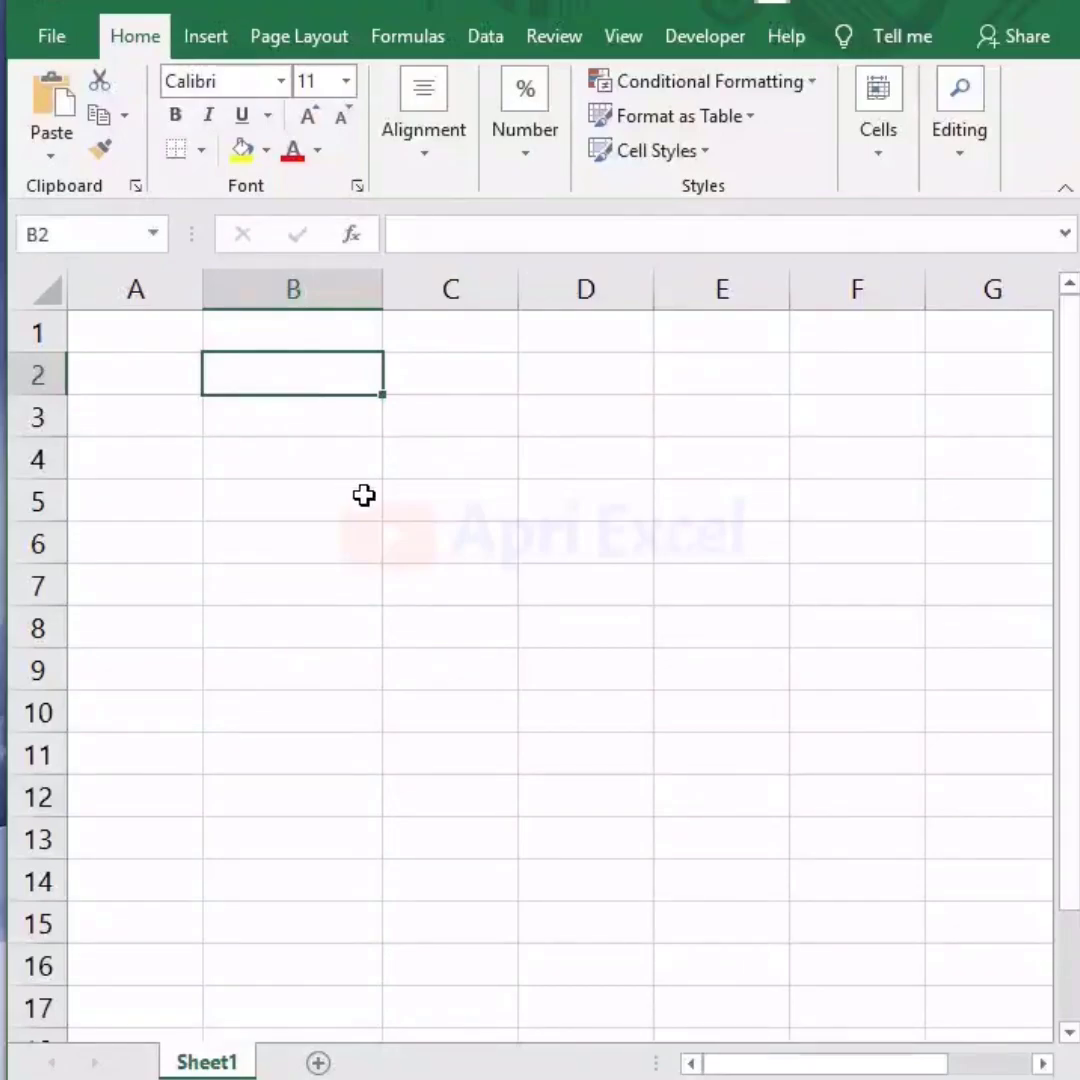
Enter code 1 in B2 and 2 in B3, then select the yellow cells B1:B9 on Sheet2.
type("1")
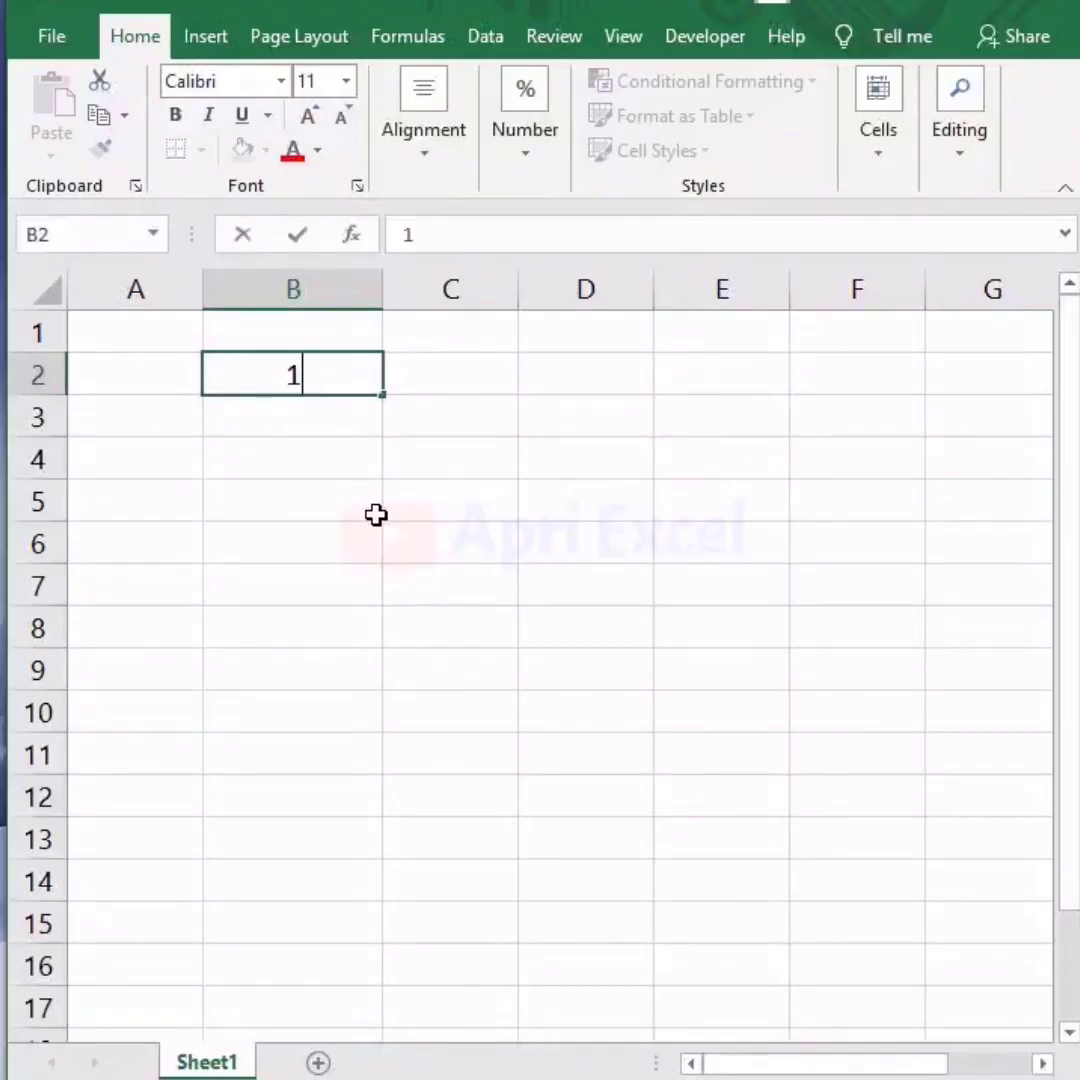
key("Return")
type("2")
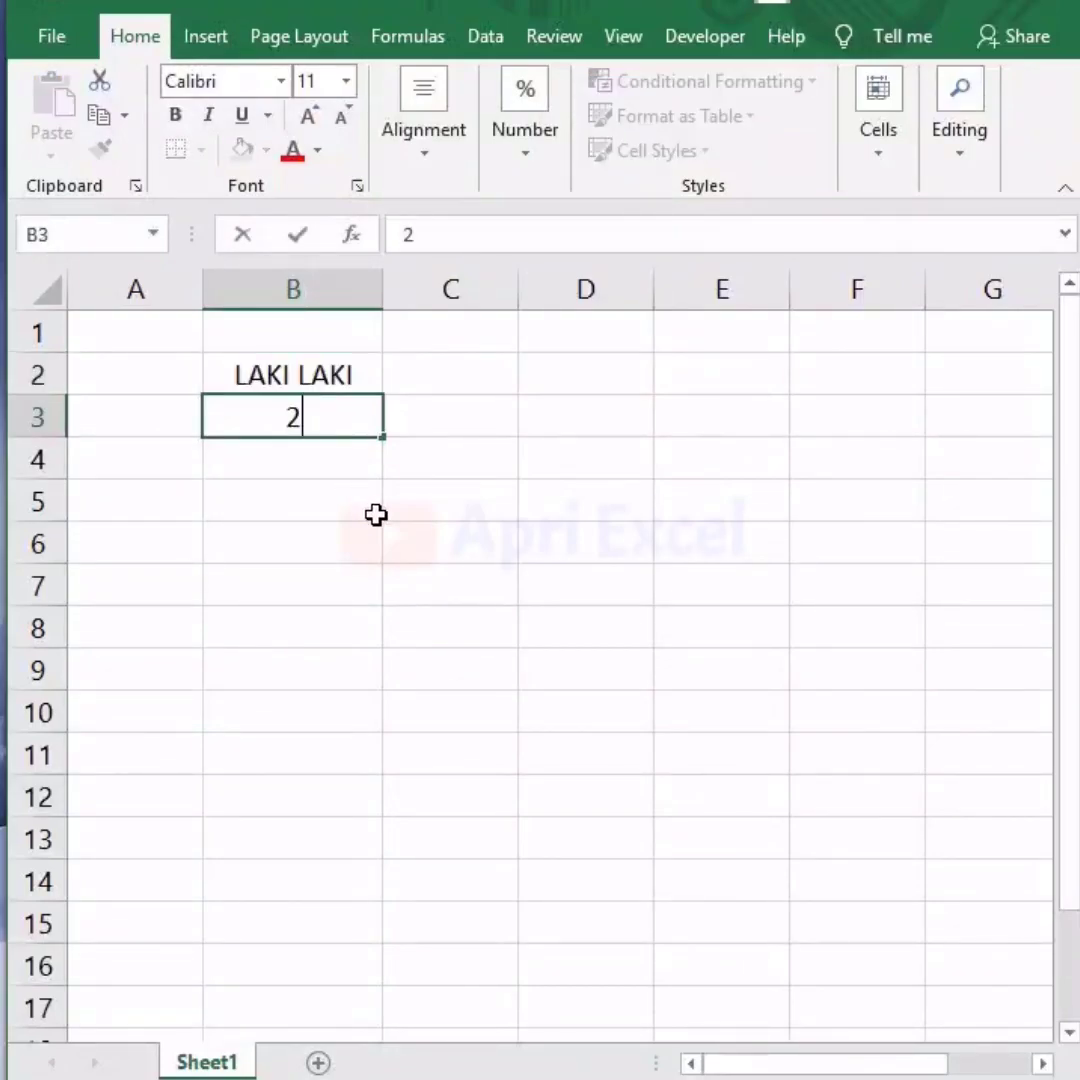
key("Return")
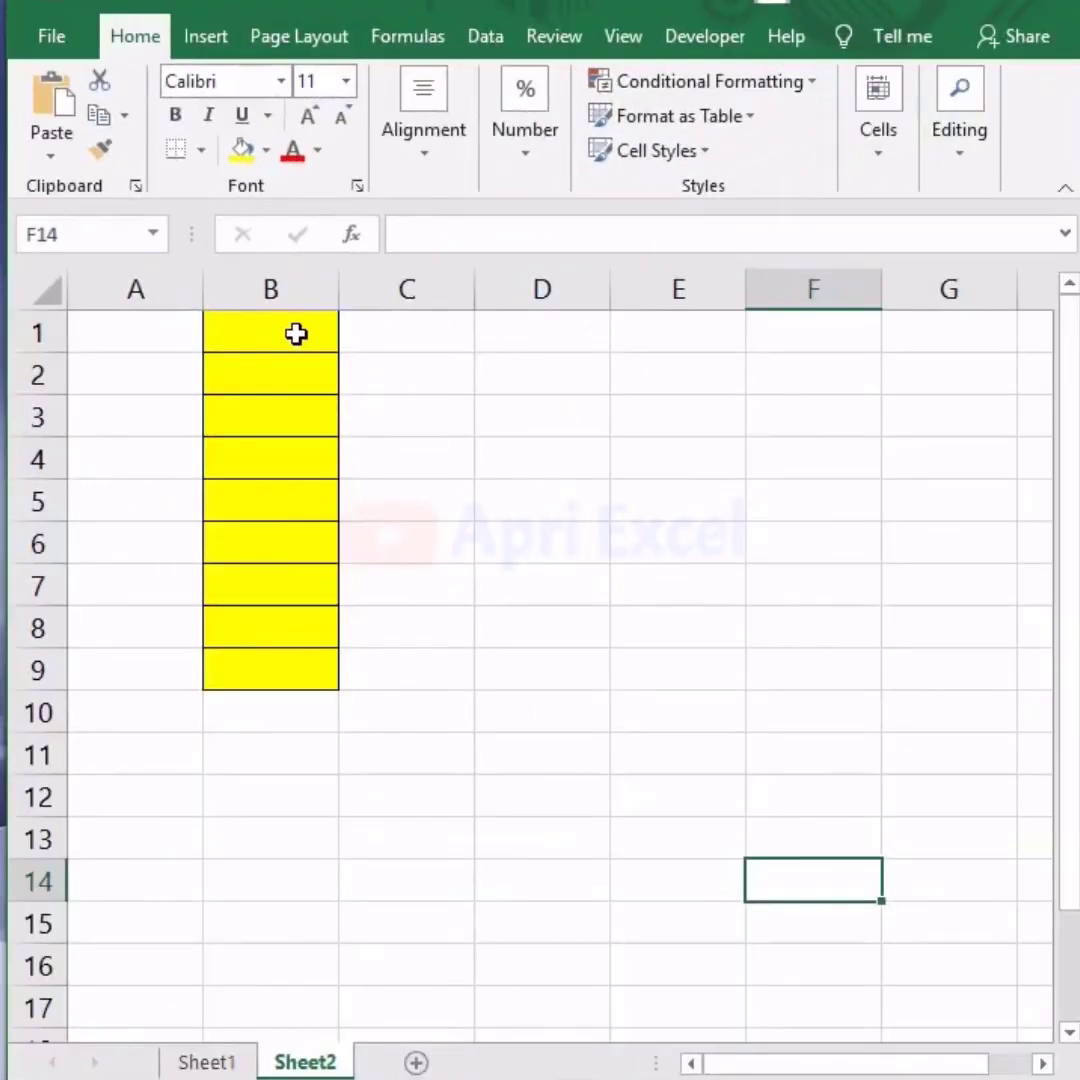
left_click_drag(296, 334, 297, 676)
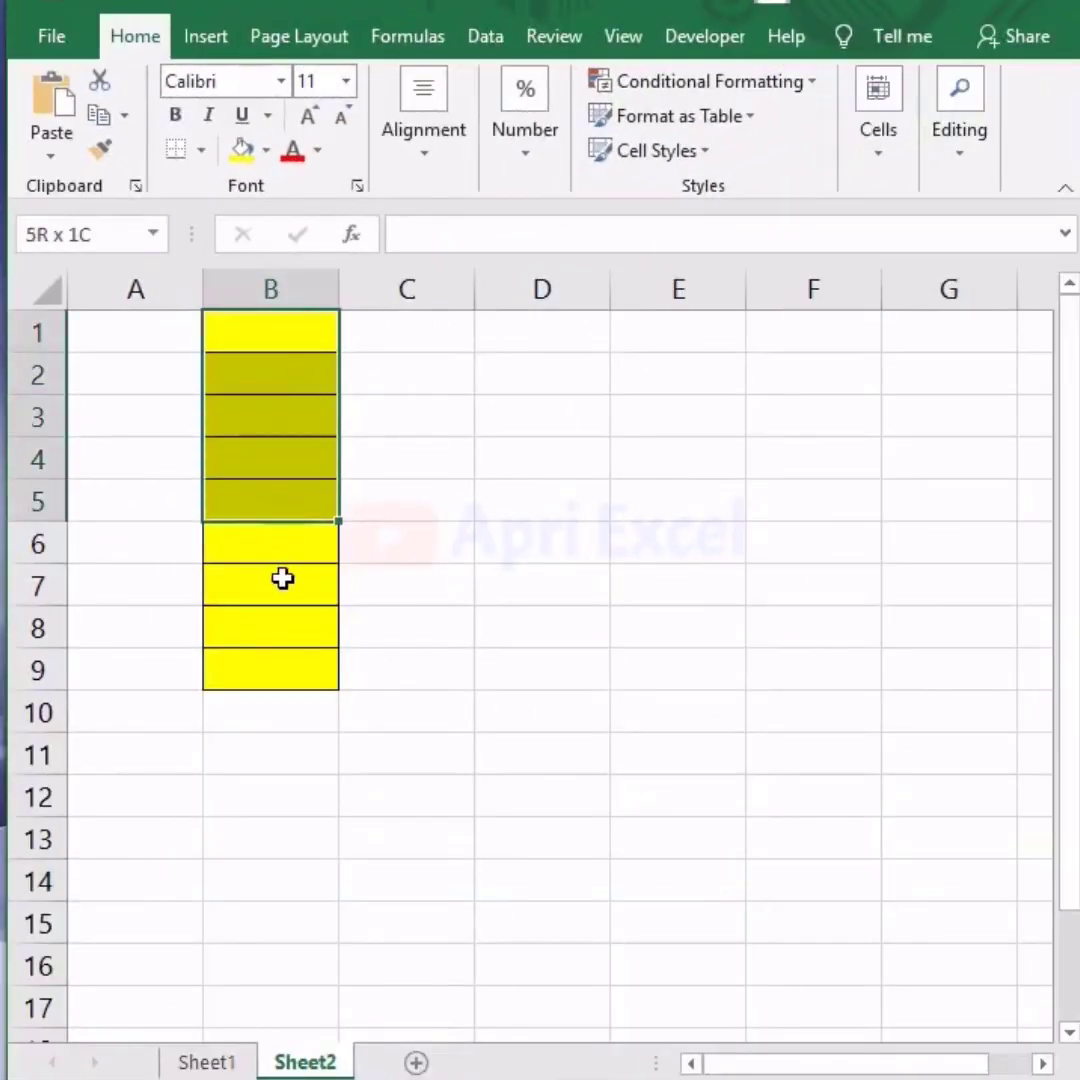
Apply the custom number format [=1]"LAKI LAKI";[=2]"PEREMPUAN" to B1:B9.
key("ctrl+1")
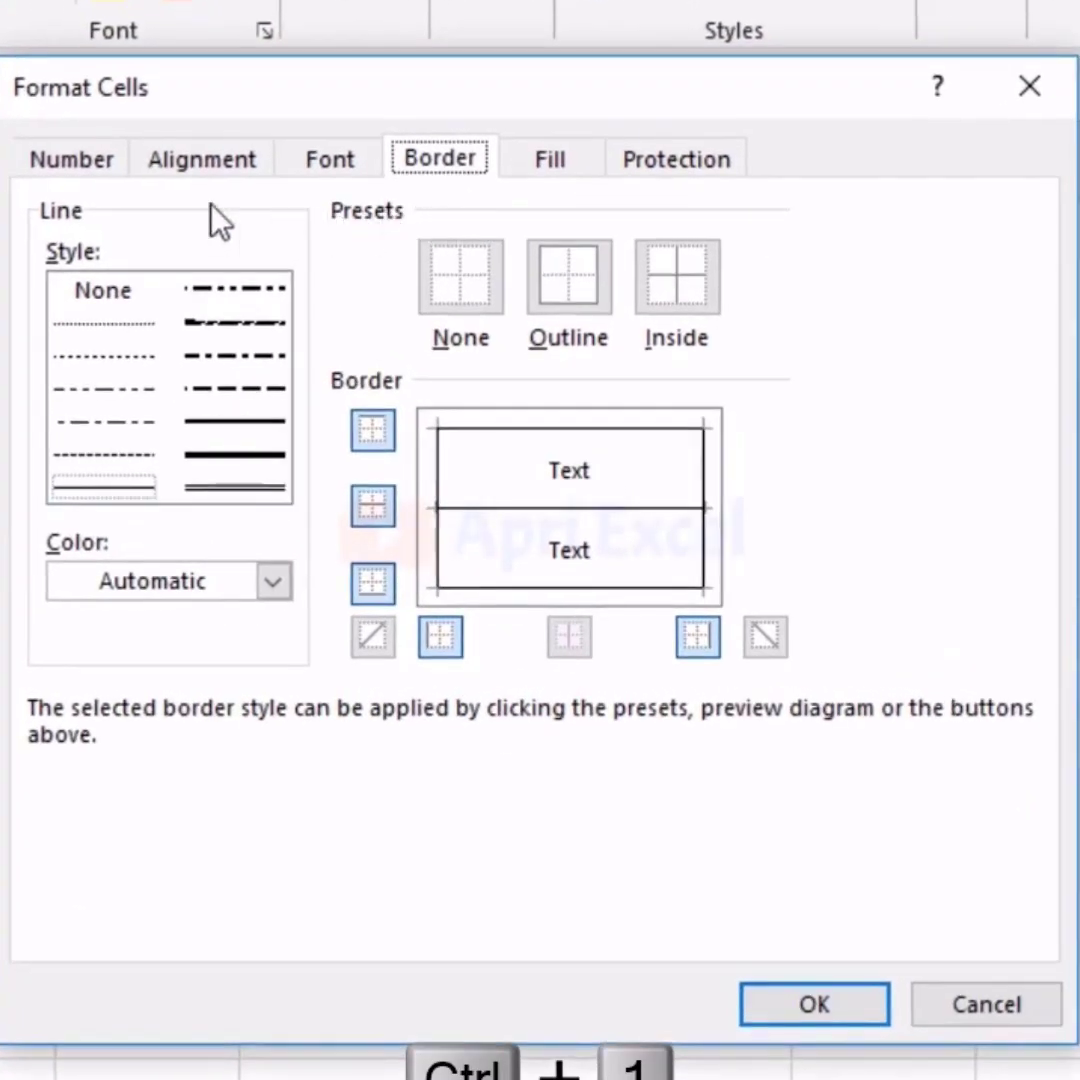
left_click(86, 155)
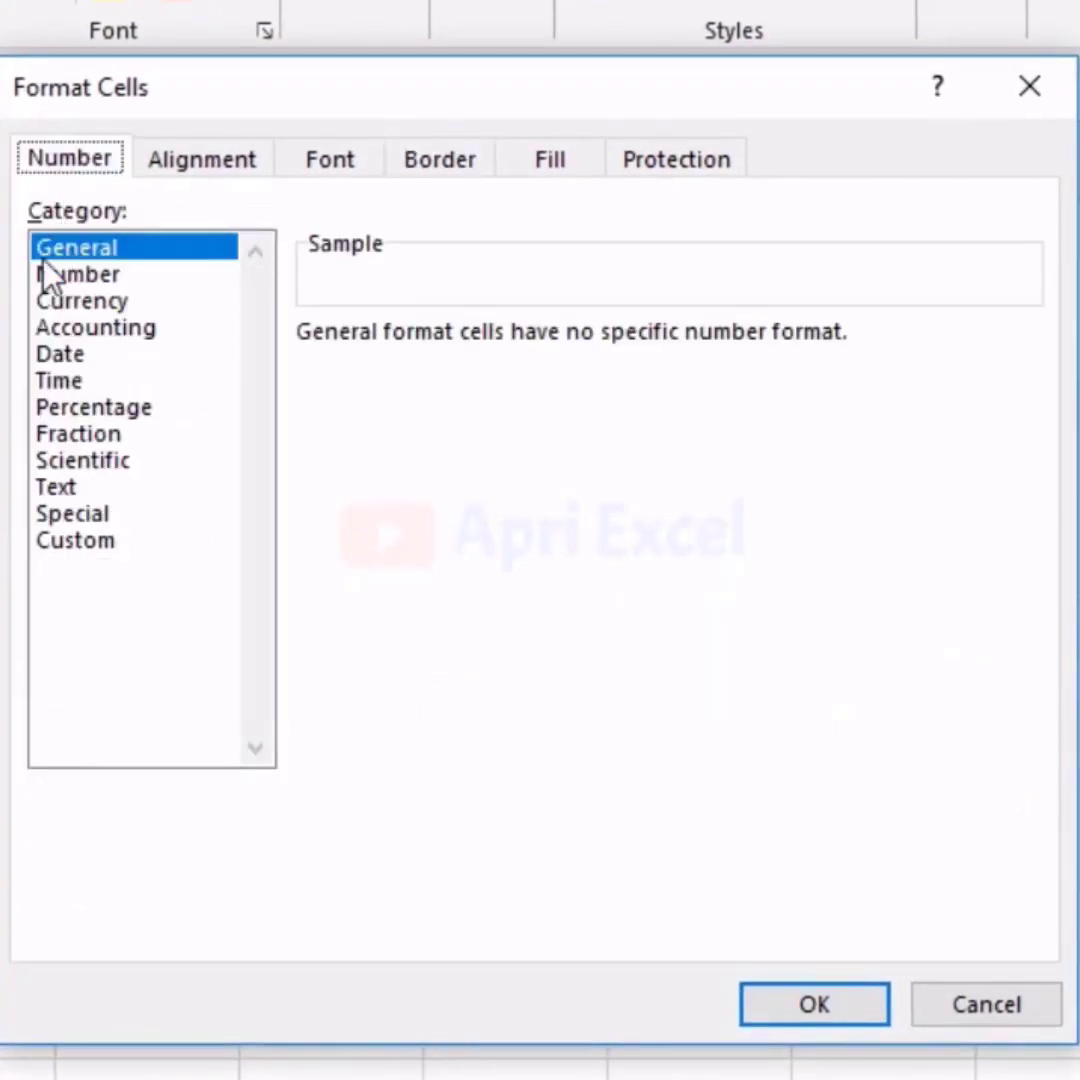
left_click(73, 543)
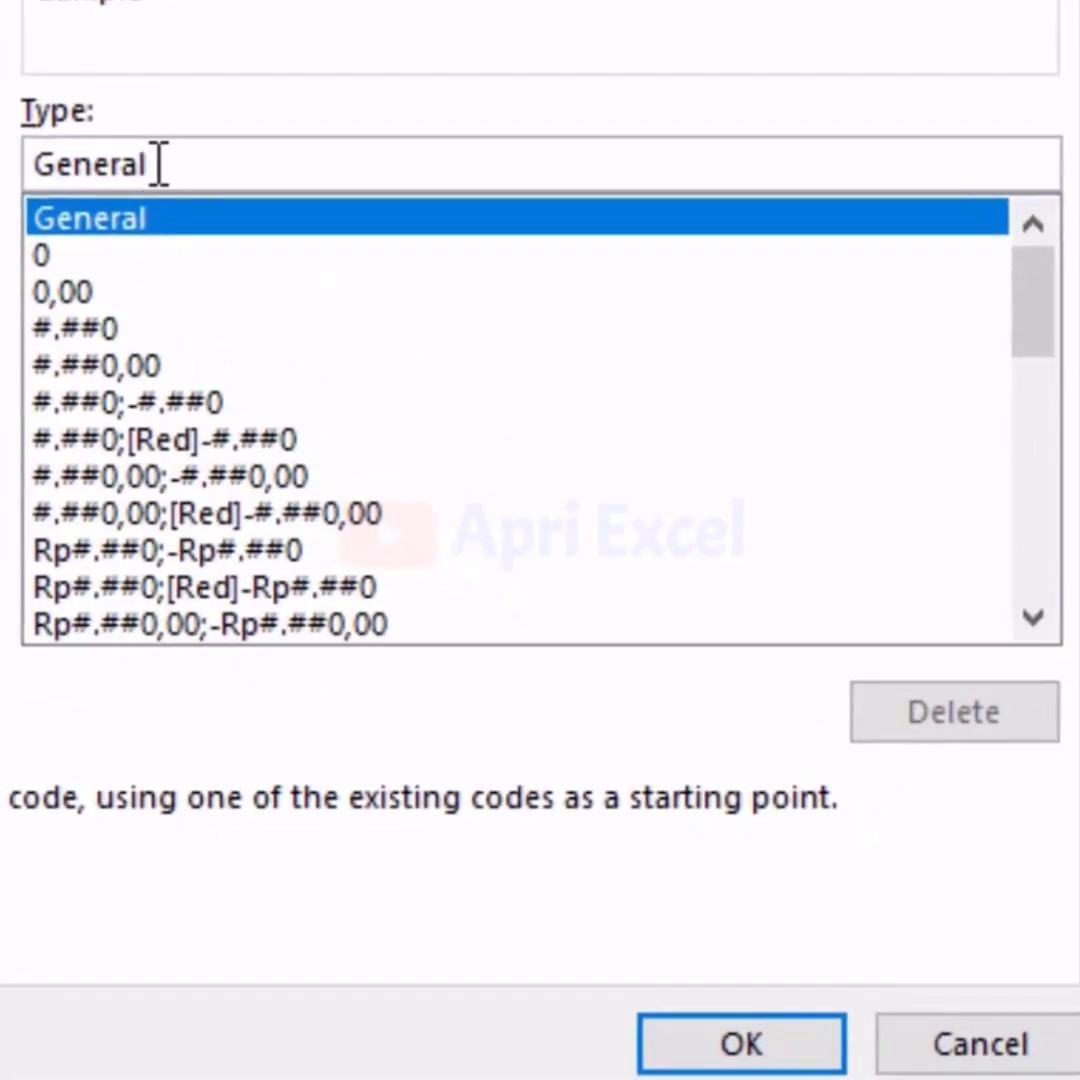
double_click(300, 296)
key("BackSpace")
type("=1]\"")
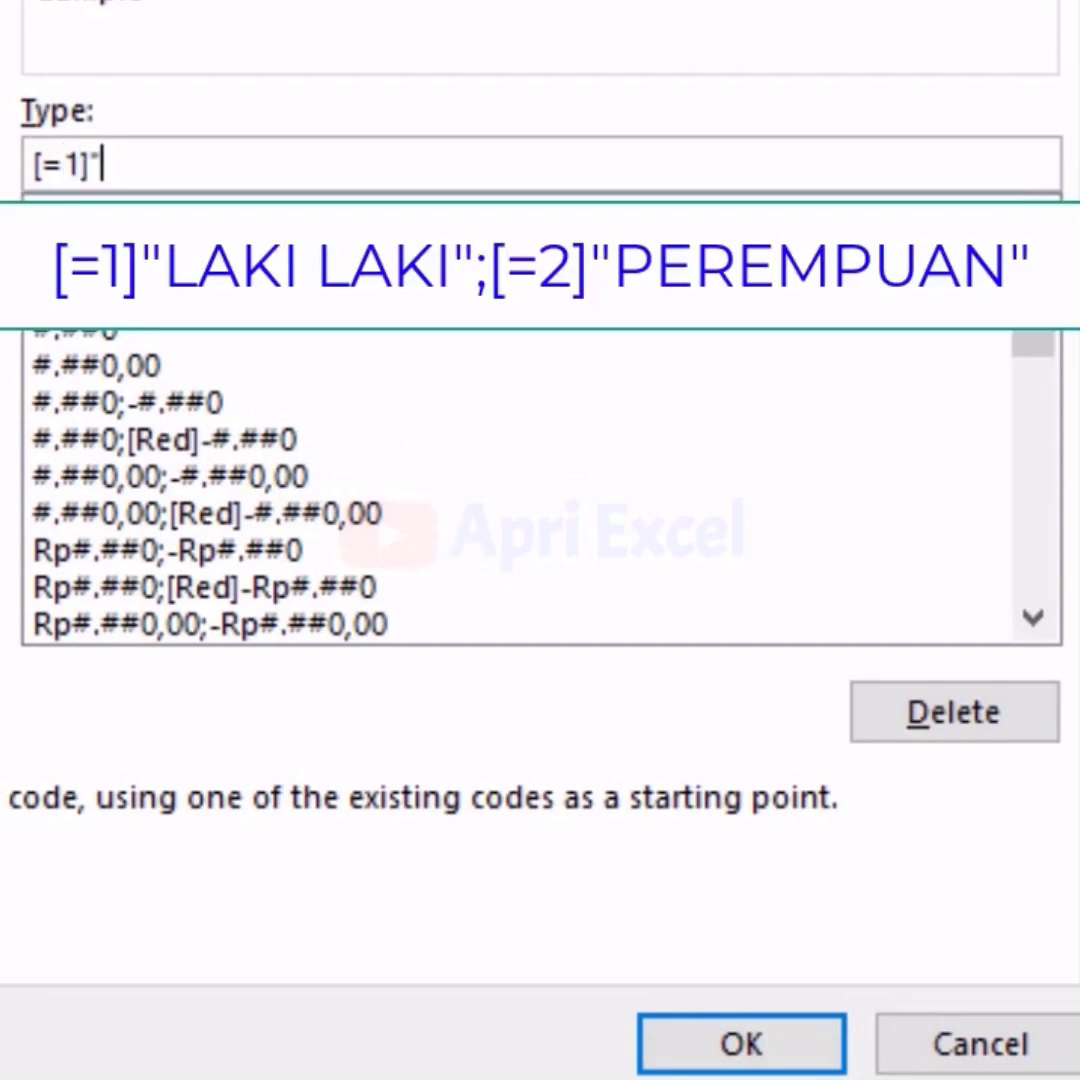
type("LAKI LAKI\";[=2")
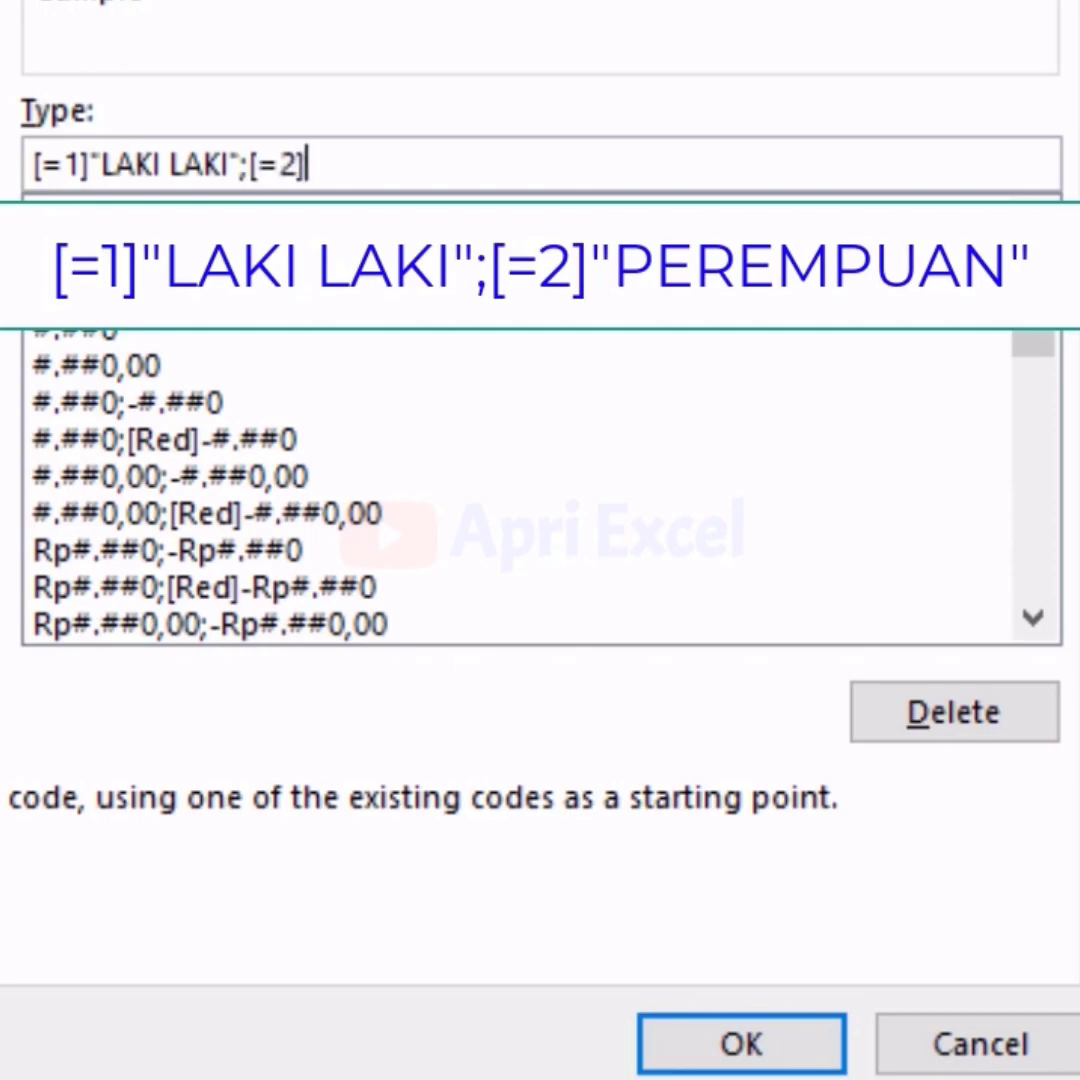
type("ERE")
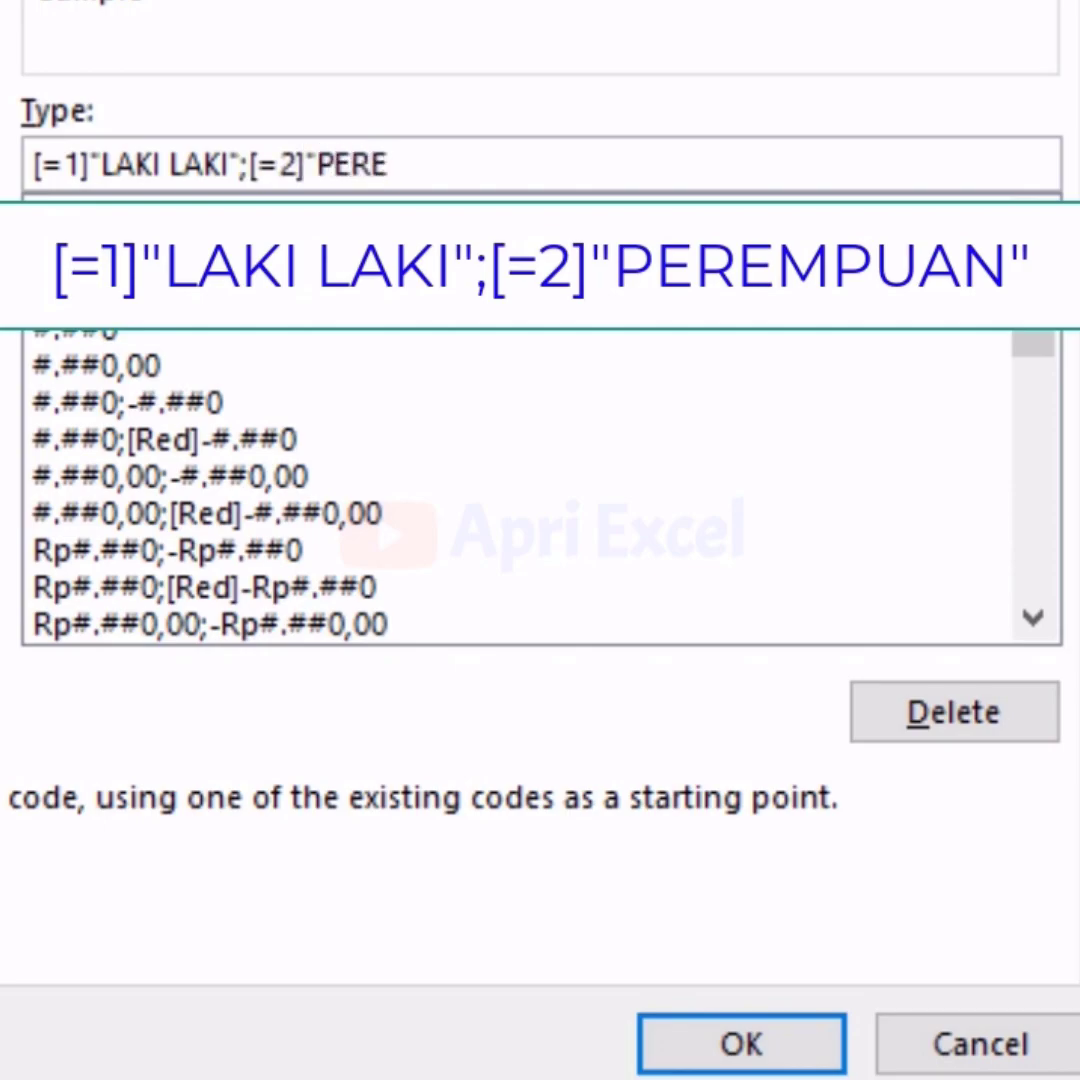
type("MPUAN")
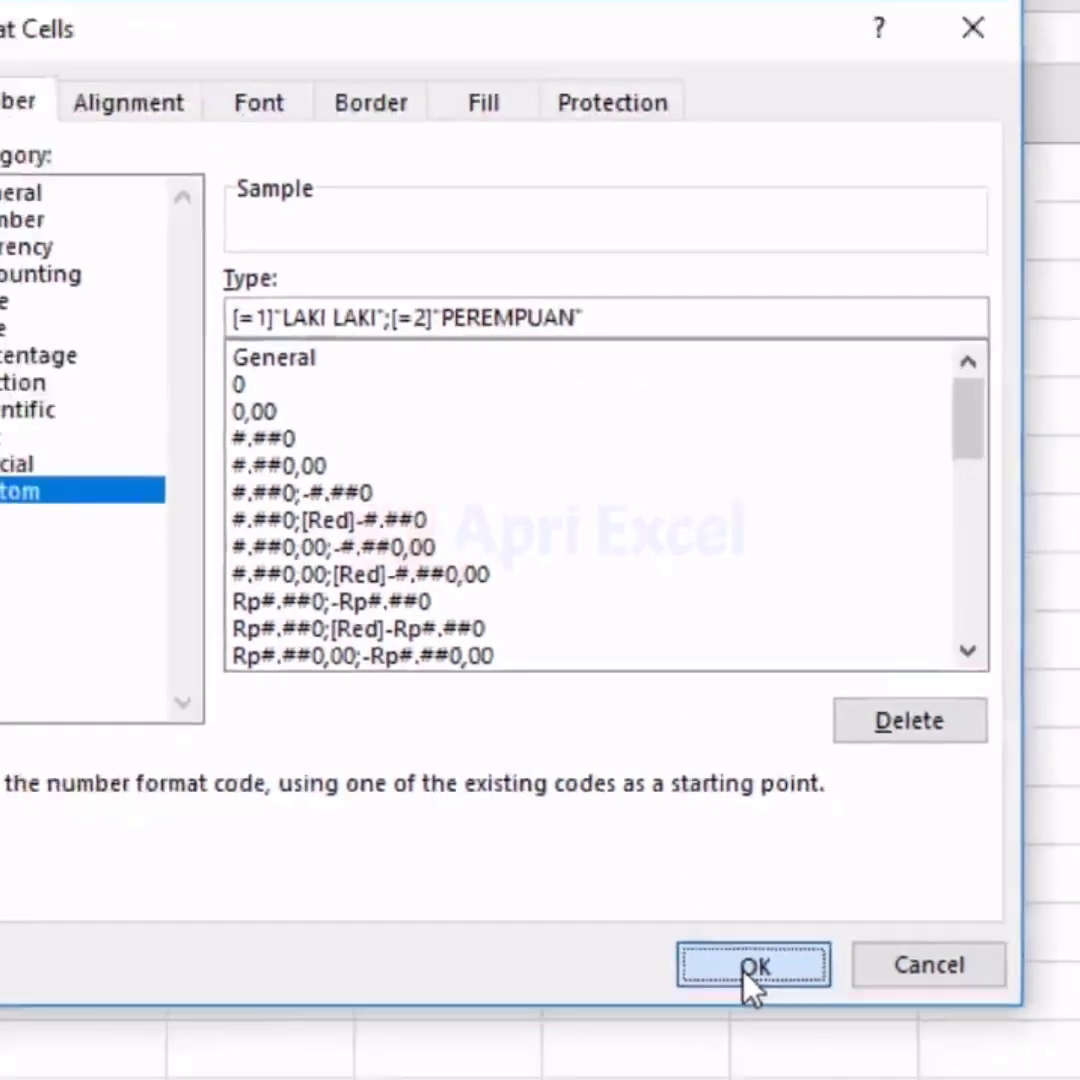
left_click(752, 985)
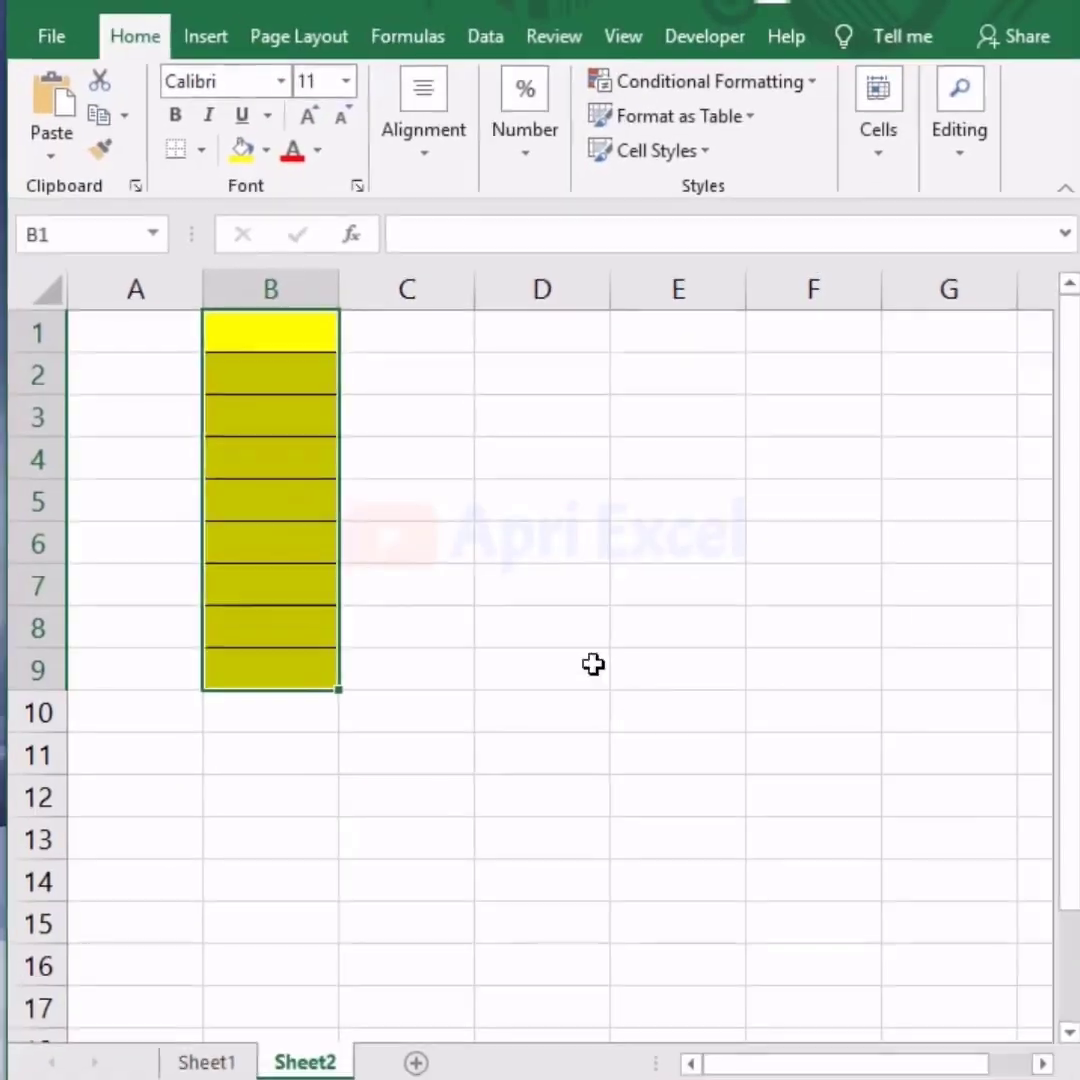
Enter codes 1, 2, 1, 1, 2, 2 down the yellow column so cells show LAKI LAKI or PEREMPUAN.
left_click(318, 385)
type("1")
key("Return")
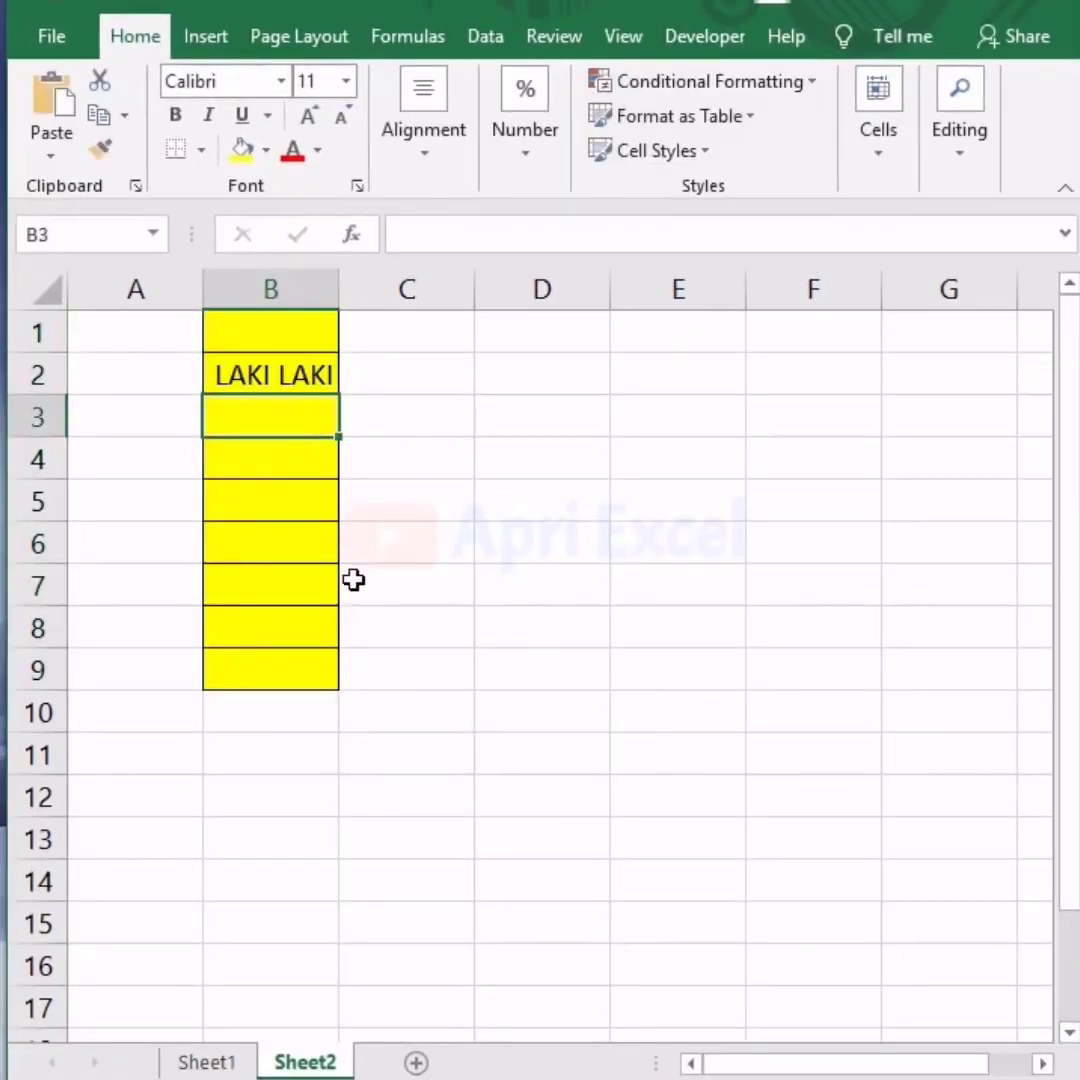
type("2")
key("Return")
key("Return")
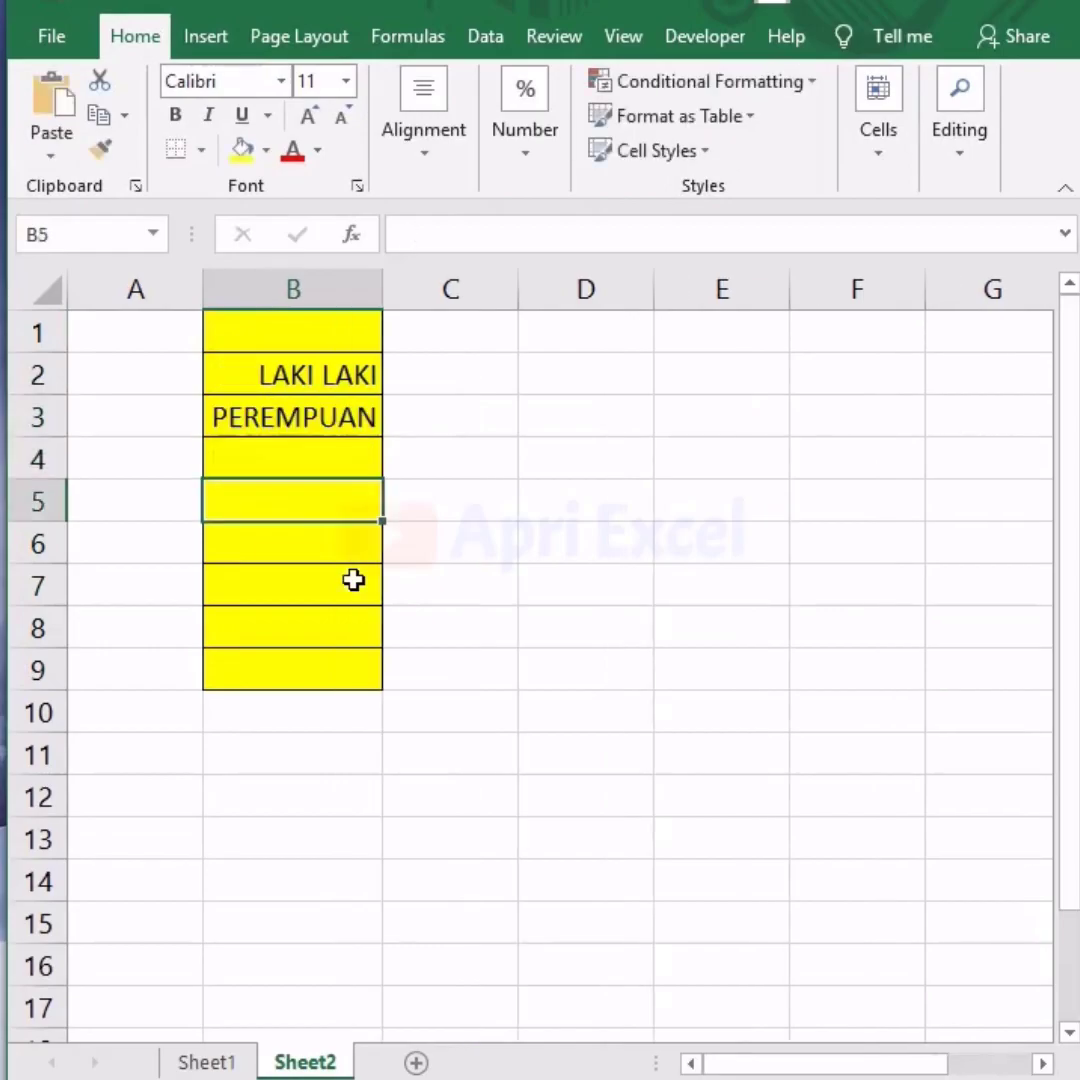
type("1")
key("Return")
type("1")
key("Return")
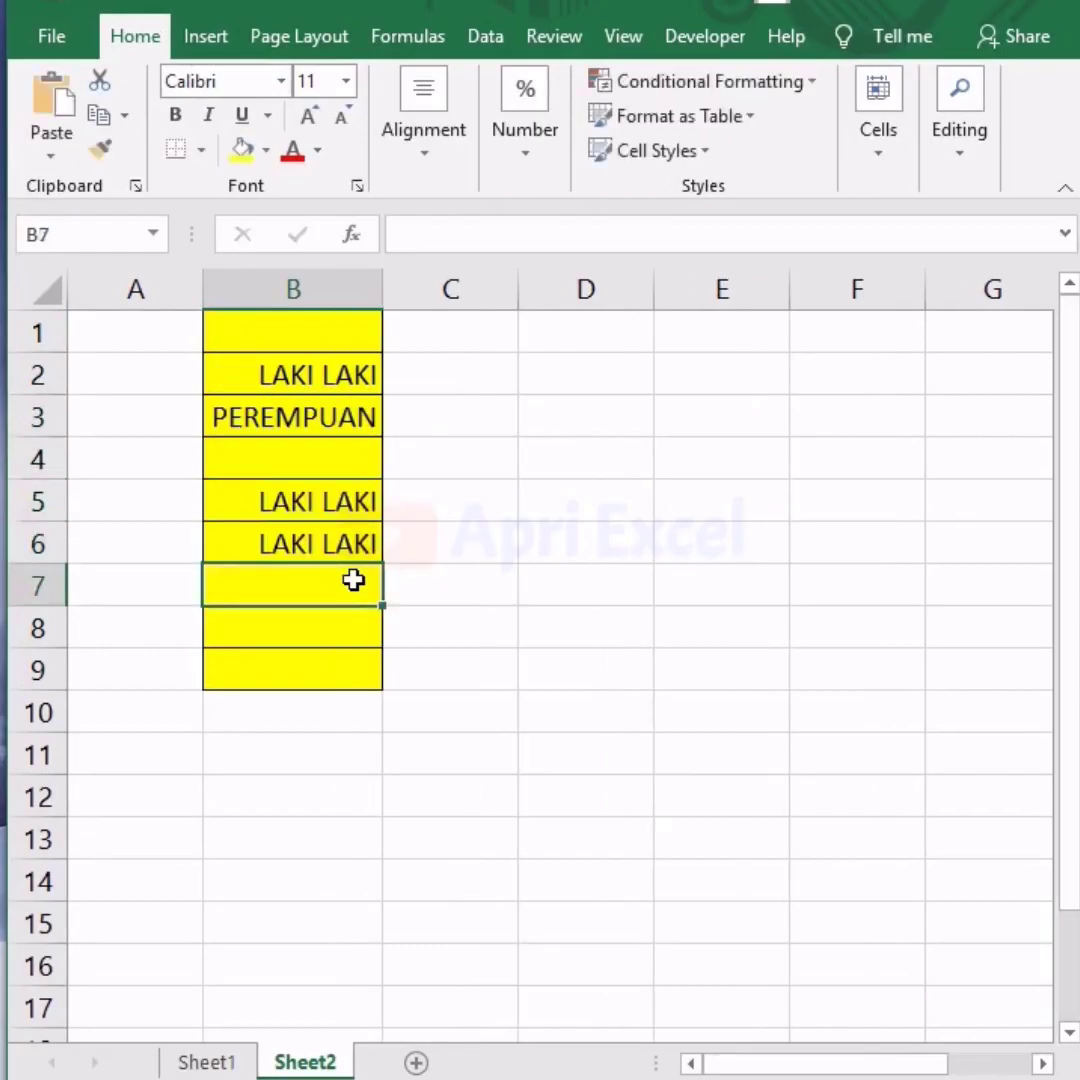
type("2")
key("Return")
type("2")
key("Return")
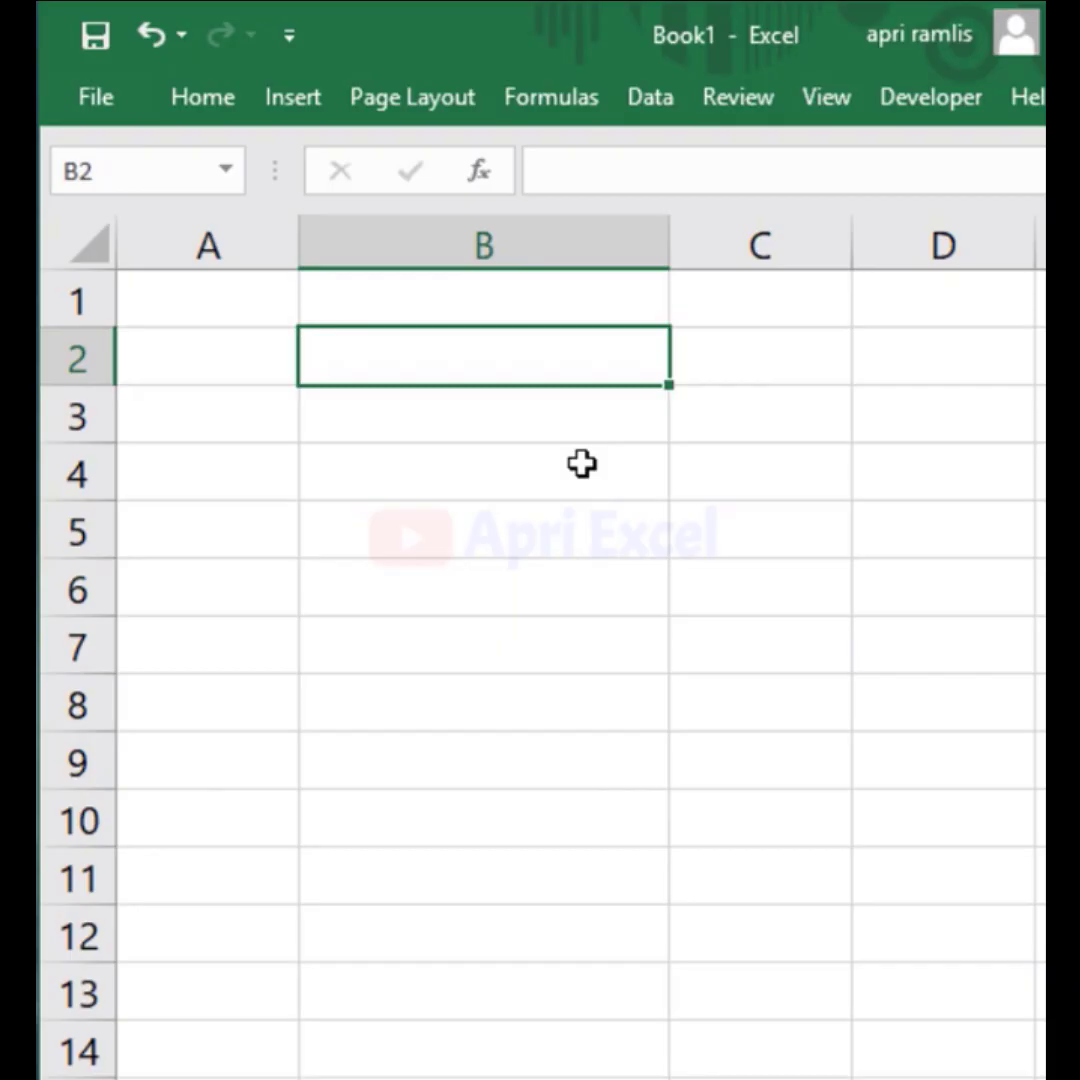
Type Nama, NIP and Jabatan in B2:B4, each padded with spaces to a trailing colon.
type("Nama                         :")
key("Return")
type("NI")
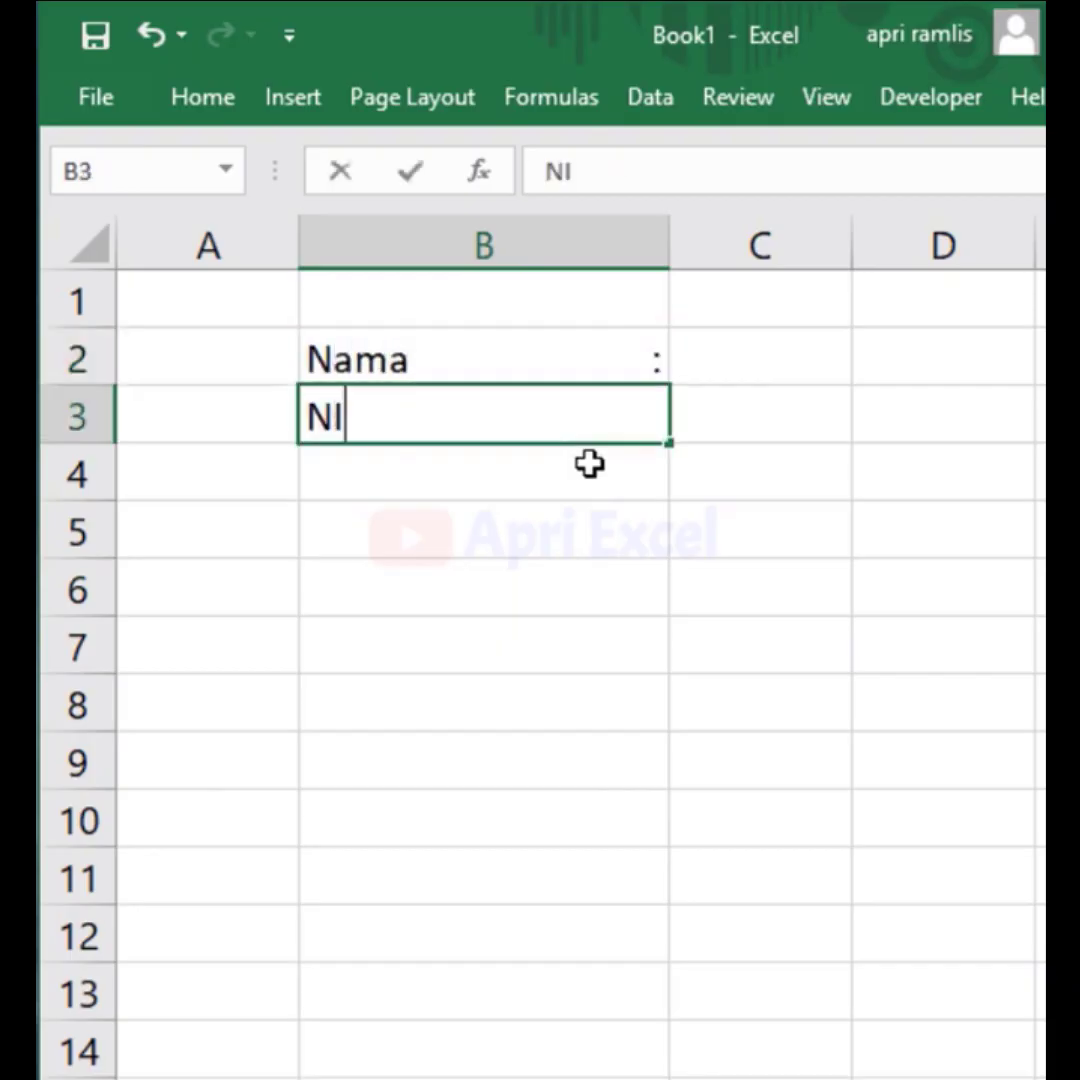
type("P                         :")
key("Return")
type("Jabatan")
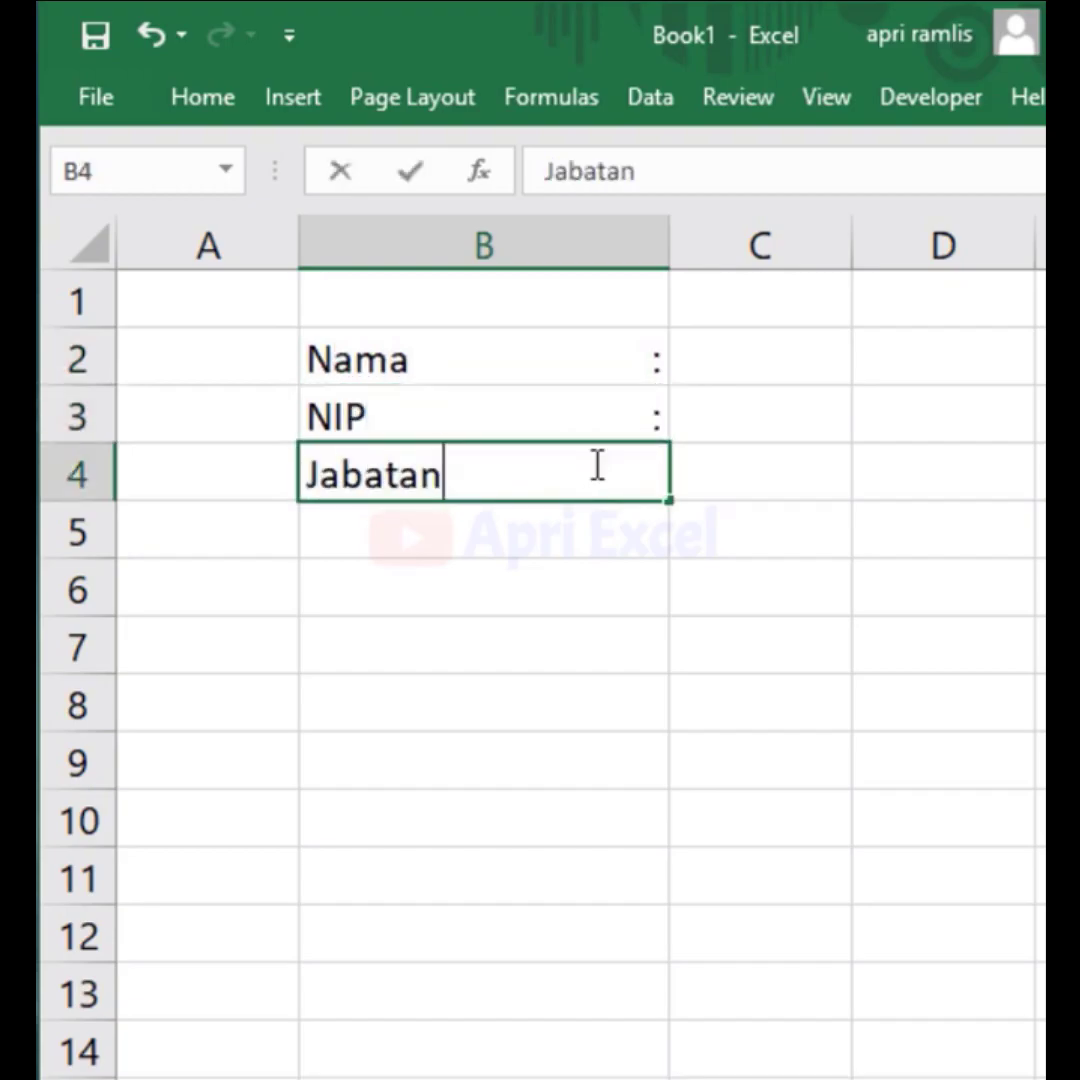
type("                         :")
key("Return")
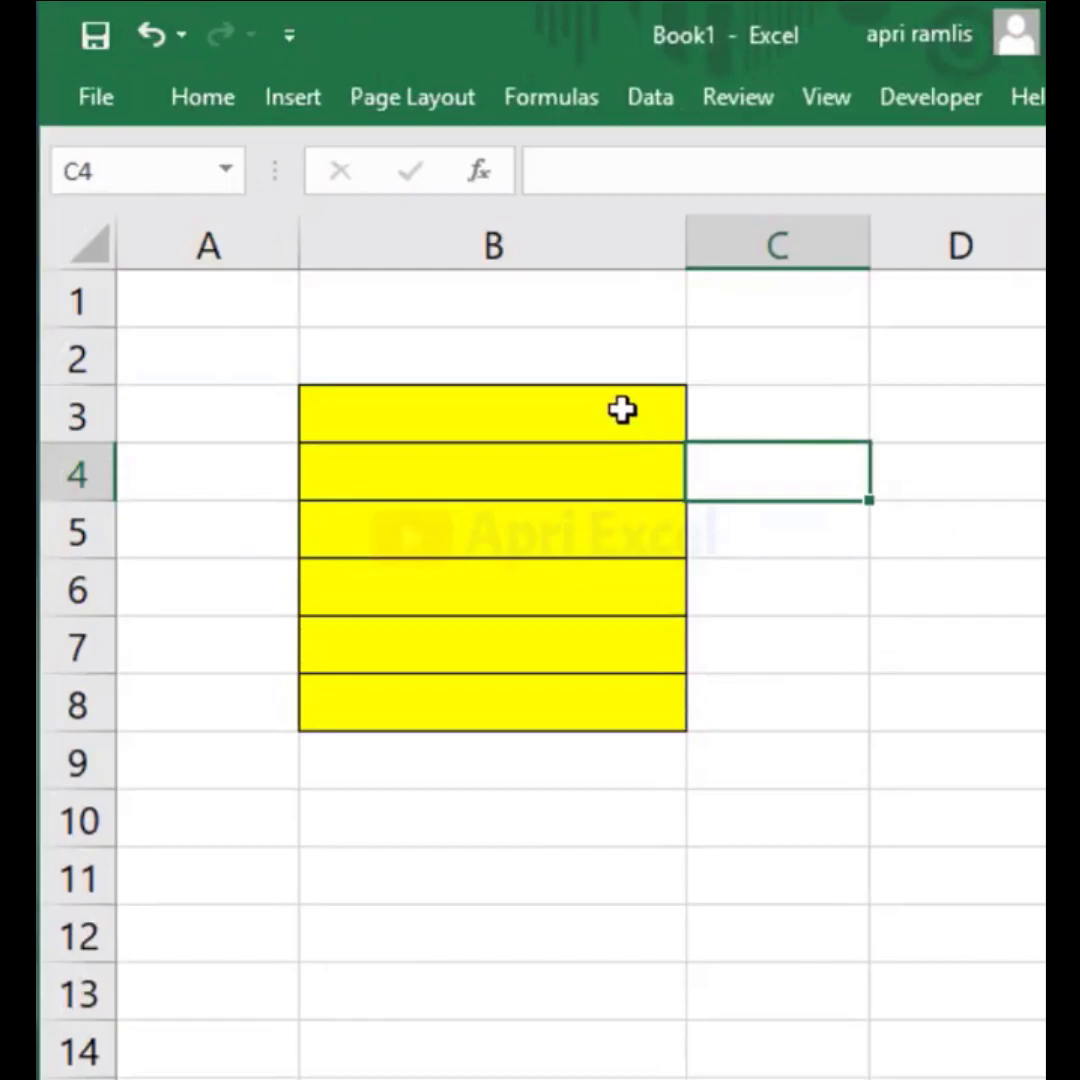
Give B3:B8 the custom text format @ * ":" so a colon sits at each cell's right edge.
left_click_drag(622, 410, 622, 710)
key("ctrl+1")
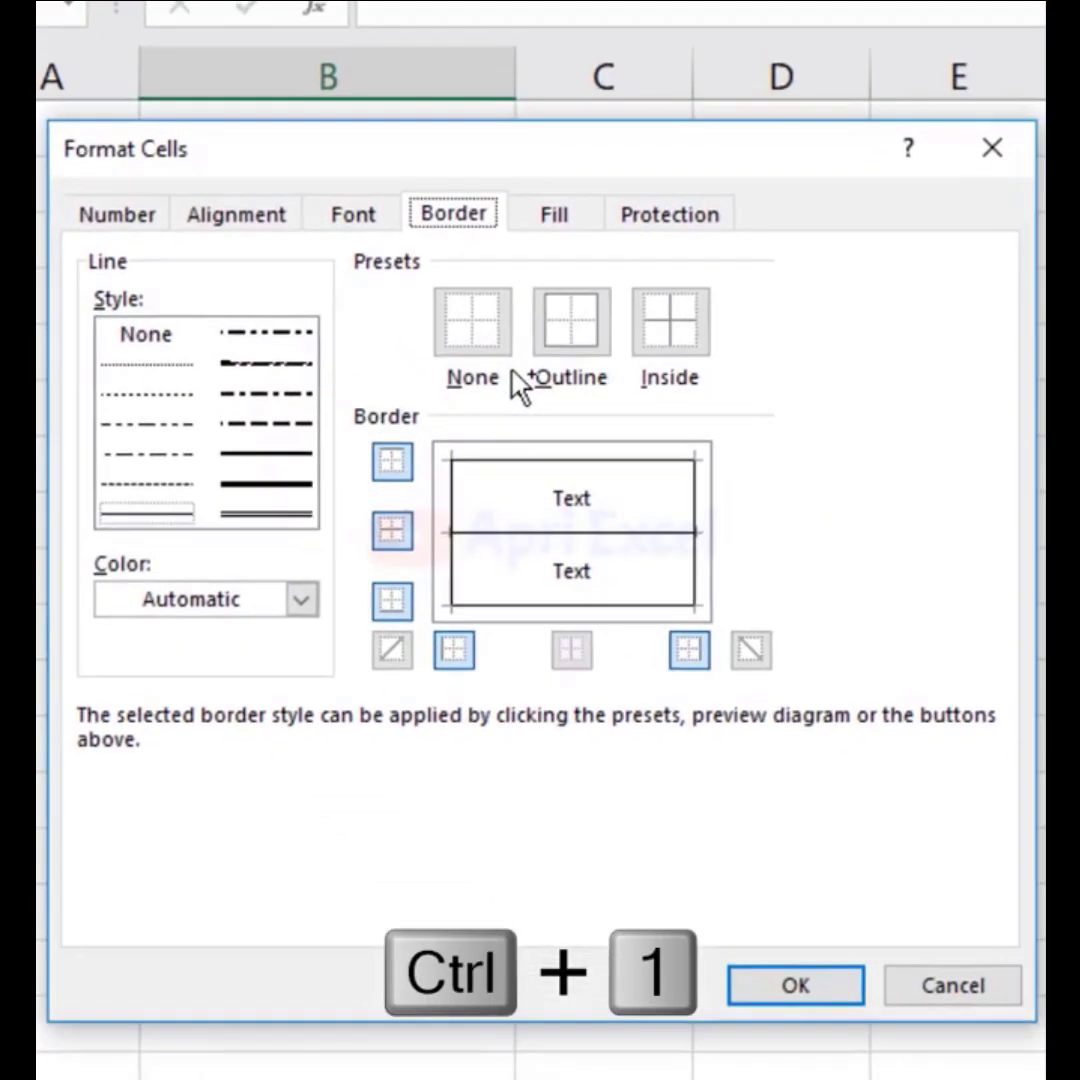
left_click(145, 217)
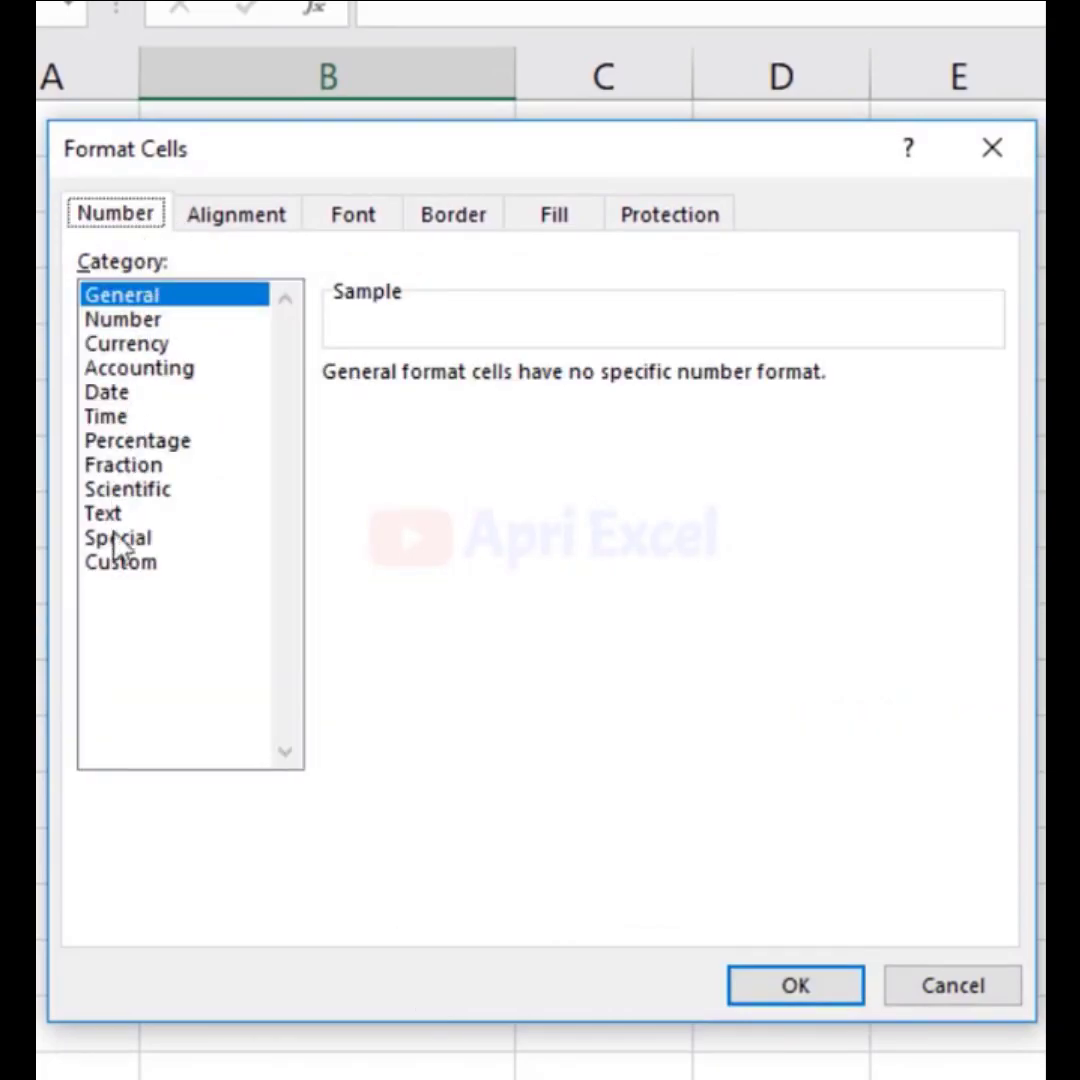
left_click(123, 565)
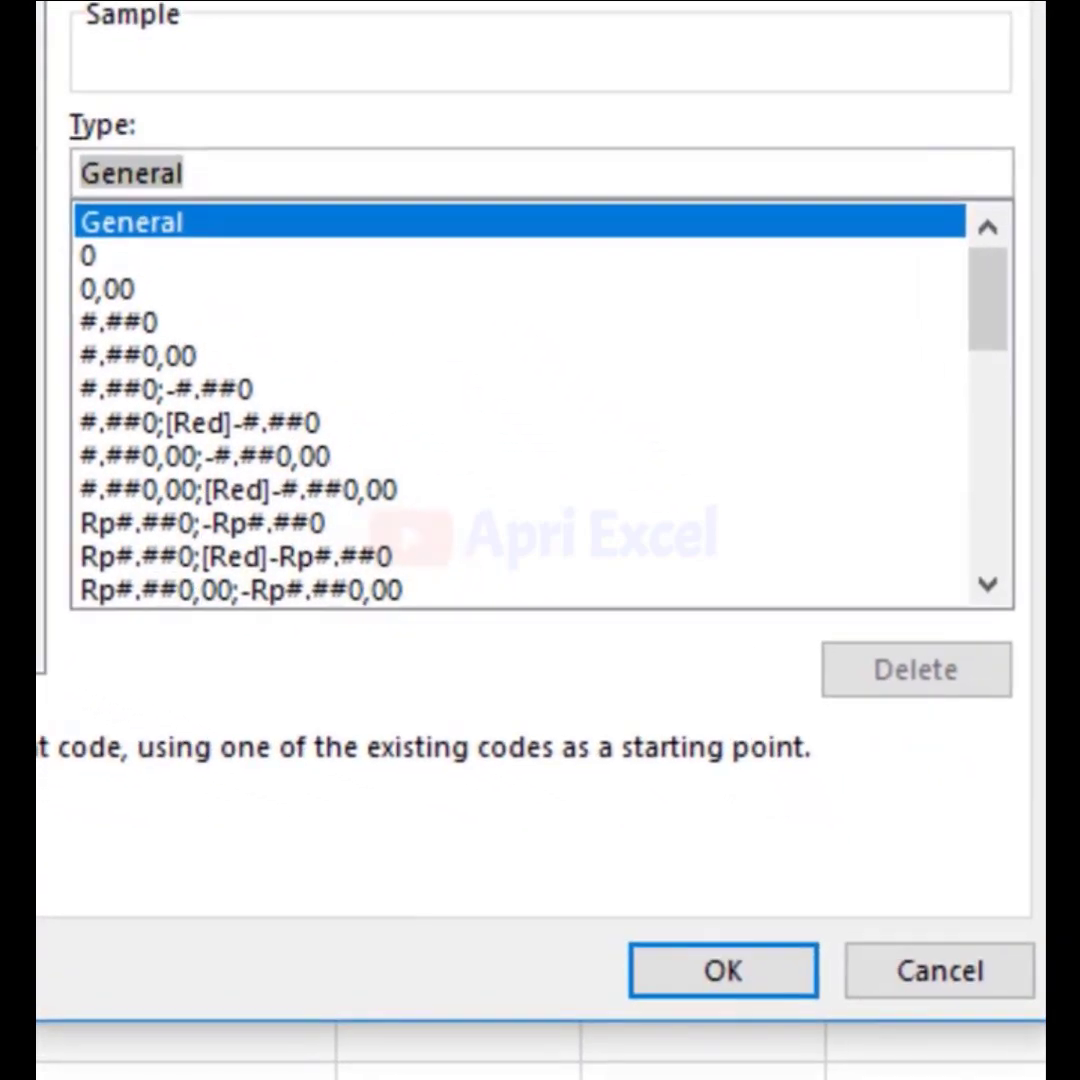
left_click_drag(428, 401, 299, 396)
type("@ ")
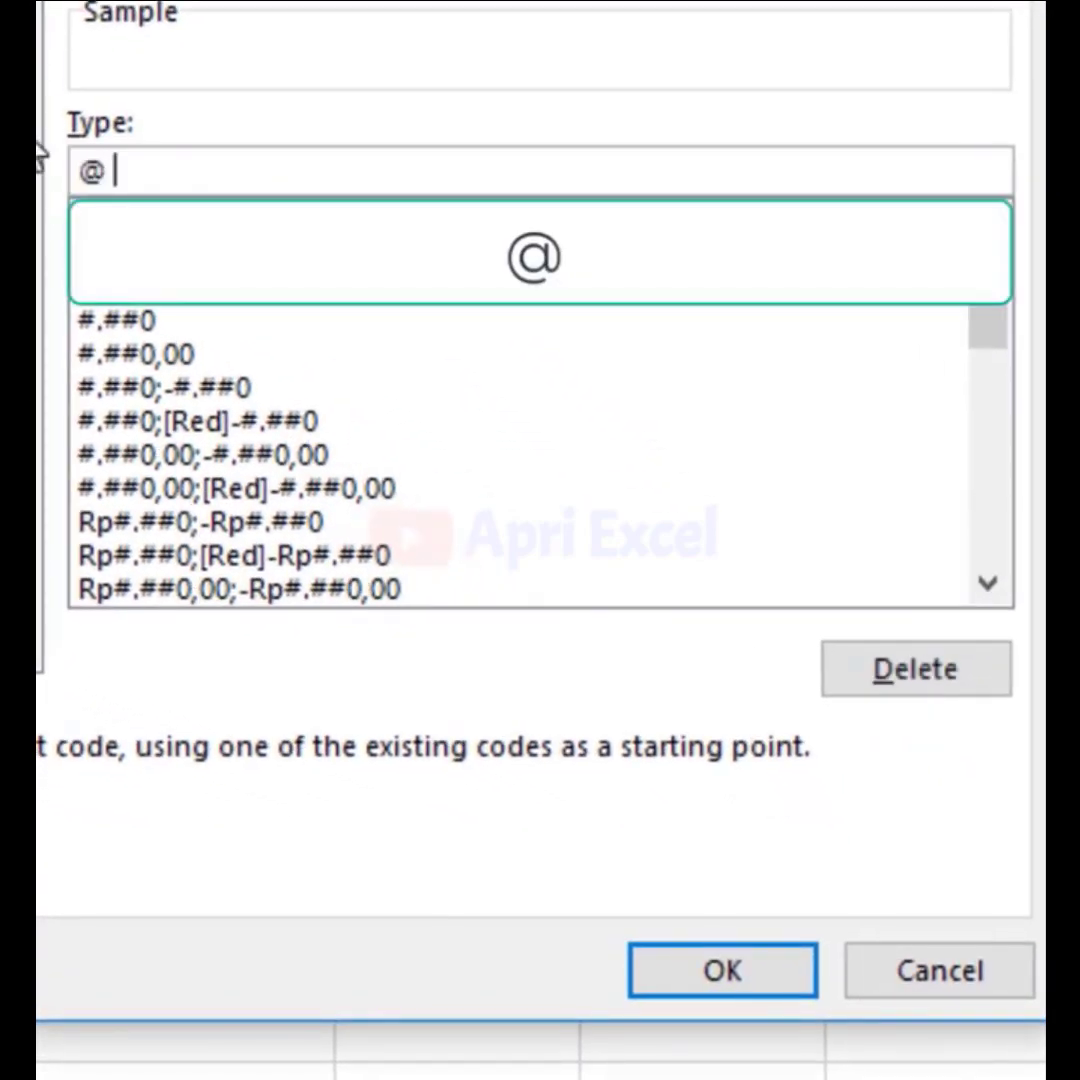
type("*")
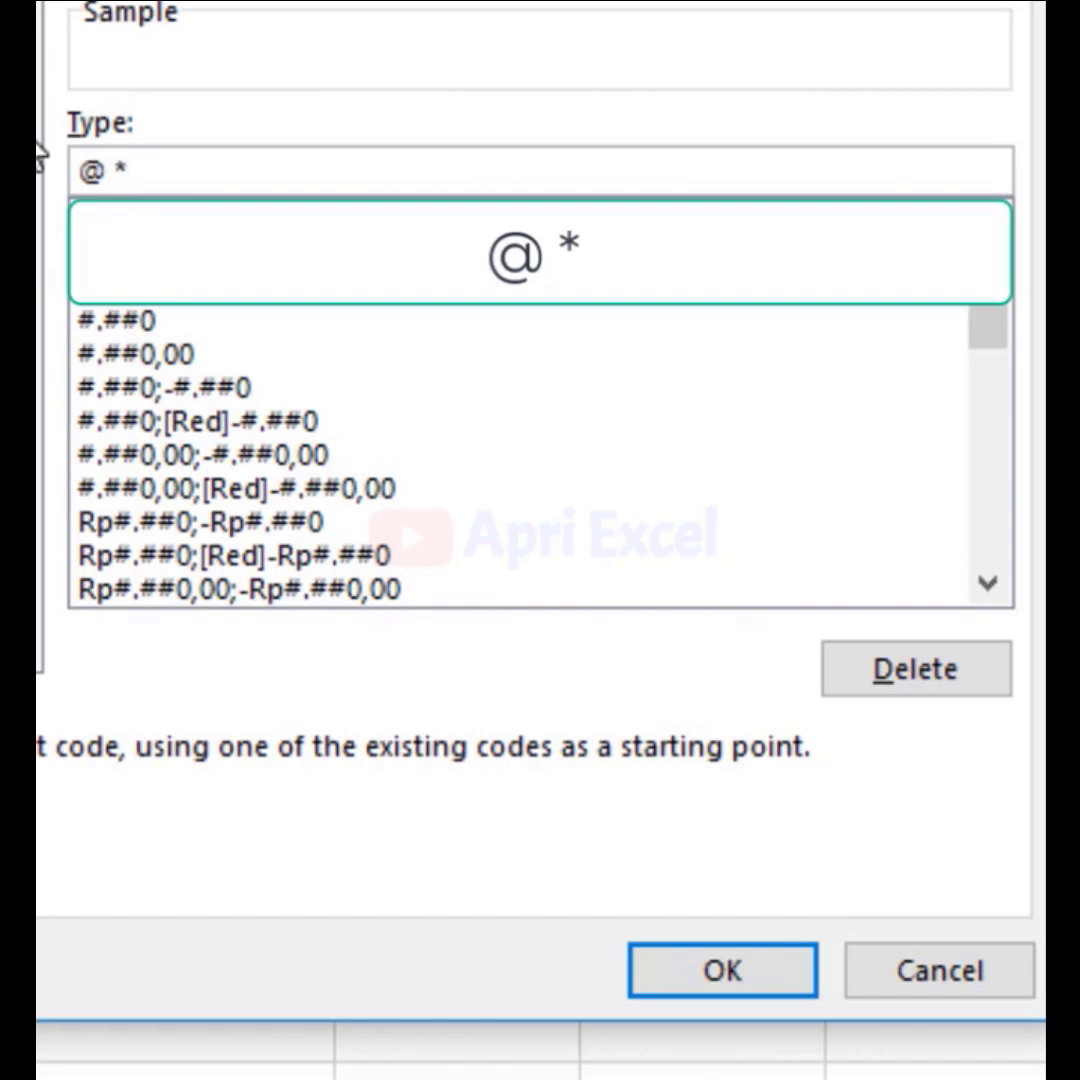
type(" \":\"")
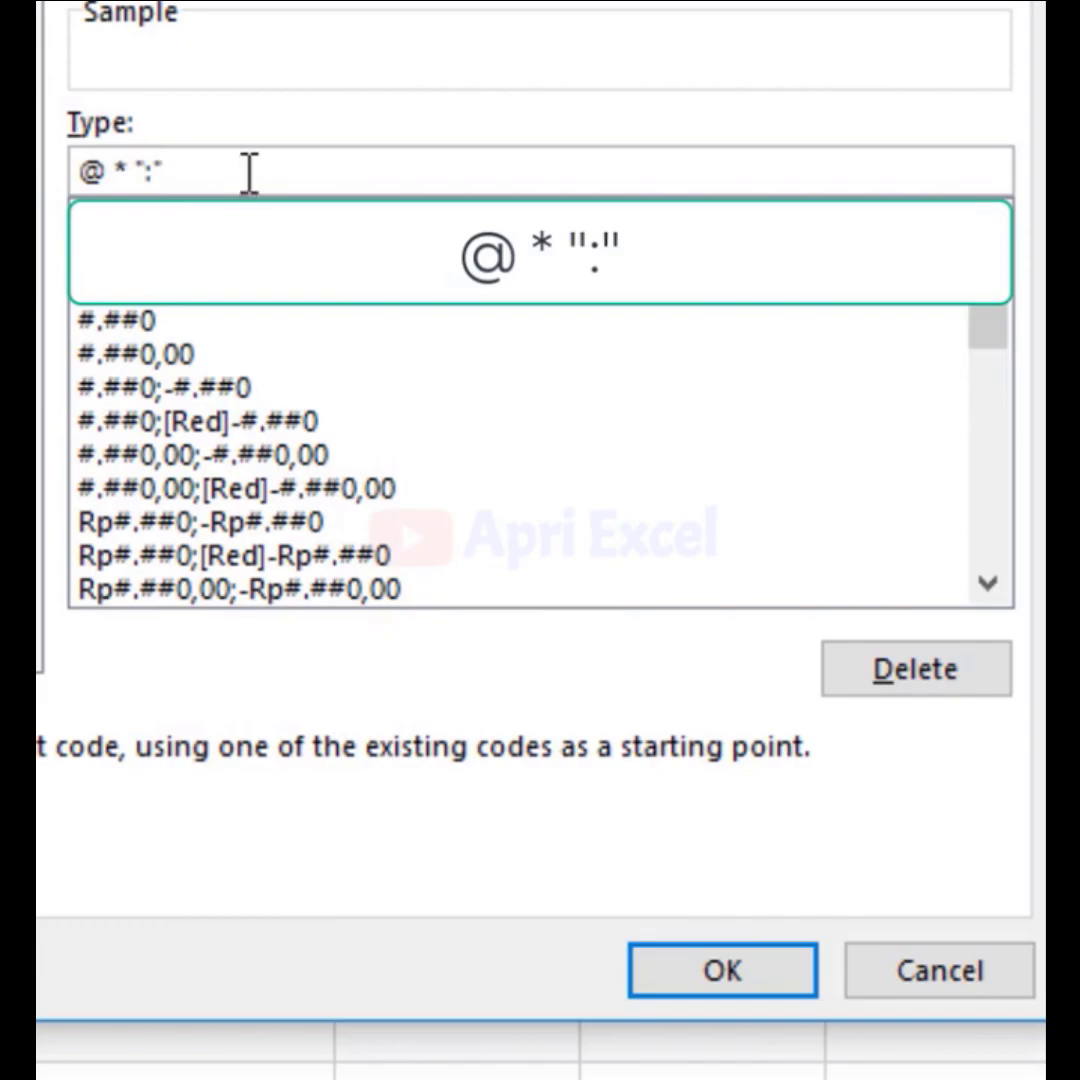
left_click(480, 800)
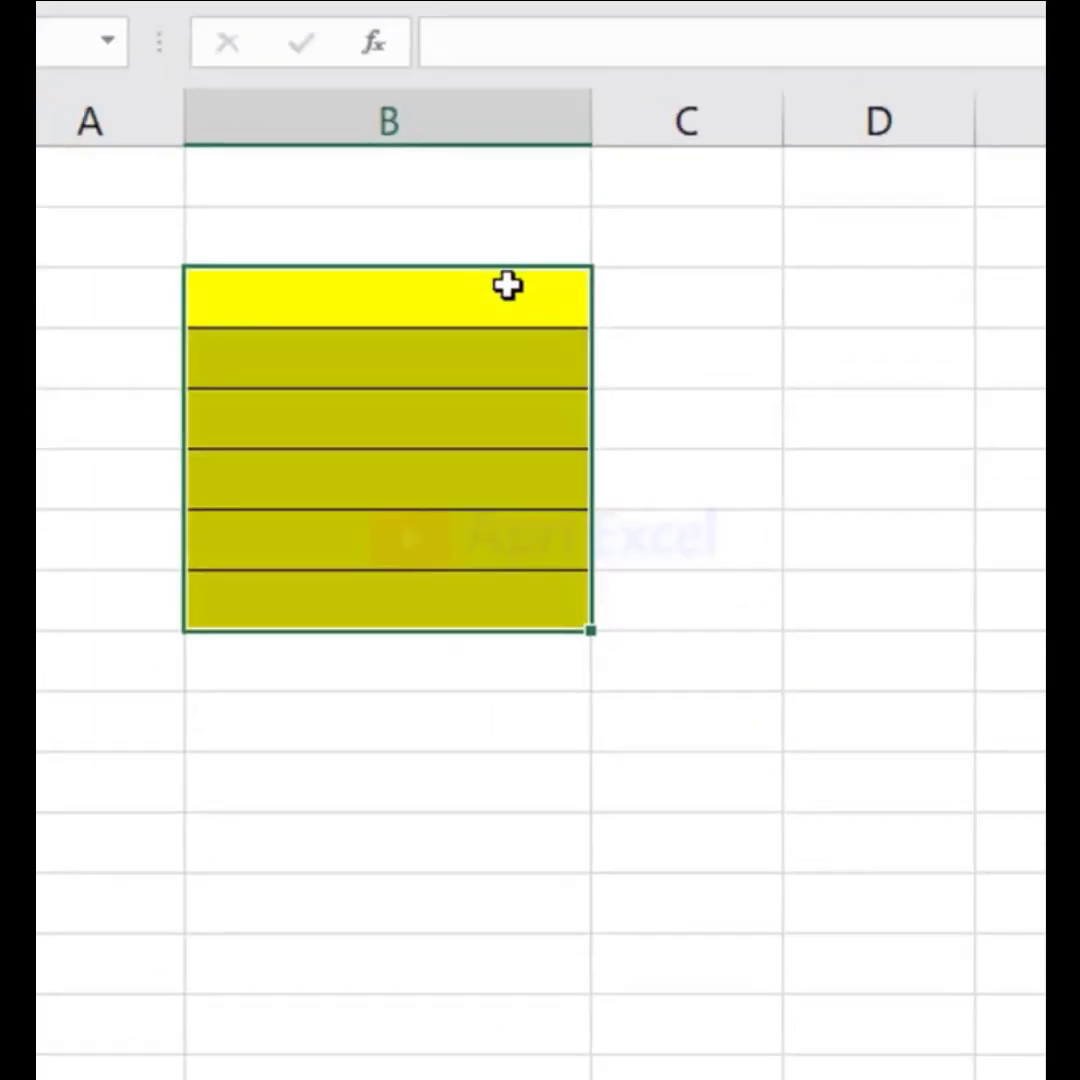
left_click(587, 389)
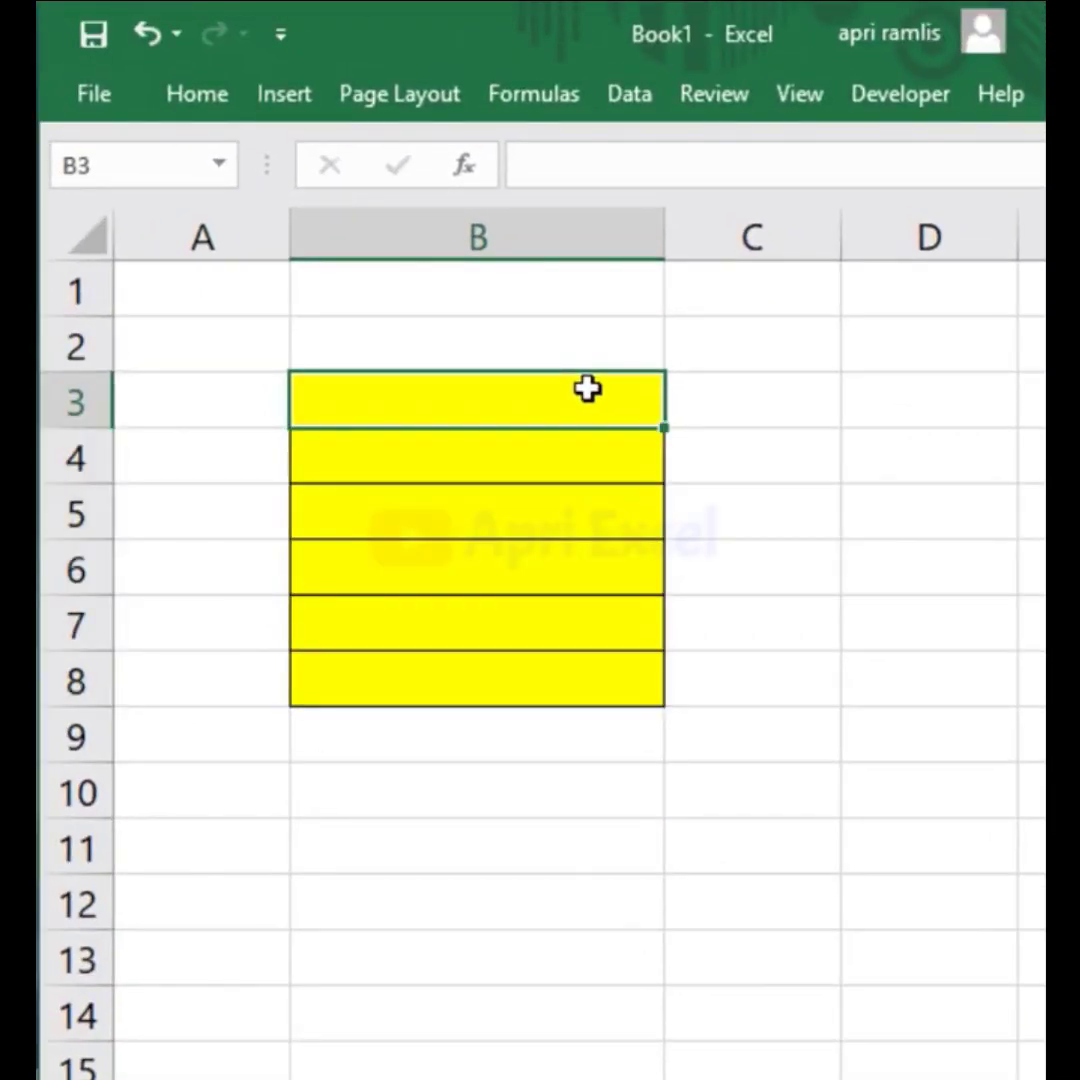
Enter the labels Nama (with a sample name beside it), NIP, Tempat Tinggal, Jenis Kelamin and Satuan Dinas.
type("Nama")
key("Tab")
type("Apri Ex")
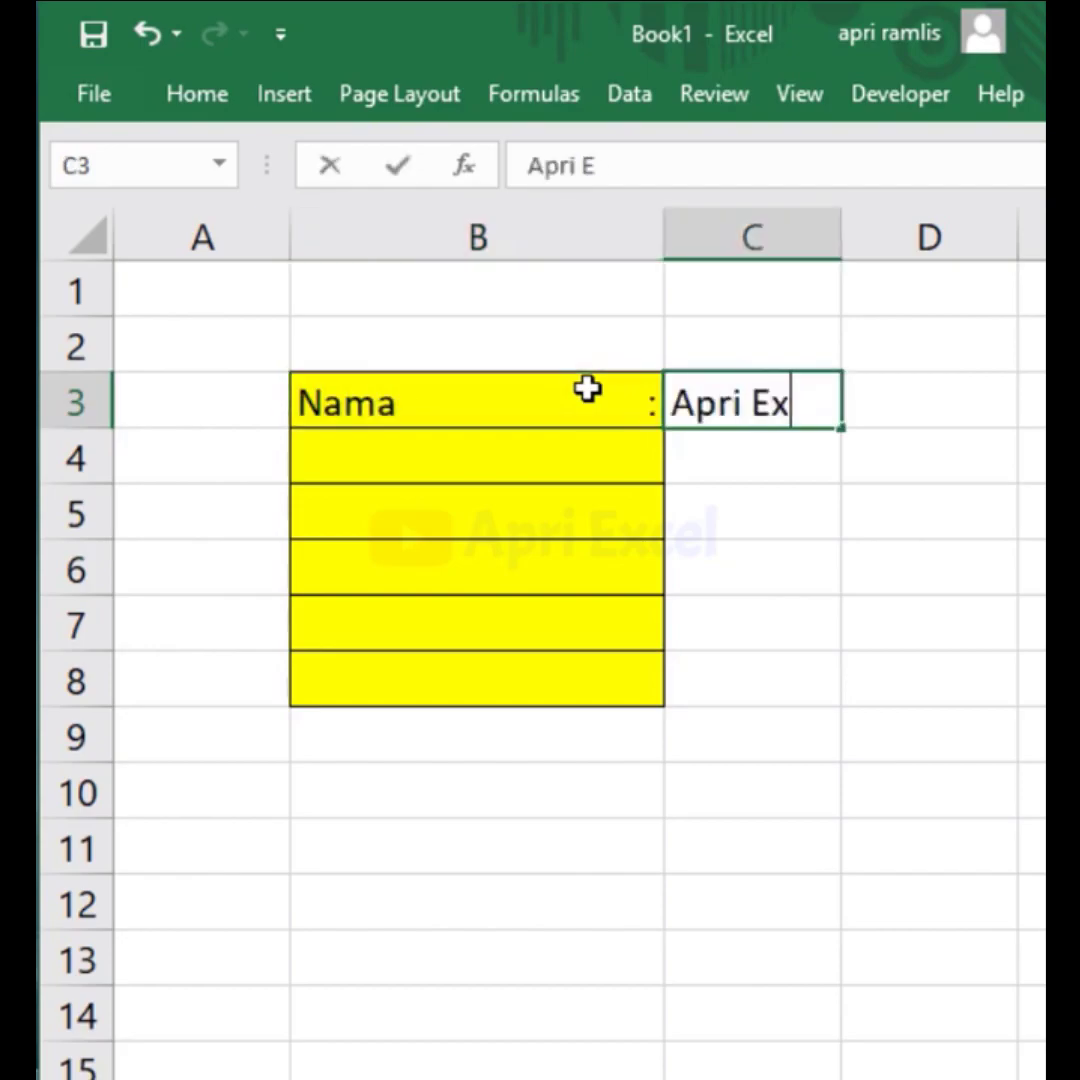
type("cel")
key("Return")
type("NIP")
key("Tab")
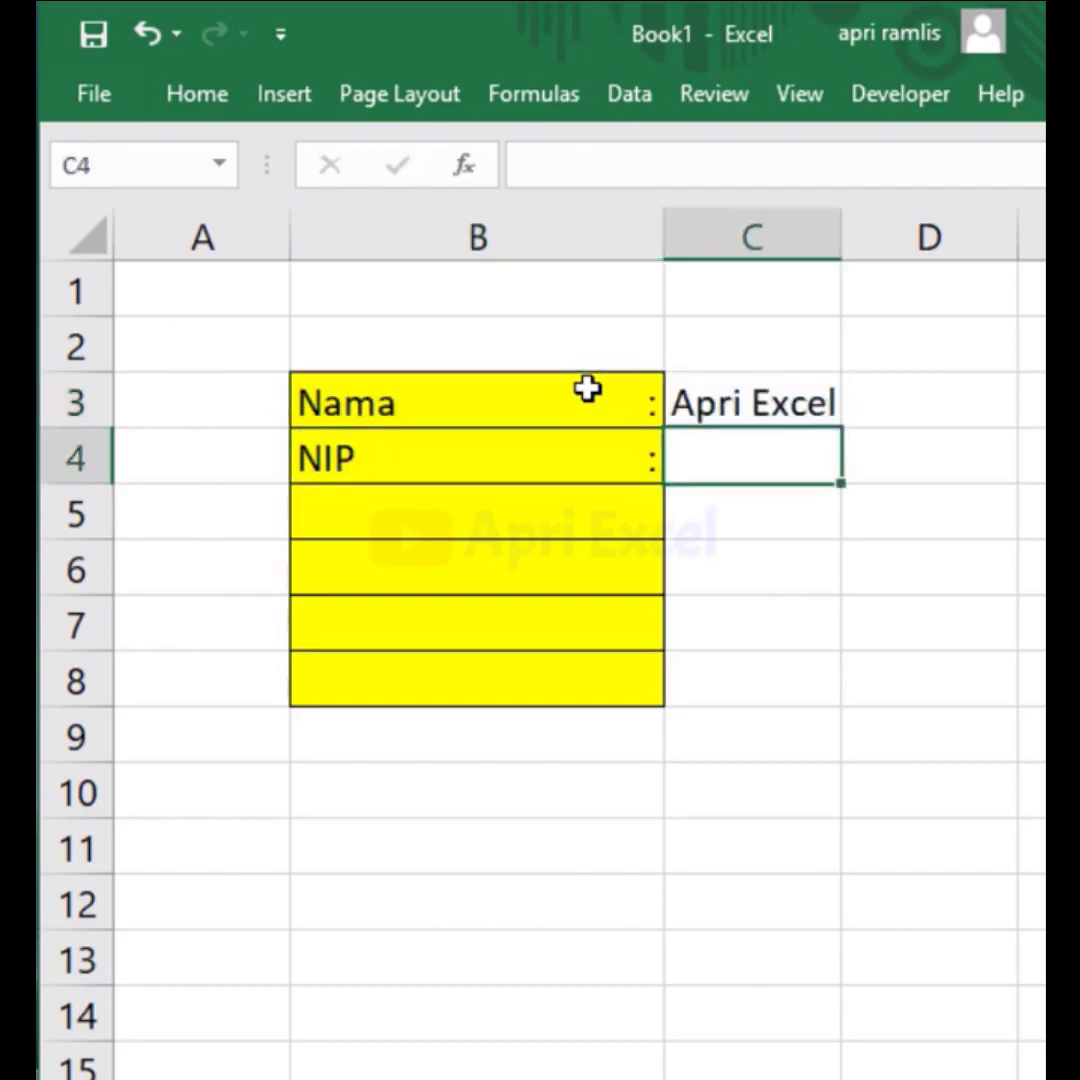
key("Return")
type("Tempat TI")
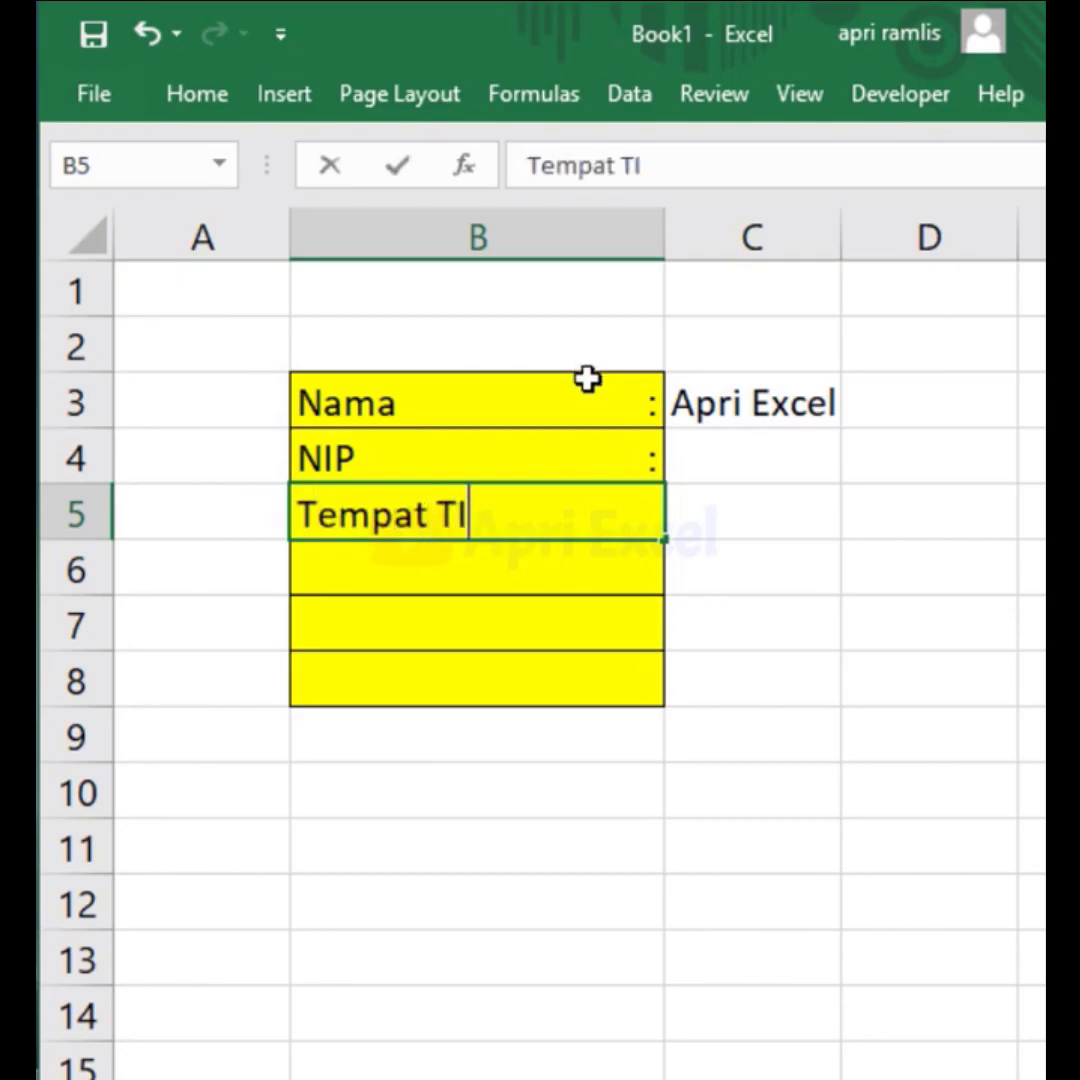
type("nggal")
key("Return")
type("Jenis Ke")
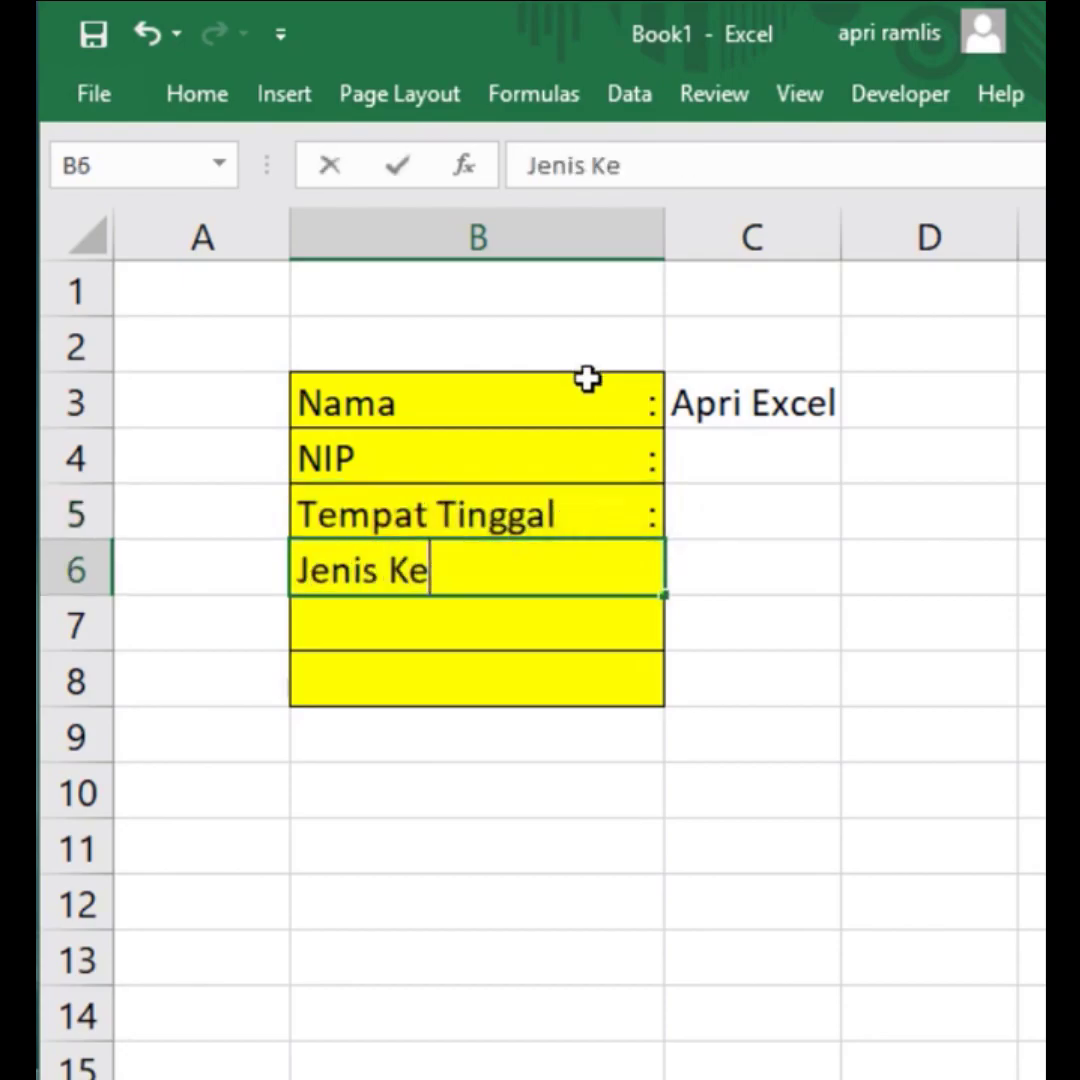
type("lamin")
key("Return")
key("Return")
key("Return")
type("Sa")
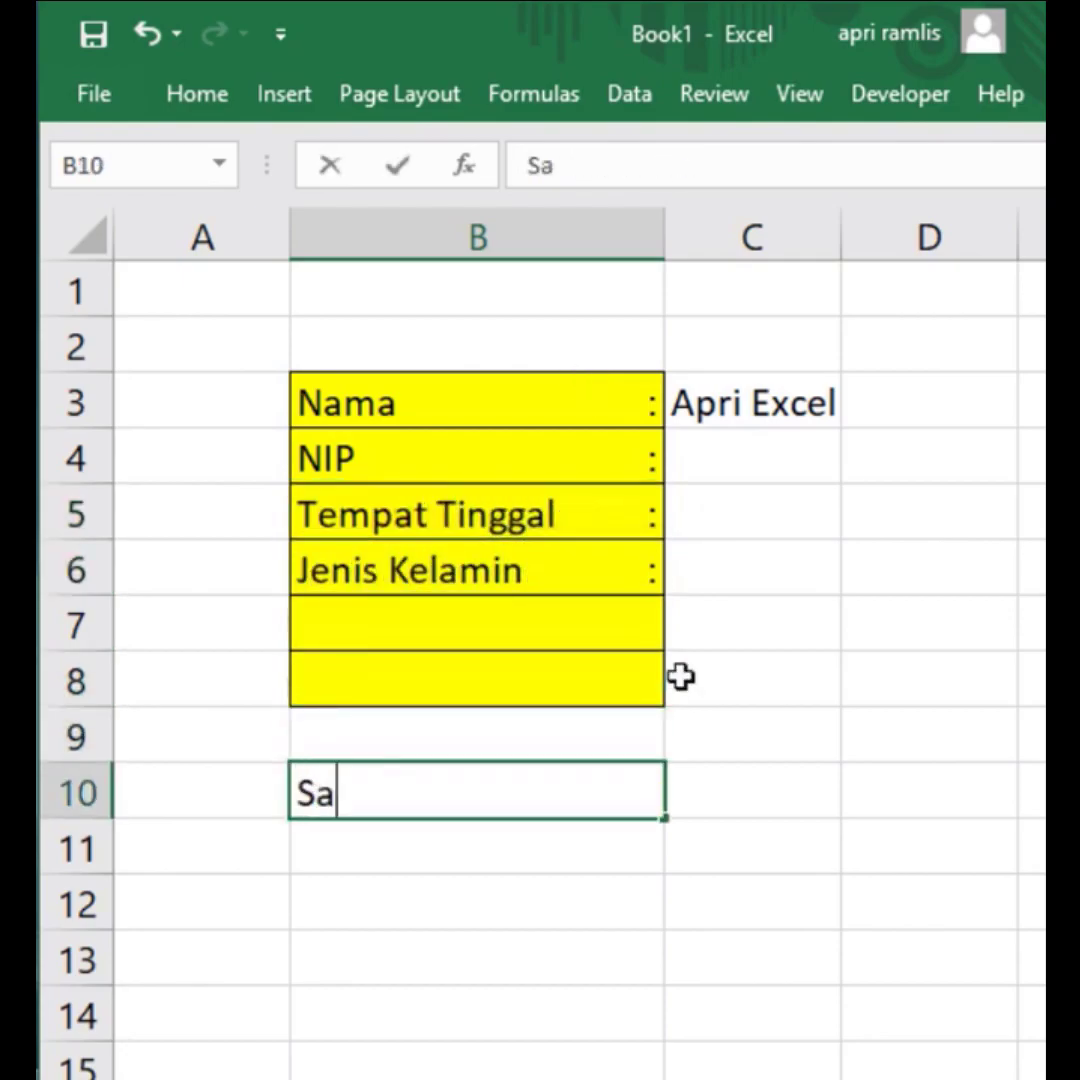
type("tuan Dinas")
key("Tab")
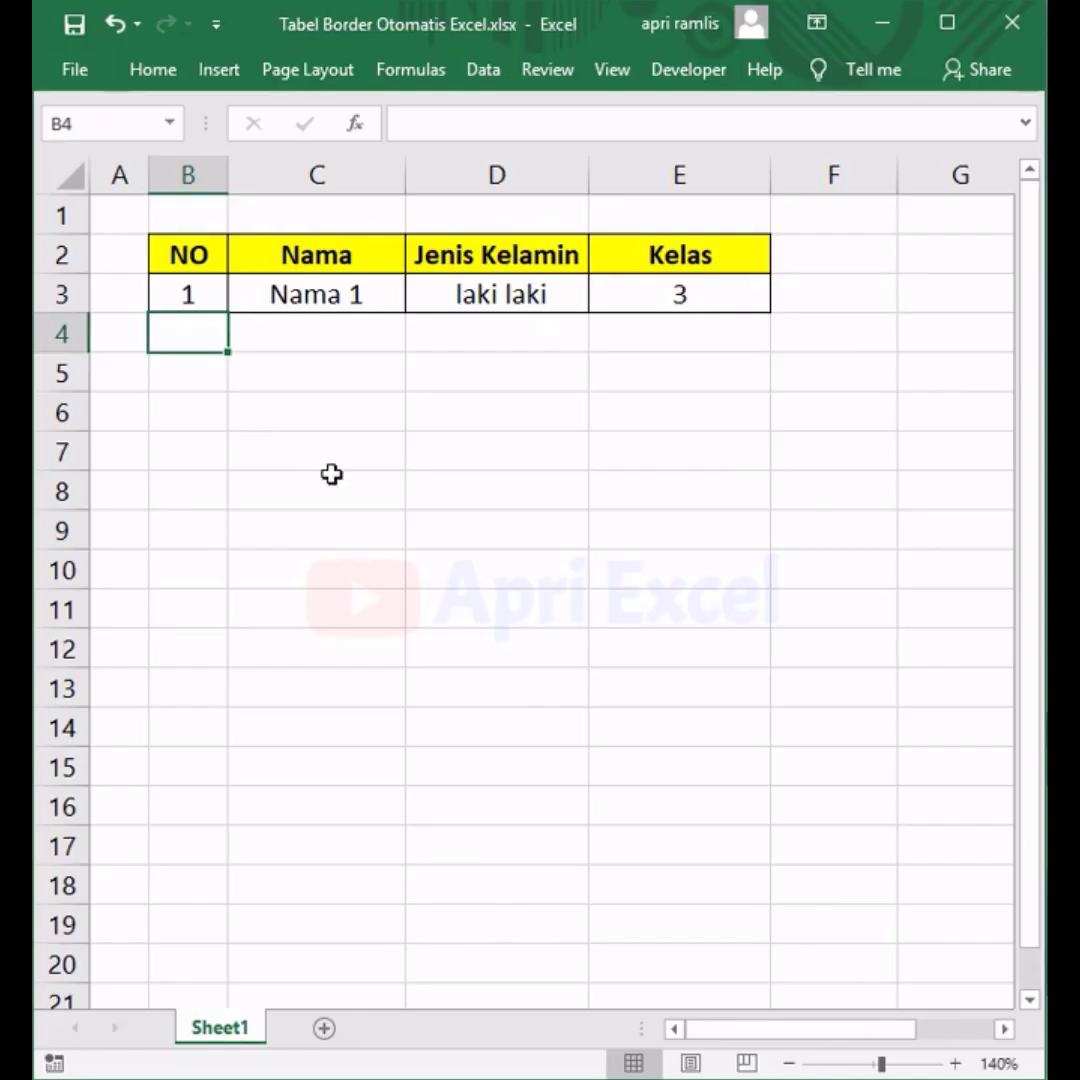
Number the NO column 2 to 5, then delete 5 and 4 so the borders adjust.
type("2")
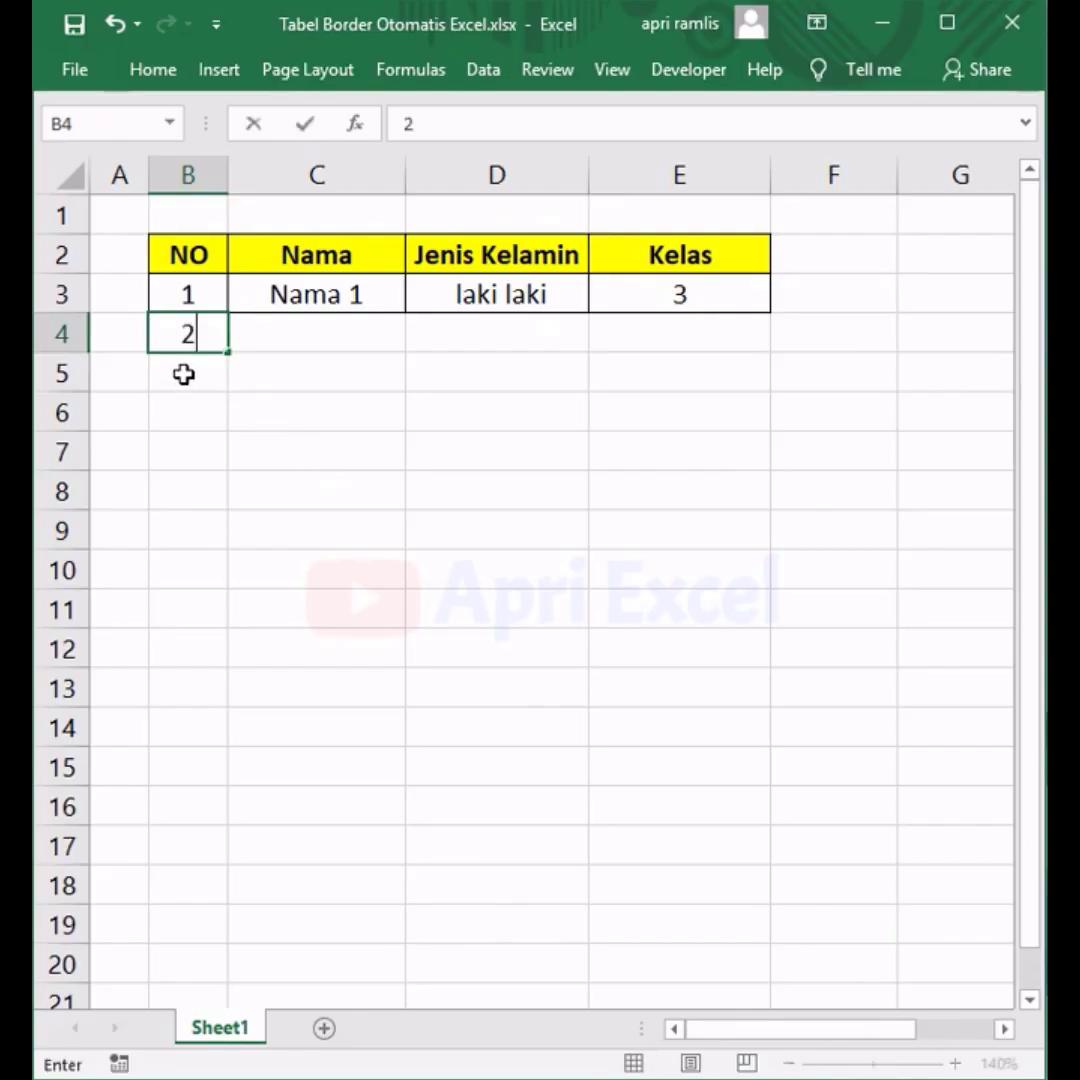
key("Return")
type("3")
key("Return")
type("4")
key("Return")
type("5")
key("Return")
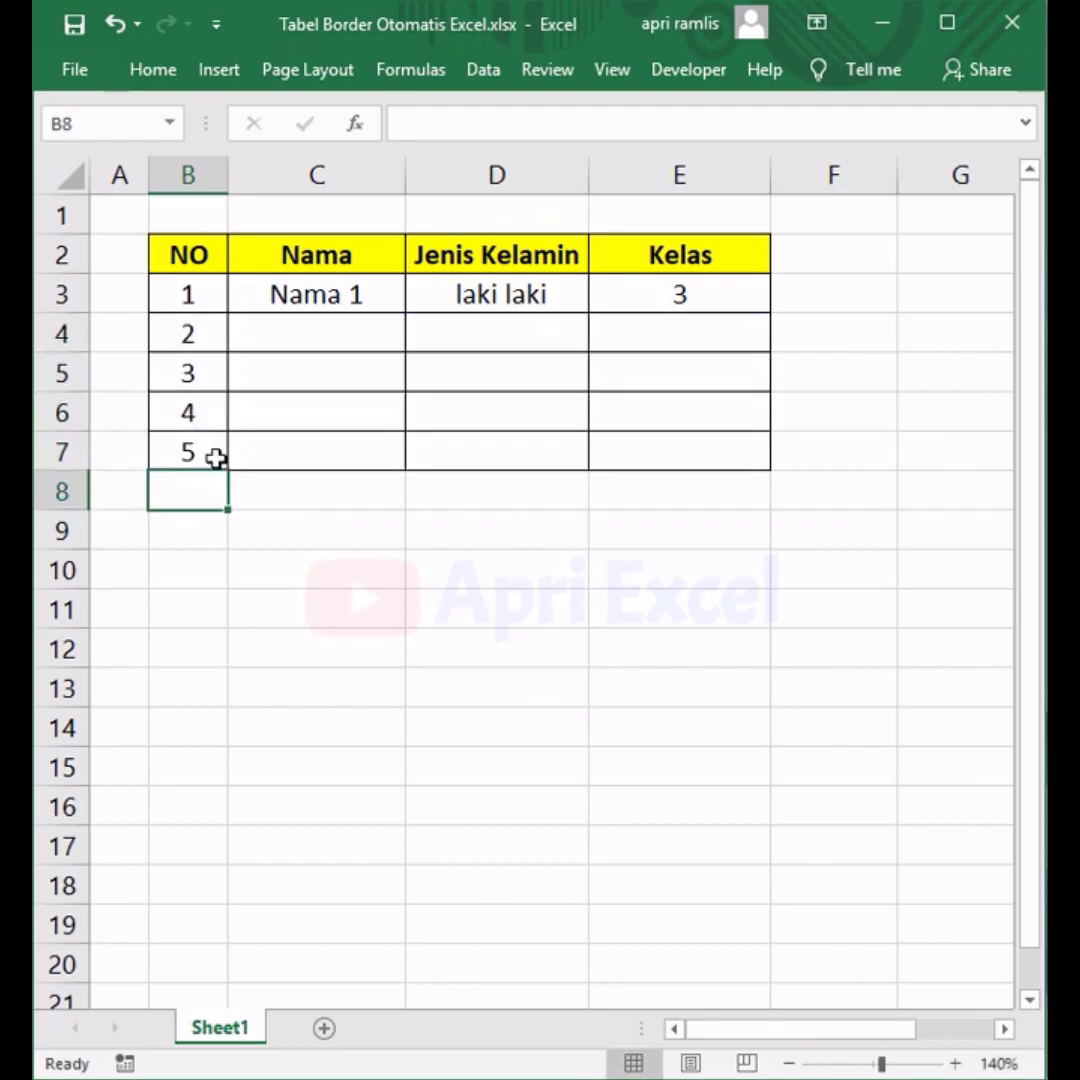
key("Up")
key("BackSpace")
key("Up")
key("BackSpace")
key("Return")
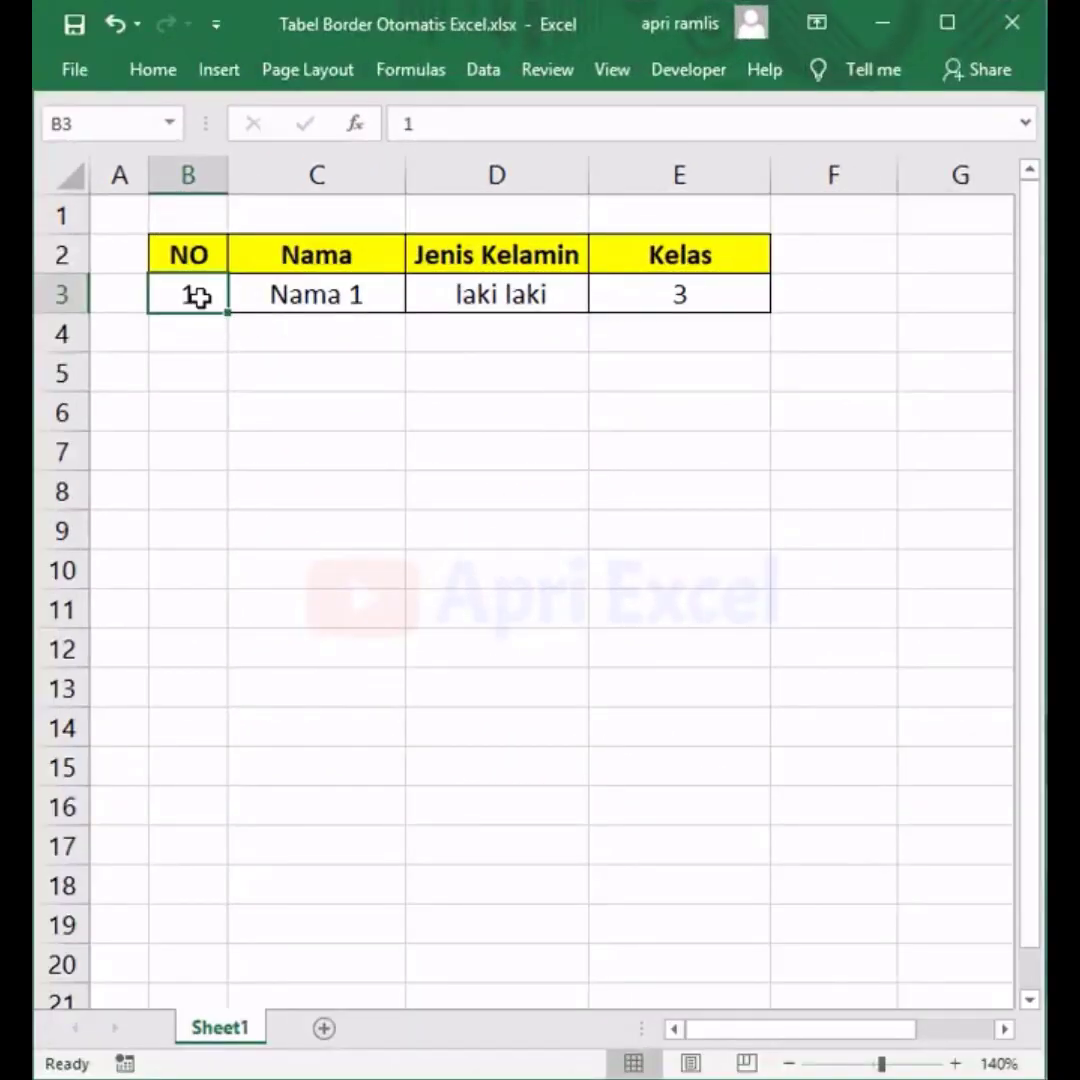
Add a conditional formatting rule =$B3<>"" on B3:E20 that applies an outline border.
left_click_drag(199, 297, 656, 968)
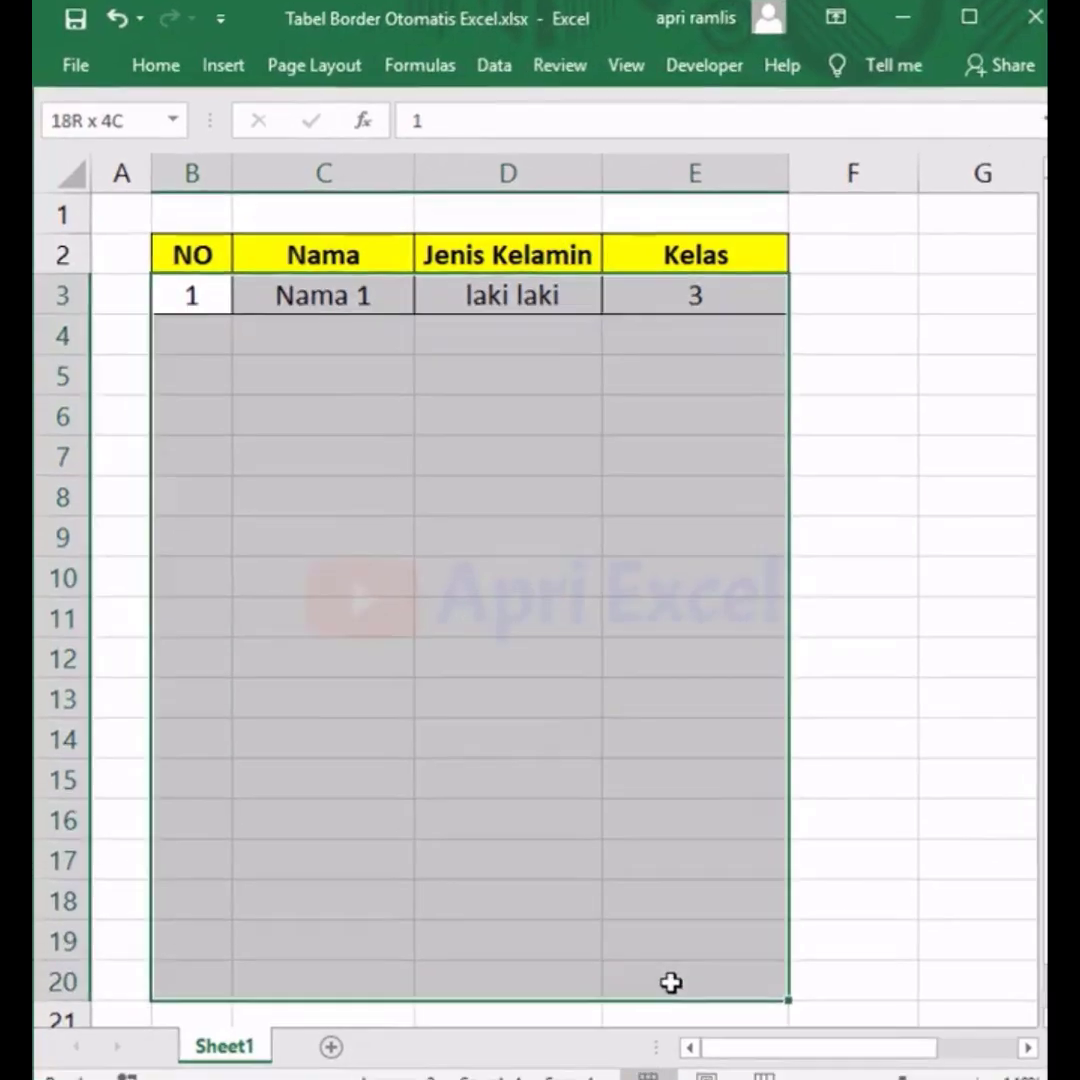
left_click(175, 40)
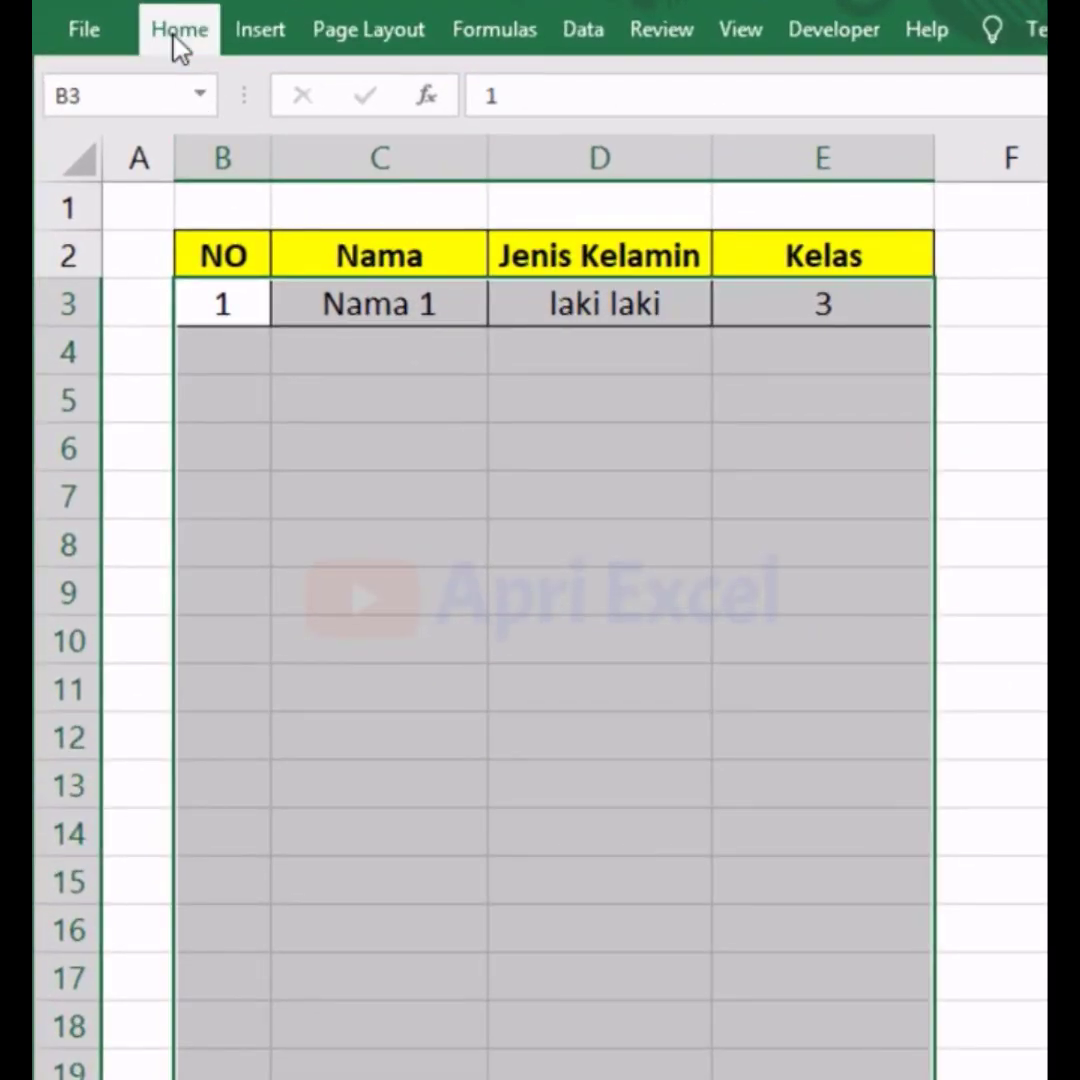
left_click(768, 78)
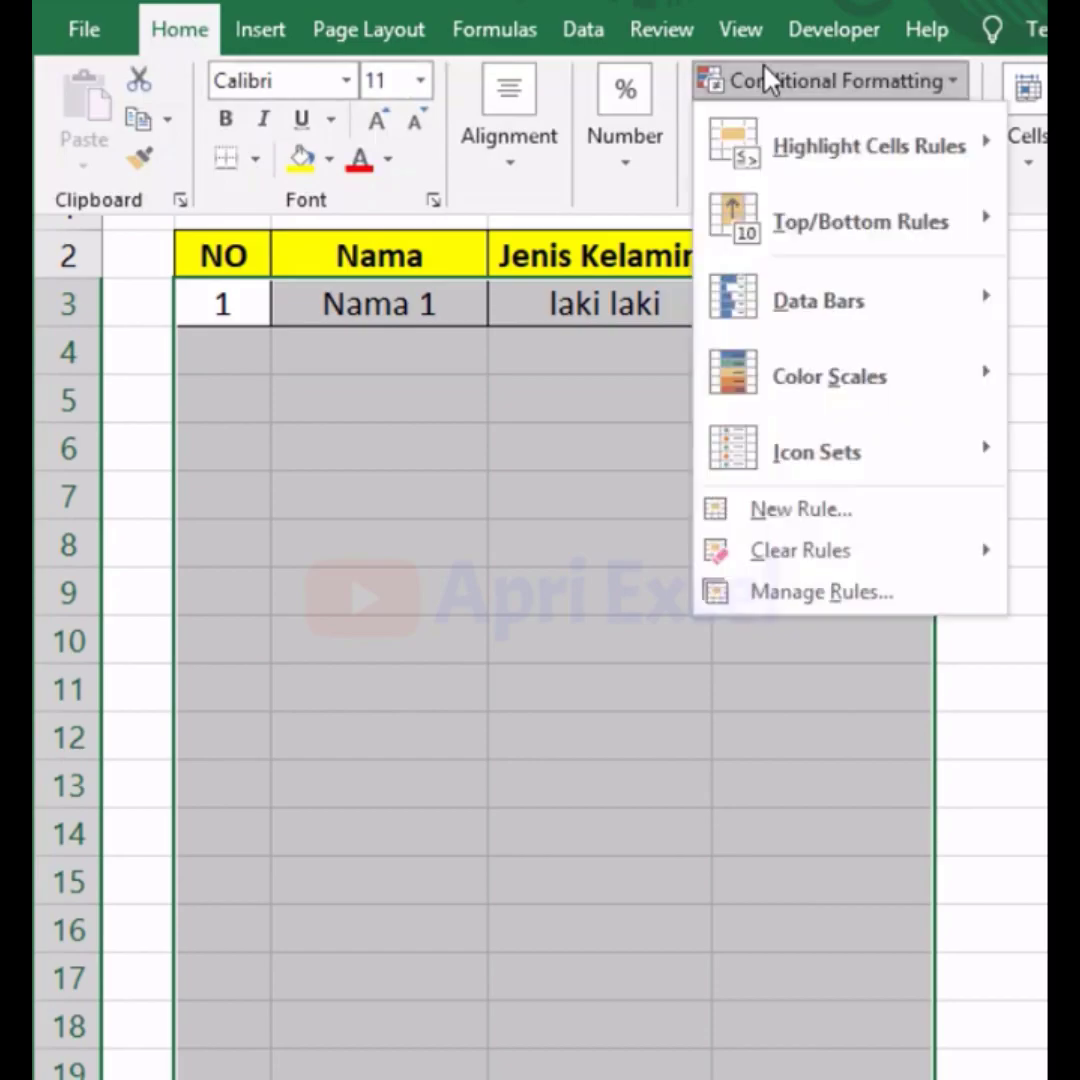
left_click(738, 512)
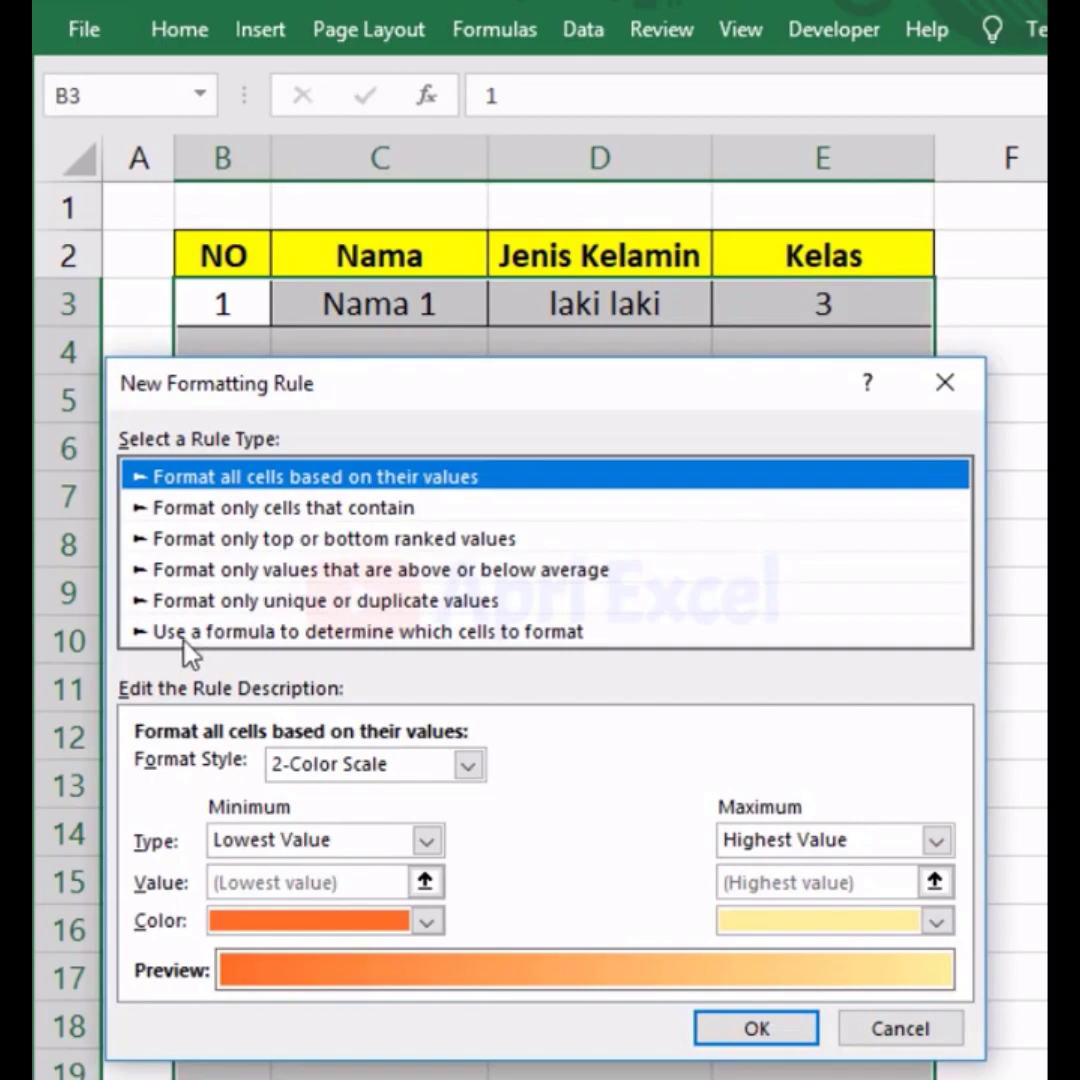
left_click(186, 640)
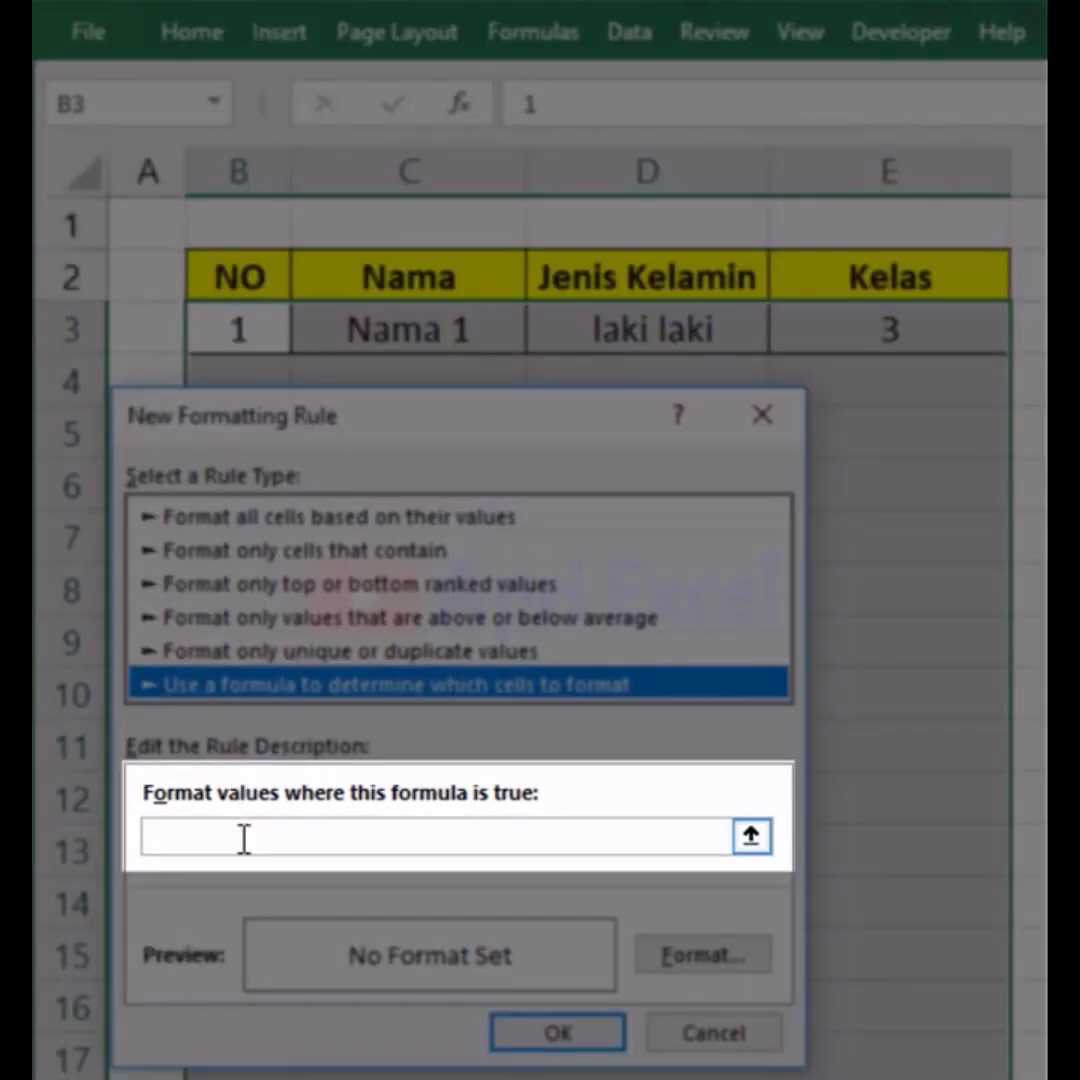
left_click(244, 838)
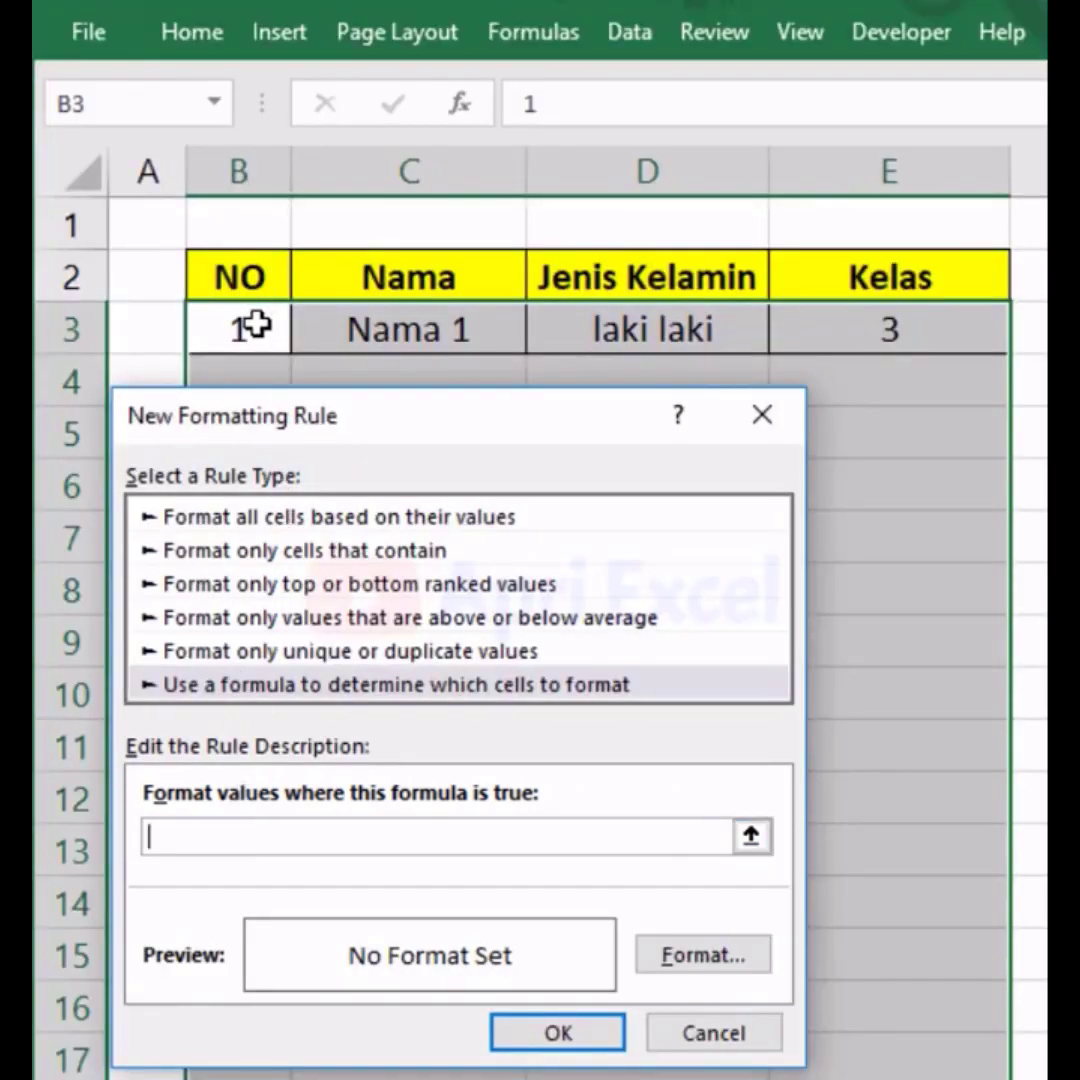
left_click(255, 325)
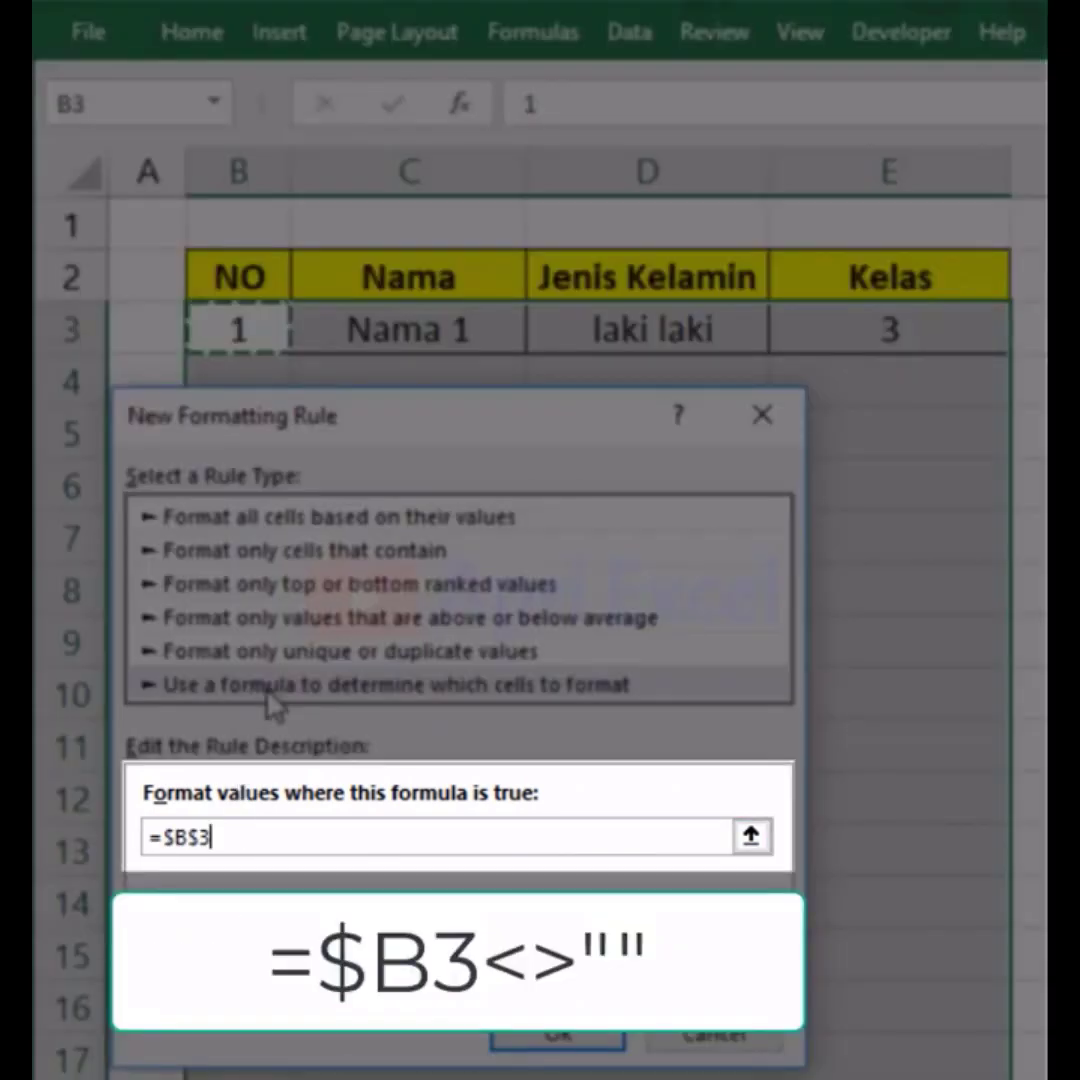
type("<>")
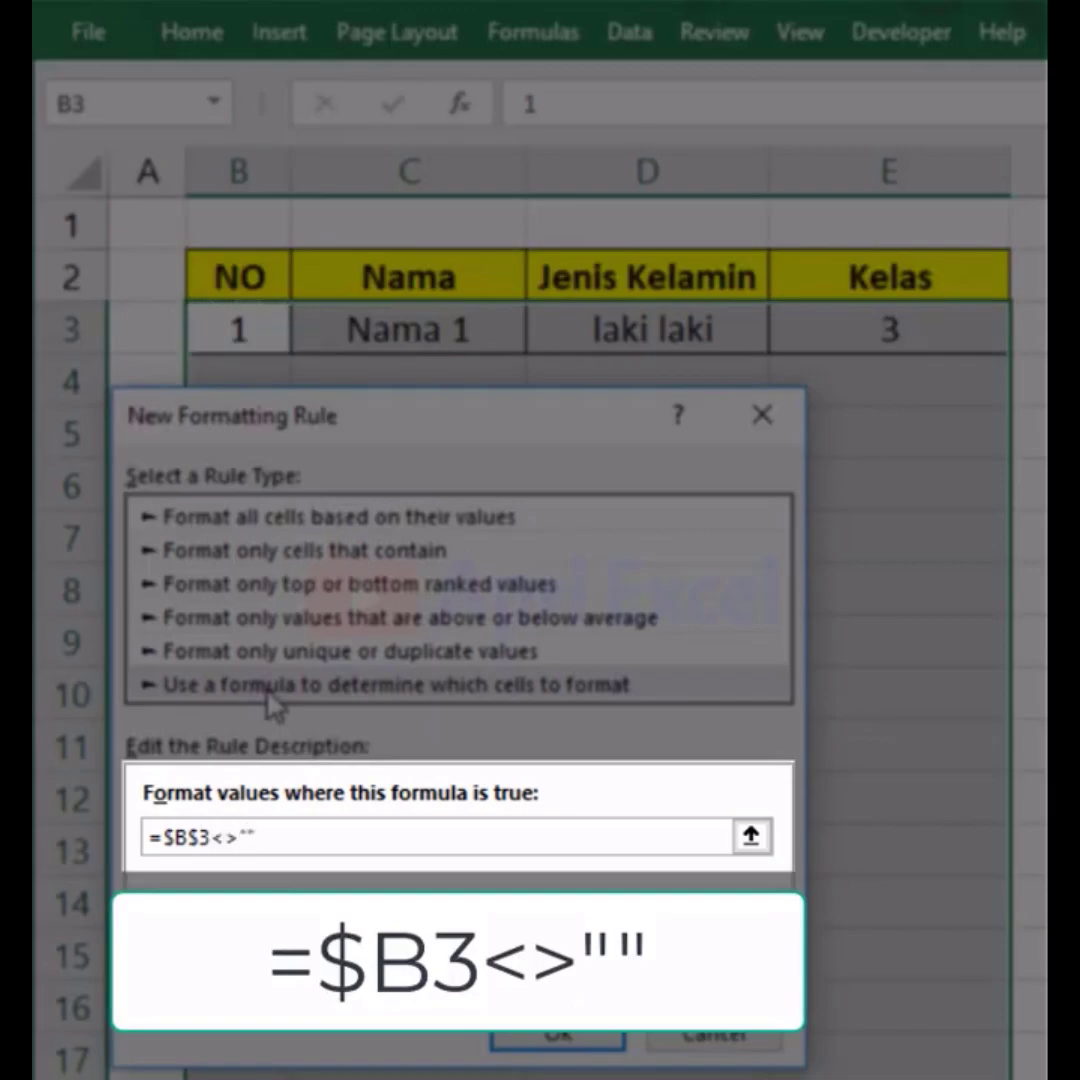
left_click(203, 840)
key("BackSpace")
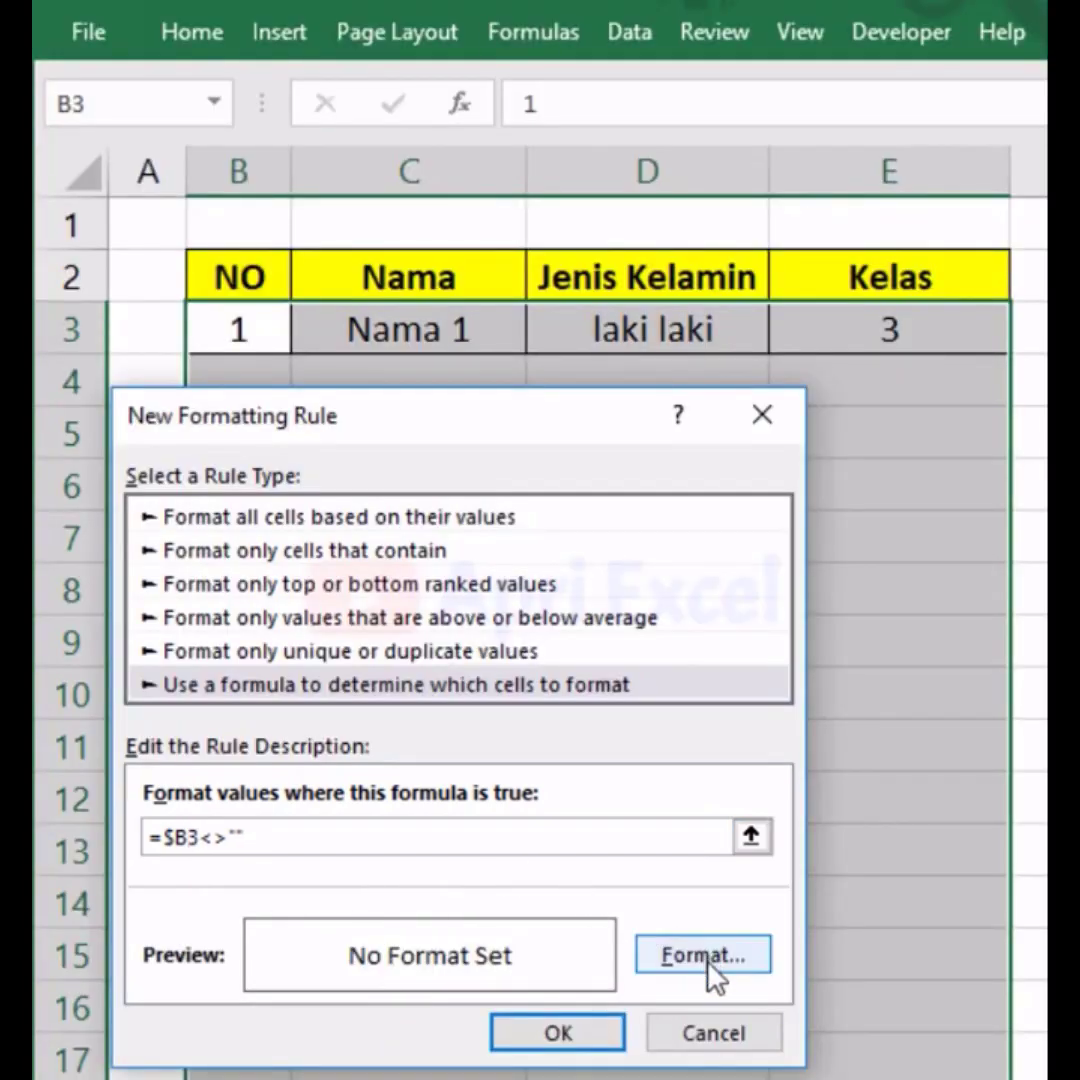
left_click(705, 957)
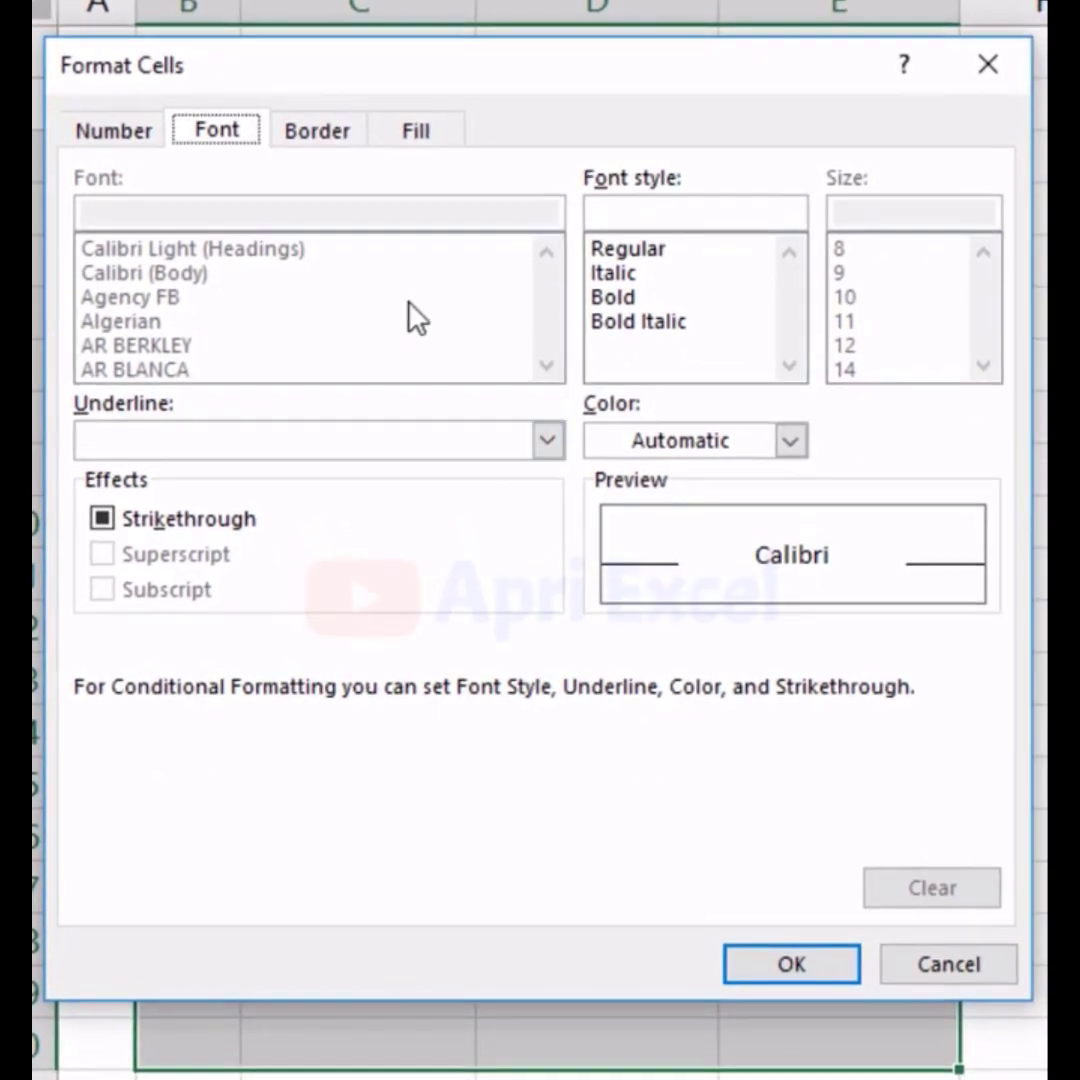
left_click(300, 132)
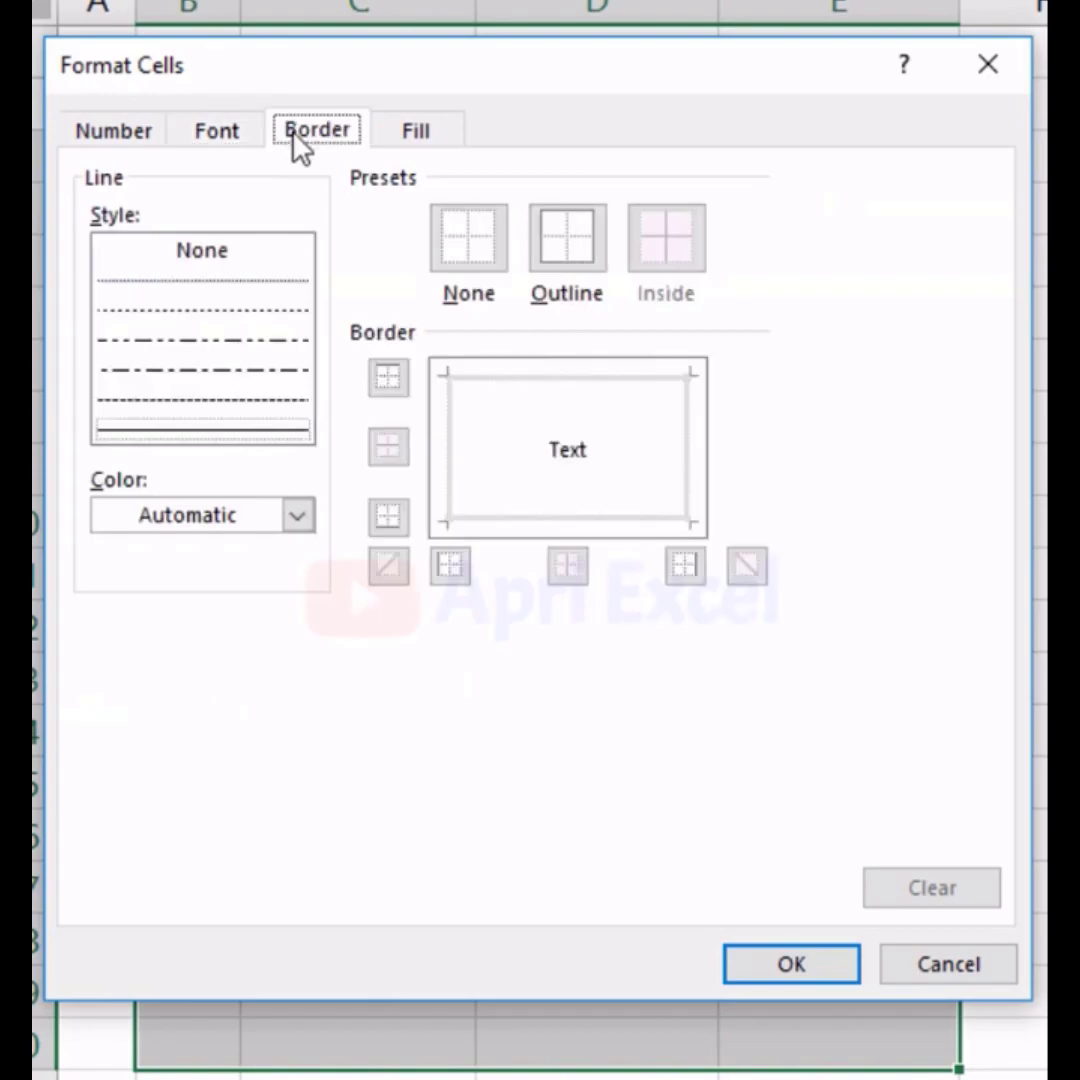
left_click(578, 242)
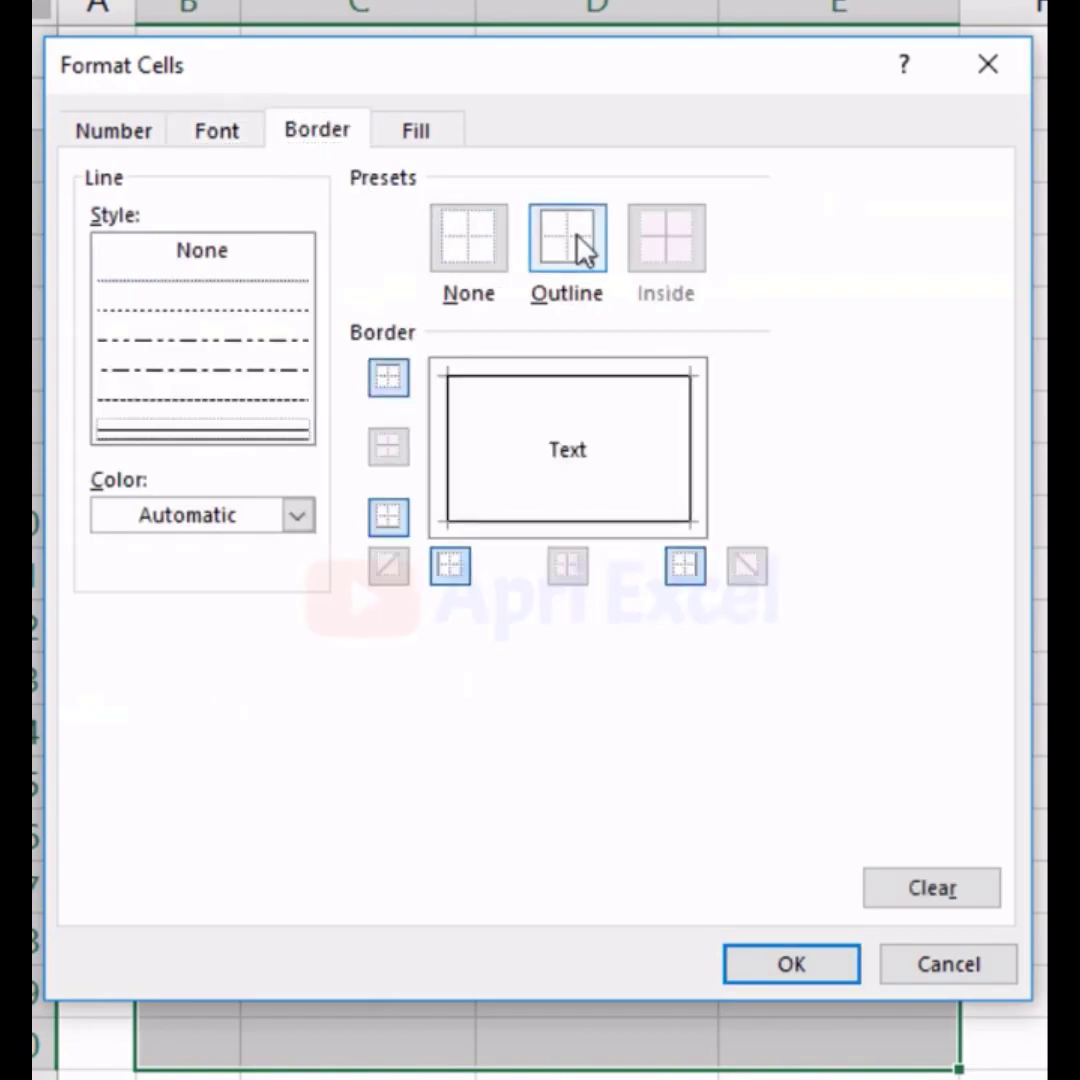
left_click(818, 965)
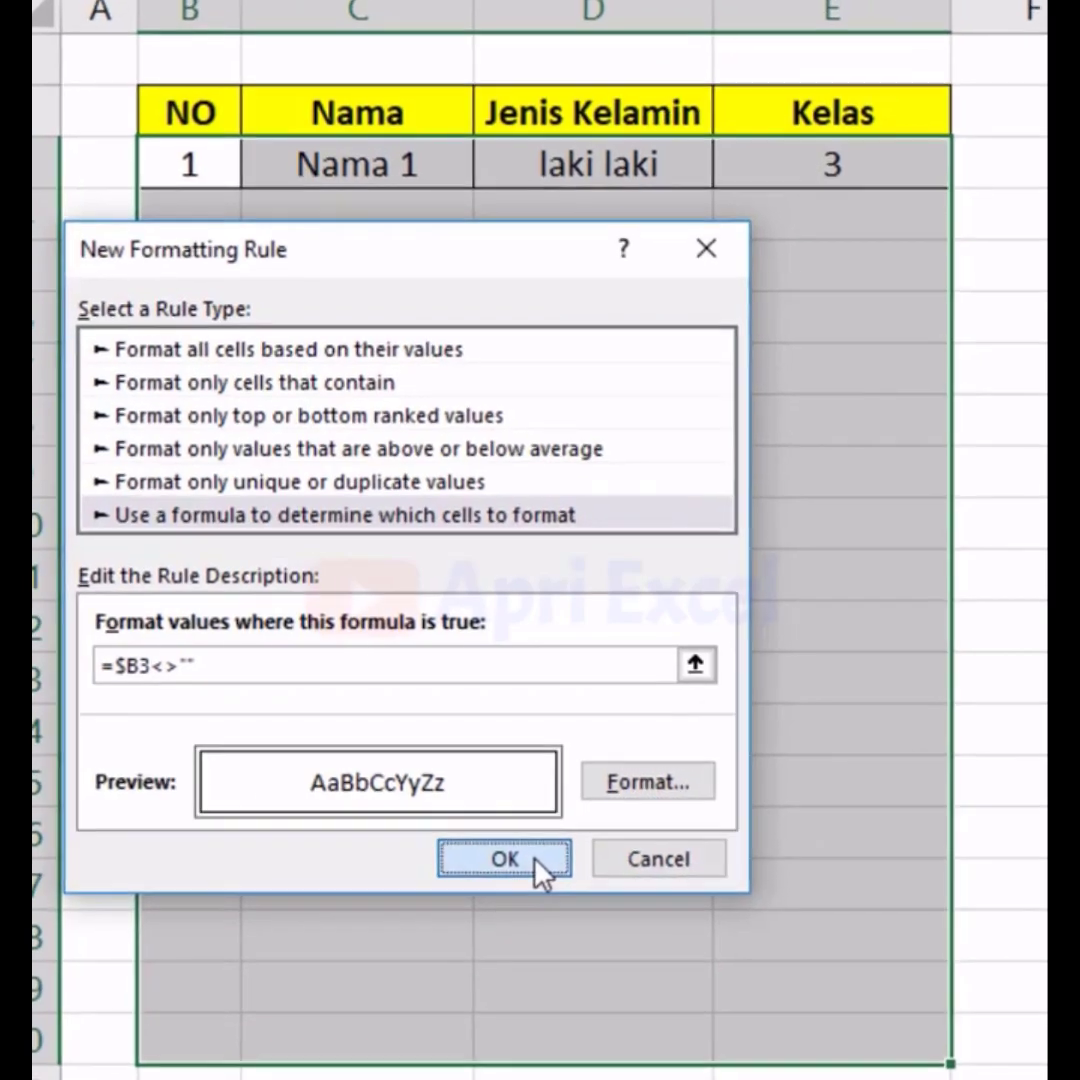
left_click(505, 859)
Test the rule by adding row numbers and the name 'nama 2', then removing the 5.
key("Down")
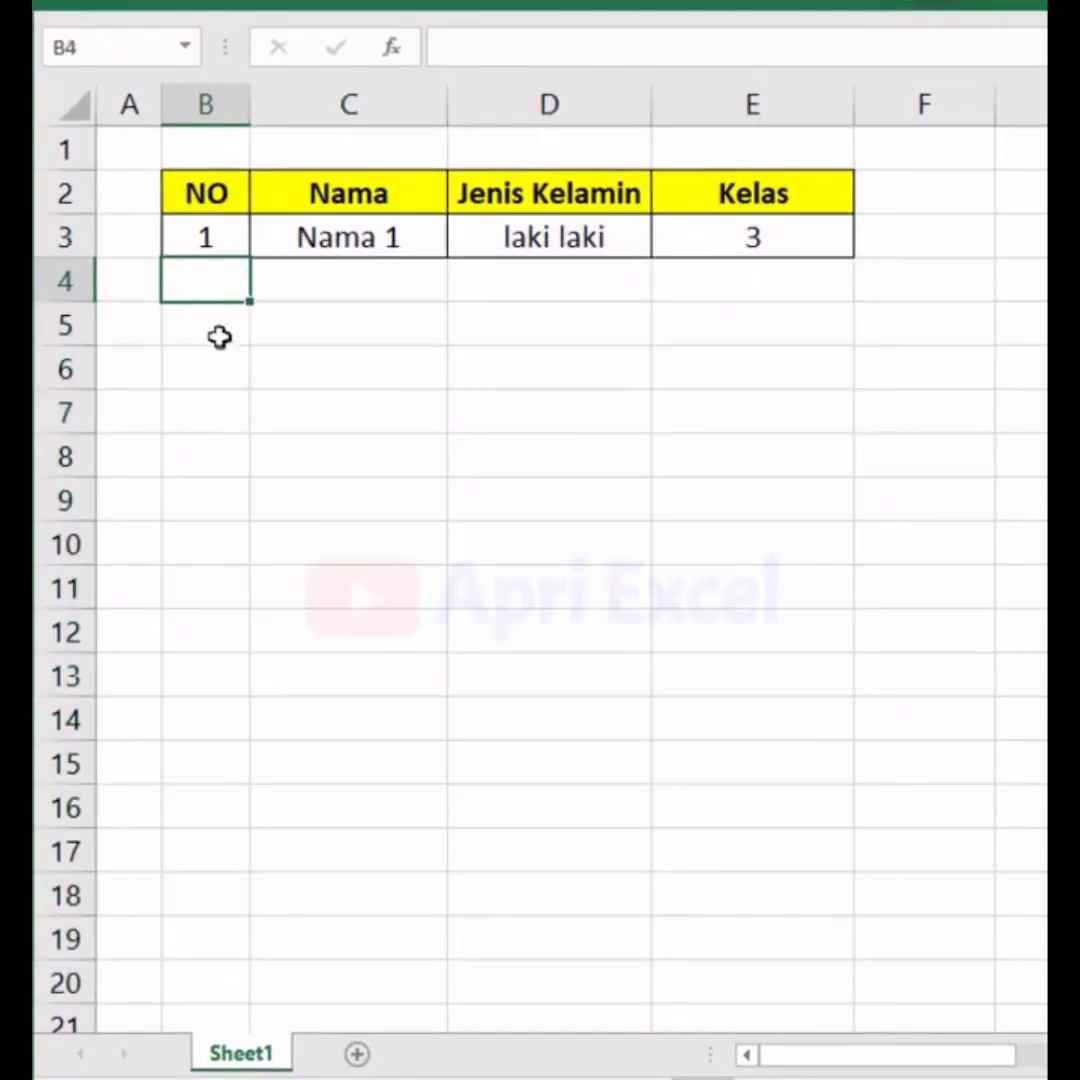
type("2 3 4")
key("Return")
type("5")
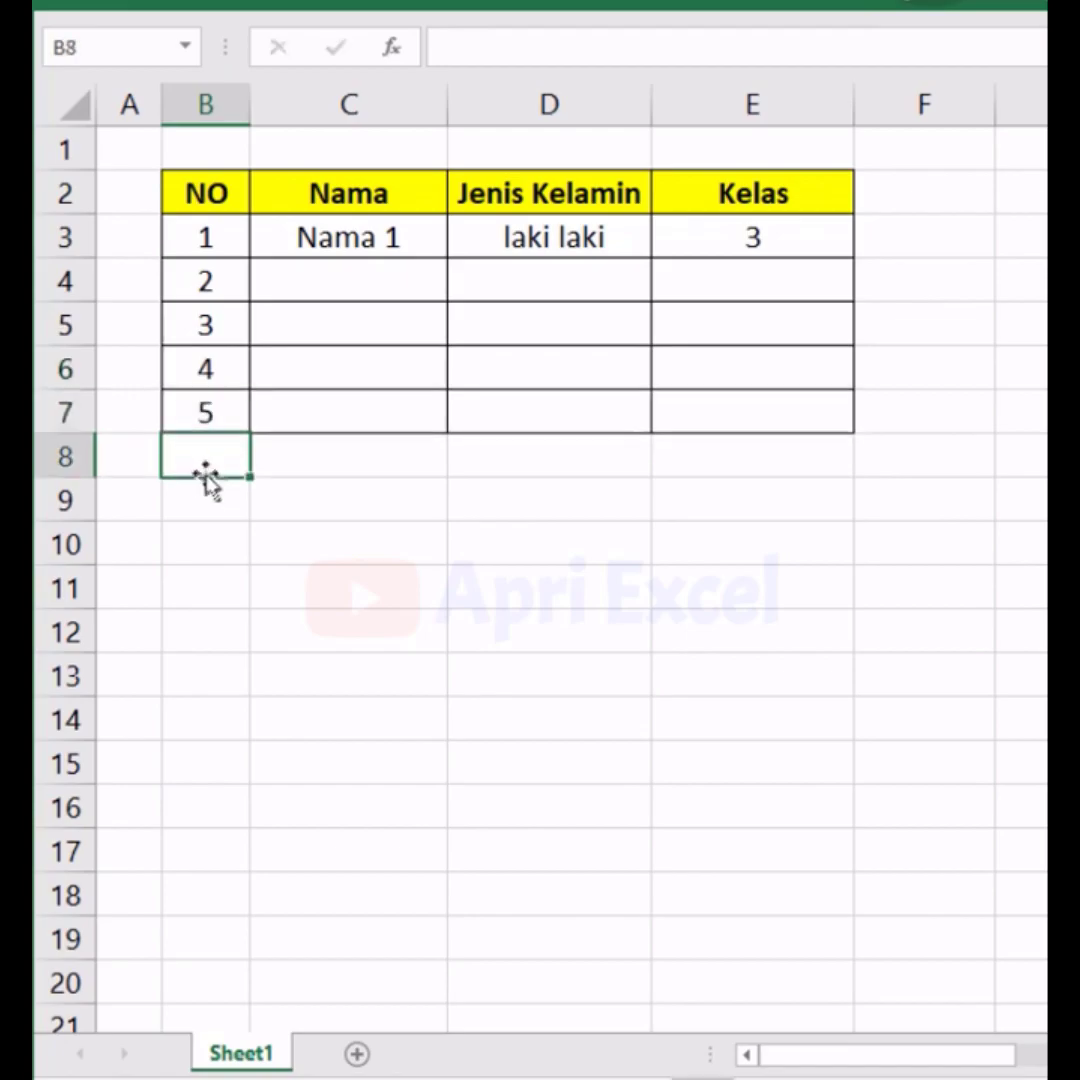
left_click(434, 478)
type("nama ")
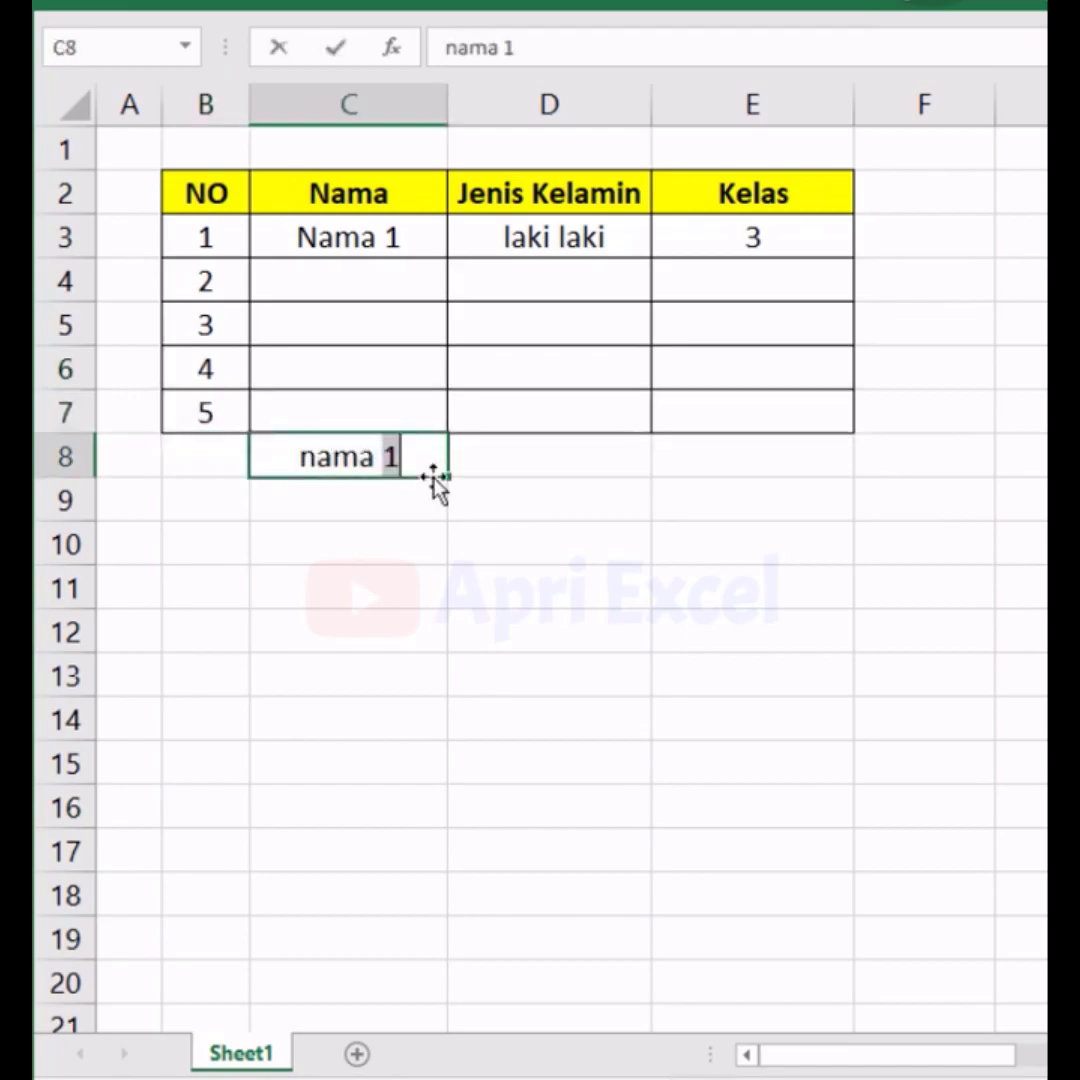
type("2")
key("Return")
left_click(229, 411)
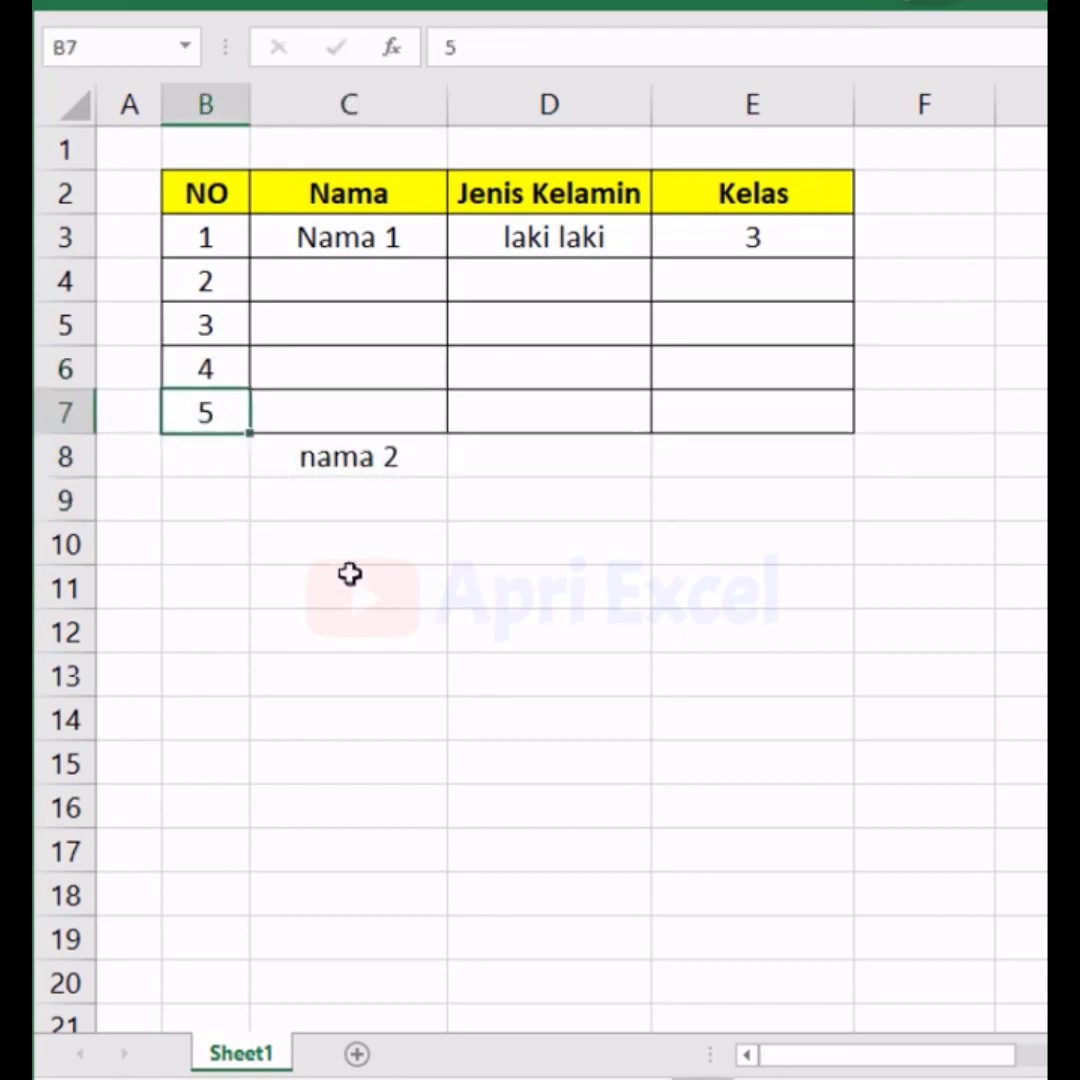
left_click(449, 543)
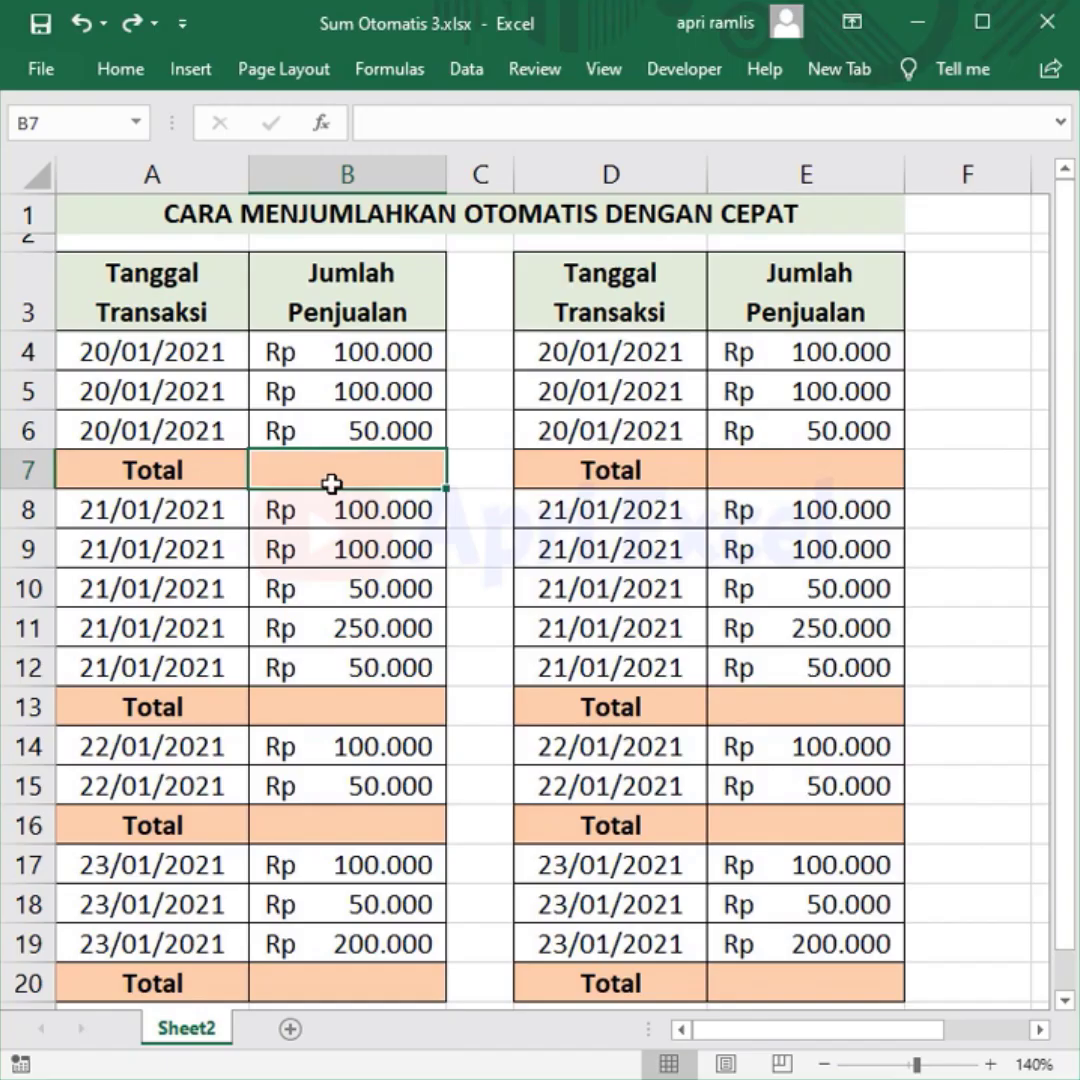
Enter SUM totals in B7 for 20/01/2021 and B13 for 21/01/2021.
type("=SUM(")
left_click_drag(350, 351, 380, 428)
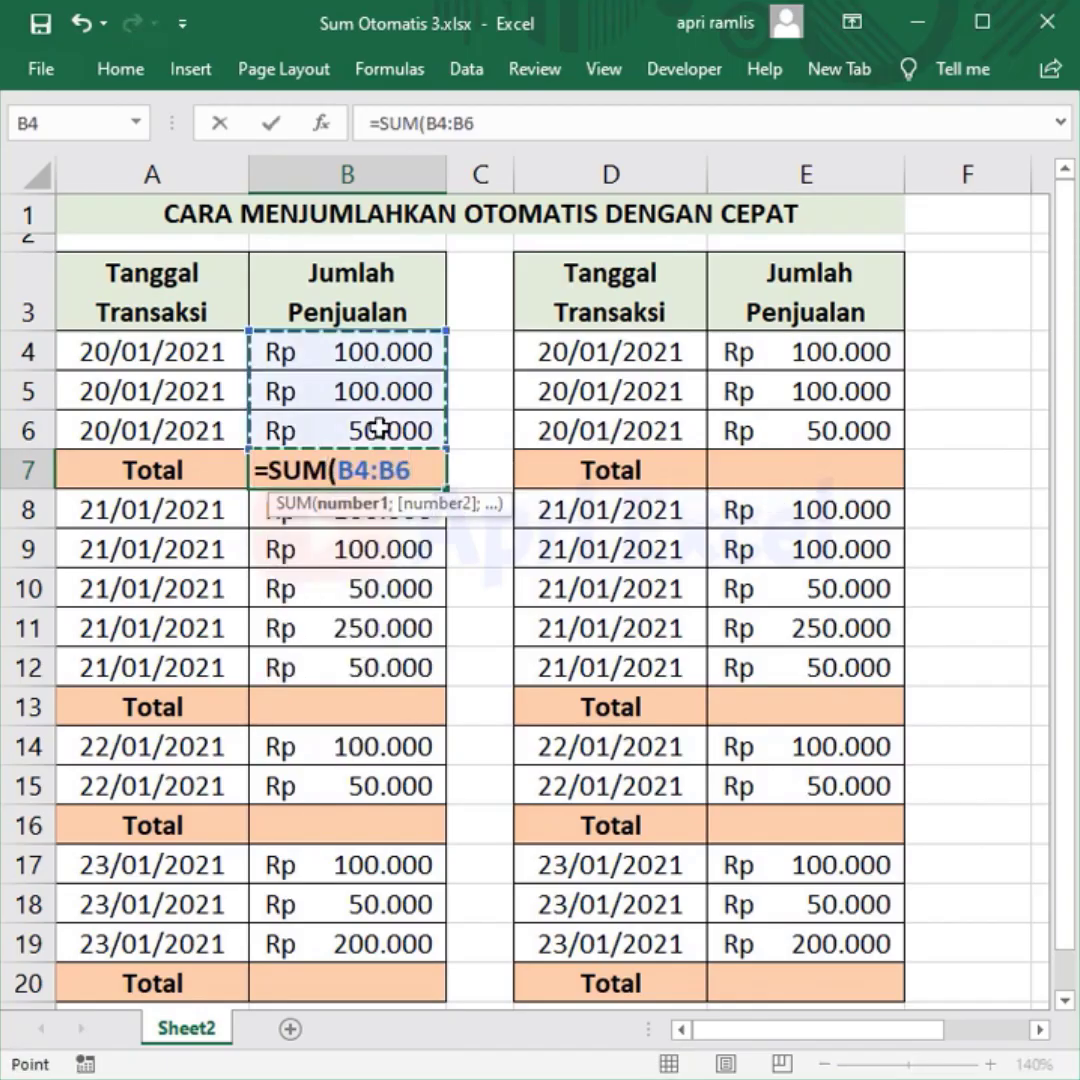
type(")")
key("Return")
left_click(332, 690)
type("=SUM")
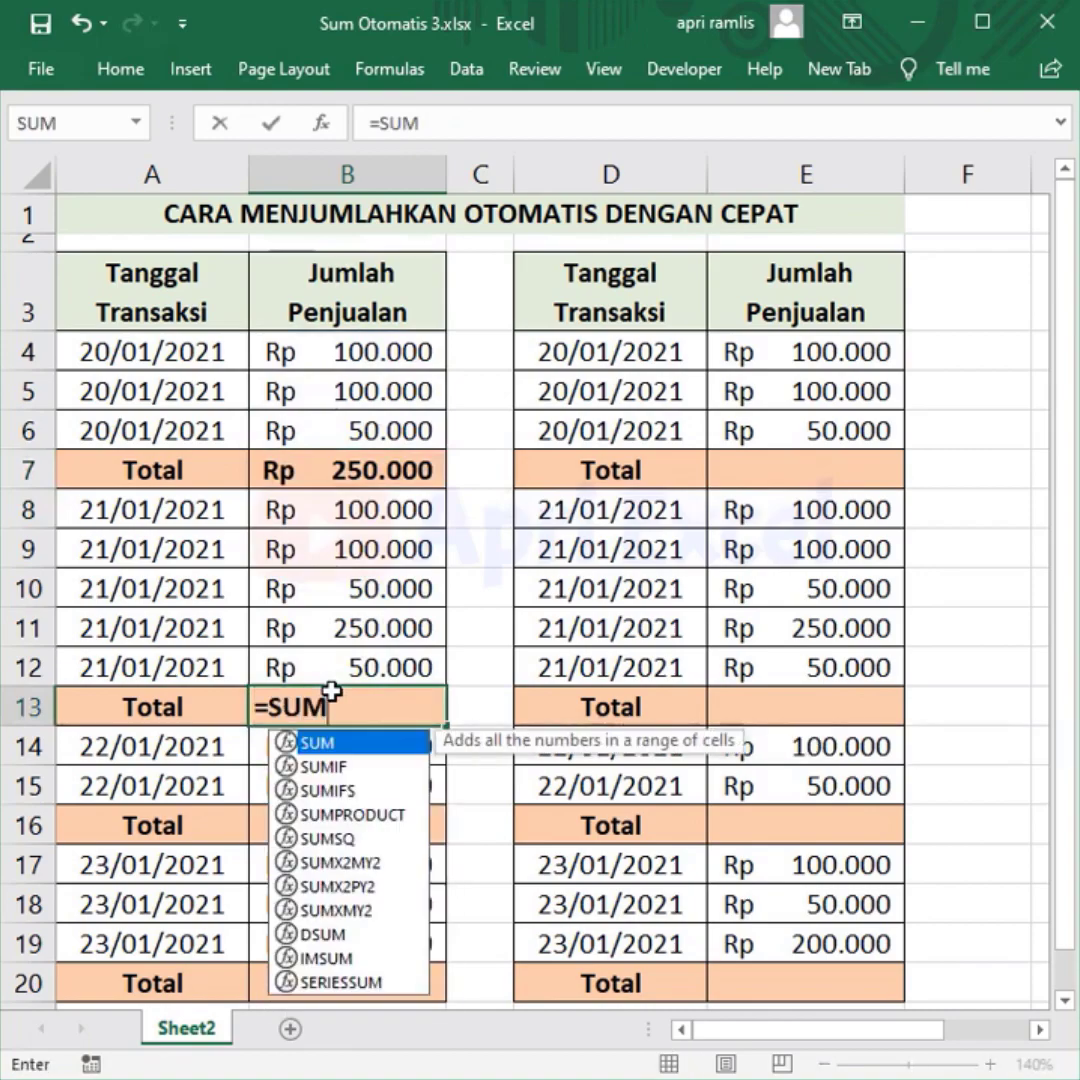
type("(")
left_click_drag(330, 510, 357, 660)
key("Return")
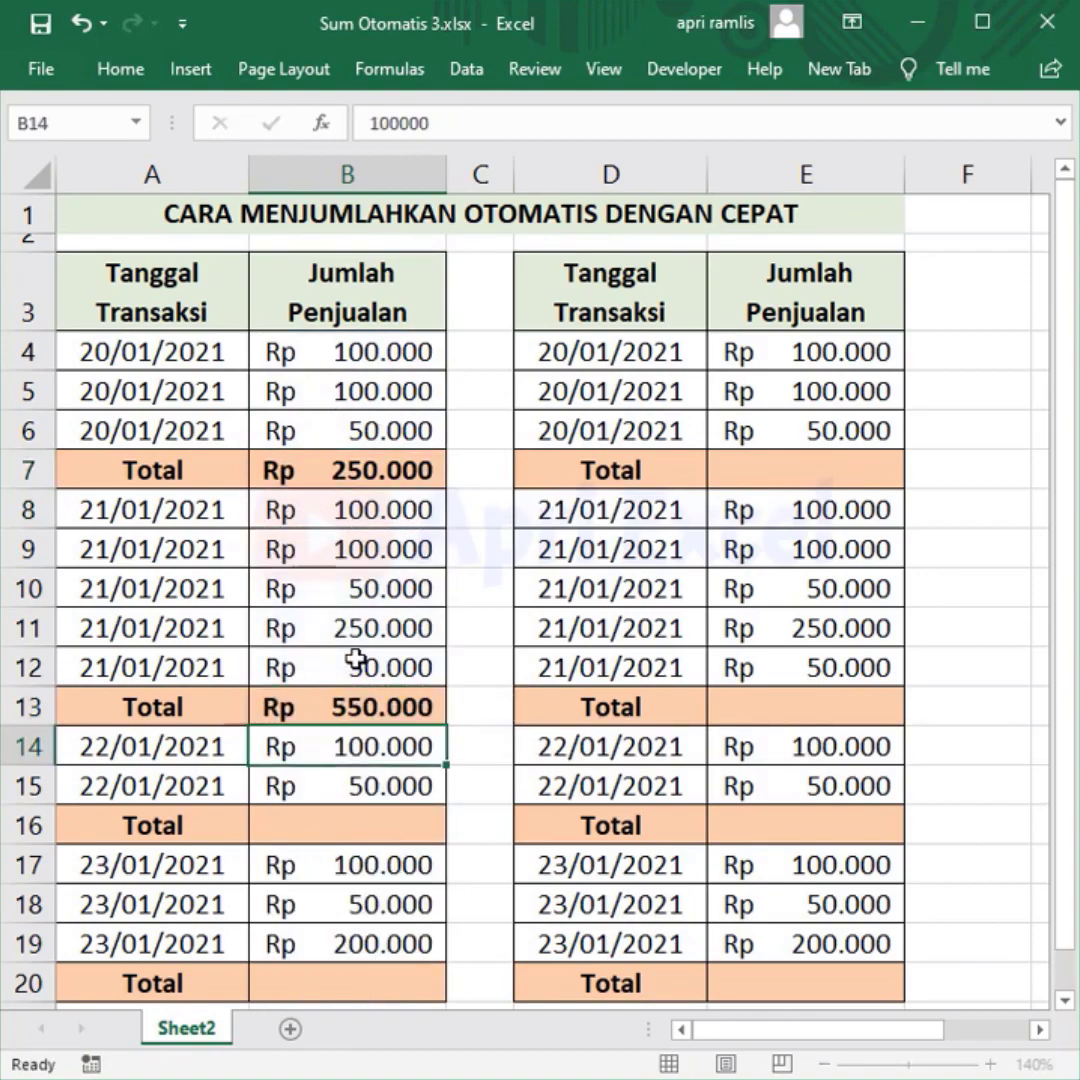
Enter SUM totals in B16 for 22/01/2021 and B20 for 23/01/2021.
left_click(395, 836)
type("=SUM(")
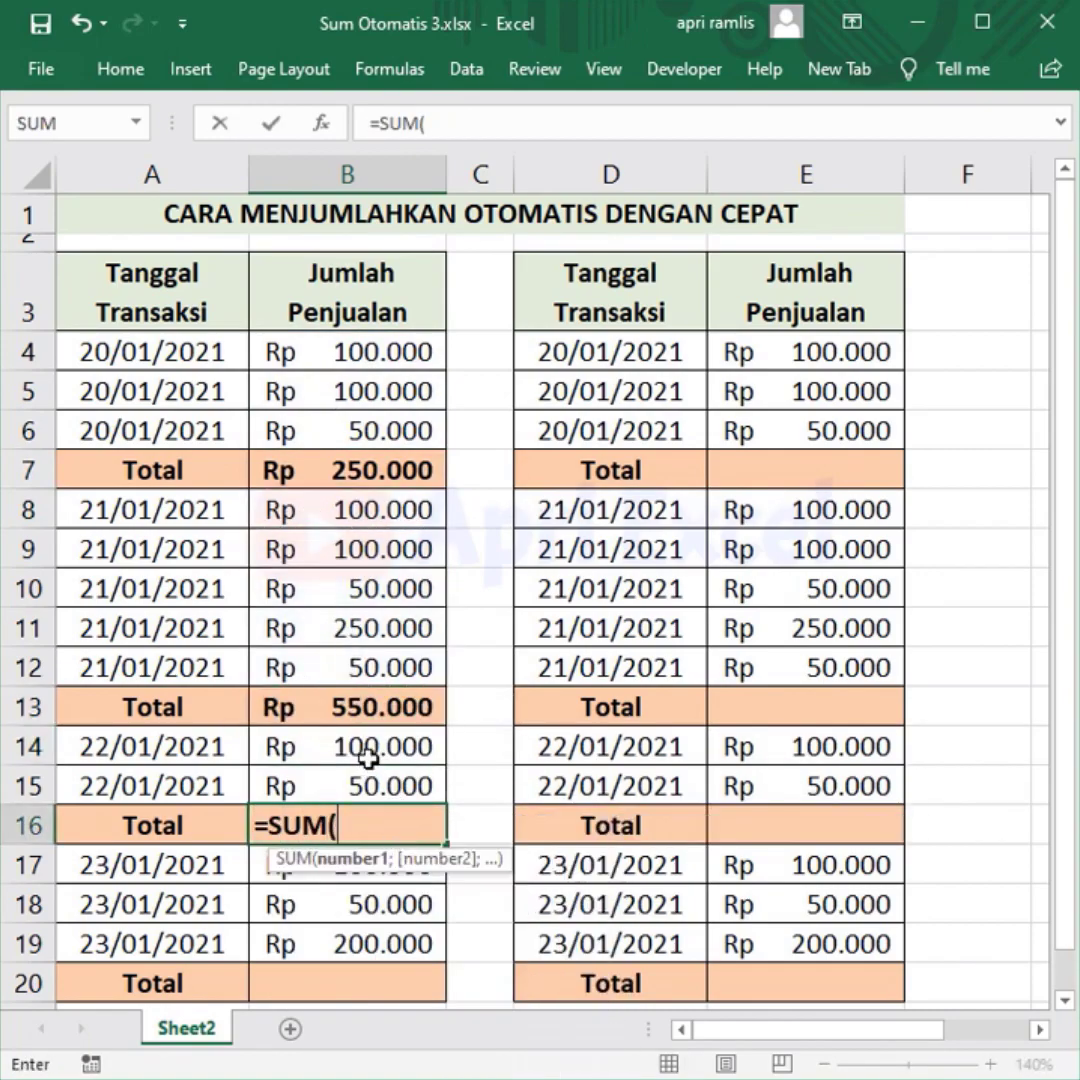
left_click_drag(368, 760, 372, 786)
key("Return")
left_click(363, 990)
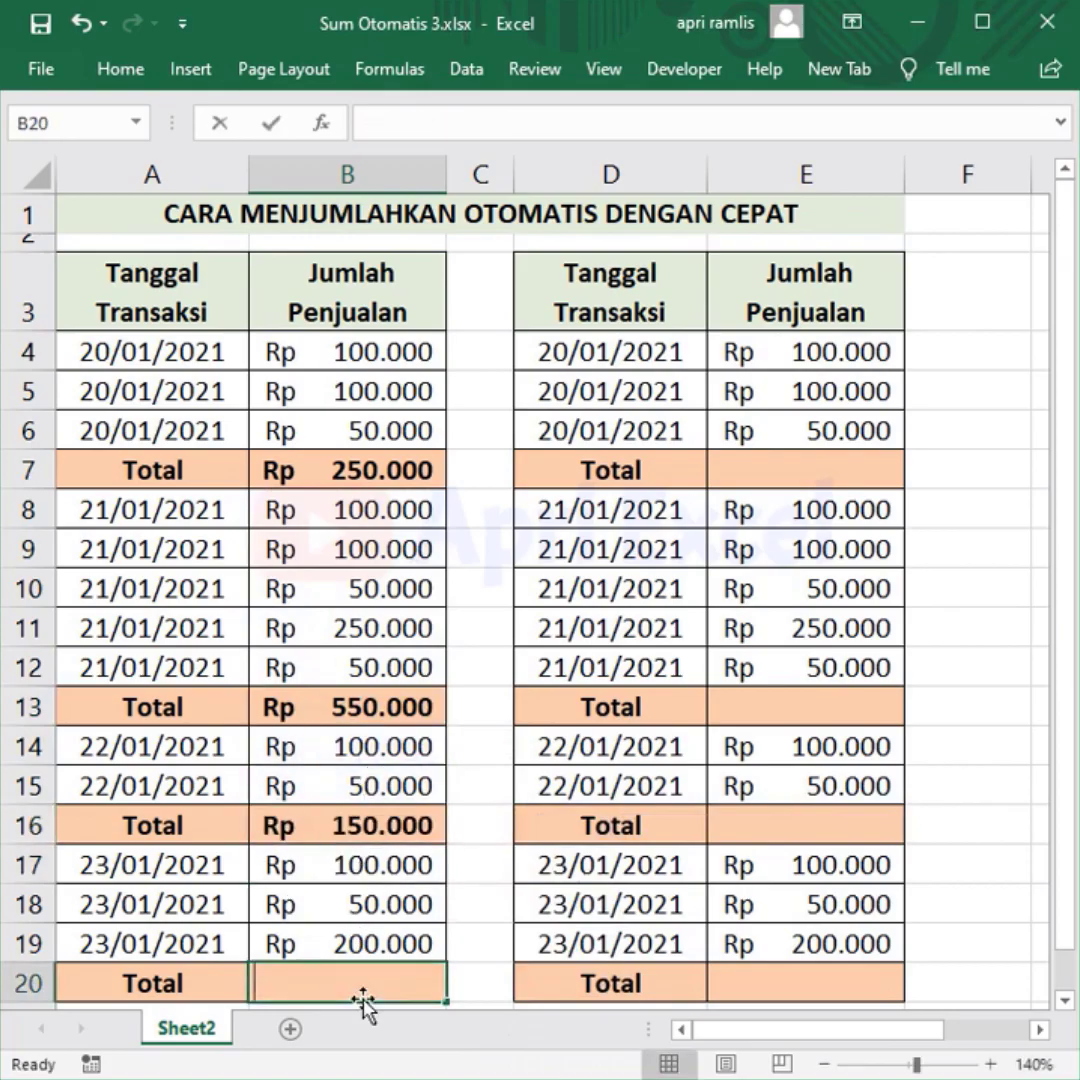
type("=SUM(")
left_click_drag(357, 866, 355, 940)
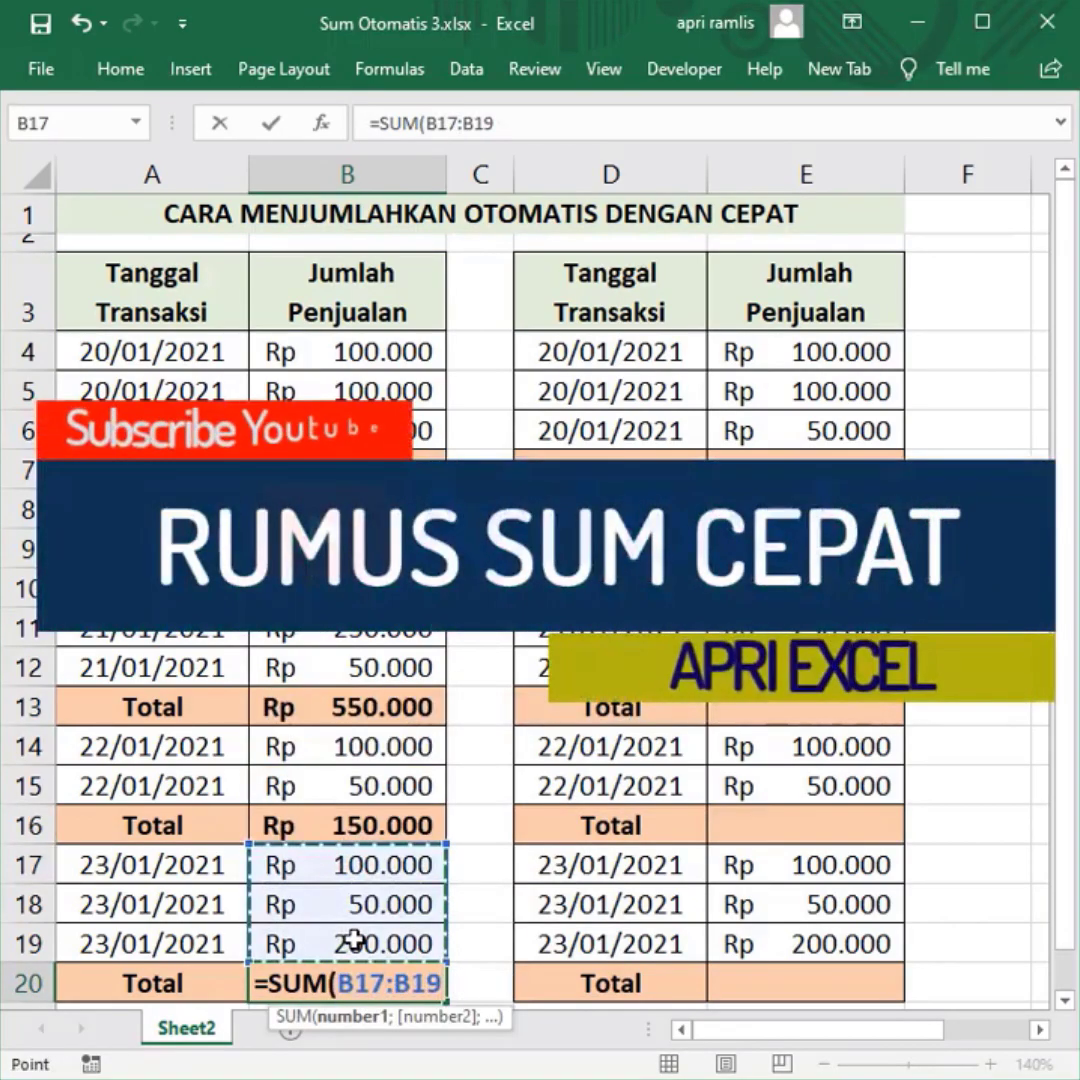
key("Return")
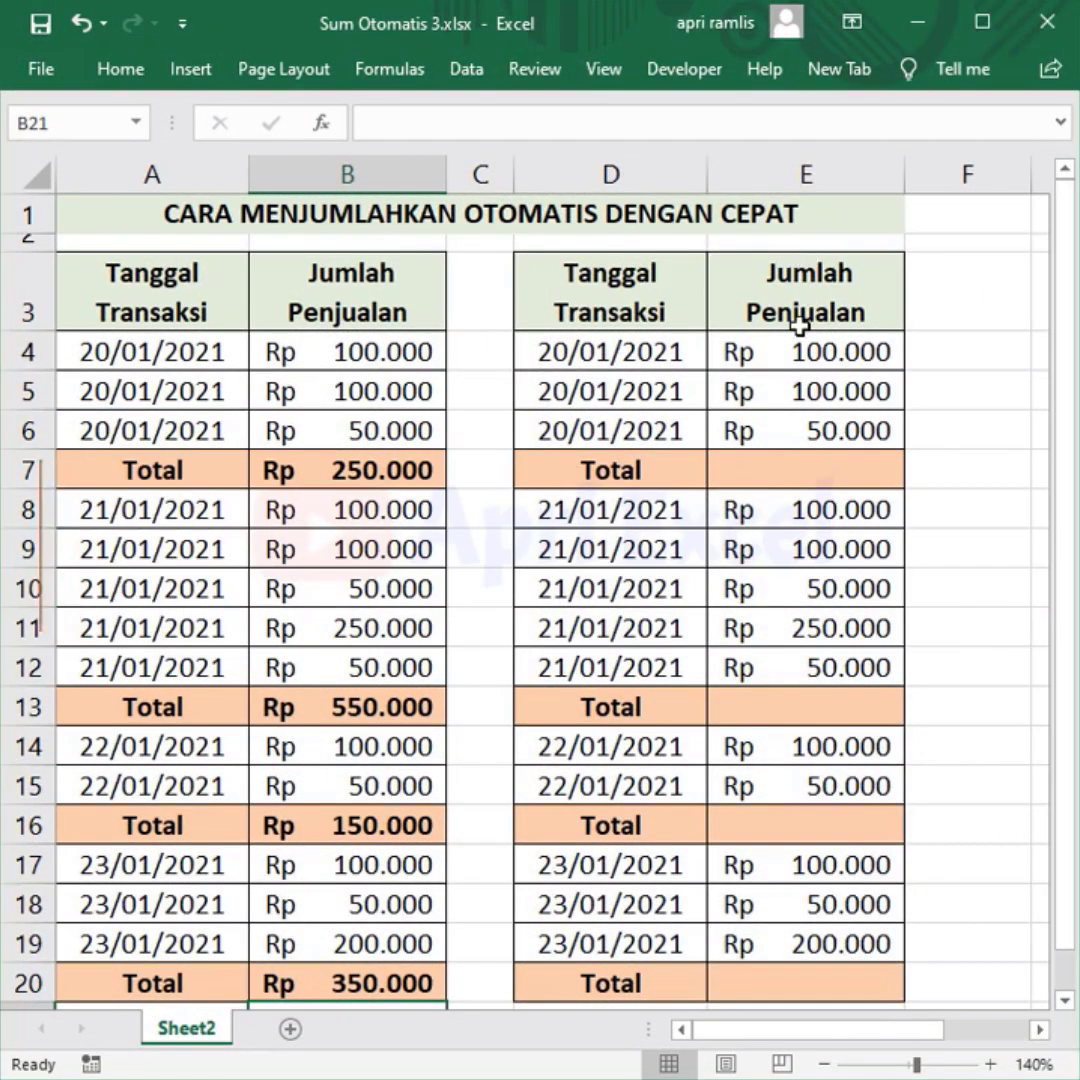
Fill the blank Total cells in E4:E20 with SUM formulas via Go To Special Blanks and AutoSum.
left_click_drag(800, 351, 814, 970)
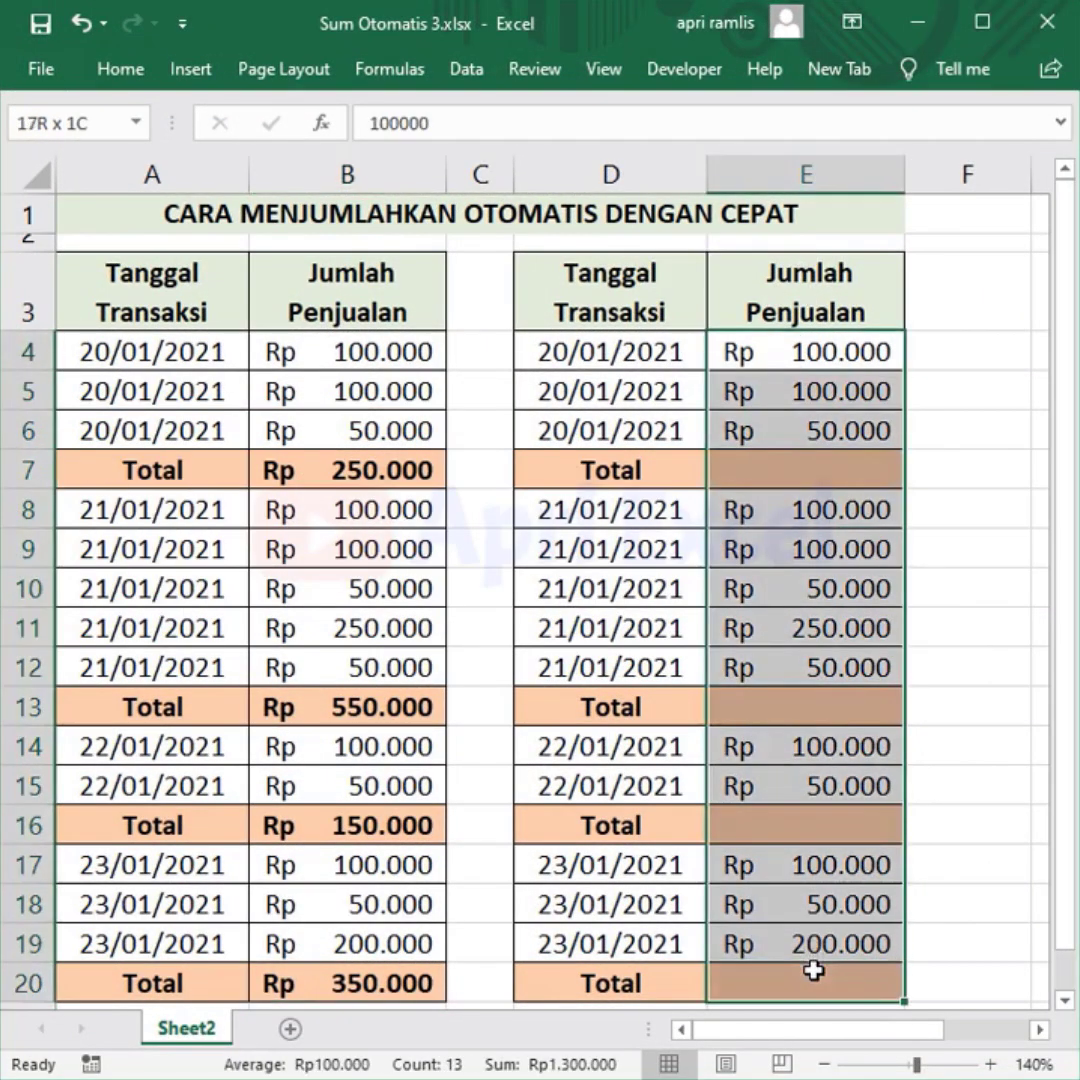
key("ctrl+g")
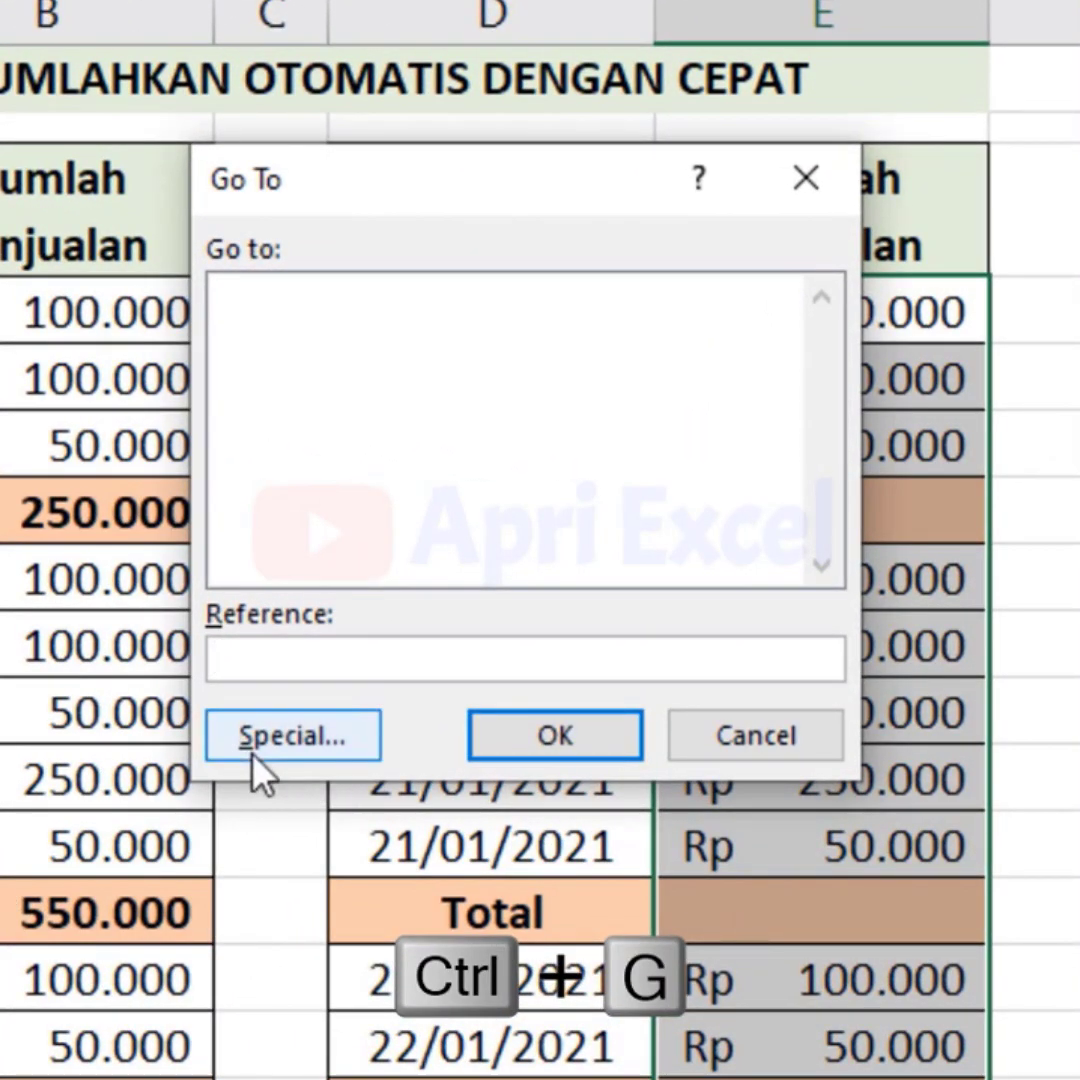
left_click(262, 745)
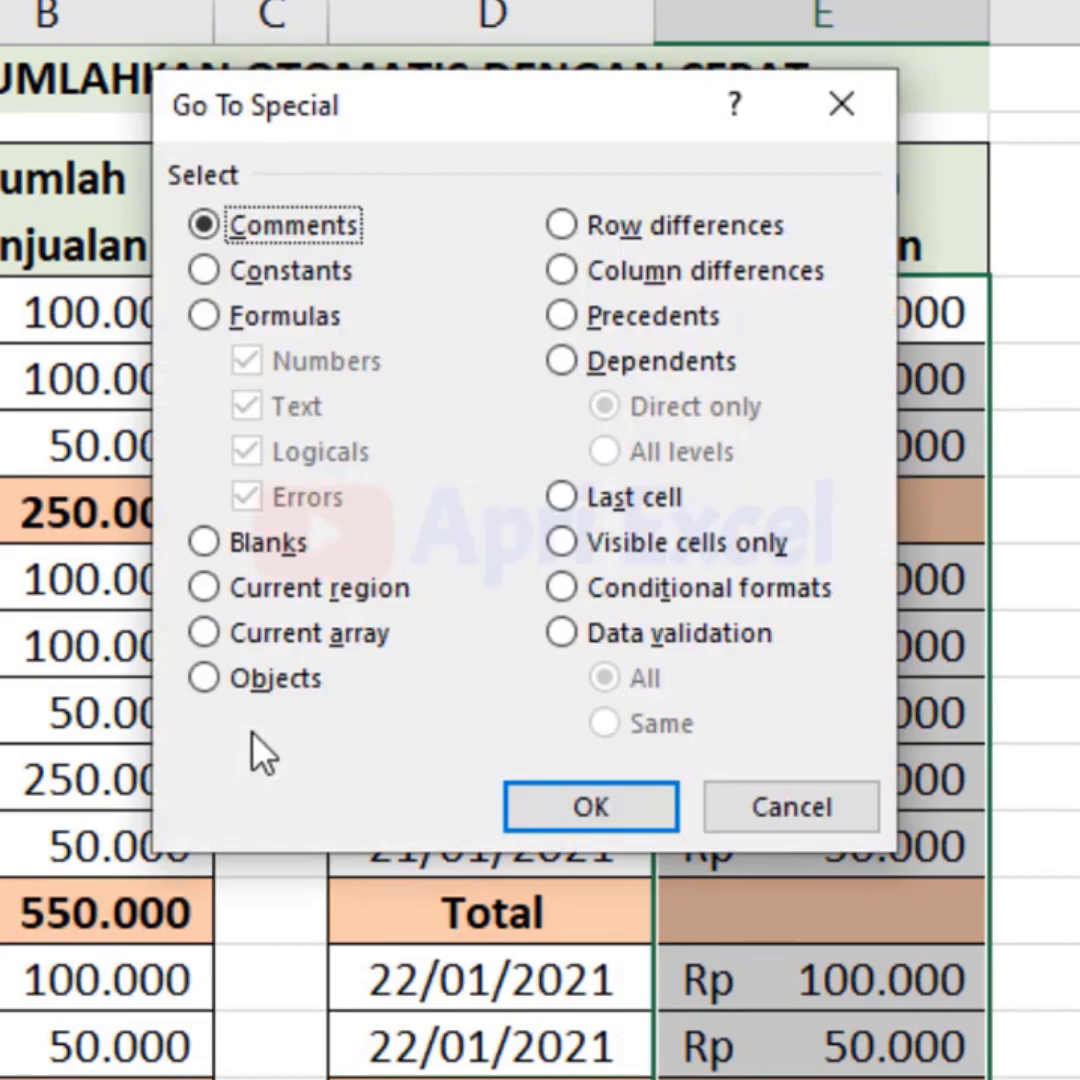
left_click(256, 560)
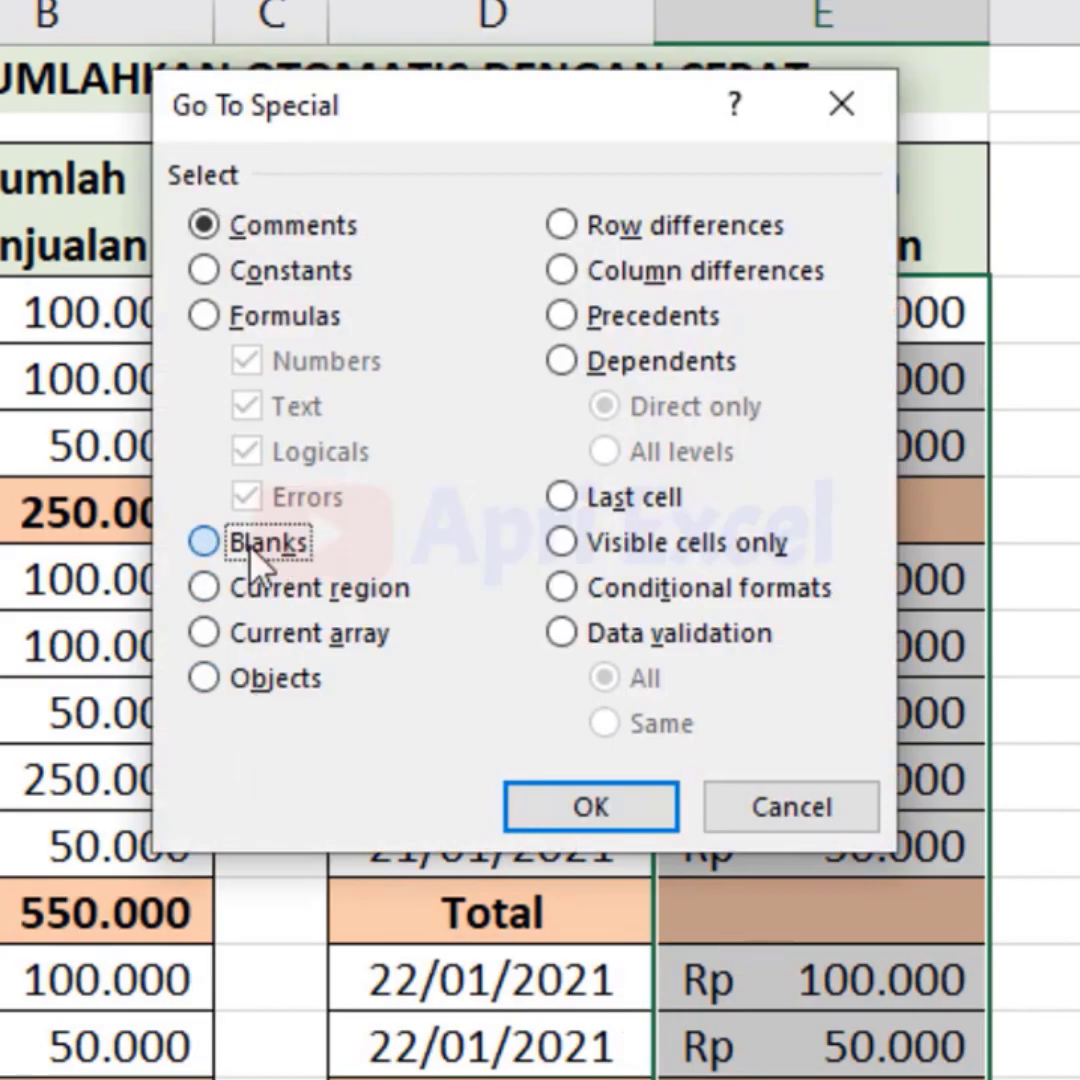
left_click(578, 808)
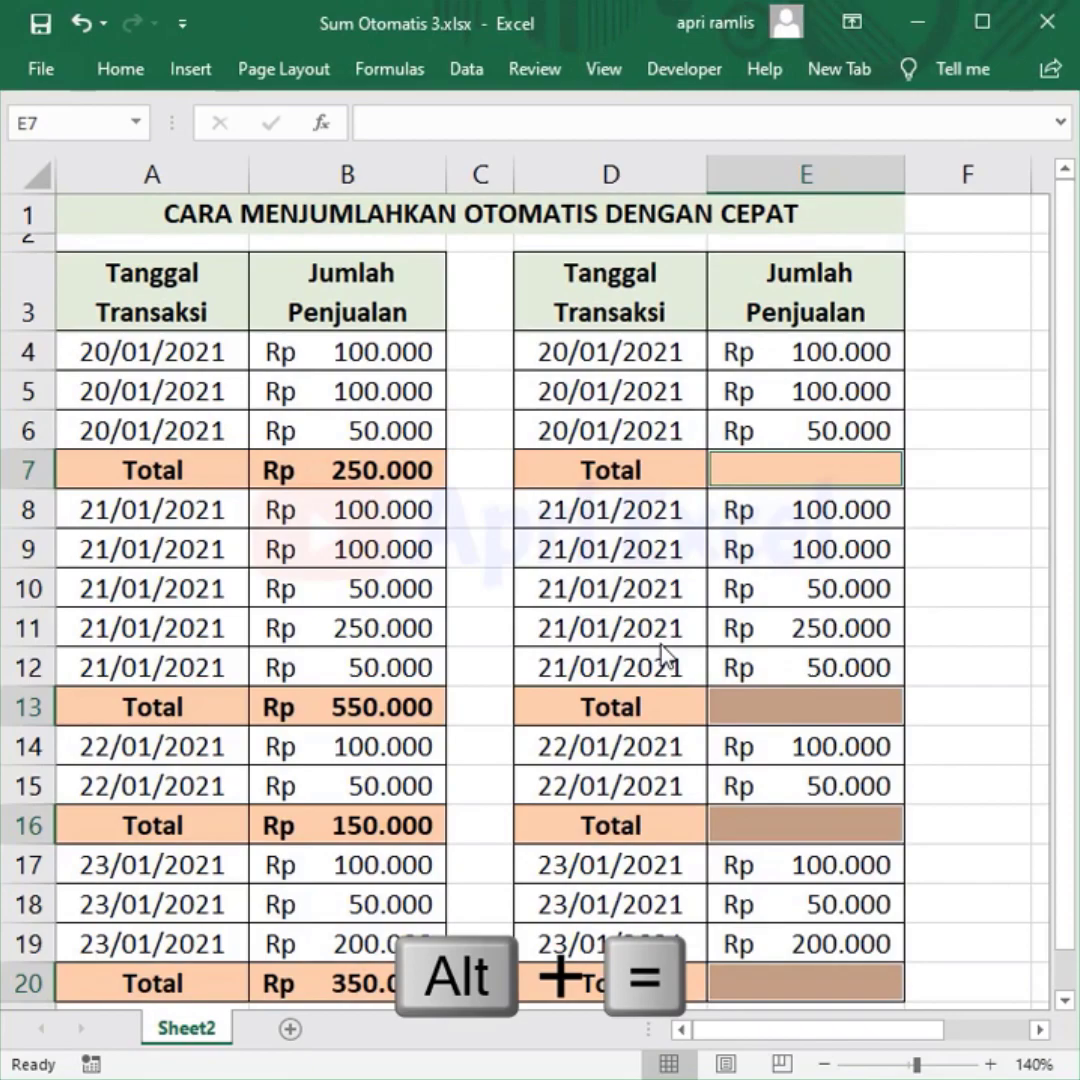
key("alt+equal")
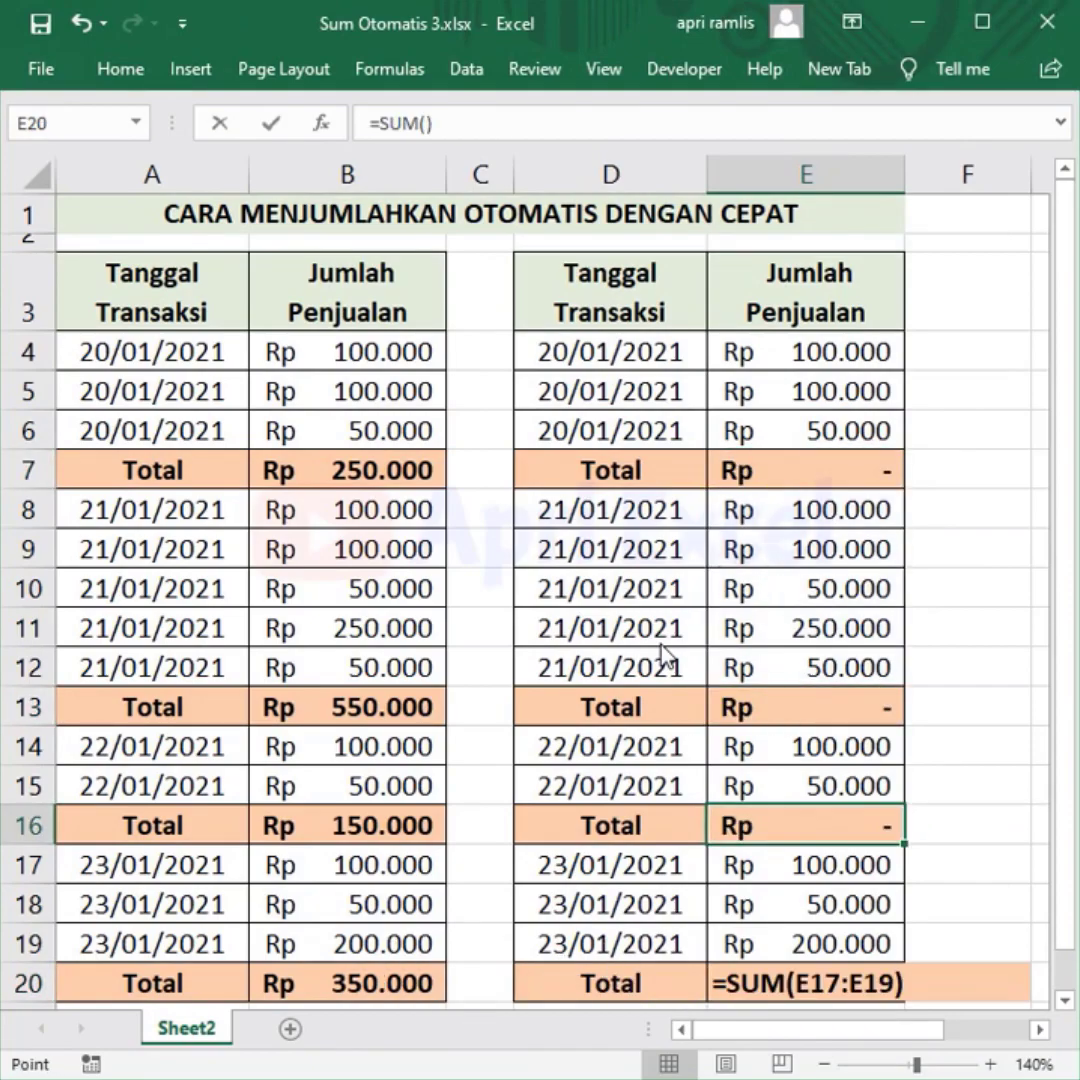
key("Return")
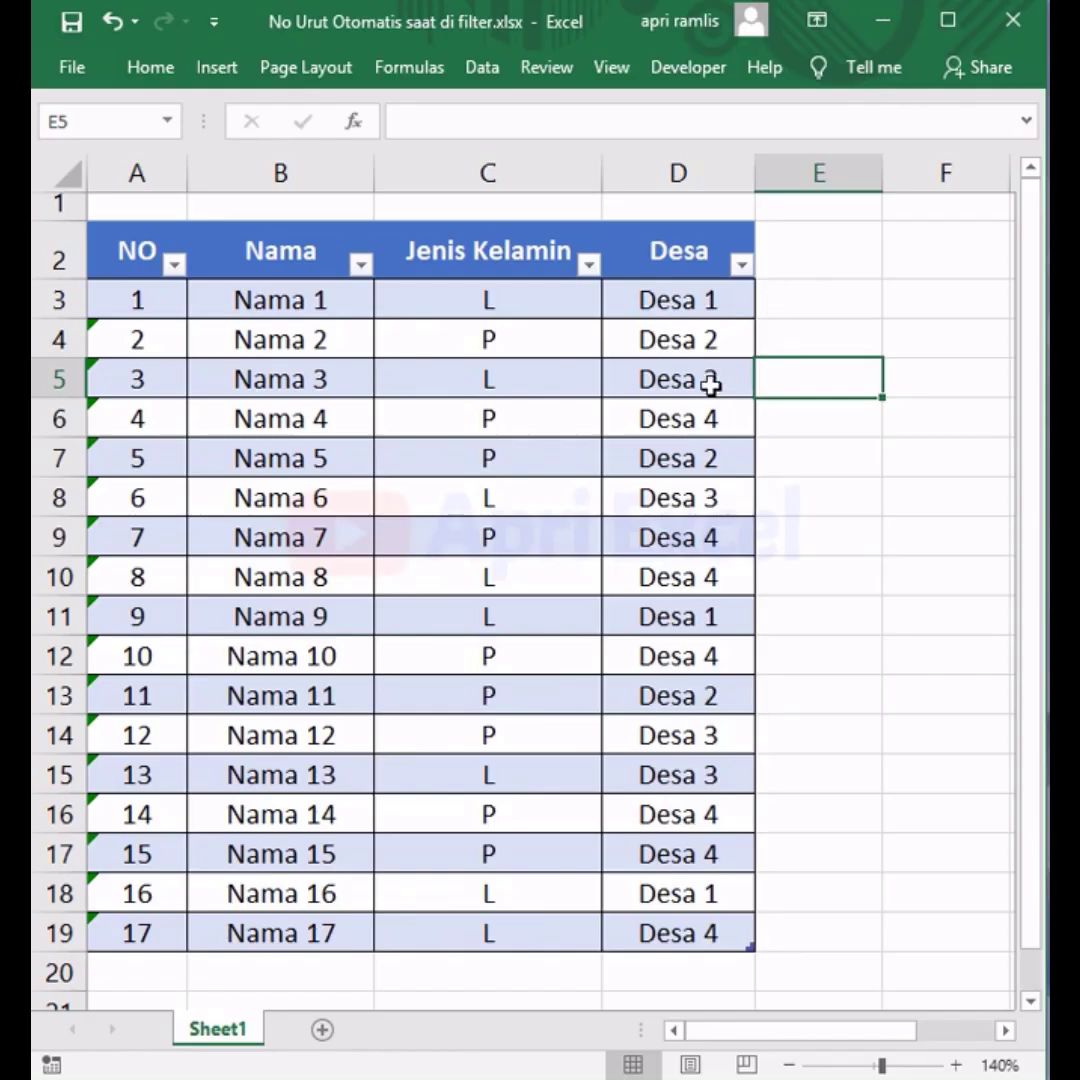
Filter Jenis Kelamin to P only and exclude Desa 3 in the Desa column.
left_click(590, 265)
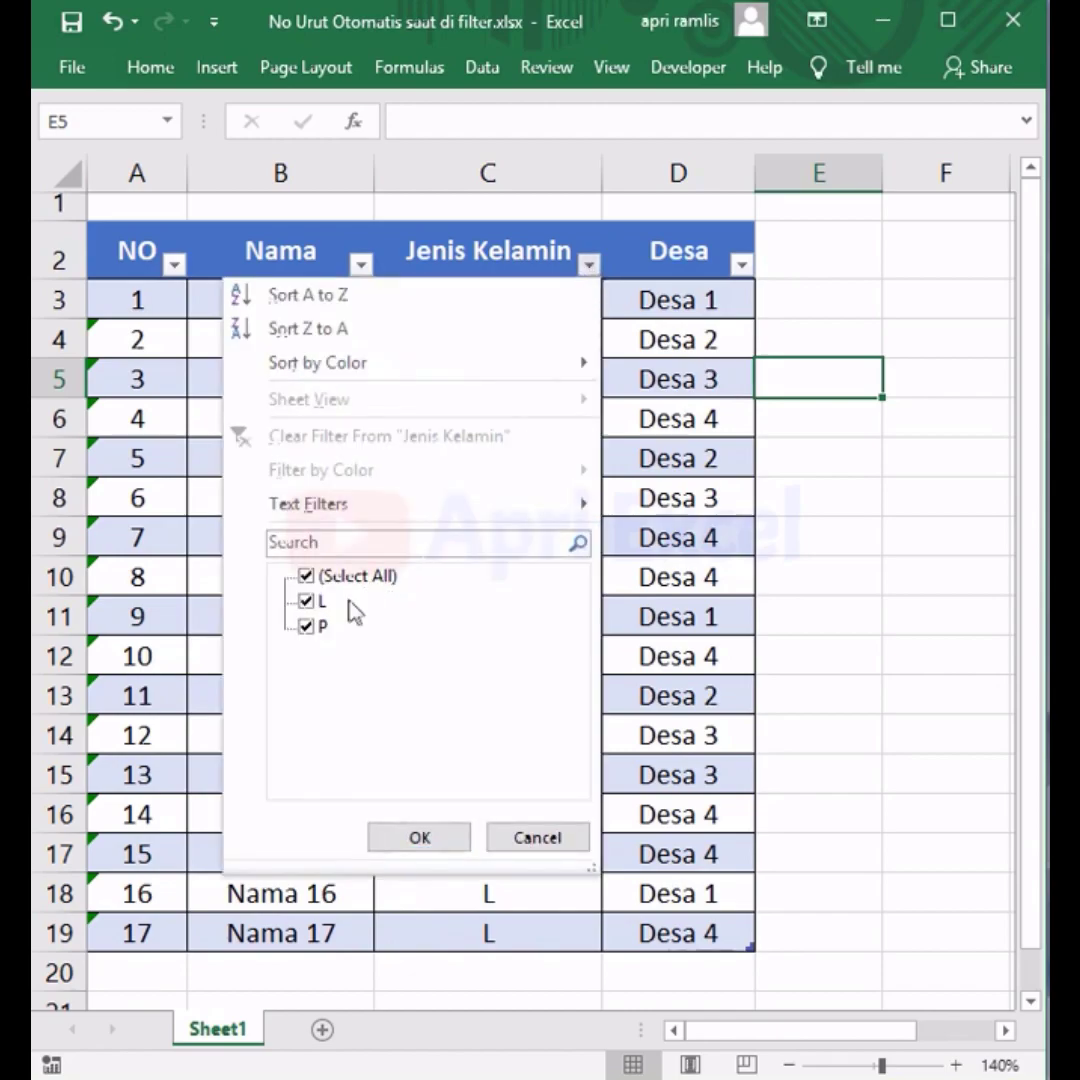
left_click(305, 601)
left_click(420, 837)
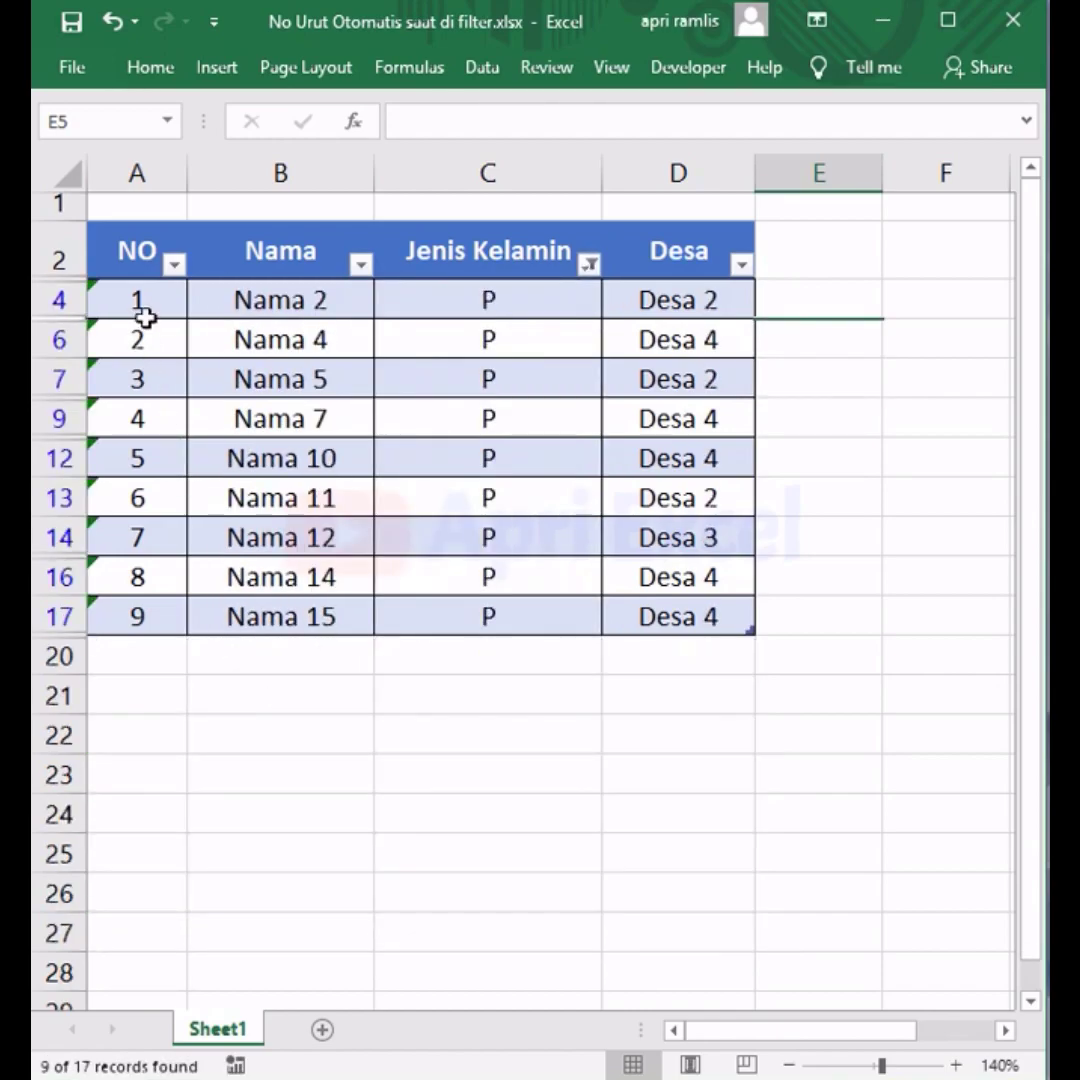
left_click(741, 264)
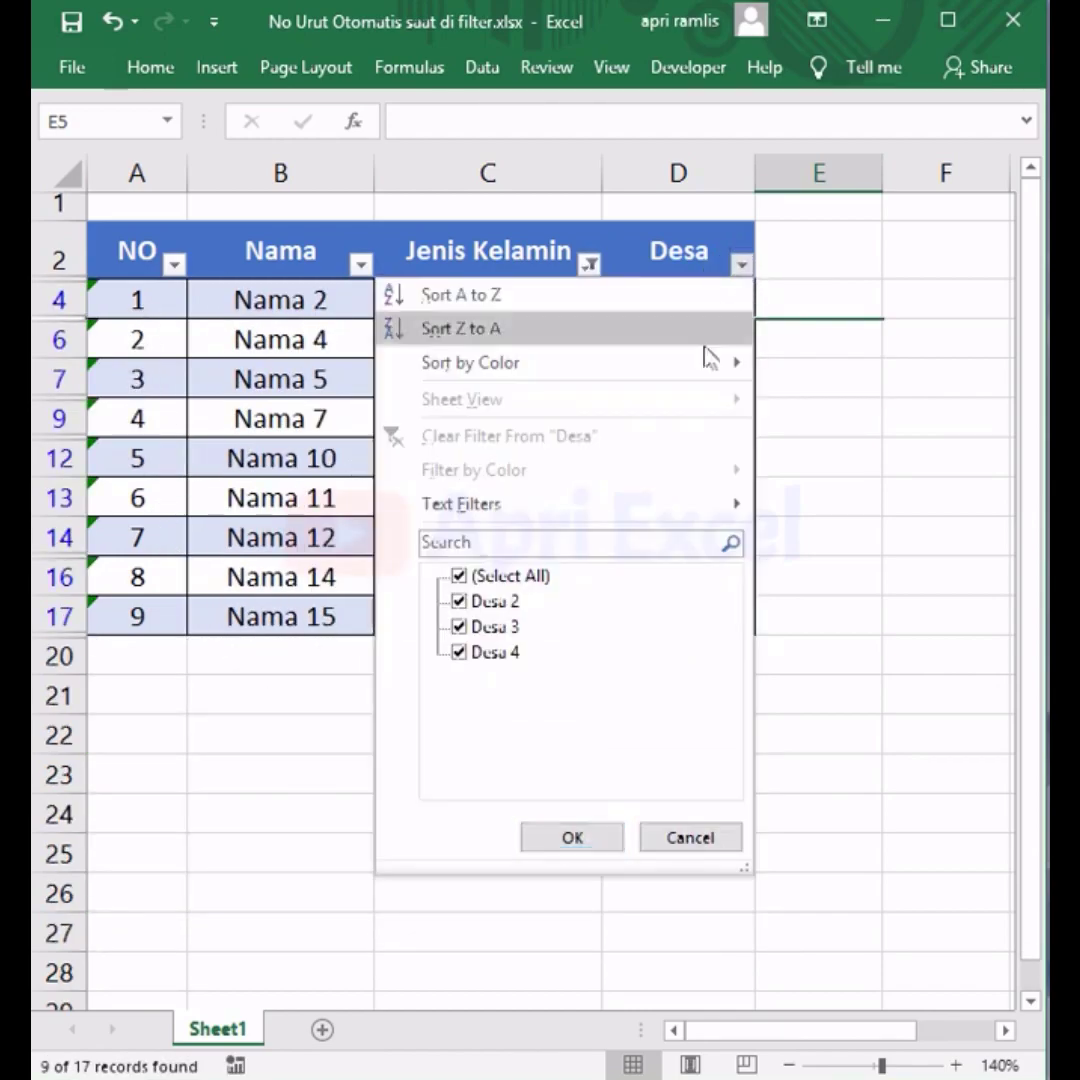
left_click(458, 626)
left_click(566, 835)
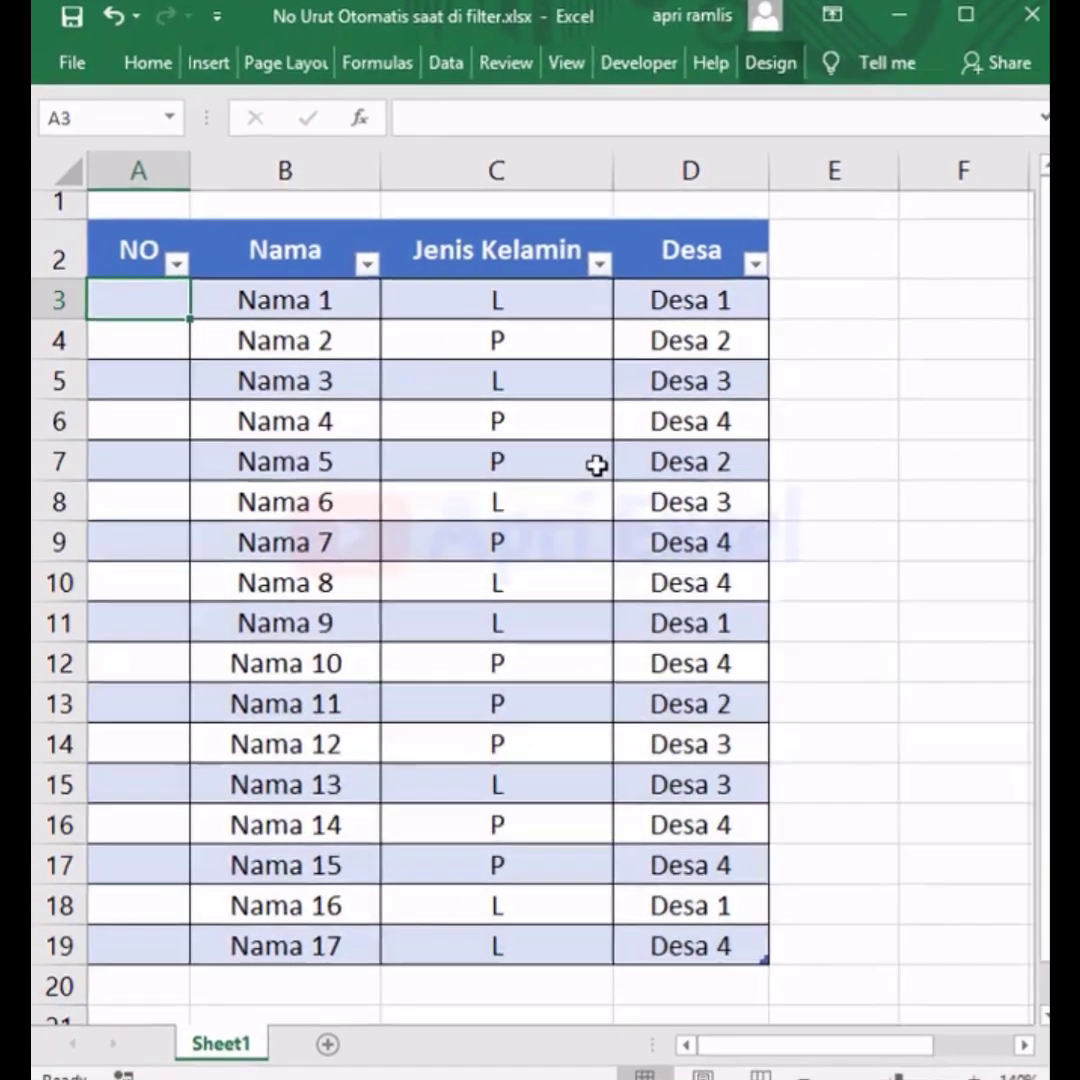
Enter =SUBTOTAL(3;B3:$B$3) in A3 and fill it down the NO column.
type("=su")
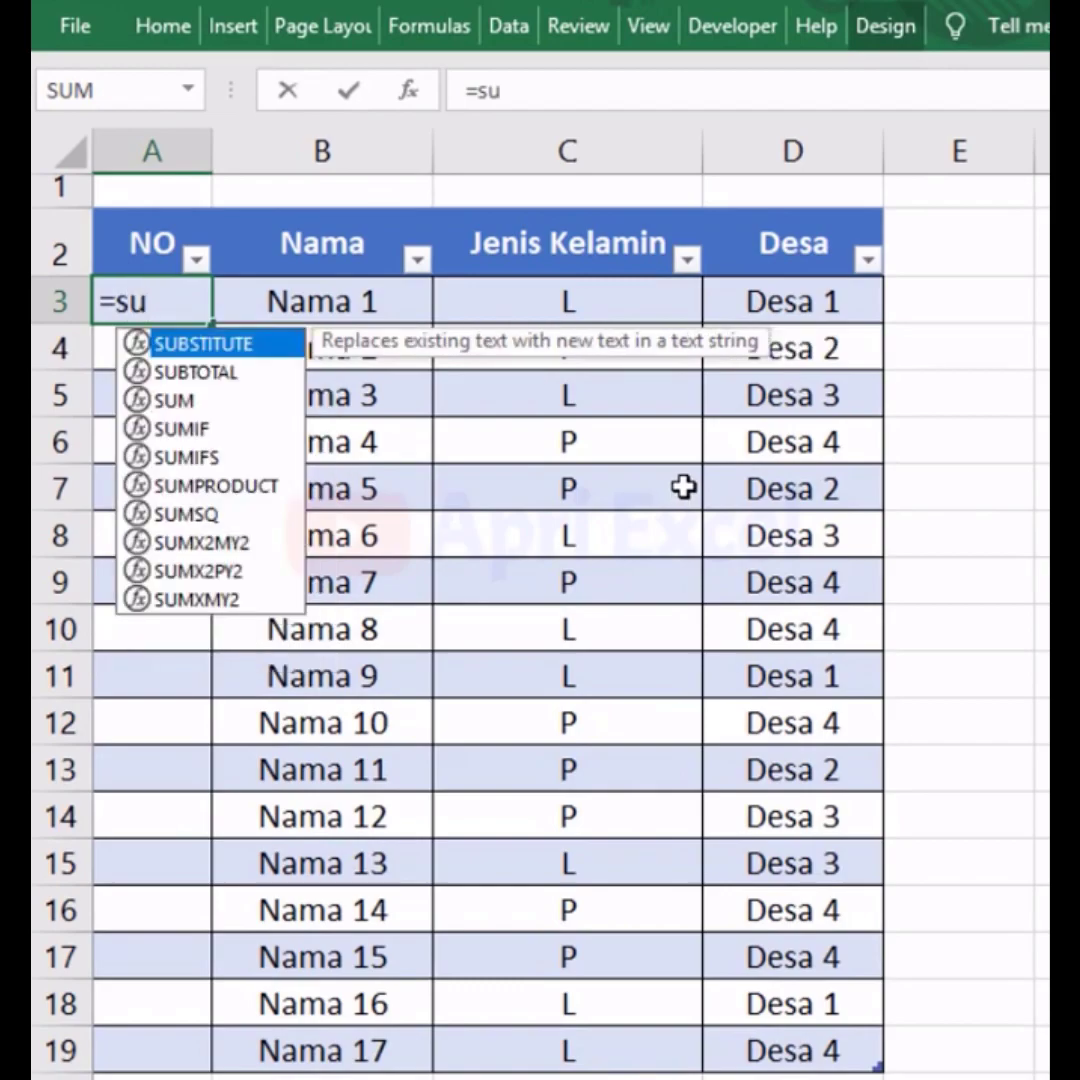
double_click(205, 387)
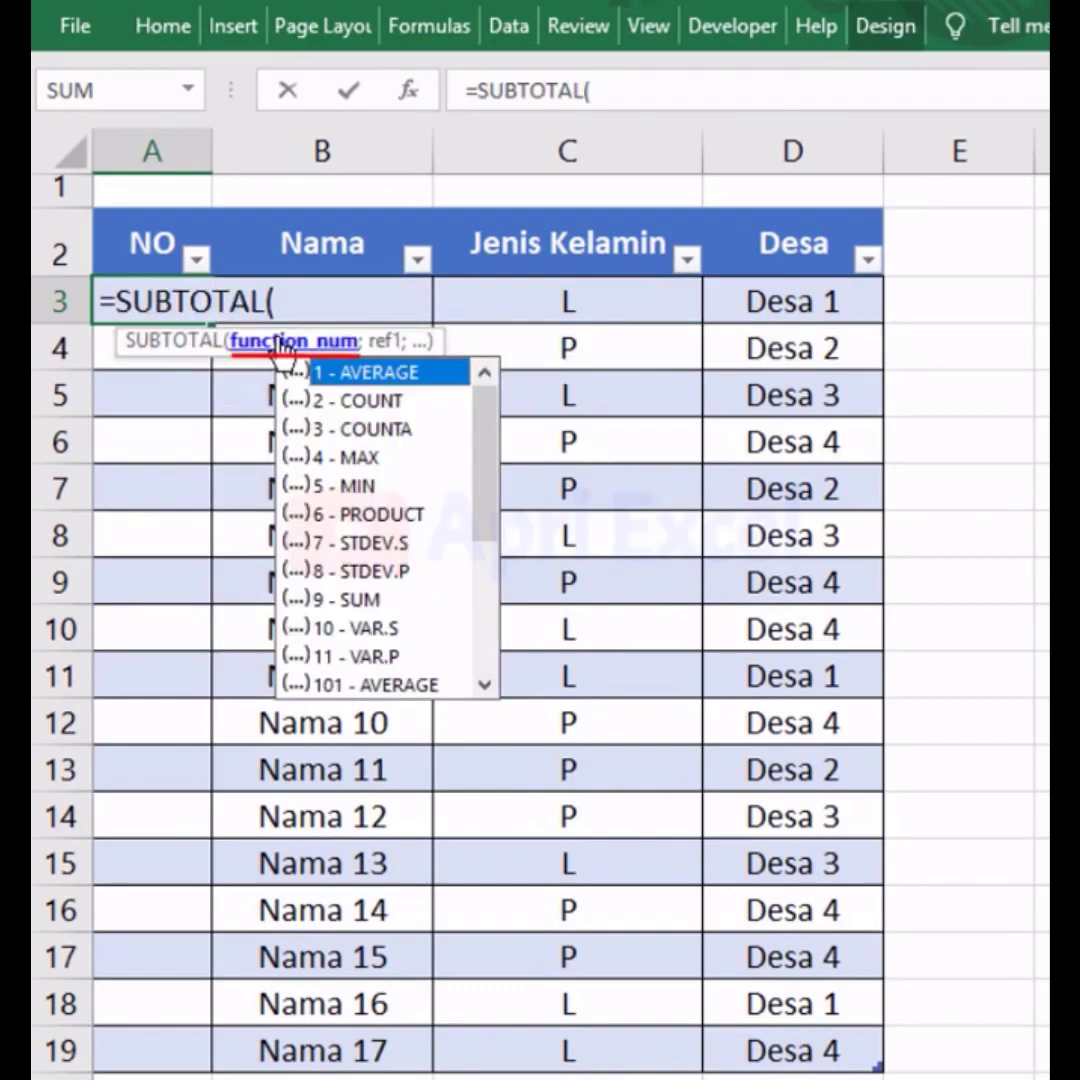
left_click(388, 432)
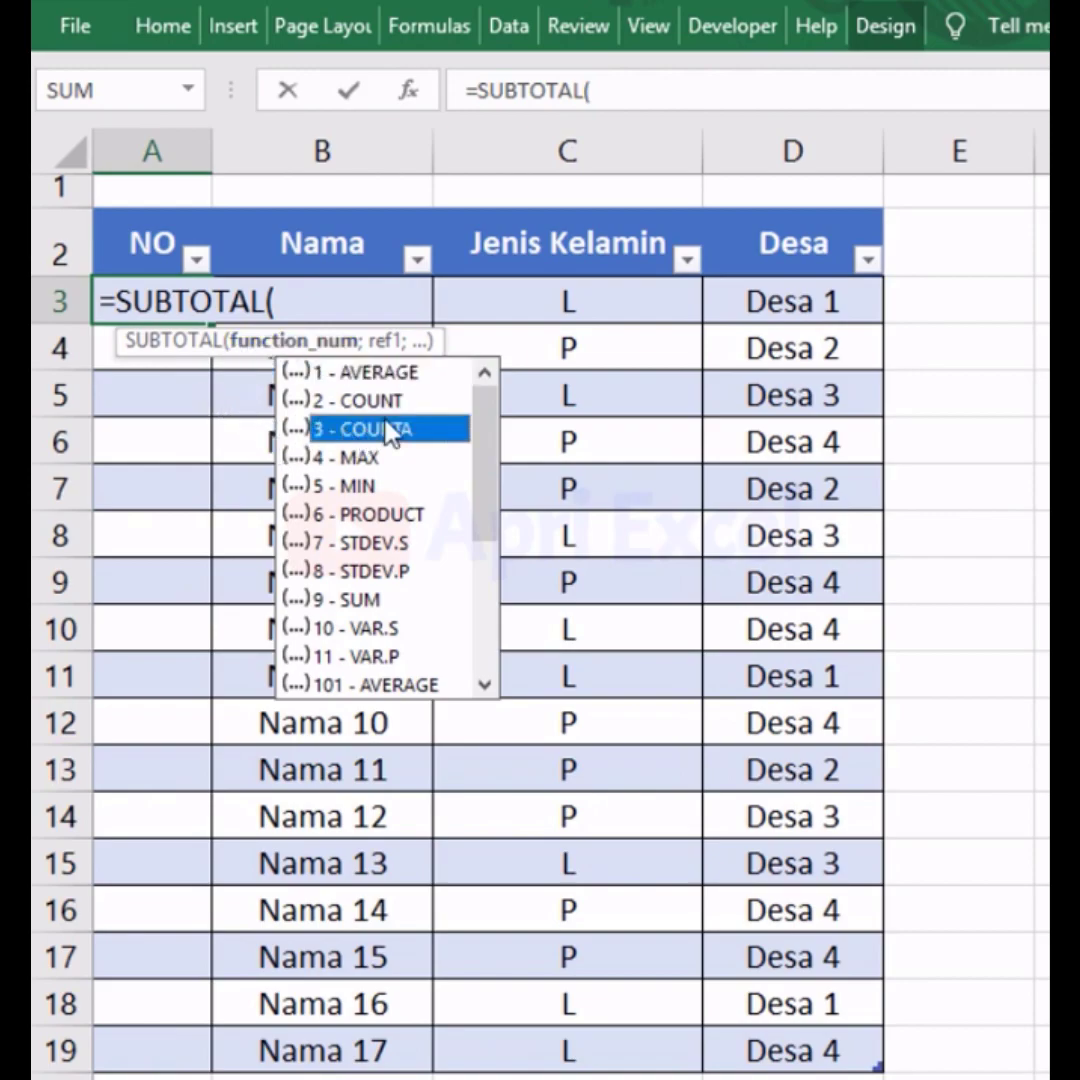
double_click(385, 432)
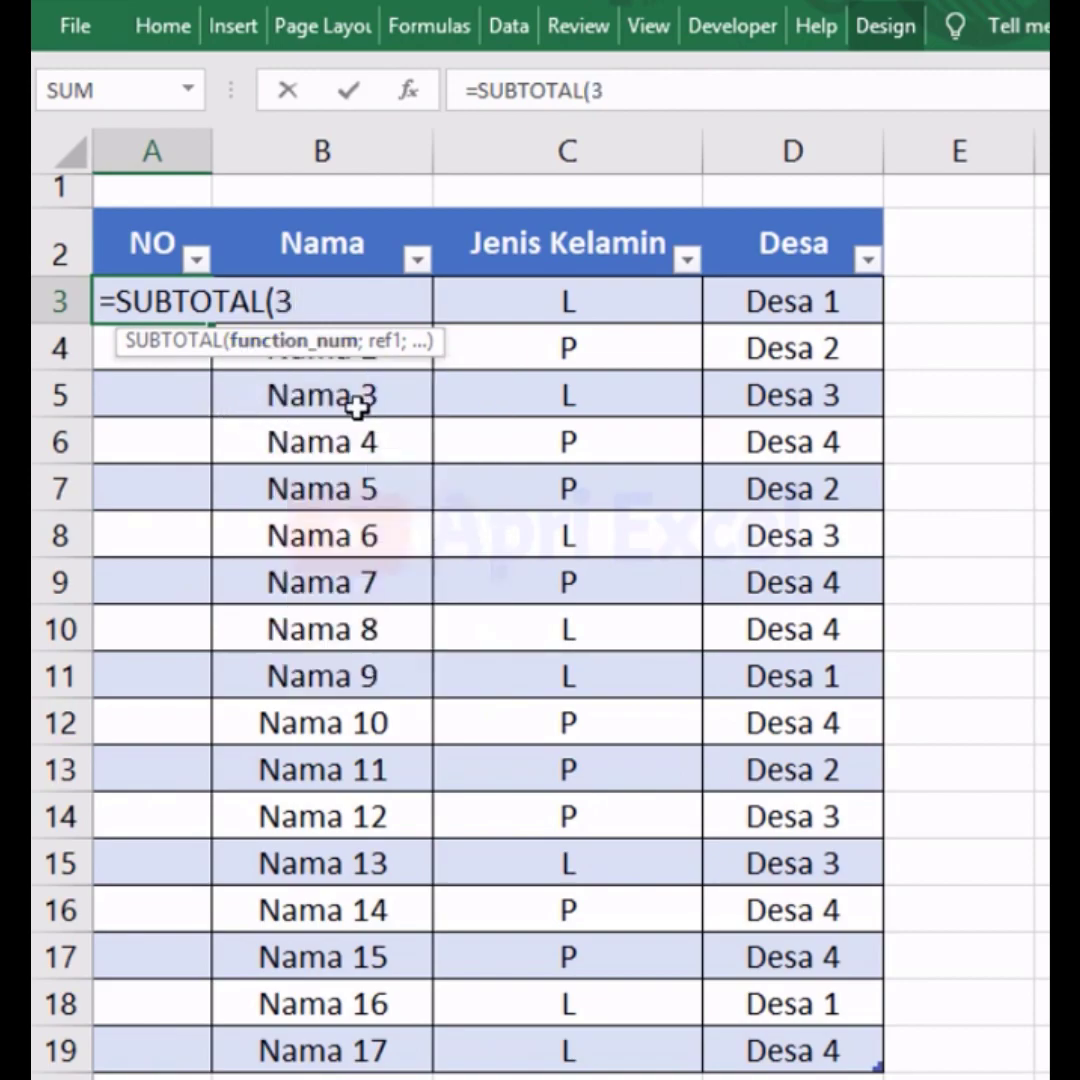
type(";")
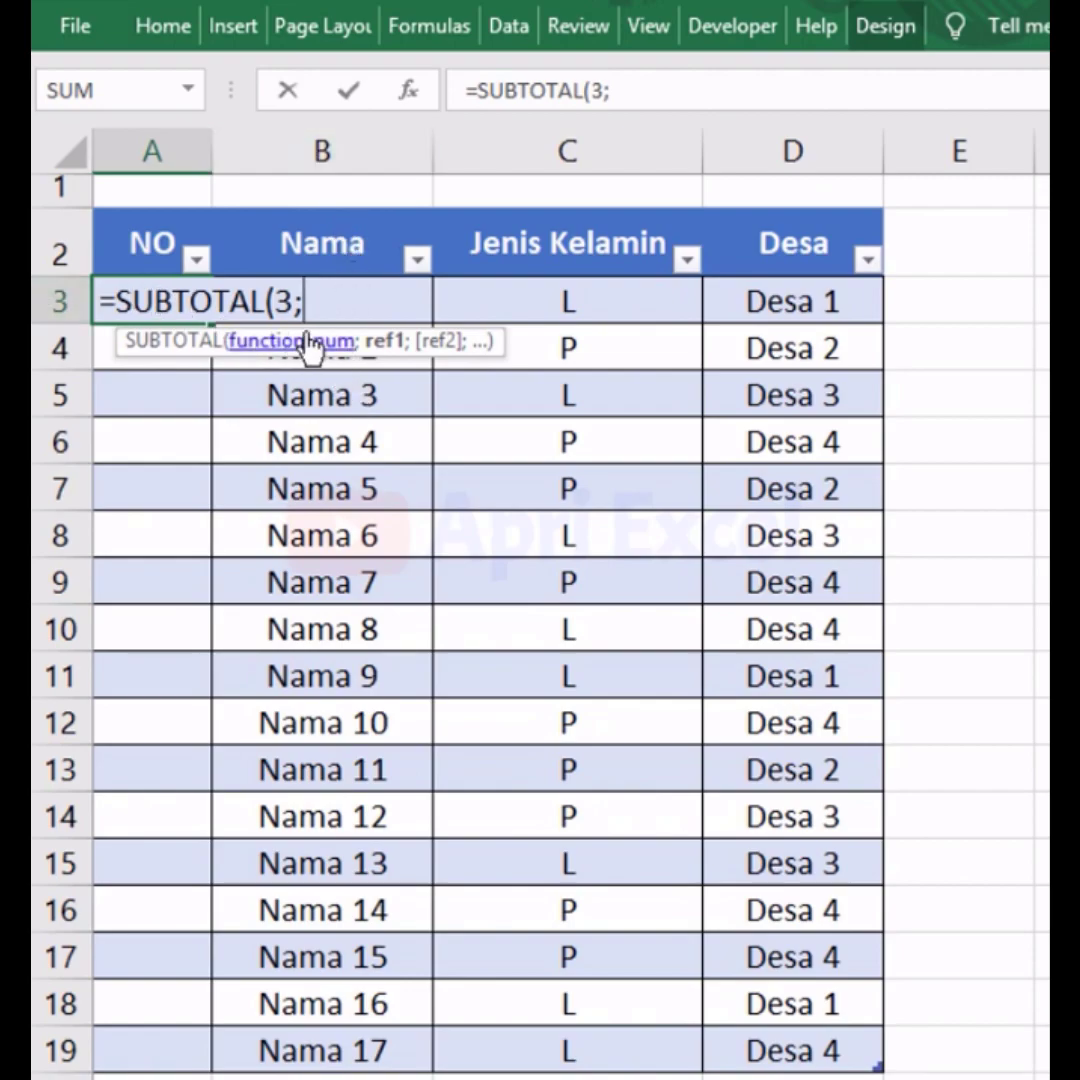
type("B")
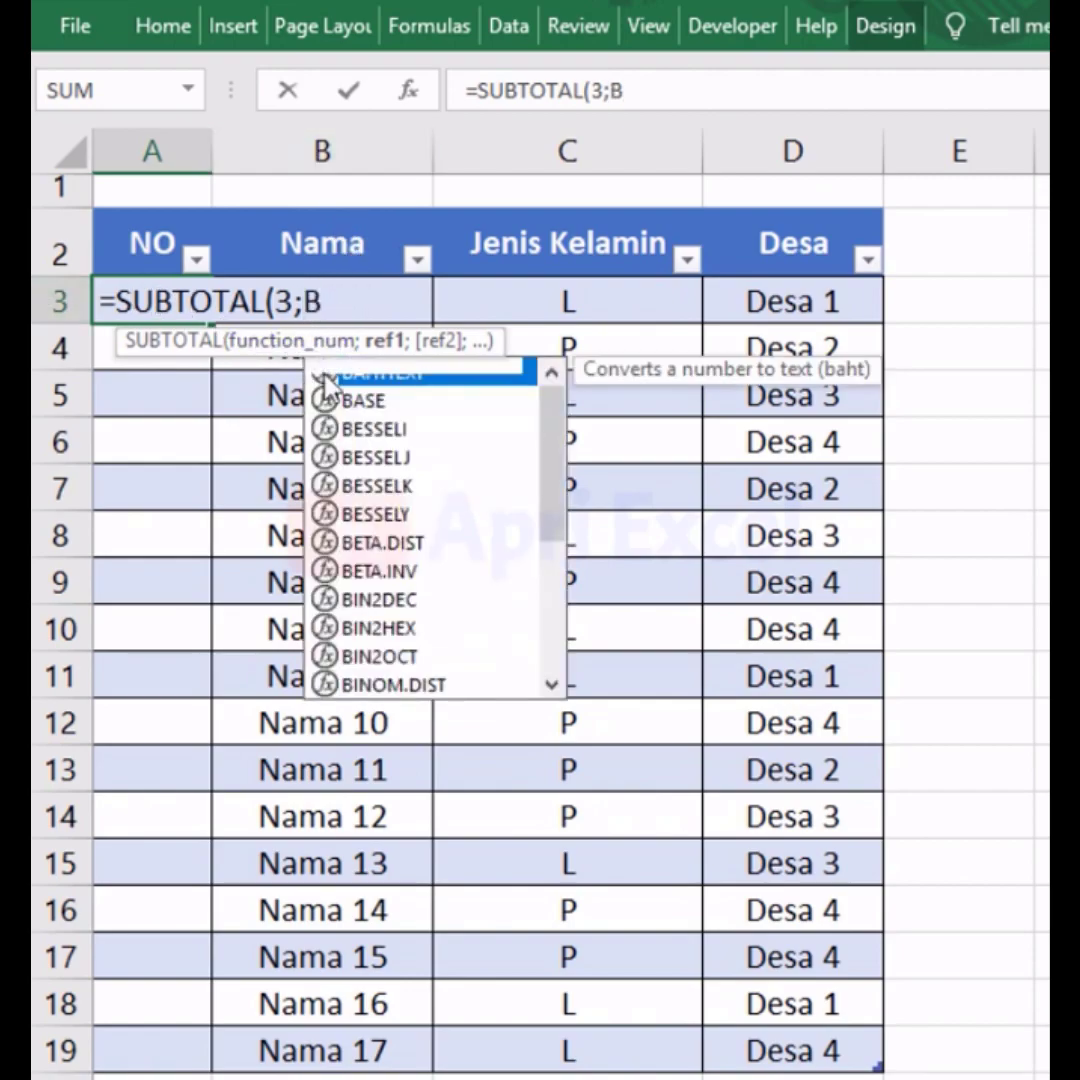
type("3:B3")
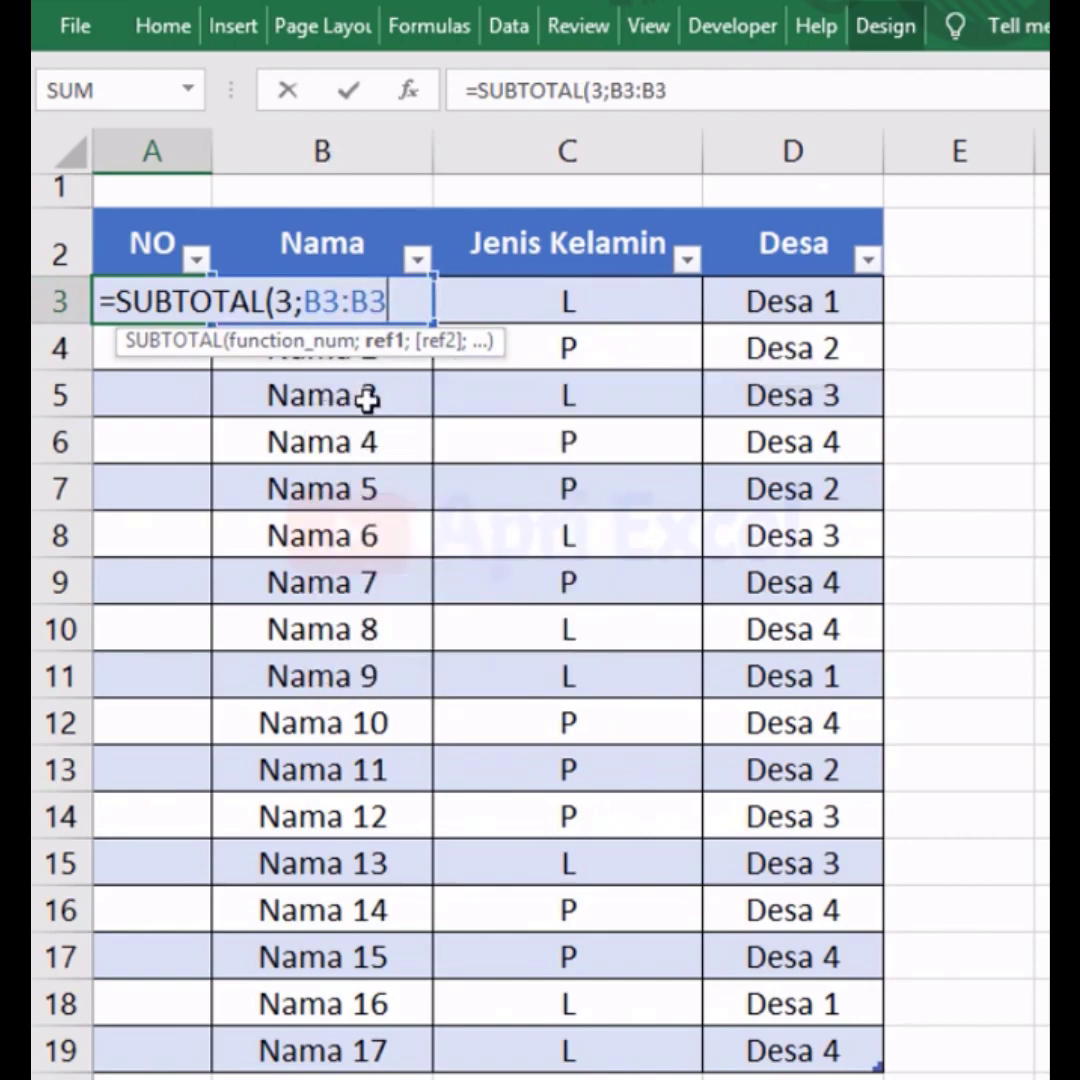
key("F4")
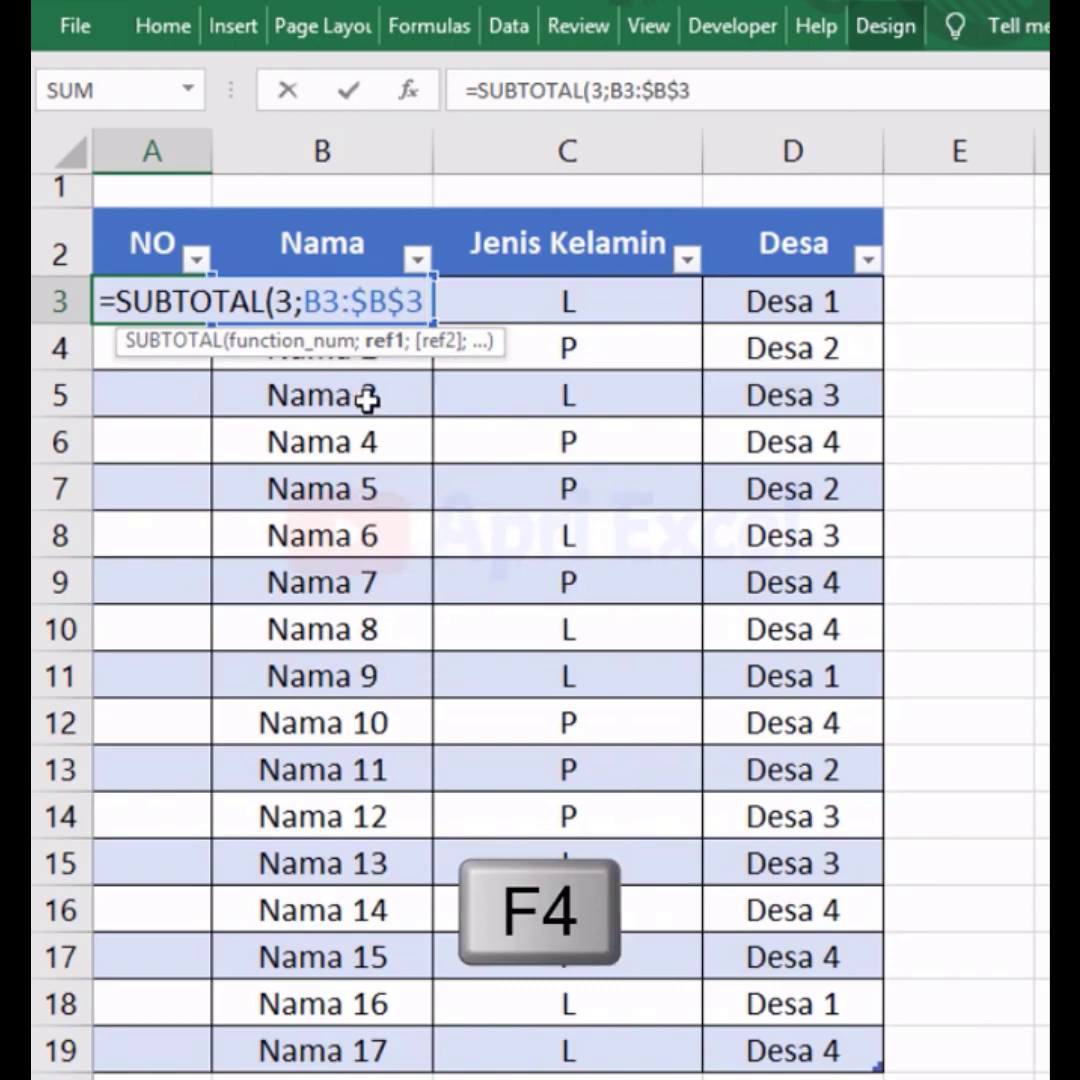
type(")")
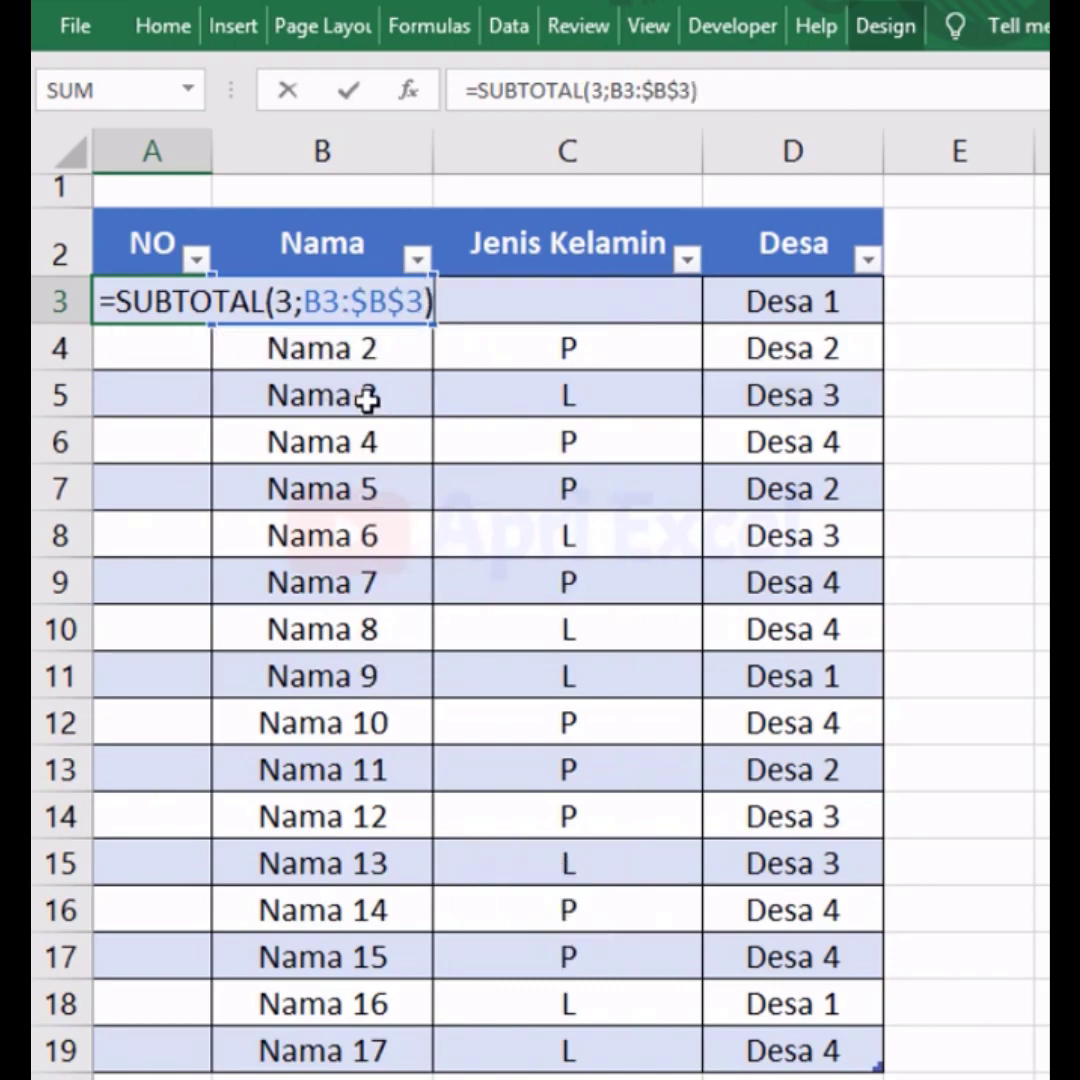
key("ctrl+Return")
Filter Jenis Kelamin to show only L rows, then restore all rows.
left_click(510, 302)
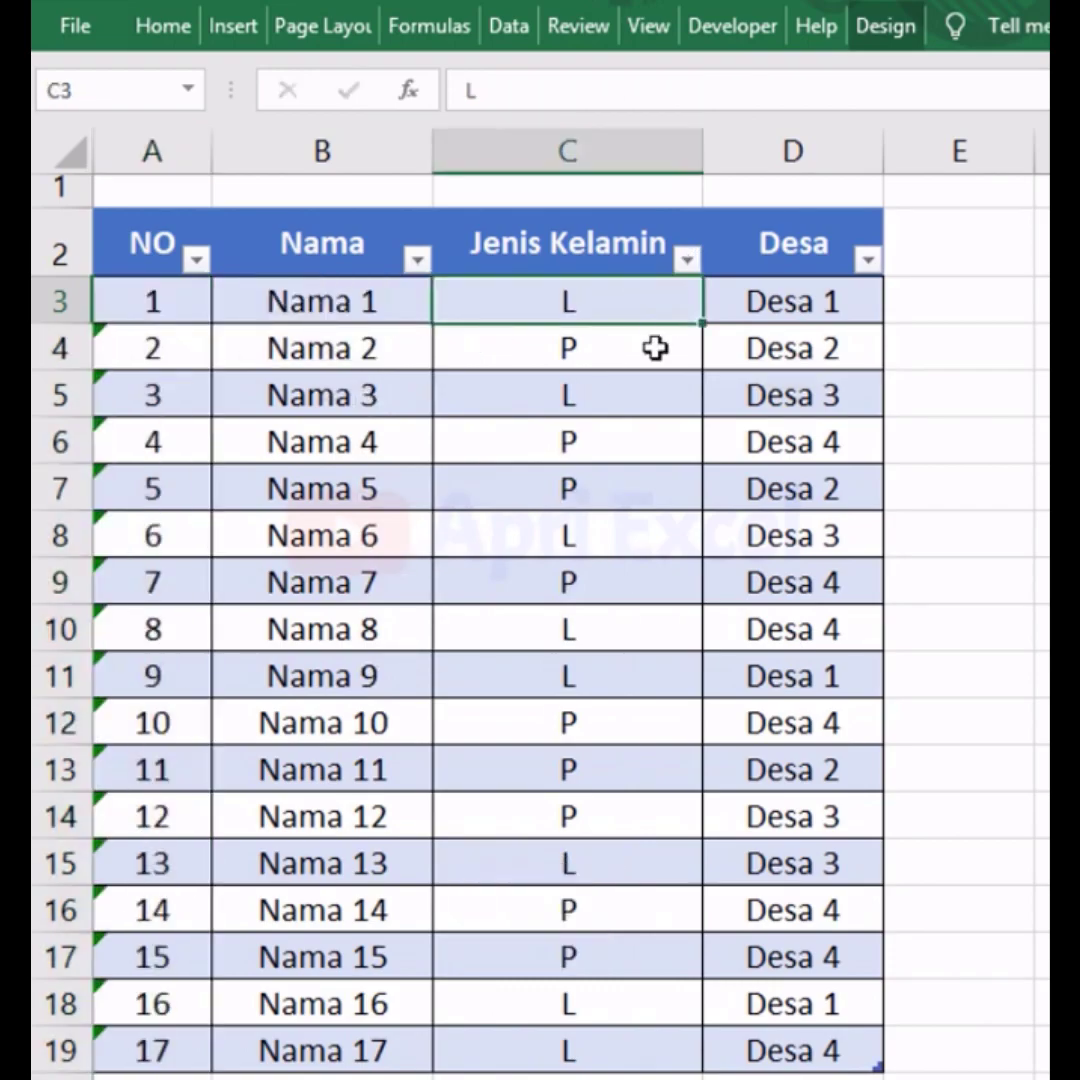
left_click(687, 259)
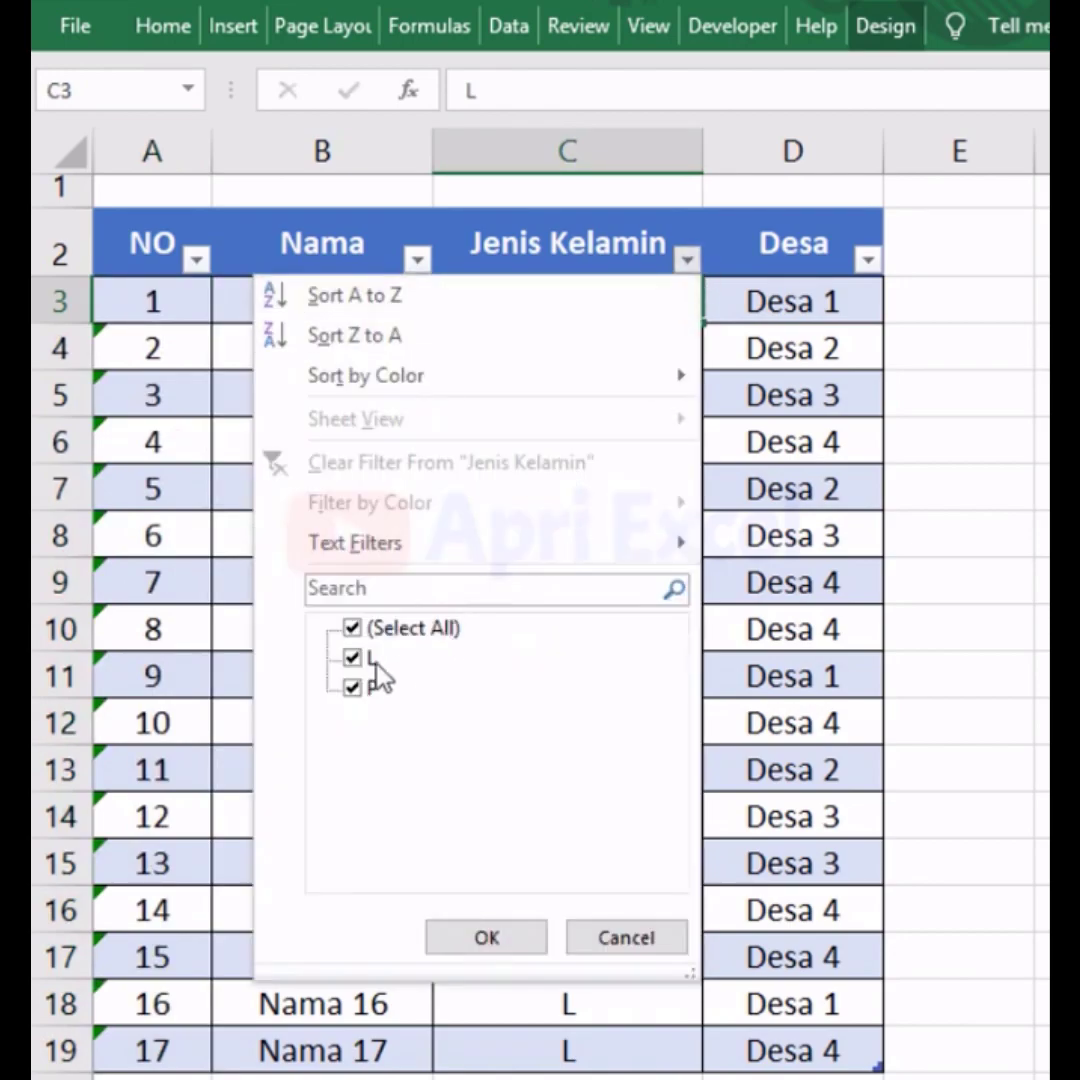
left_click(352, 687)
left_click(487, 937)
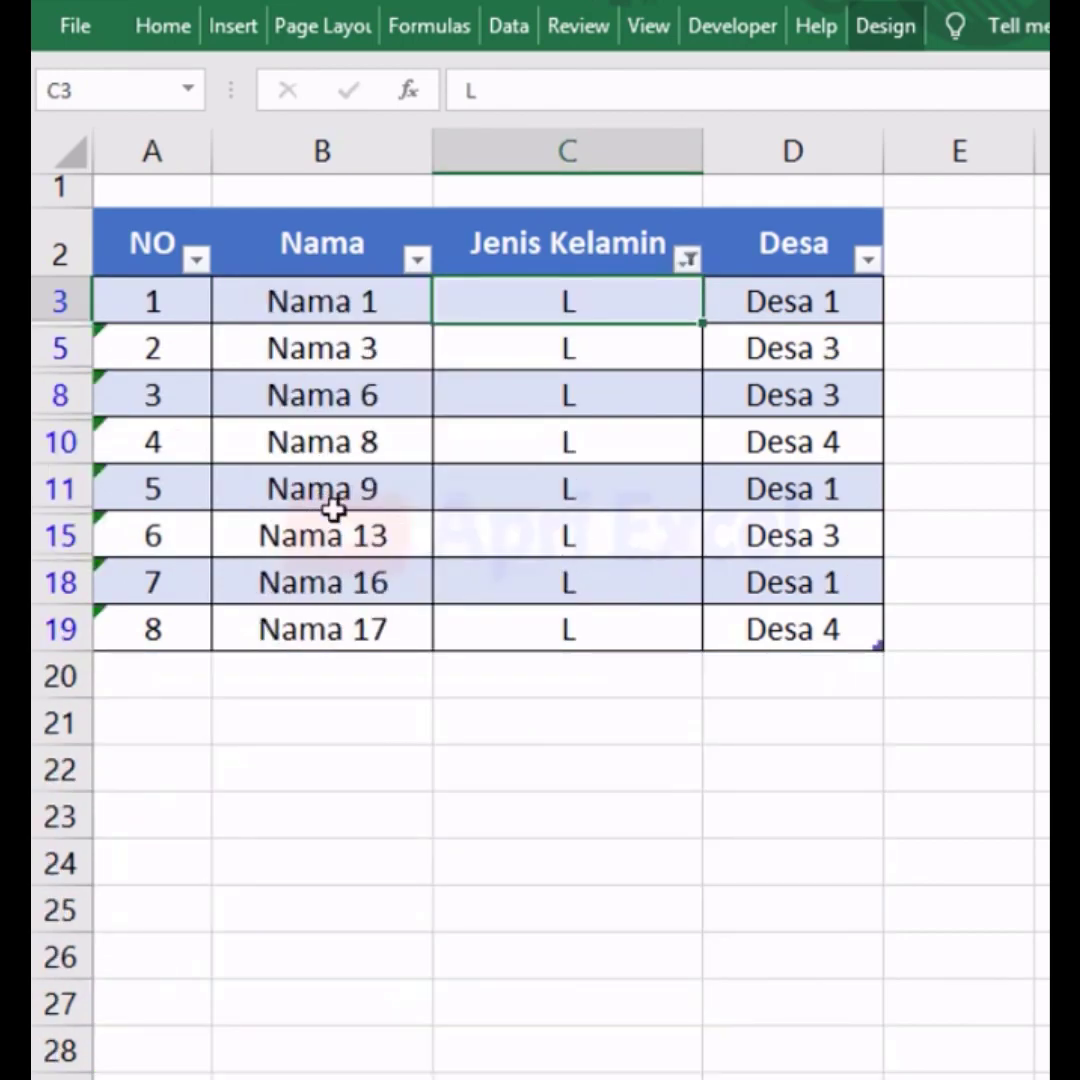
left_click(687, 259)
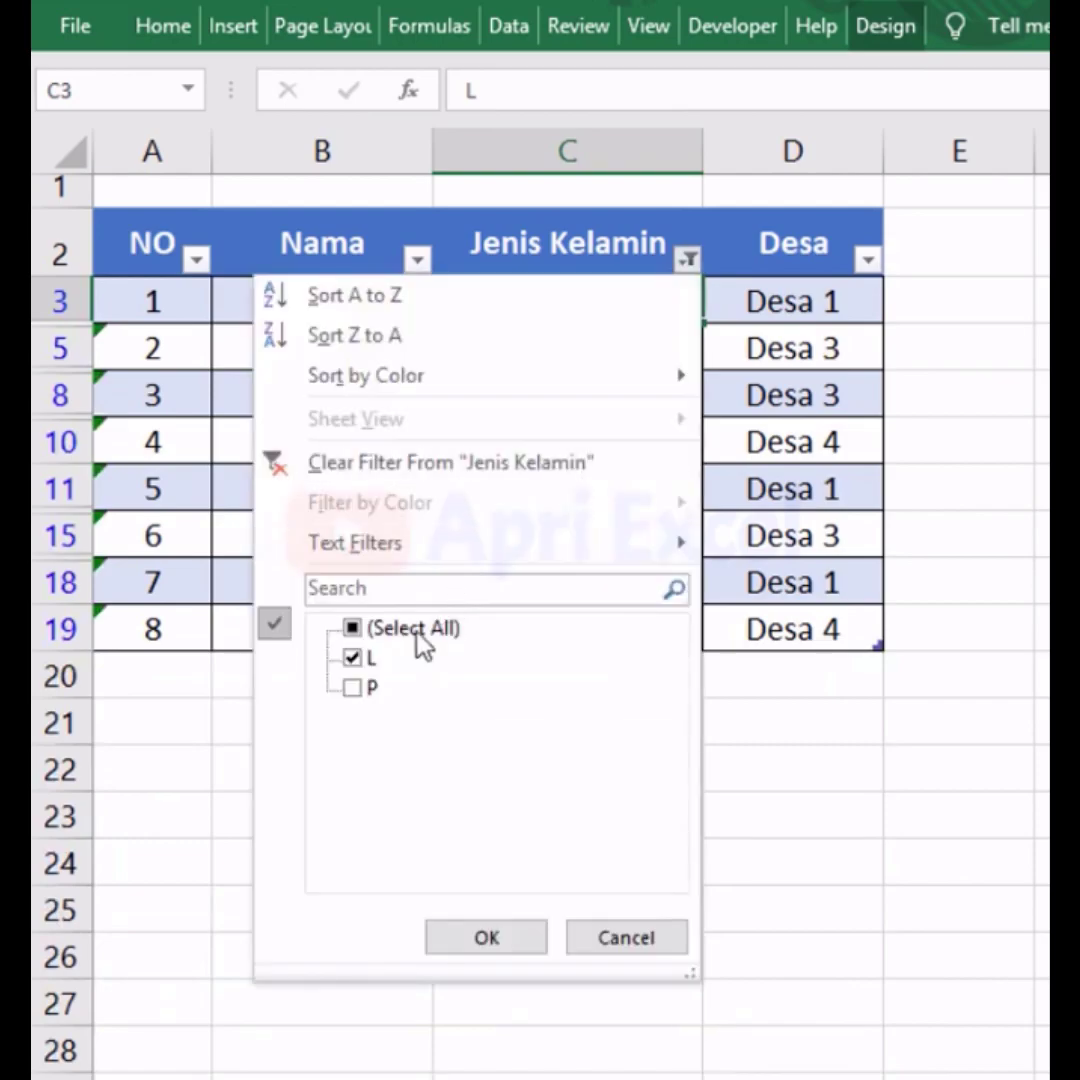
left_click(345, 632)
left_click(420, 870)
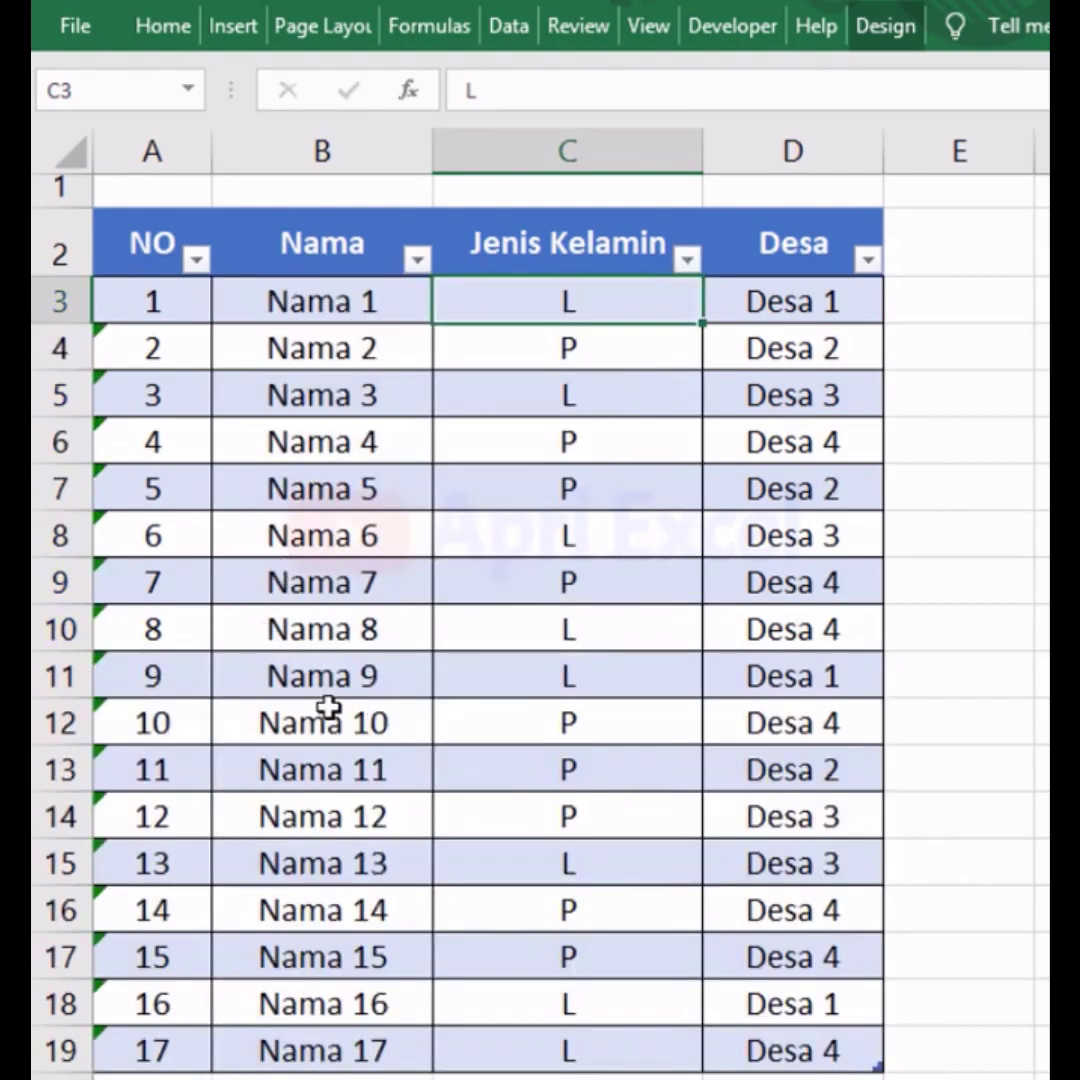
Filter the Desa column to hide the Desa 2 rows.
left_click(868, 259)
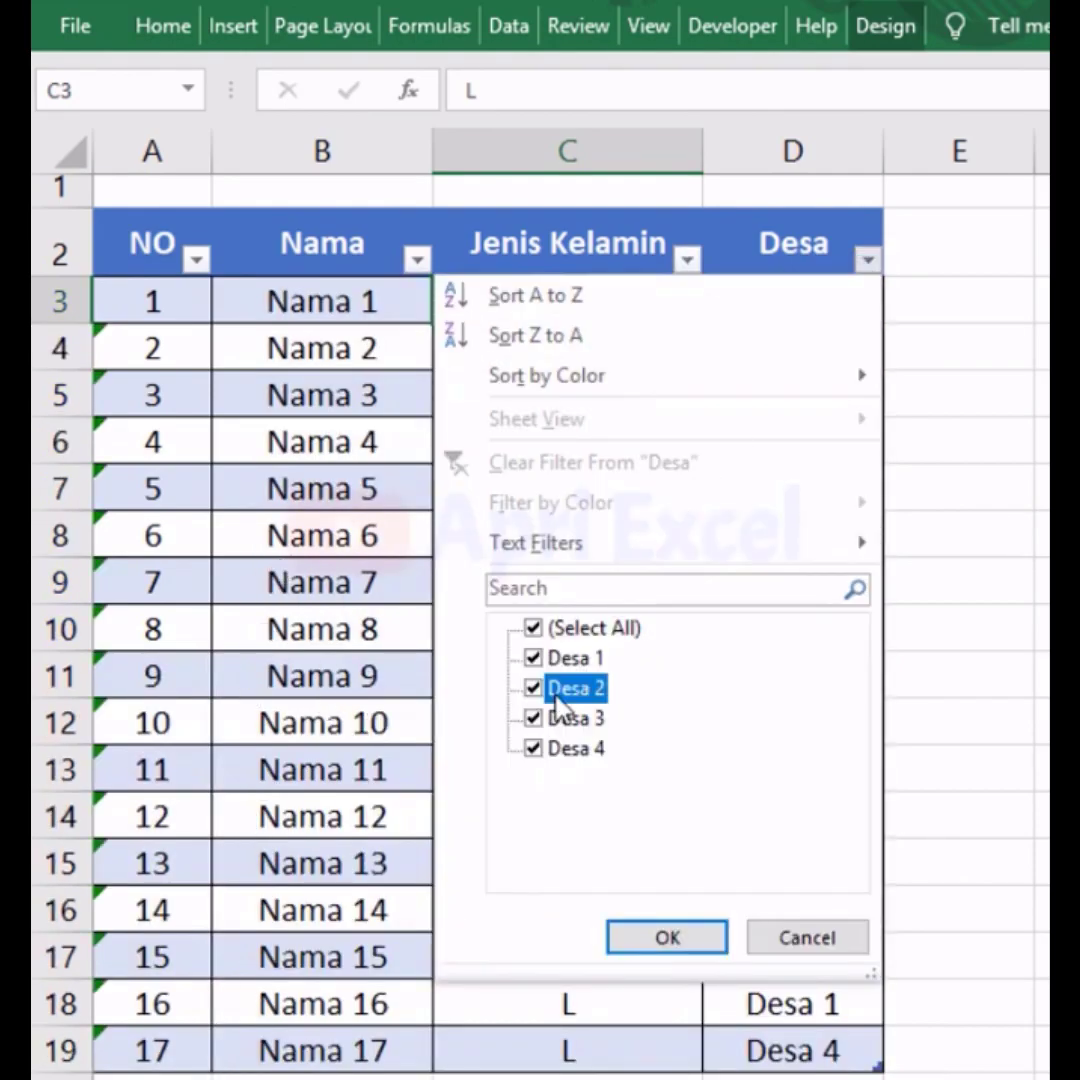
left_click(533, 688)
left_click(667, 937)
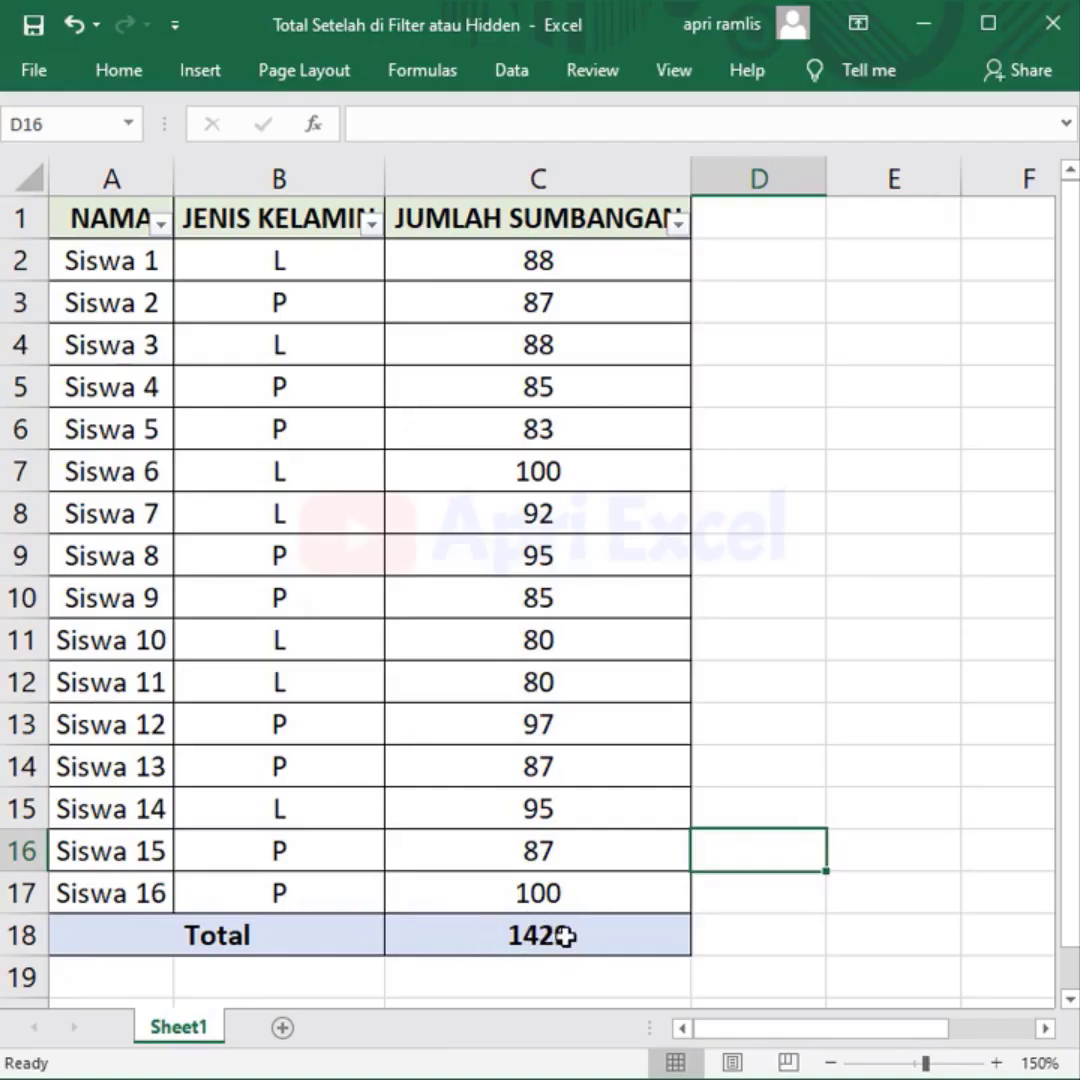
Hide row 17 (Siswa 16) to see the Total change, then undo it.
left_click(27, 892)
right_click(24, 892)
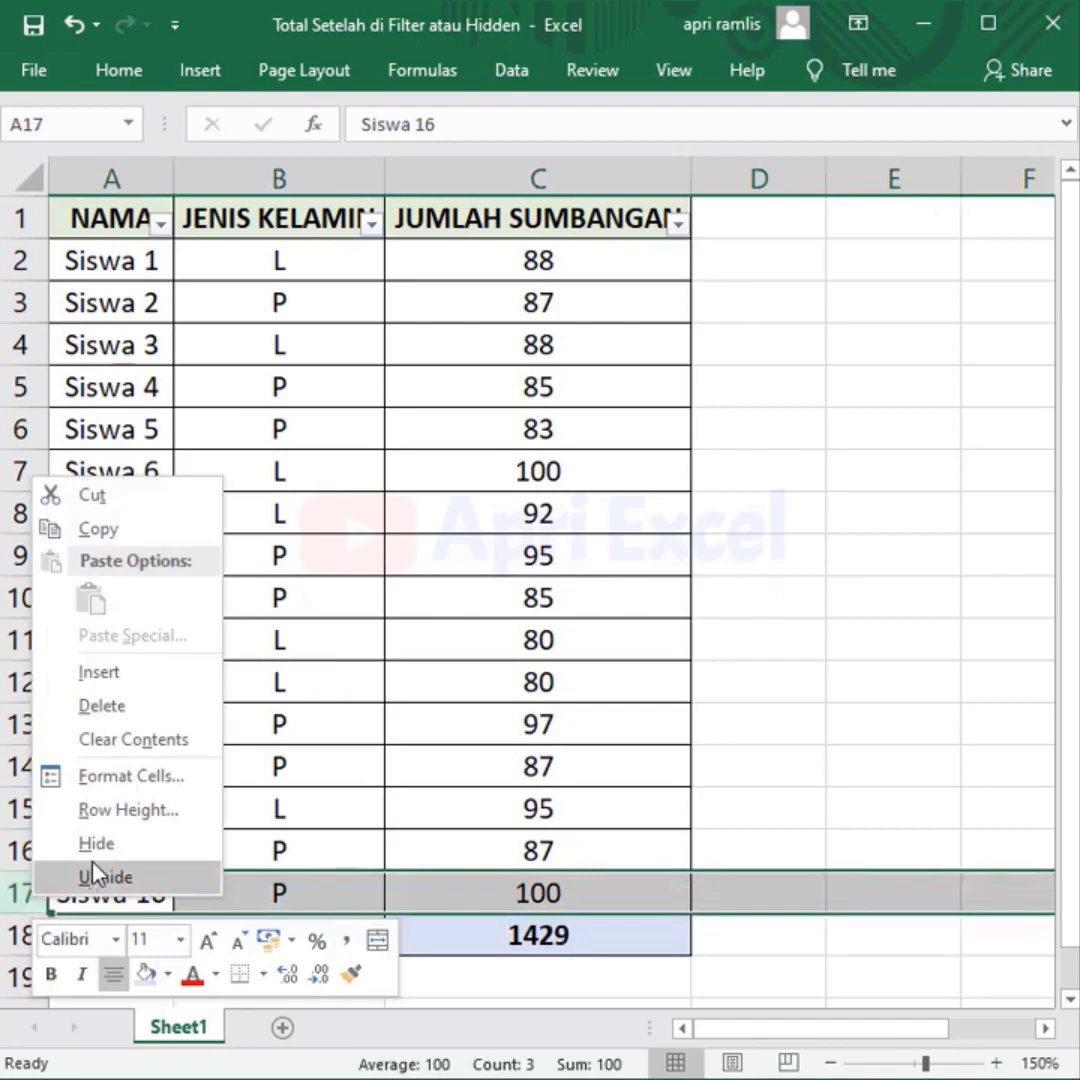
left_click(96, 845)
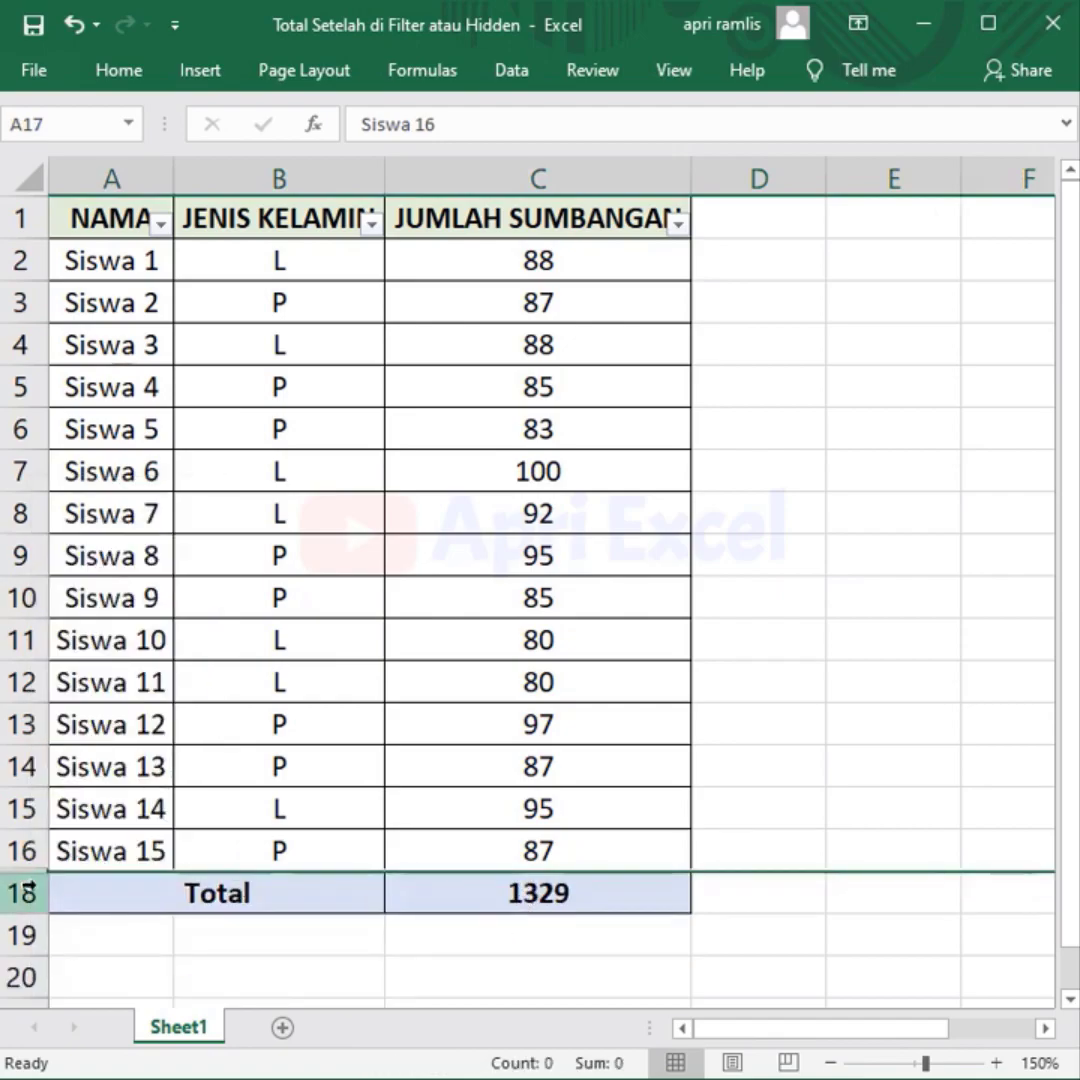
key("ctrl+z")
Filter JENIS KELAMIN to show only L students.
left_click(372, 224)
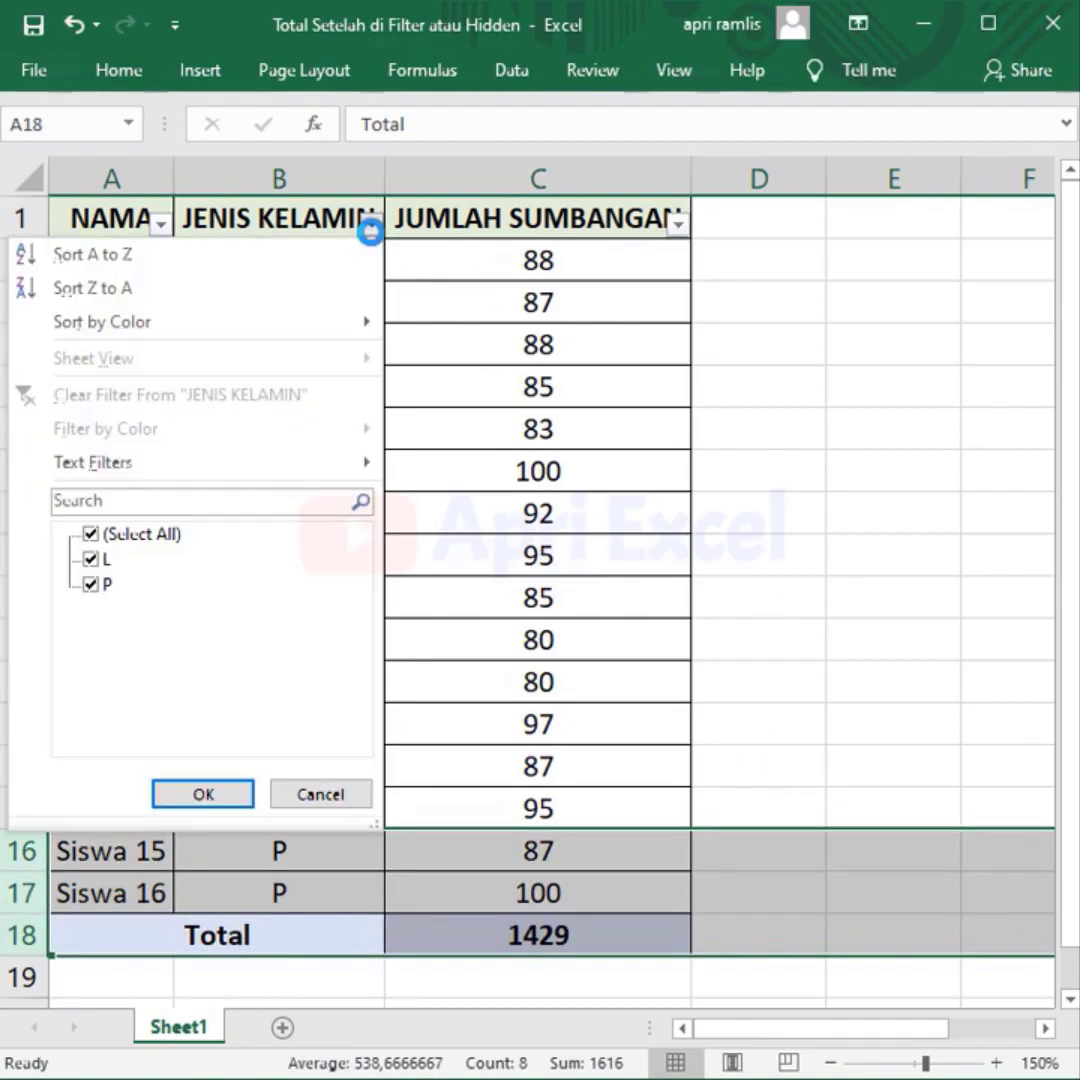
left_click(89, 581)
left_click(202, 791)
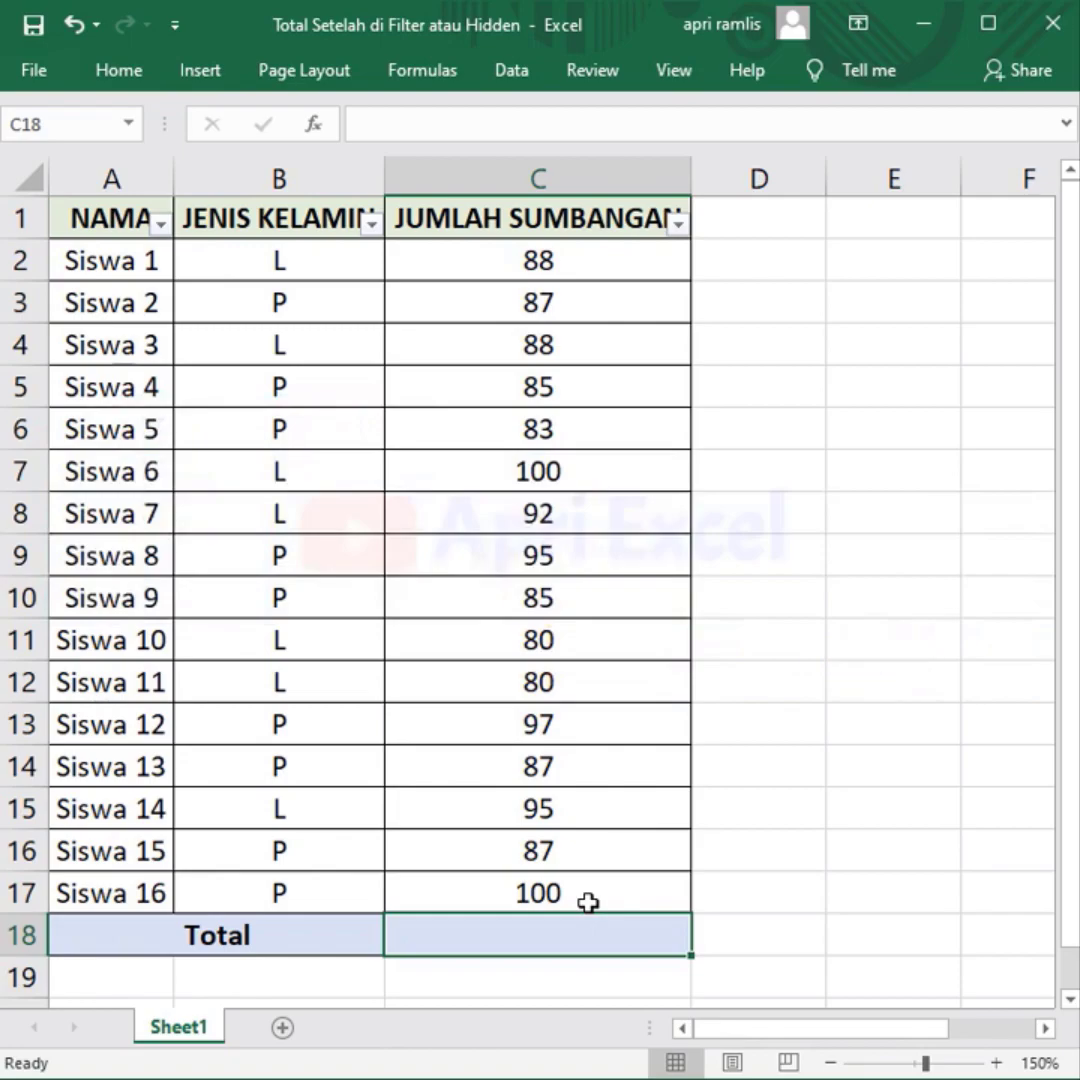
Enter =SUBTOTAL(9;C2:C17) in C18 to sum the donation values.
type("=su")
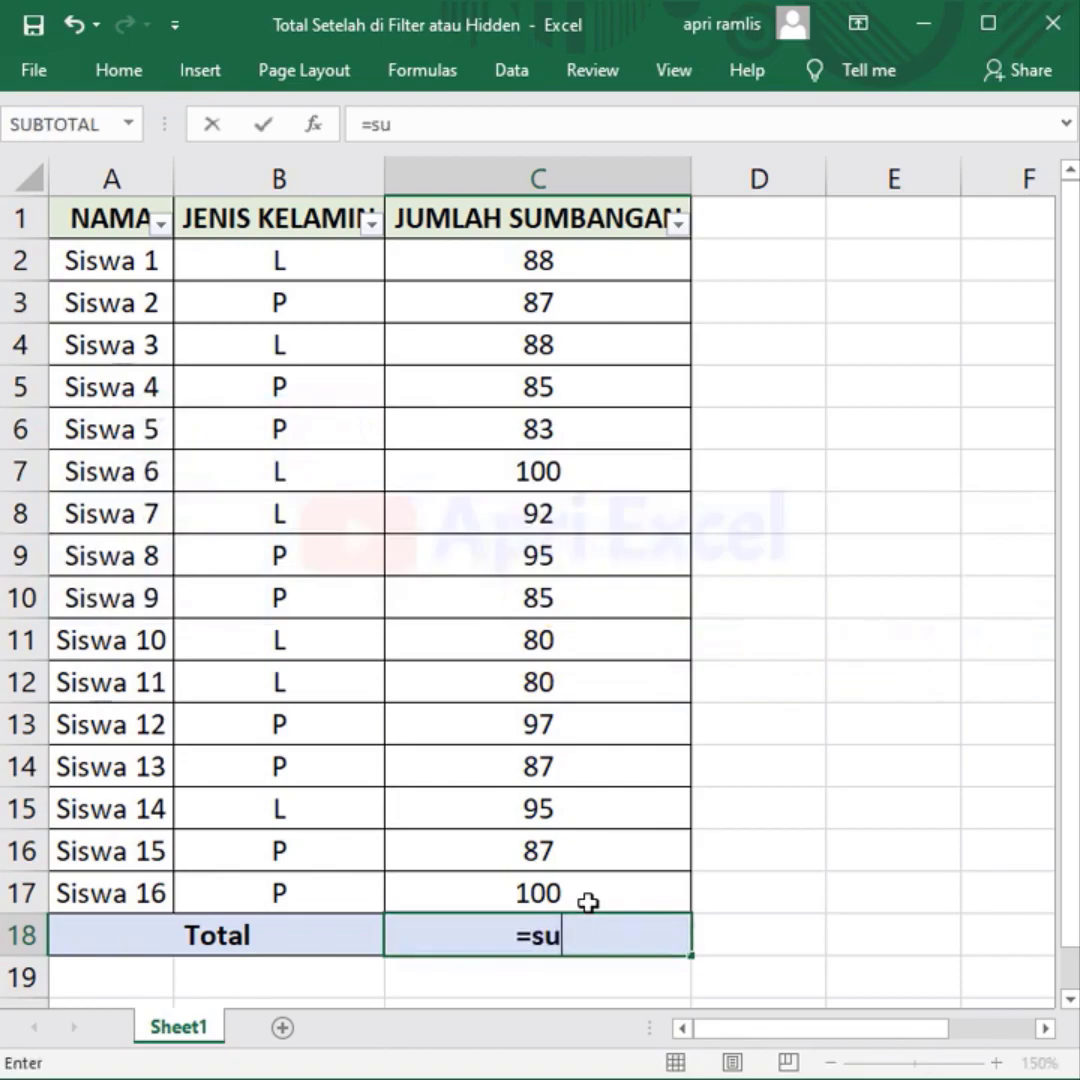
type("btotal(")
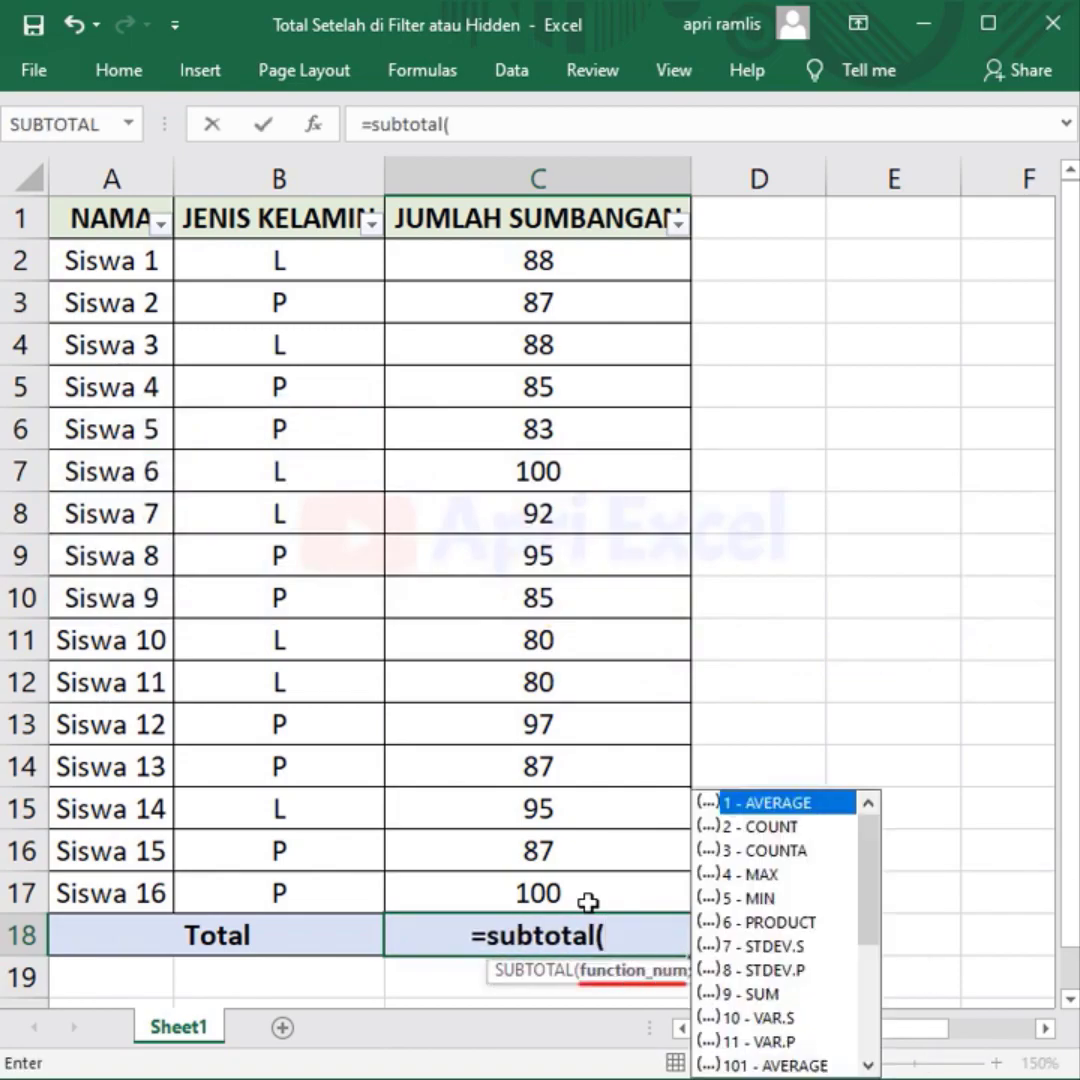
left_click(762, 995)
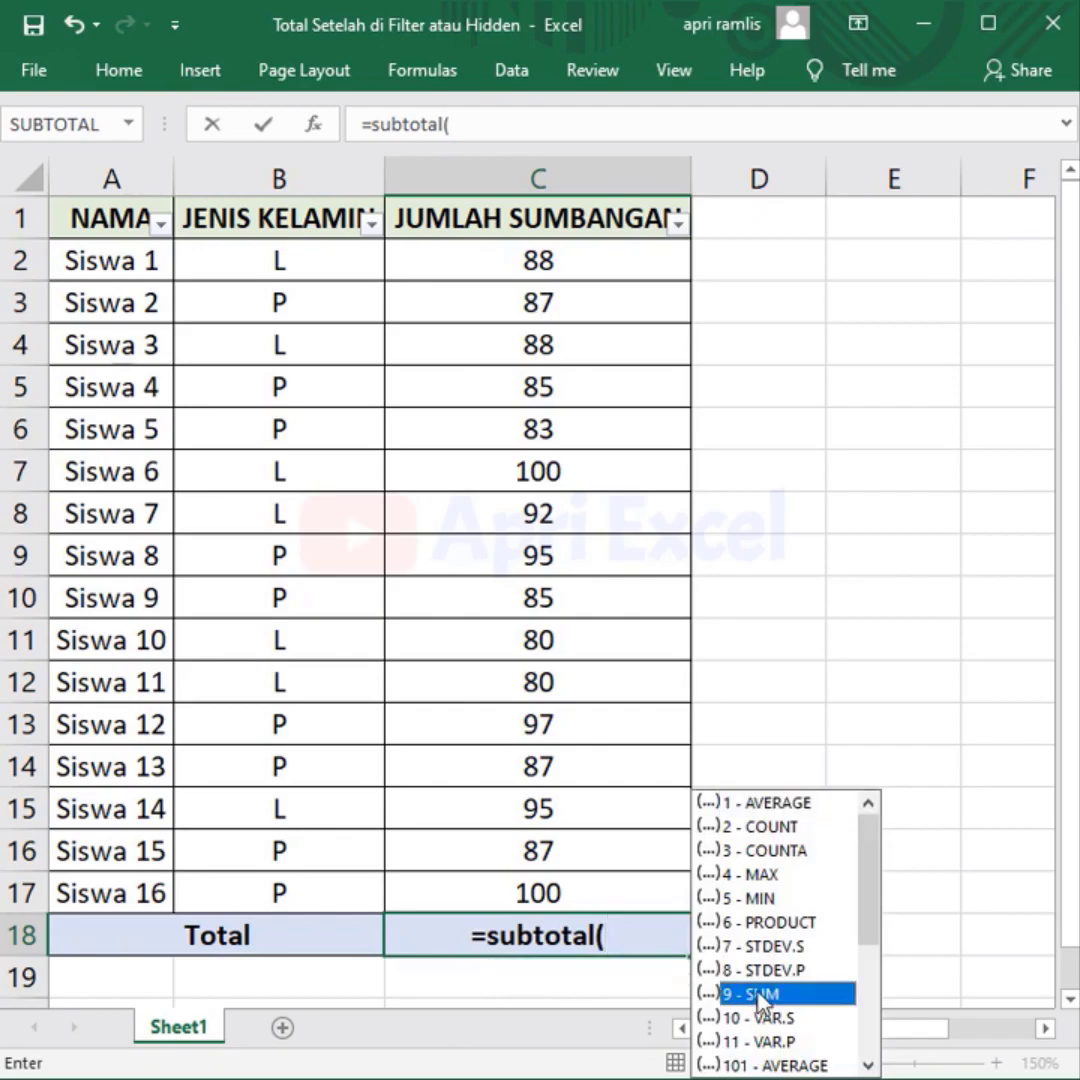
double_click(762, 995)
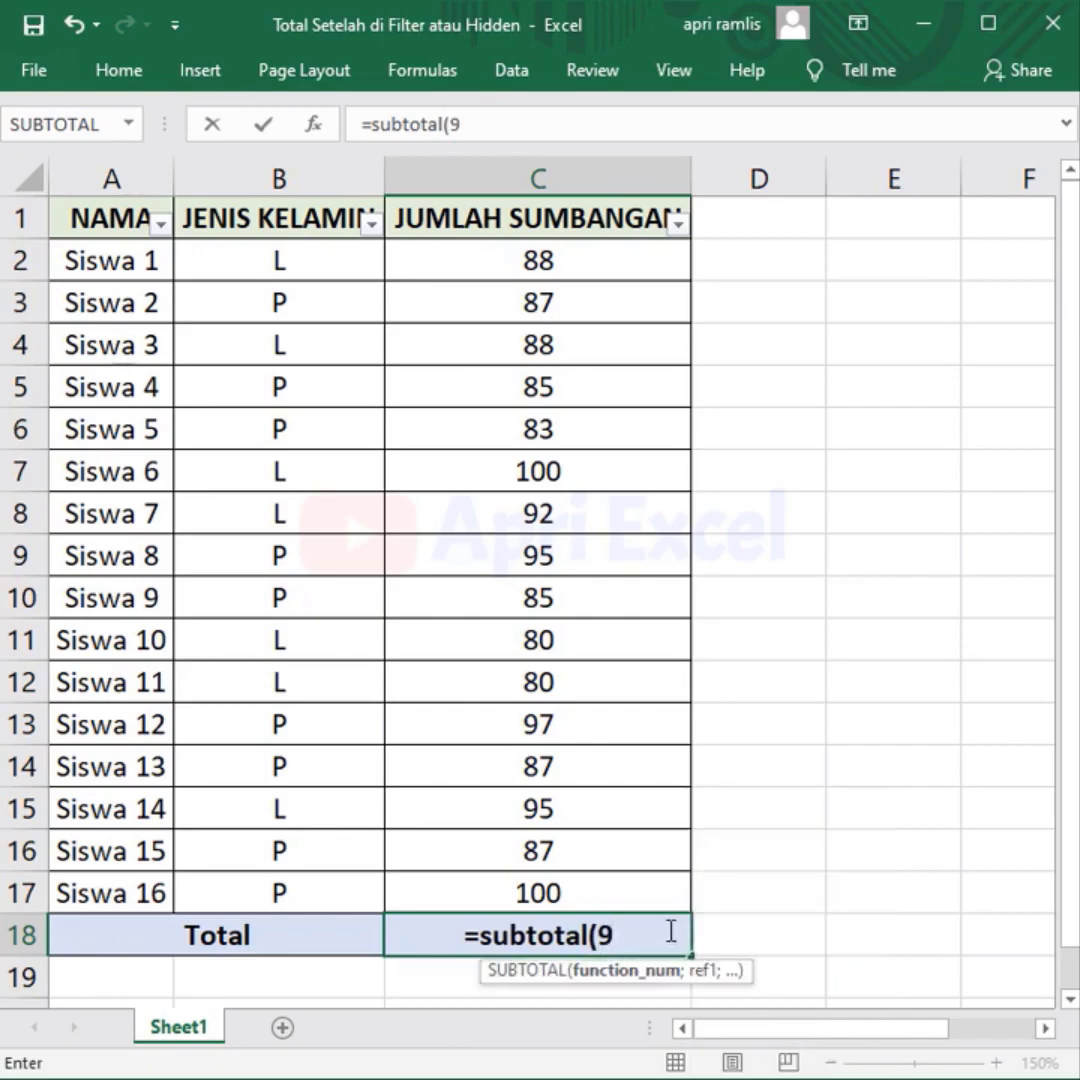
type(";")
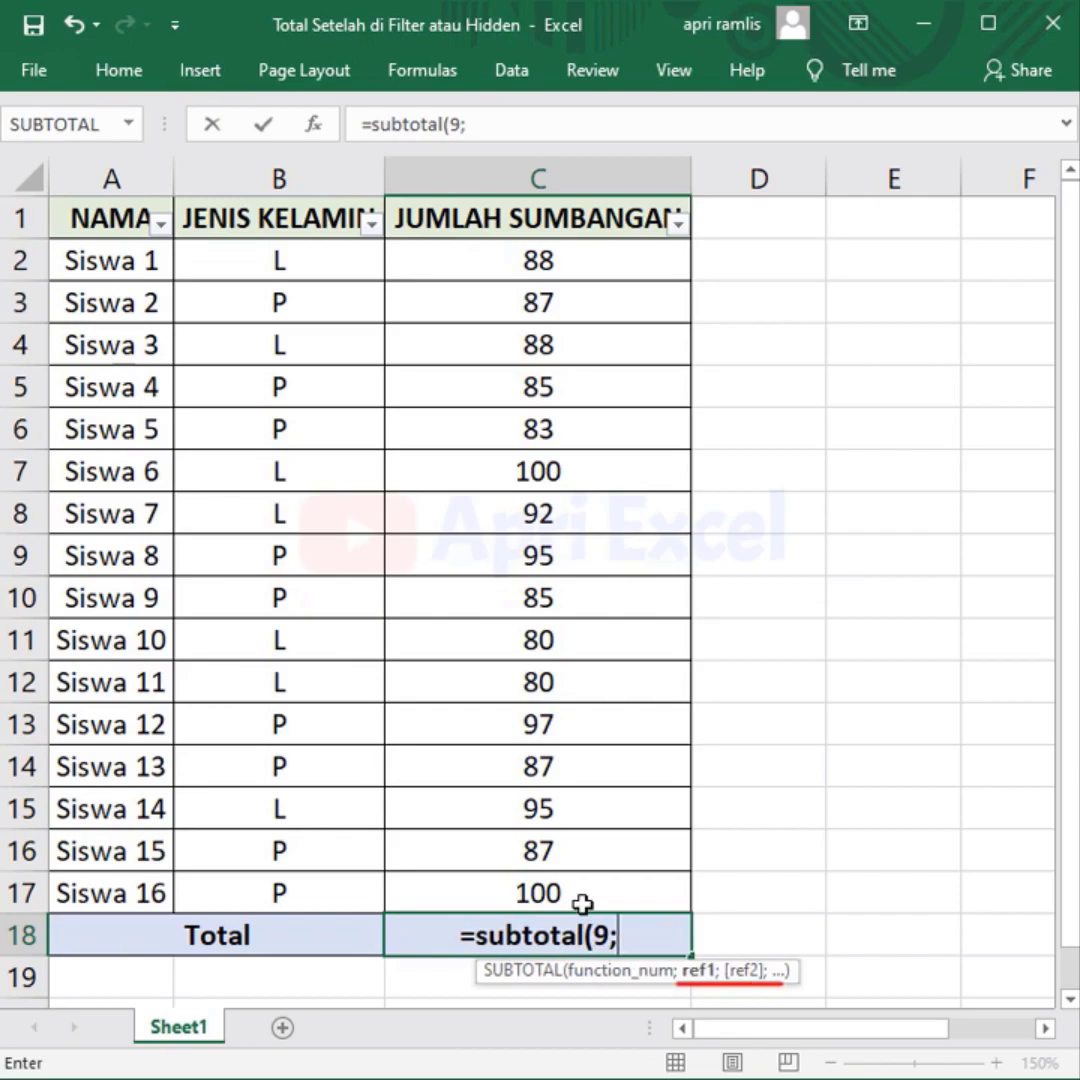
left_click_drag(582, 903, 582, 269)
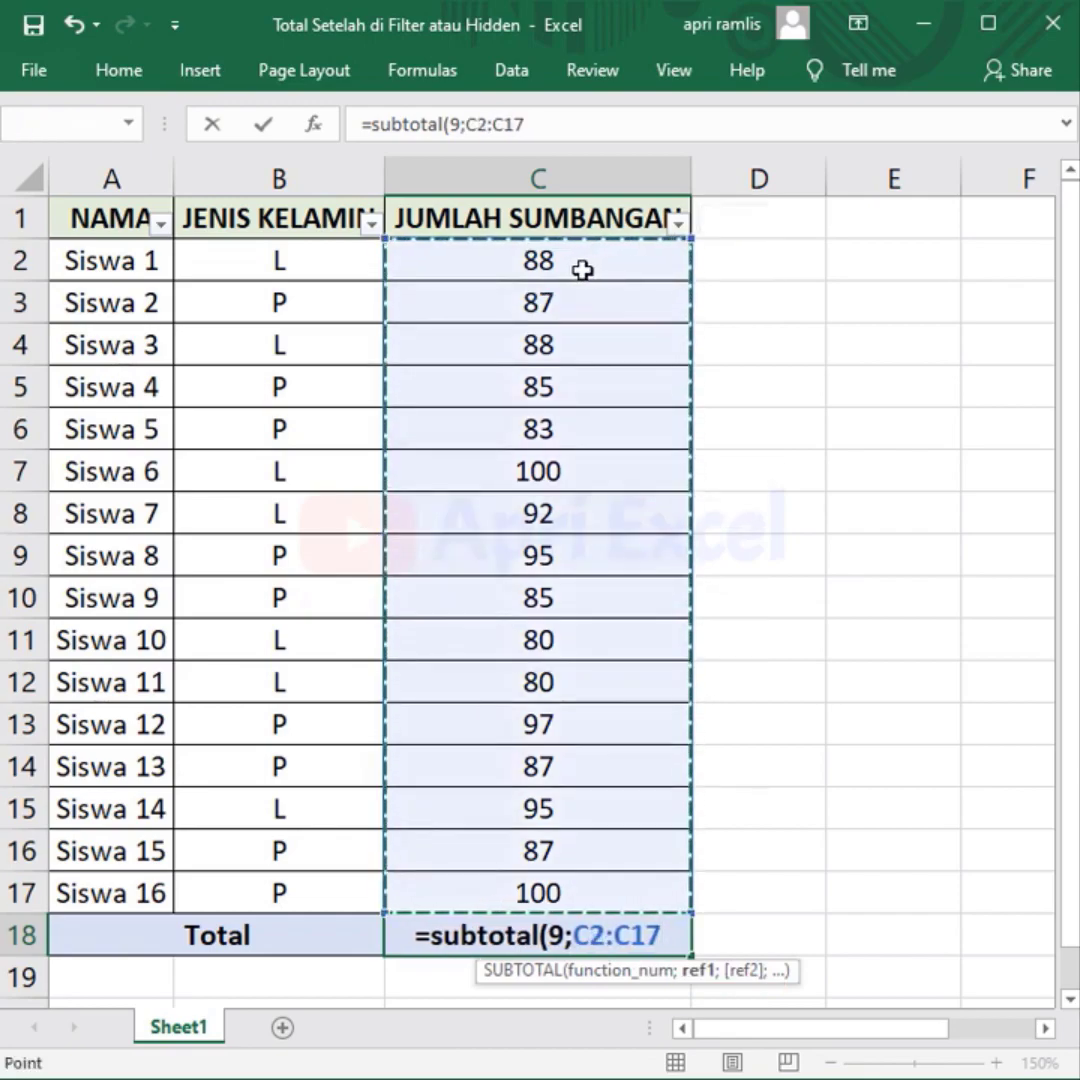
type(")")
key("Return")
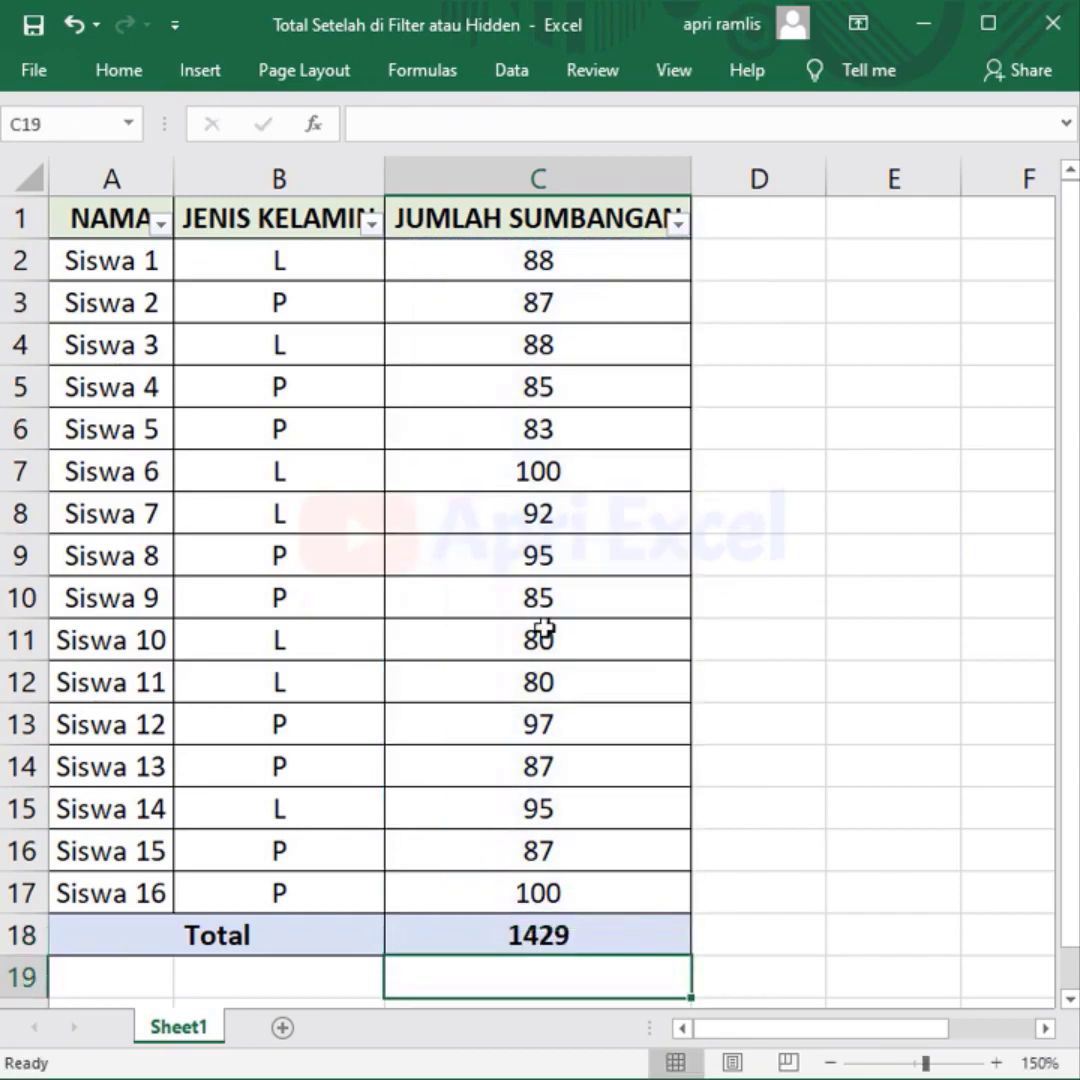
left_click(372, 224)
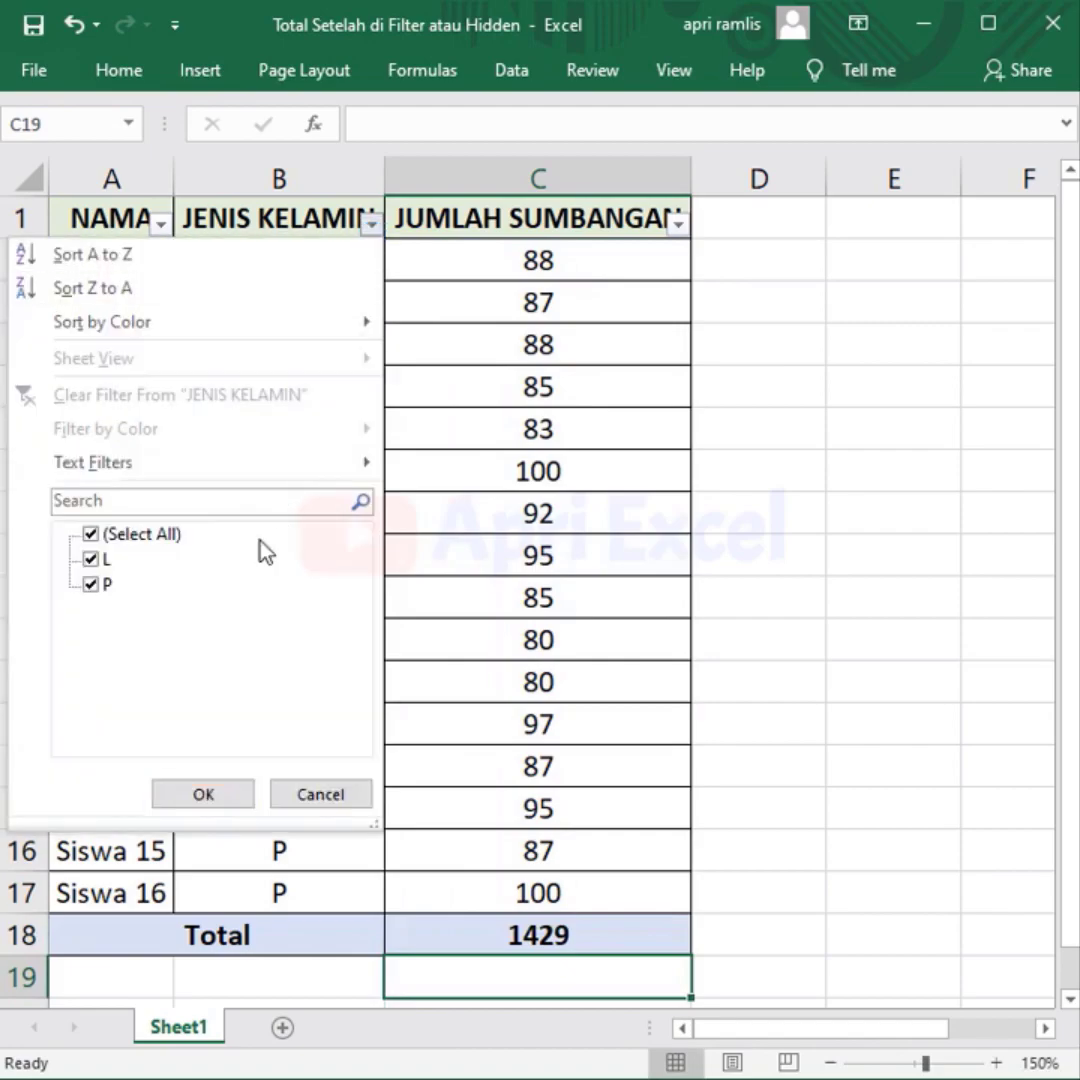
left_click(91, 559)
left_click(198, 794)
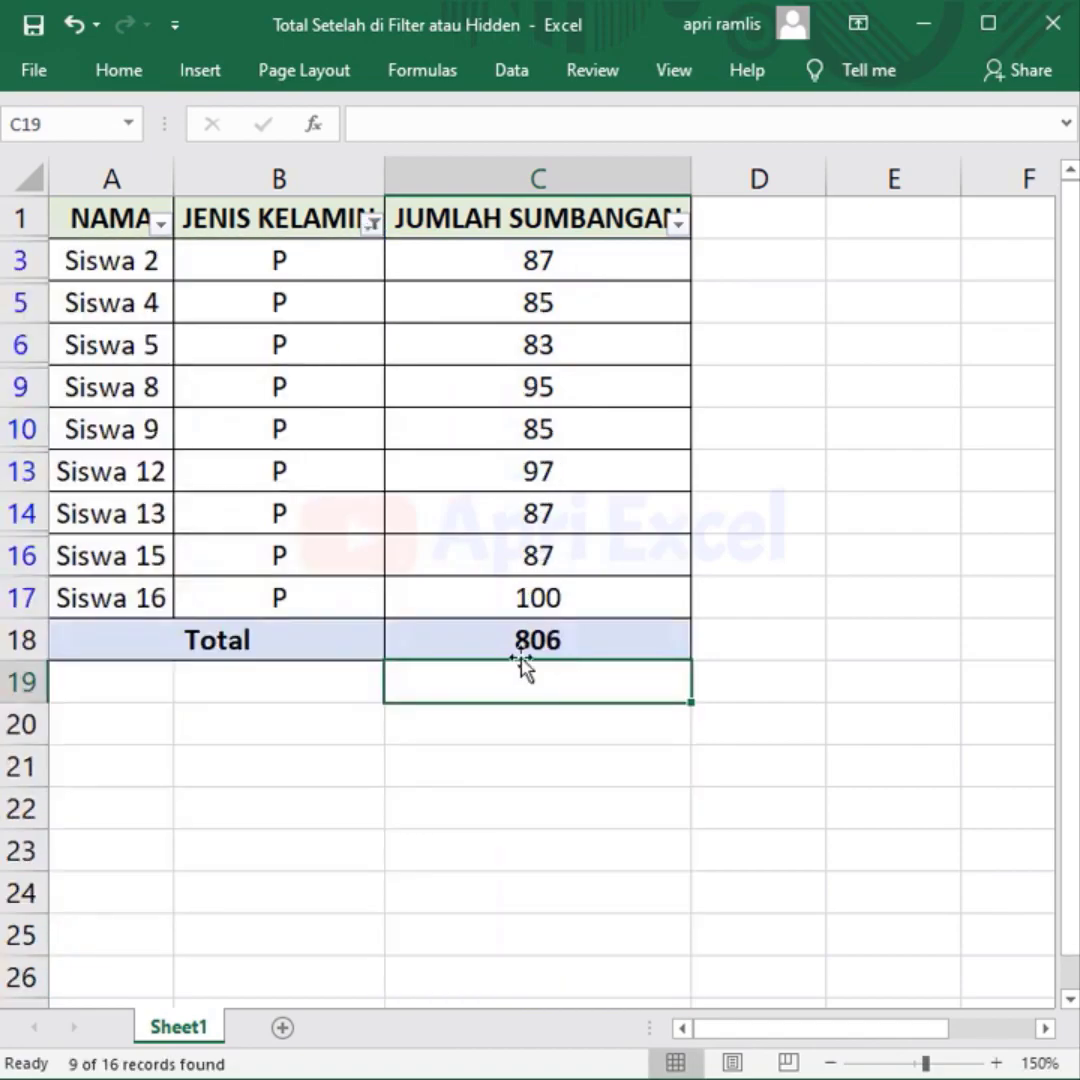
left_click(378, 228)
left_click(133, 535)
left_click(203, 791)
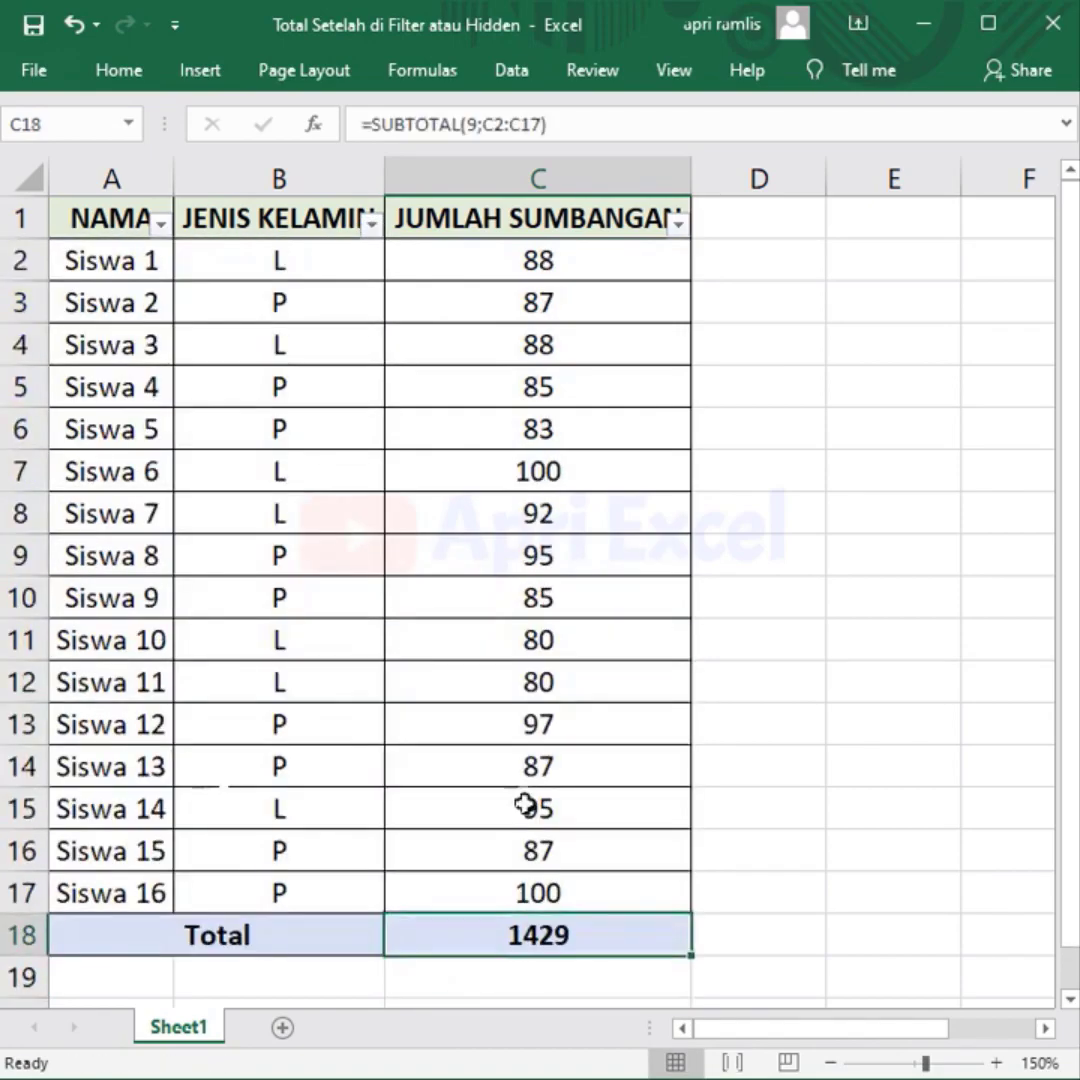
left_click(31, 850)
left_click(31, 890)
right_click(31, 890)
left_click(98, 842)
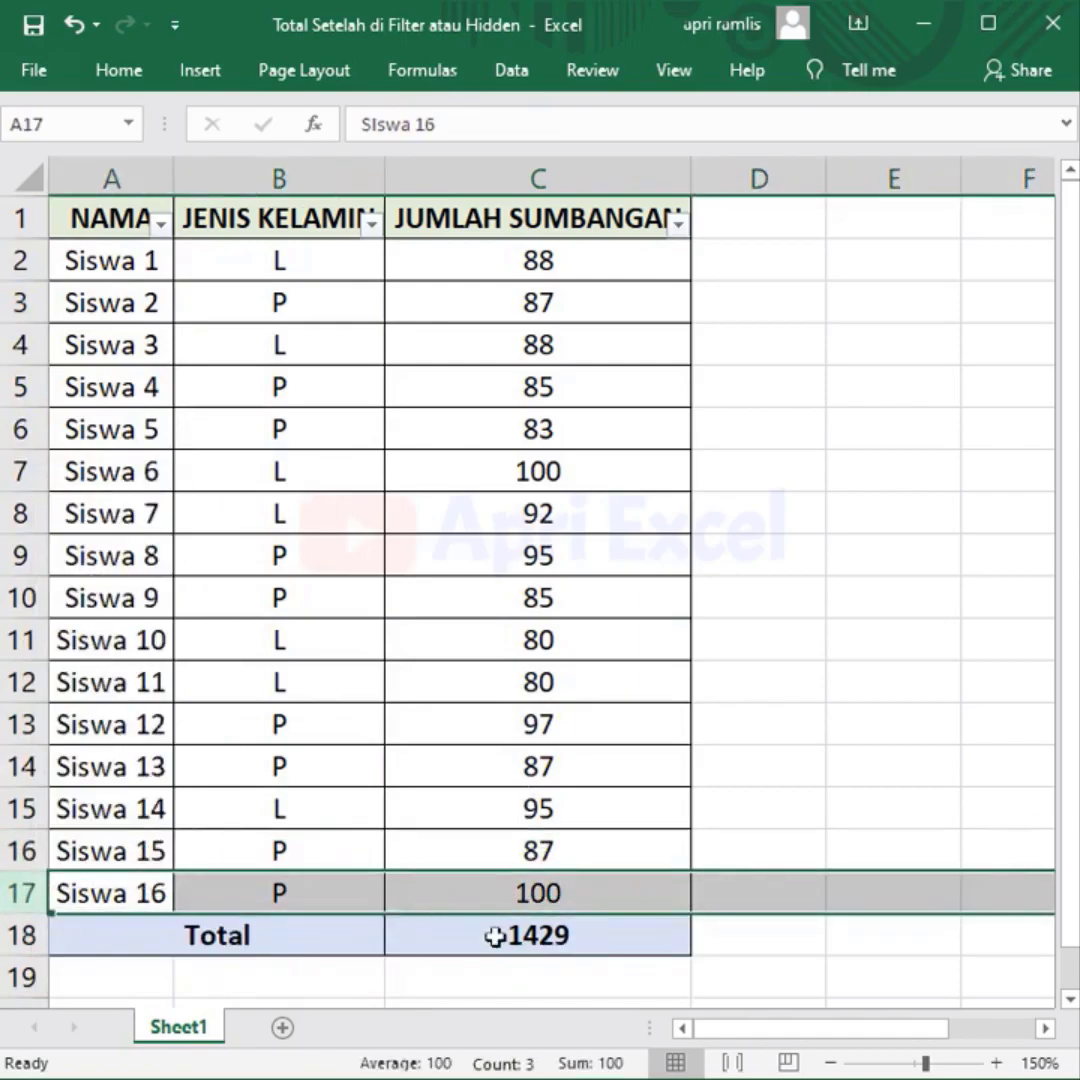
key("ctrl+z")
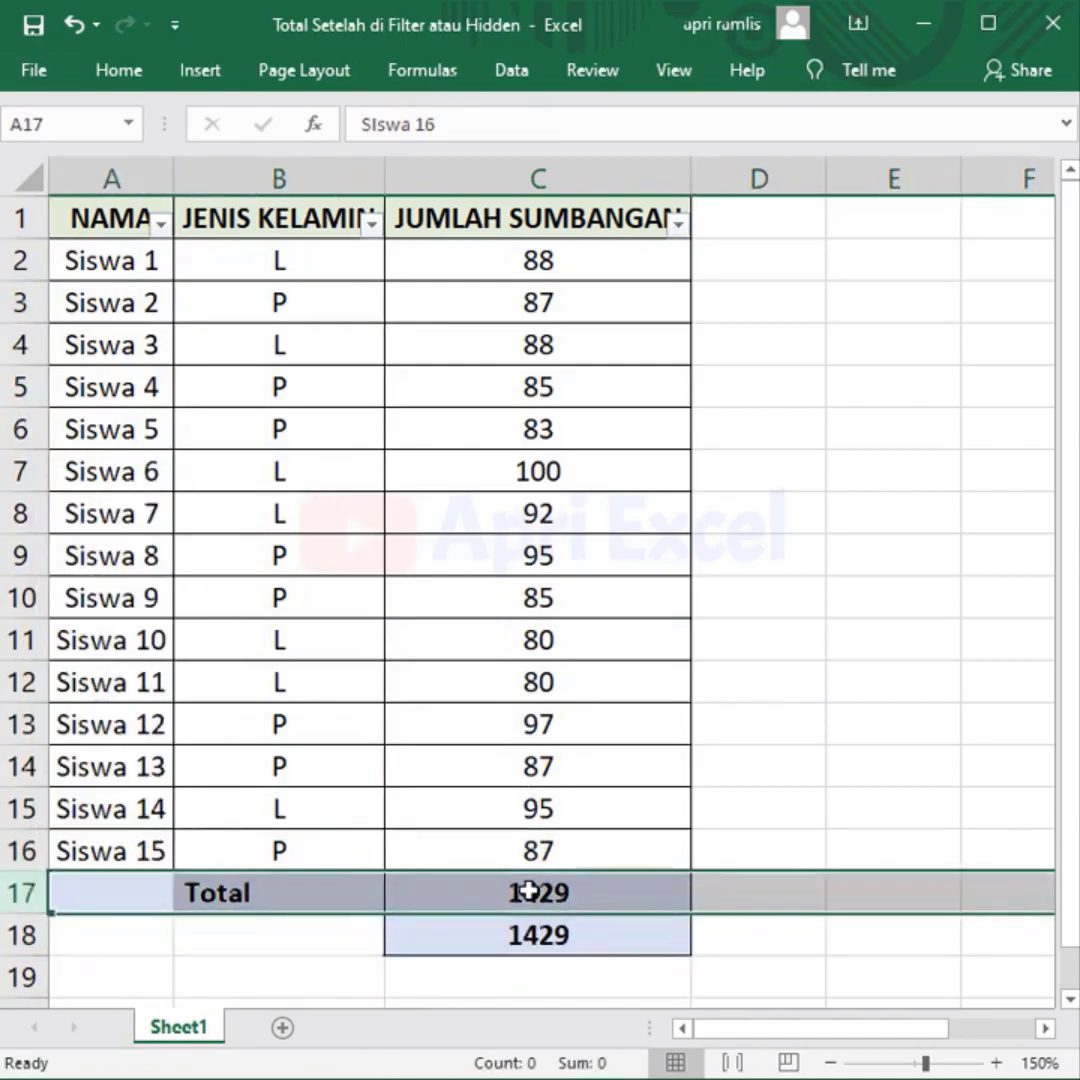
Change the C18 formula's function number to 109 so hidden rows are ignored.
double_click(550, 937)
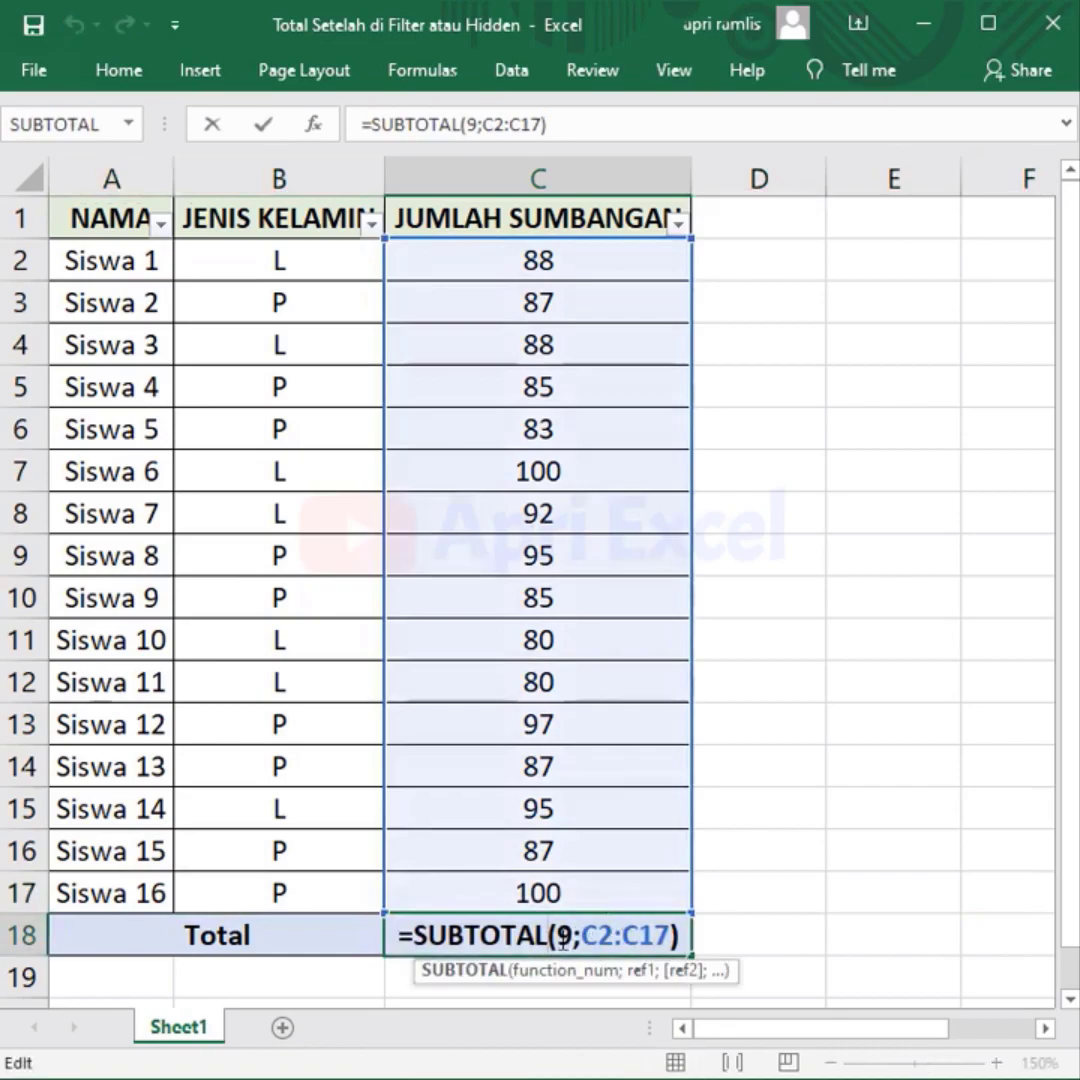
type("1")
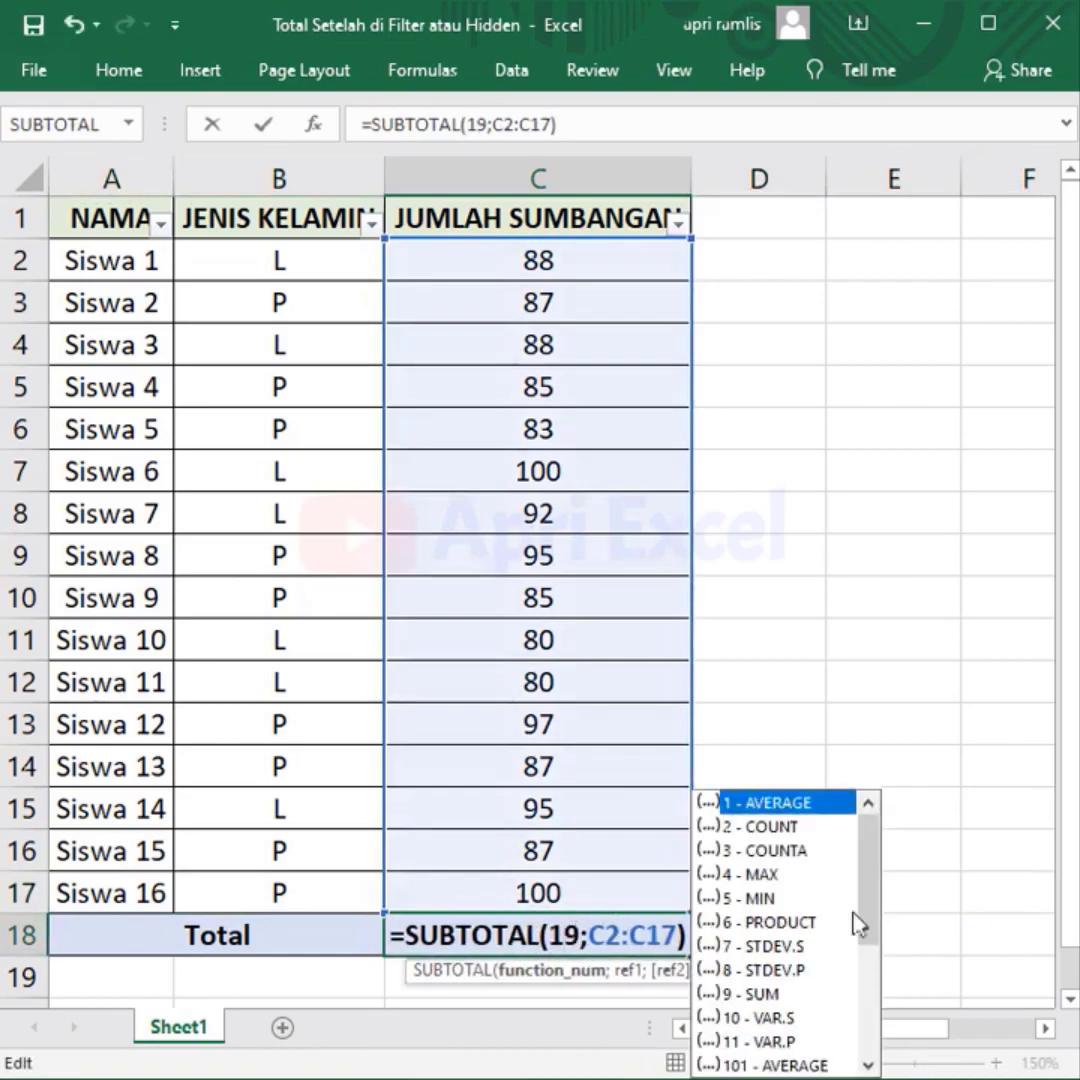
left_click_drag(870, 856, 870, 985)
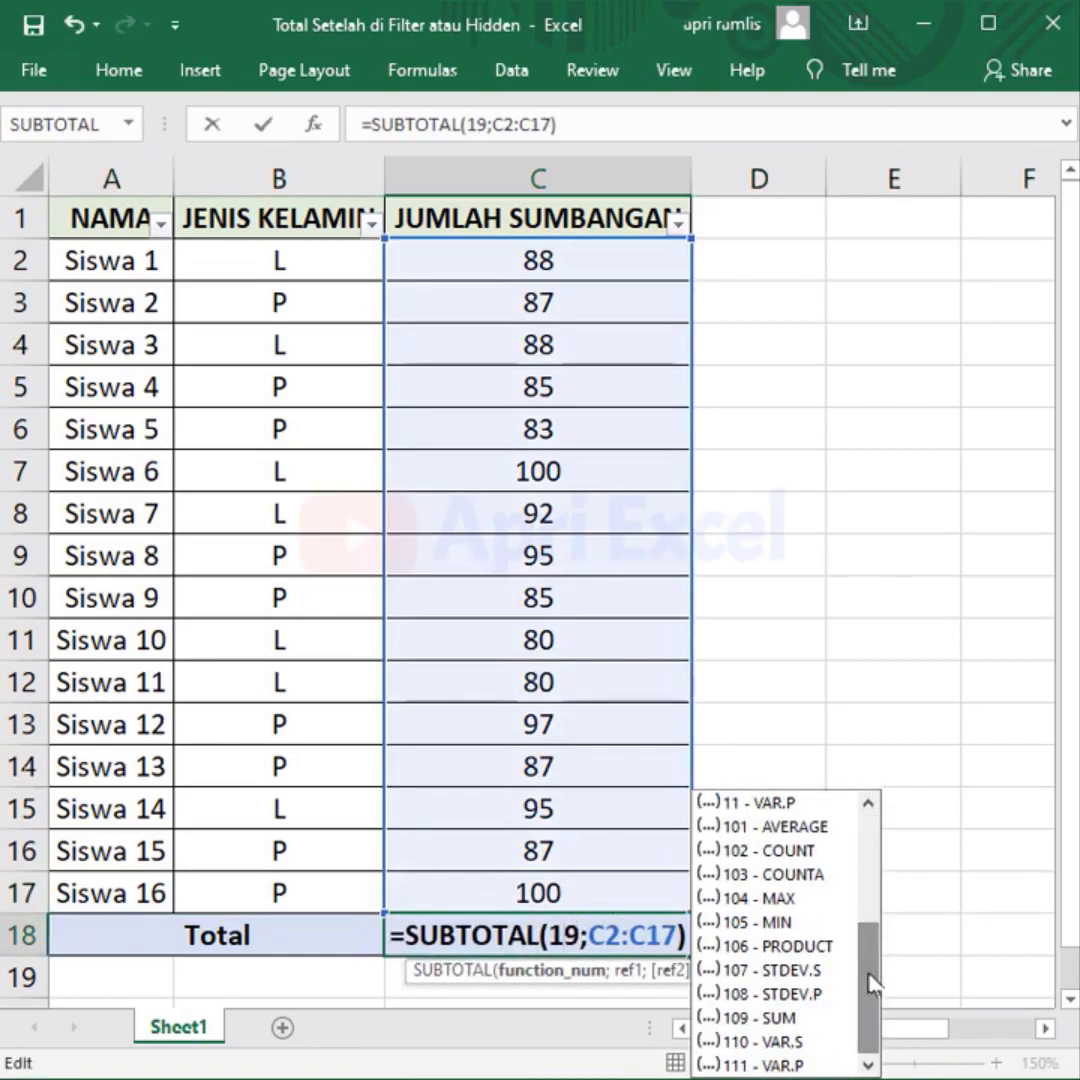
left_click(745, 1018)
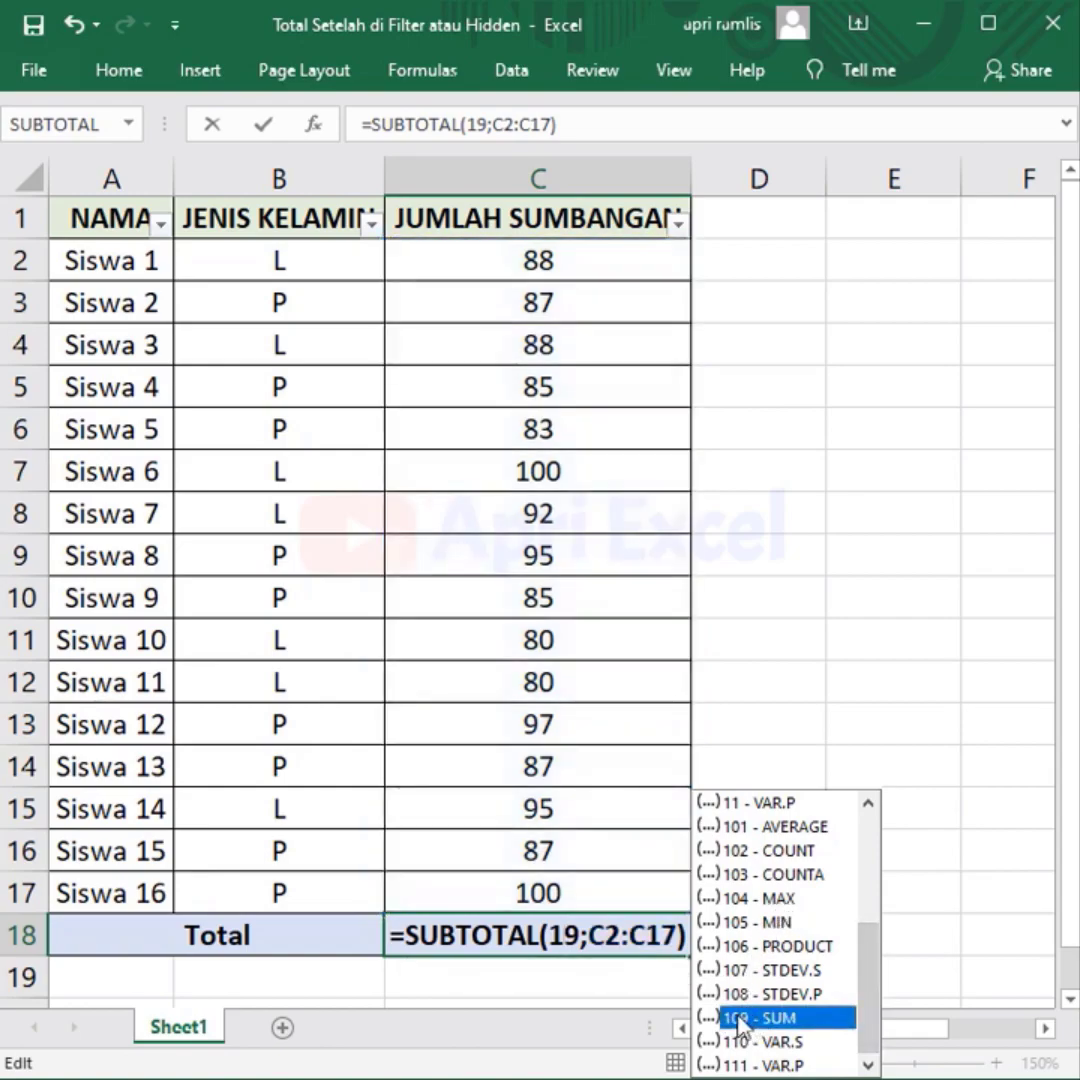
double_click(741, 1018)
key("Return")
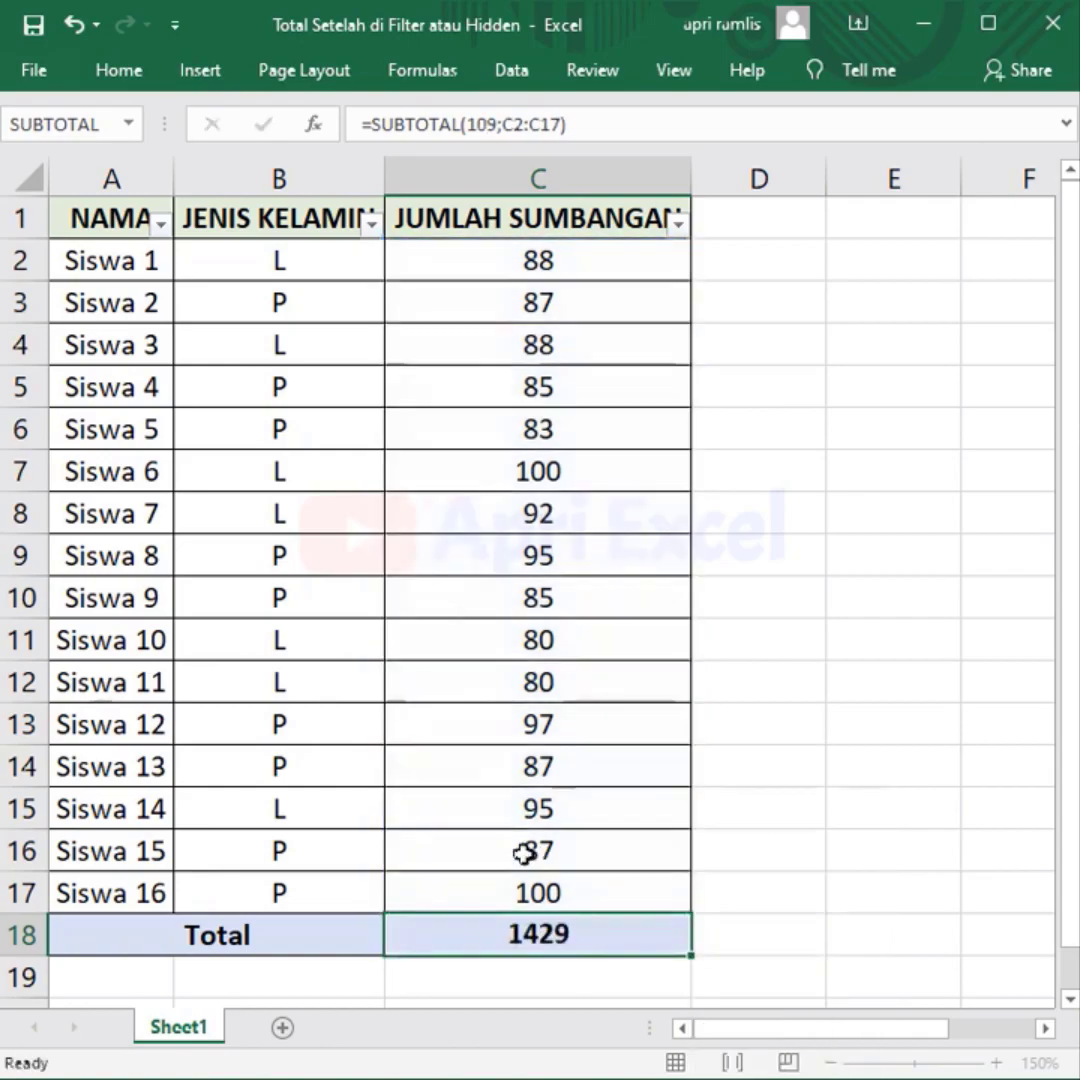
Test the total by hiding and restoring Siswa 16, then filtering JENIS KELAMIN to P.
left_click(22, 893)
right_click(22, 893)
left_click(84, 844)
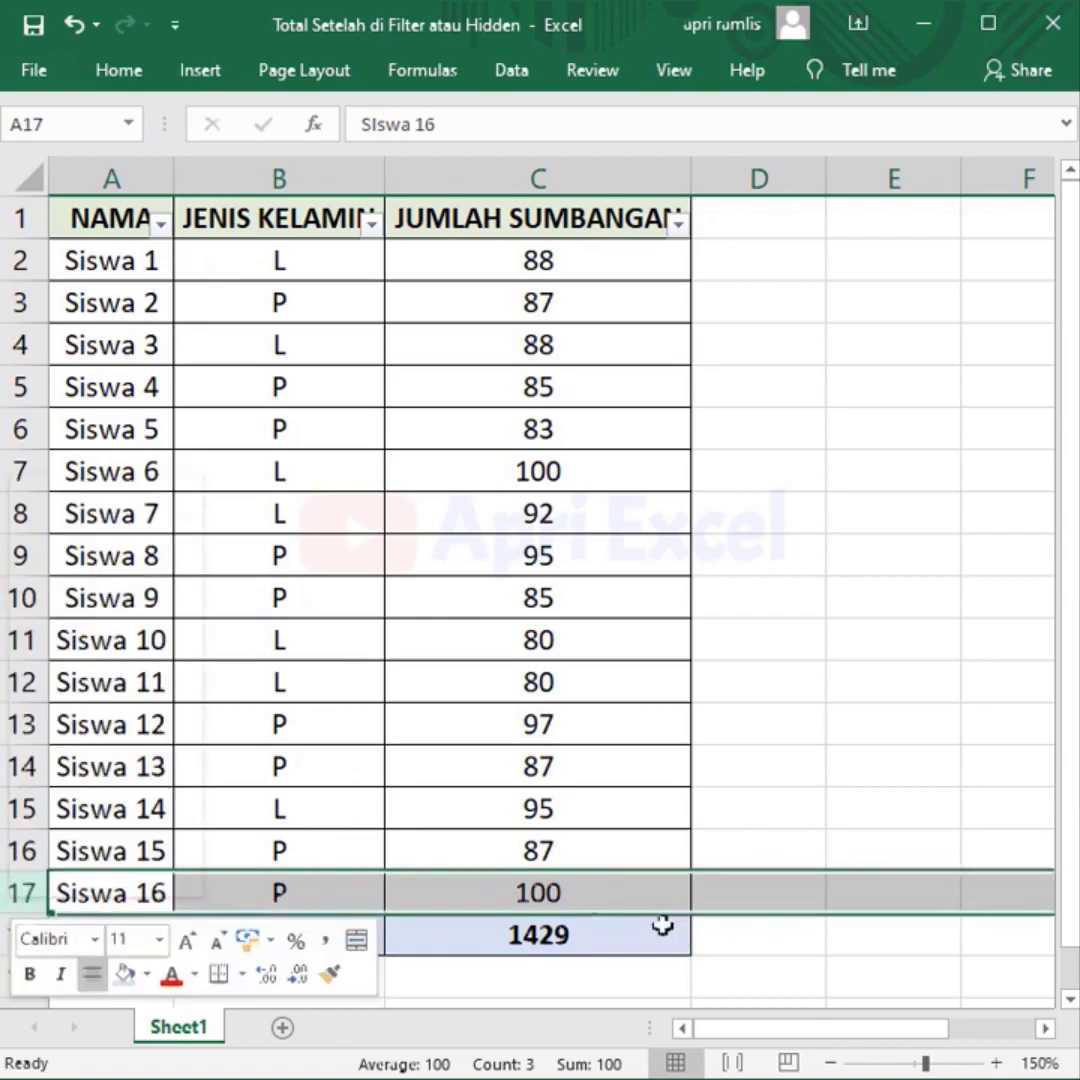
key("ctrl+z")
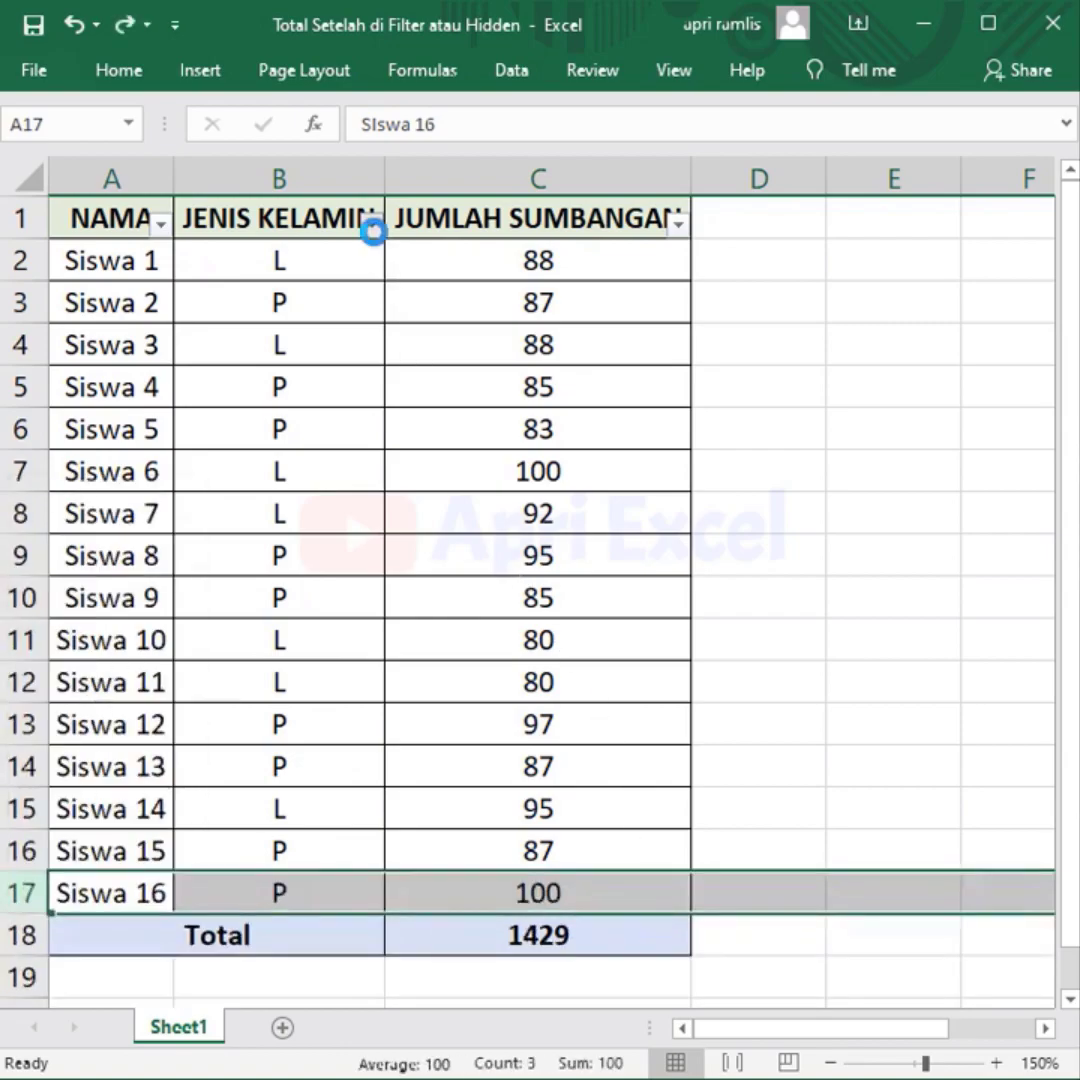
left_click(371, 224)
left_click(91, 559)
left_click(203, 794)
Edit C18's function number in the formula bar, deleting the 9 from 109.
left_click(575, 645)
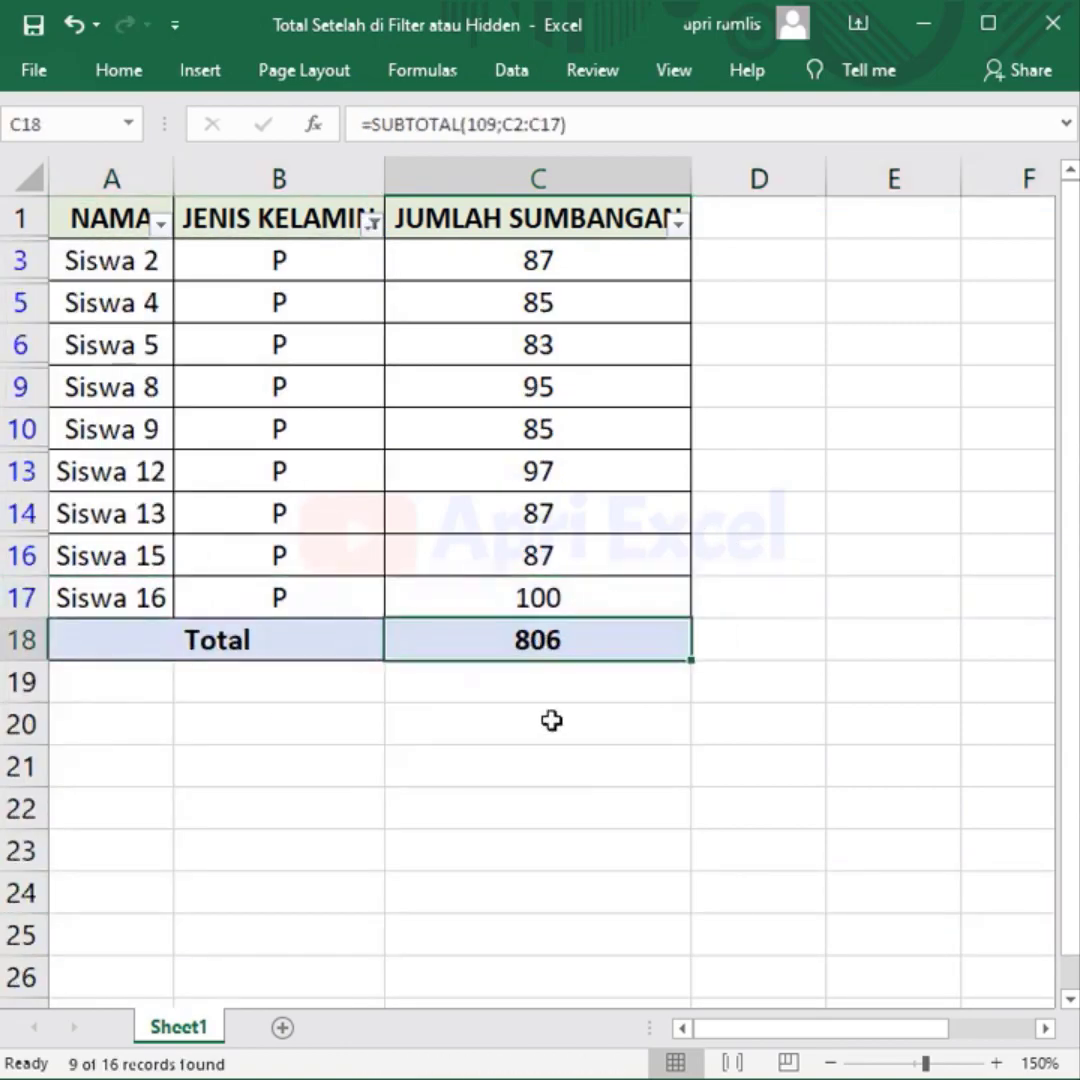
left_click(499, 128)
key("BackSpace")
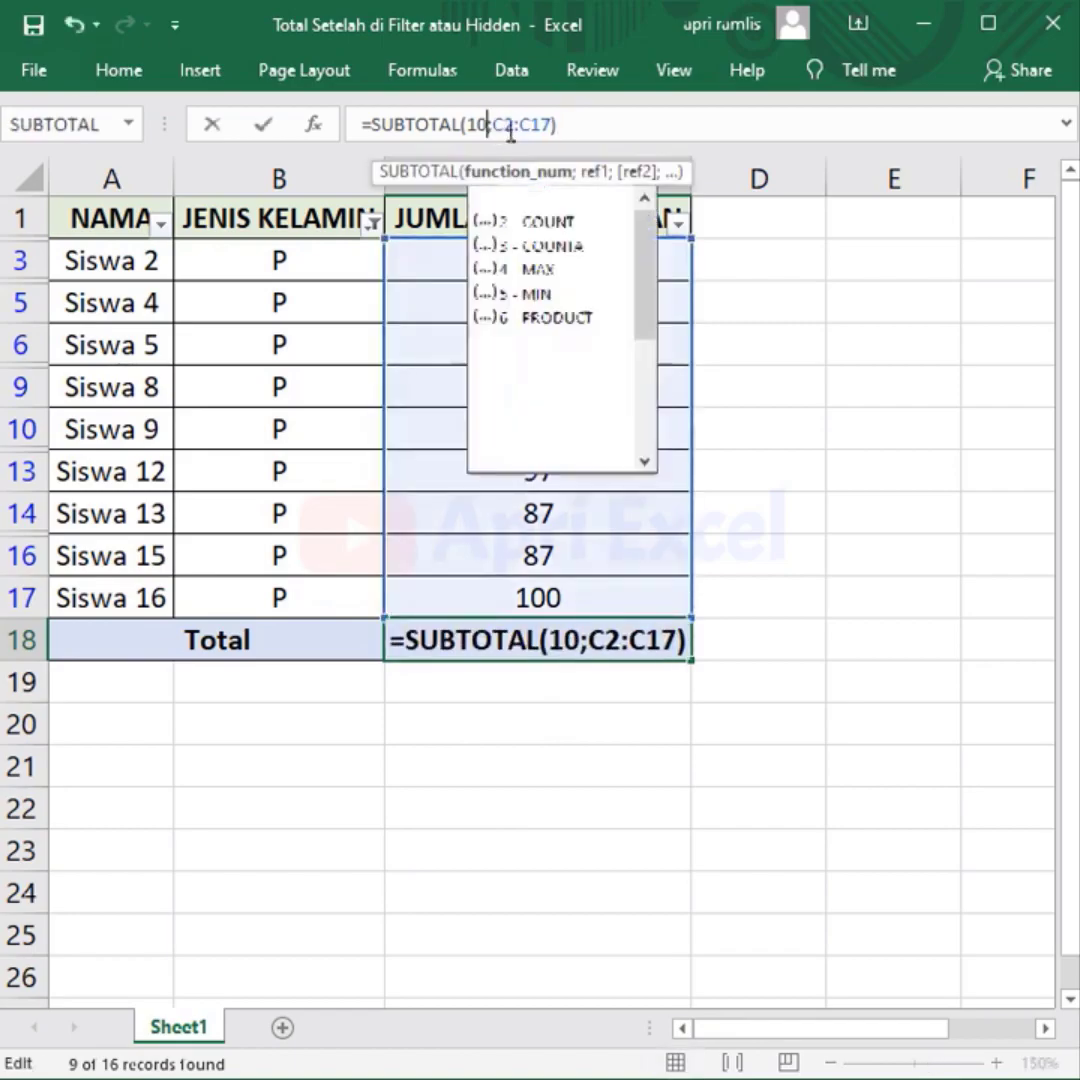
left_click_drag(646, 241, 646, 378)
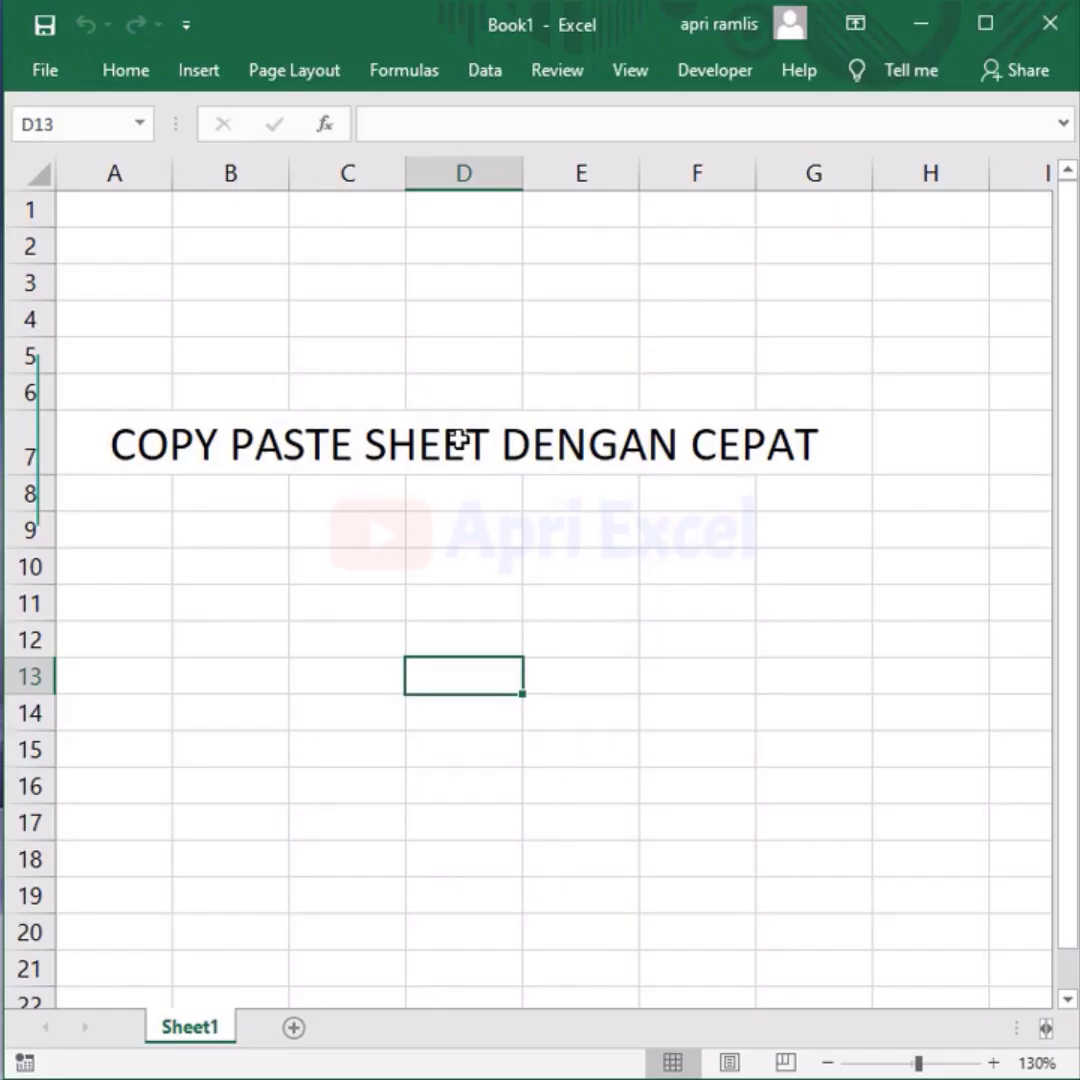
left_click(458, 440)
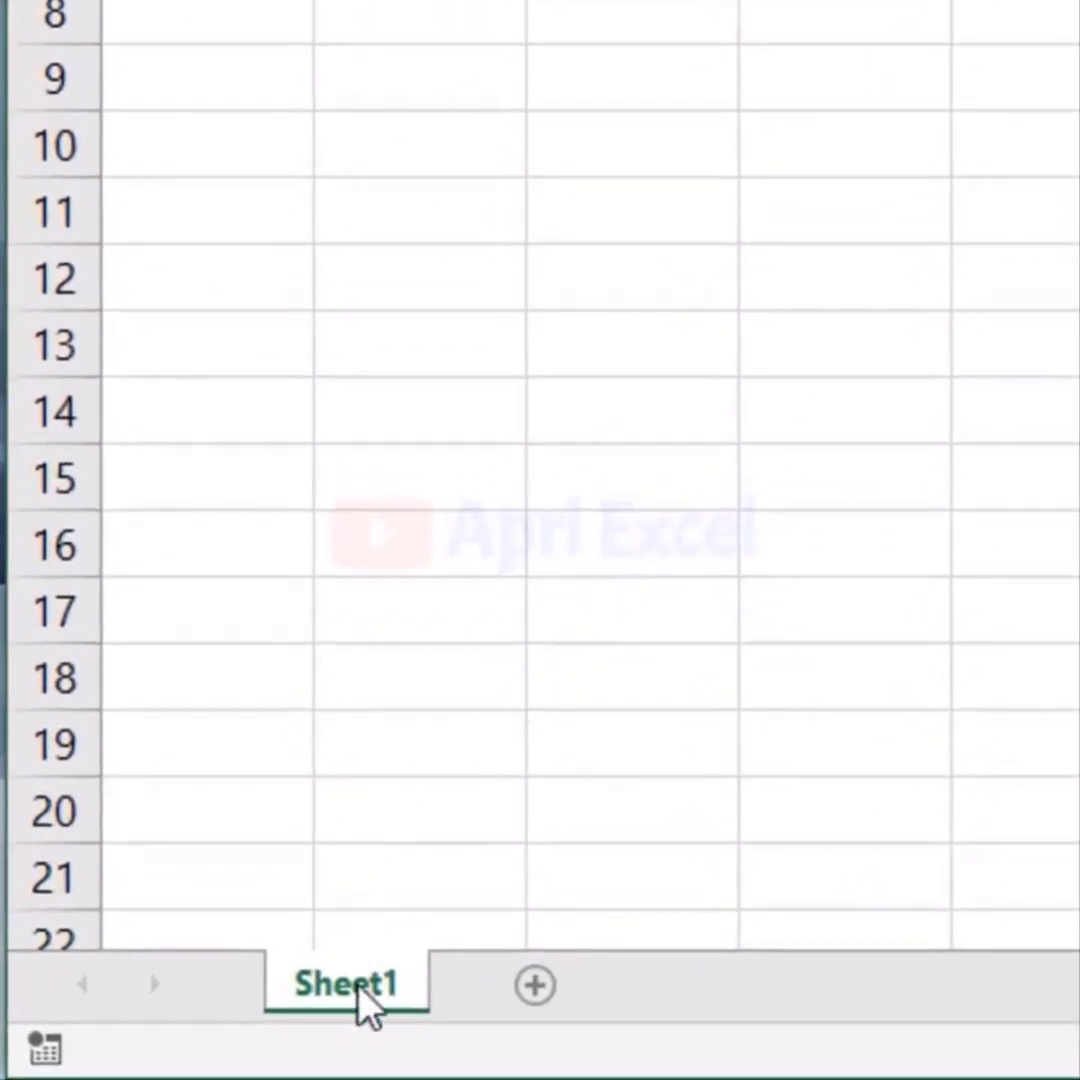
Duplicate Sheet1 through Move or Copy with Create a copy ticked.
right_click(357, 986)
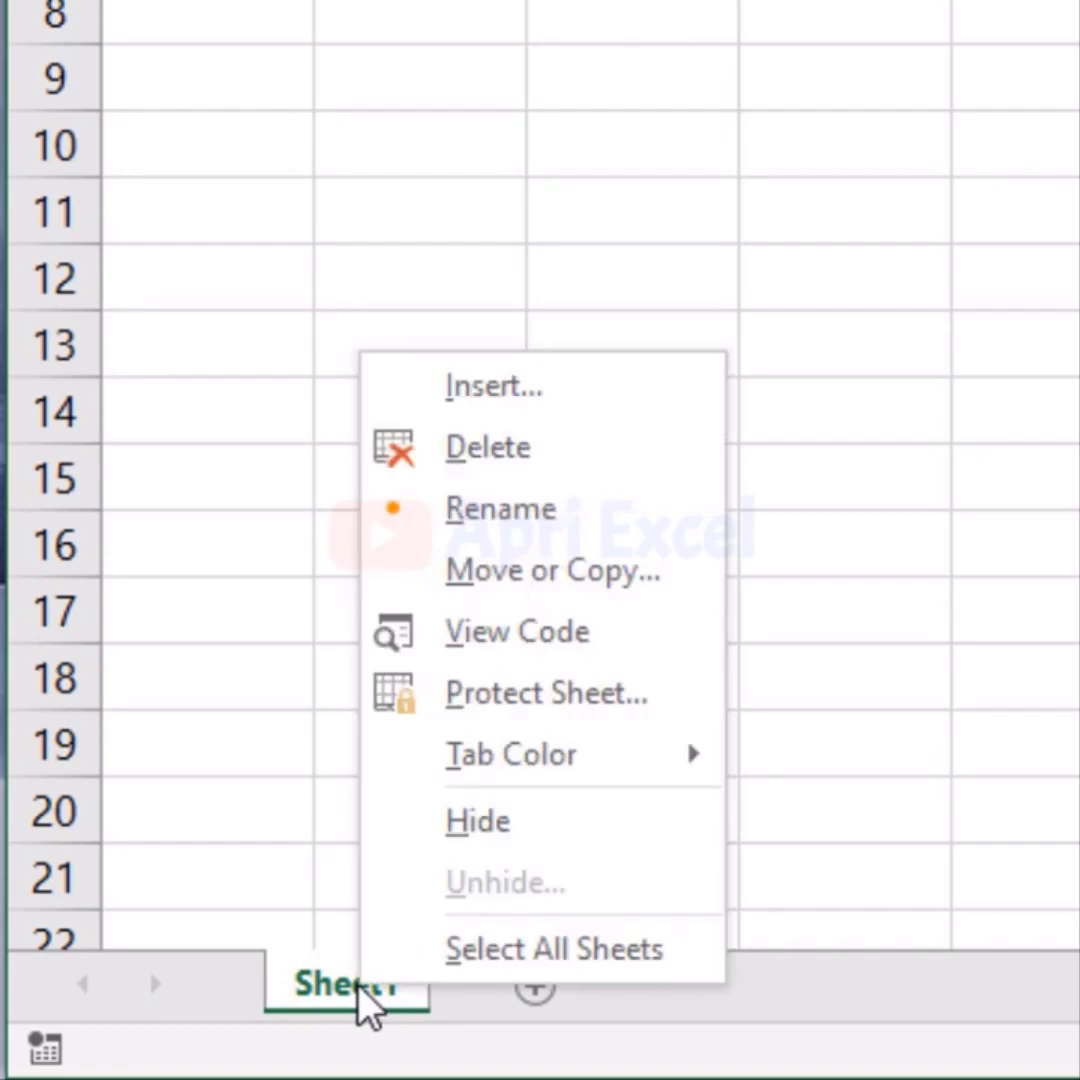
left_click(560, 575)
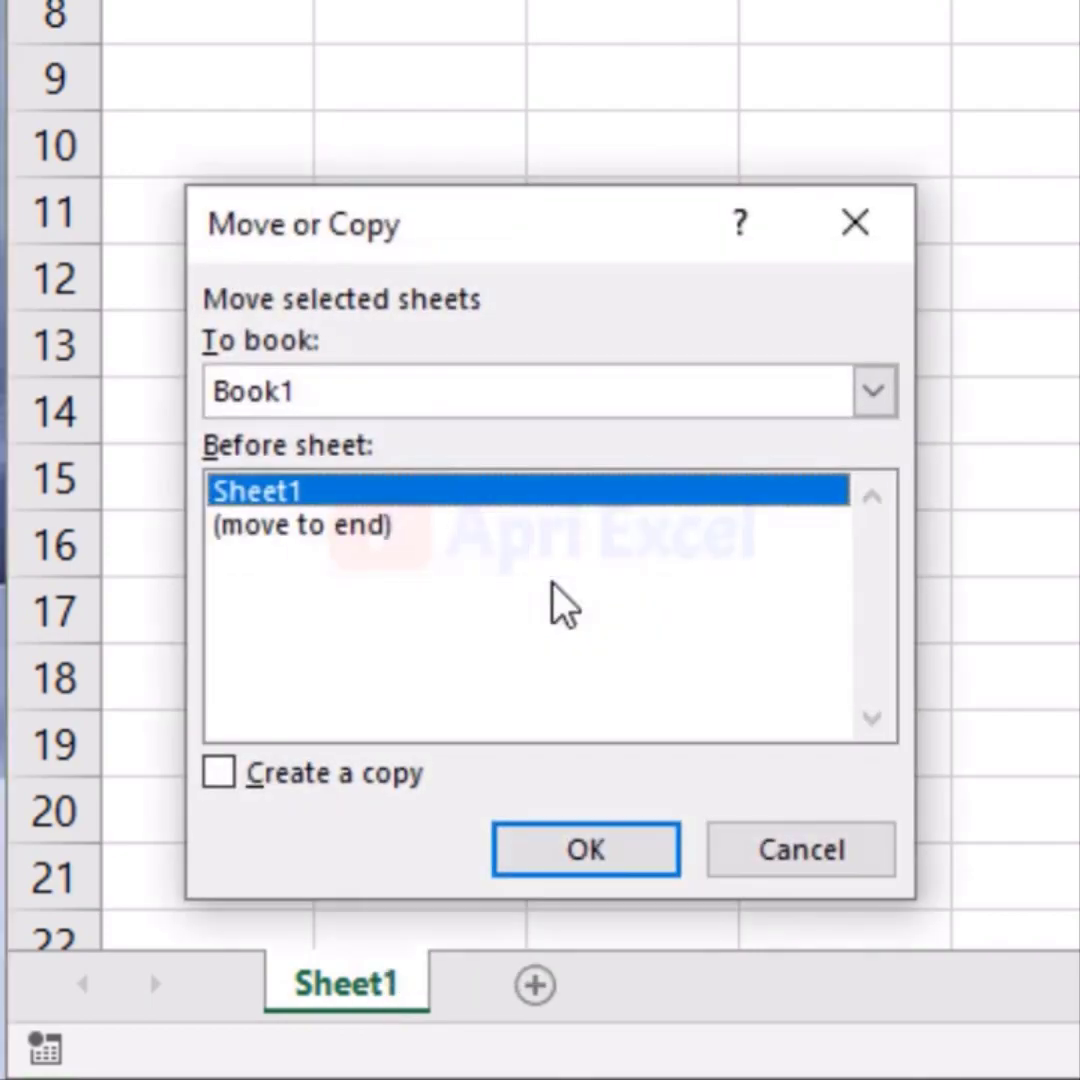
left_click(336, 790)
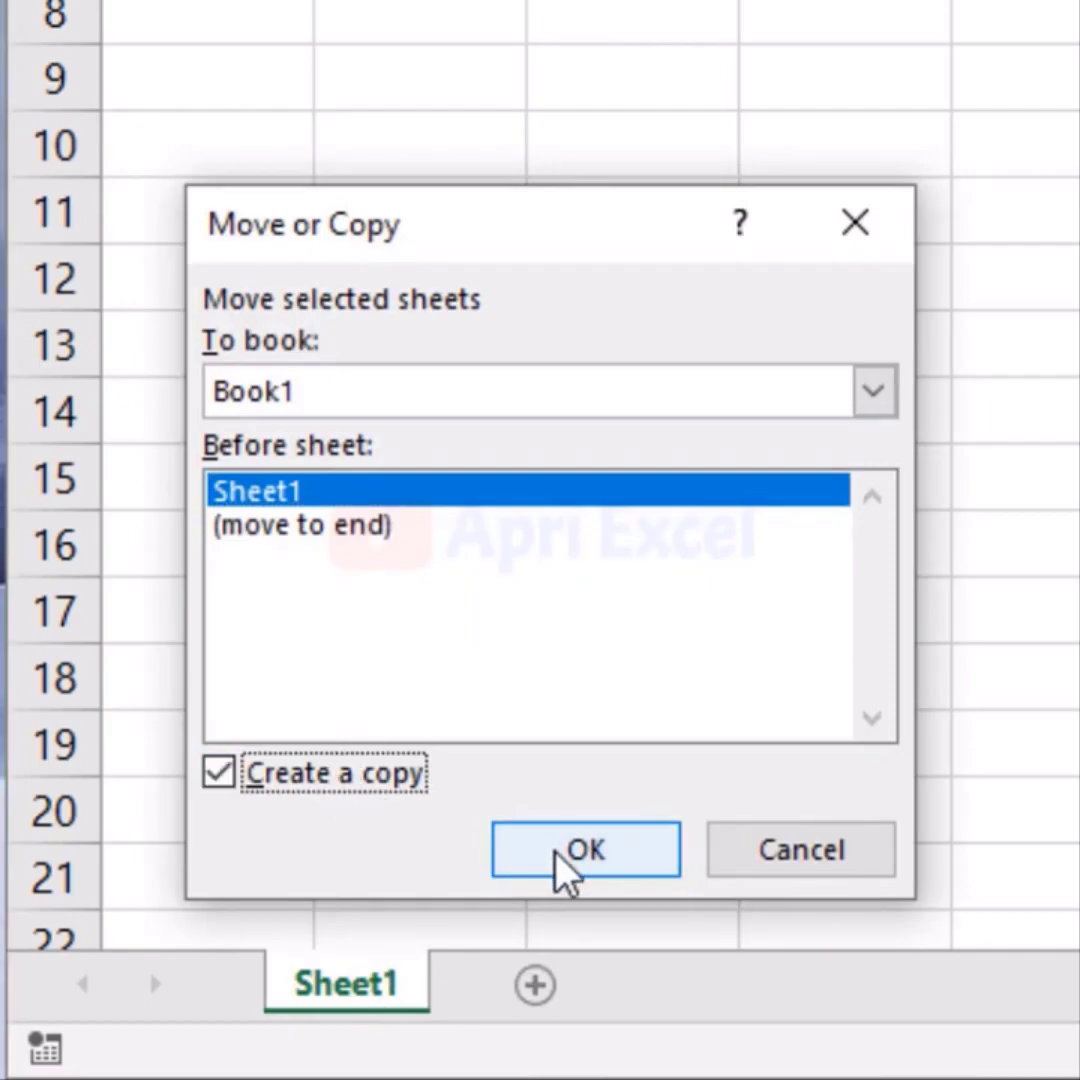
left_click(586, 850)
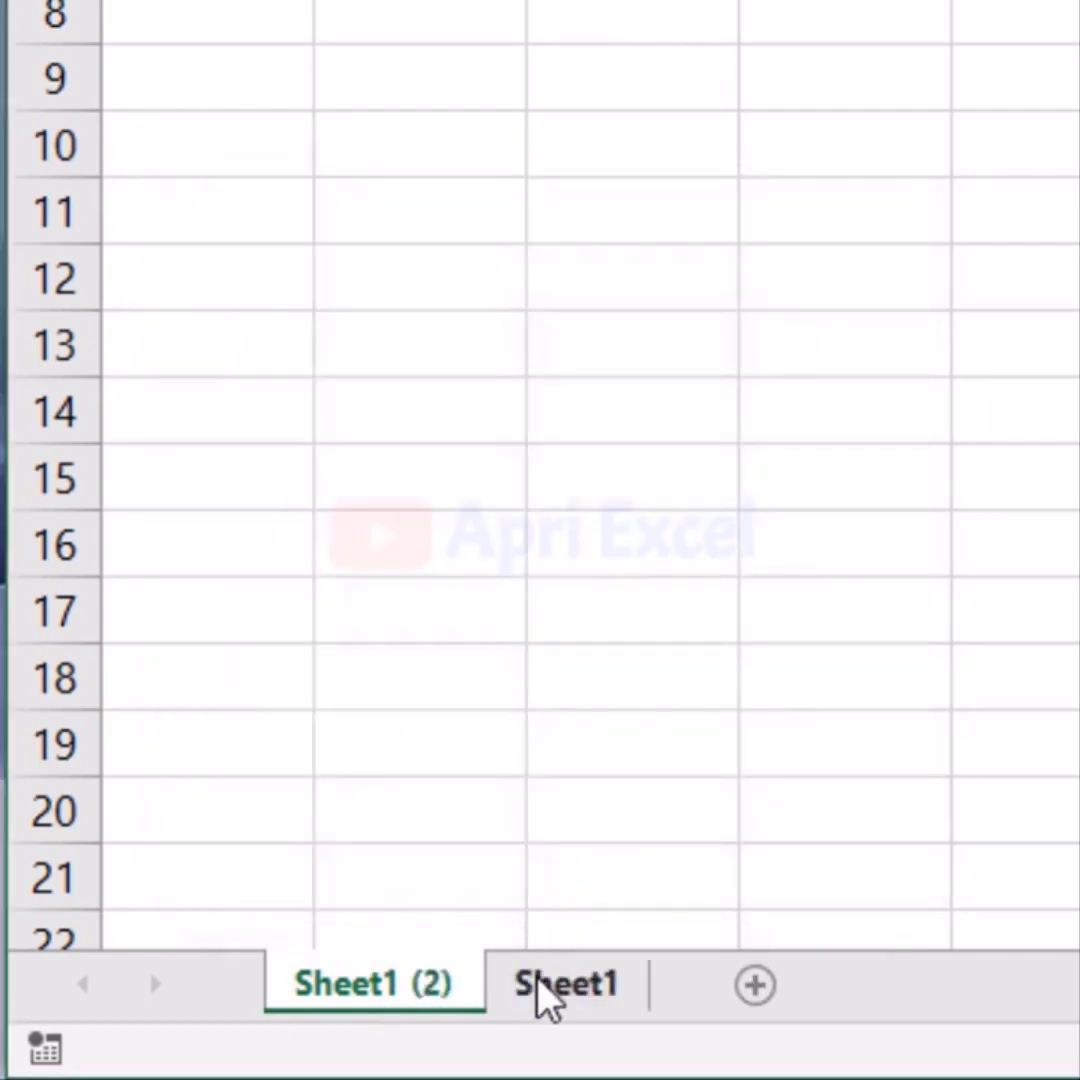
Ctrl-drag the Sheet1 tab three times to create Sheet1 (3), (4) and (5).
left_click(543, 988)
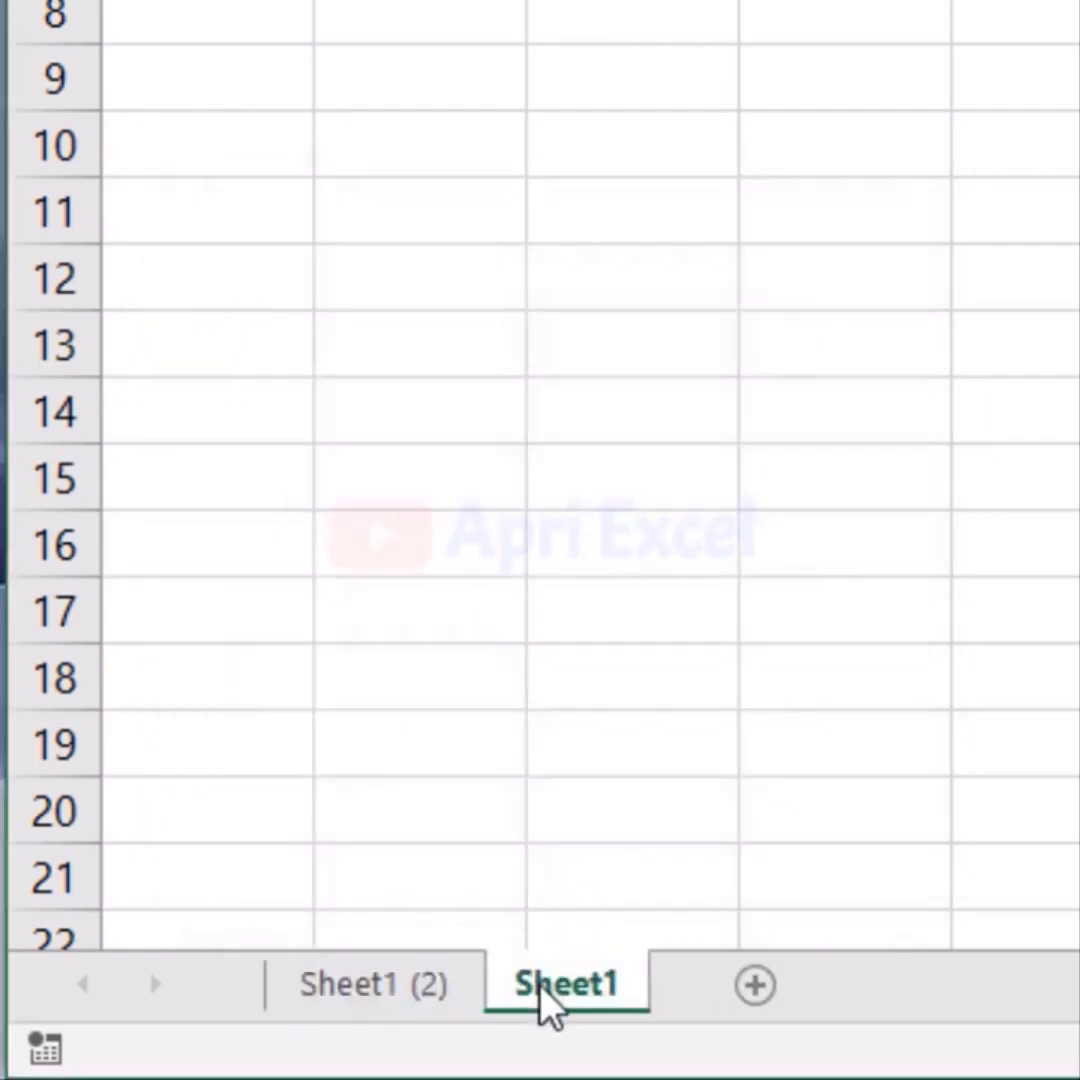
key("ctrl")
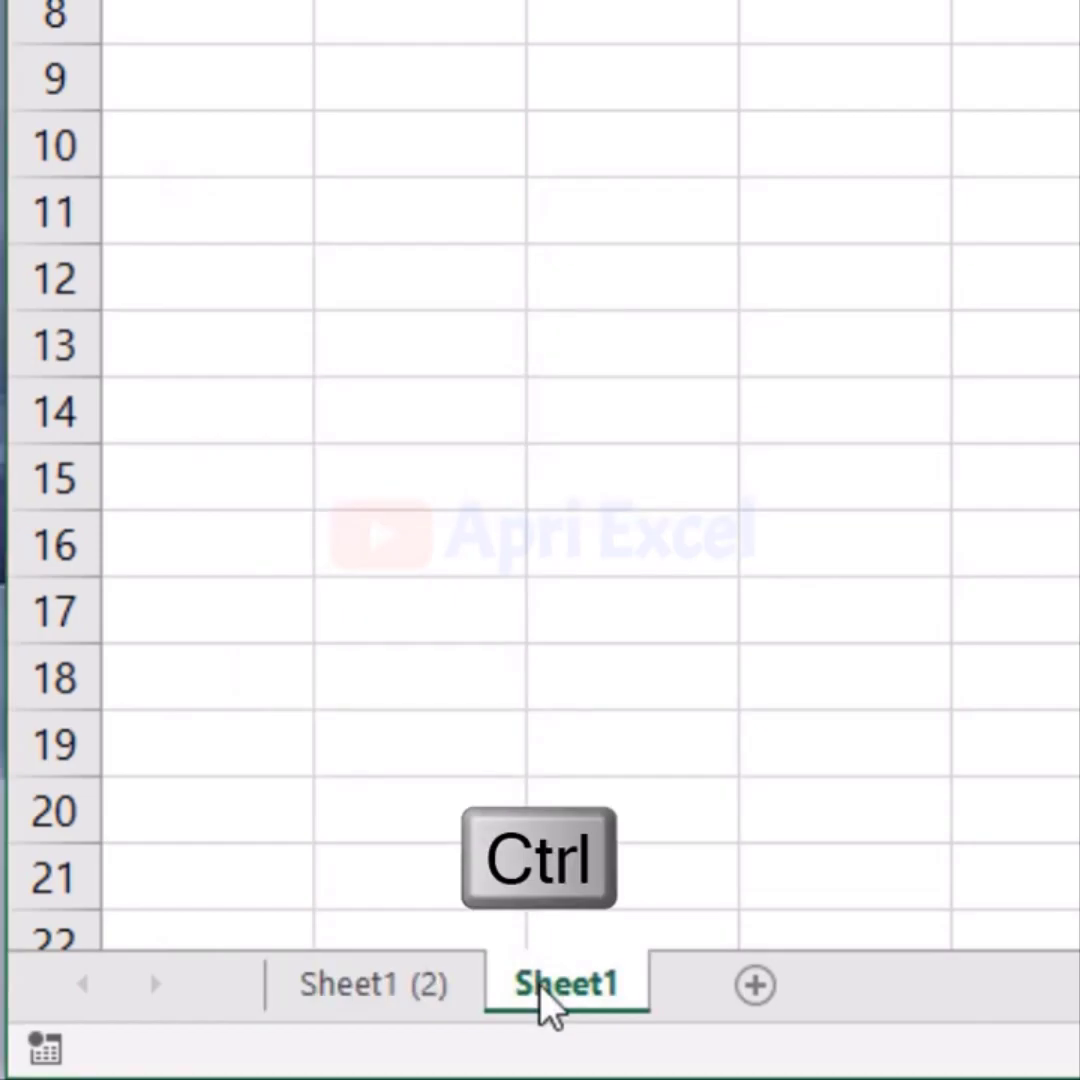
left_click_drag(543, 1005, 786, 908)
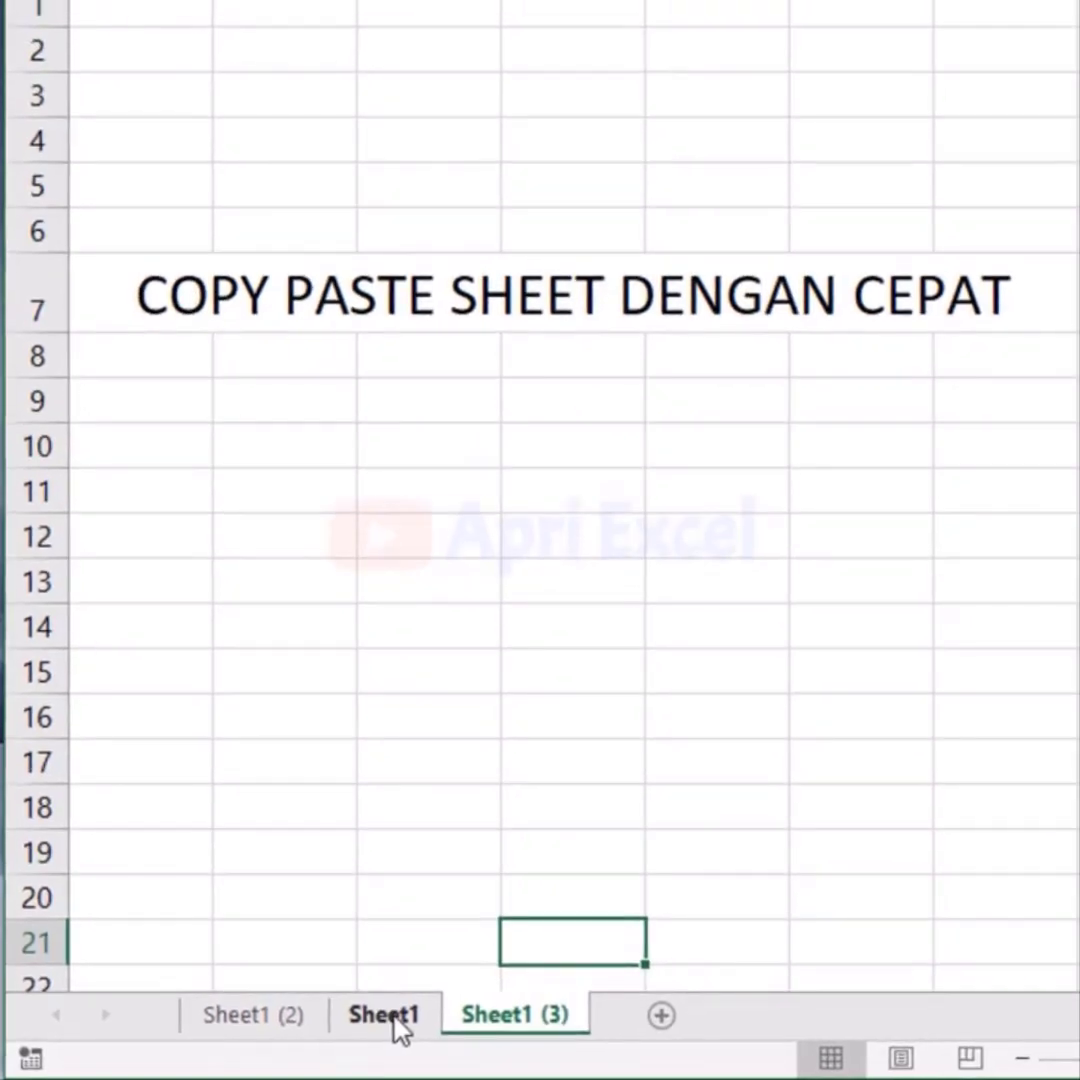
left_click(400, 1022)
key("ctrl")
left_click_drag(400, 1022, 627, 990)
left_click(390, 1025)
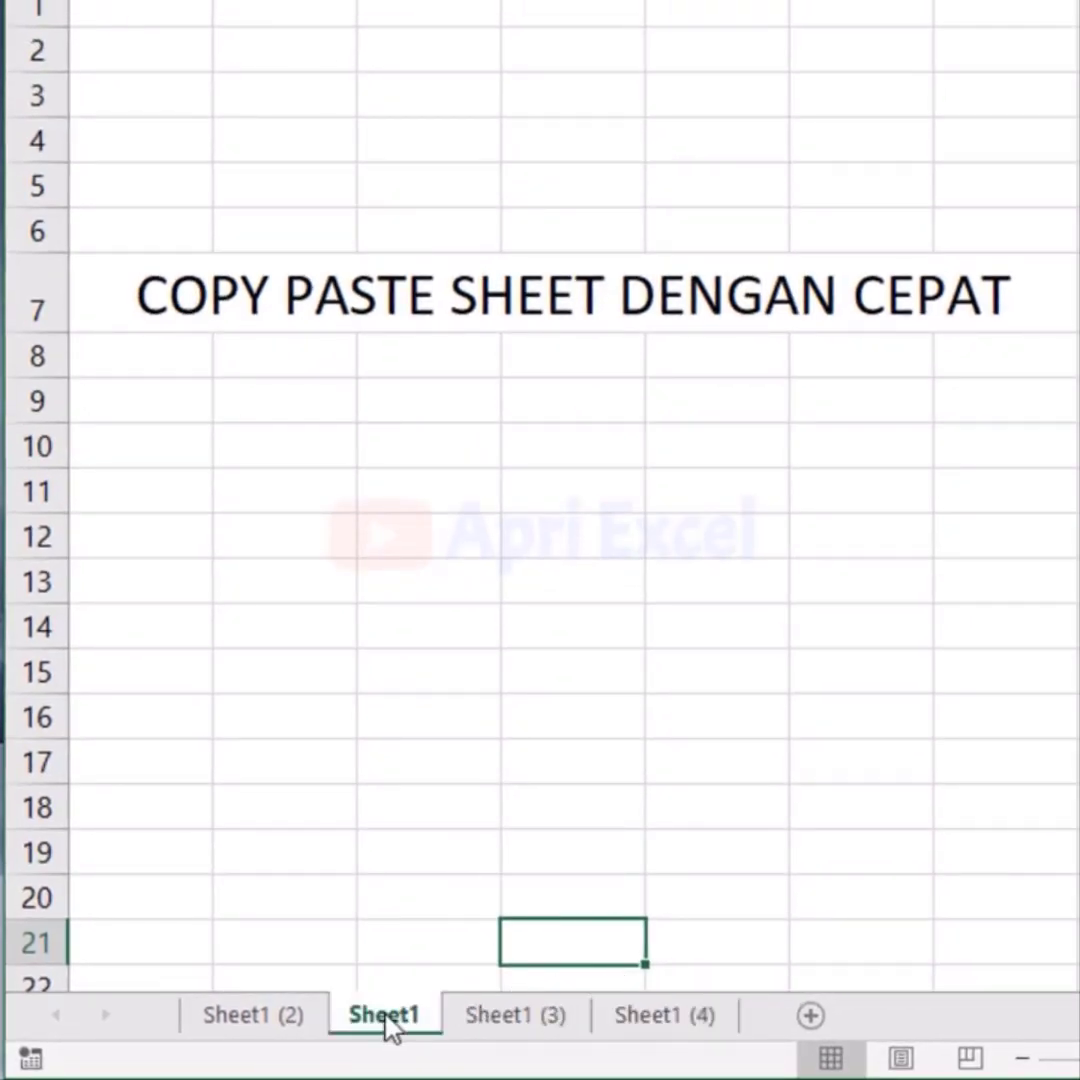
key("ctrl")
left_click_drag(390, 1025, 790, 957)
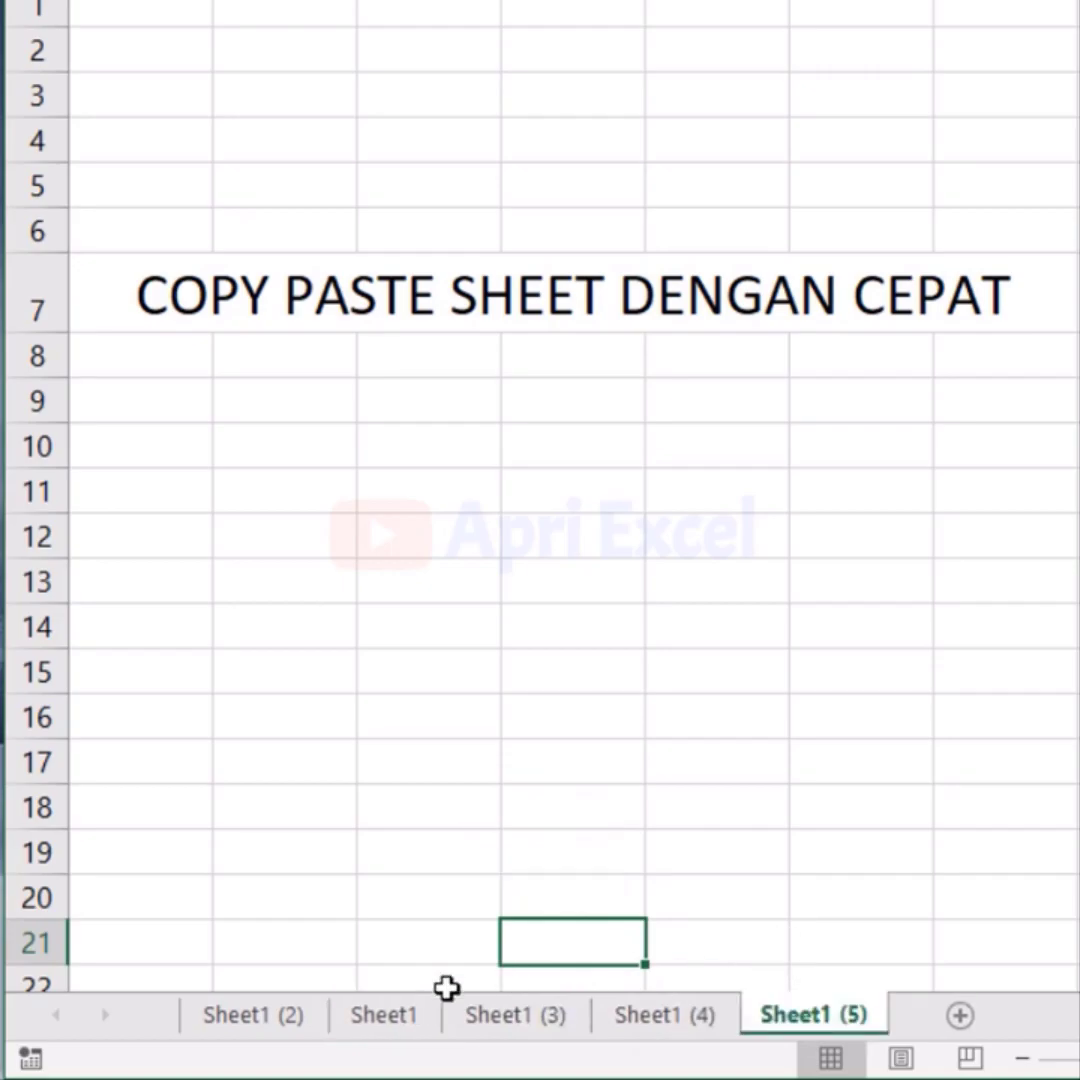
Step through the copied sheets up to Sheet1 (5).
left_click(385, 1015)
left_click(515, 1015)
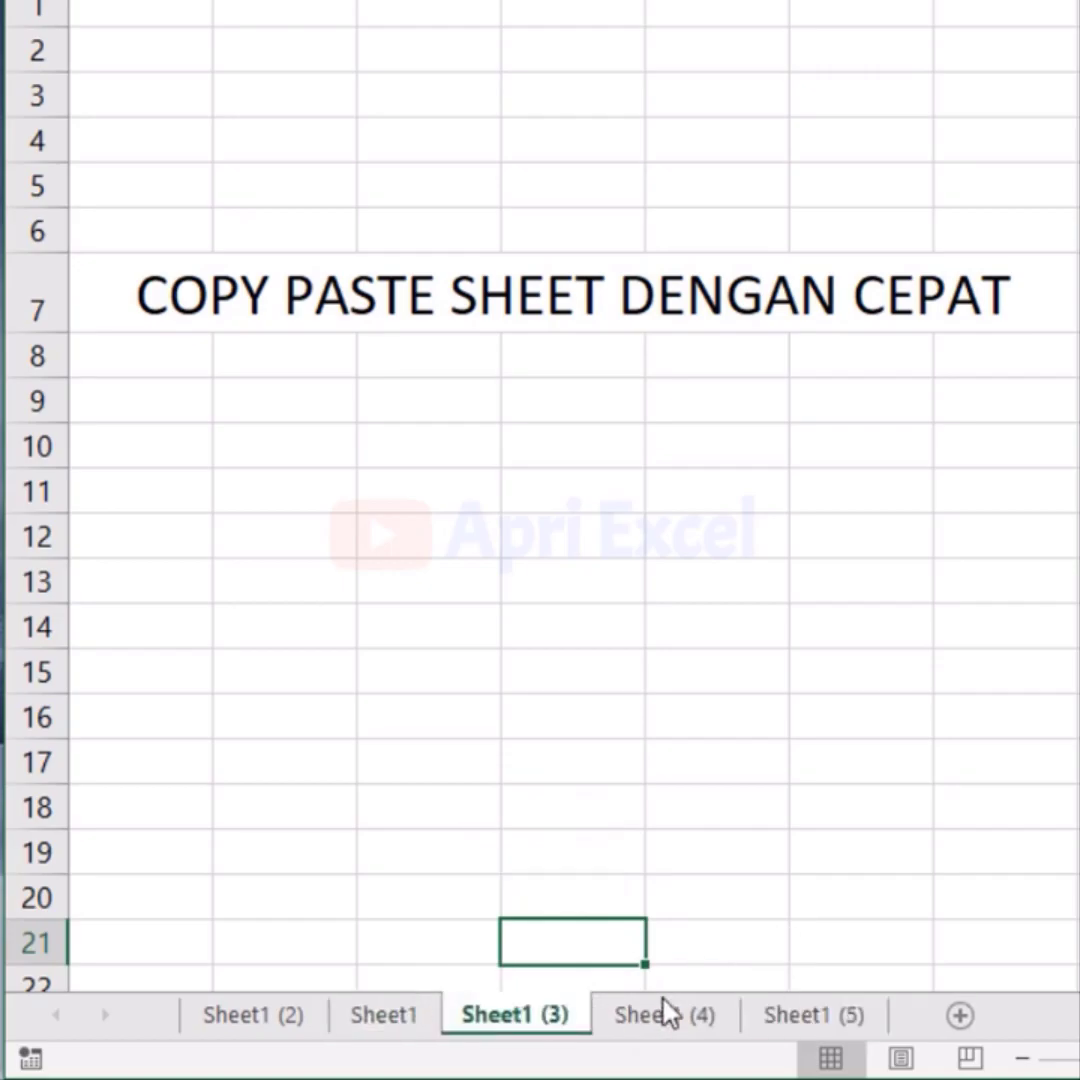
left_click(665, 1015)
key("ctrl+Page_Down")
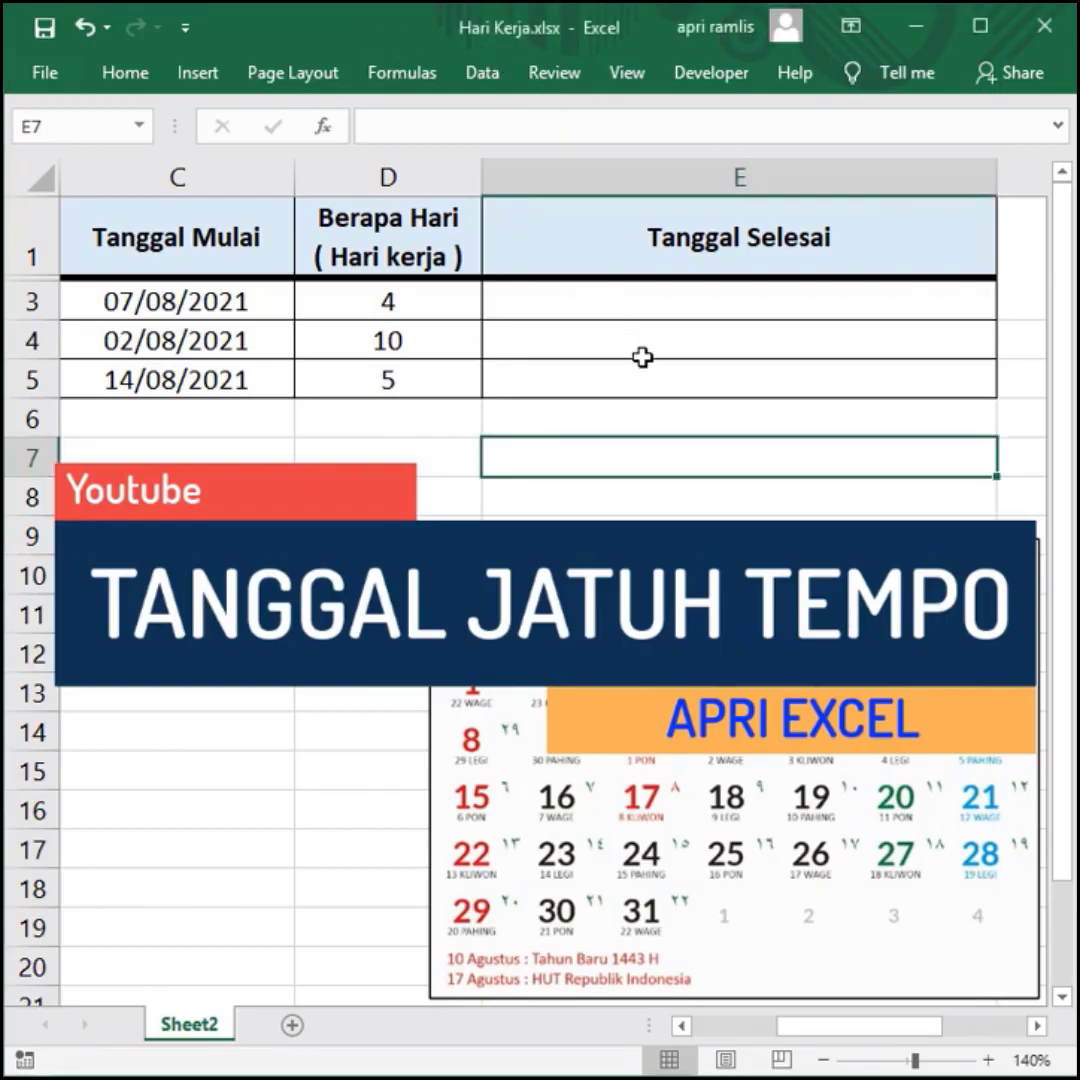
Note start date 07/08/2021 and 4 workdays, then enter the manually counted end date in E3.
left_click(175, 303)
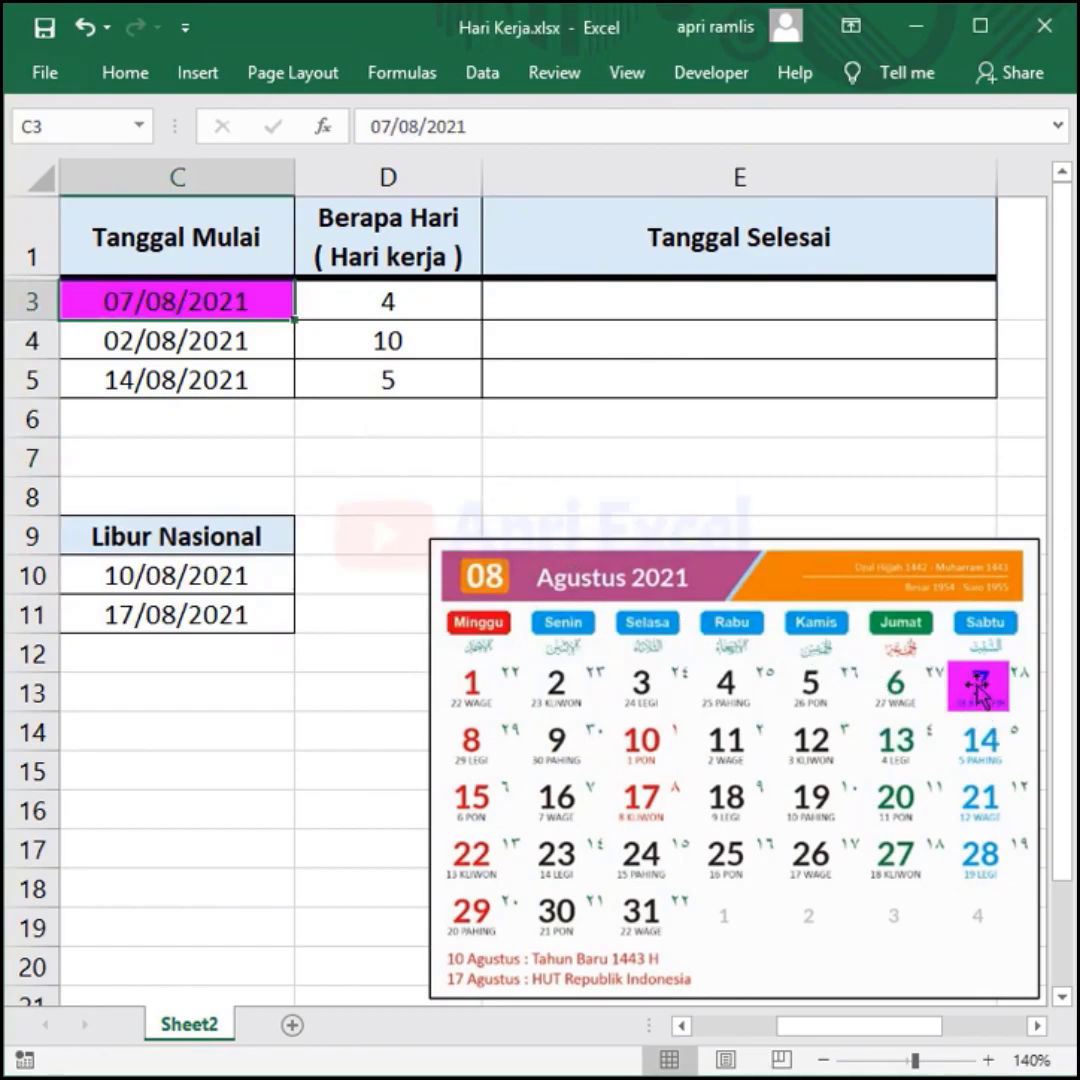
left_click(399, 305)
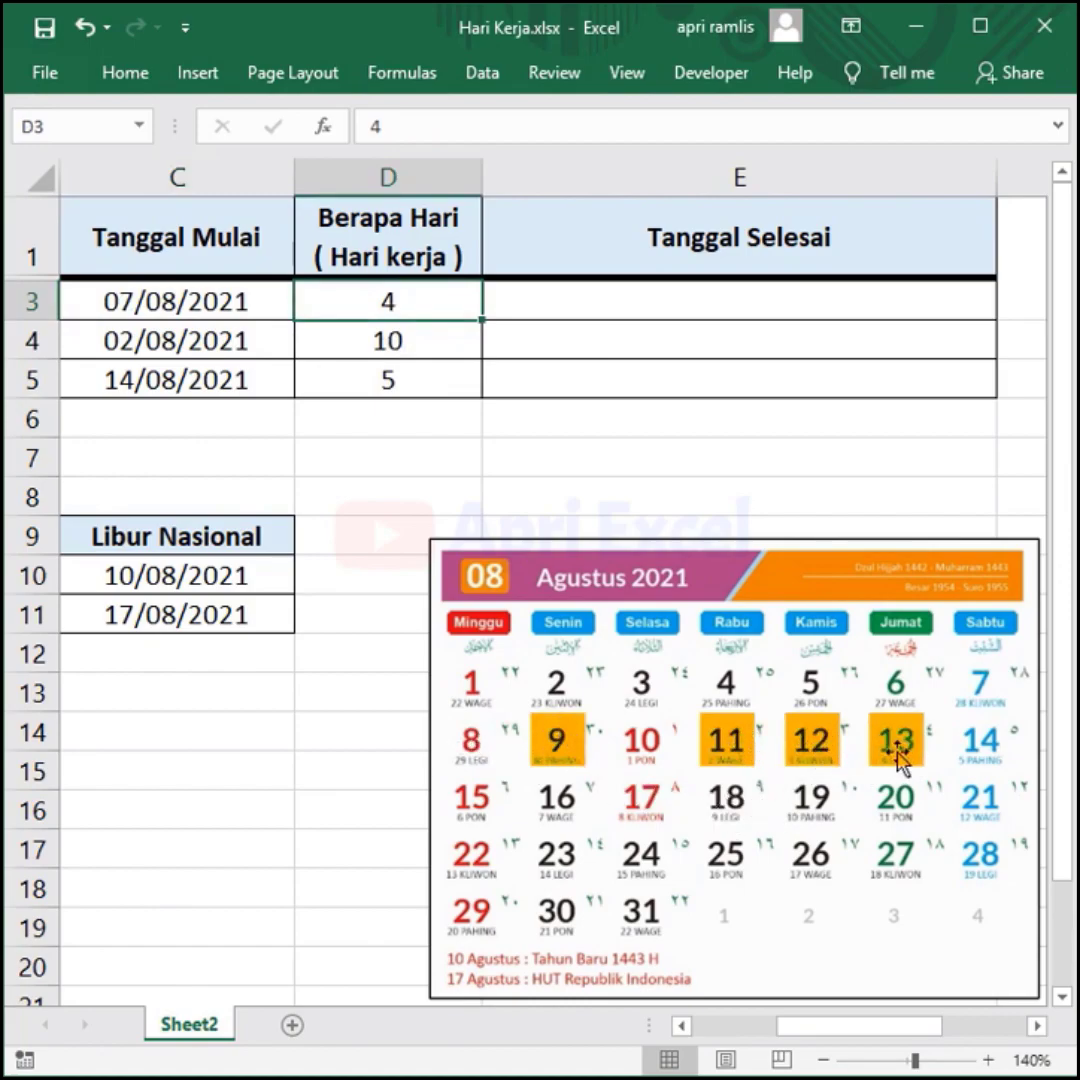
left_click(617, 296)
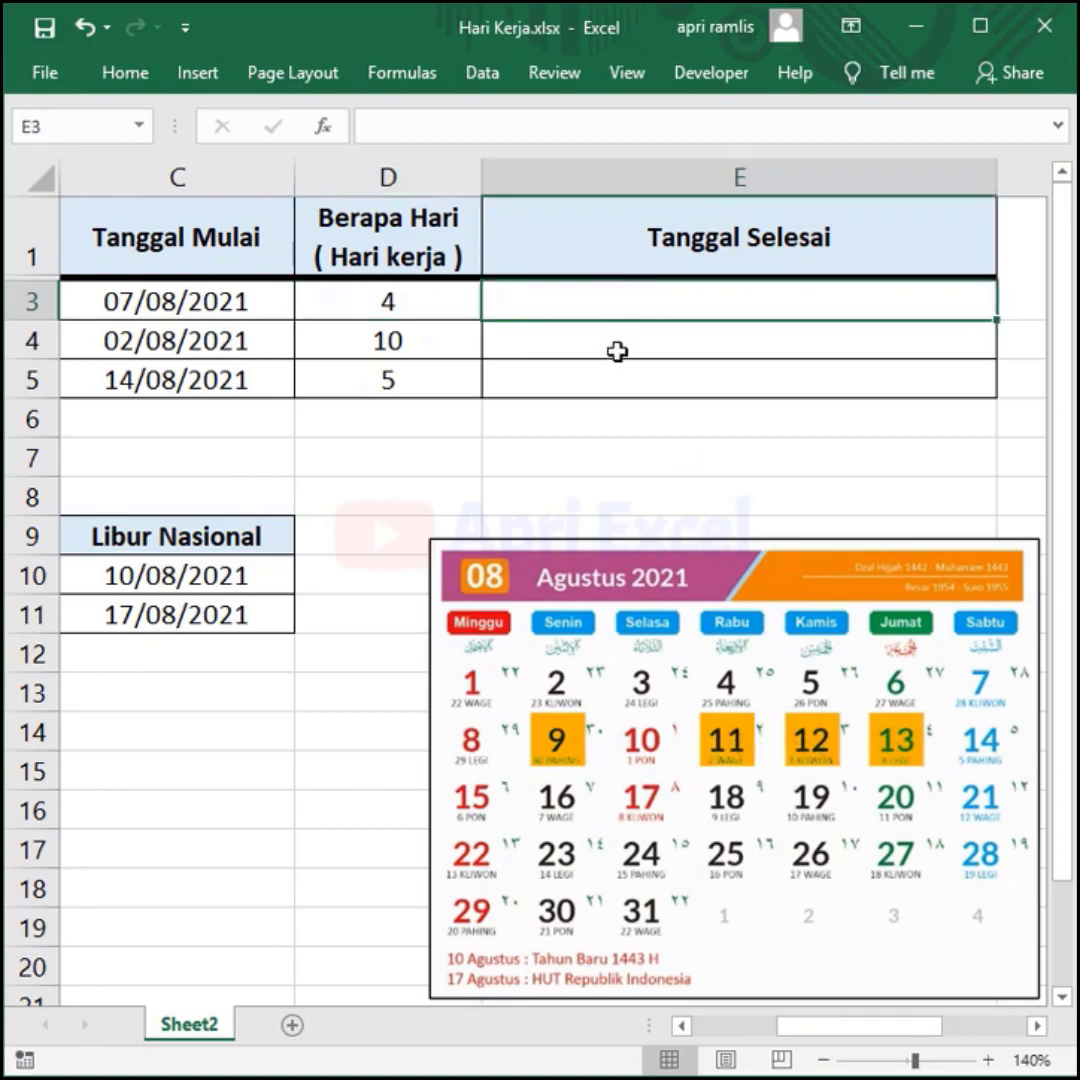
type("13/")
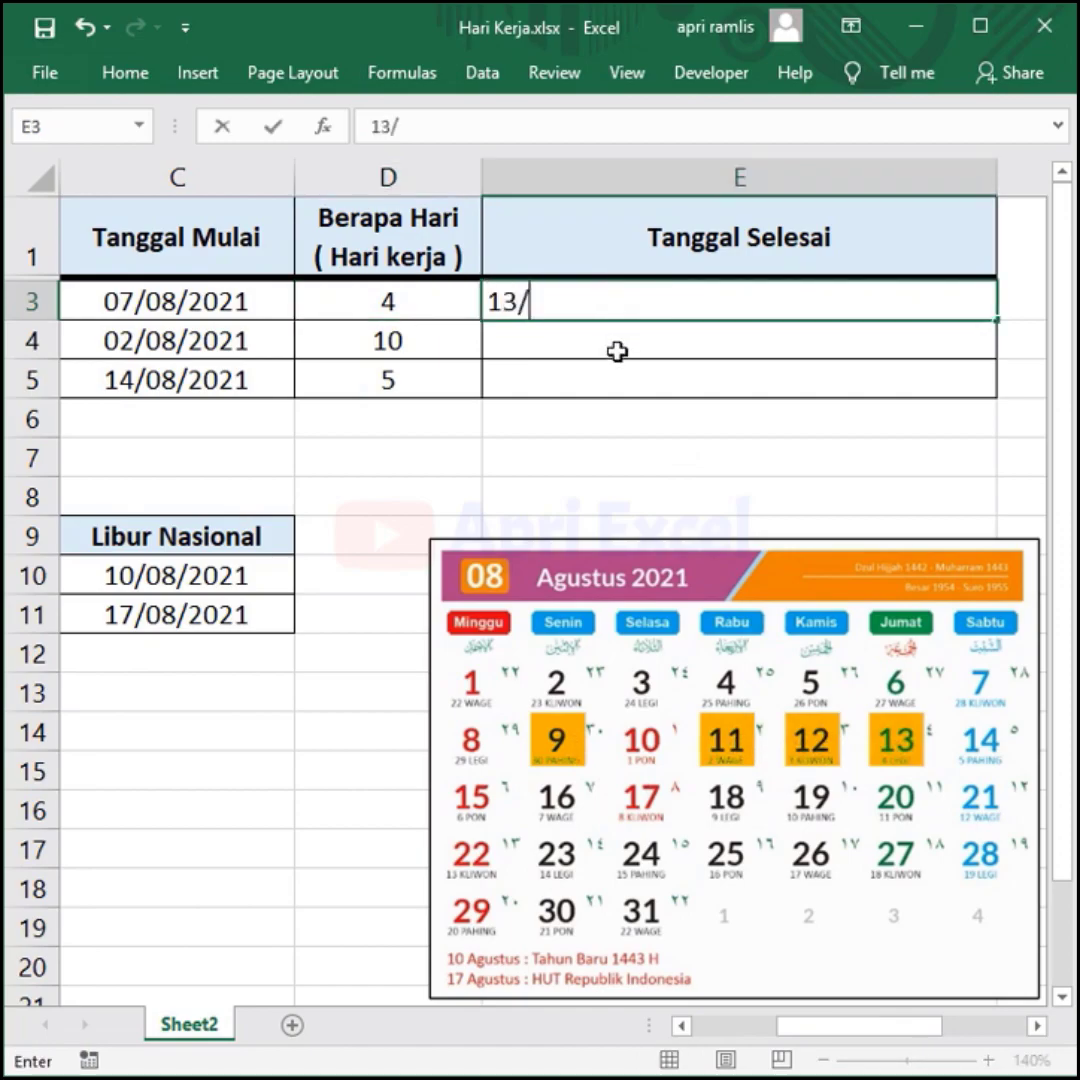
type("1")
key("Return")
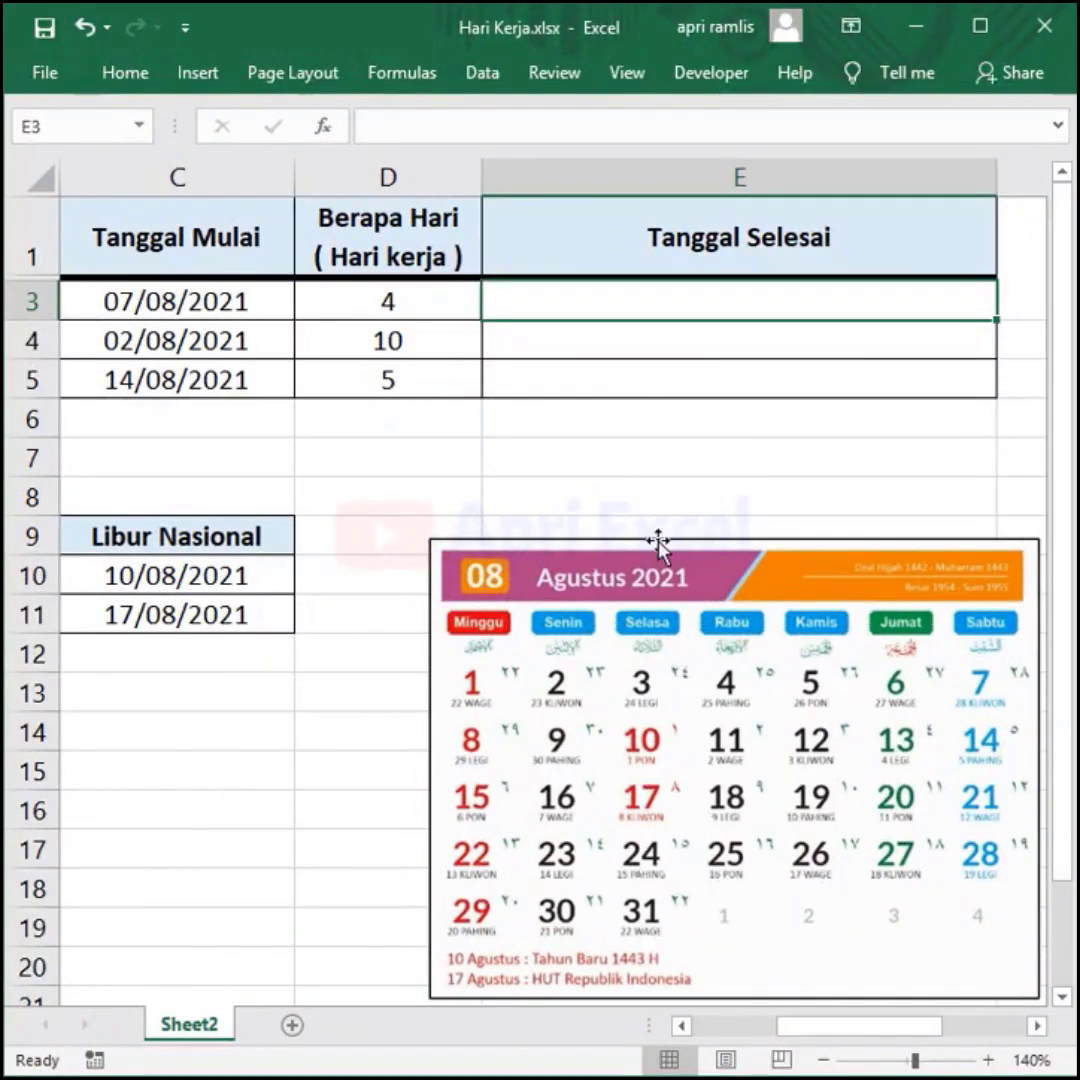
Enter =WORKDAY.INTL(C3;D3;11;$C$10:$C$11) in E3 for a Sunday-only weekend with holidays.
type("=workda")
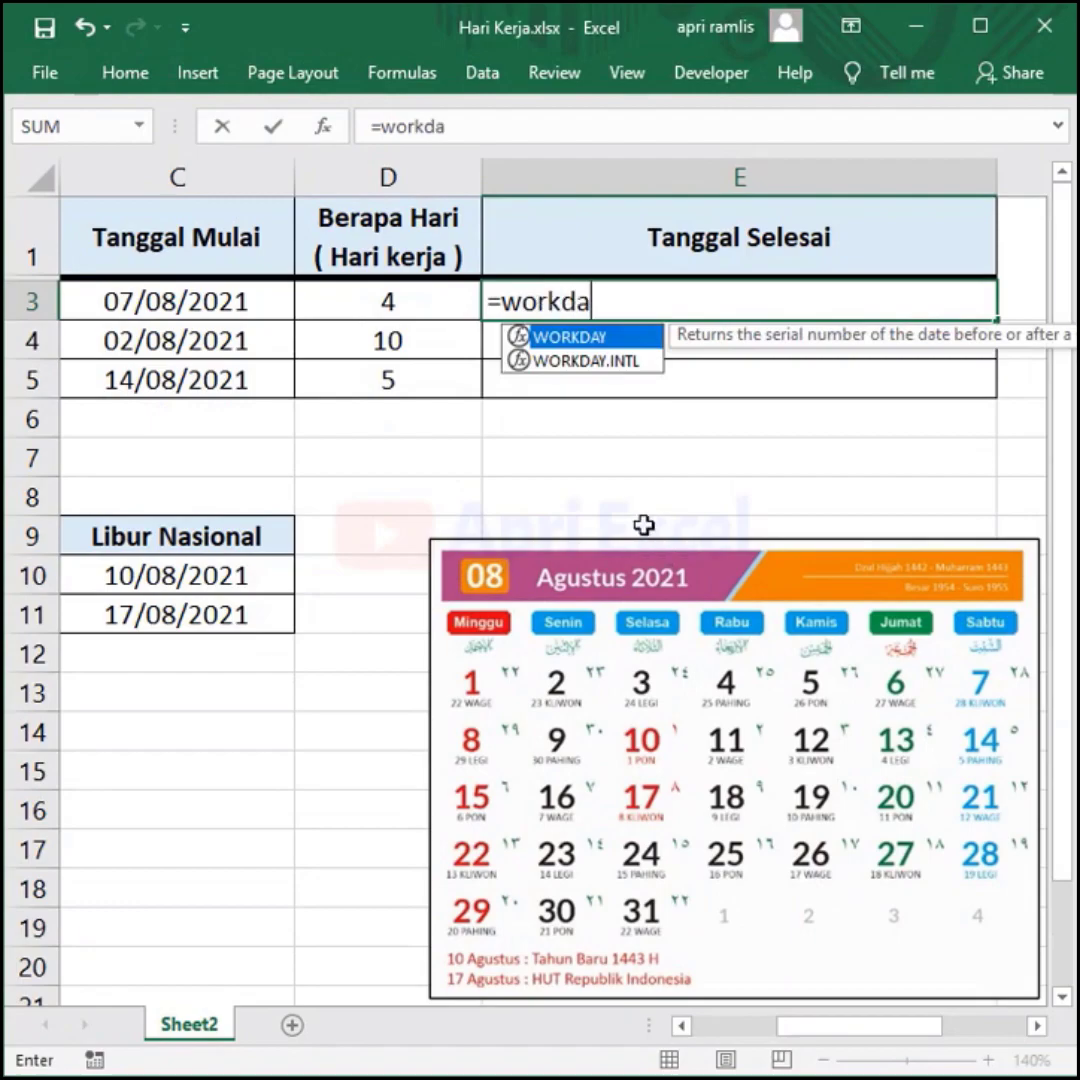
double_click(633, 362)
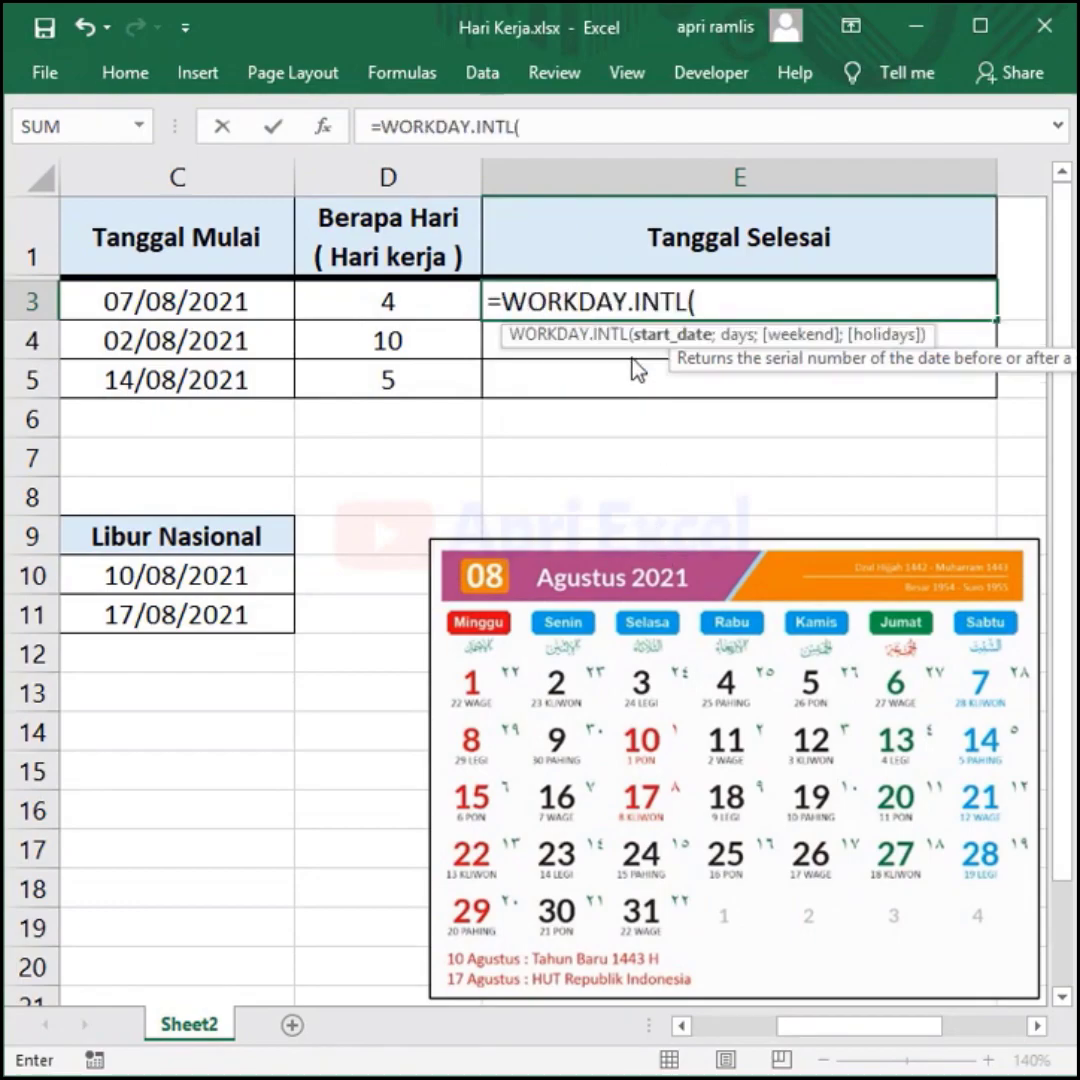
left_click(252, 302)
type(";")
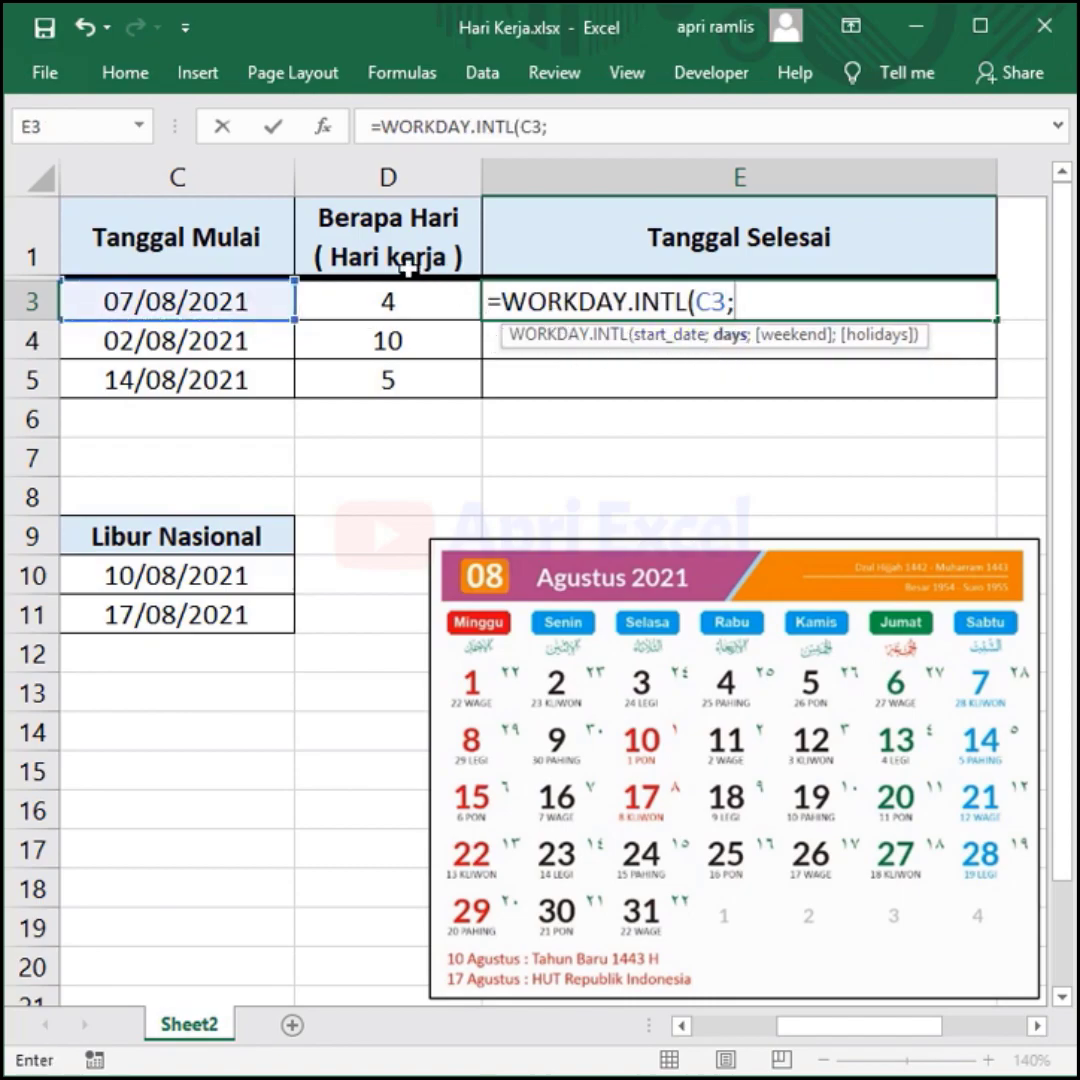
left_click(407, 300)
type(";")
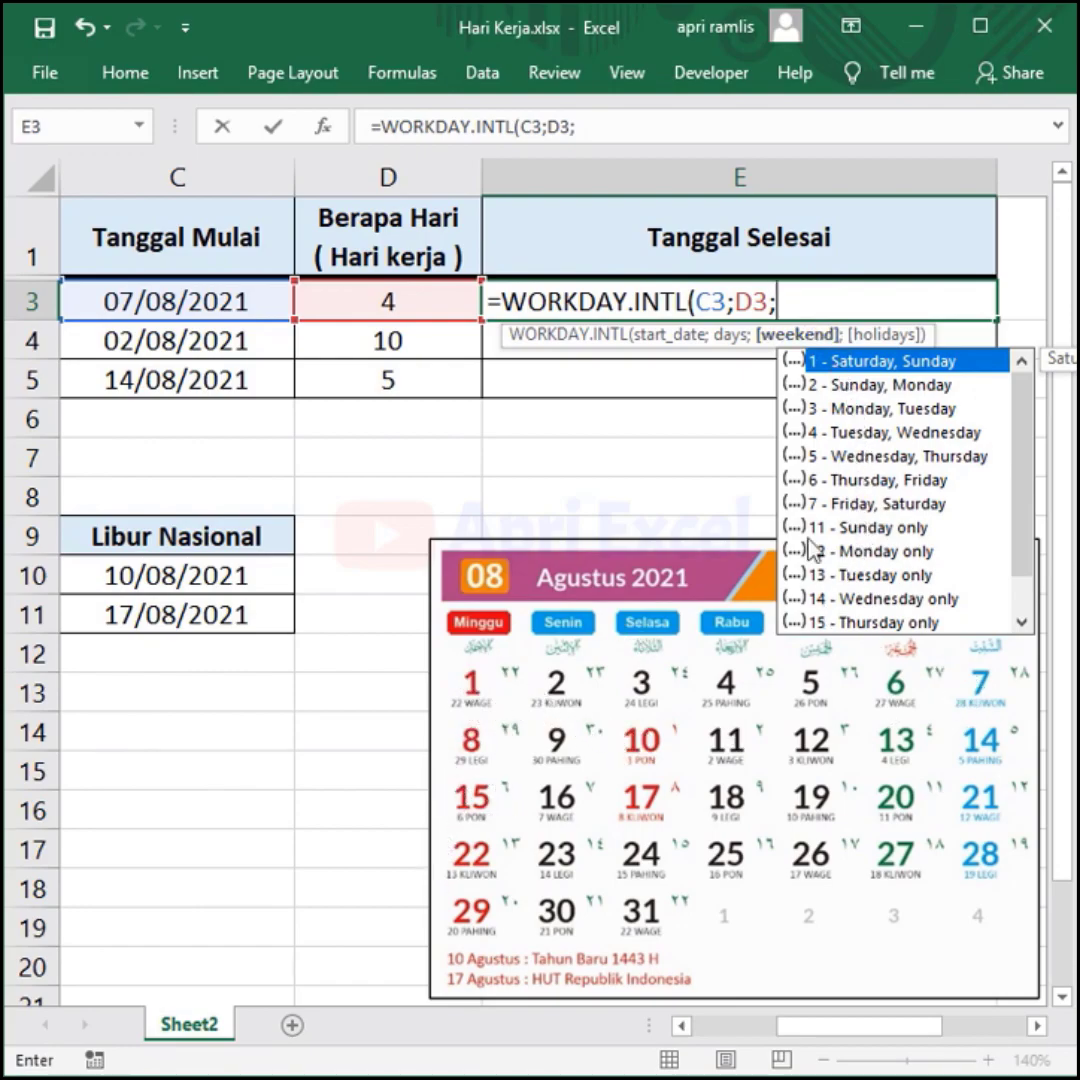
left_click(870, 528)
double_click(860, 530)
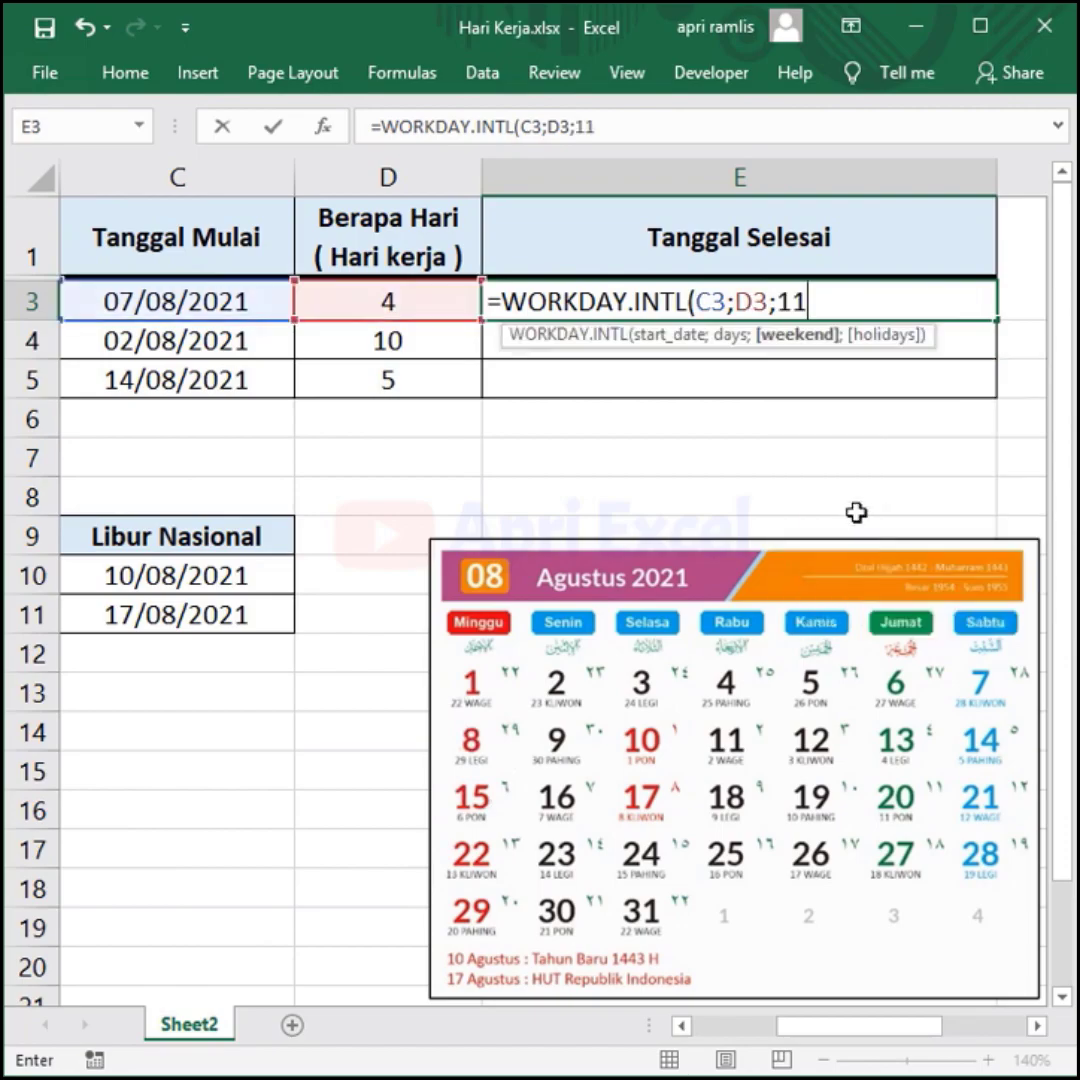
type(";")
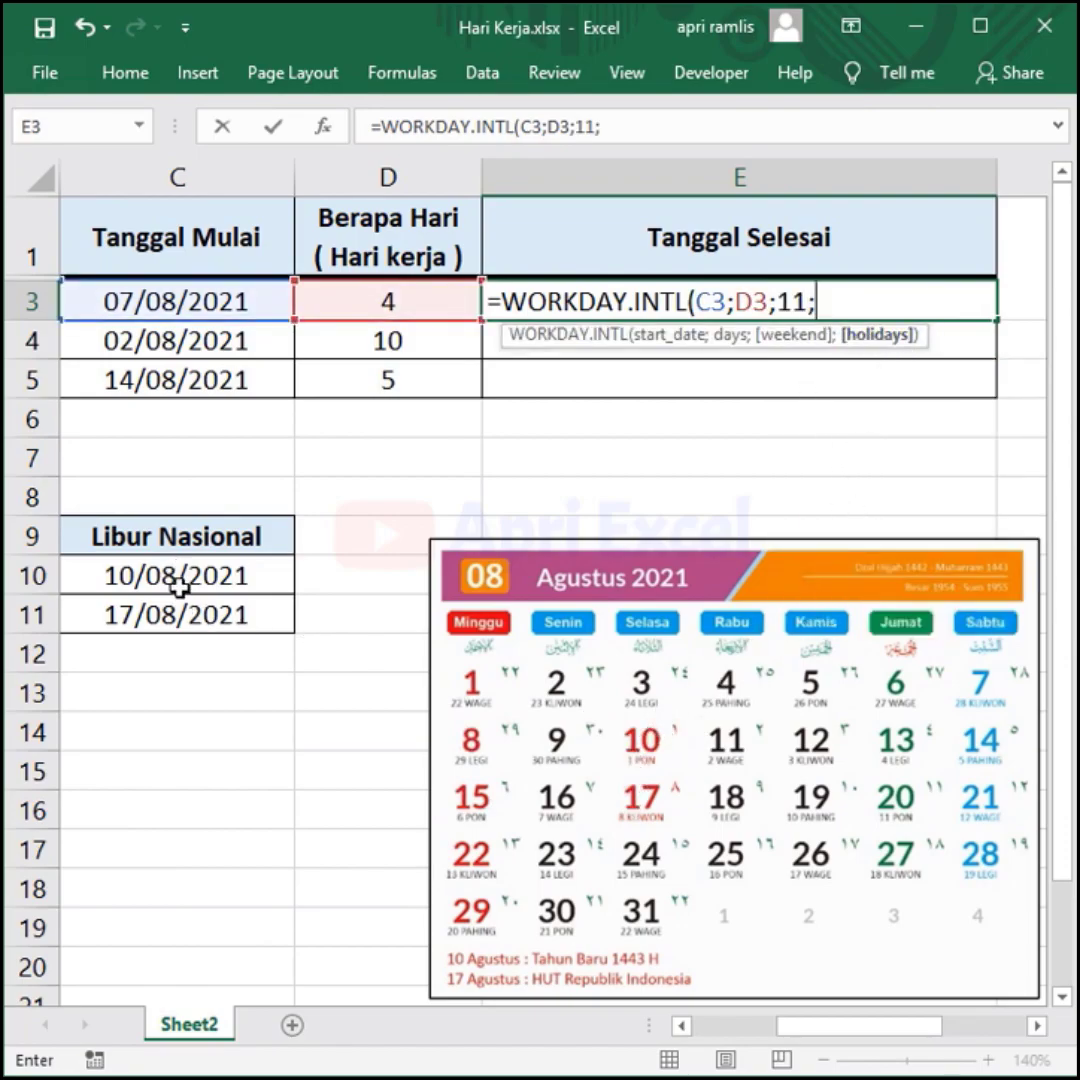
left_click_drag(182, 573, 183, 613)
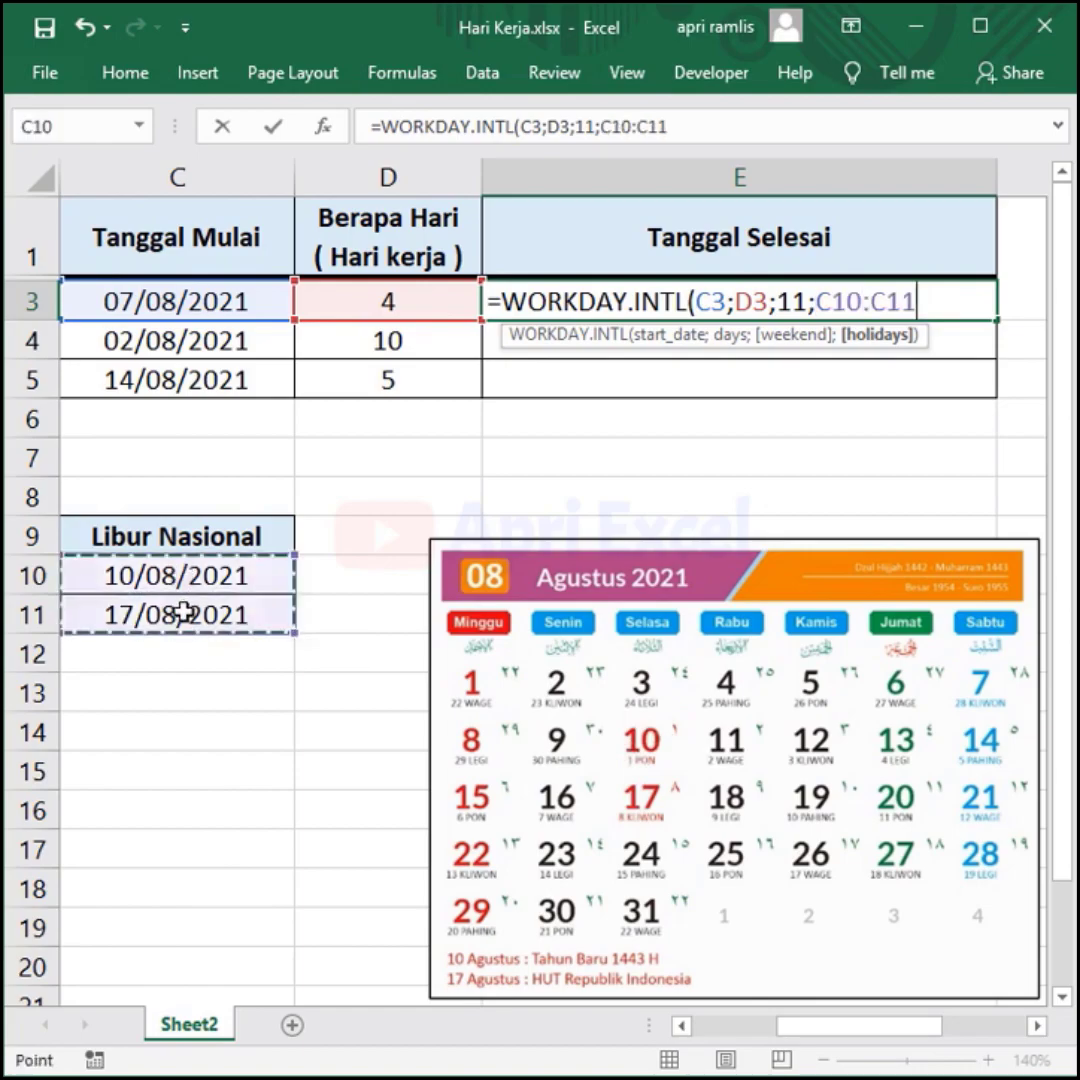
key("F4")
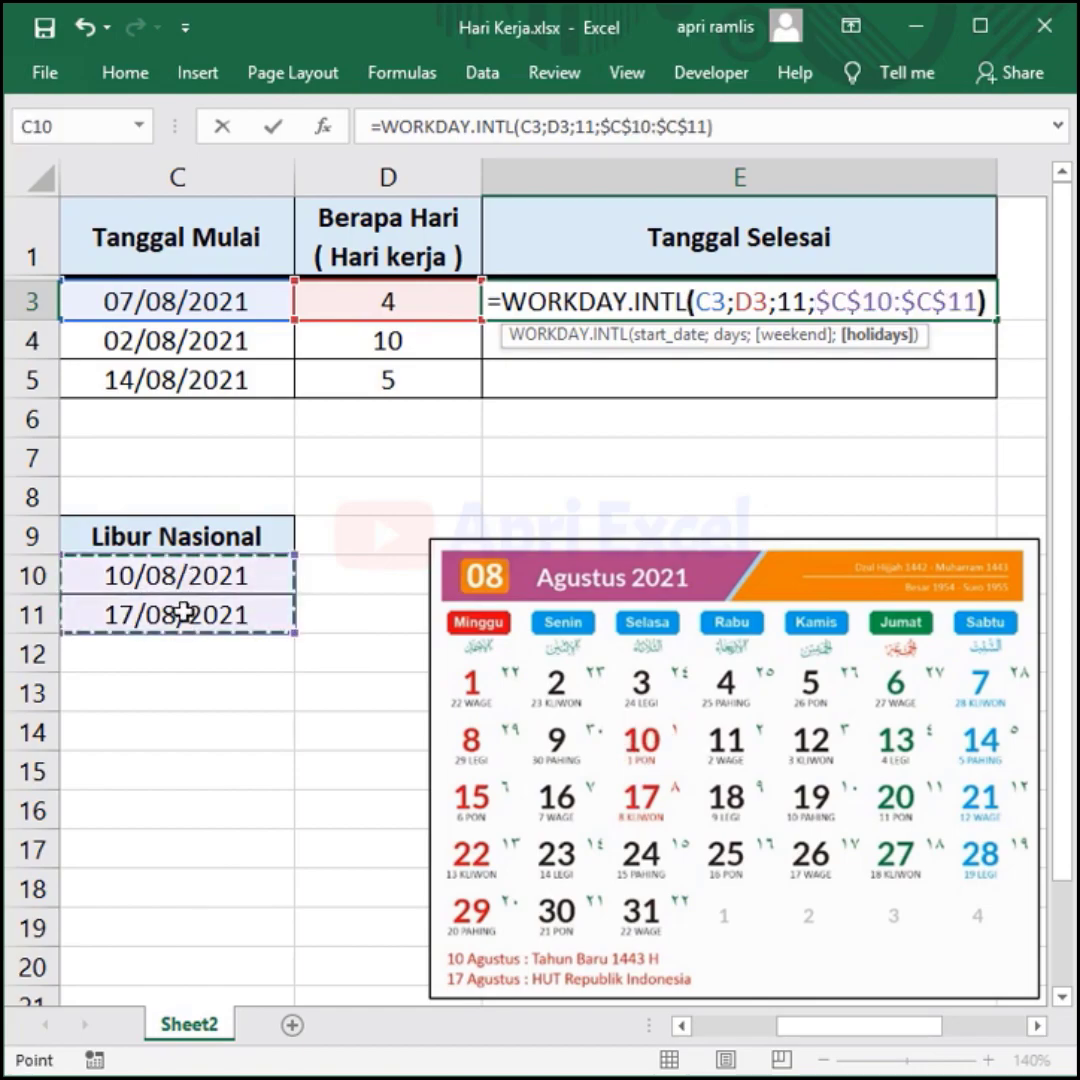
key("Return")
Fill the end-date formula down to E5 and check the copy.
key("Up")
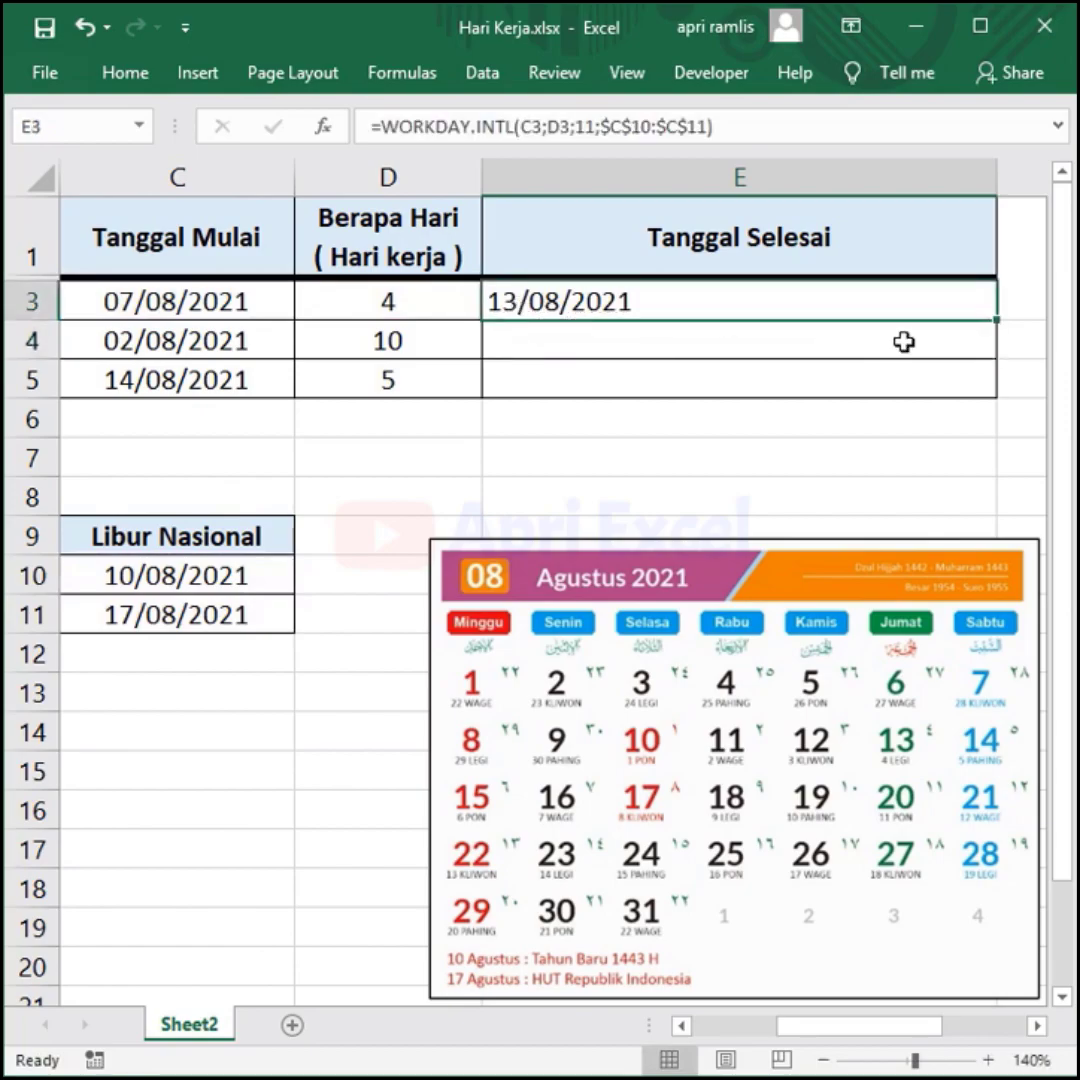
left_click_drag(997, 319, 983, 398)
left_click(603, 380)
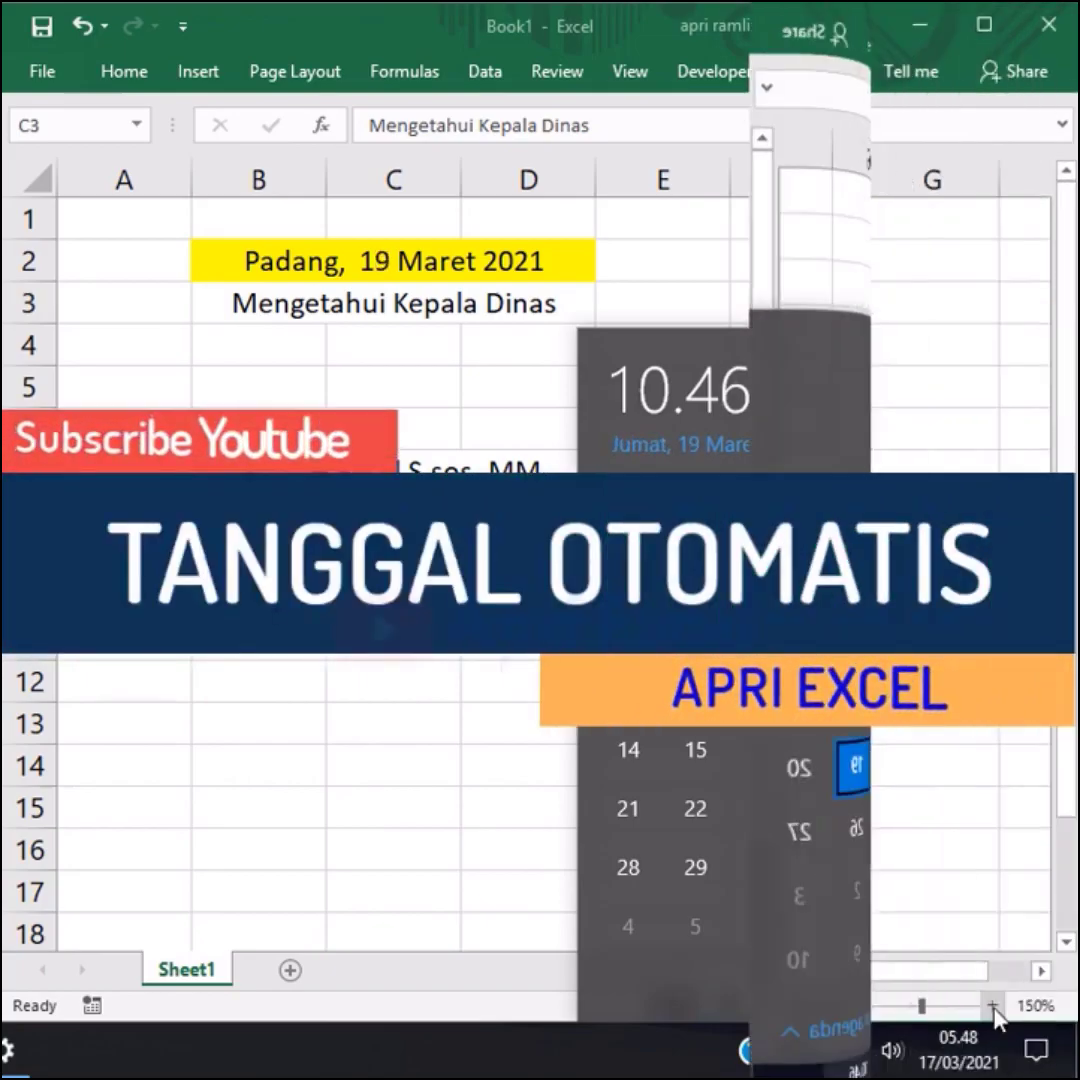
Enter ="Padang ,"&TEXT(TODAY();"[$-421] dd mmmm yyyy") in B2 and check the result.
left_click(258, 259)
type("=")
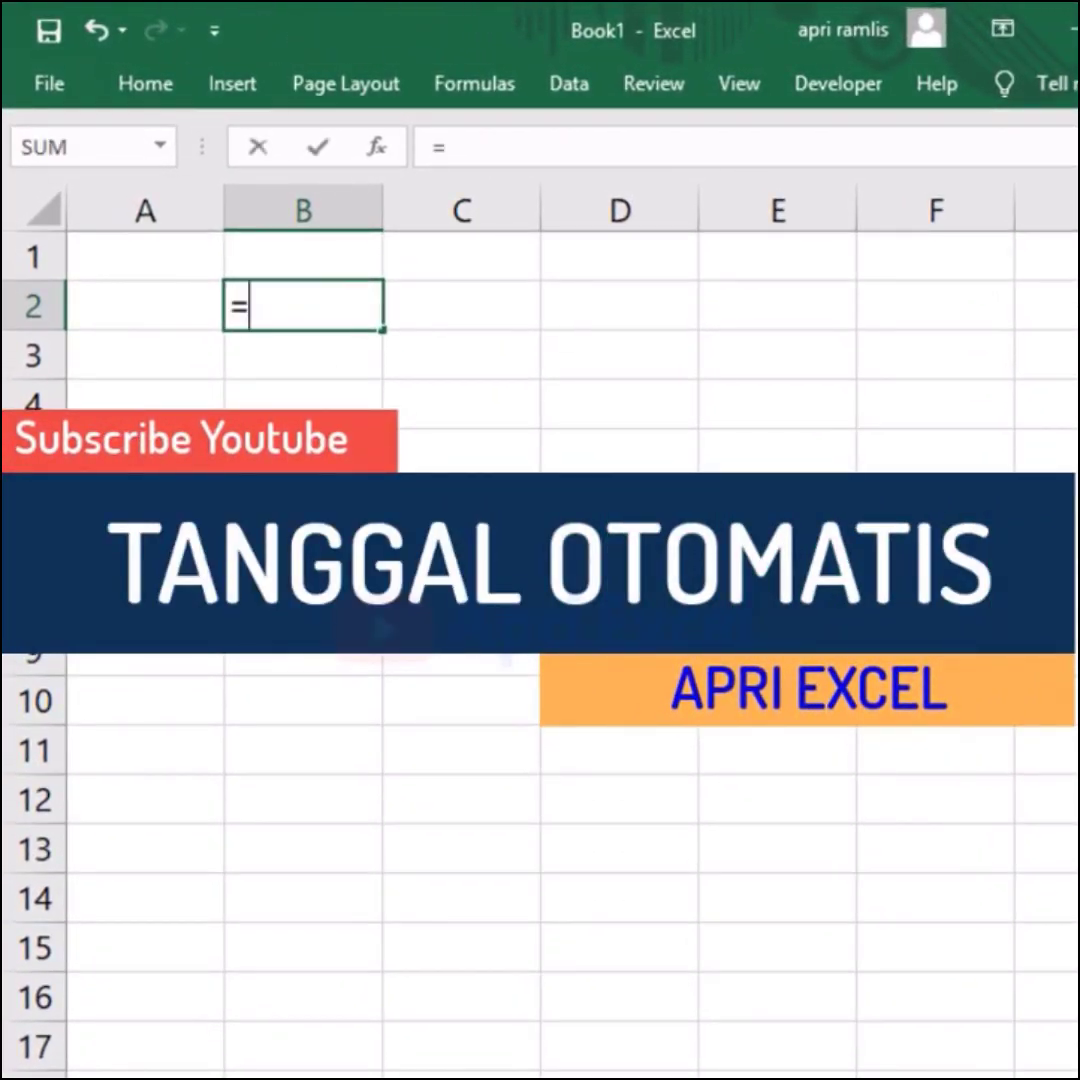
type("\"Padang ,\"")
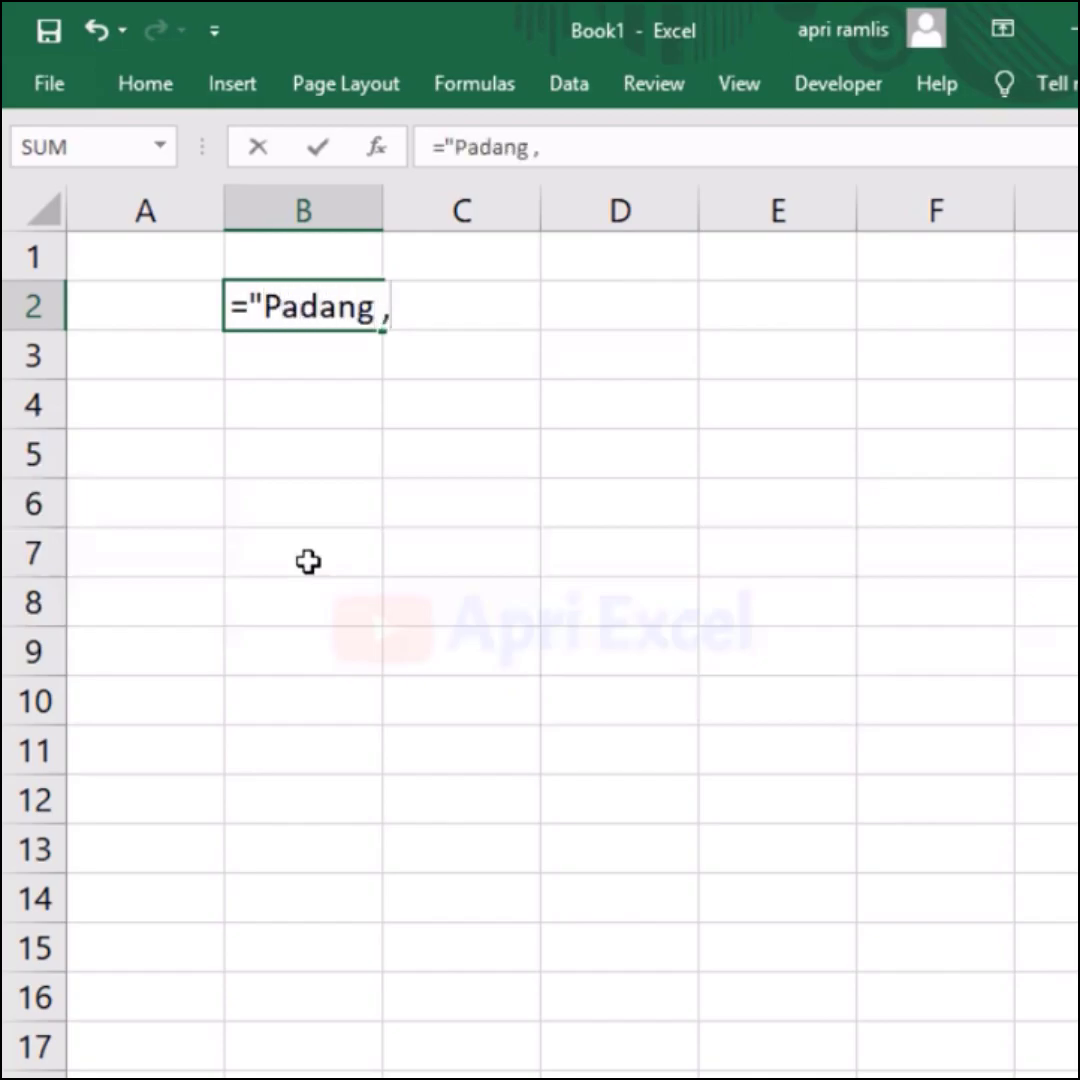
type("&te")
type("x")
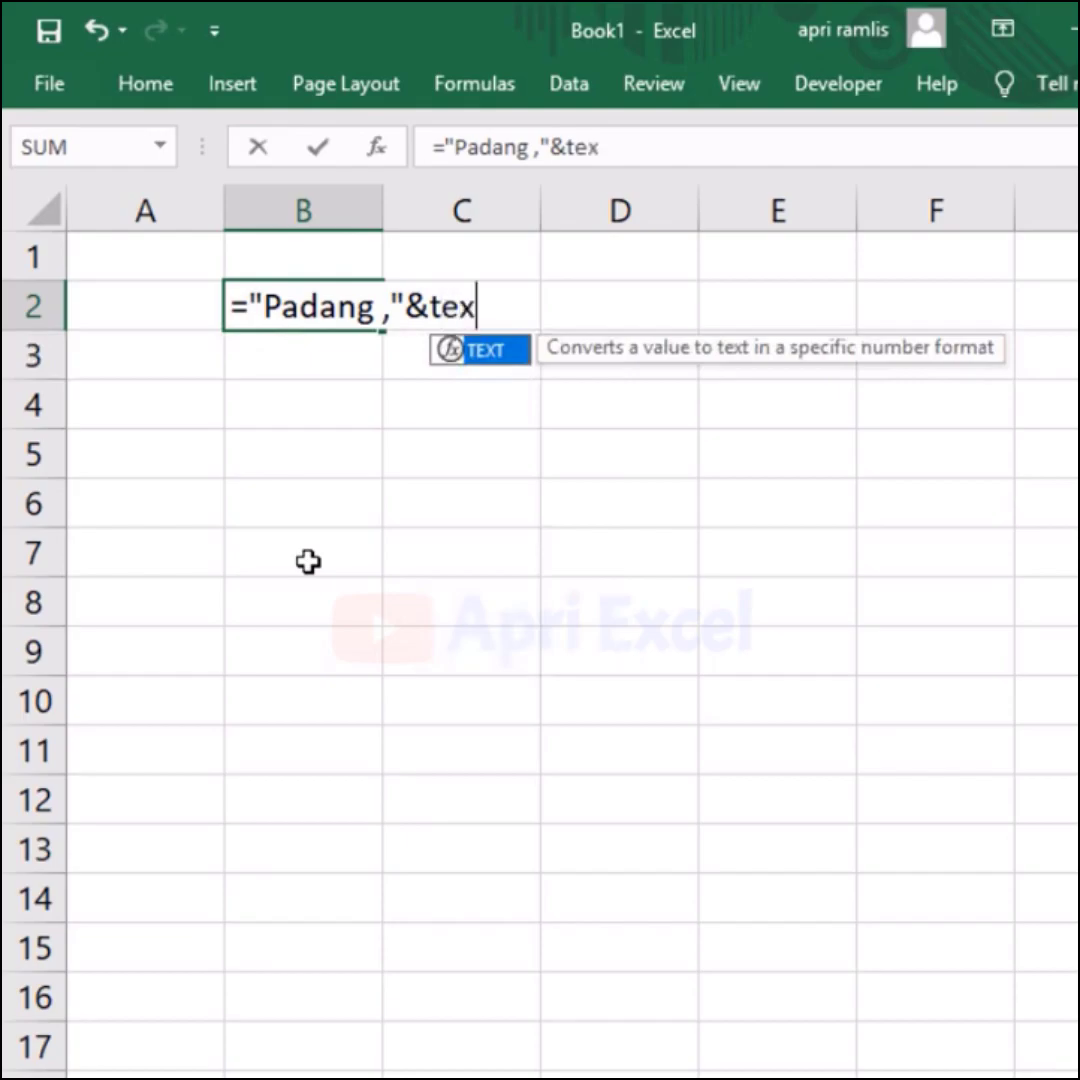
type("t(")
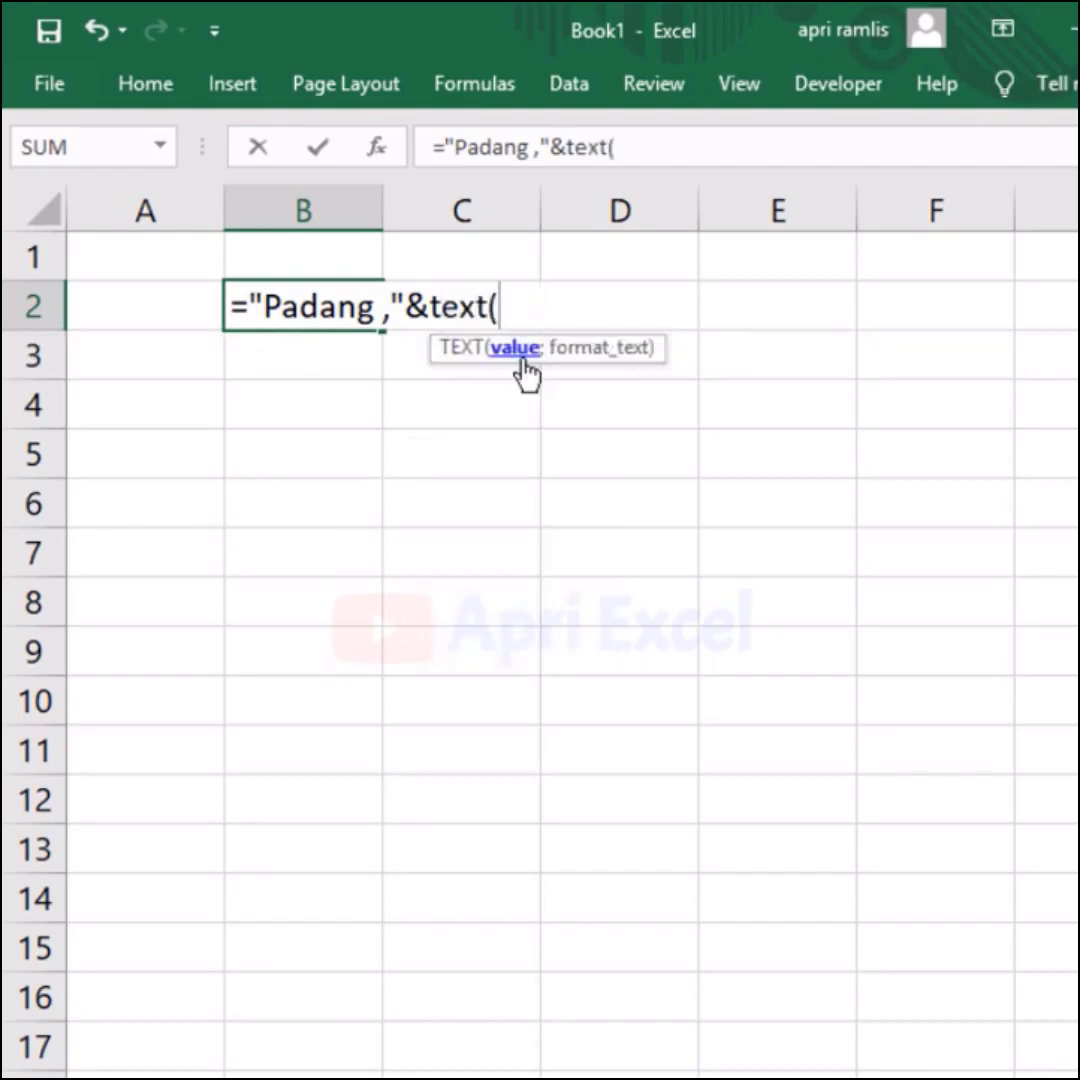
type("to")
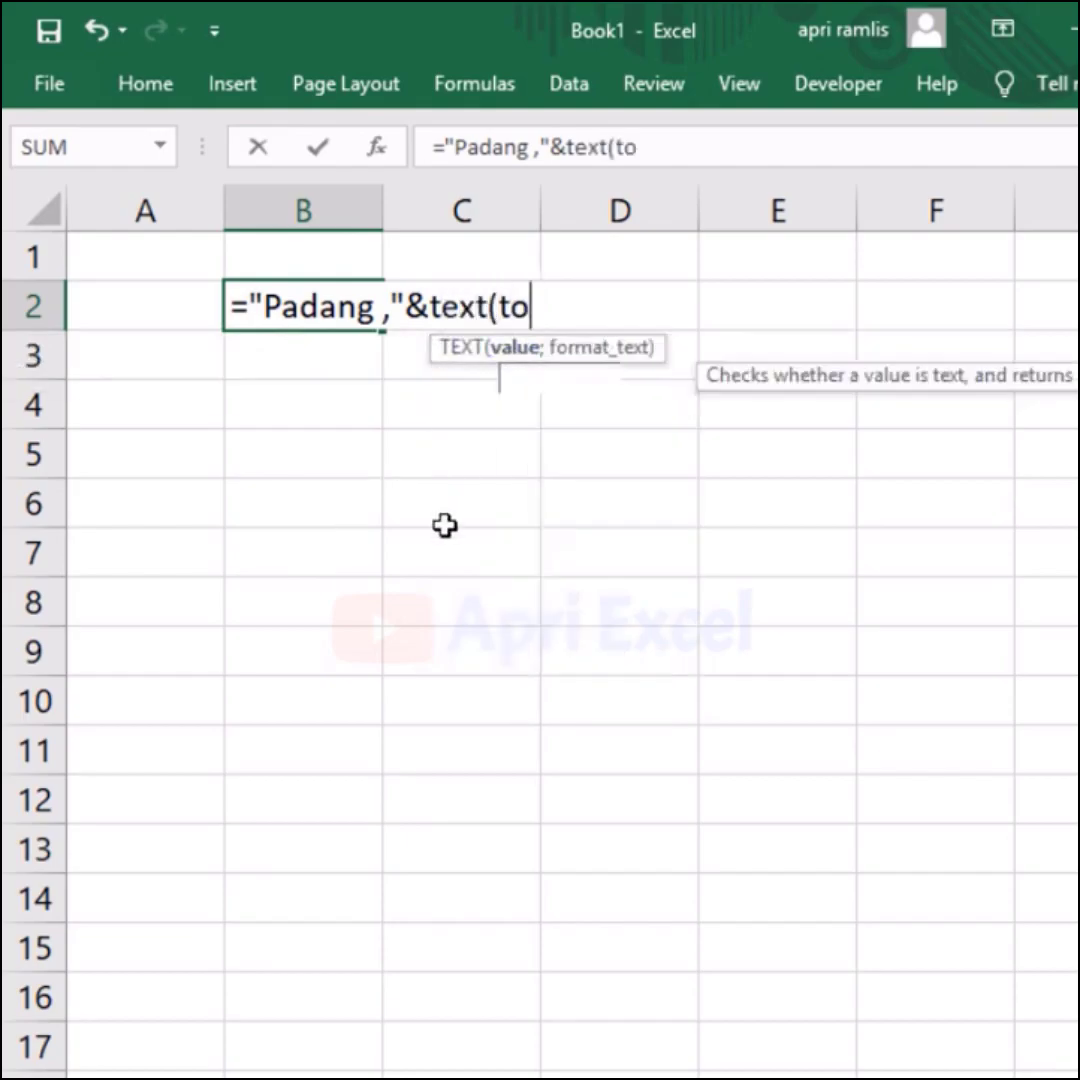
type("day()")
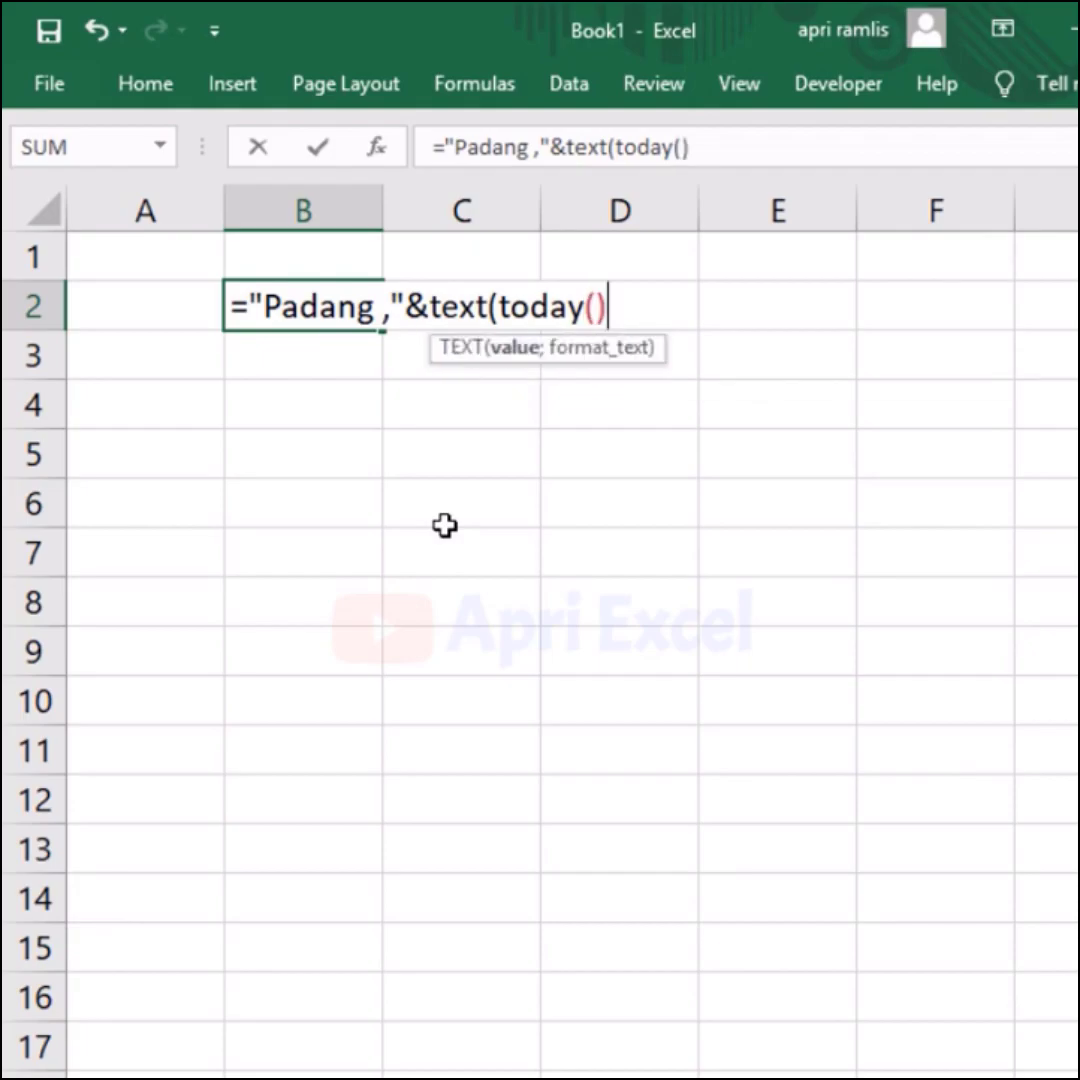
type(";")
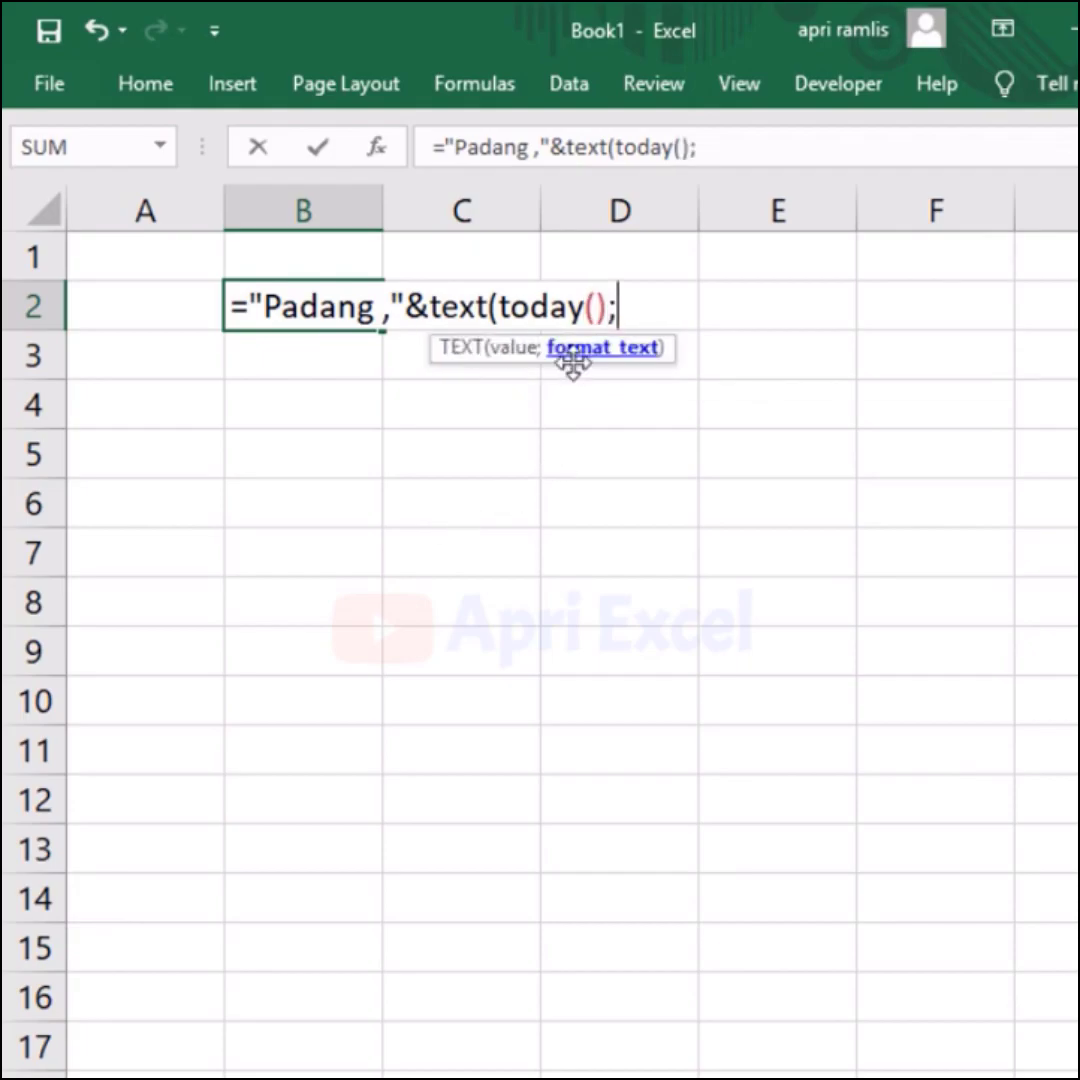
type("\"[")
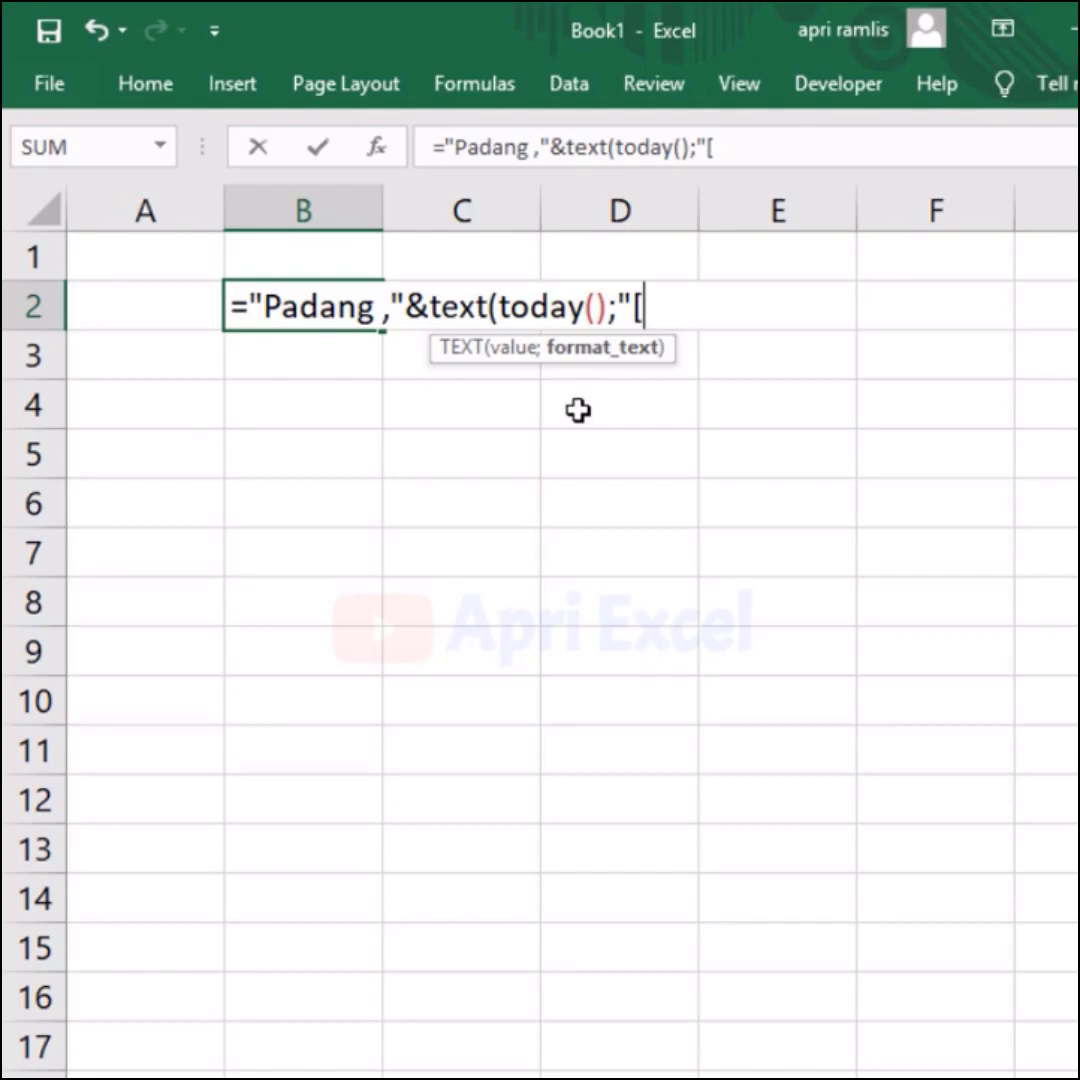
type("$-4")
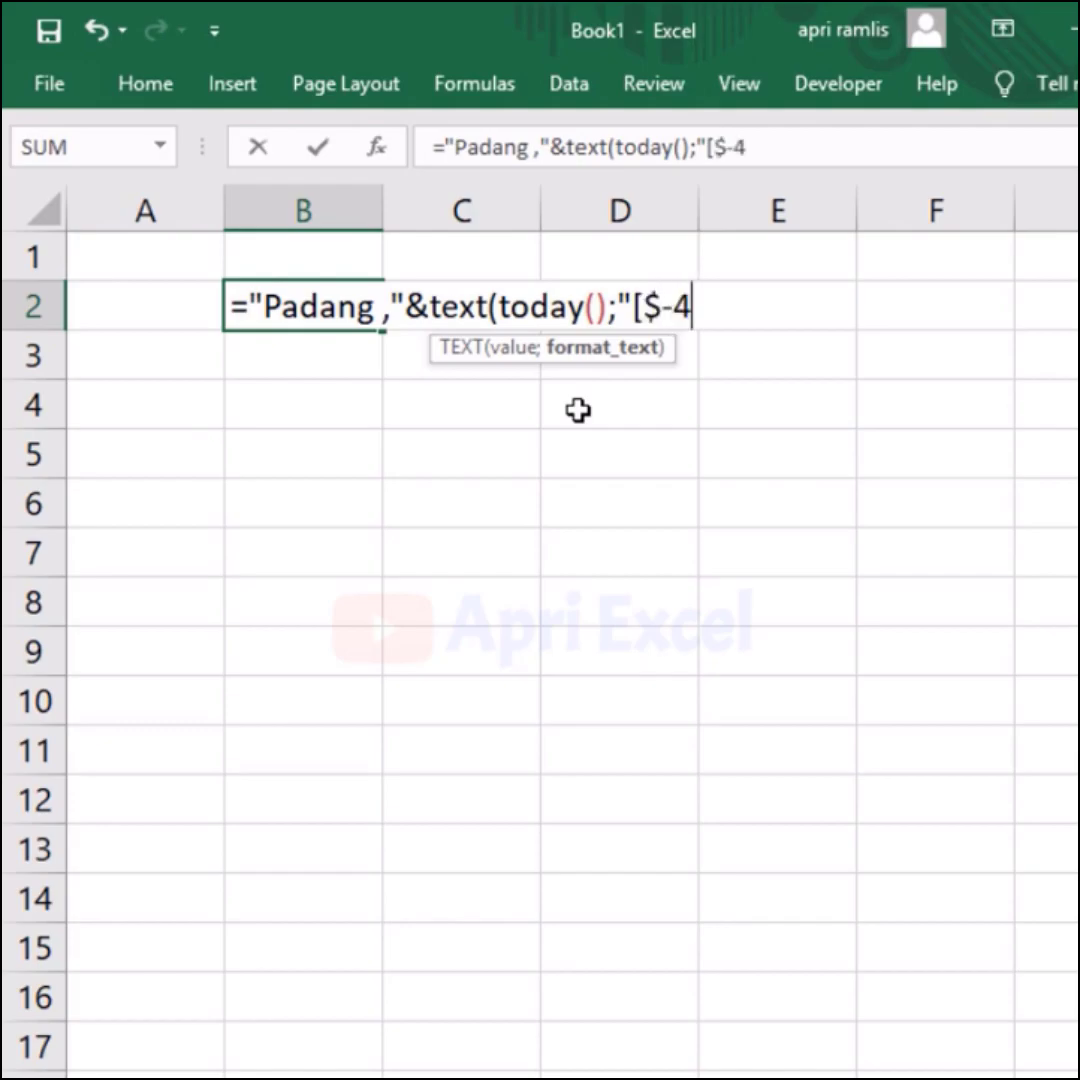
type("21]")
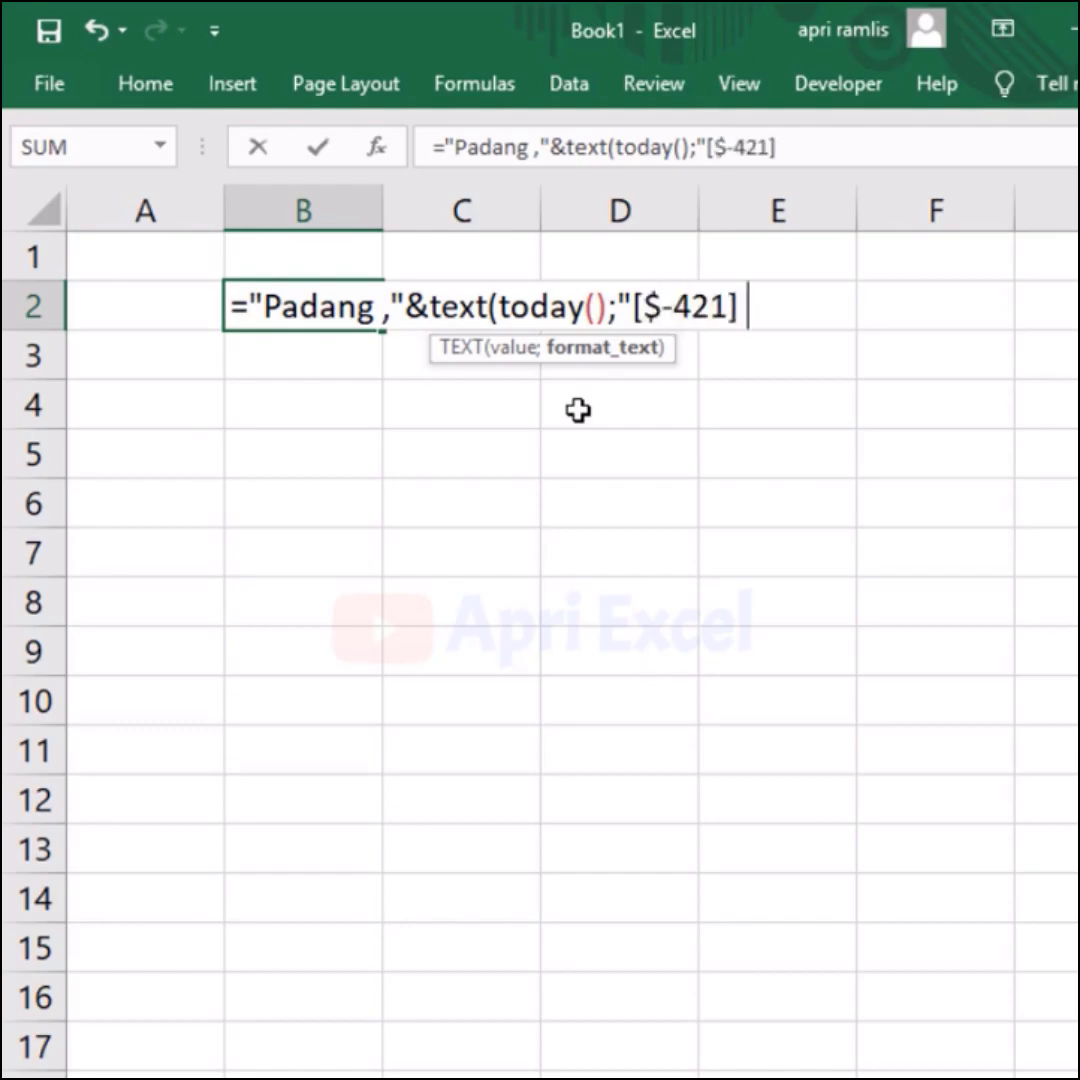
type(" dd")
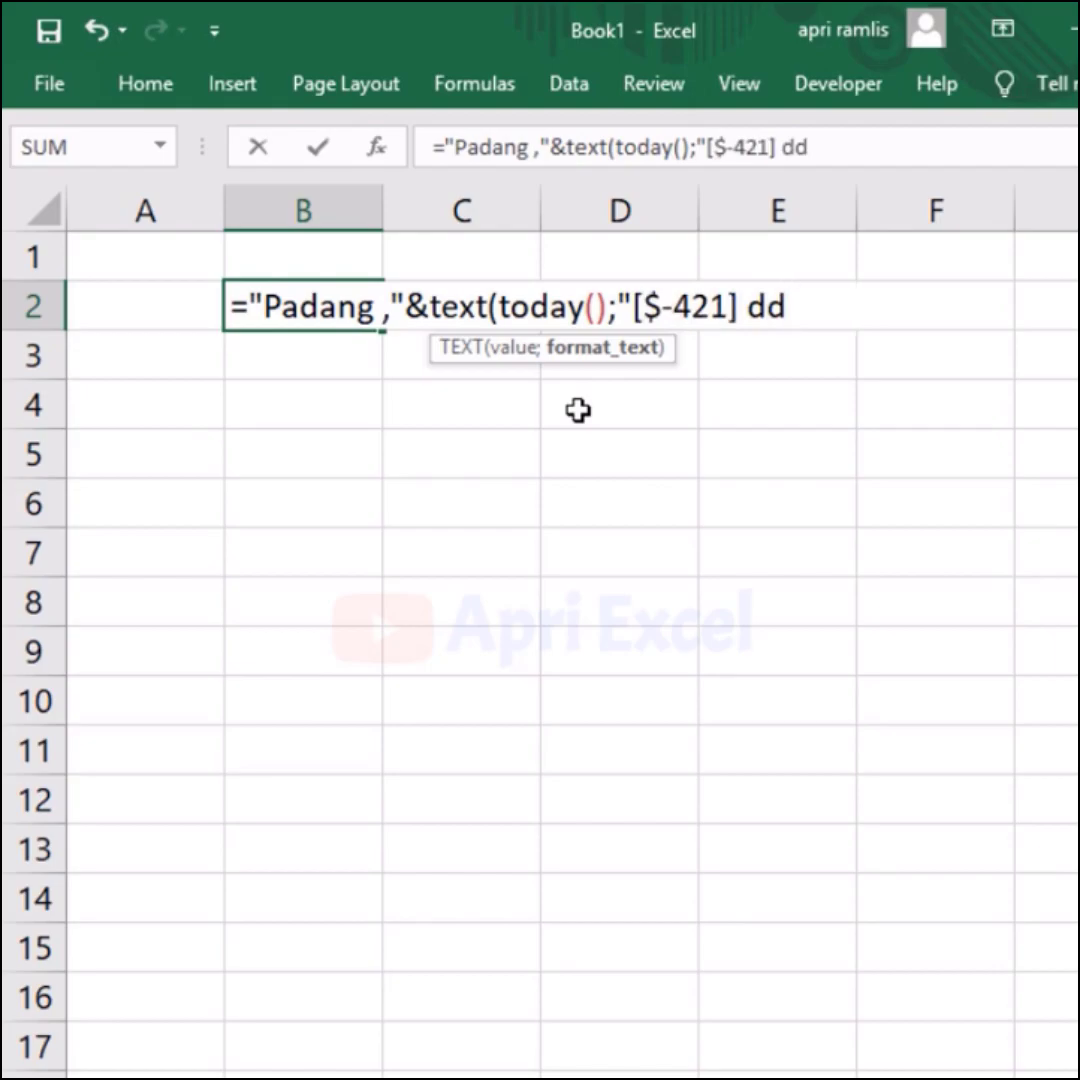
type(" mmmm")
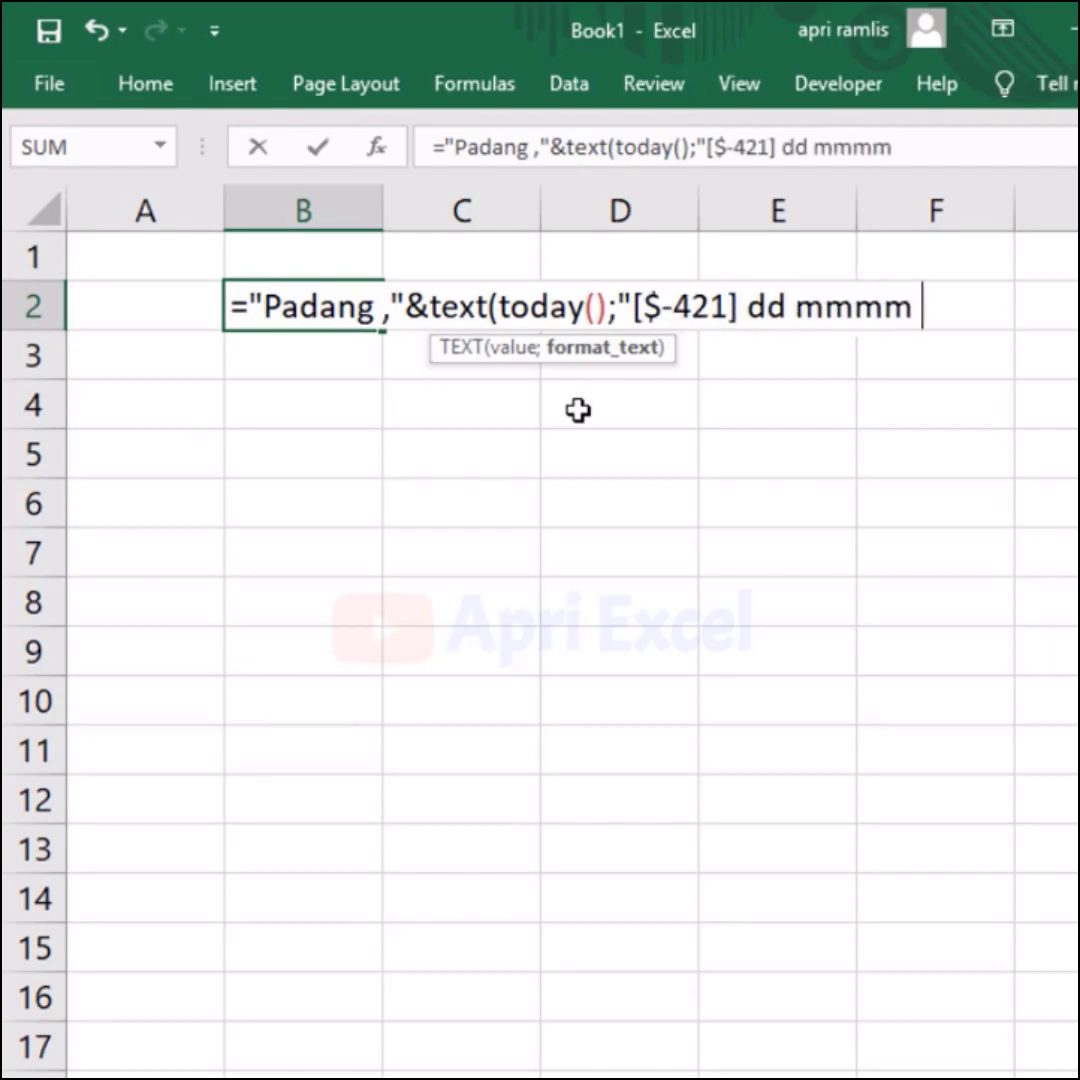
type(" yyyy")
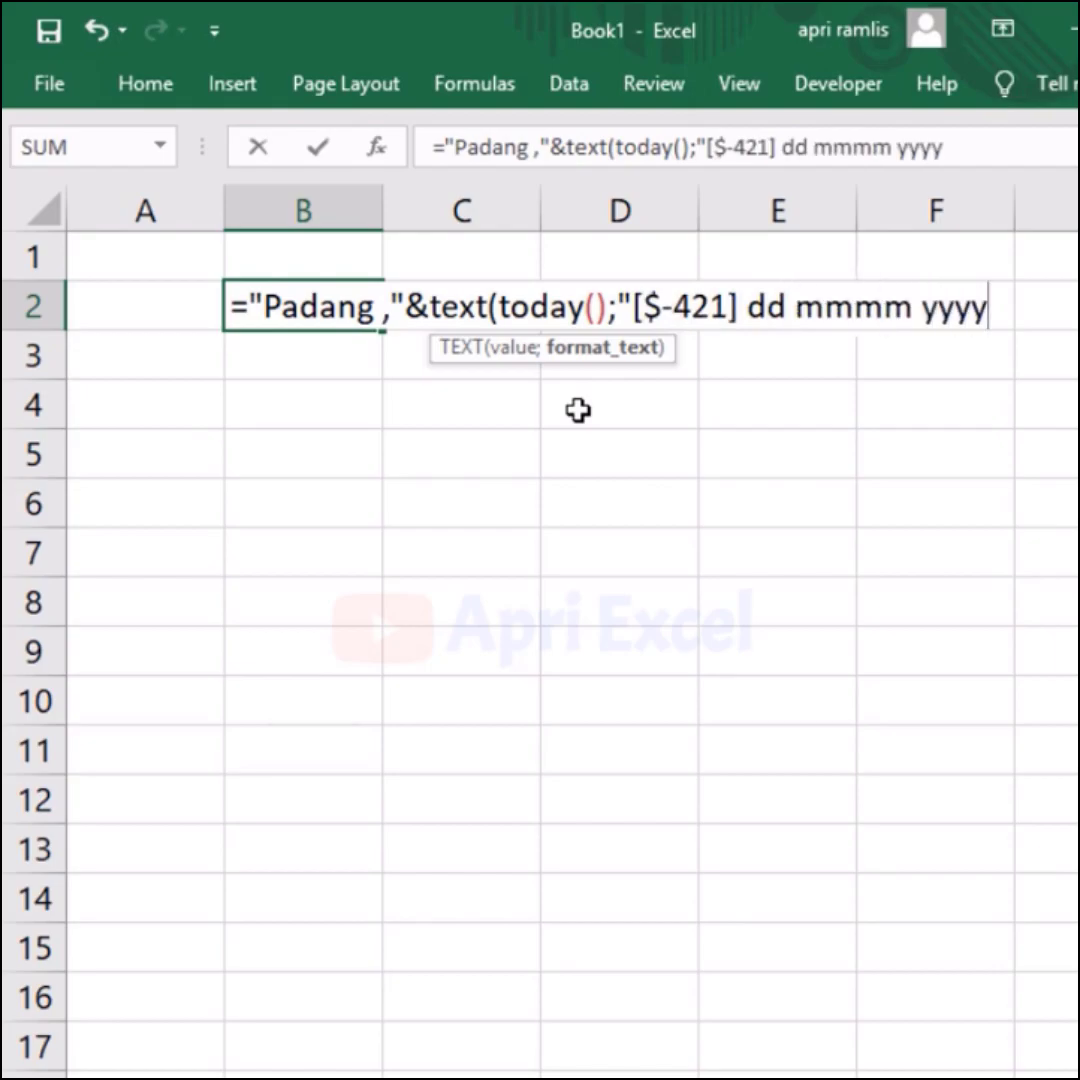
type("\")")
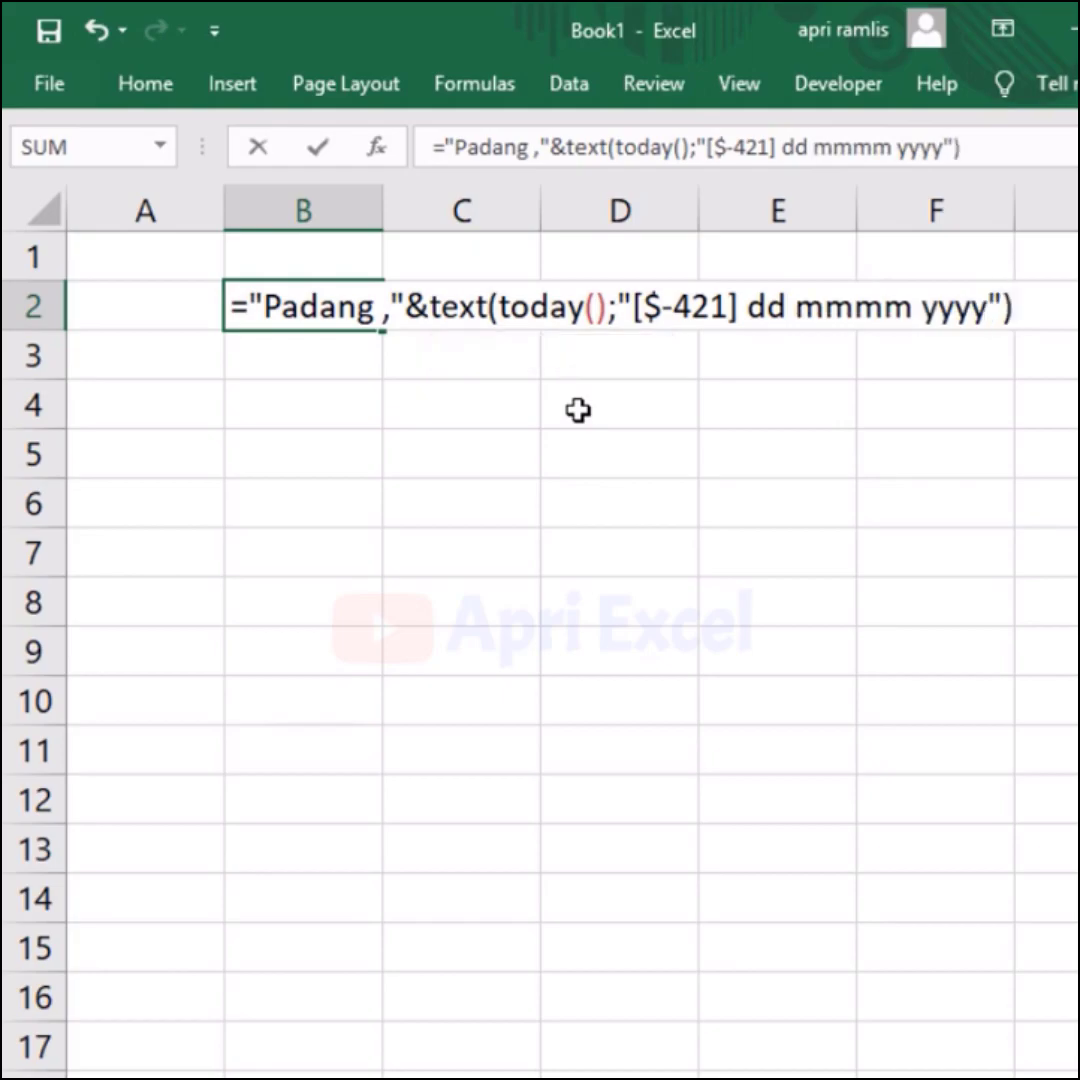
key("Return")
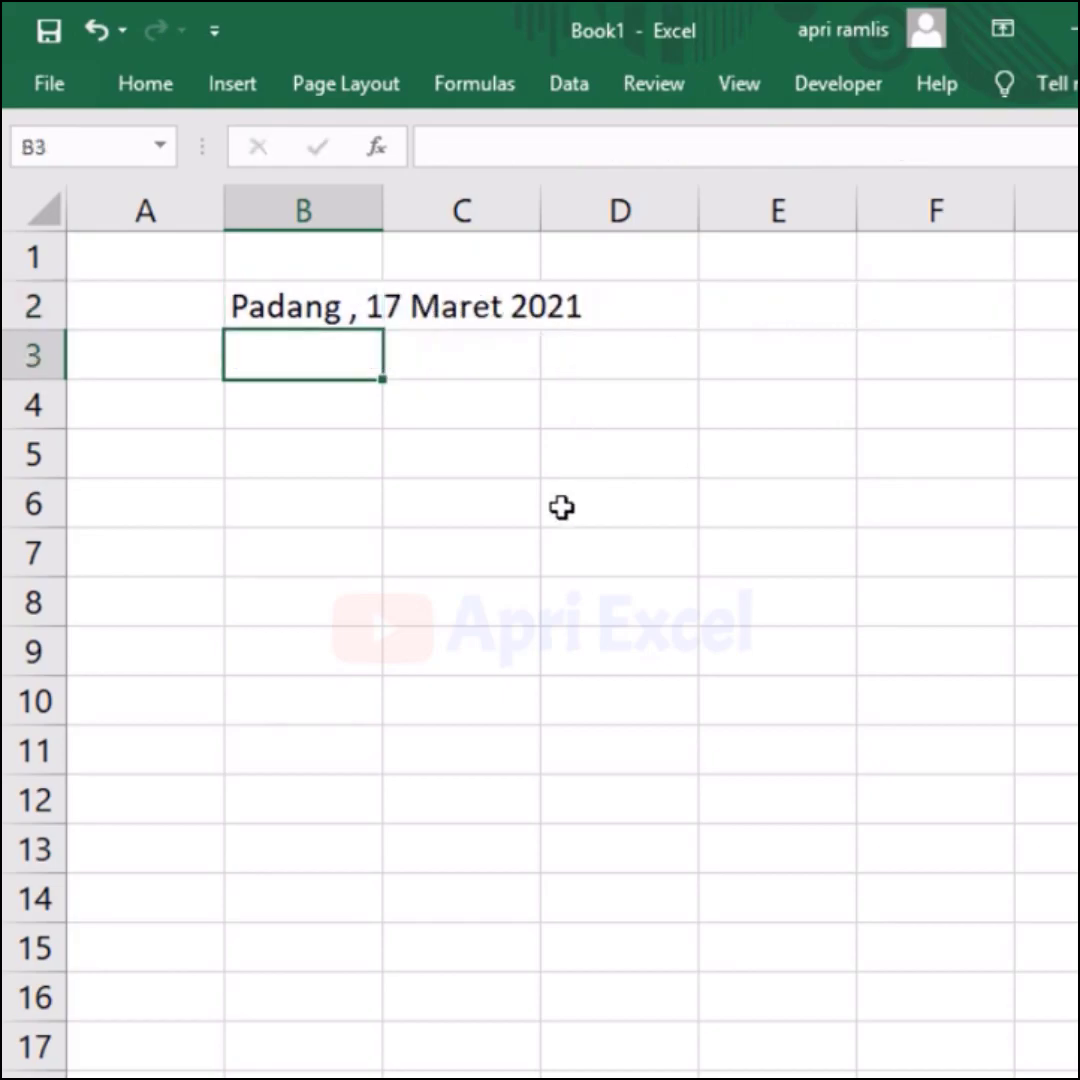
left_click(326, 309)
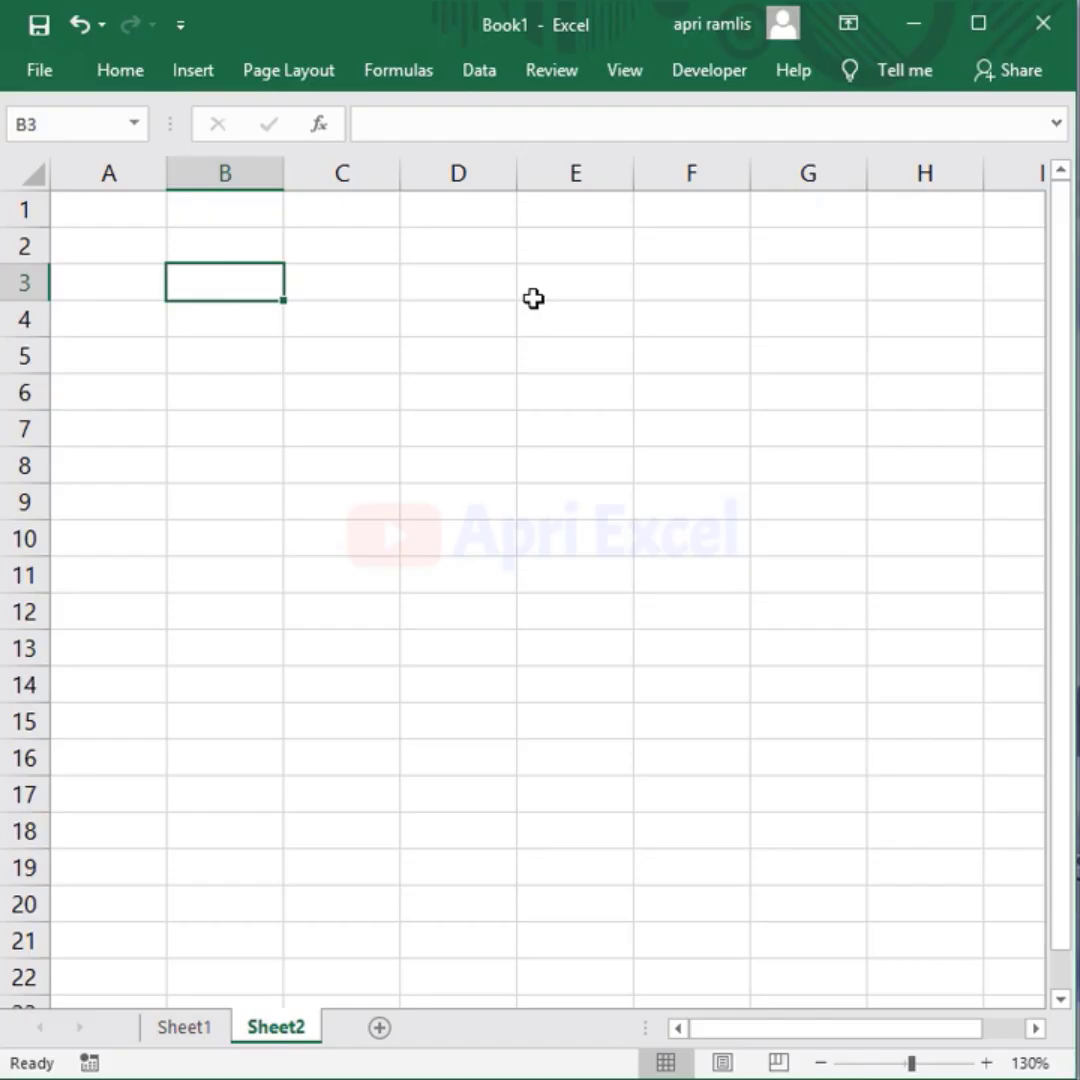
Zoom the empty Sheet2 from 130% to 200% using the Zoom dialog (Alt, W, Q).
key("alt")
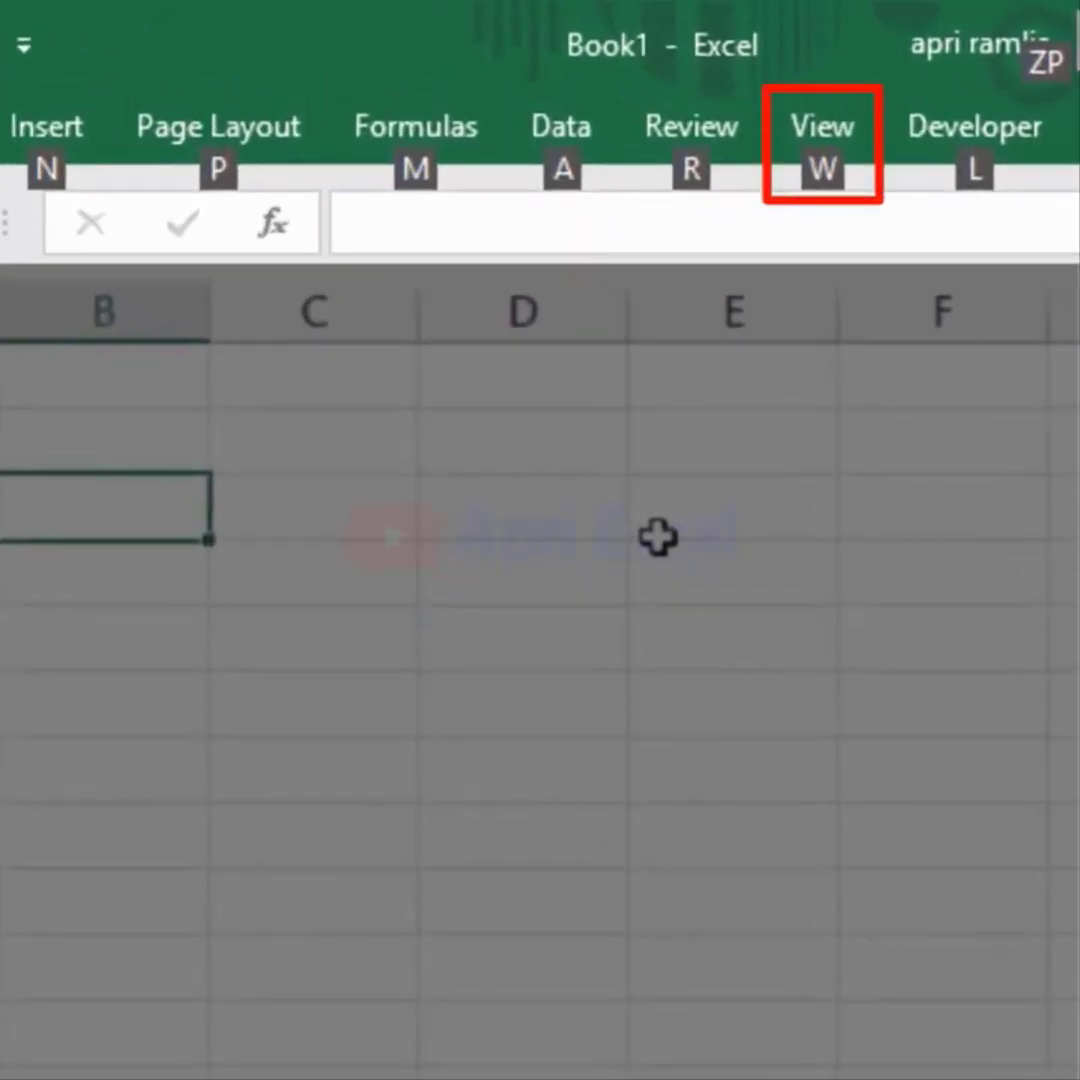
key("w")
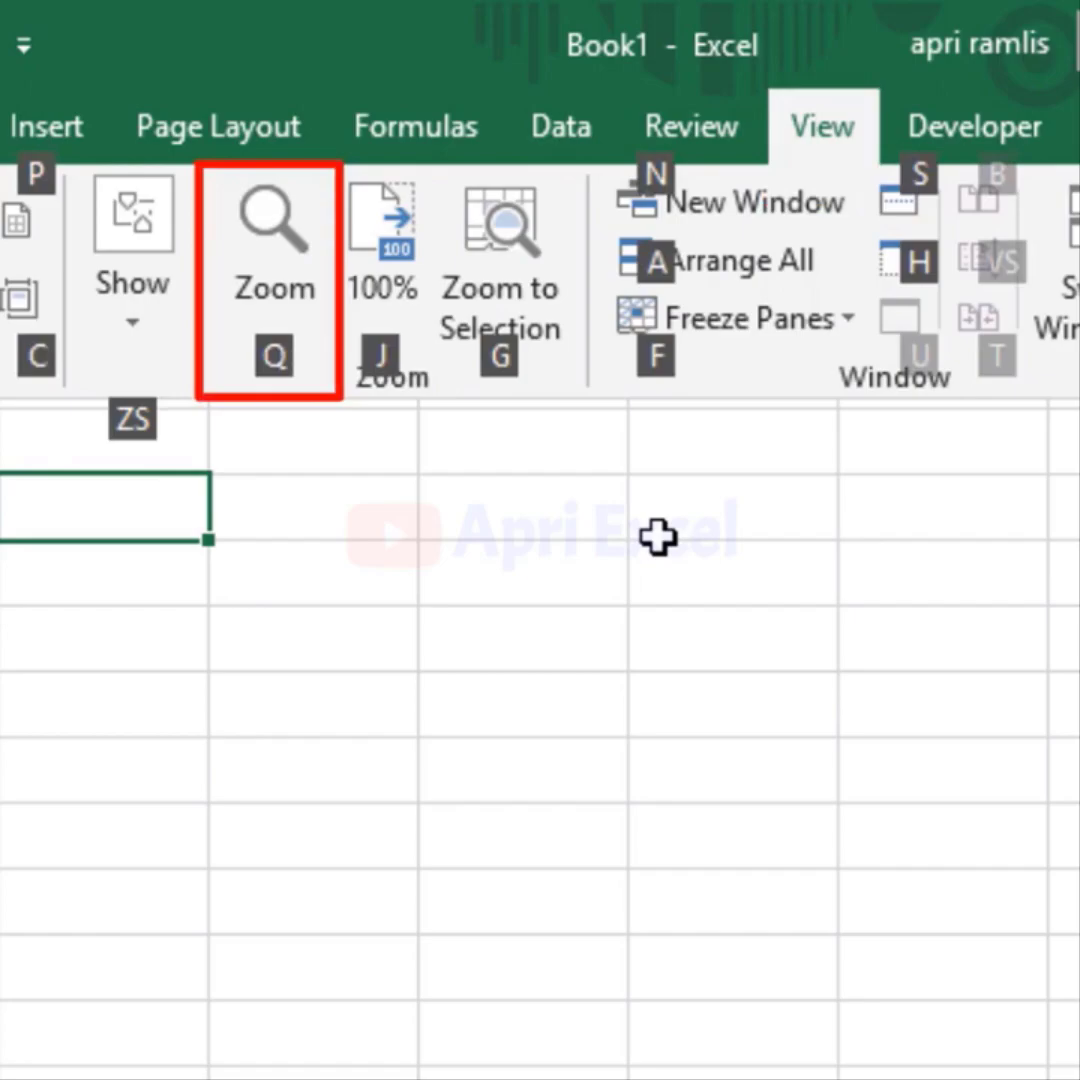
key("q")
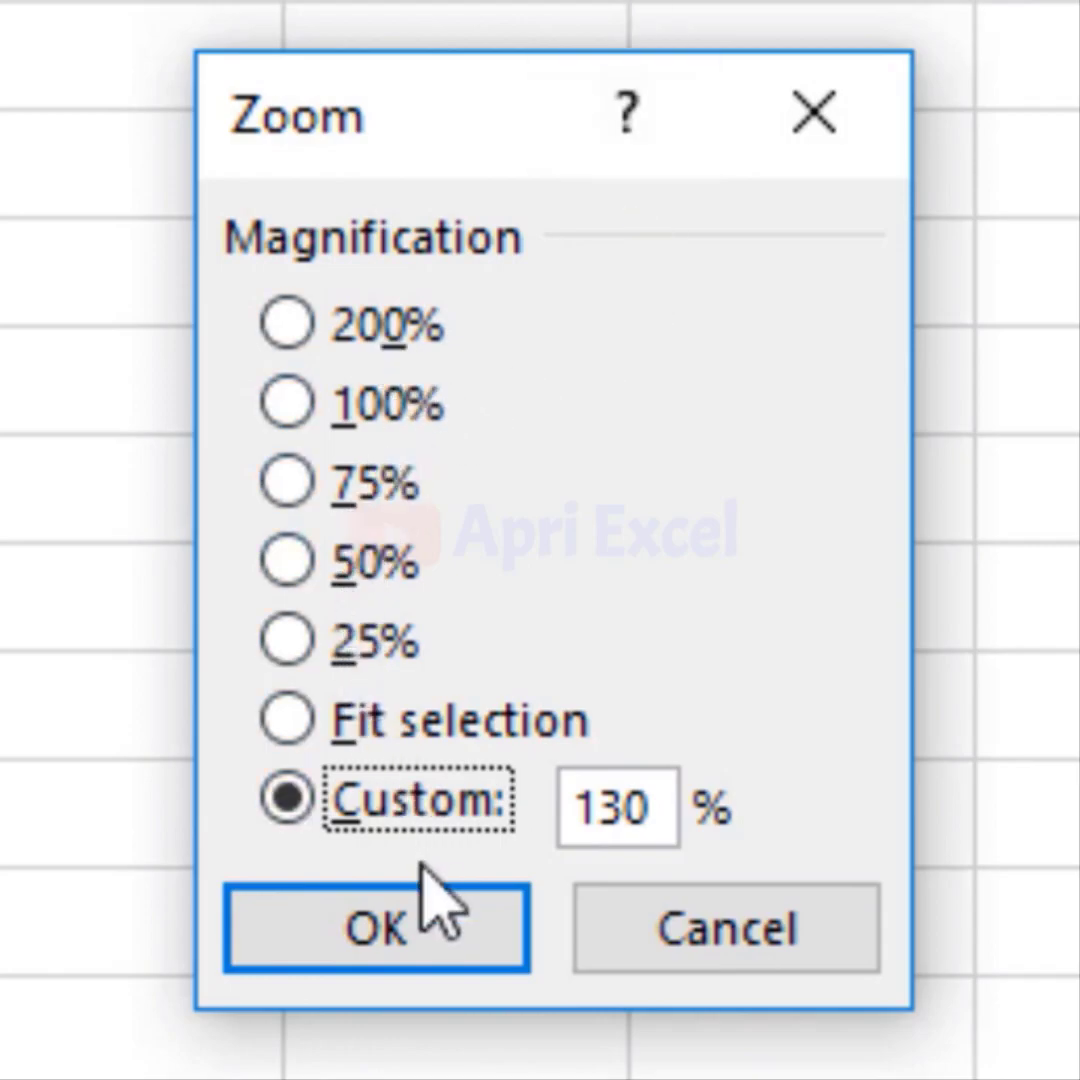
key("0")
key("0")
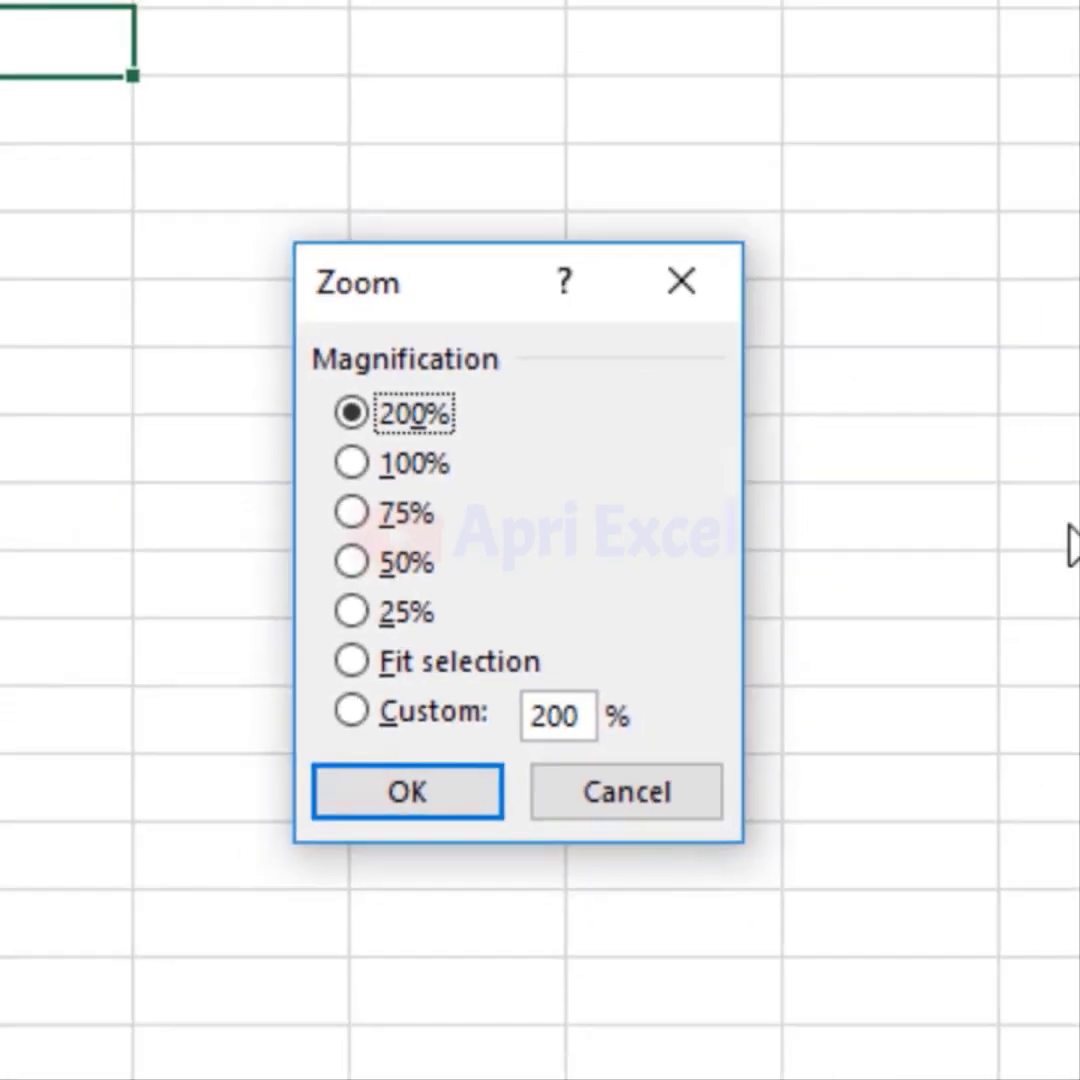
key("Return")
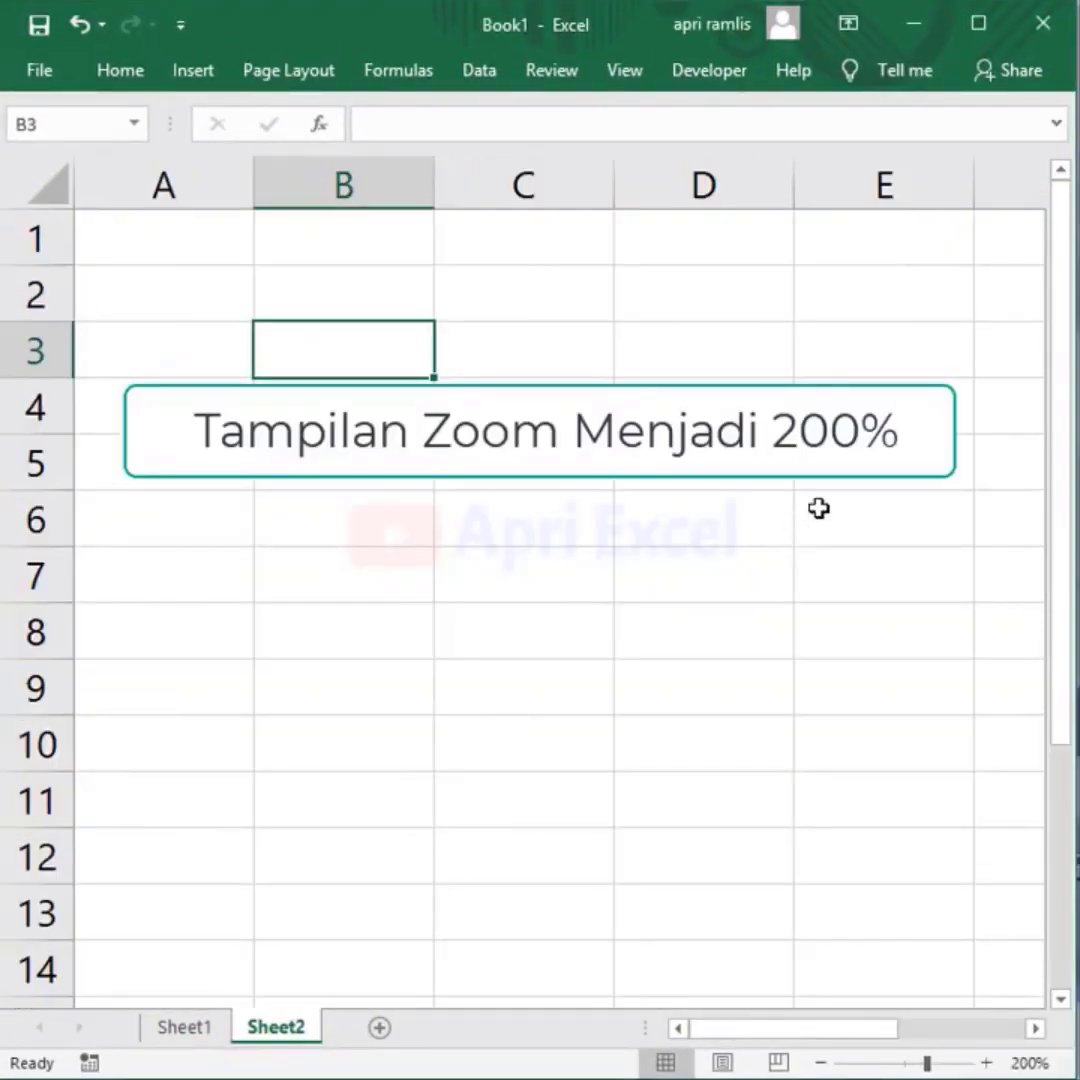
Total columns C to F in row 14, starting with =SUM(C4:C13) in C14.
type("=sum")
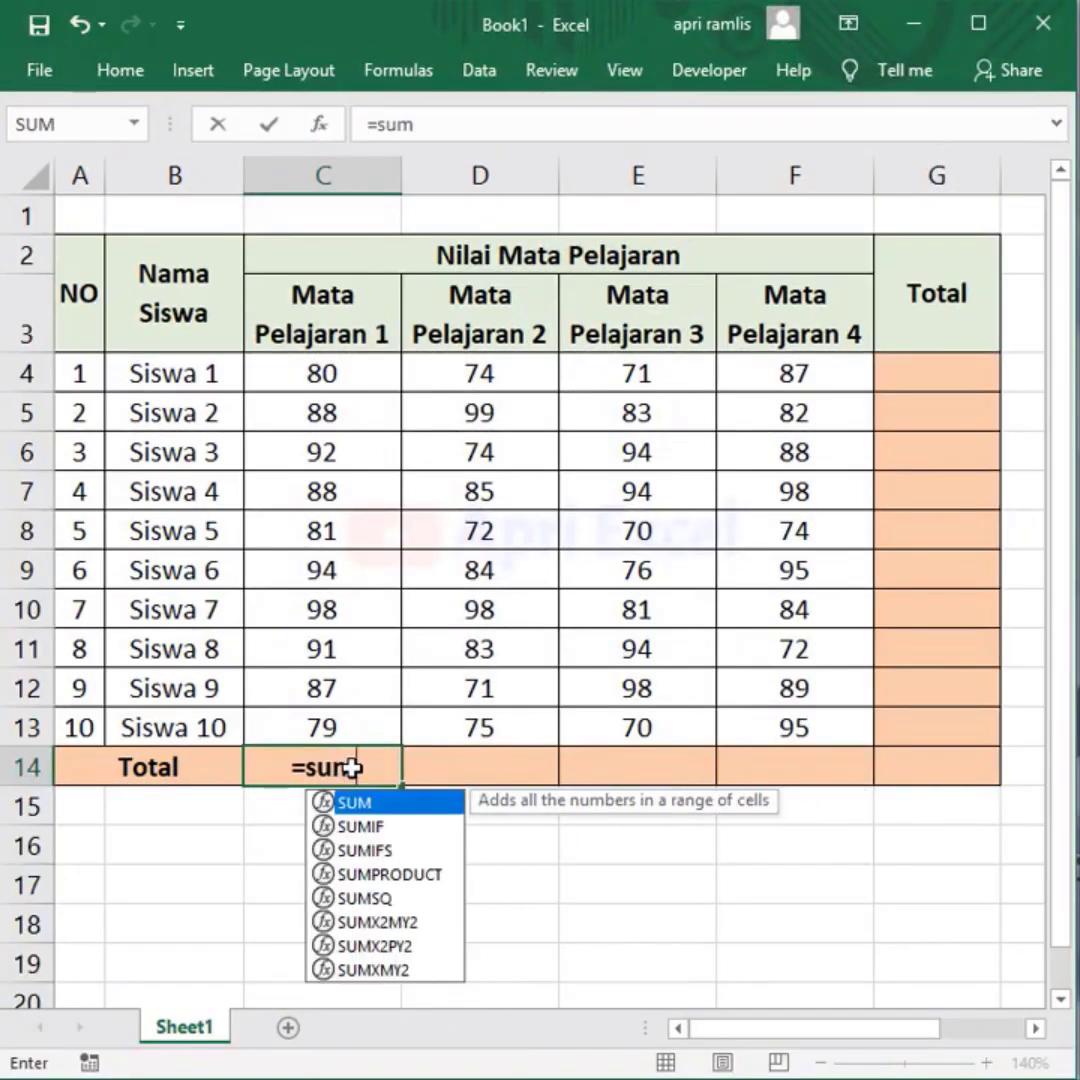
type("(")
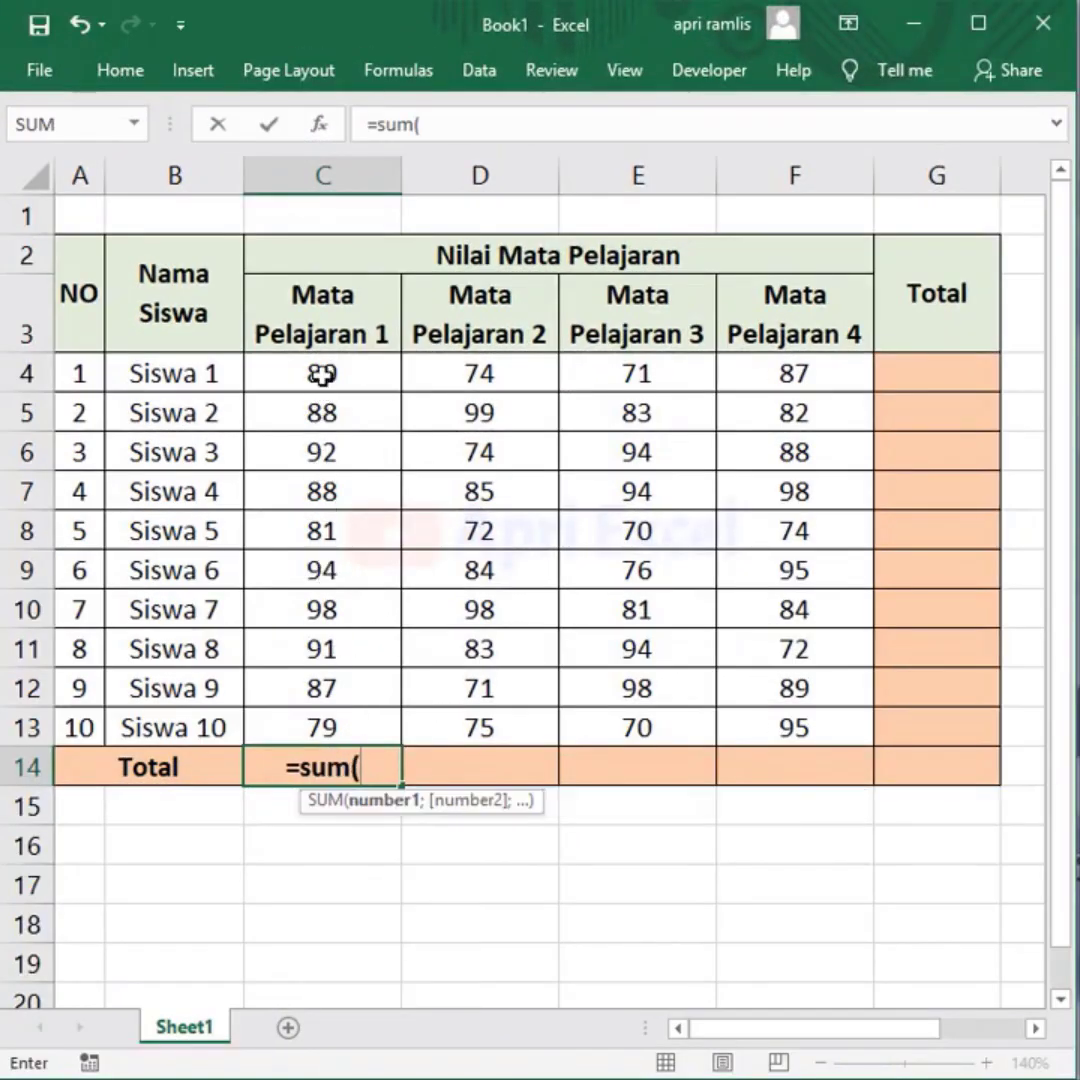
mouse_move(323, 372)
left_mouse_down()
mouse_move(284, 634)
mouse_move(291, 723)
left_mouse_up()
type(")")
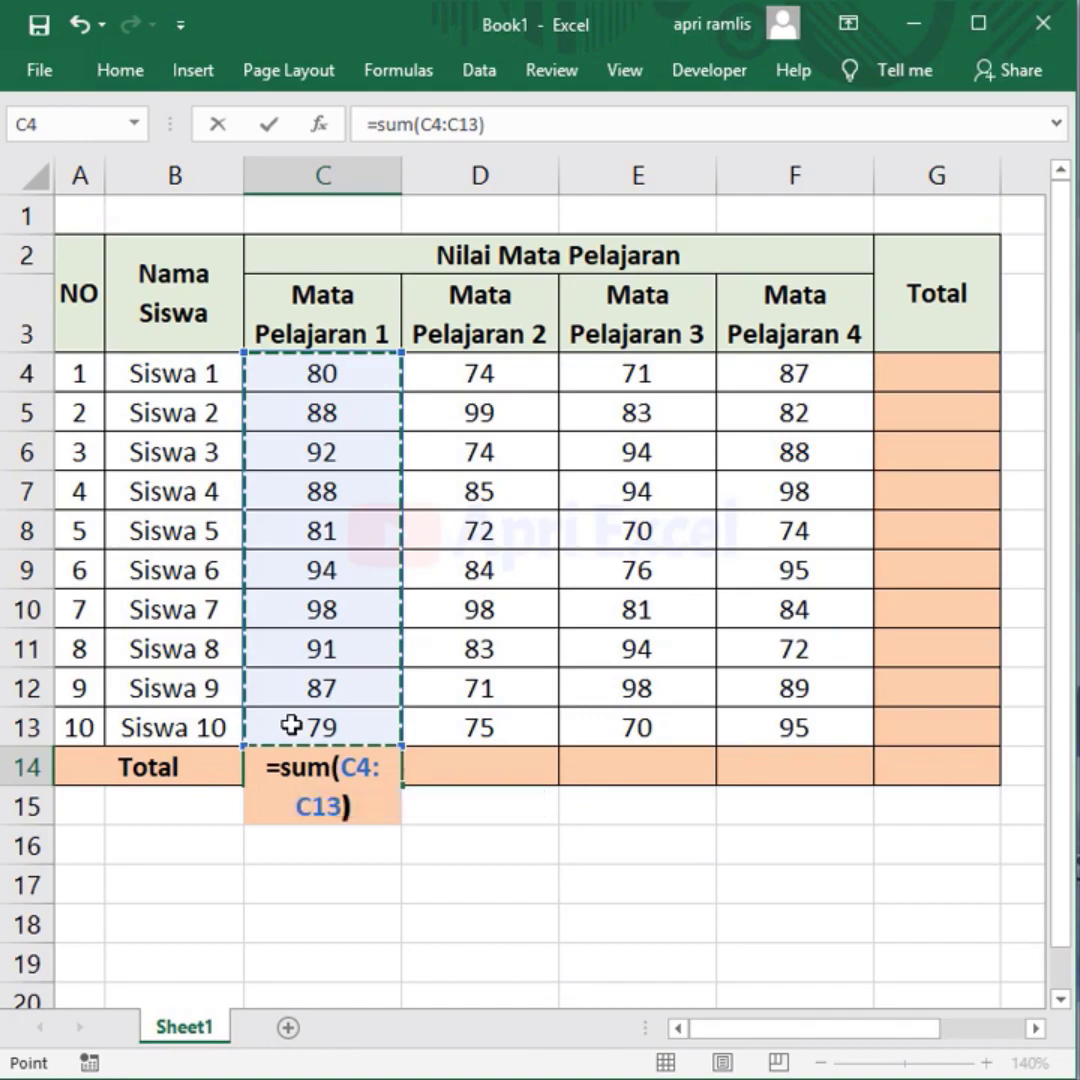
key("Return")
left_click(487, 771)
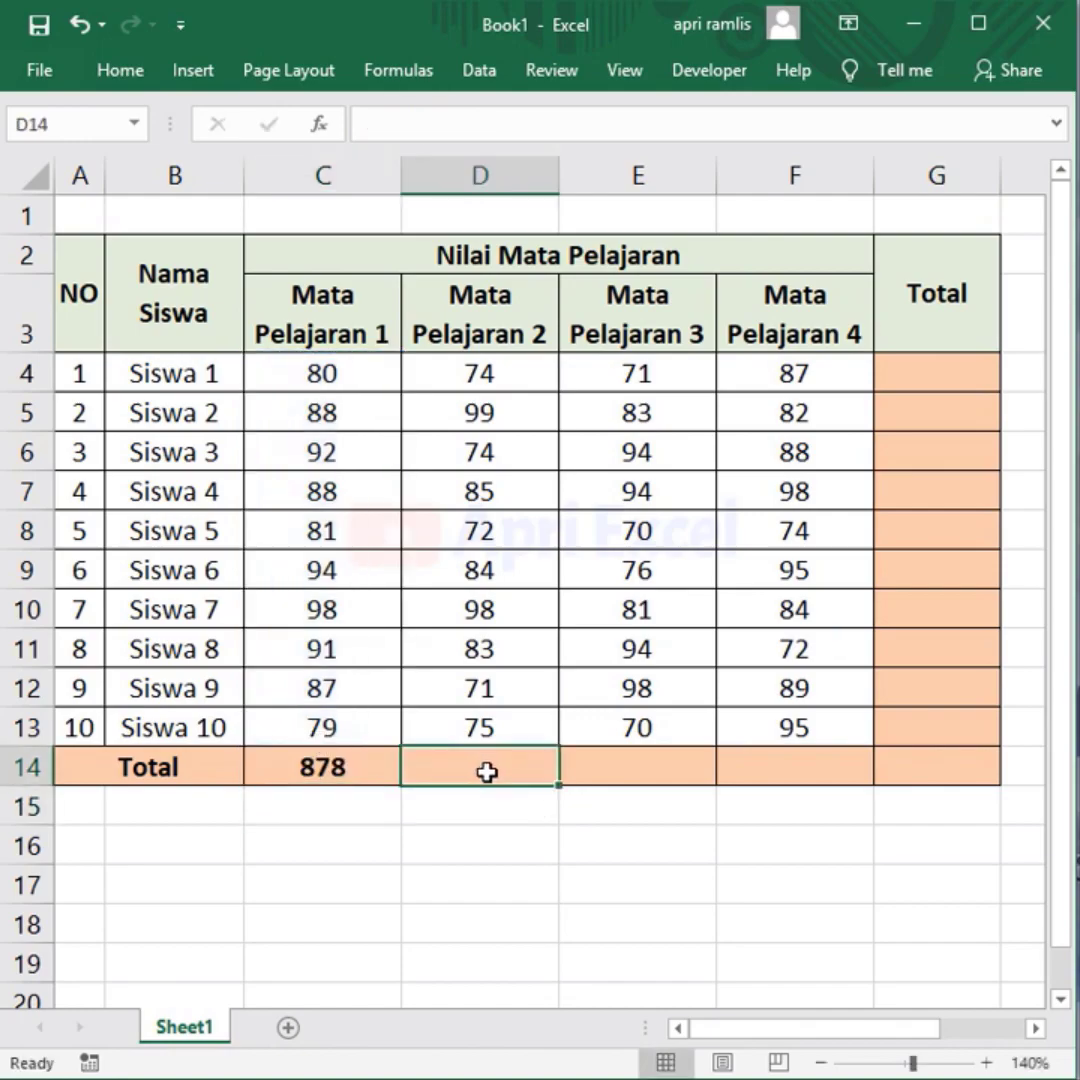
key("alt+equal")
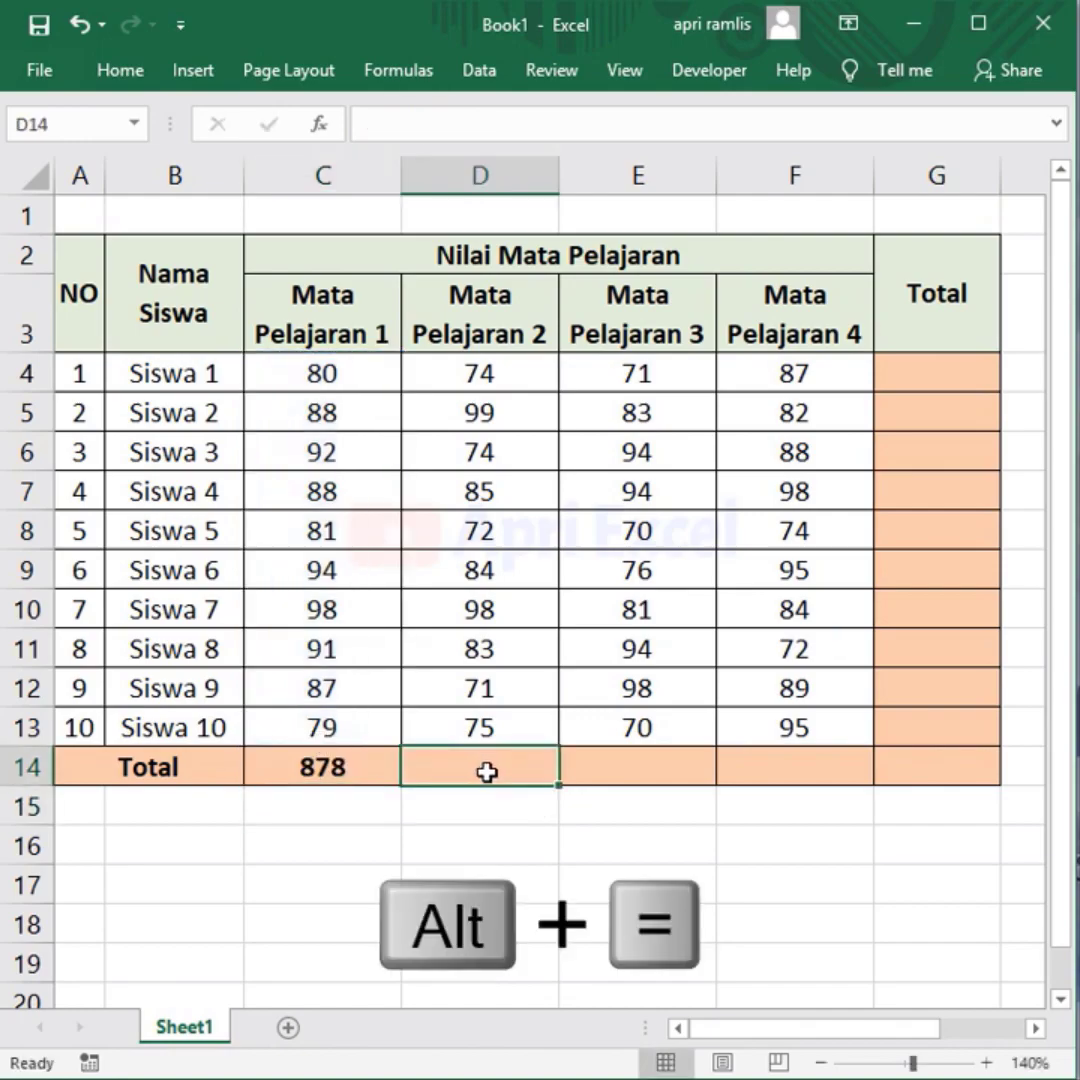
key("alt+equal")
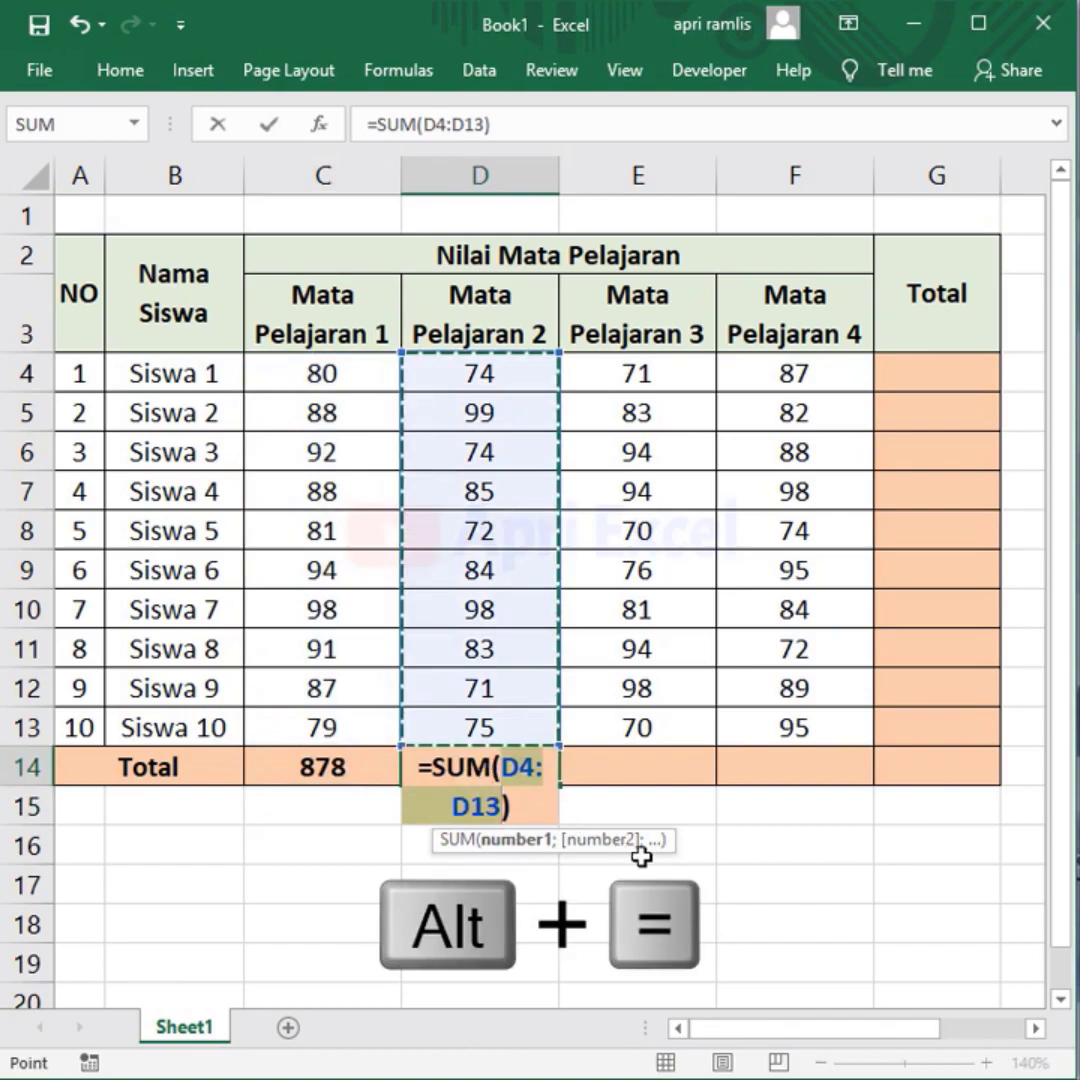
key("Return")
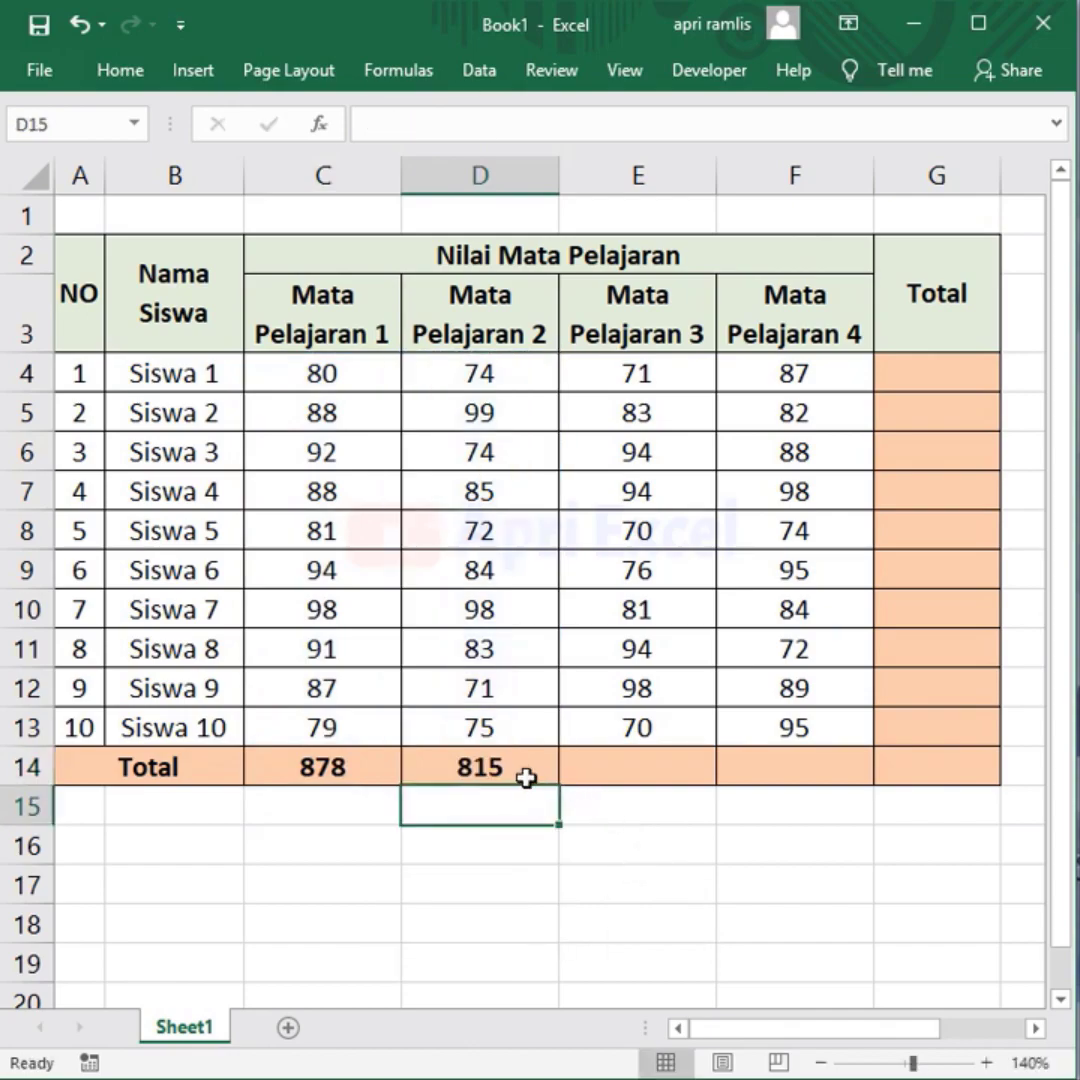
left_click(528, 777)
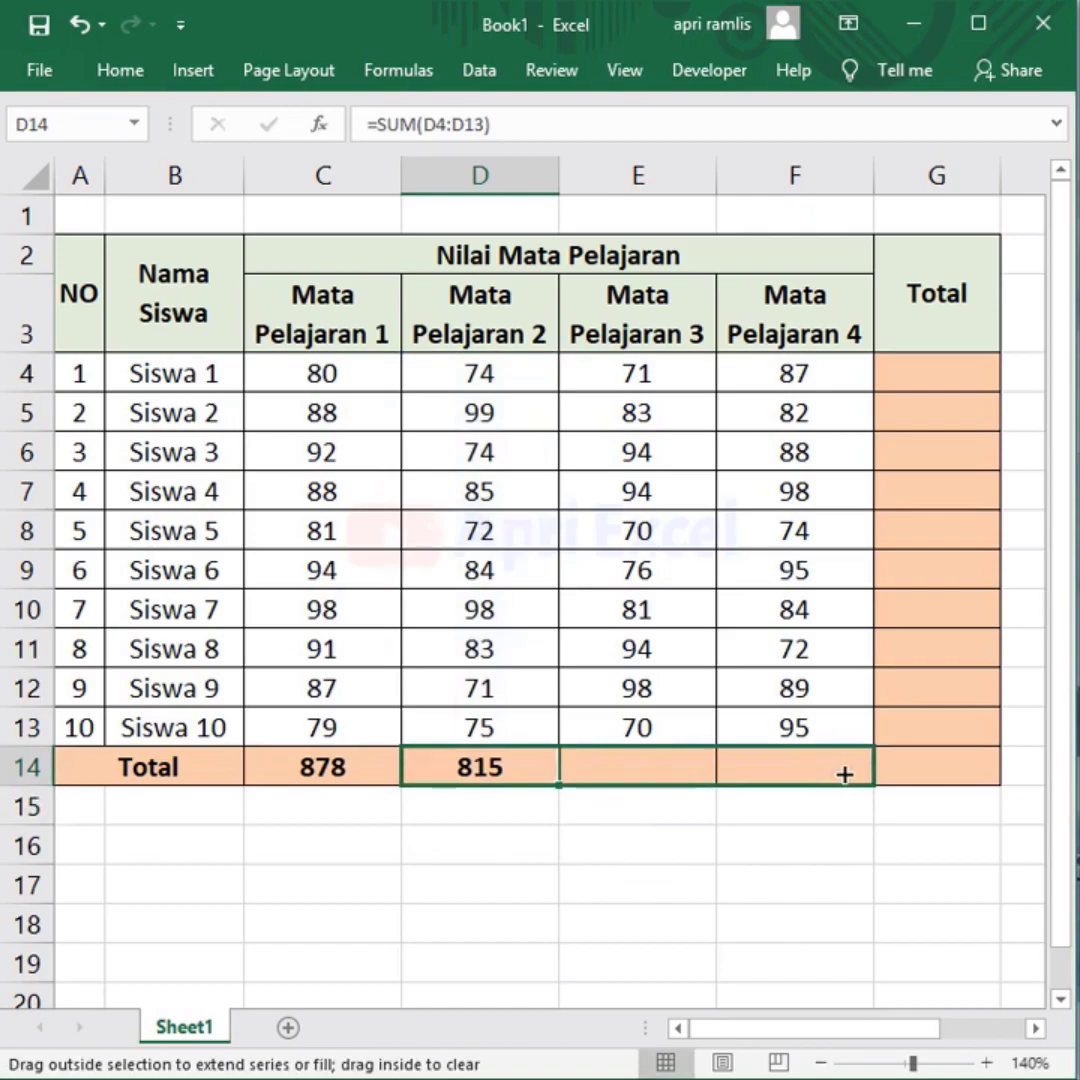
left_click_drag(553, 792, 844, 774)
Add an AutoSum row total in G4 and fill it down through G14.
left_click(984, 380)
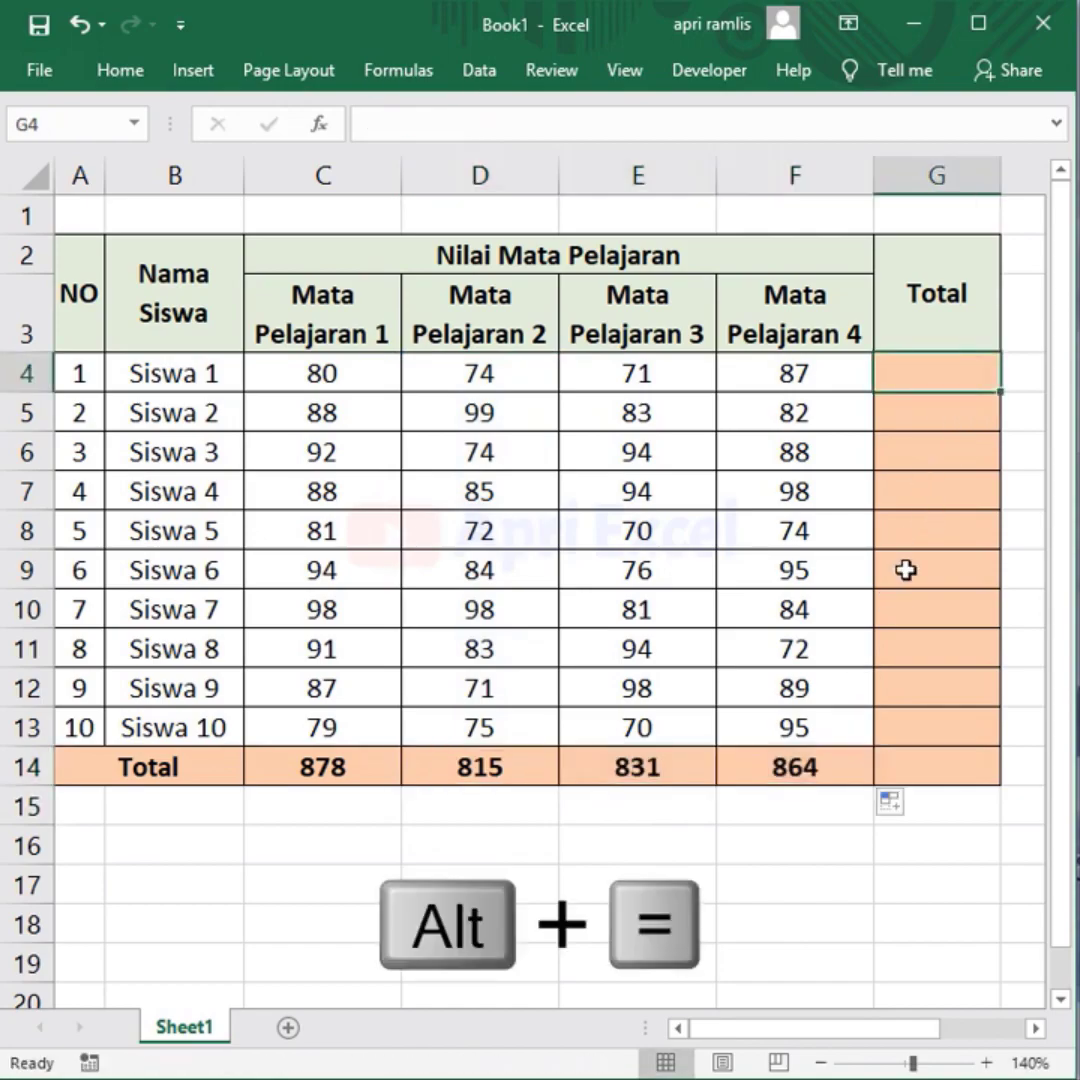
key("alt+equal")
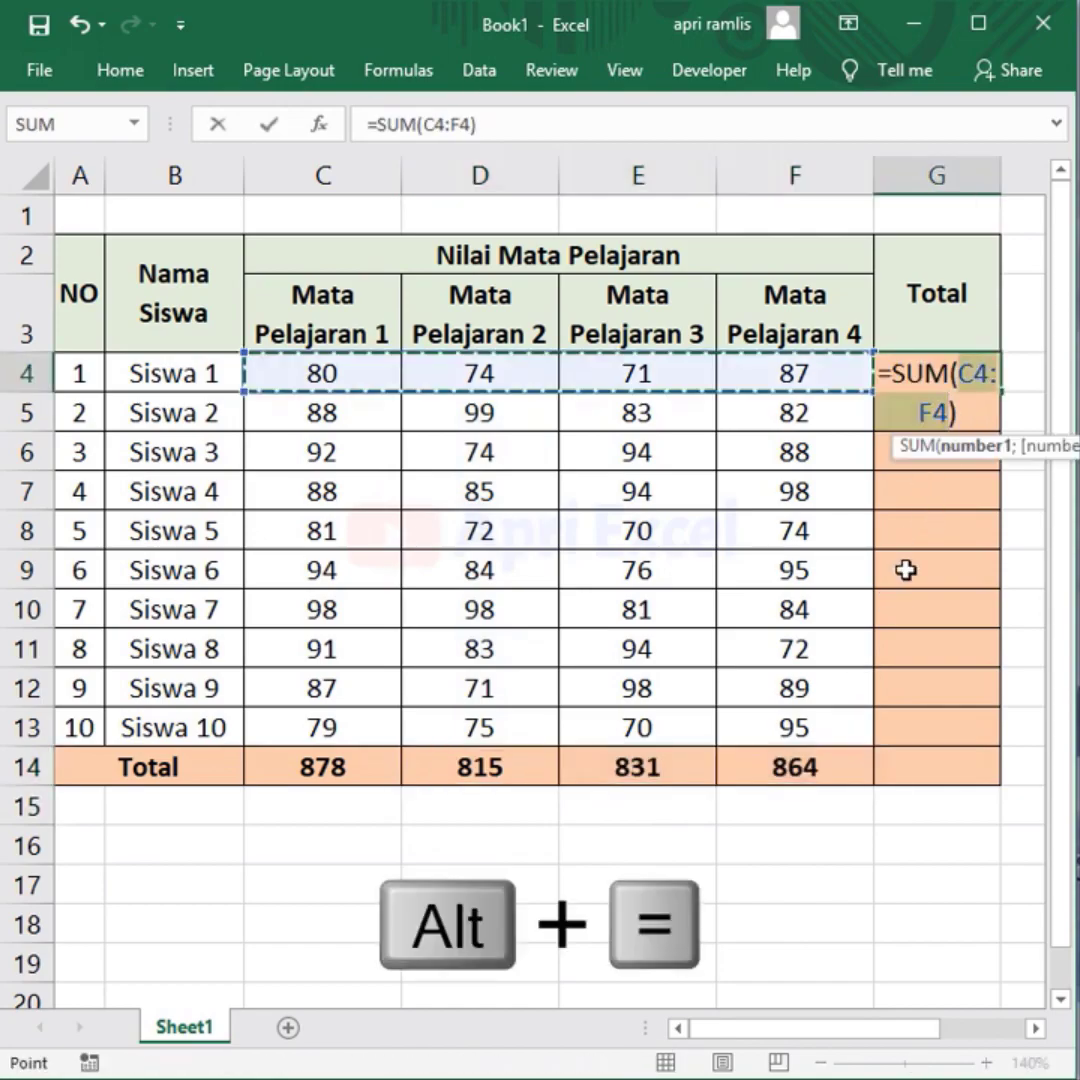
key("Return")
left_click(965, 370)
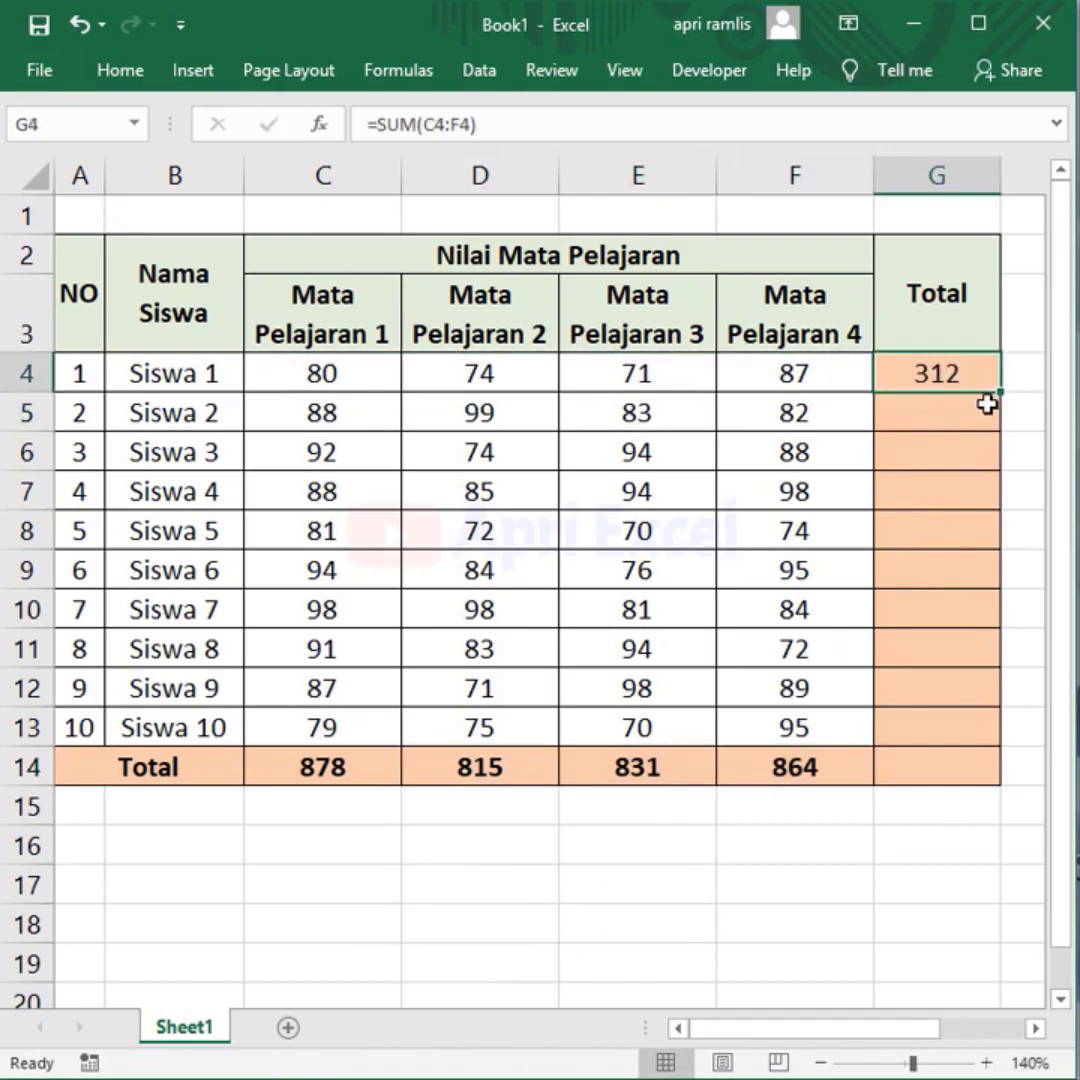
left_click_drag(1000, 397, 1003, 780)
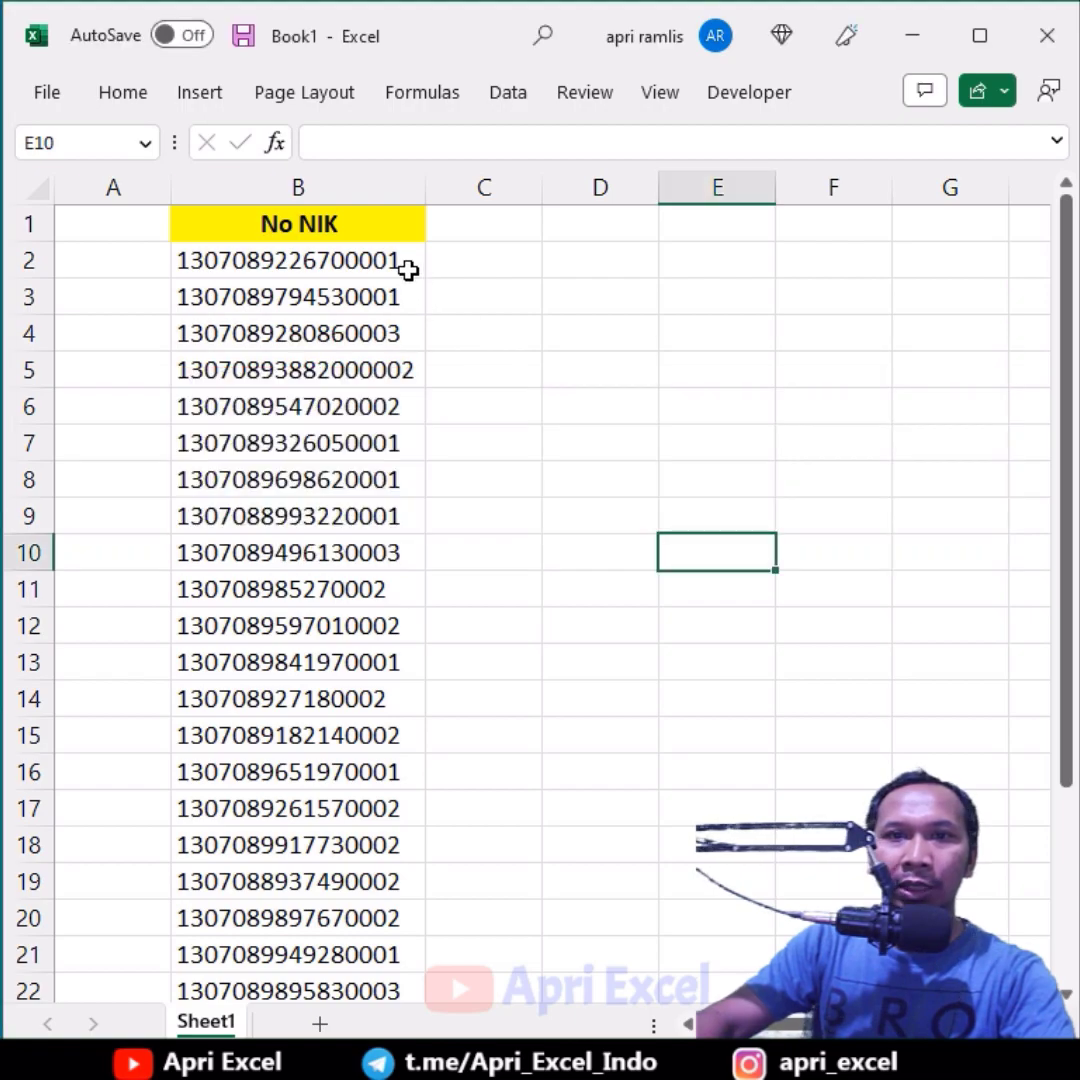
Restrict the No NIK ID numbers to a text length of exactly 16 characters.
left_click(408, 266)
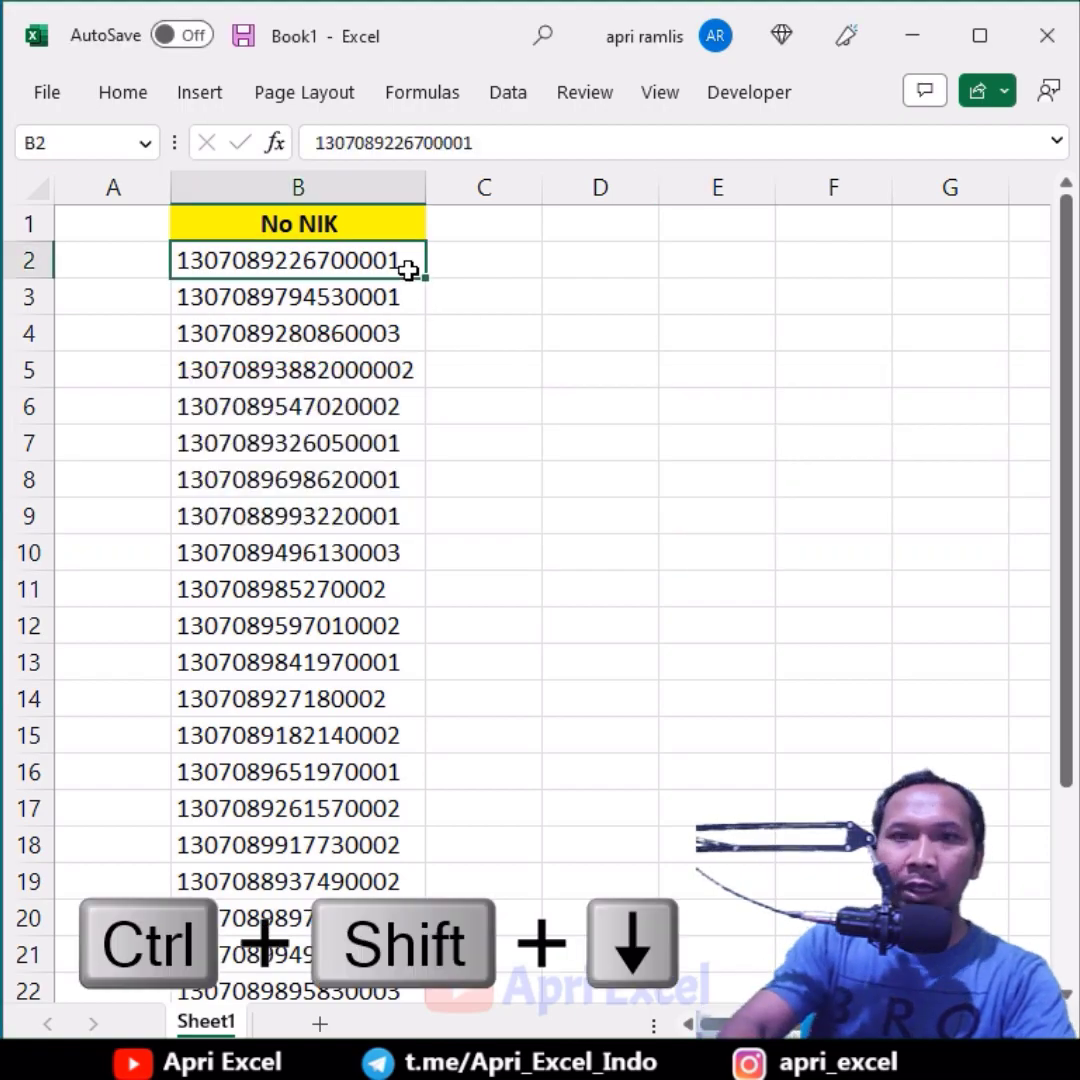
key("ctrl+shift+Down")
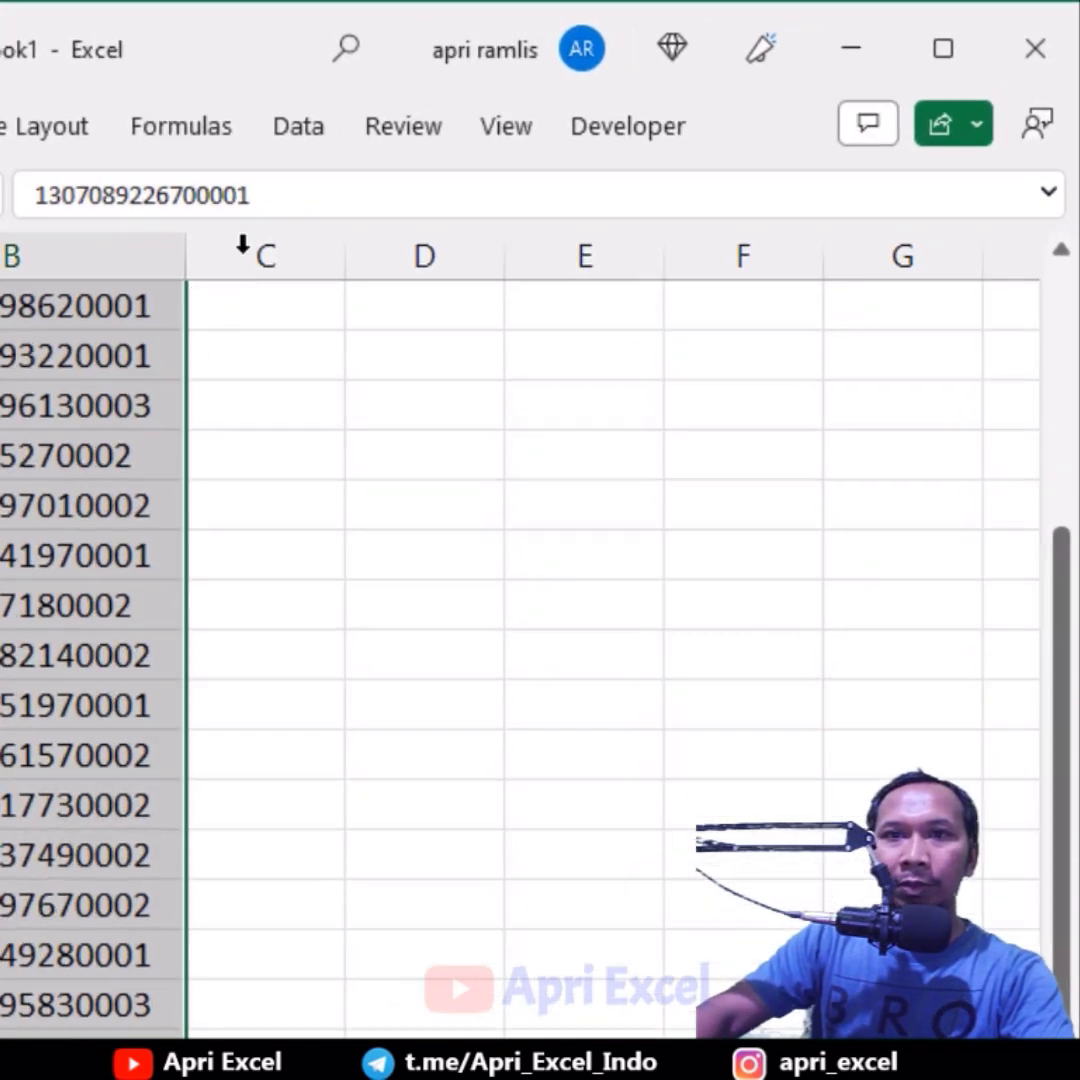
left_click(510, 95)
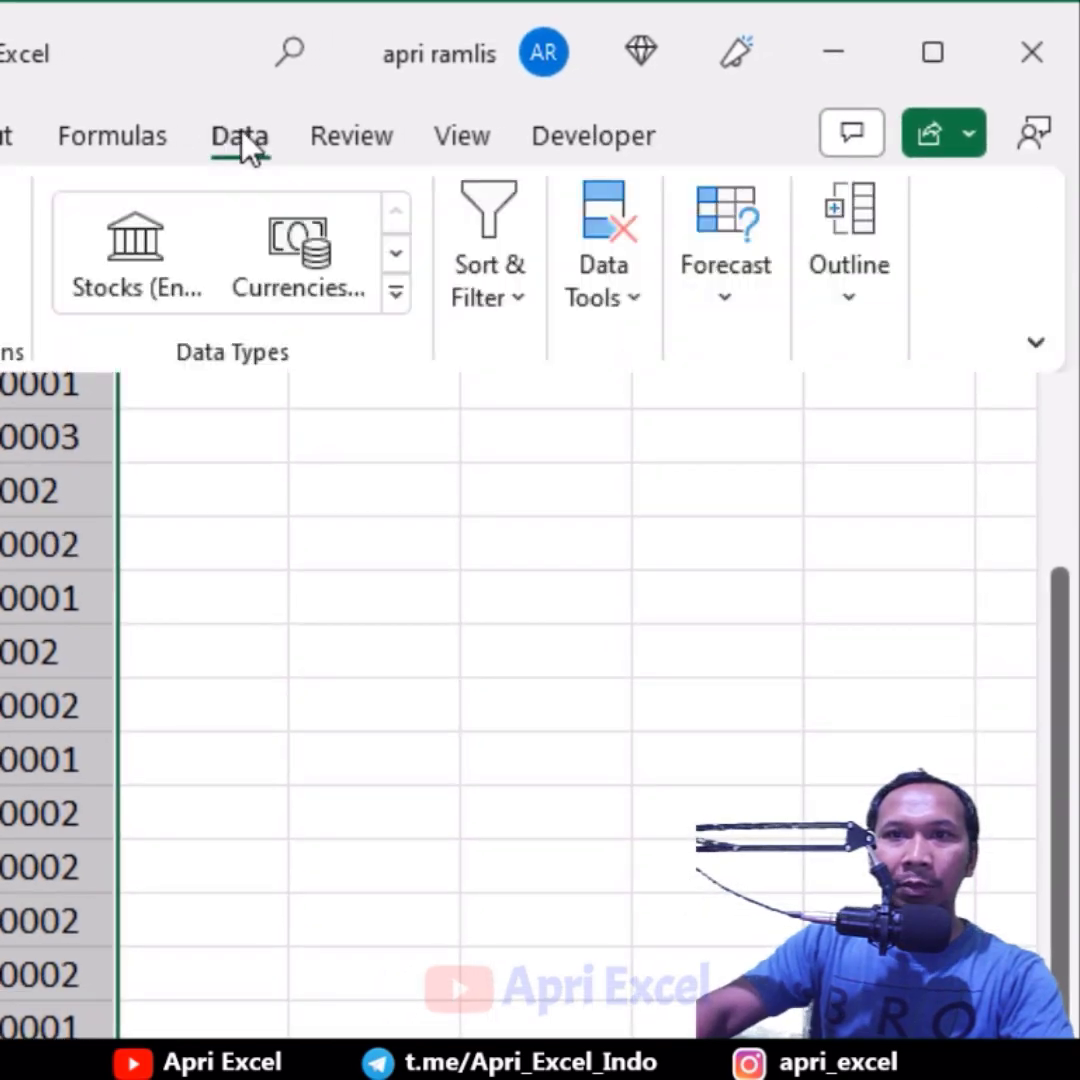
left_click(634, 330)
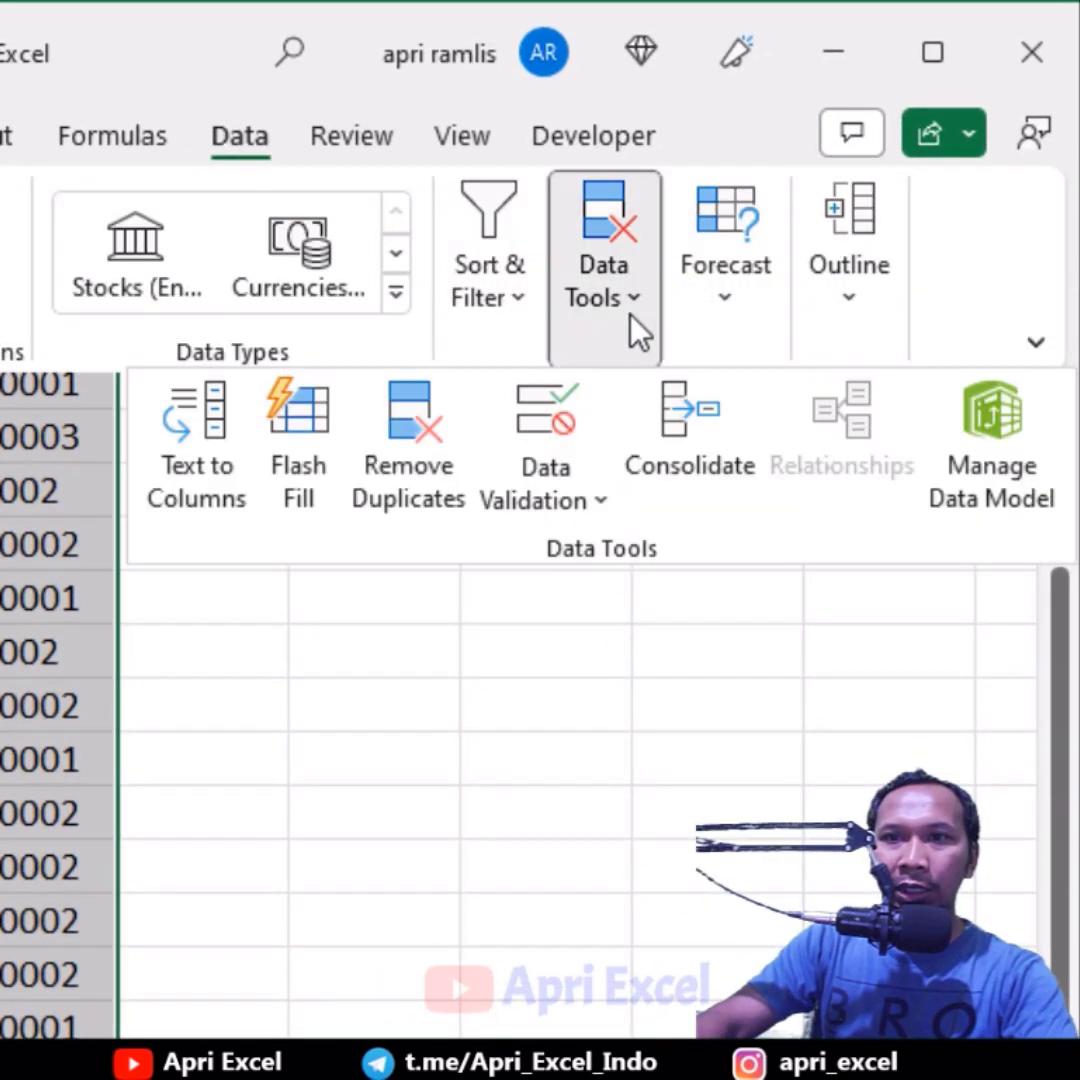
left_click(550, 420)
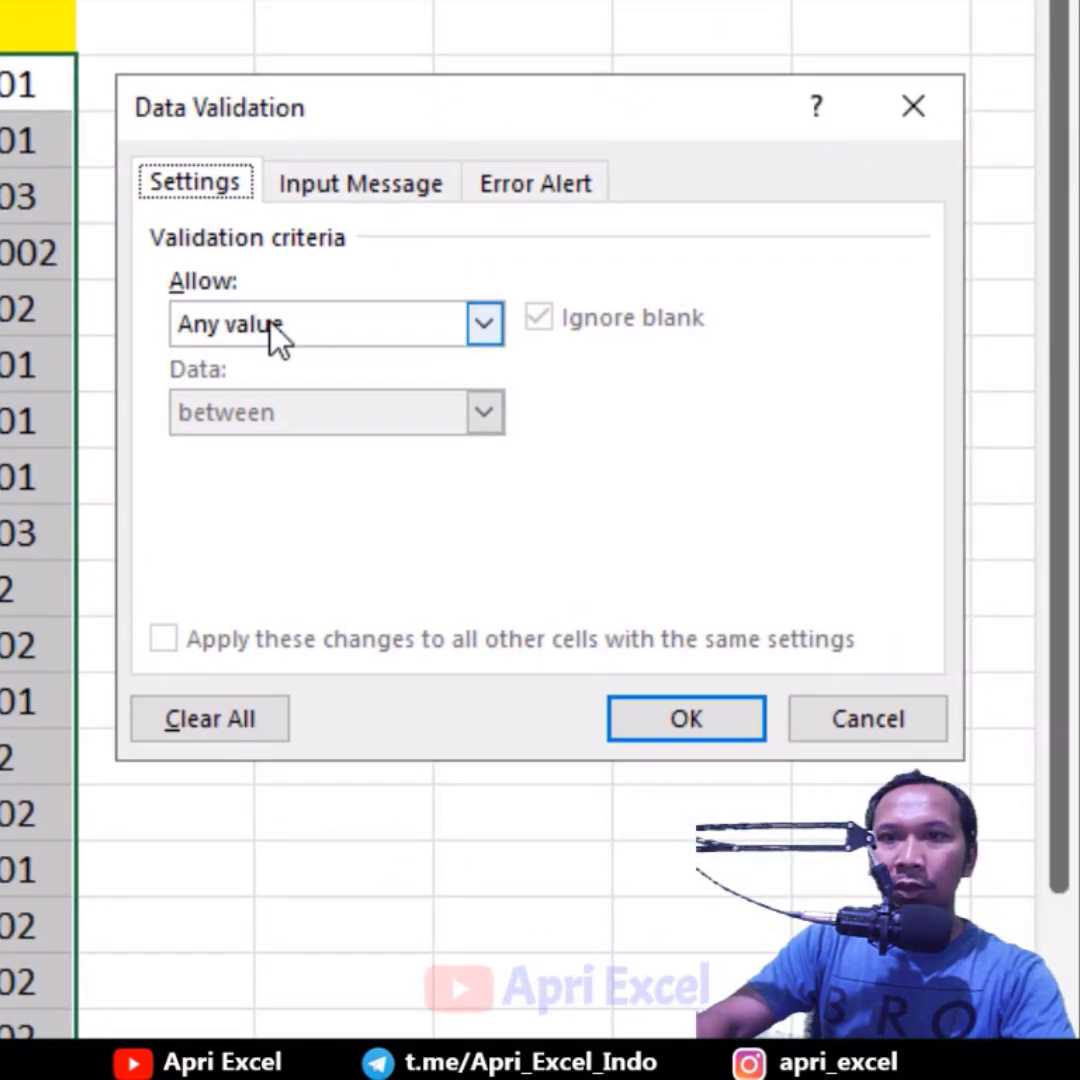
left_click(280, 405)
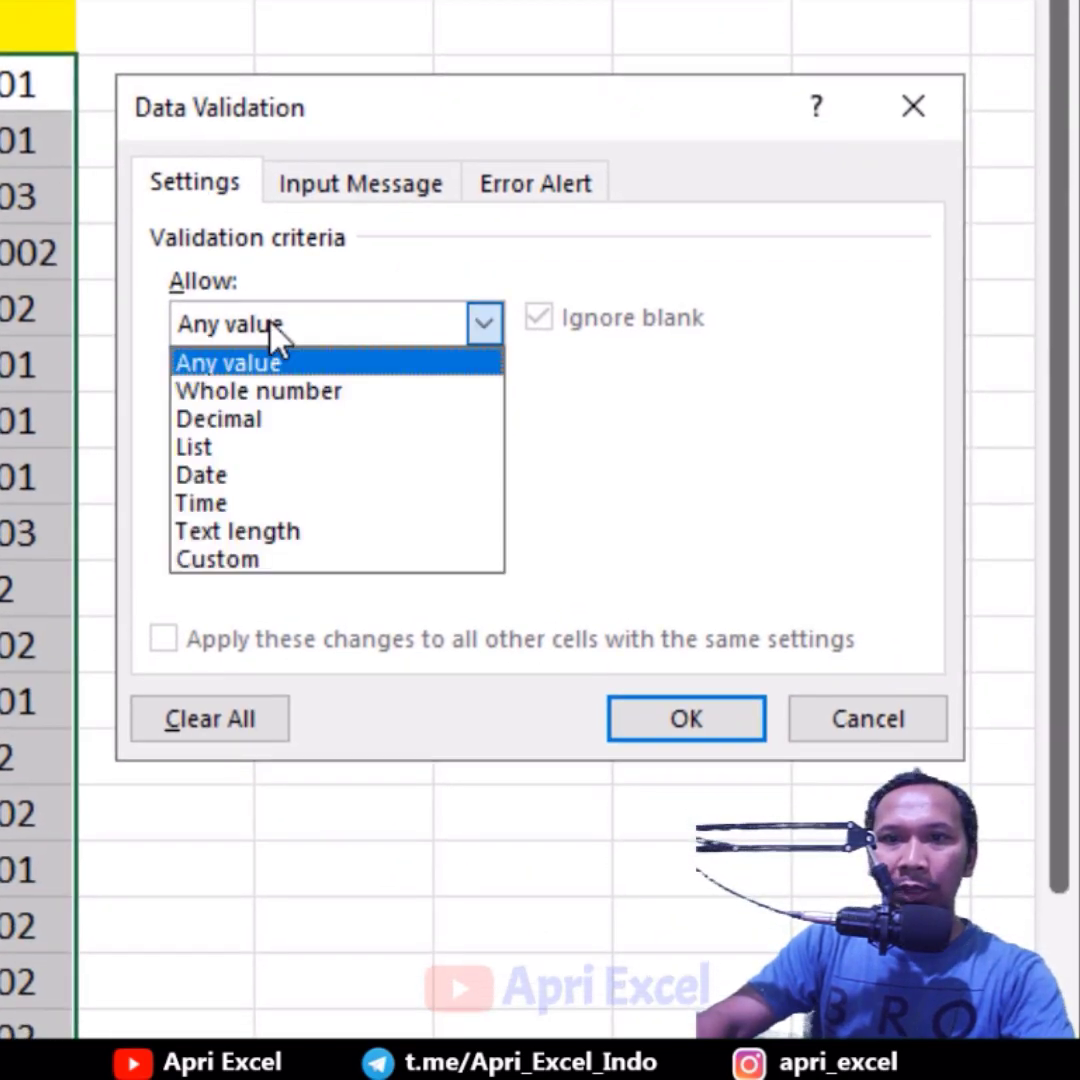
left_click(258, 538)
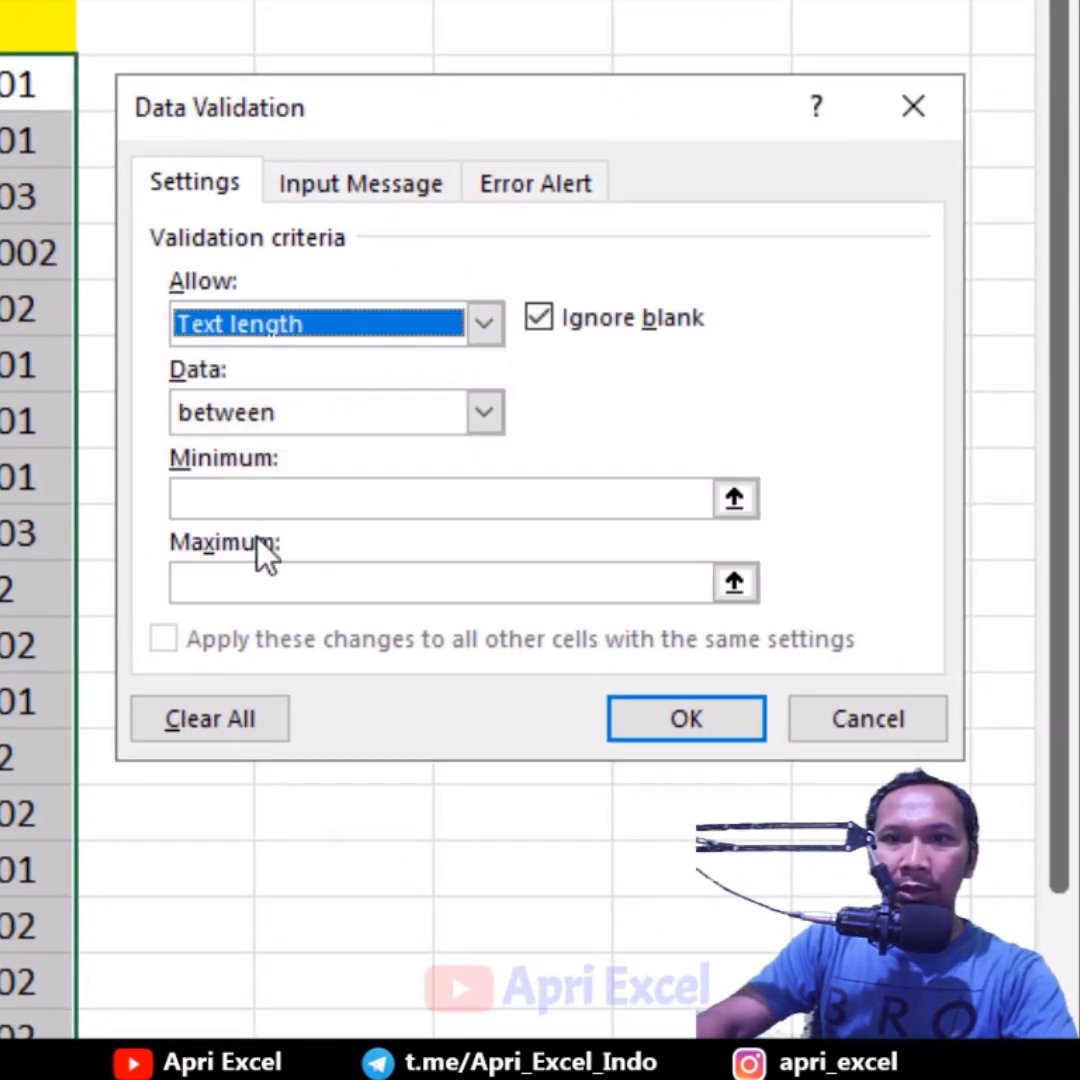
left_click(258, 422)
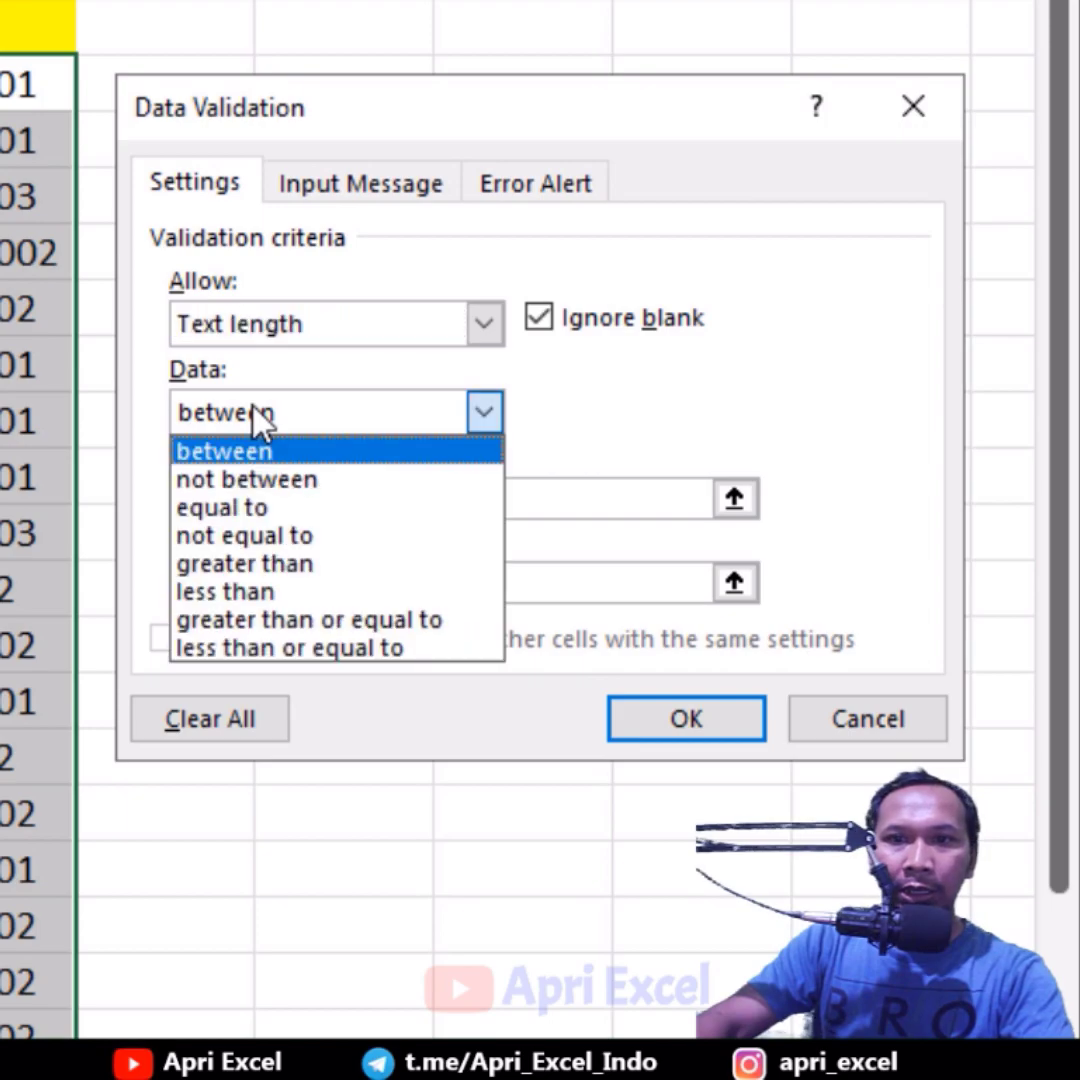
left_click(268, 507)
left_click(267, 503)
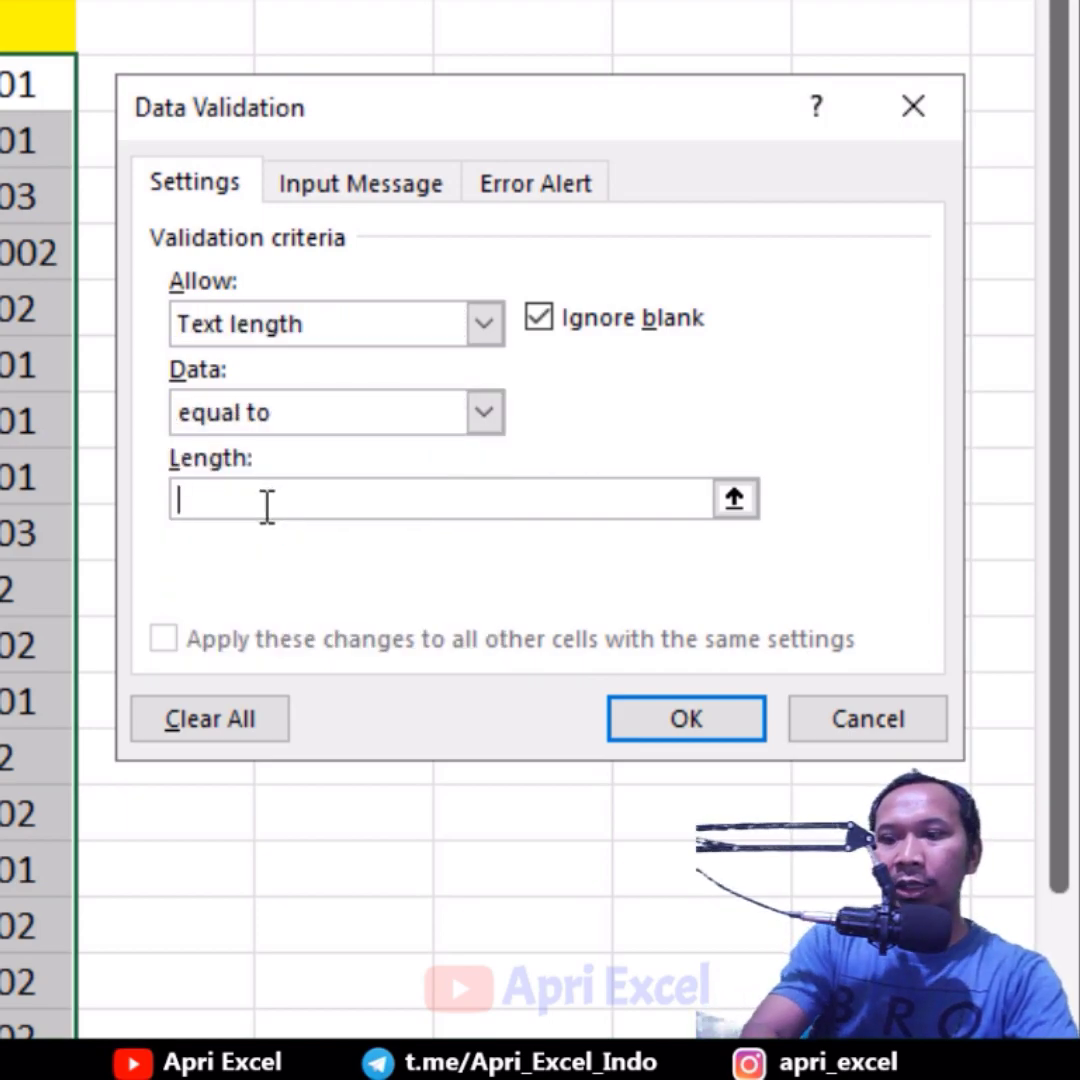
type("16")
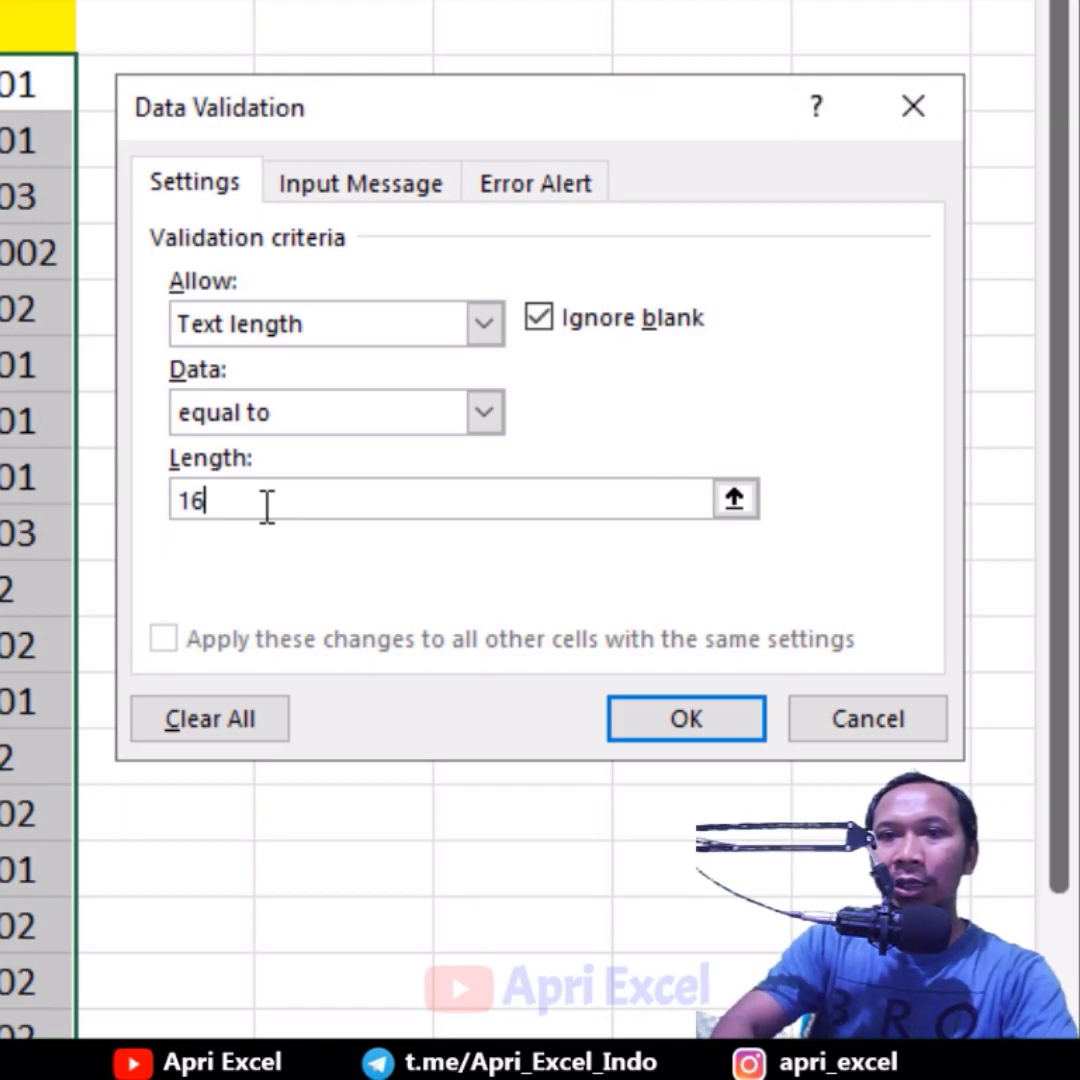
left_click(670, 728)
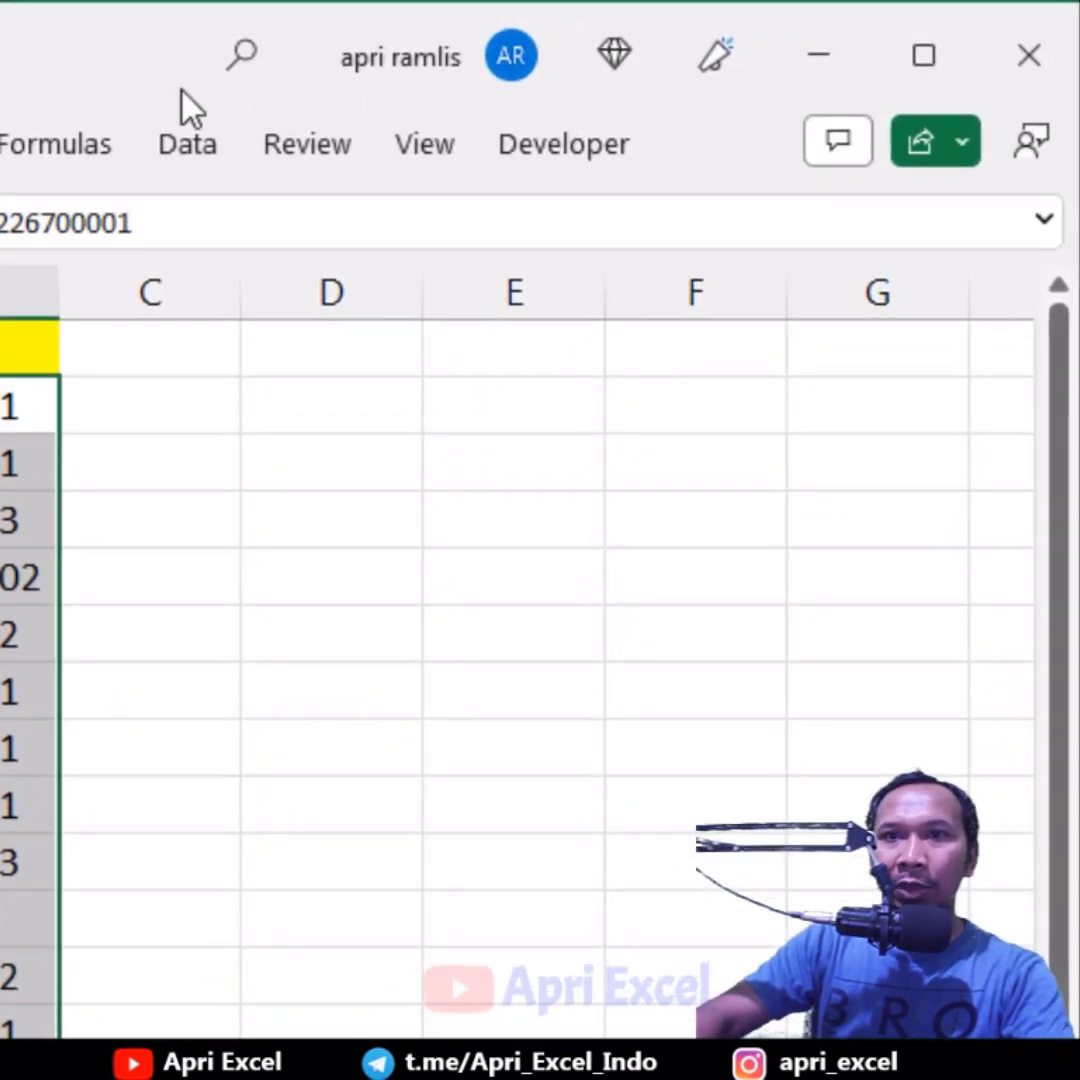
Circle the ID entries that break the validation rule.
left_click(180, 152)
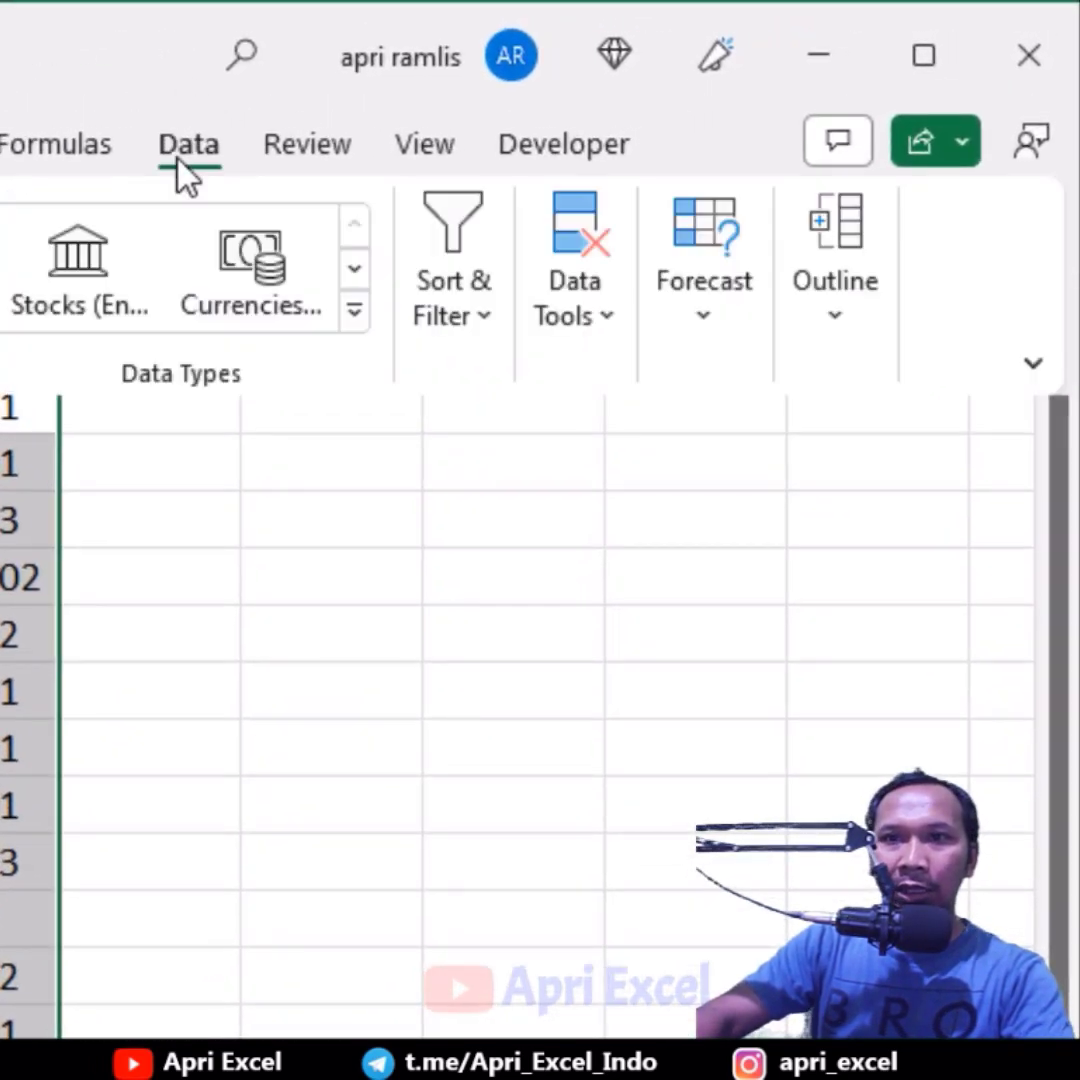
left_click(622, 343)
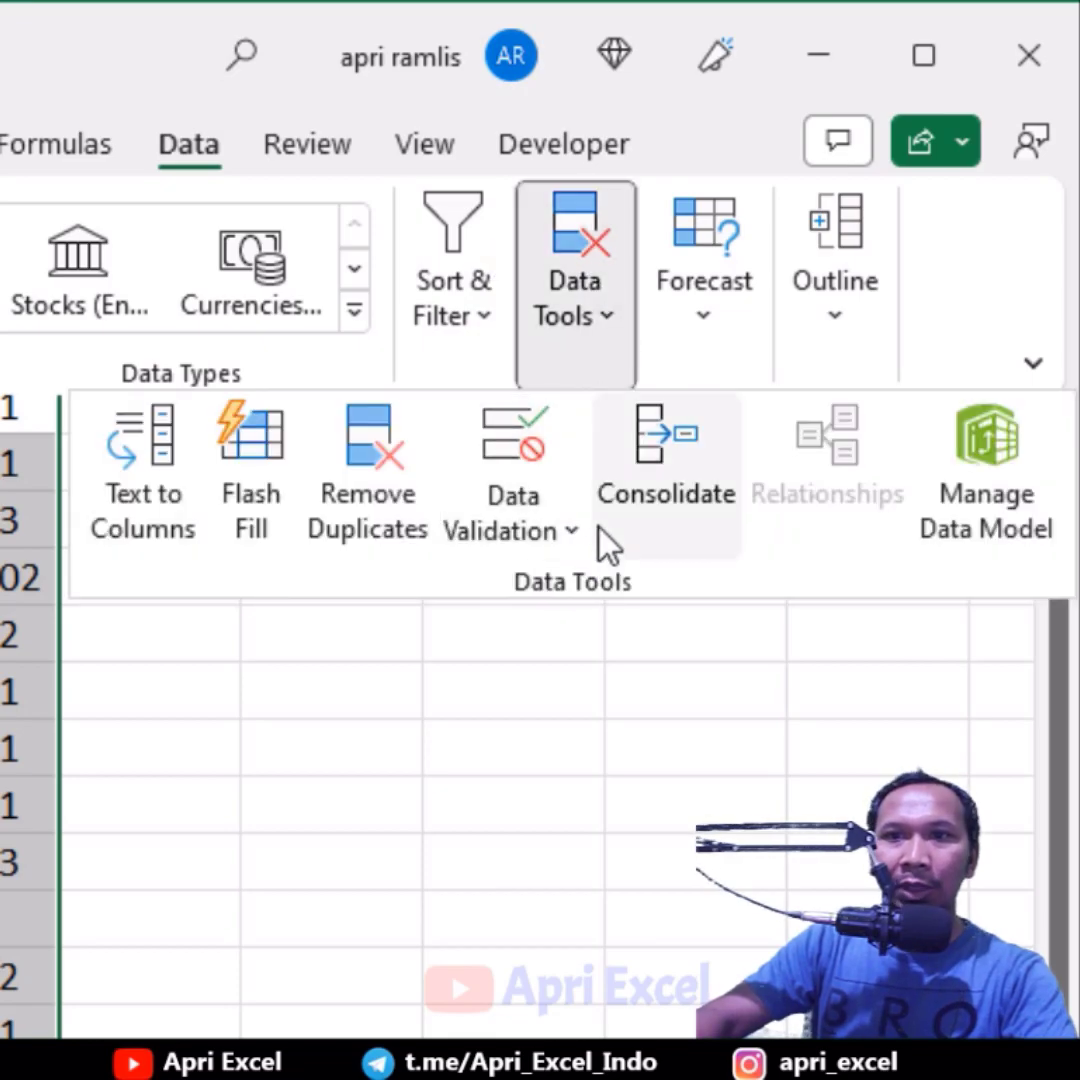
left_click(580, 545)
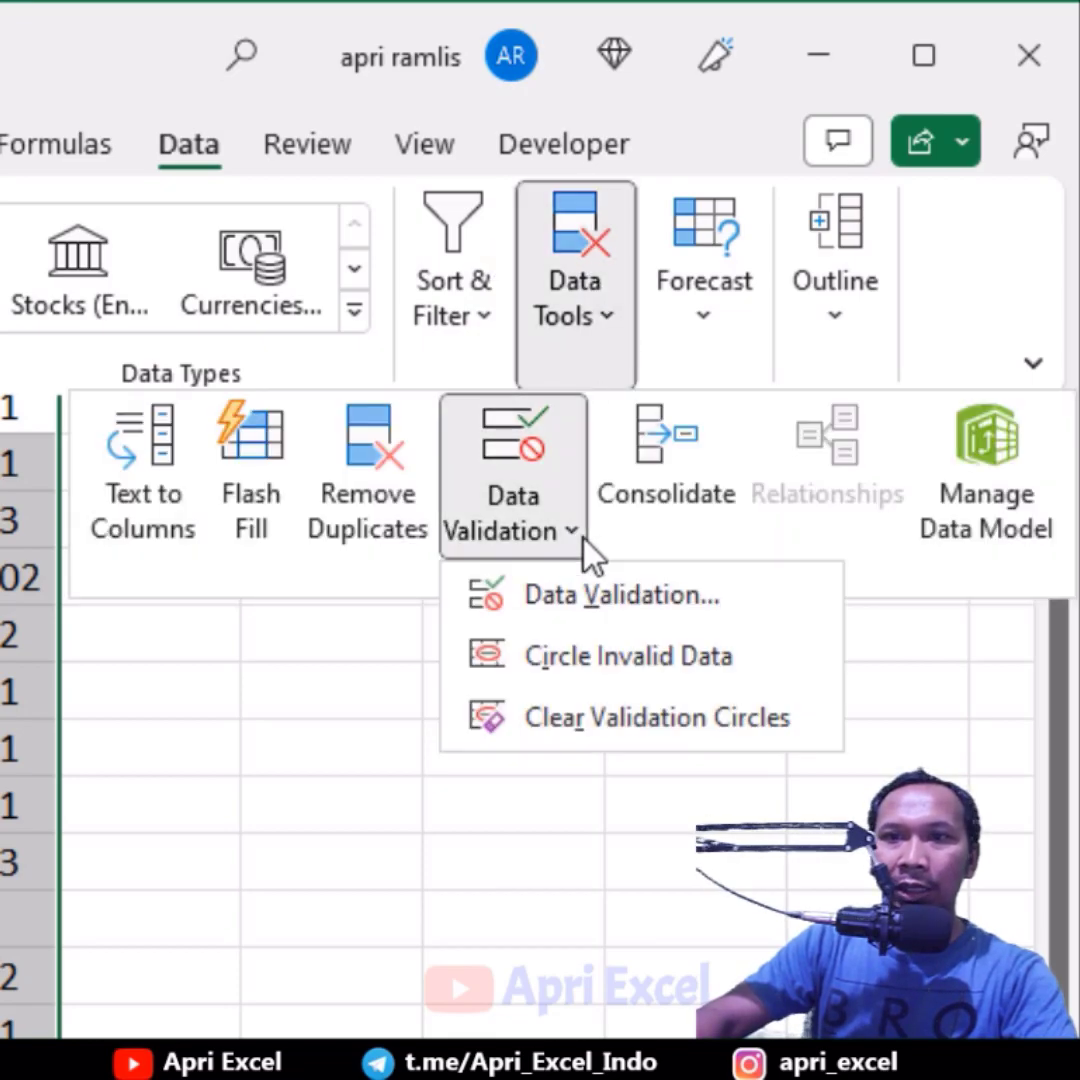
left_click(566, 657)
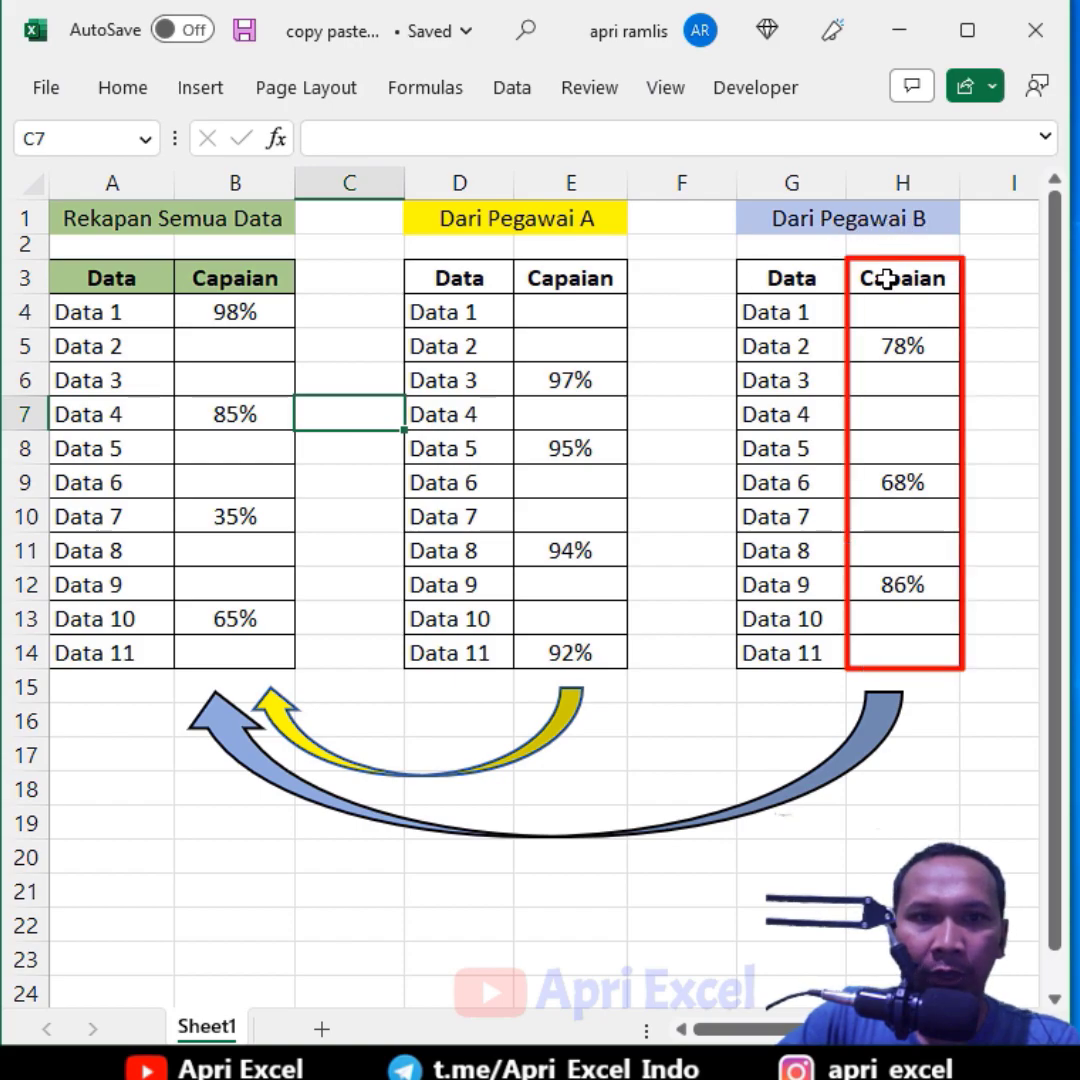
Copy Pegawai A's 97% (Data 3) and 95% (Data 5) into the summary table.
left_click(597, 374)
key("ctrl+c")
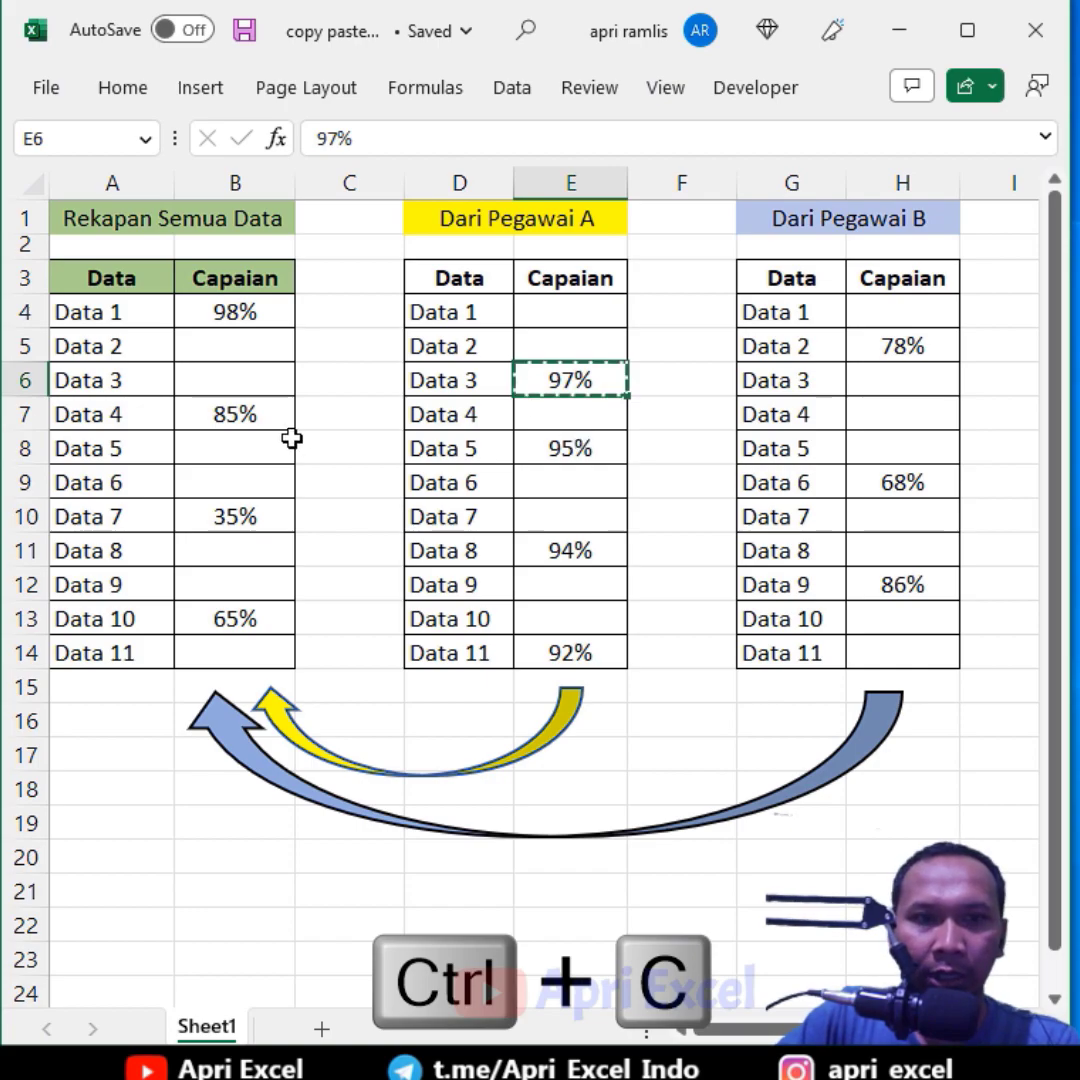
left_click(253, 378)
key("ctrl+v")
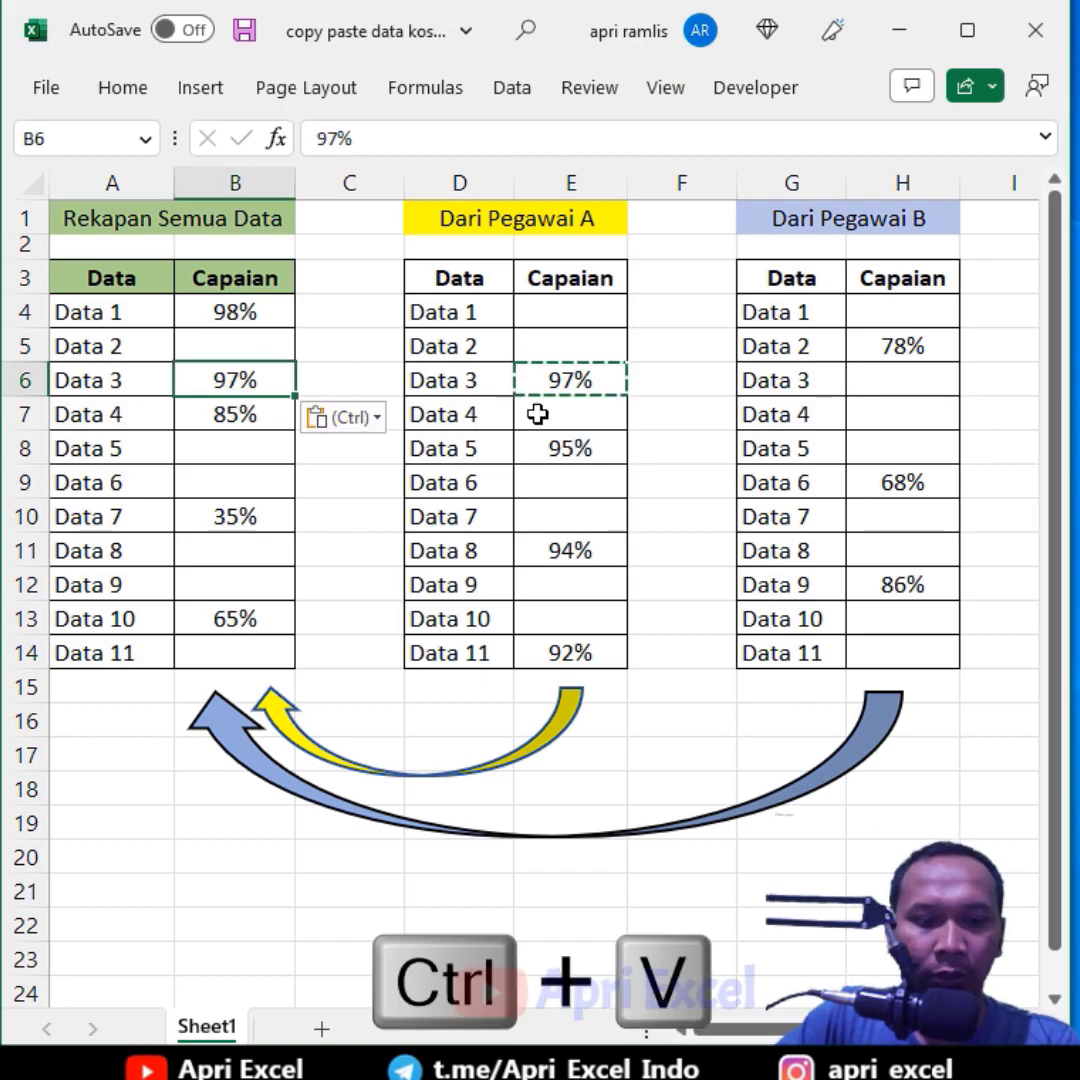
left_click(571, 448)
key("ctrl+c")
left_click(272, 450)
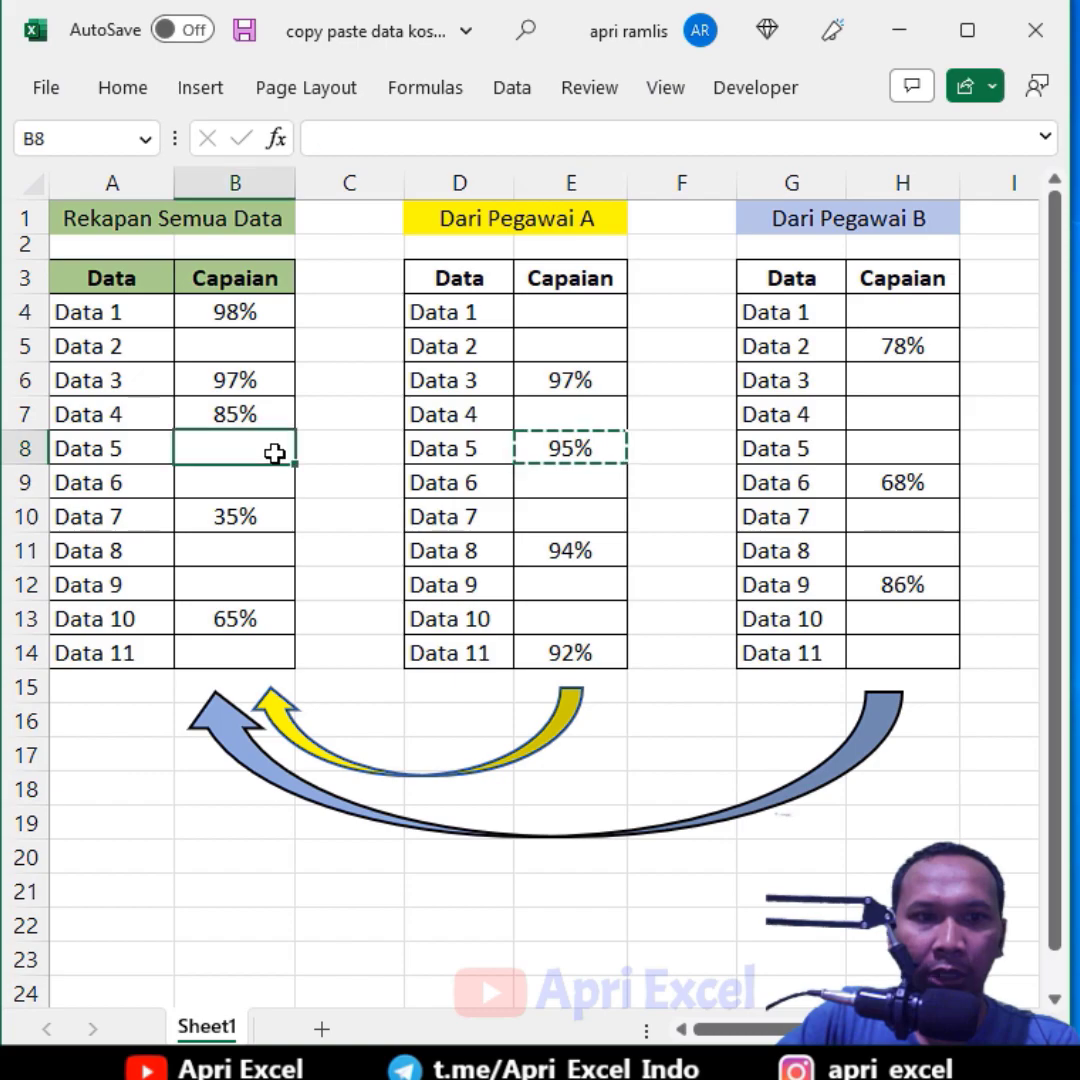
key("ctrl+v")
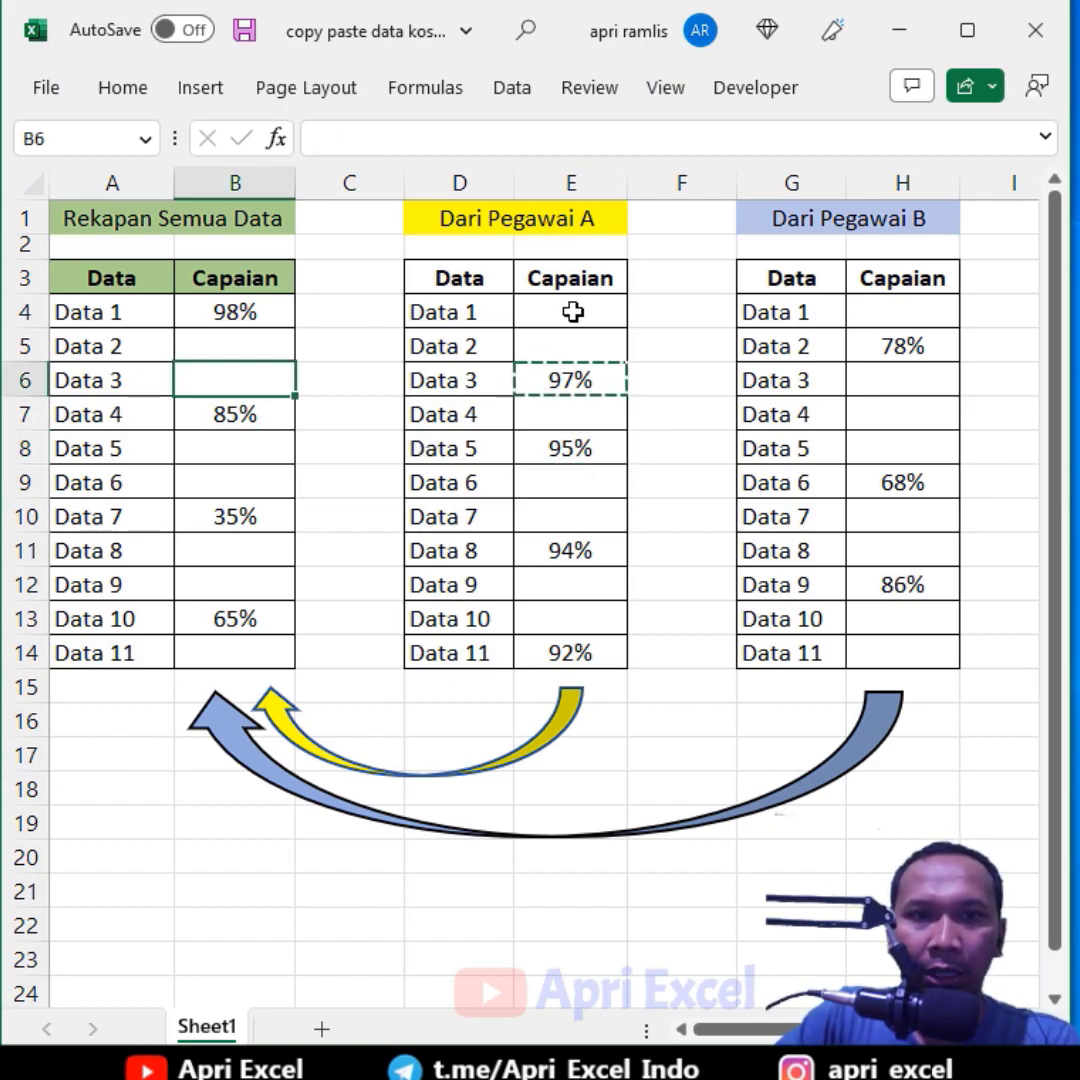
Copy Pegawai A's whole Capaian column and select the Rekapan Semua Data Capaian cells.
left_click_drag(571, 312, 535, 652)
key("ctrl+v")
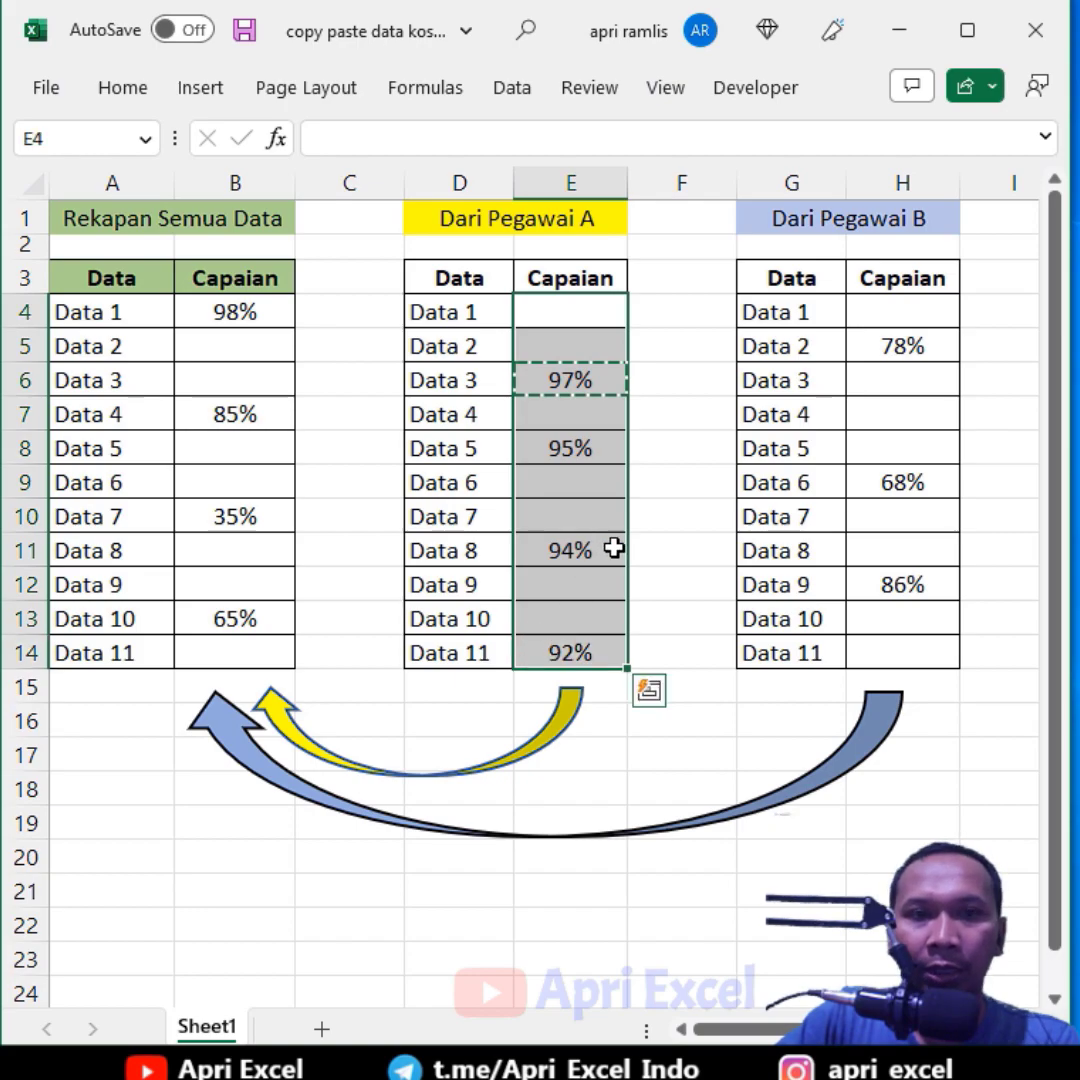
key("ctrl+c")
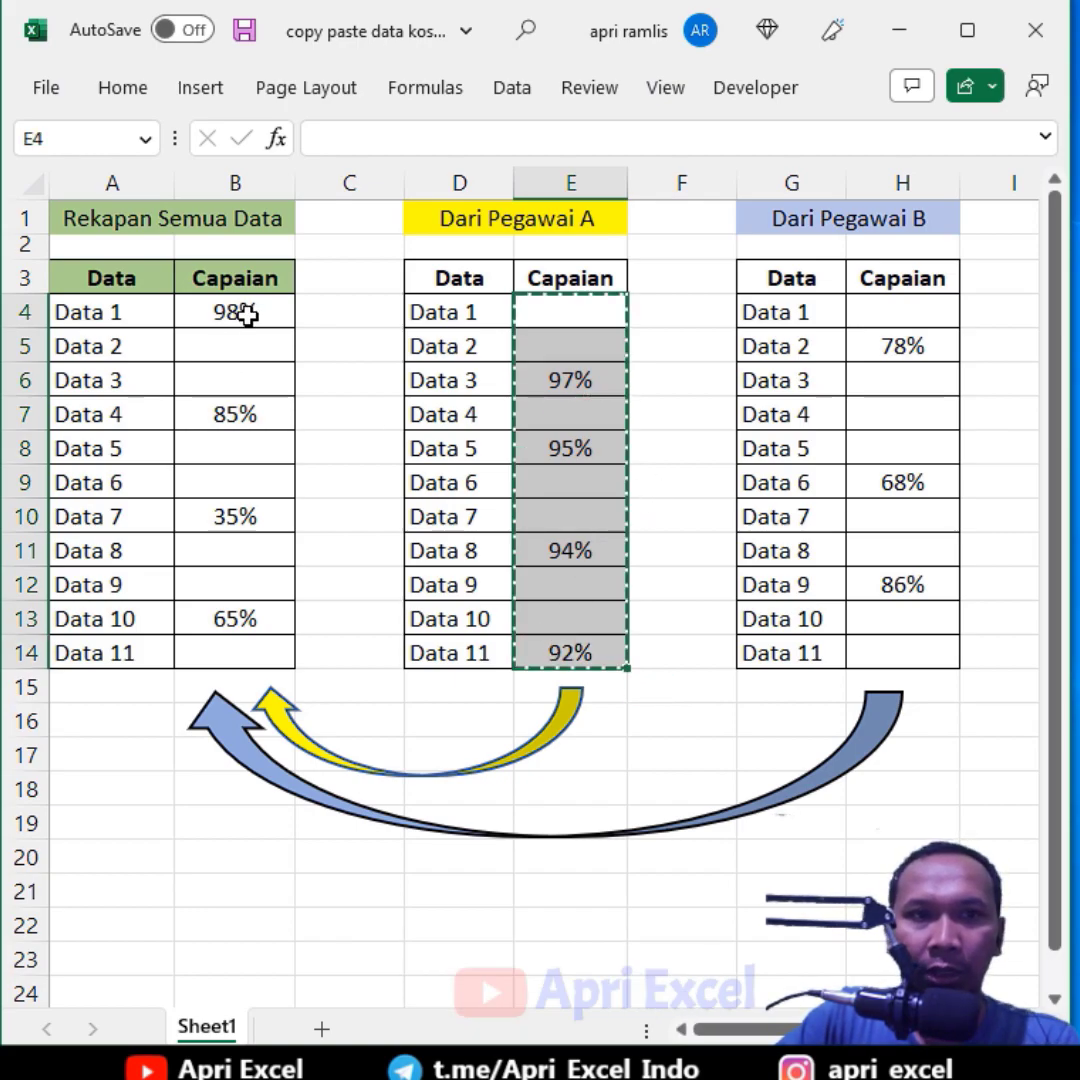
left_click_drag(243, 313, 250, 646)
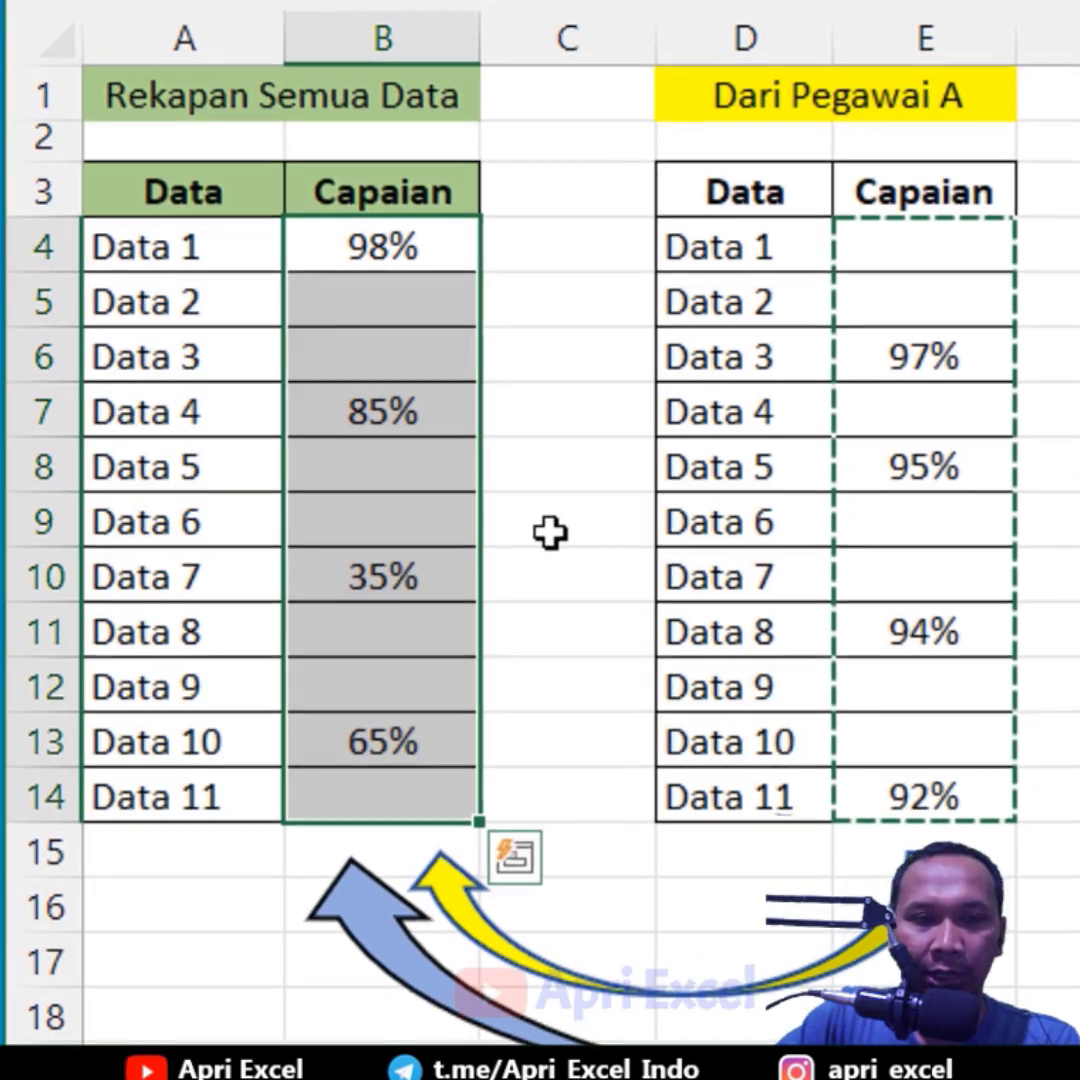
Paste Pegawai A's Capaian values into the Rekapan column with Skip blanks.
right_click(373, 350)
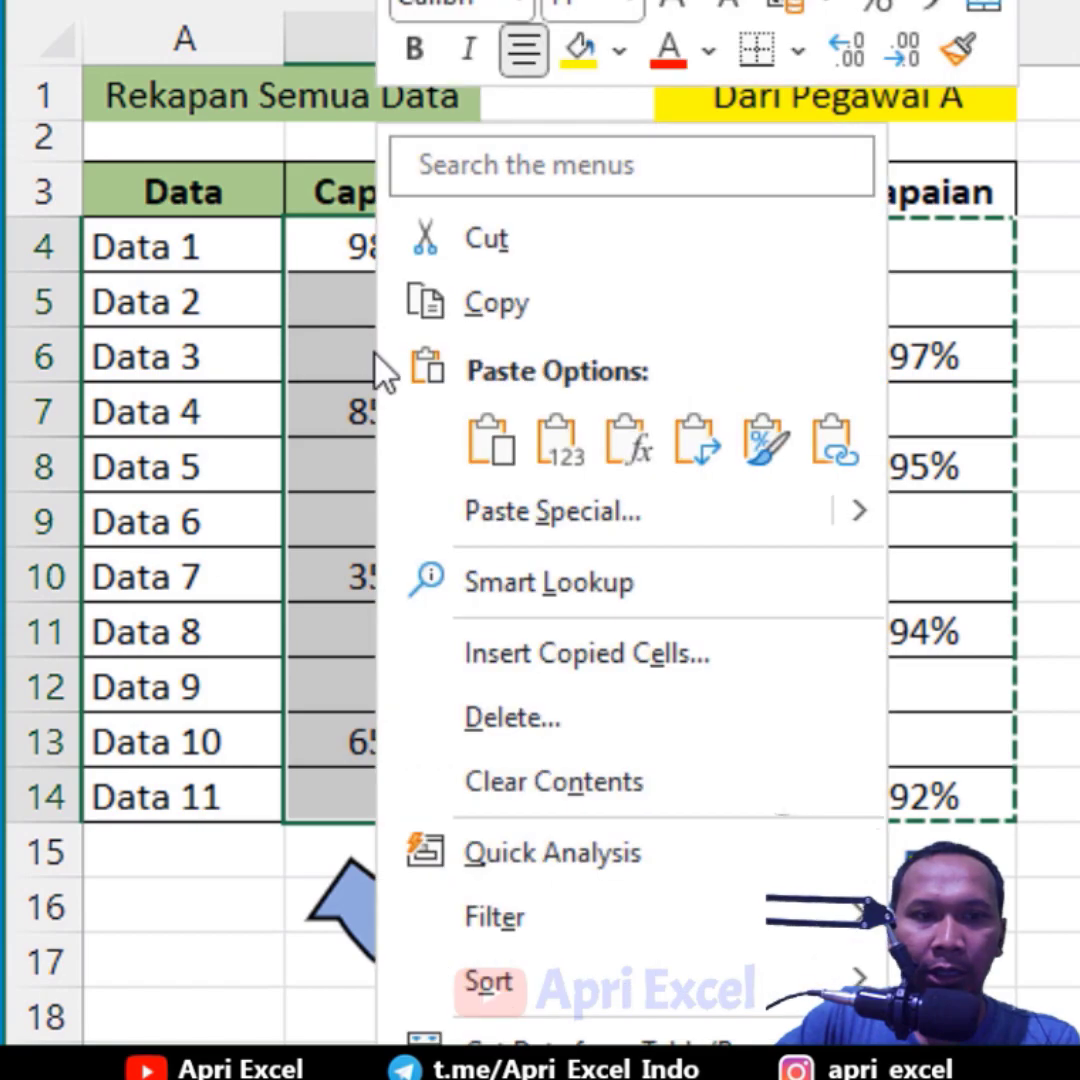
left_click(515, 515)
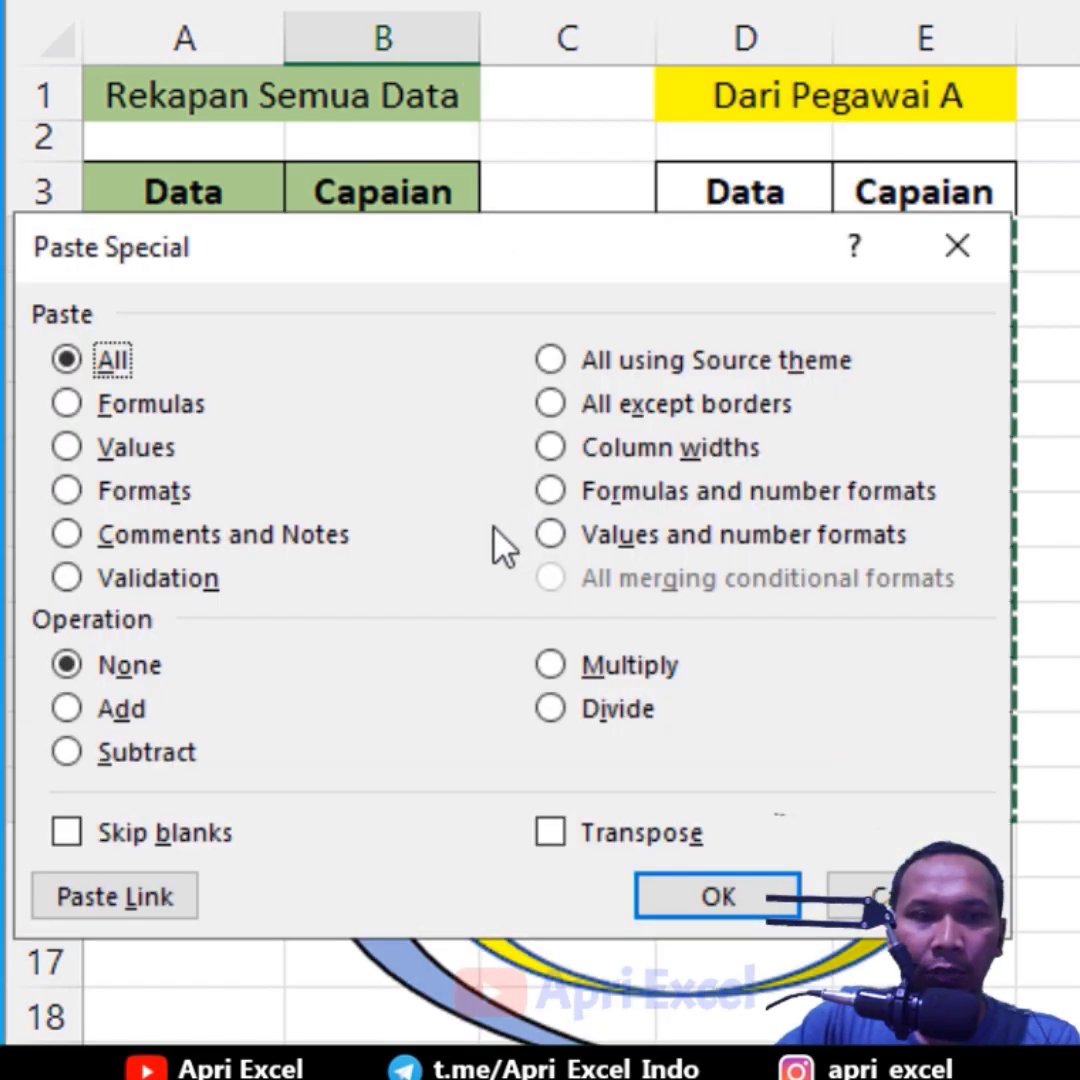
left_click(163, 831)
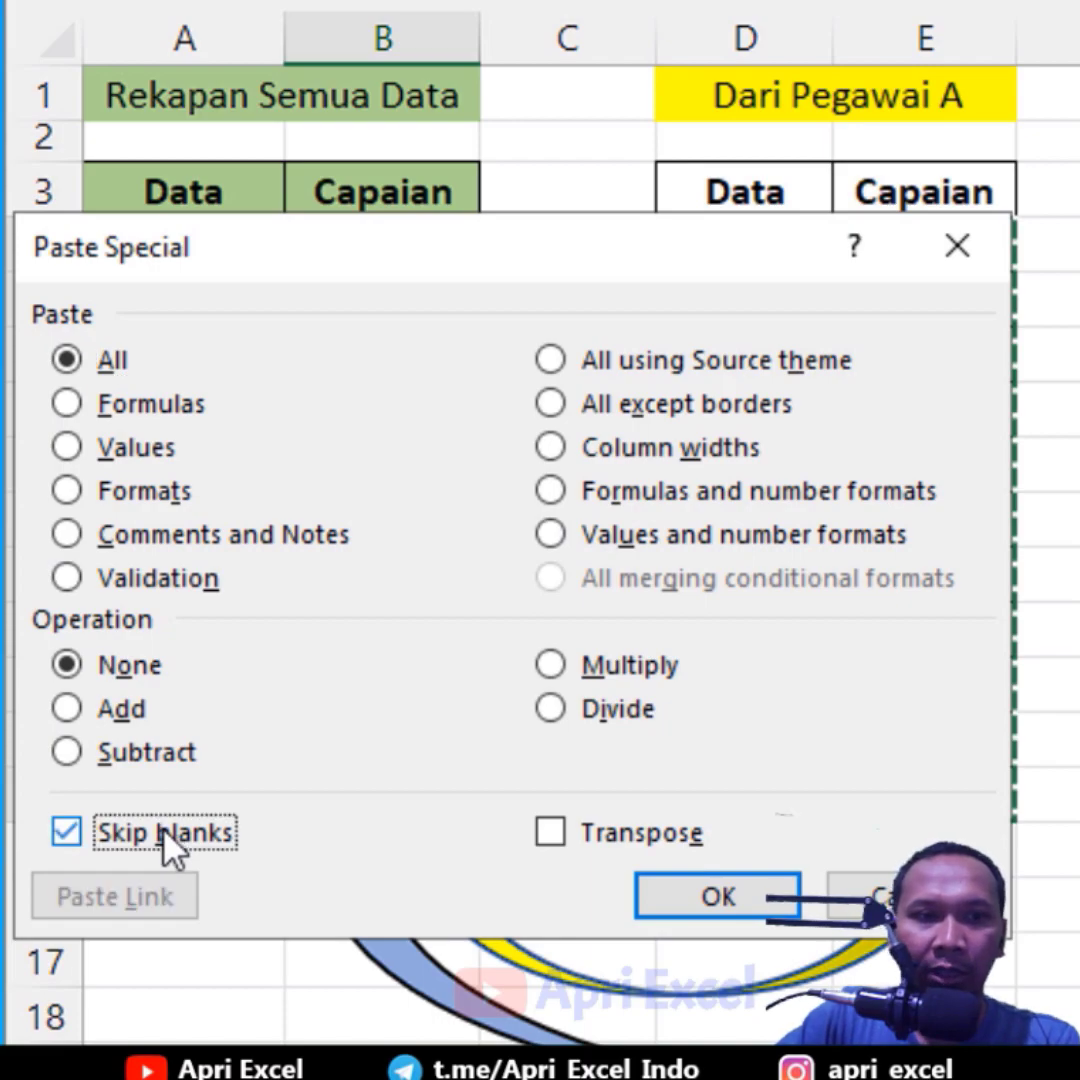
left_click(665, 900)
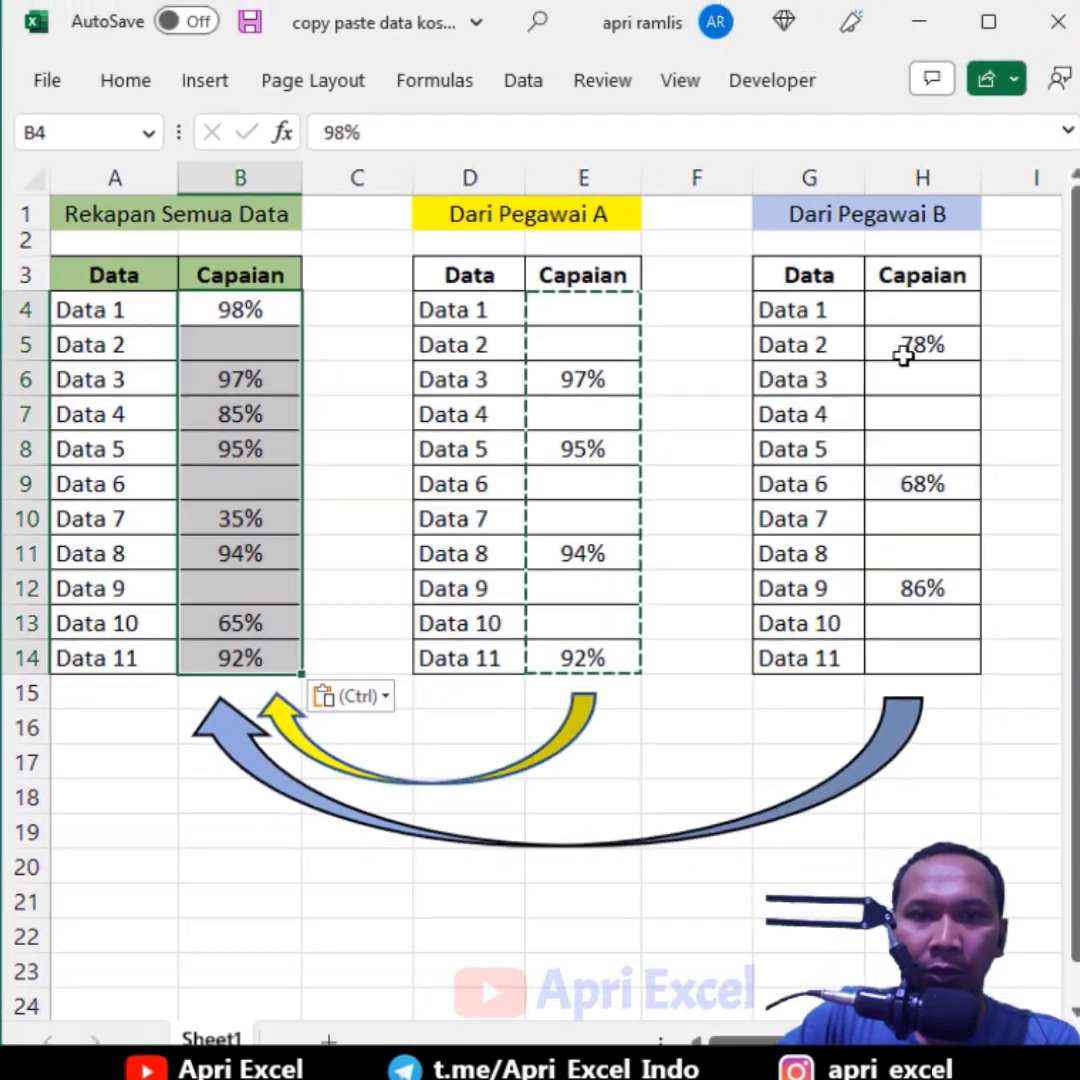
Copy Pegawai B's Capaian values into the same column, again skipping blanks.
left_click(910, 311)
left_click_drag(910, 311, 897, 645)
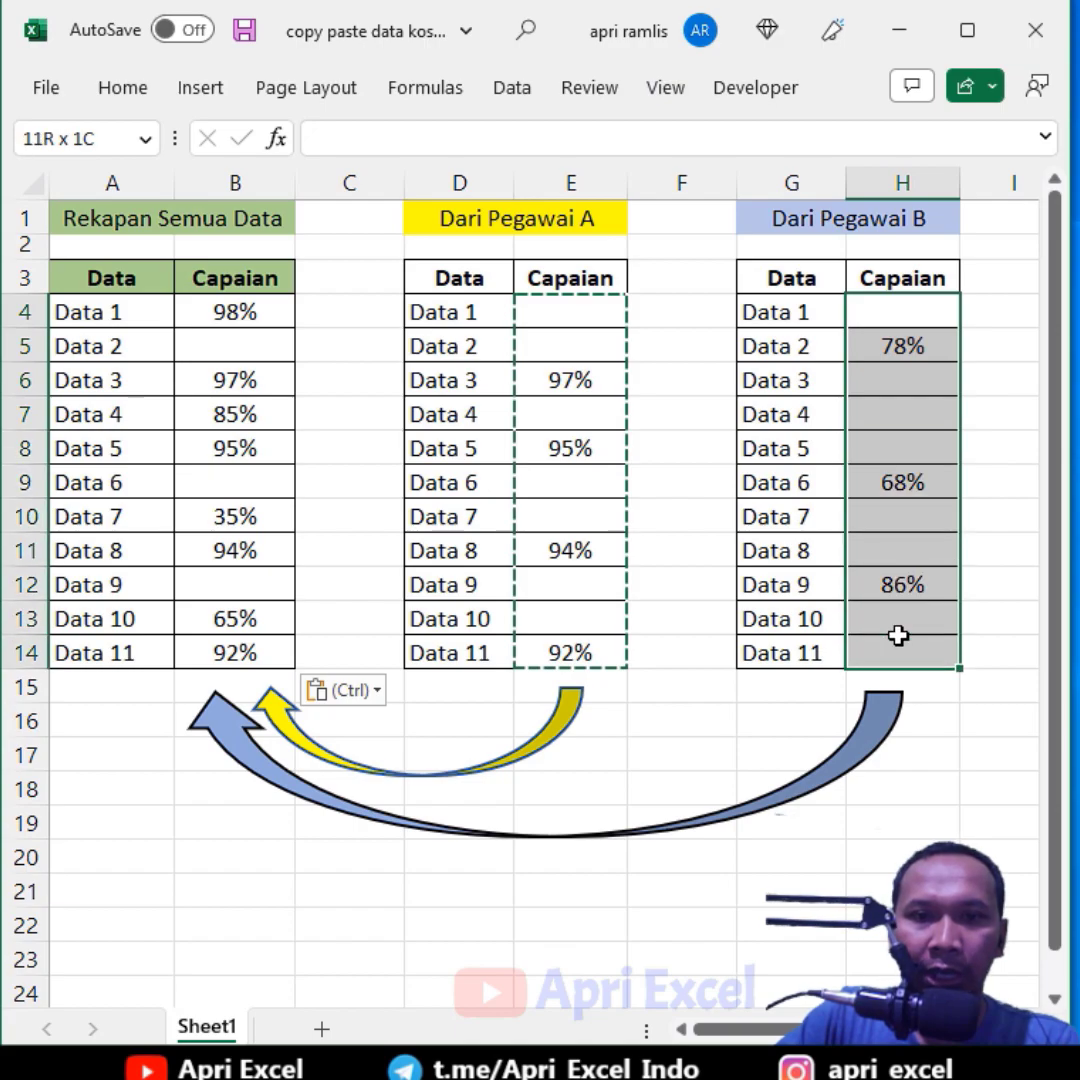
key("ctrl+c")
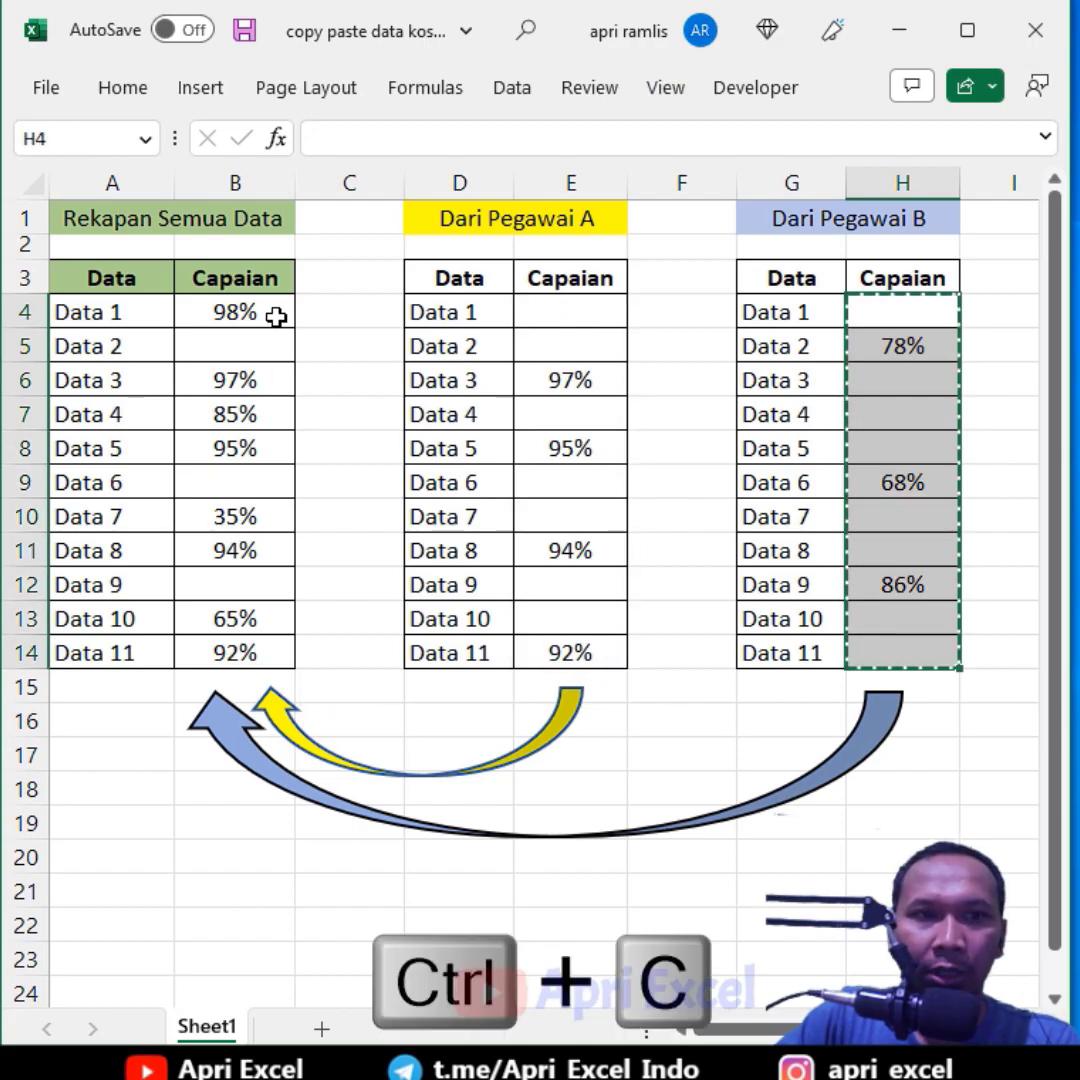
left_click_drag(238, 312, 253, 652)
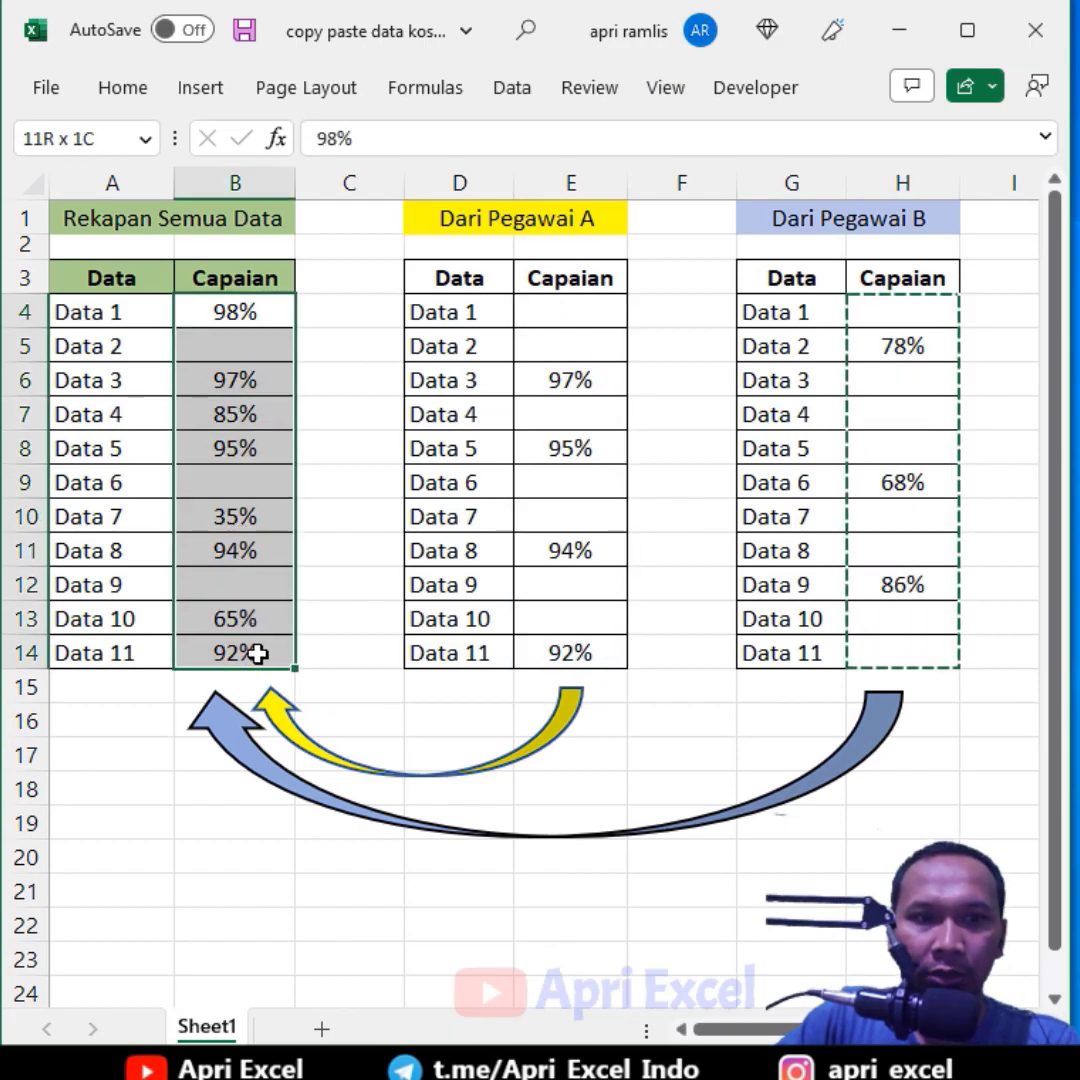
right_click(262, 352)
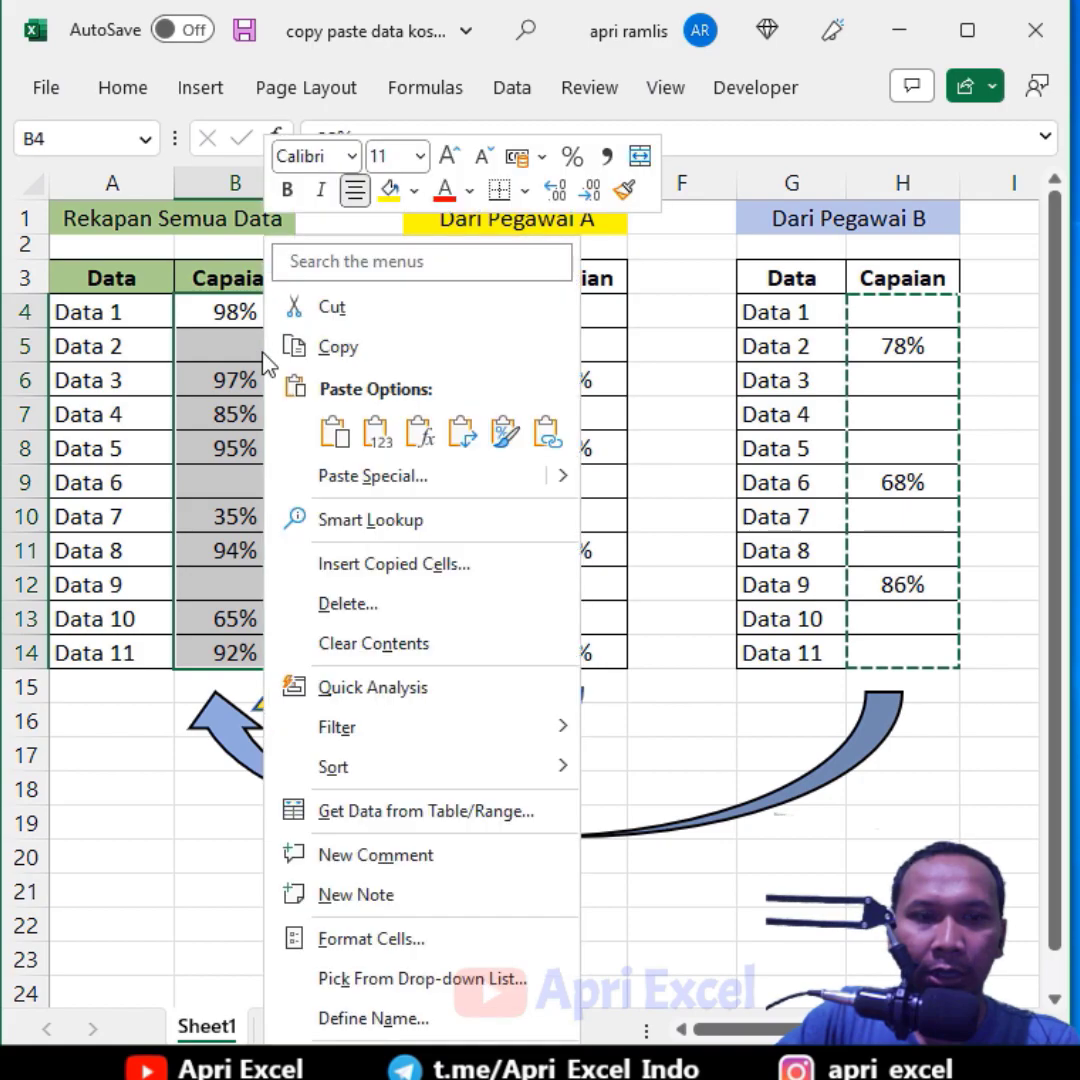
left_click(343, 478)
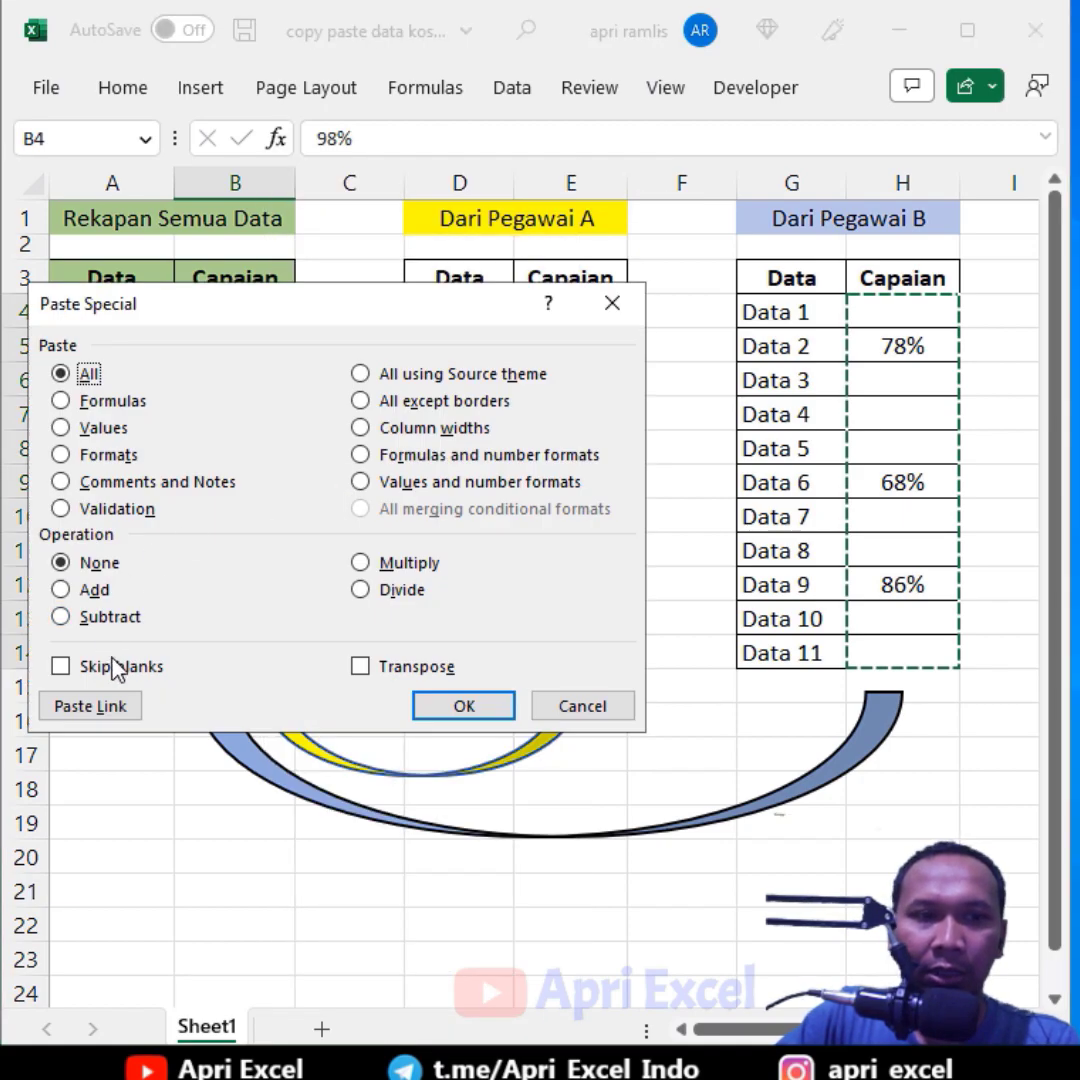
left_click(116, 667)
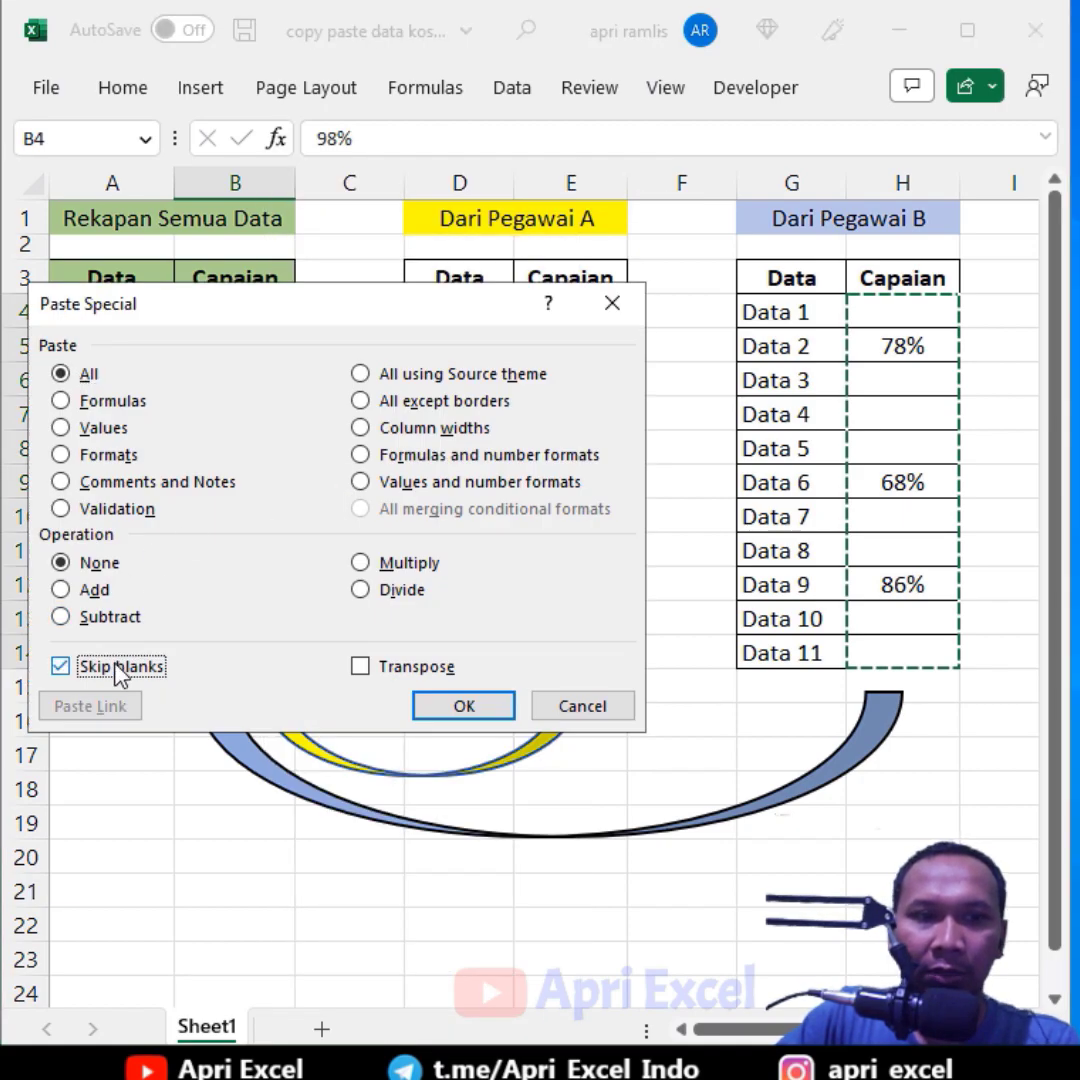
left_click(465, 703)
left_click(445, 705)
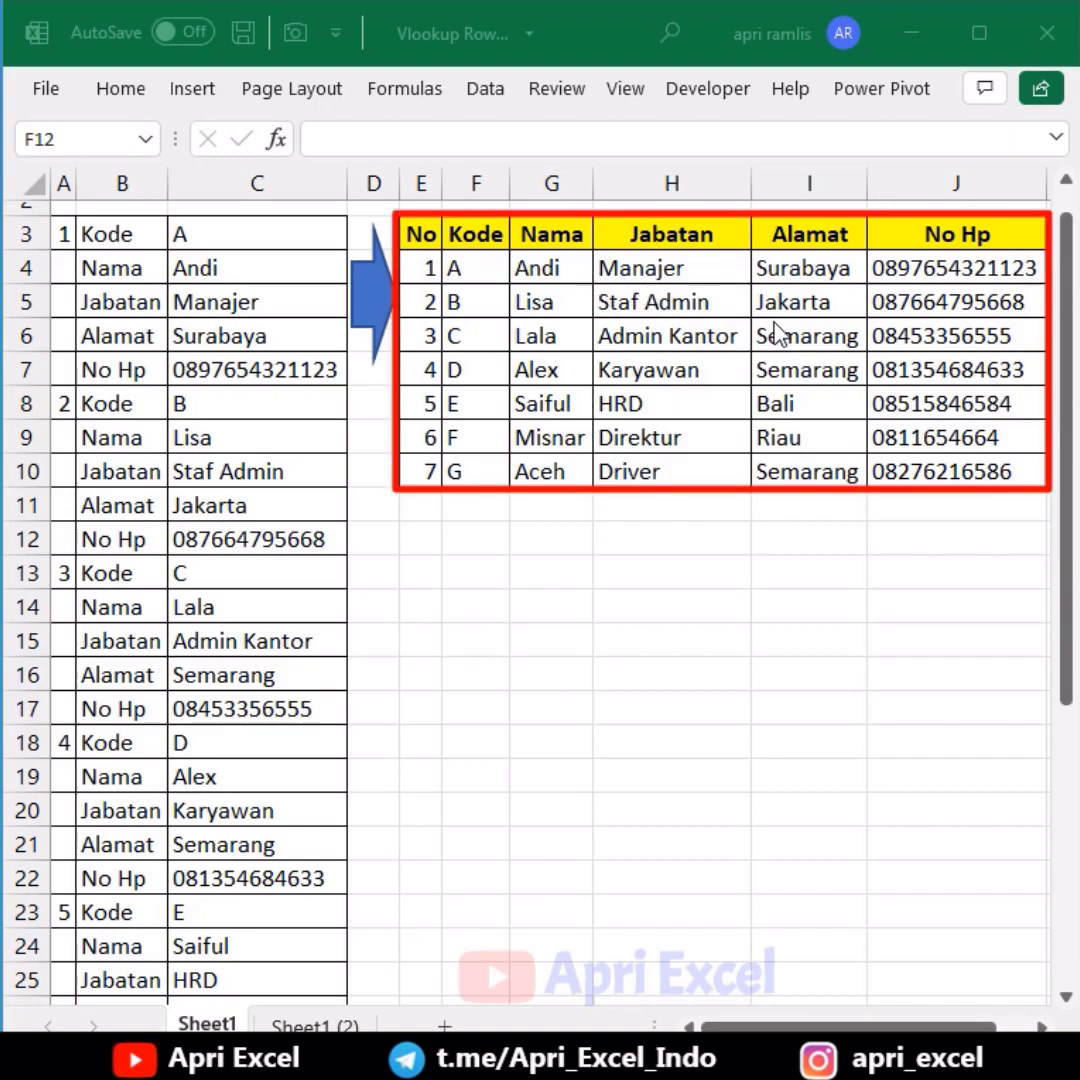
Paste the Kode to No Hp labels from B3:B7 transposed across row 12 starting at F12.
left_click_drag(106, 234, 103, 371)
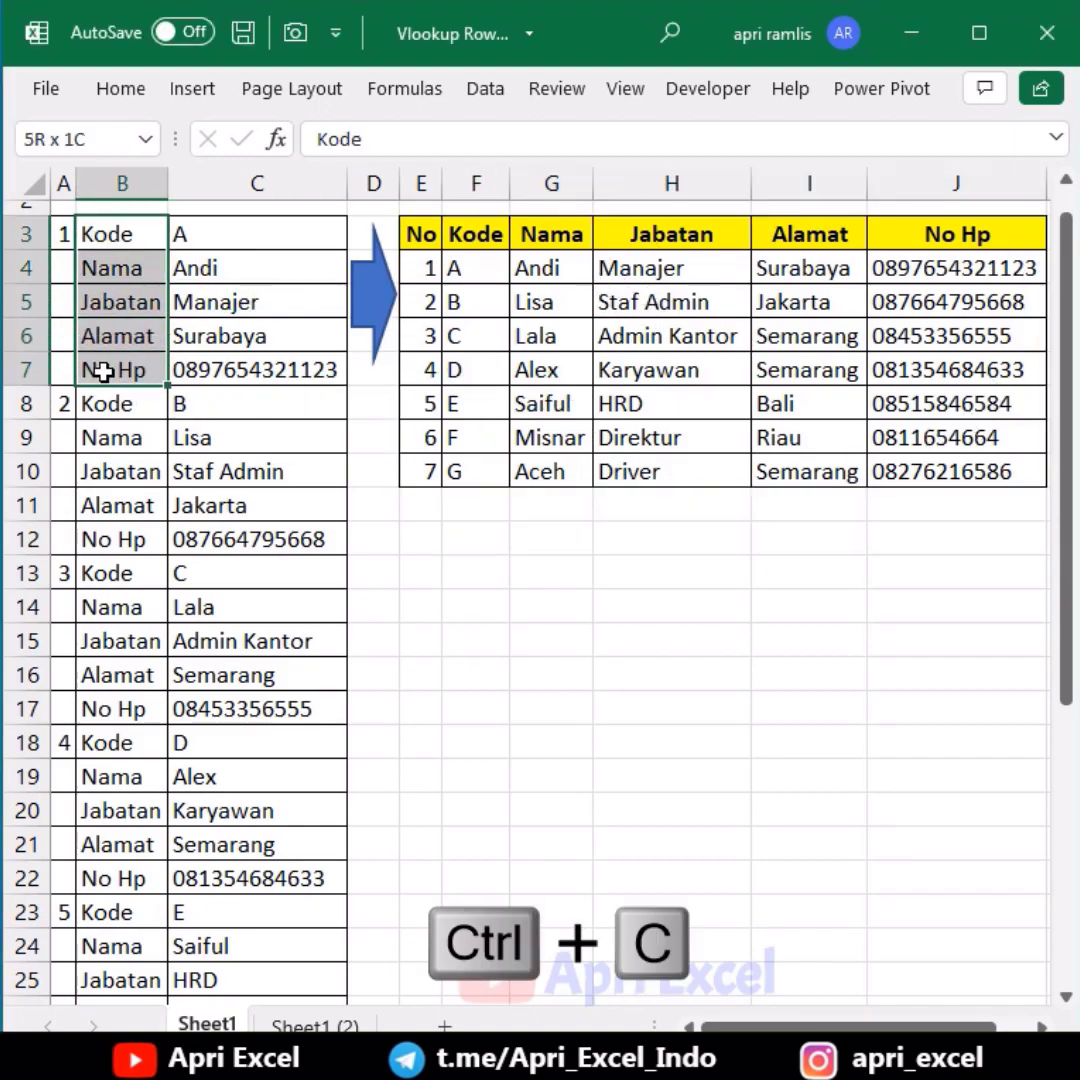
key("ctrl+c")
left_click(470, 538)
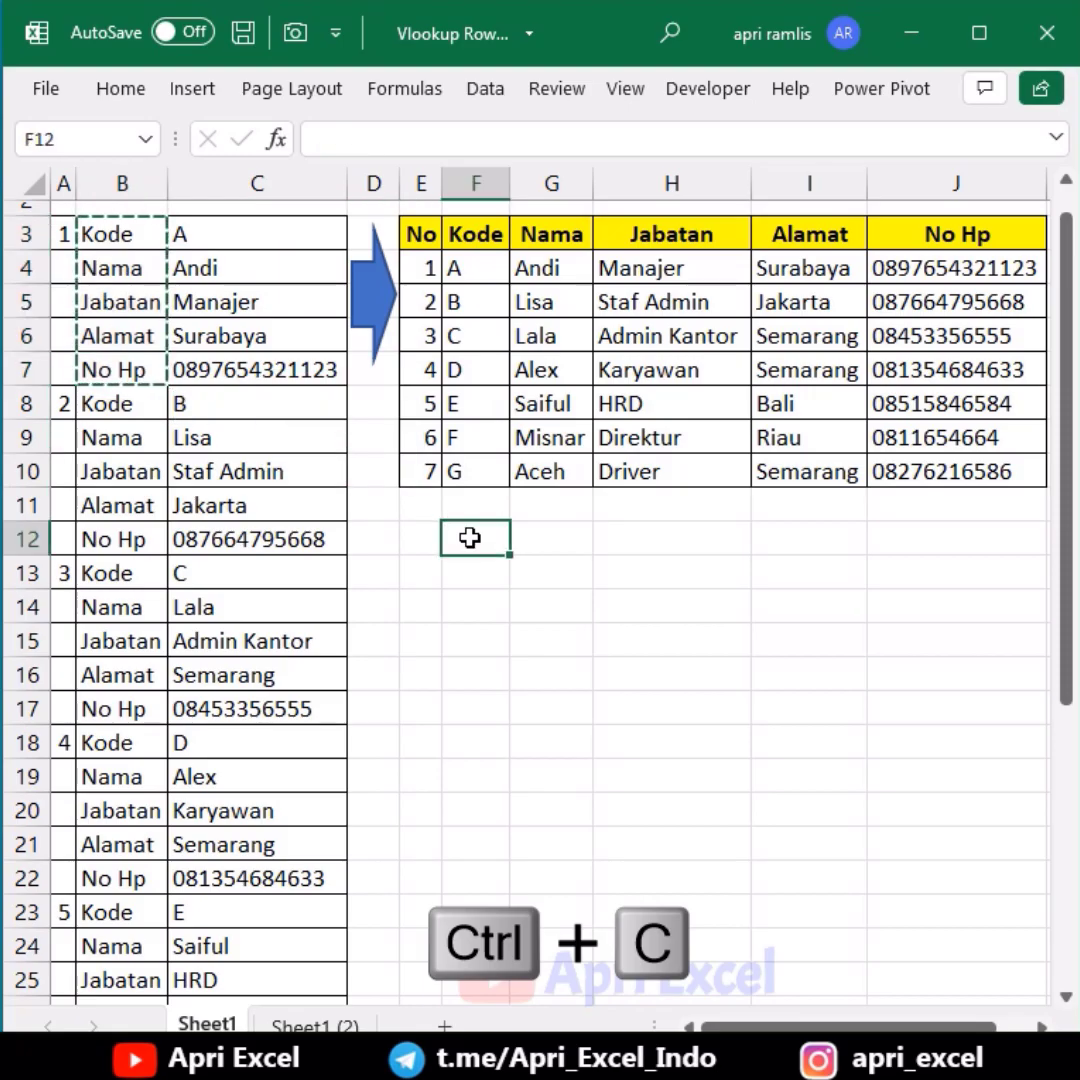
right_click(470, 538)
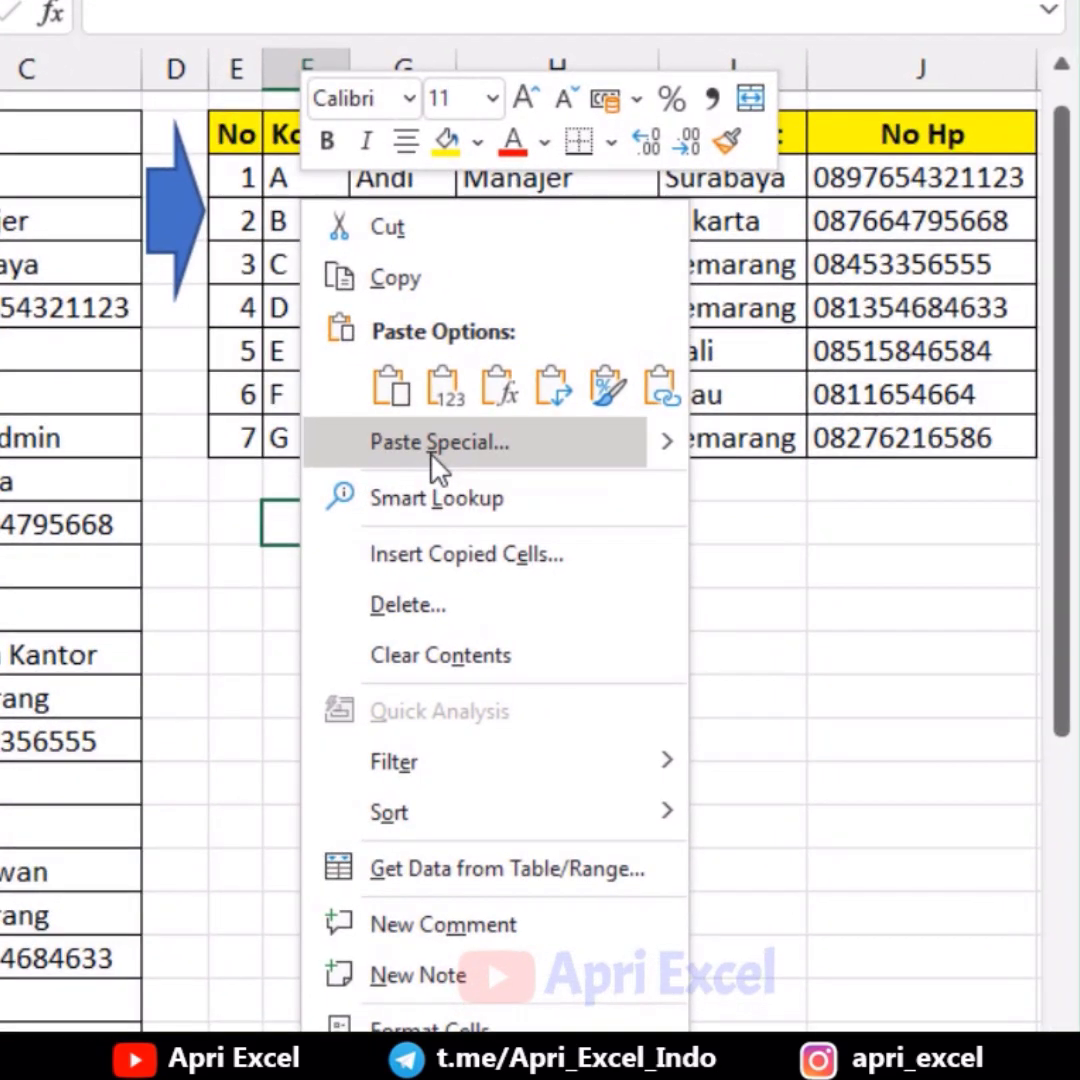
left_click(435, 452)
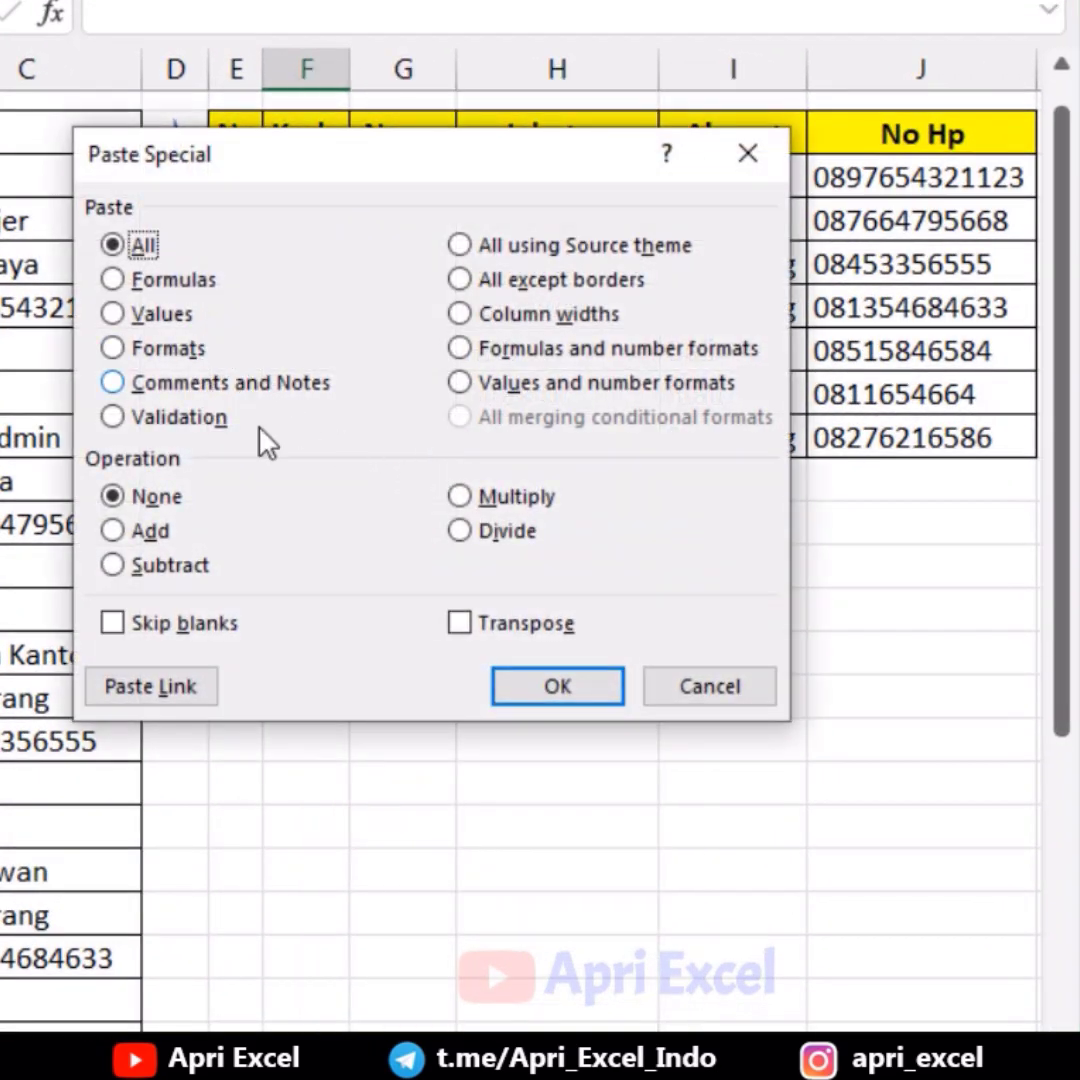
left_click(503, 630)
left_click(545, 690)
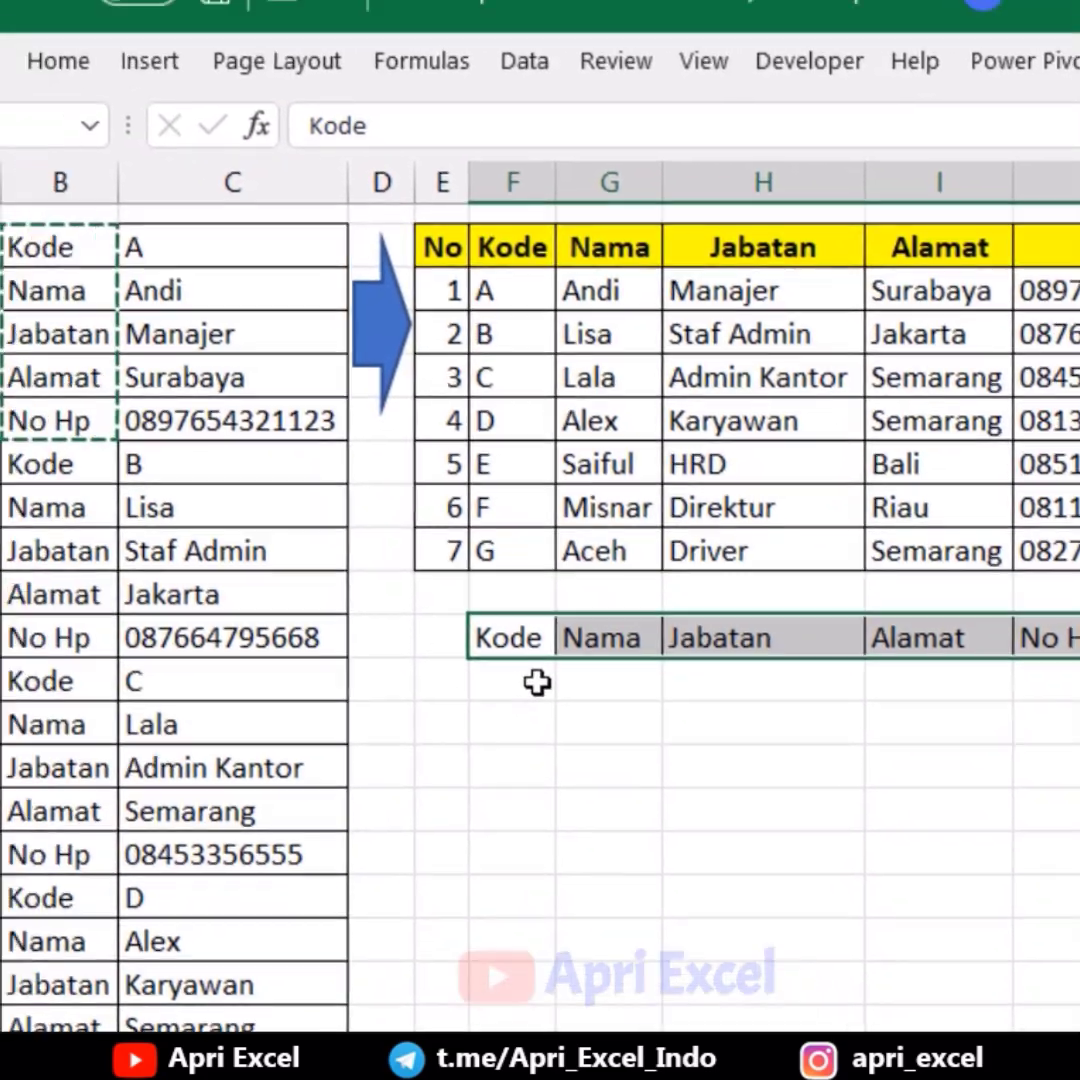
left_click(538, 682)
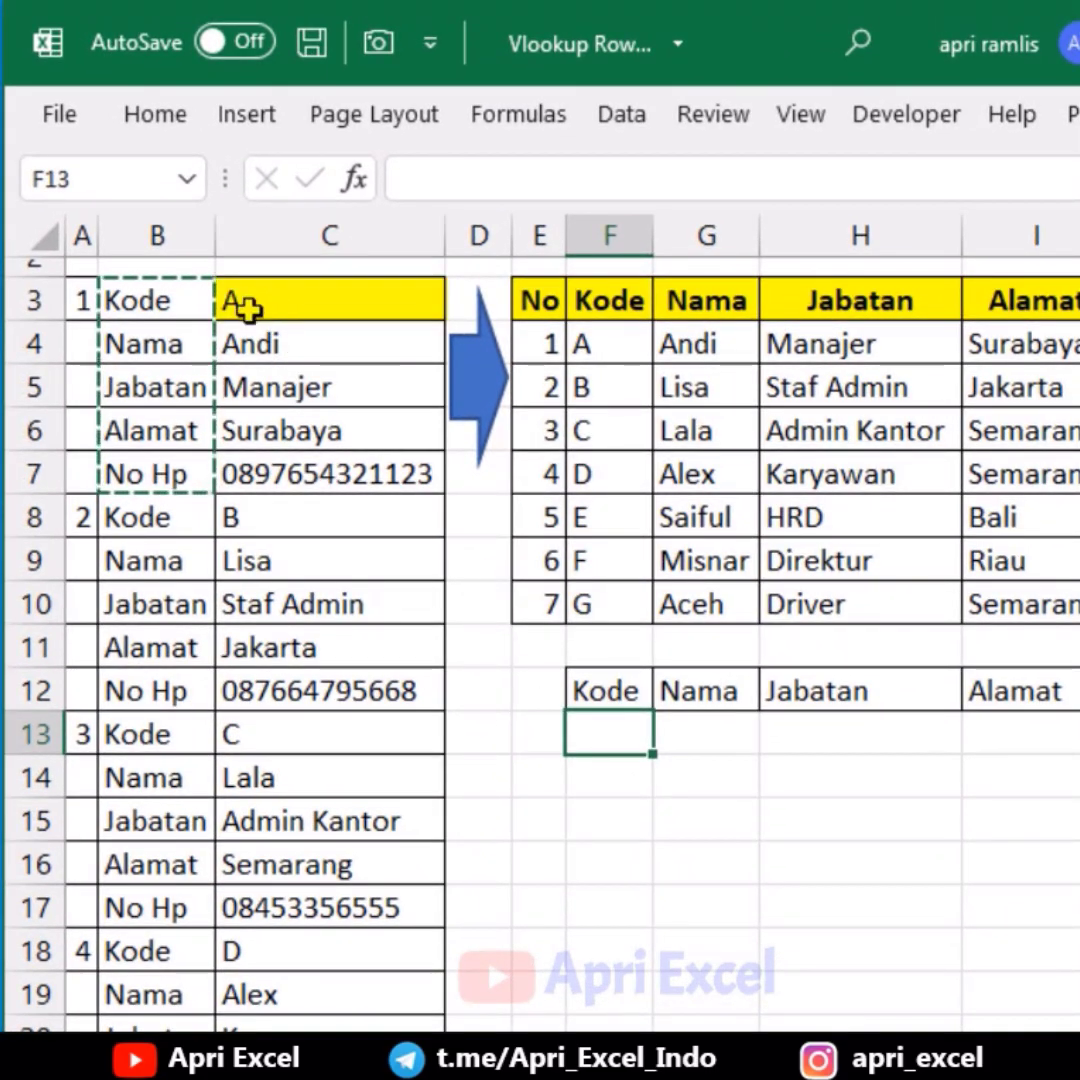
Enter the references C3, C4, C8 and C9 into F13:G14.
type("C")
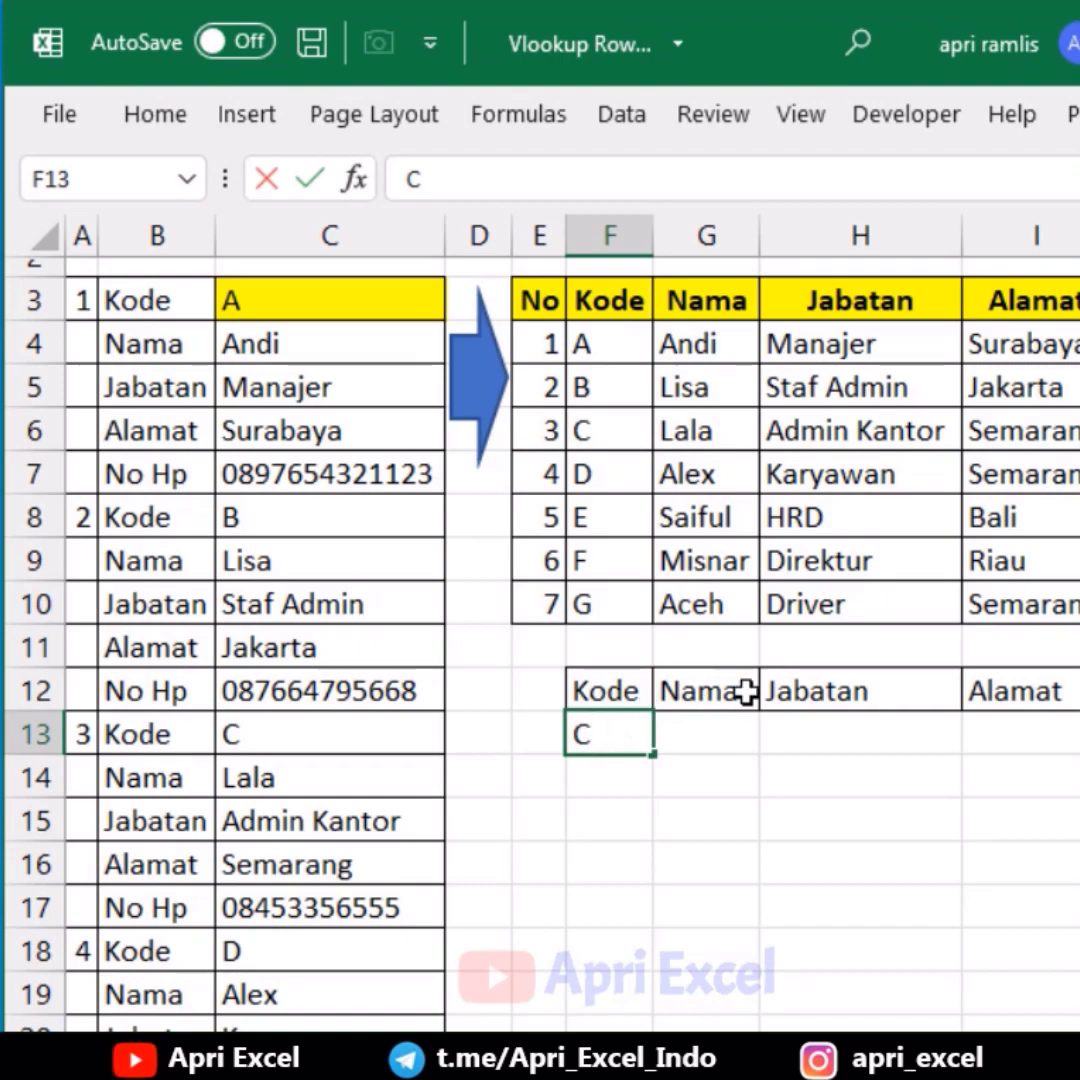
type("3")
left_click(721, 740)
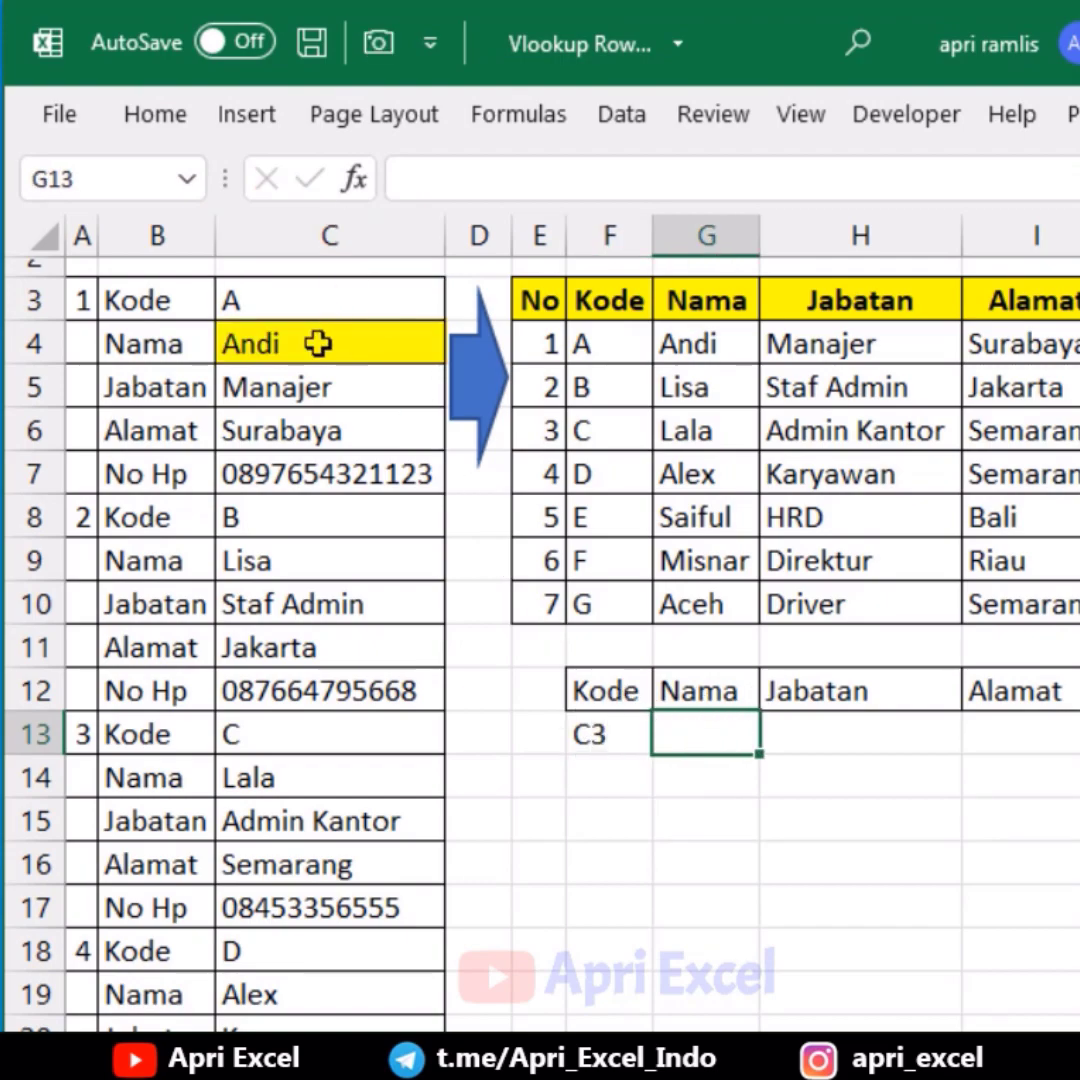
type("C")
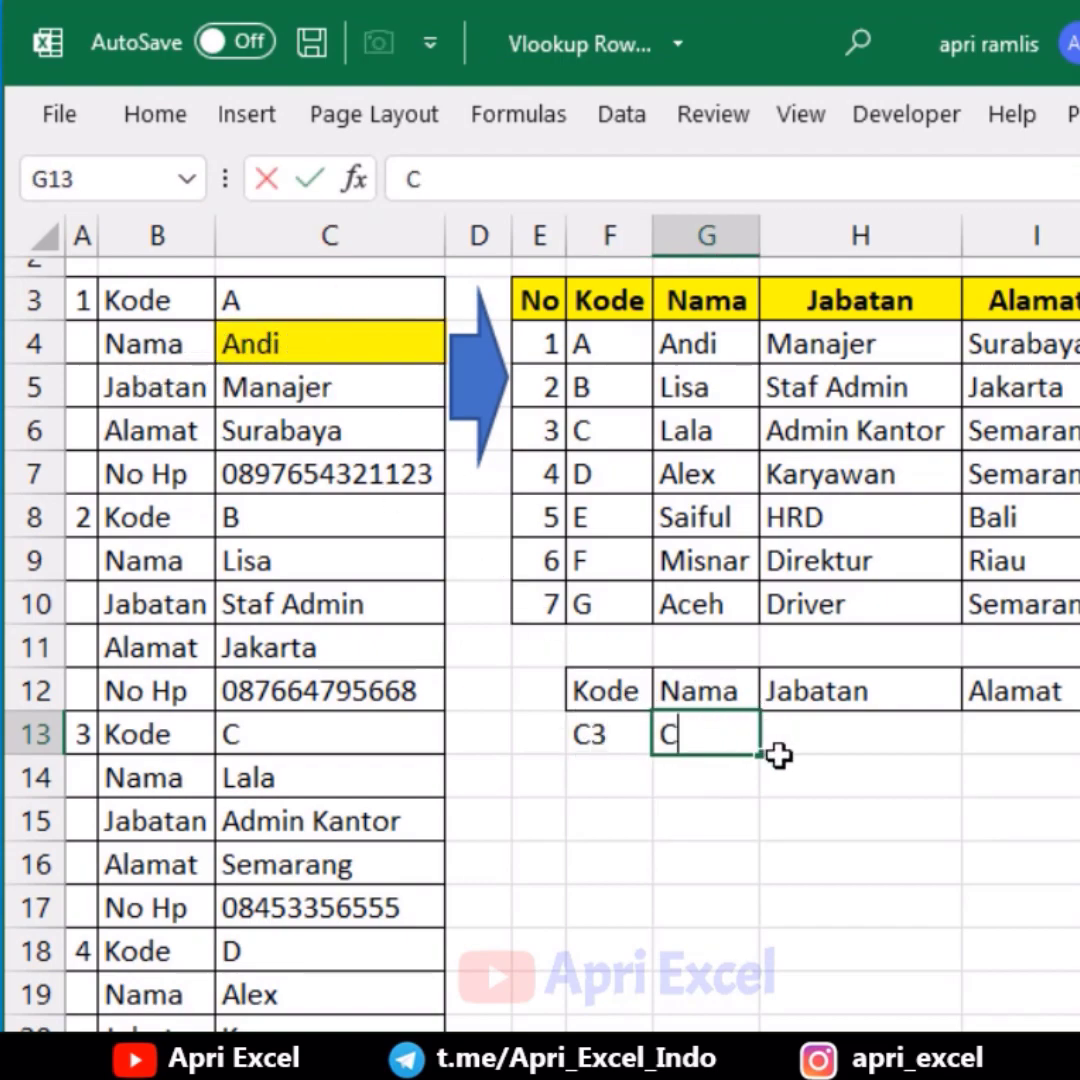
type("4")
left_click(627, 790)
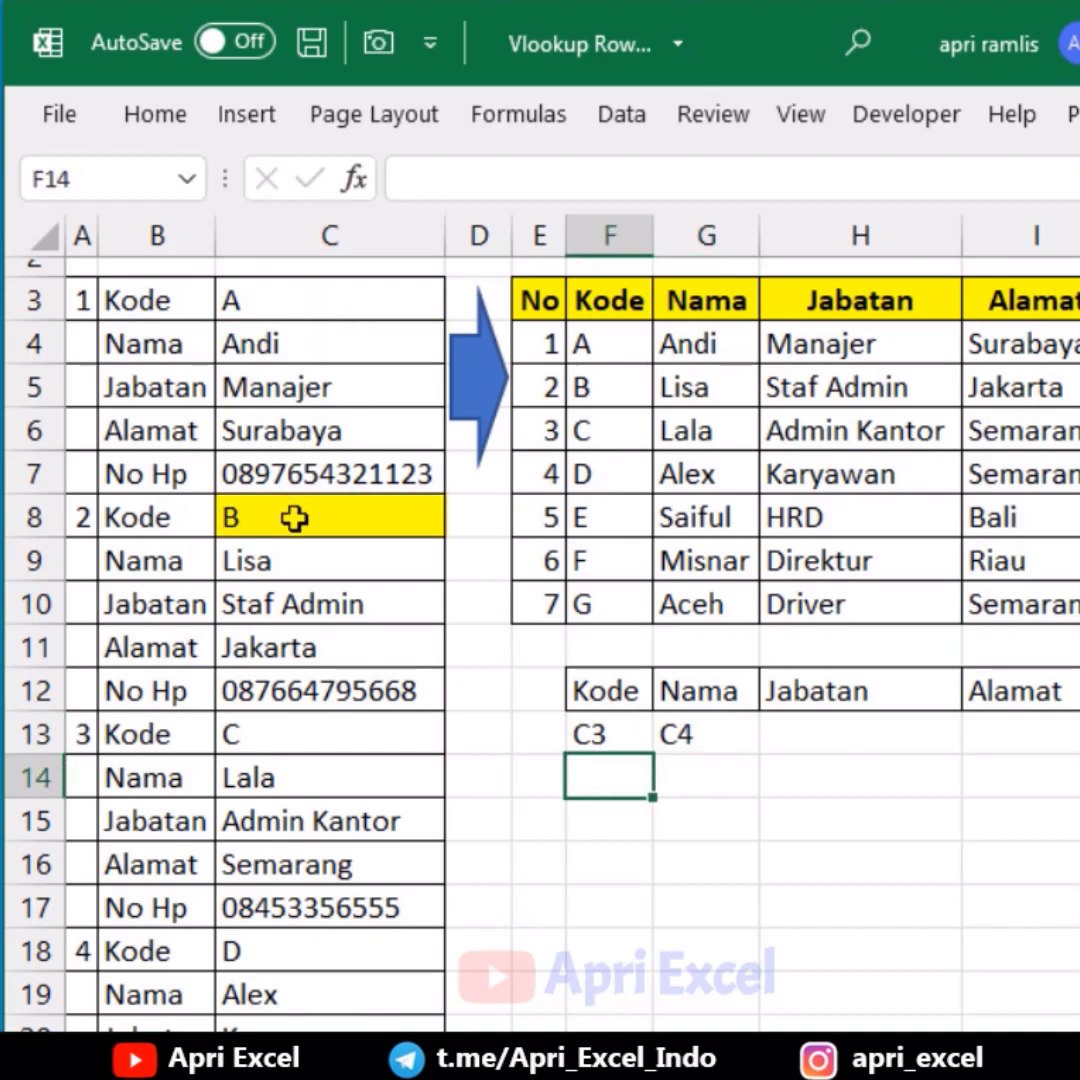
type("C3")
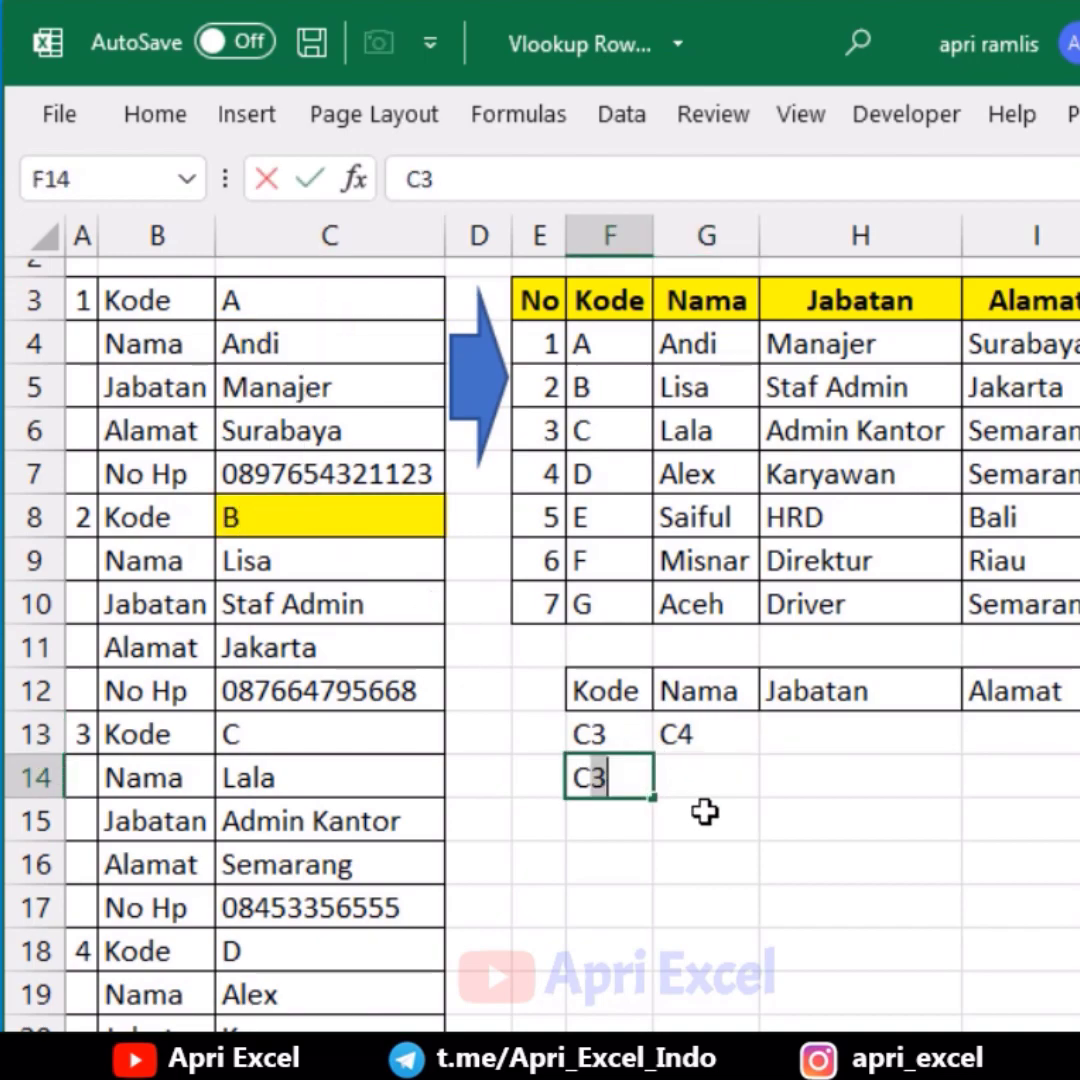
key("BackSpace")
type("8")
key("Tab")
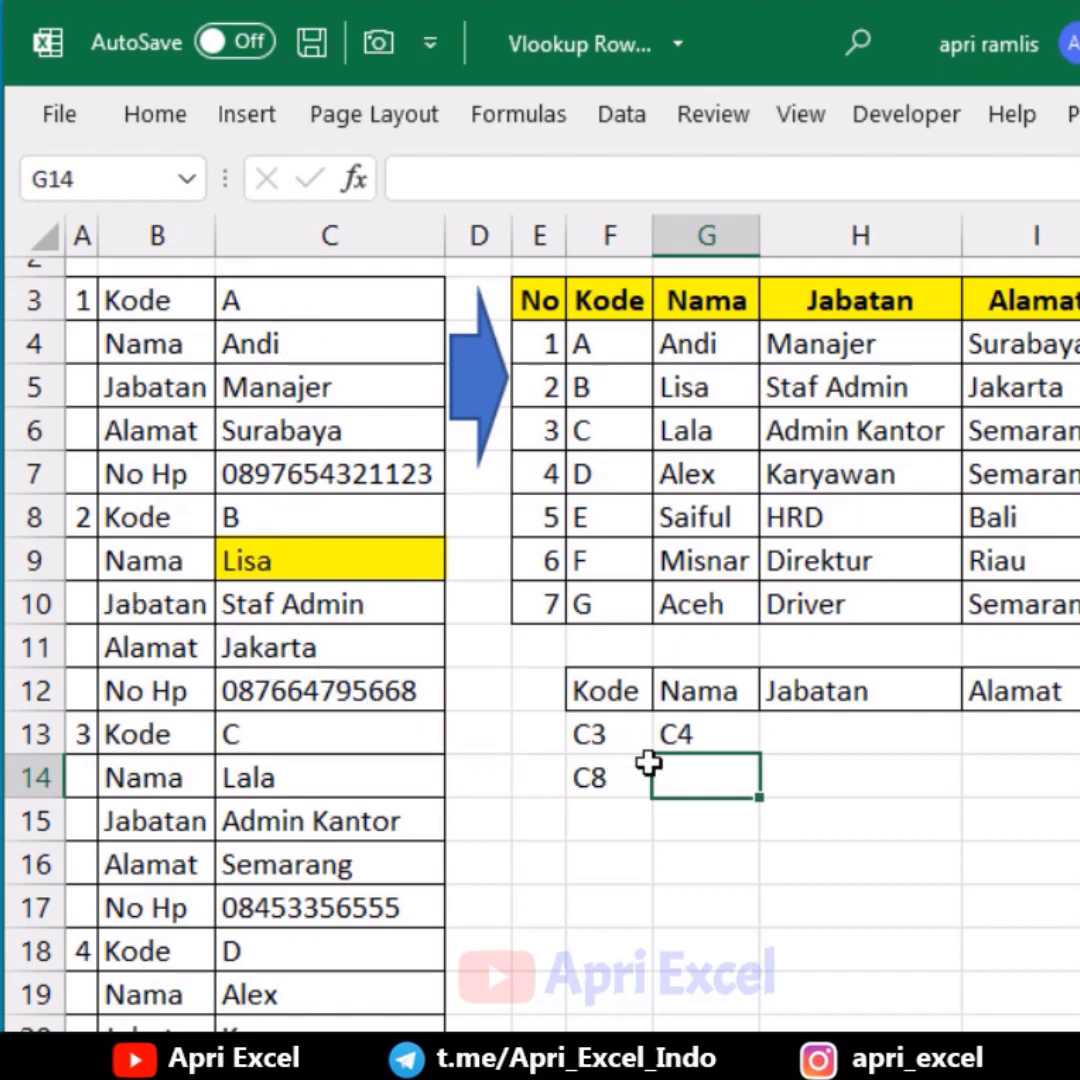
type("C9")
key("Return")
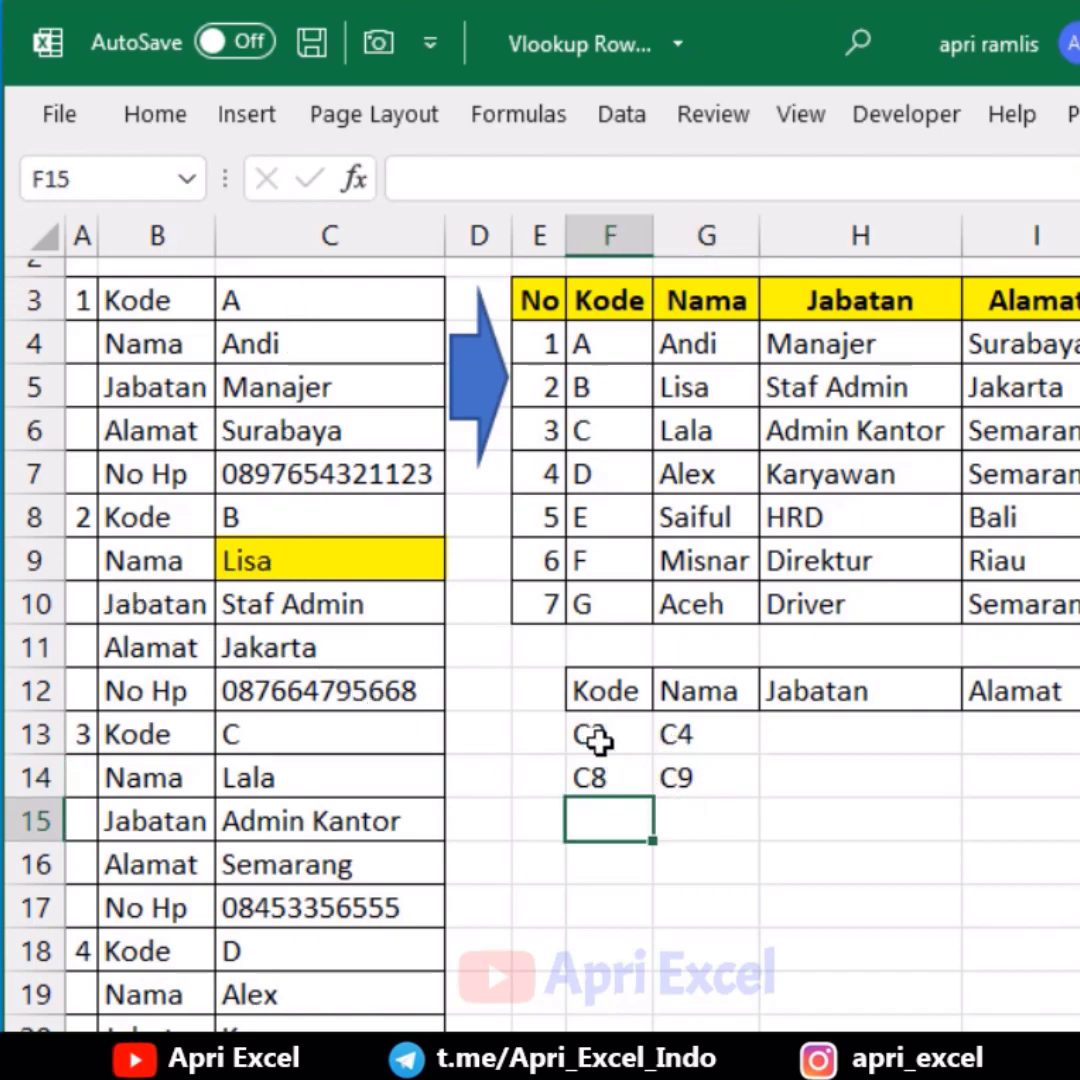
Prefix each of the four entries with 'Apri'.
left_click(611, 735)
double_click(600, 730)
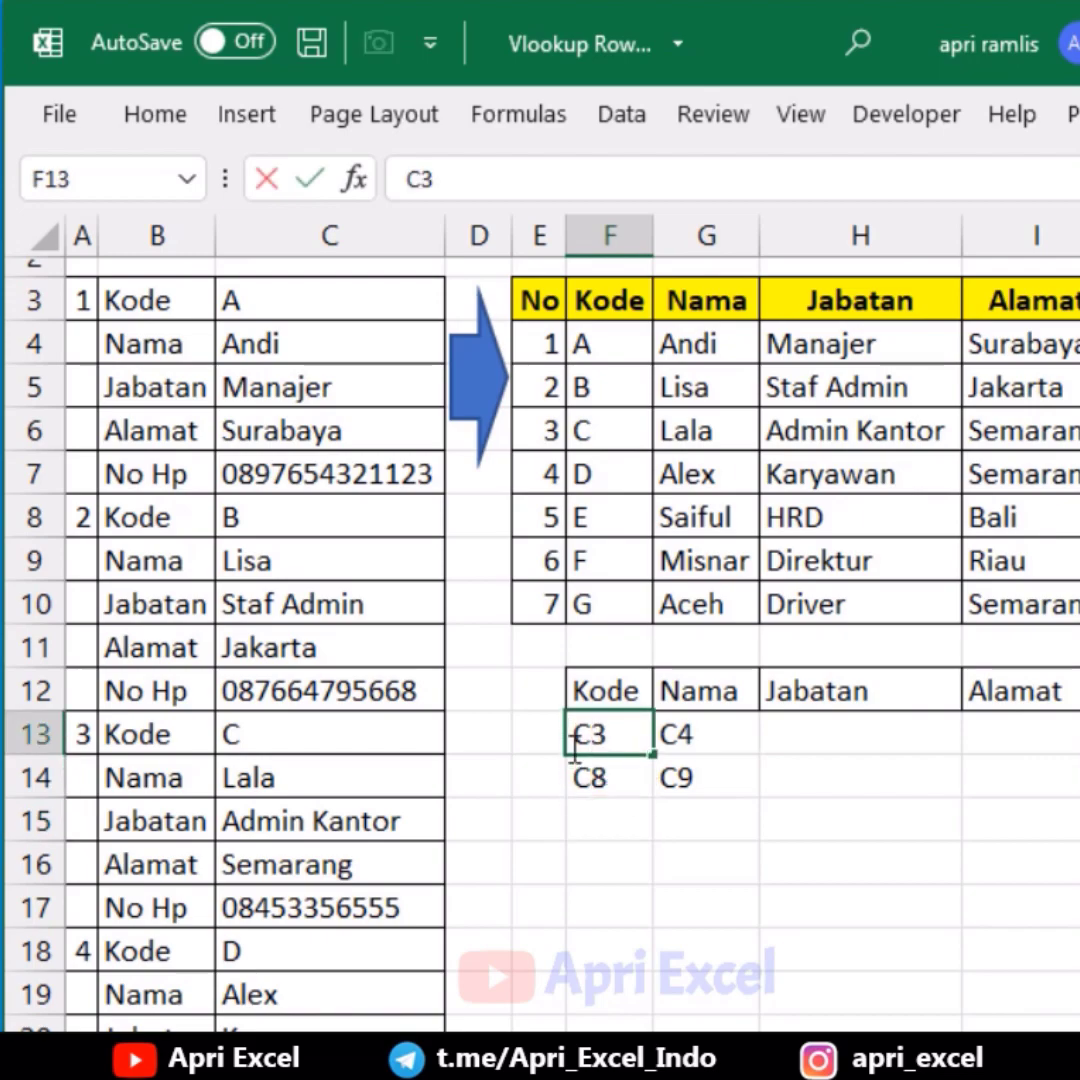
type("Apri")
left_click(900, 745)
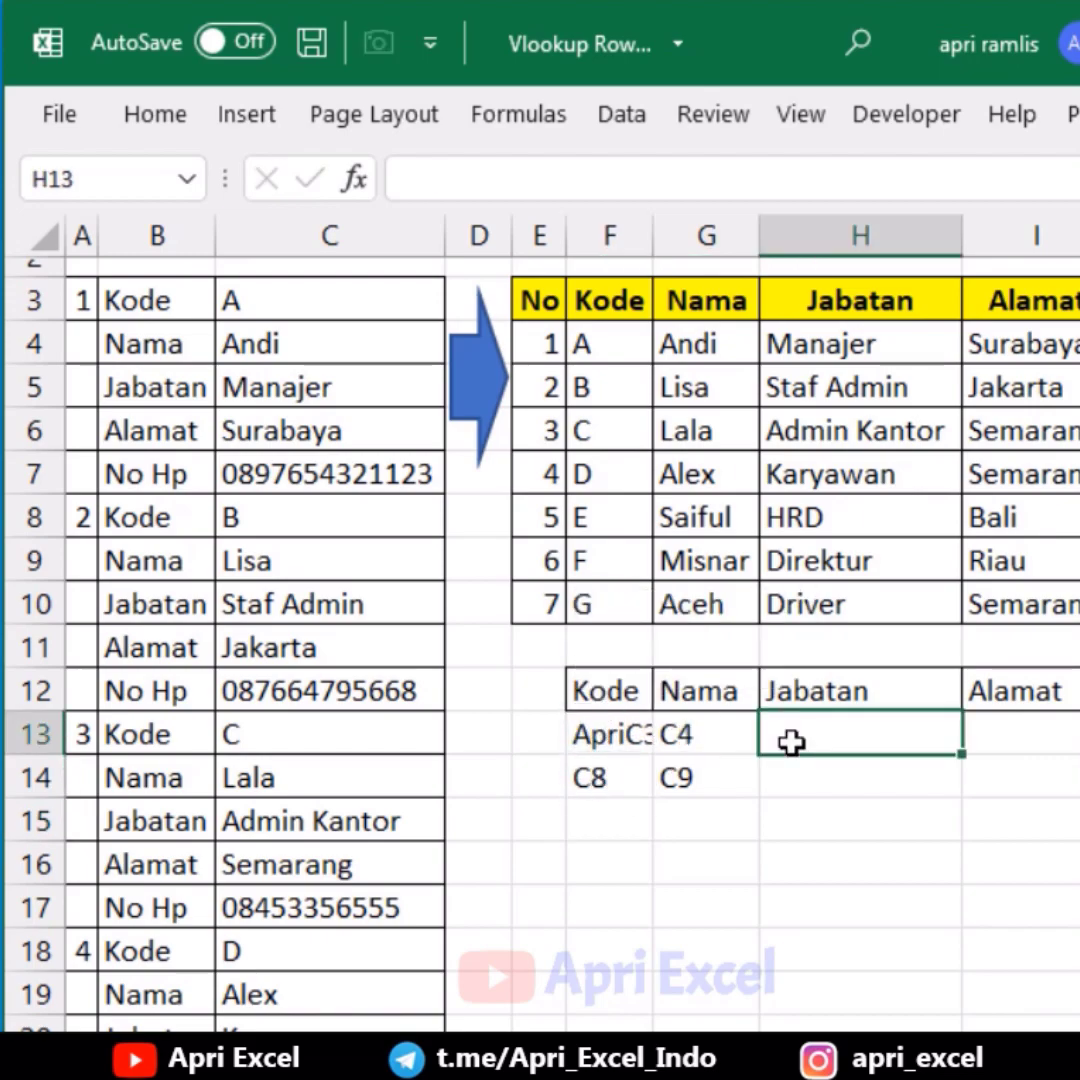
double_click(662, 735)
type("Apri")
left_click(570, 780)
double_click(570, 780)
type("Apri")
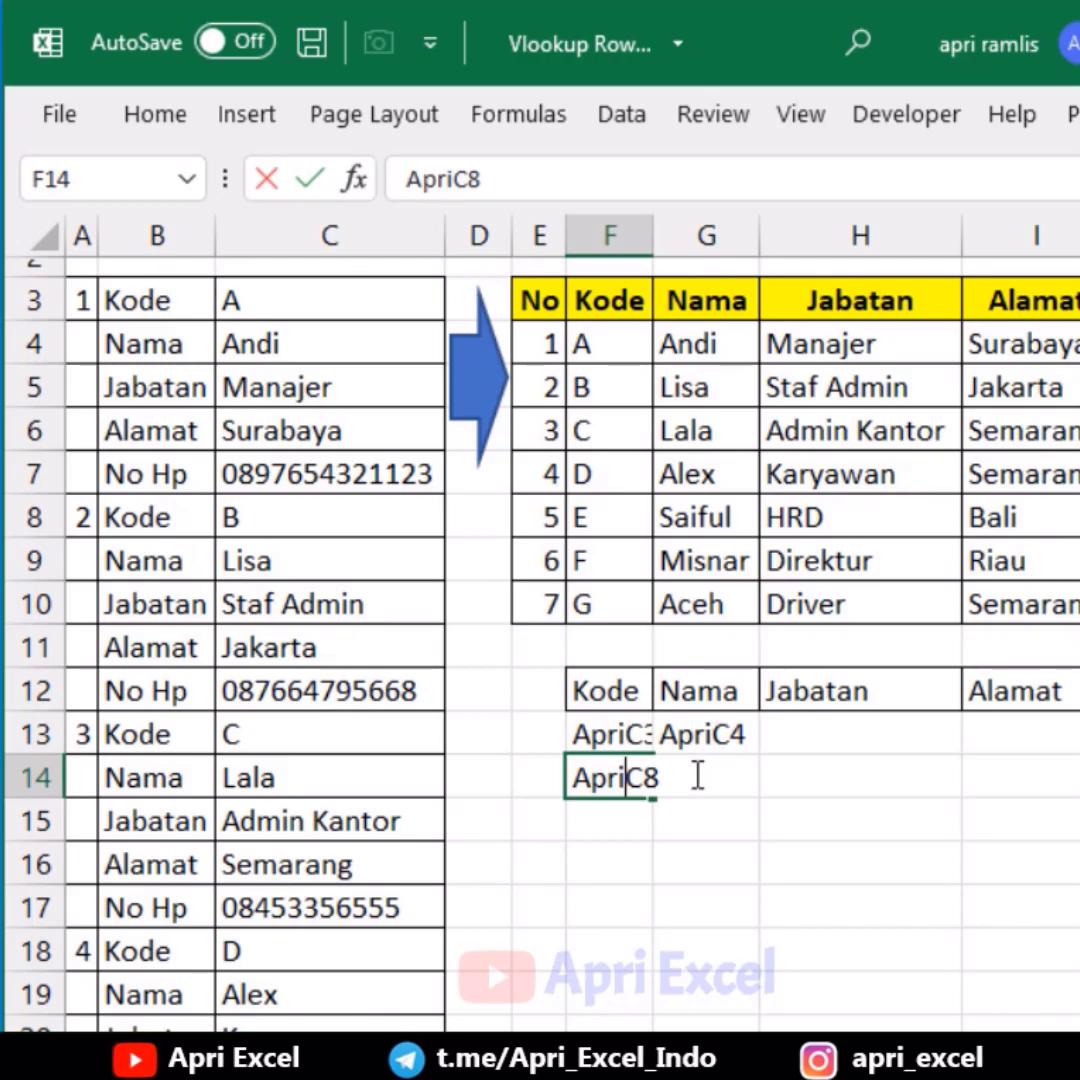
left_click(707, 820)
left_click(717, 853)
Fill the Apri placeholders across to the No Hp column and down through row 19.
left_click_drag(605, 735, 705, 778)
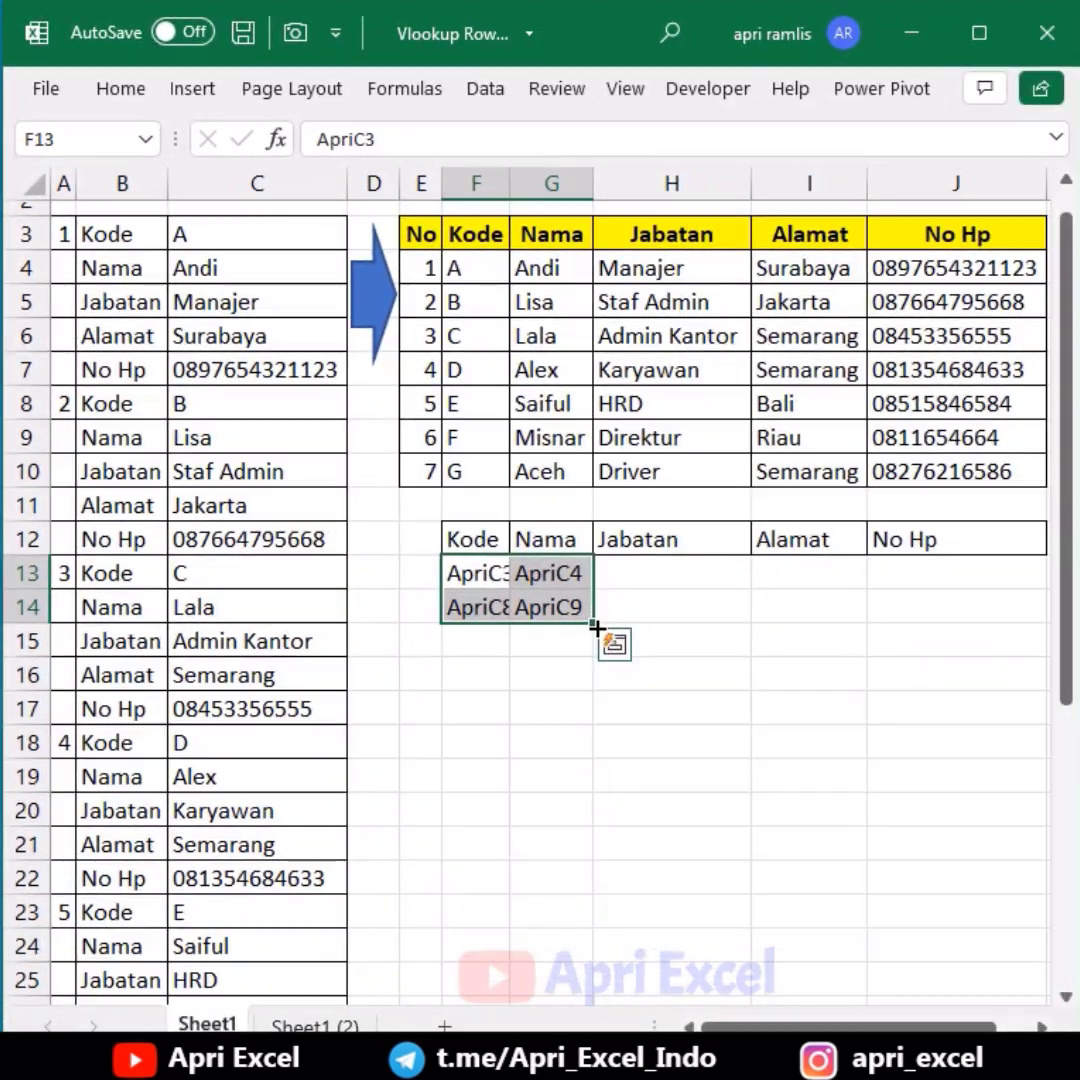
left_click_drag(597, 627, 1047, 622)
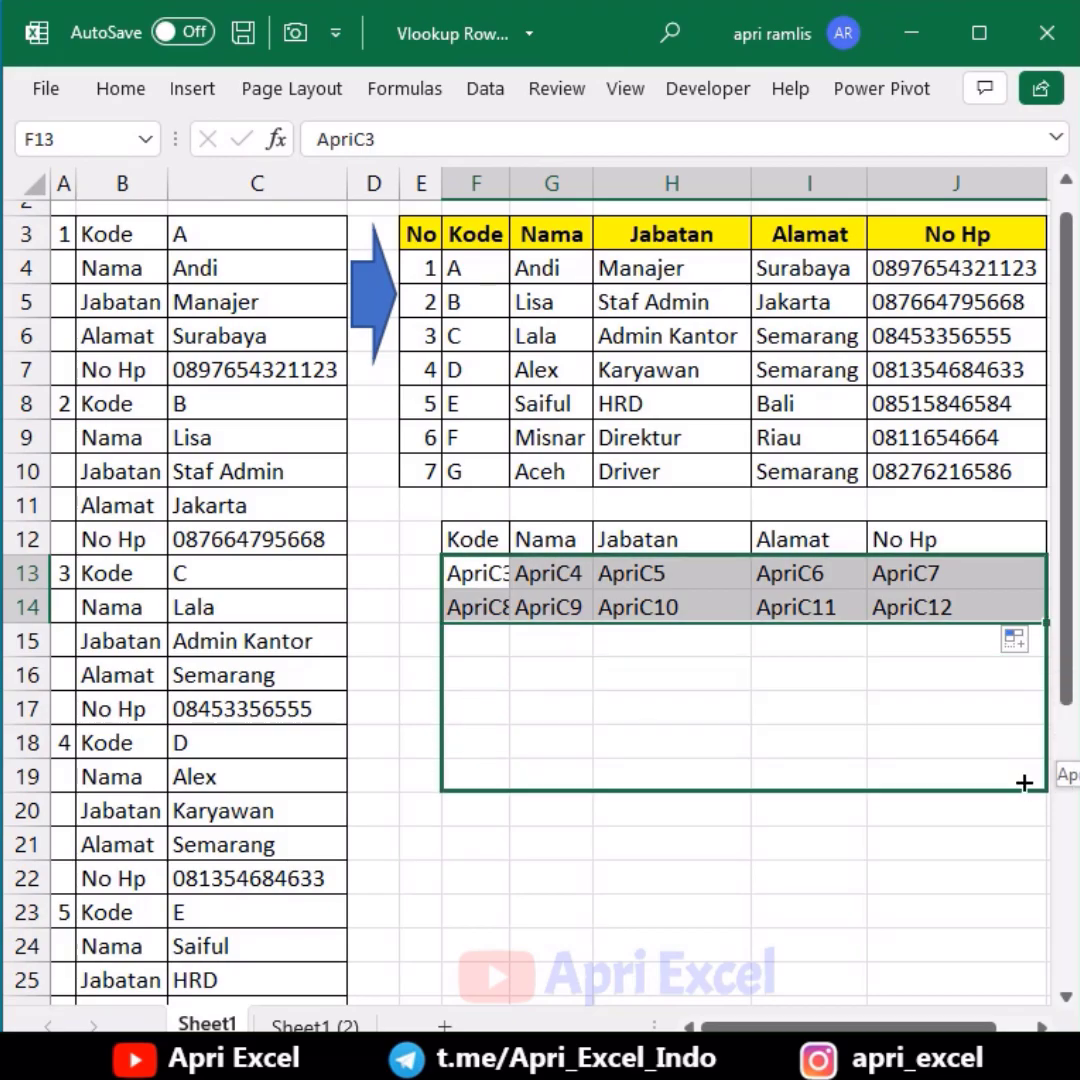
left_click_drag(1050, 625, 1040, 790)
Replace every 'Apri' with '=' using Find and Replace, turning placeholders into formulas.
key("ctrl+h")
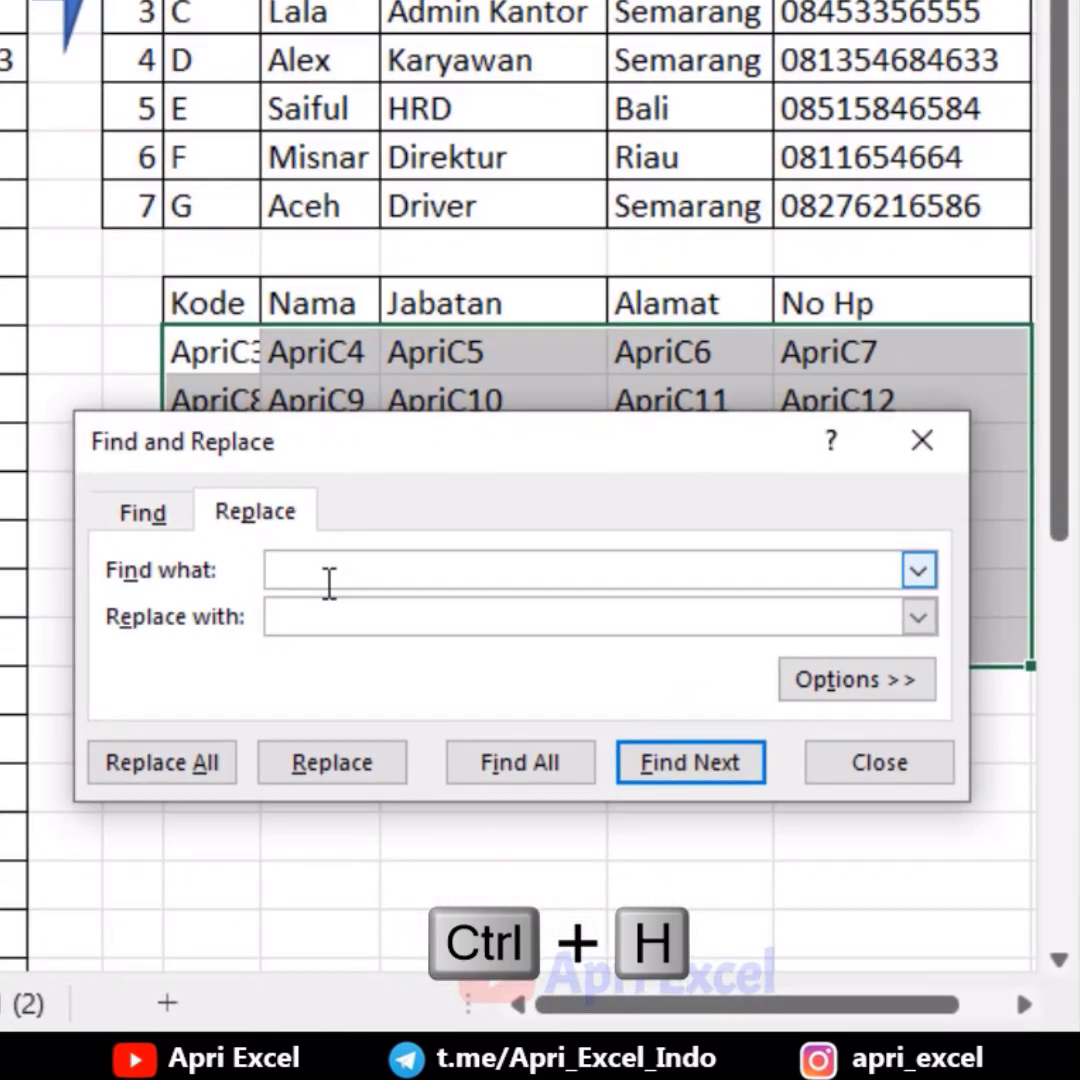
type("Apri")
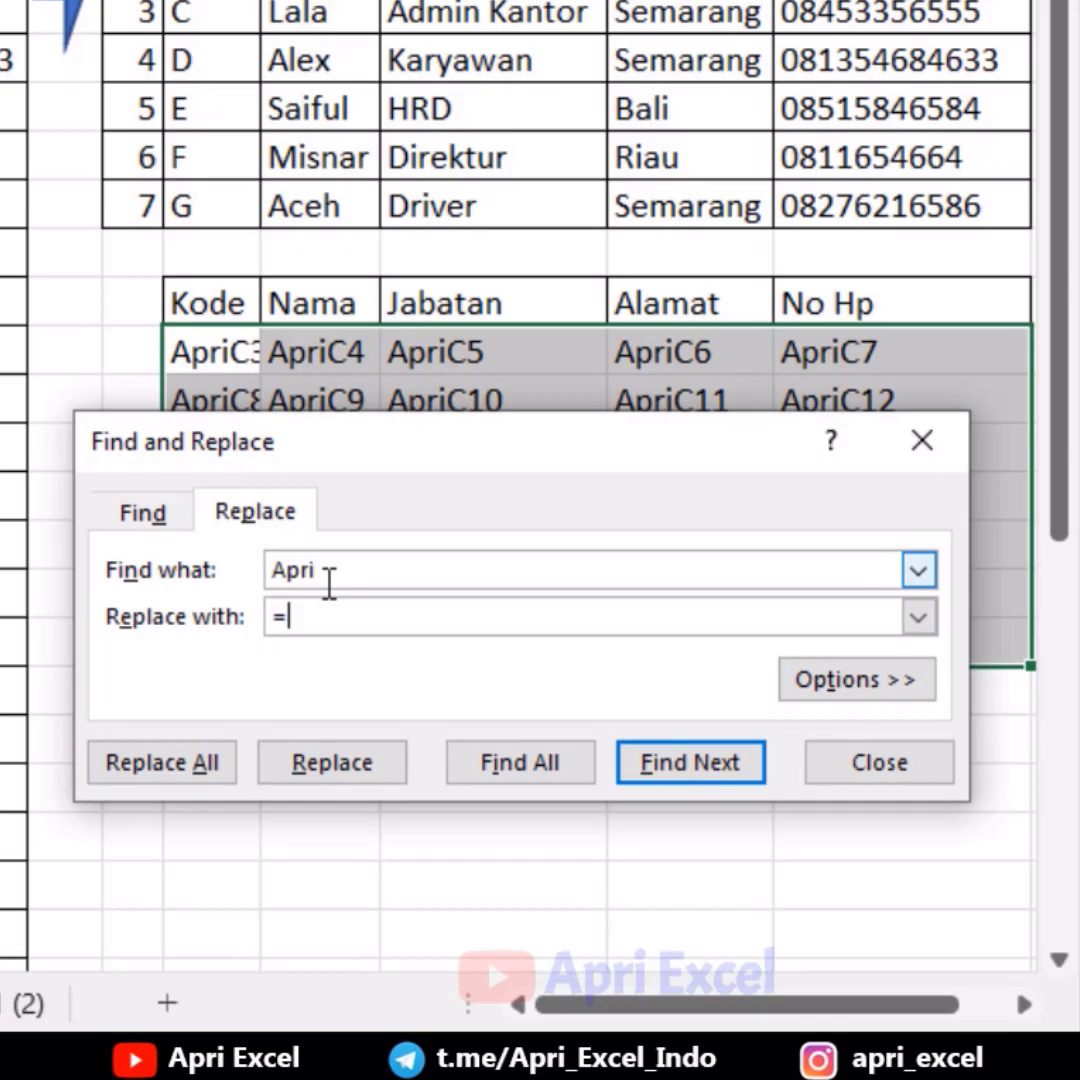
left_click(161, 762)
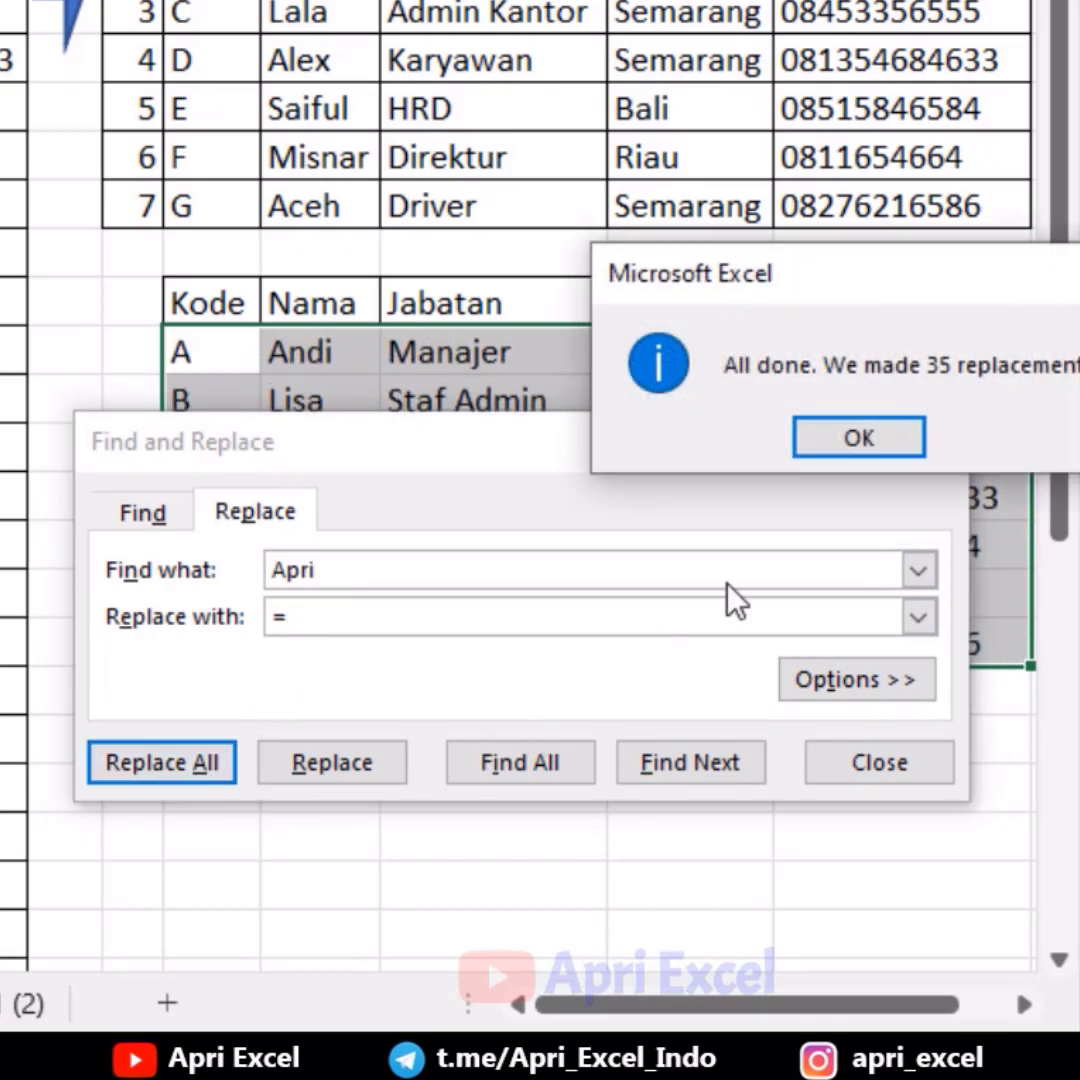
left_click(918, 430)
left_click(958, 636)
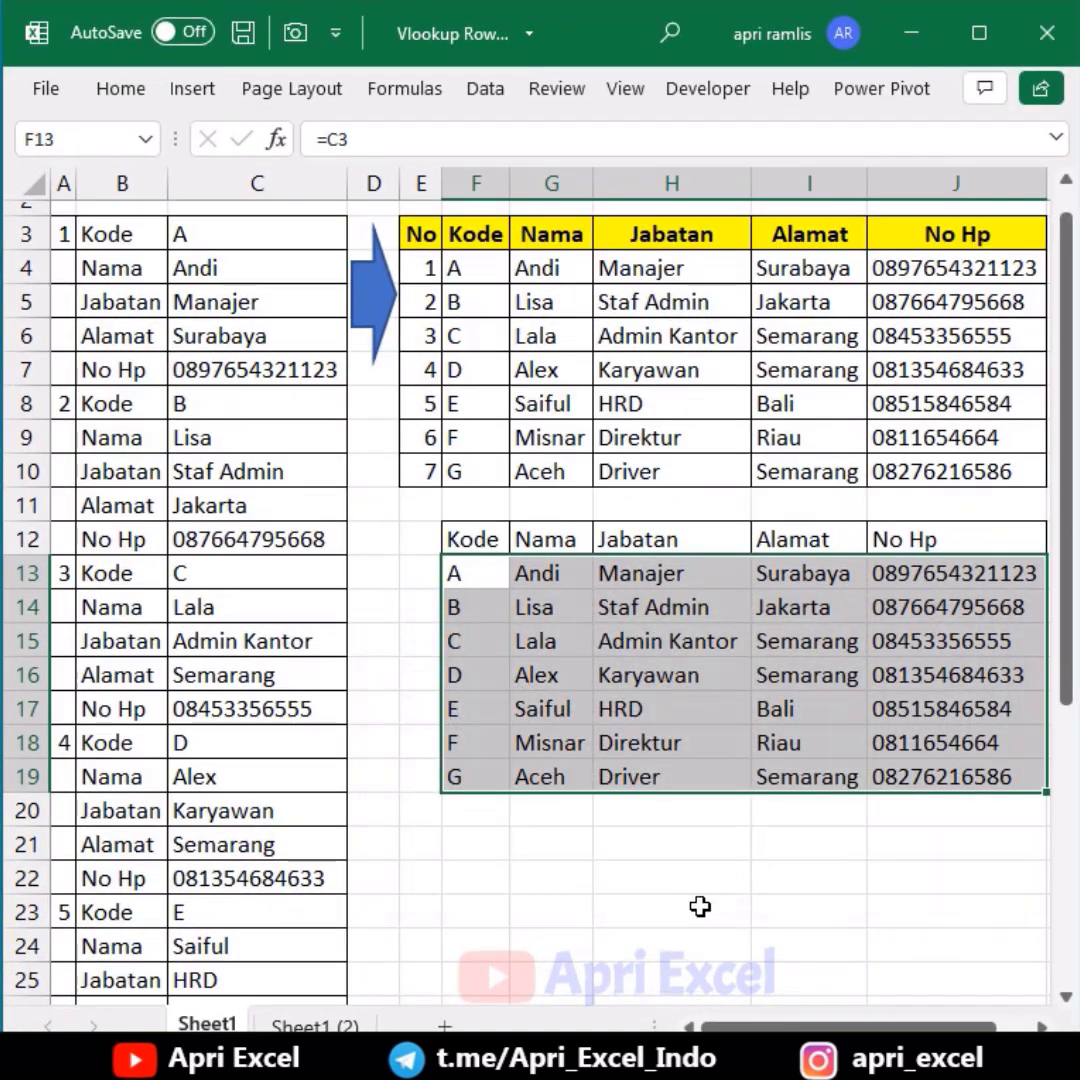
left_click(697, 908)
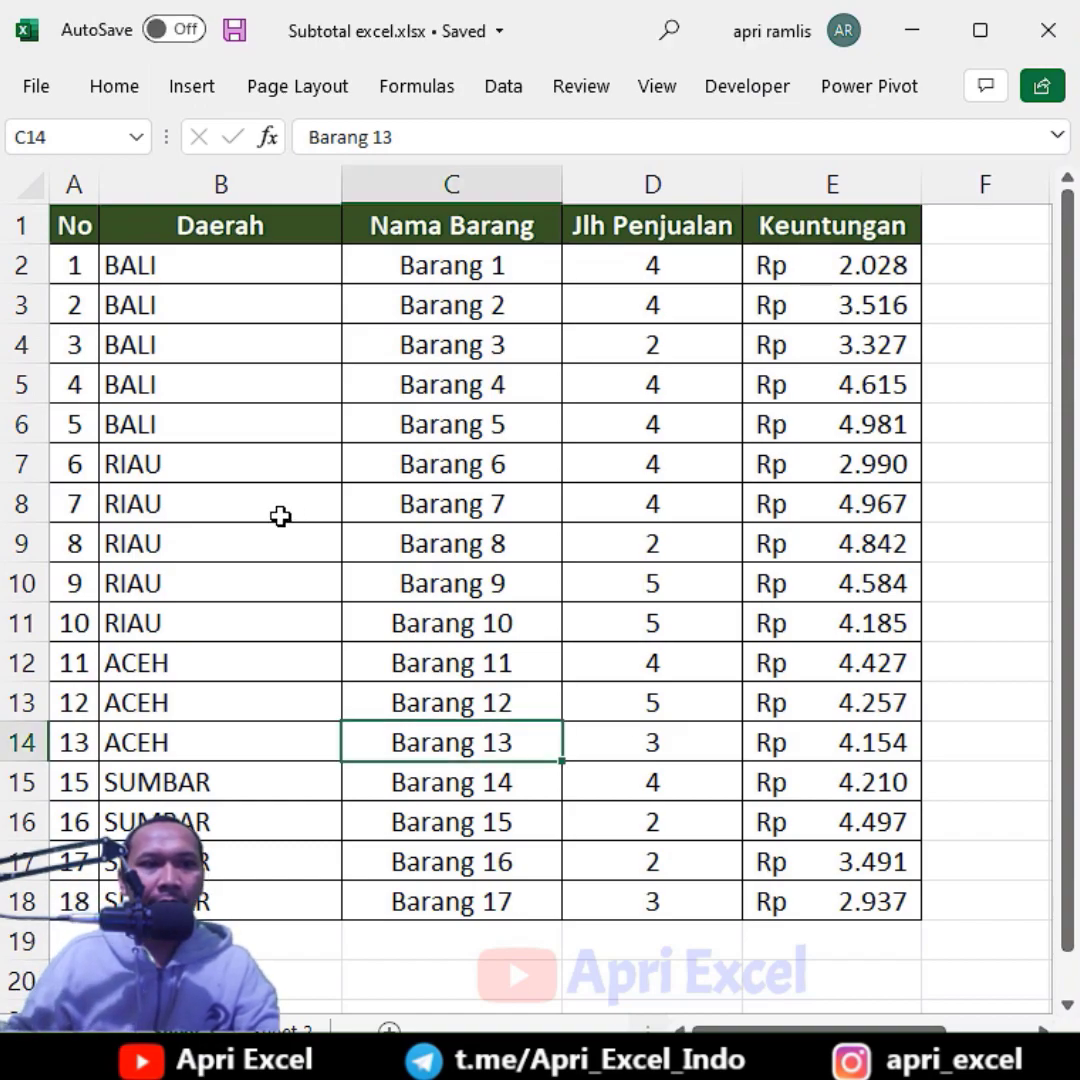
Point out the BALI, RIAU and ACEH region groups and their Total rows in the sales table.
left_click(20, 464)
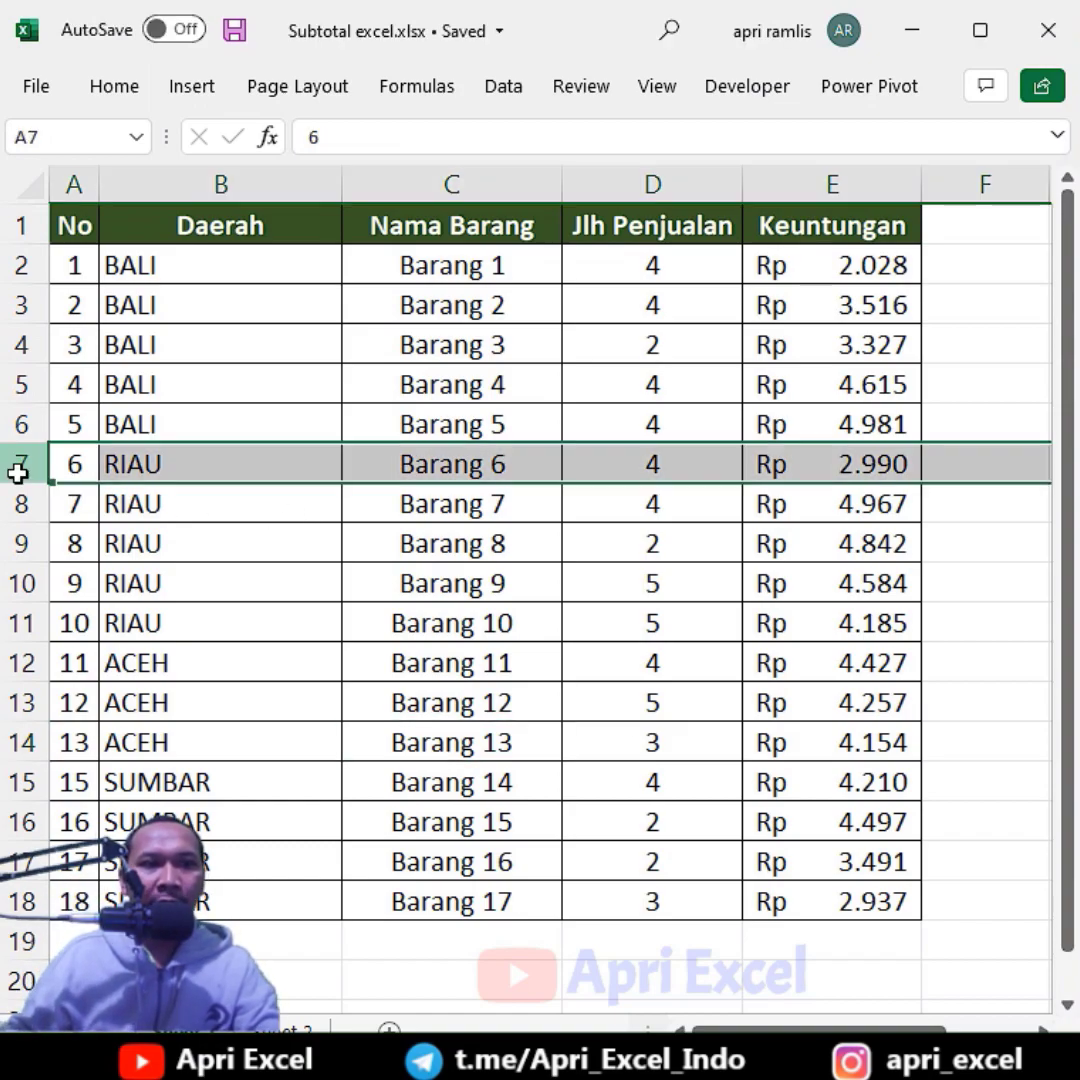
left_click(20, 663)
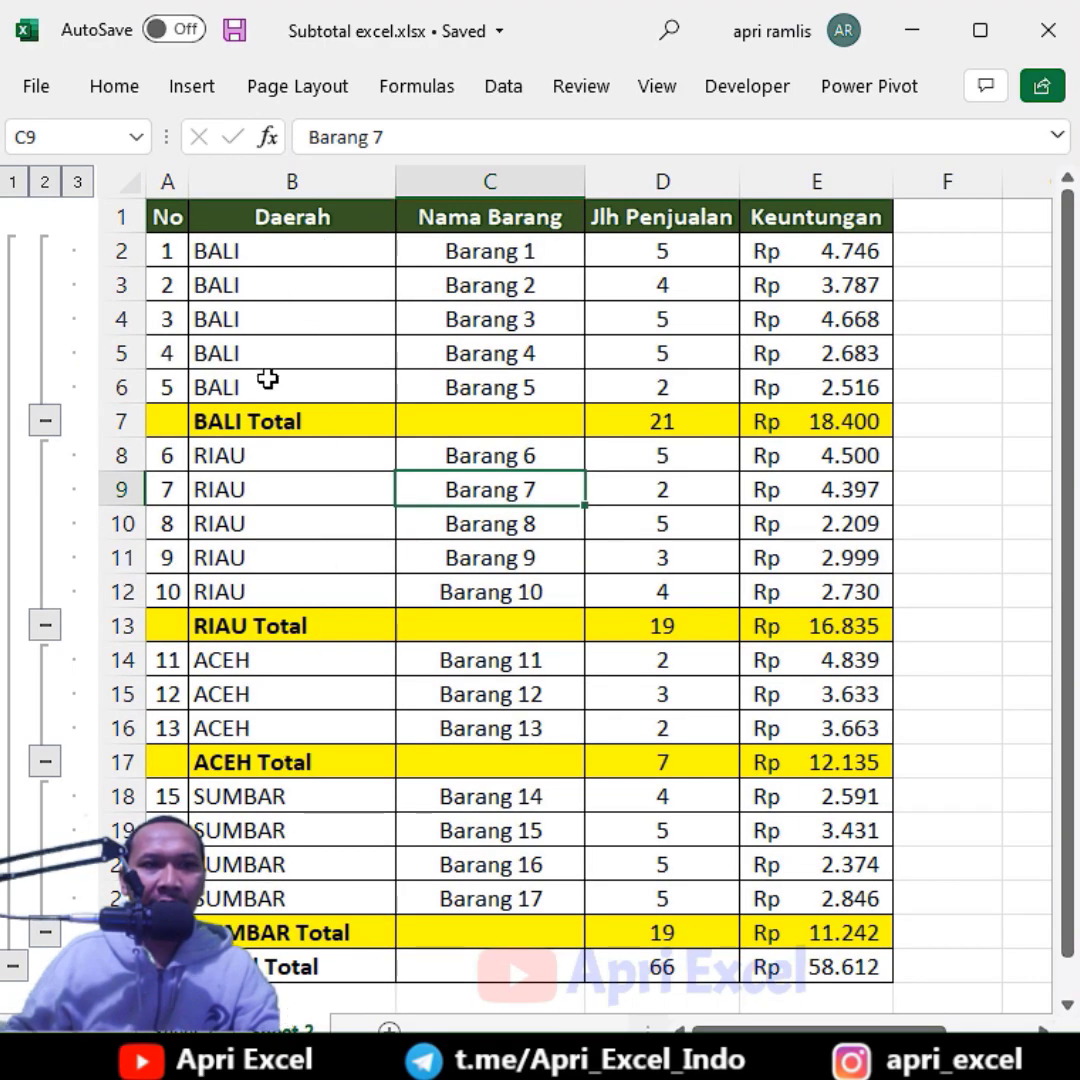
left_click_drag(266, 253, 251, 382)
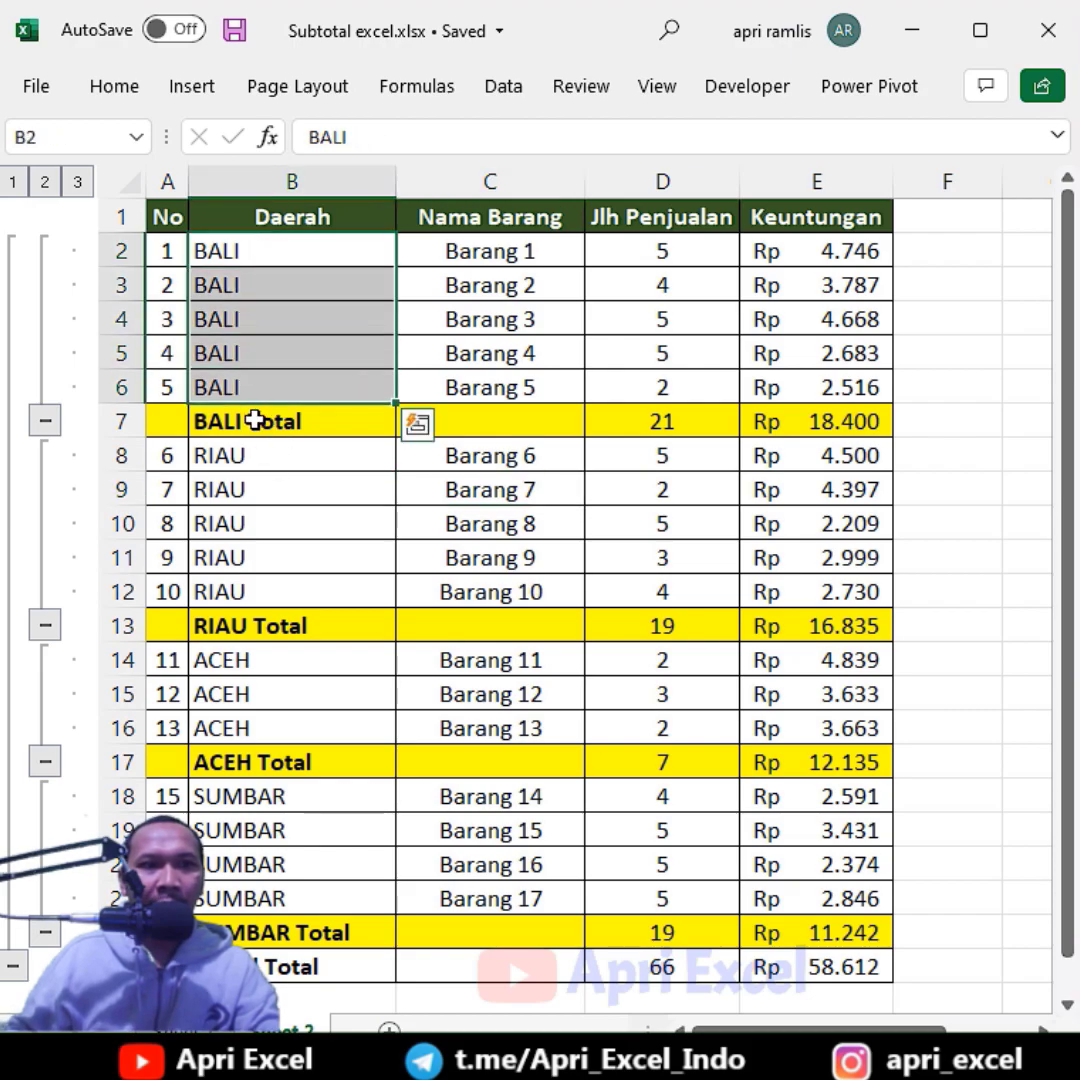
left_click(251, 418)
left_click(226, 630)
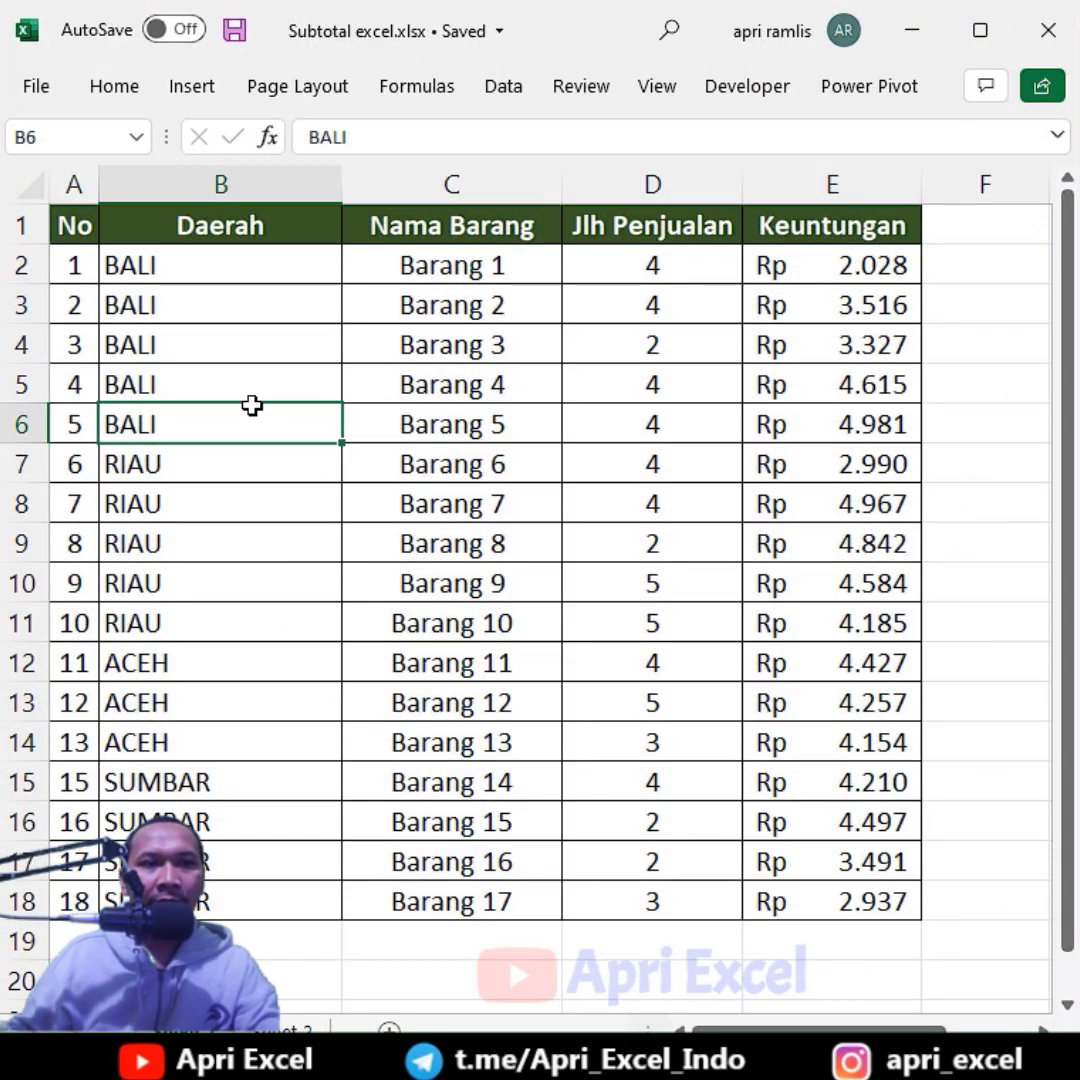
Subtotal Jlh Penjualan and Keuntungan at each change in Daerah, then collapse to outline levels 2 and 1.
left_click(515, 88)
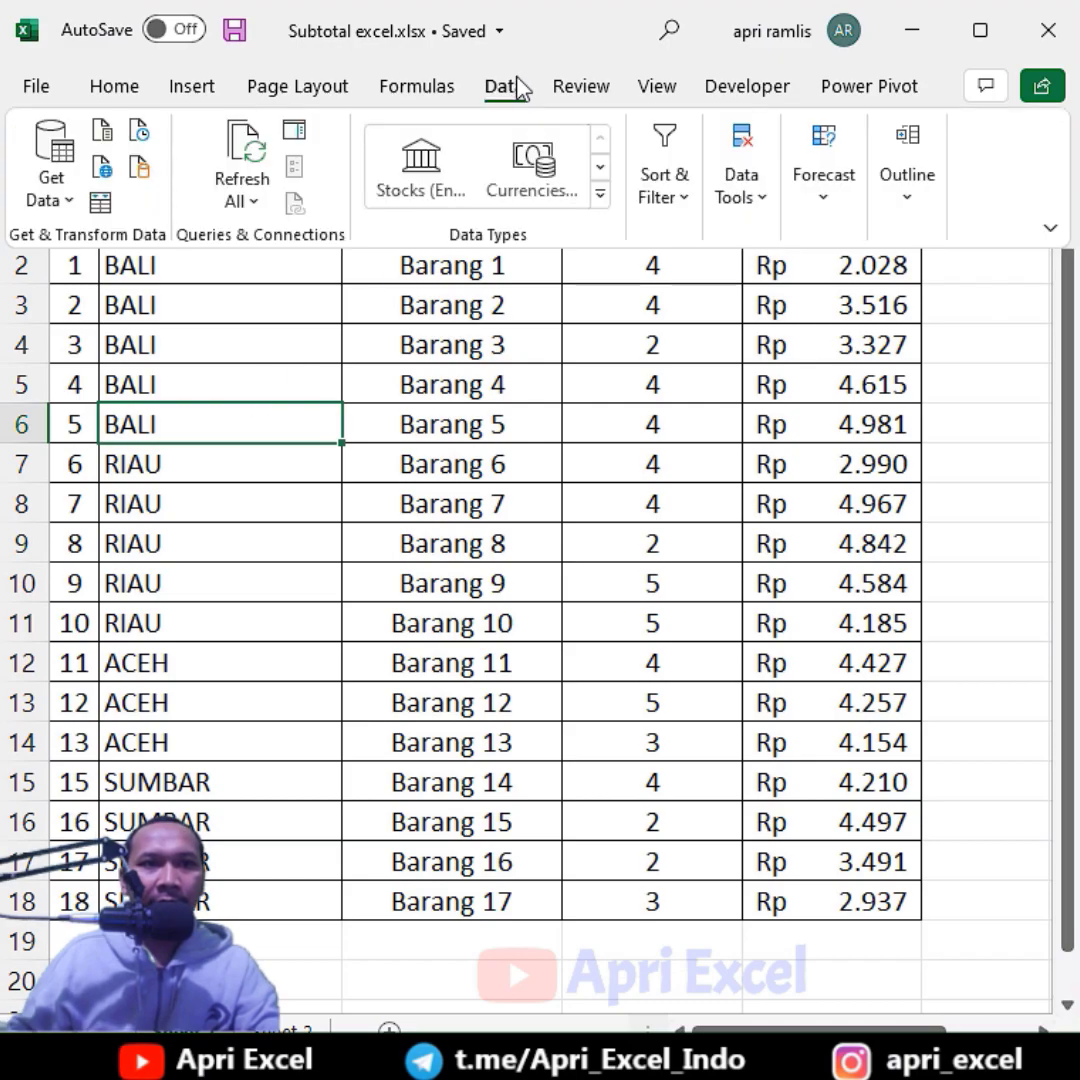
left_click(911, 207)
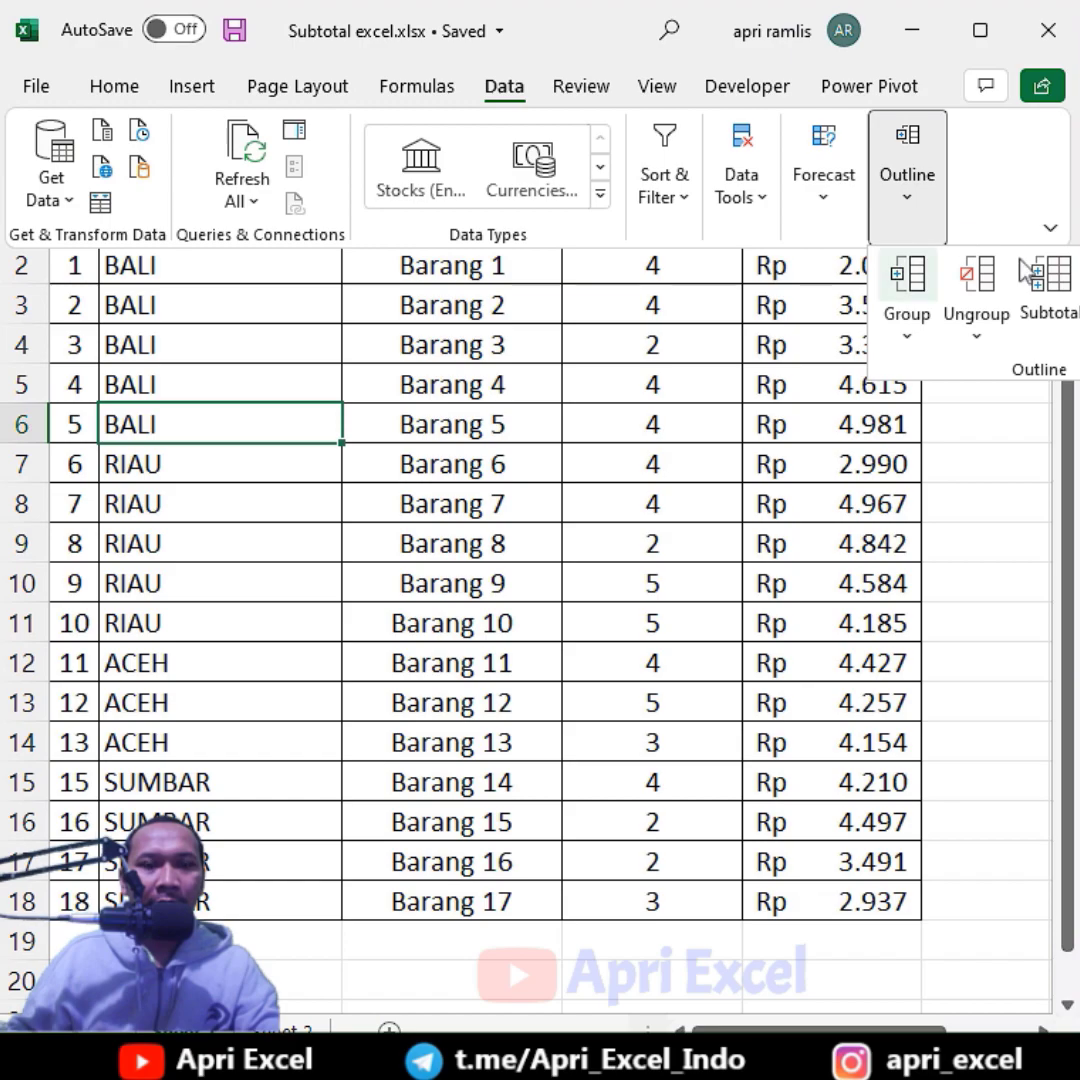
left_click(1055, 285)
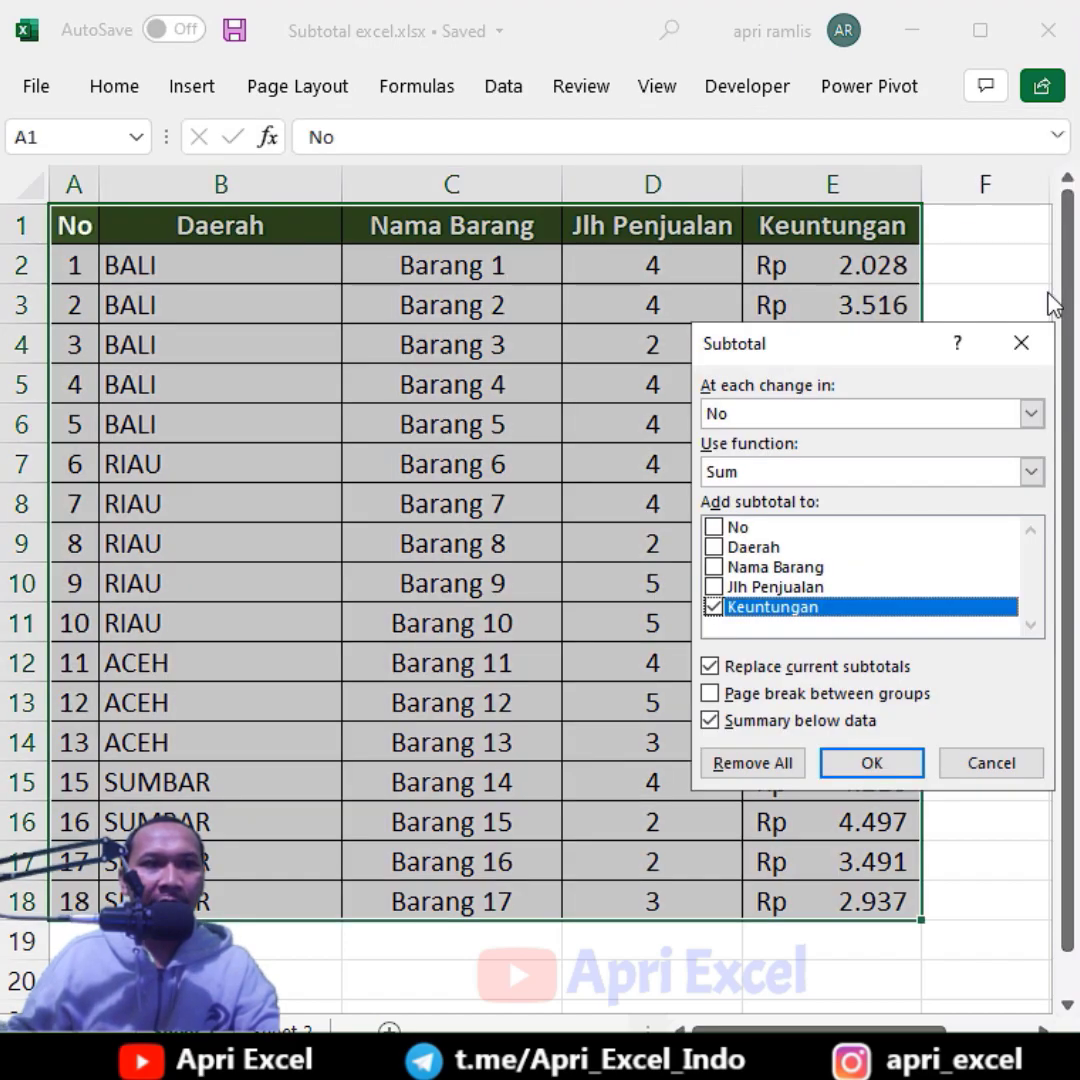
left_click(760, 415)
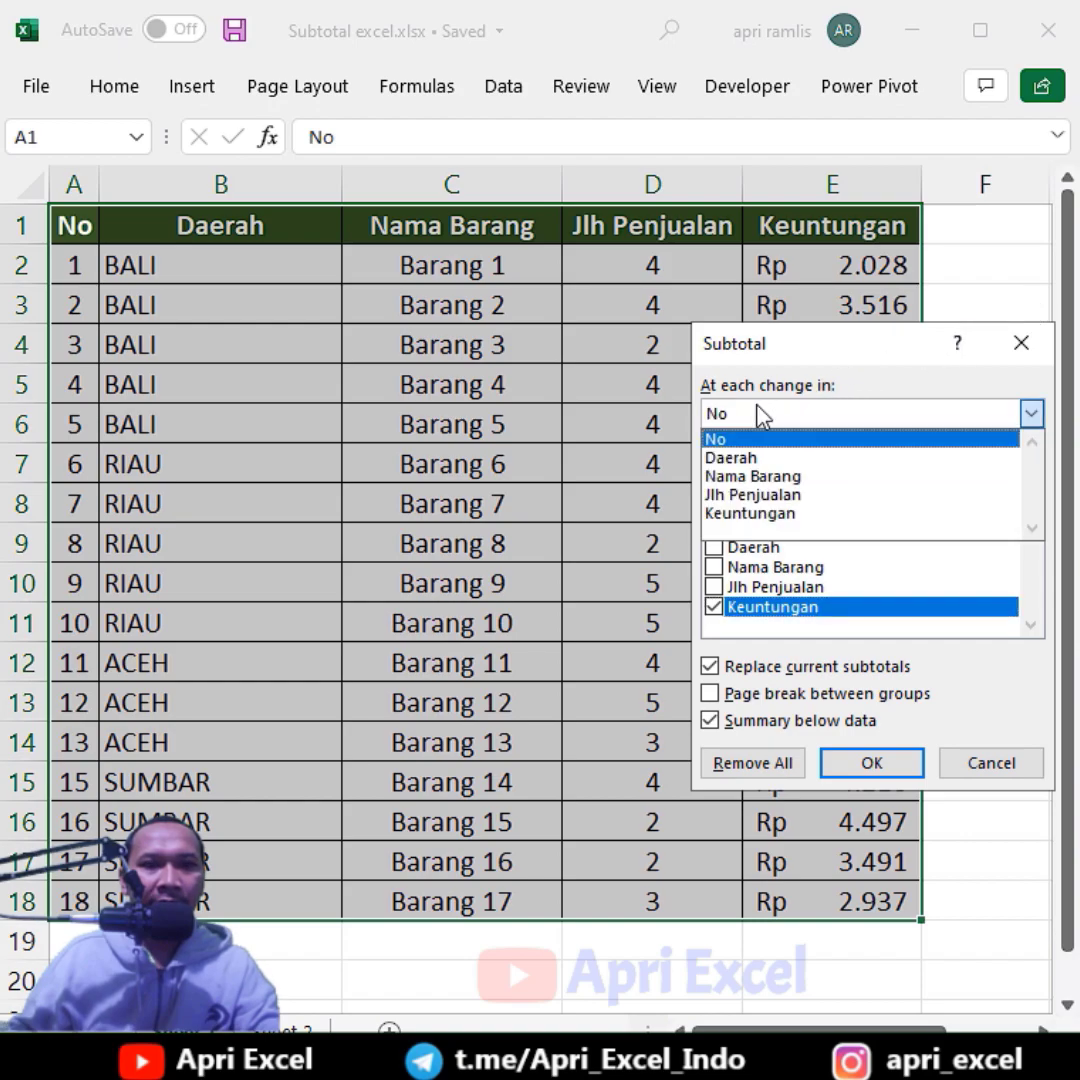
left_click(748, 456)
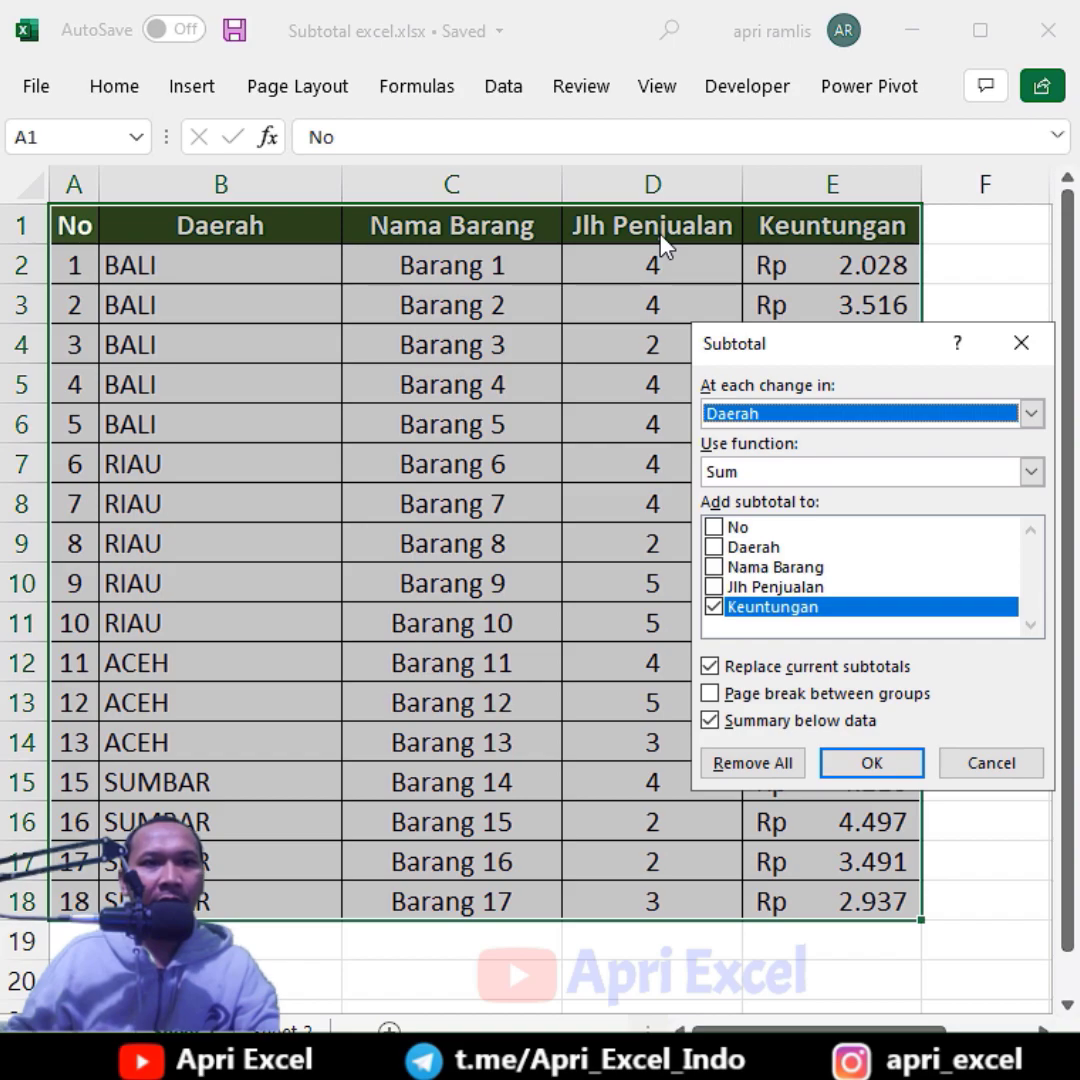
left_click(713, 587)
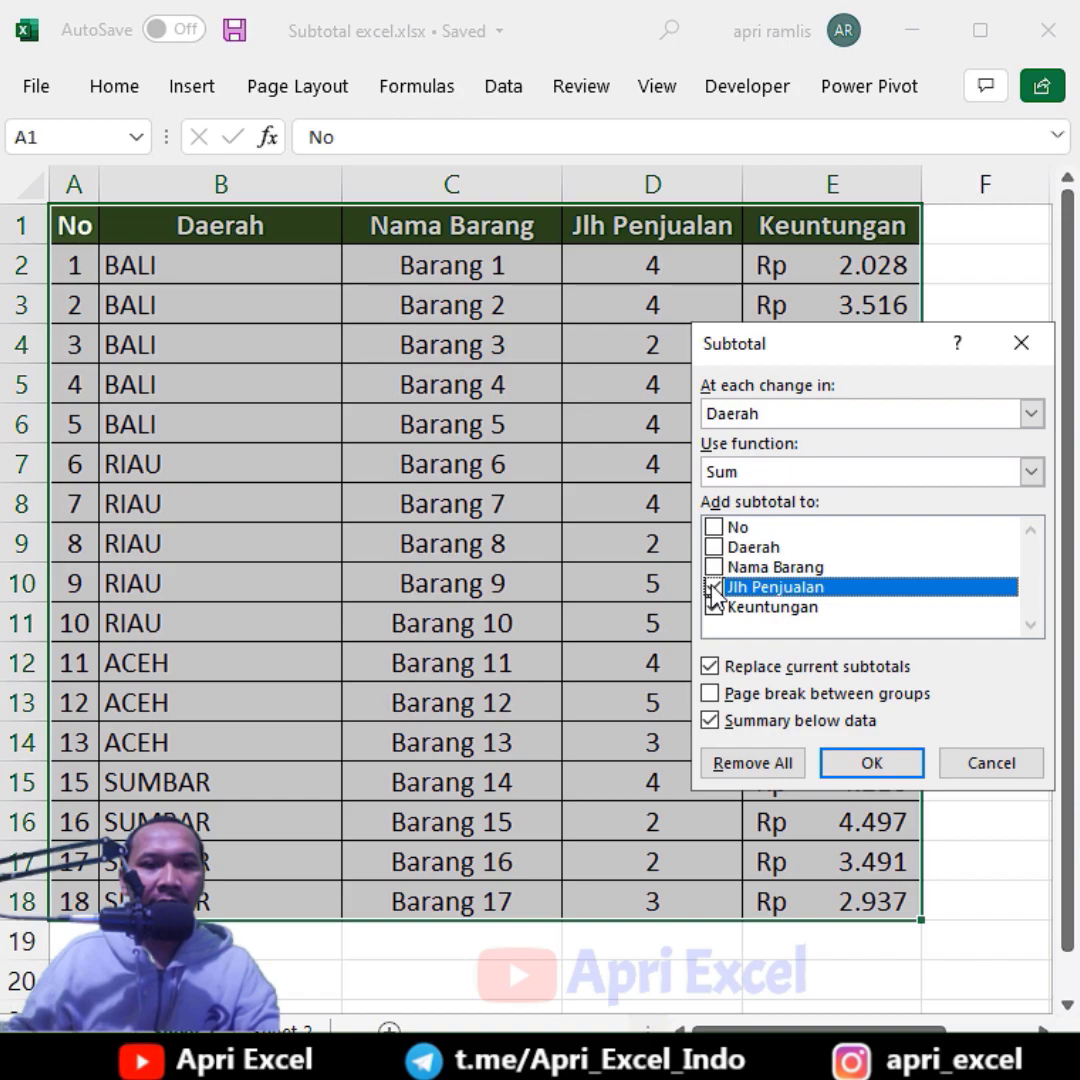
left_click(866, 763)
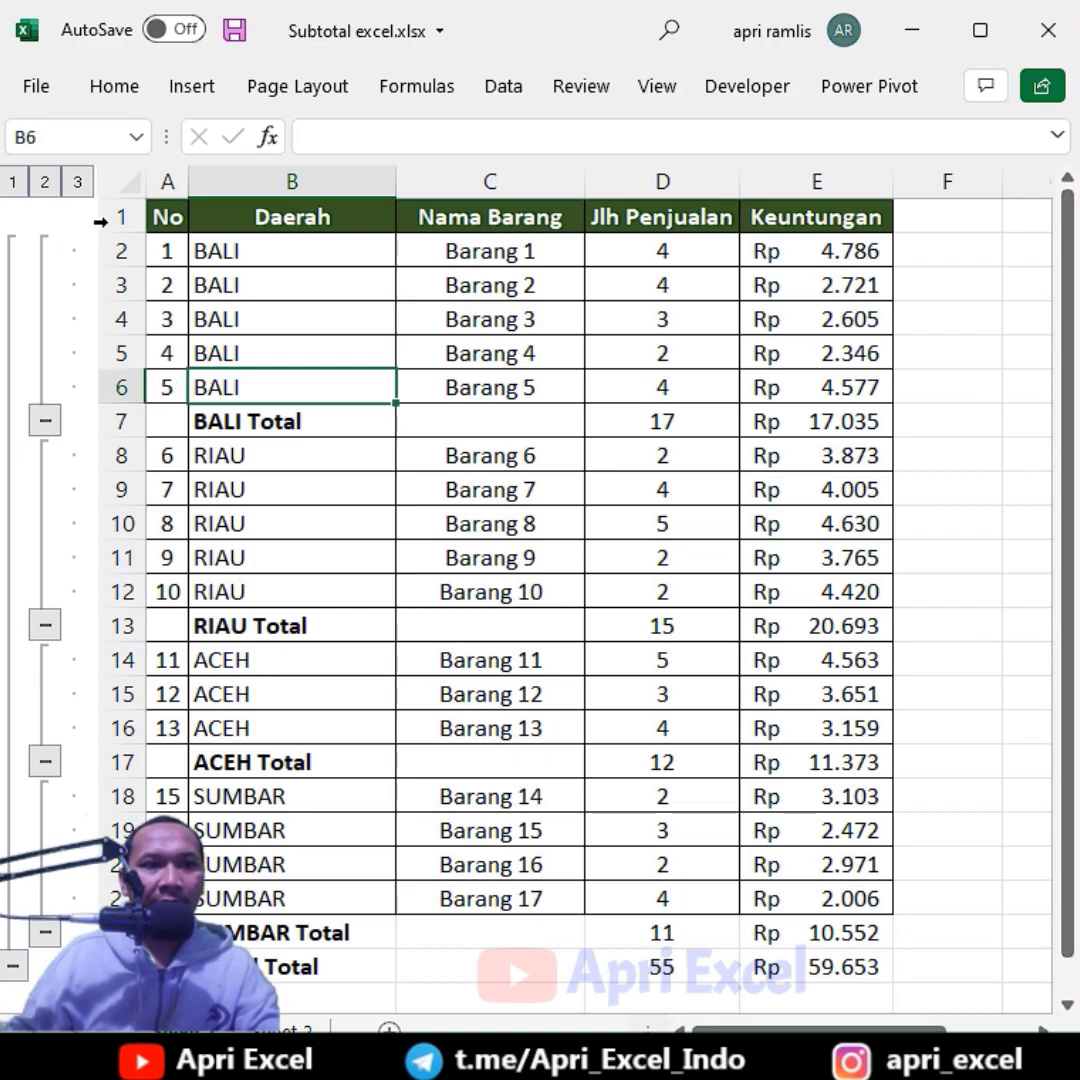
left_click(44, 181)
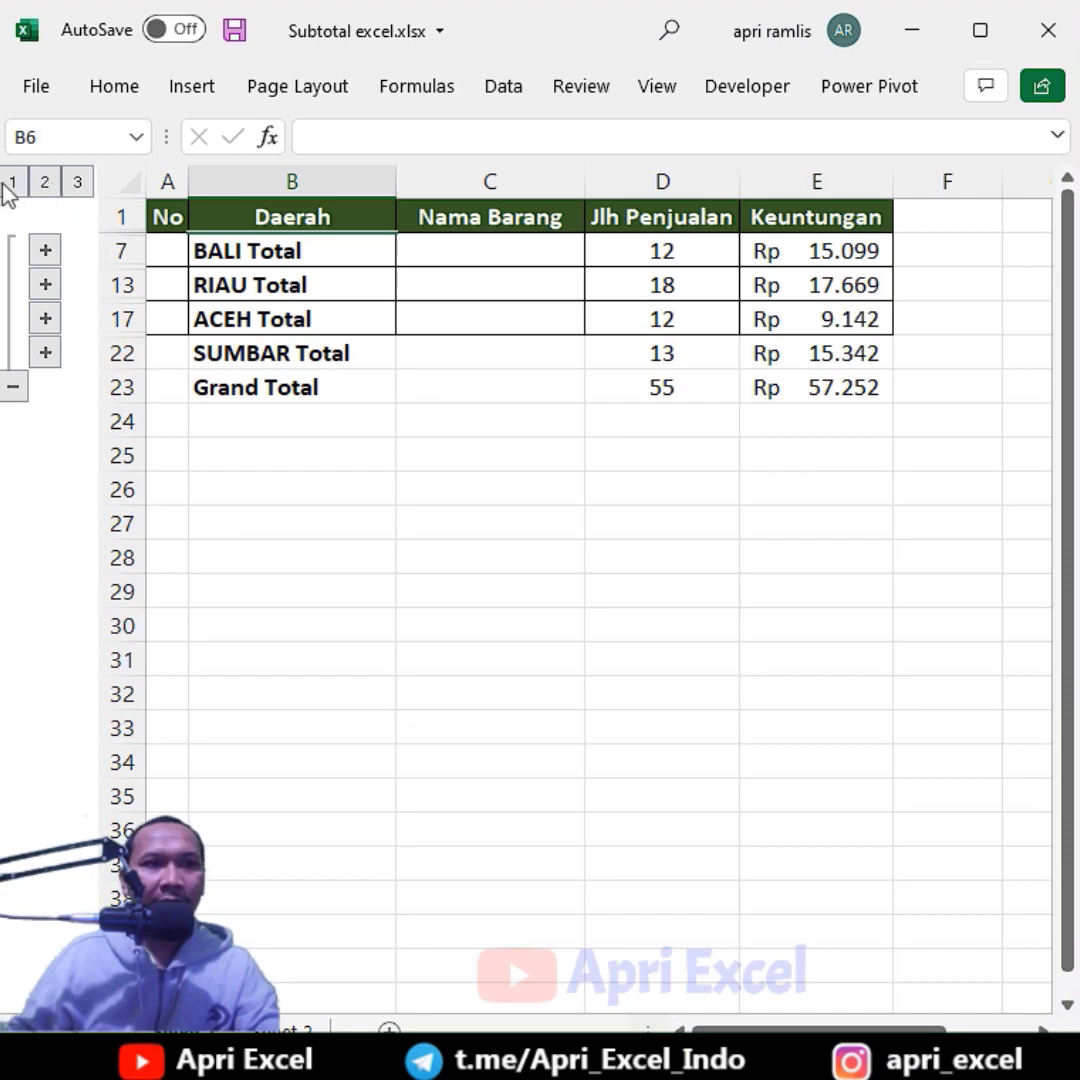
left_click(12, 183)
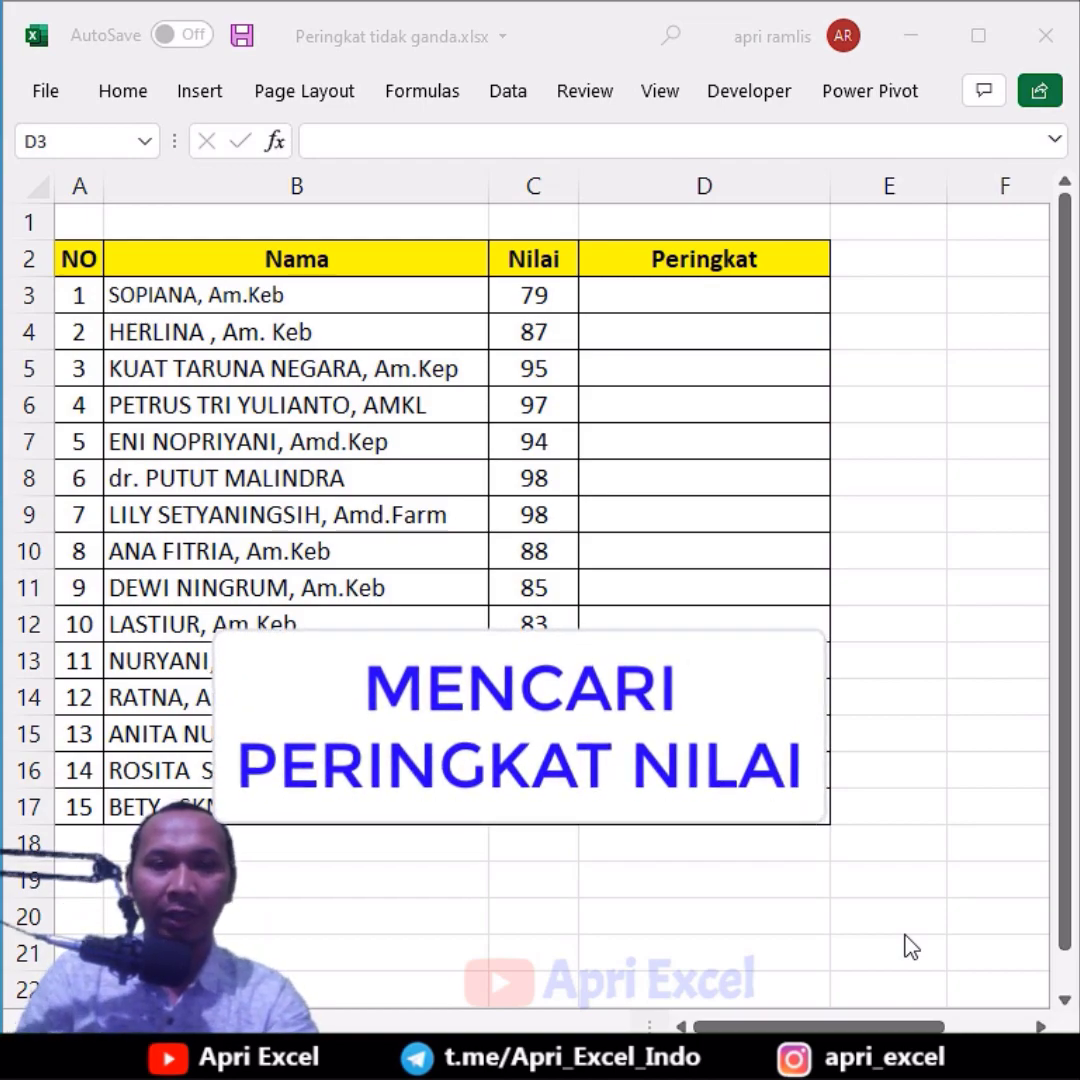
Enter =RANK(C3;$C$3:$C$17) in D3 and fill it down to D17.
left_click(718, 305)
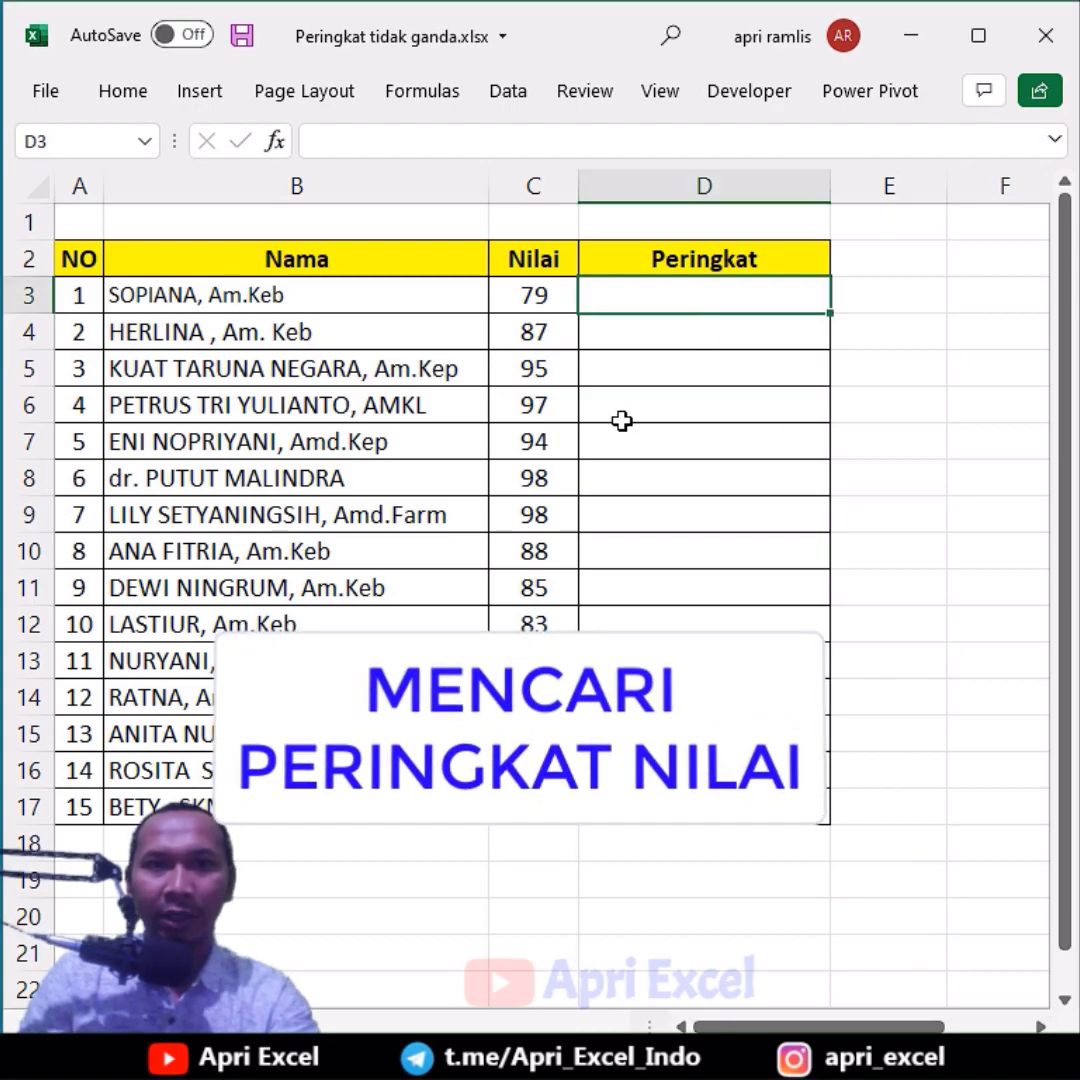
type("=")
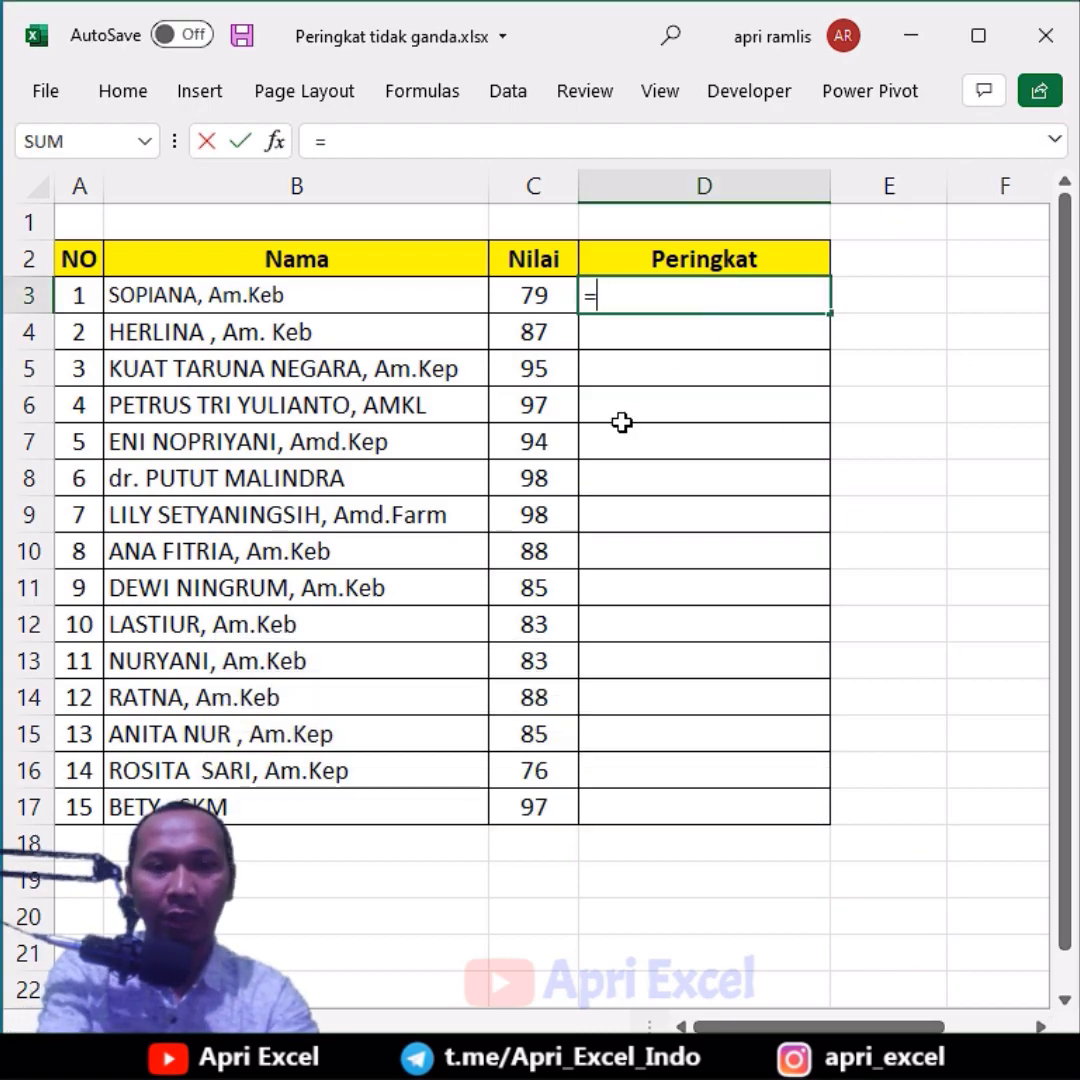
type("rank(")
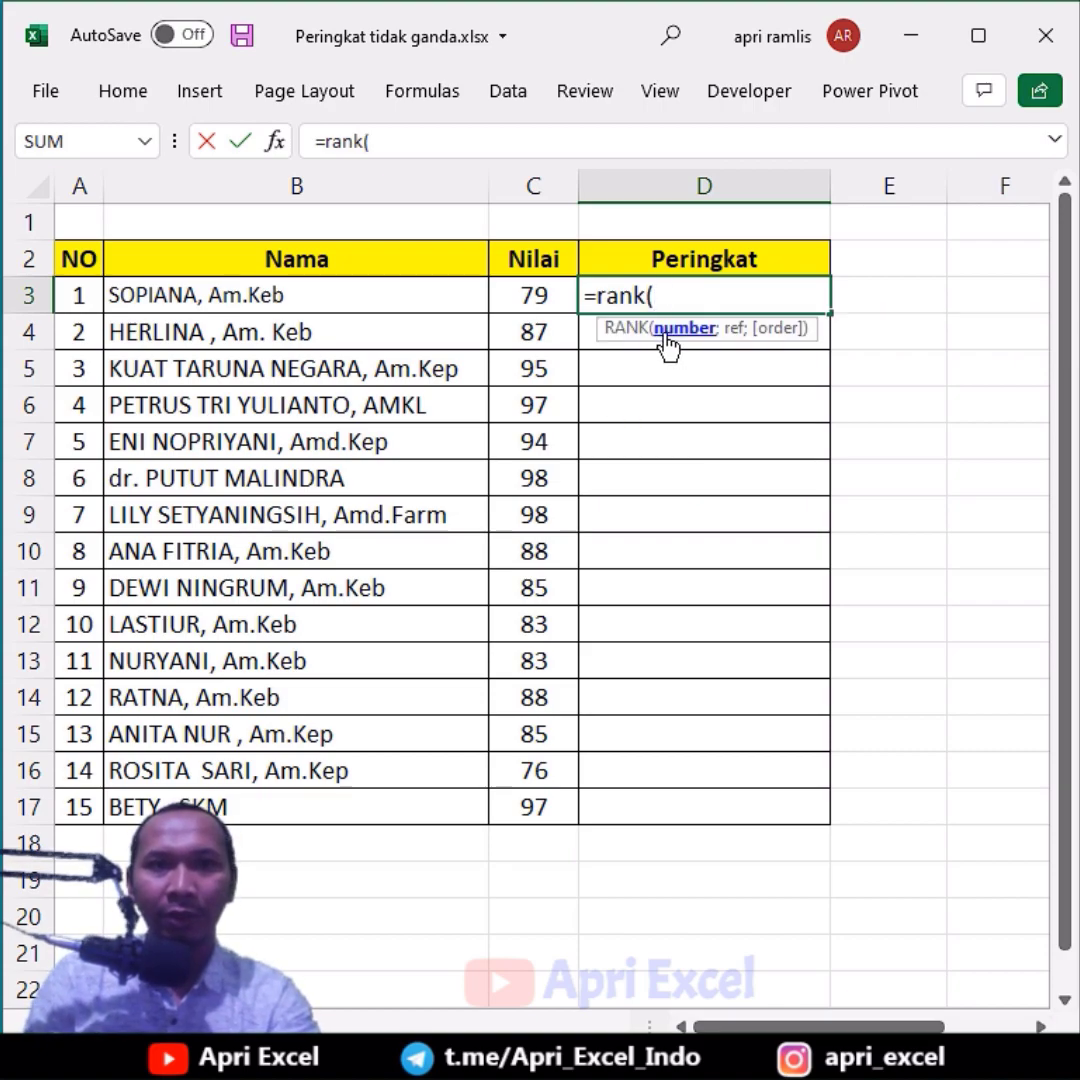
left_click(537, 303)
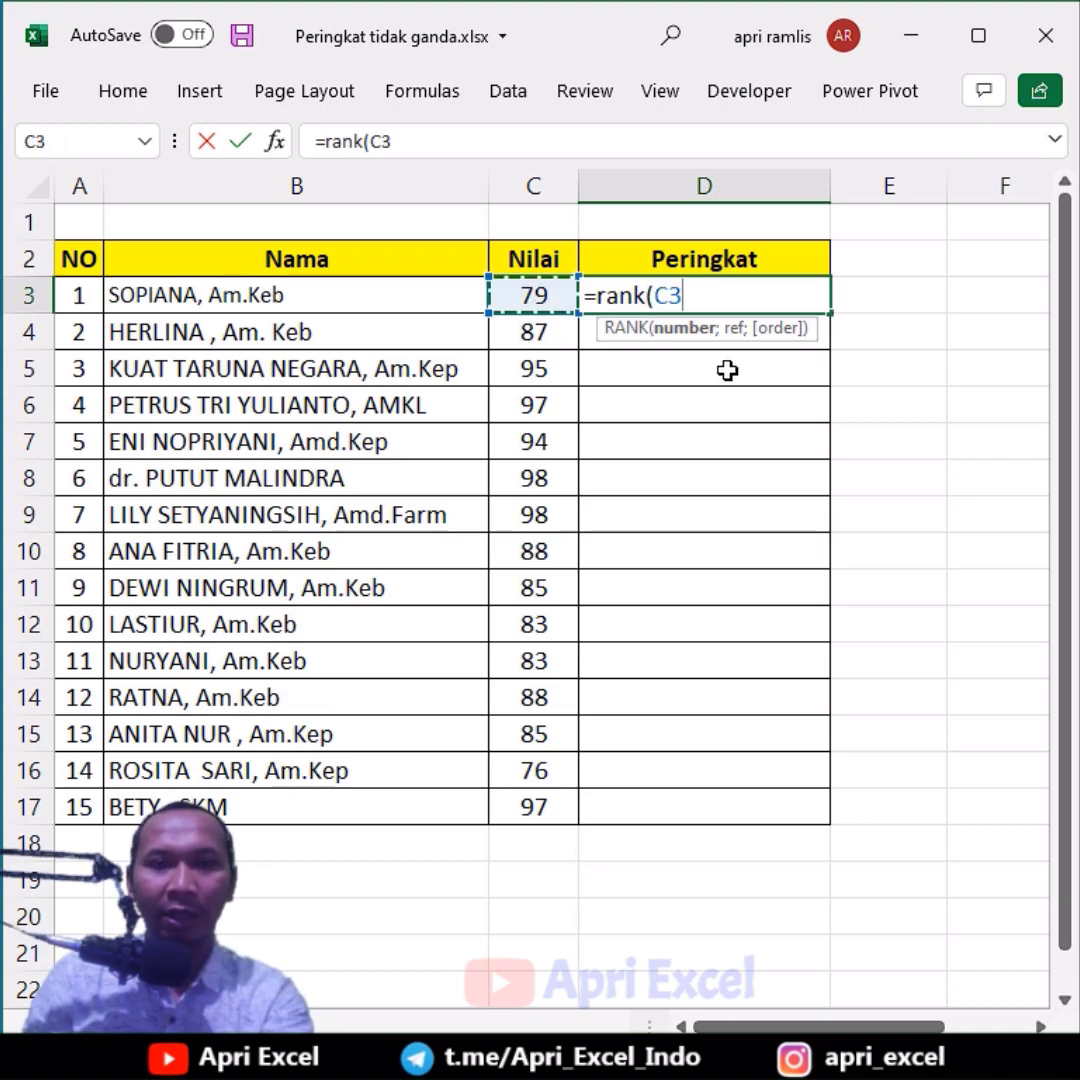
type(";")
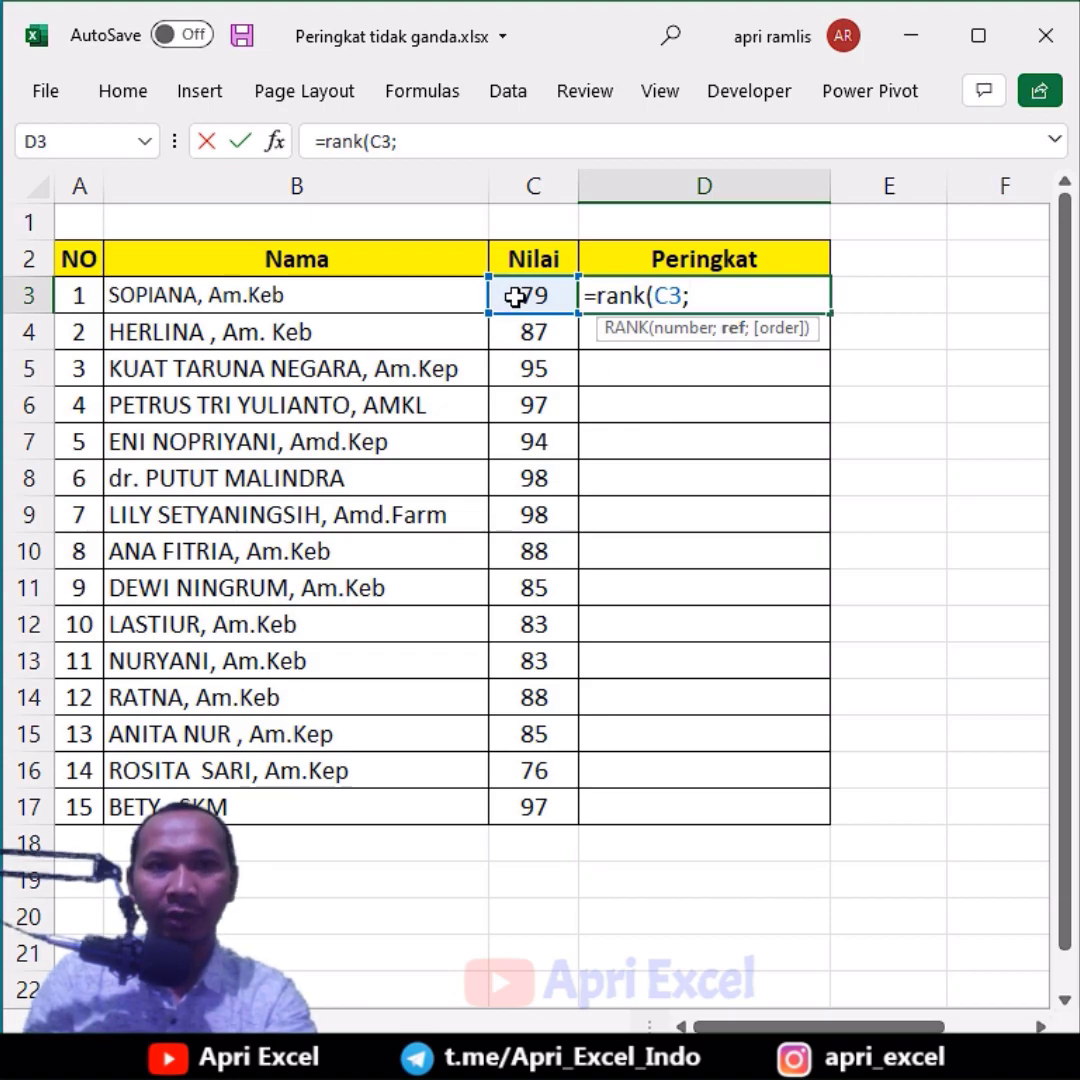
left_click_drag(514, 296, 516, 795)
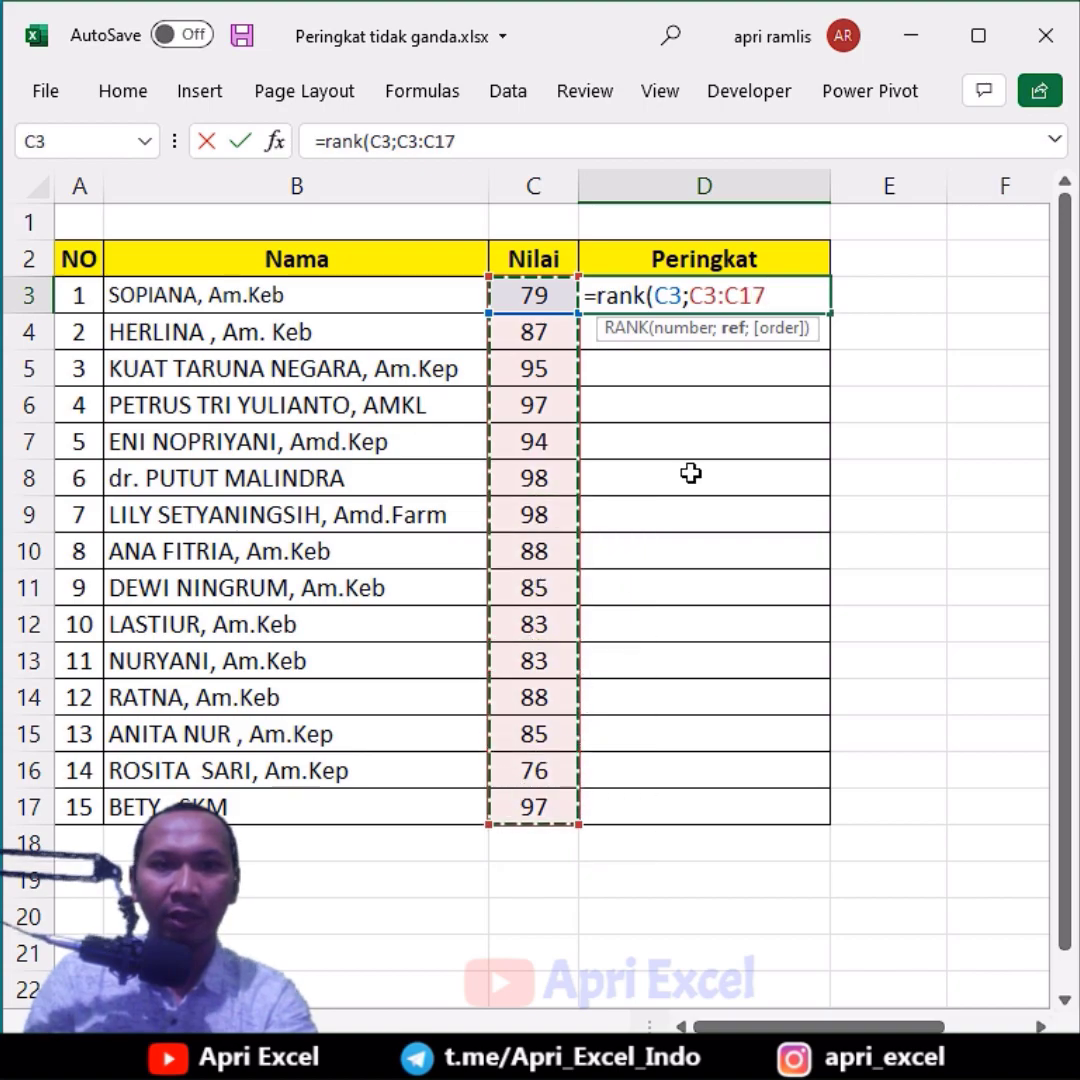
key("F4")
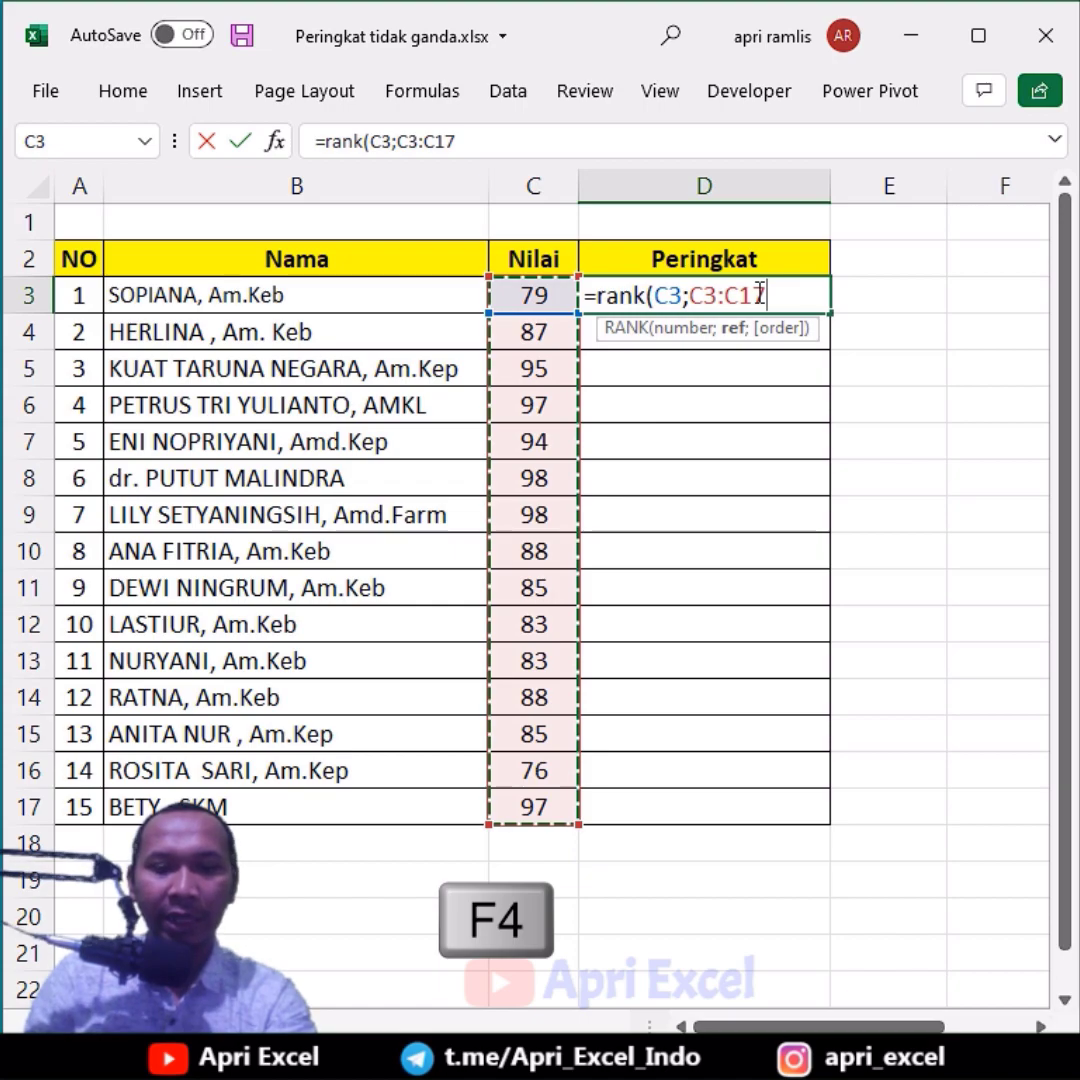
type(")")
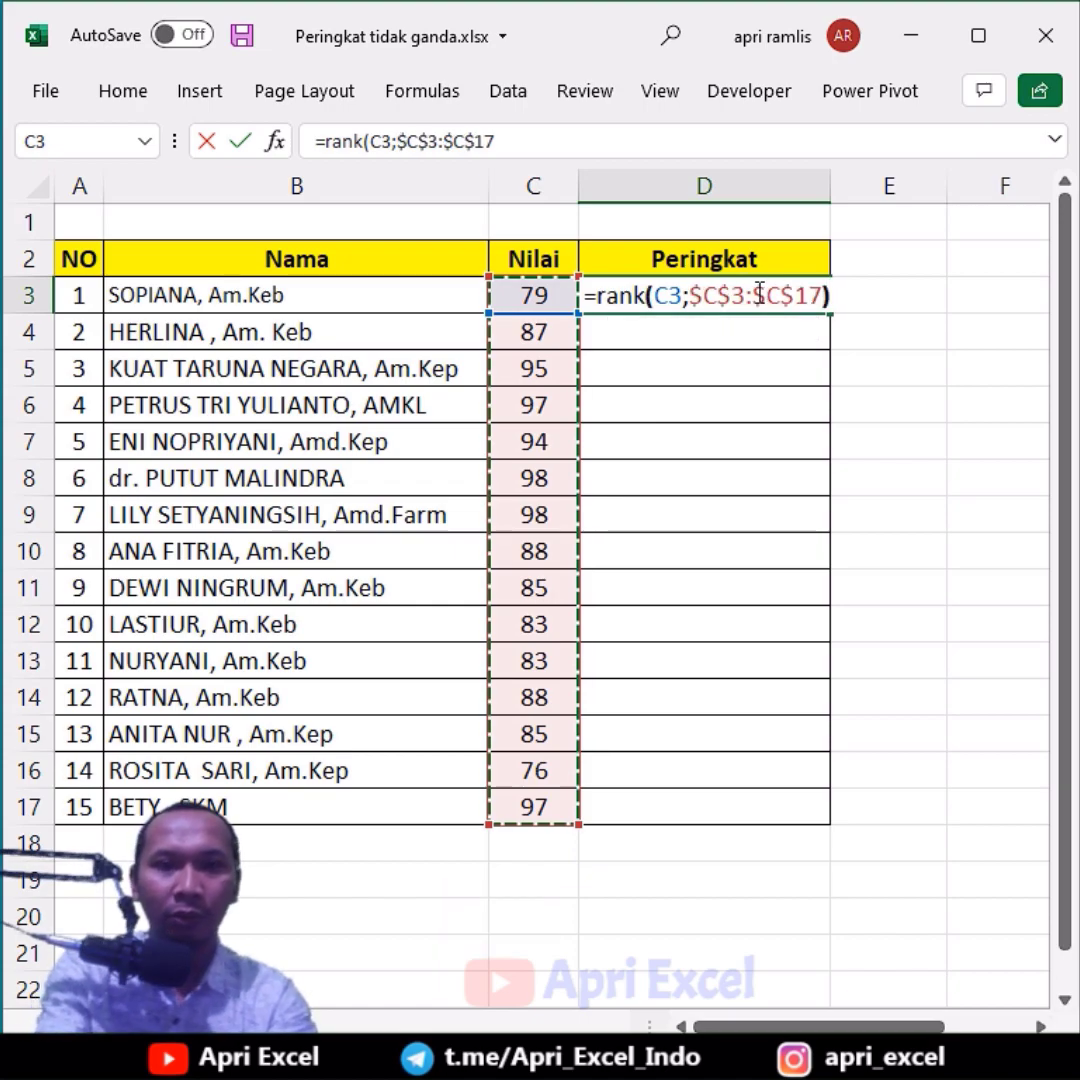
key("Return")
left_click(757, 291)
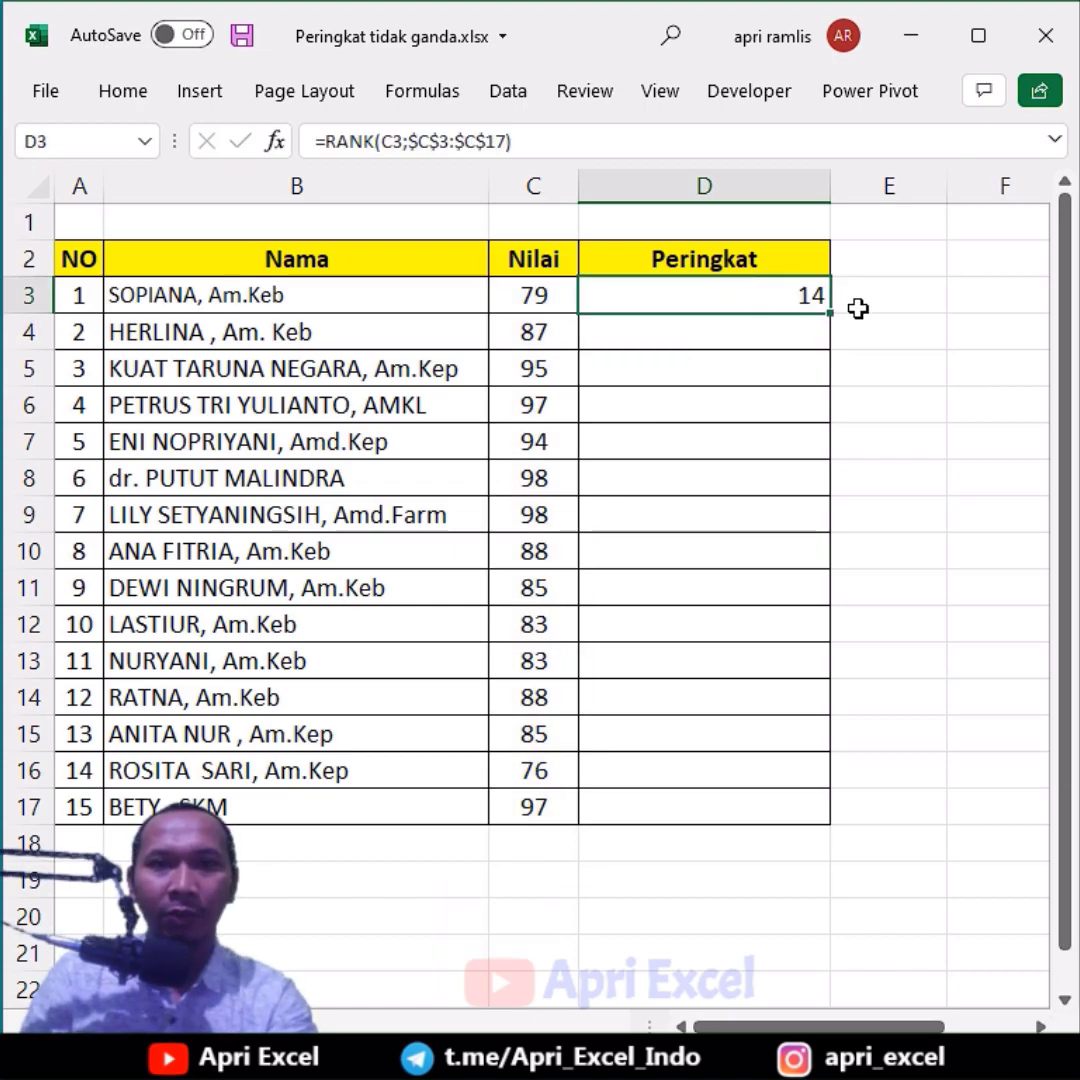
left_click_drag(829, 318, 795, 825)
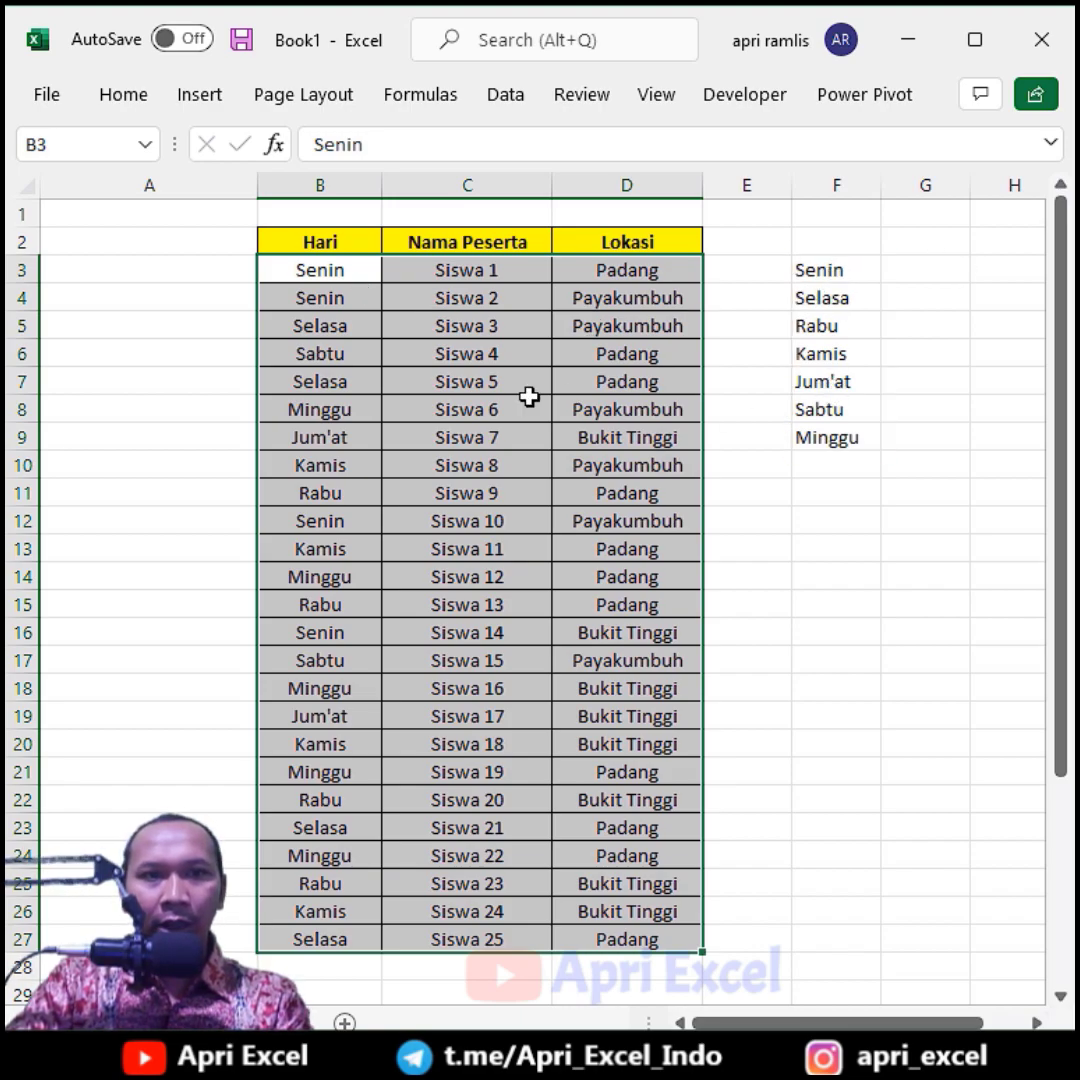
Sort the table A to Z by the Hari column, then reselect the table's data cells.
left_click(506, 95)
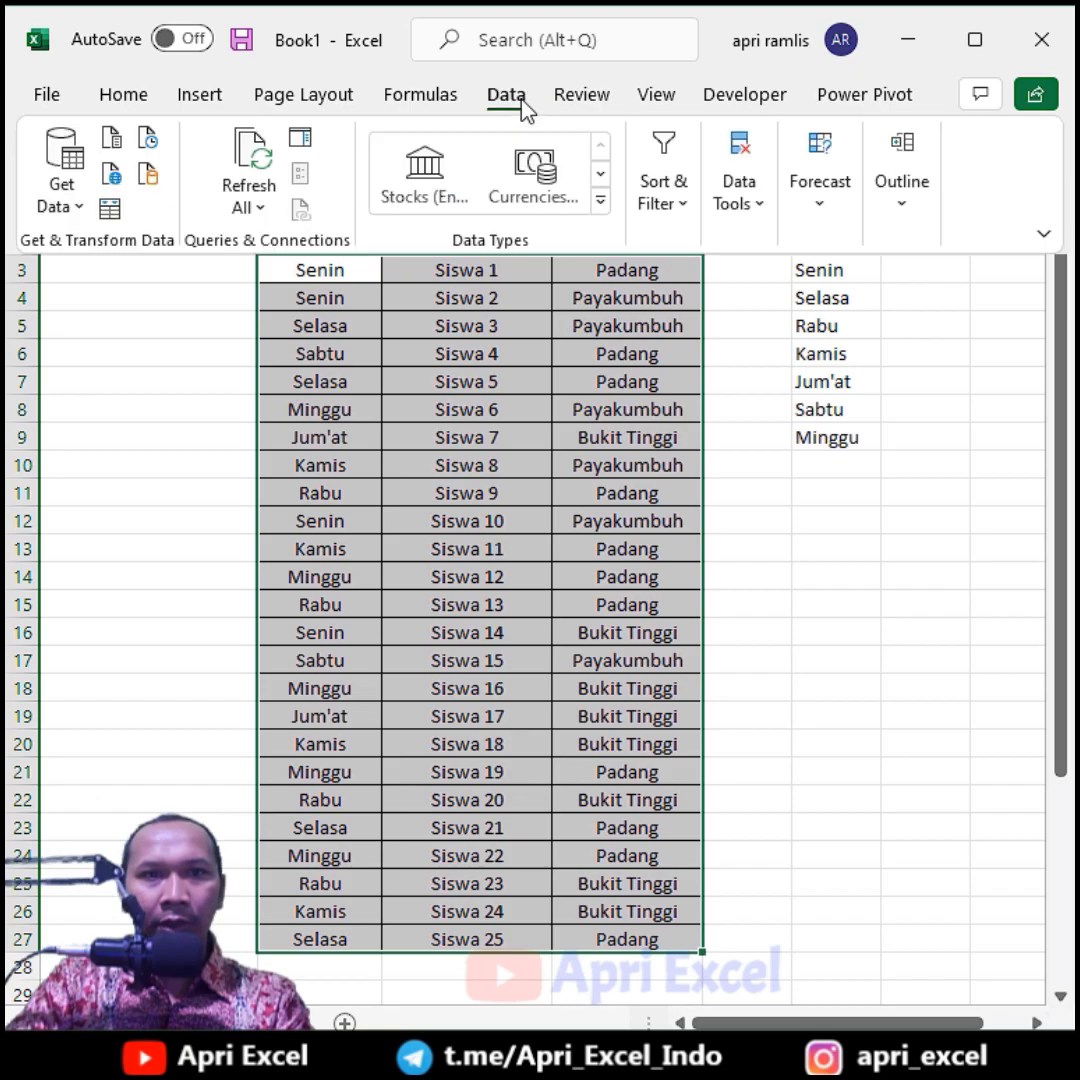
left_click(687, 206)
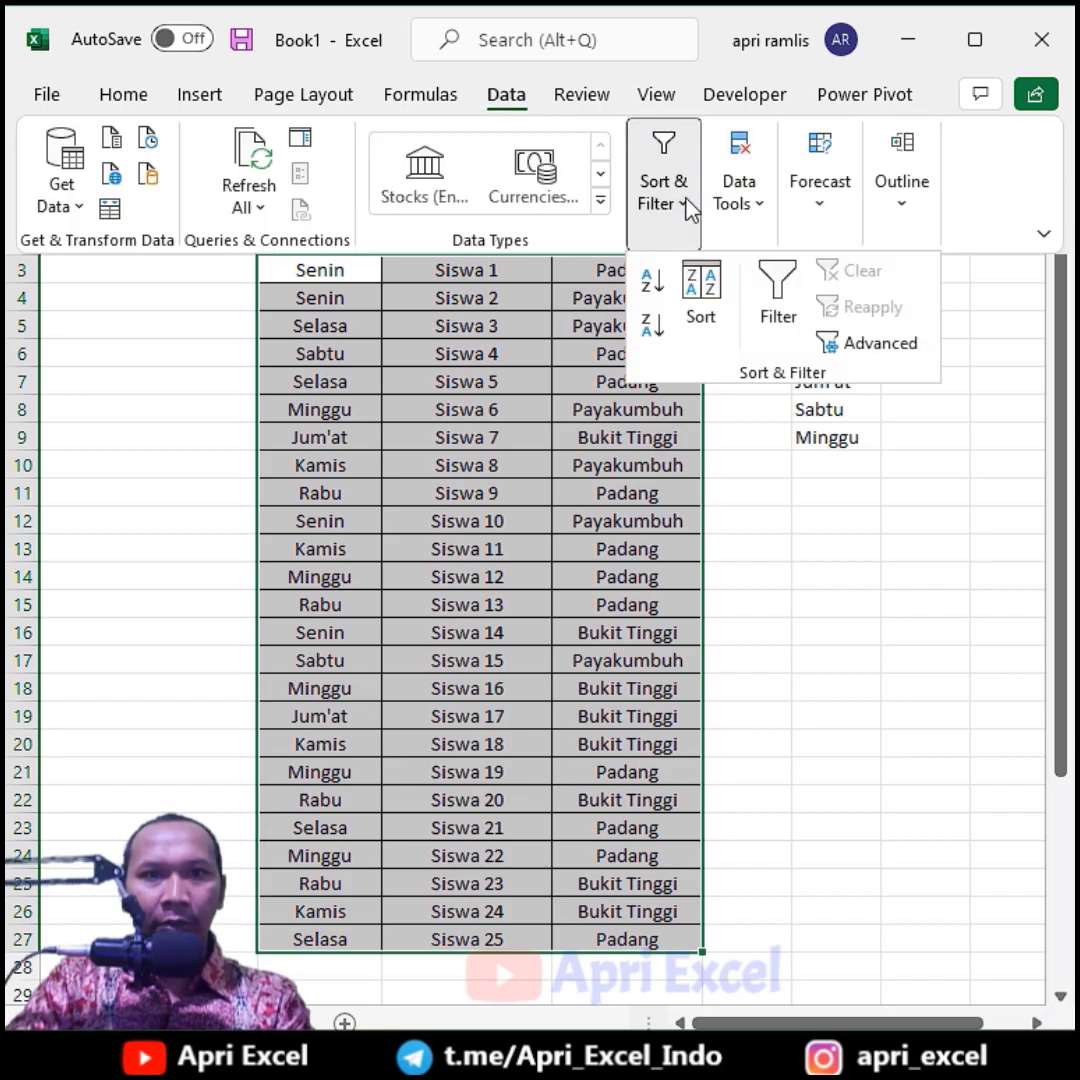
left_click(700, 300)
left_click(290, 590)
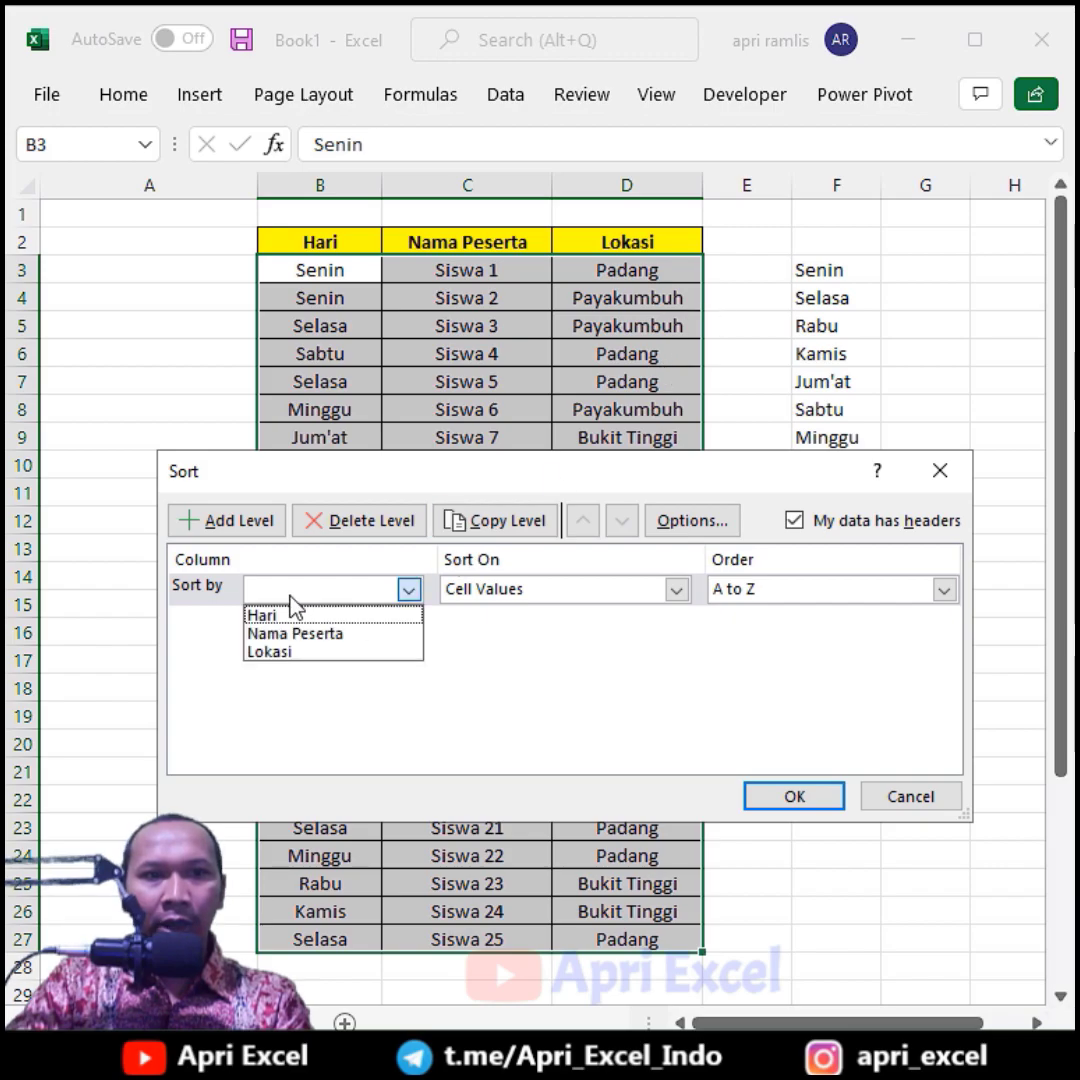
left_click(297, 618)
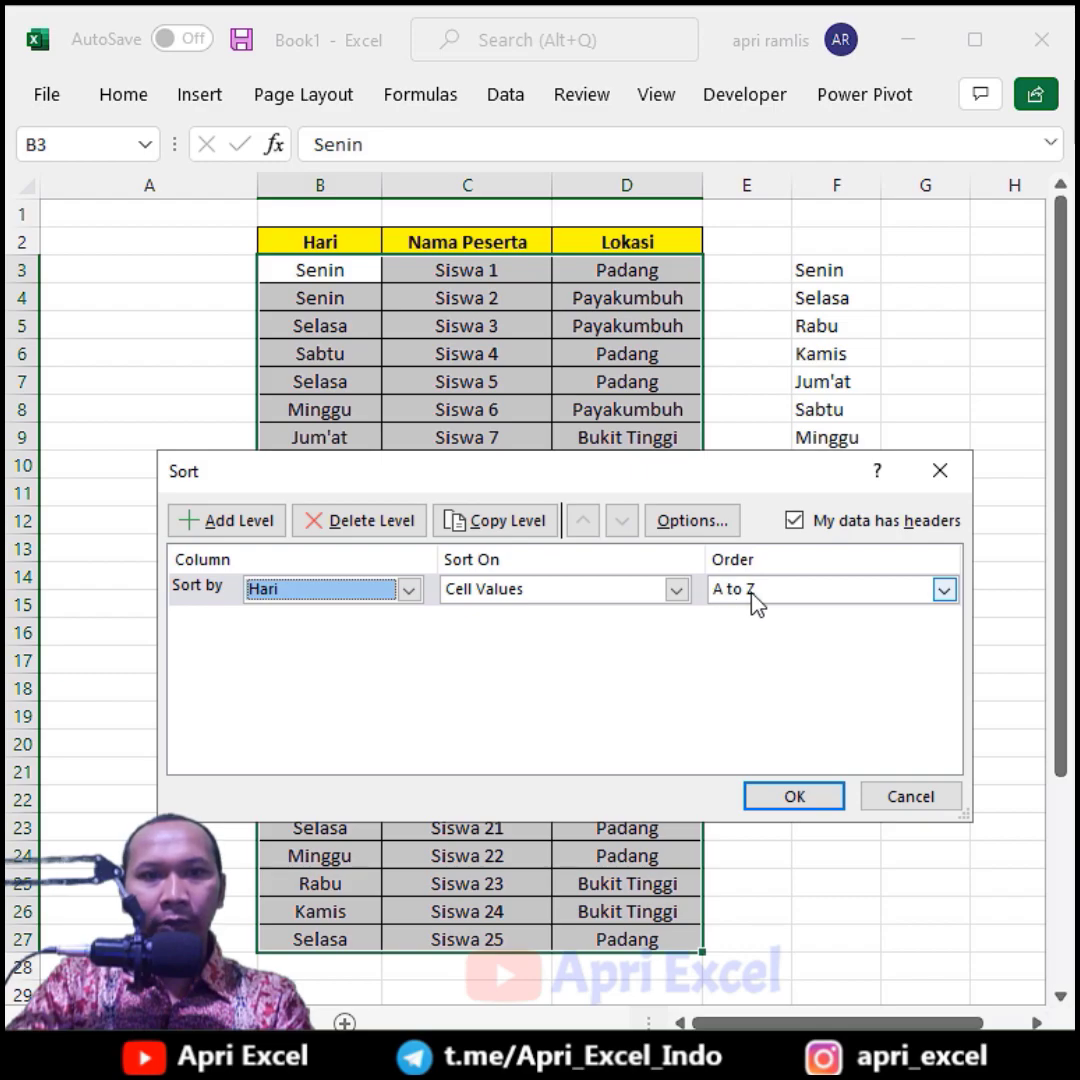
left_click(763, 806)
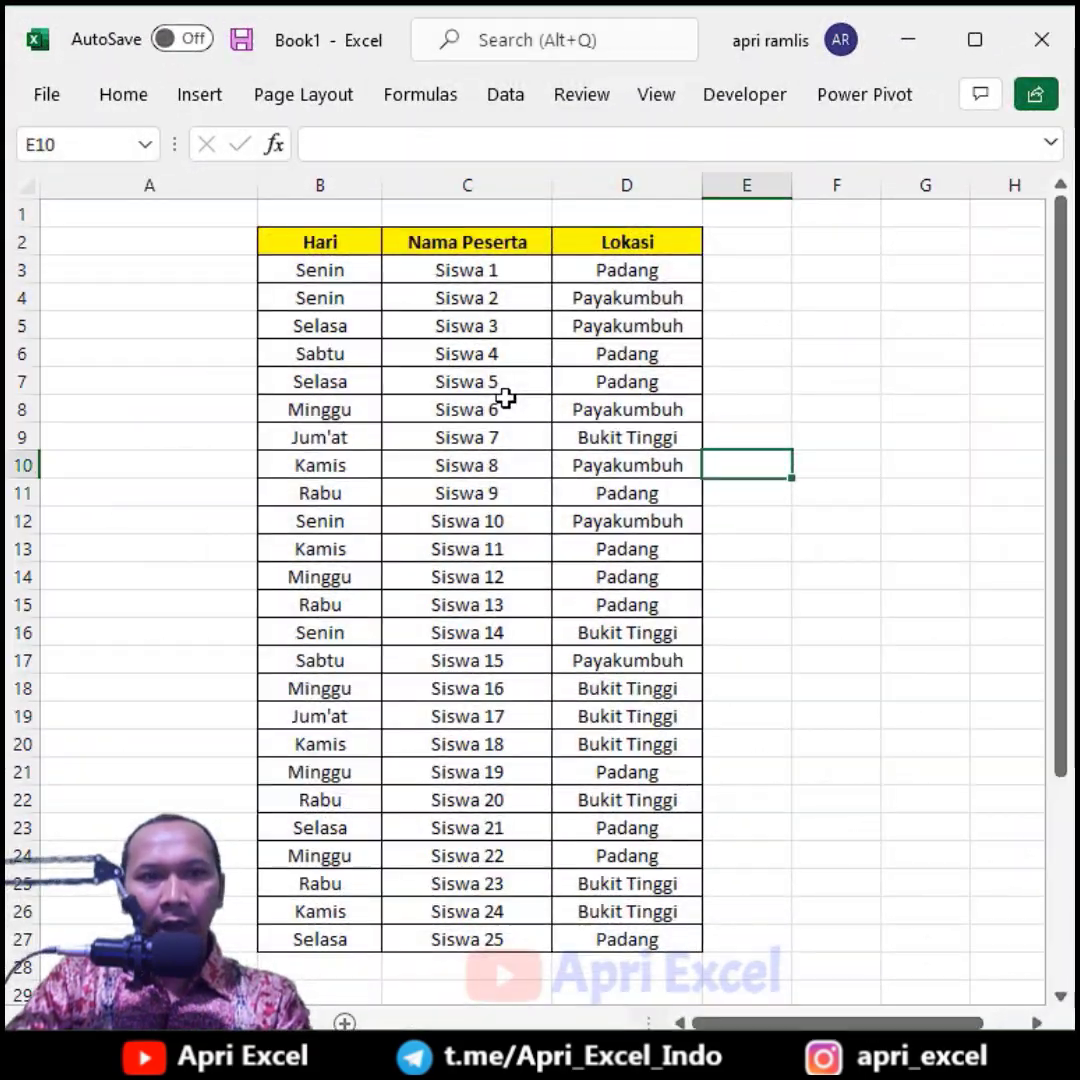
mouse_move(335, 270)
left_mouse_down()
mouse_move(502, 538)
mouse_move(651, 950)
left_mouse_up()
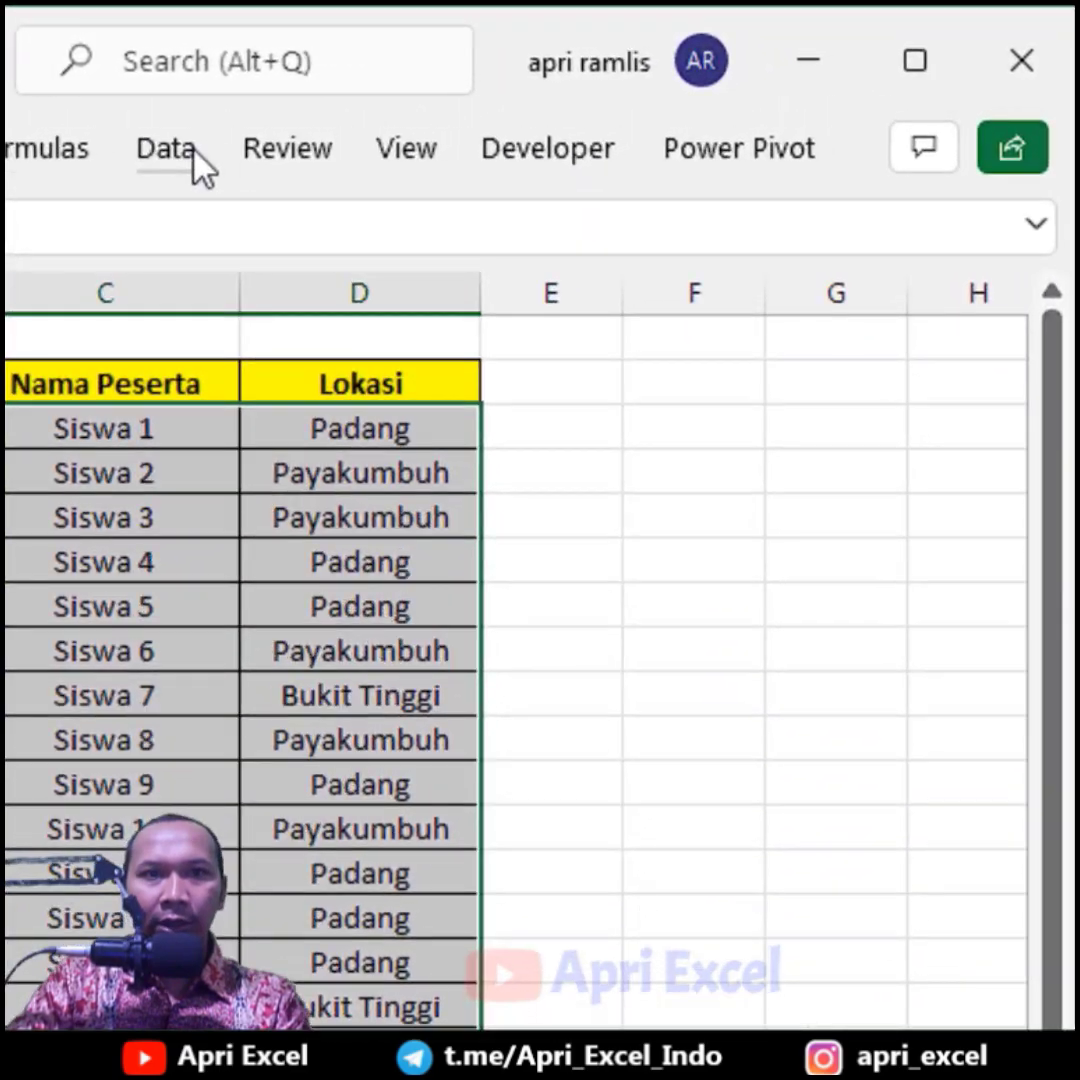
Set up a sort by the Hari column with a Custom List order.
left_click(195, 158)
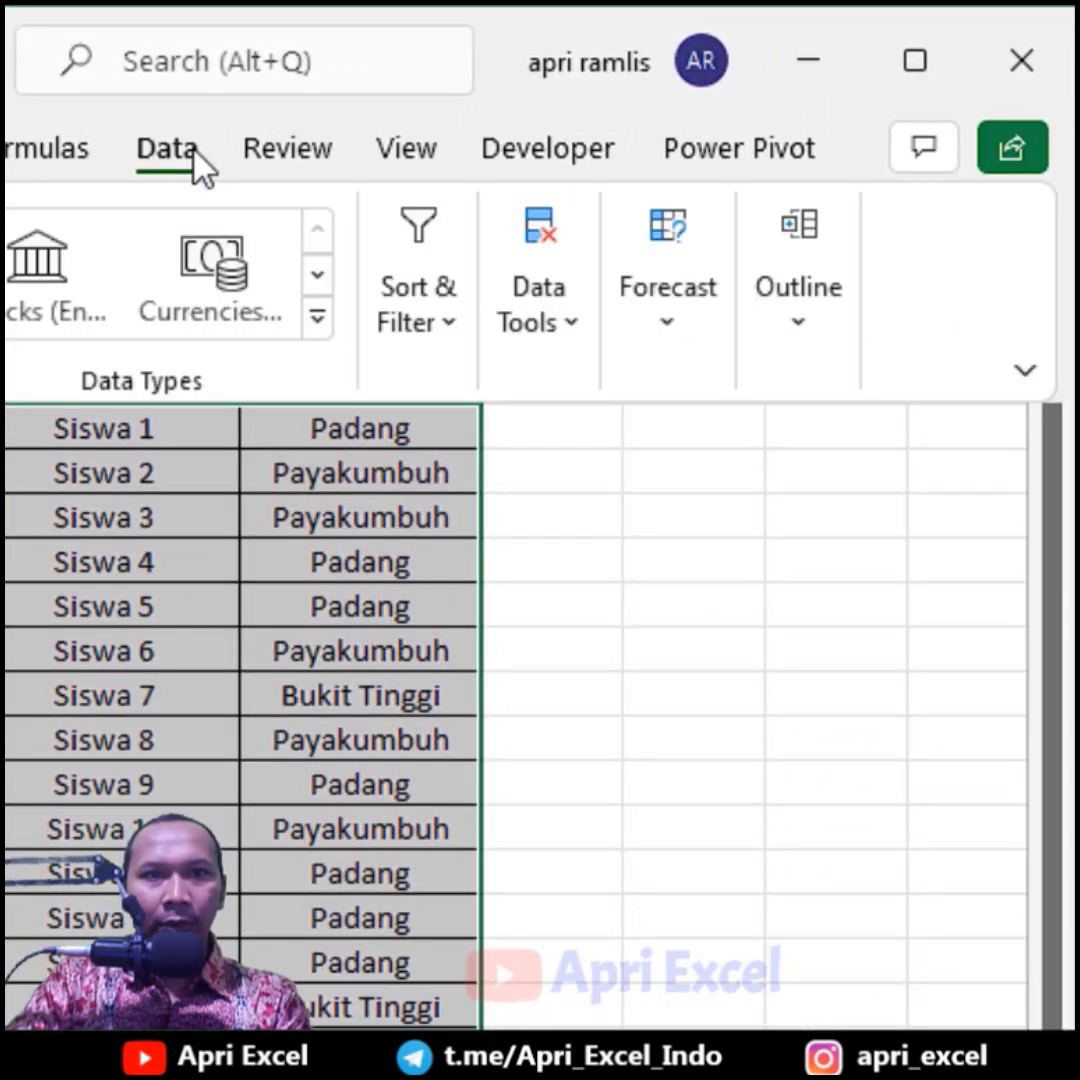
left_click(430, 335)
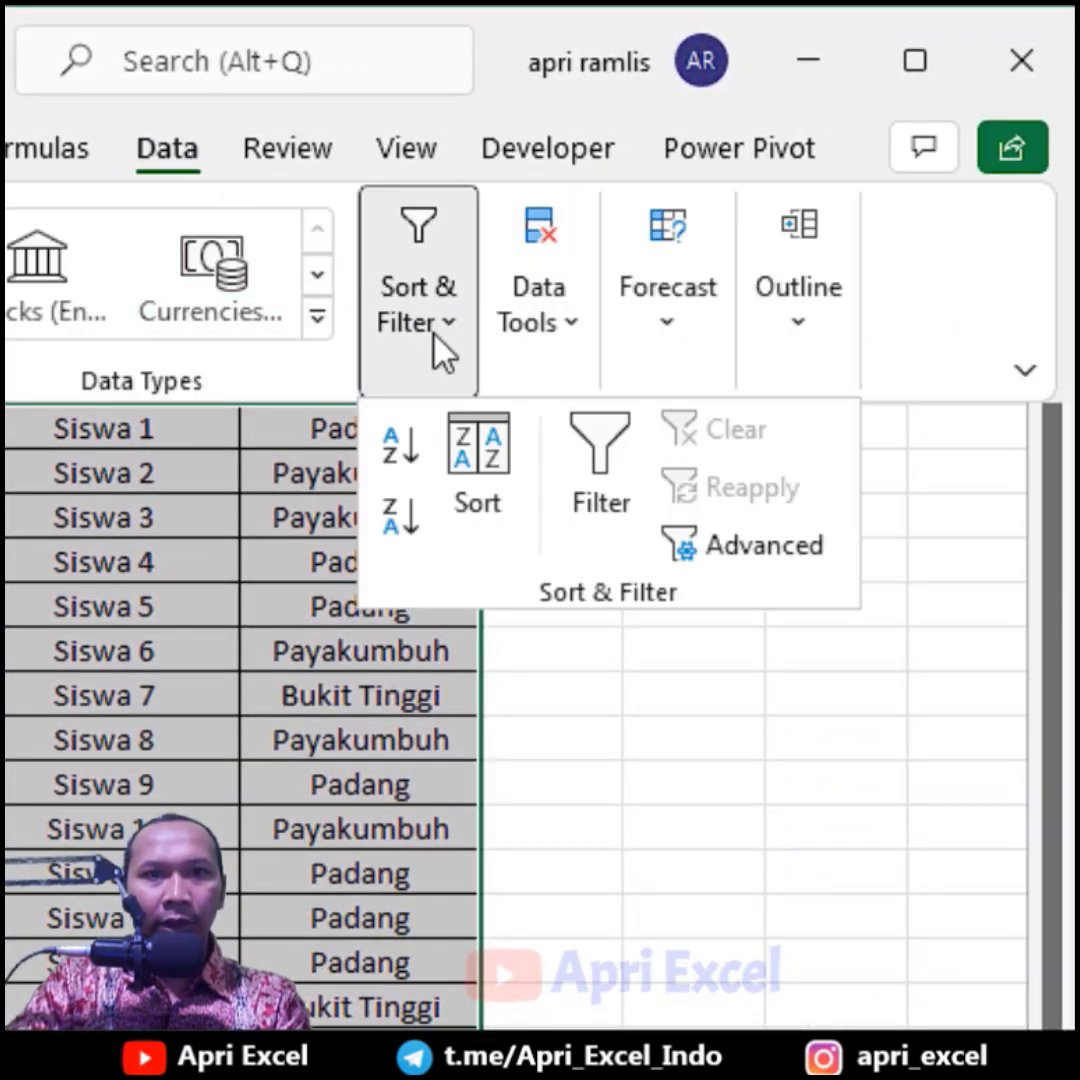
left_click(479, 455)
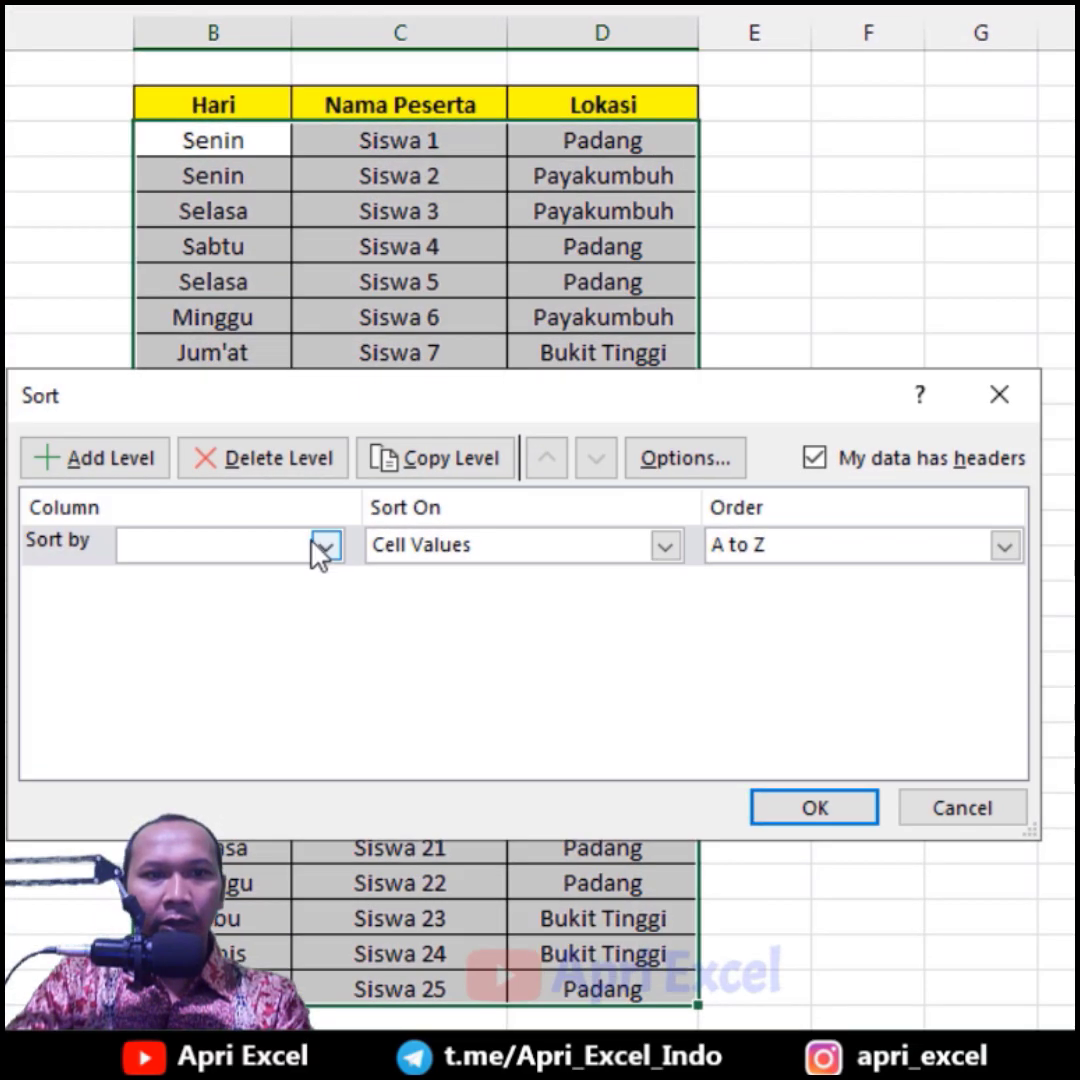
left_click(325, 546)
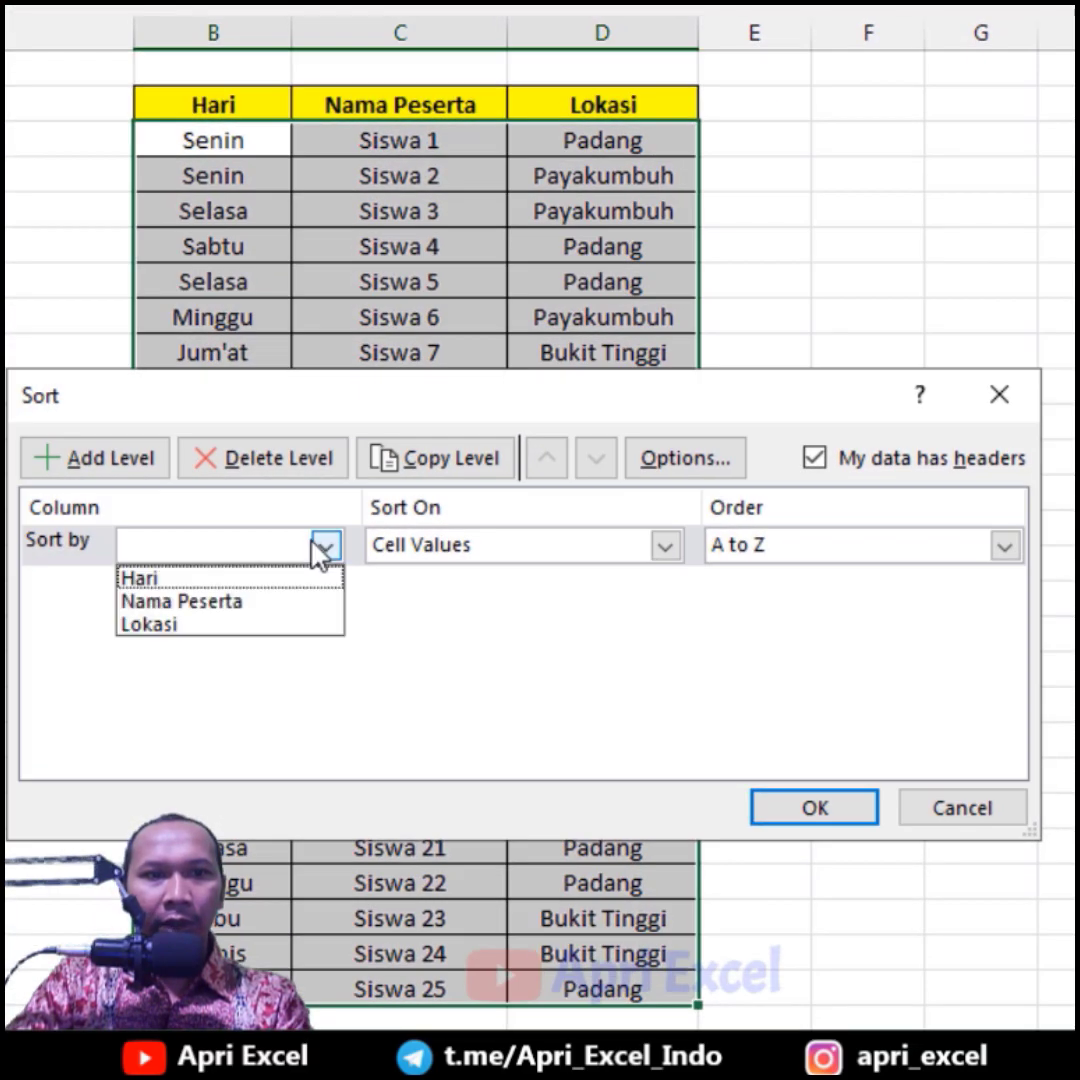
left_click(248, 580)
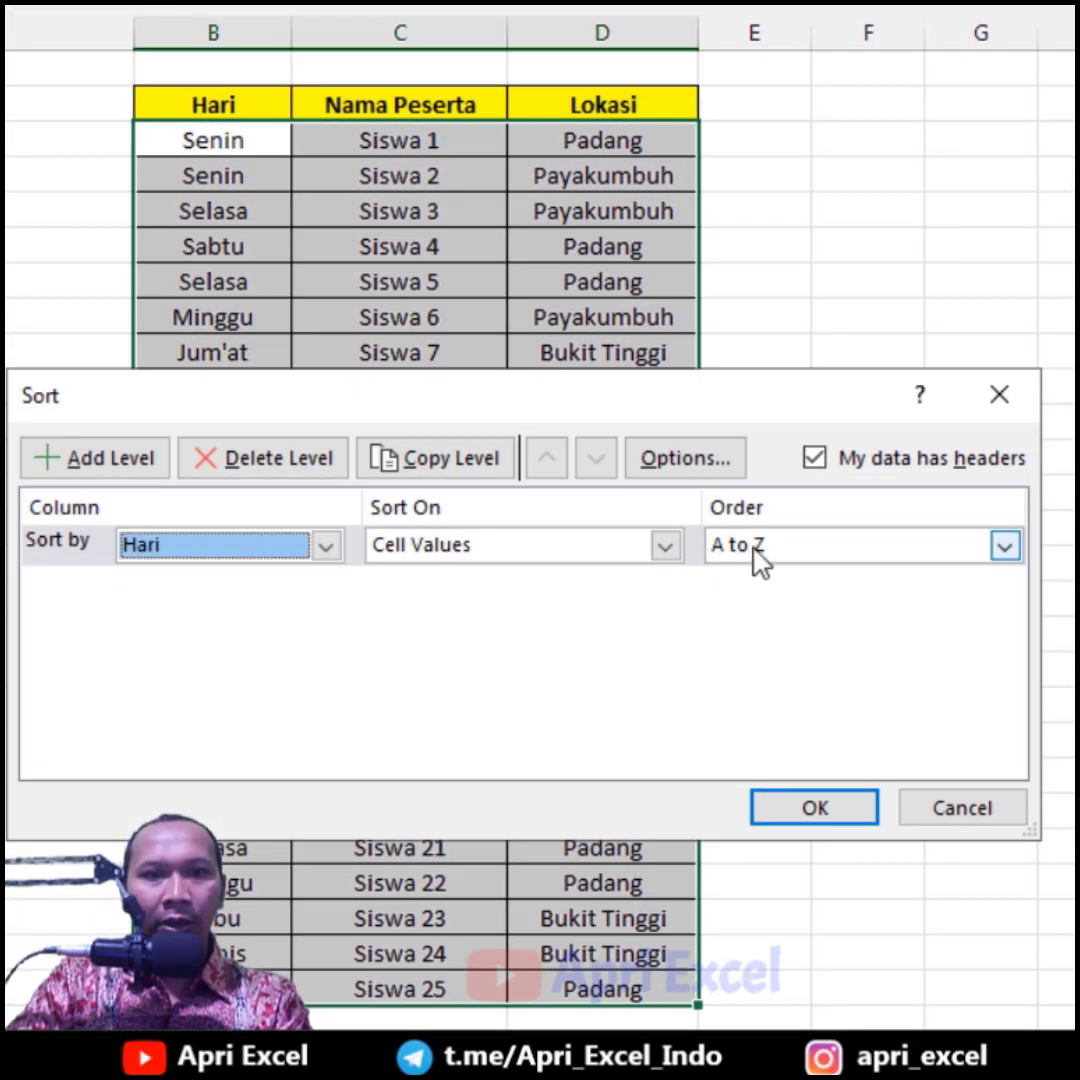
left_click(755, 553)
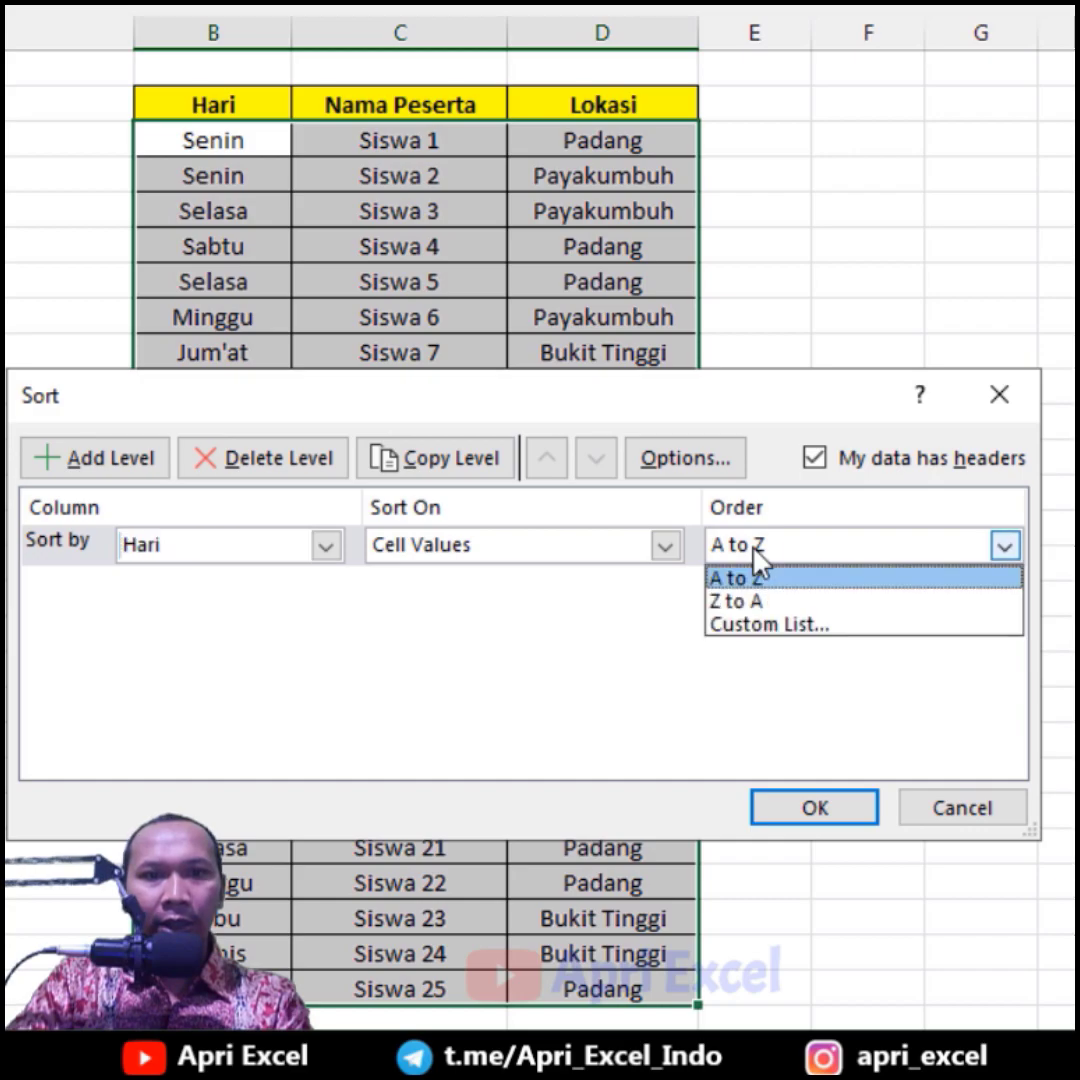
left_click(775, 628)
Create a Senin-to-Sabtu day list and sort the table by it.
left_click(549, 444)
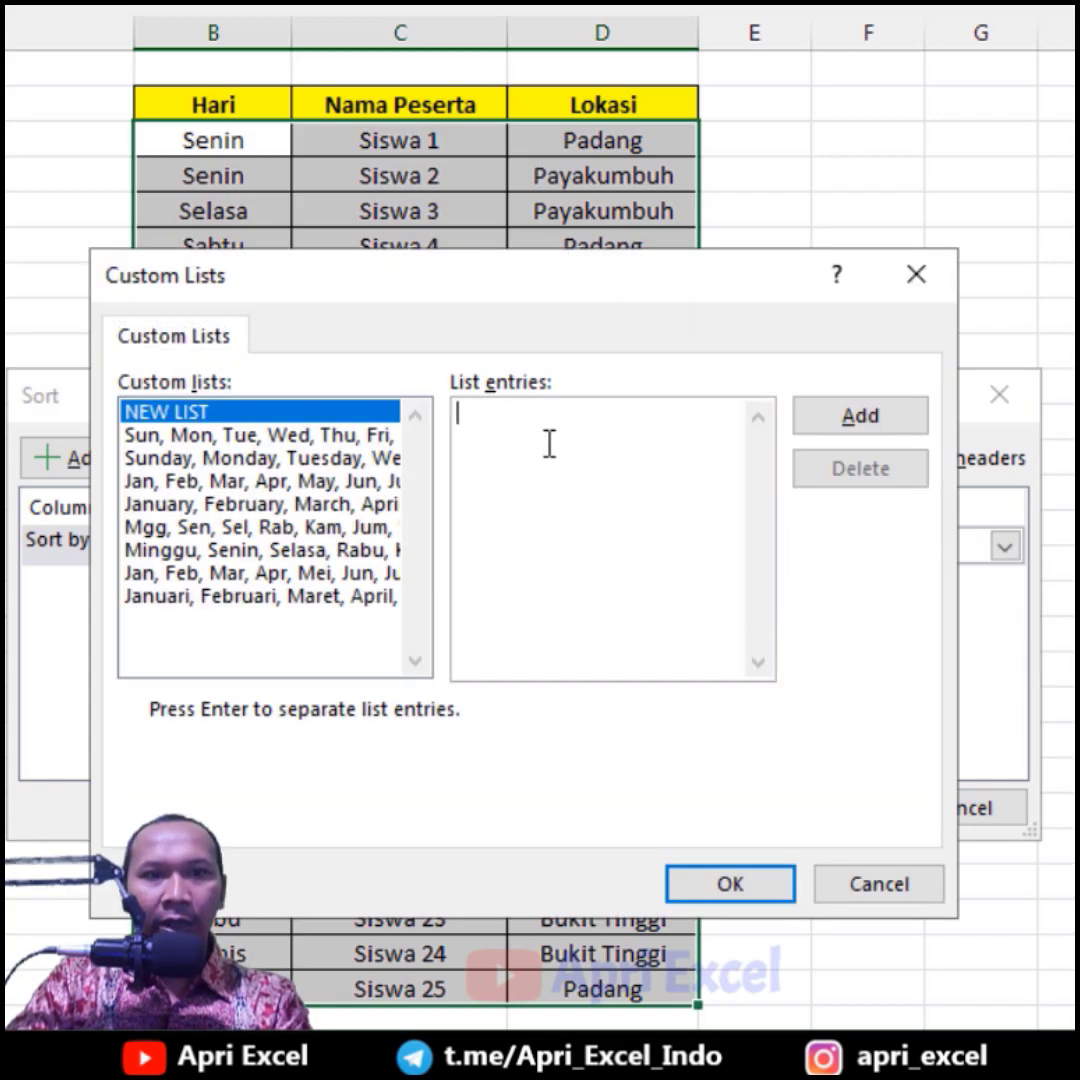
type("S")
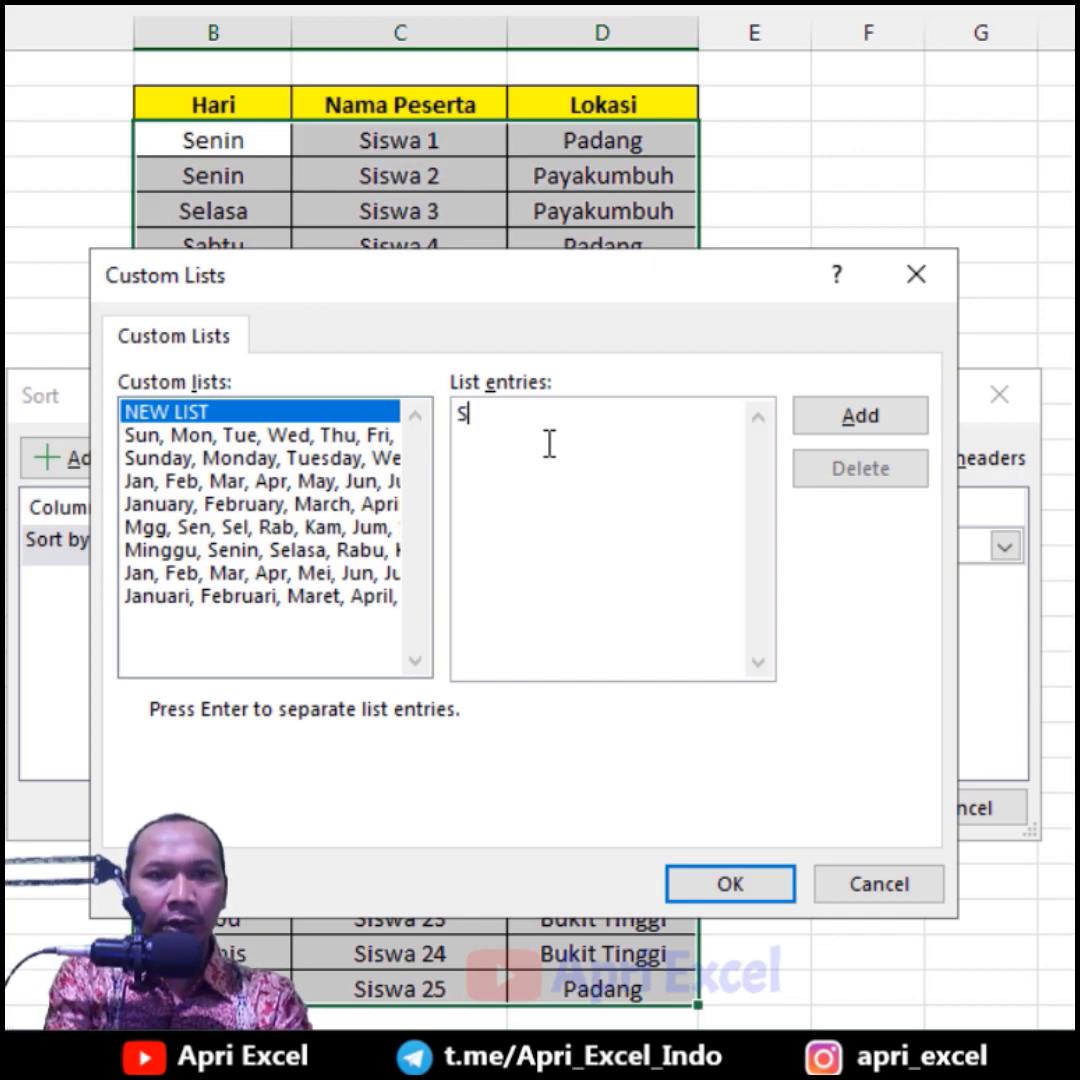
type("enin")
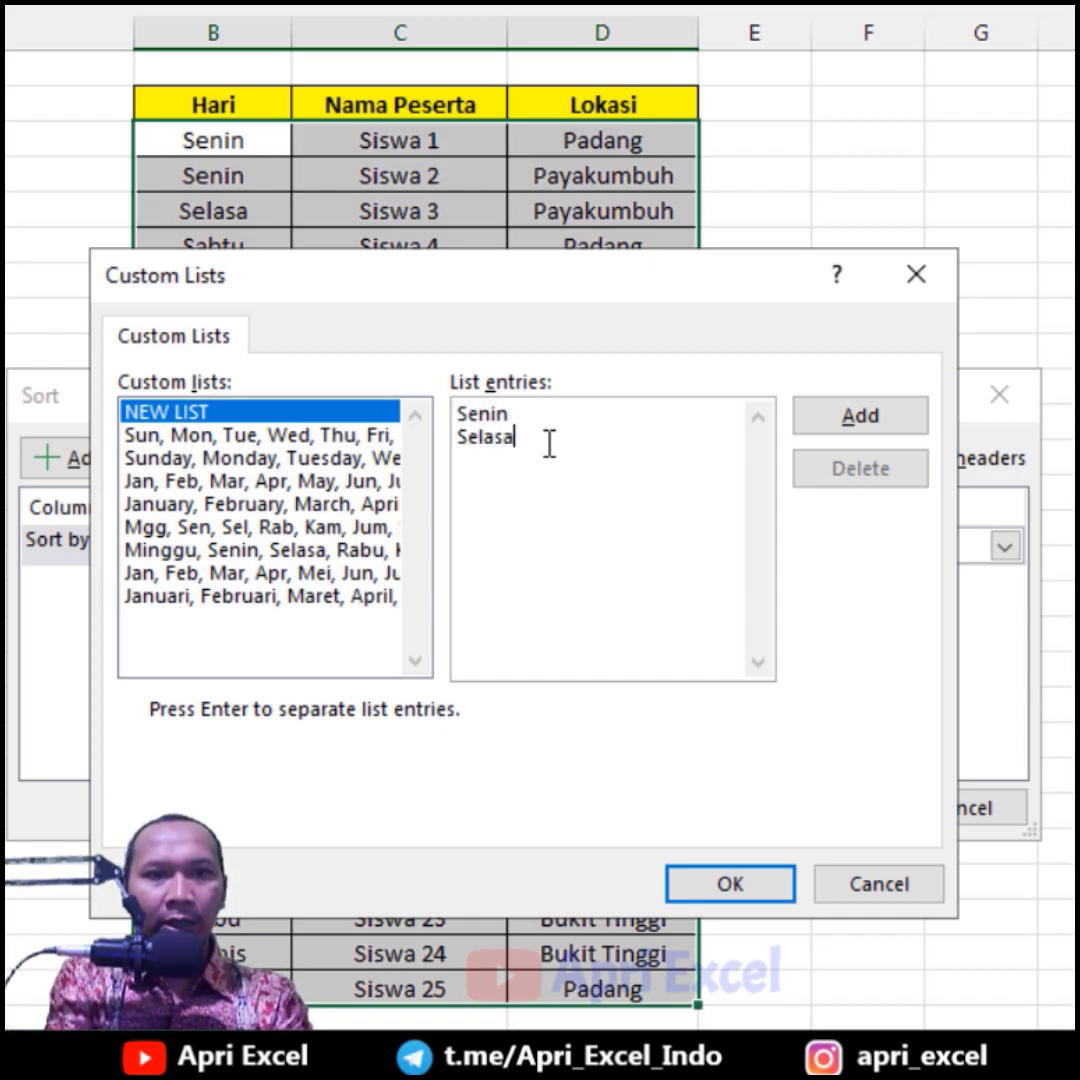
key("Return")
type("Rabu Kamis Jum'at Sabtu")
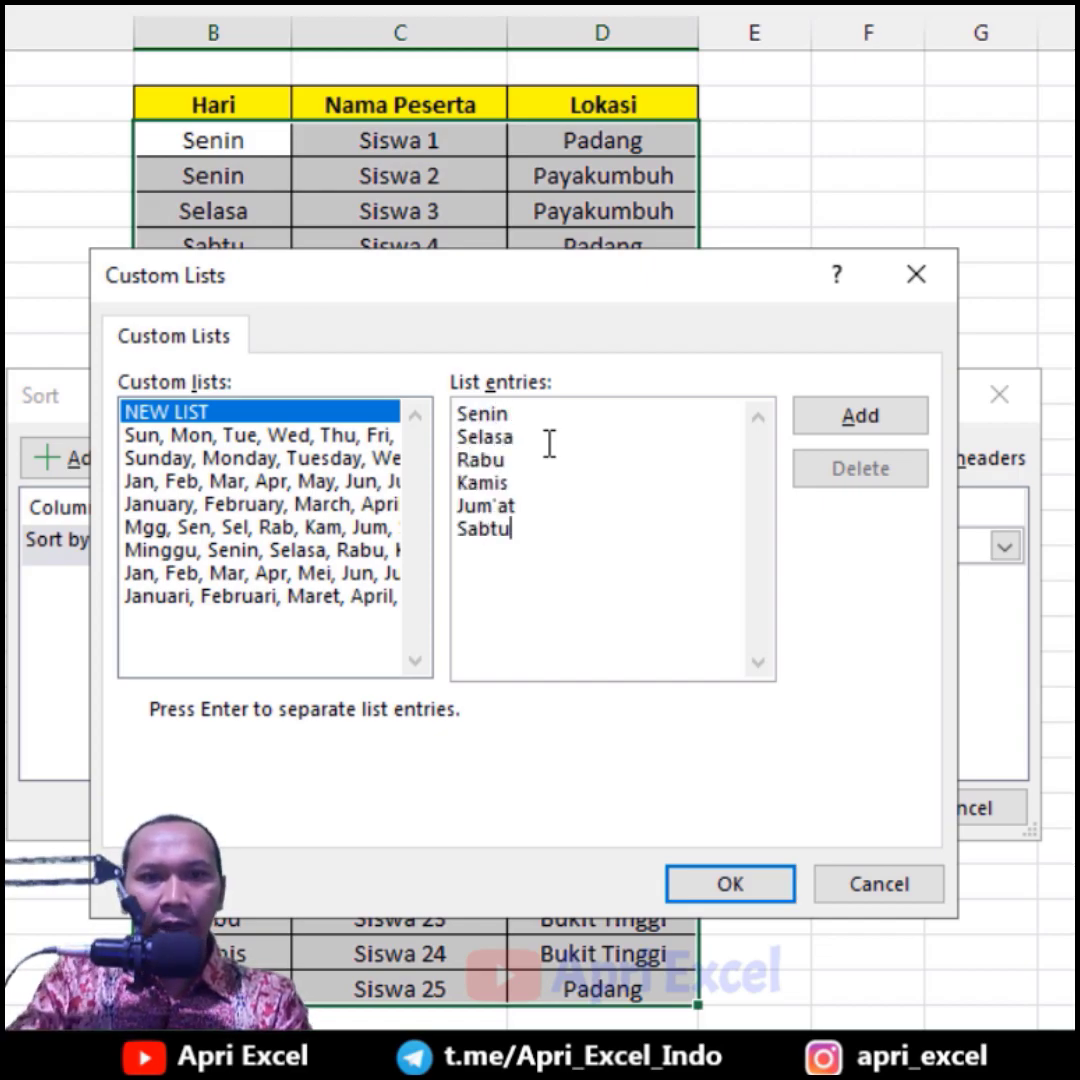
left_click(868, 427)
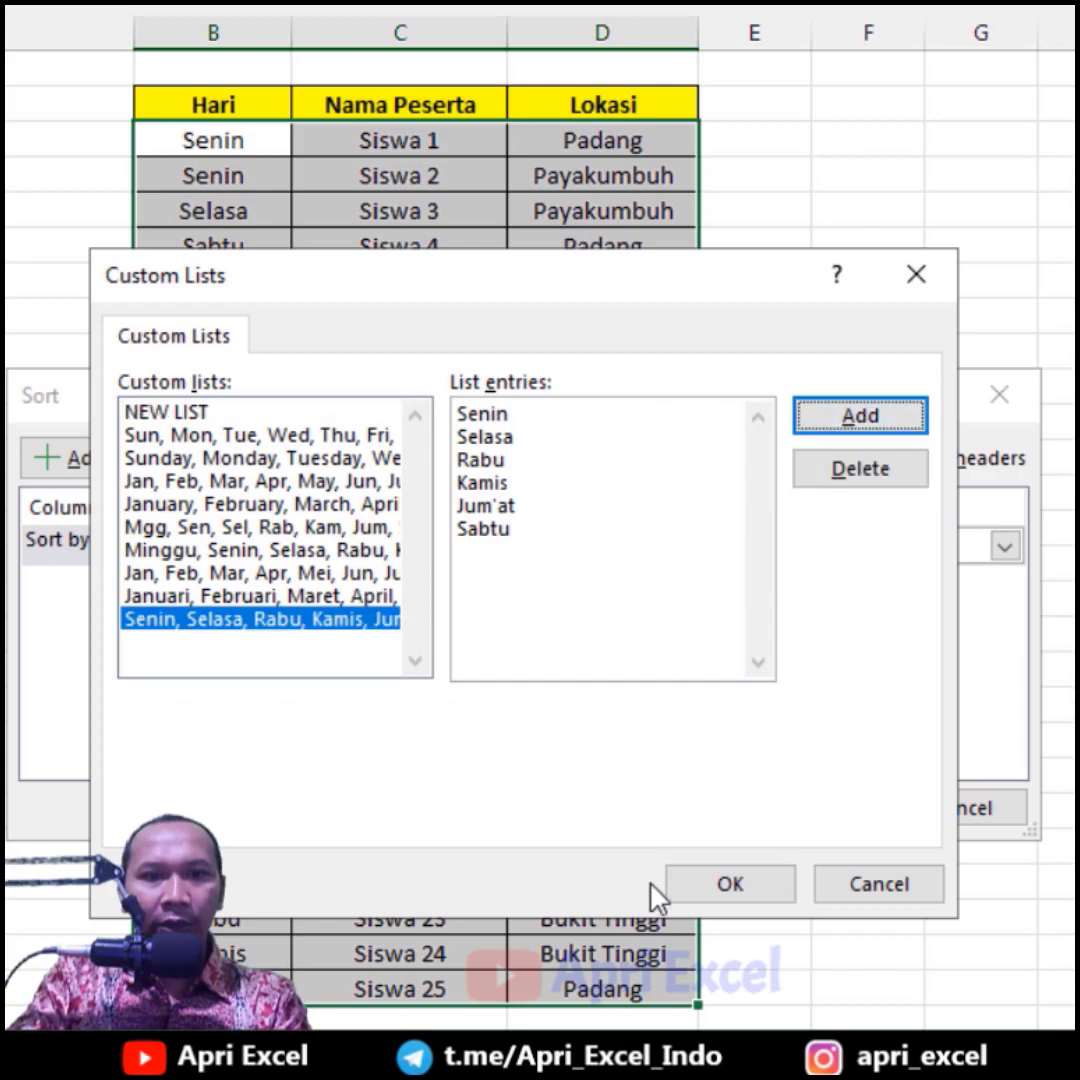
left_click(683, 904)
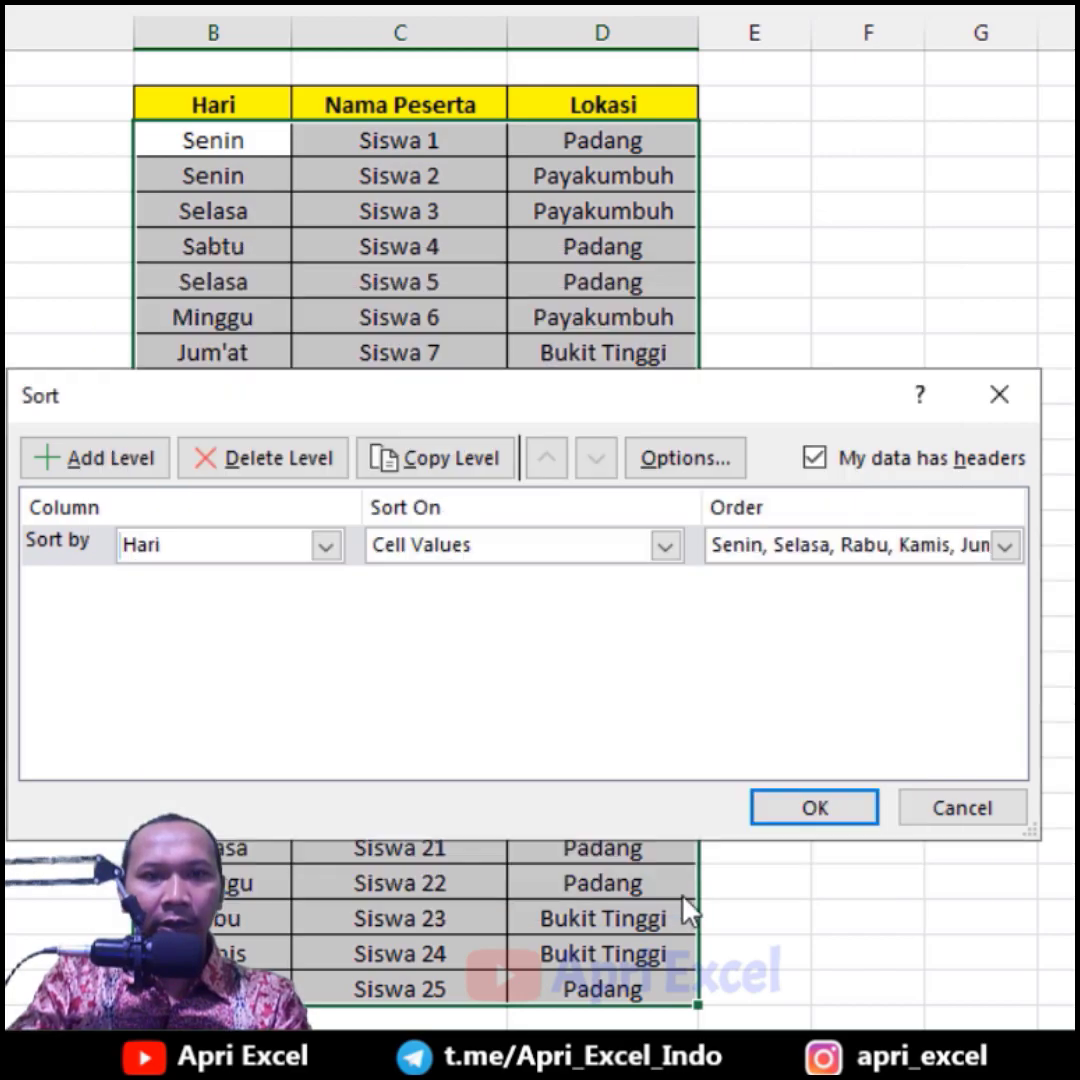
left_click(785, 812)
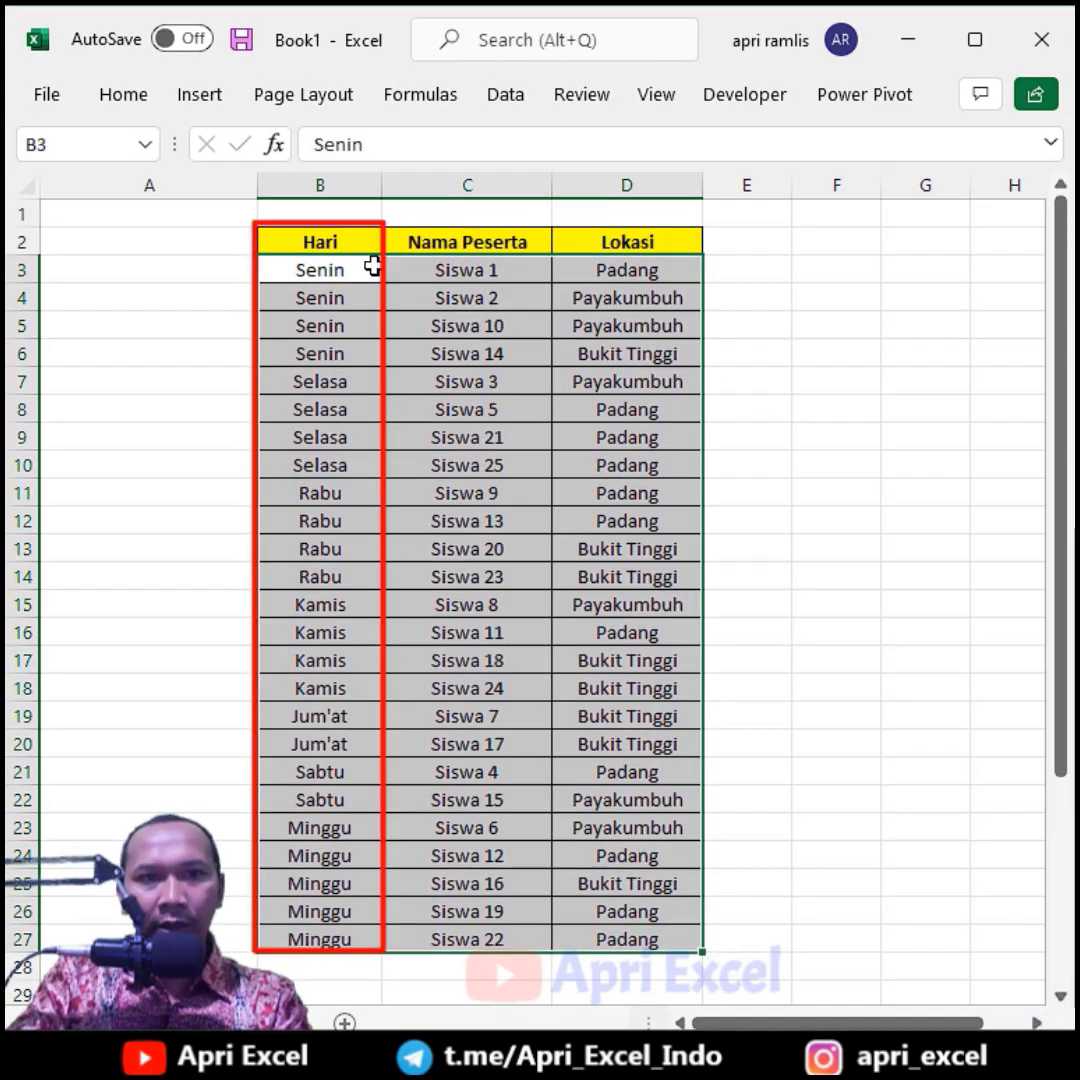
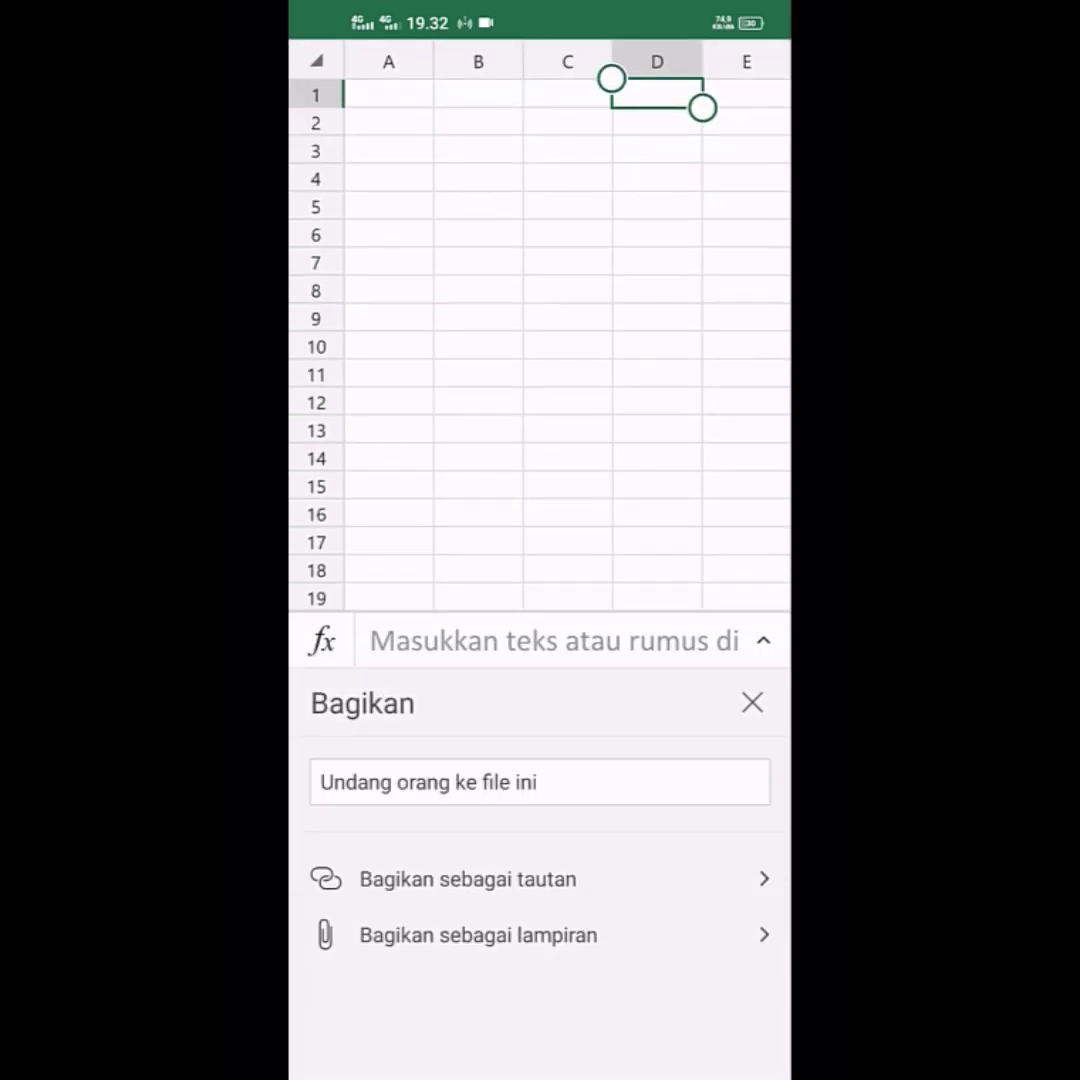
Send an editable link to workbook Buku (7) to a WhatsApp contact and return to the sheet.
left_click(467, 879)
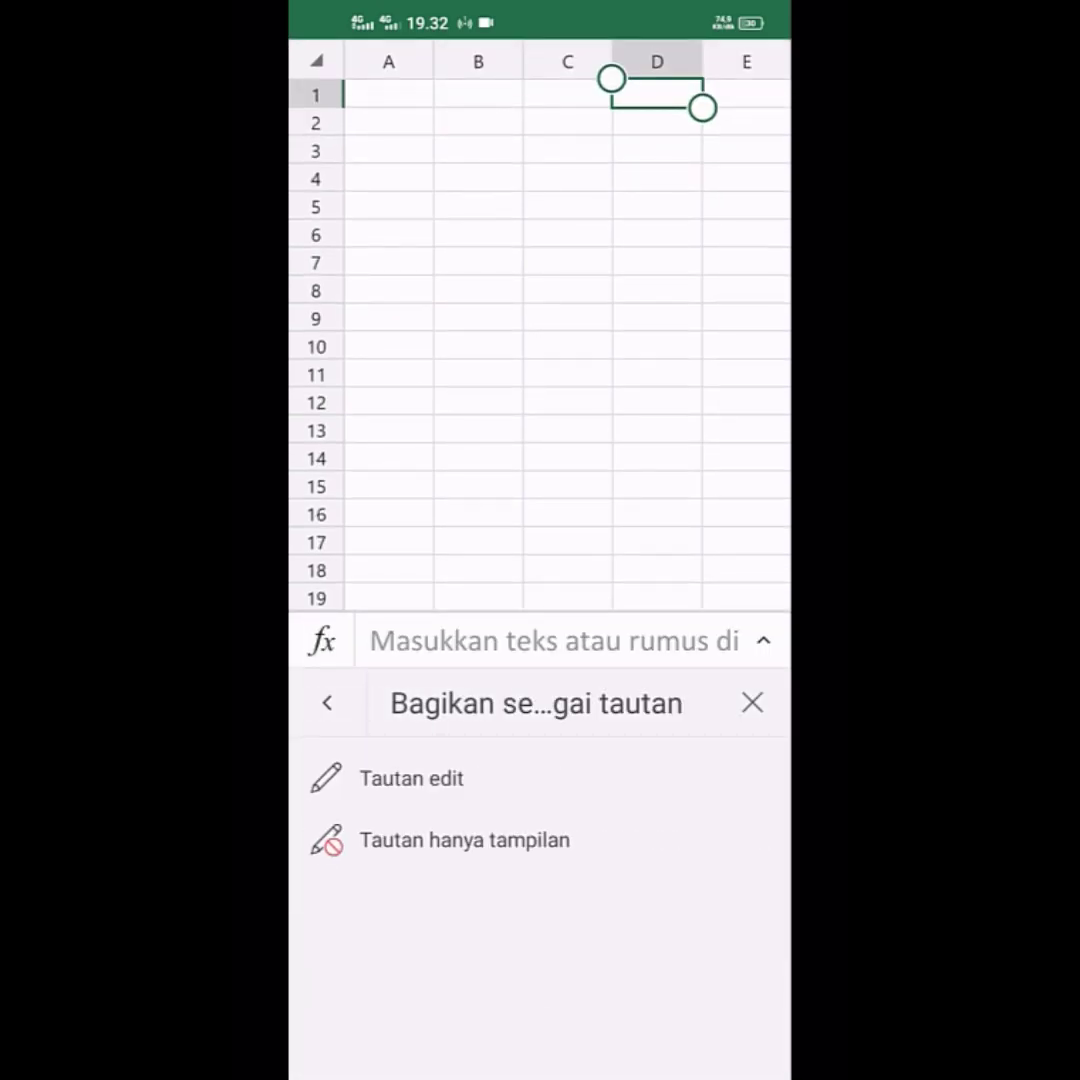
left_click(411, 778)
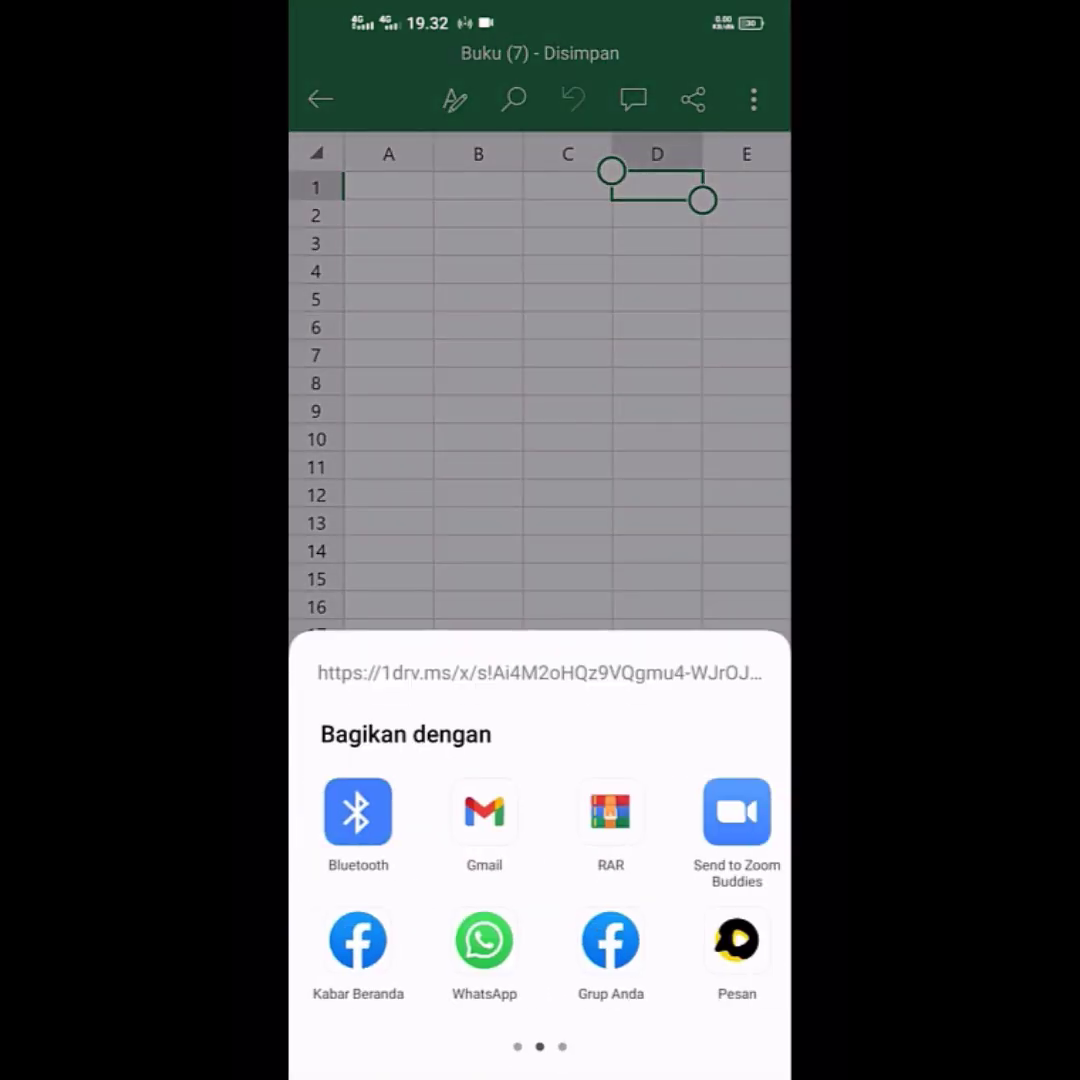
left_click(484, 940)
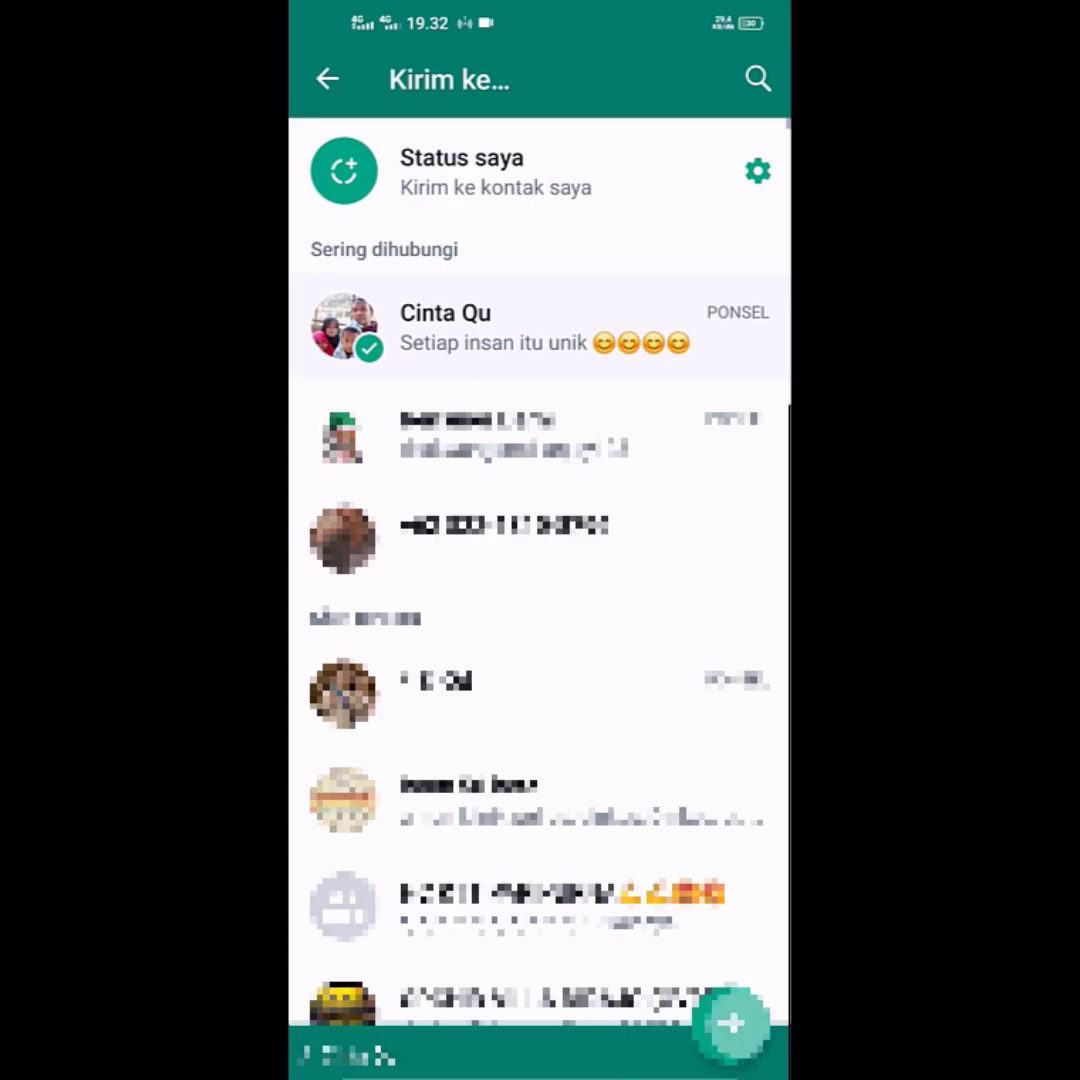
left_click(728, 1017)
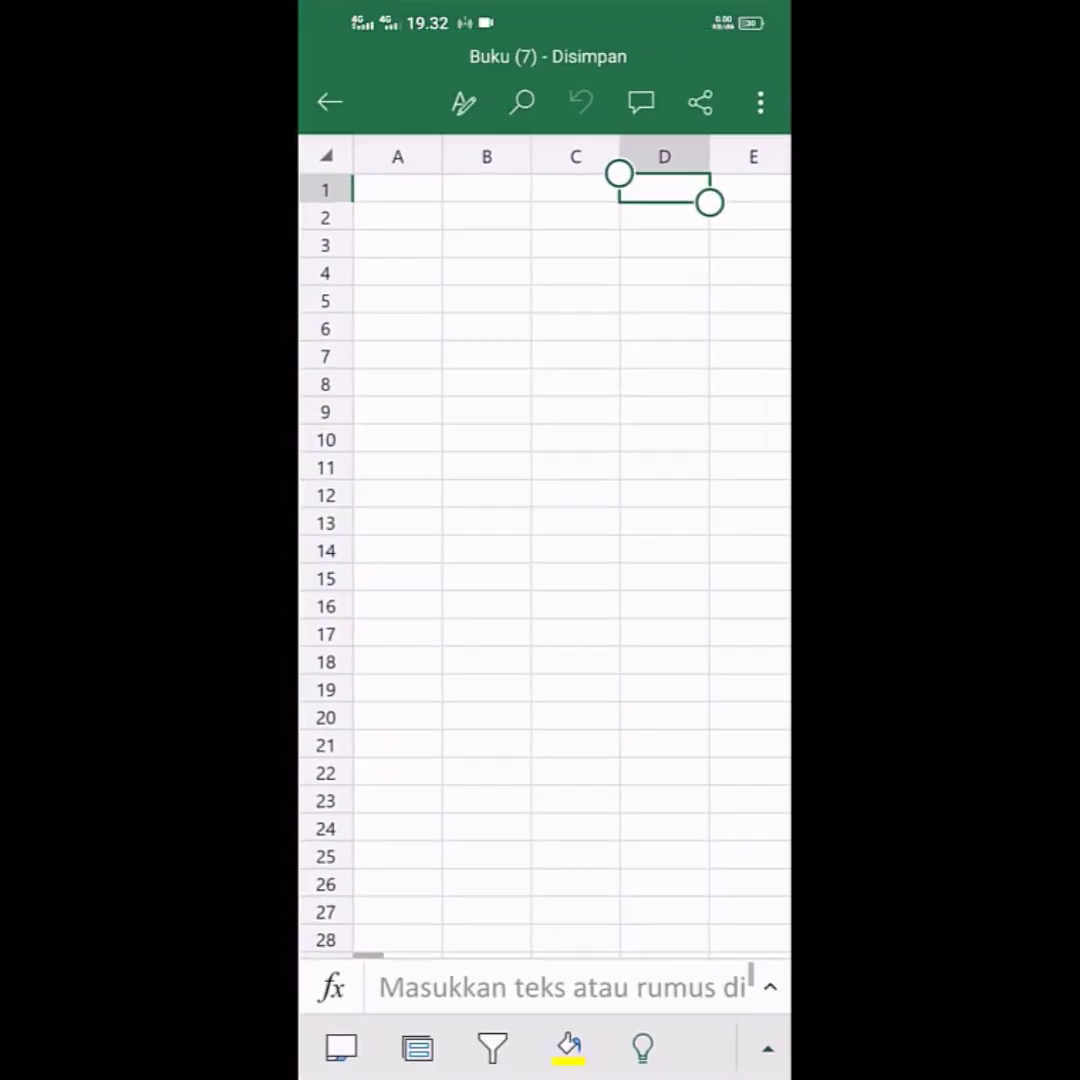
left_click(478, 270)
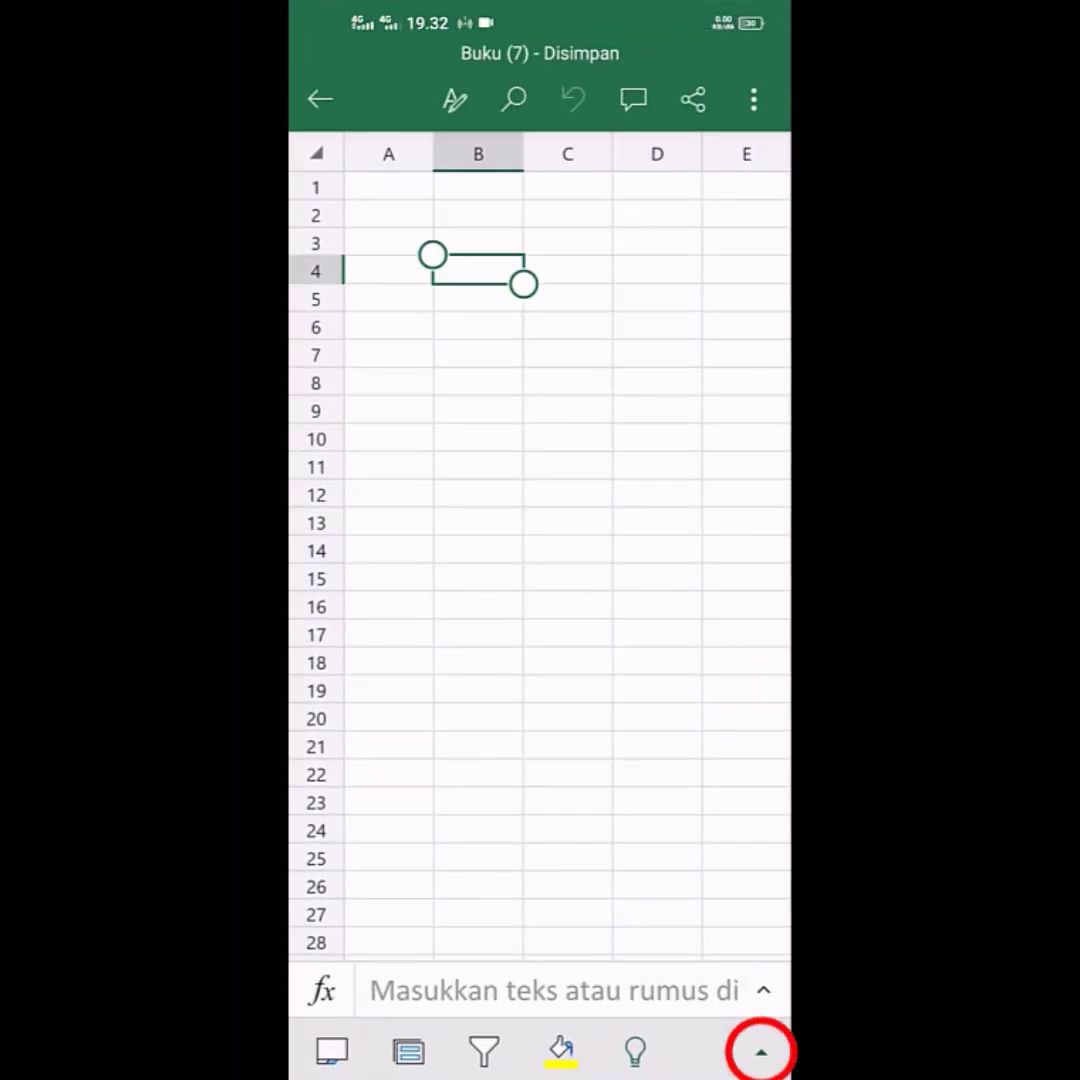
Add the comment 'Kangen nich' to cell B4.
left_click(760, 1052)
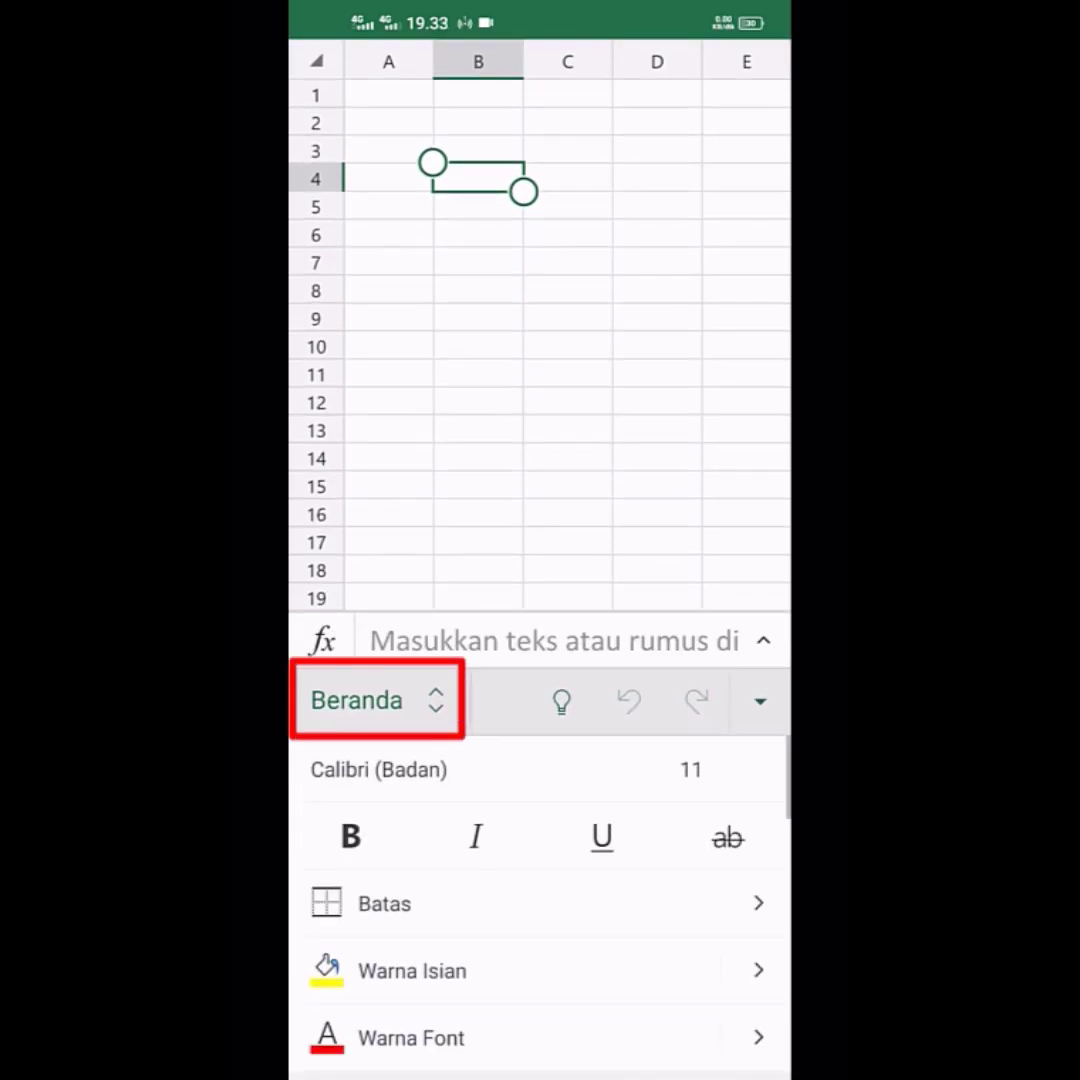
left_click(376, 700)
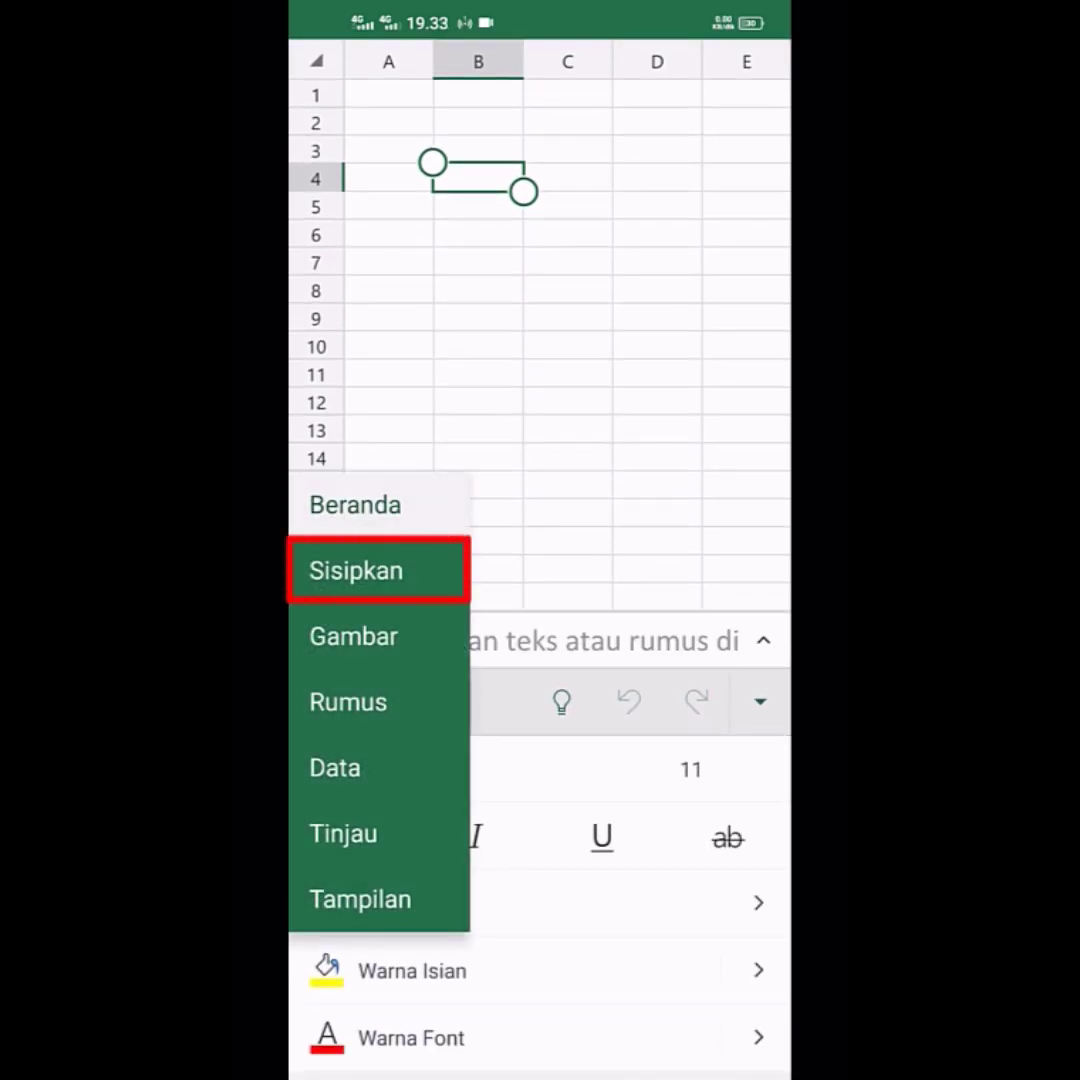
left_click(356, 570)
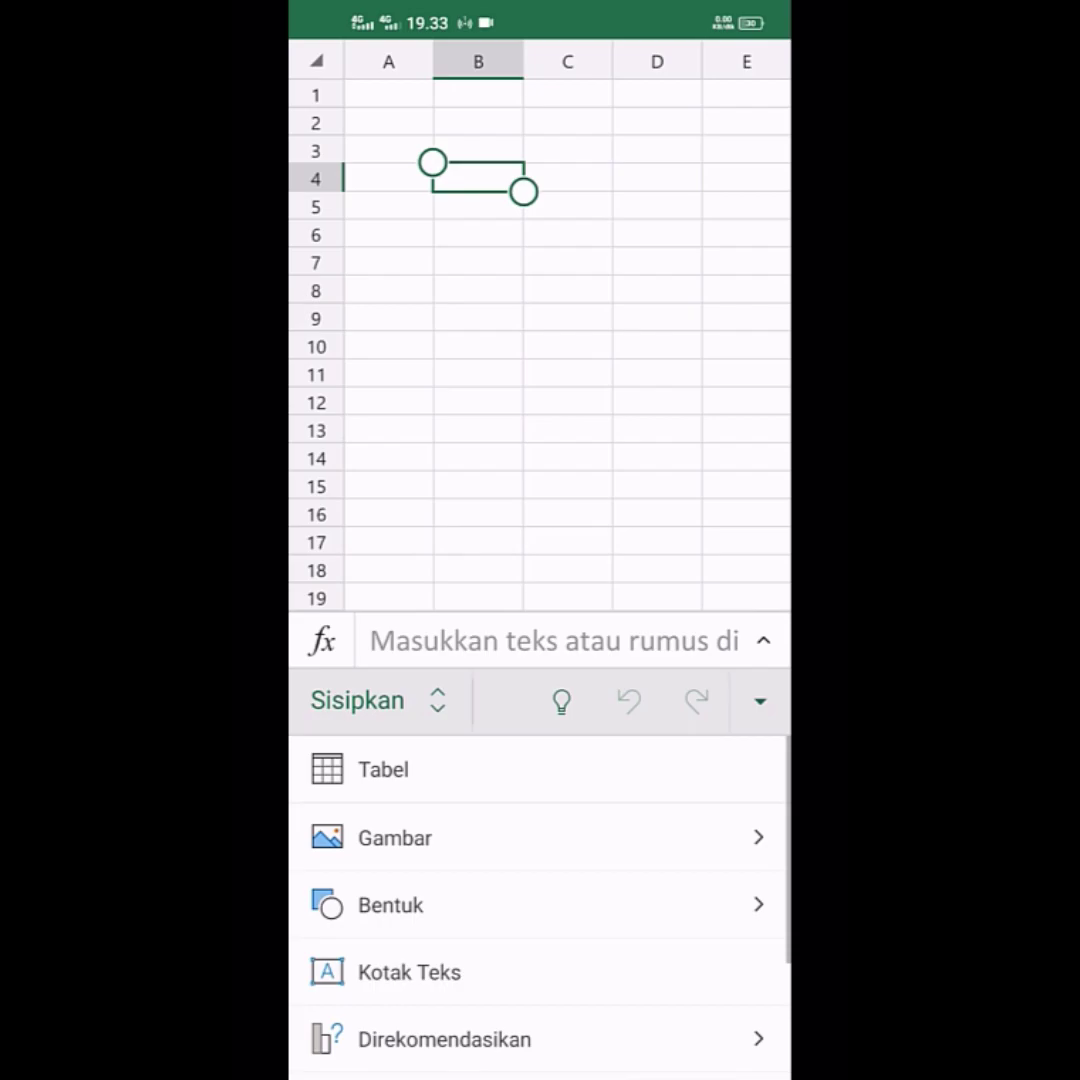
scroll(540, 900, "down", 3)
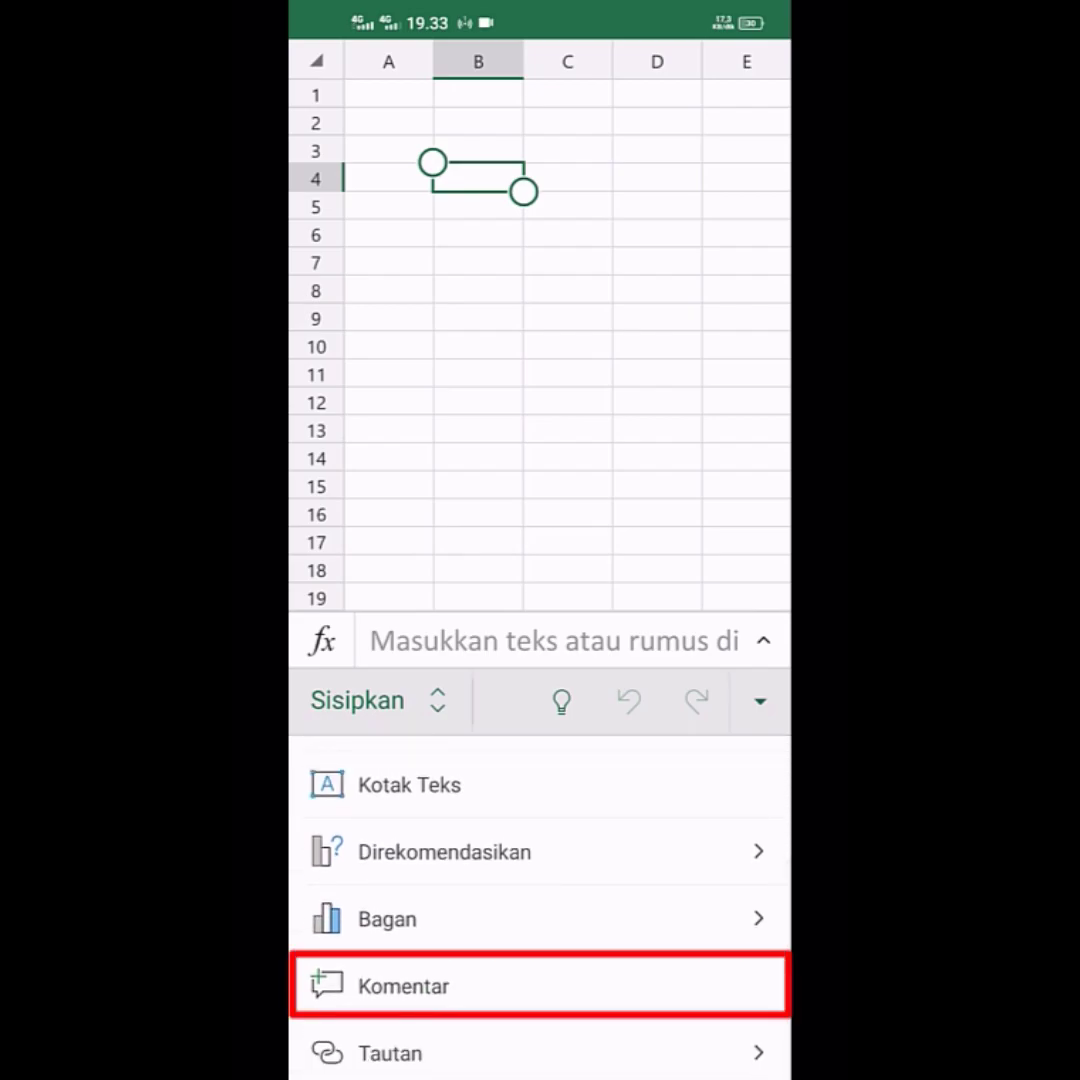
left_click(540, 986)
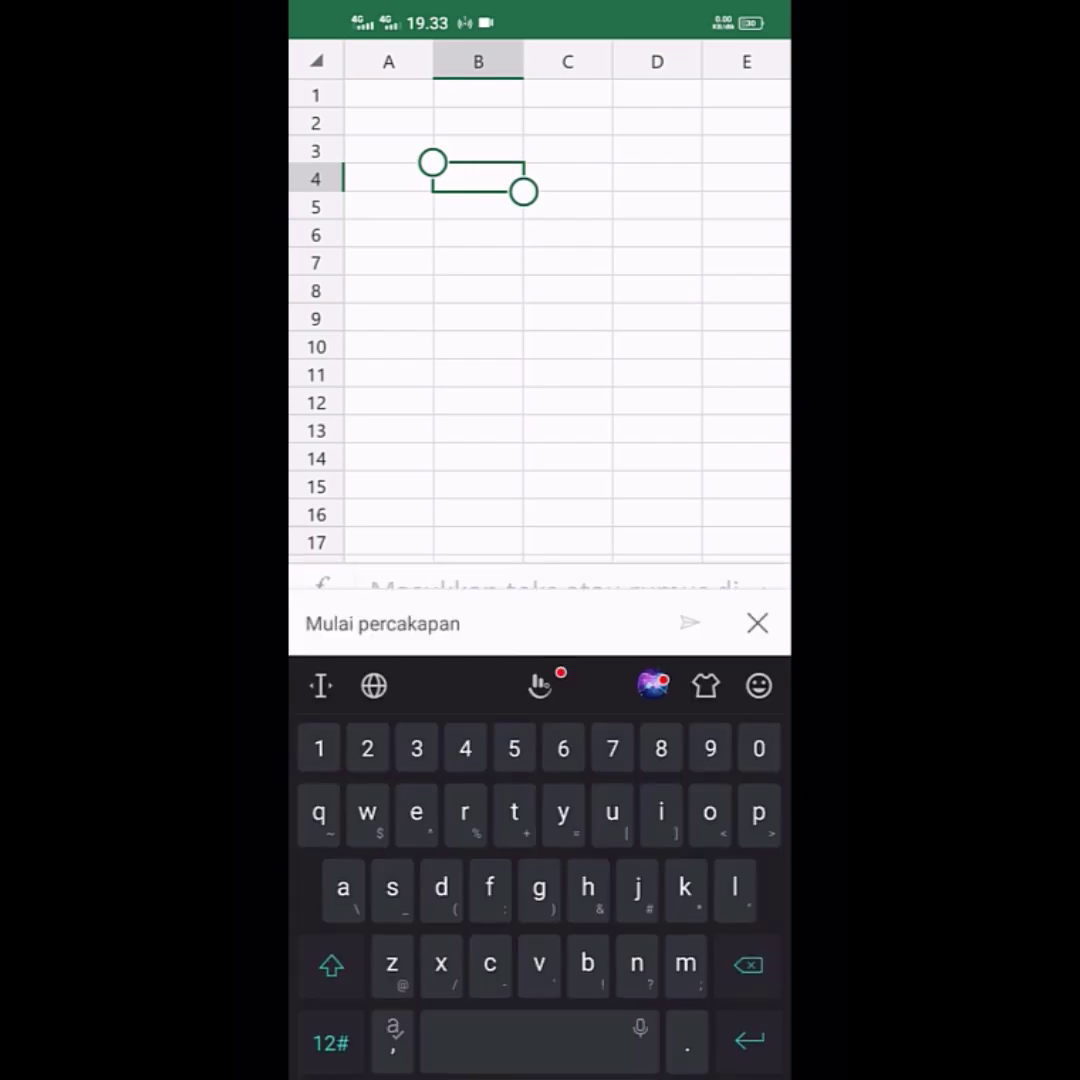
type("Kangen nich")
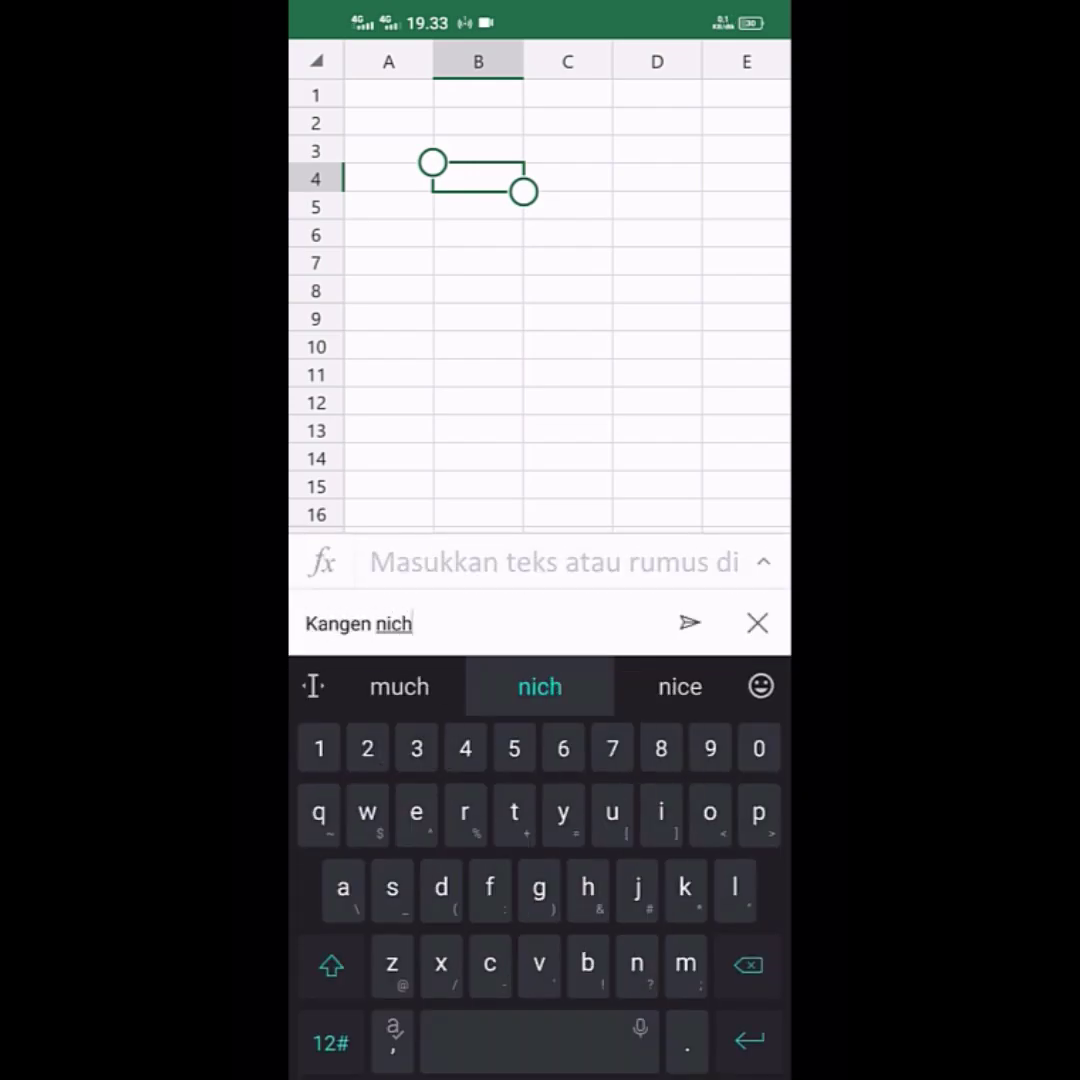
left_click(690, 622)
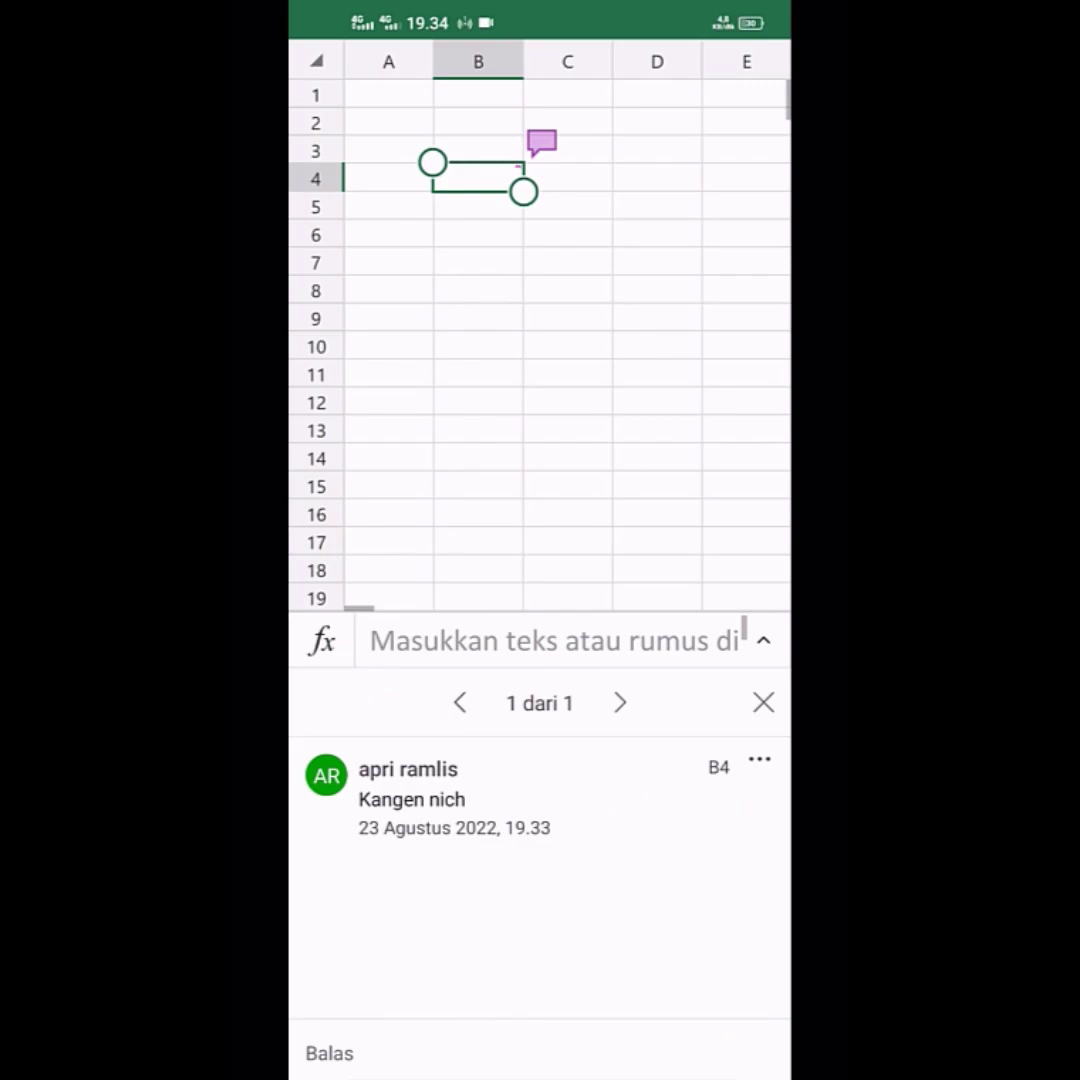
Reply 'Ketemuan yuk' in the B4 comment thread.
left_click(329, 1053)
type("Kete")
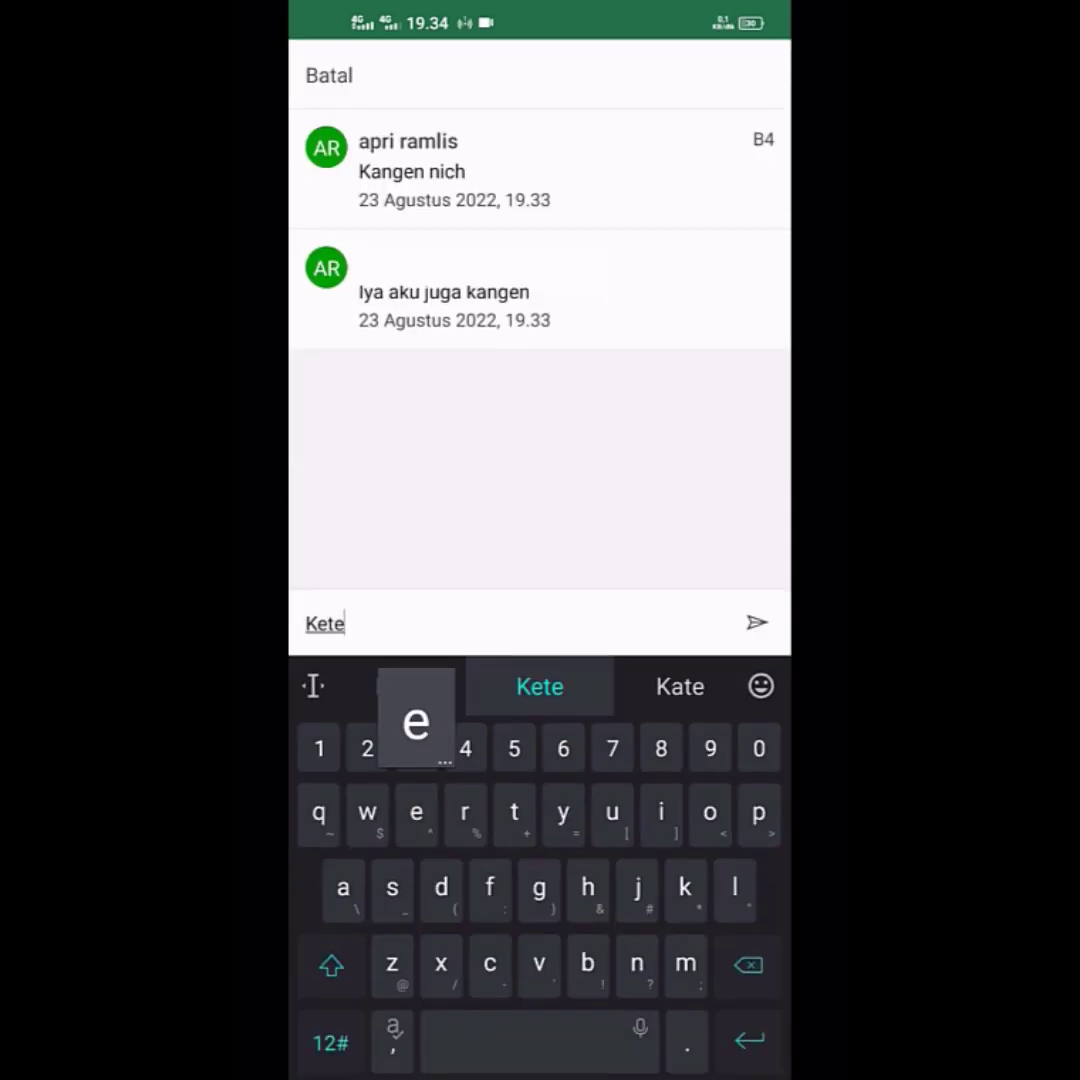
type("muan yuk")
left_click(757, 622)
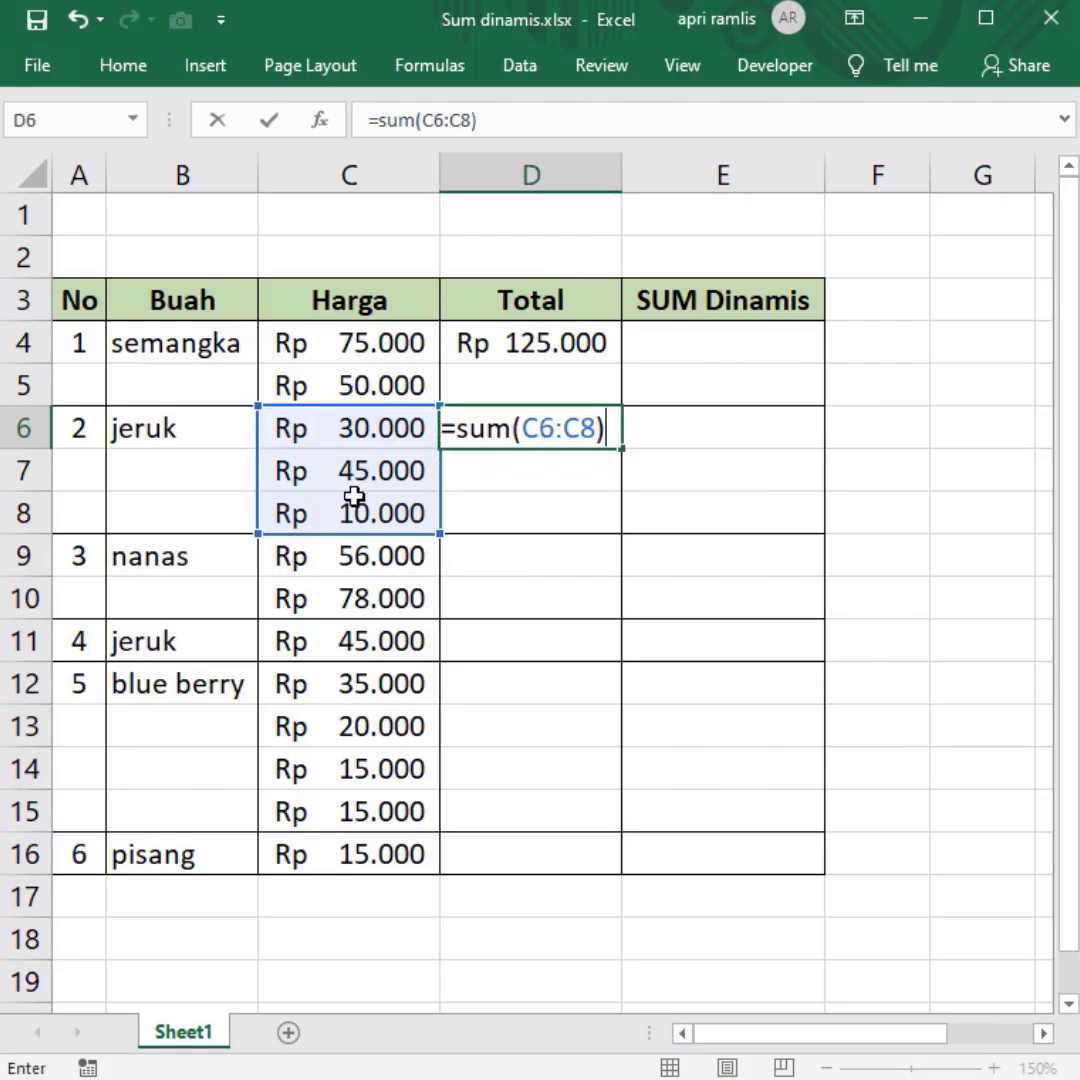
Enter =SUM(C9:C10) in D9 and =C11 in D11.
left_click(480, 562)
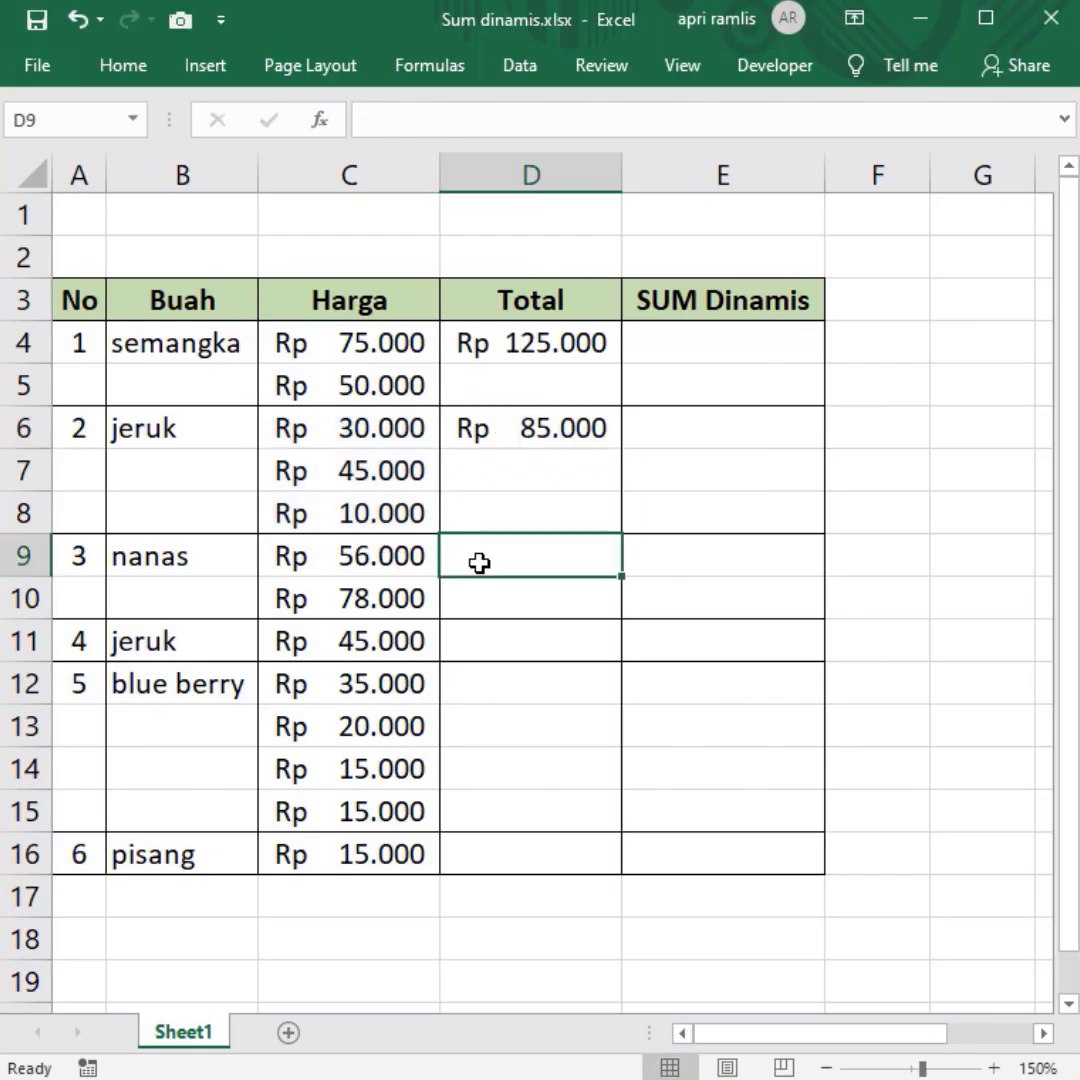
type("=sum(")
left_click_drag(378, 558, 378, 608)
type(")")
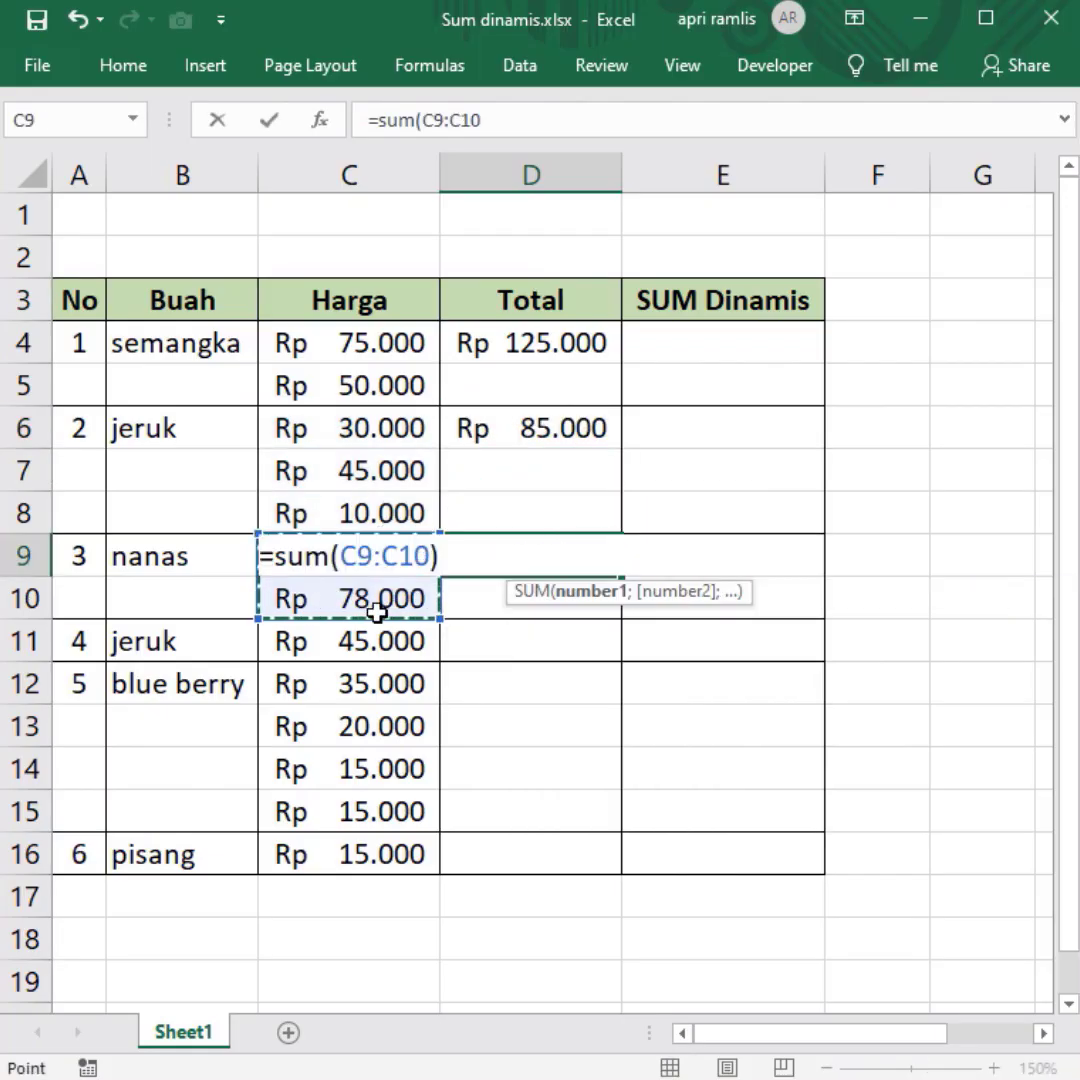
key("Return")
key("Down")
type("=")
left_click(378, 627)
key("Return")
Enter =SUM(C12:C15) in D12 and =C16 in D16.
type("=sum")
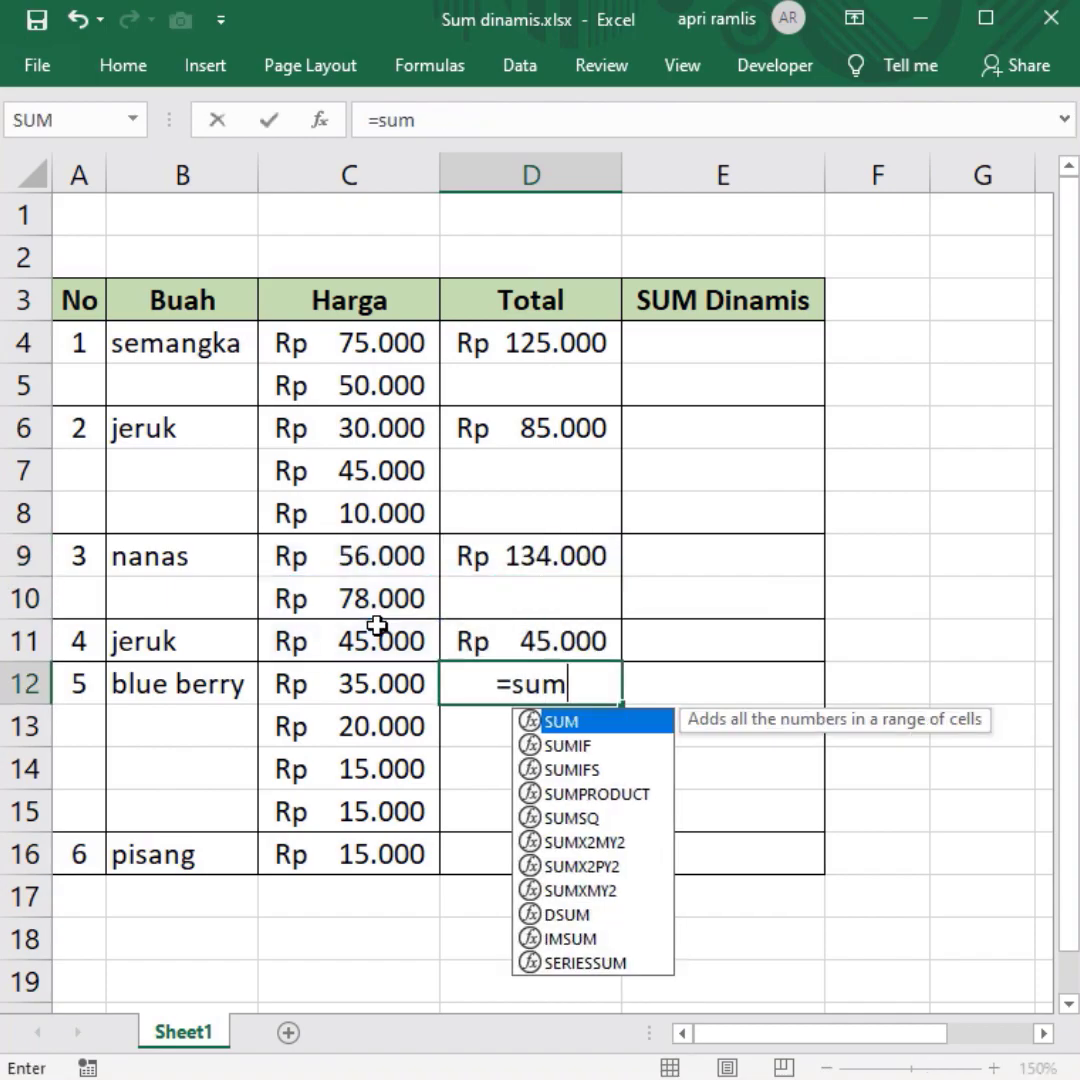
type("(")
left_click_drag(380, 683, 385, 811)
key("Return")
left_click(500, 850)
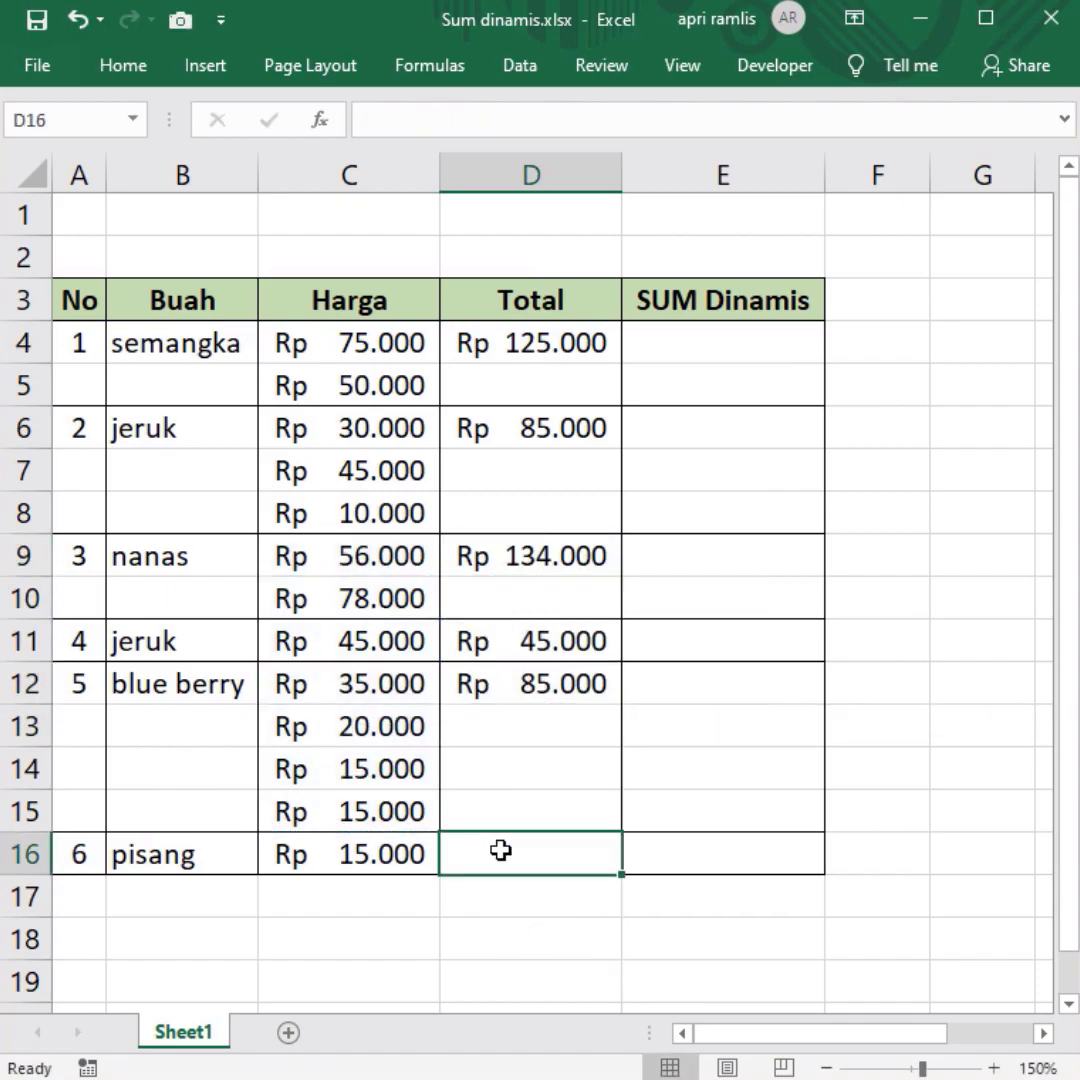
type("=")
left_click(378, 853)
key("Return")
Paste the dynamic SUM formula into E4 and fill it down to E16.
left_click(722, 342)
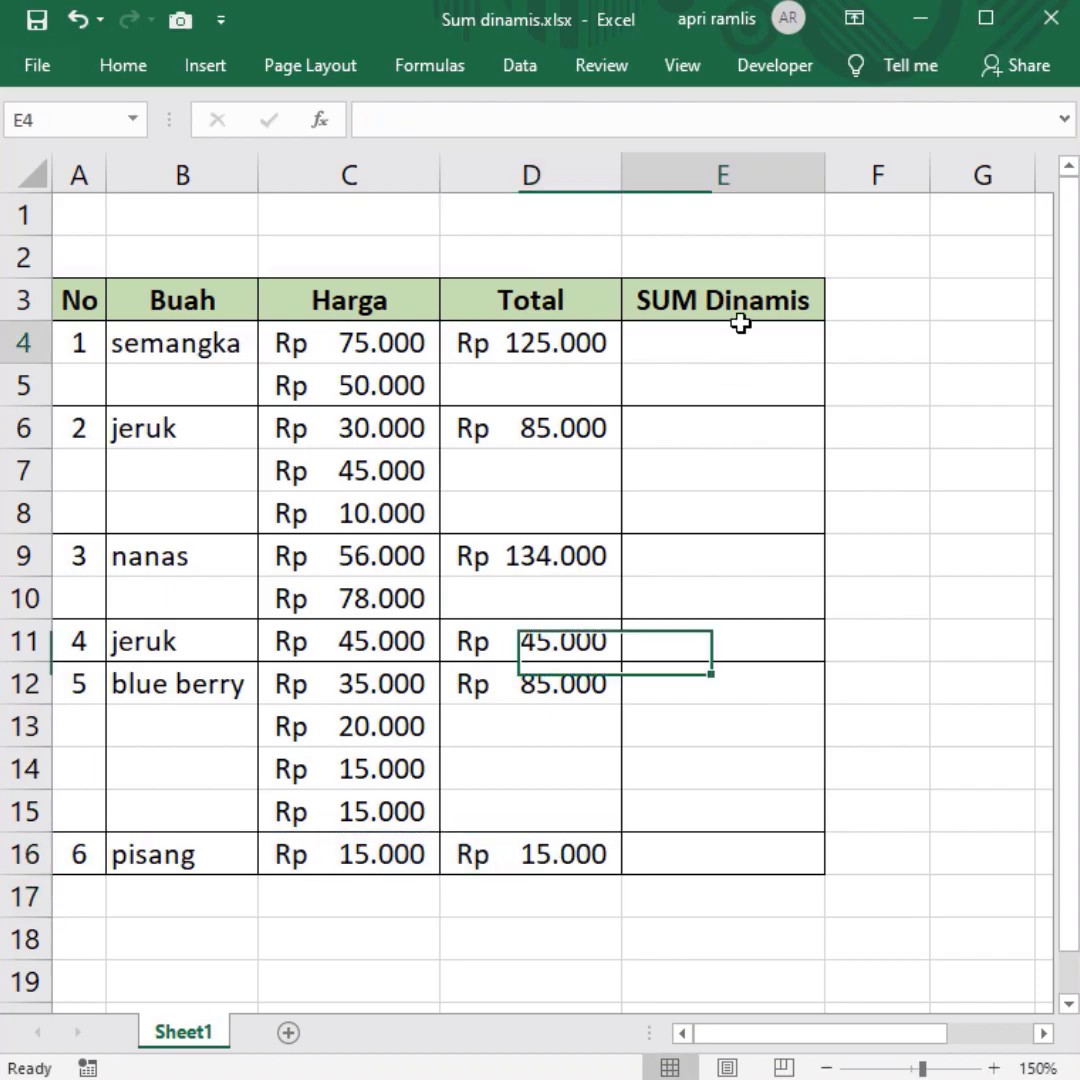
type("=IF(A4<>\"\";SUM(C4:$C$16)-SUM(E5:$E$17);\"\")")
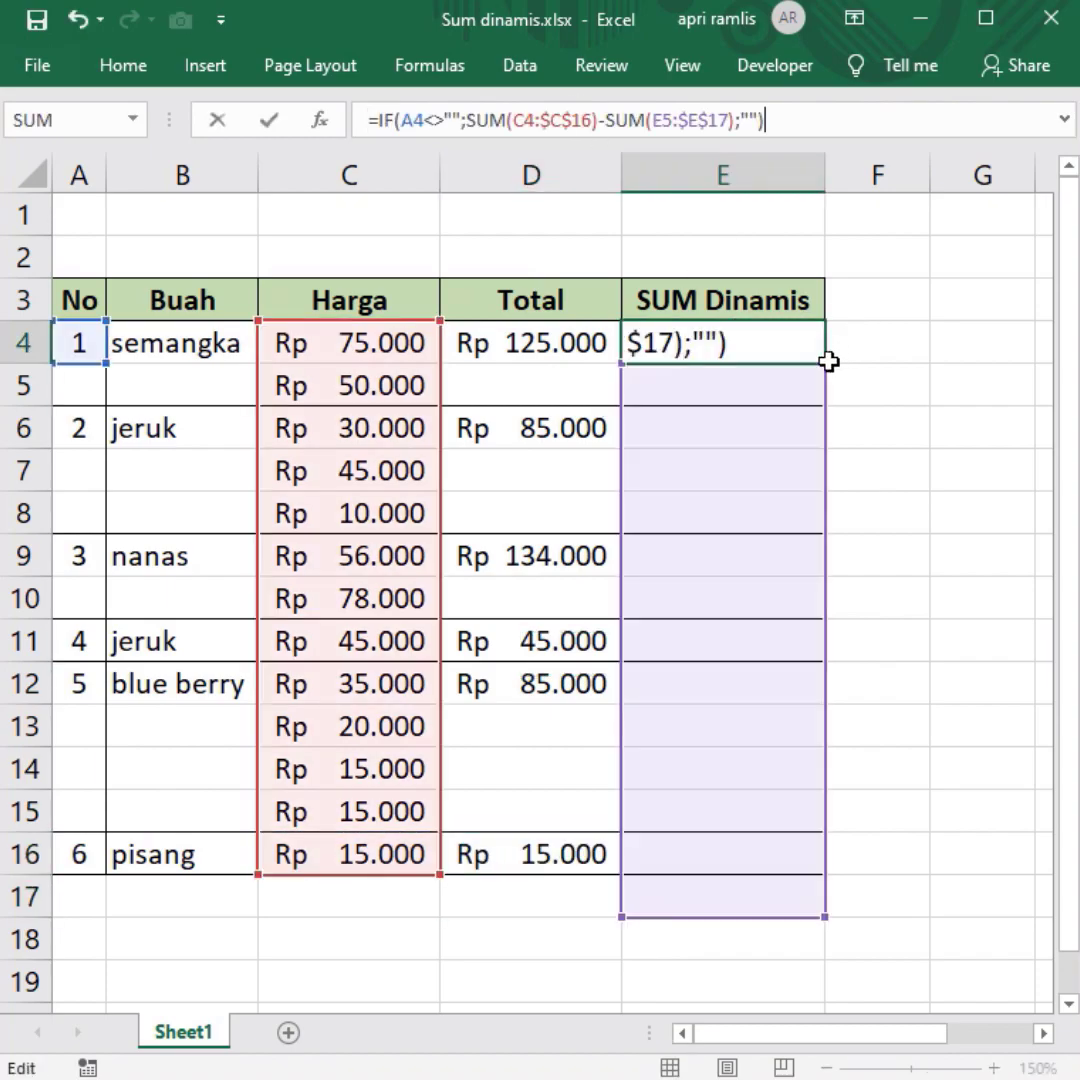
key("ctrl+Return")
left_click_drag(825, 363, 823, 872)
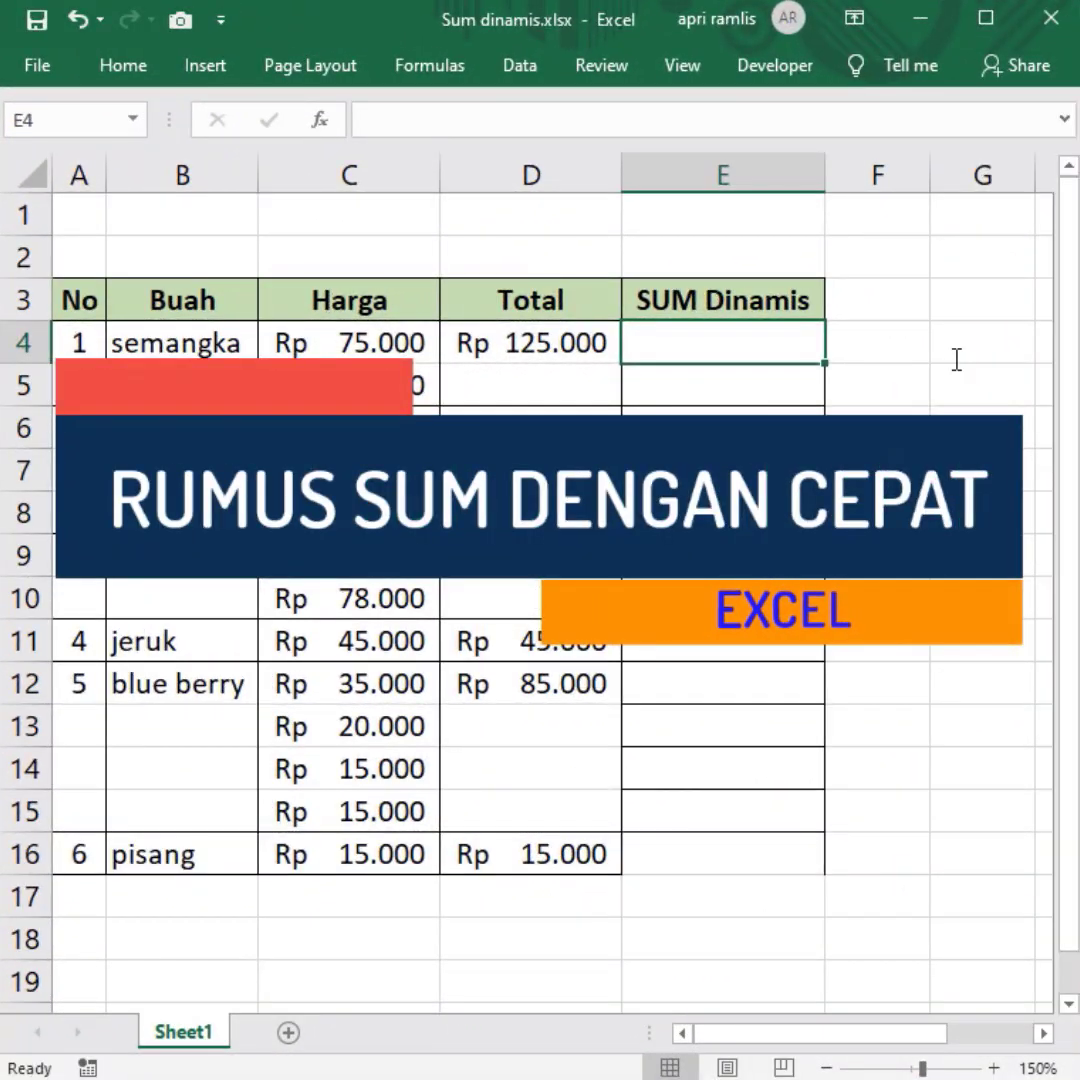
Start E4's formula as =IF(B4<>"";SUM(C4:$C$16) with the price range locked.
type("=")
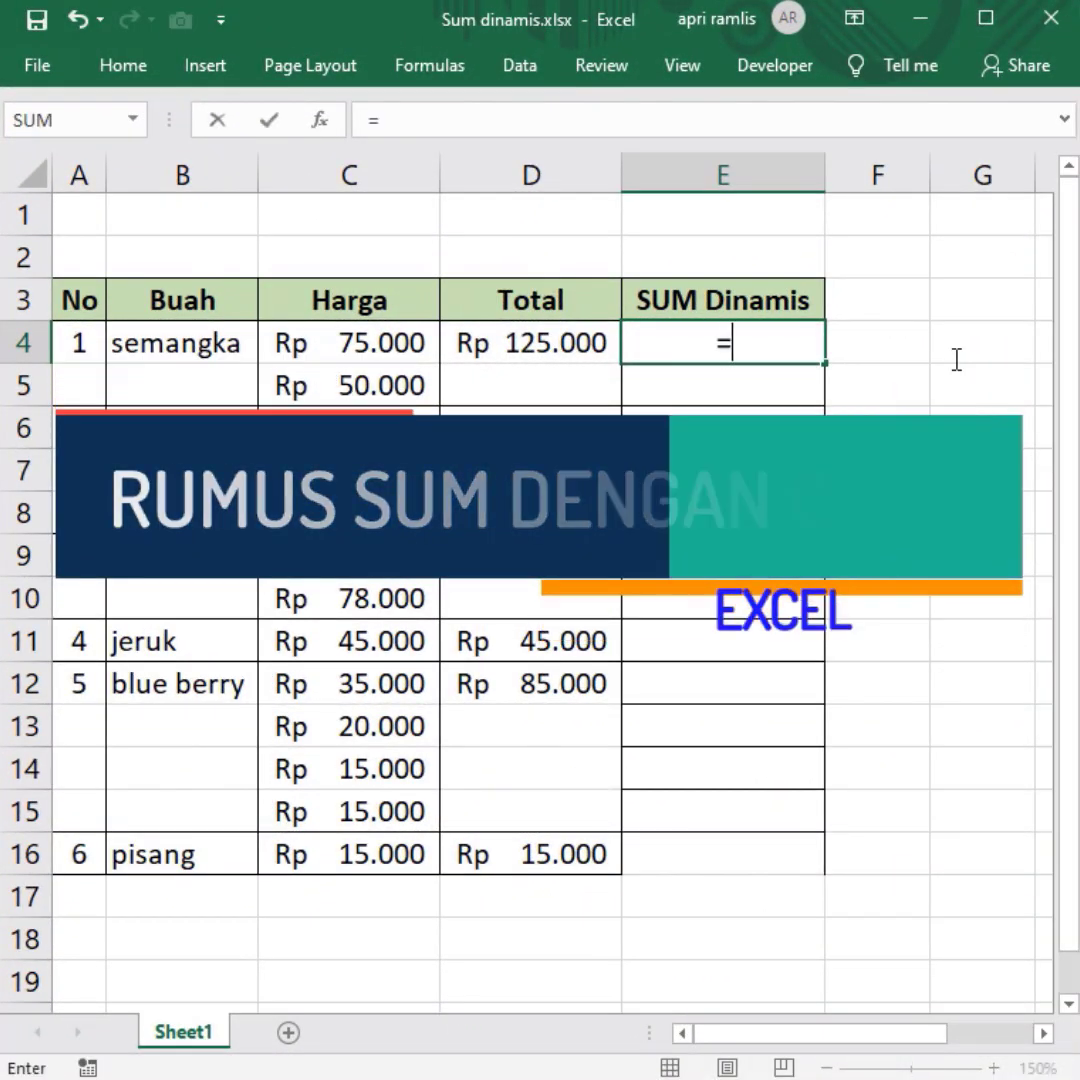
type("if(")
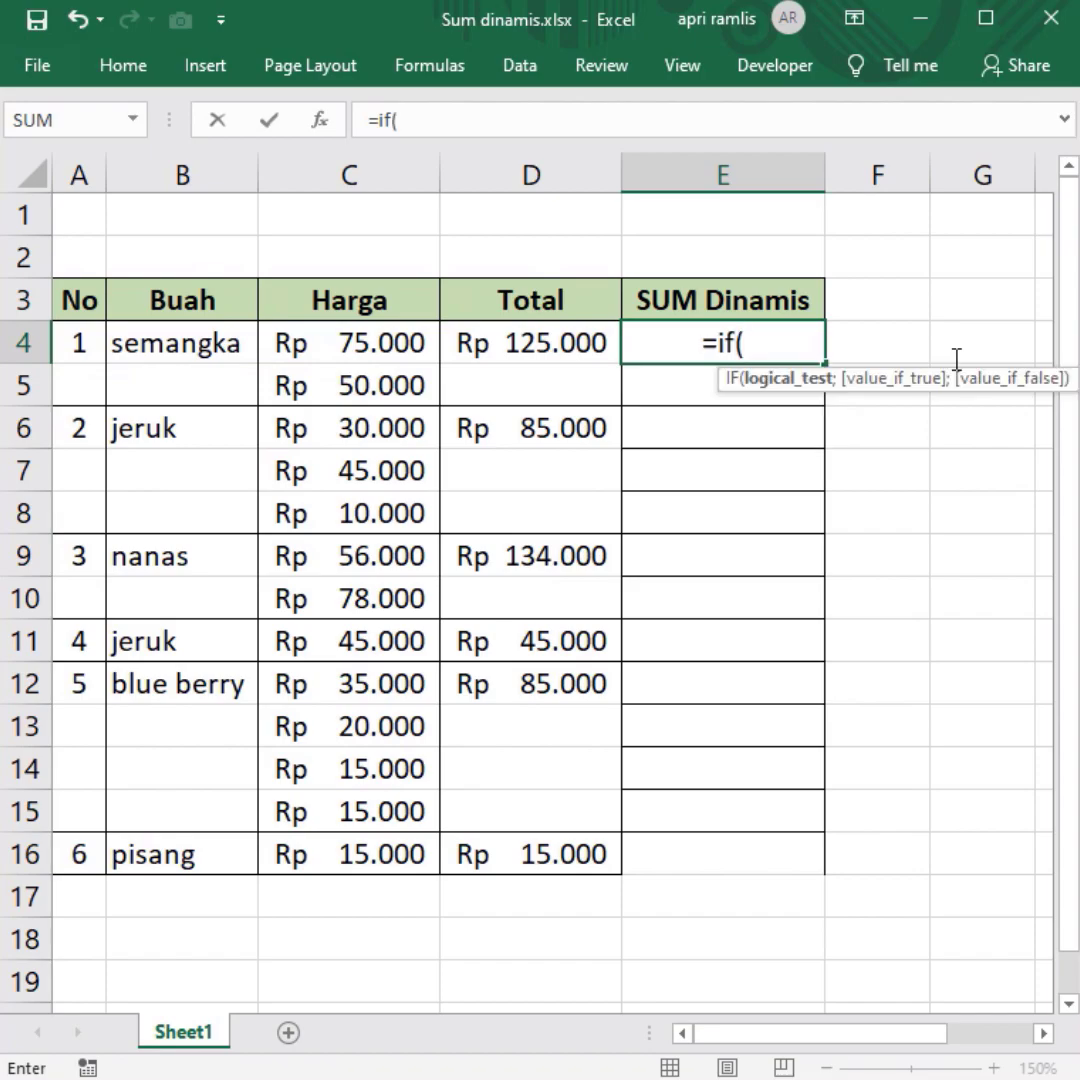
left_click(222, 337)
type("<>\"\"")
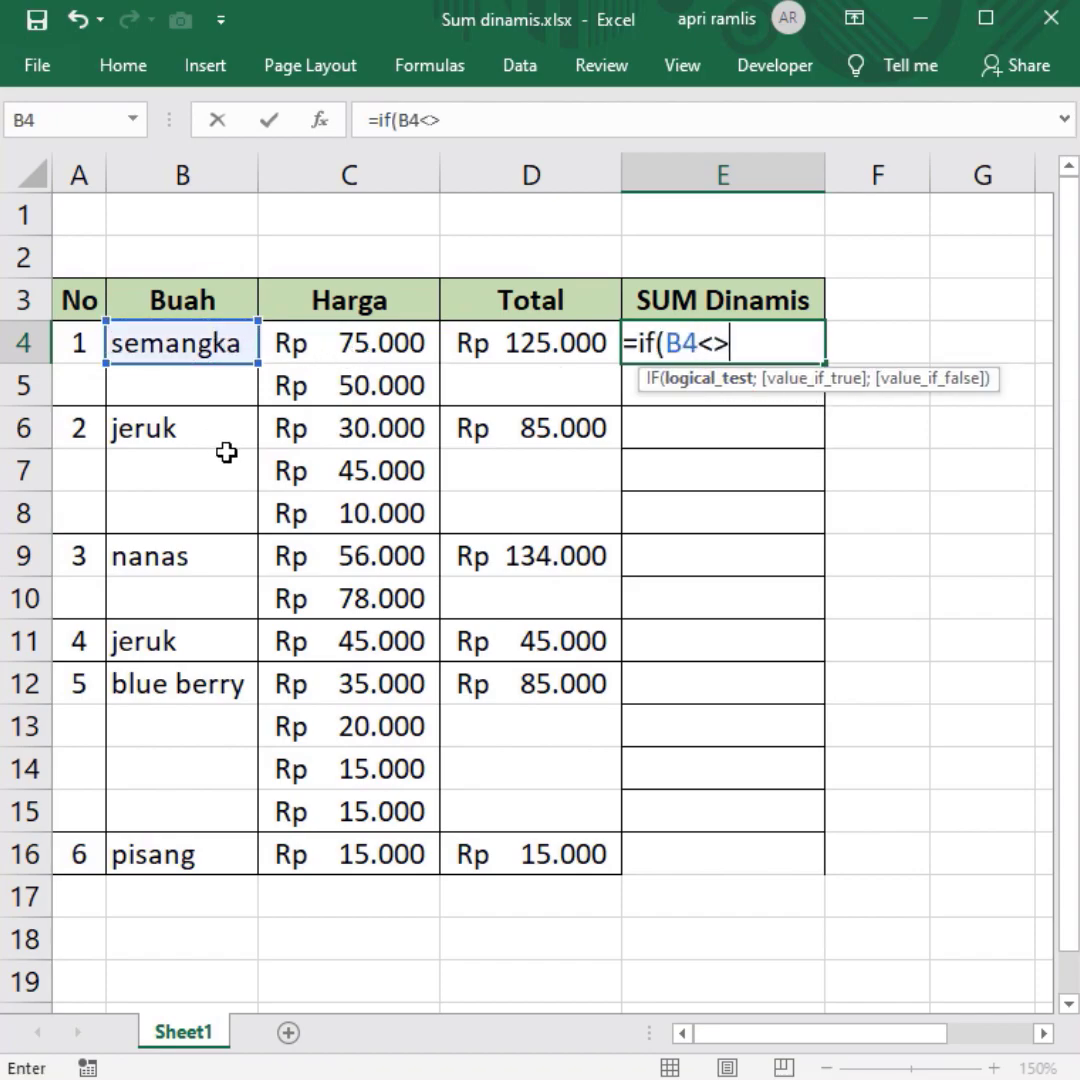
type(";")
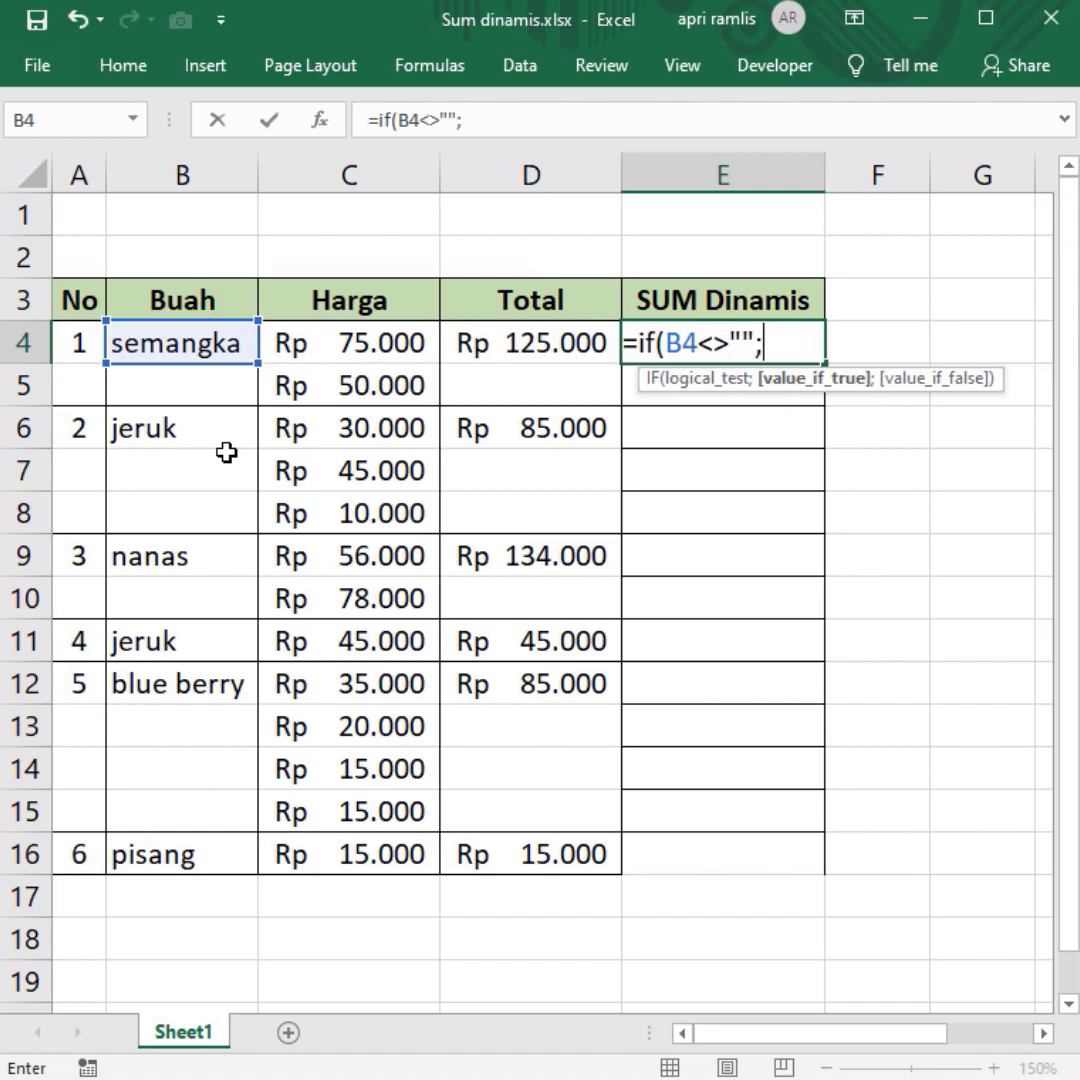
type("su")
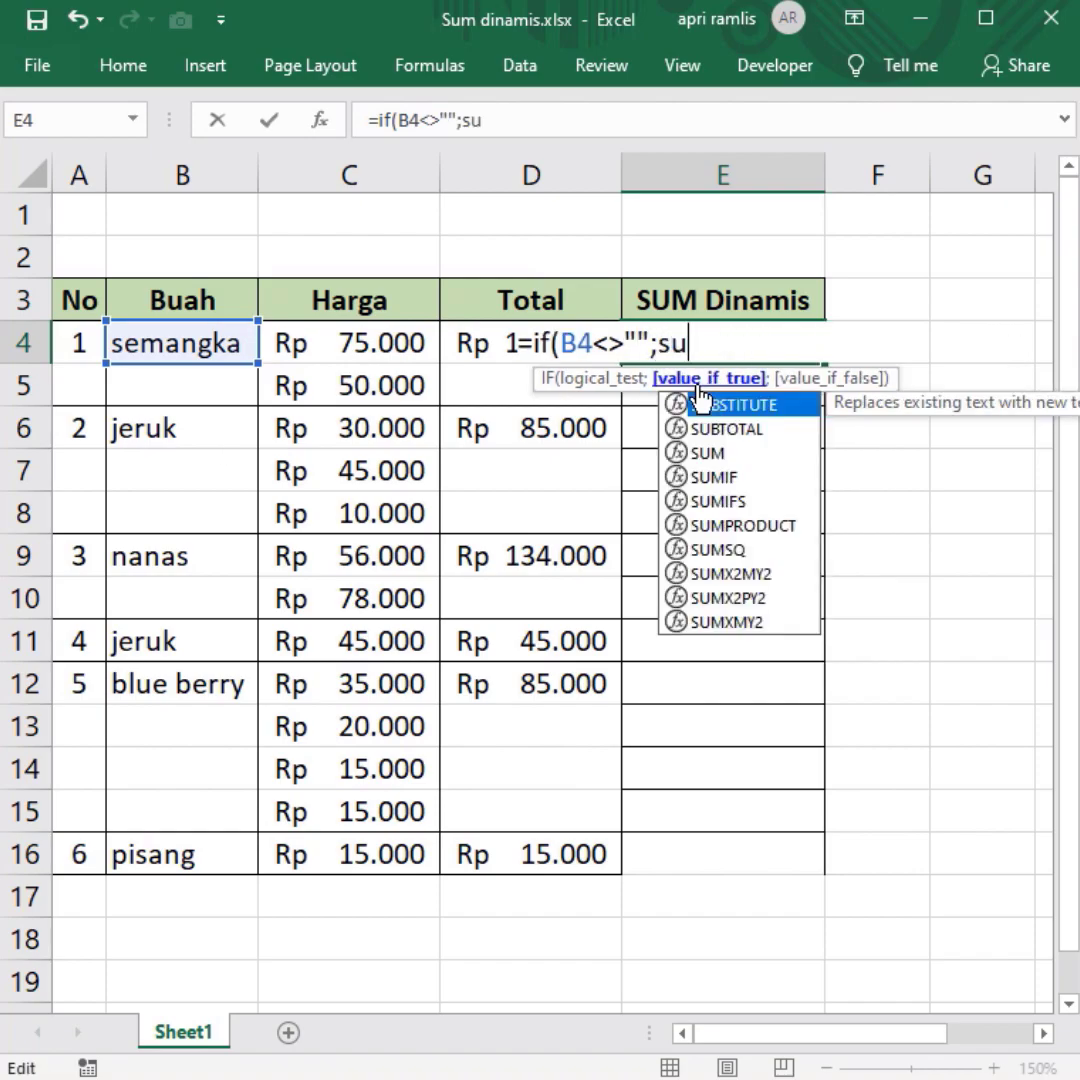
type("m(")
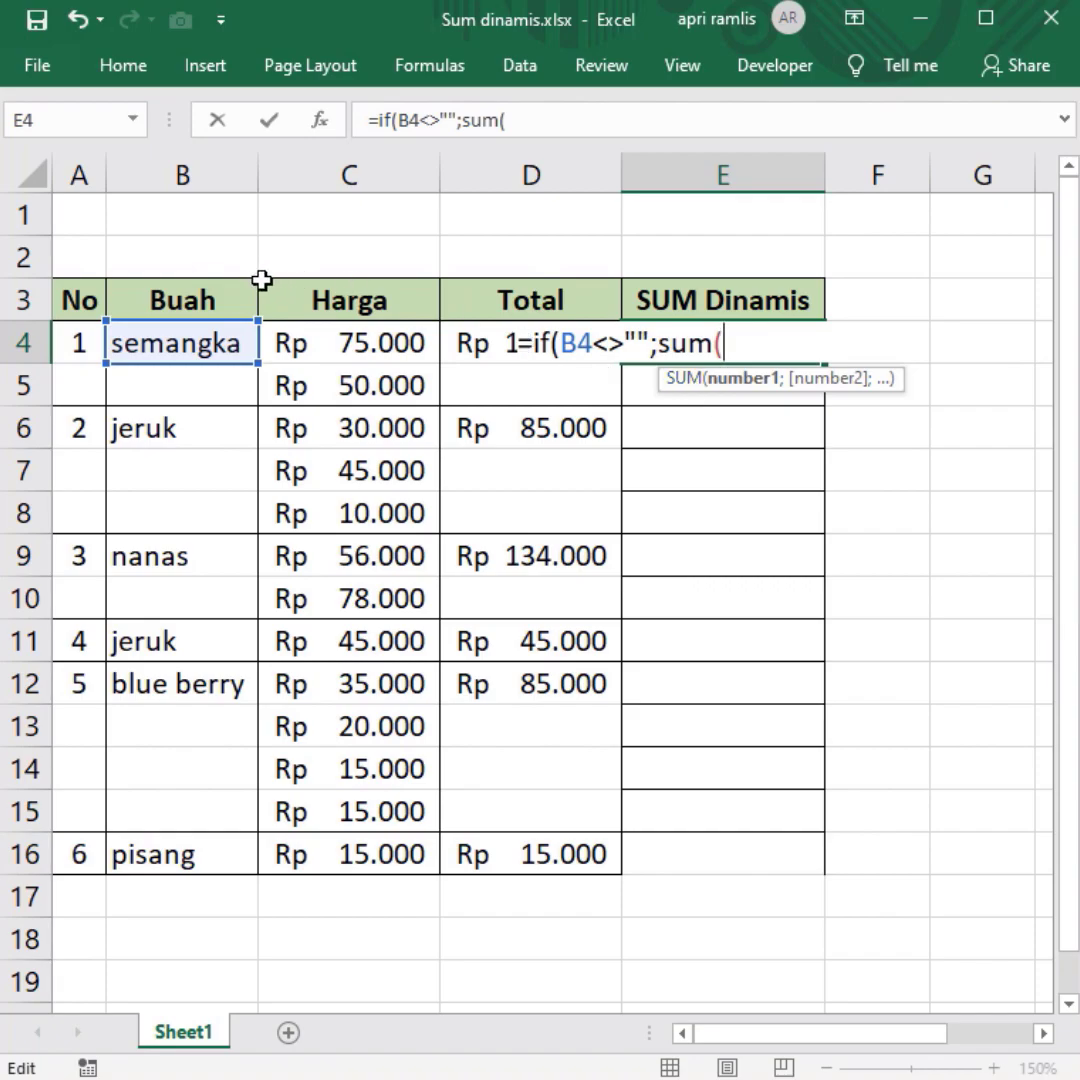
left_click_drag(325, 342, 350, 851)
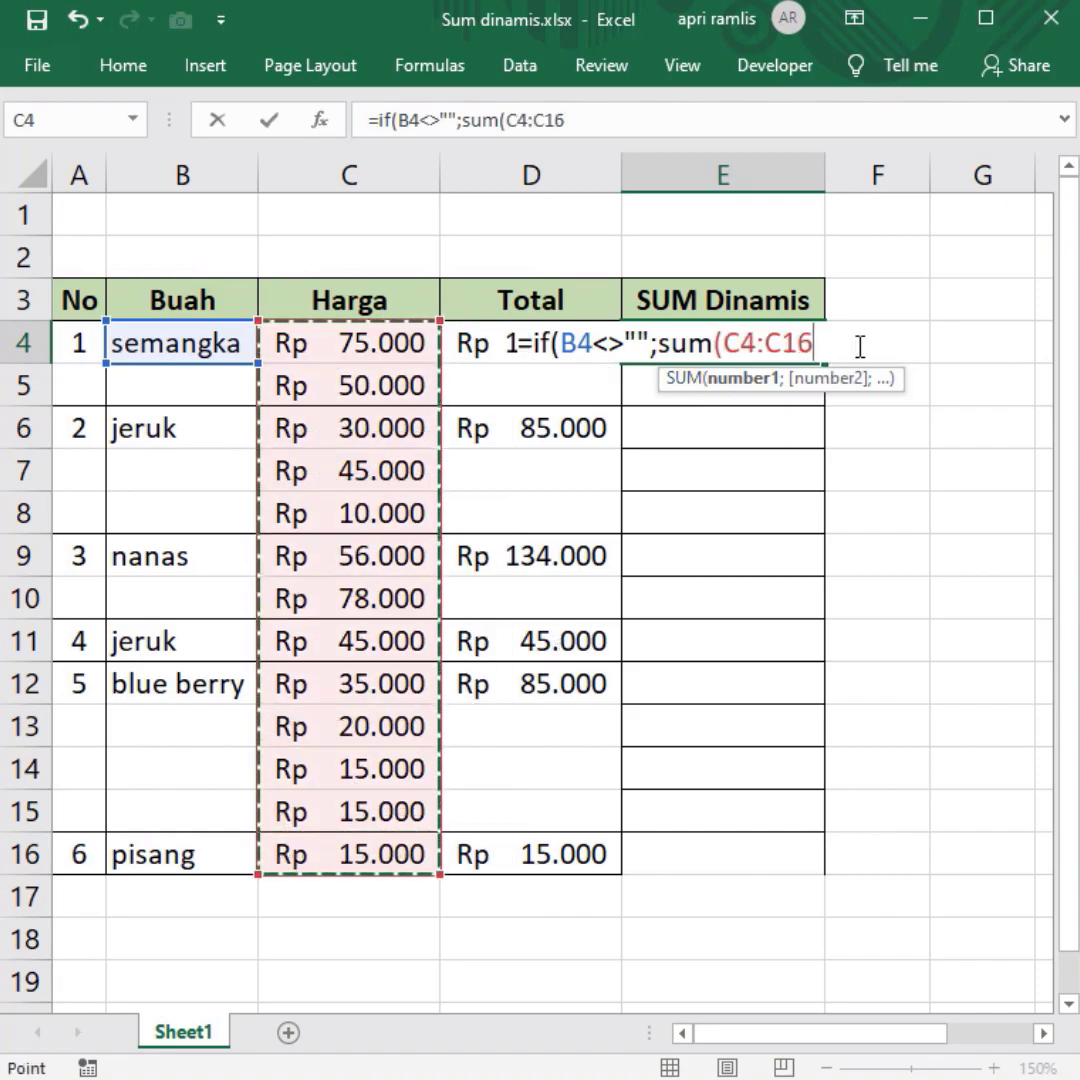
key("F4")
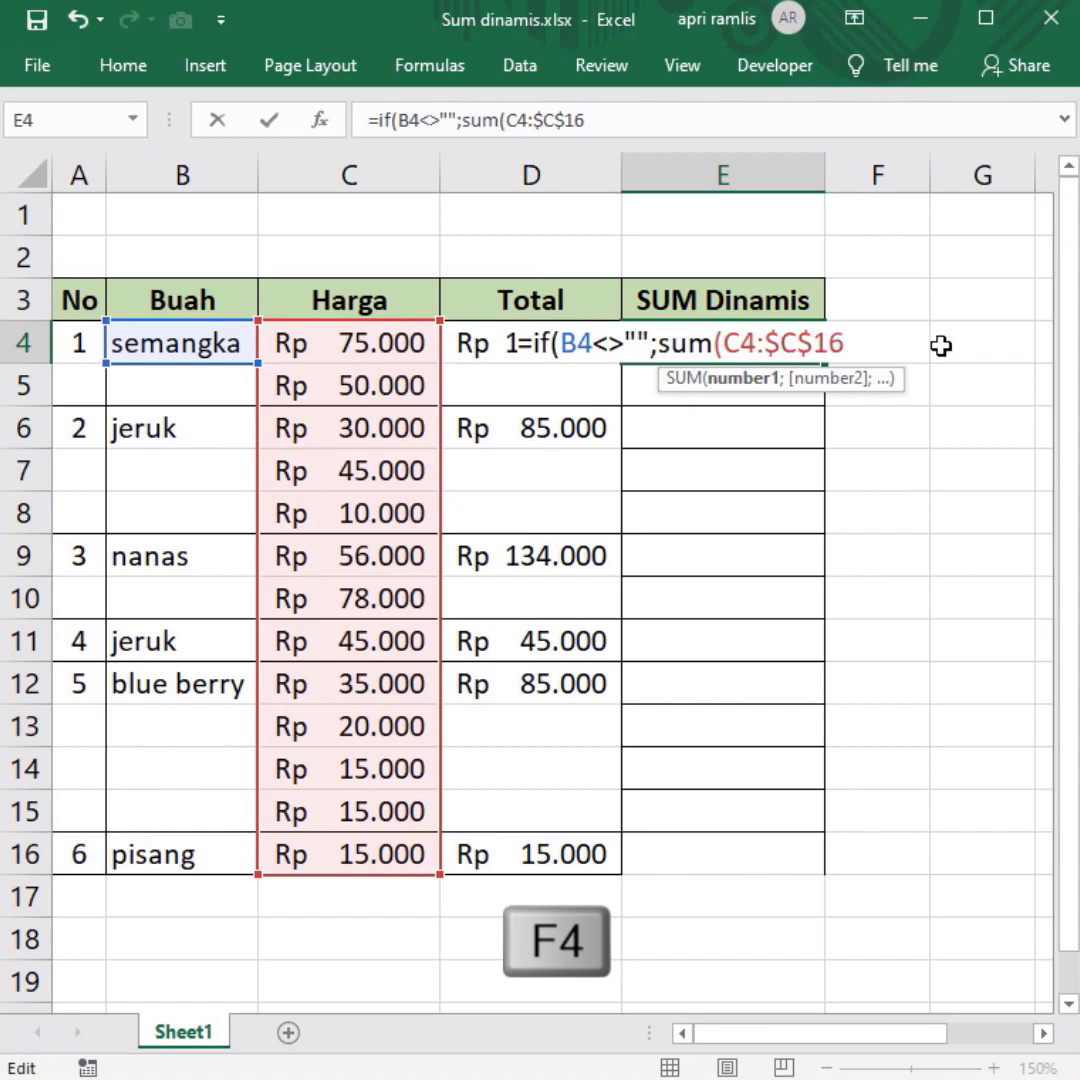
Complete it with -SUM(E5:$E$17);"") and fill E4 down to E16.
type(")-")
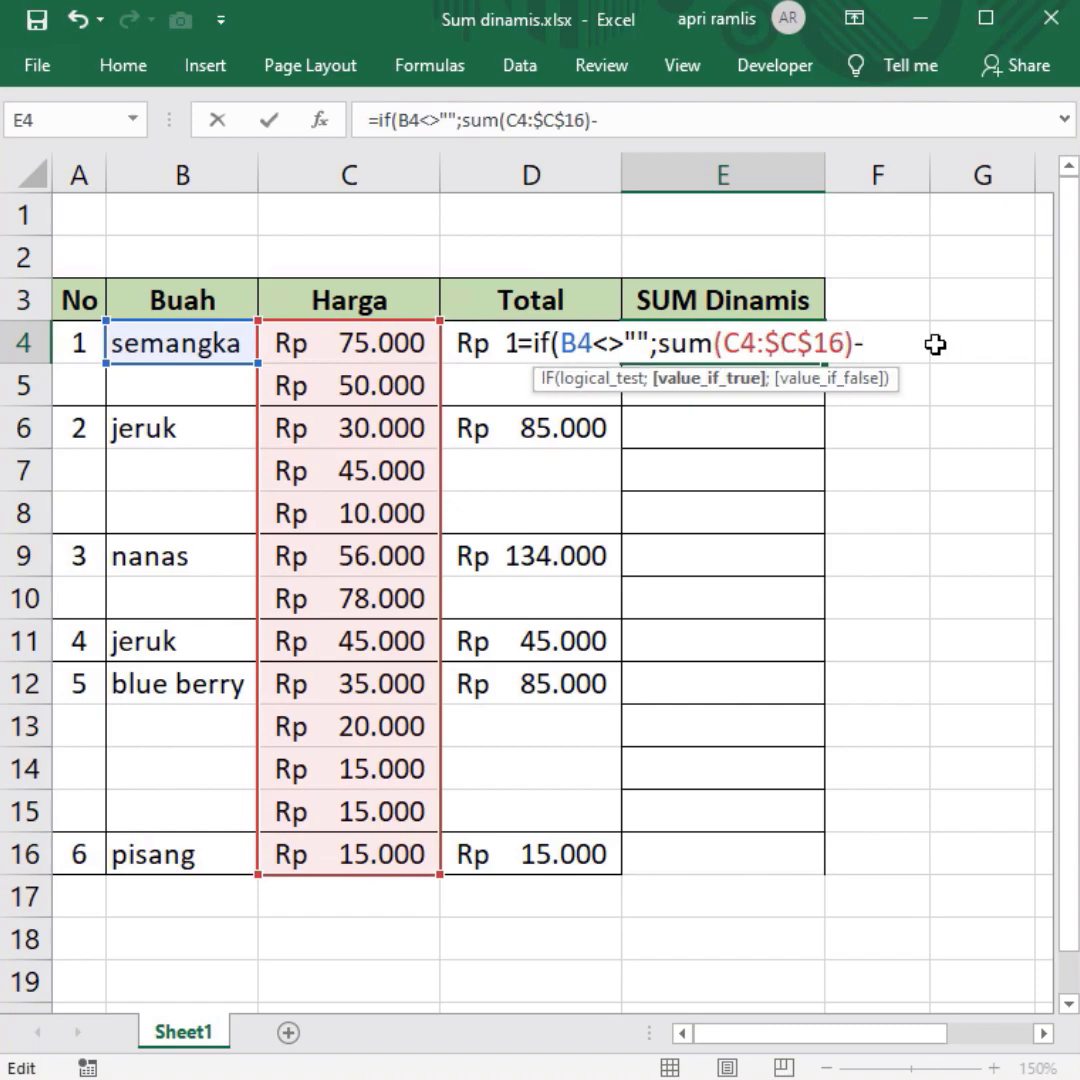
type("sum")
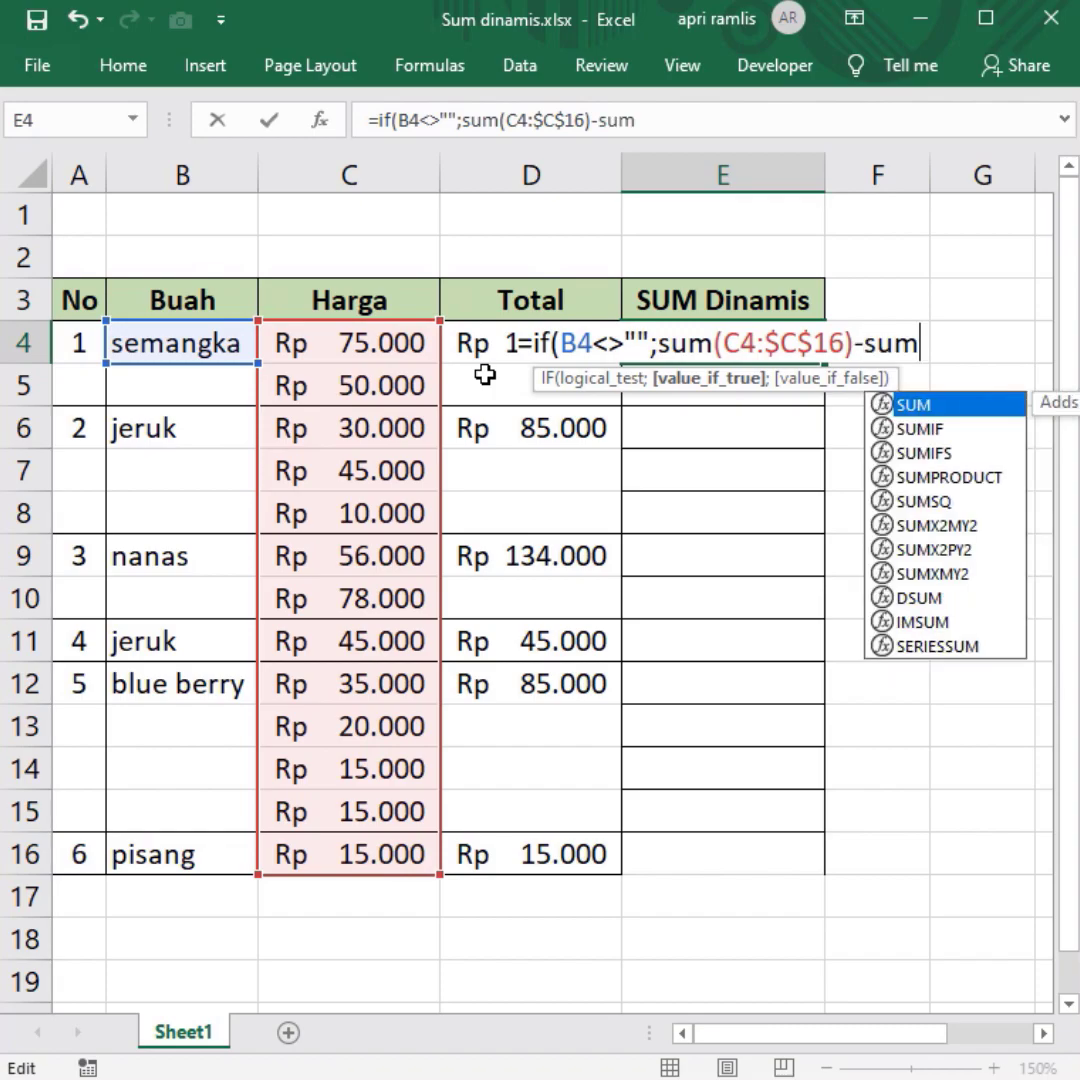
type("(")
left_click_drag(670, 386, 663, 892)
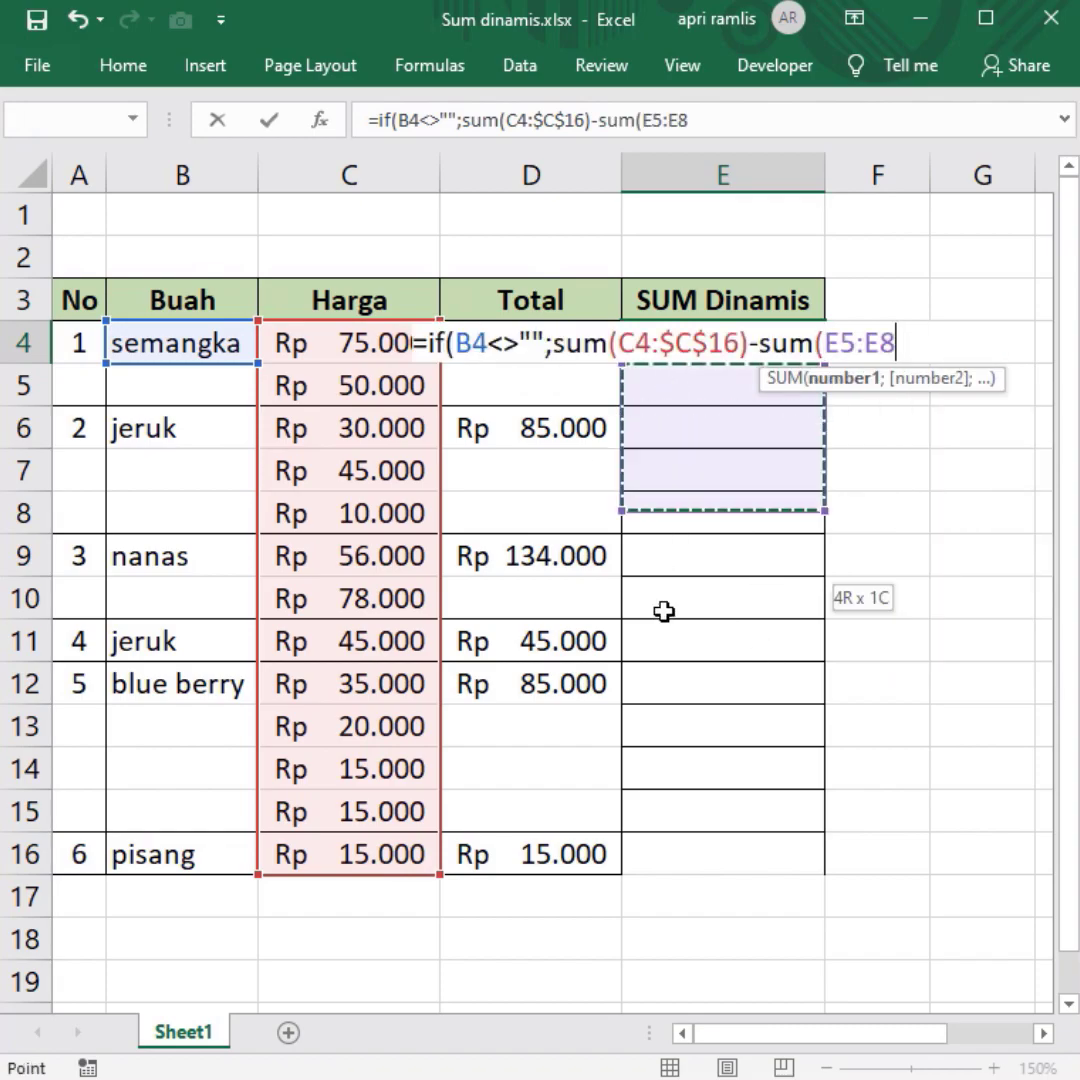
left_click(919, 330)
key("F4")
key("F4")
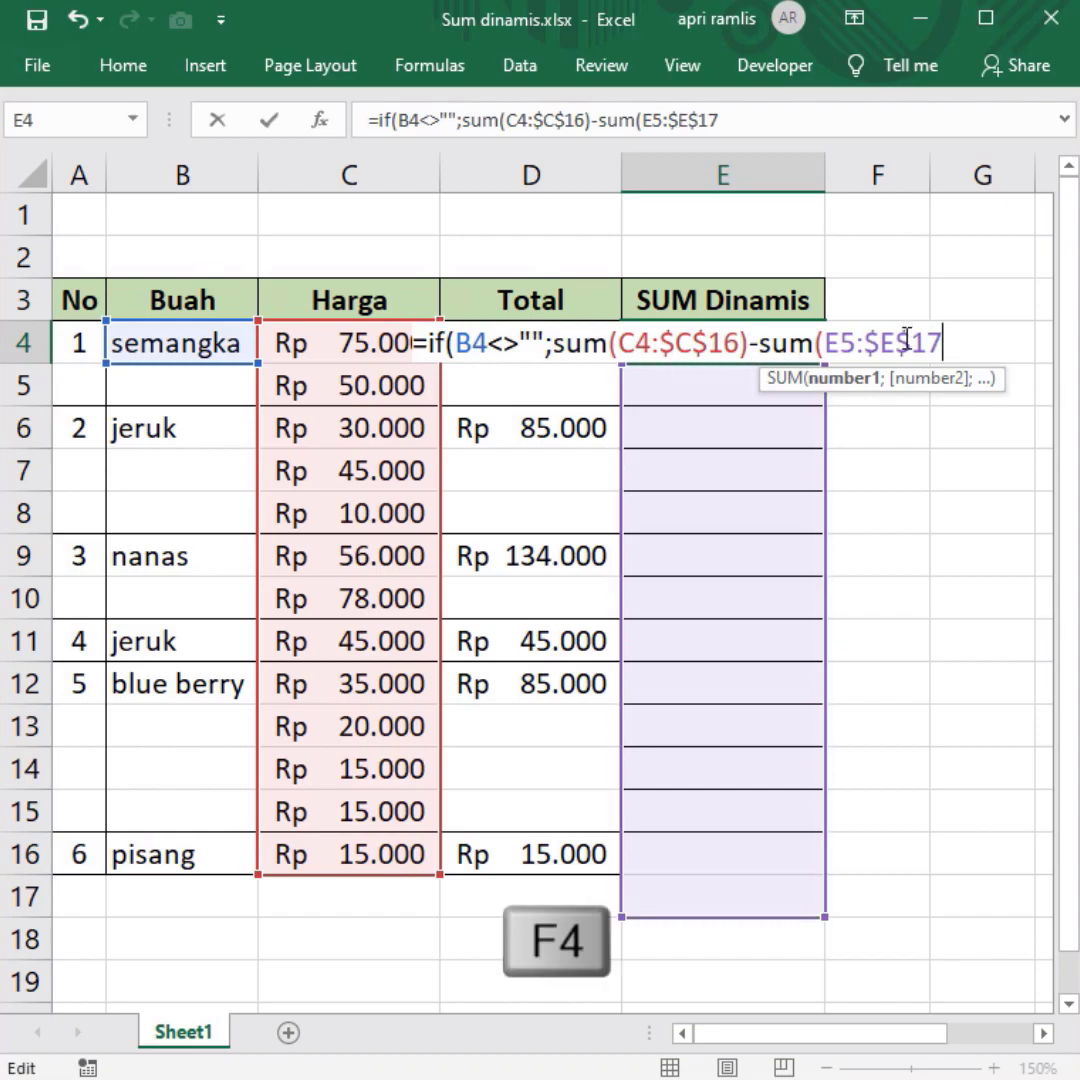
type(");")
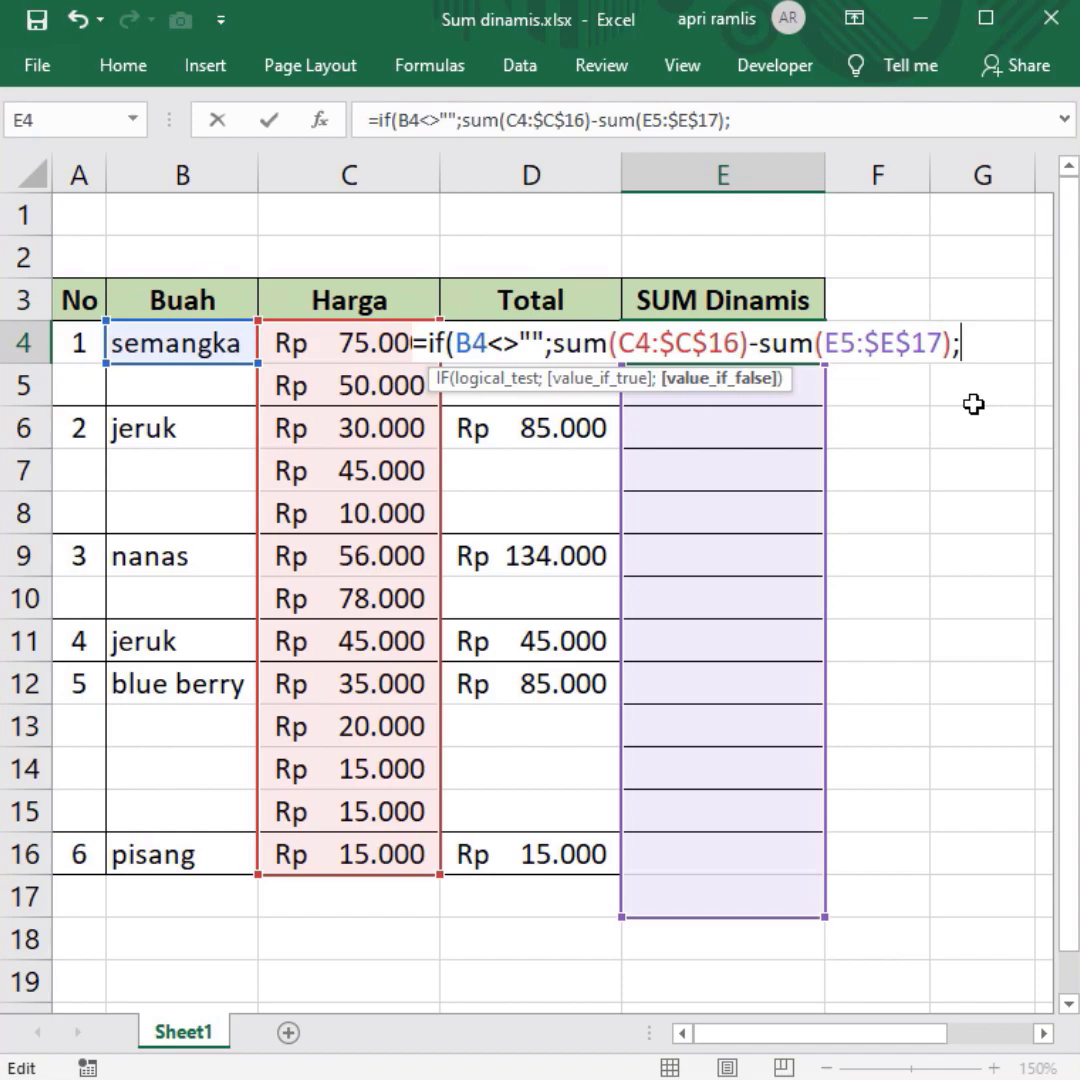
type("\"\")")
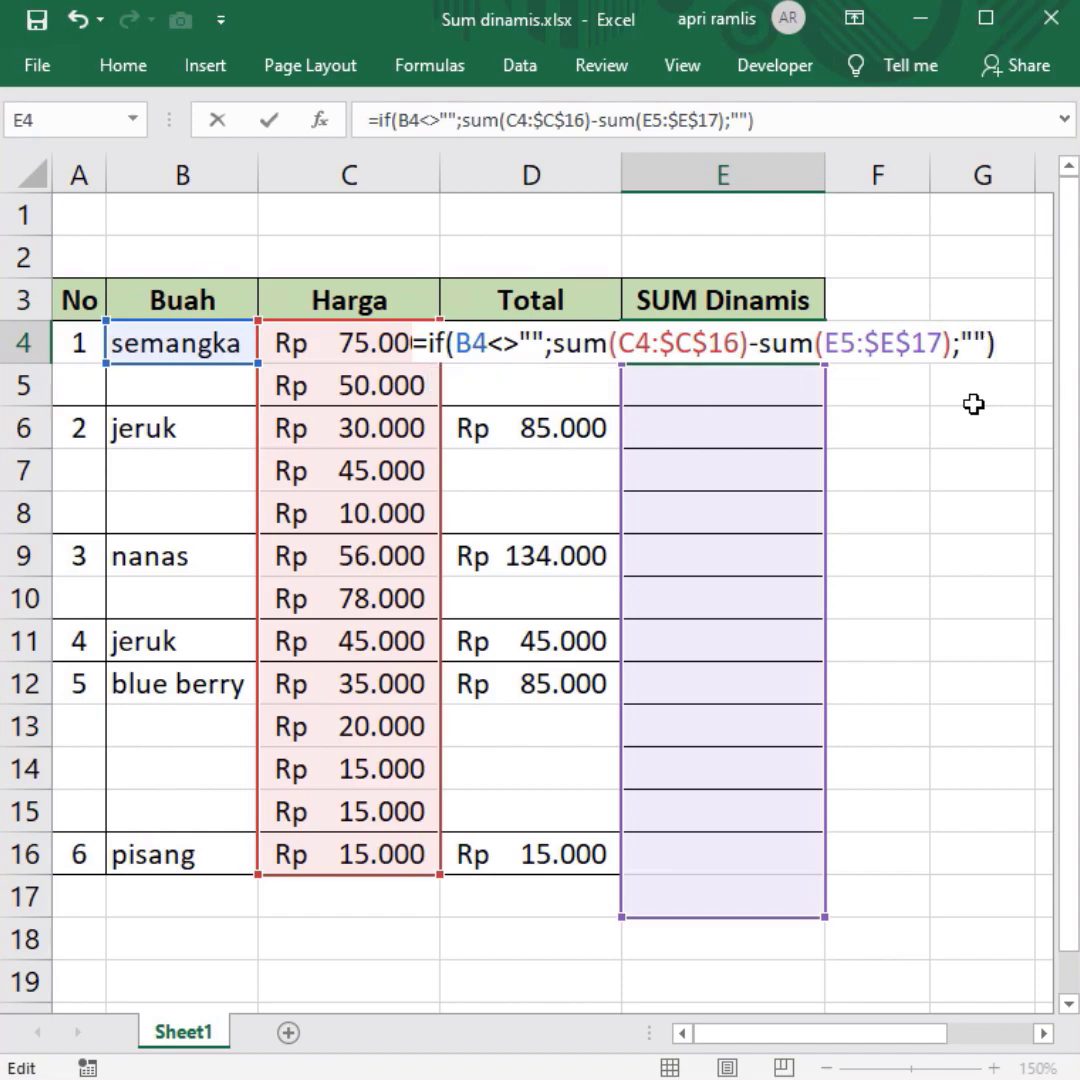
key("Return")
left_click(738, 346)
left_click_drag(824, 364, 827, 868)
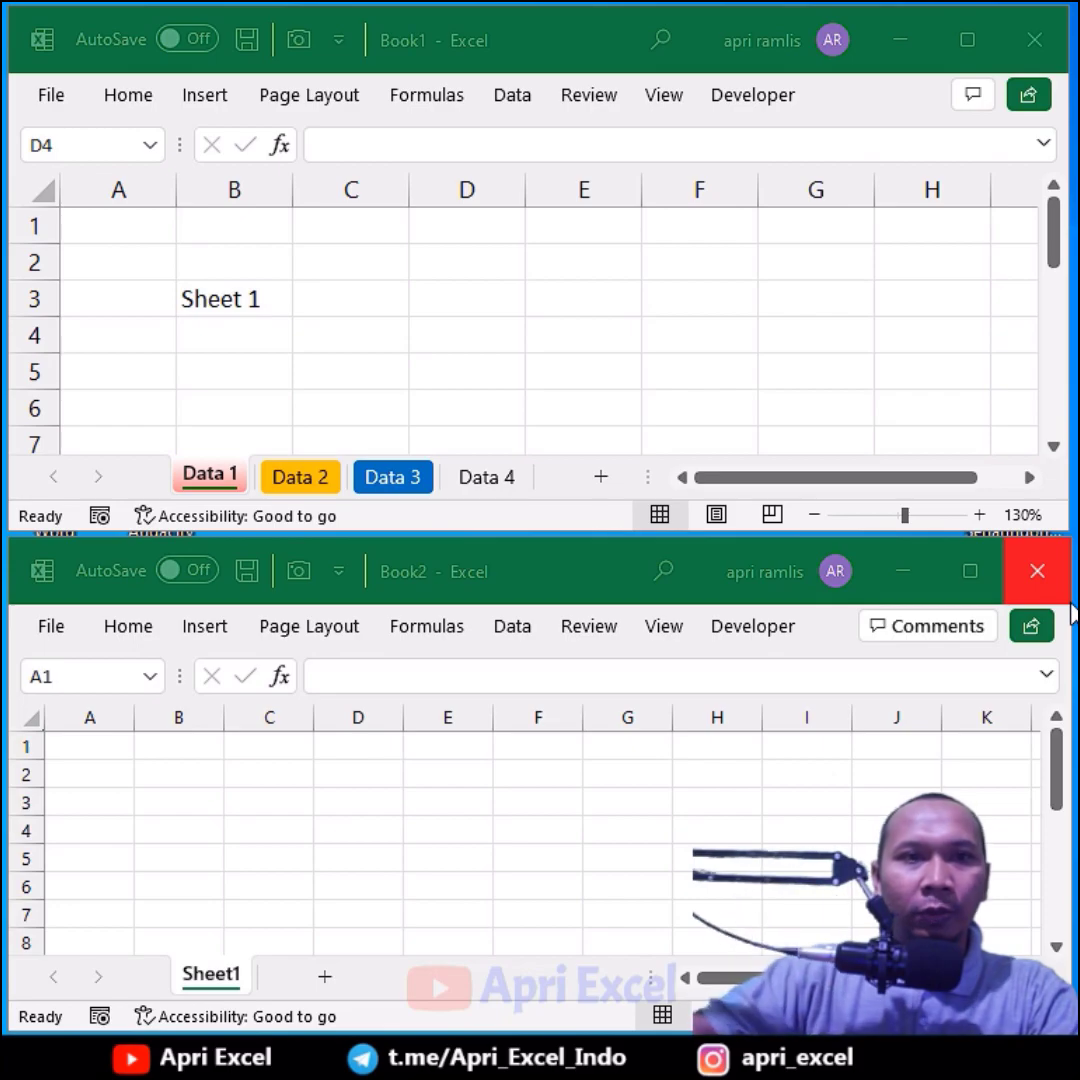
Move the Data 1 sheet into Book2, then copy it back into Book1.
left_click(697, 351)
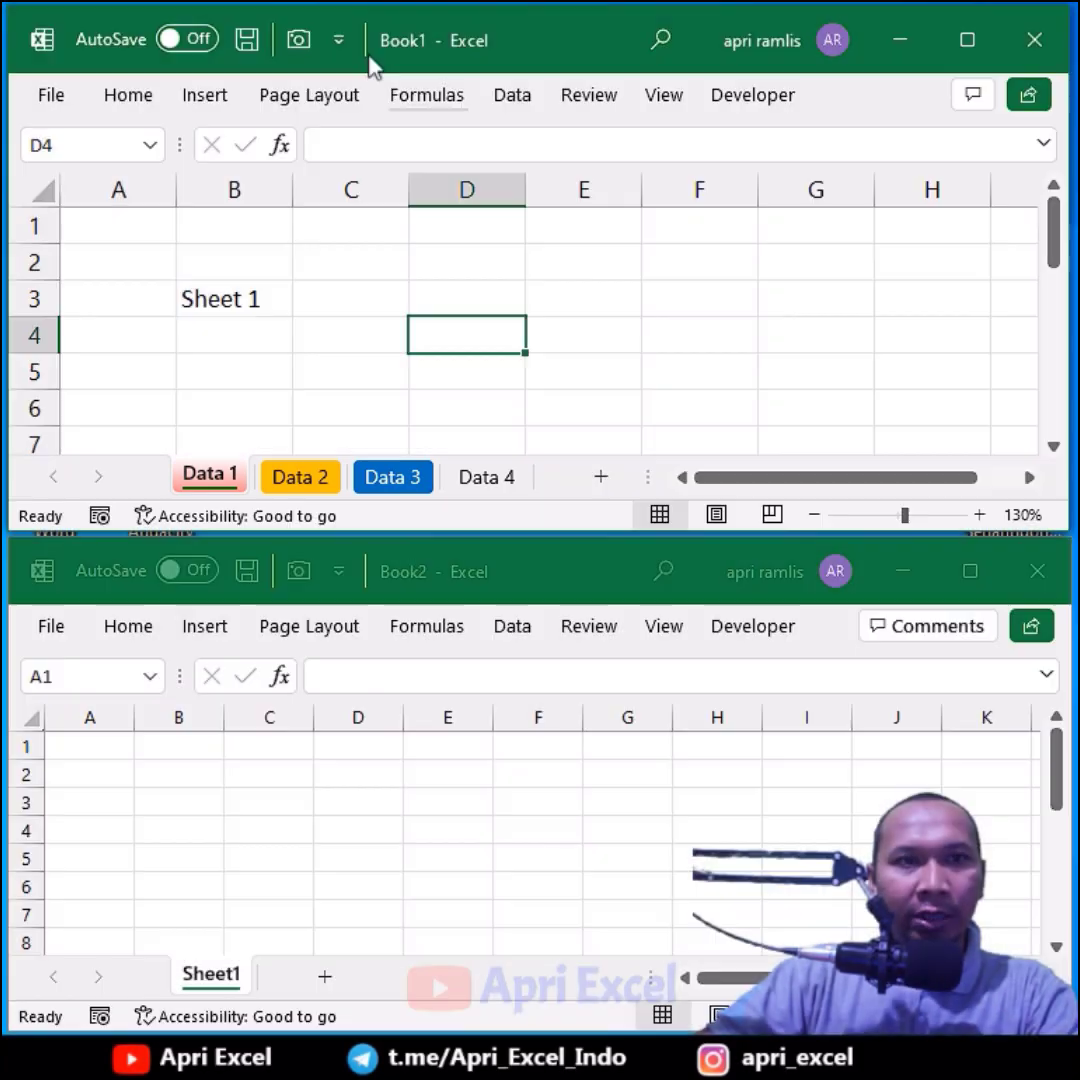
left_click(379, 692)
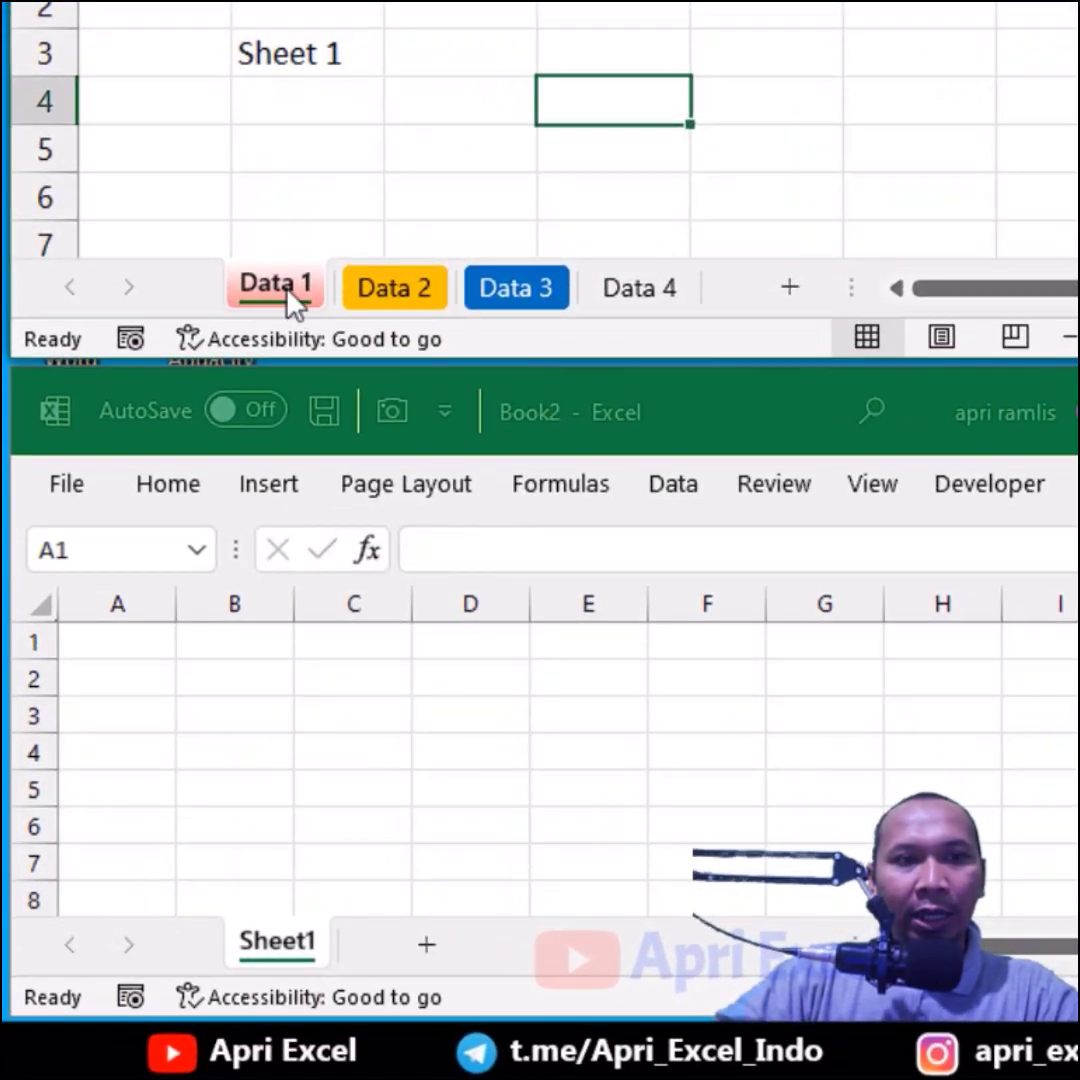
left_click_drag(295, 300, 380, 635)
left_click_drag(358, 842, 348, 885)
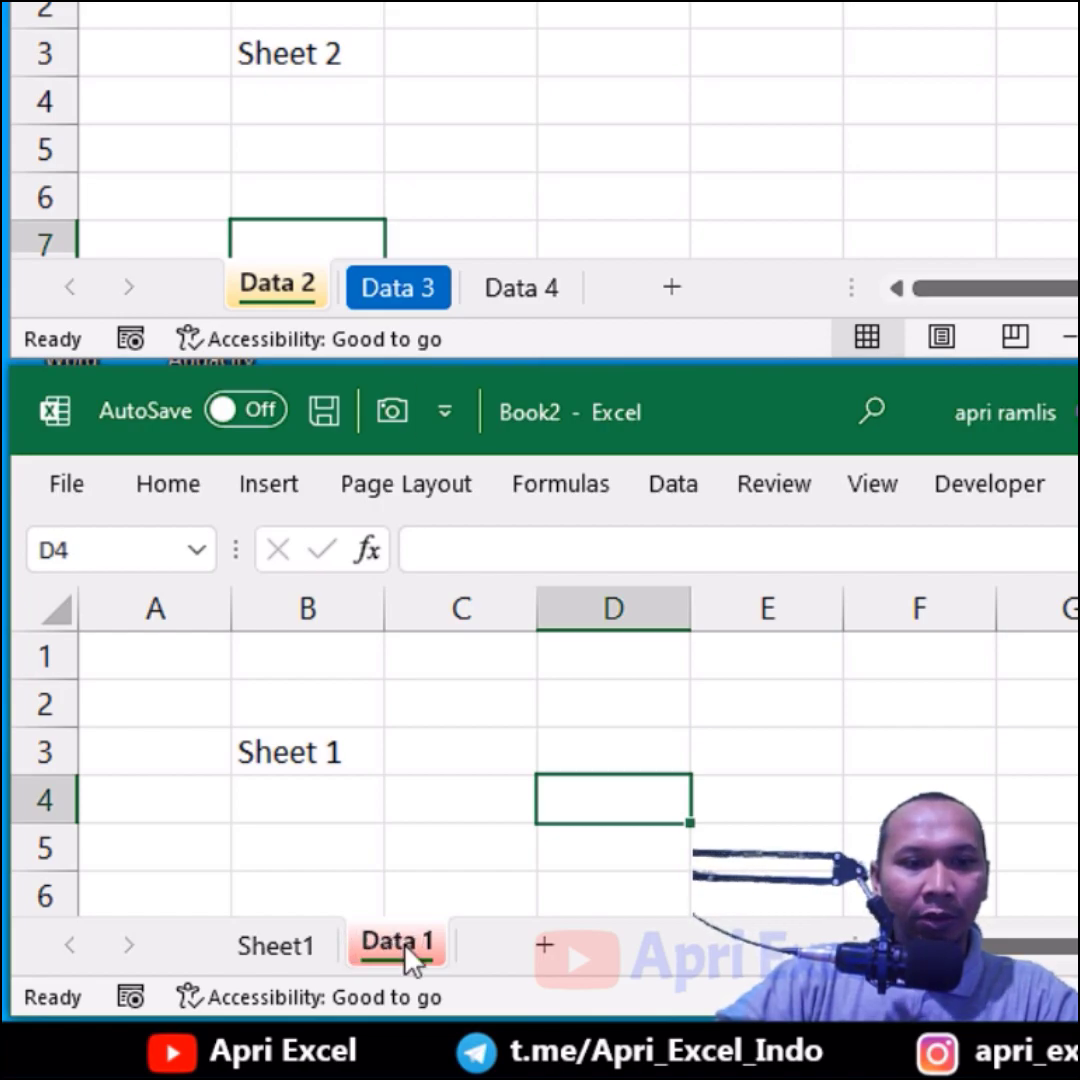
key("ctrl")
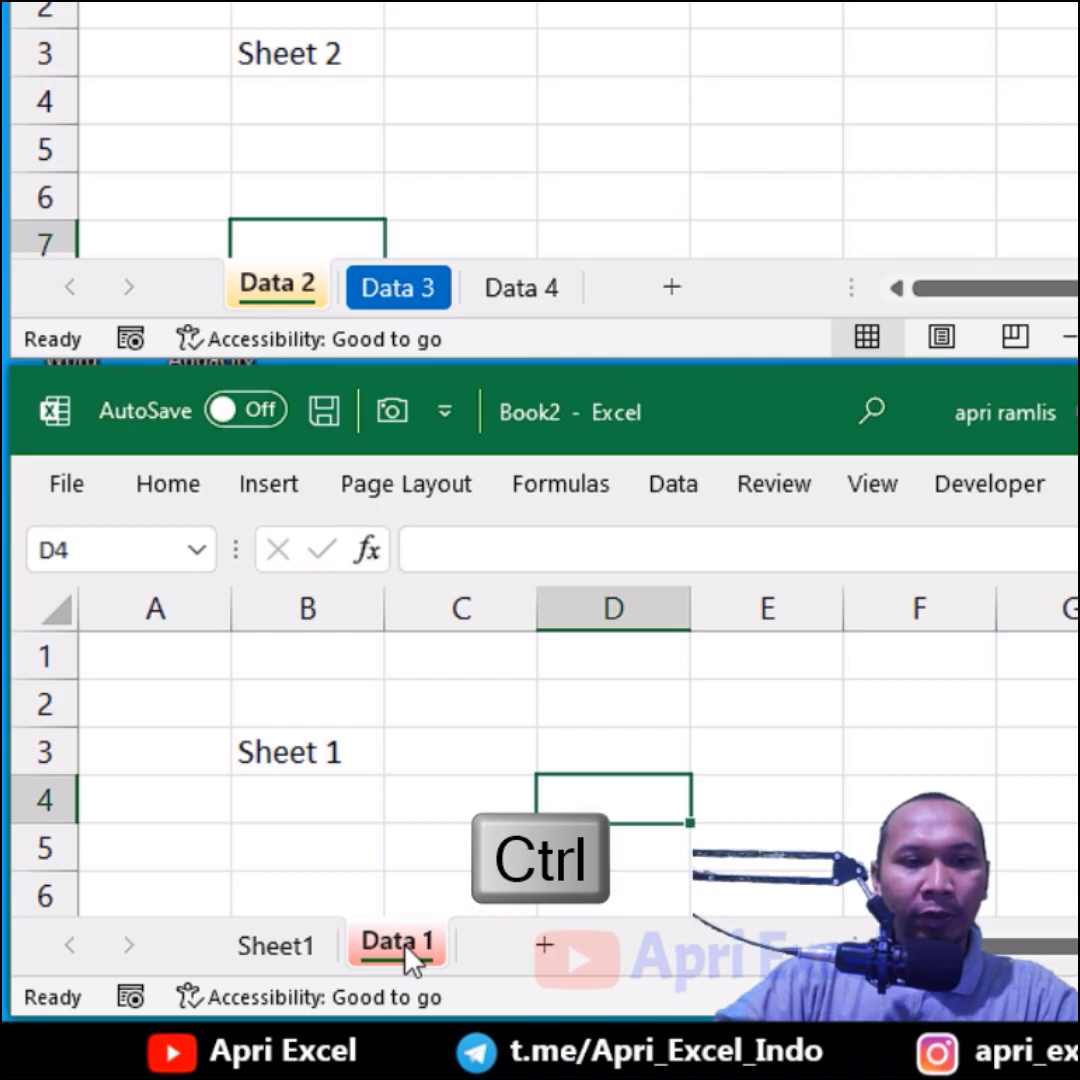
left_click_drag(410, 955, 455, 228)
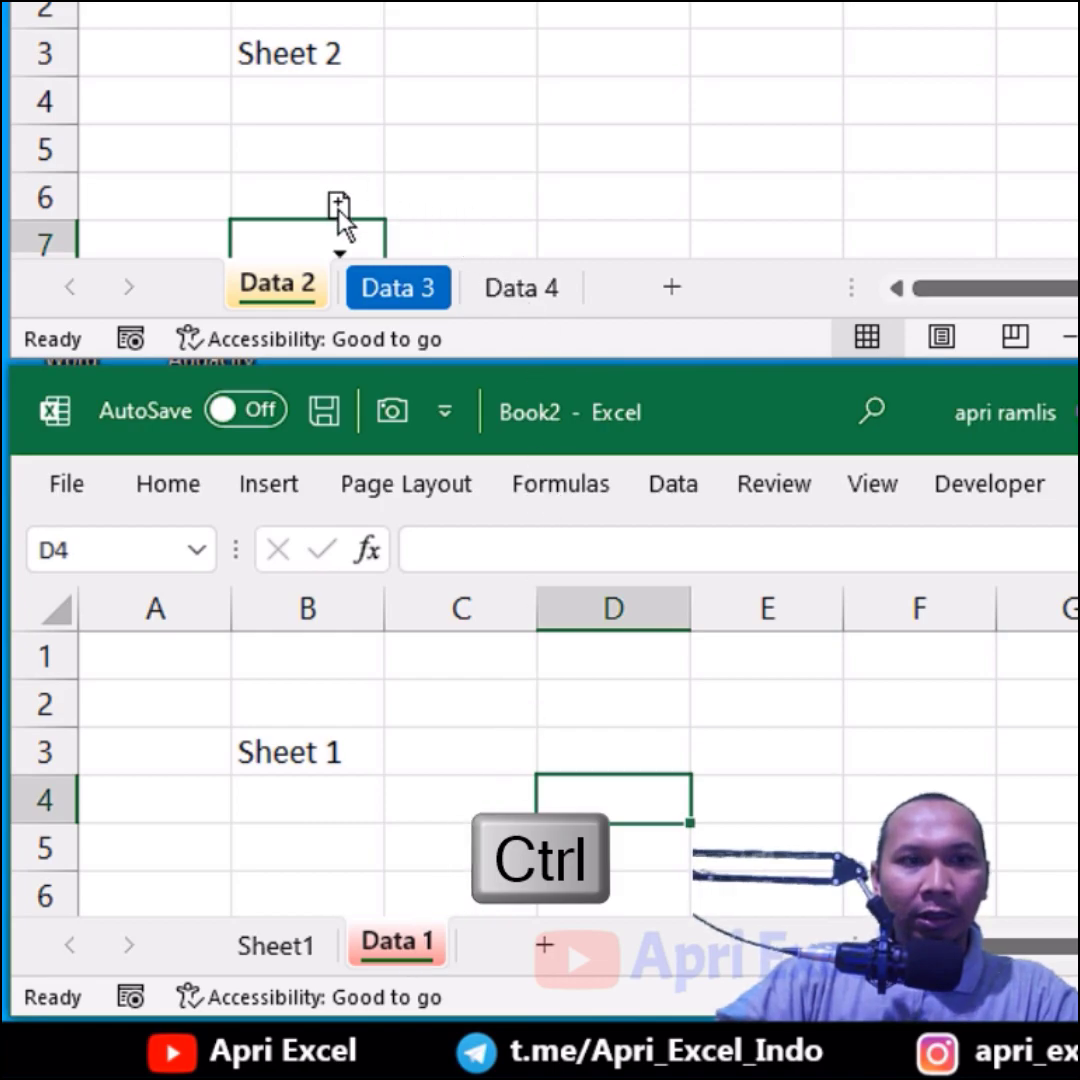
left_click_drag(314, 217, 314, 217)
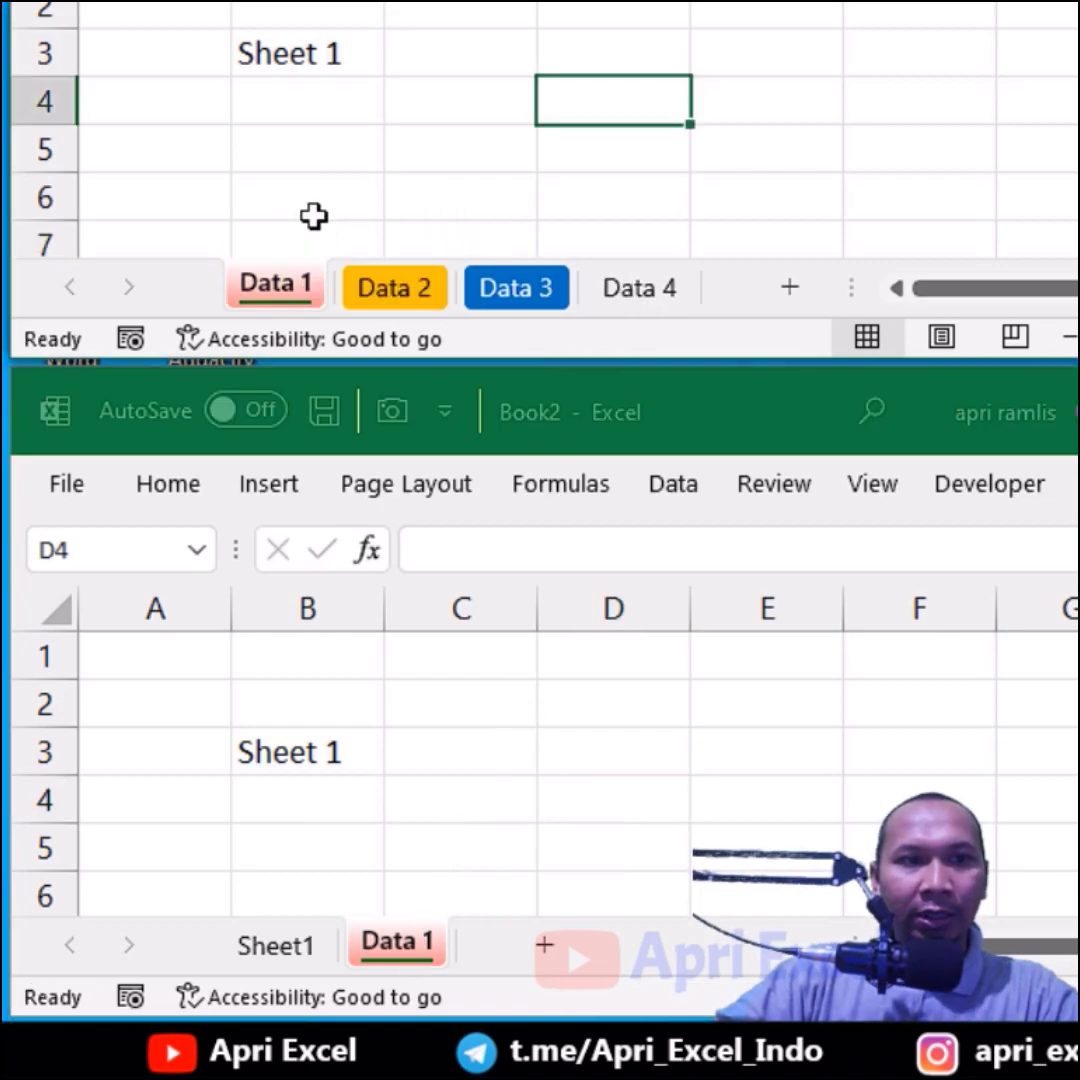
Duplicate the Data 2 sheet as Data 2 (2).
left_click(393, 287)
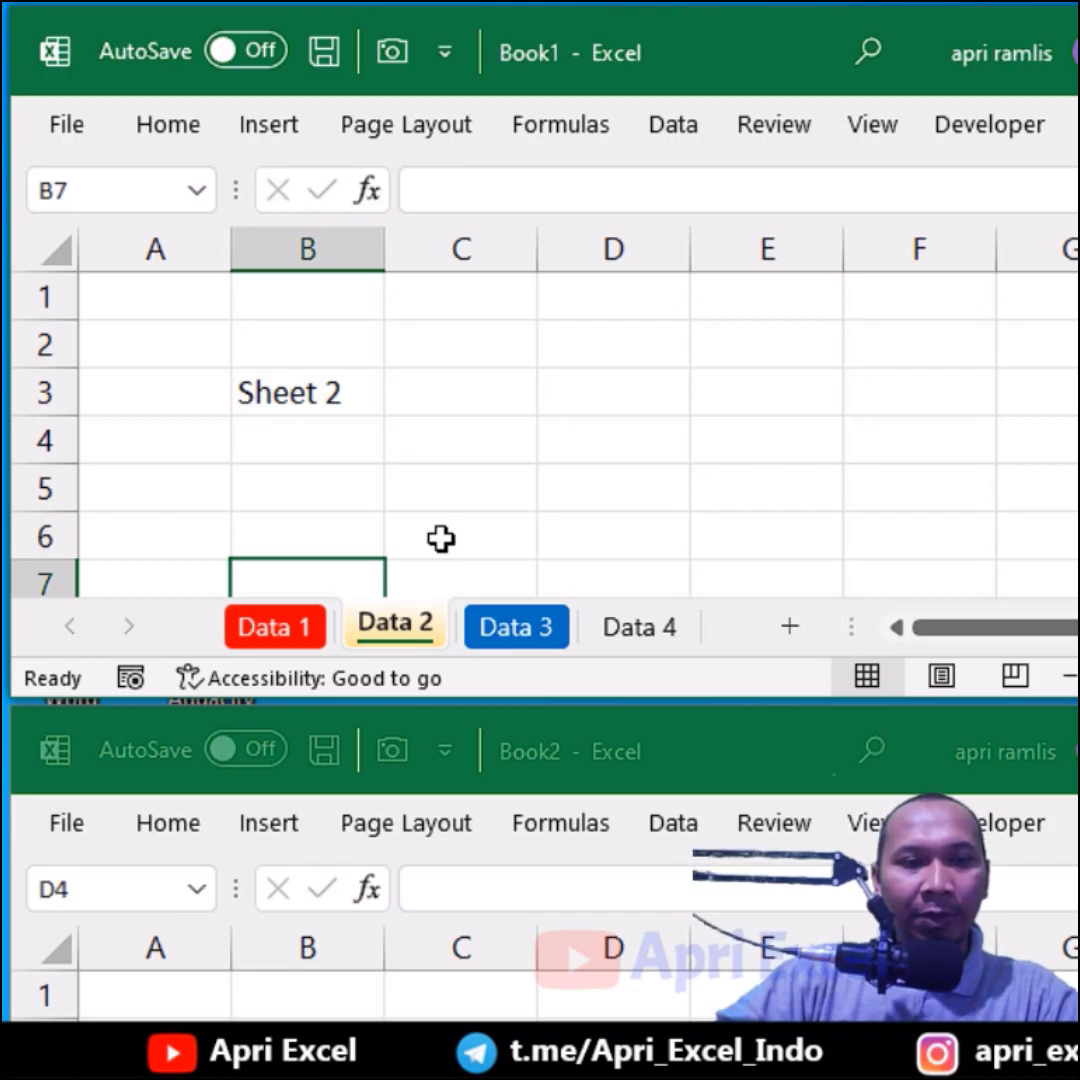
key("ctrl")
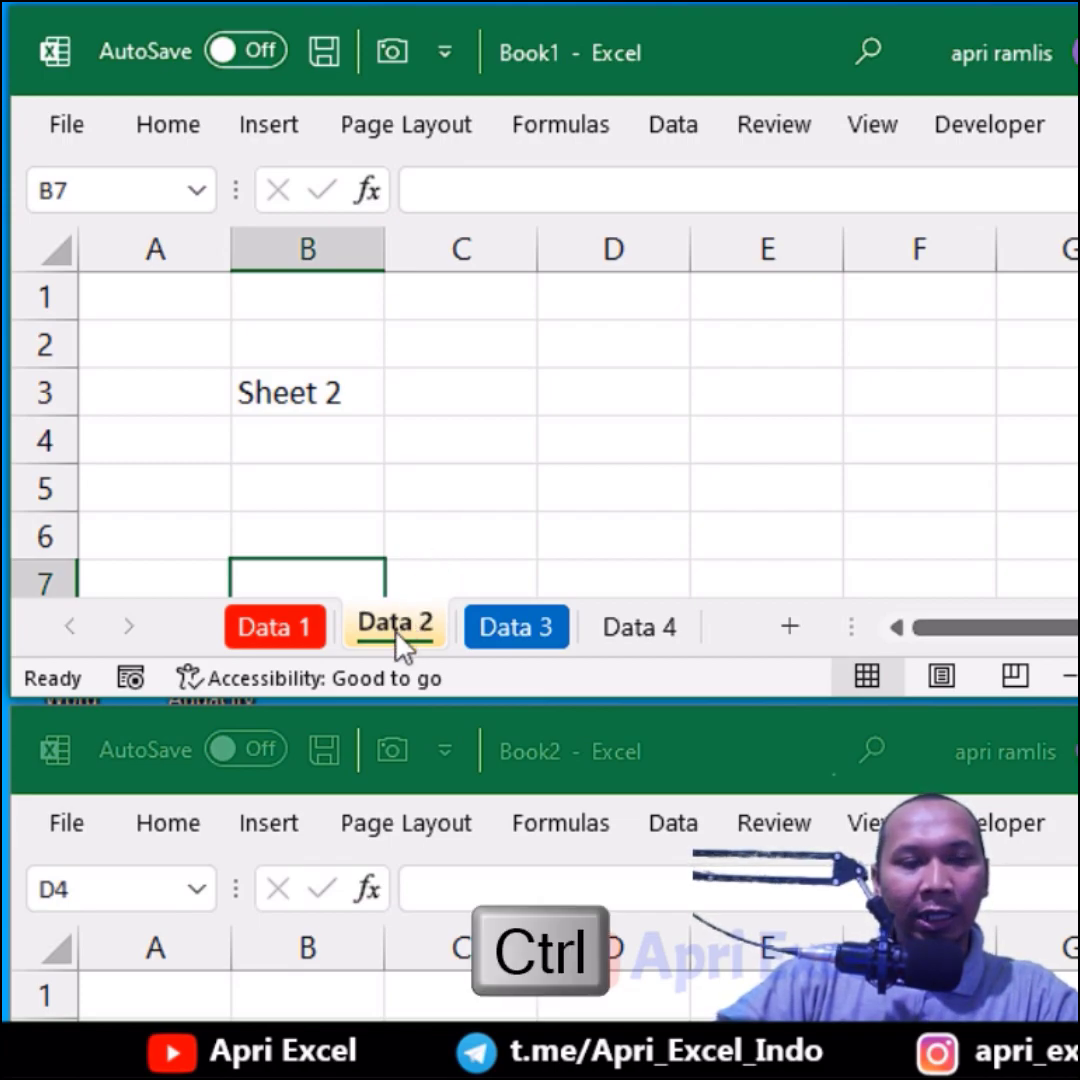
left_click_drag(400, 645, 628, 528)
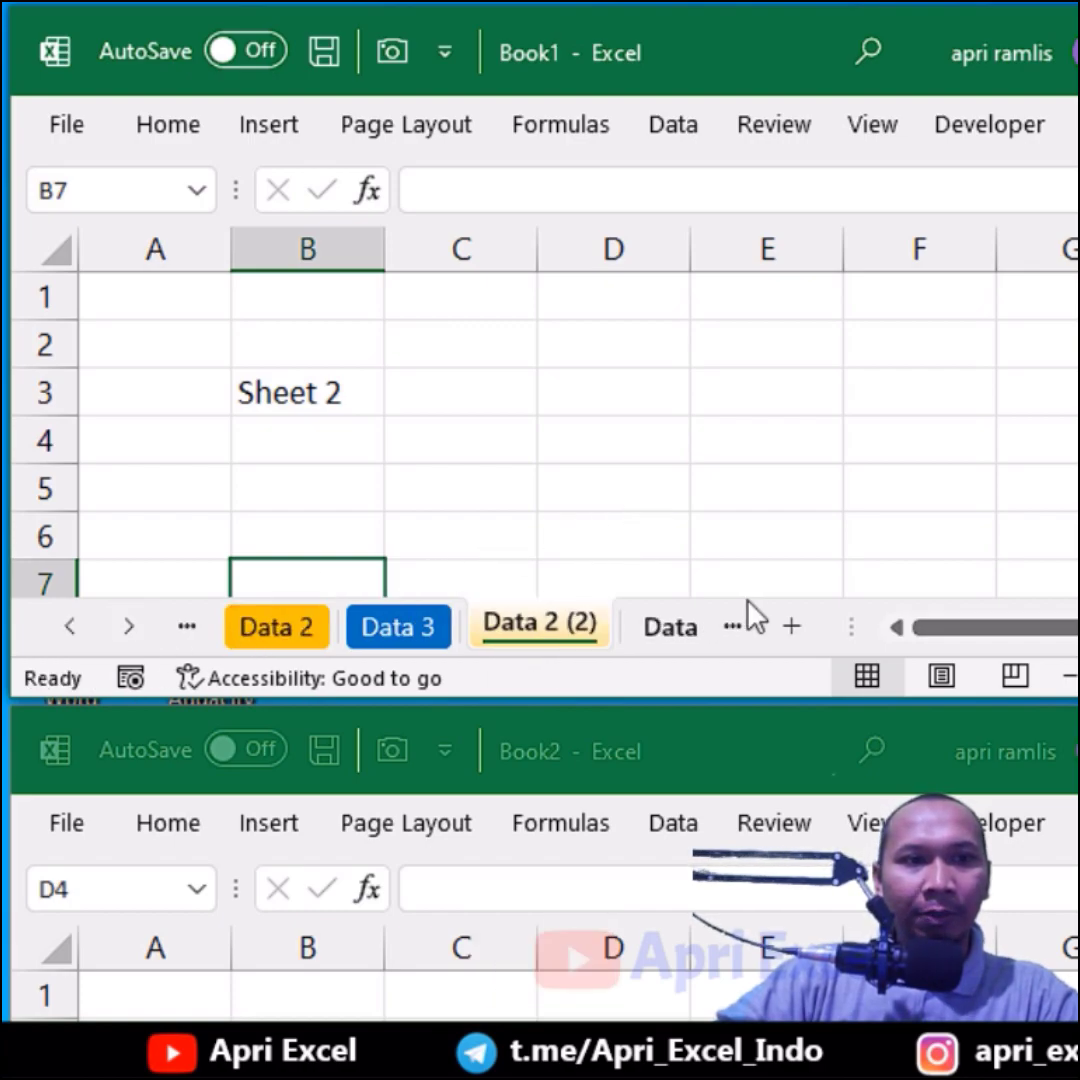
left_click(72, 628)
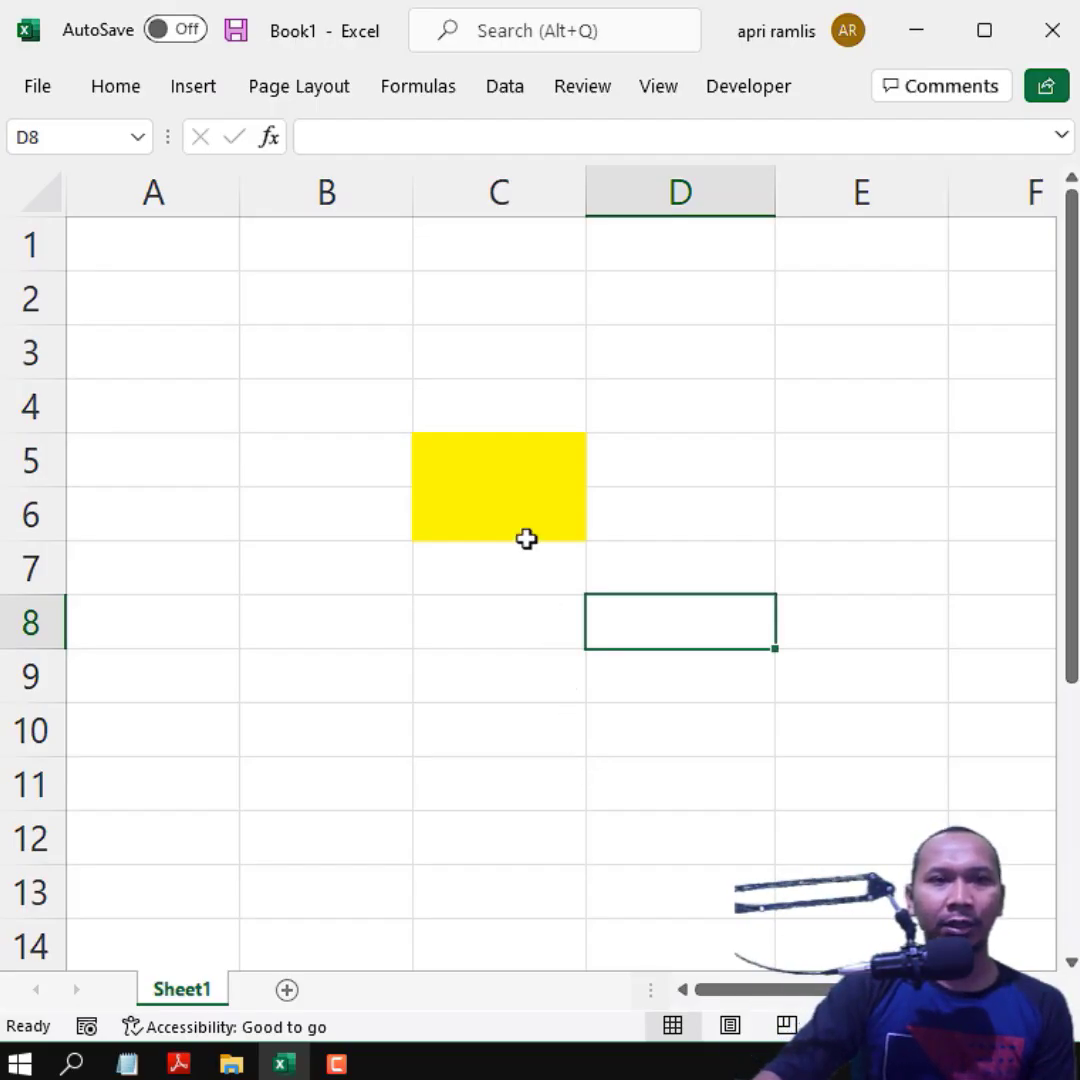
Enter 2.000 in C5 and 200000 in C6, which displays as 2.00.000.
left_click(499, 460)
type("2")
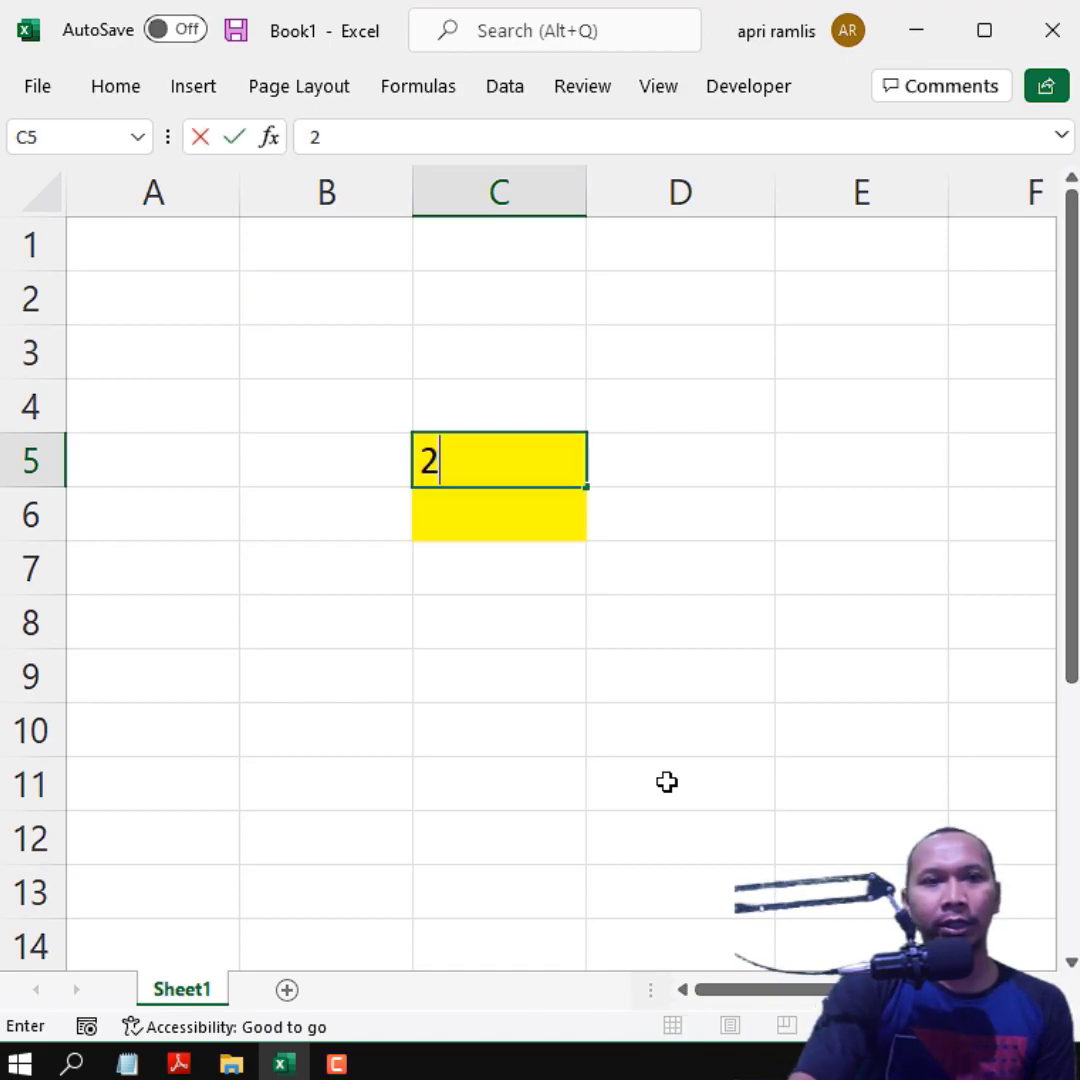
type(".000")
key("Return")
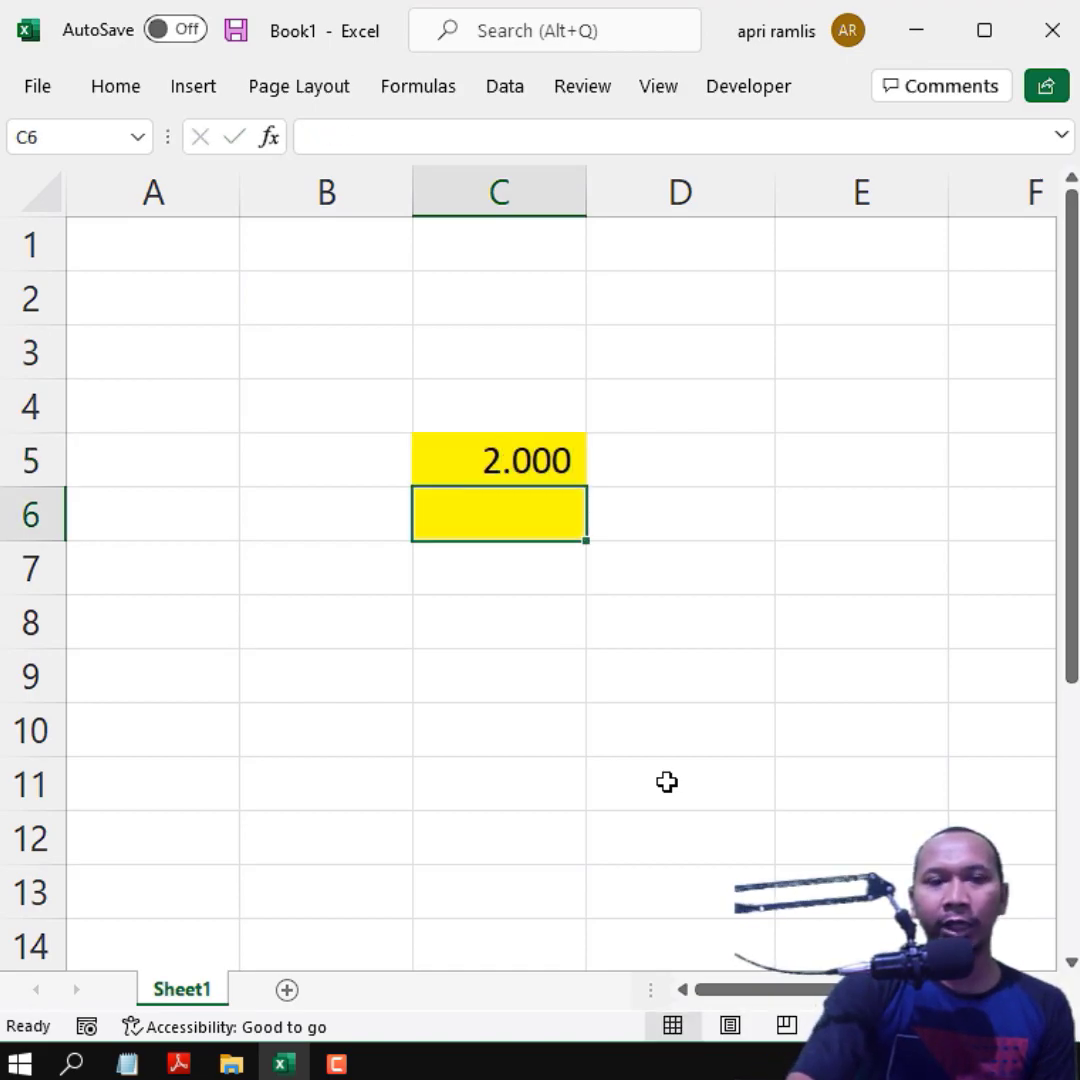
type("200000")
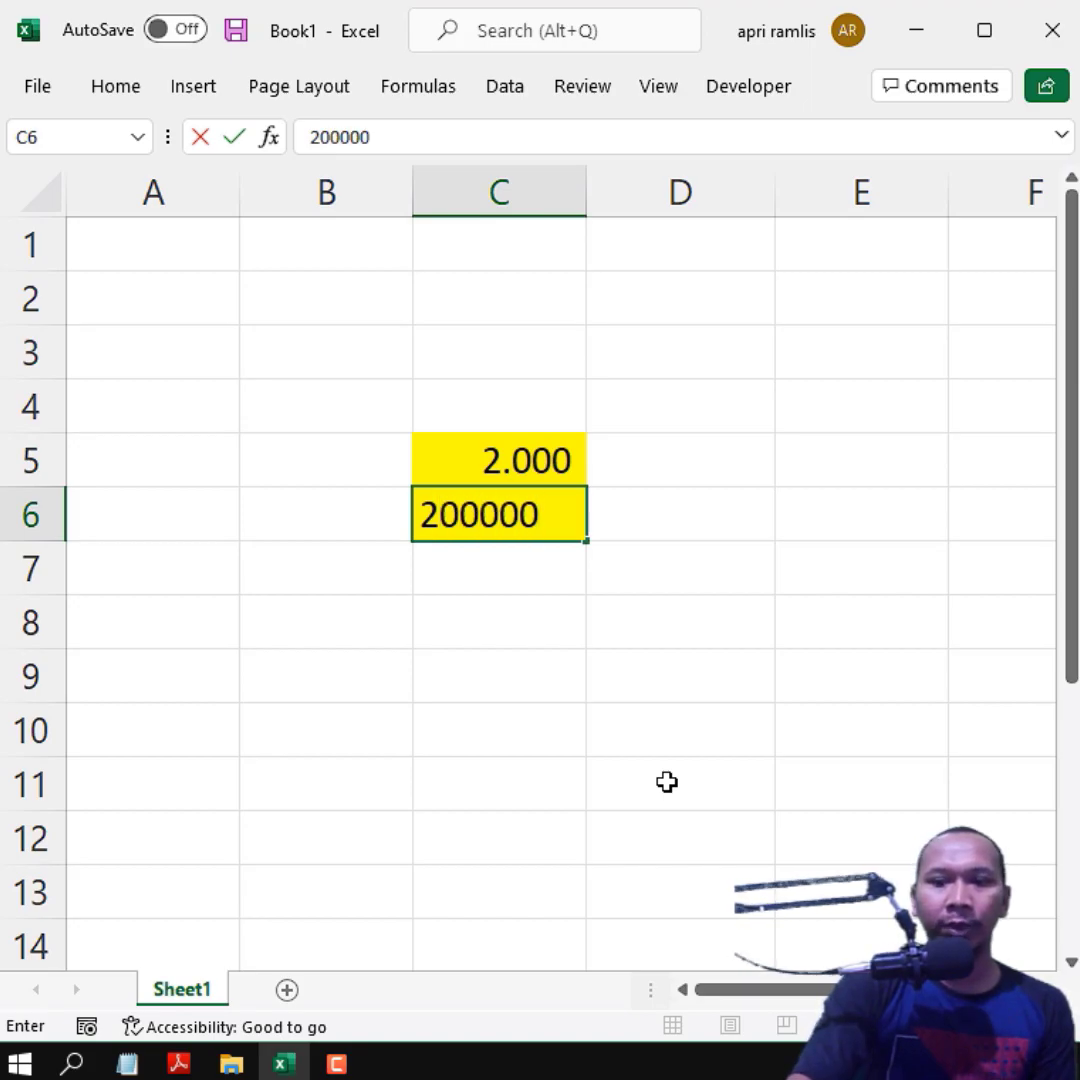
key("Return")
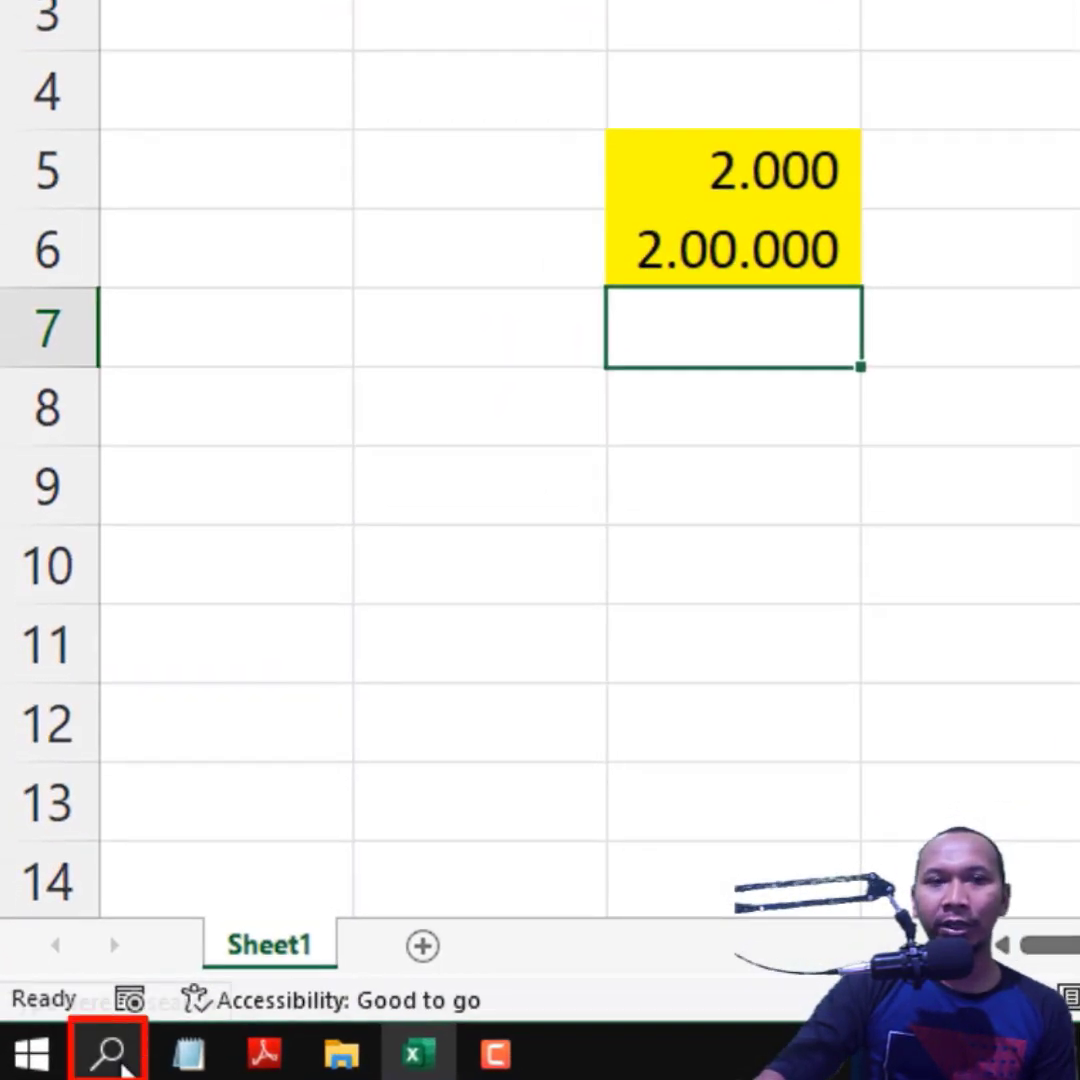
left_click(112, 1054)
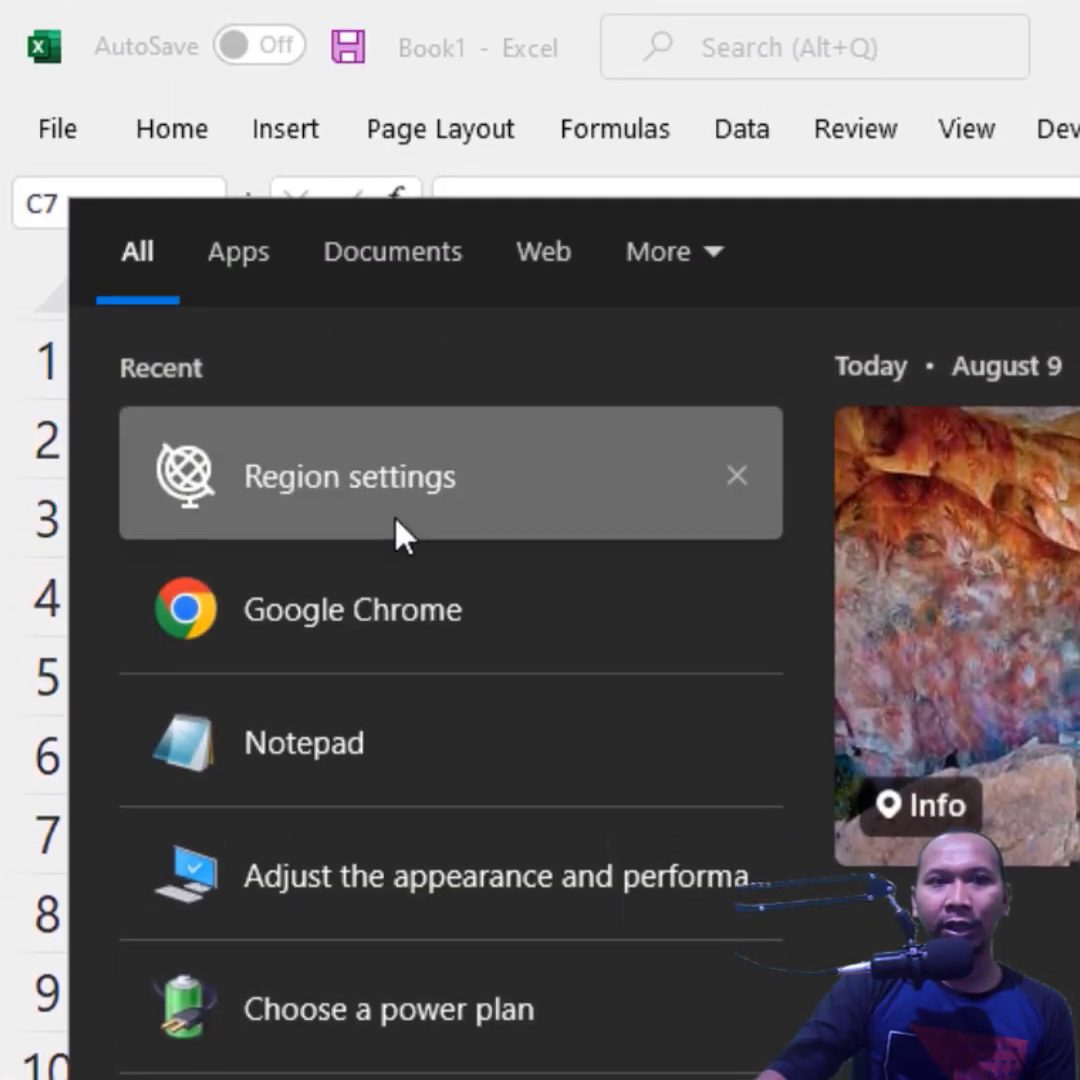
Set the Windows Region format to Indonesian (Indonesia) in the Region dialog.
left_click(403, 530)
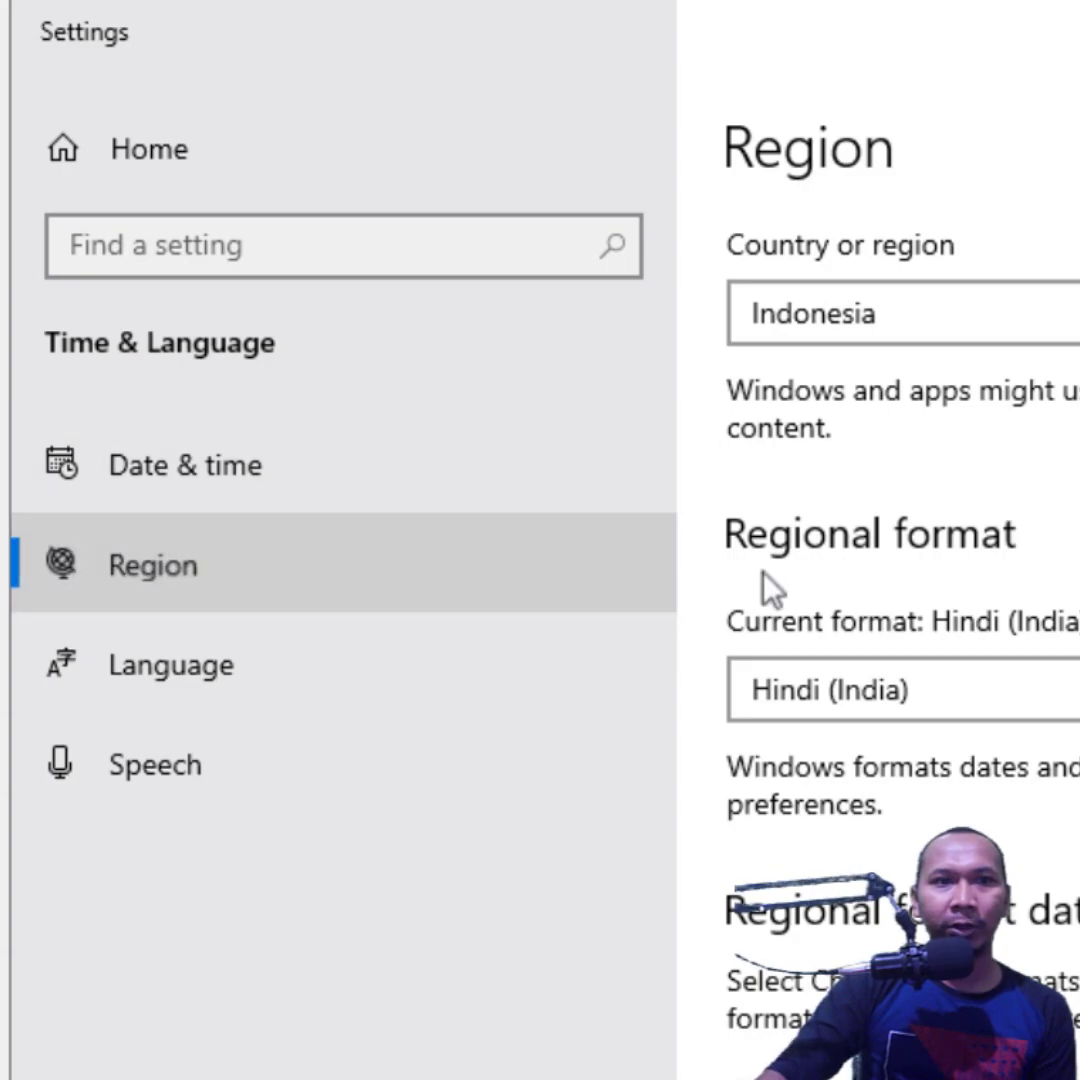
scroll(468, 400, "down", 3)
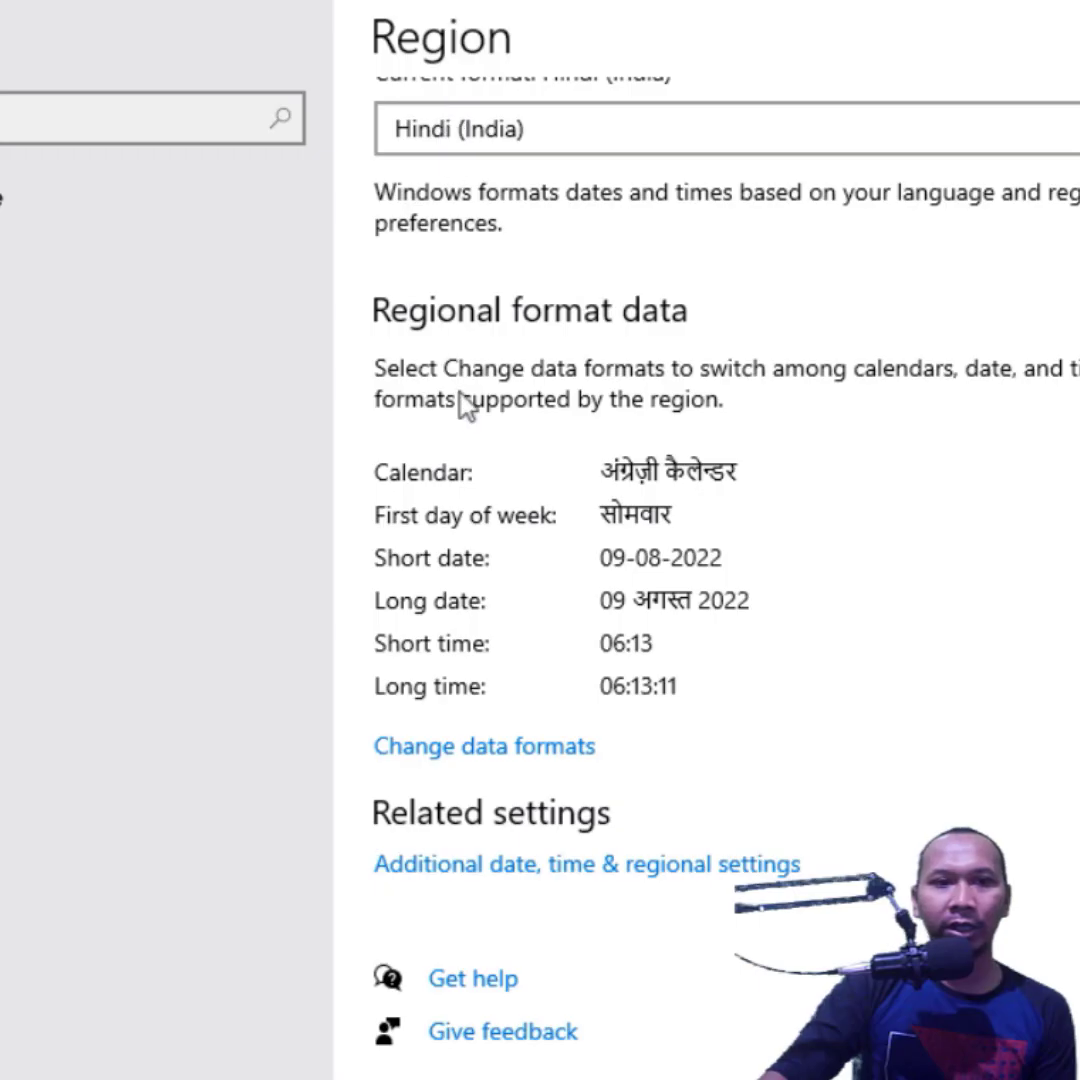
left_click(485, 872)
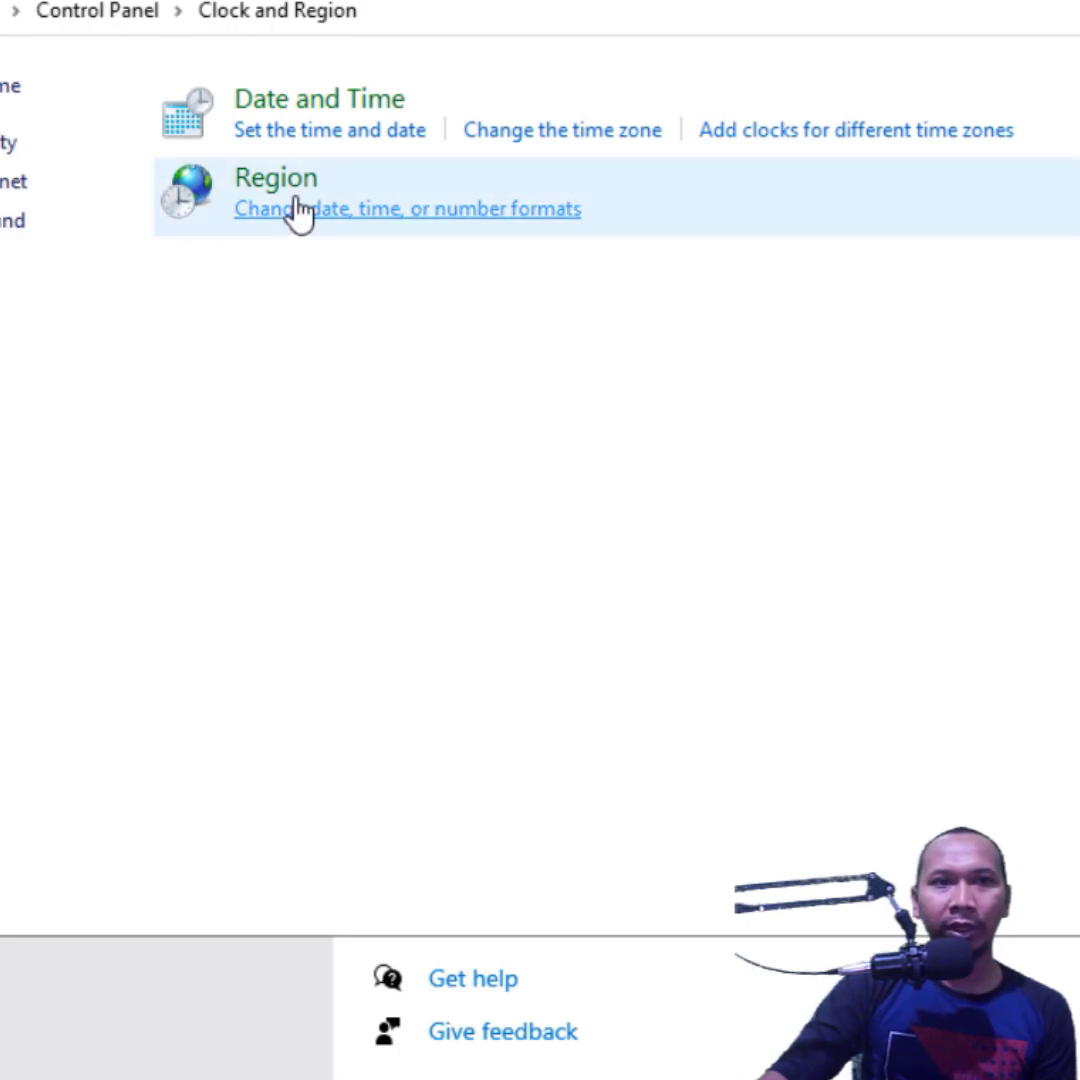
left_click(300, 210)
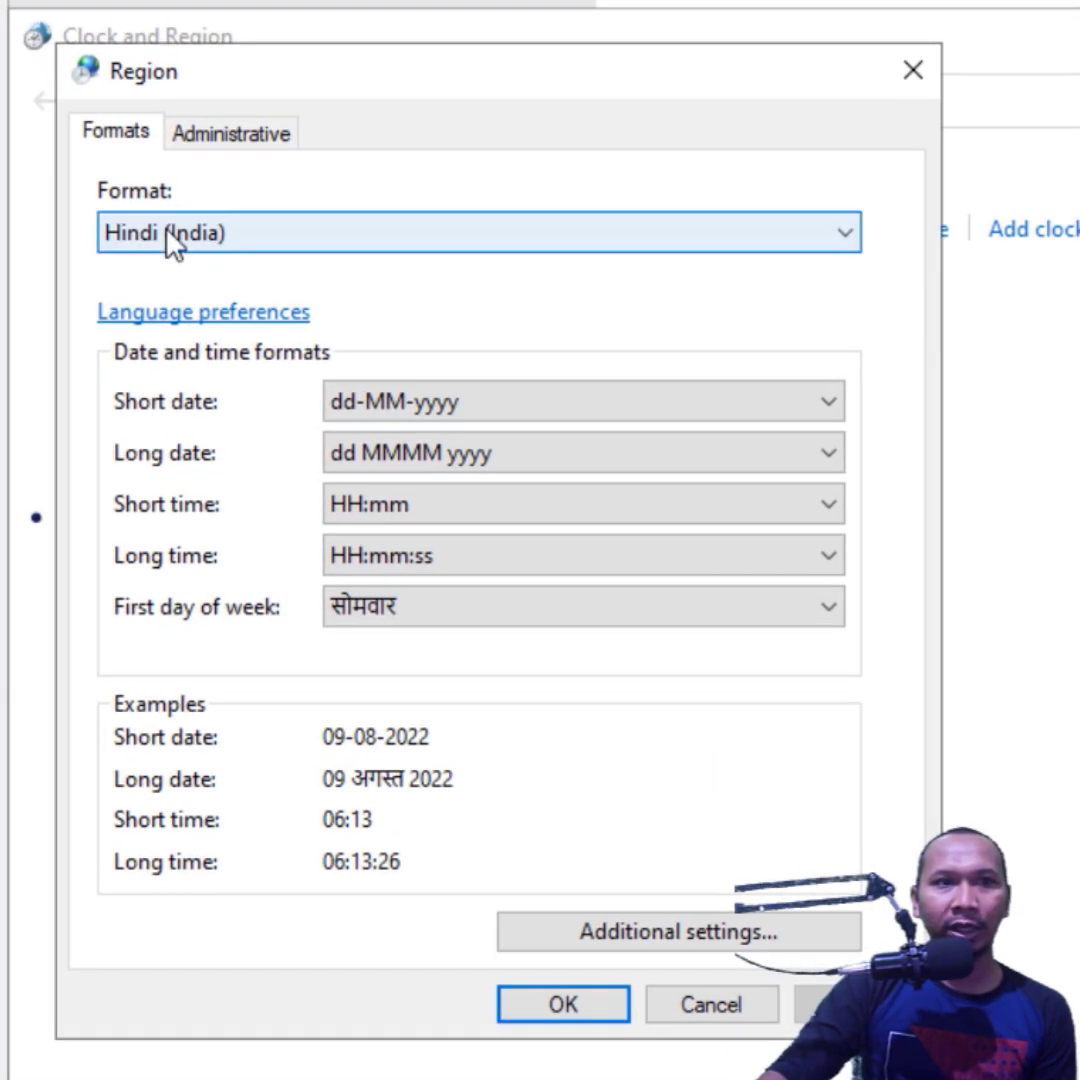
left_click(170, 238)
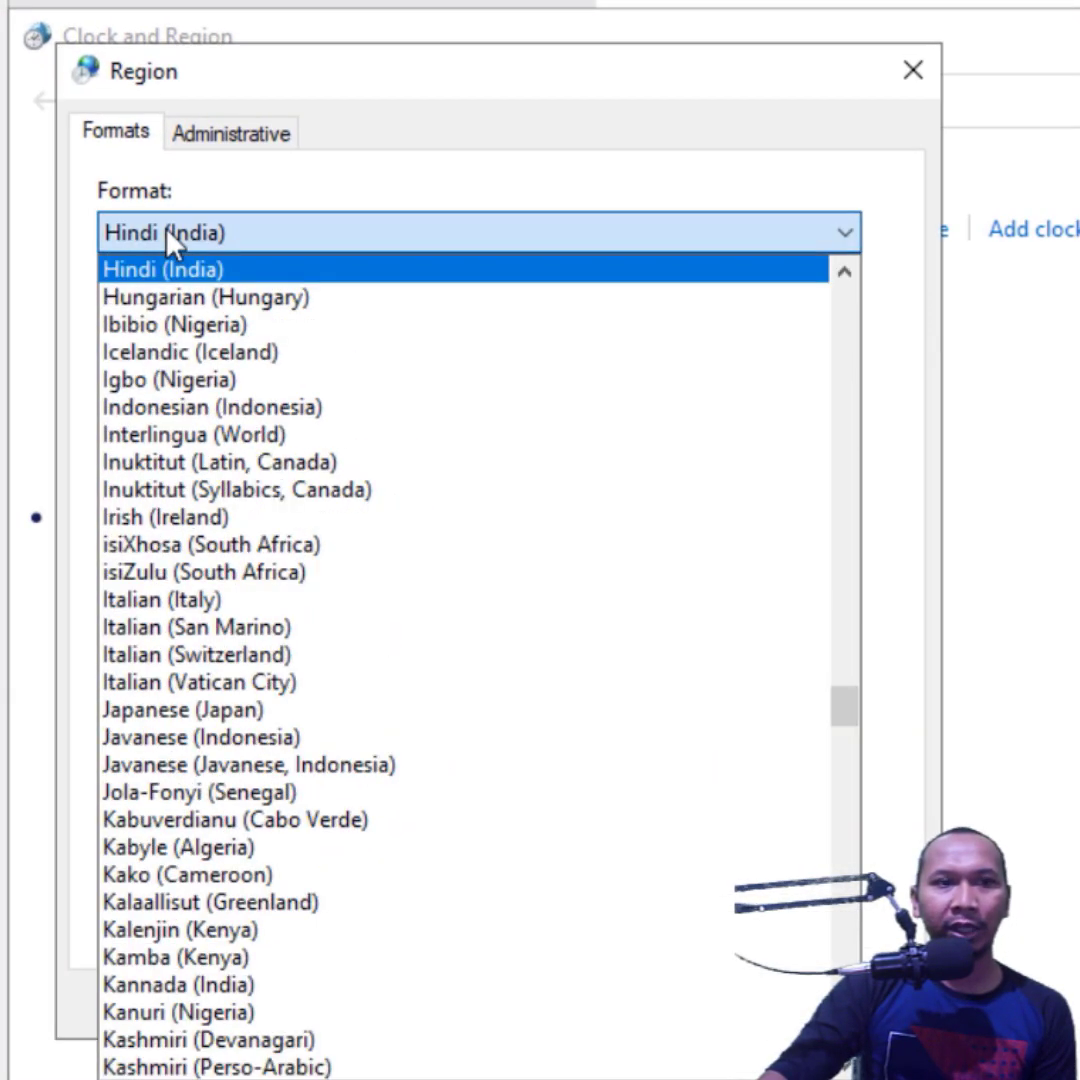
left_click(231, 406)
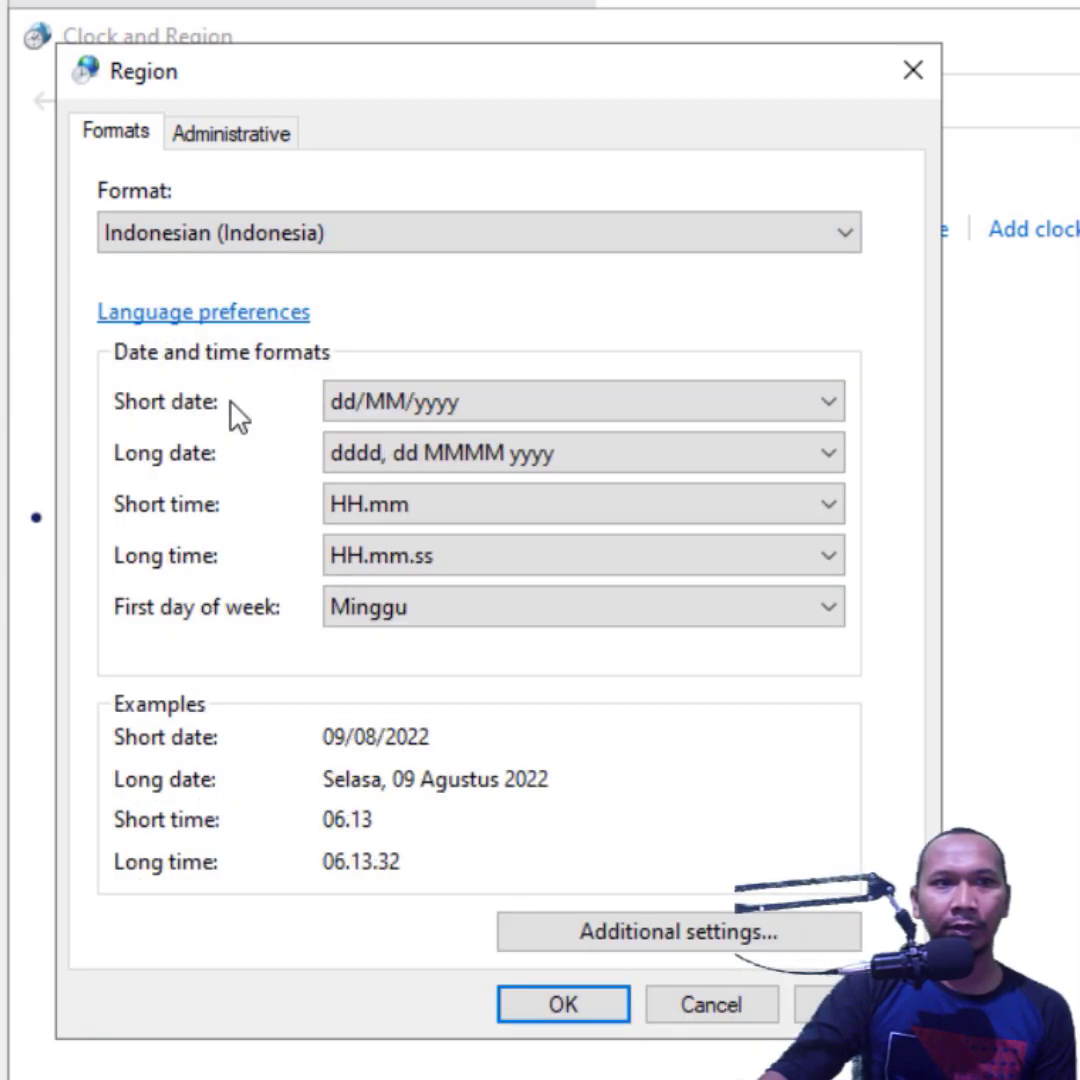
left_click(563, 1004)
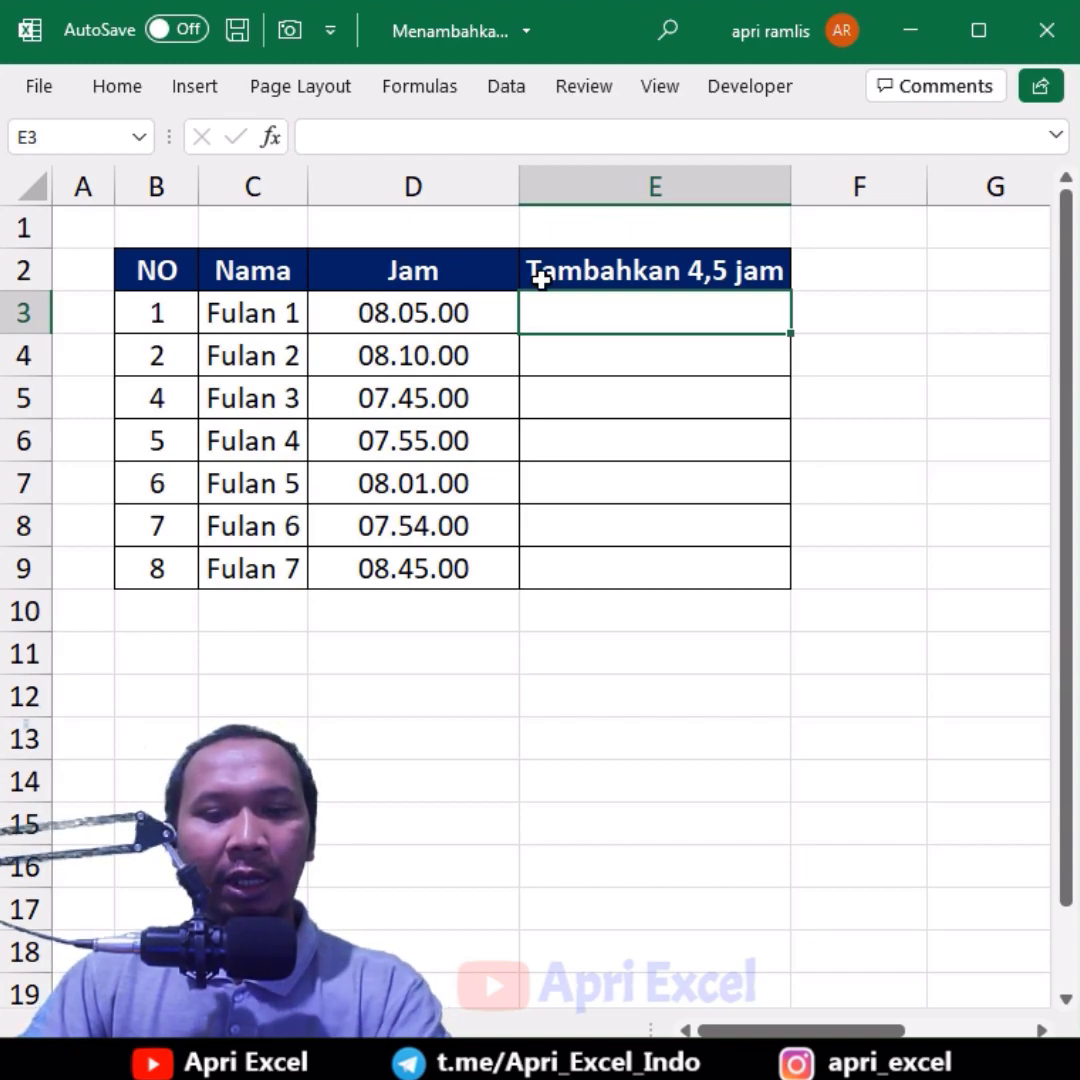
Try adding 4,5 hours to D3 in E3 and fill it down to row 9.
type("=")
left_click(466, 316)
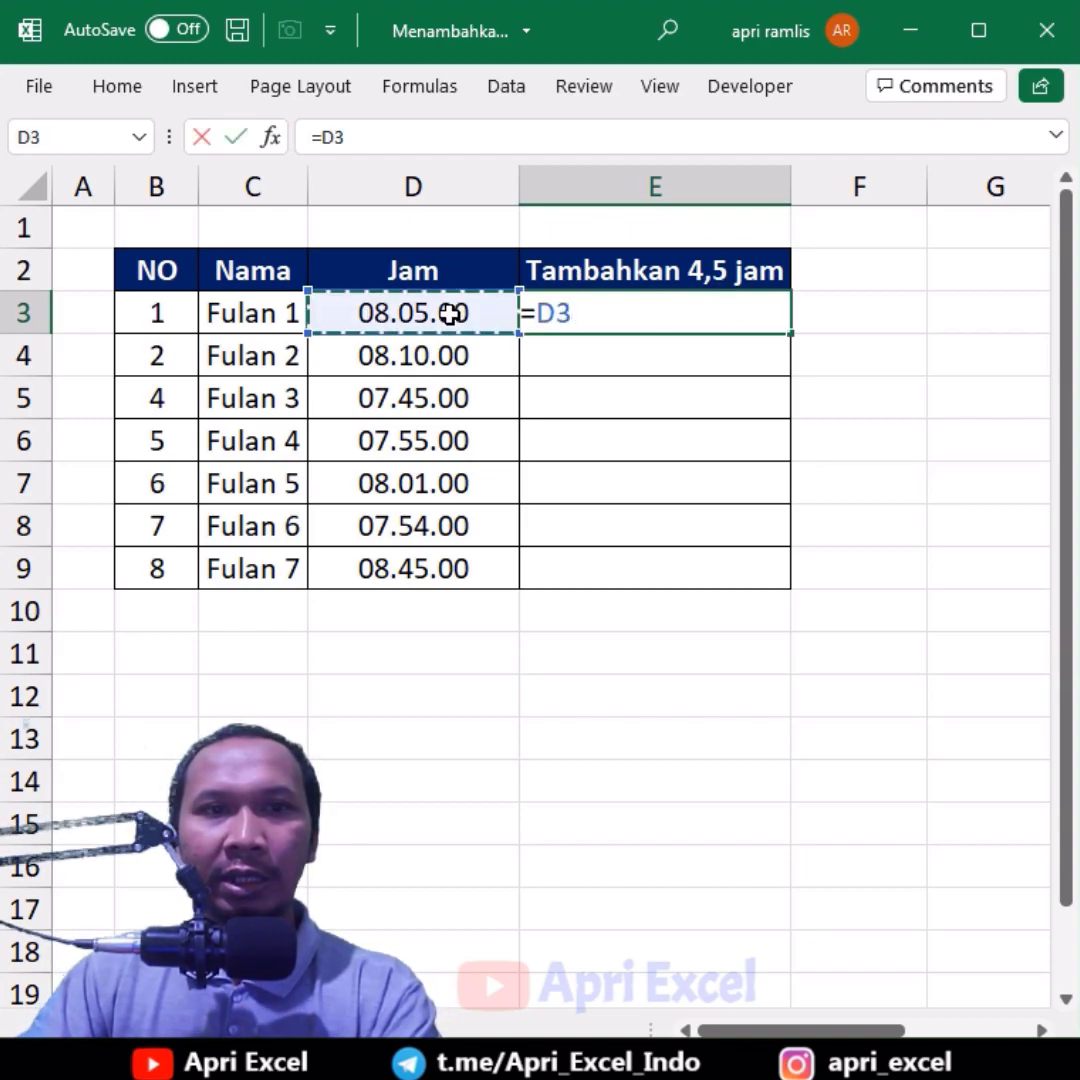
type("+")
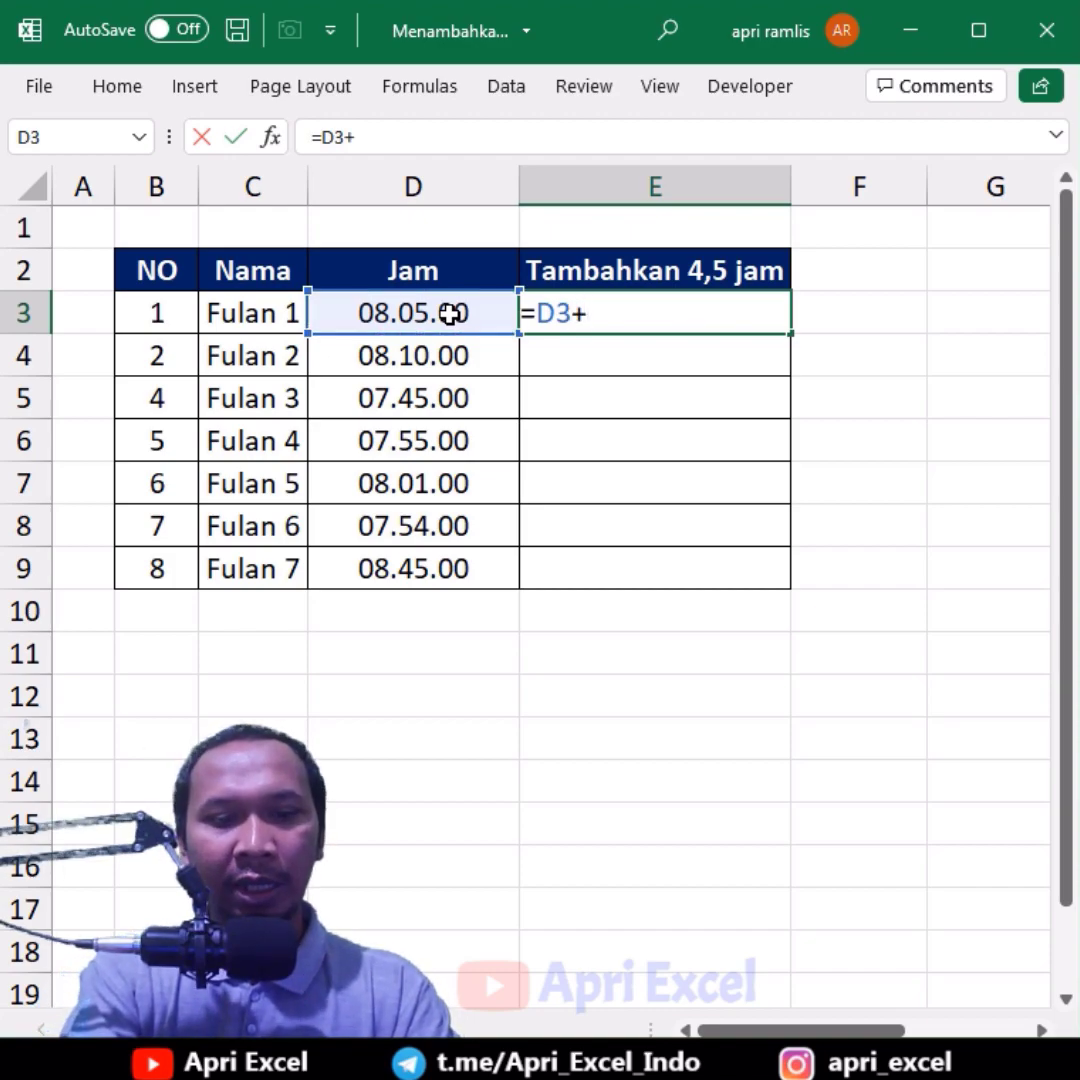
type("4,5")
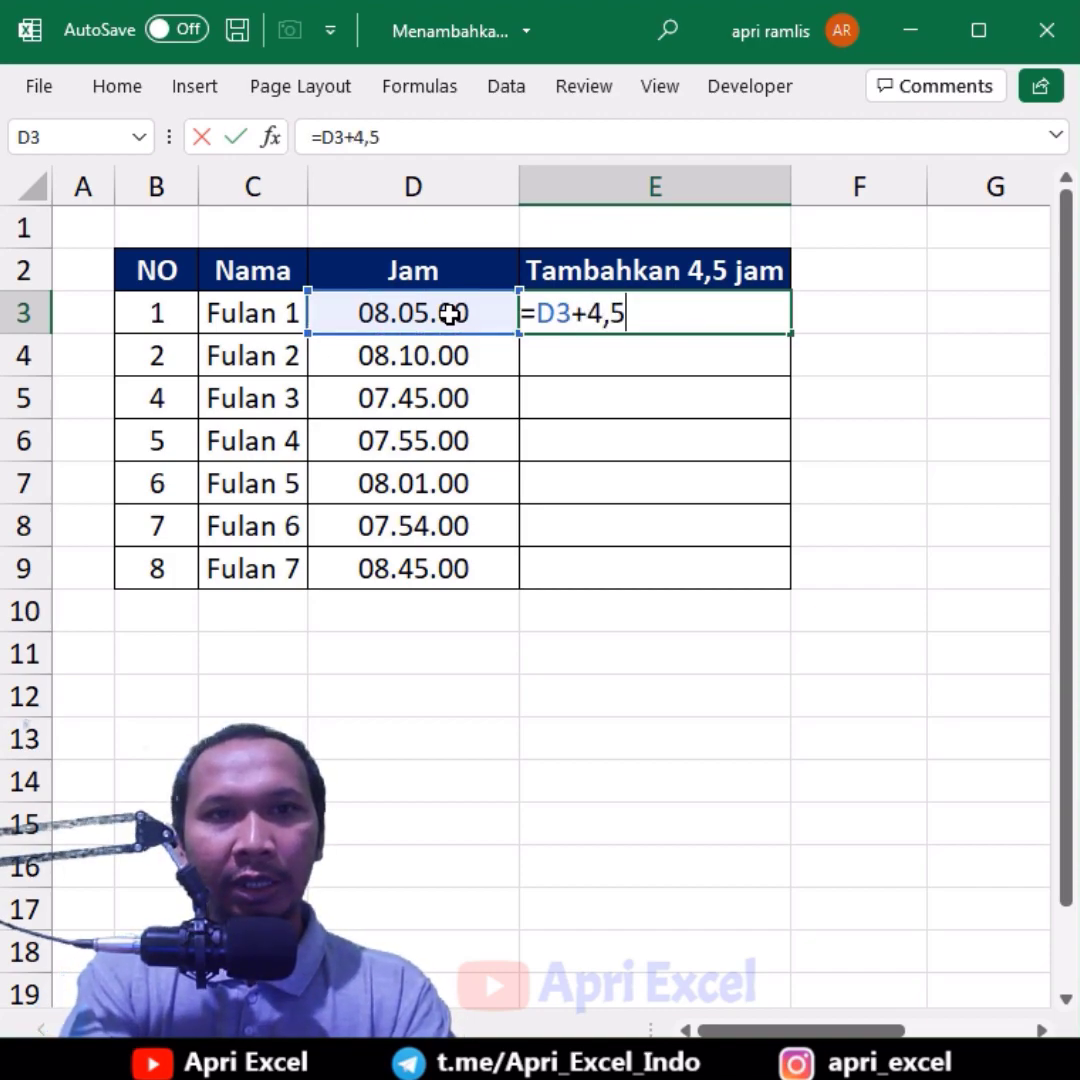
key("Return")
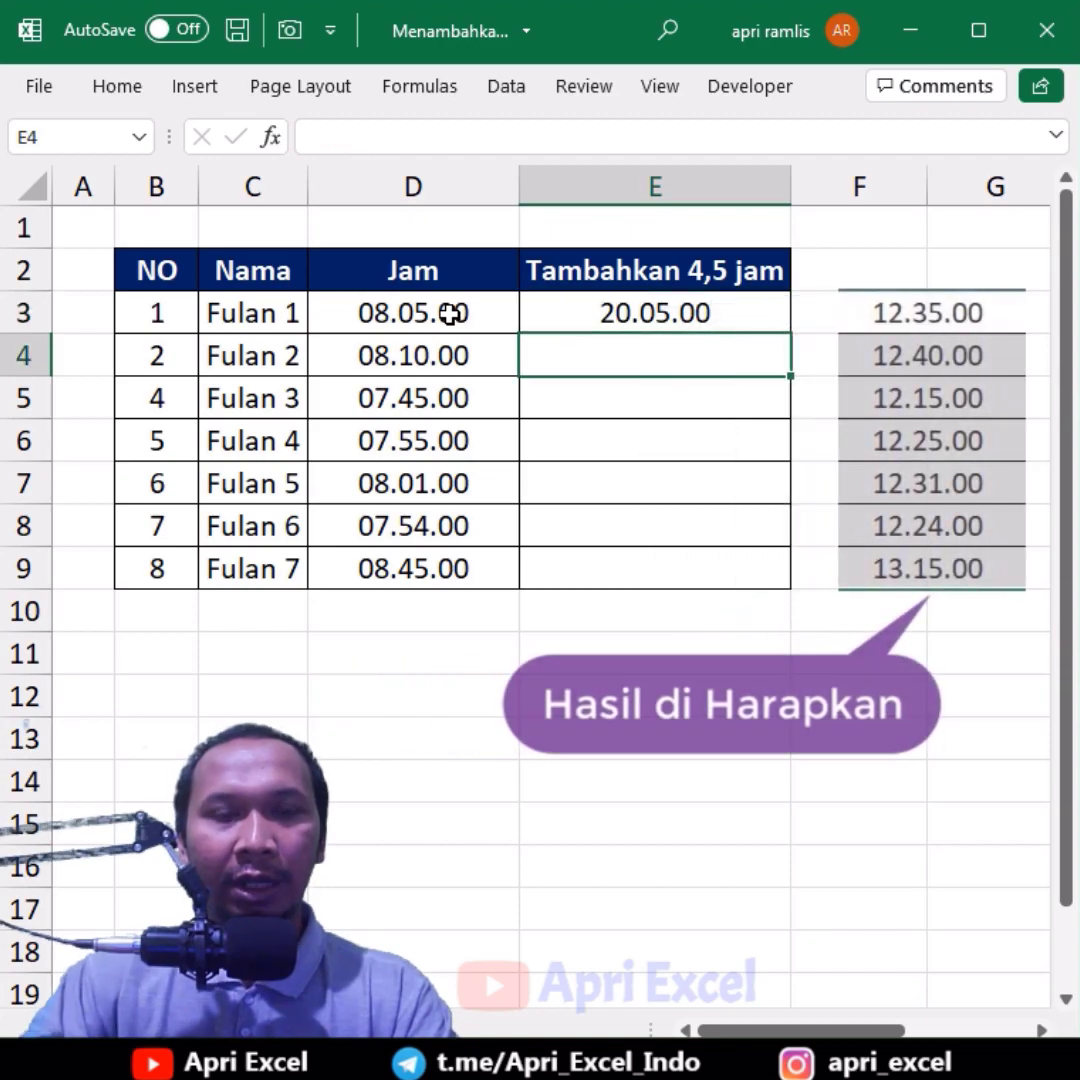
left_click(766, 330)
double_click(792, 336)
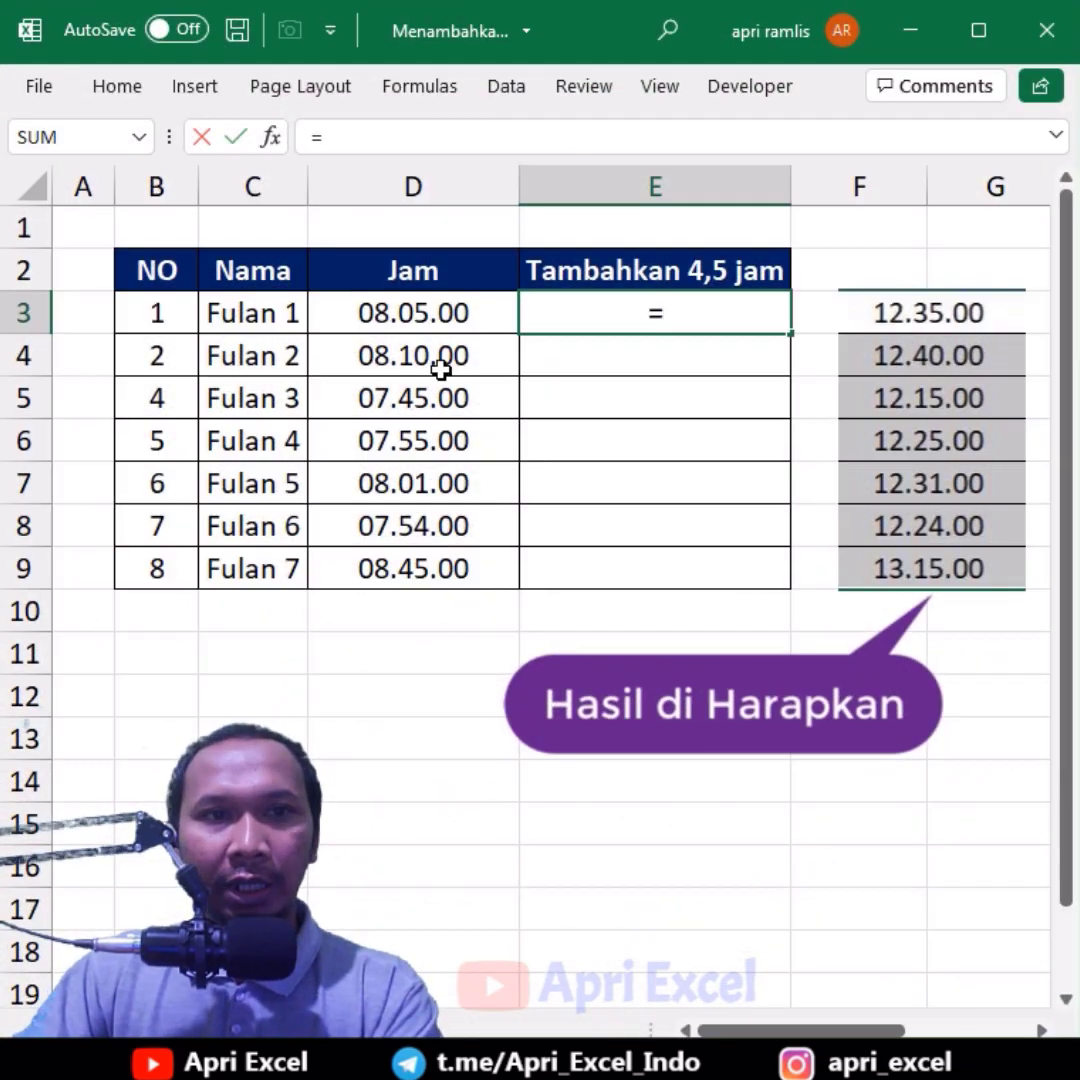
Rewrite E3 as =D3+TIME(4;30;0) and fill it down through E9.
left_click(429, 316)
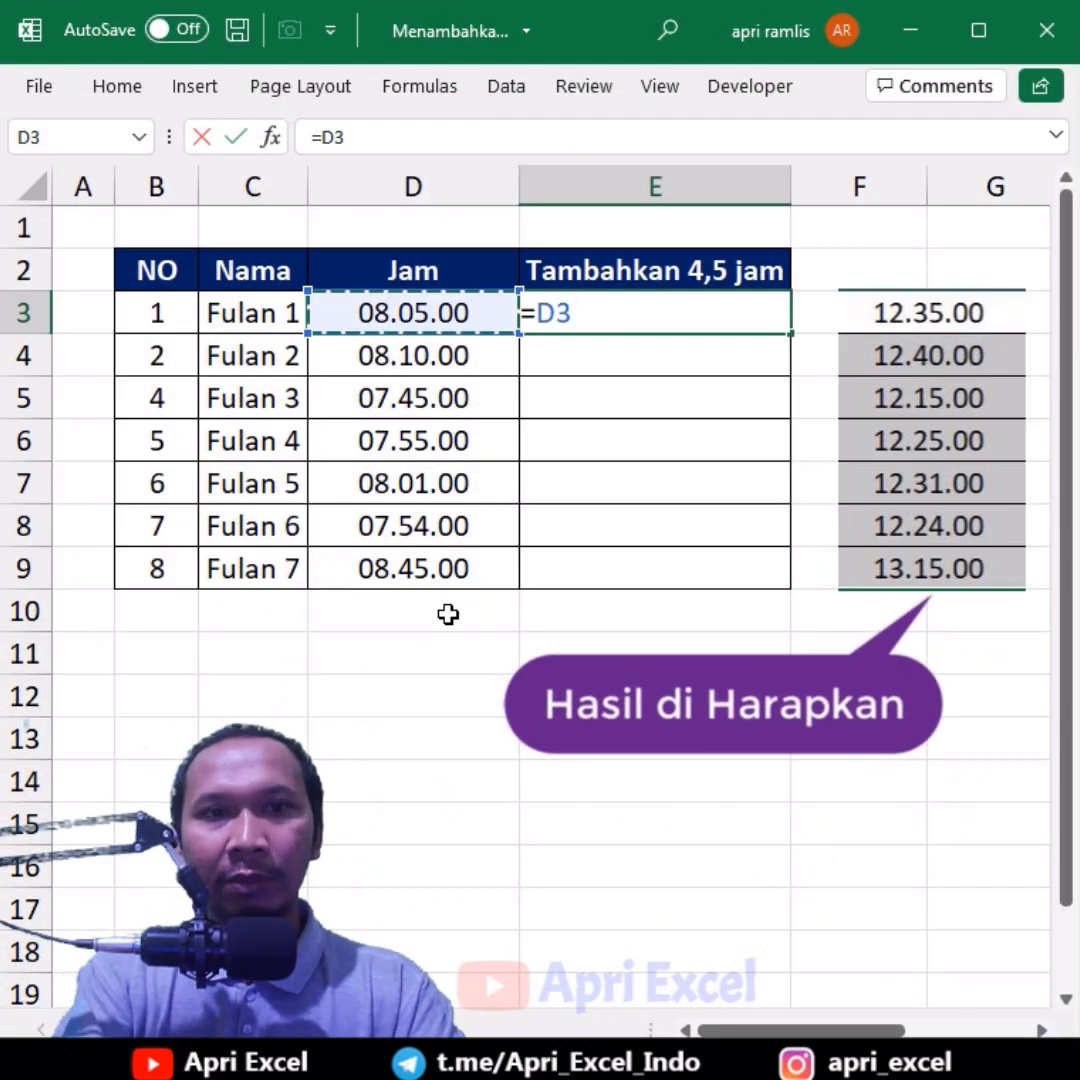
type("_")
key("BackSpace")
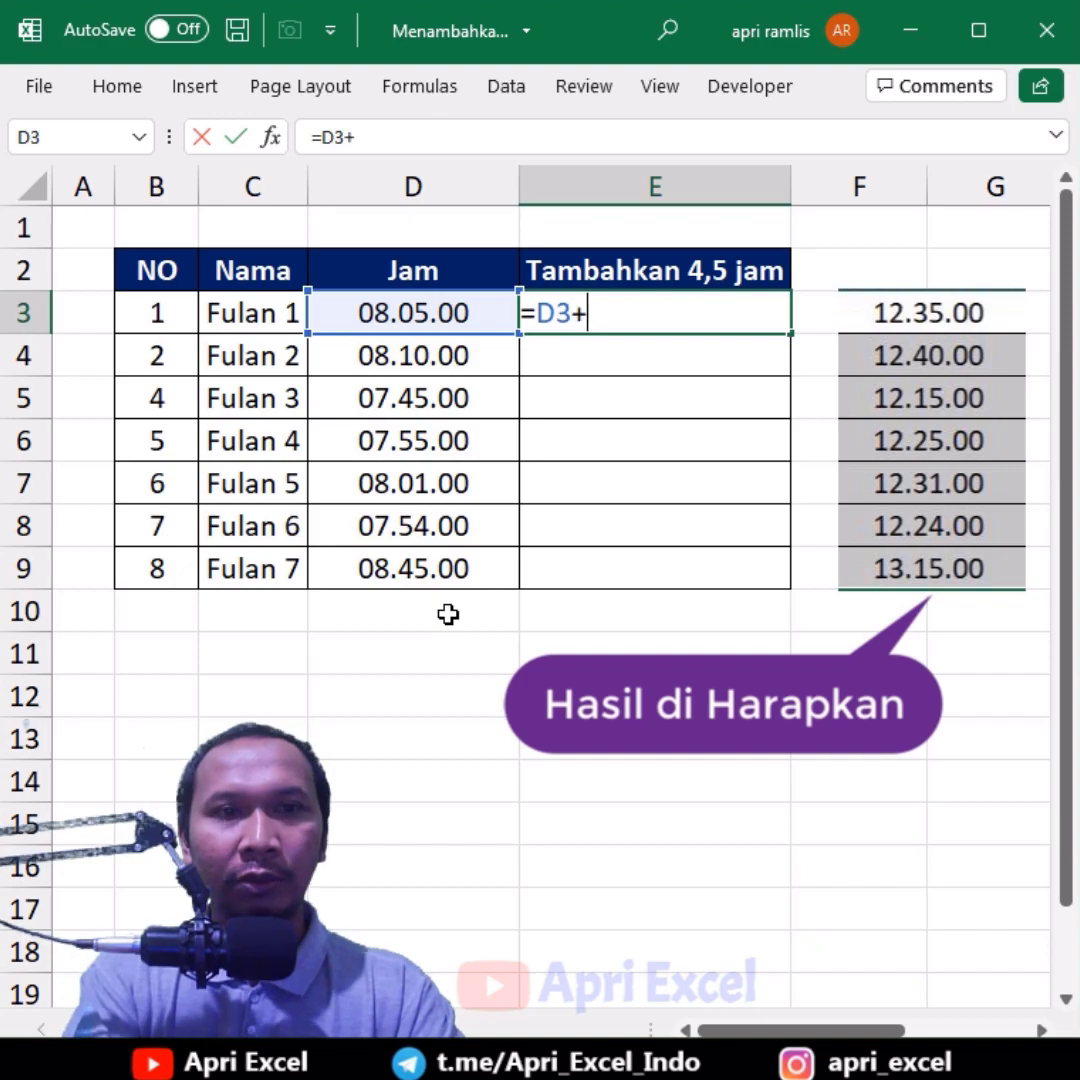
type("time(4")
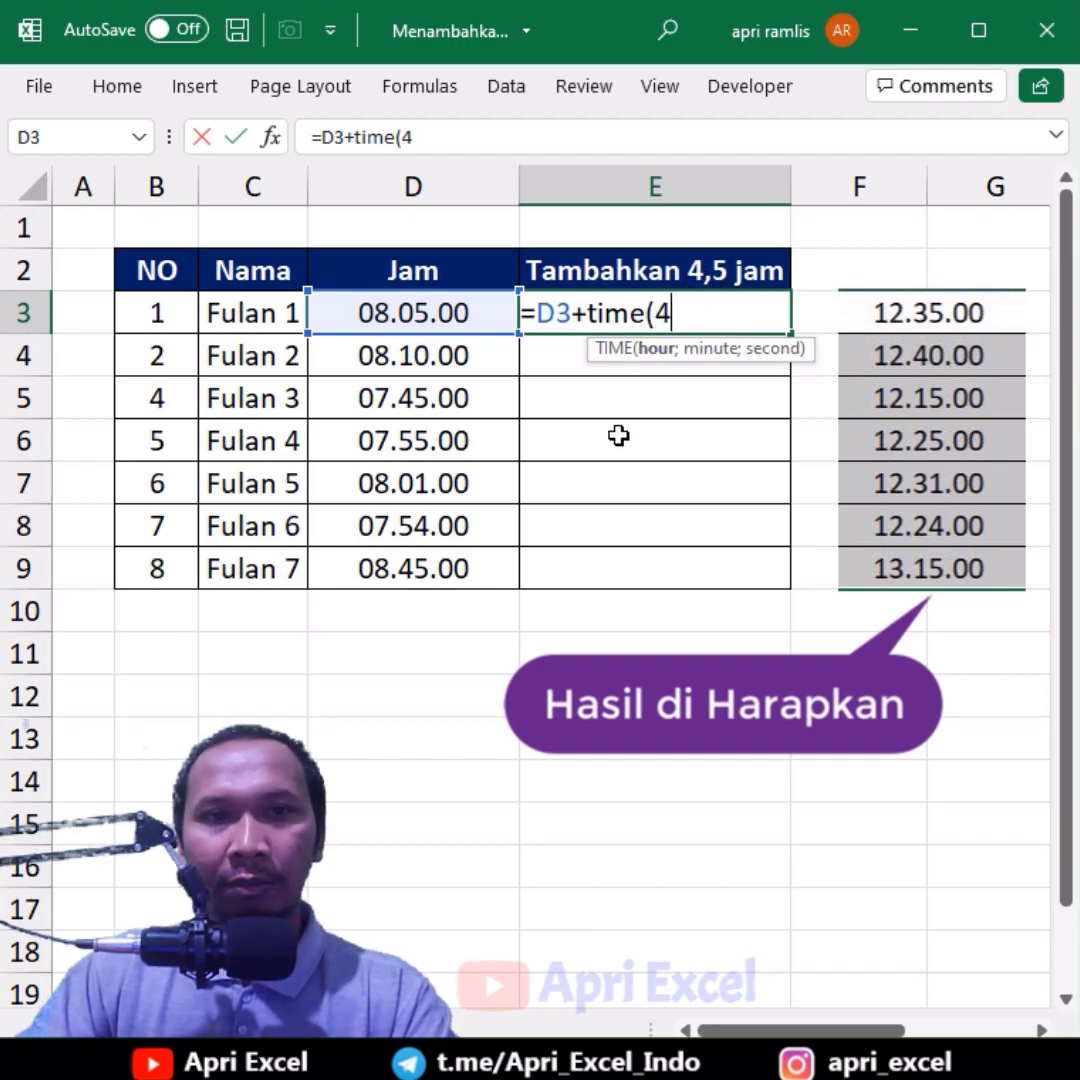
type(";")
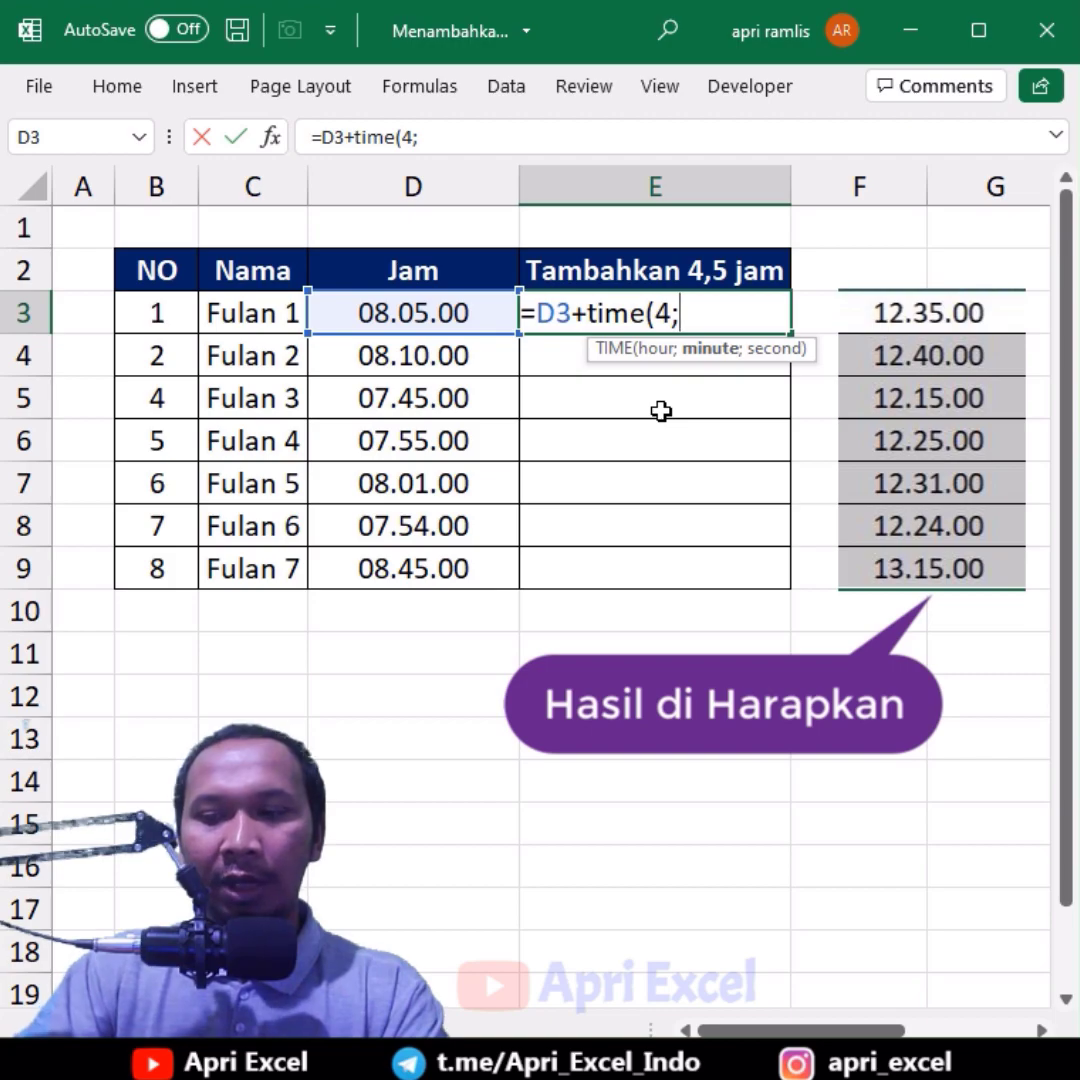
type("30;0")
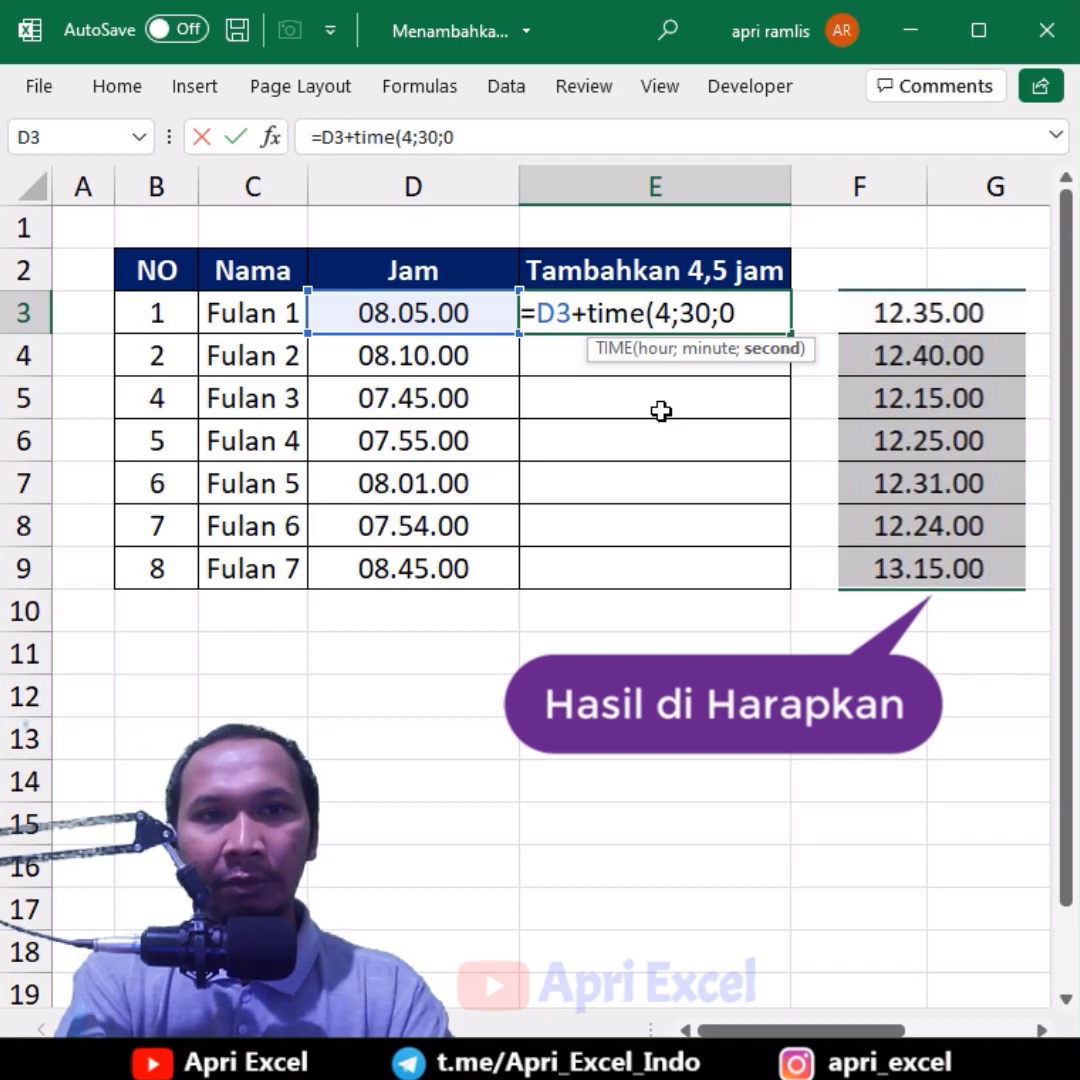
type(")")
key("Return")
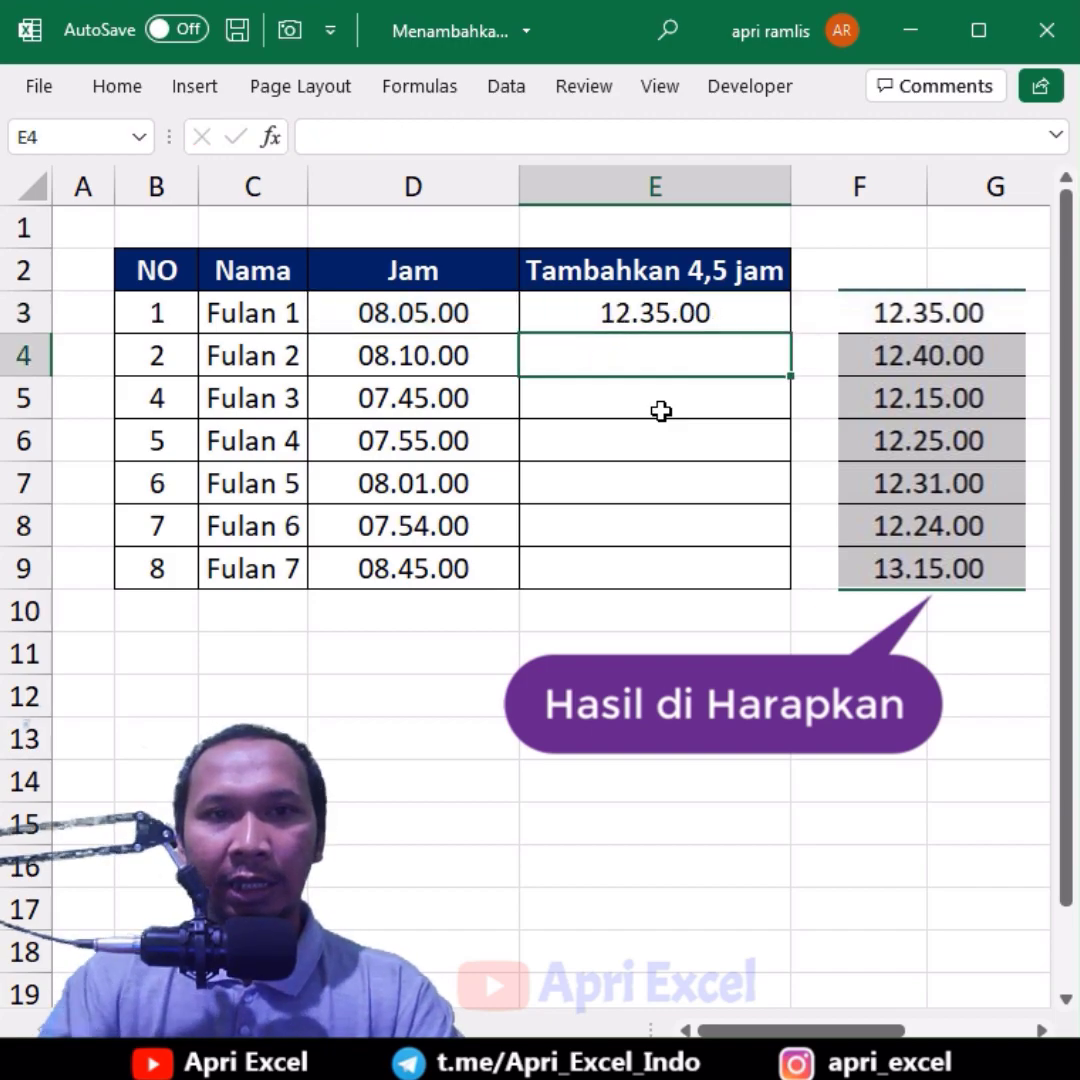
left_click(749, 305)
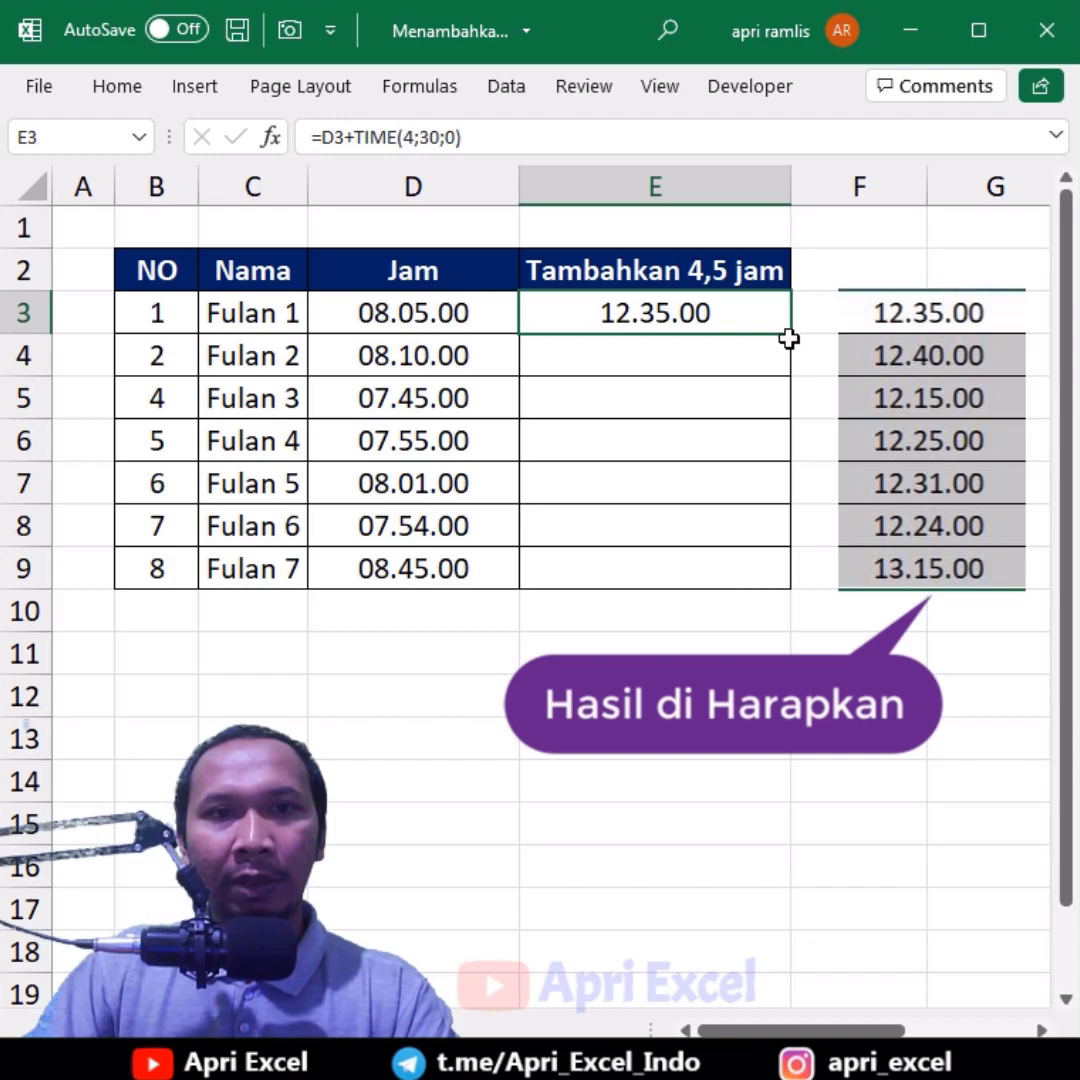
double_click(790, 334)
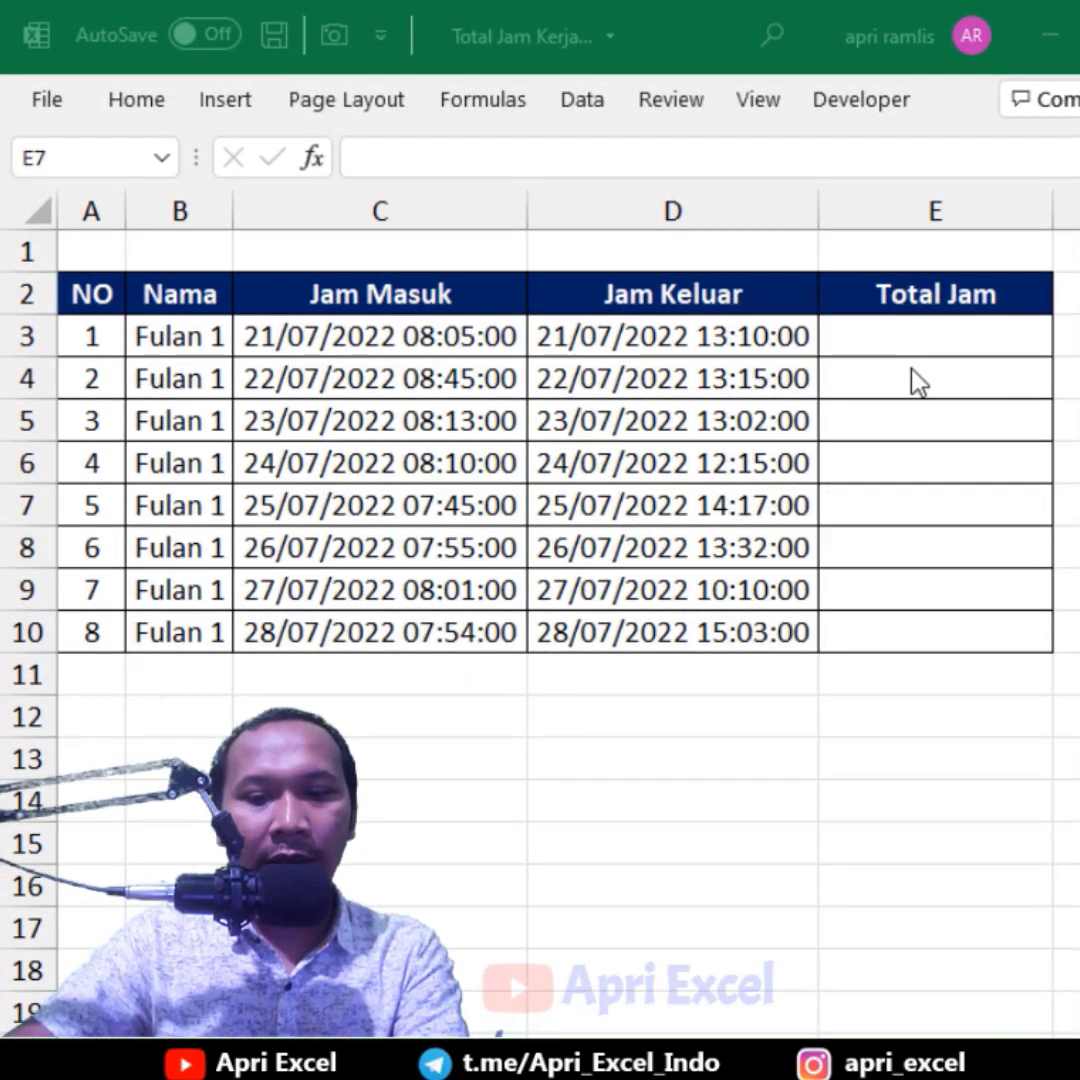
Enter =(D3-C3)*24 in E3 to get the hours worked.
double_click(913, 340)
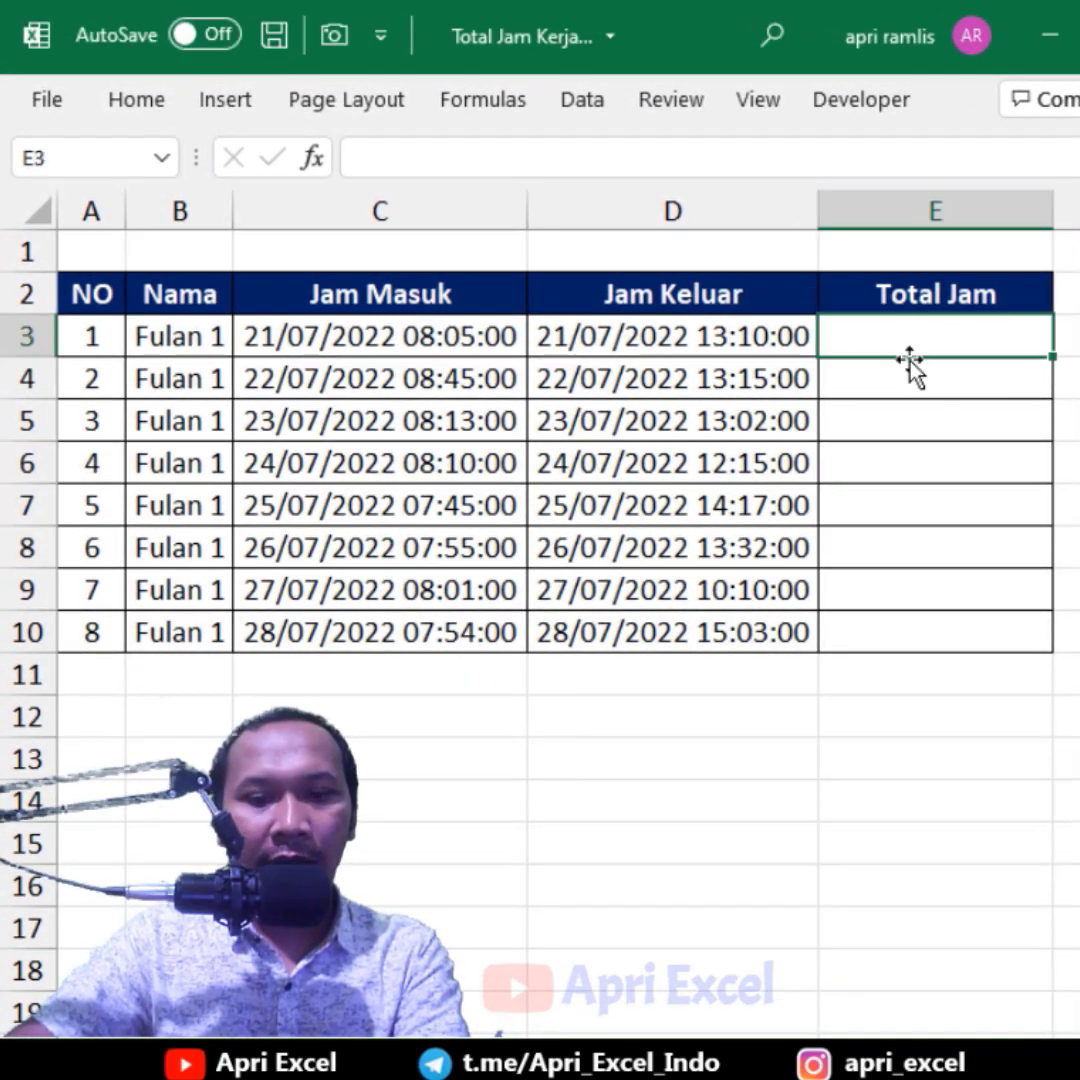
type("=")
left_click(697, 321)
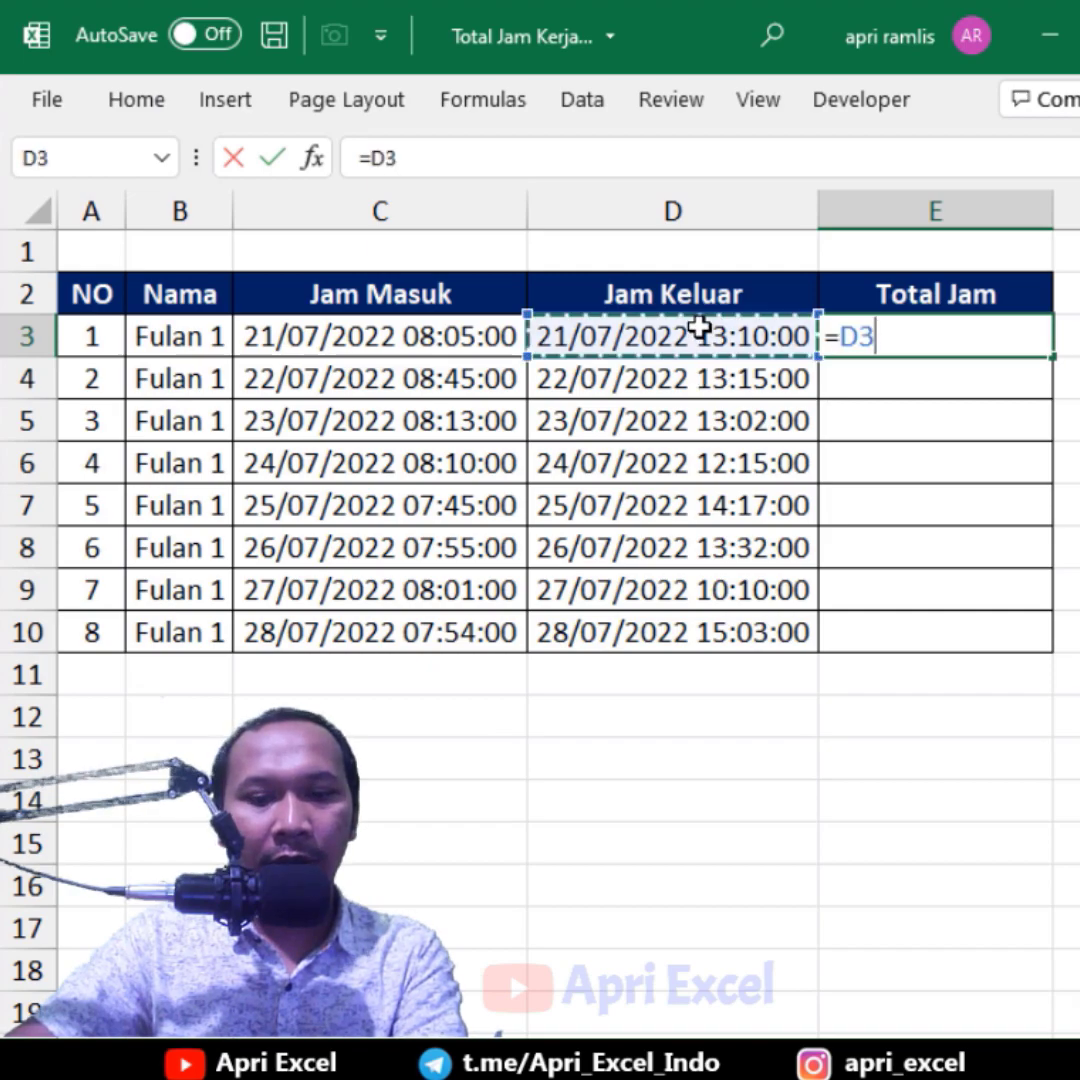
type("-")
left_click(418, 338)
key("Return")
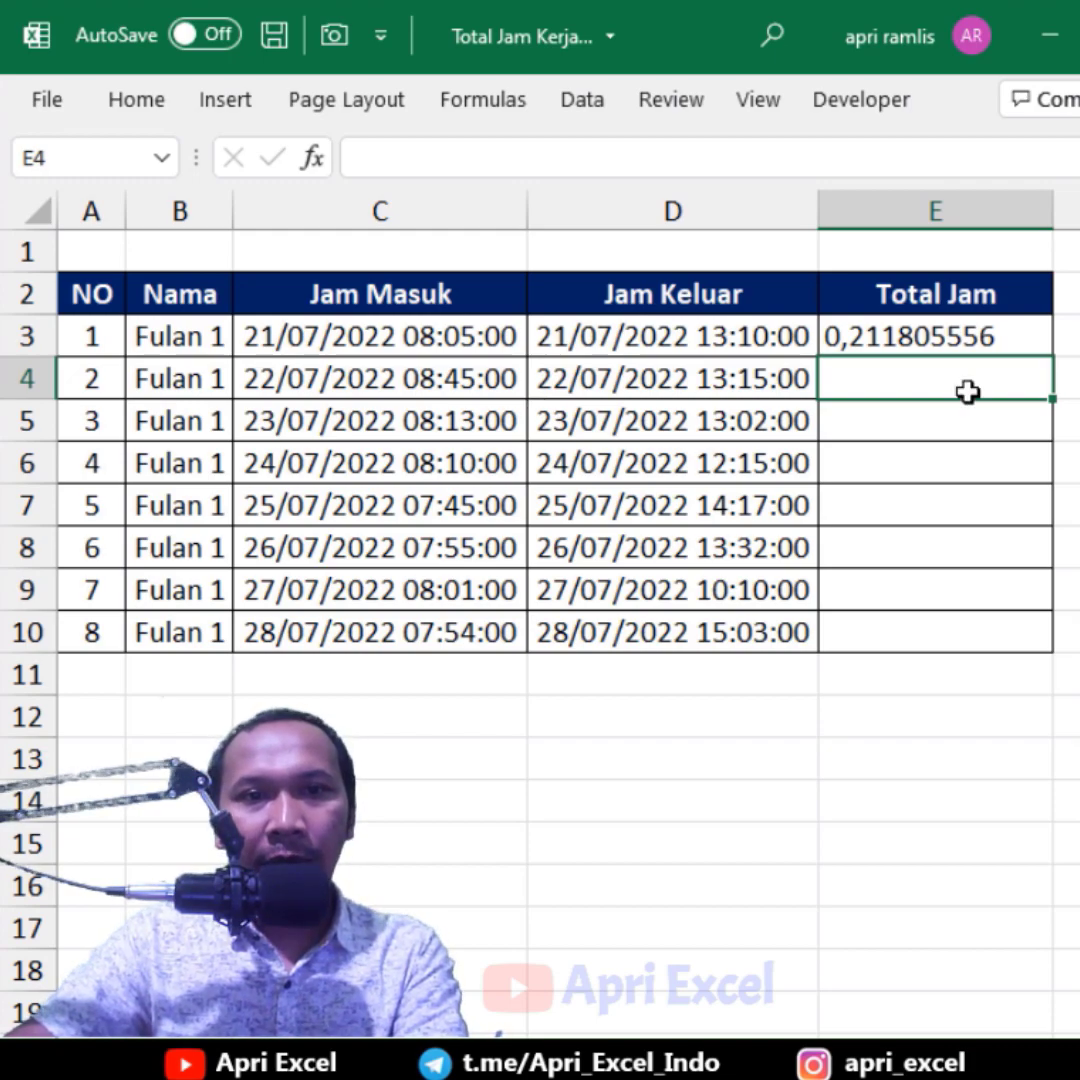
left_click(925, 339)
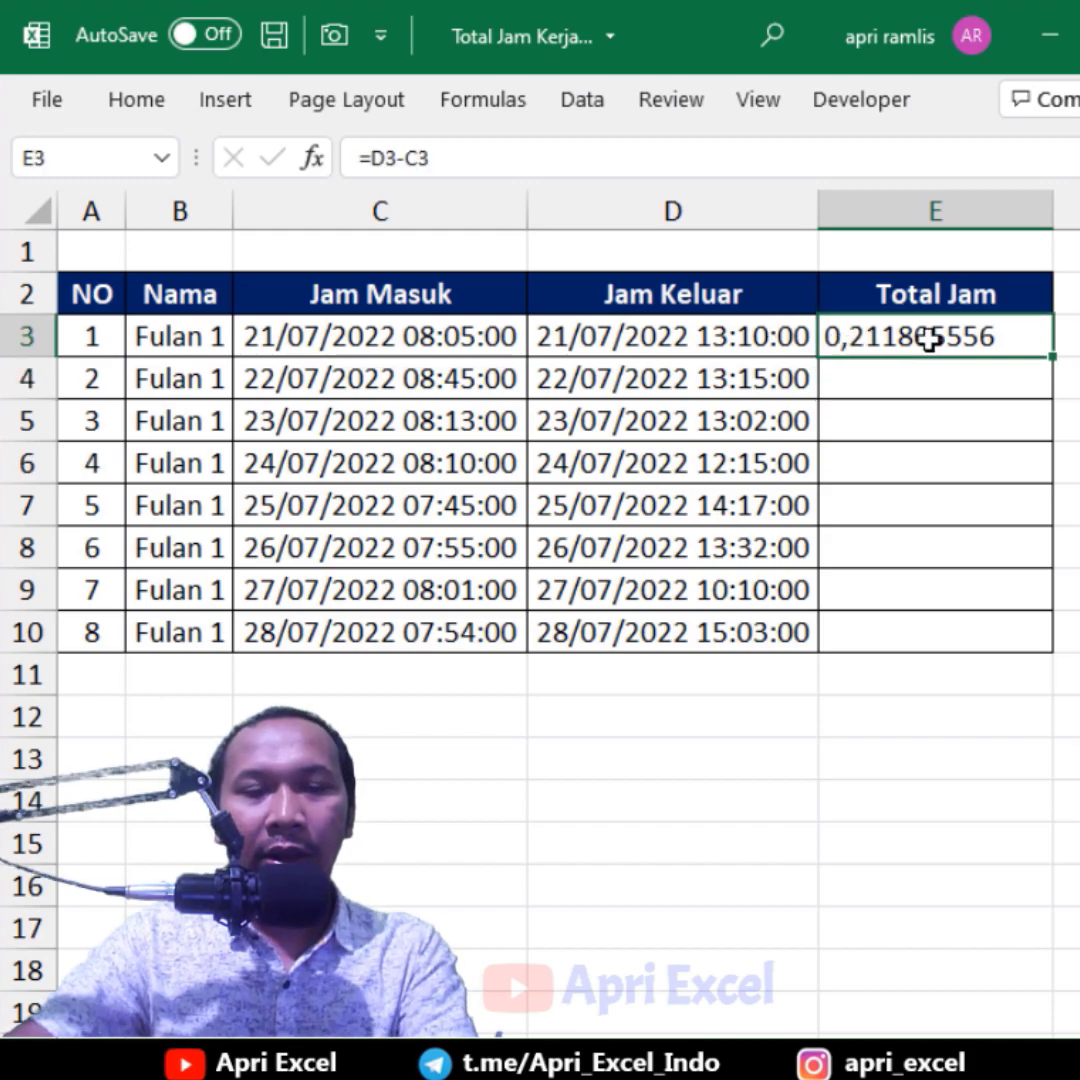
double_click(929, 340)
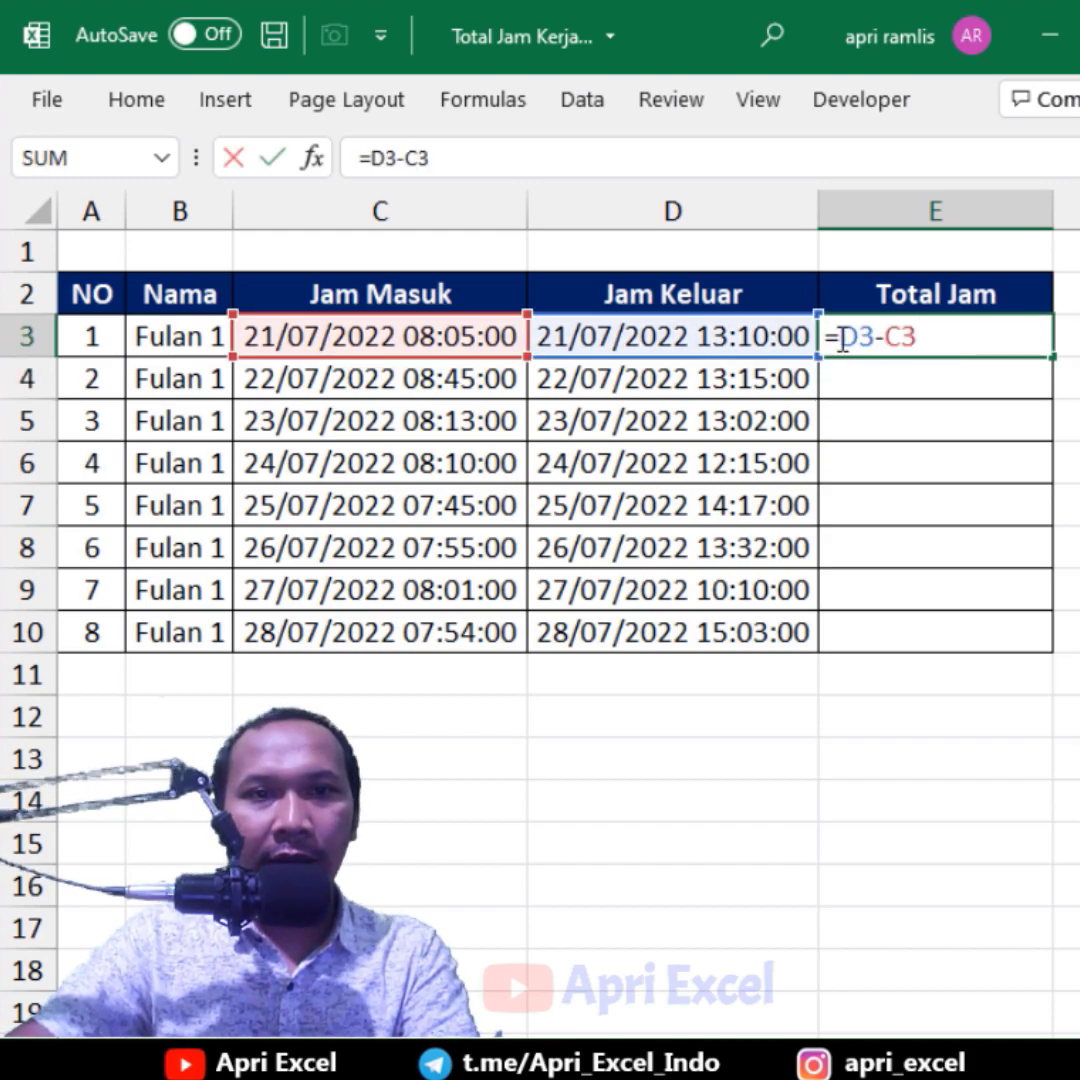
type("(D3-C3")
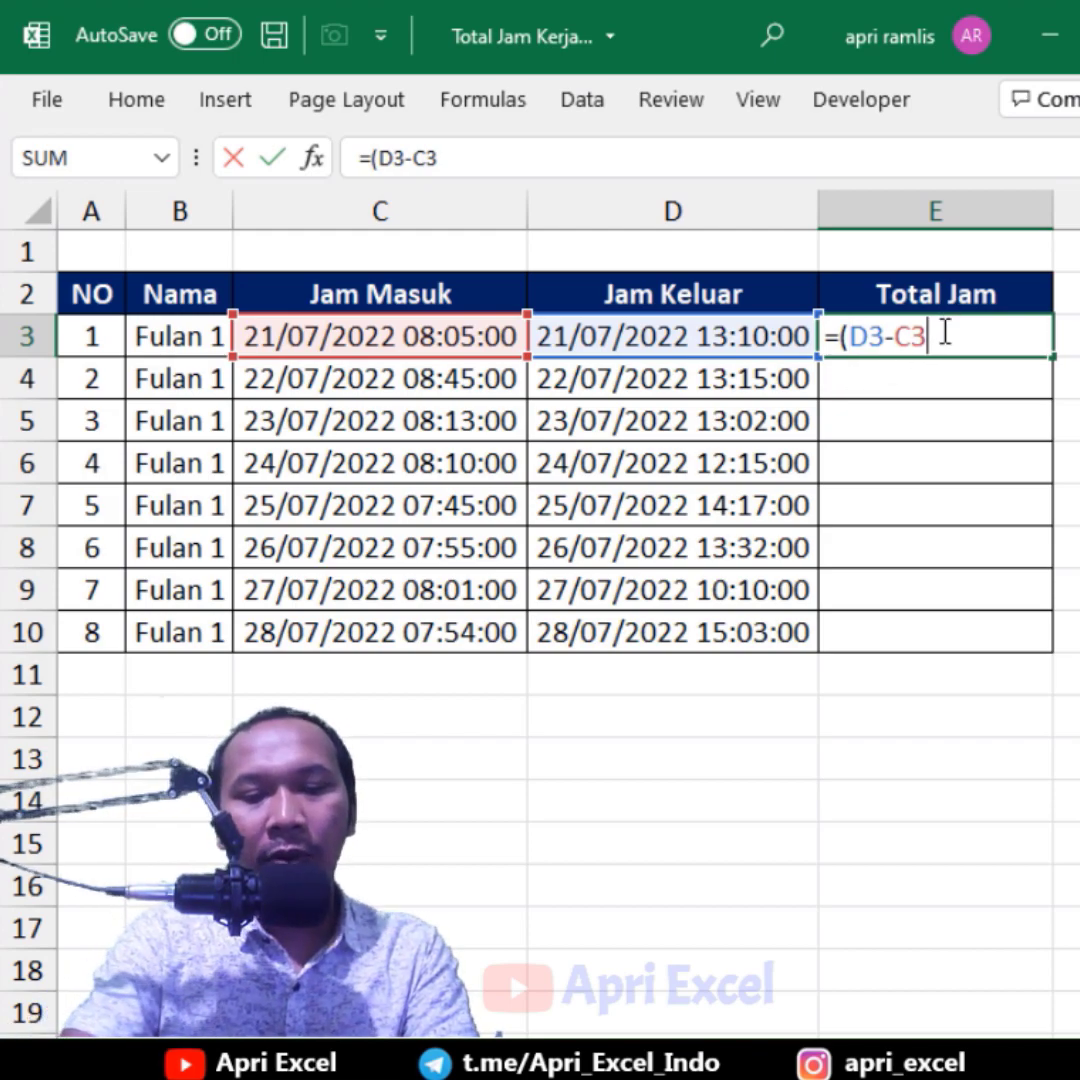
type(")*")
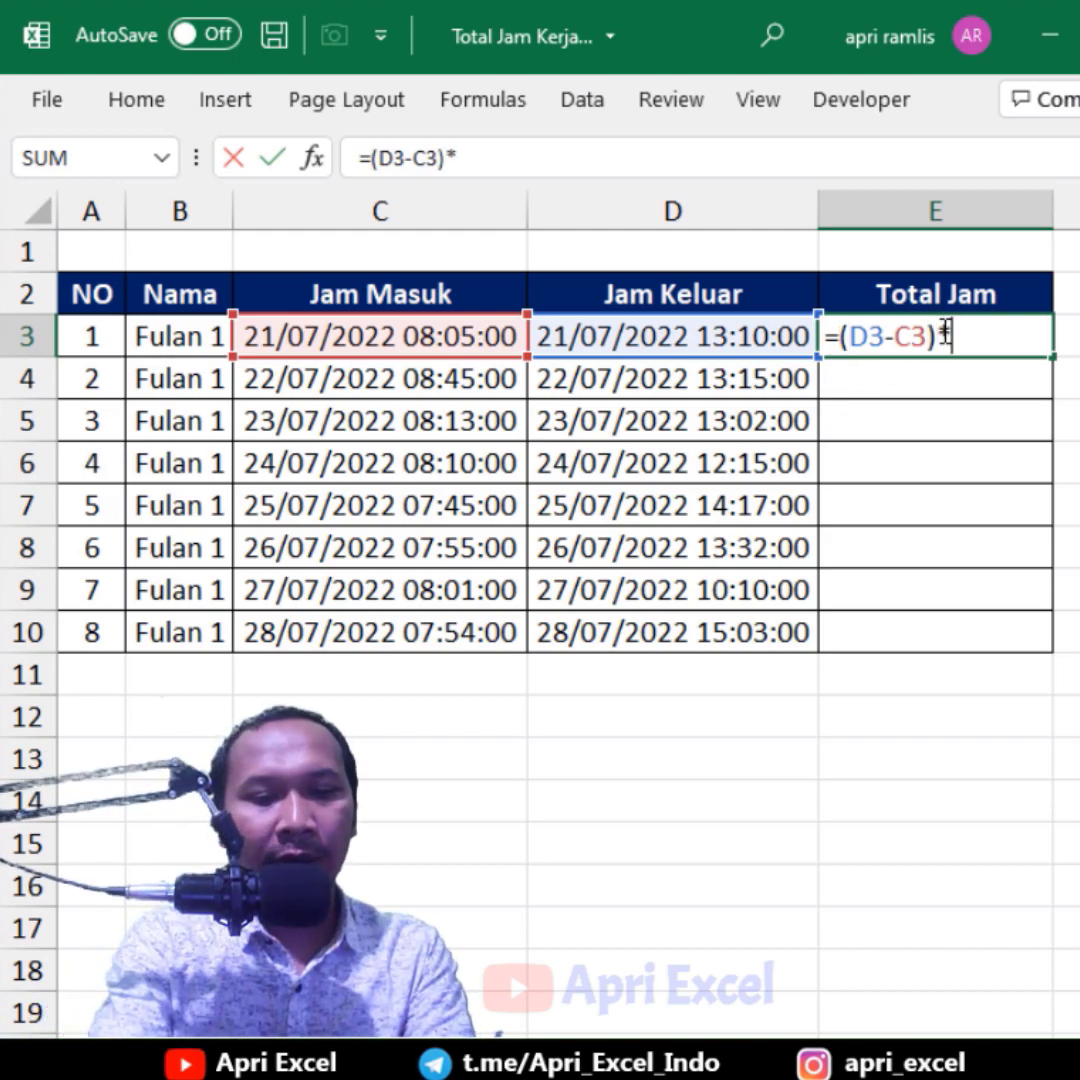
type("24")
key("Return")
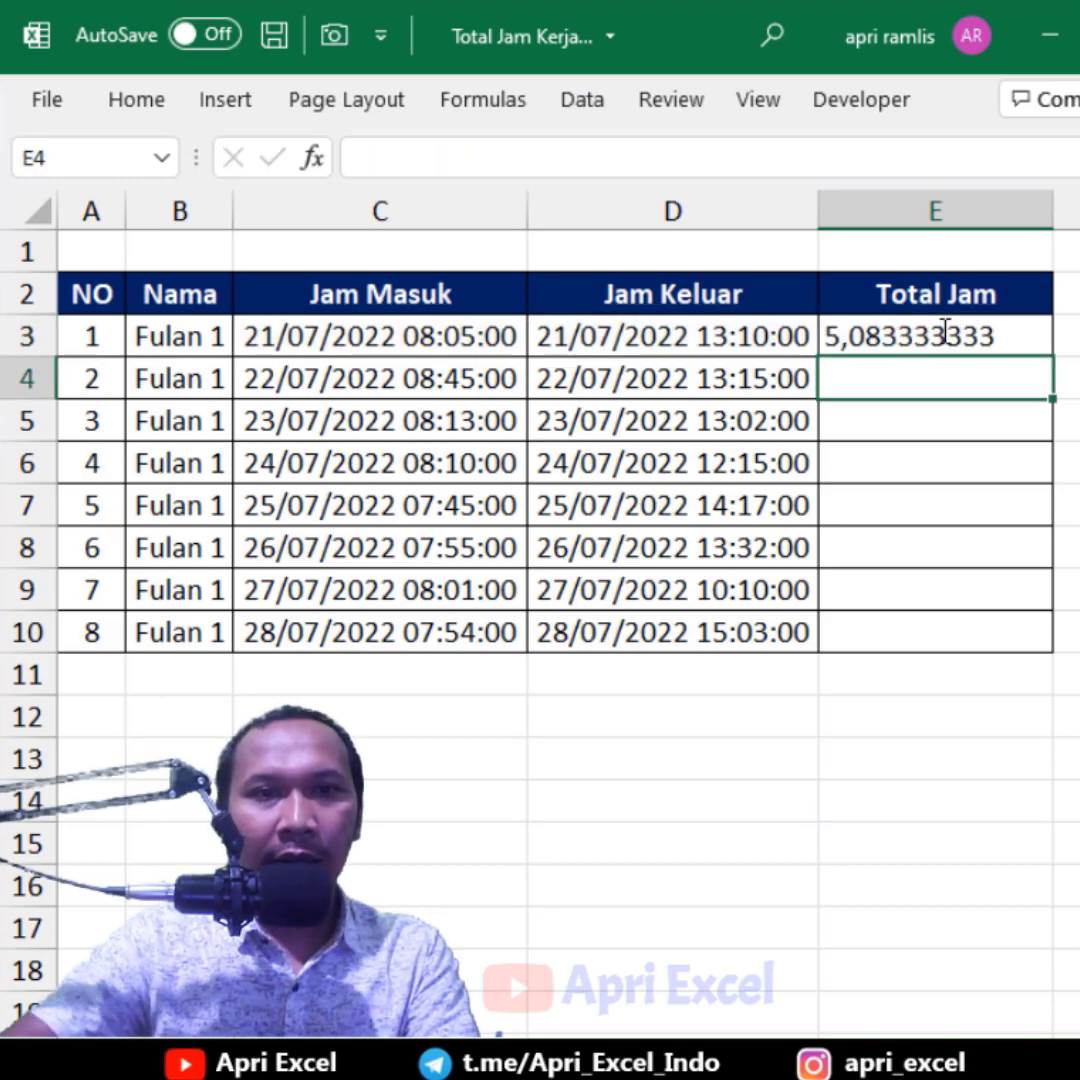
Fill the hours formula down to E10 and format it as Number with 2 decimals.
left_click(942, 335)
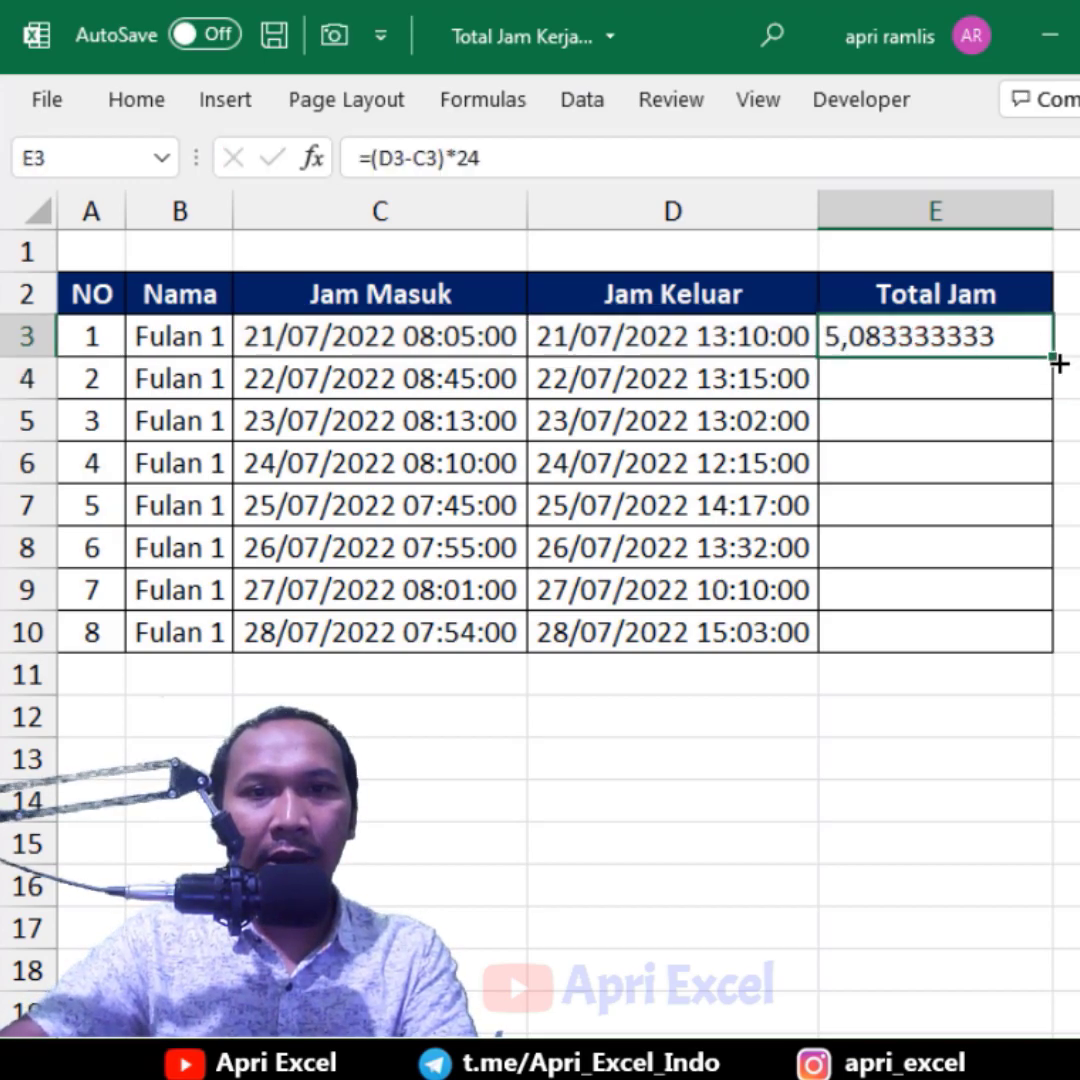
left_click_drag(1059, 363, 1059, 645)
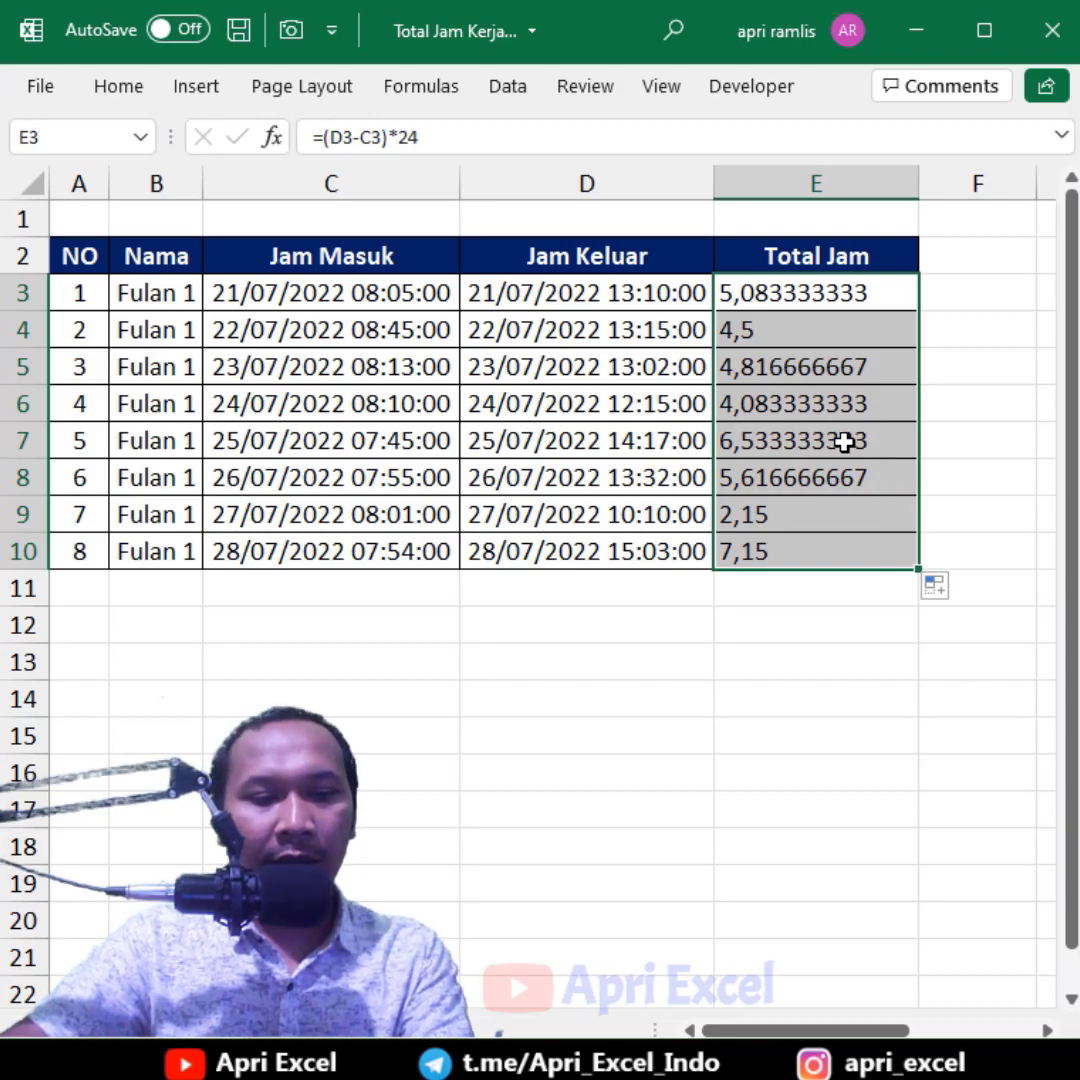
key("ctrl+1")
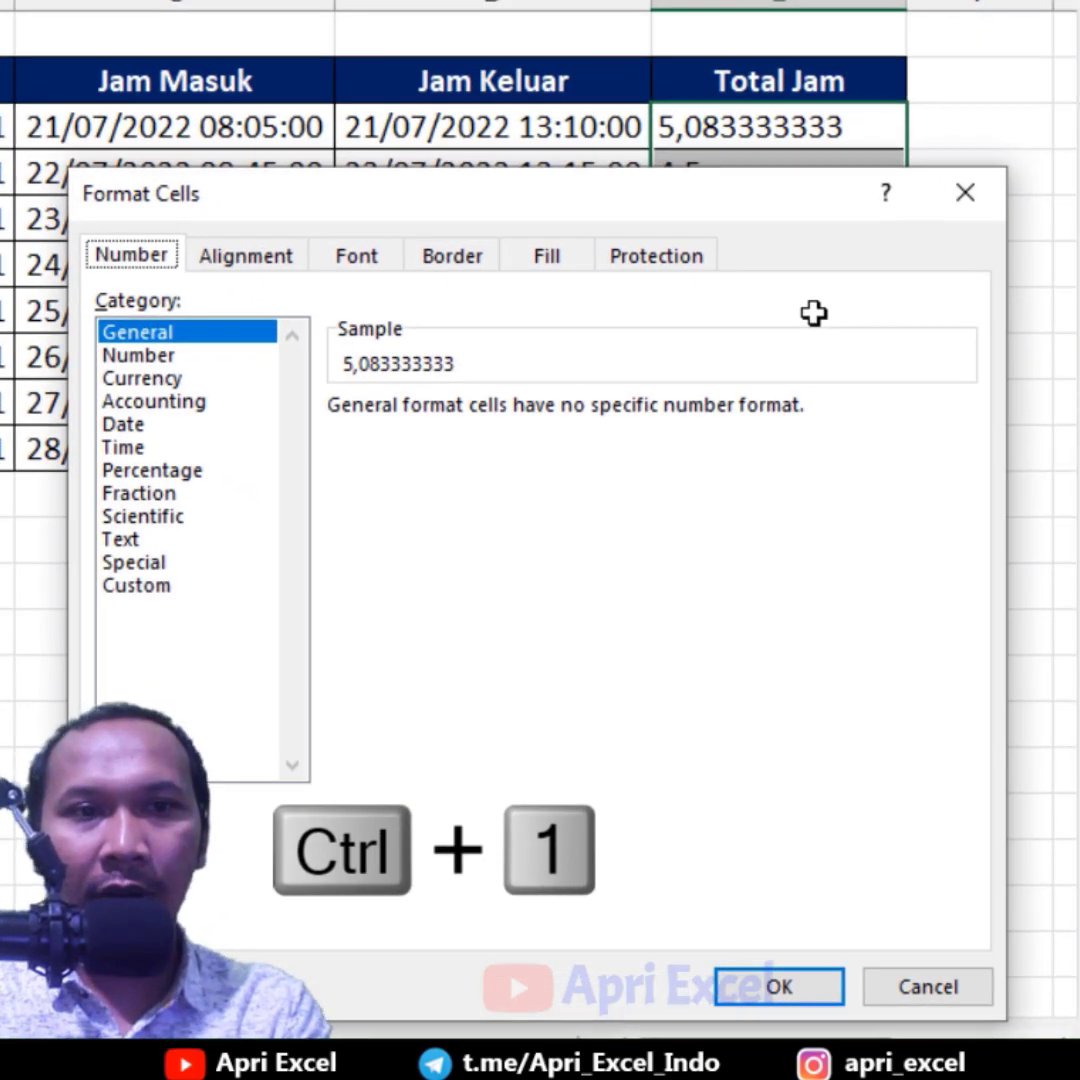
left_click(138, 355)
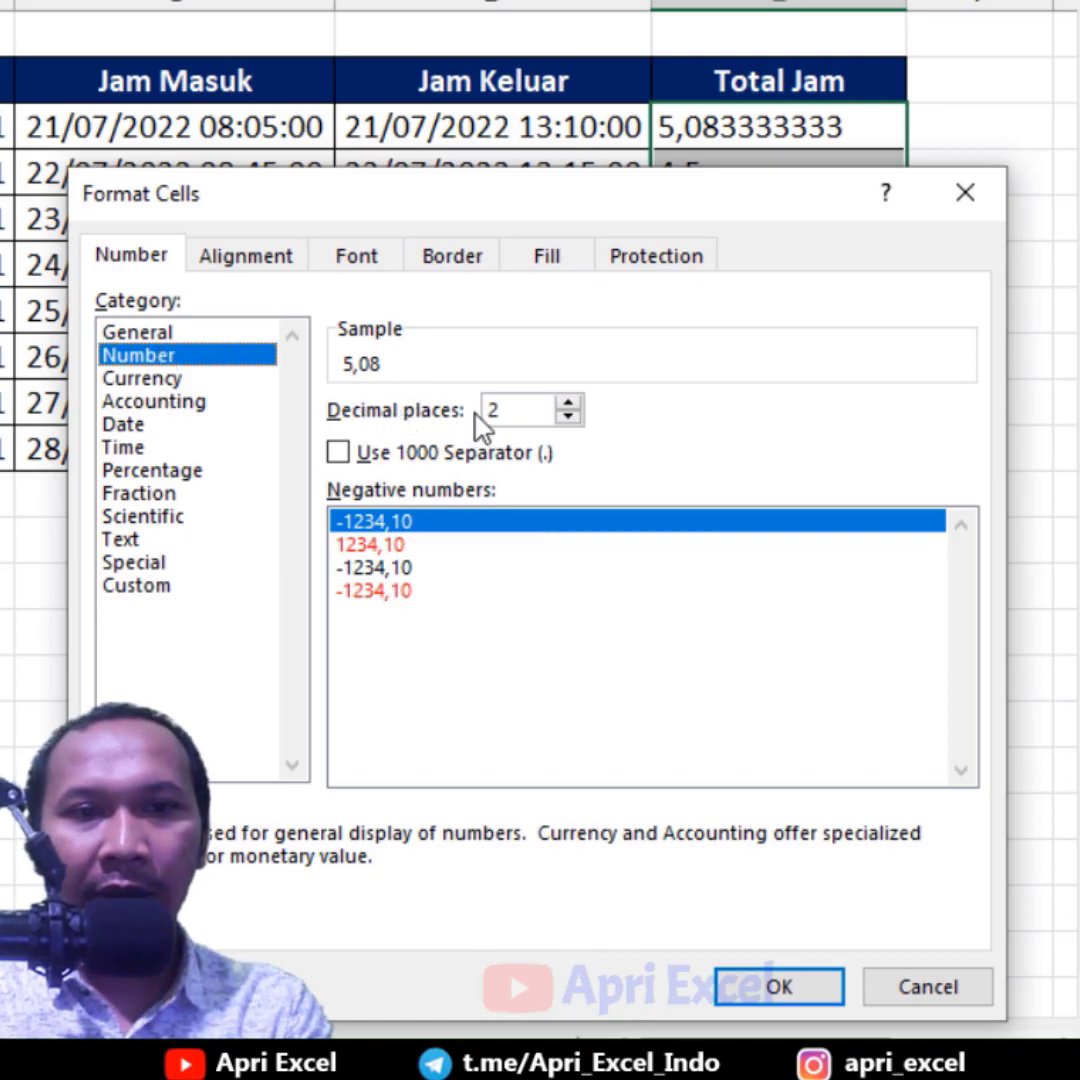
left_click(779, 987)
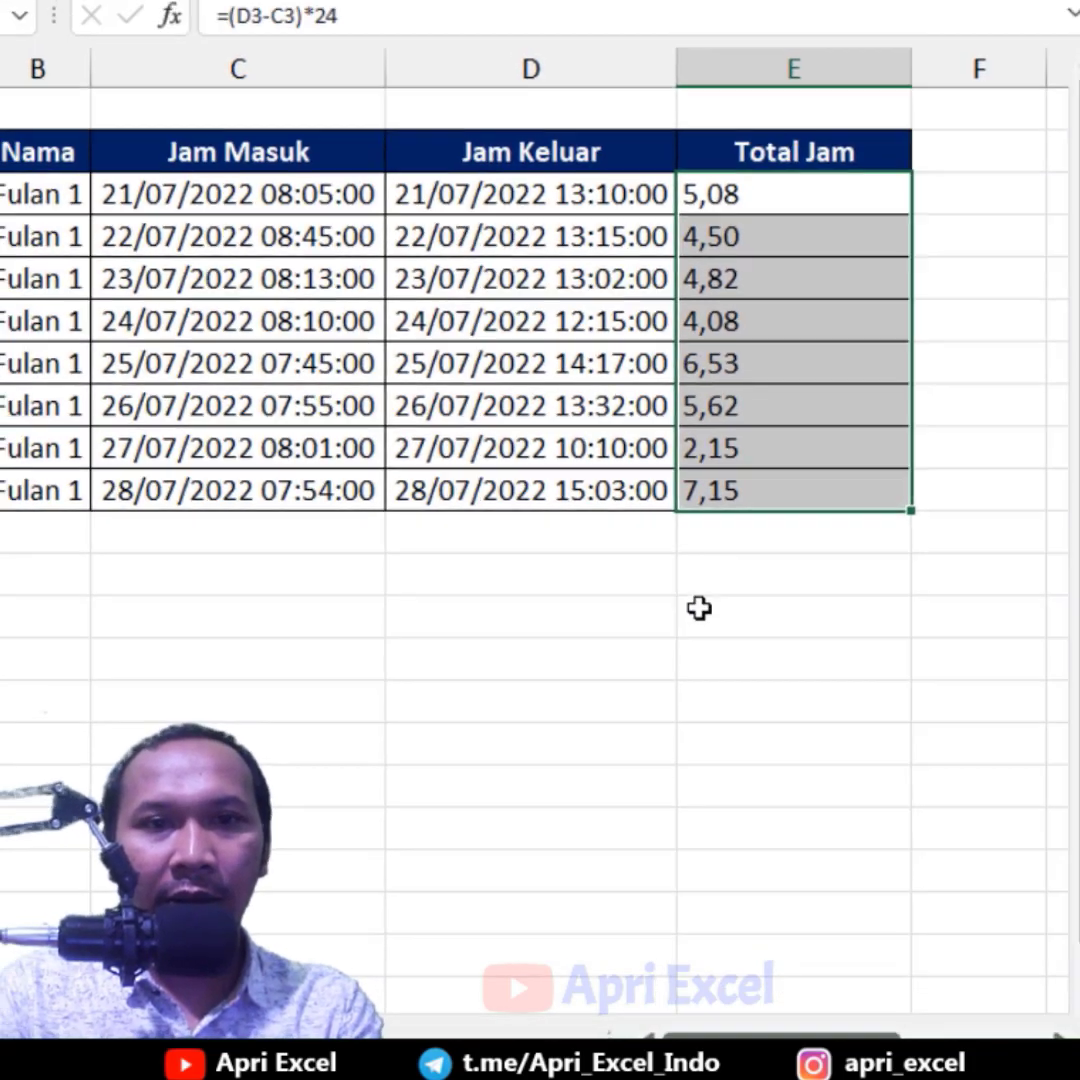
AutoSum the Total Jam values in E11, giving 39,93.
left_click(748, 595)
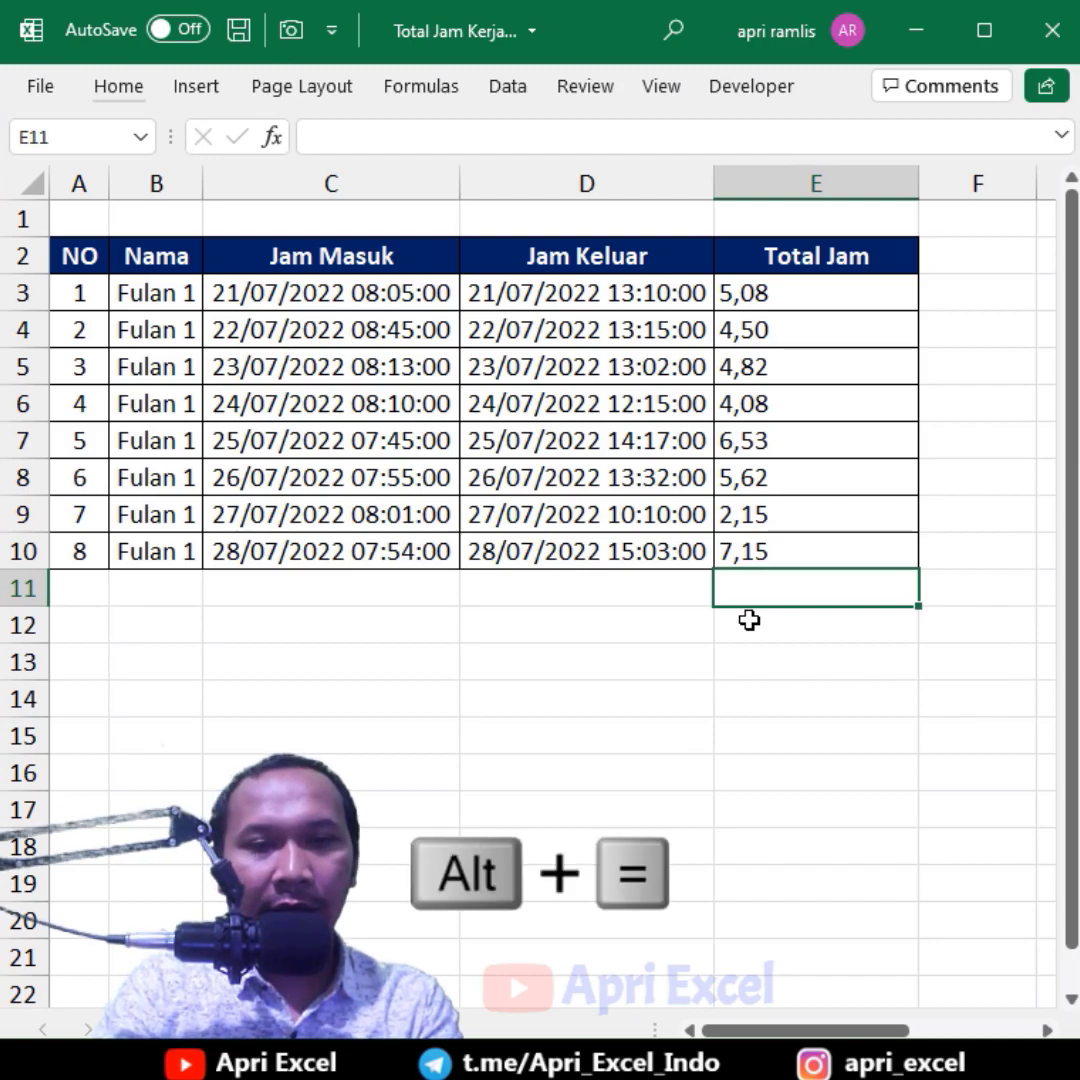
key("alt+equal")
key("Return")
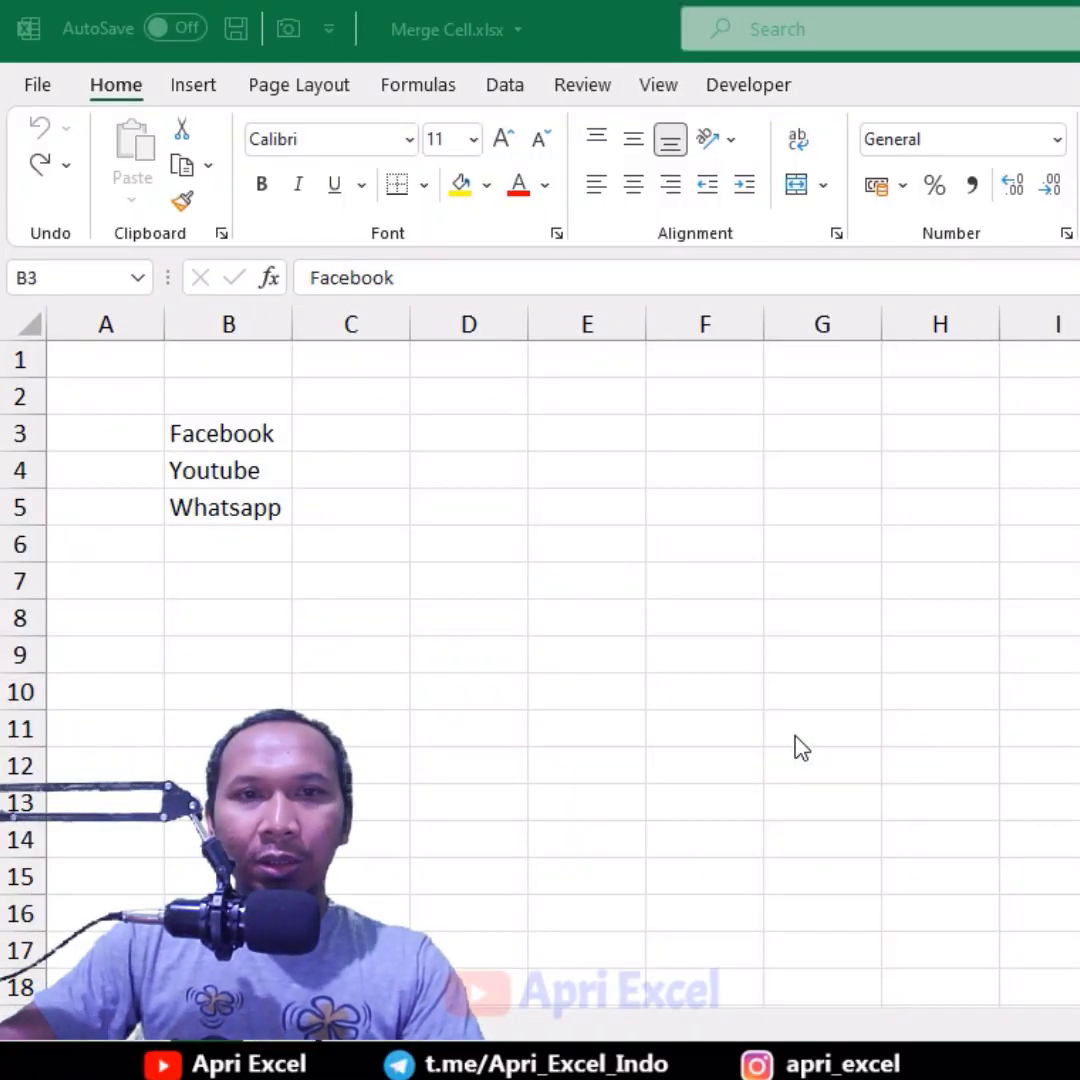
Merge and center B3:E3 for Facebook and B4:E4 for Youtube.
left_click(505, 568)
left_click(381, 605)
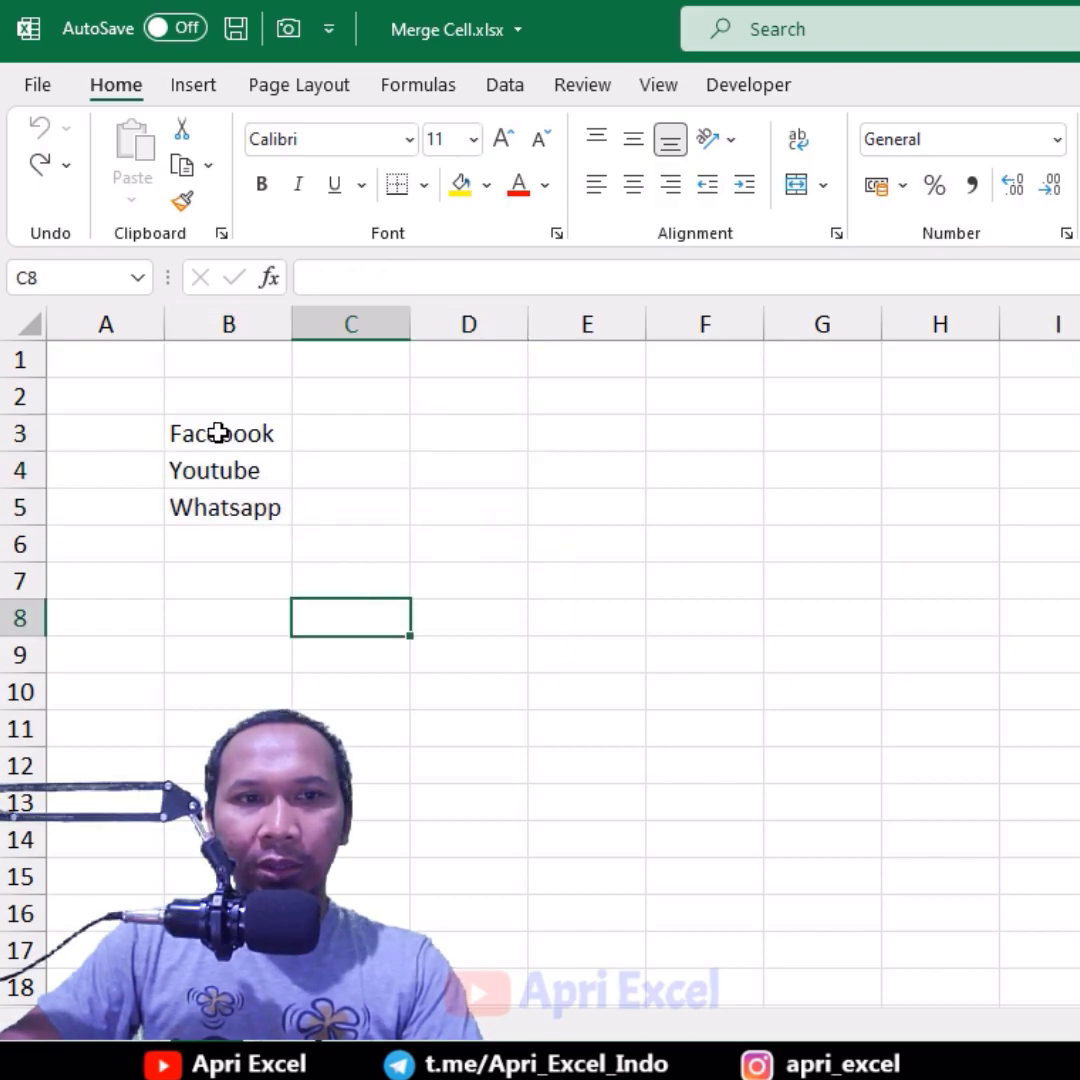
mouse_move(218, 433)
left_mouse_down()
mouse_move(446, 451)
mouse_move(556, 432)
left_mouse_up()
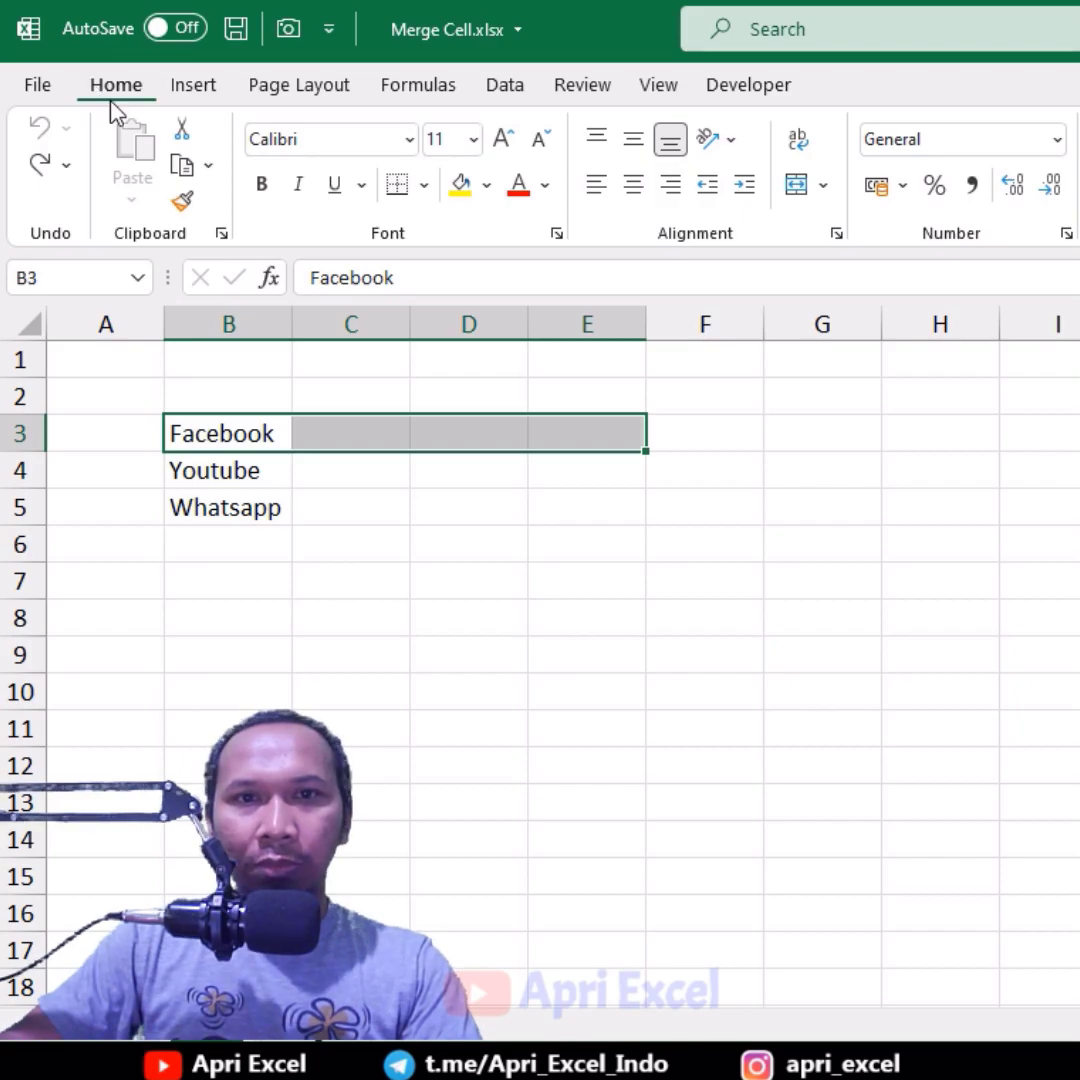
left_click(789, 196)
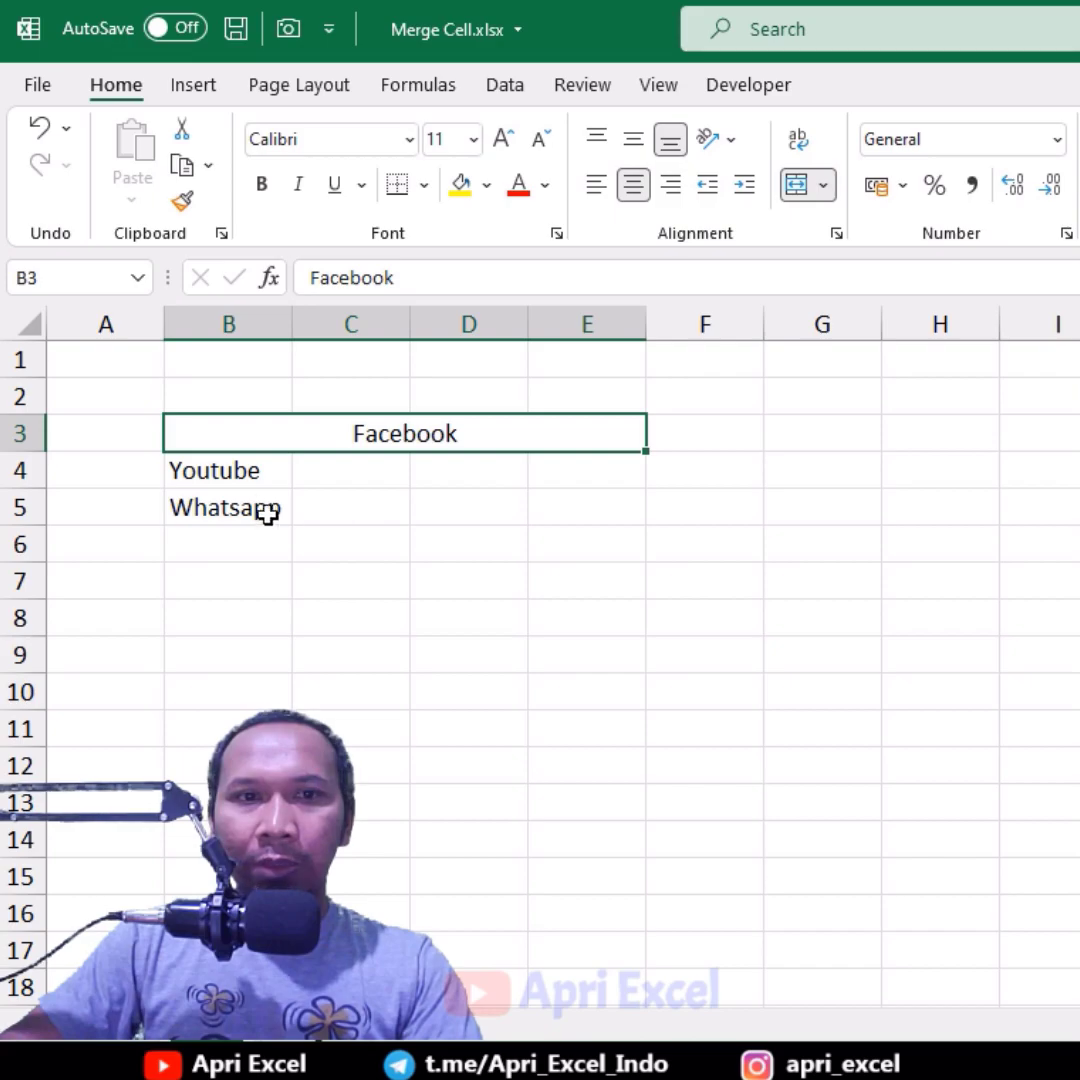
left_click_drag(220, 470, 565, 468)
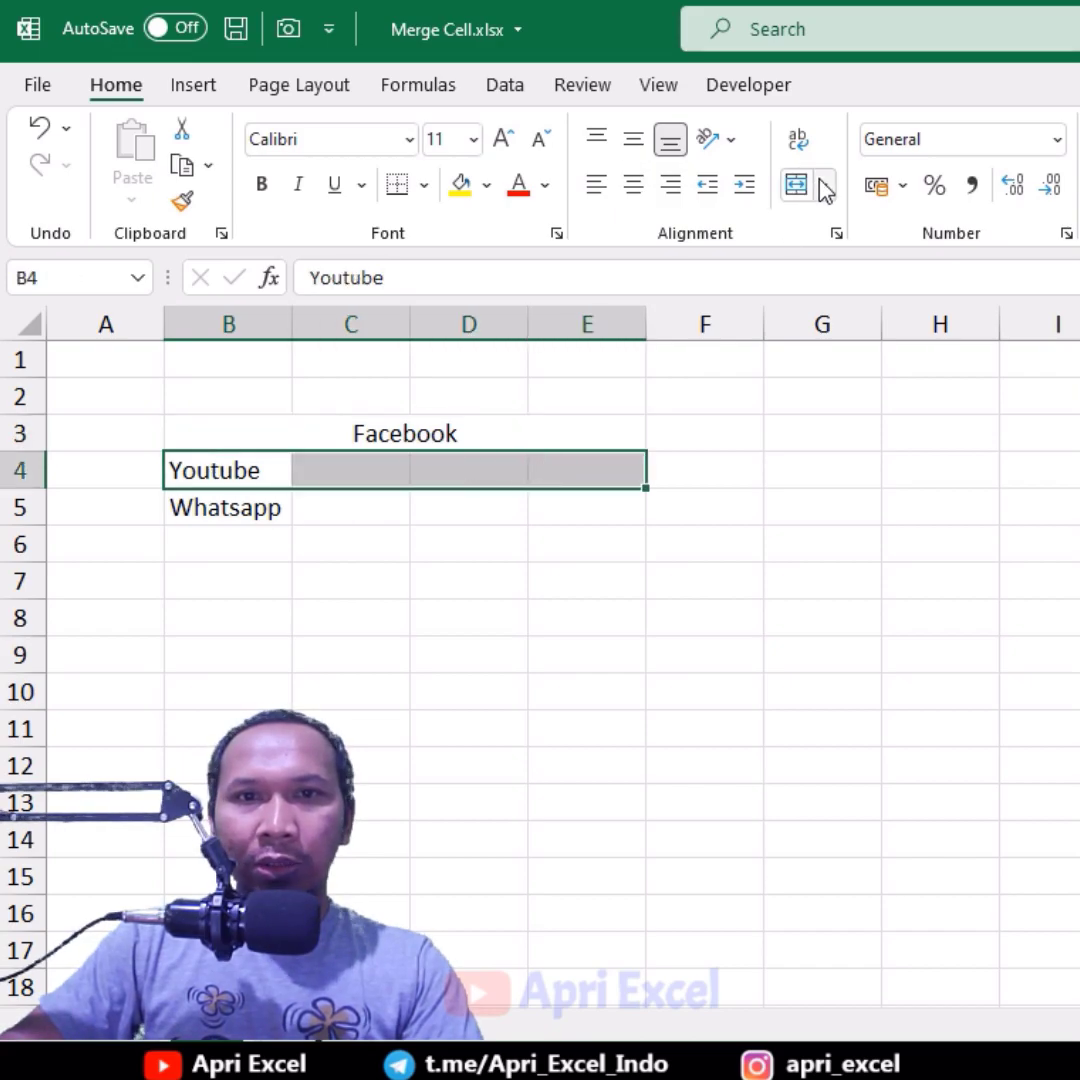
left_click(789, 192)
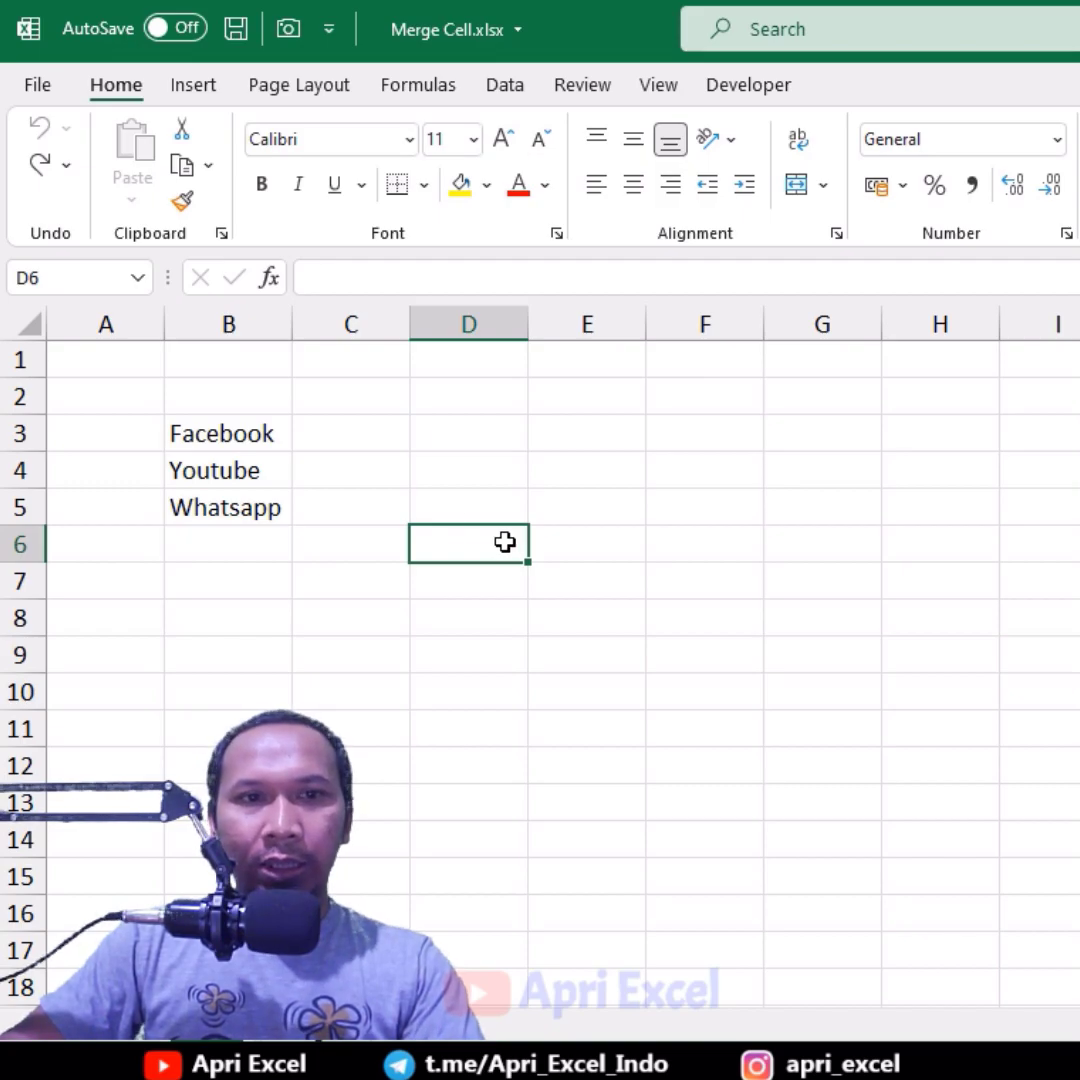
Apply Merge Across to B3:E5 and check each row is one merged cell.
left_click_drag(258, 433, 569, 503)
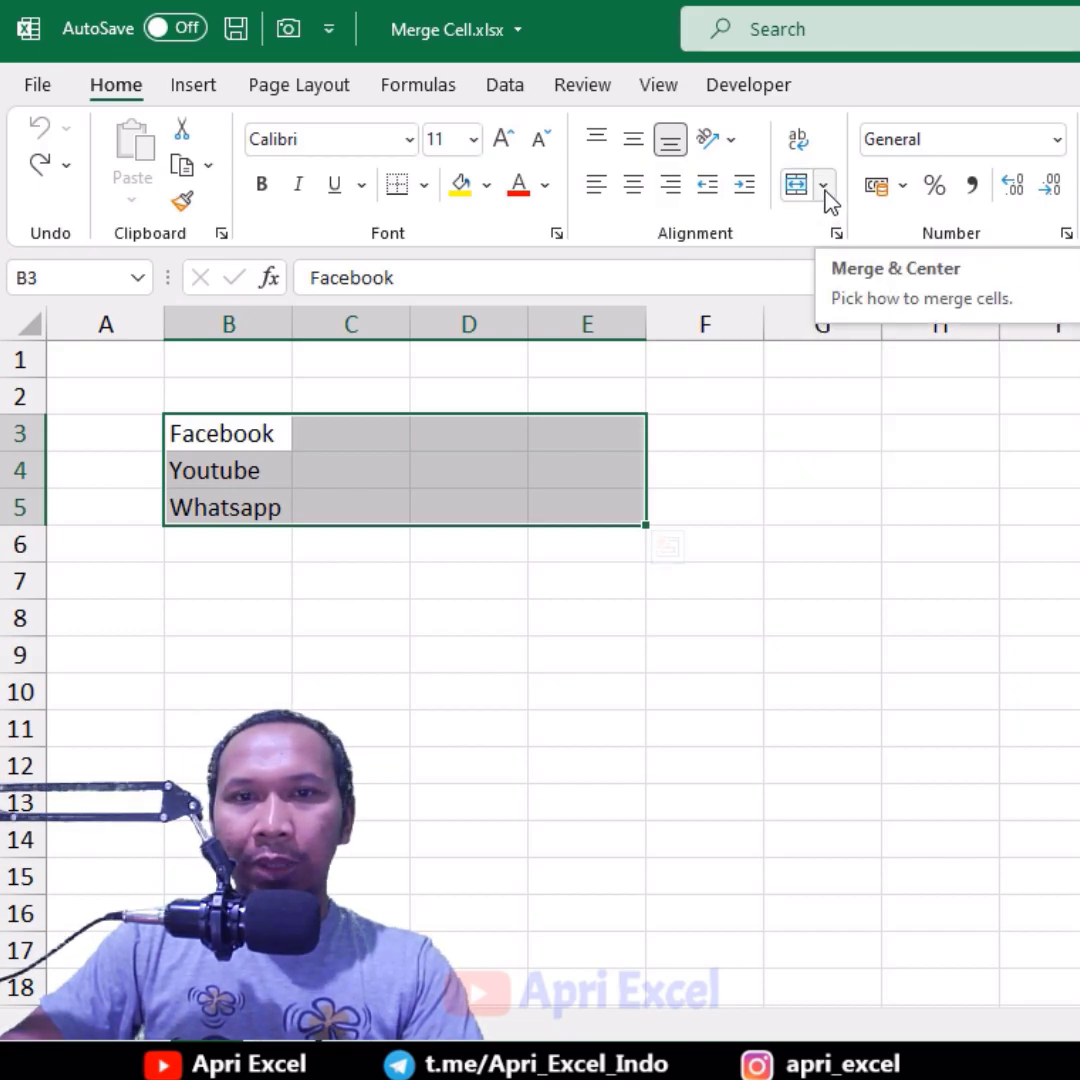
left_click(823, 187)
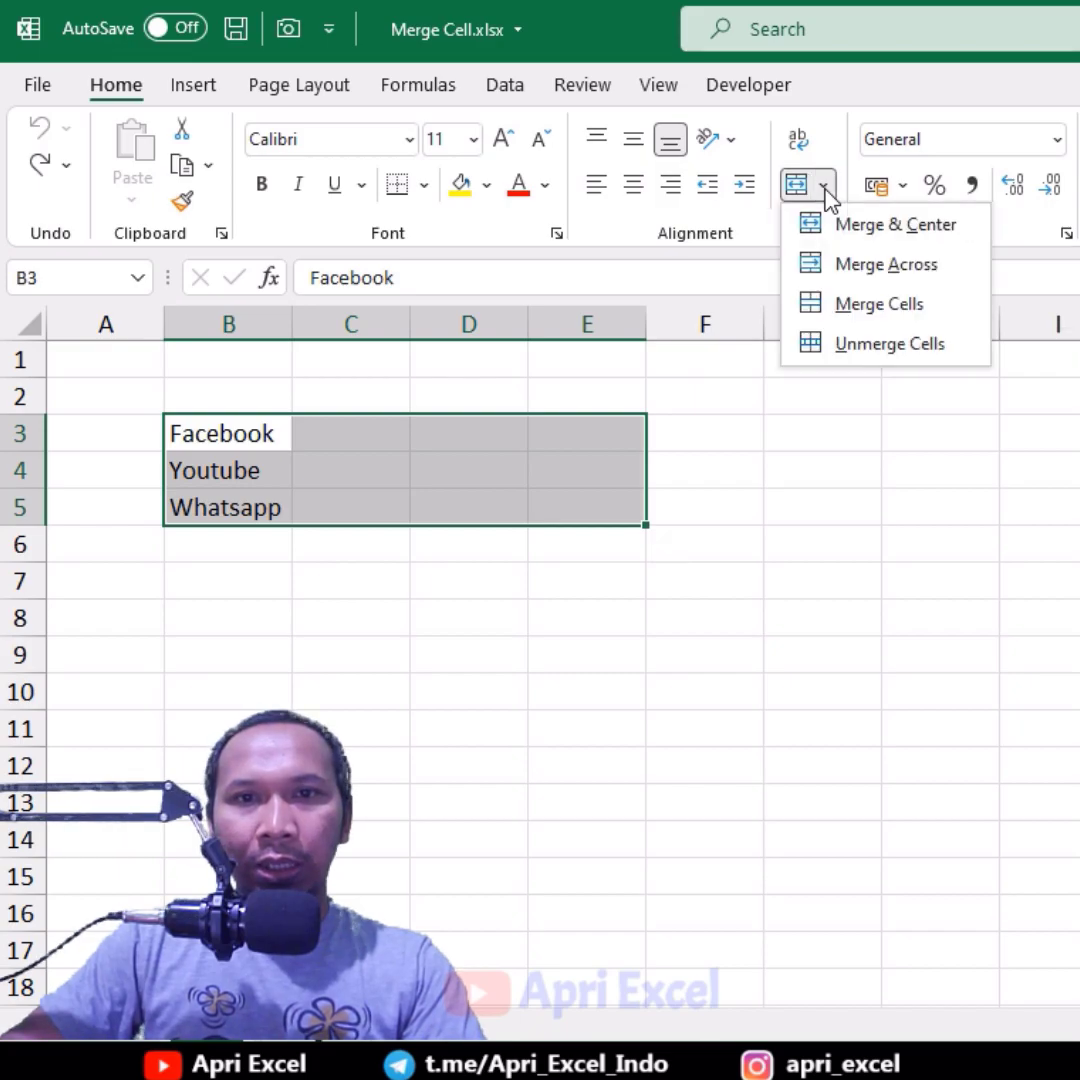
left_click(849, 276)
left_click(709, 385)
left_click(481, 440)
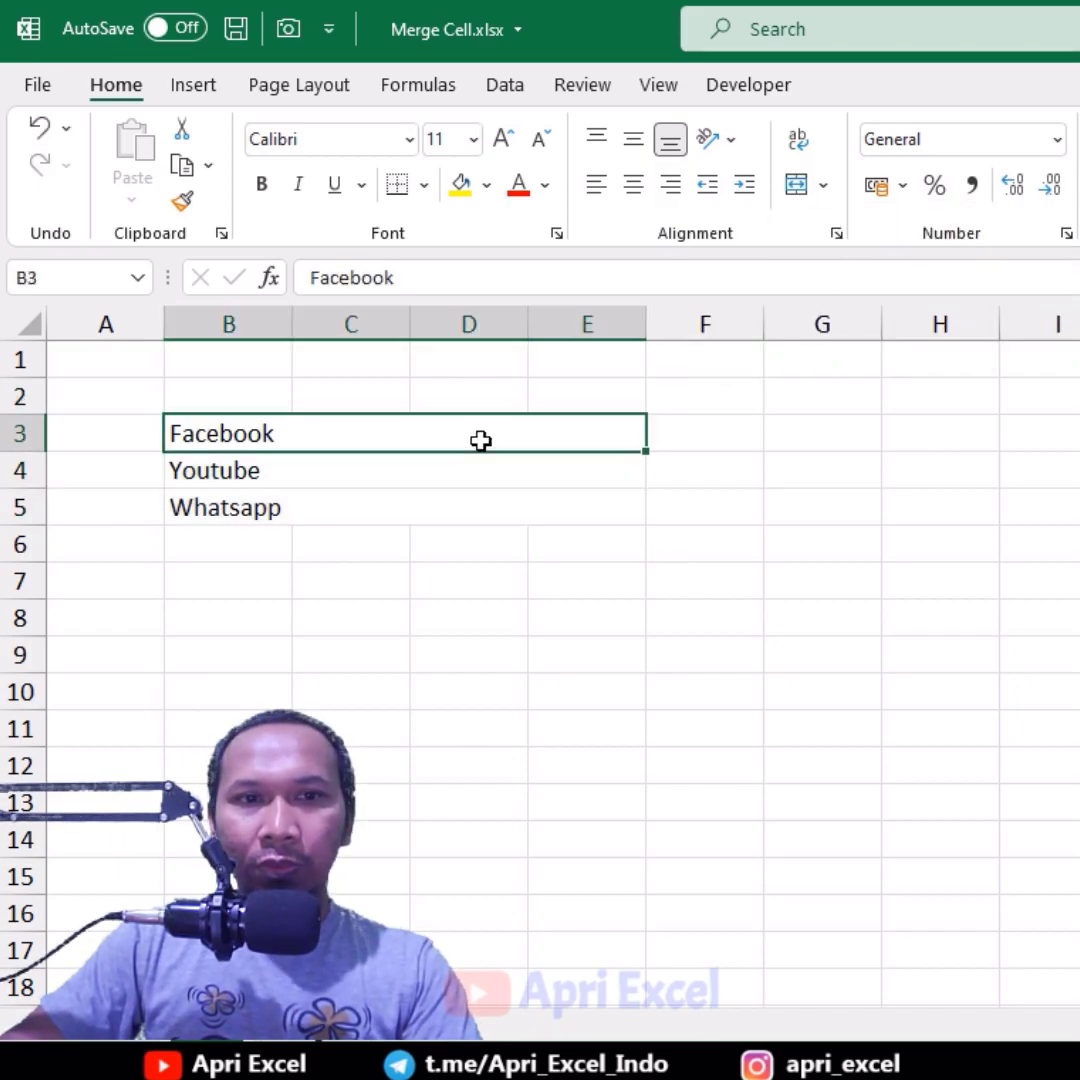
left_click(462, 472)
left_click(442, 509)
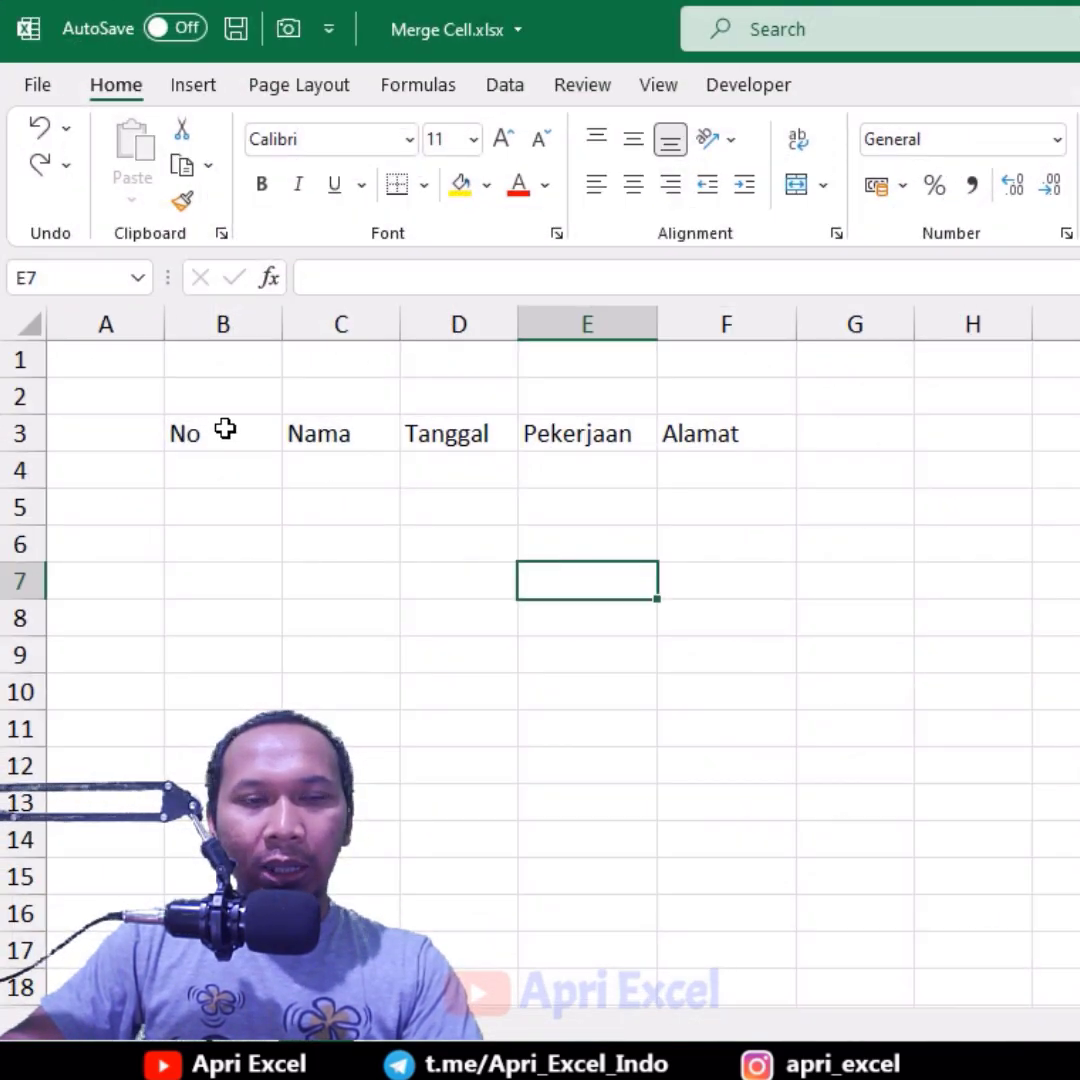
Merge and center No over B3:B8, then paint that merged layout onto the Nama–Alamat headers in C3:F8.
mouse_move(225, 428)
left_mouse_down()
mouse_move(265, 634)
mouse_move(268, 611)
left_mouse_up()
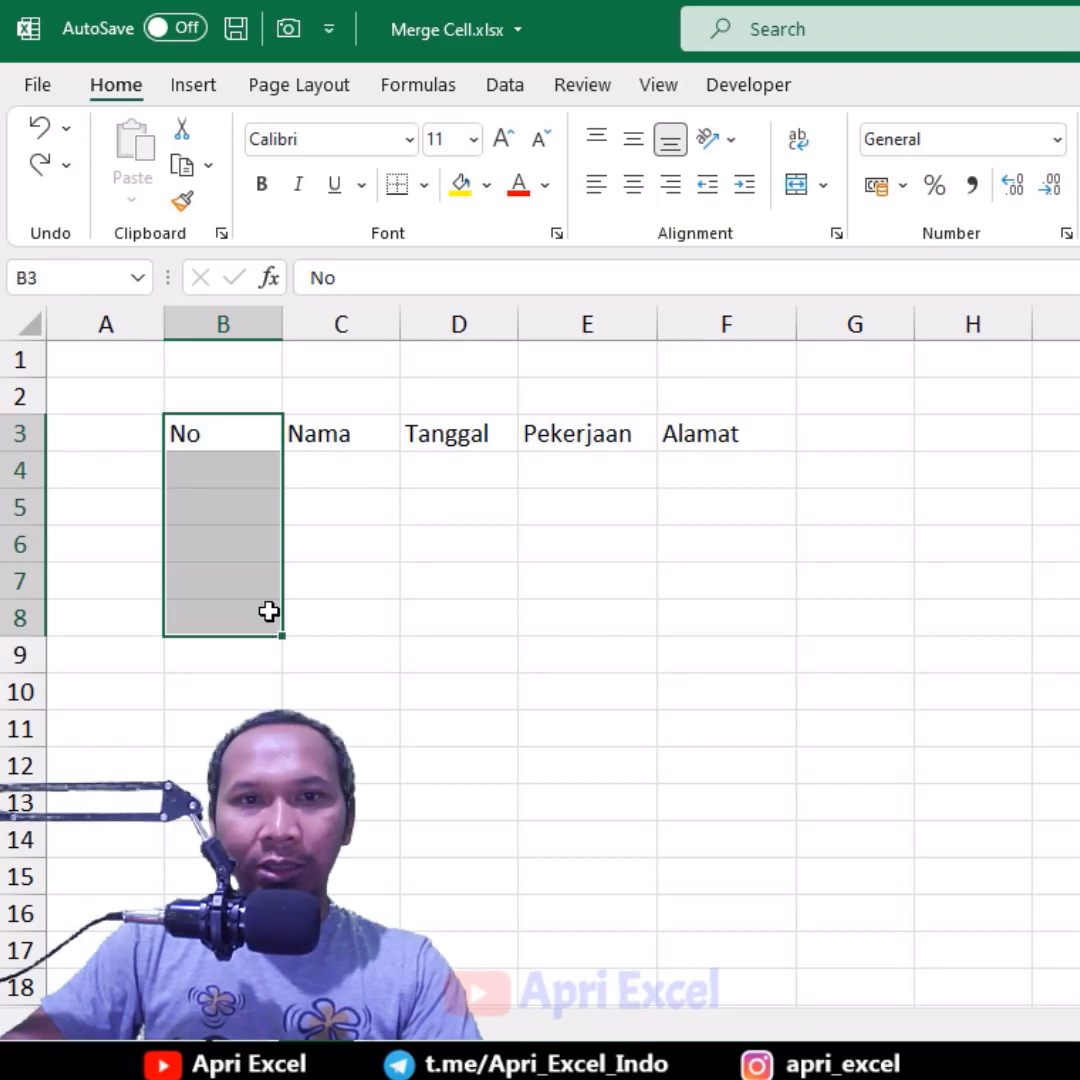
left_click(796, 186)
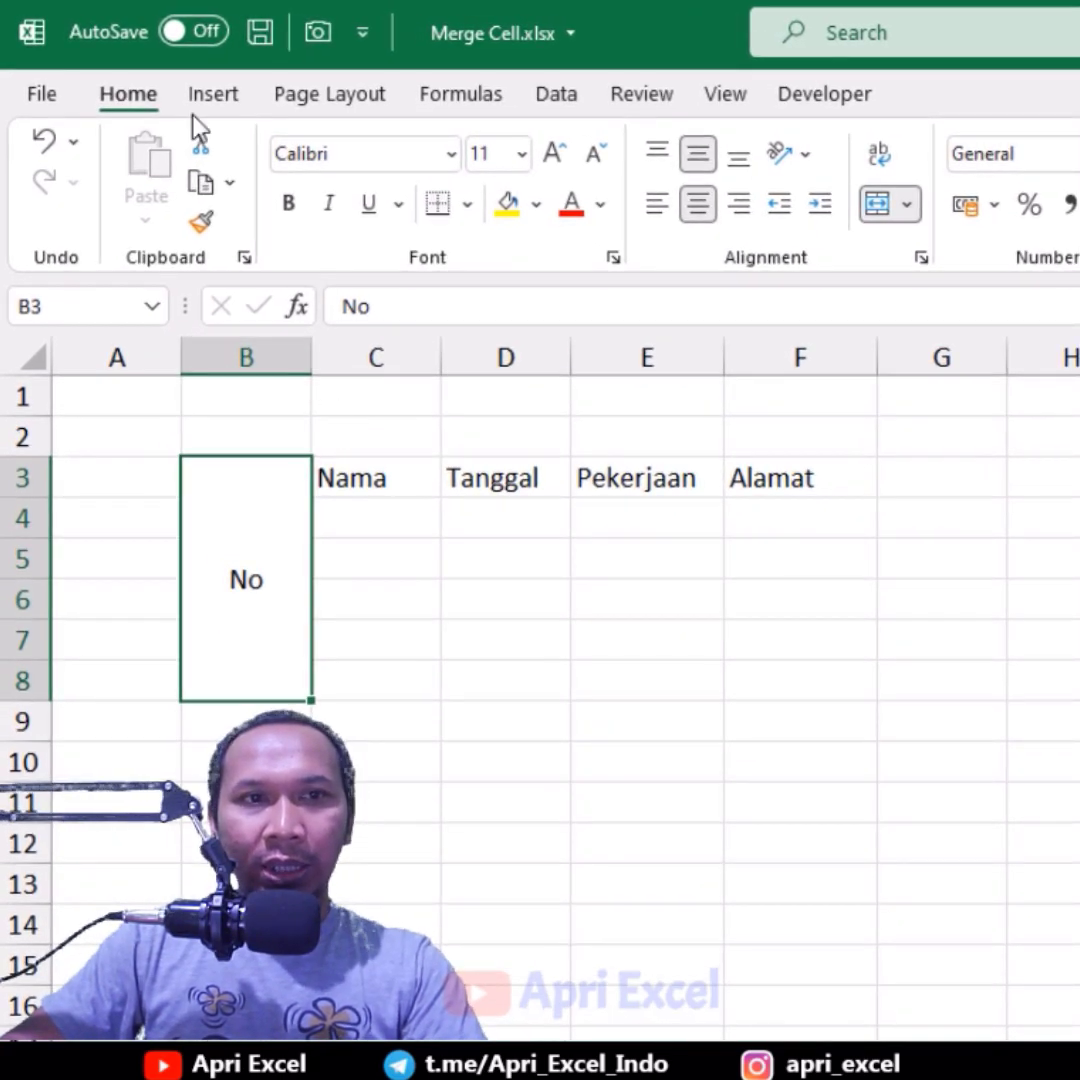
left_click(210, 232)
mouse_move(332, 480)
left_mouse_down()
mouse_move(767, 657)
mouse_move(777, 684)
left_mouse_up()
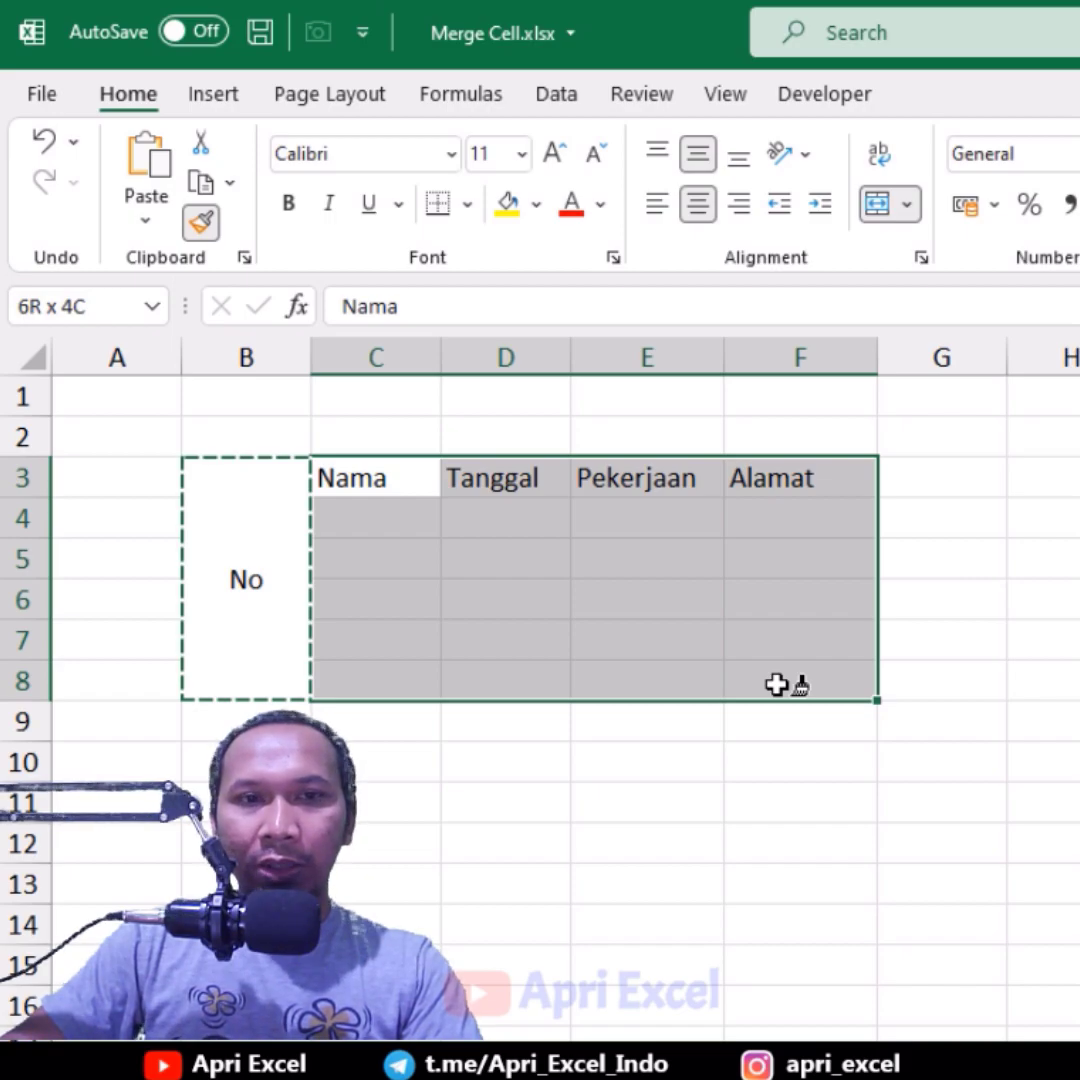
left_click_drag(777, 684, 777, 684)
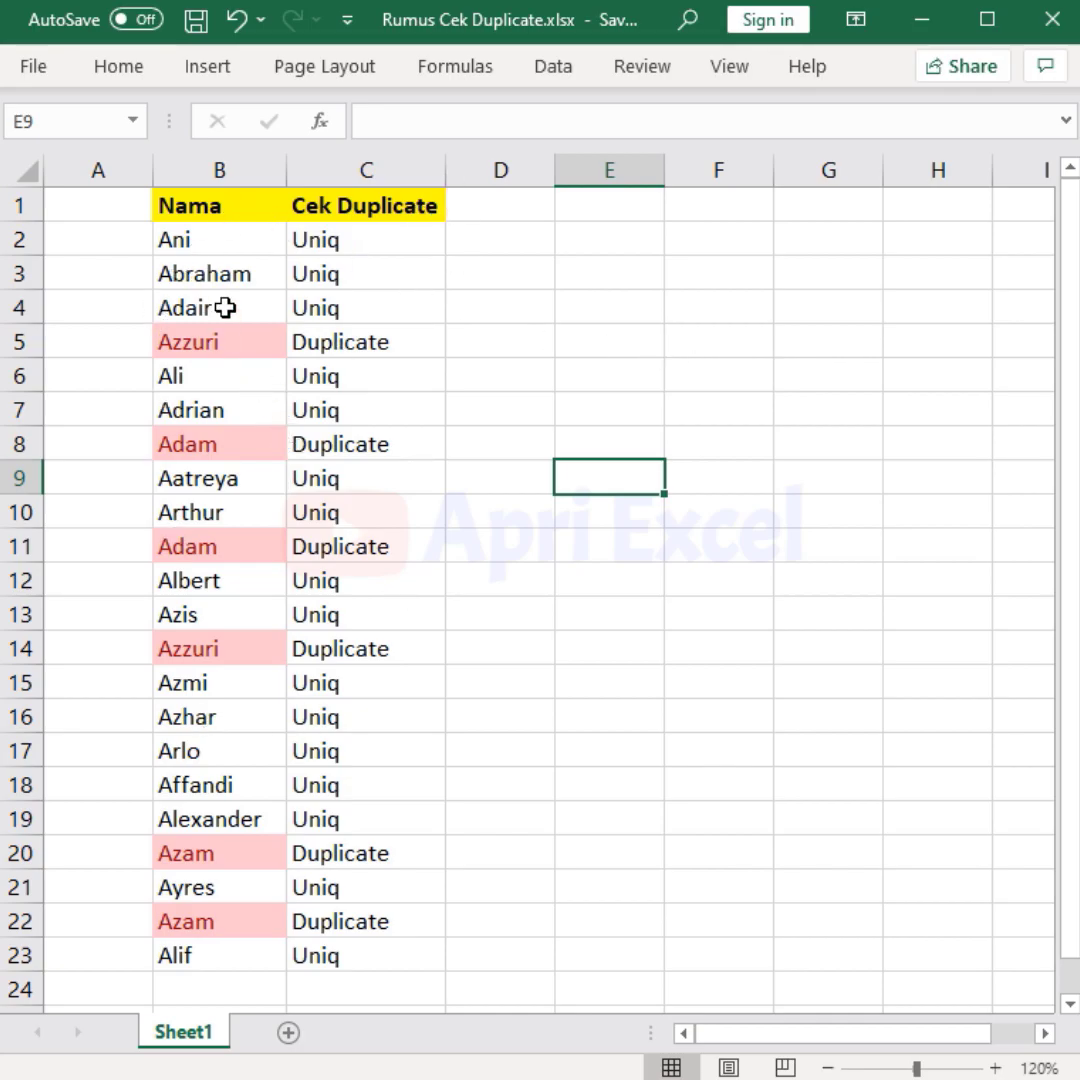
Apply Duplicate Values conditional formatting to names B2:B23 with Light Red Fill and Dark Red Text.
left_click_drag(217, 240, 178, 953)
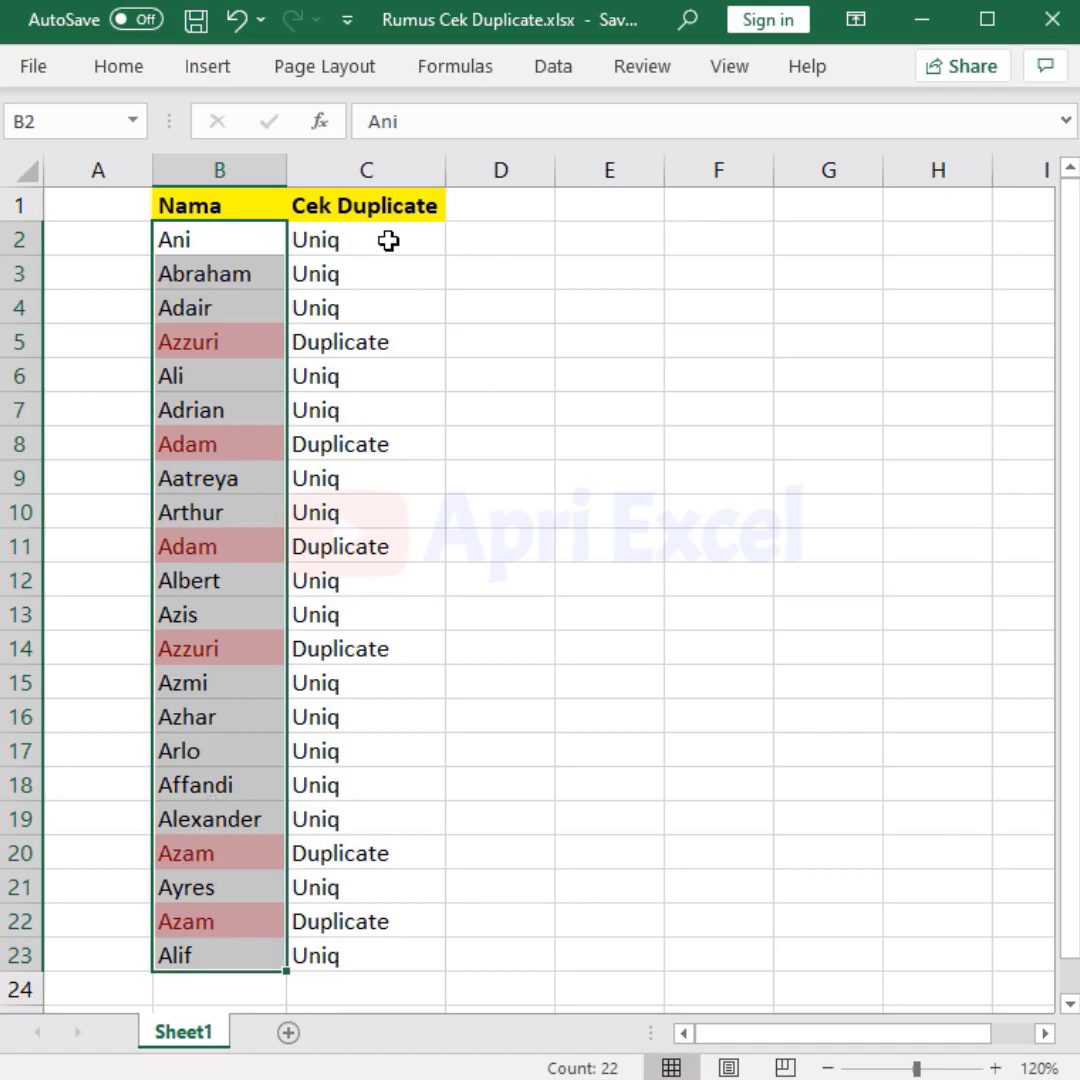
left_click_drag(388, 240, 354, 955)
left_click(576, 592)
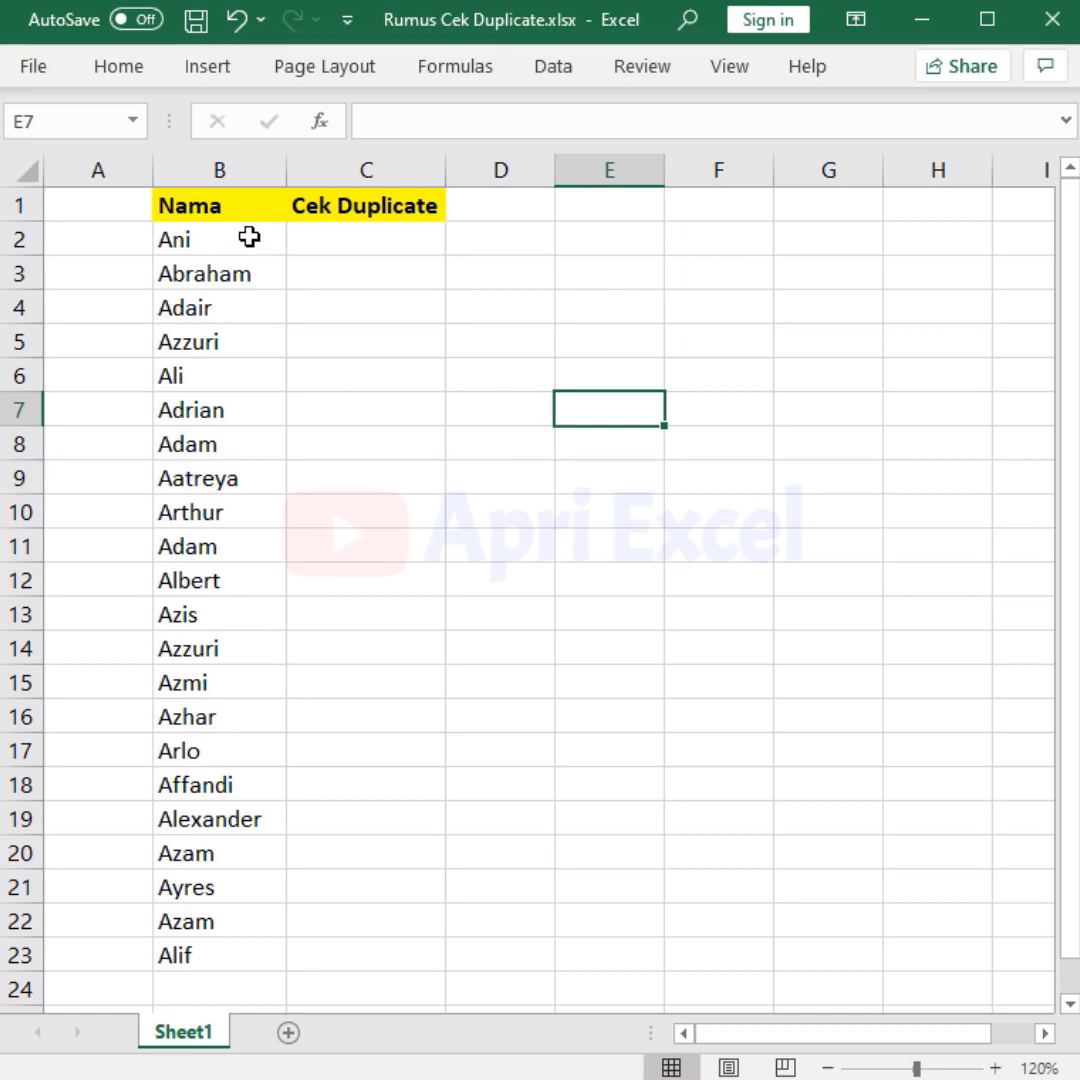
left_click_drag(249, 237, 236, 951)
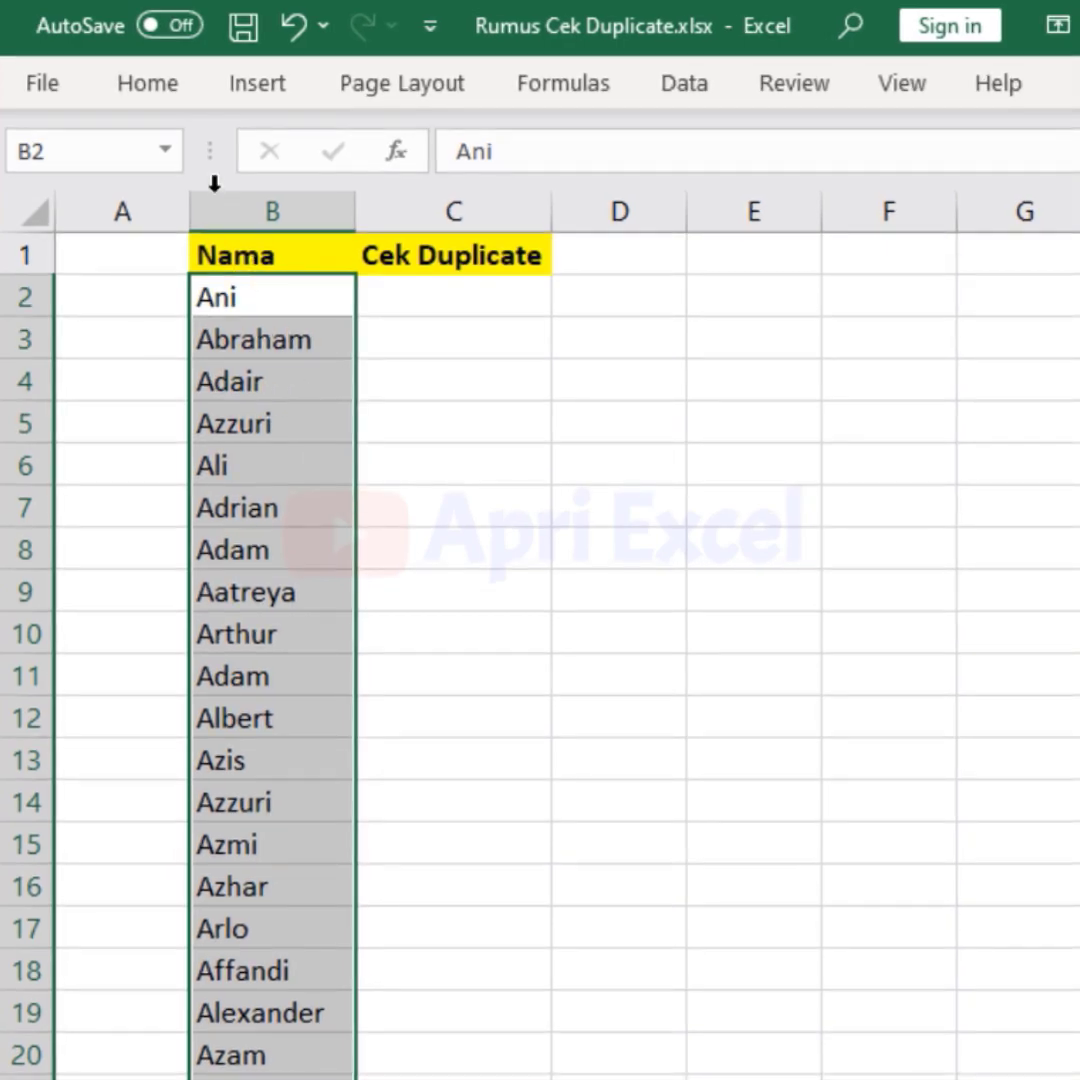
left_click(152, 86)
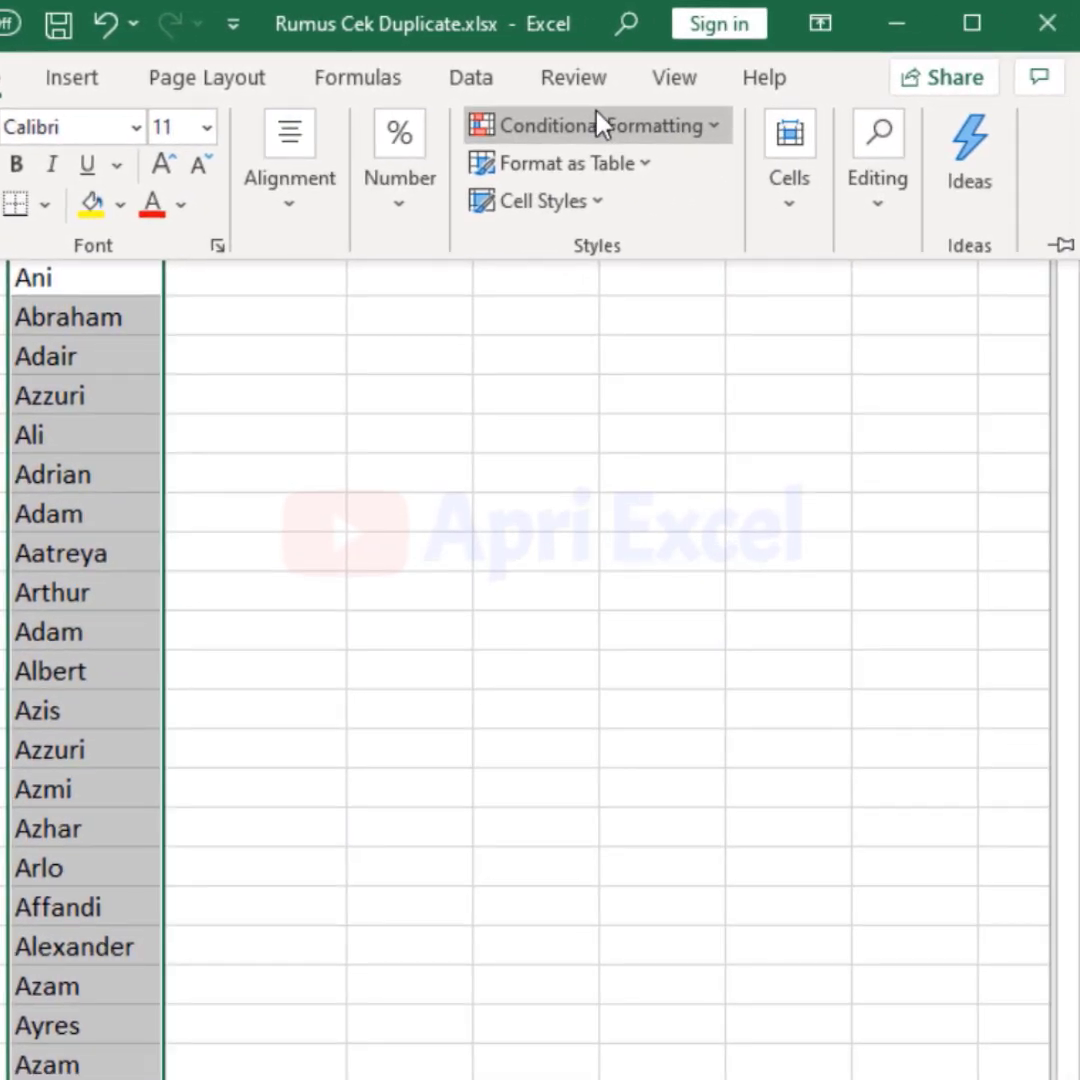
left_click(600, 125)
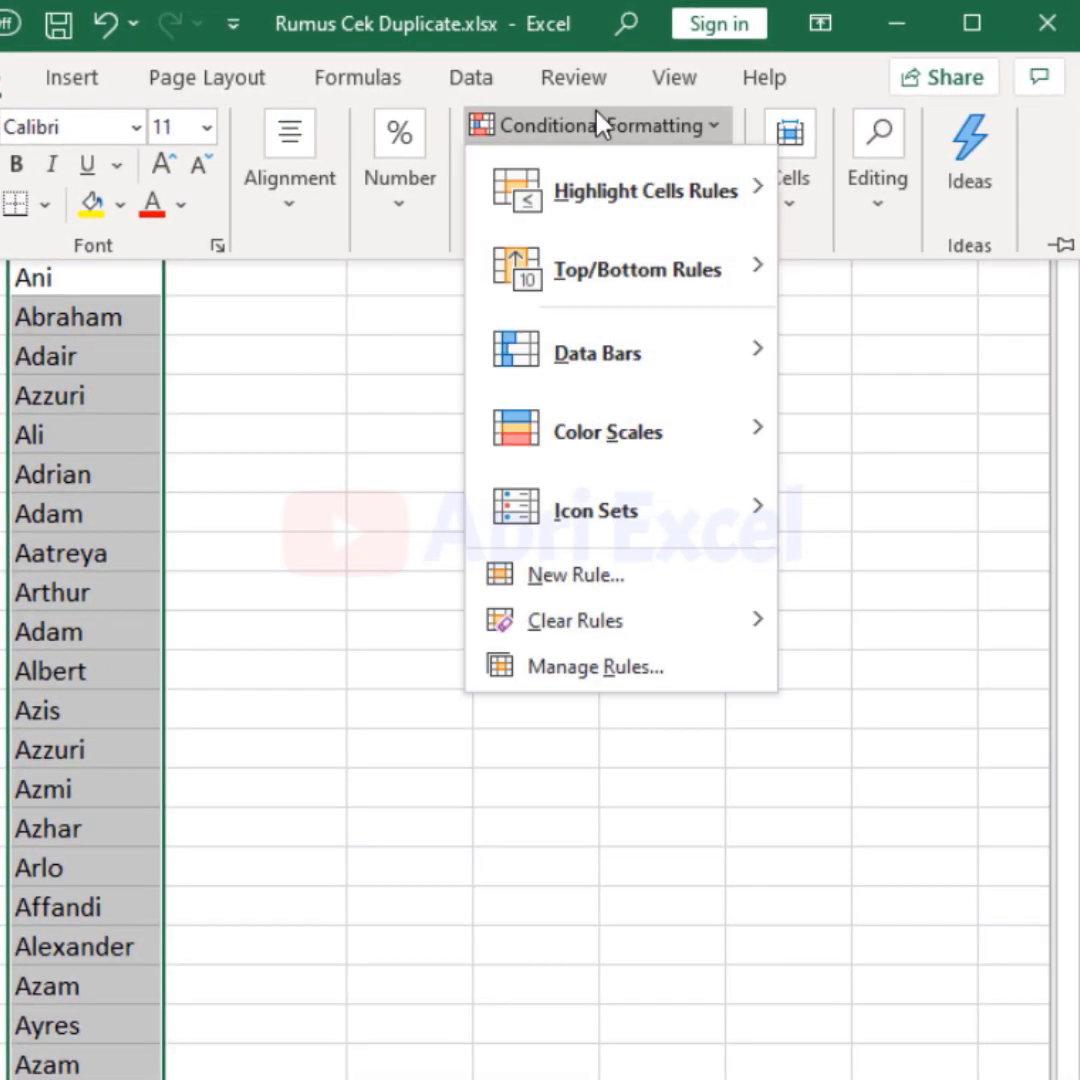
mouse_move(645, 190)
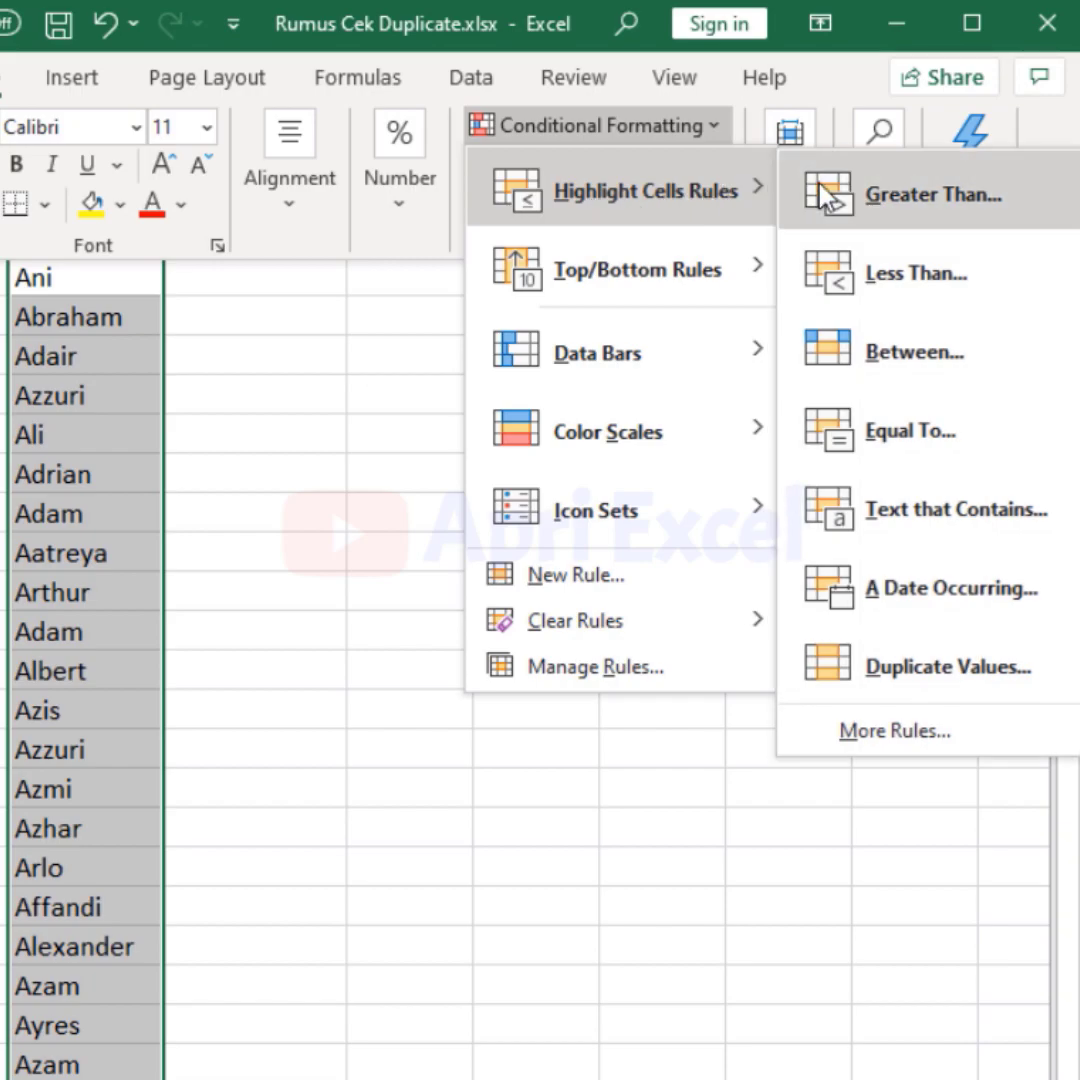
left_click(890, 668)
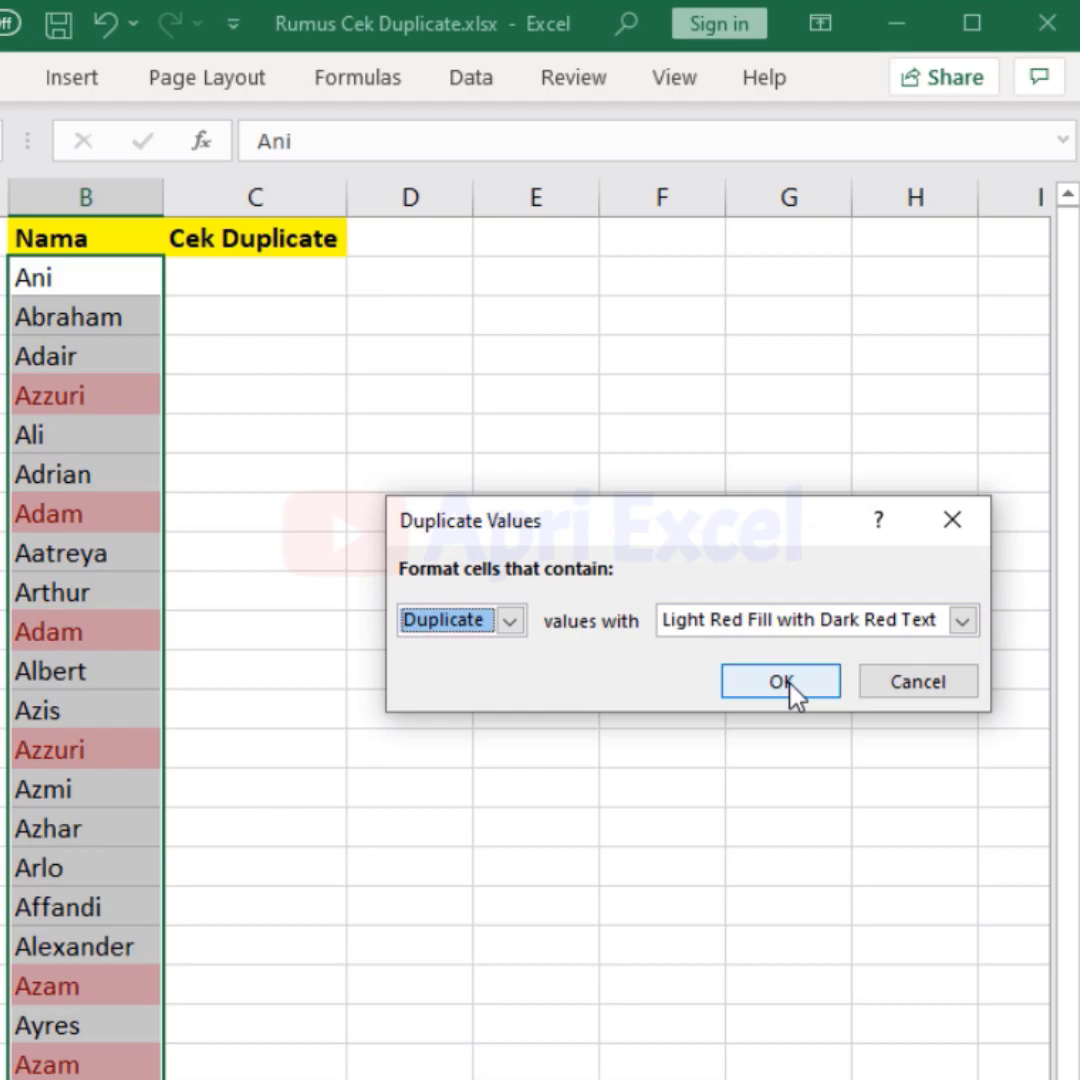
left_click(785, 685)
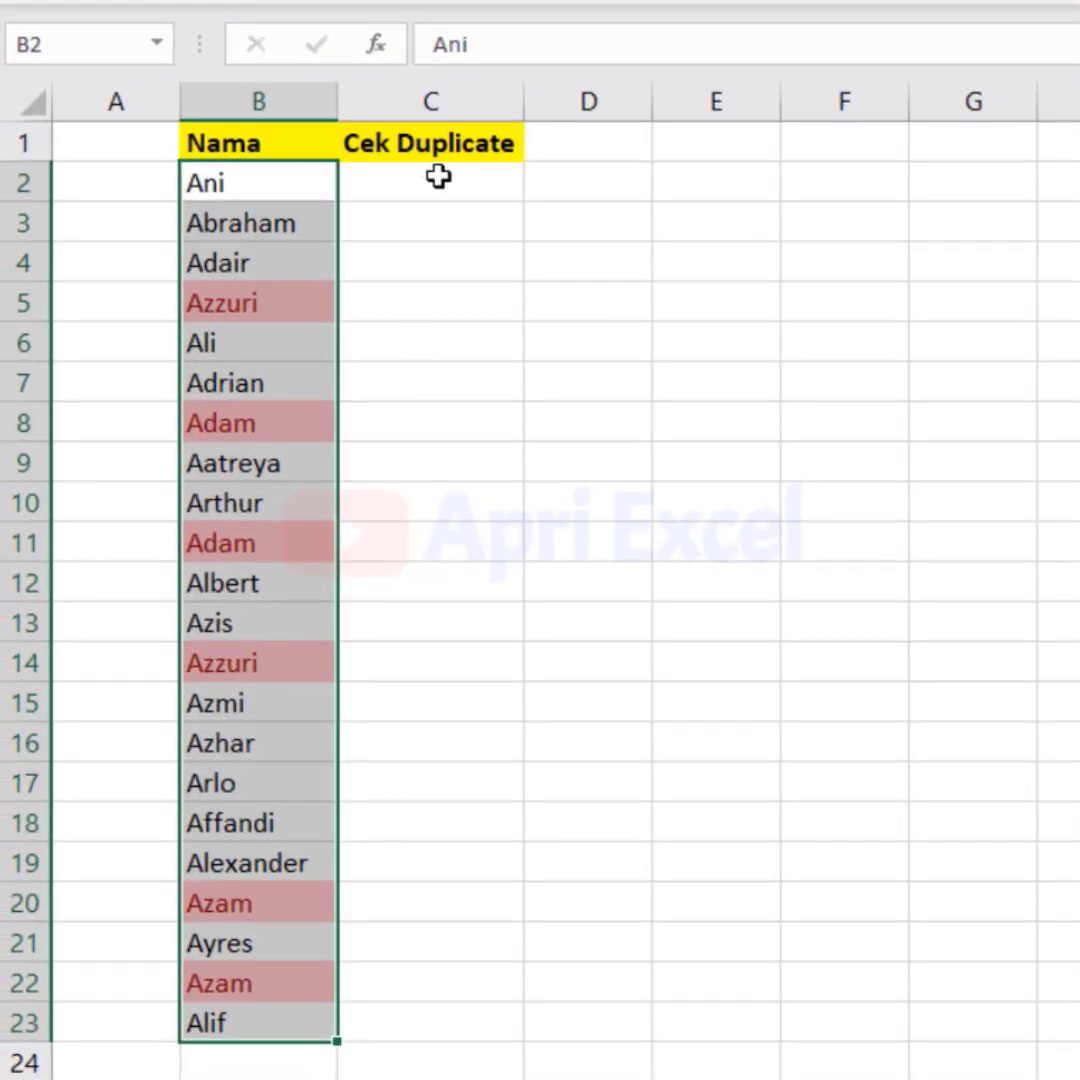
Enter =COUNTIF($B$2:$B$23;B2) in C2 with the name range locked absolute.
left_click(439, 178)
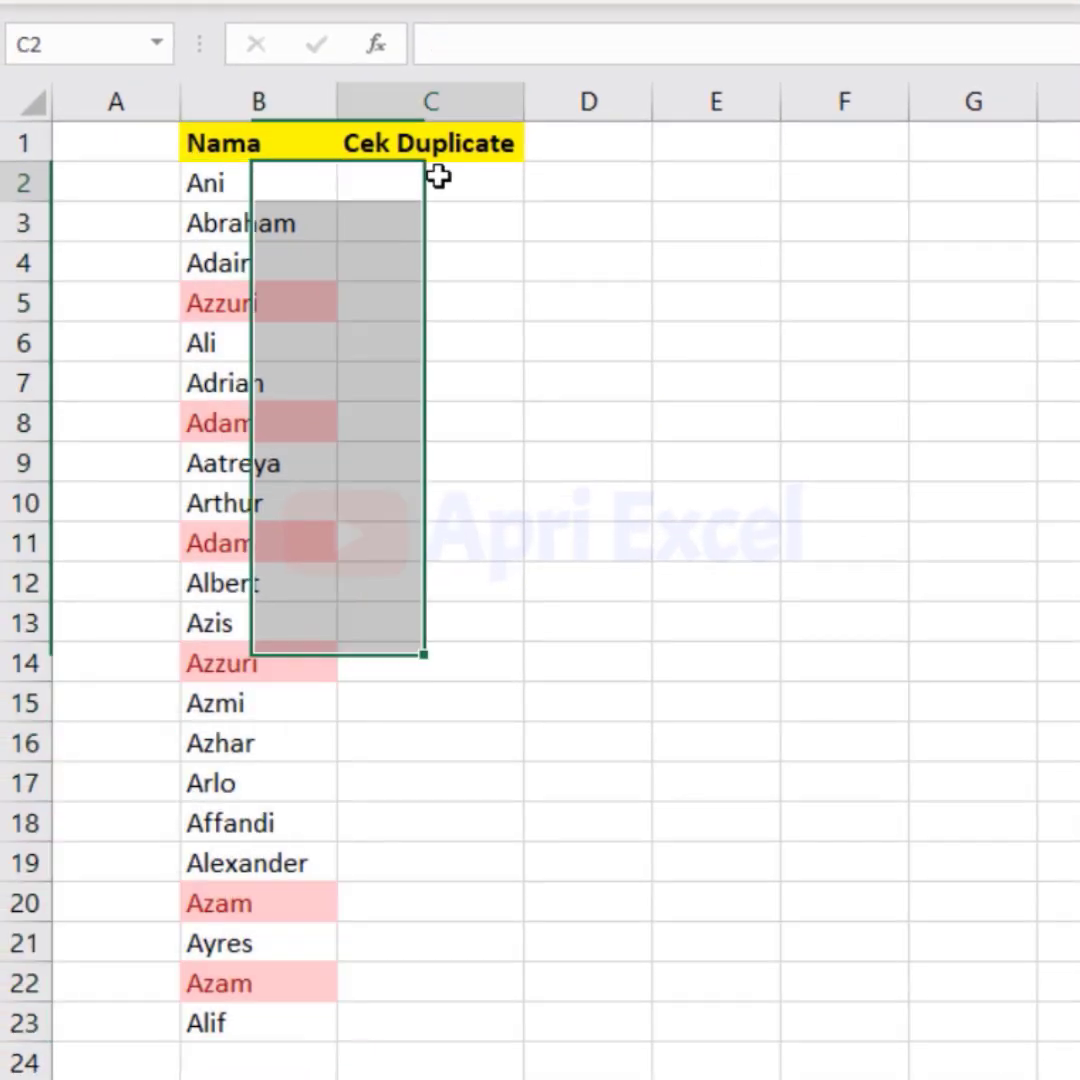
type("=cou")
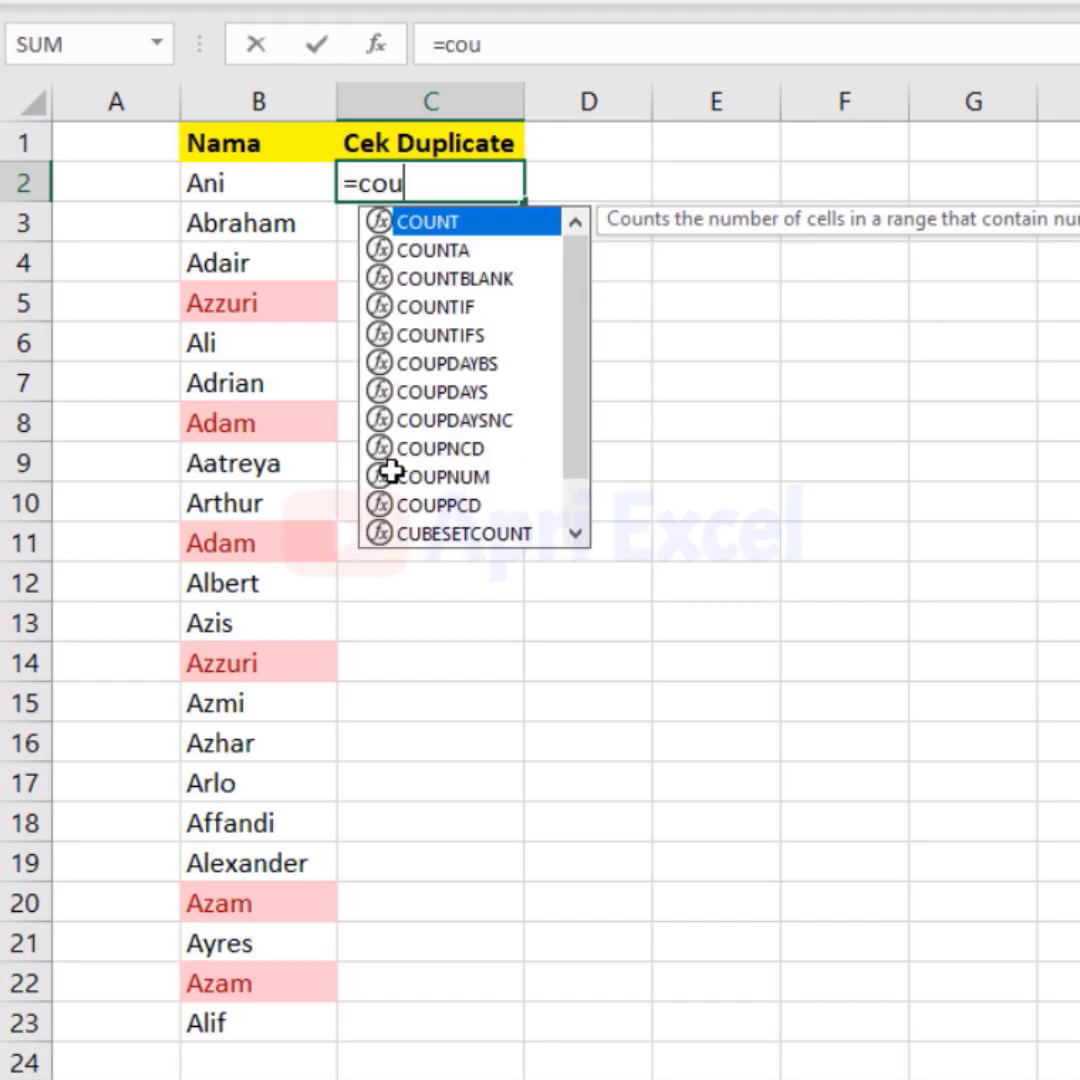
type("ntif(")
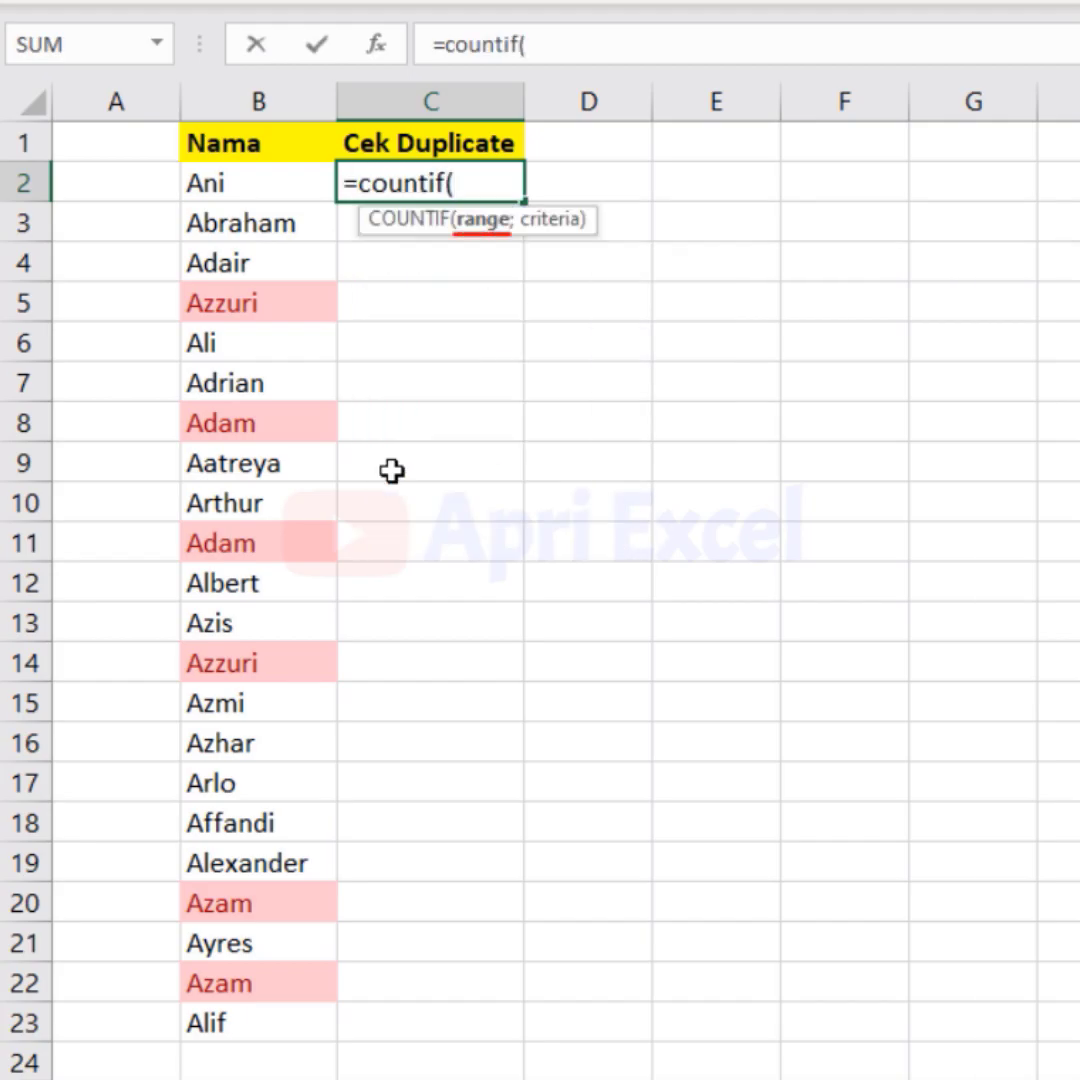
left_click(300, 172)
key("ctrl+shift+Down")
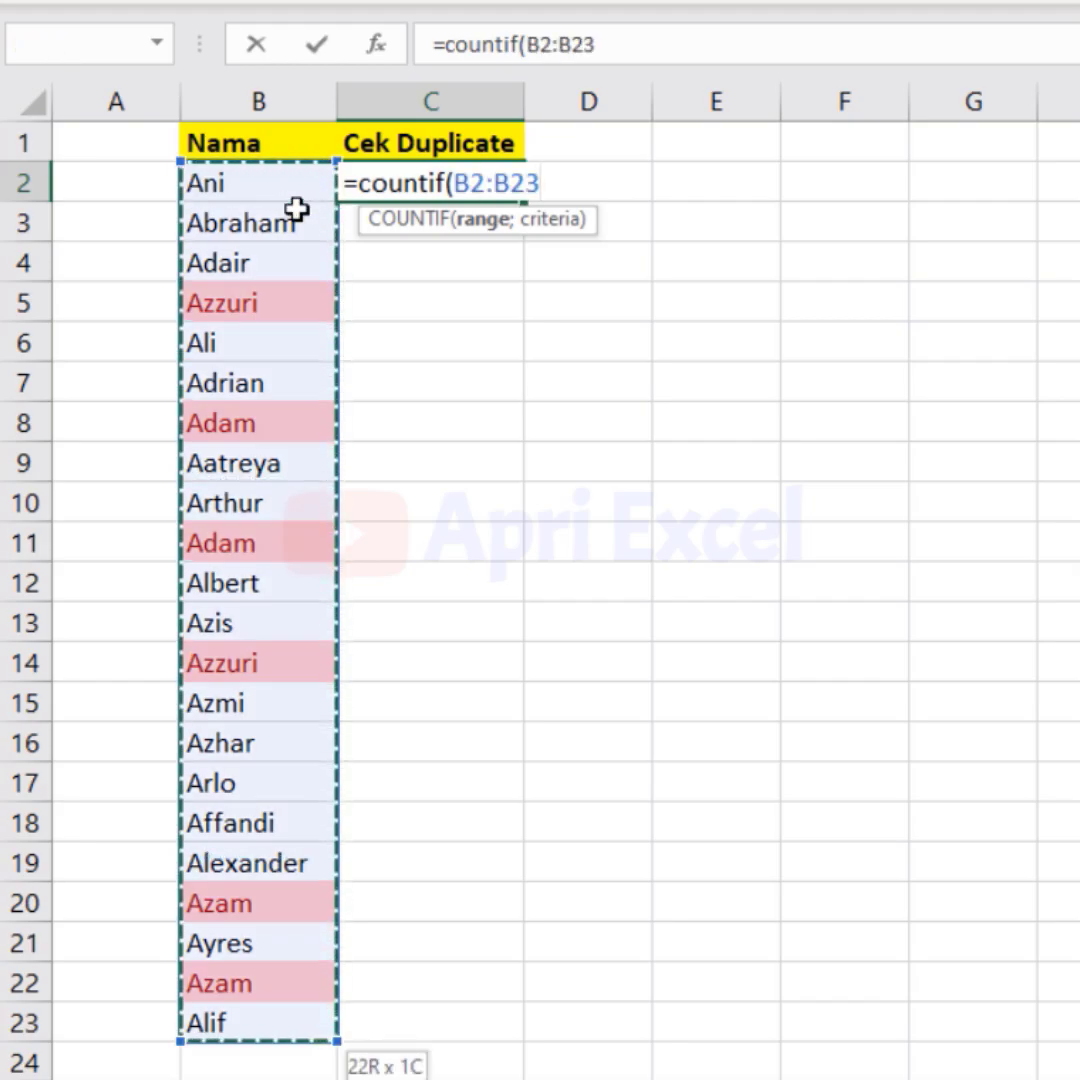
key("F4")
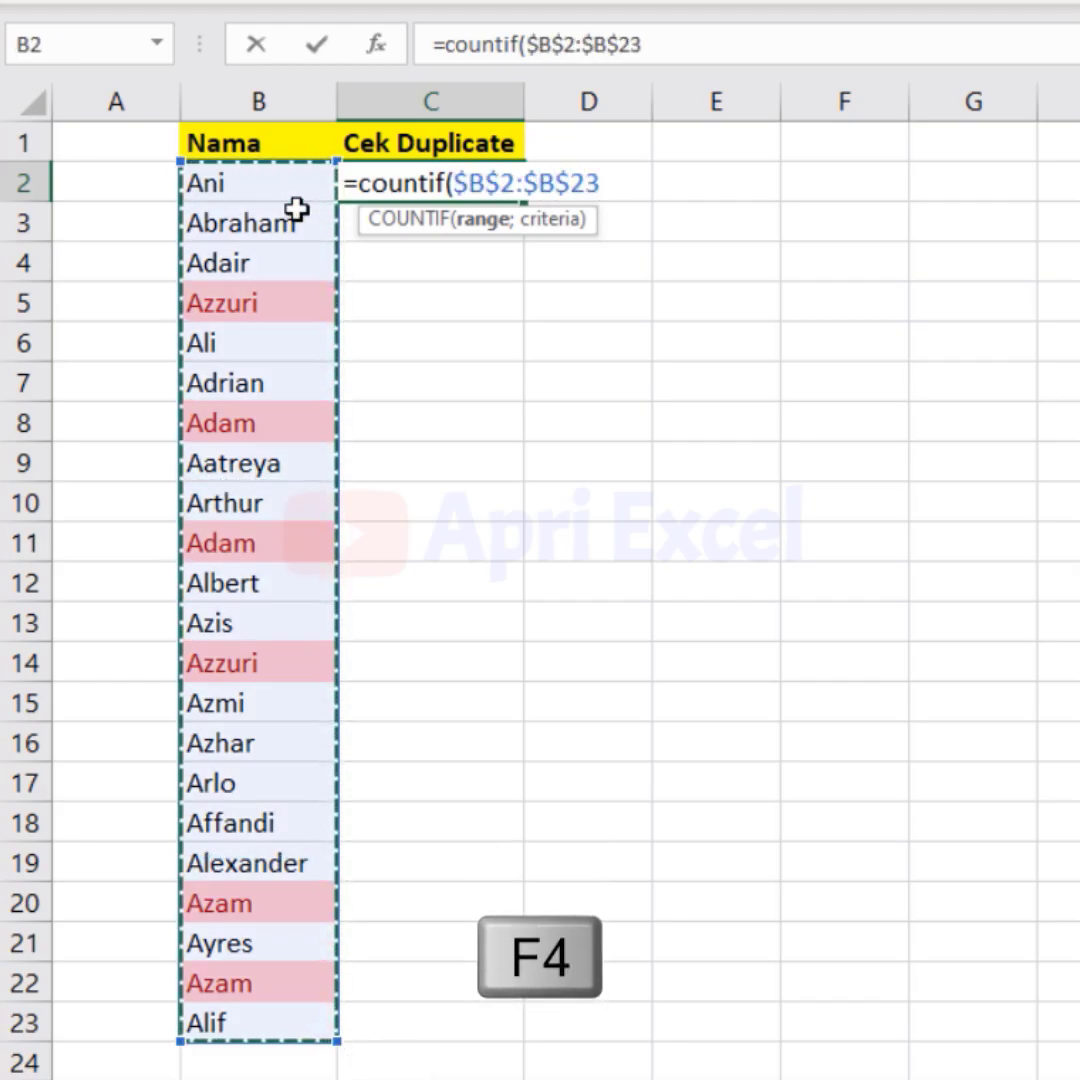
type(";")
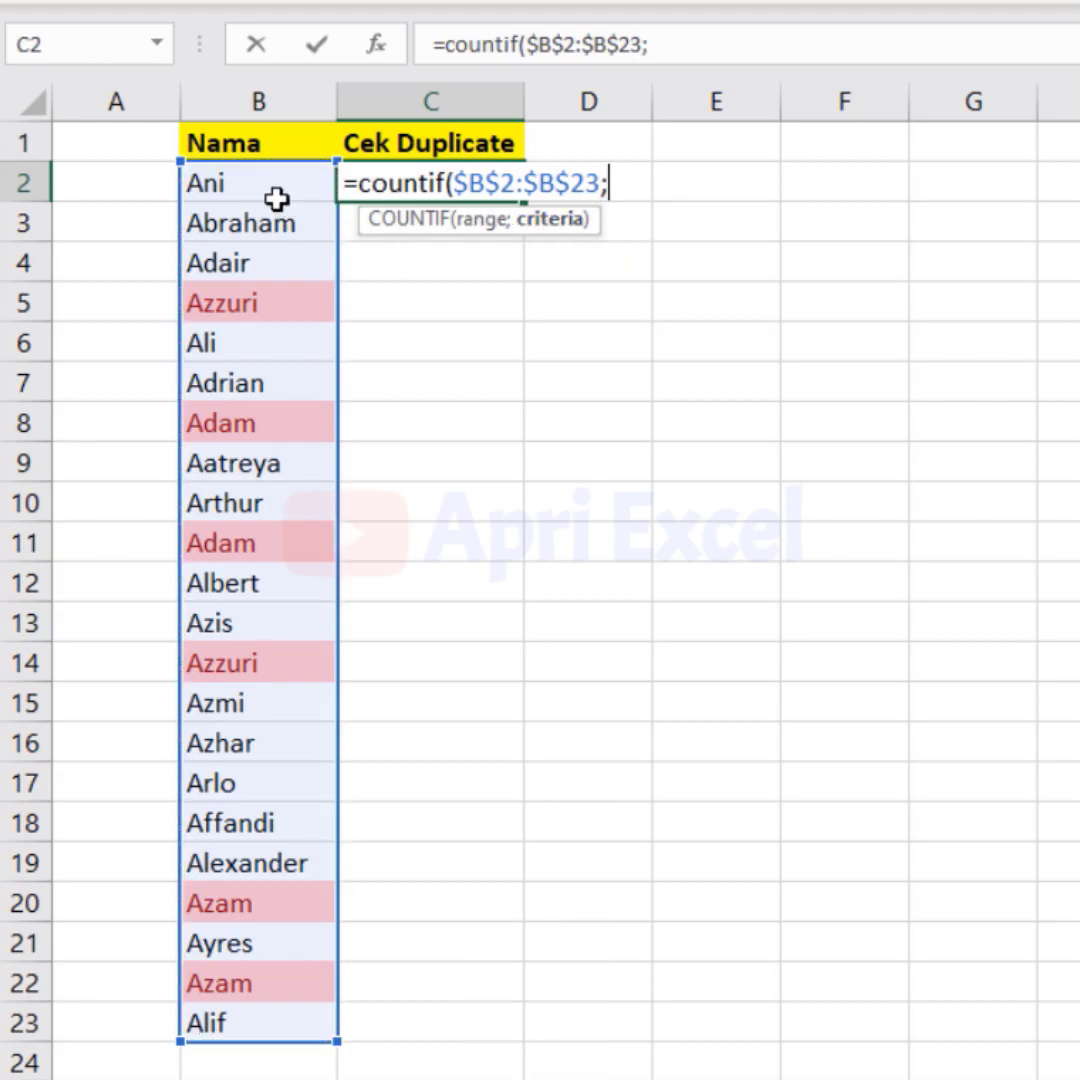
left_click(235, 178)
type(")")
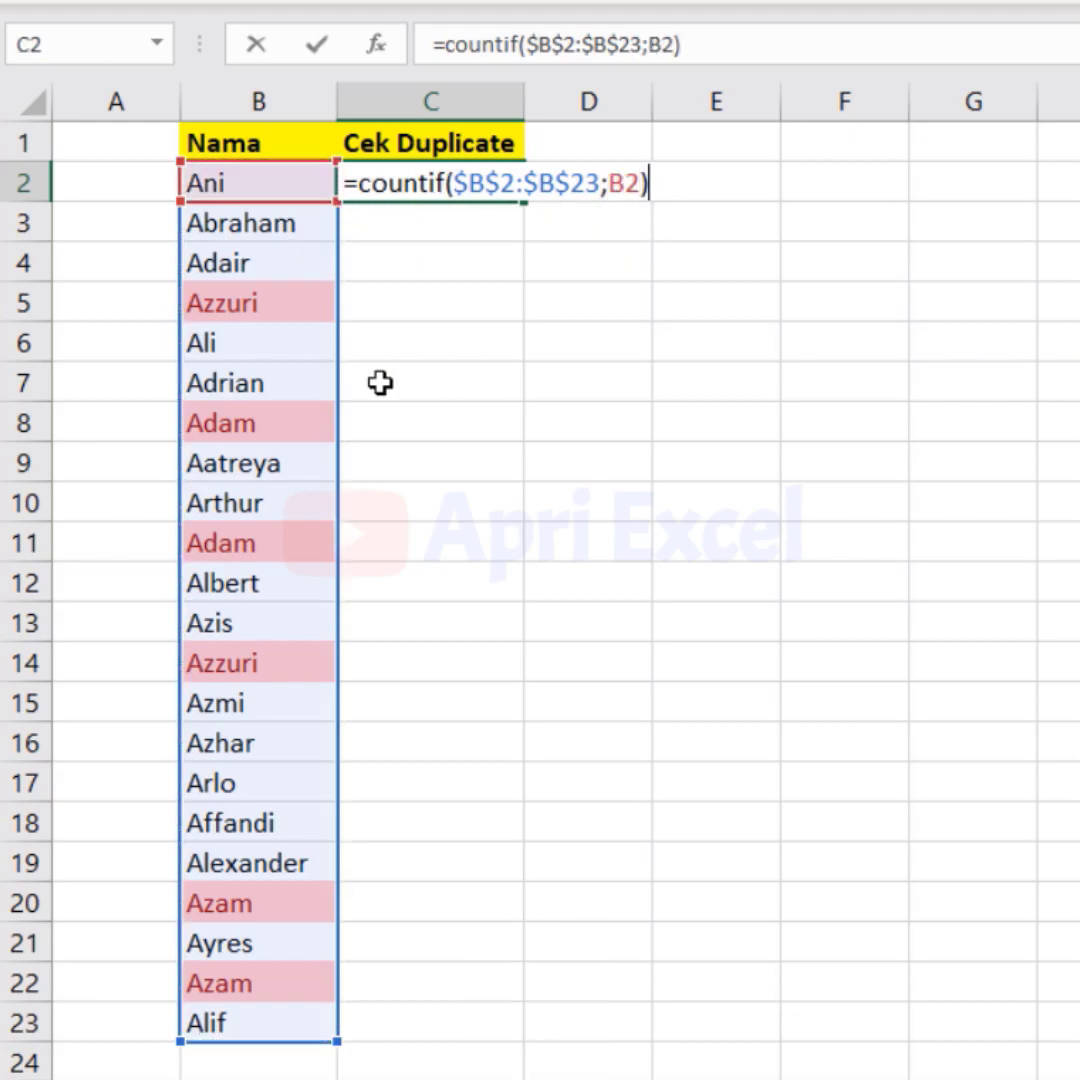
key("Return")
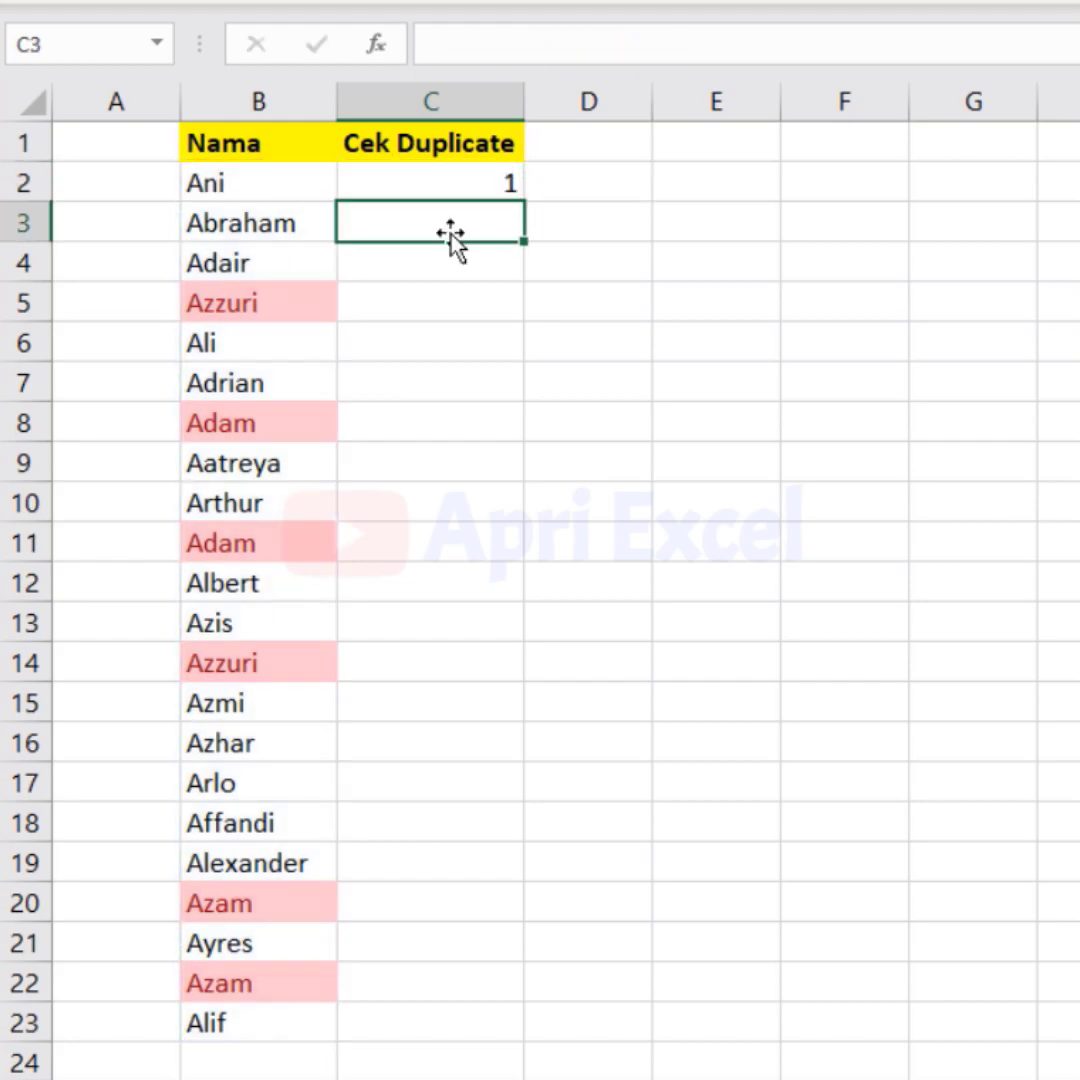
Fill the COUNTIF formula from C2 down to C23.
left_click(500, 190)
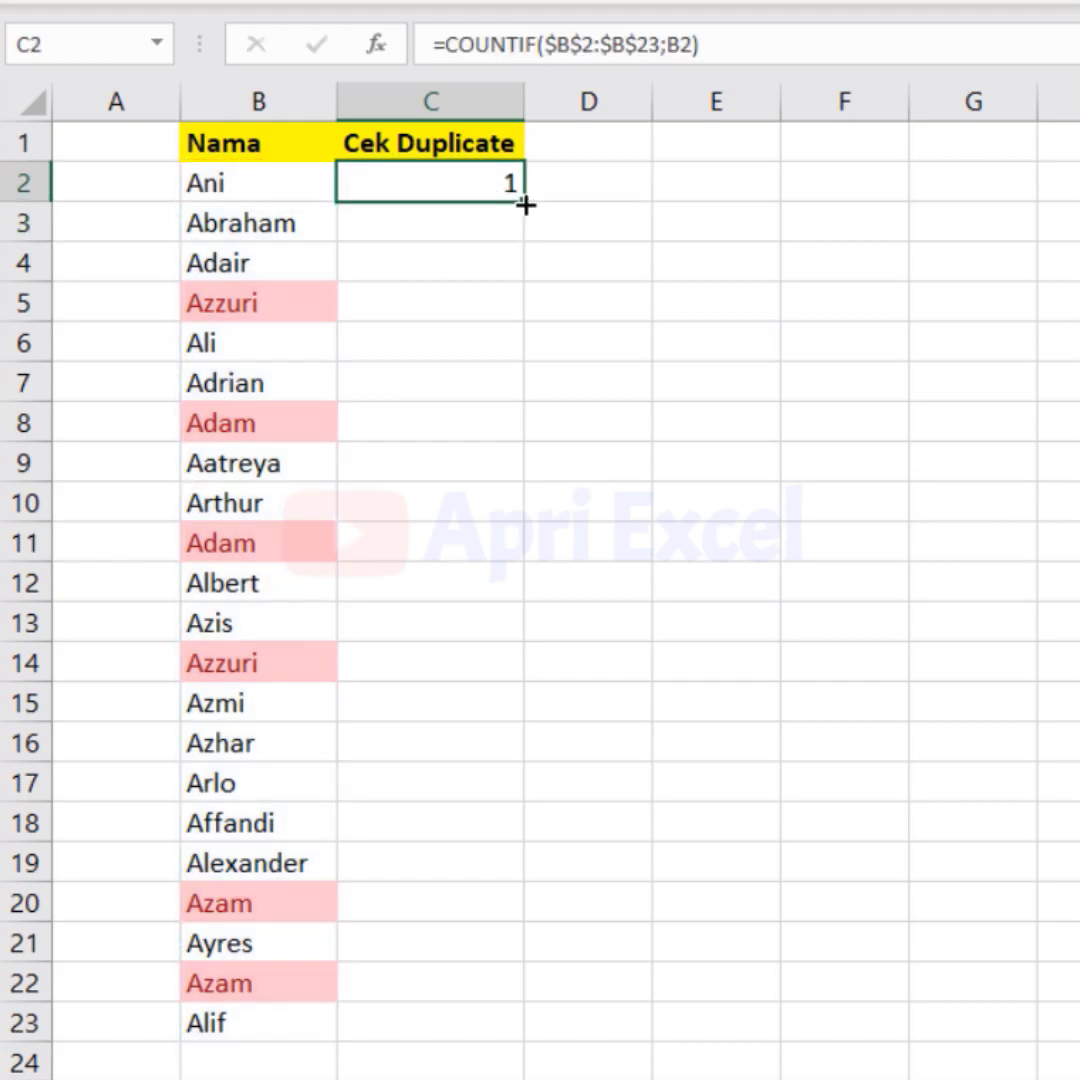
double_click(522, 203)
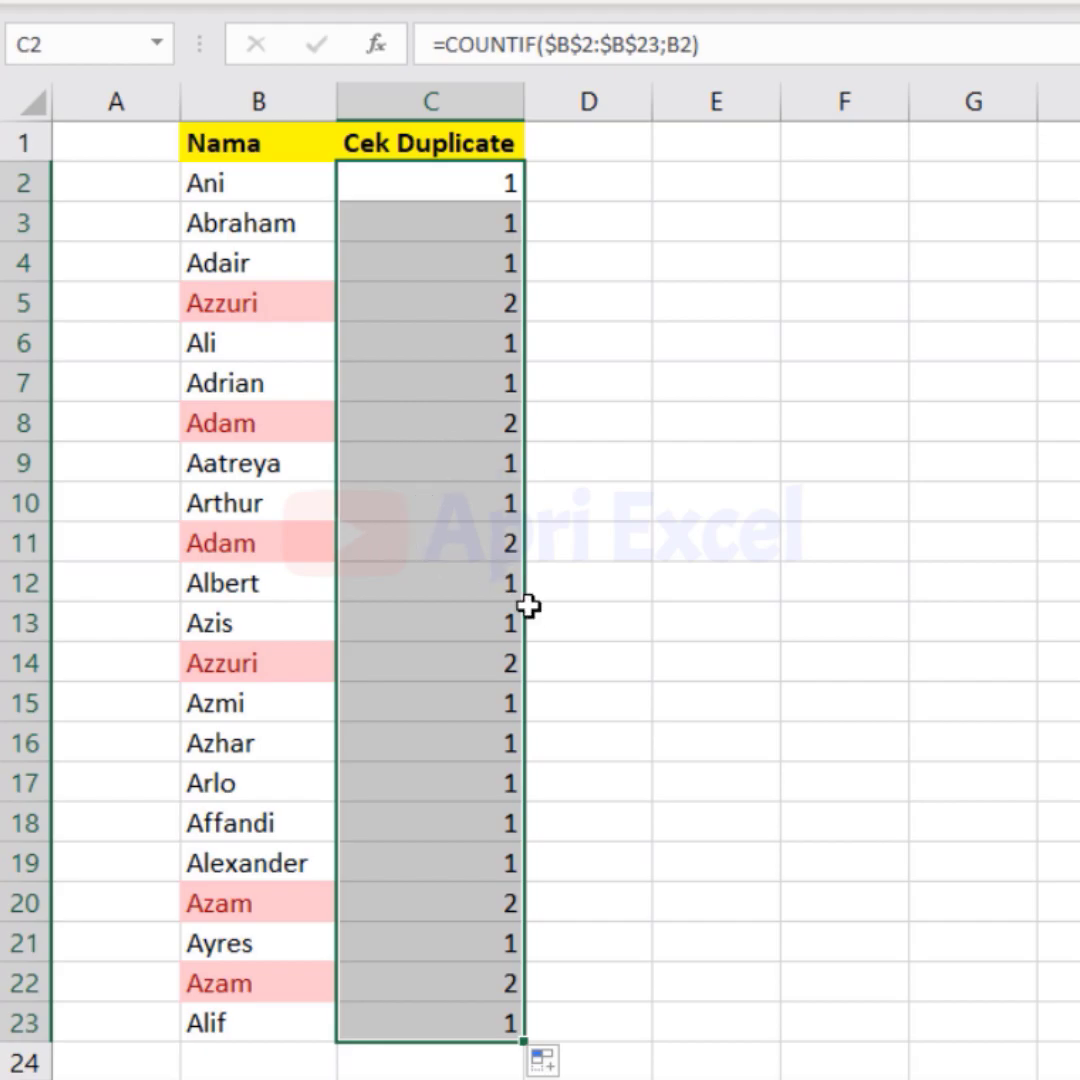
double_click(427, 195)
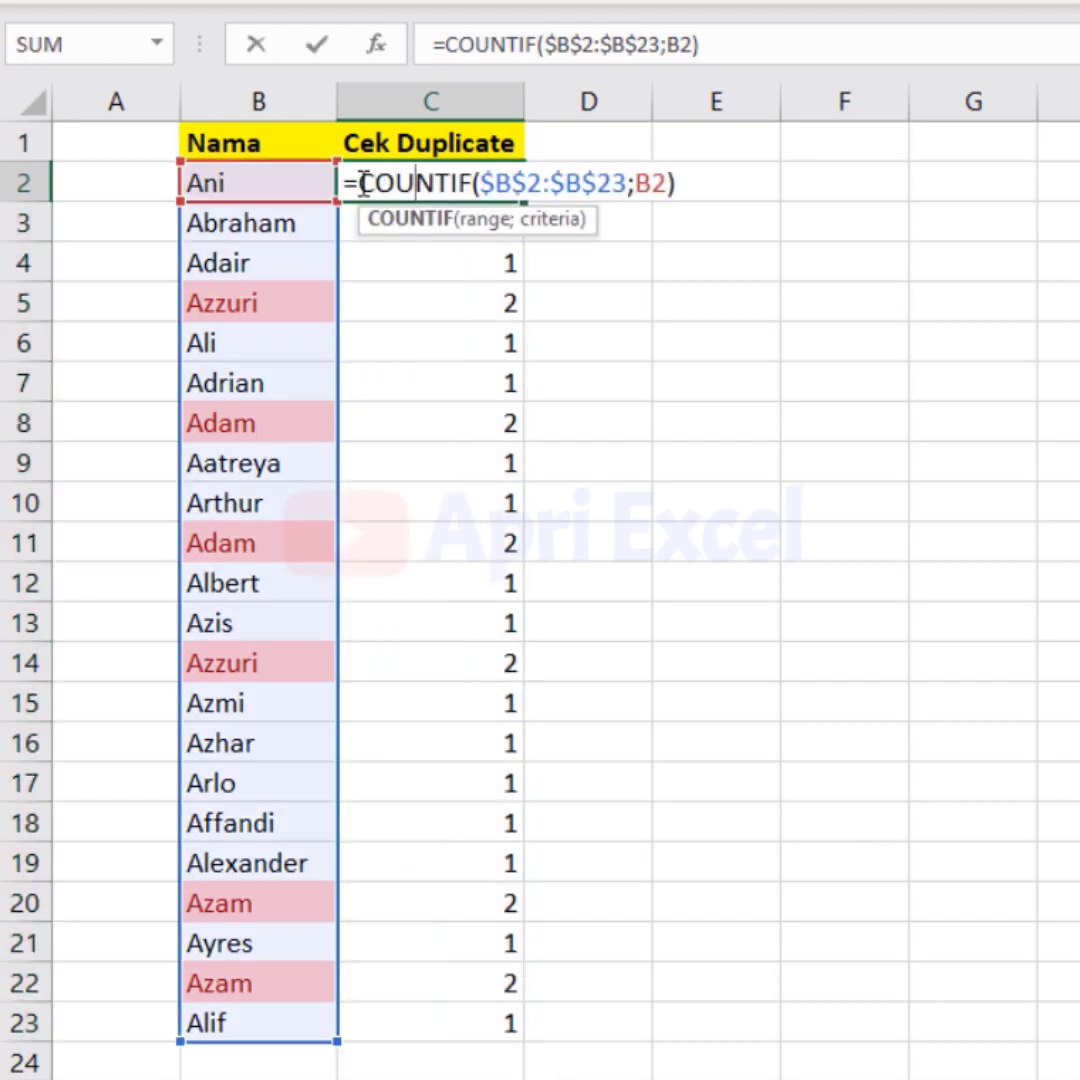
Change C2 to =IF(COUNTIF($B$2:$B$23;B2)>1;"Double";"Uniq") and fill it down to C23.
type("if(")
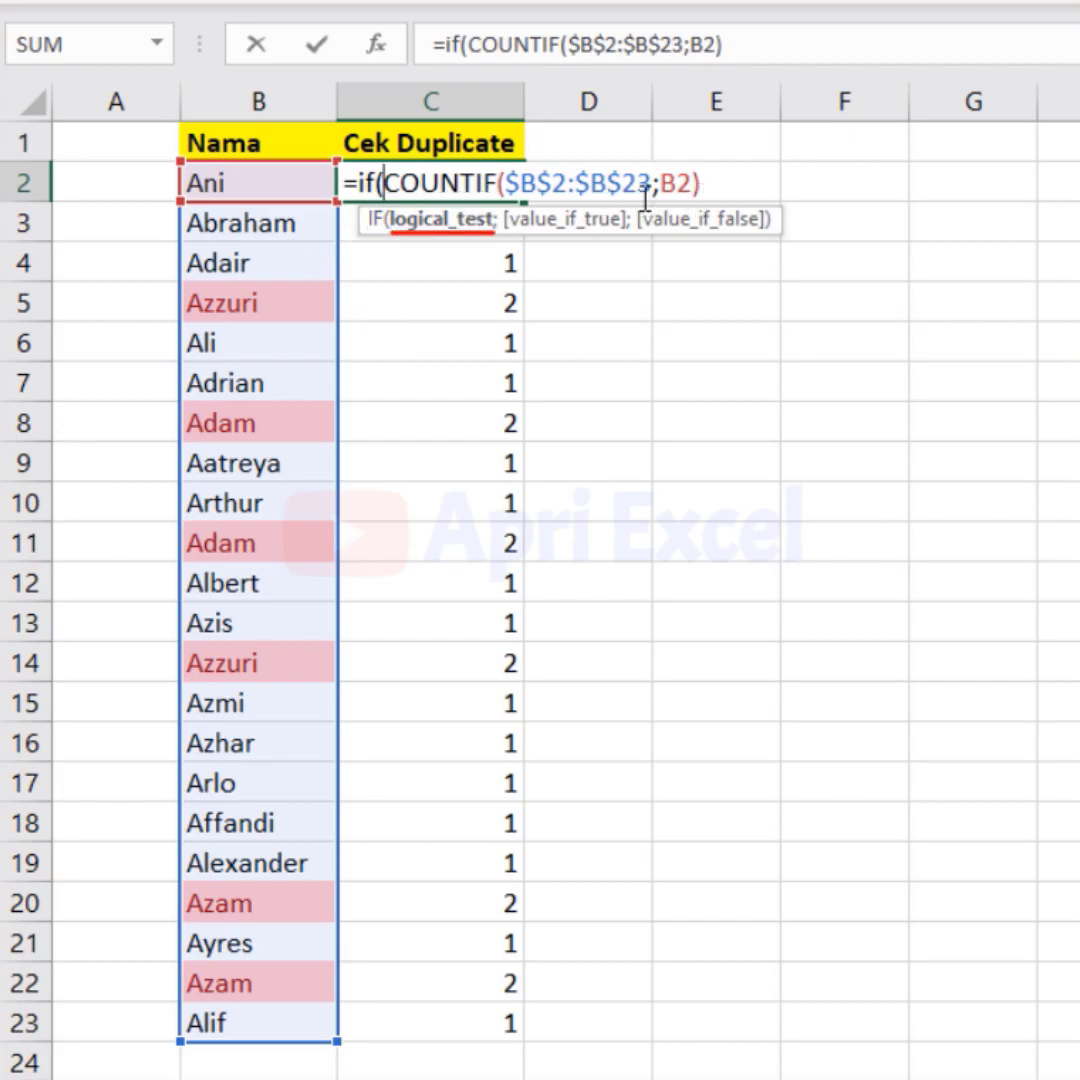
left_click(718, 181)
type(">1")
left_click(465, 220)
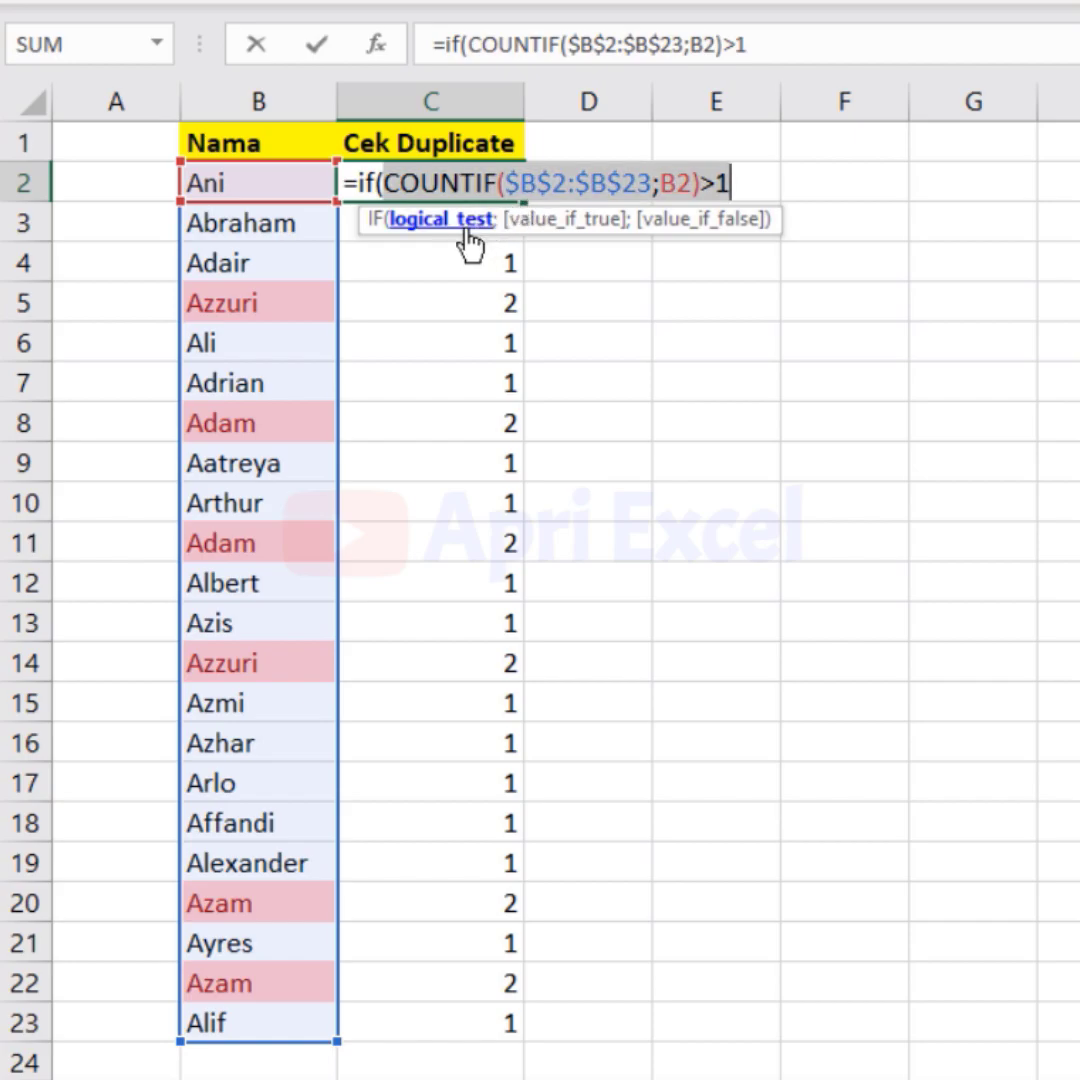
left_click(742, 183)
type(";\"")
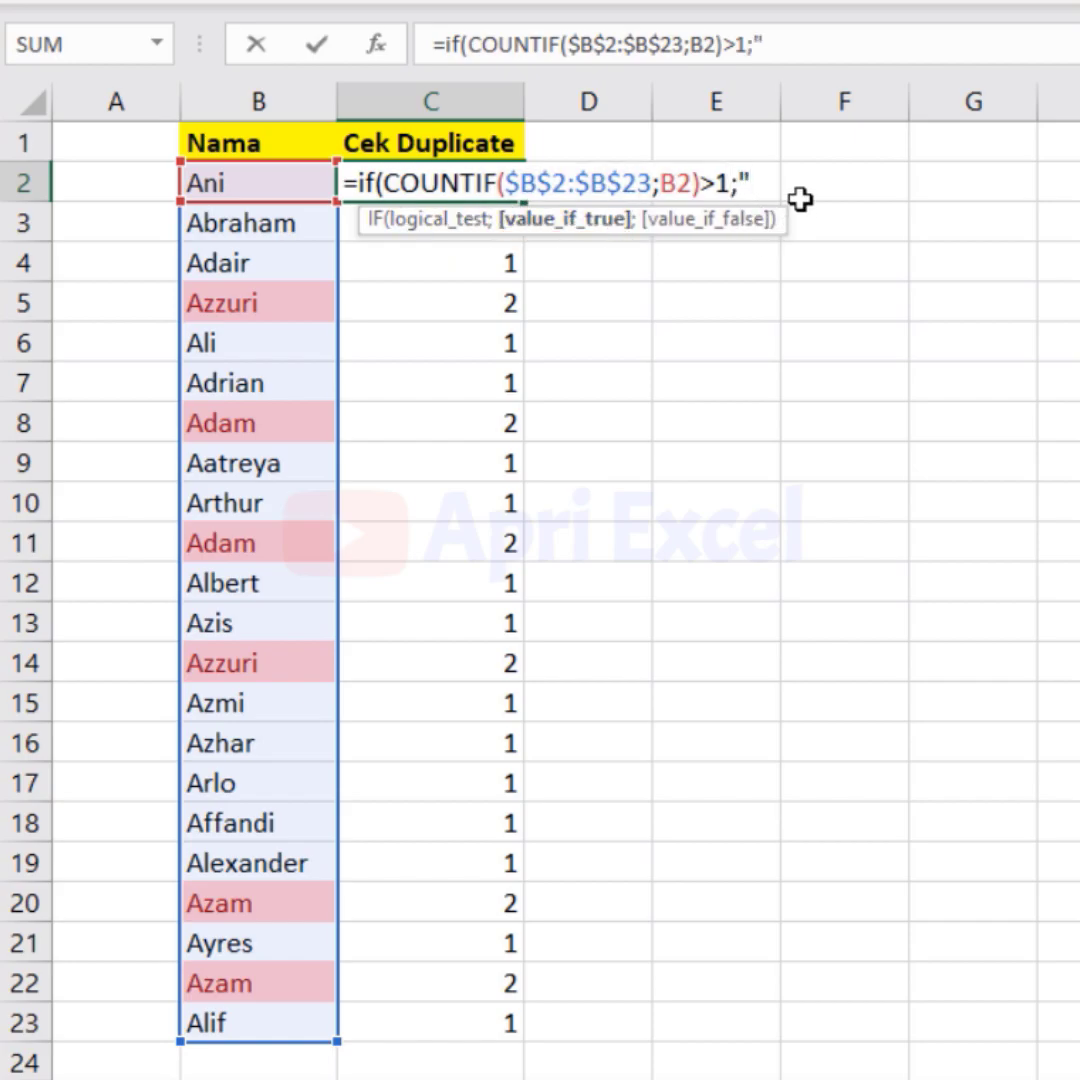
type("Double")
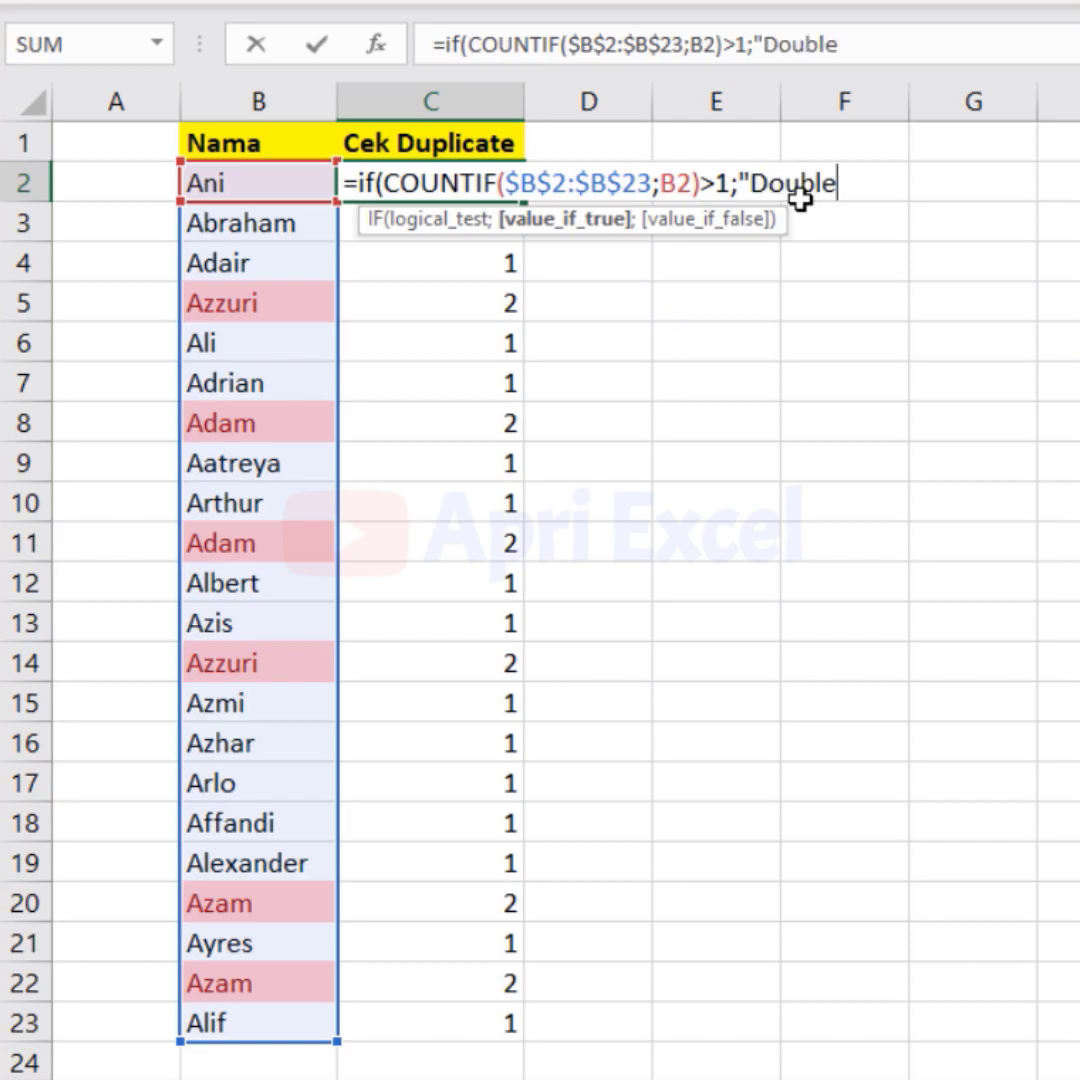
type("\";")
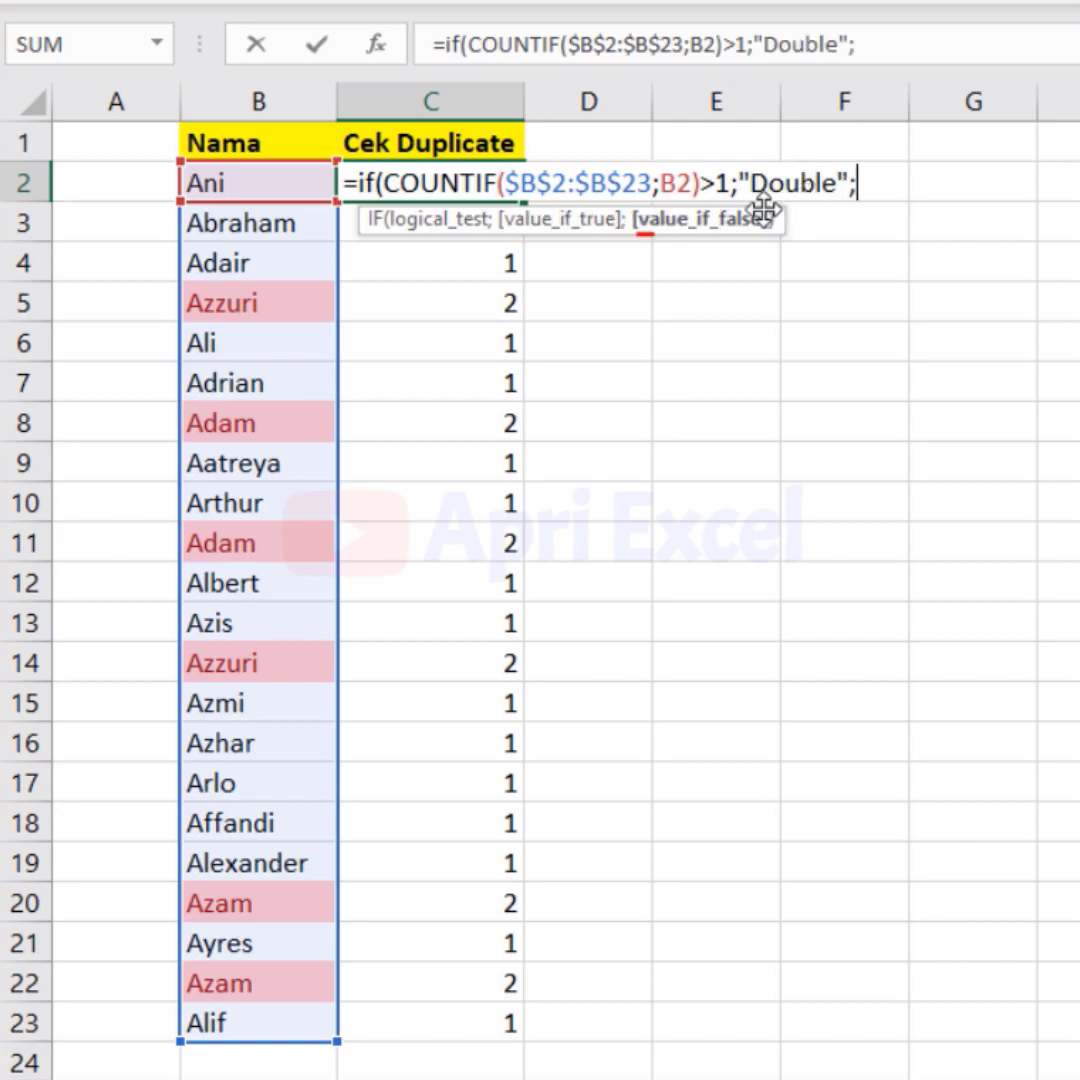
type("\"")
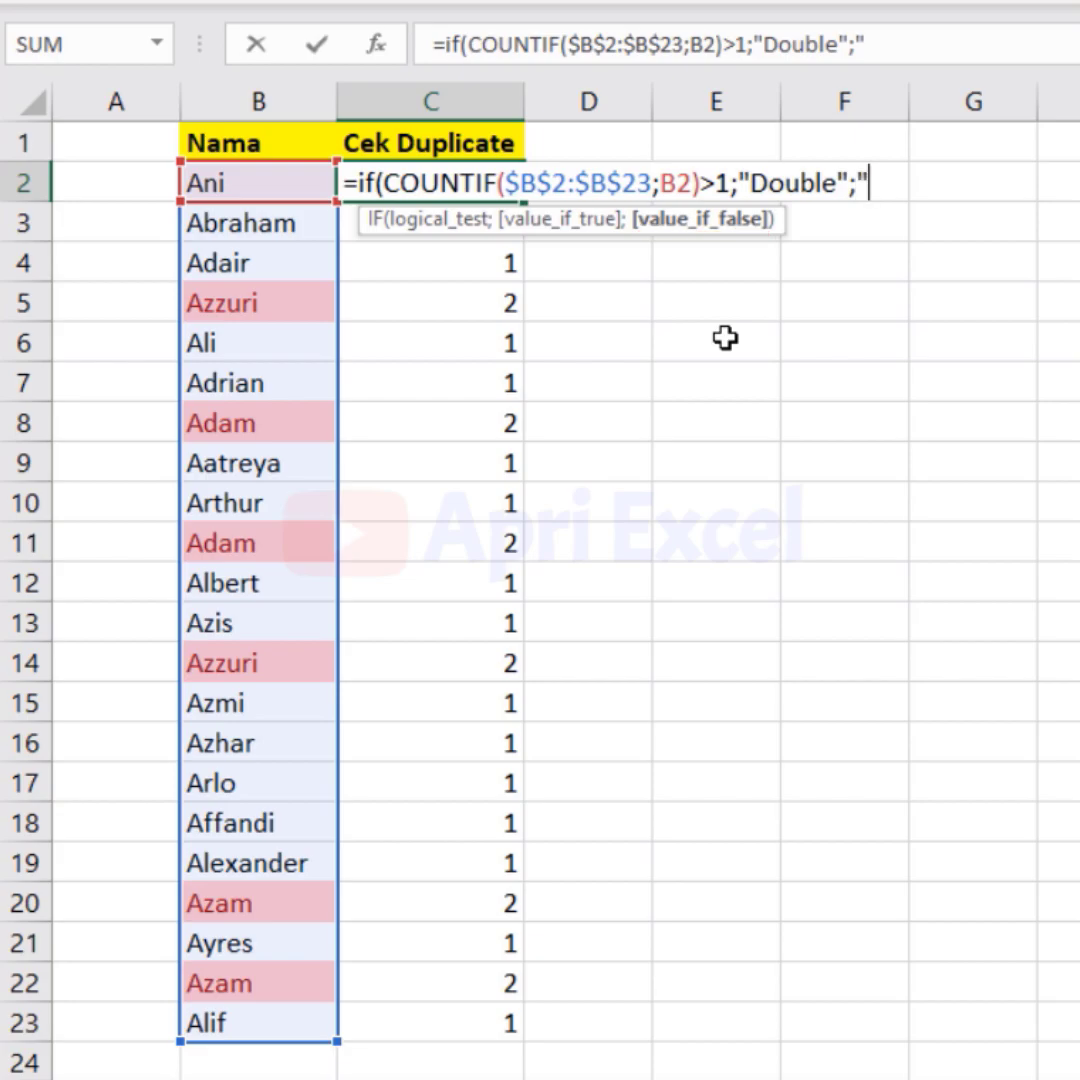
type("Uniq\"")
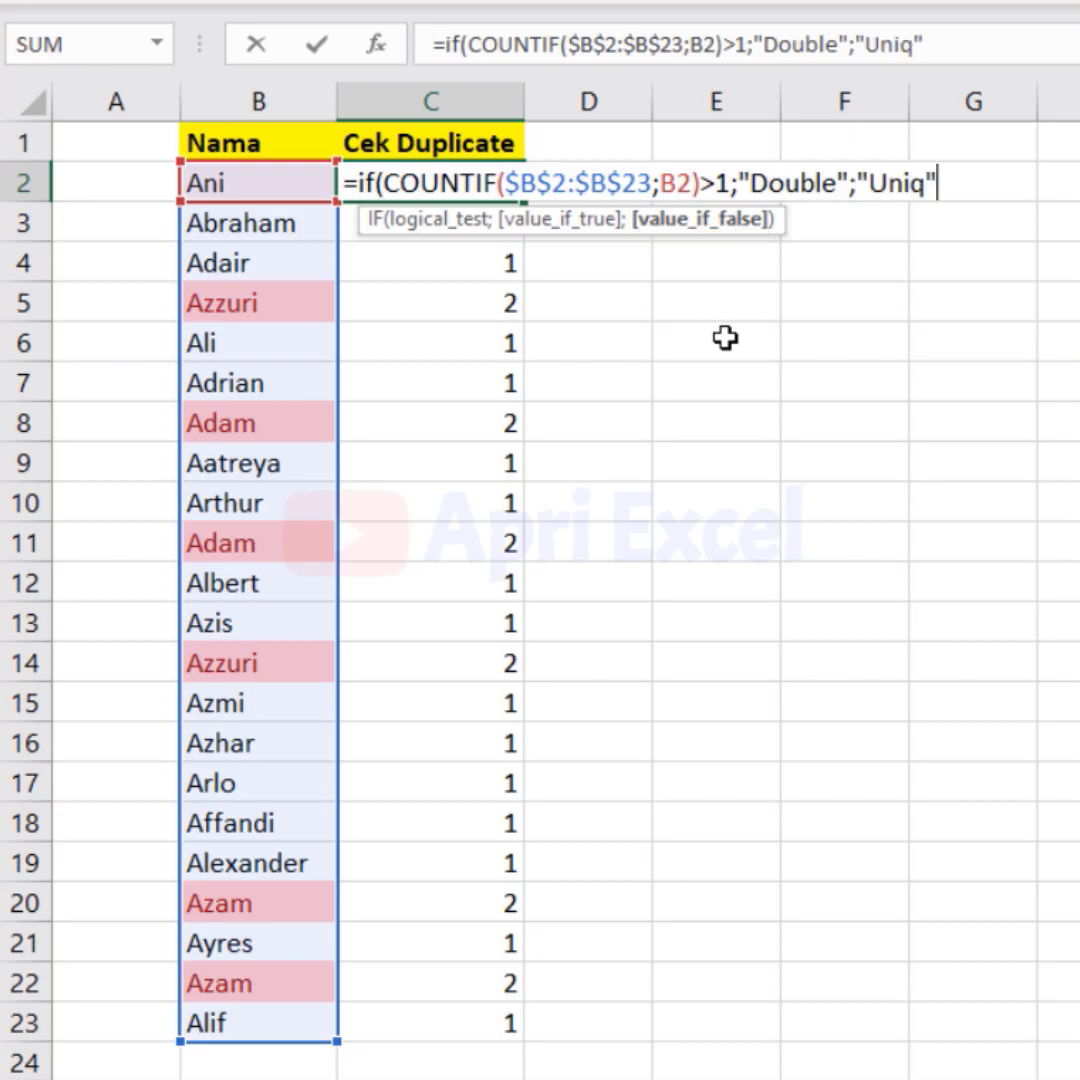
type(")")
key("Return")
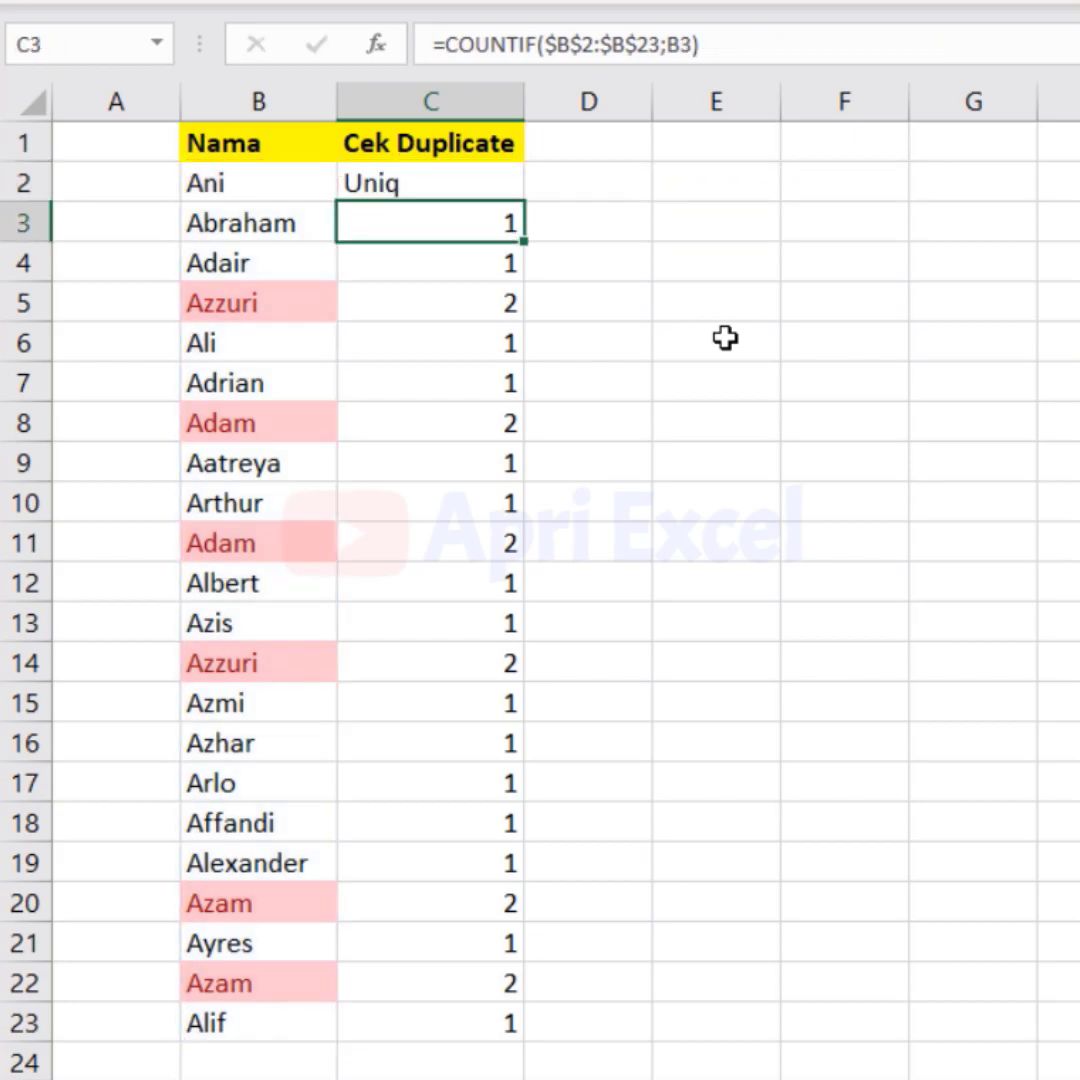
left_click(449, 181)
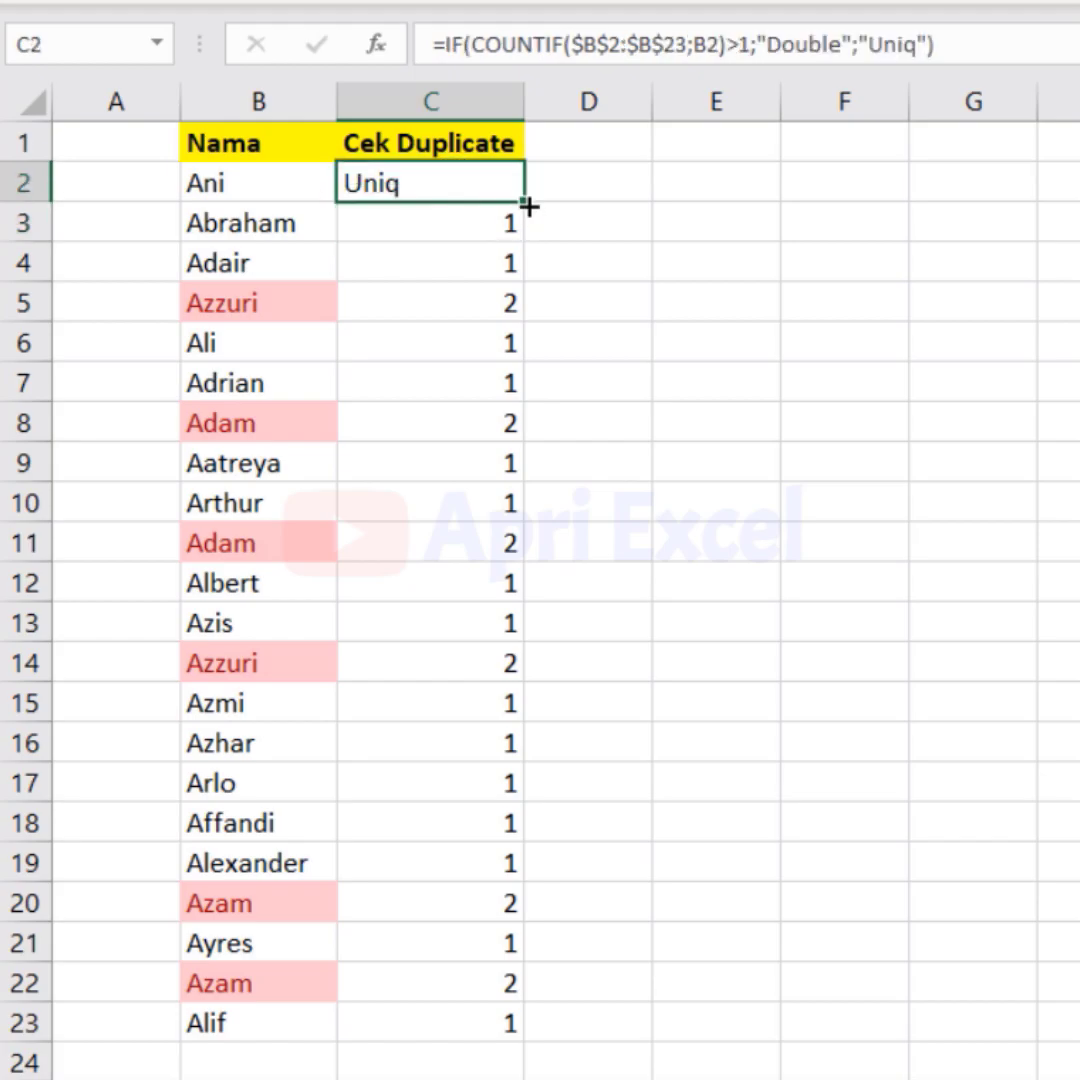
double_click(524, 203)
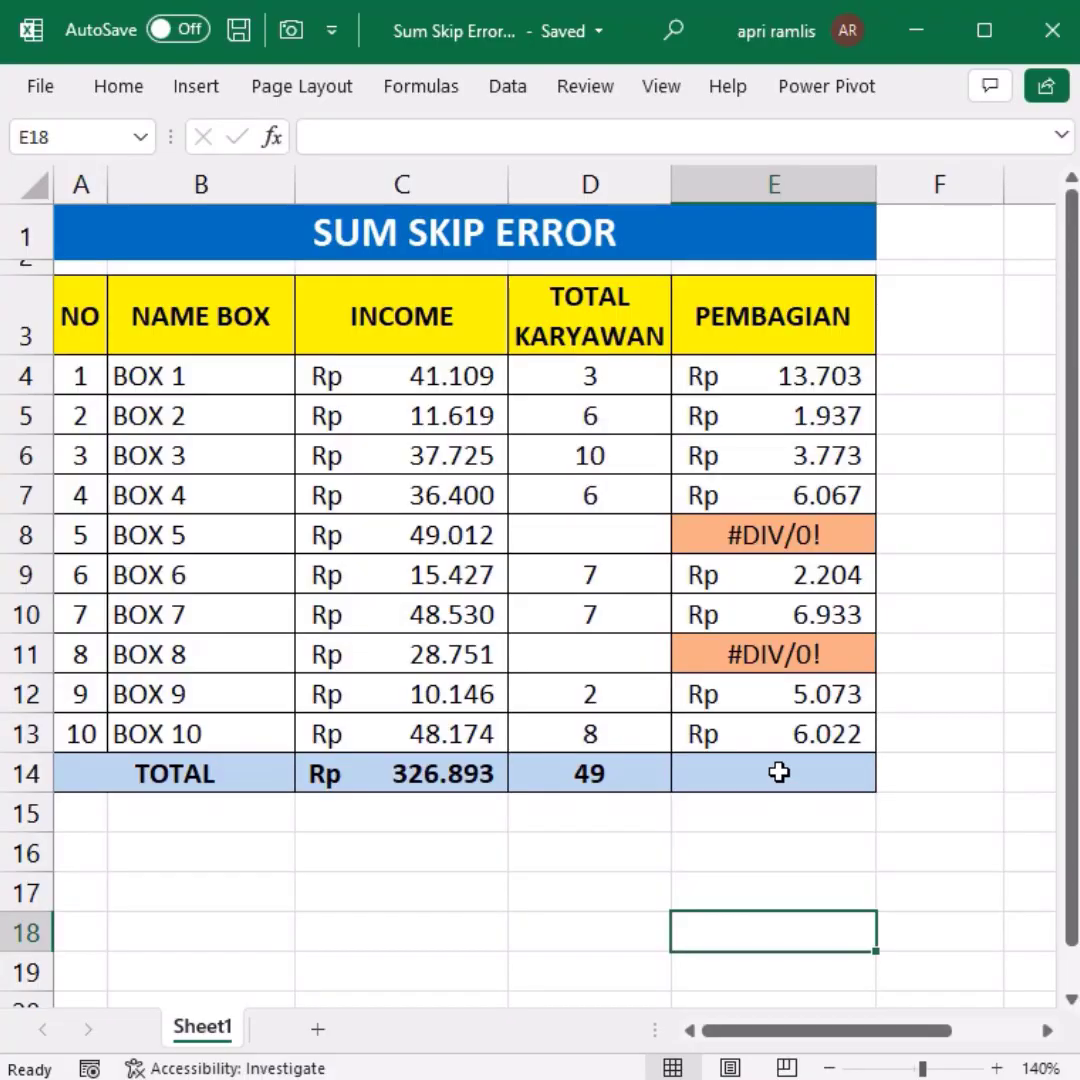
Enter =SUM(E4:E13) in E14, which returns #DIV/0!
left_click(779, 772)
type("=SUM(")
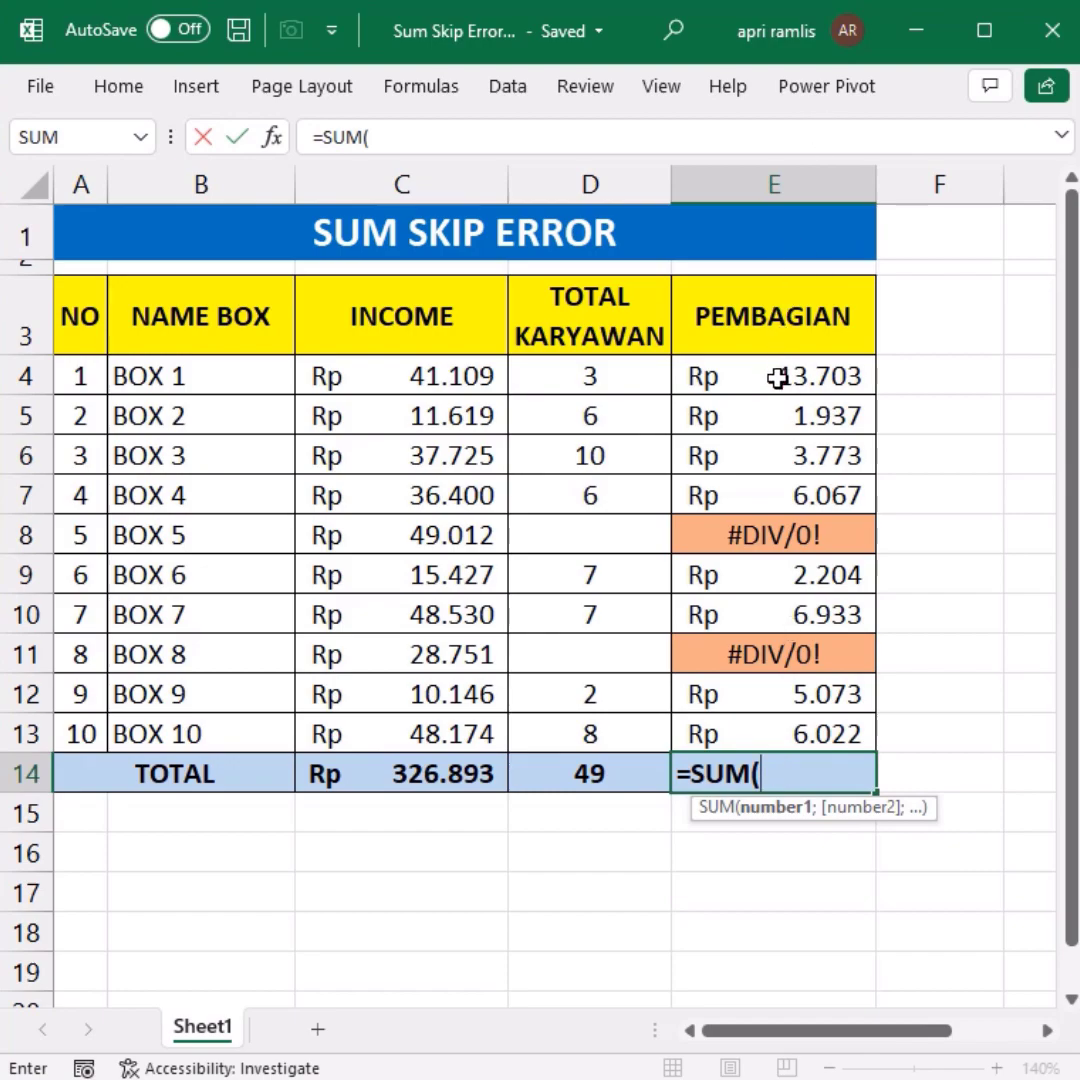
left_click_drag(776, 376, 747, 734)
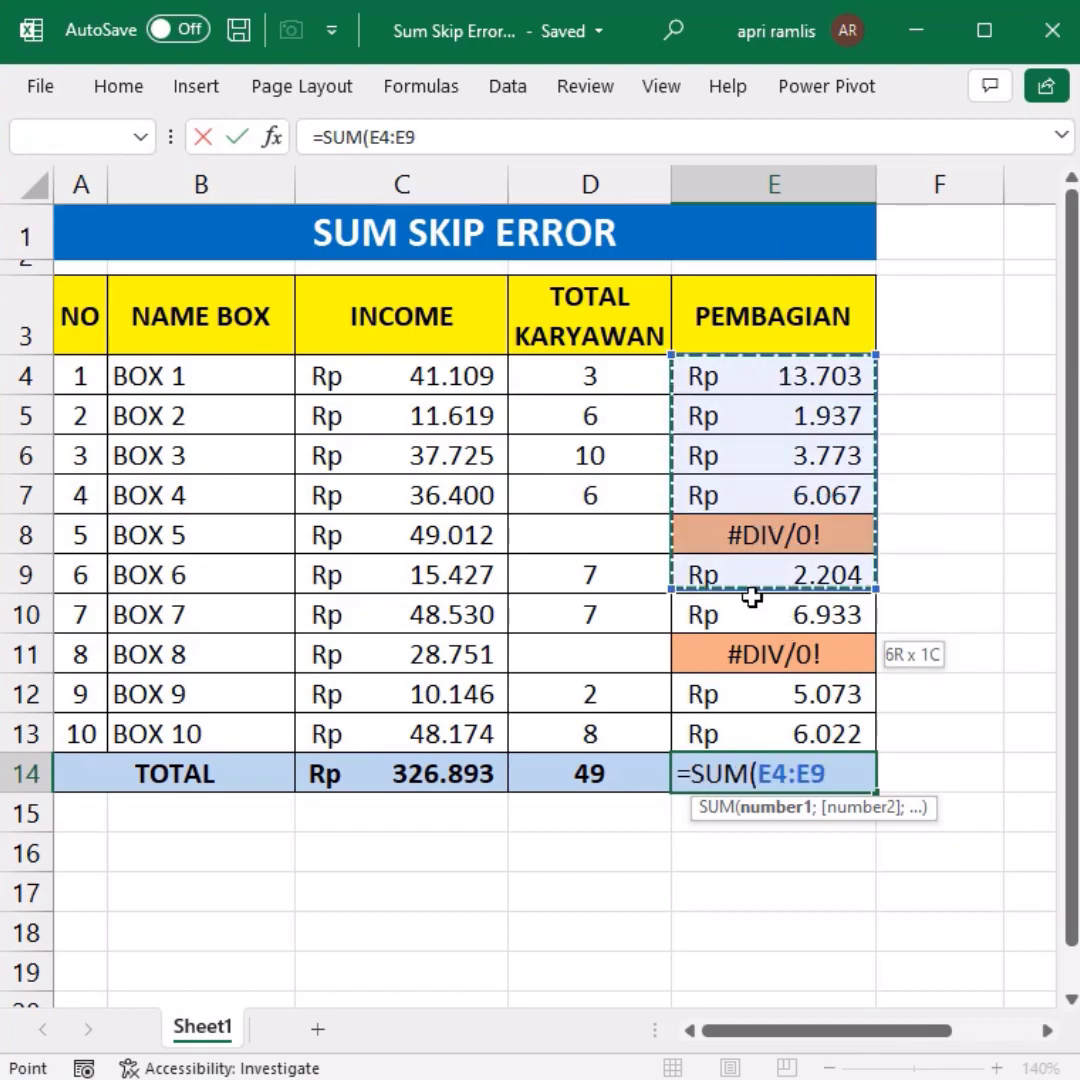
key("Return")
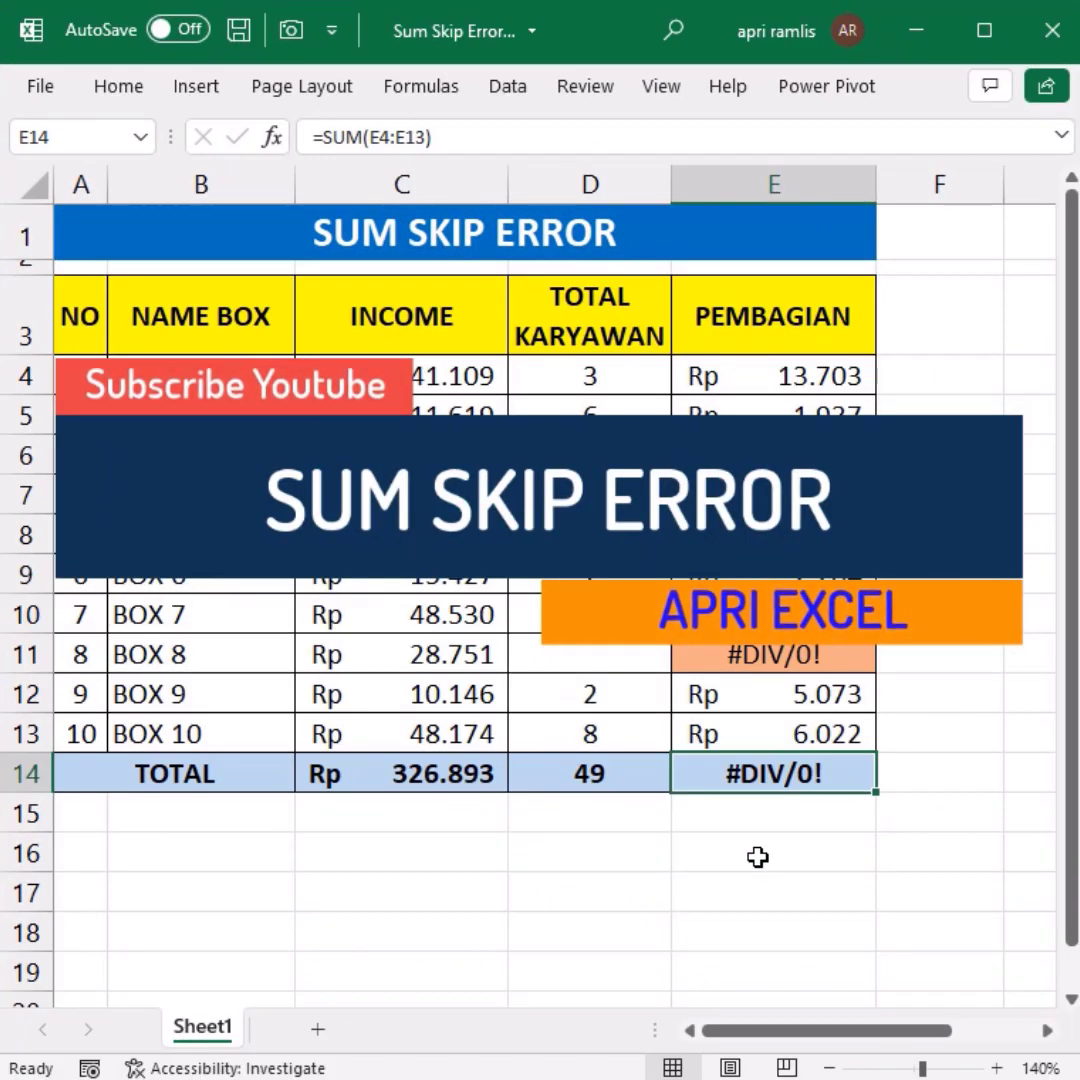
Enter =AGGREGATE(9;6;E4:E13) in E14 to sum PEMBAGIAN ignoring errors, giving Rp 45.710.
type("=")
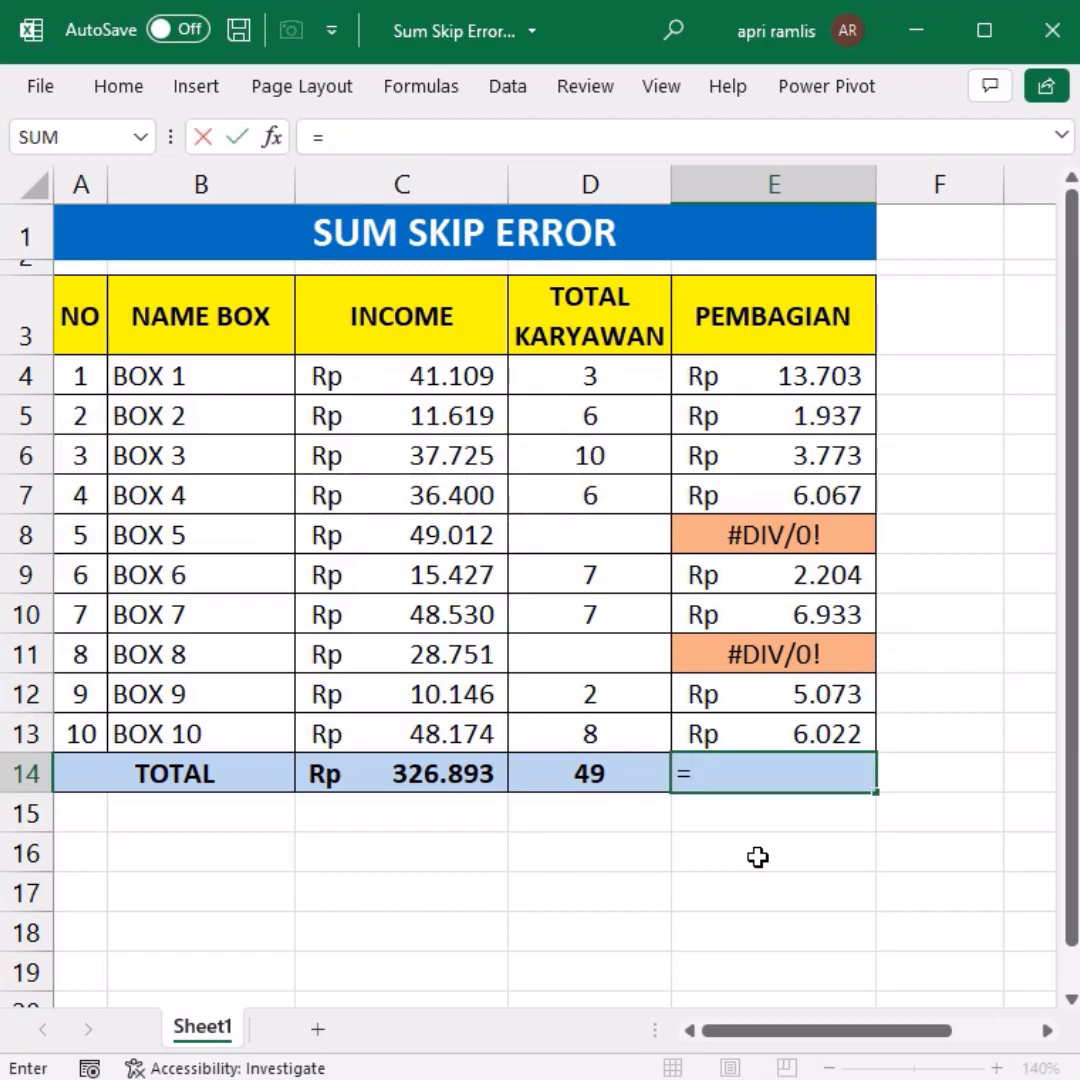
type("AGG")
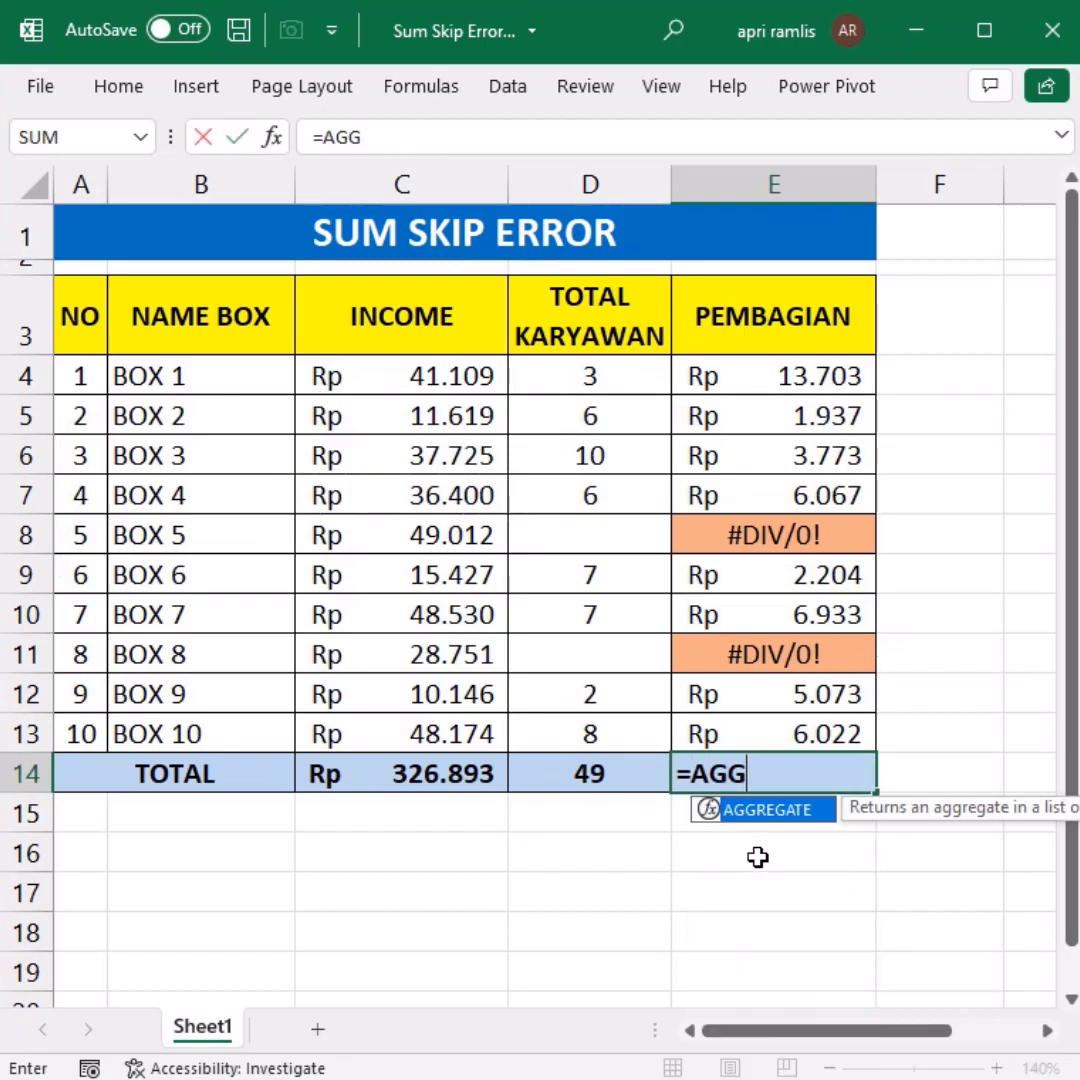
double_click(776, 812)
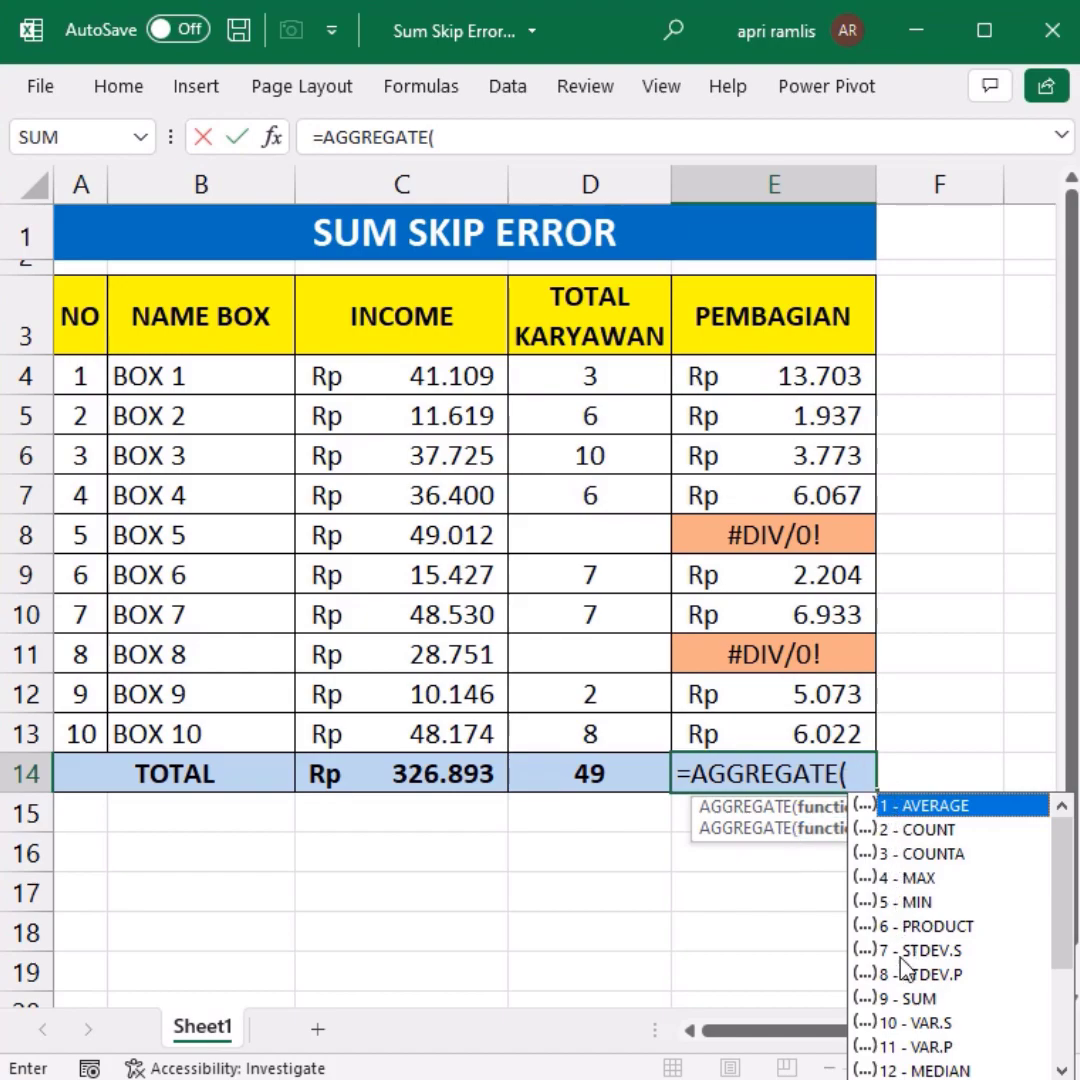
double_click(903, 998)
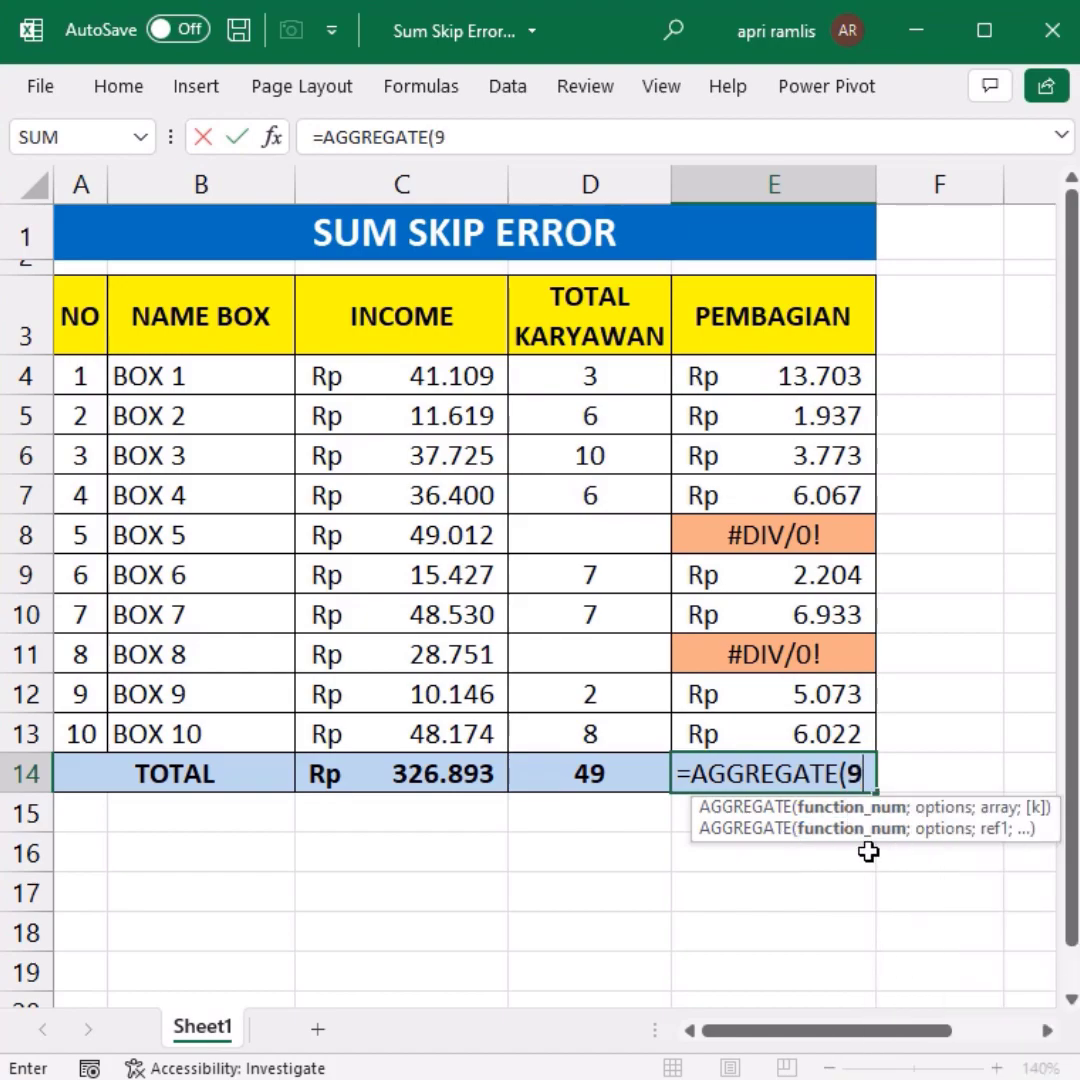
type(";")
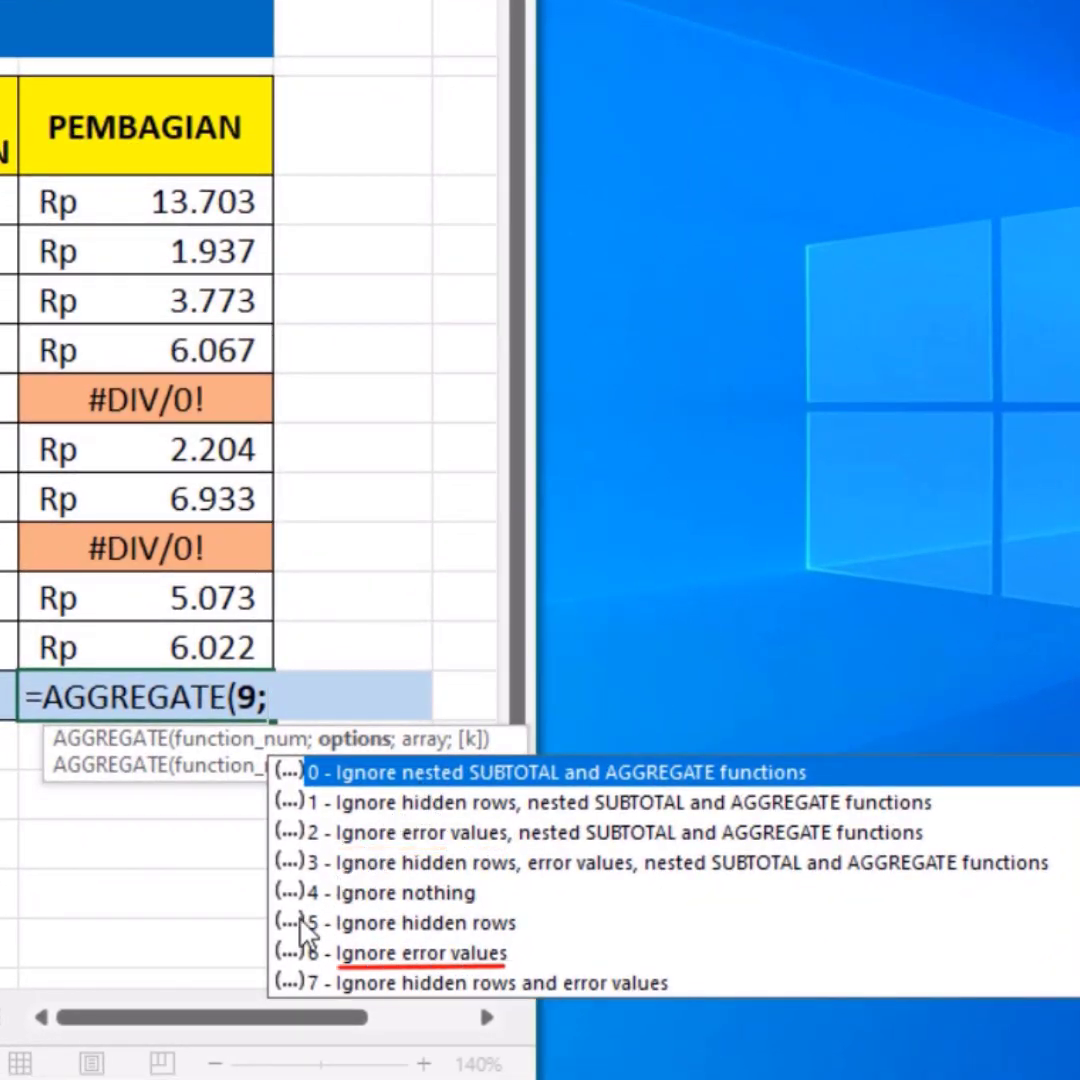
left_click(314, 952)
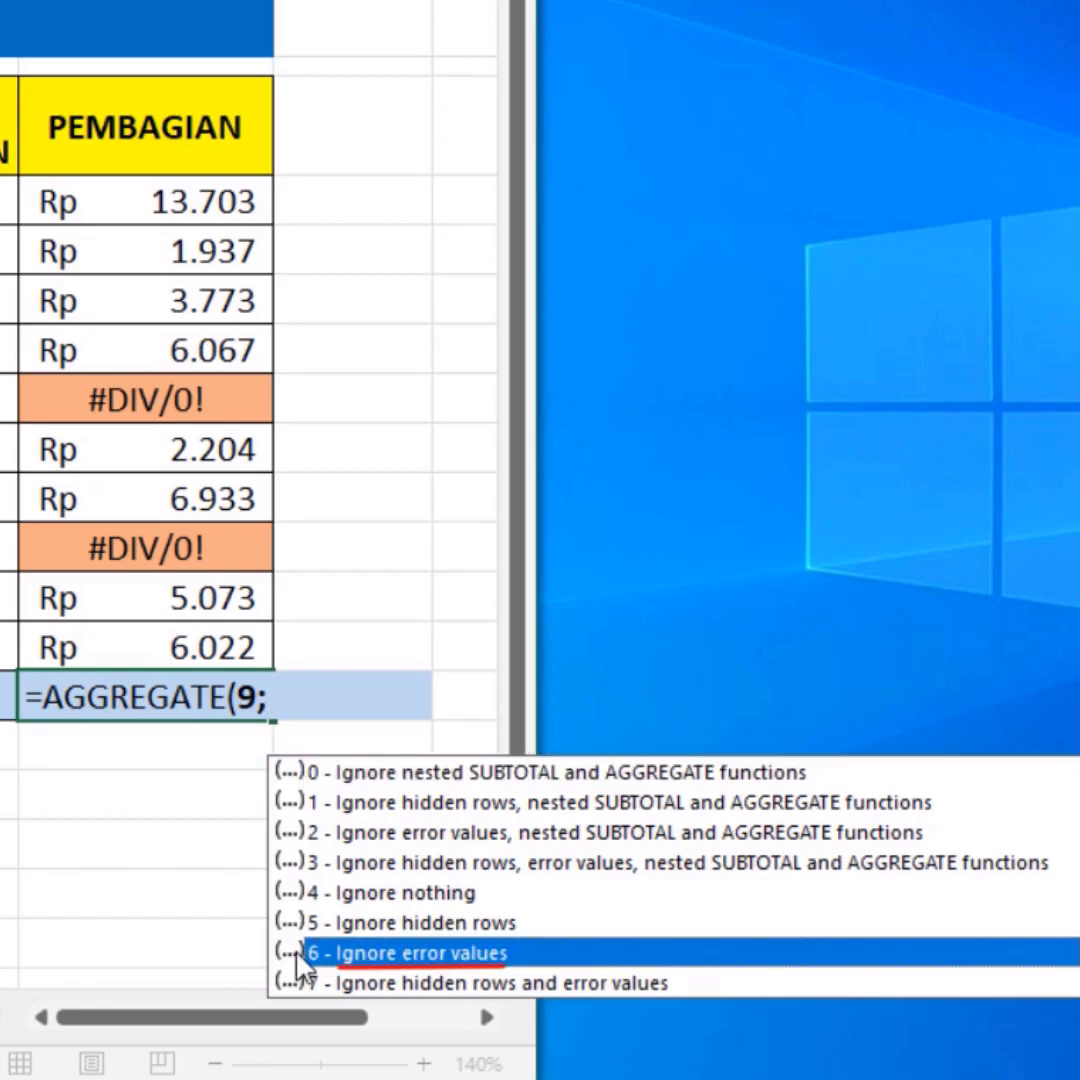
double_click(300, 955)
type(";")
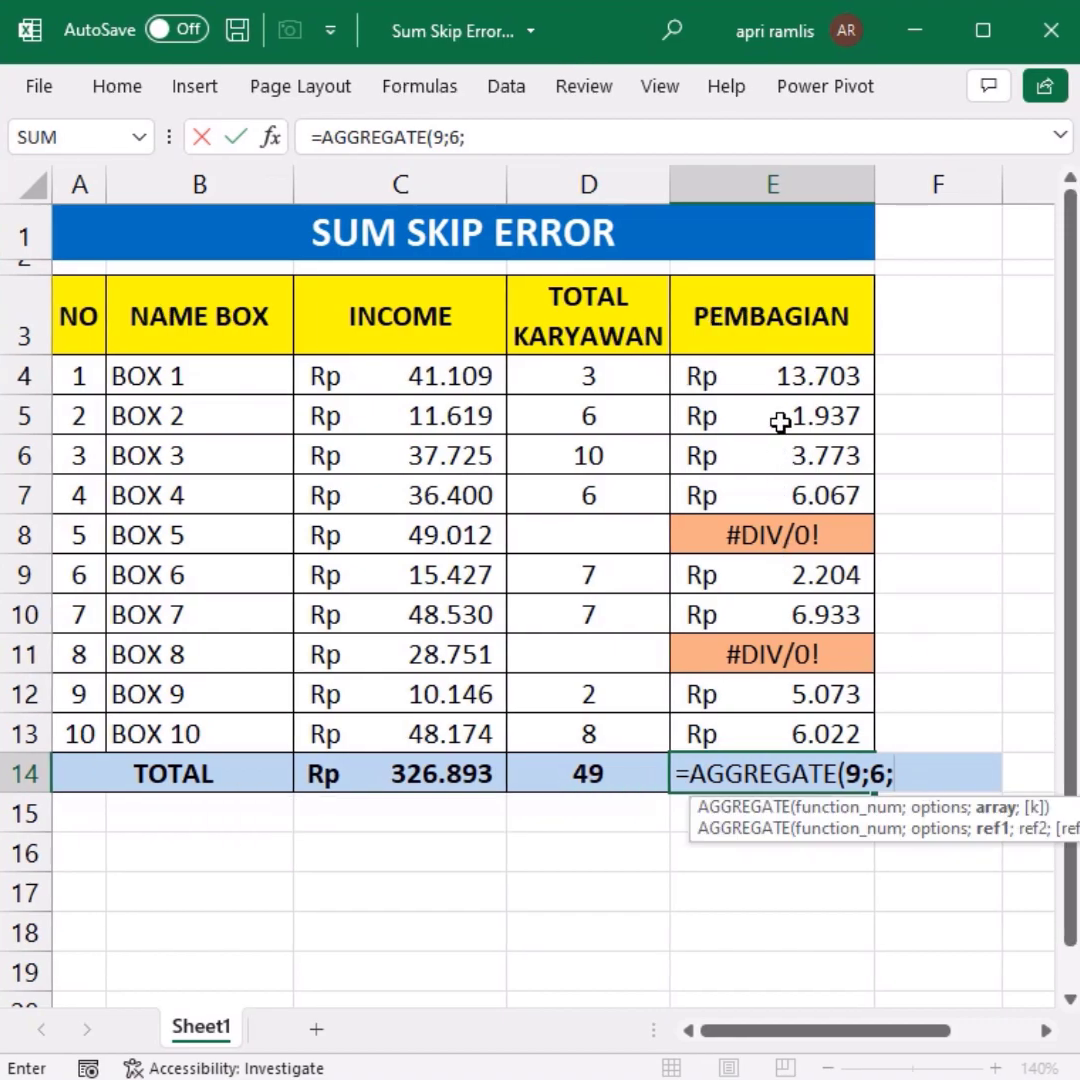
left_click_drag(776, 374, 789, 727)
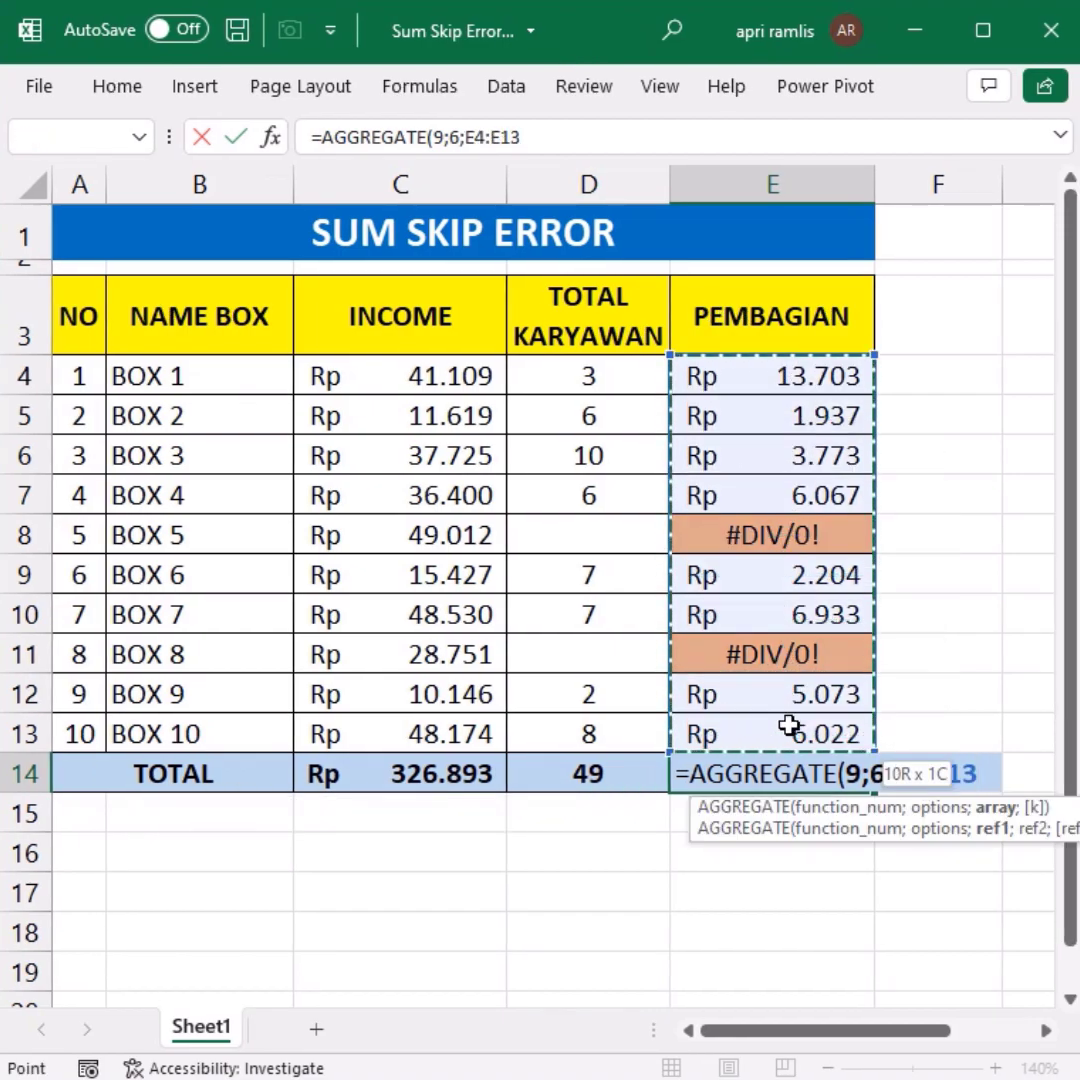
type(")")
key("Return")
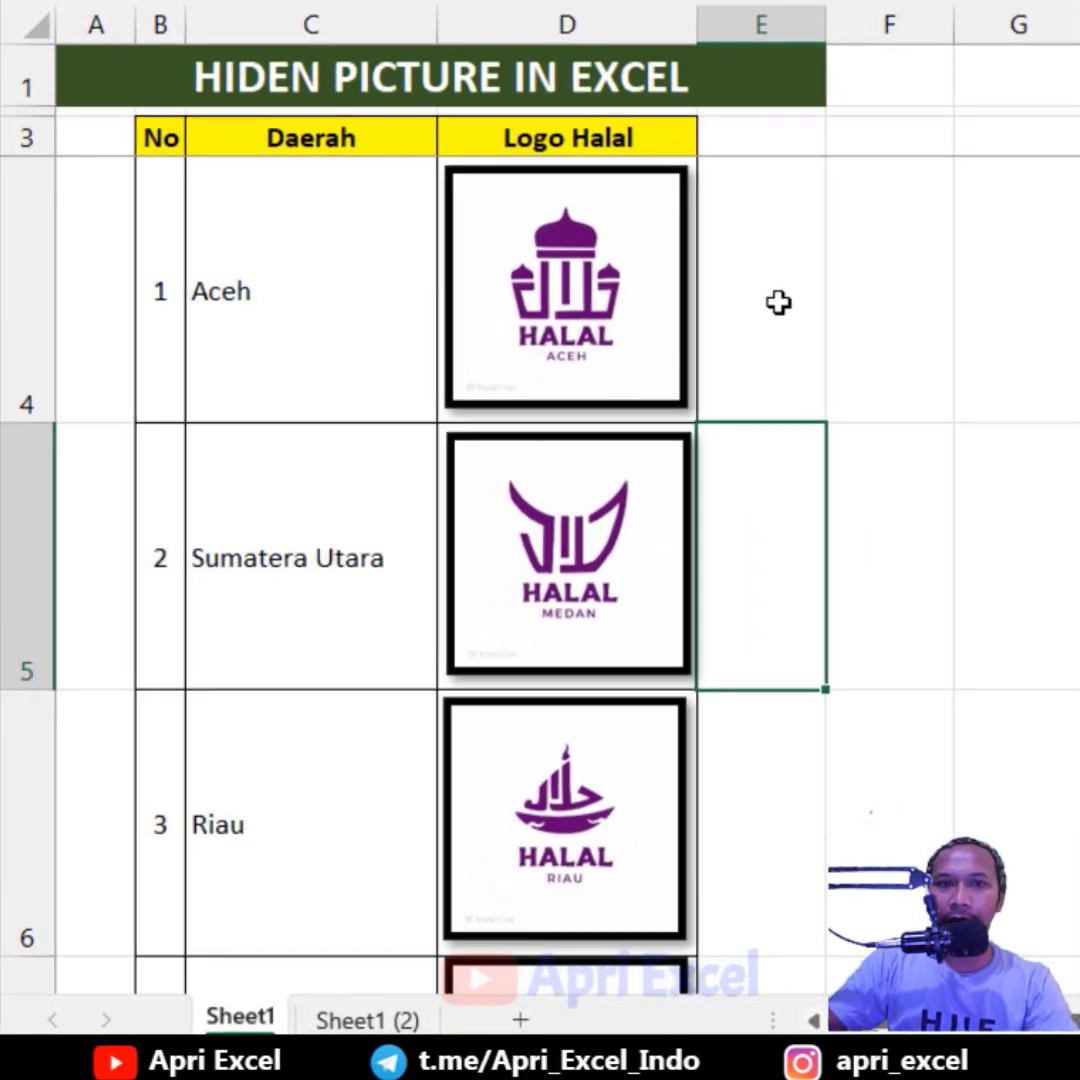
Test-hide the Aceh row and drag the Medan logo aside, then undo both changes.
scroll(753, 355, "down", 2)
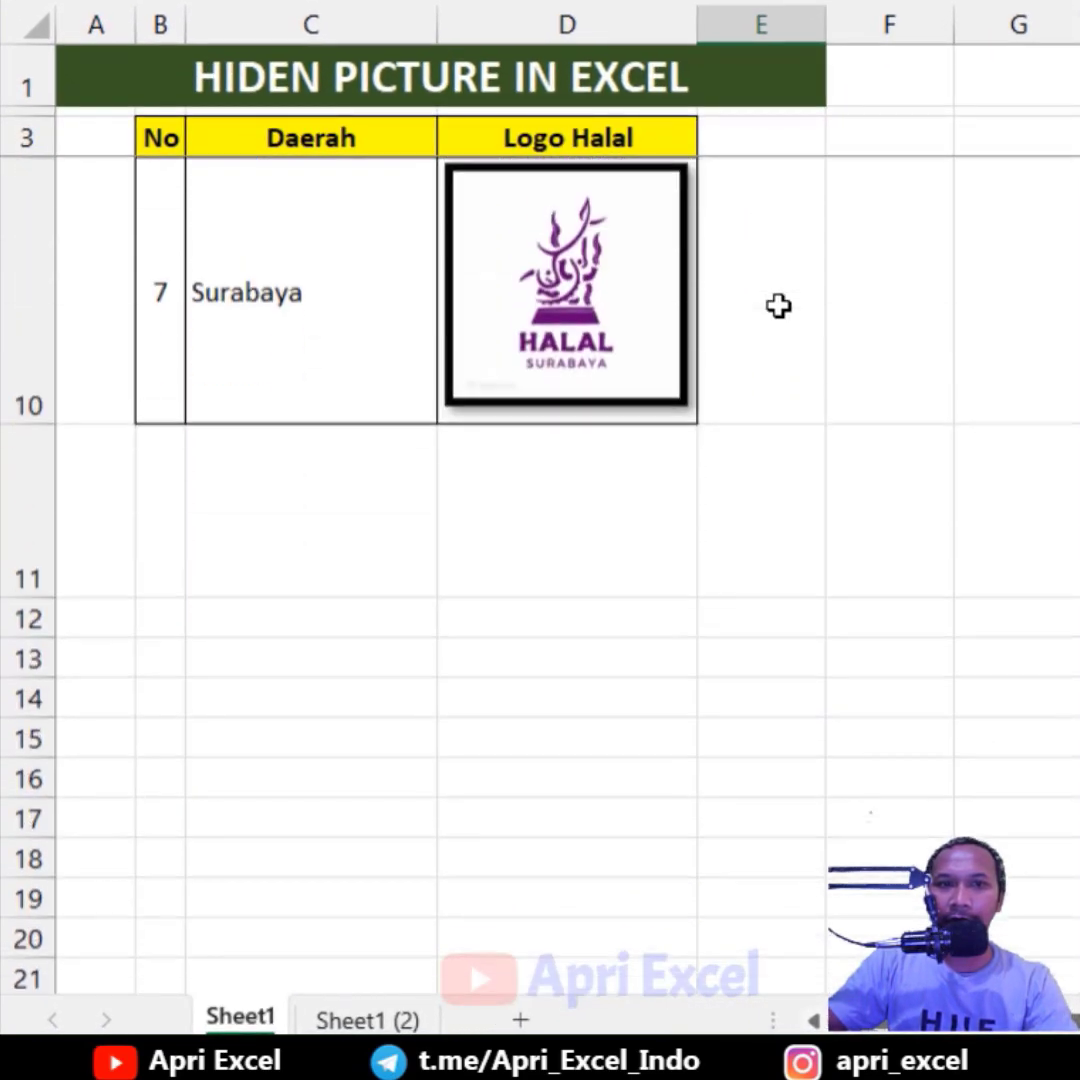
scroll(753, 355, "up", 2)
key("Up")
key("Right")
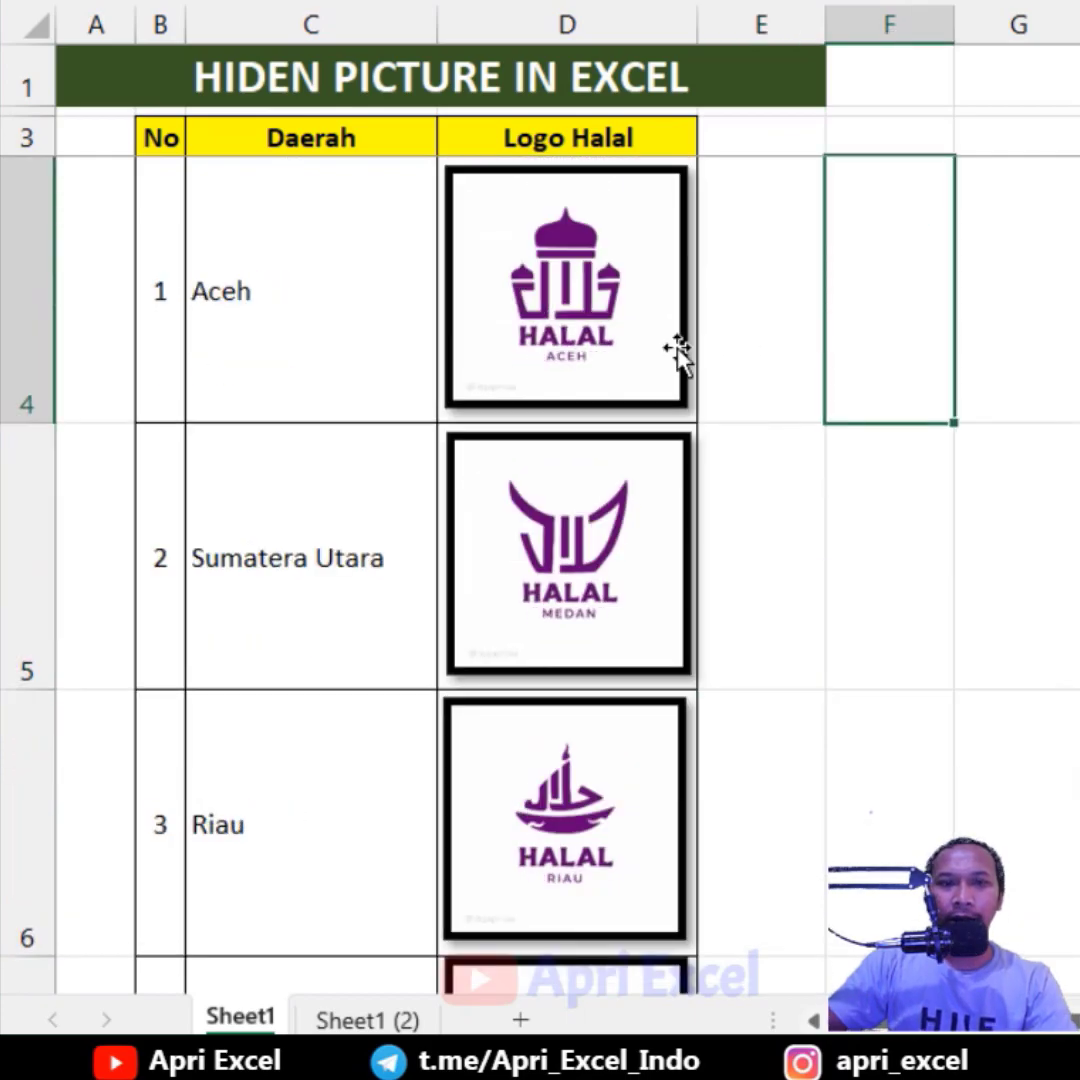
left_click(25, 290)
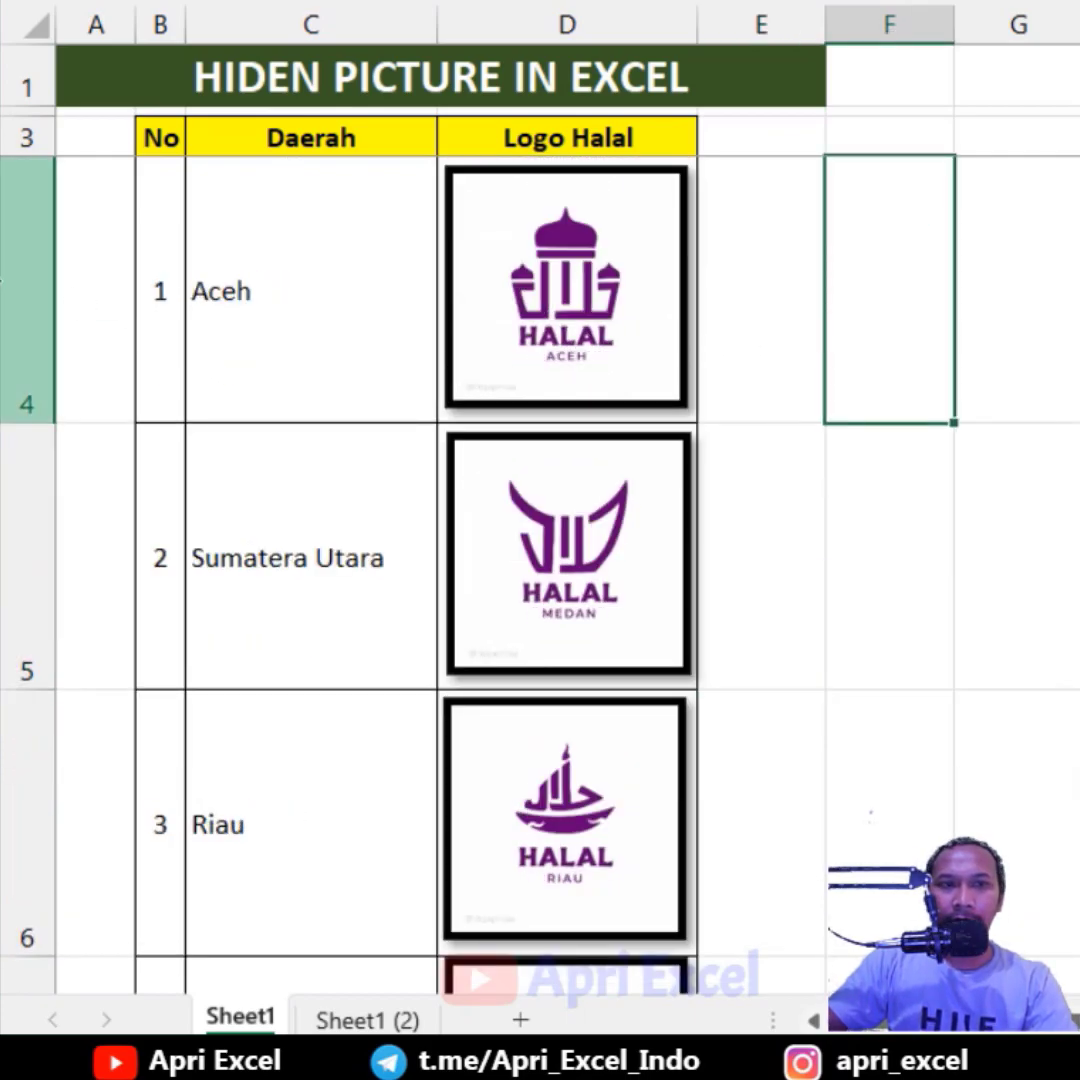
right_click(22, 298)
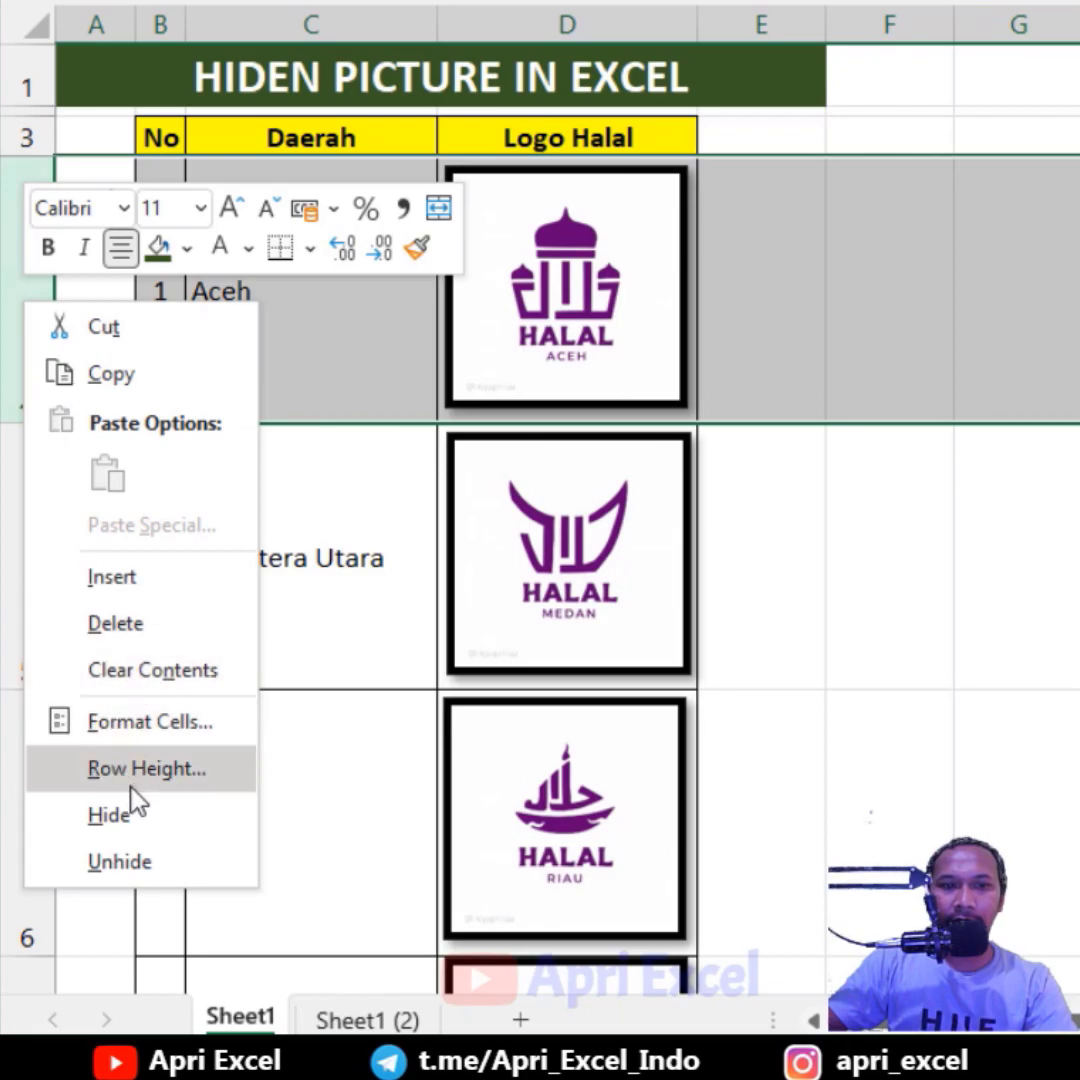
left_click(140, 818)
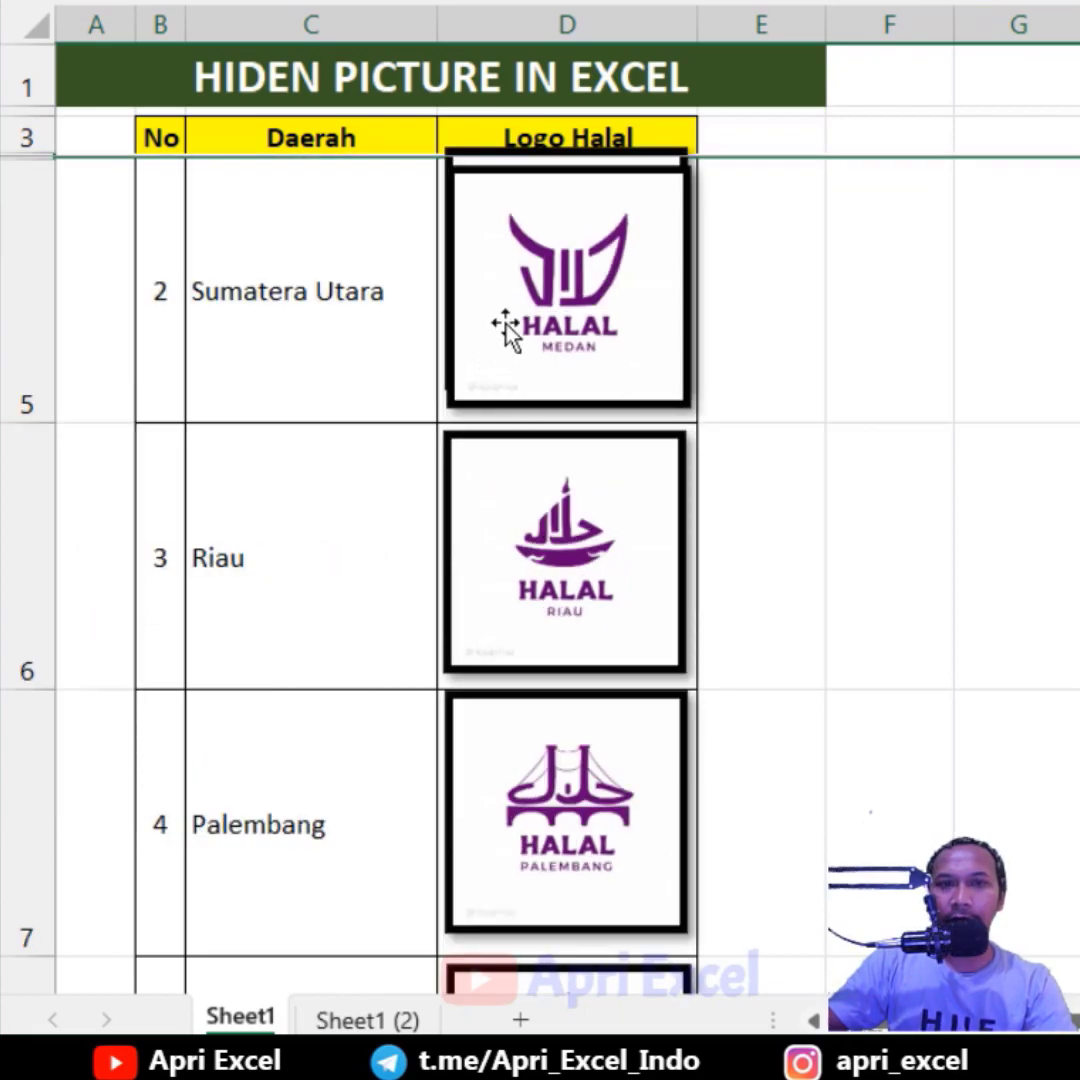
left_click_drag(505, 325, 777, 310)
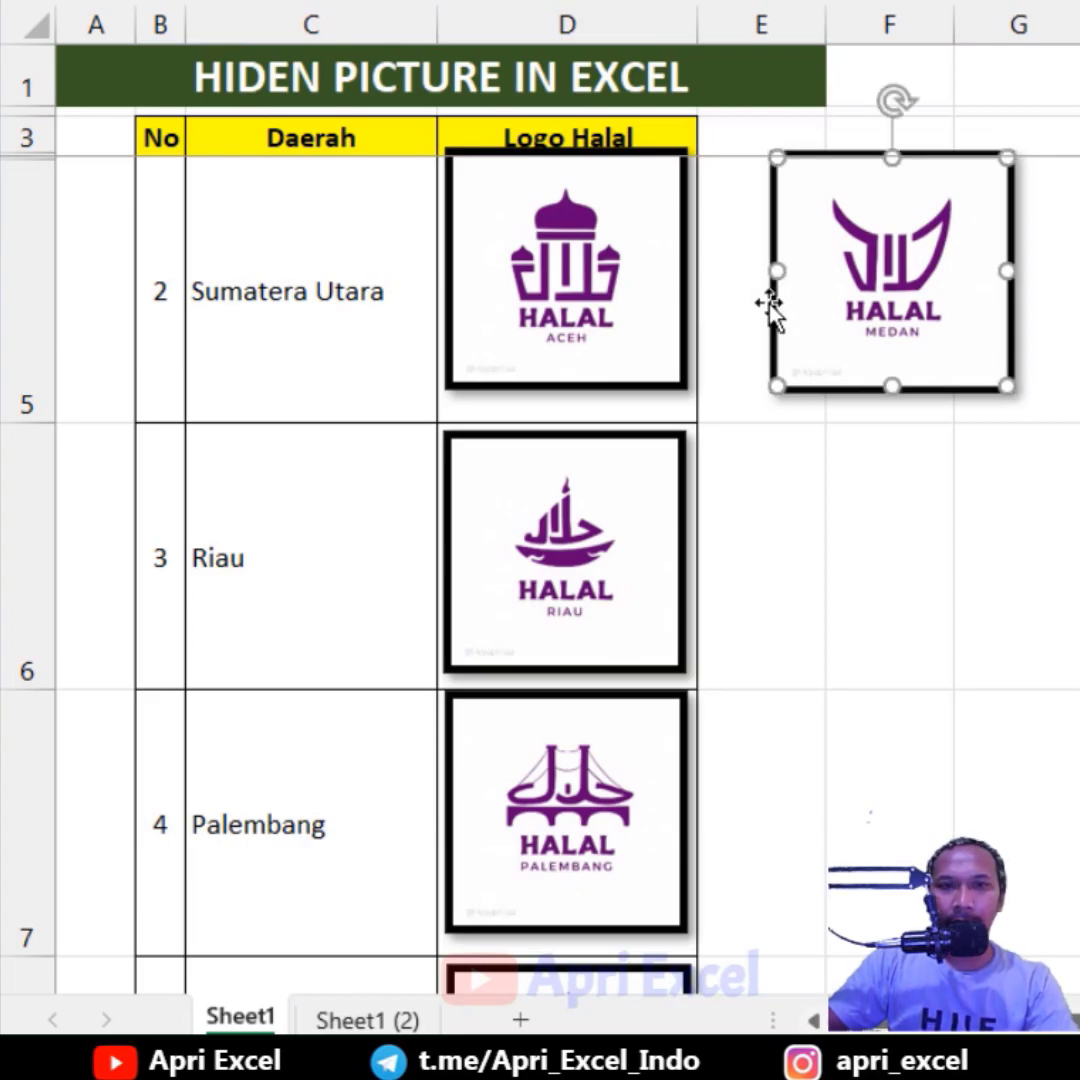
key("ctrl+z")
key("ctrl+z")
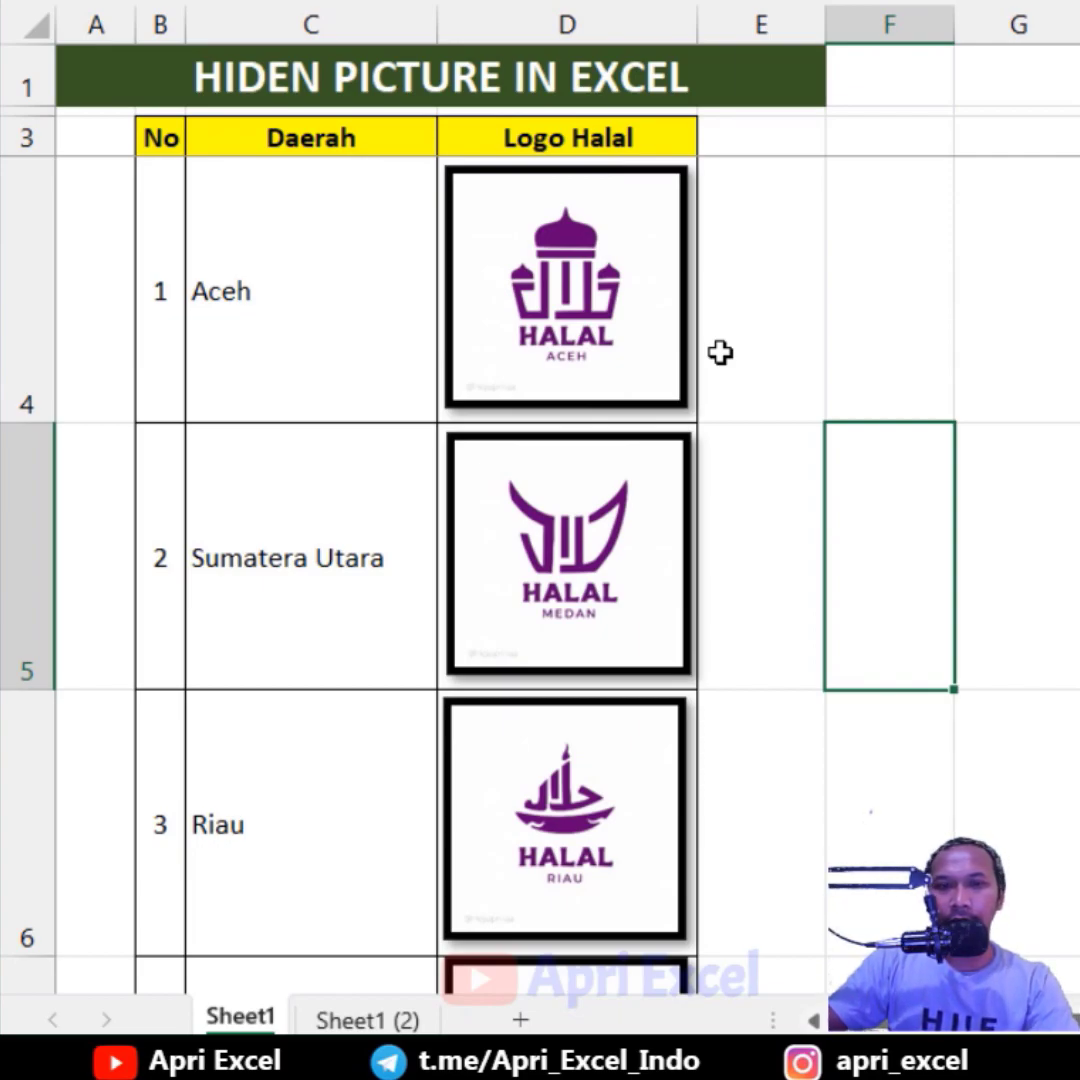
key("ctrl+g")
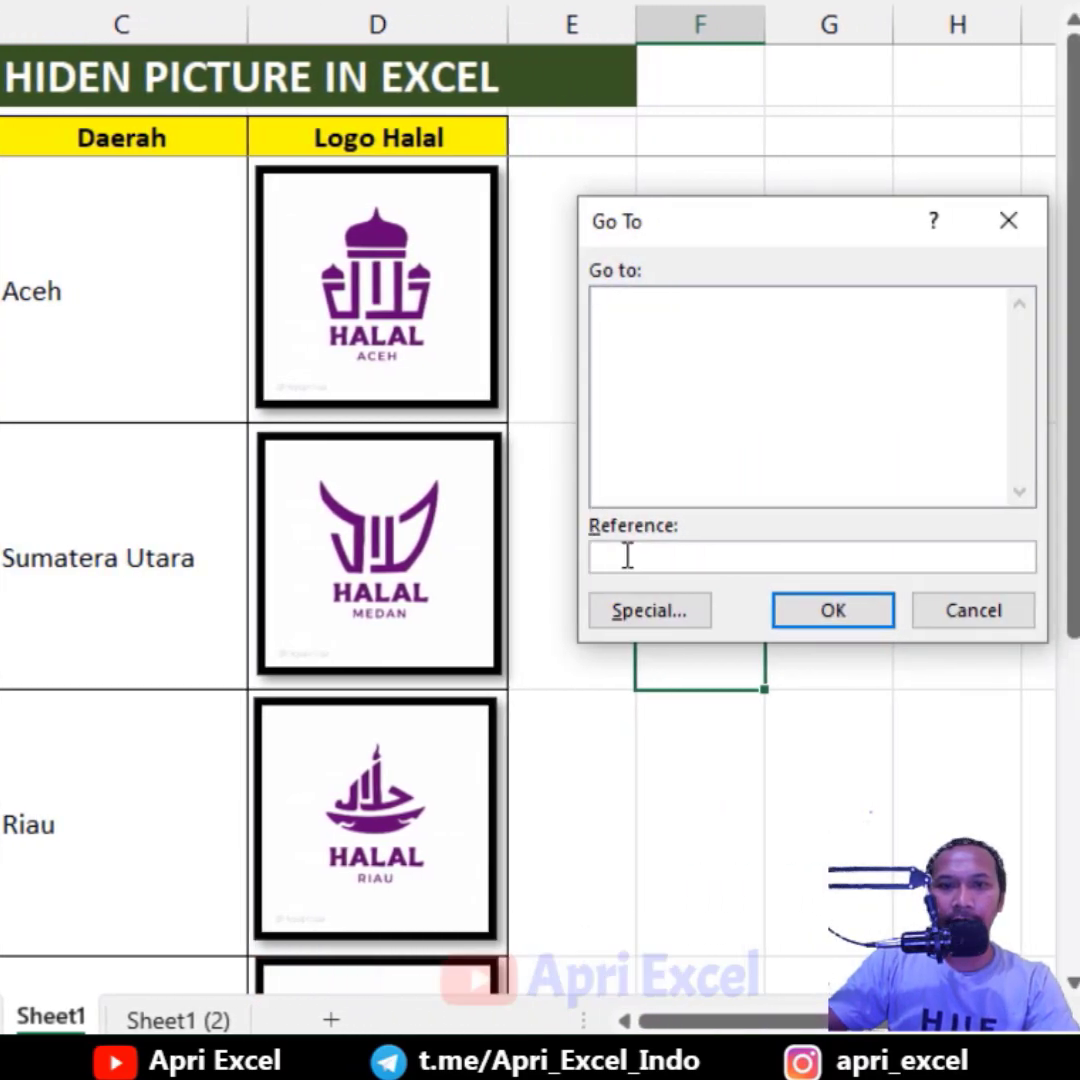
Select all logo pictures via Go To Special > Objects and set them to Move and size with cells.
left_click(649, 610)
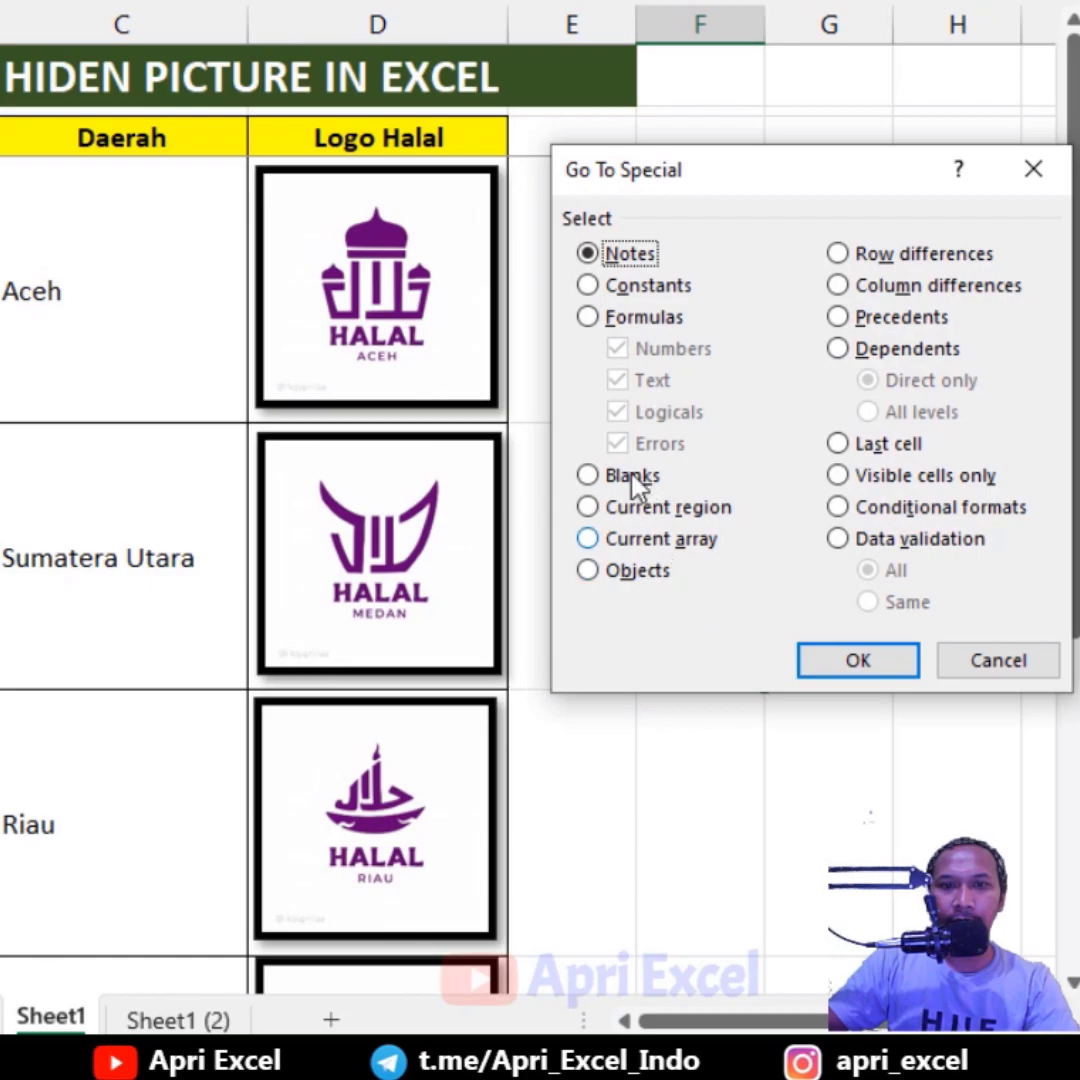
left_click(628, 570)
left_click(826, 665)
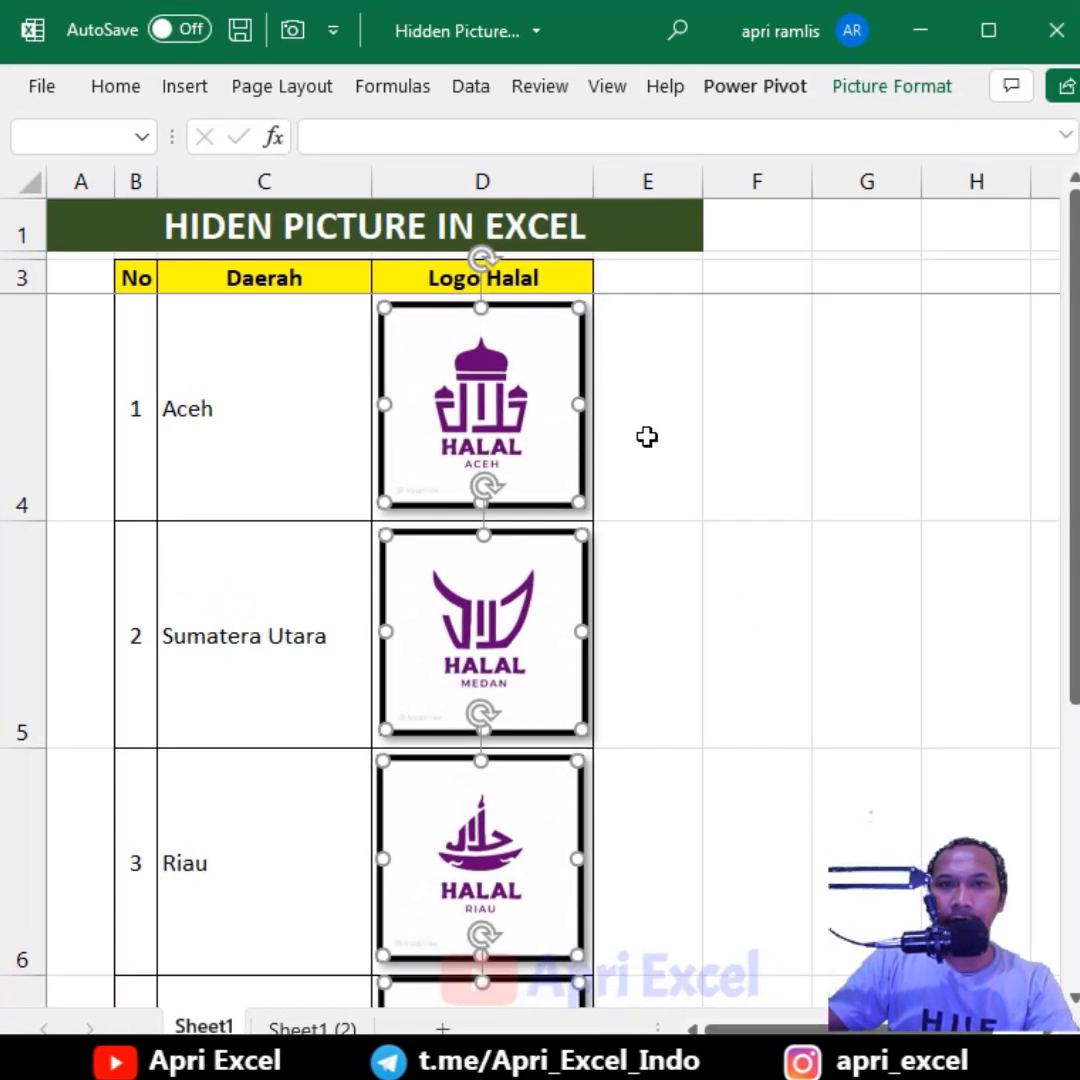
right_click(530, 448)
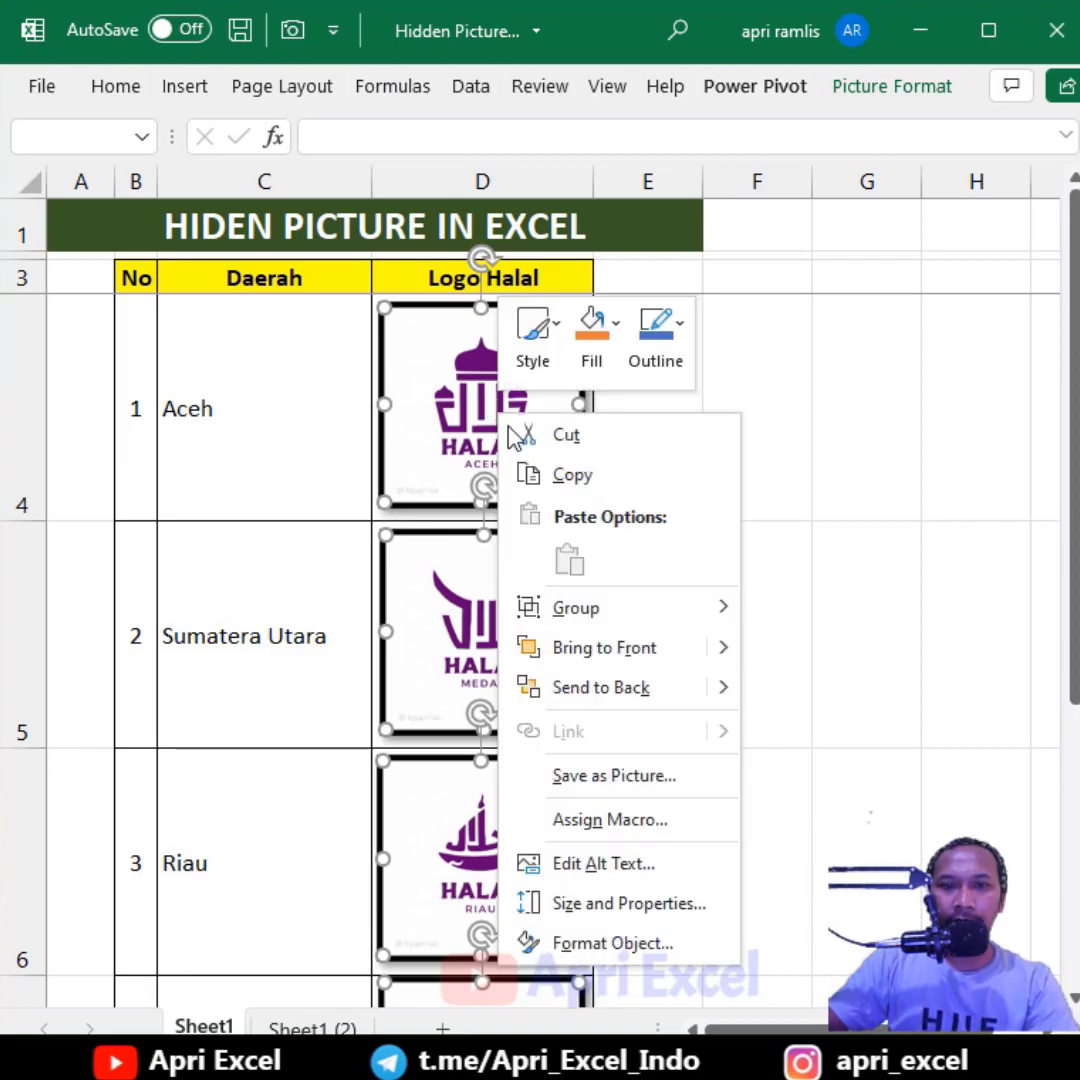
left_click(597, 905)
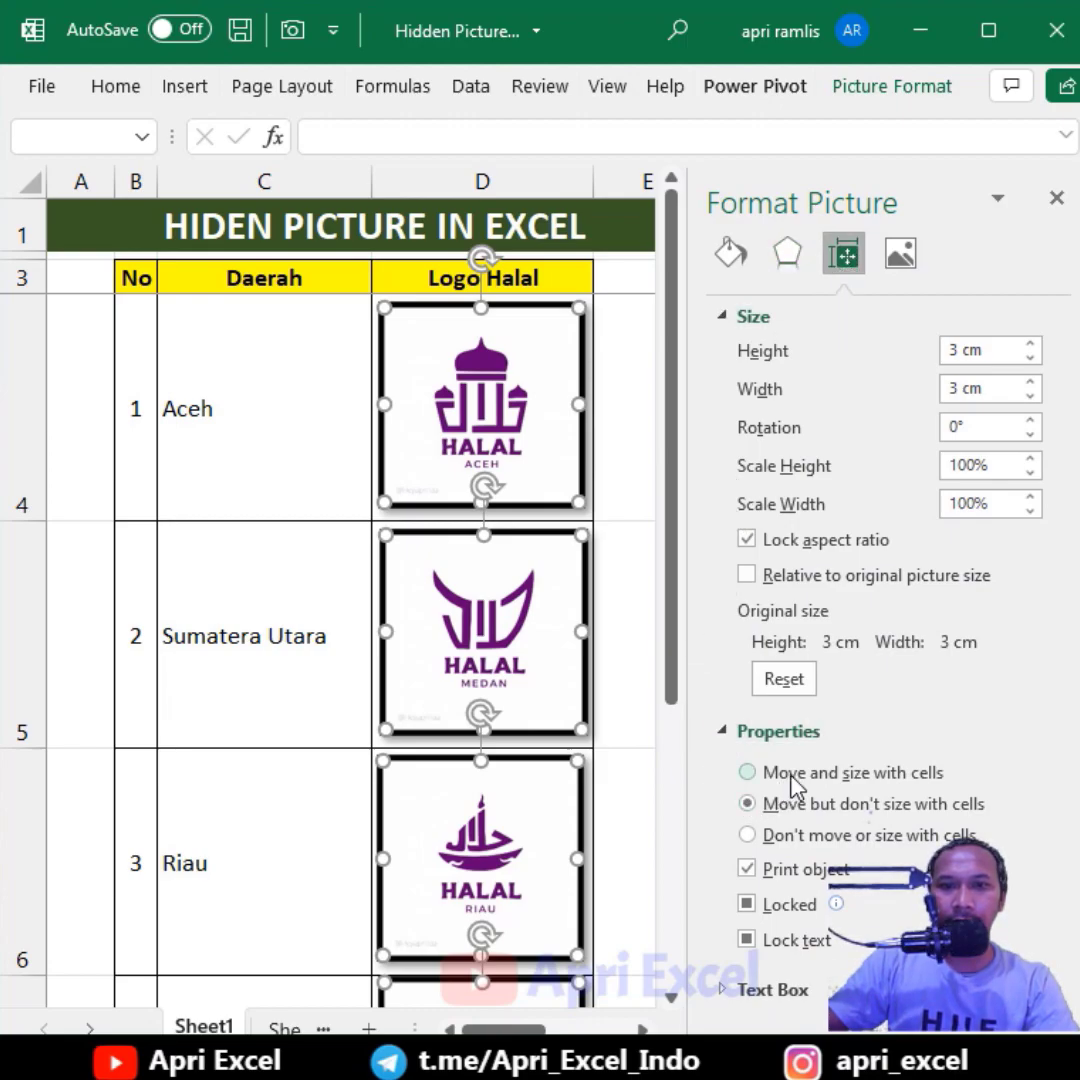
left_click(624, 649)
left_click(632, 468)
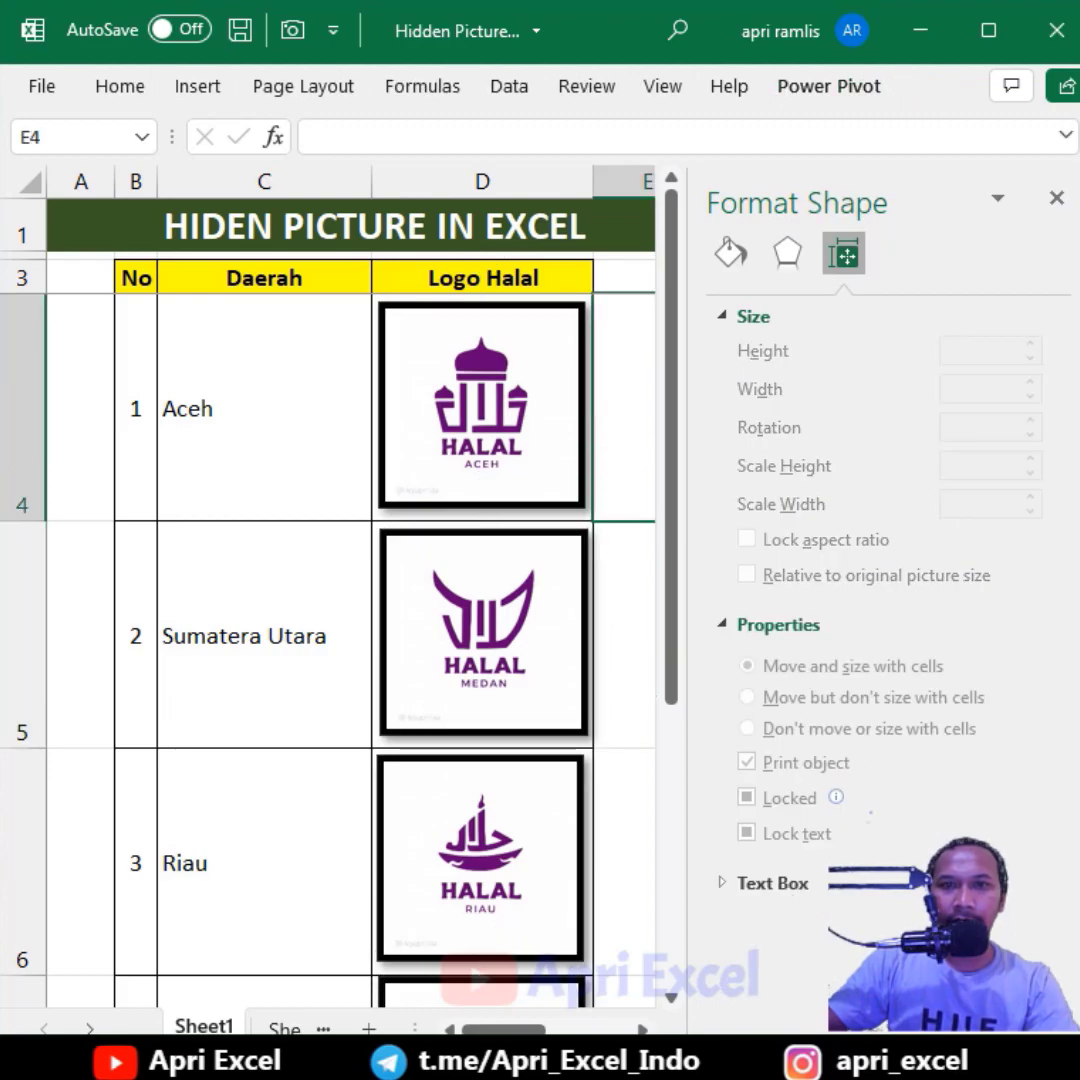
left_click(1058, 198)
Hide the Sumatera Utara and Aceh rows, taking their logos with them.
left_click(25, 630)
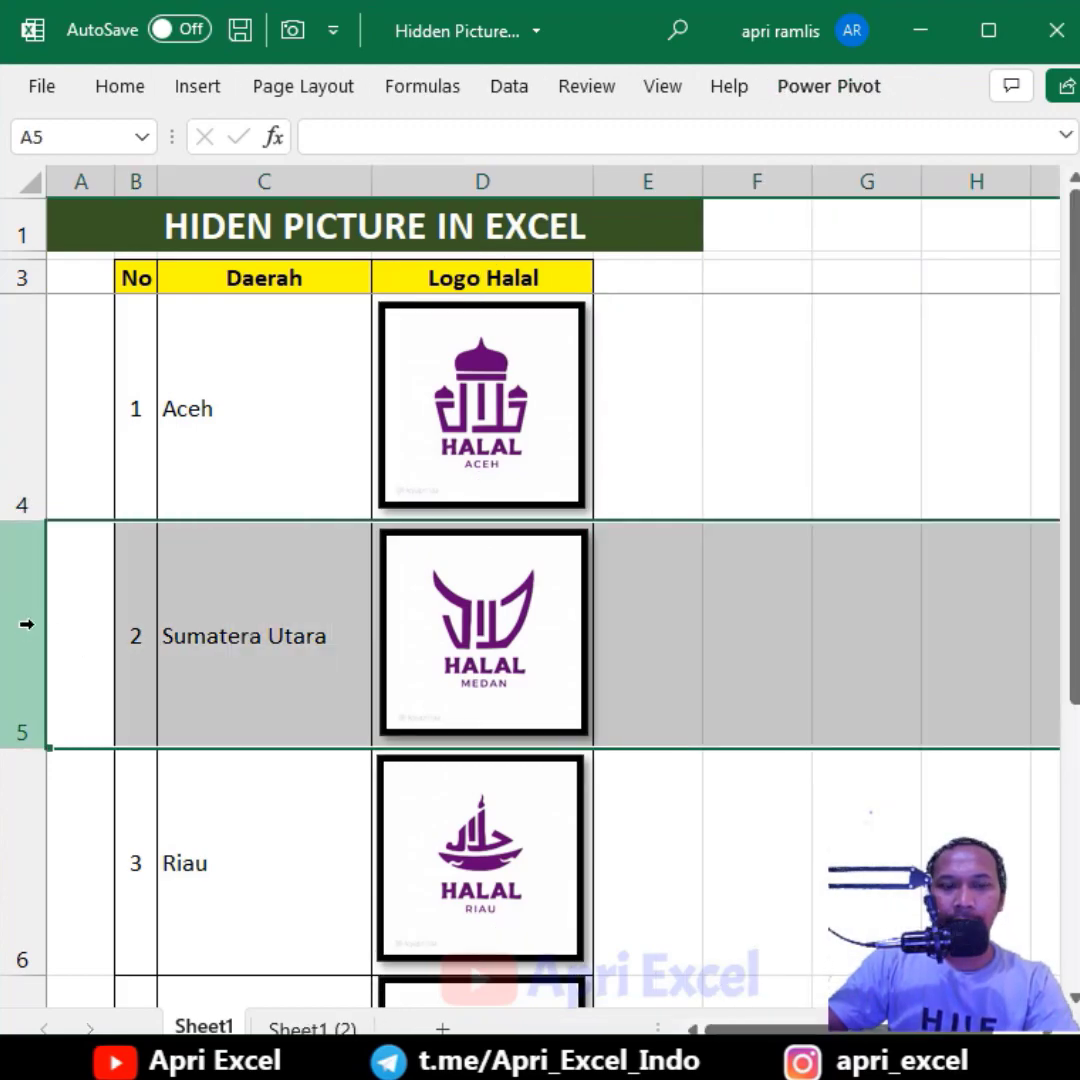
right_click(40, 632)
left_click(115, 566)
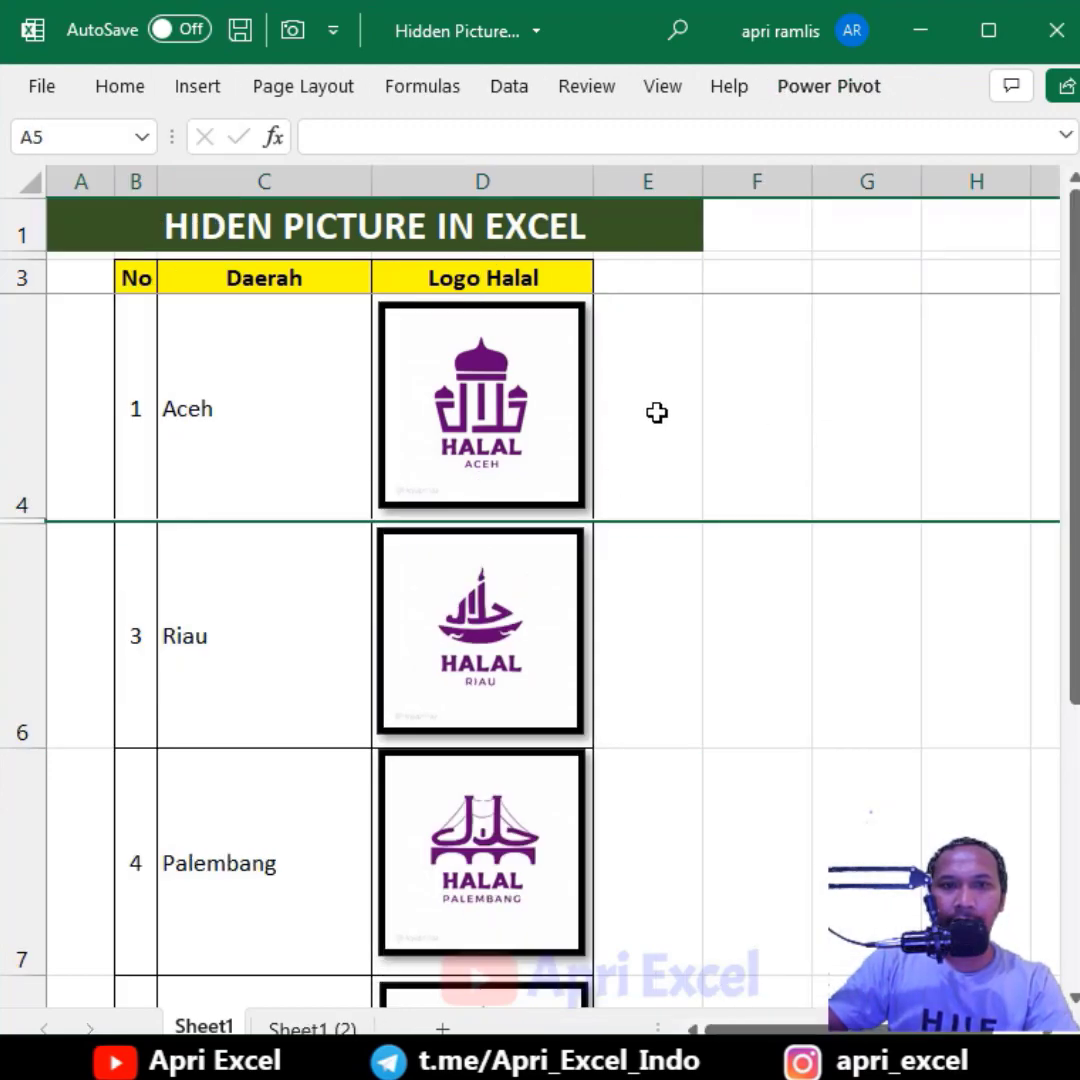
left_click(22, 410)
right_click(20, 400)
left_click(75, 832)
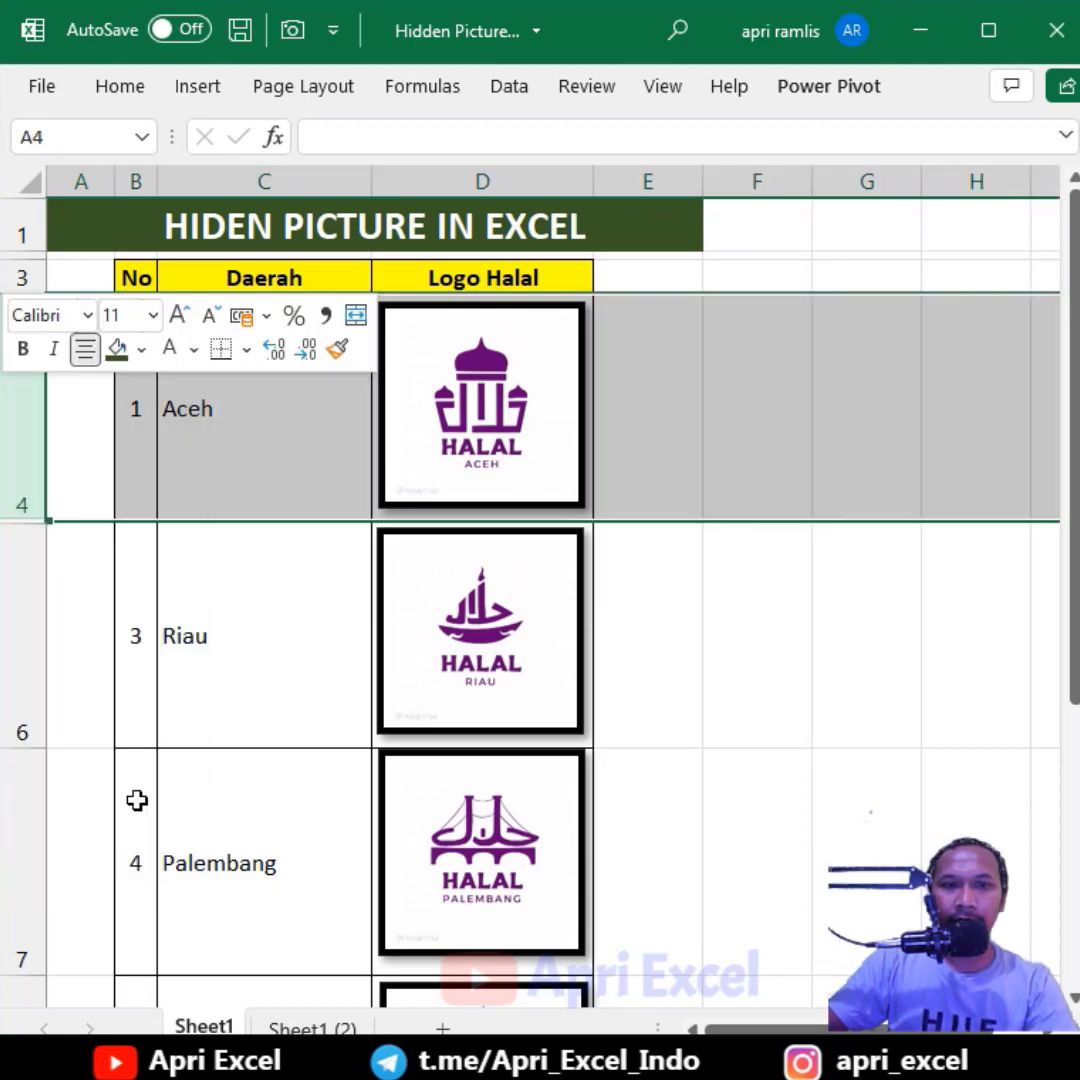
left_click(658, 465)
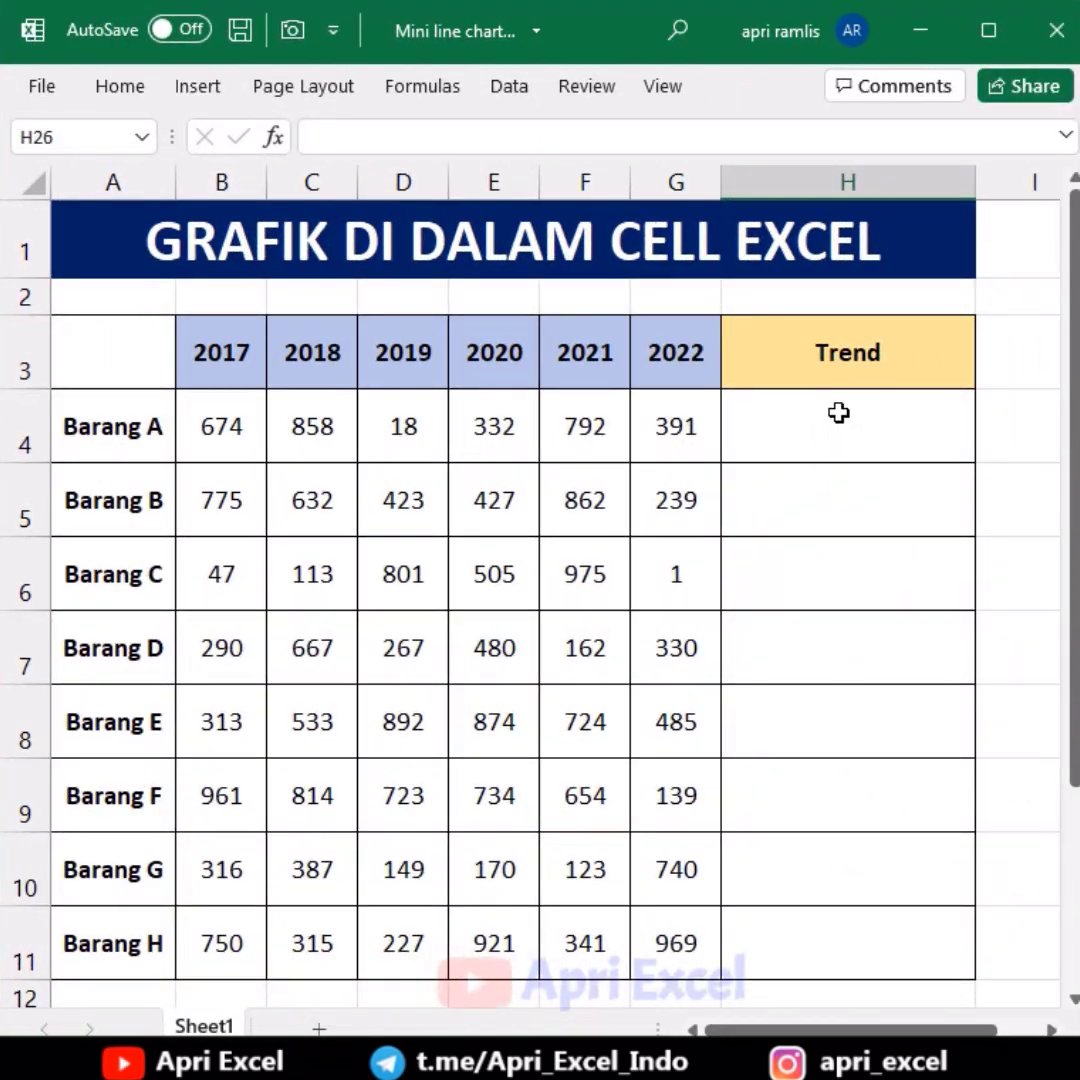
Insert a line sparkline of B4:G4 in H4 and copy it down to H11.
left_click(838, 412)
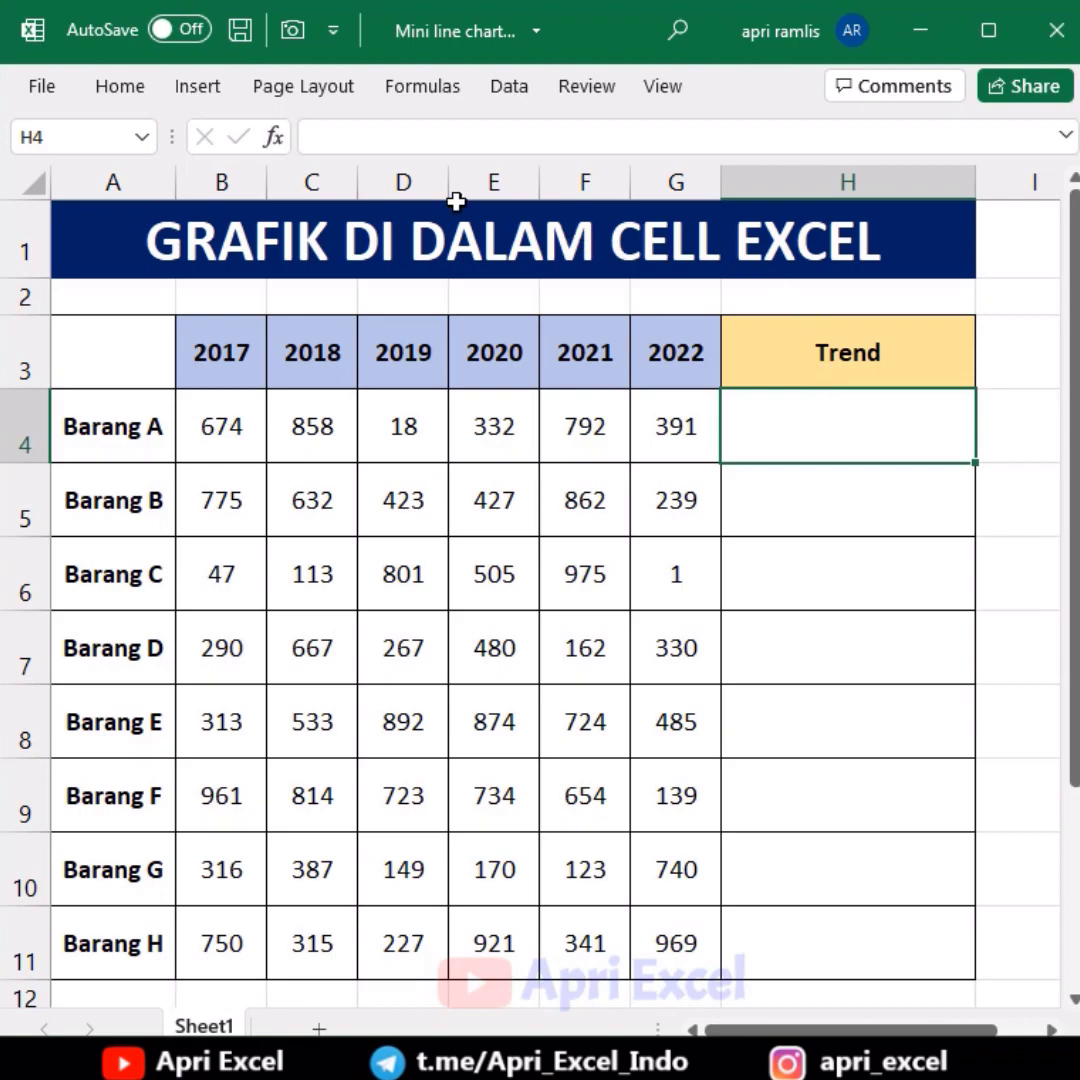
left_click(198, 88)
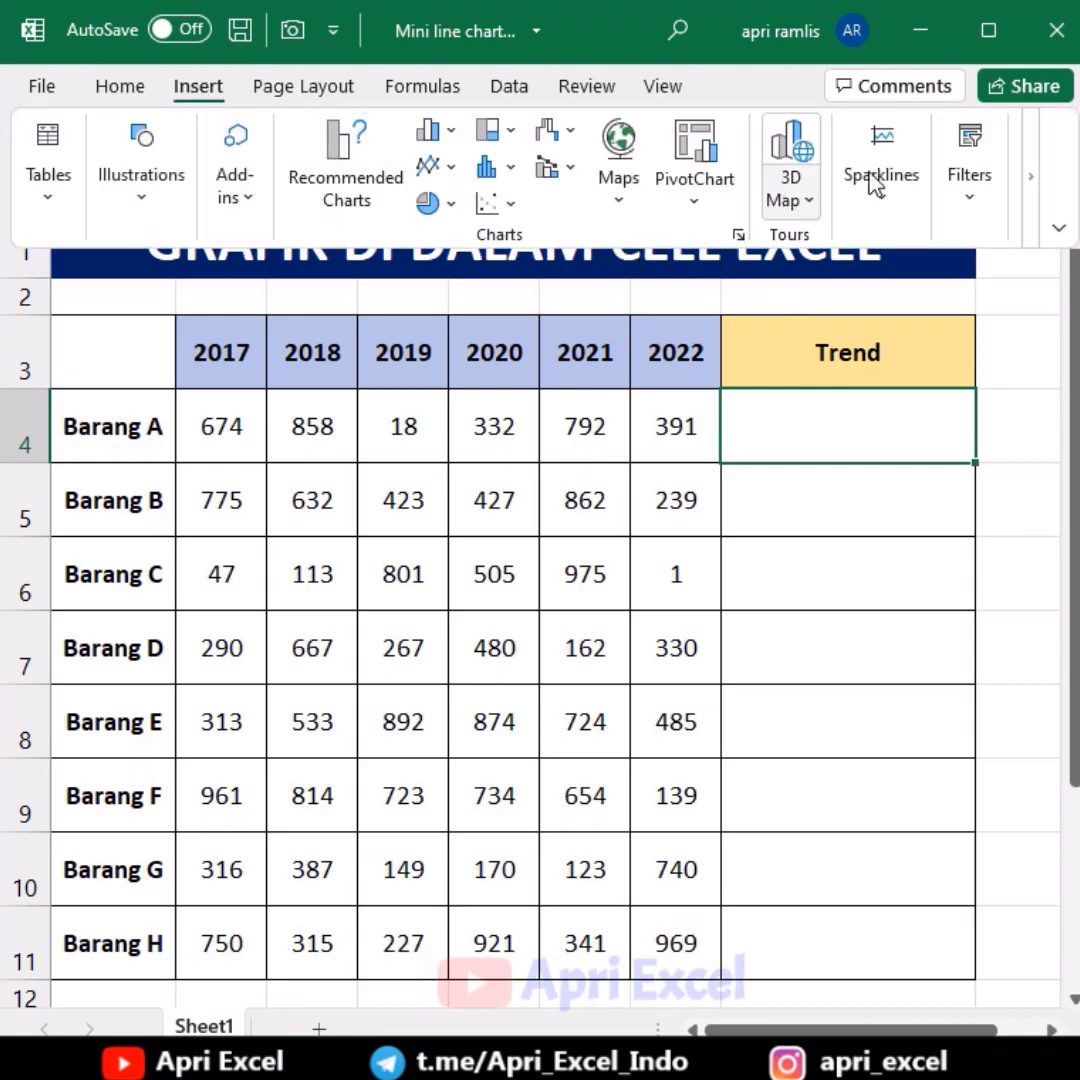
left_click(890, 150)
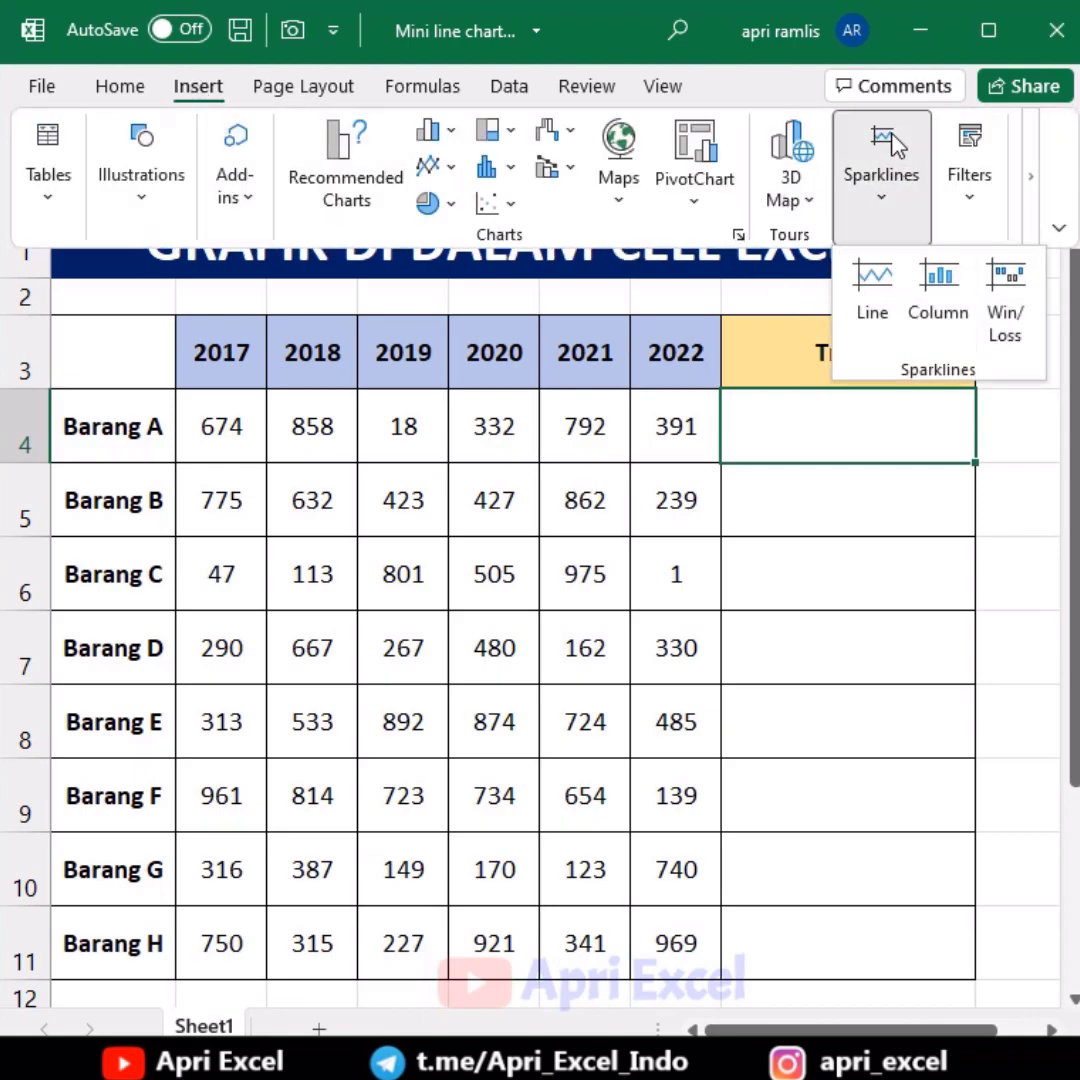
left_click(878, 292)
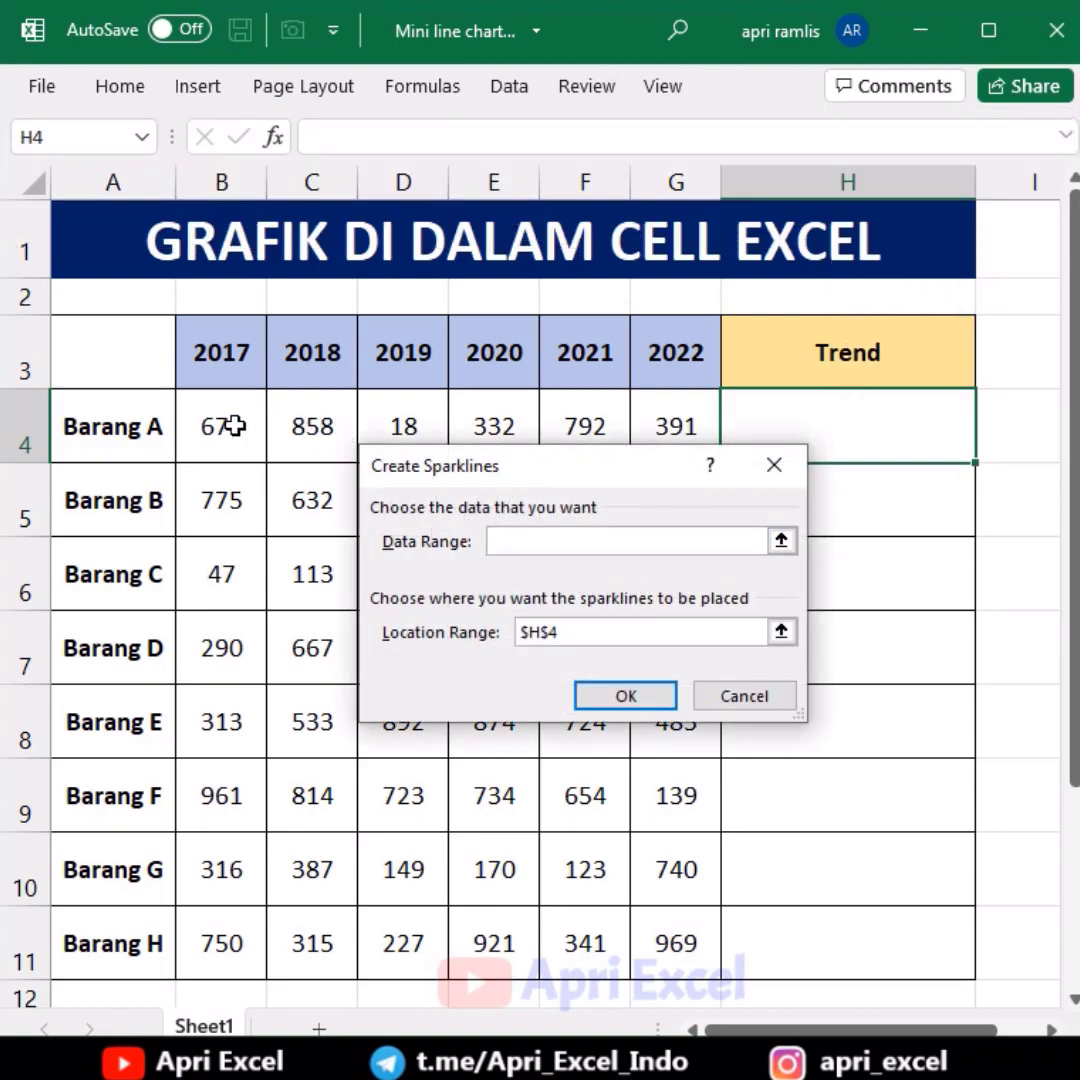
left_click_drag(233, 425, 668, 392)
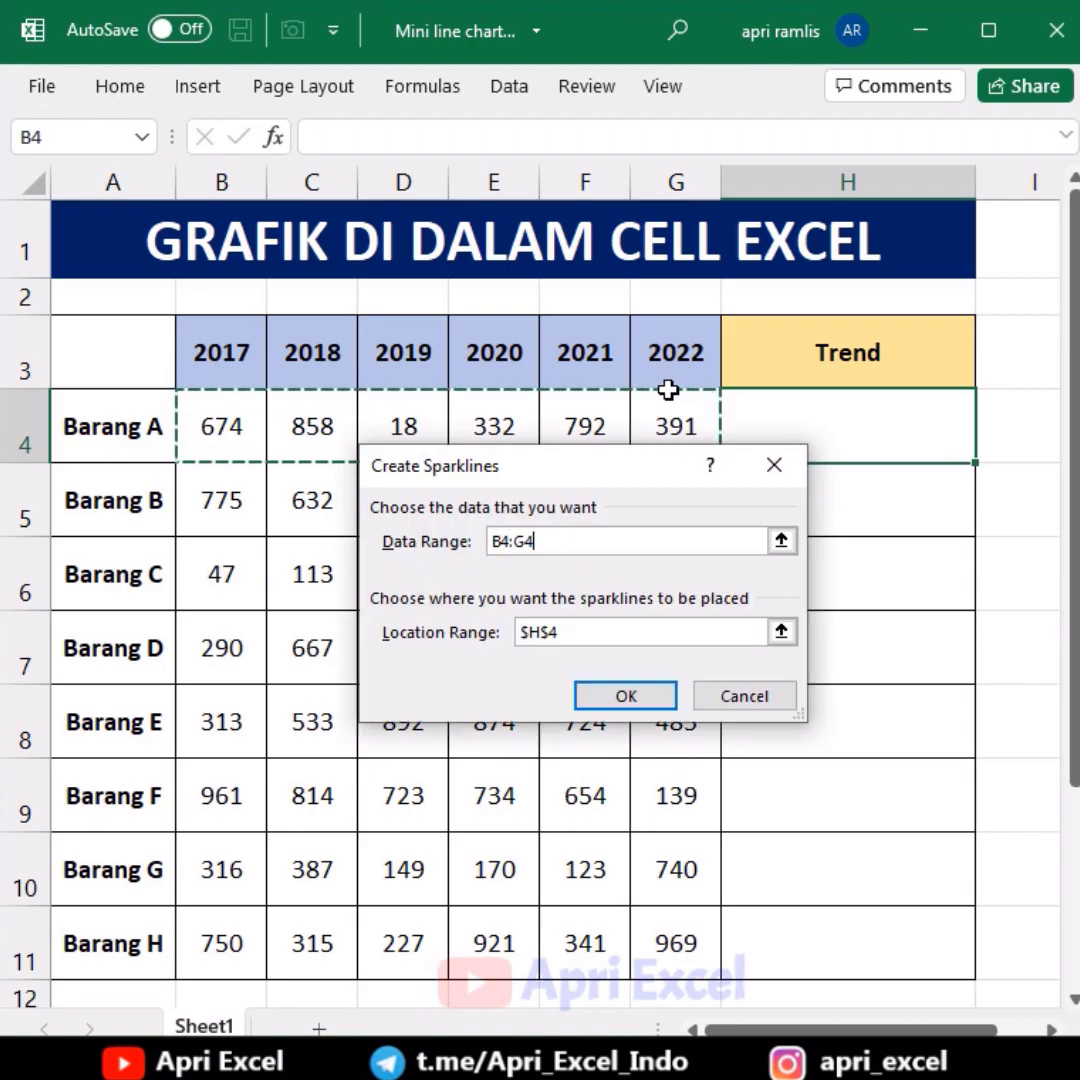
left_click(615, 697)
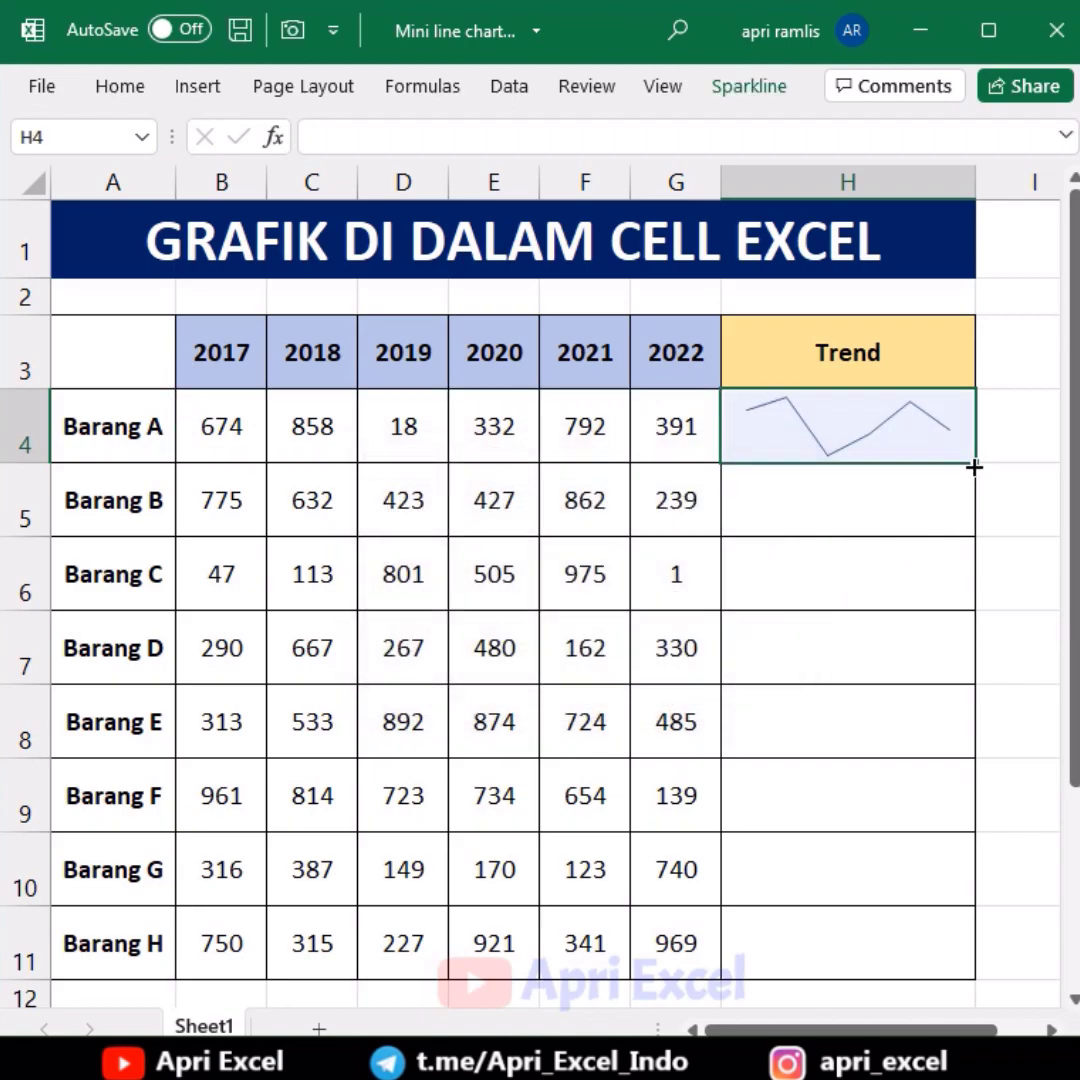
left_click_drag(974, 466, 930, 980)
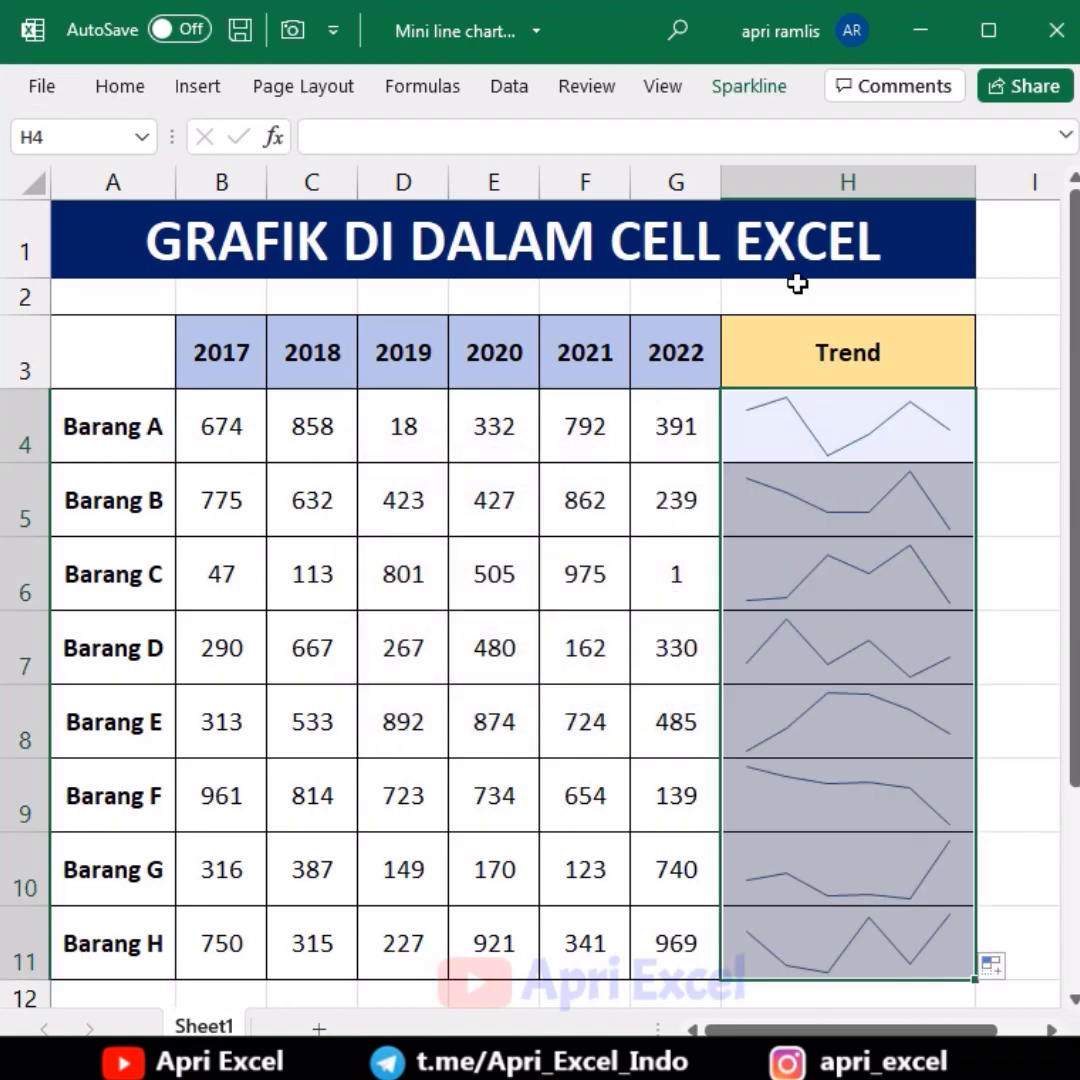
Try Column sparklines, revert to Line, clear them, then undo the clear.
left_click(740, 88)
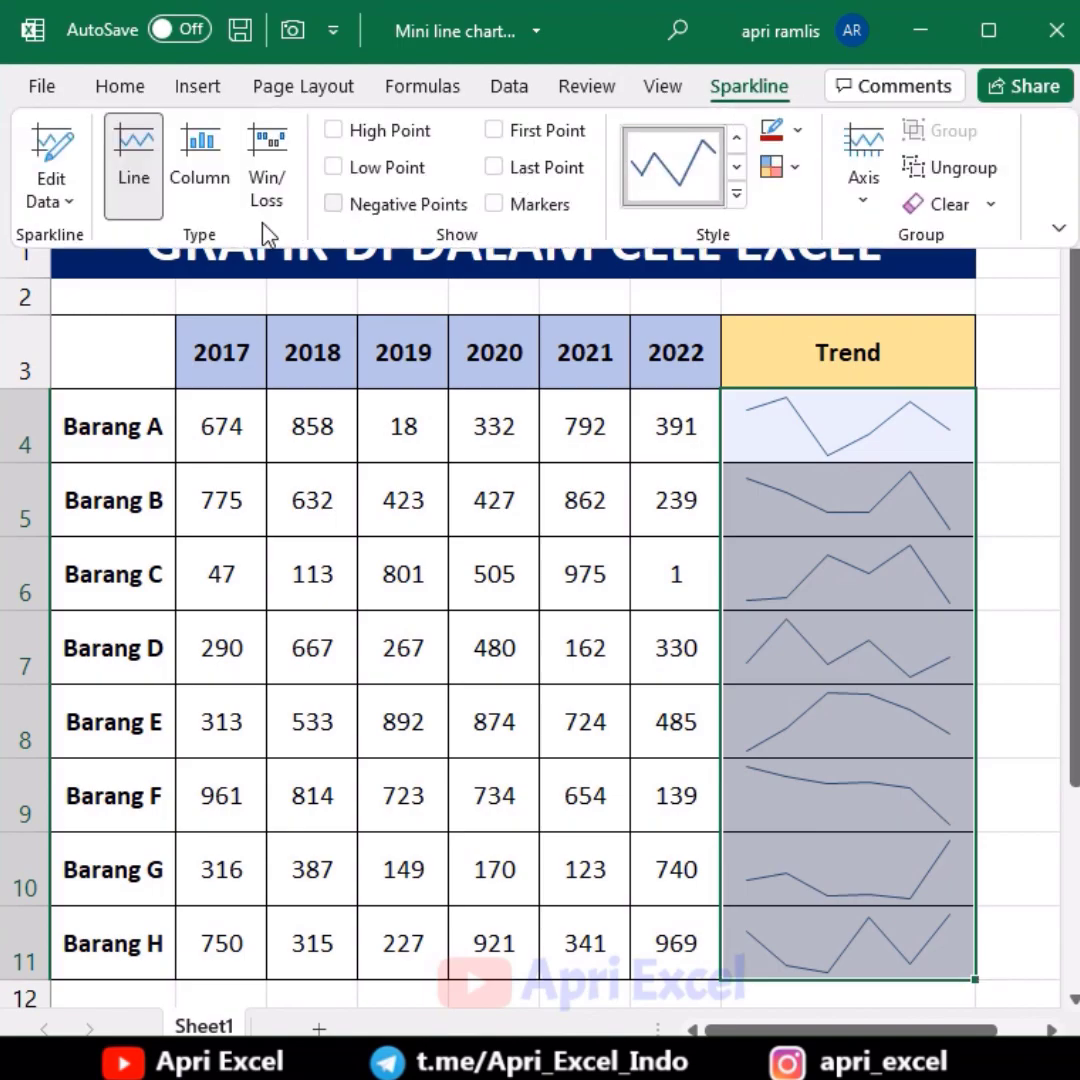
left_click(192, 150)
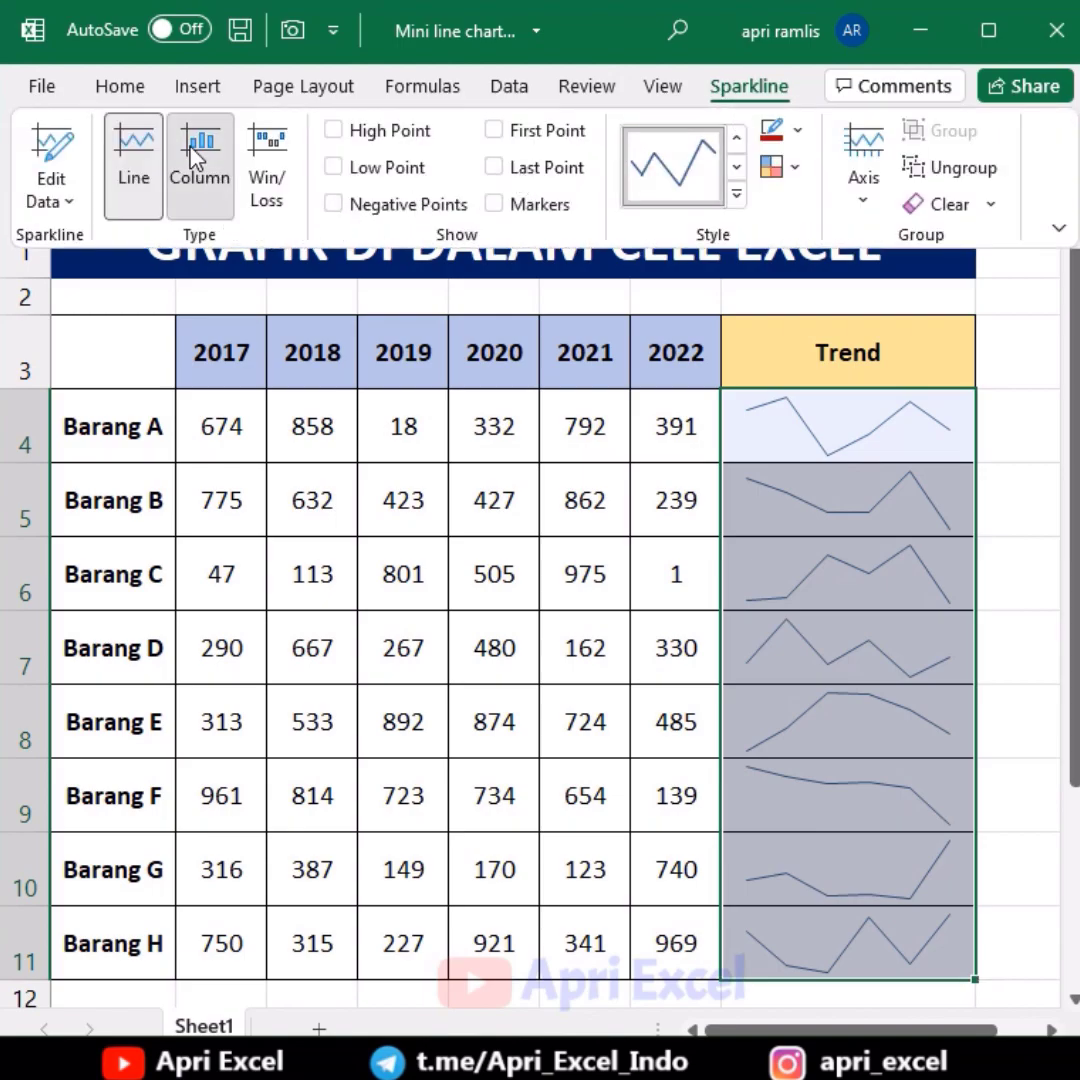
left_click(137, 165)
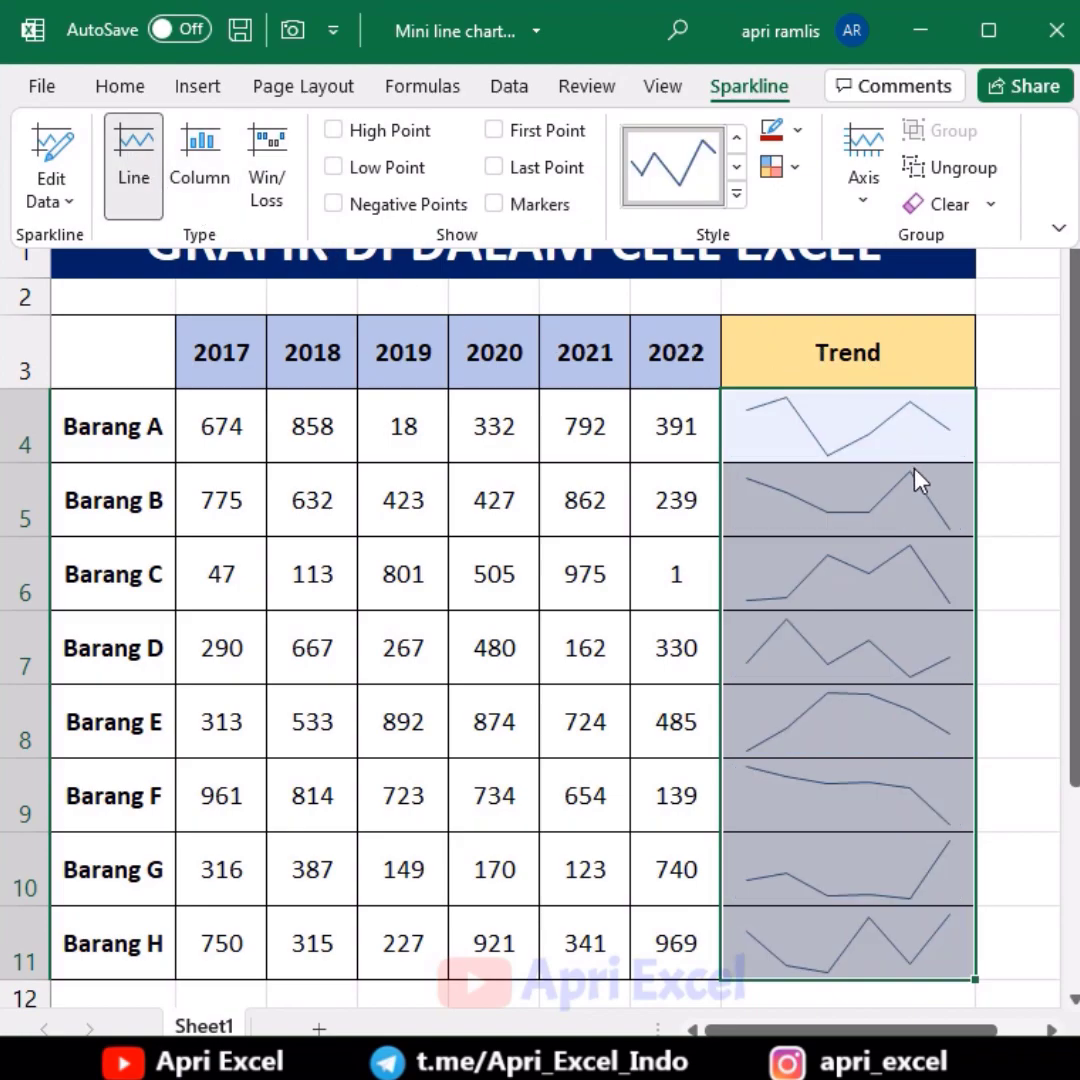
left_click(945, 204)
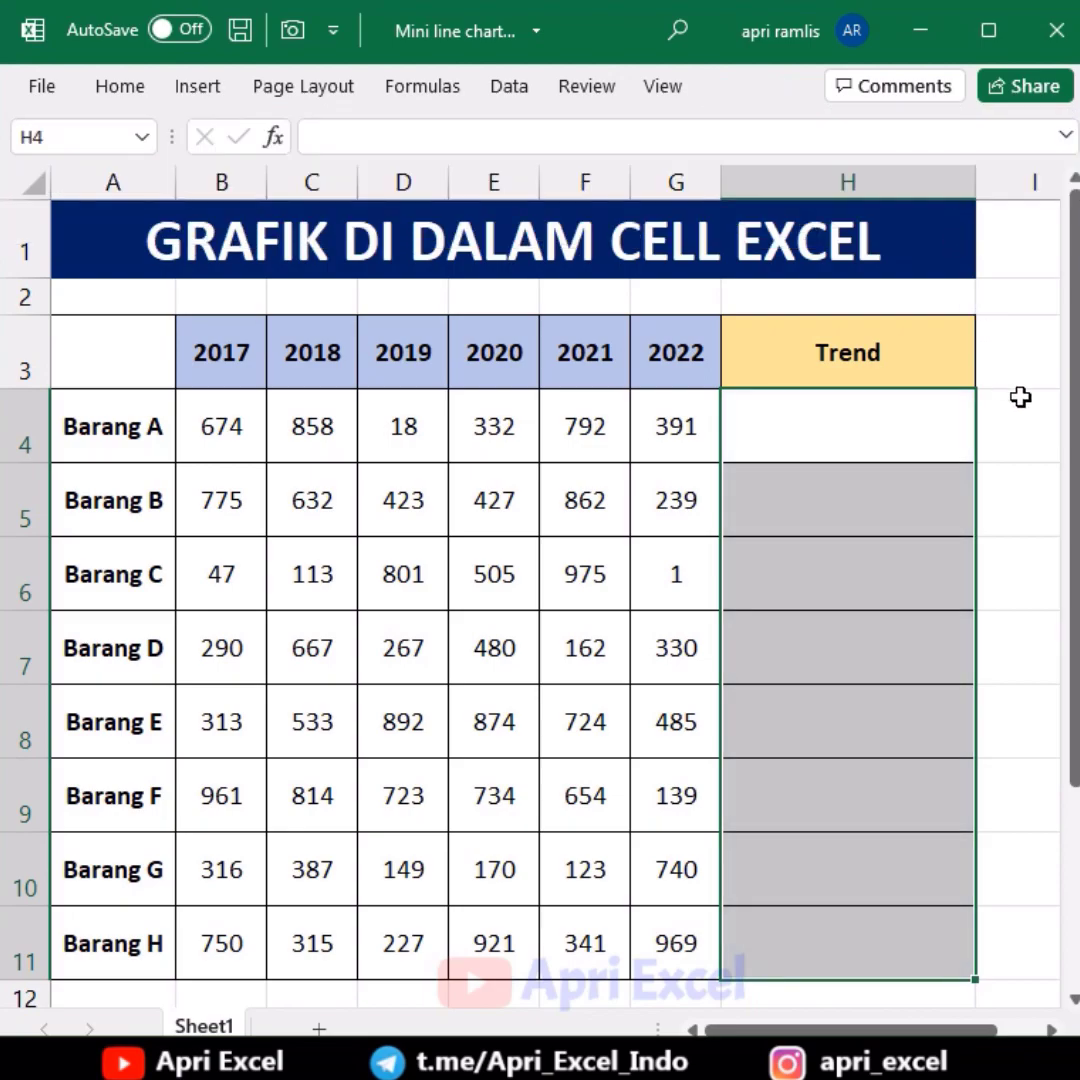
key("ctrl+z")
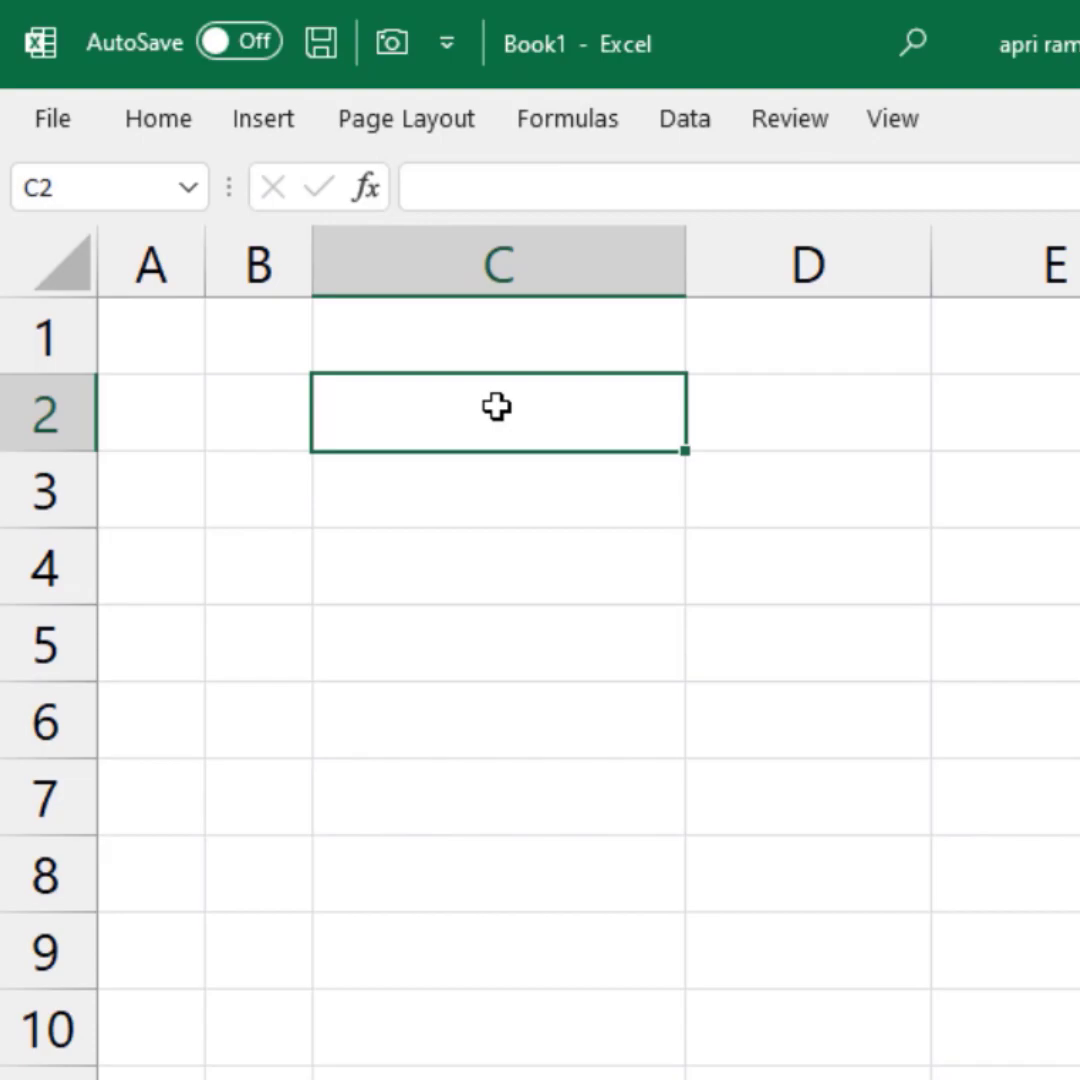
Enter 12,000, 35.25 and 10,000 into C2, C3 and C4 as Rupiah amounts.
type("12,0")
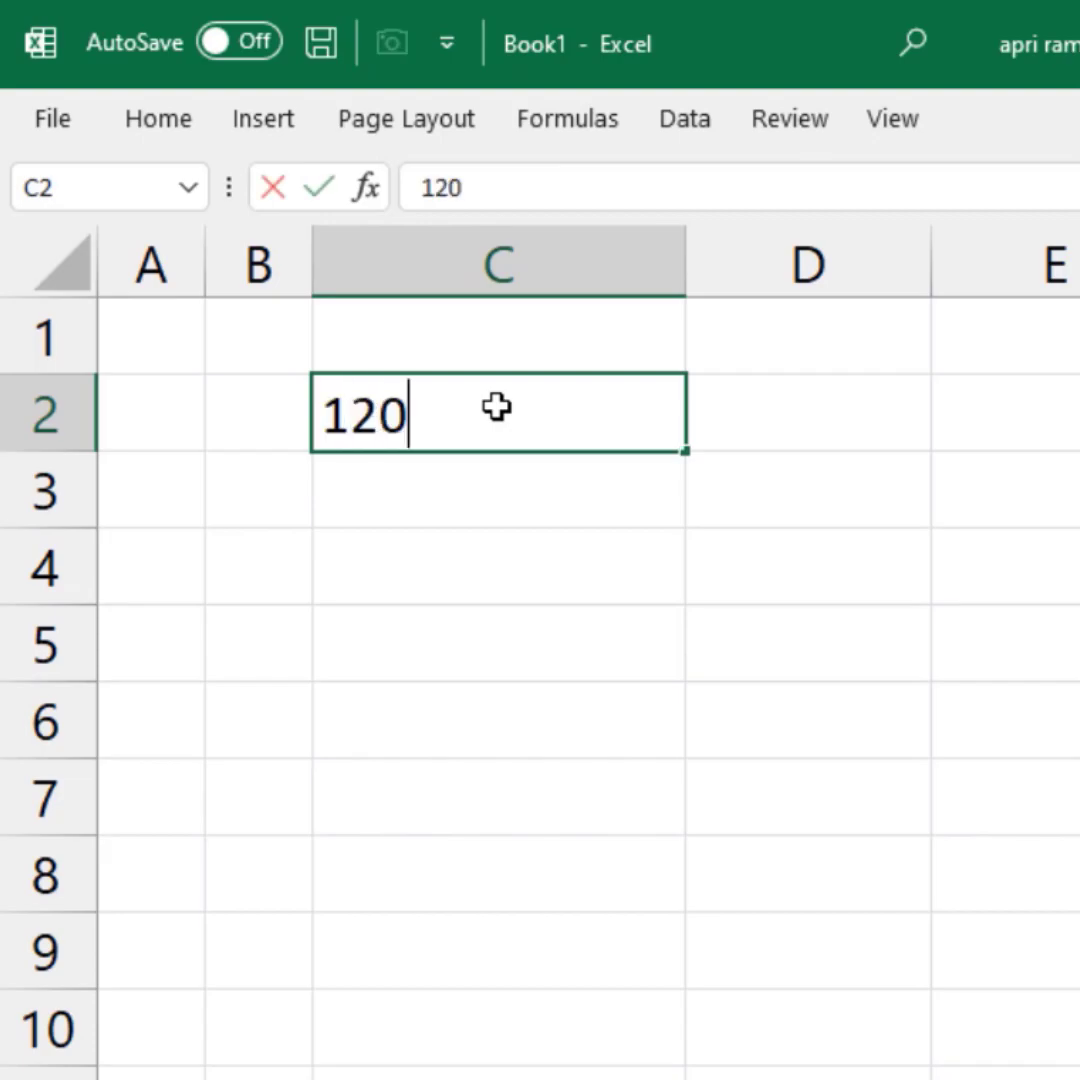
type("00")
key("Return")
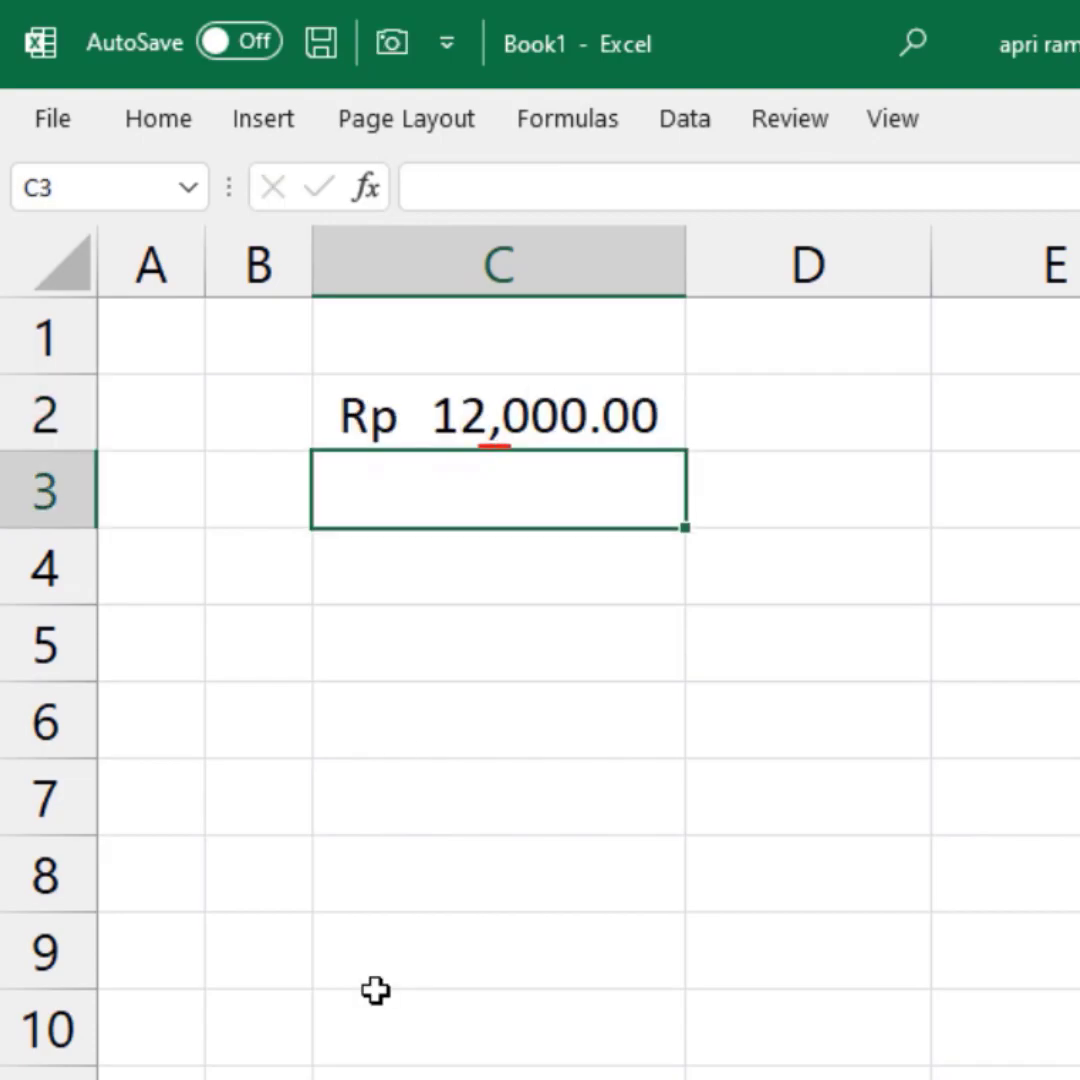
type("335.25")
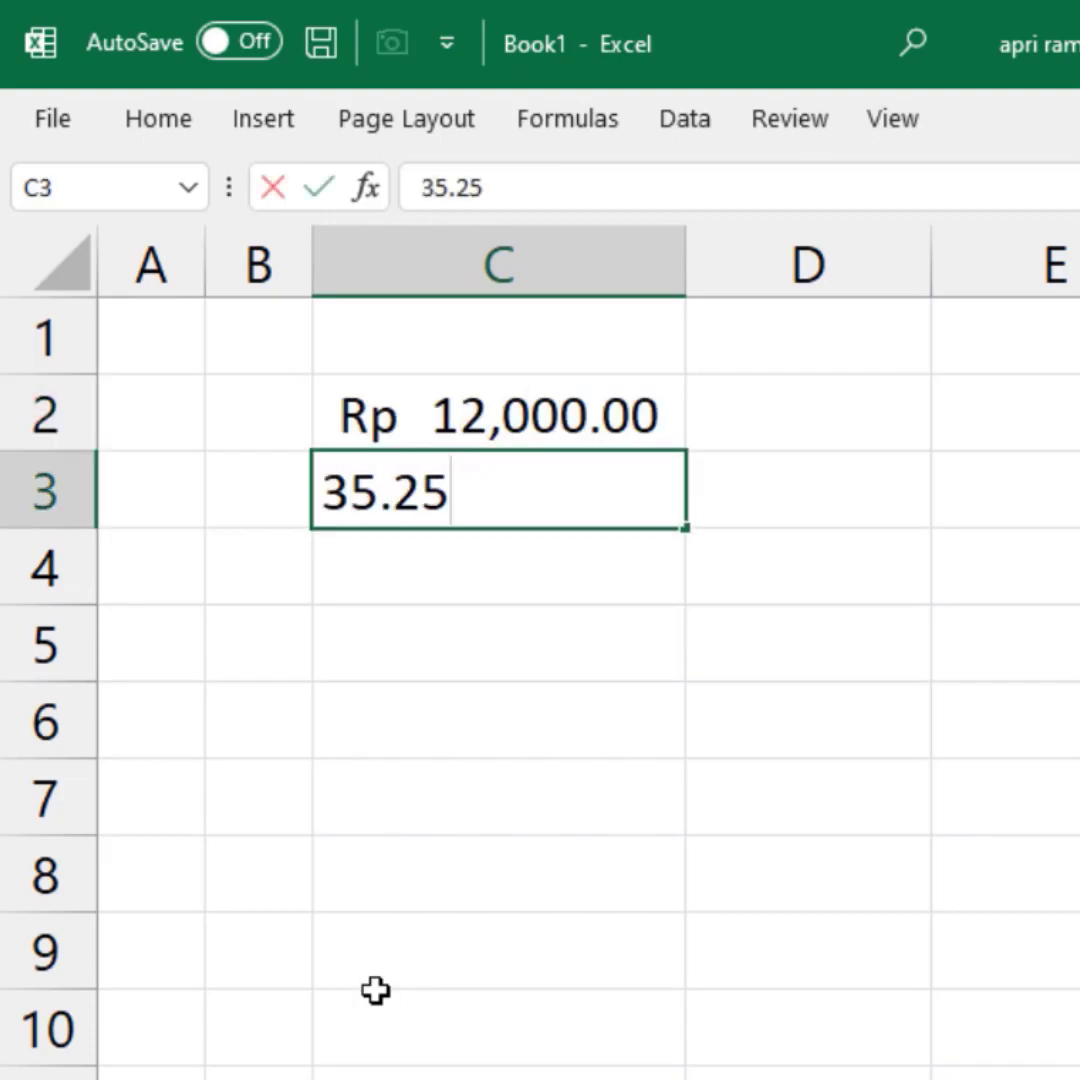
key("Return")
type("10000")
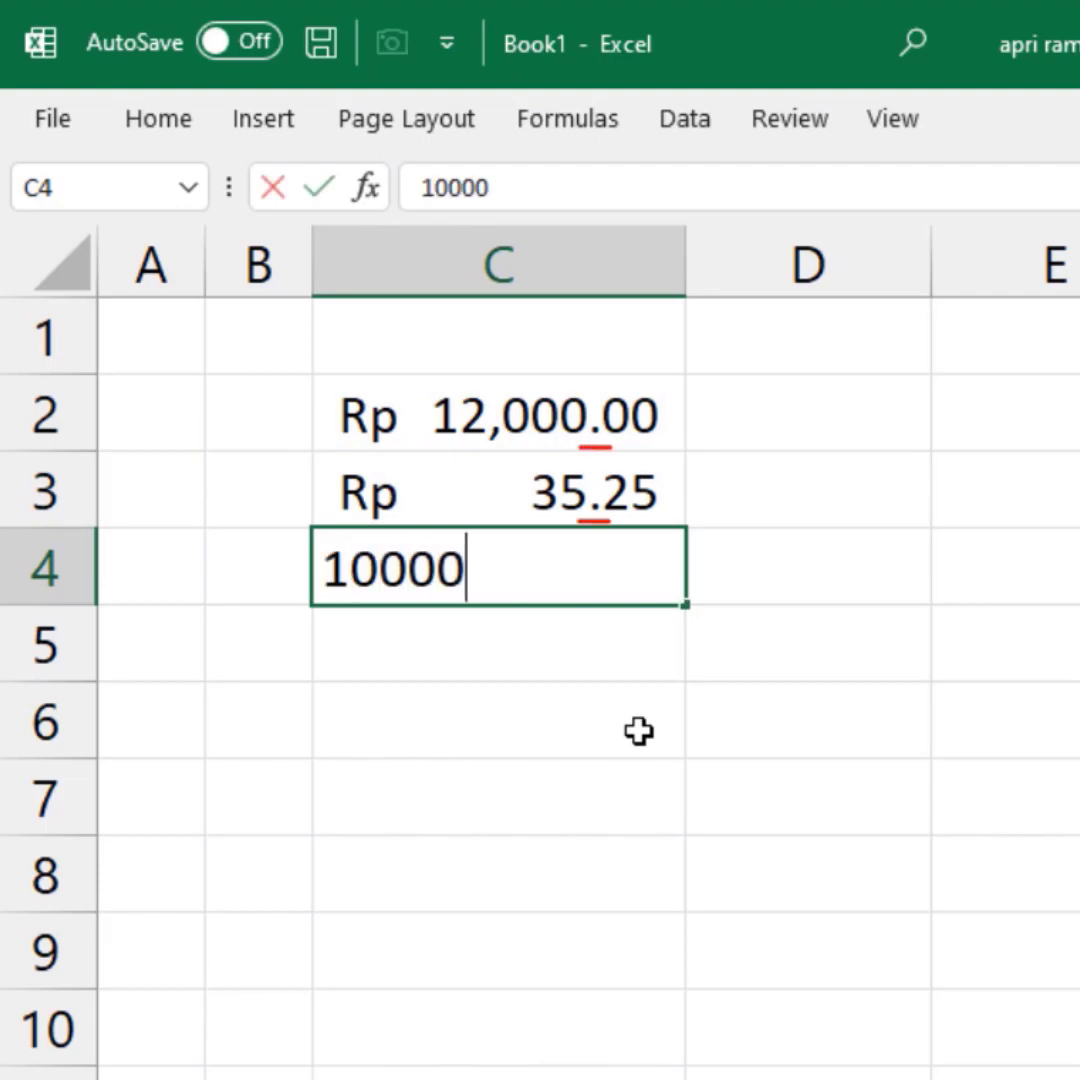
key("Return")
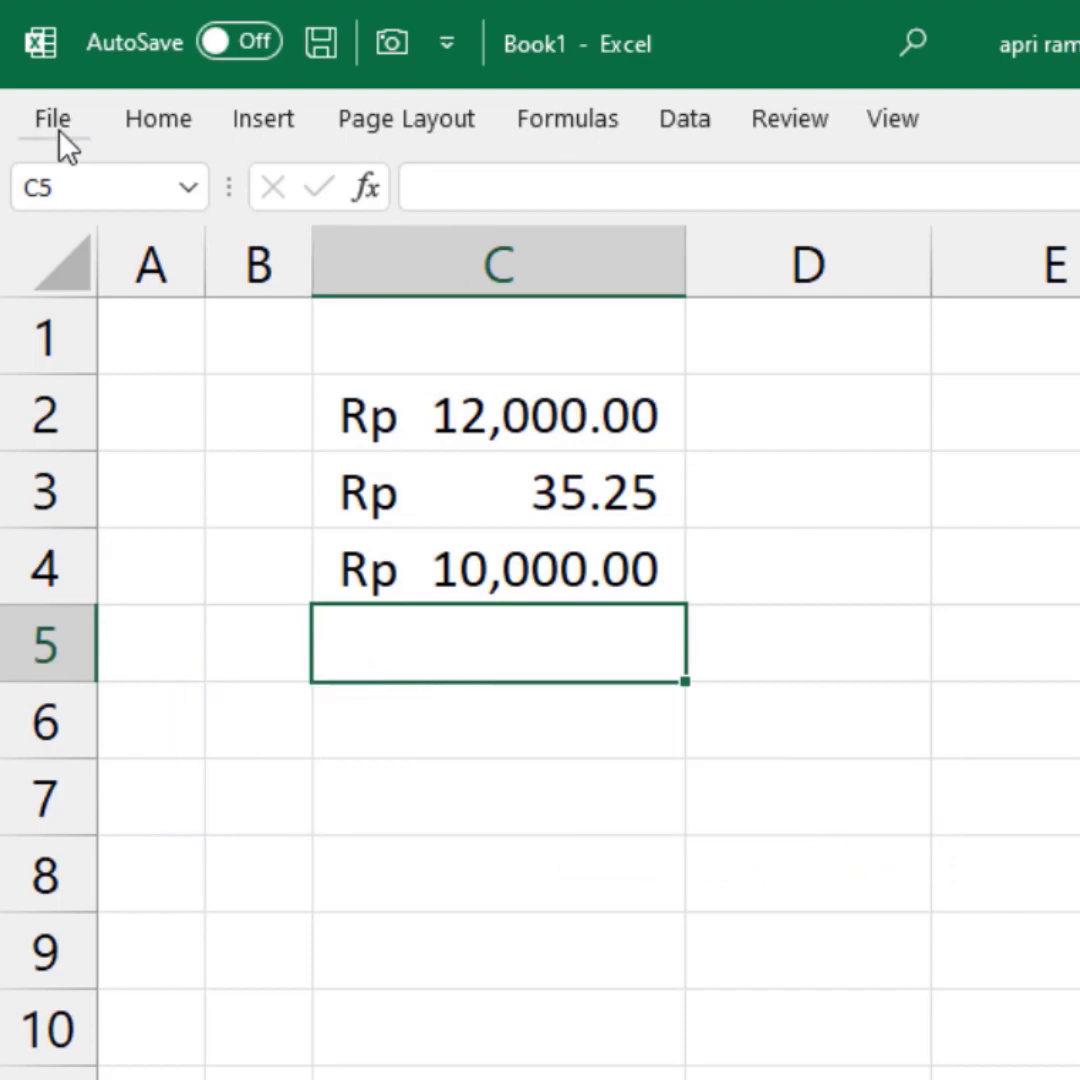
Turn on 'Use system separators' in Excel's Advanced options and confirm.
left_click(53, 118)
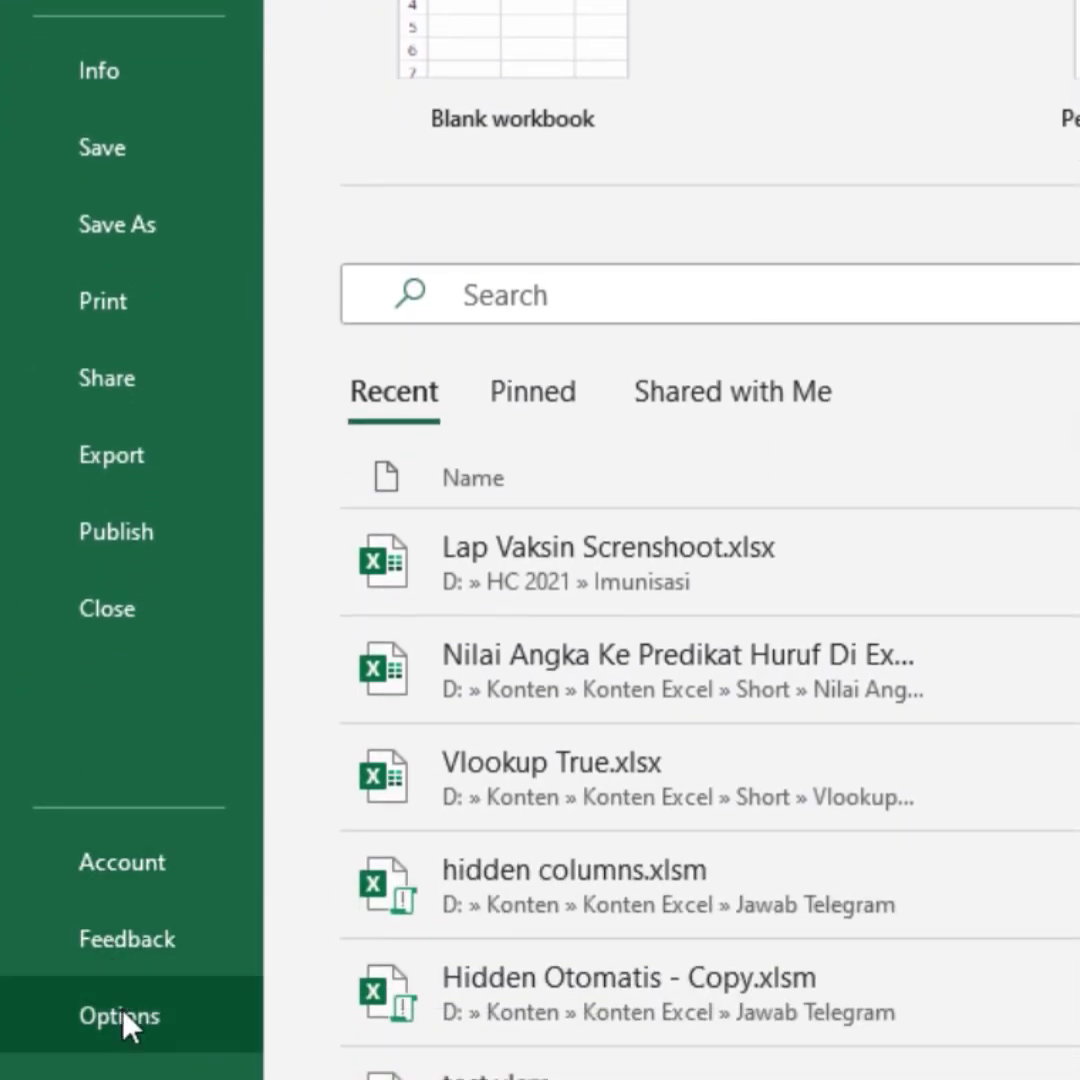
left_click(120, 1016)
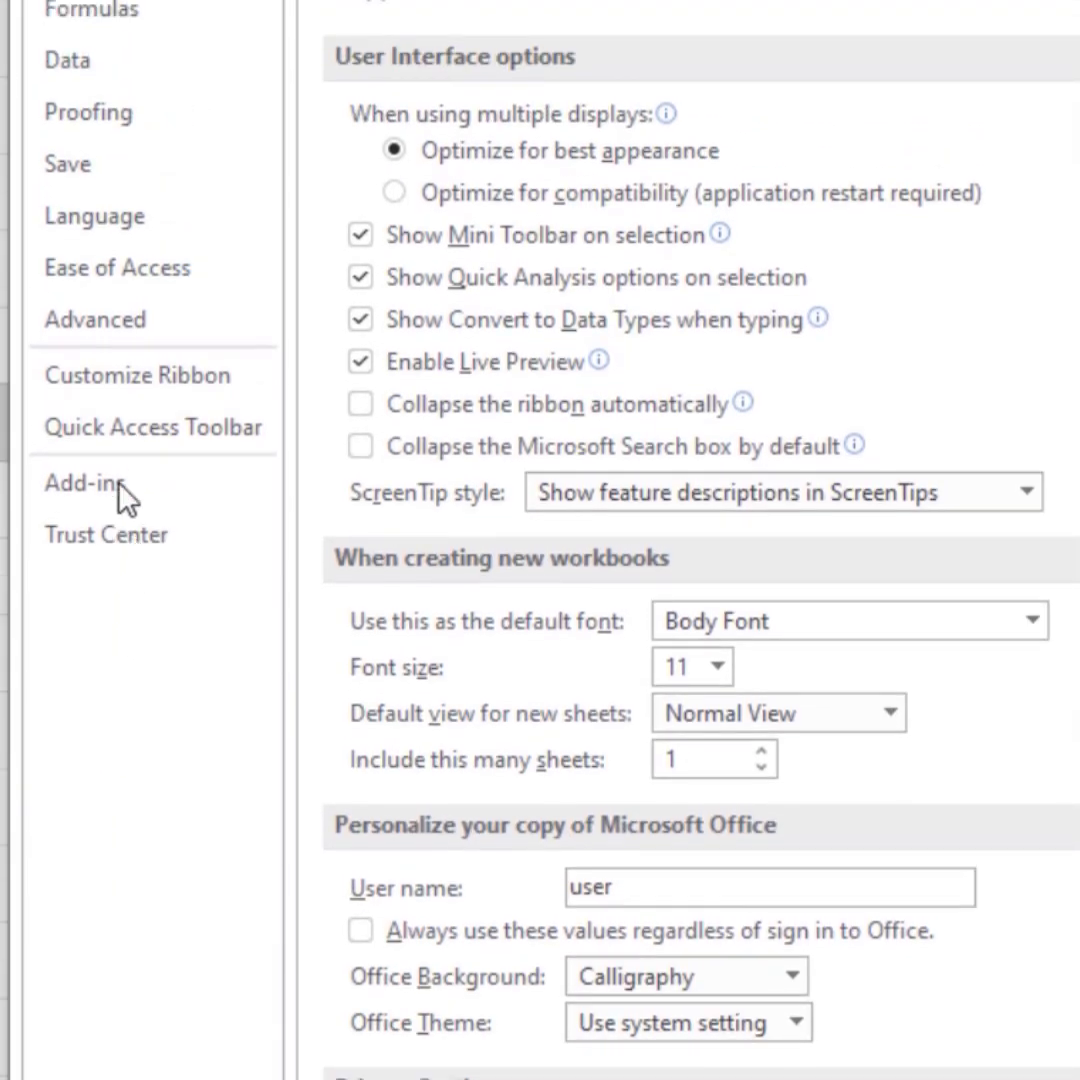
left_click(97, 450)
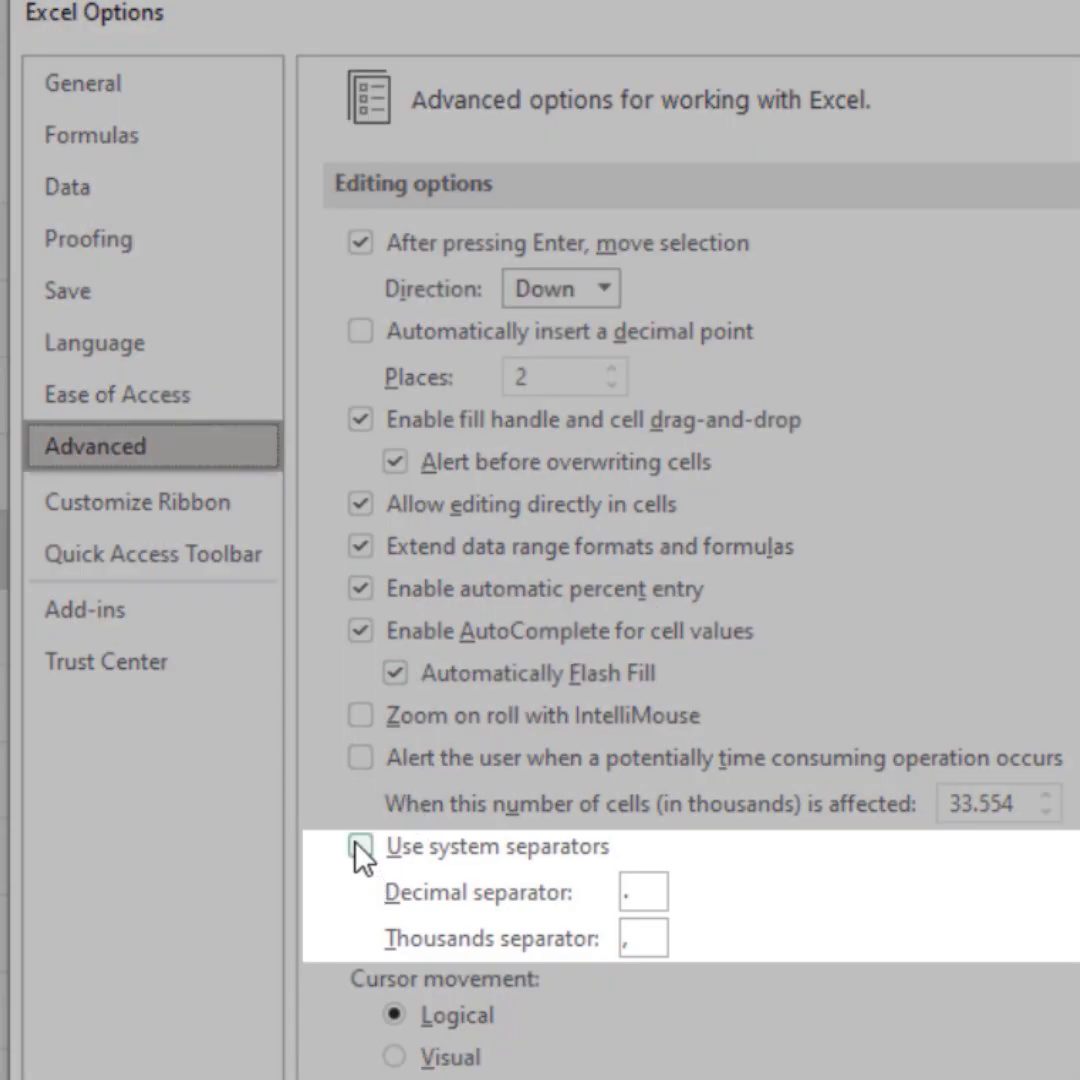
left_click(358, 847)
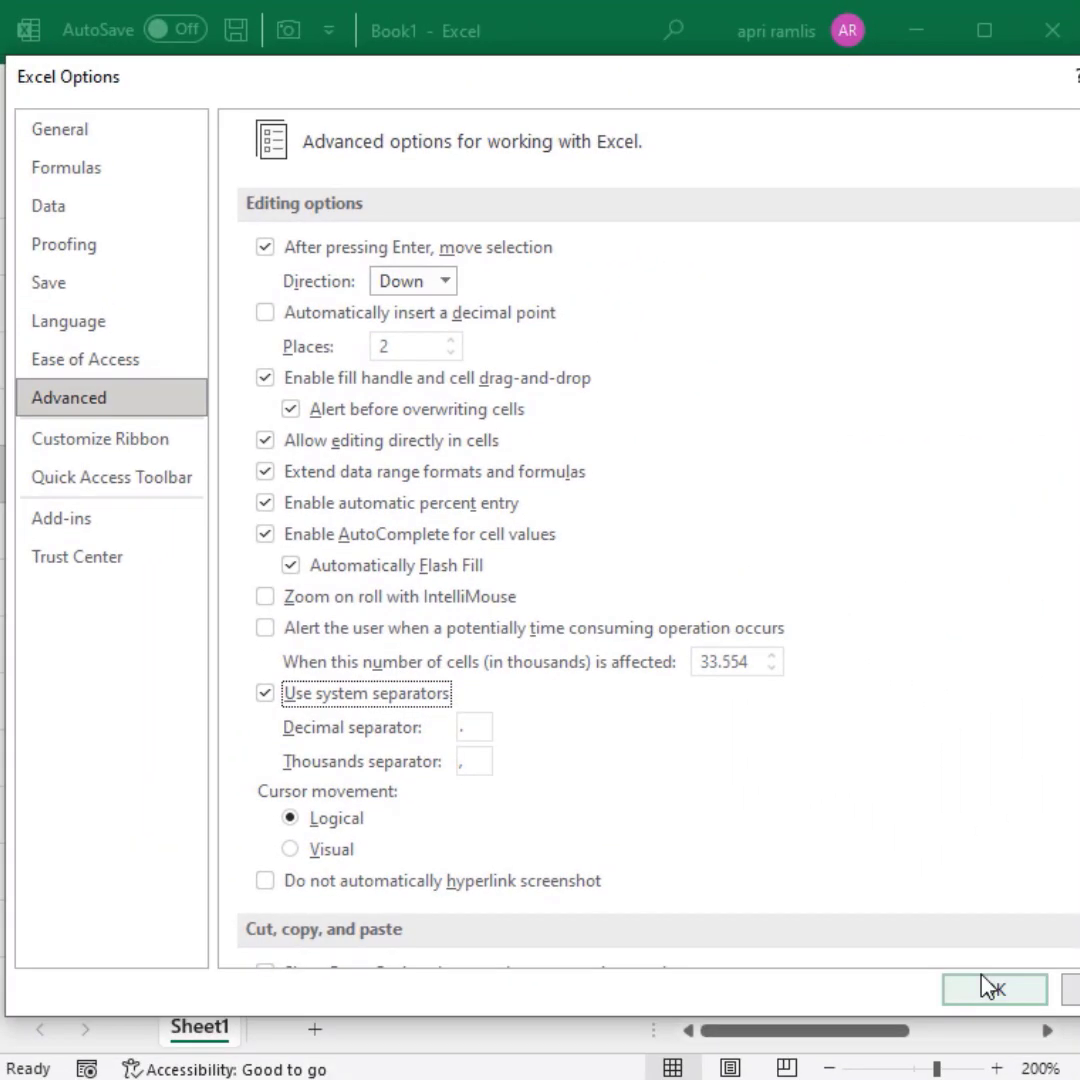
left_click(1062, 1008)
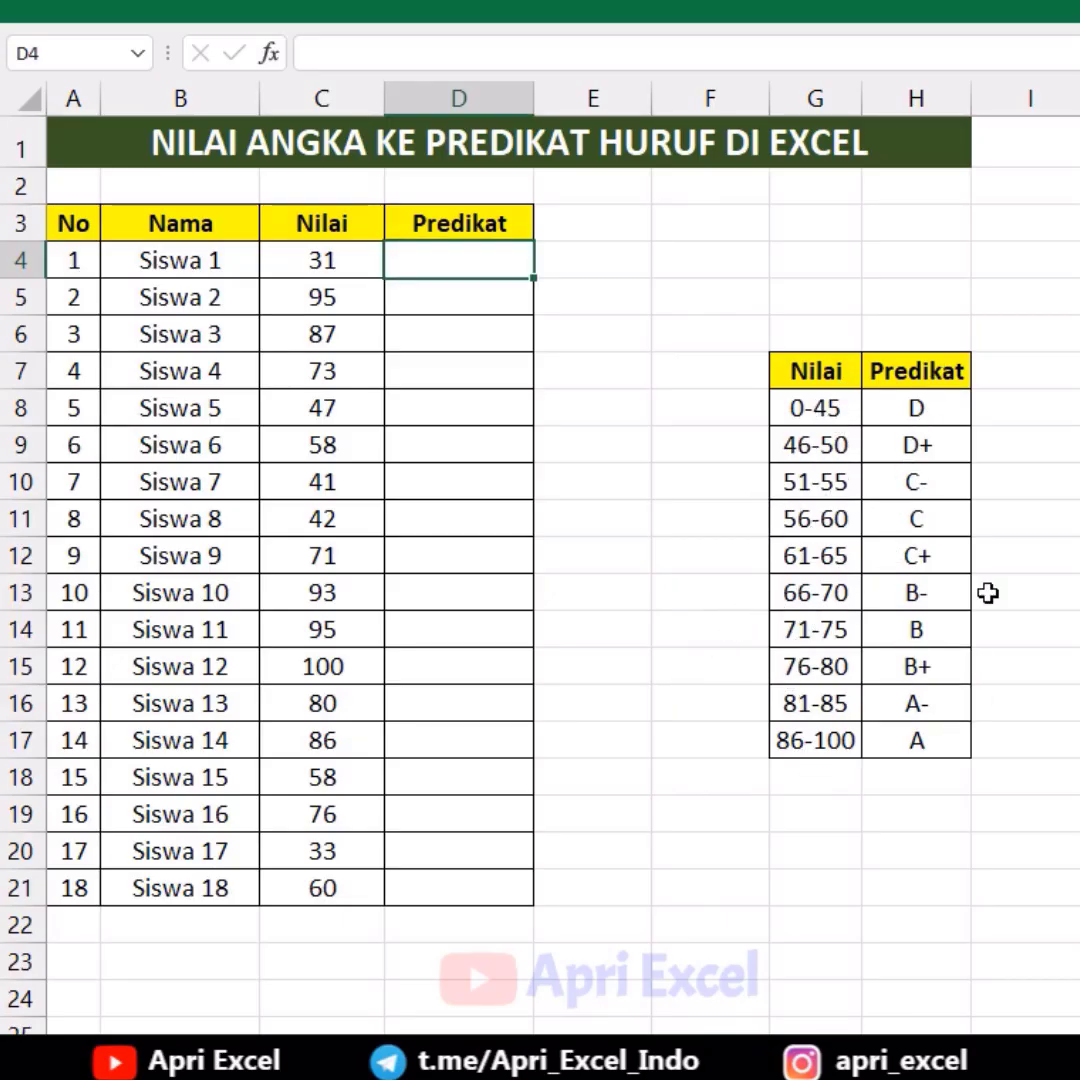
Start a nested IF formula testing C4 for the 0–45 'D' range and >=46.
type("=if")
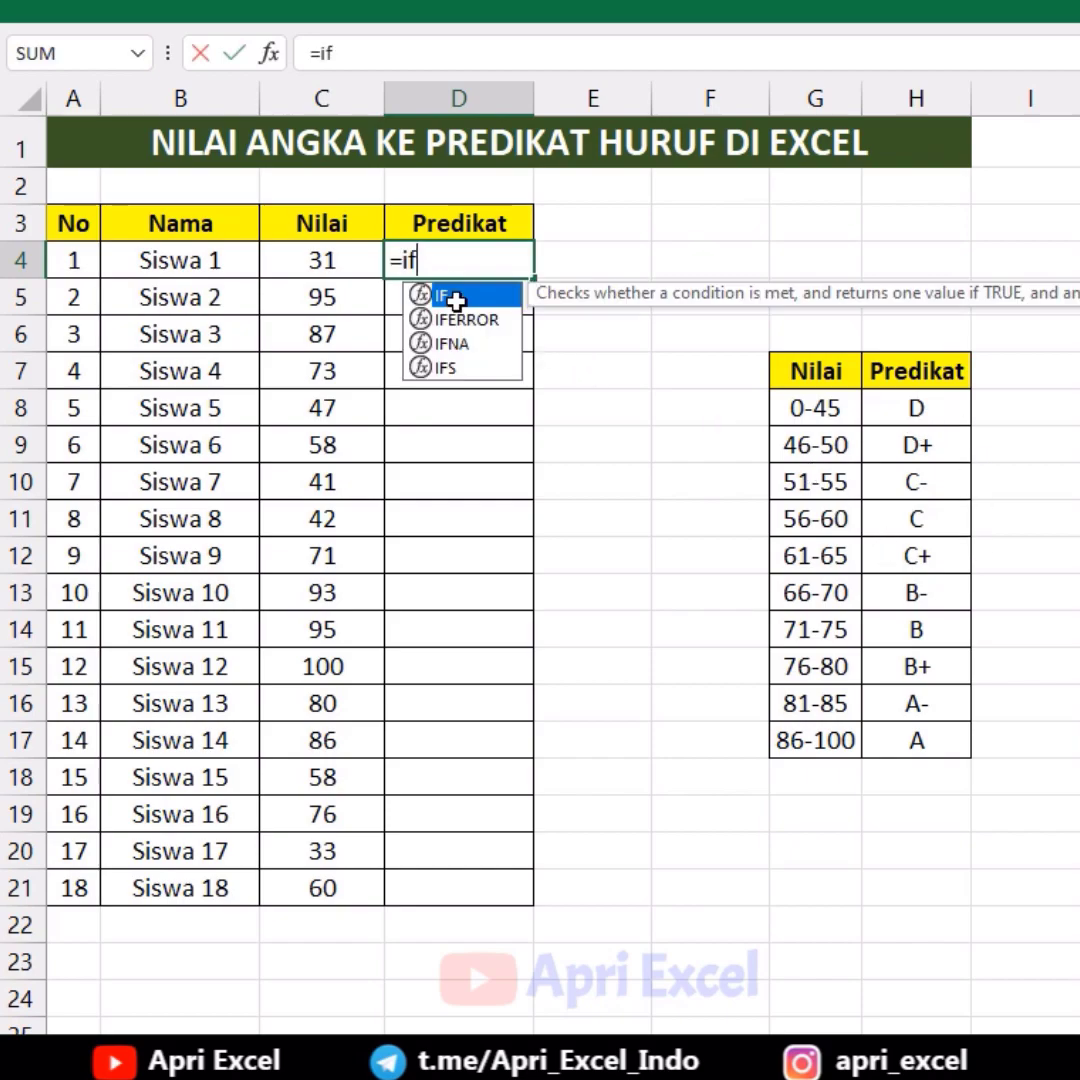
type("(and(")
left_click(340, 259)
type(">=0;C4")
left_click(340, 259)
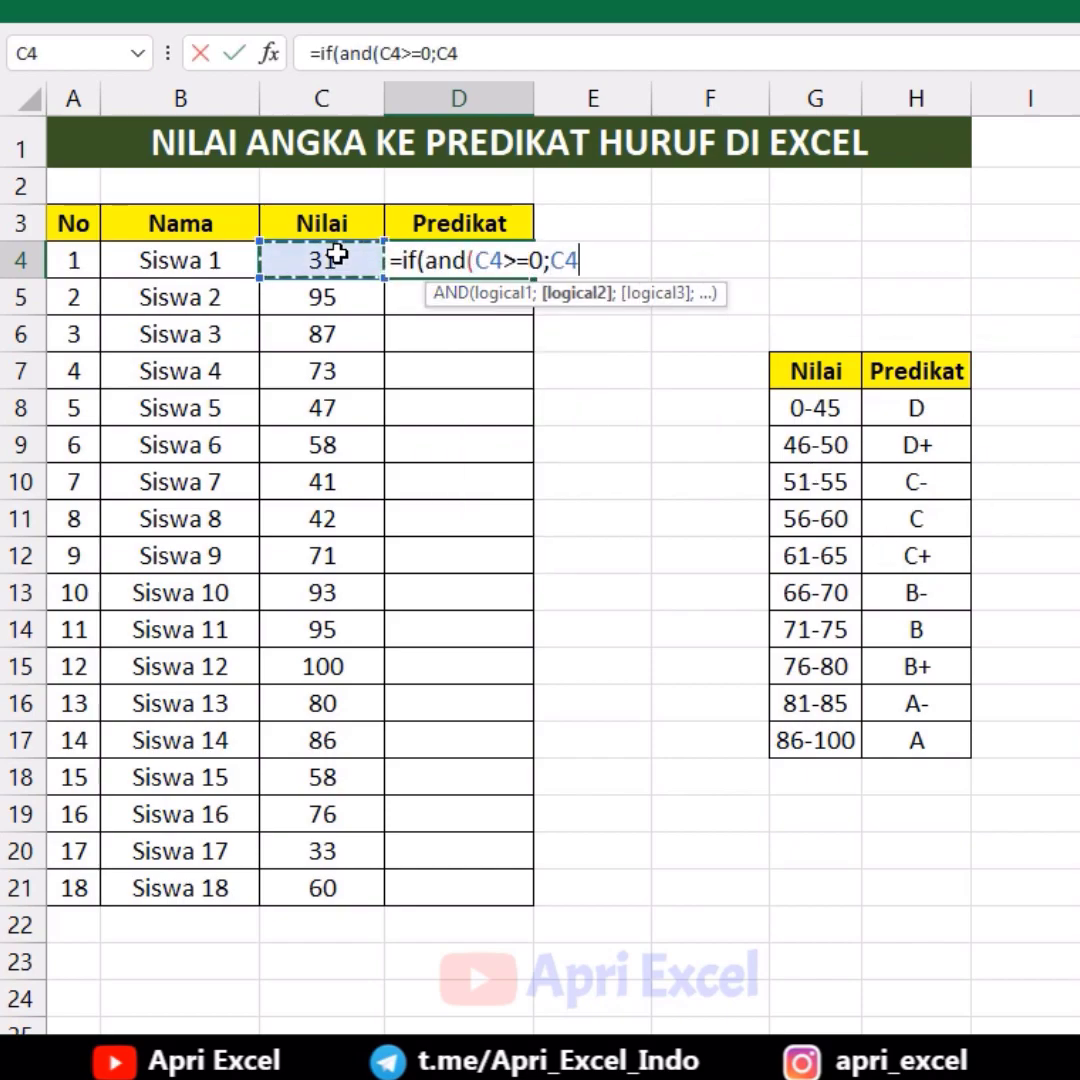
type("<=45);\"D\";if")
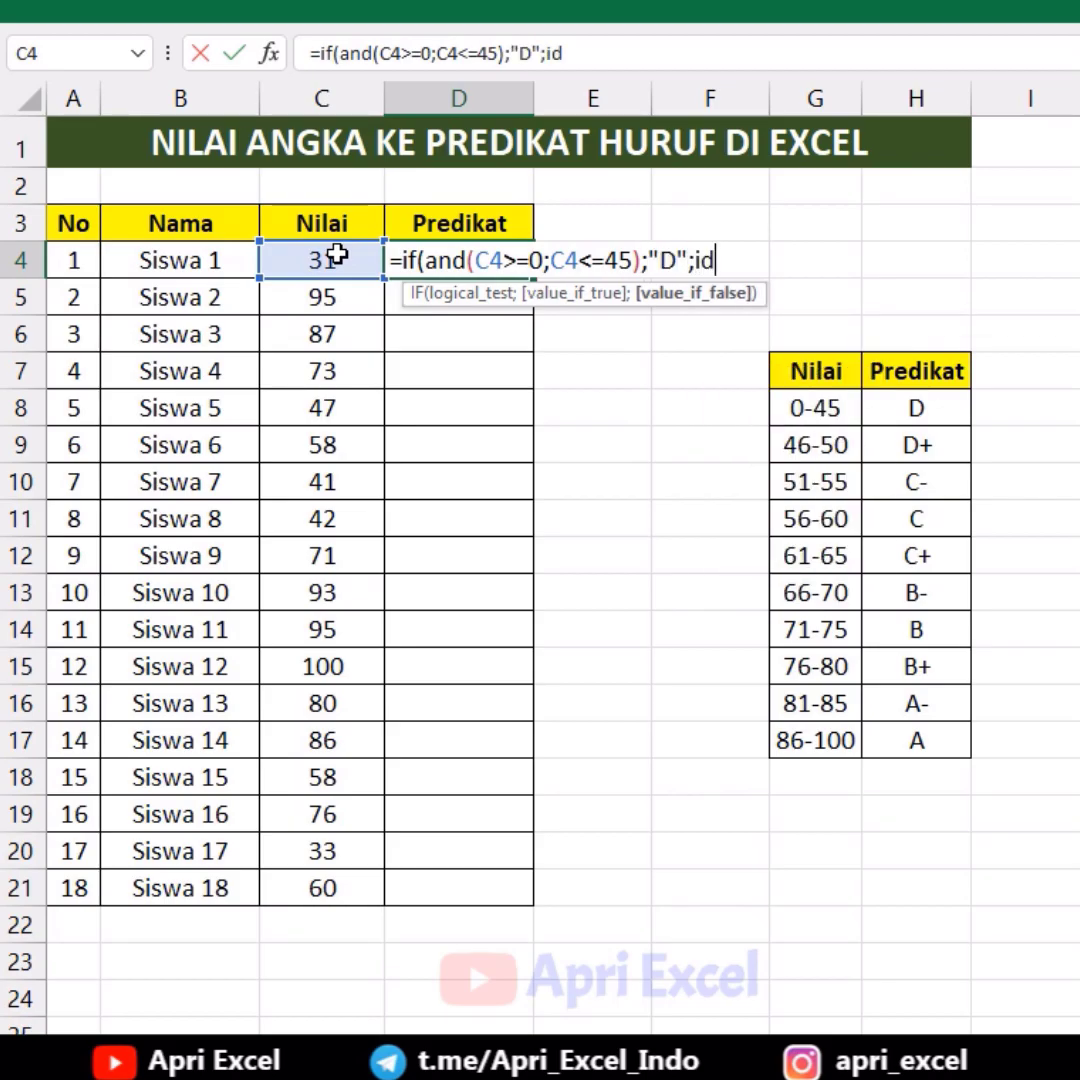
type("(and(")
left_click(338, 259)
type(">=46")
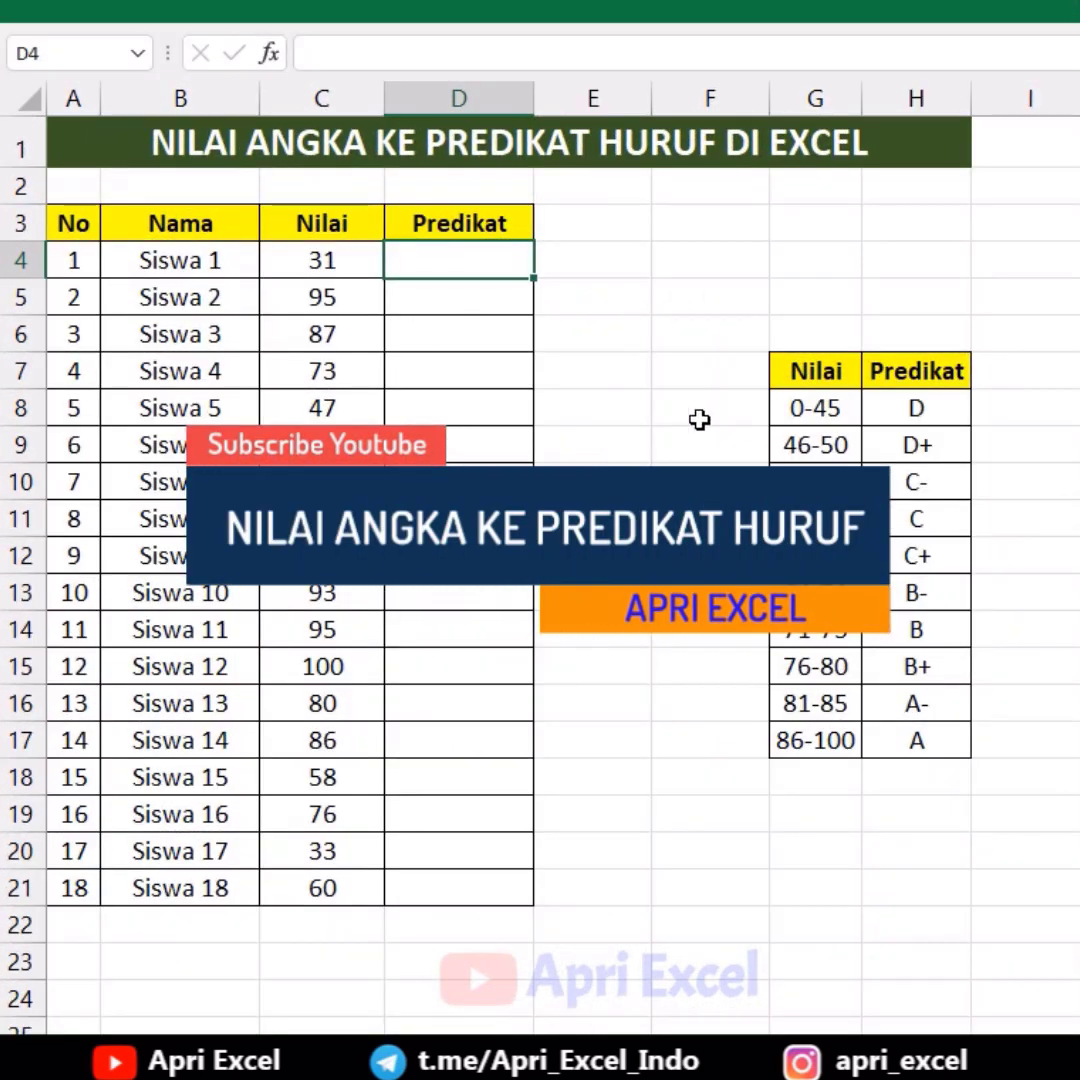
Enter lower limits 0 and 46 beside the first ranges, then Flash Fill the rest.
left_click(715, 408)
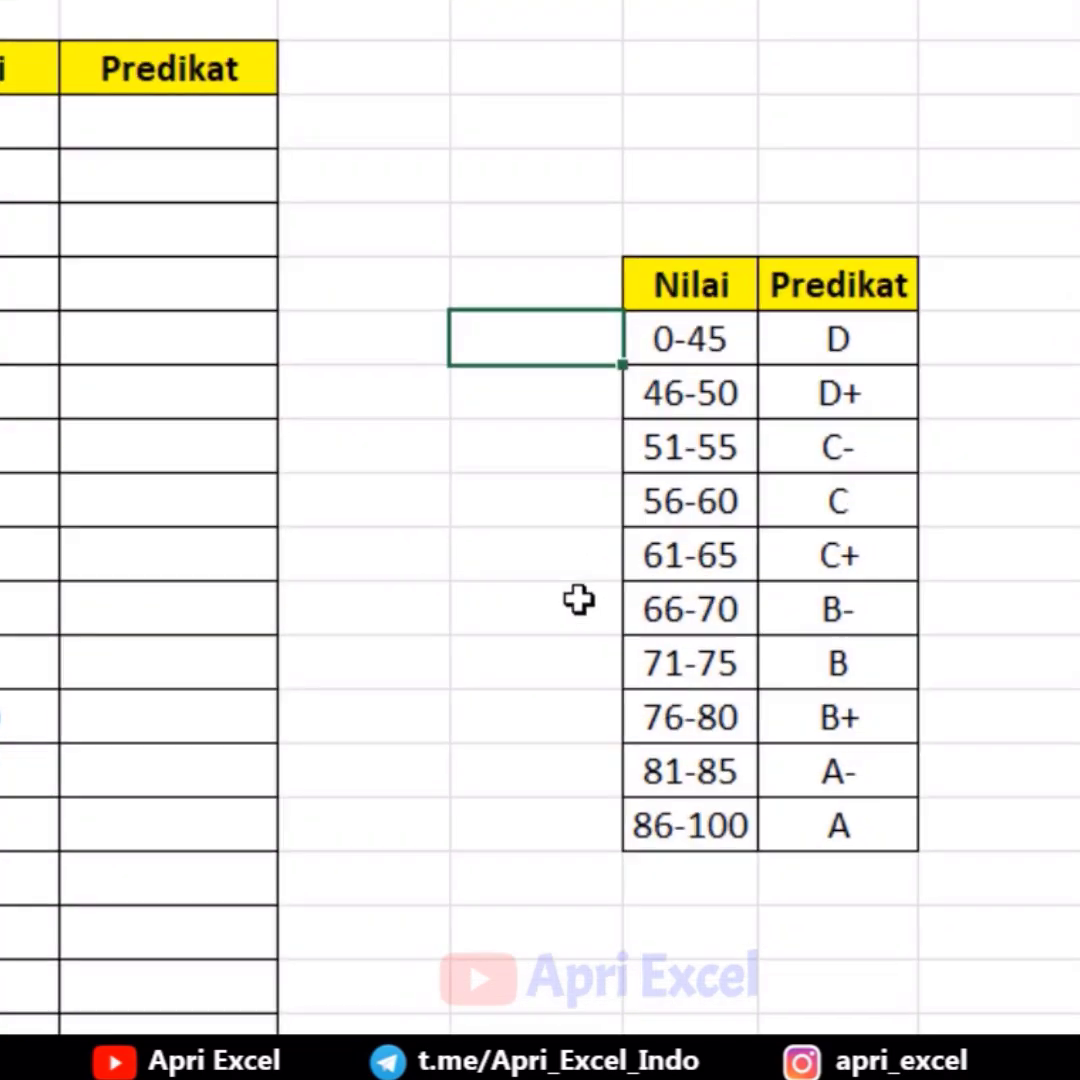
type("0")
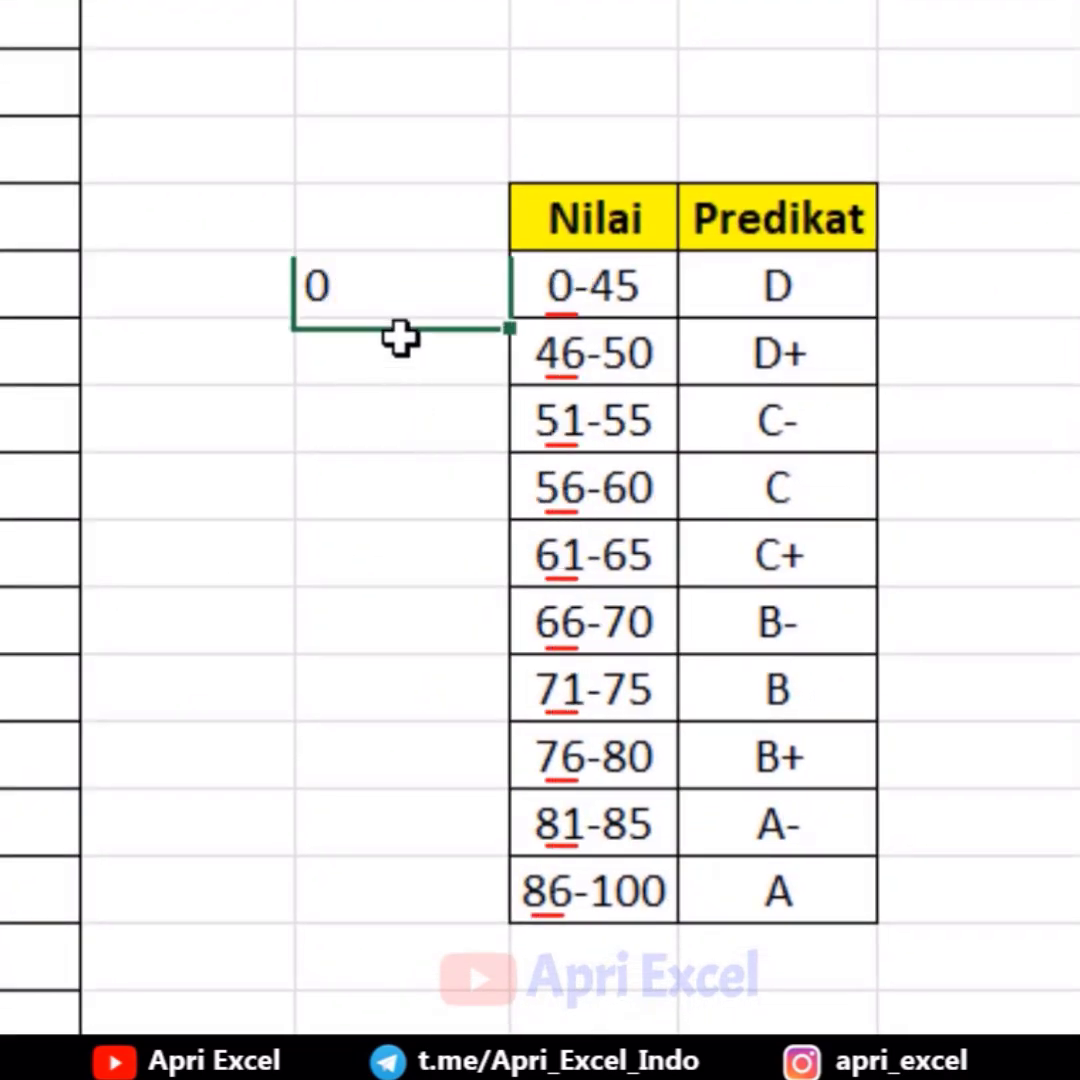
key("Return")
type("46")
key("Return")
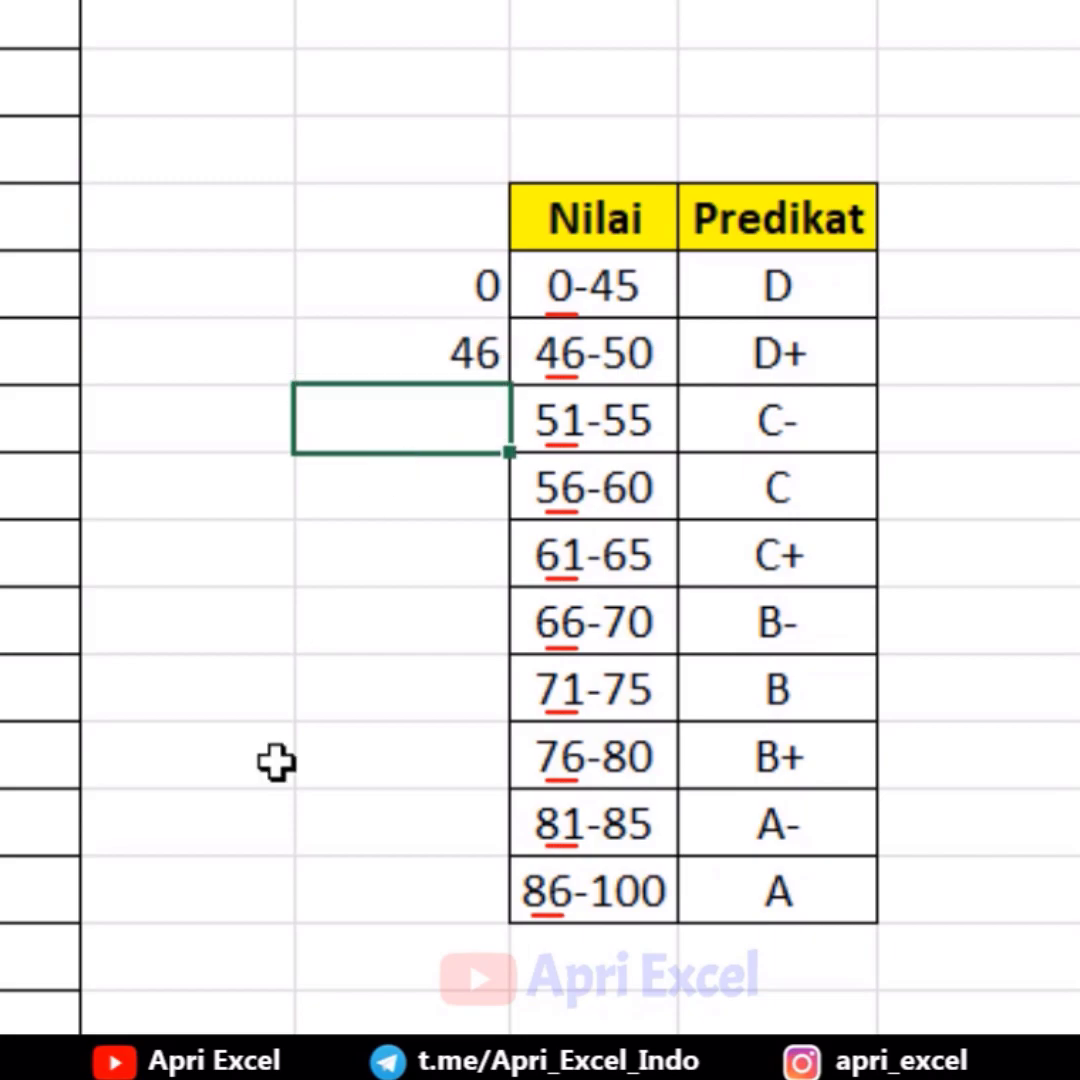
key("ctrl+e")
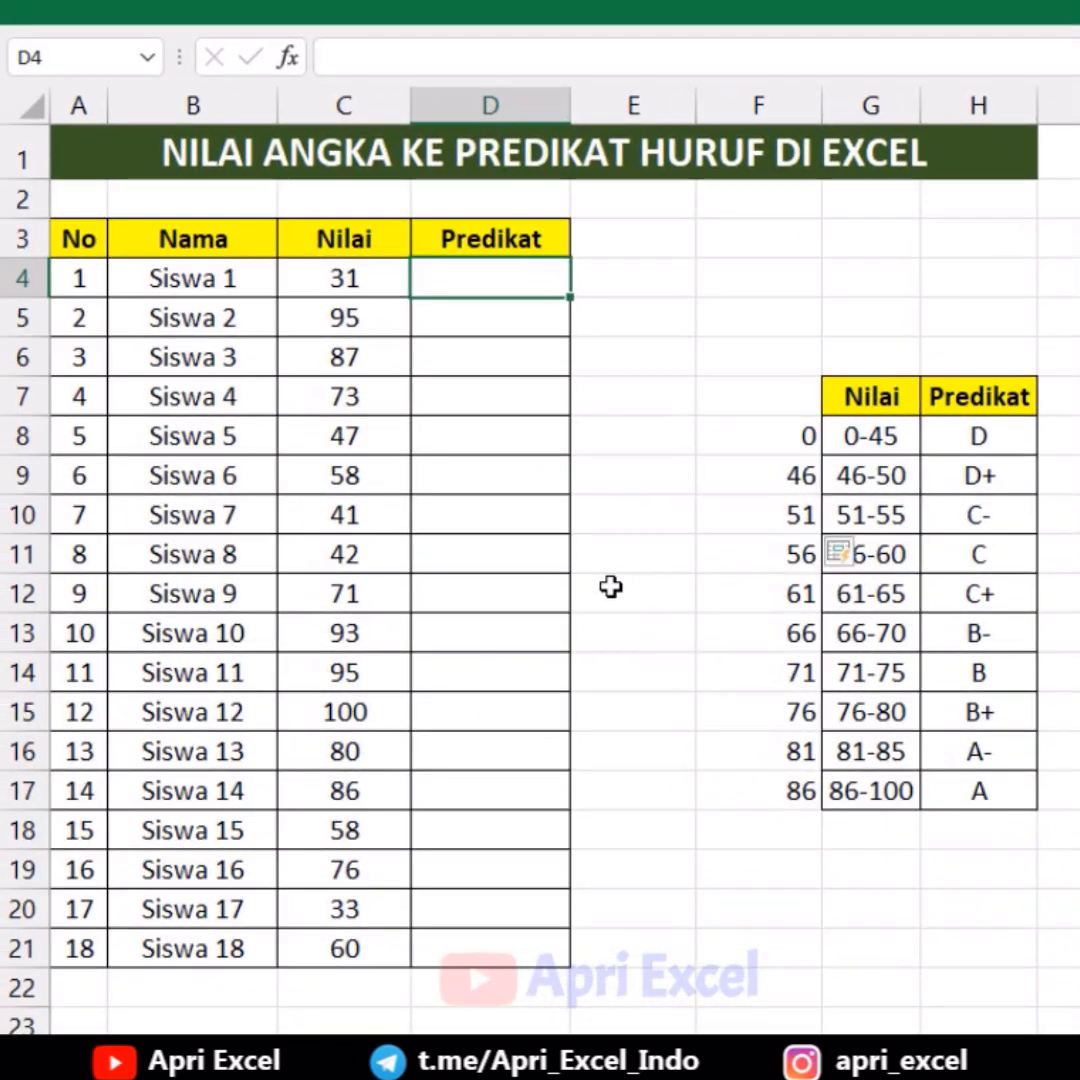
Enter =VLOOKUP(C4;$F$8:$H$17;3;TRUE) in D4 and copy it down to every student.
type("=vlookup(")
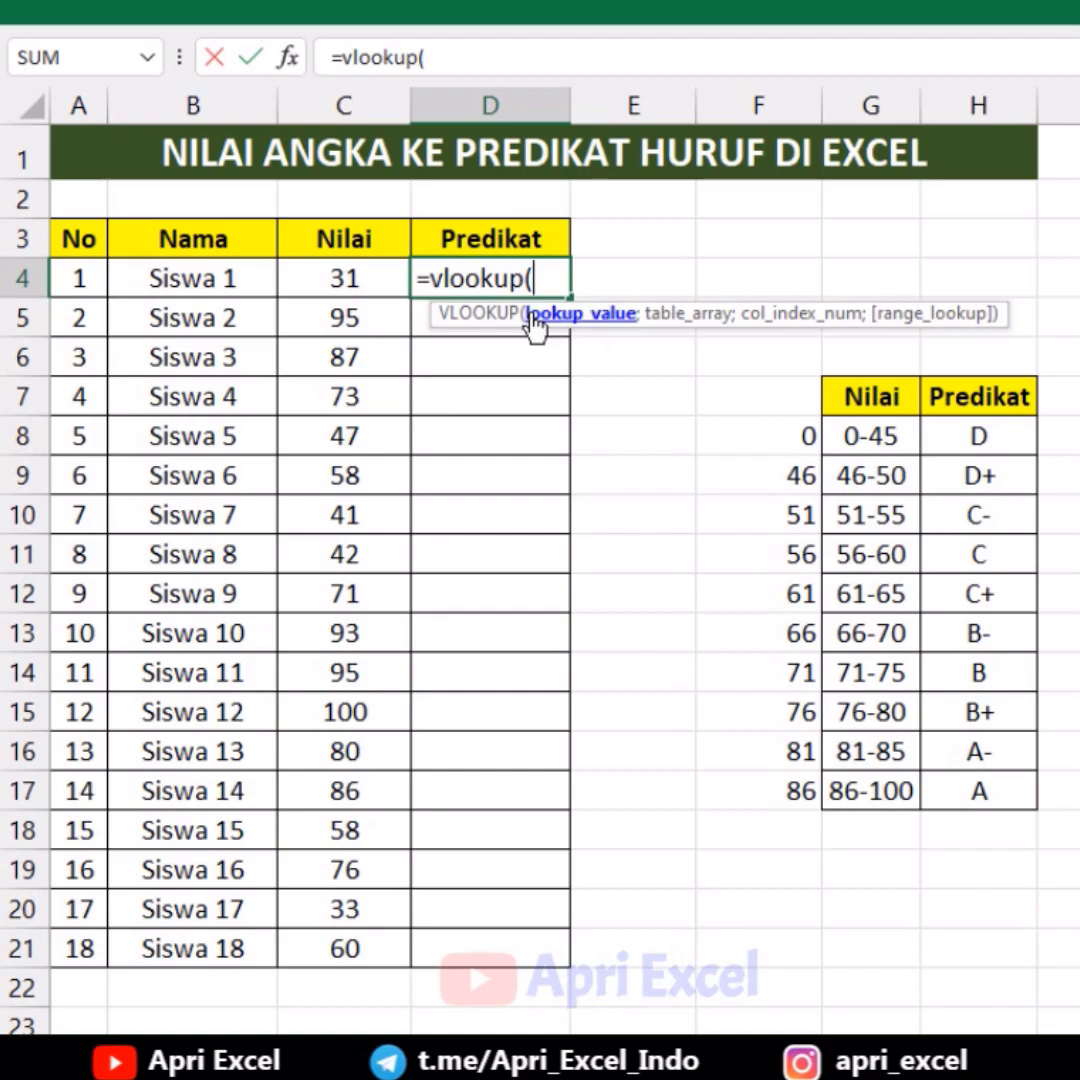
left_click(382, 277)
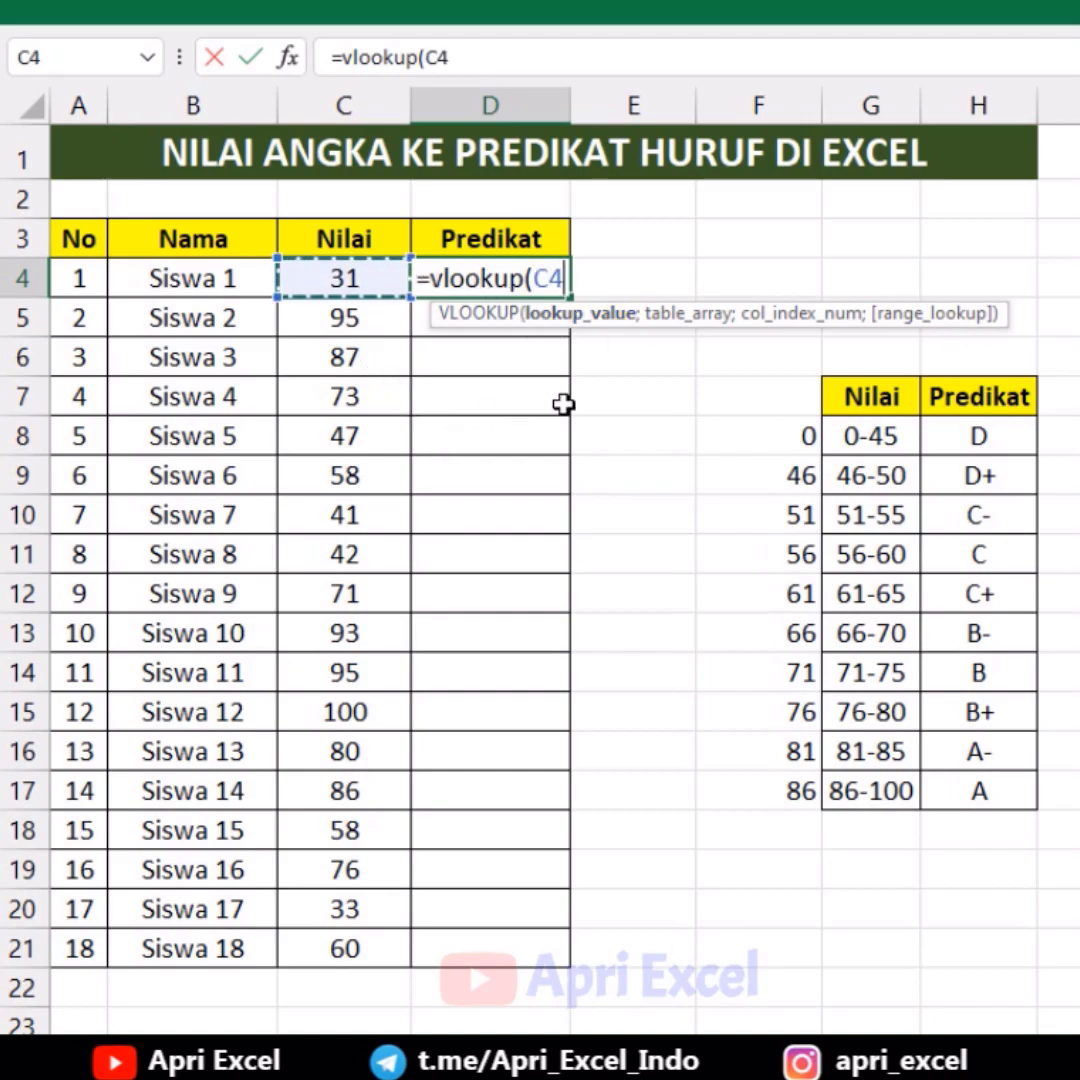
type(";")
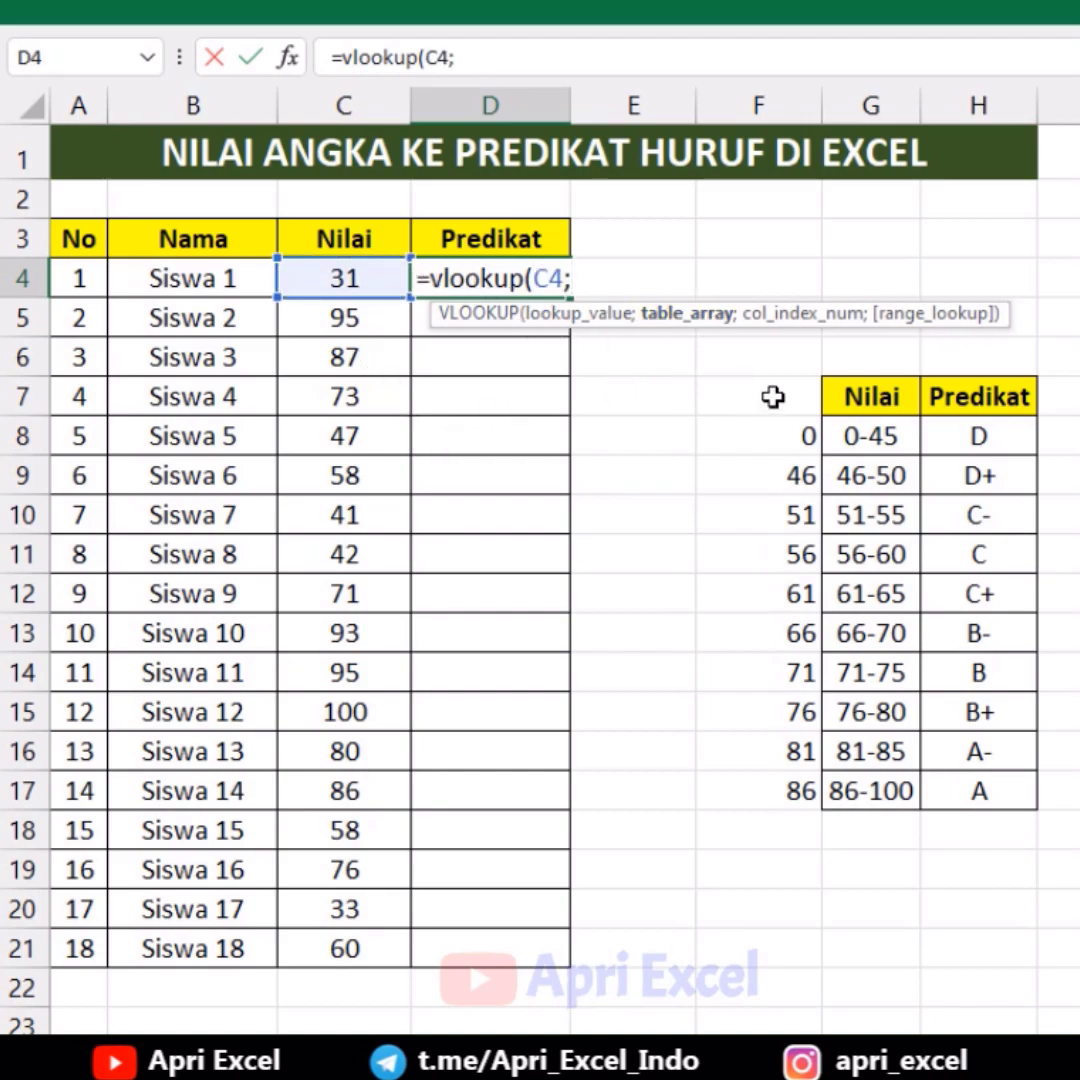
left_click_drag(783, 440, 970, 783)
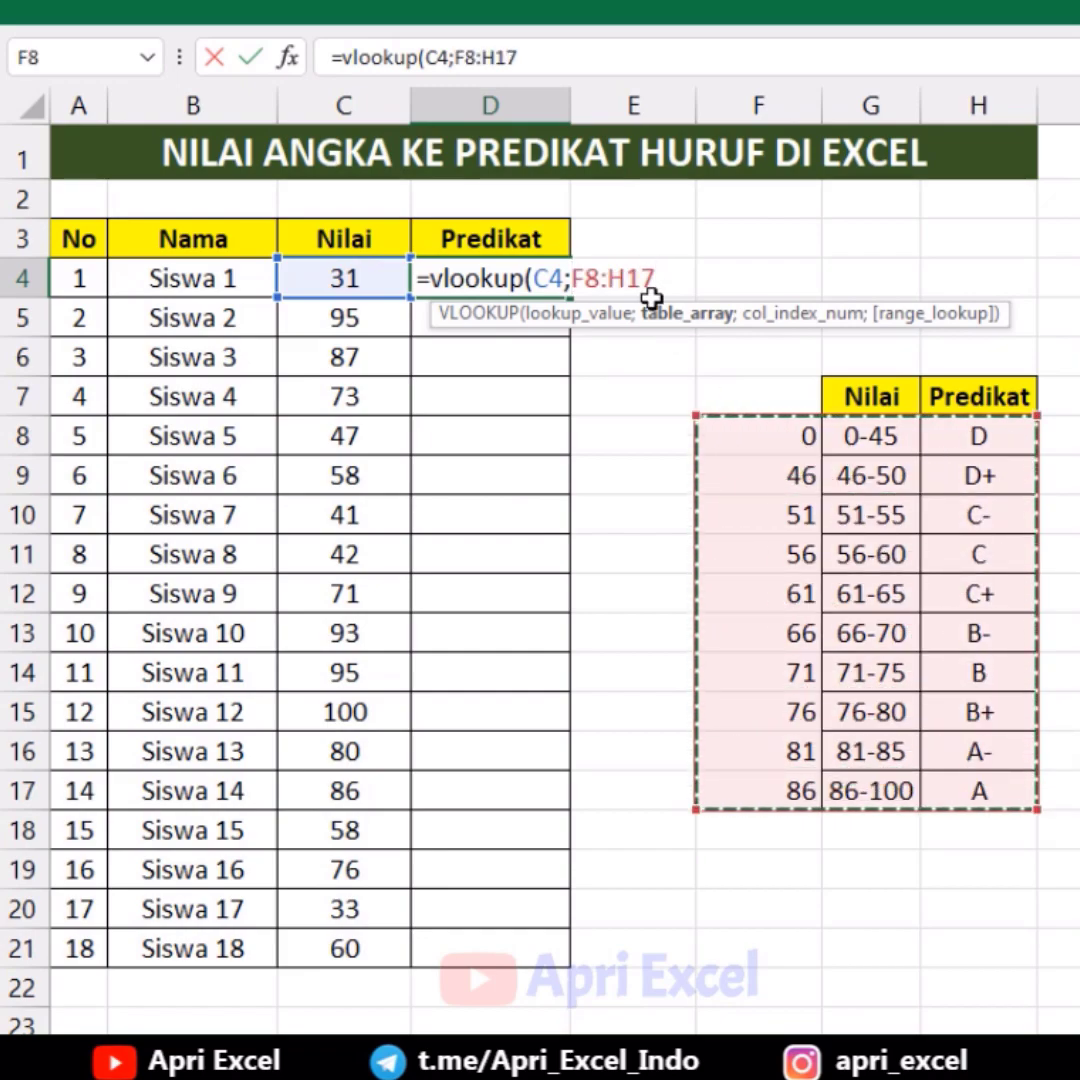
key("F4")
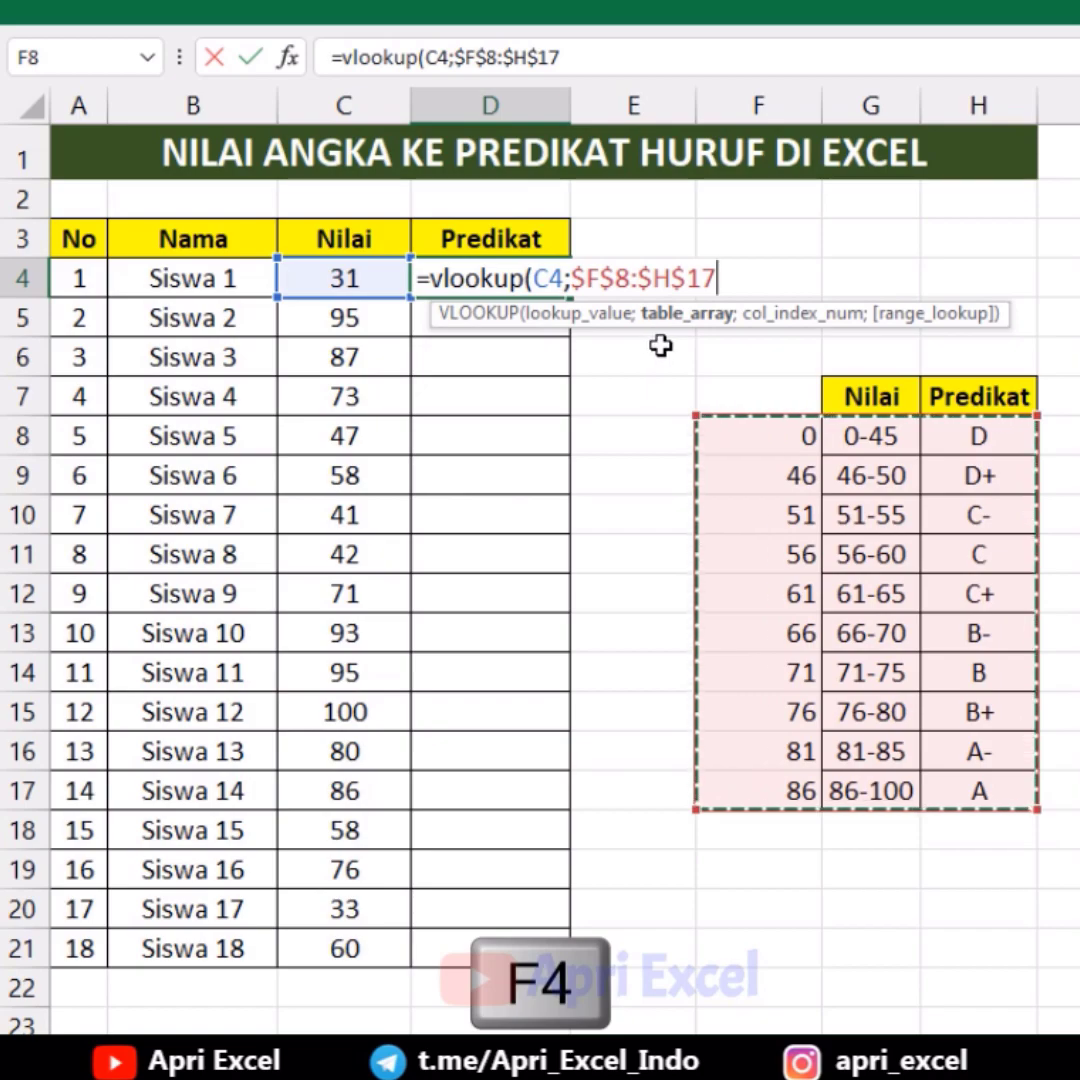
type(";")
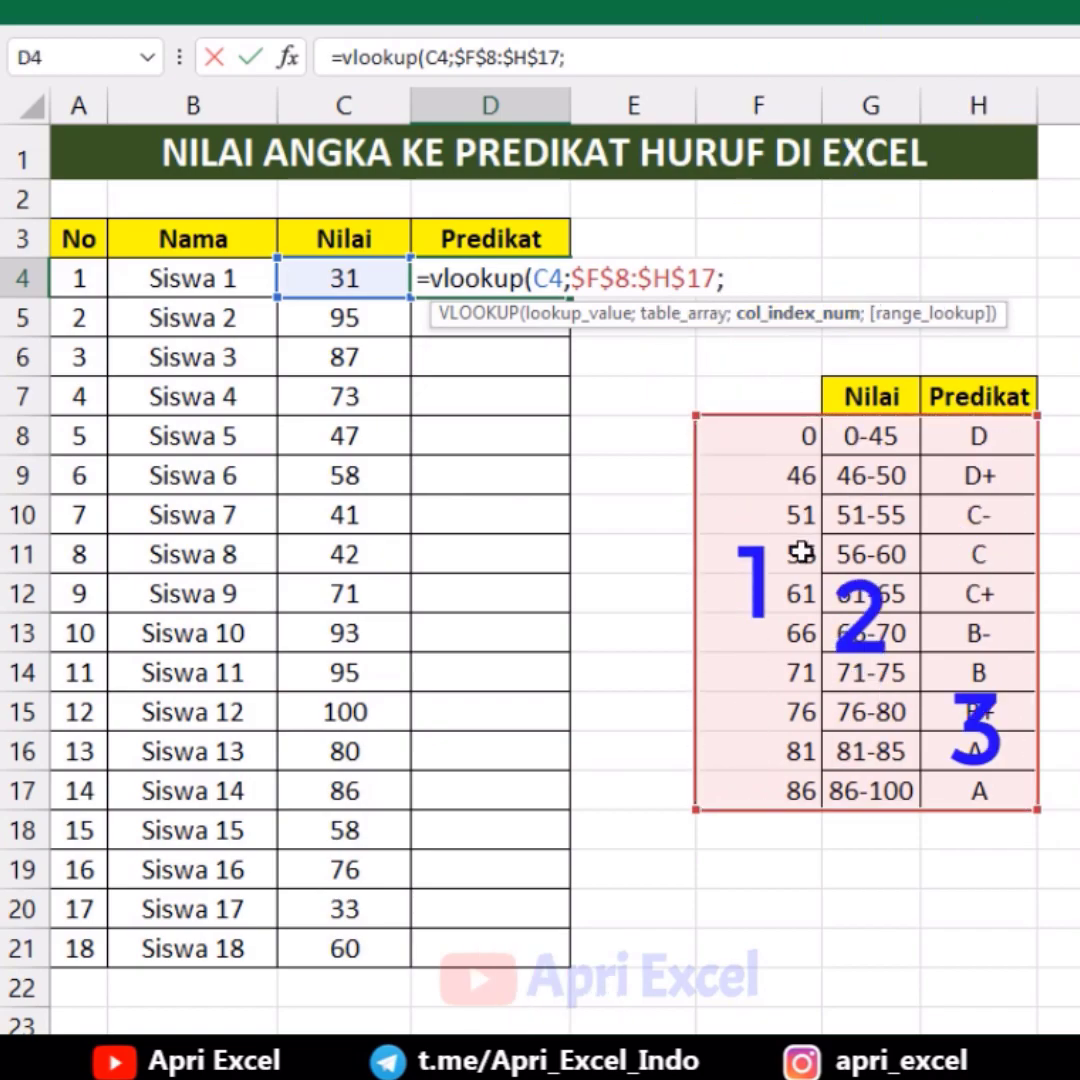
type("3")
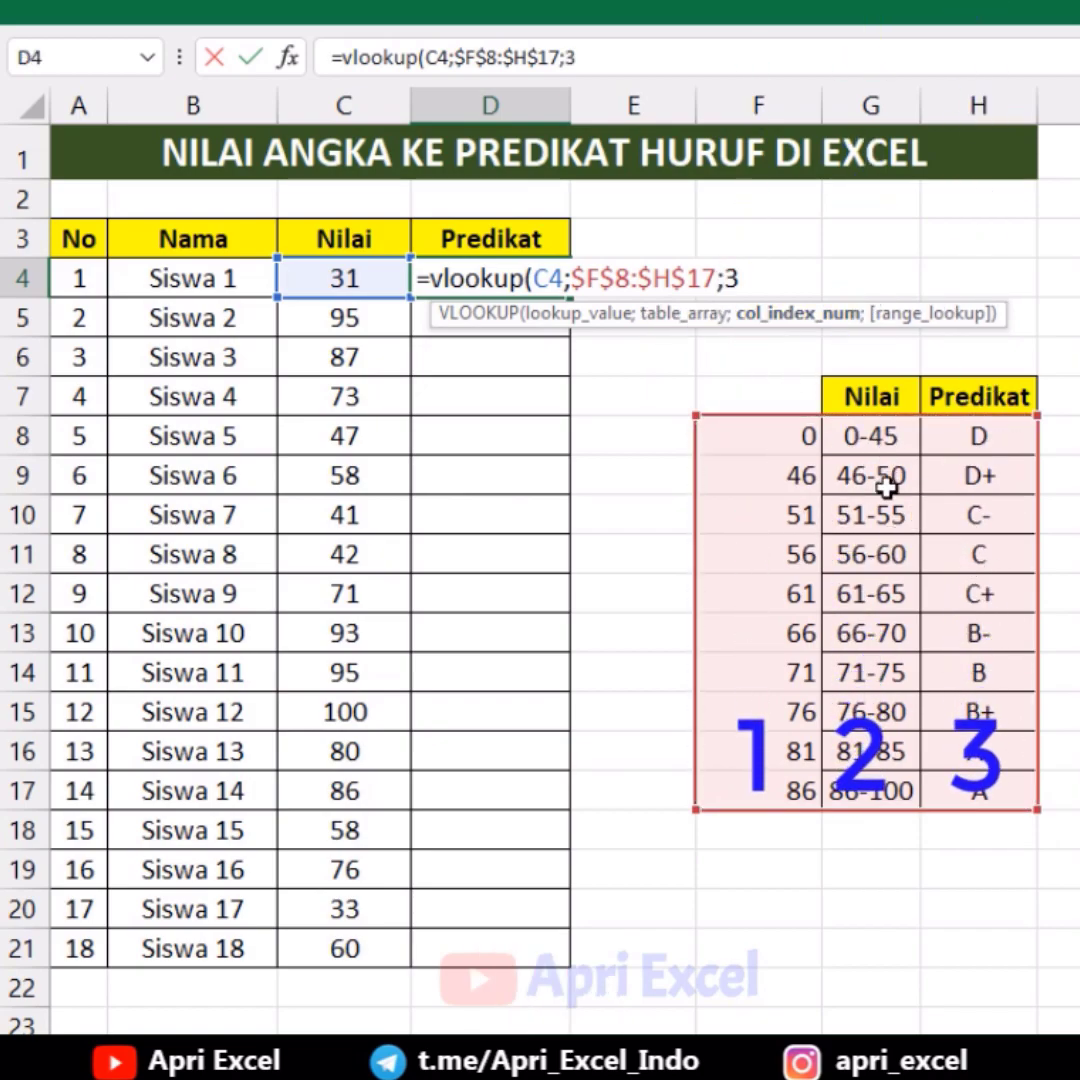
type(";")
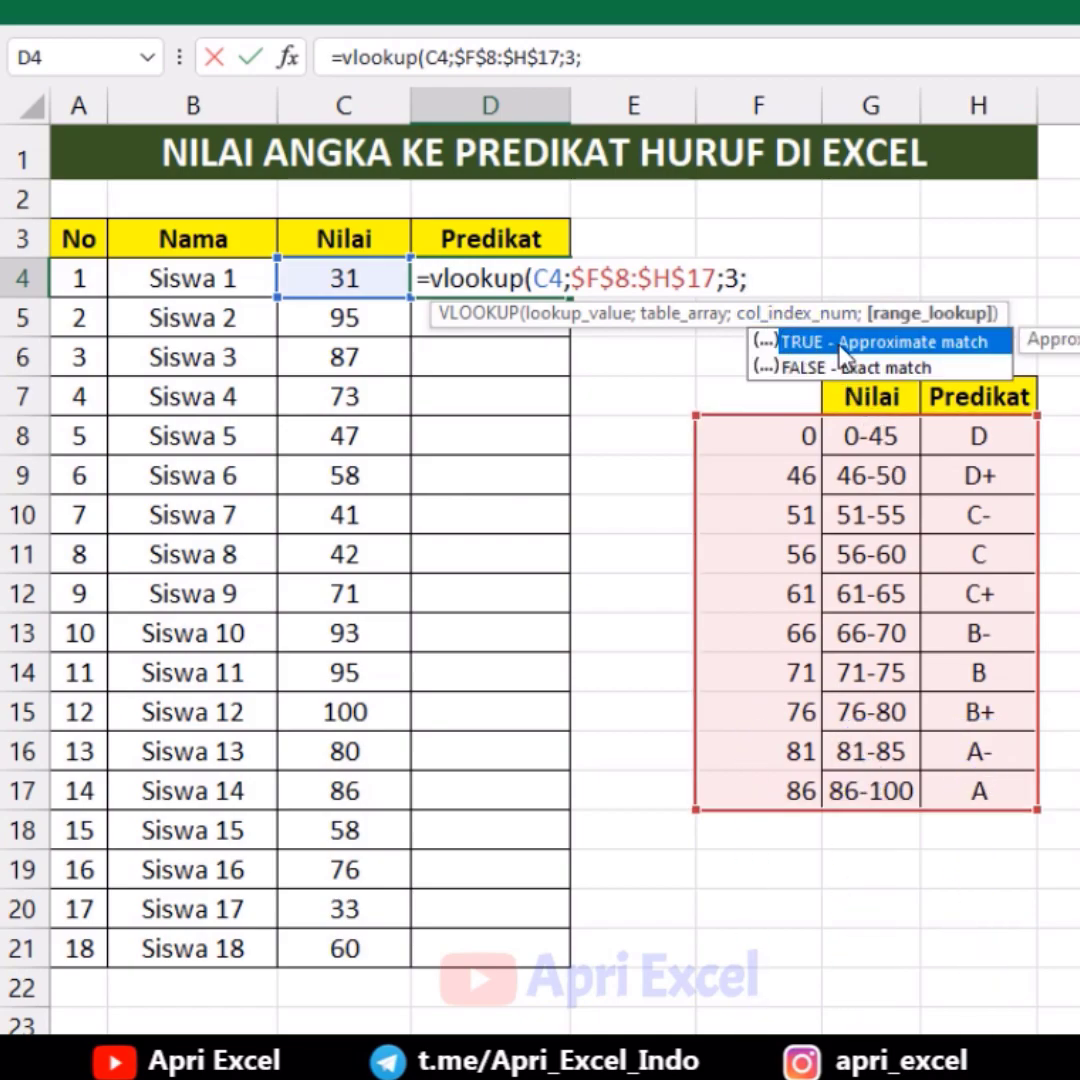
double_click(840, 350)
type(")")
key("Return")
left_click(560, 288)
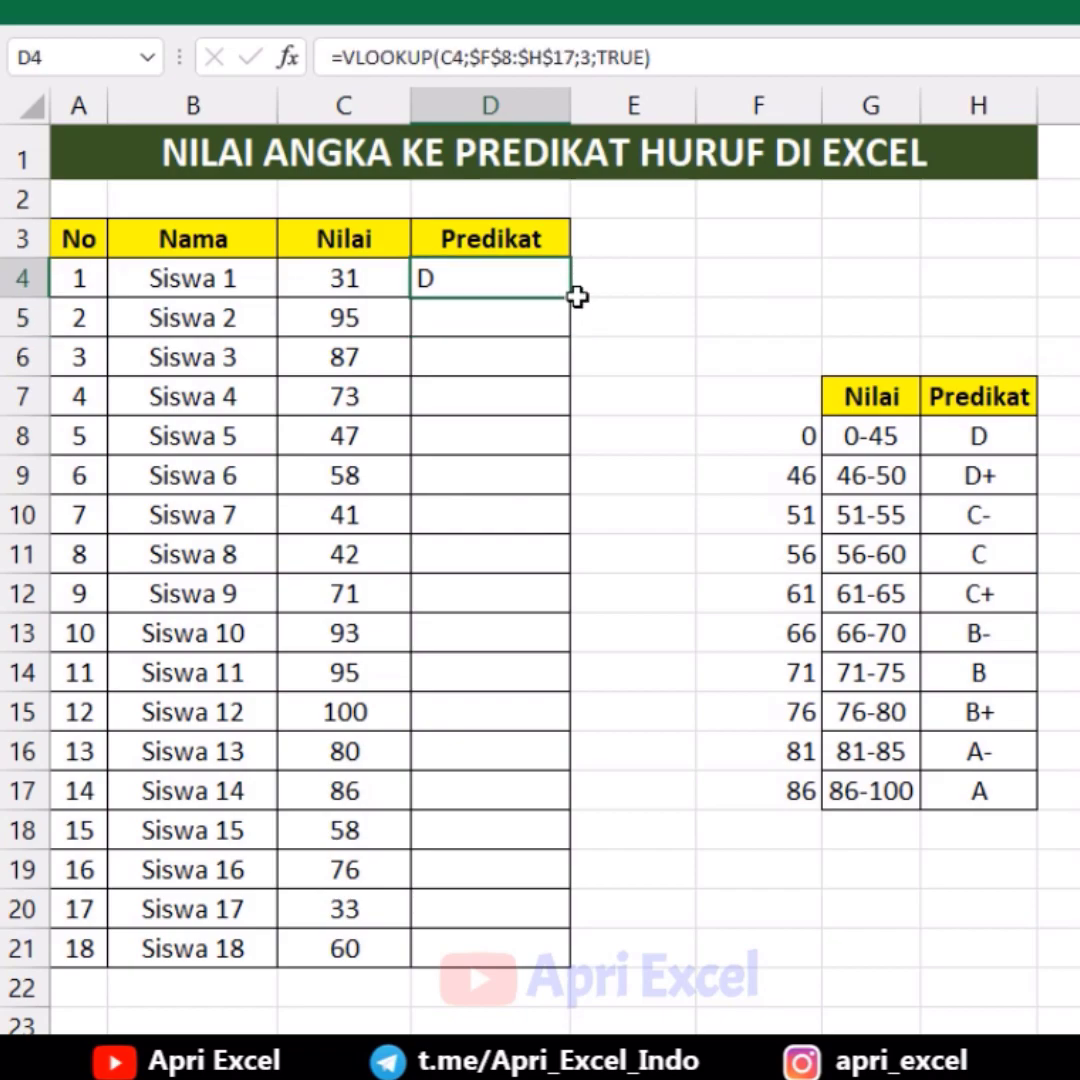
double_click(571, 298)
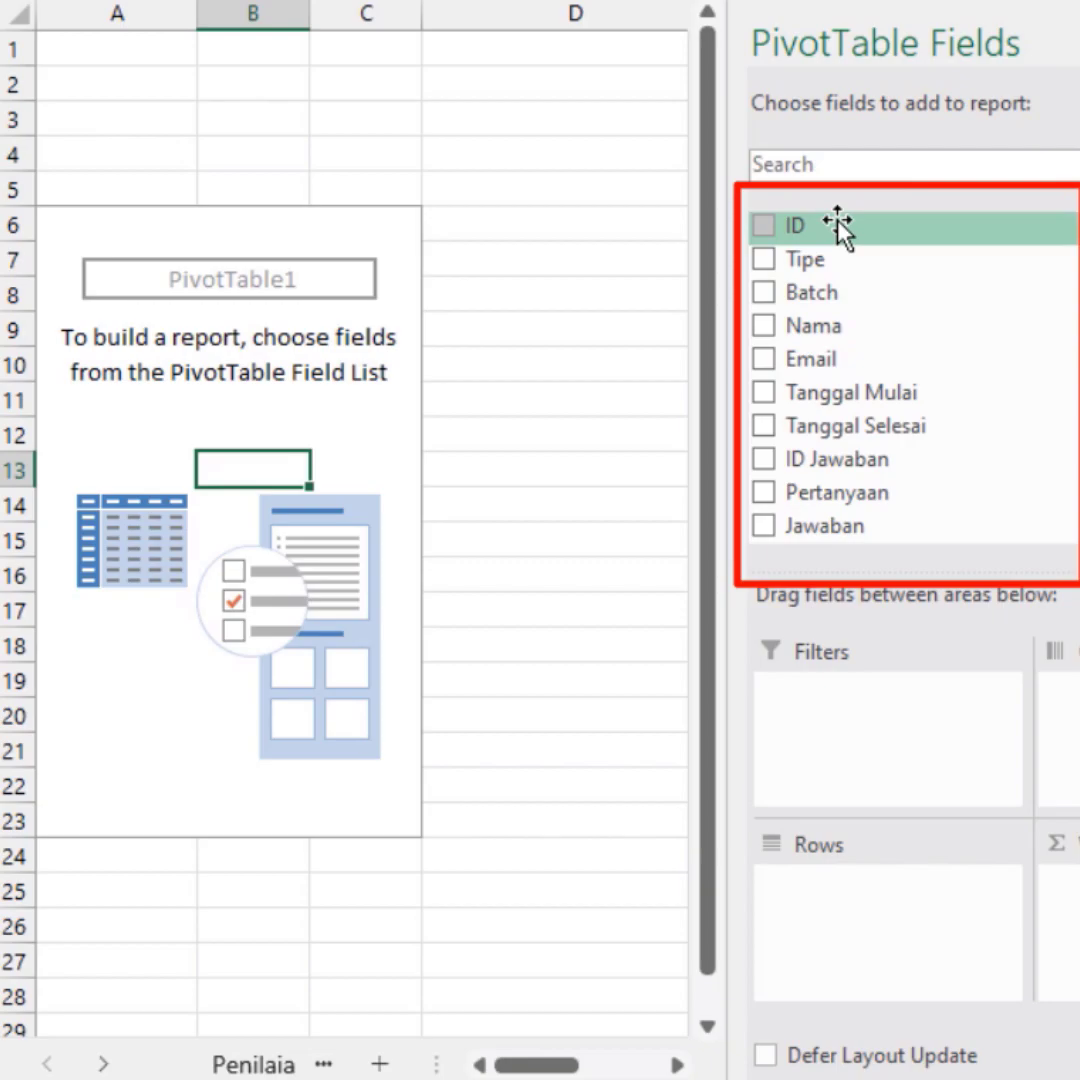
Add ID and then Nama to the pivot's Rows area so names nest under IDs.
left_click_drag(838, 225, 843, 895)
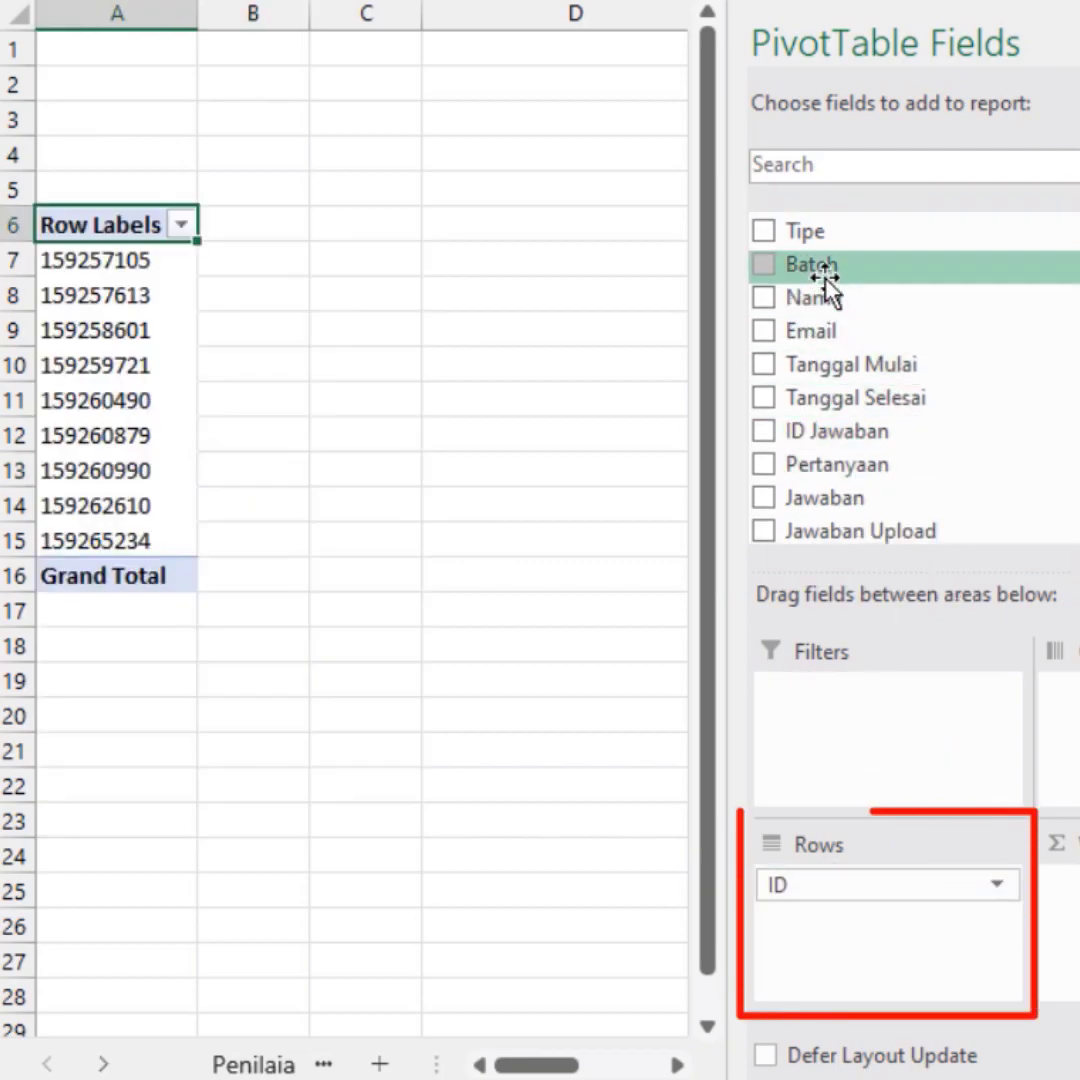
left_click_drag(840, 297, 845, 905)
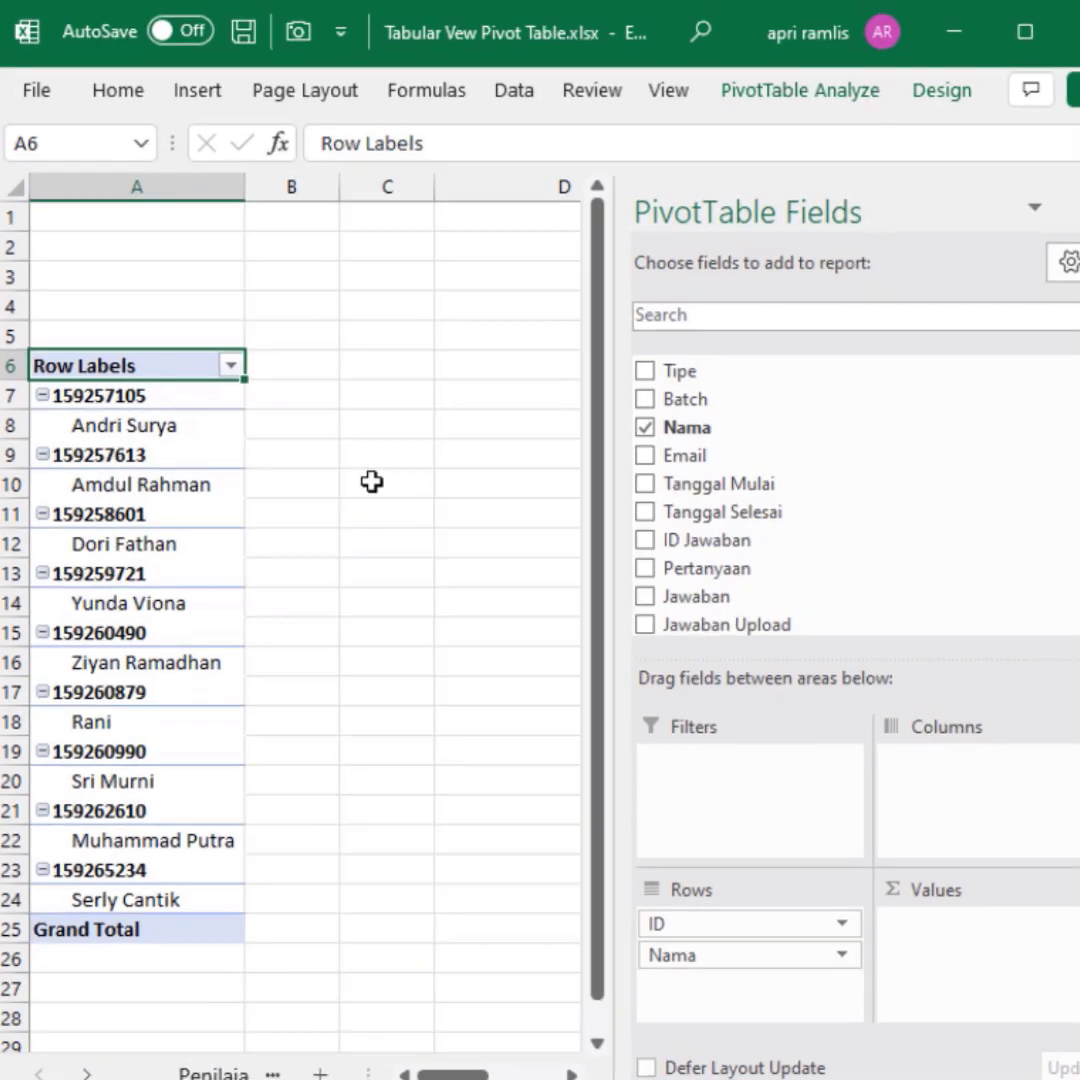
left_click(396, 487)
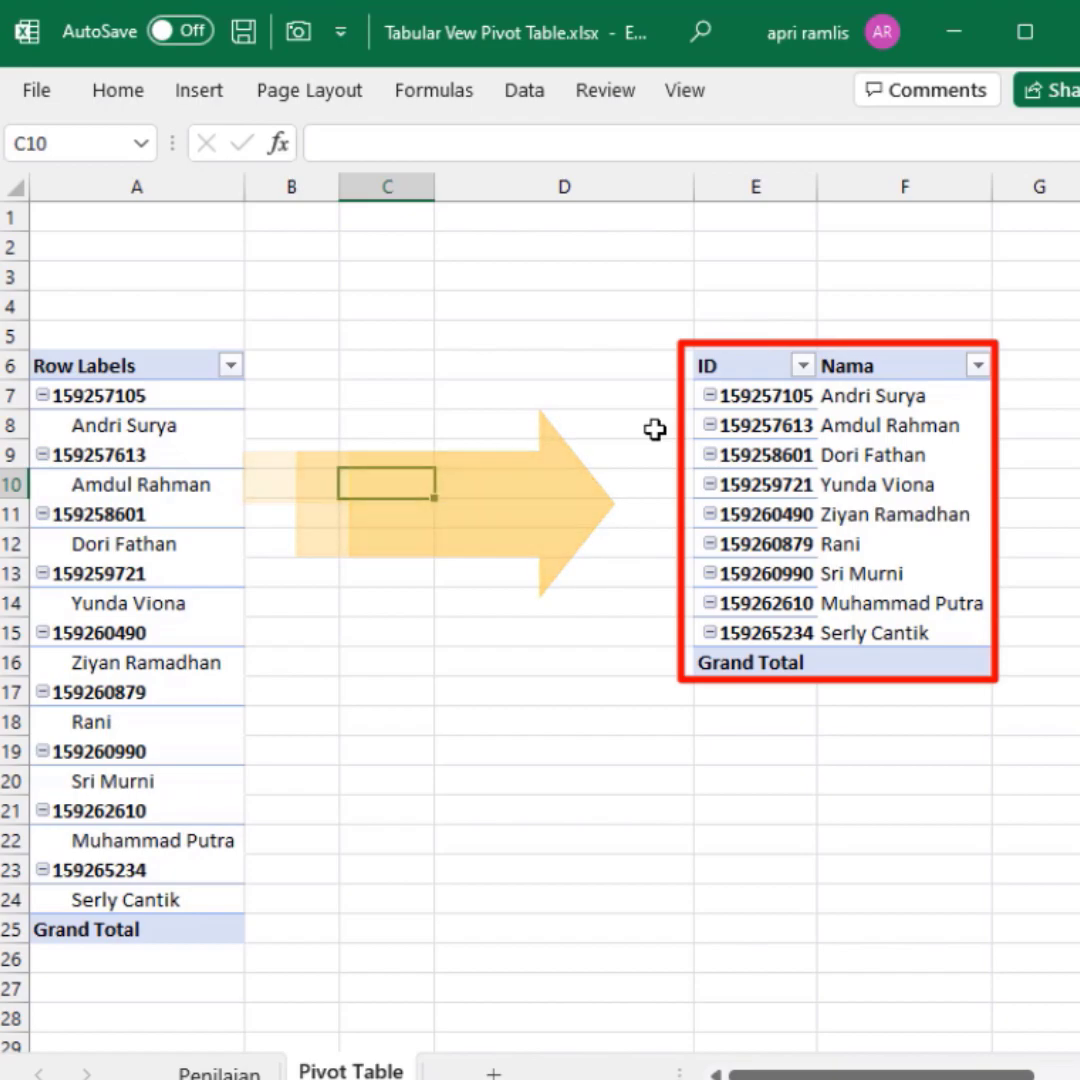
left_click(168, 490)
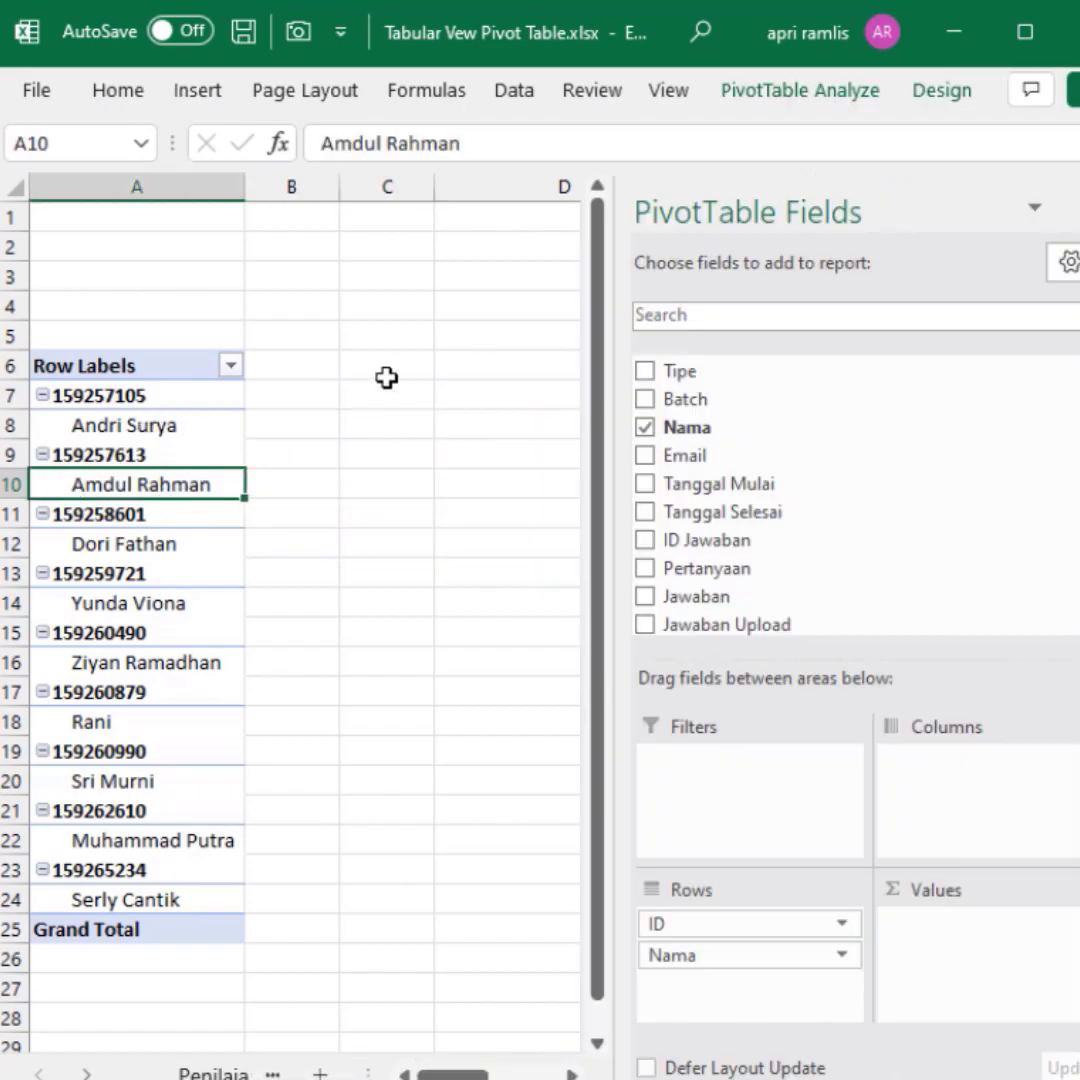
Set the pivot's report layout to Tabular Form and hide all subtotals.
left_click(941, 95)
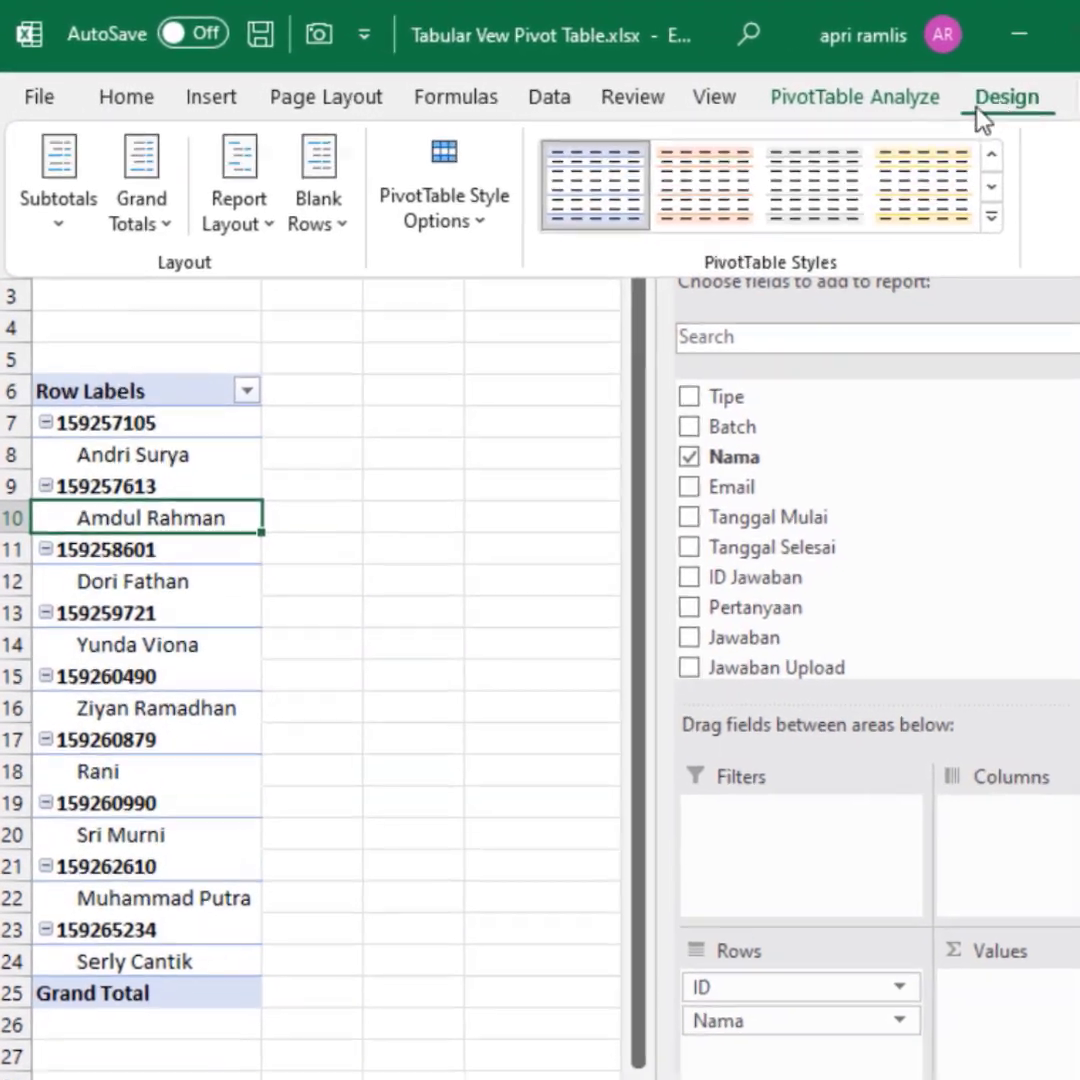
left_click(258, 218)
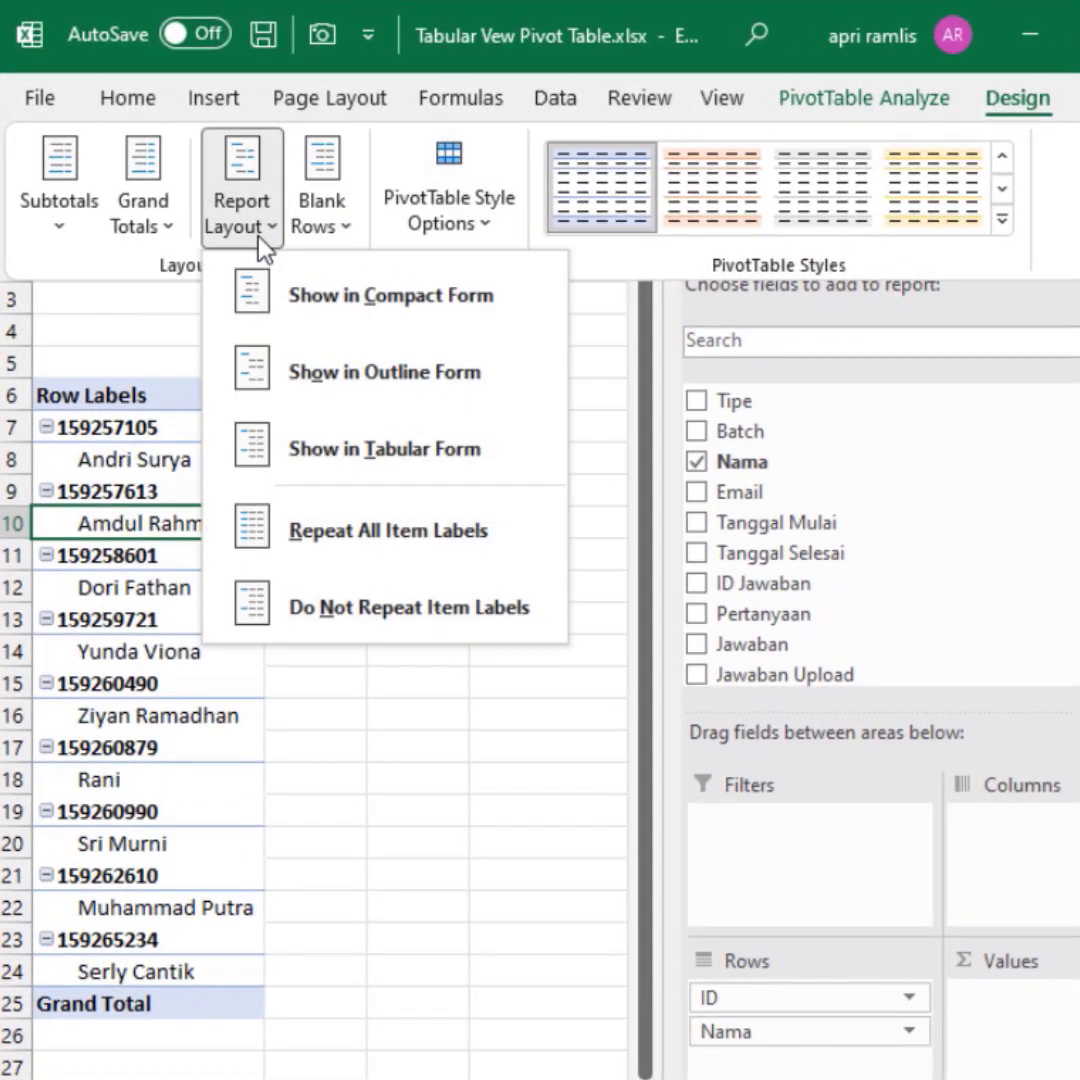
left_click(326, 447)
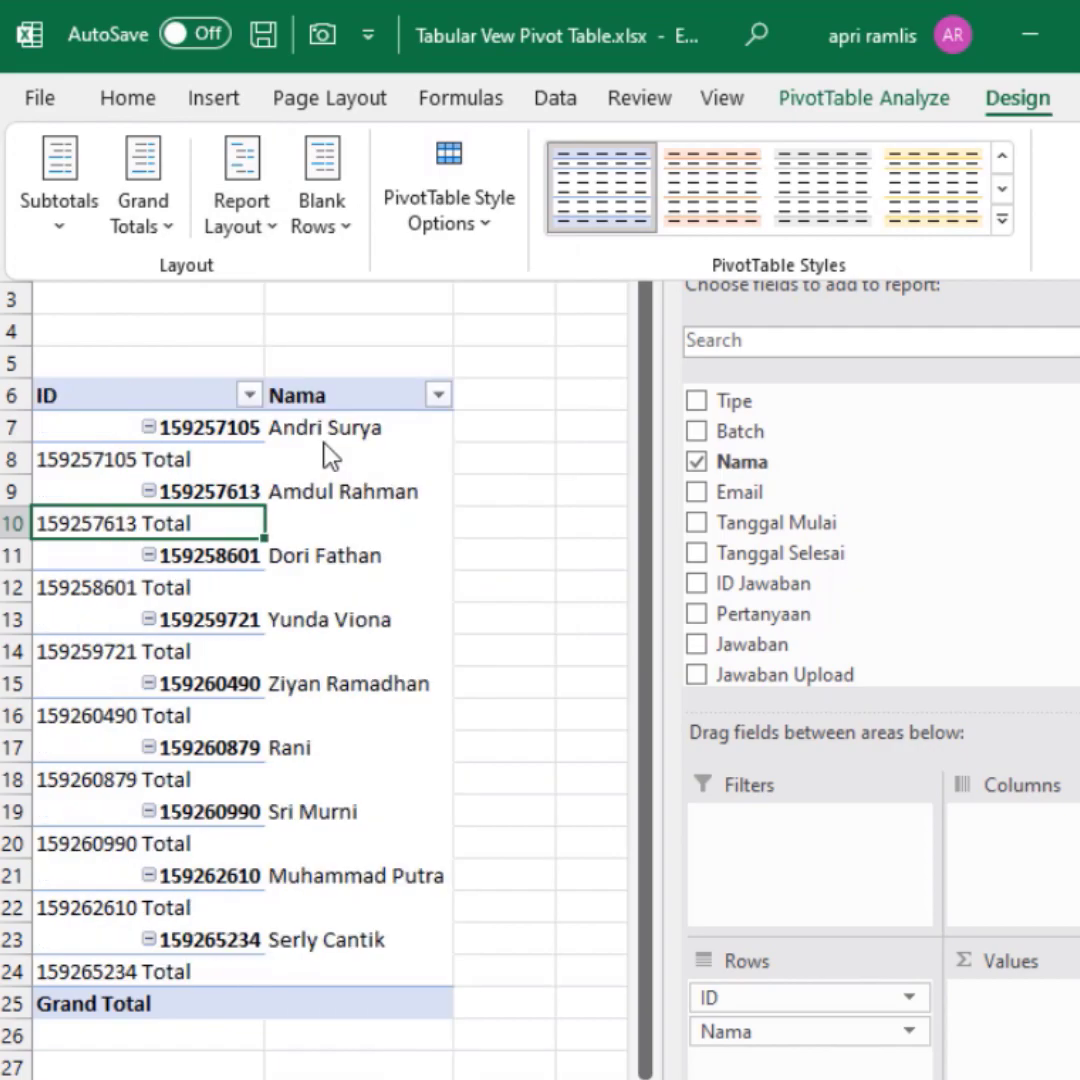
left_click(62, 230)
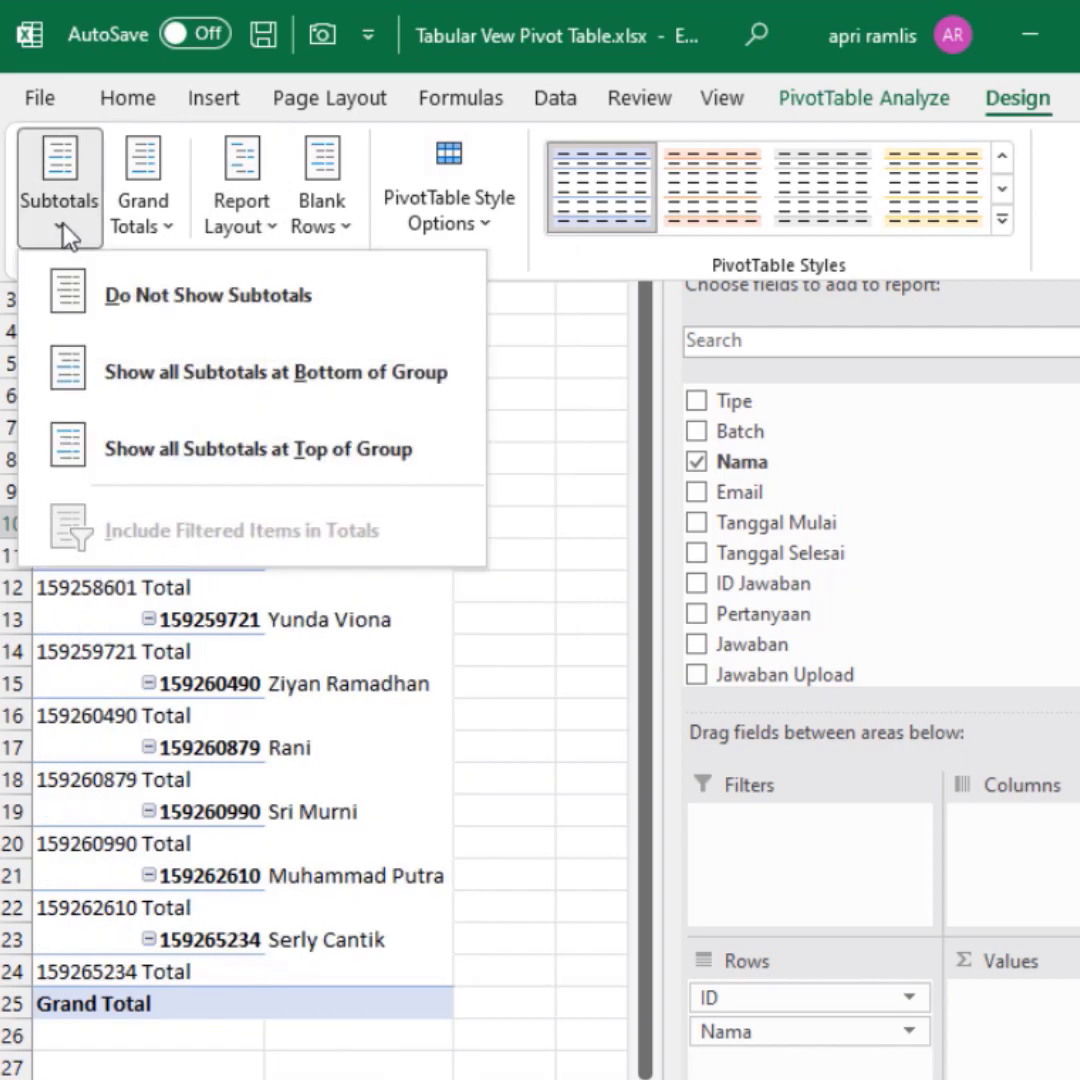
left_click(112, 300)
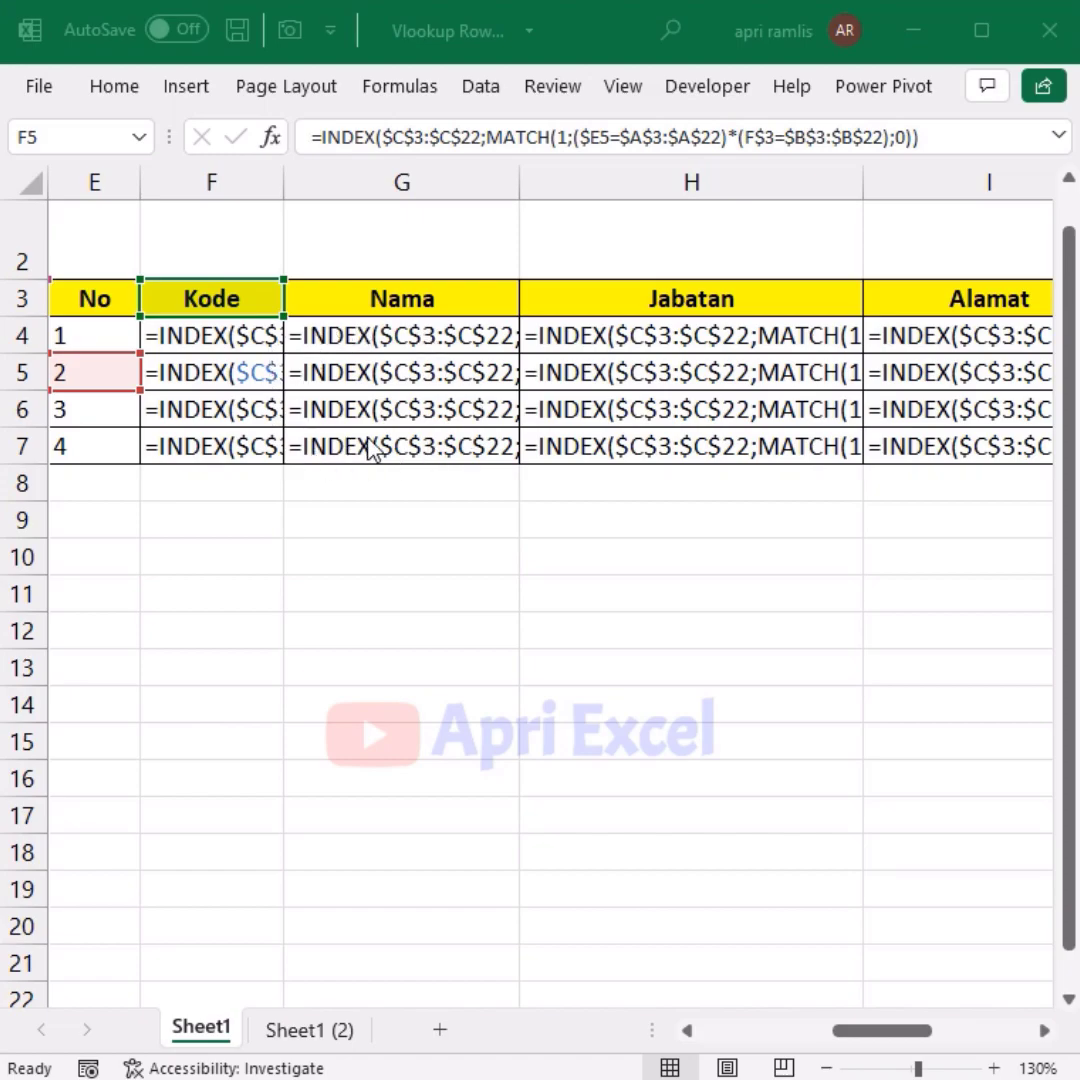
Open Format Cells for the entire worksheet and confirm the format settings.
left_click(34, 181)
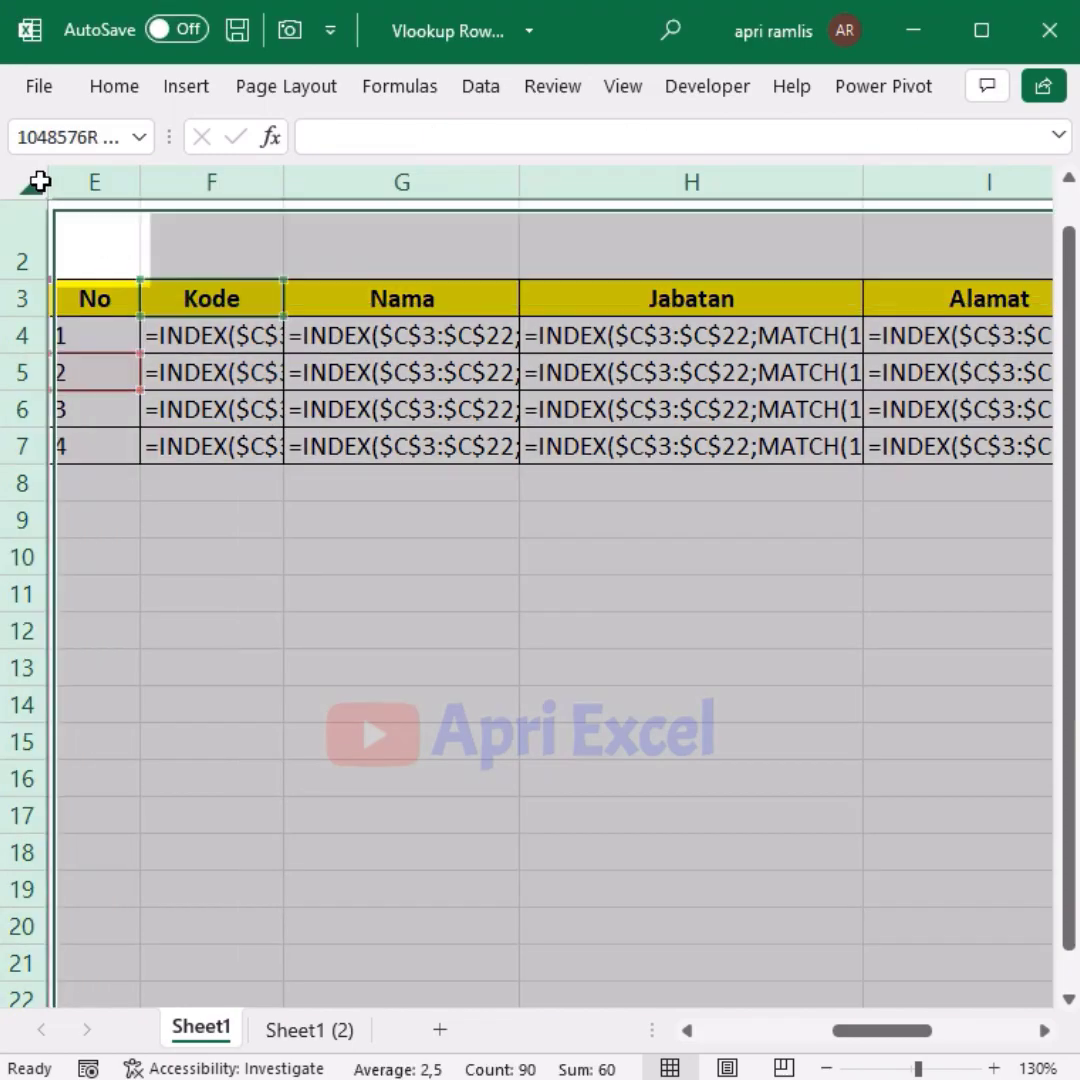
key("ctrl+1")
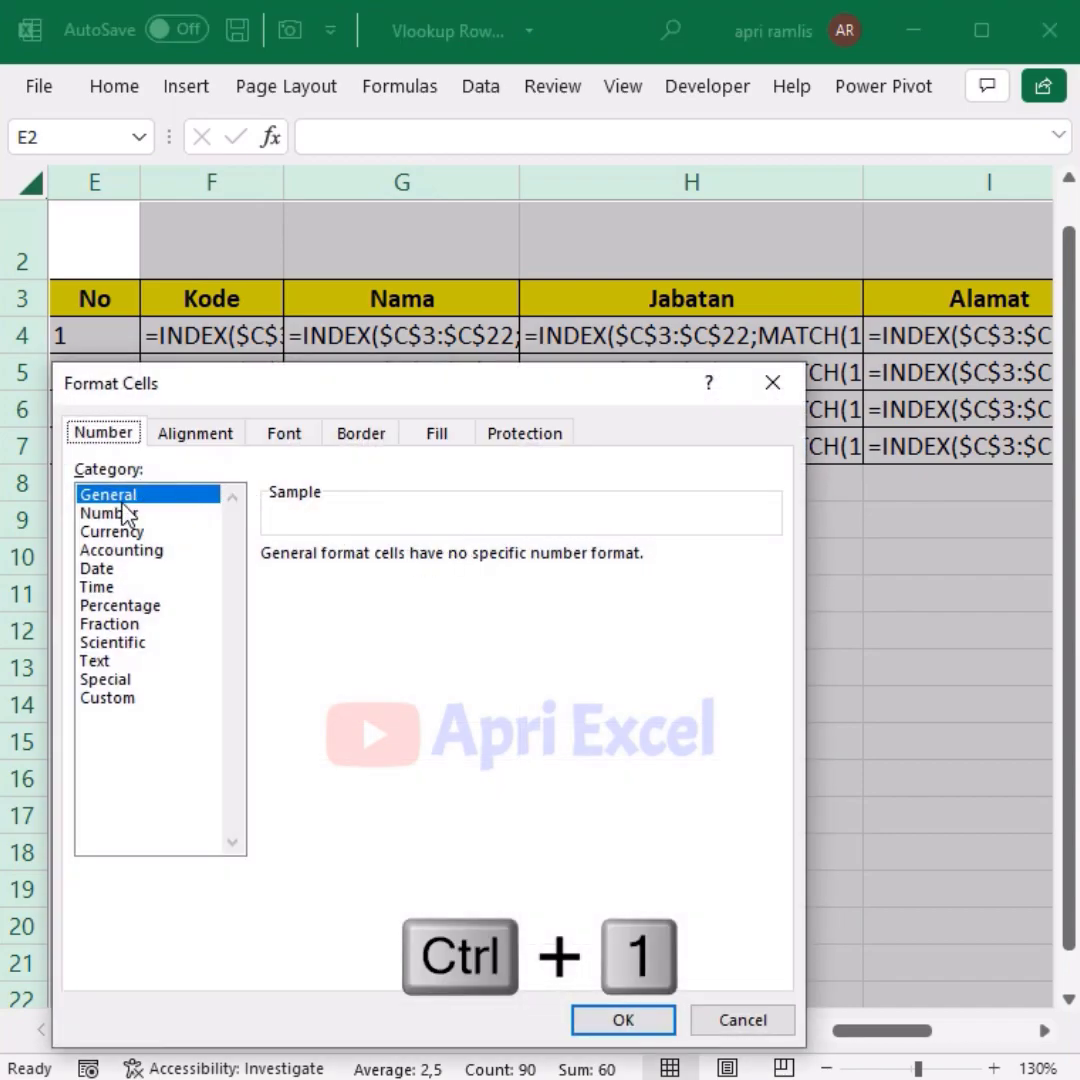
left_click(643, 1026)
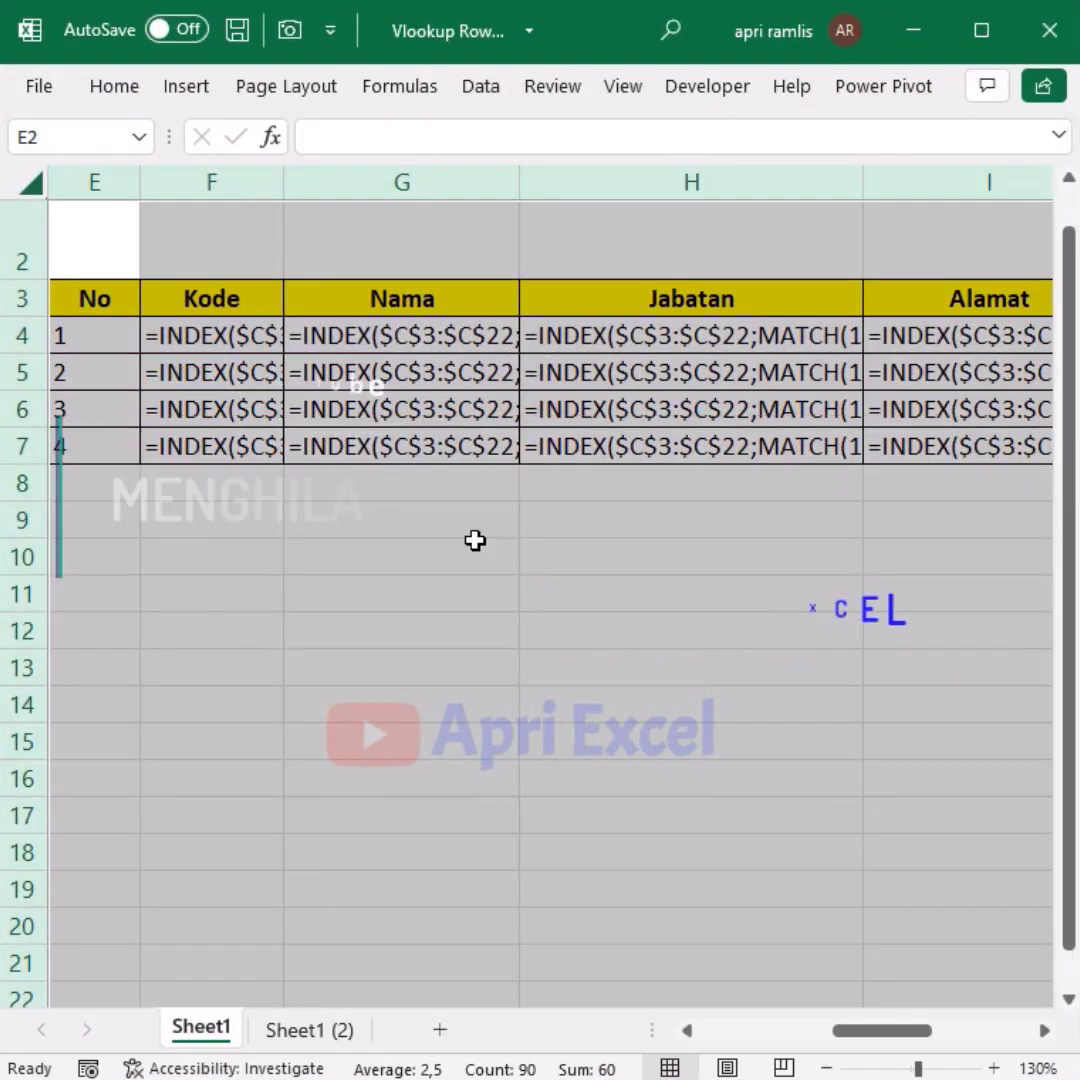
left_click(462, 515)
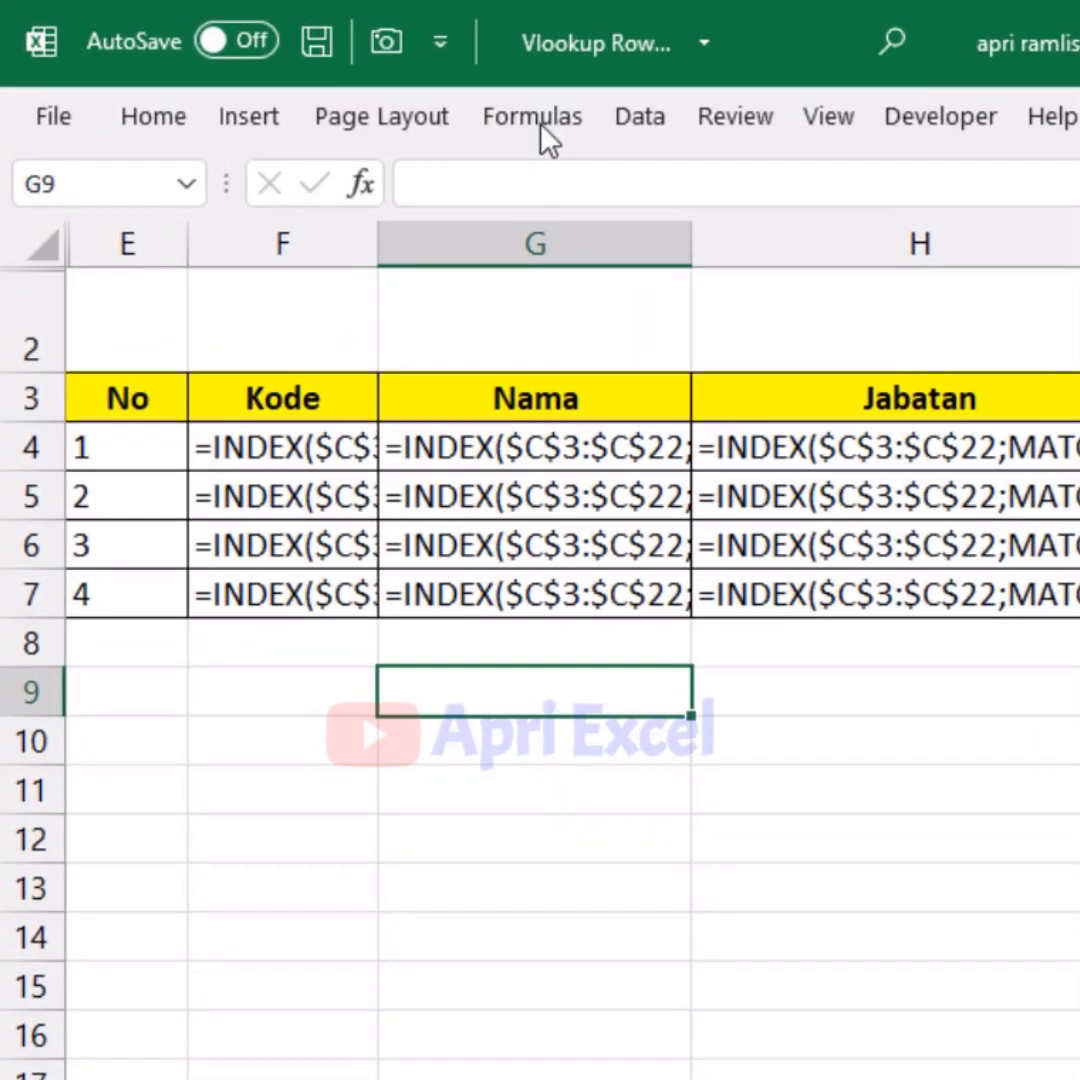
Turn off Show Formulas to see calculated results, then toggle formula view with Ctrl+`.
left_click(541, 122)
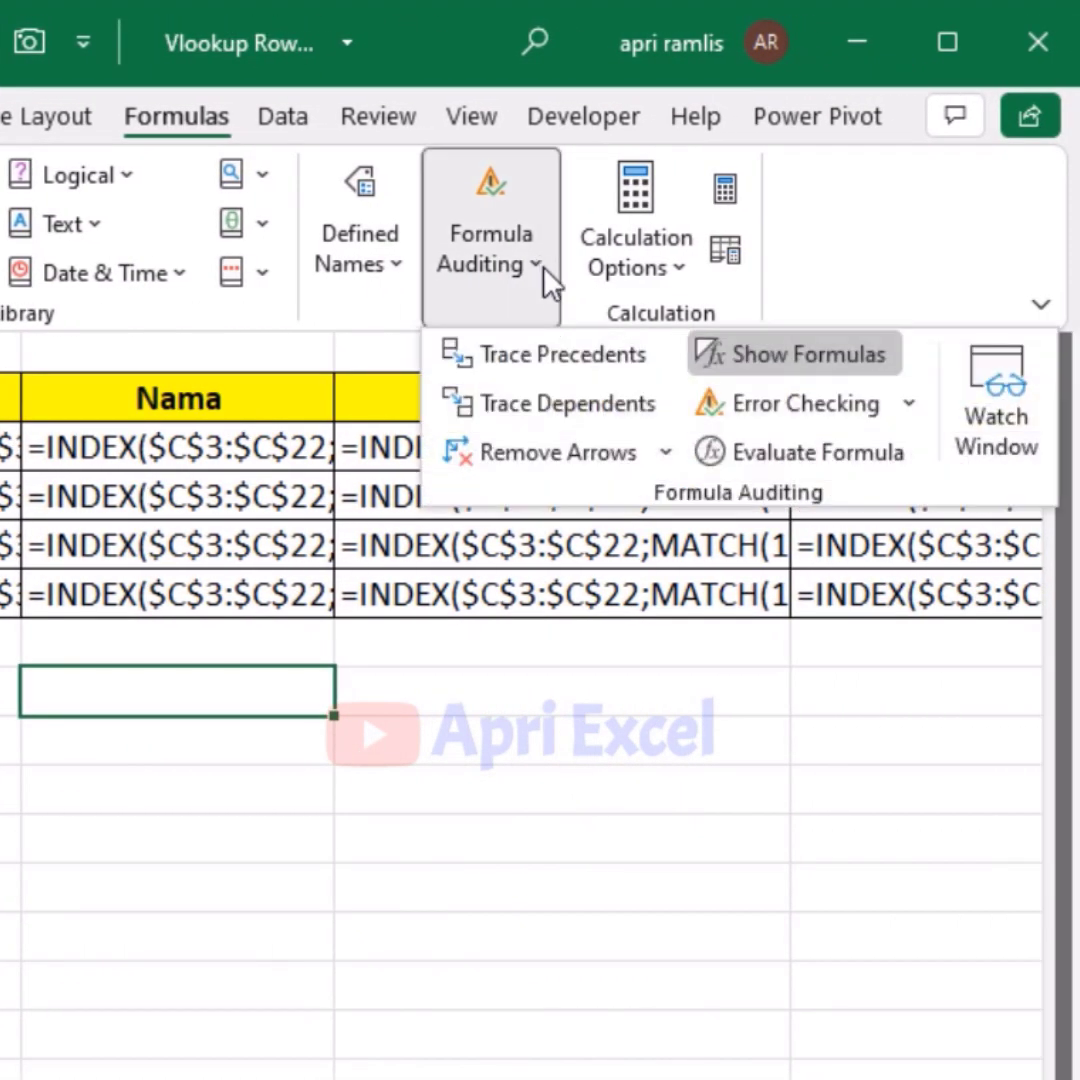
left_click(763, 358)
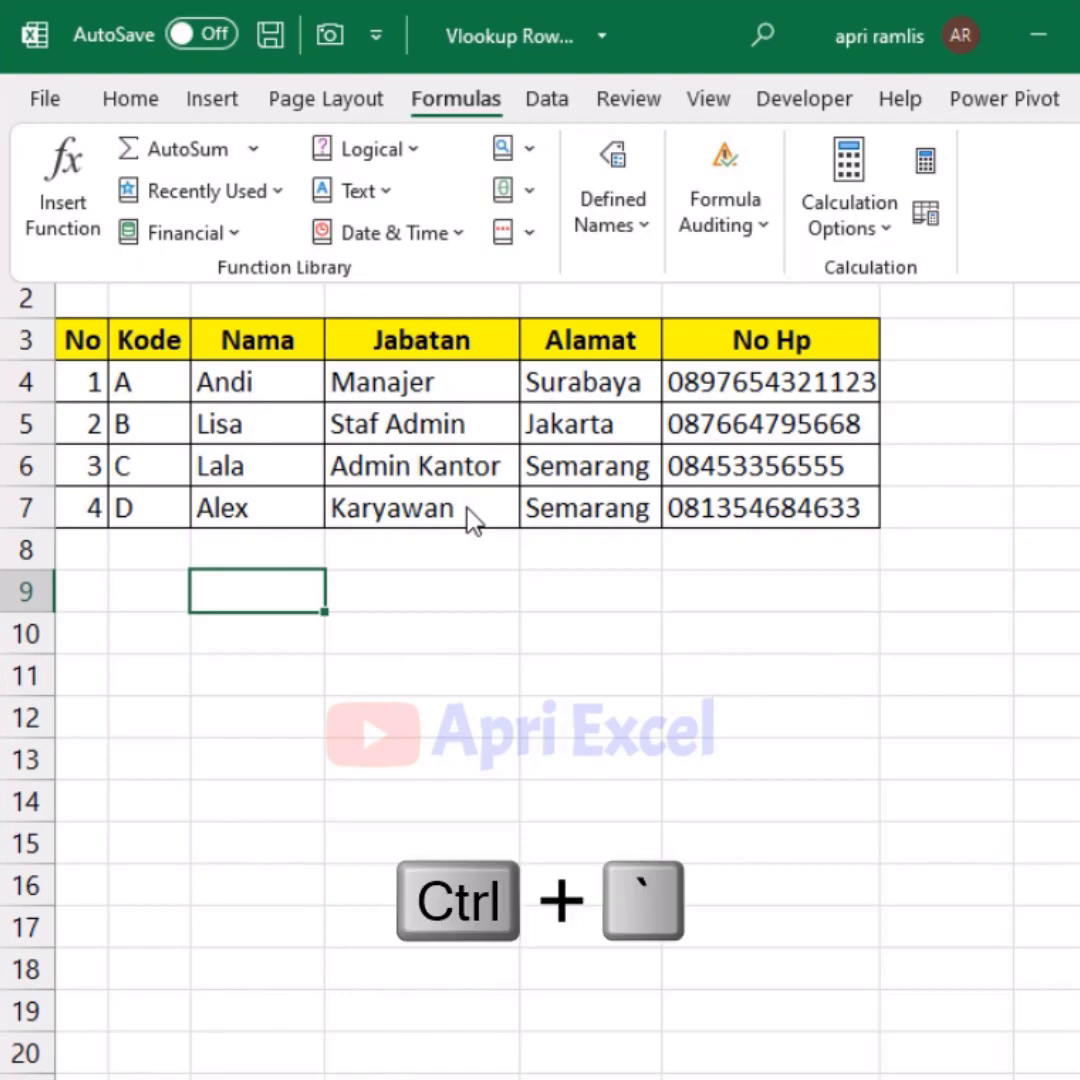
key("ctrl+grave")
key("ctrl+grave")
key("ctrl+grave")
key("ctrl+grave")
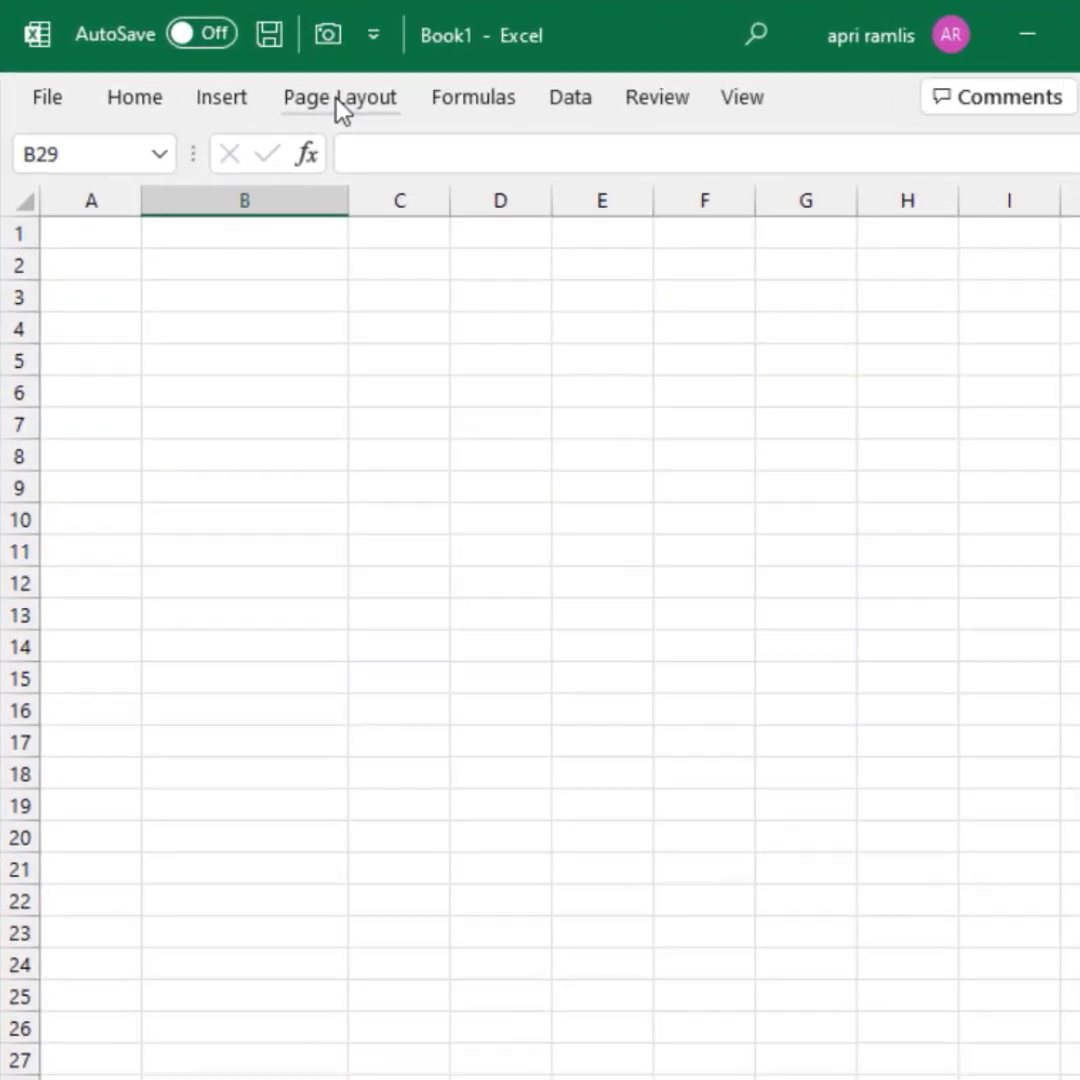
Show Book1's Page Layout paper size list, with sizes given in inches.
left_click(303, 94)
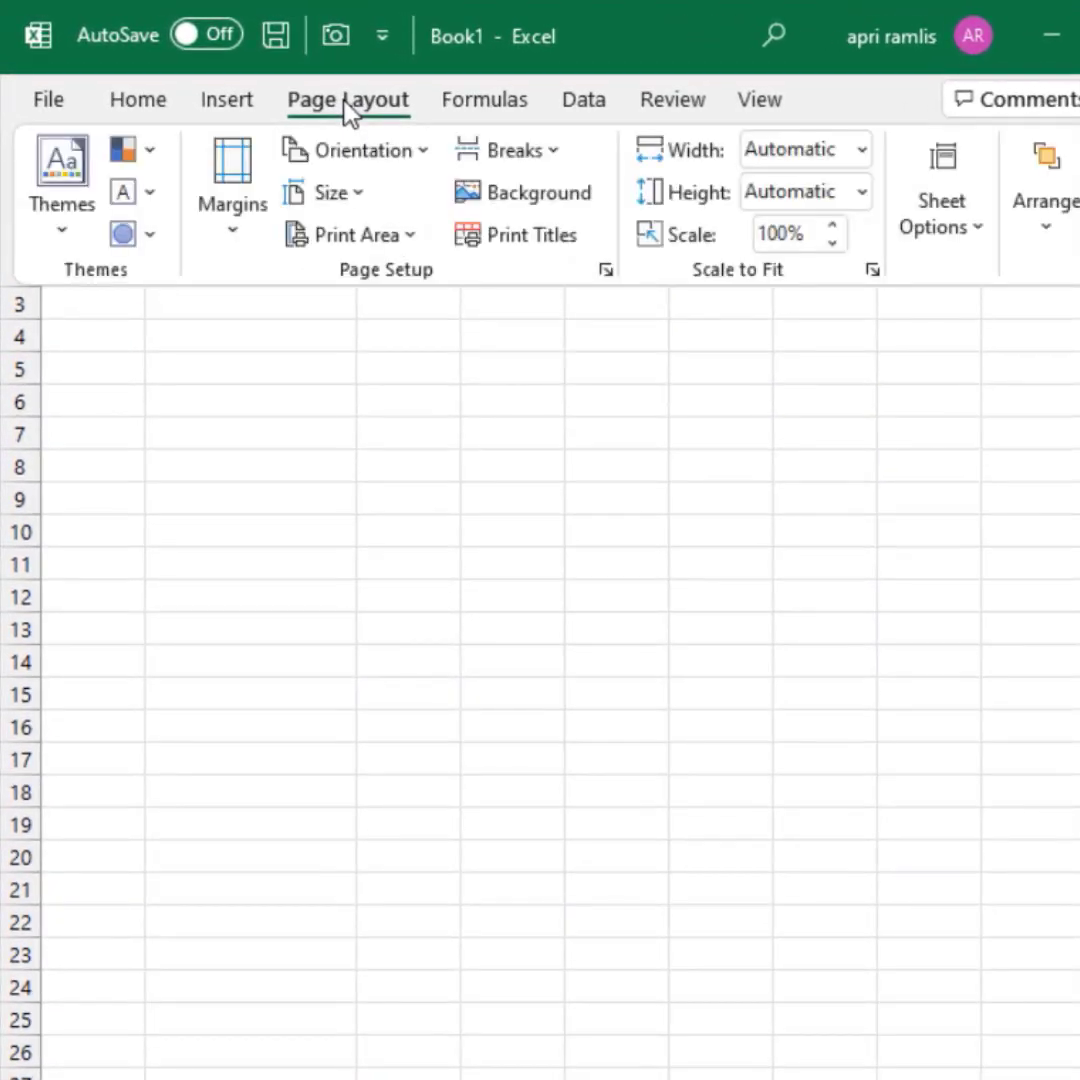
left_click(345, 195)
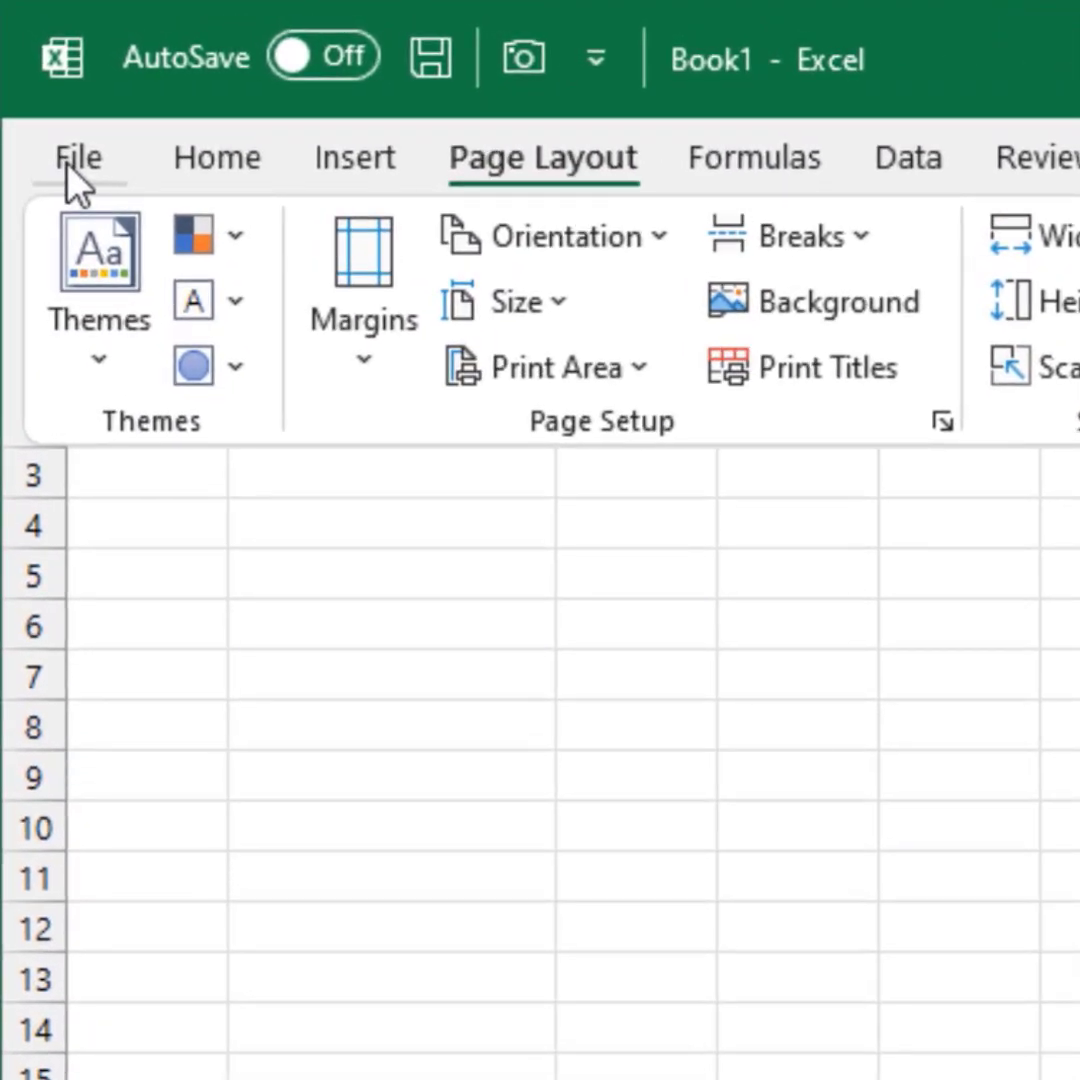
Set ruler units to Centimeters in Advanced options, then review the Page Layout paper sizes.
left_click(72, 160)
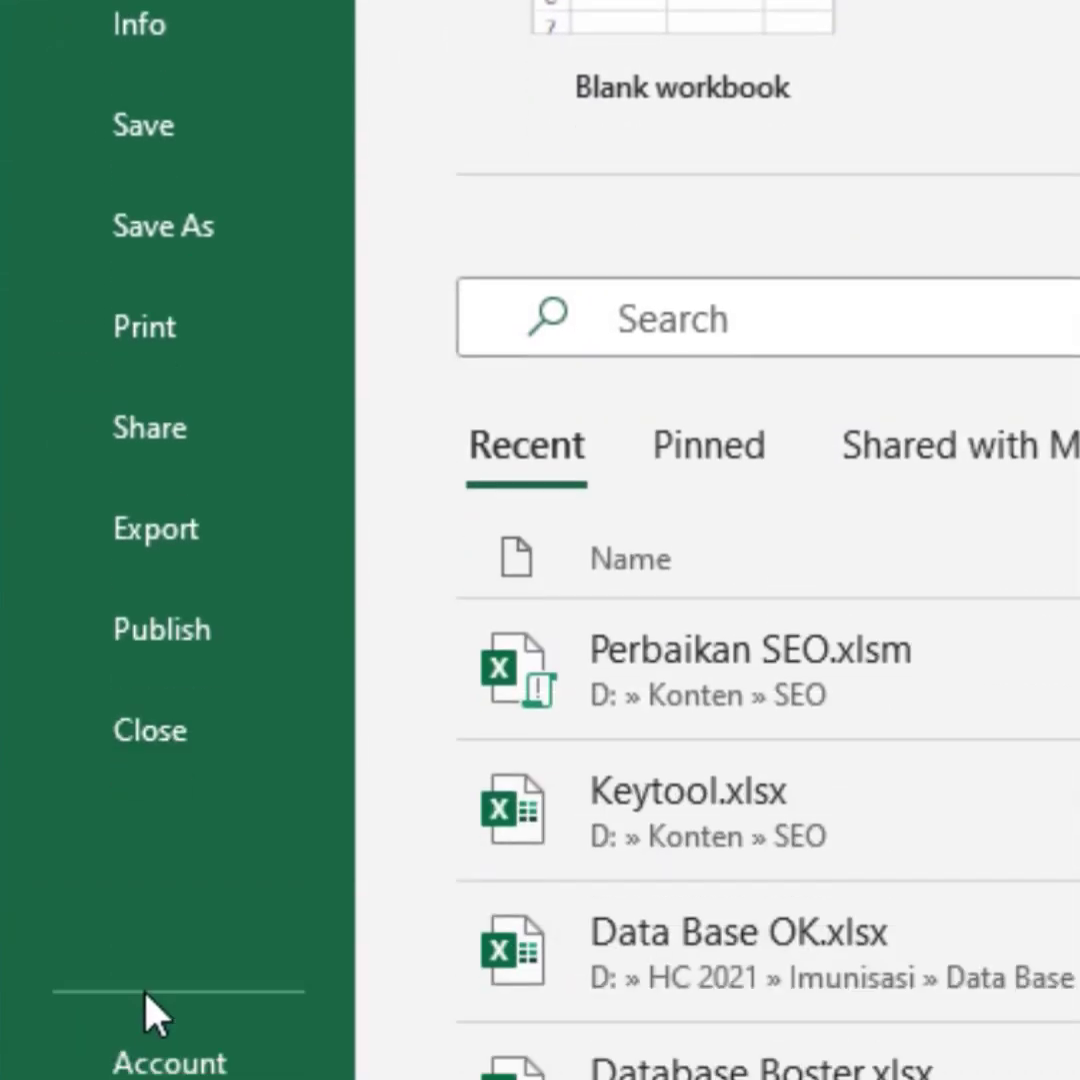
left_click(183, 993)
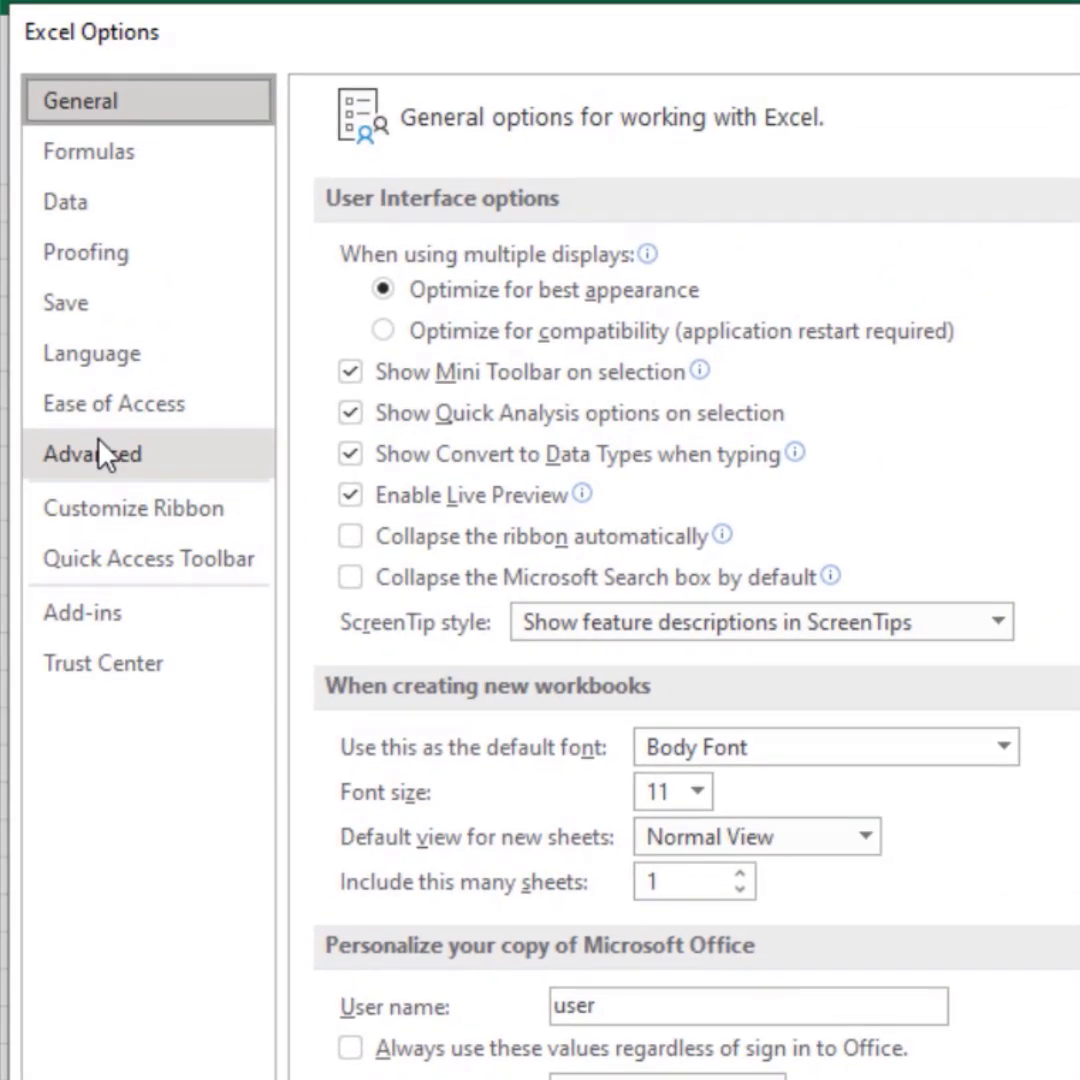
left_click(100, 455)
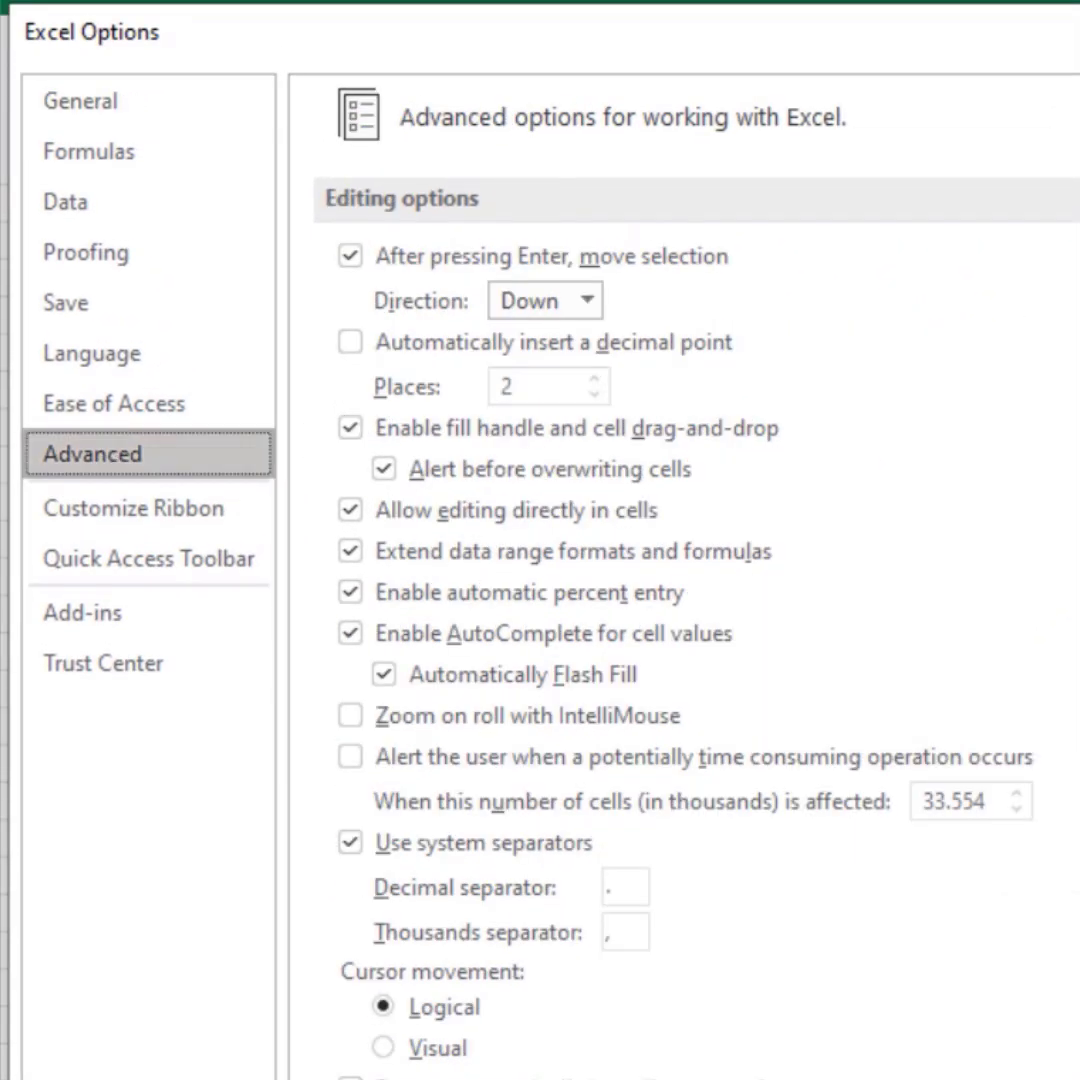
scroll(690, 570, "down", 15)
scroll(690, 570, "down", 10)
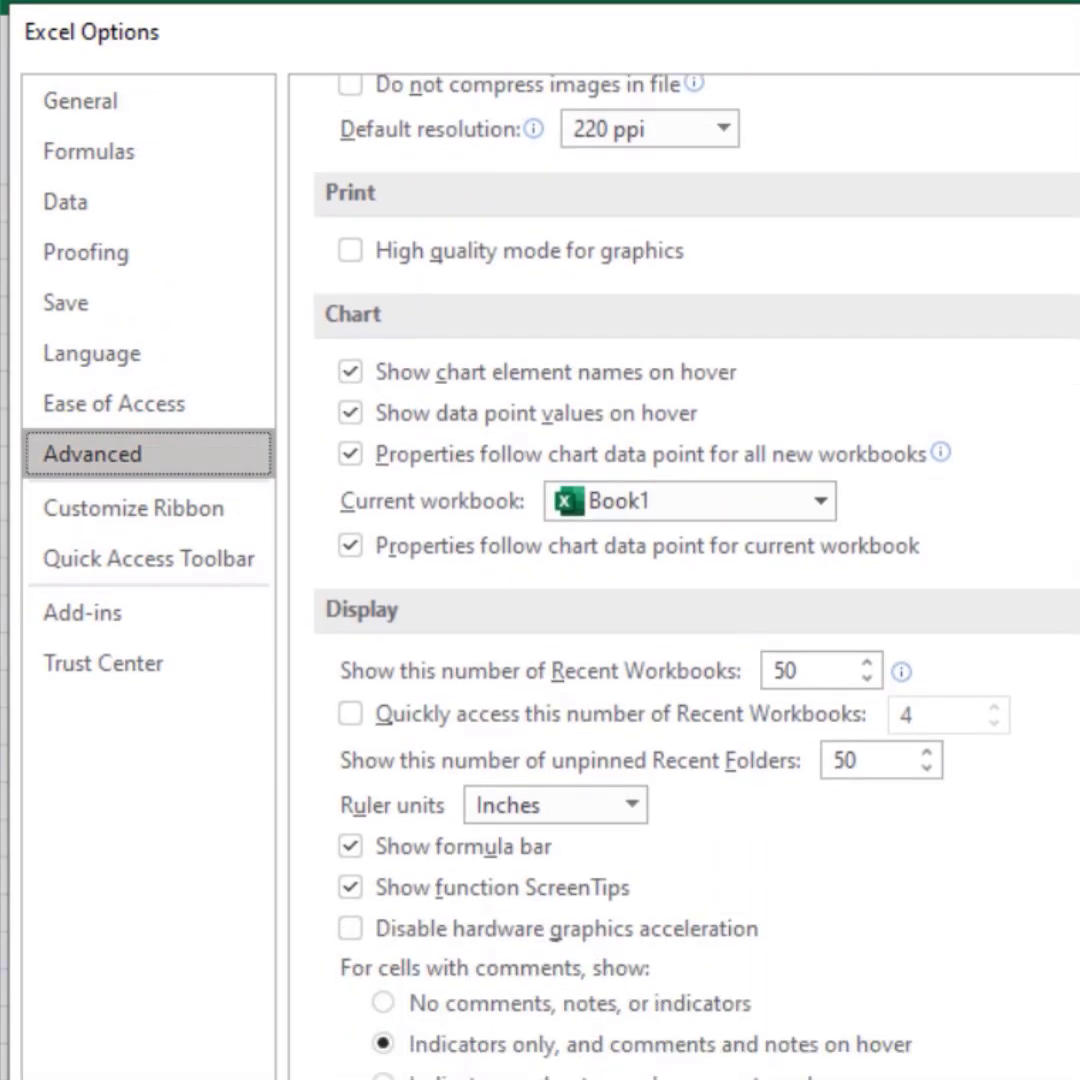
scroll(690, 570, "down", 6)
scroll(690, 570, "down", 2)
scroll(690, 570, "up", 3)
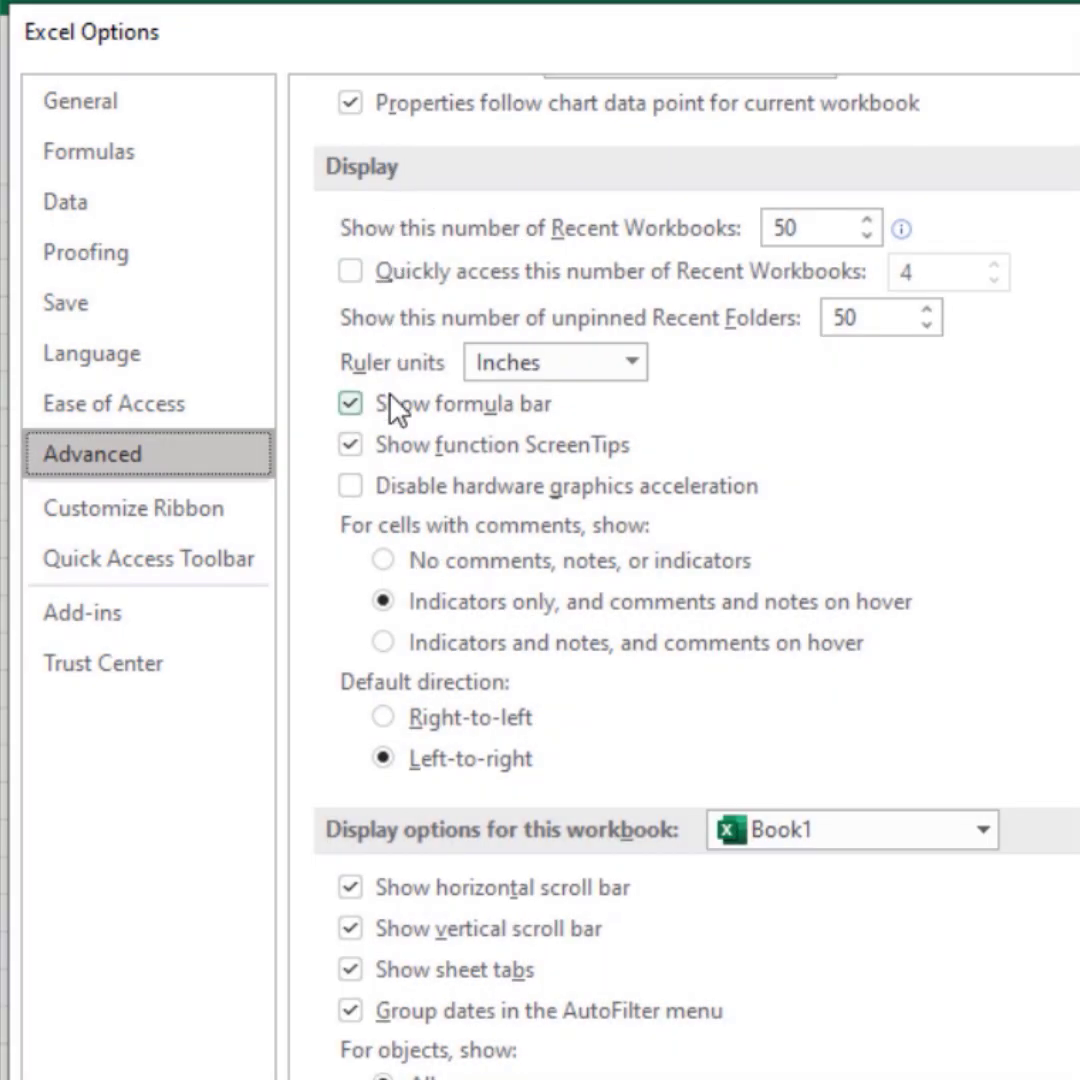
left_click(610, 370)
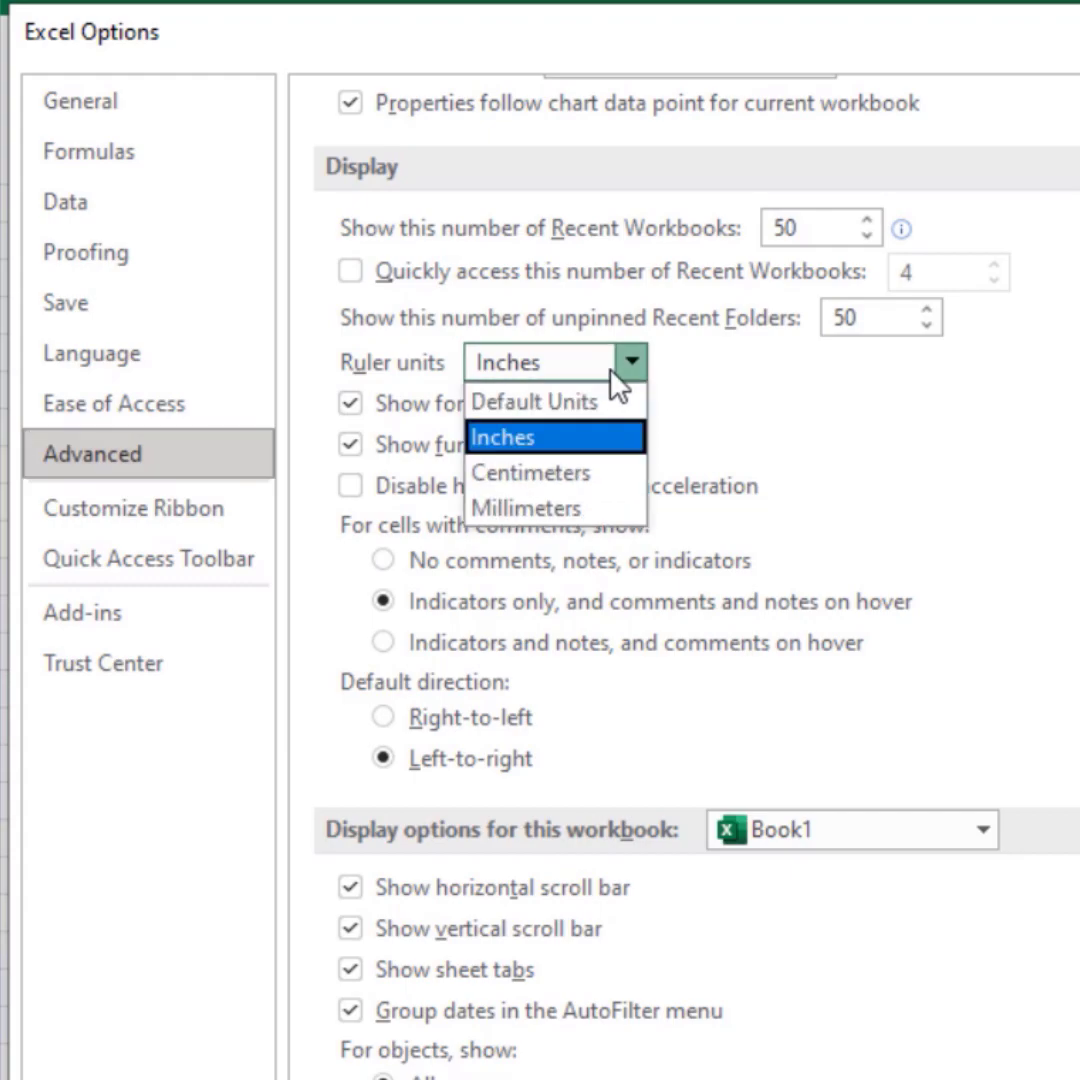
left_click(562, 480)
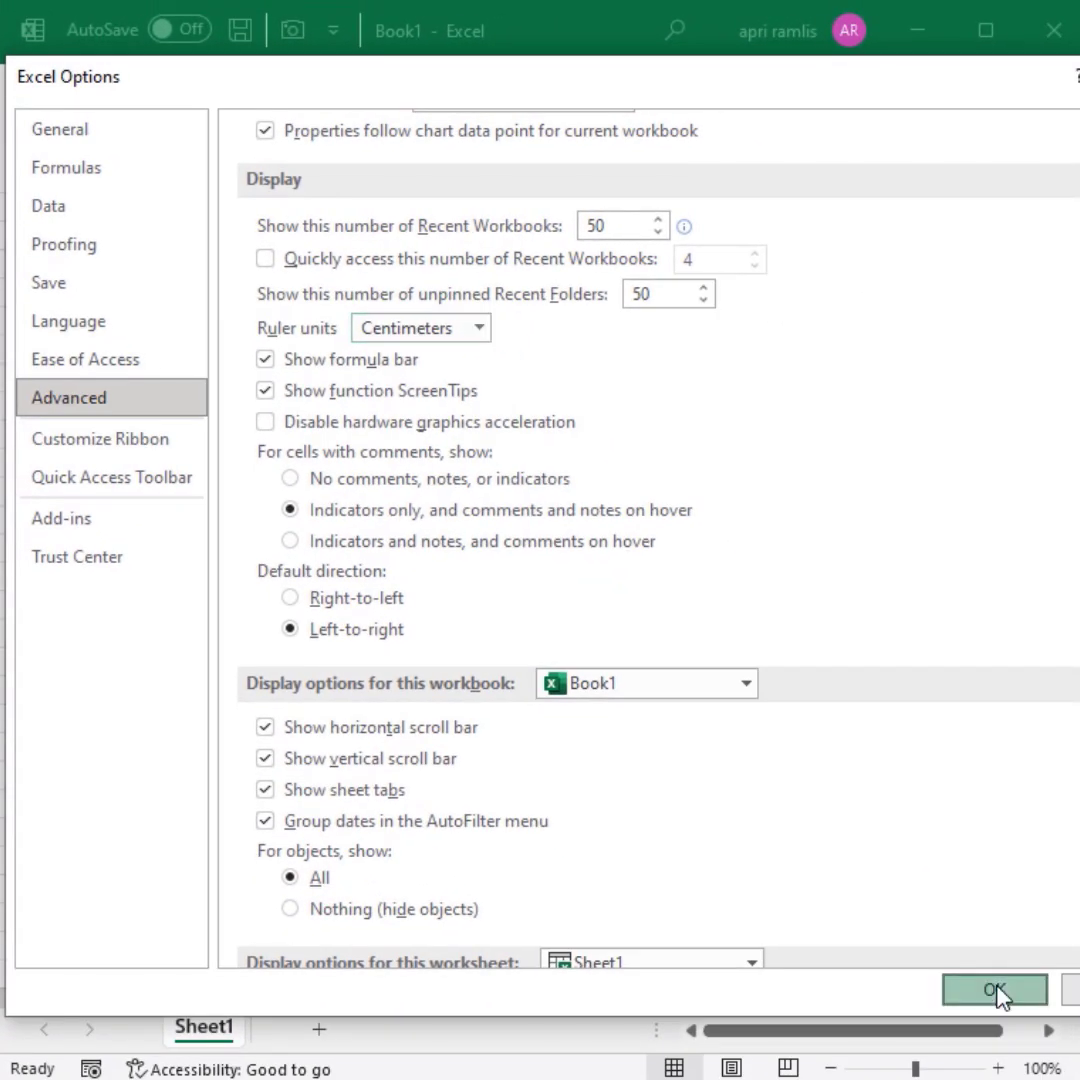
left_click(997, 990)
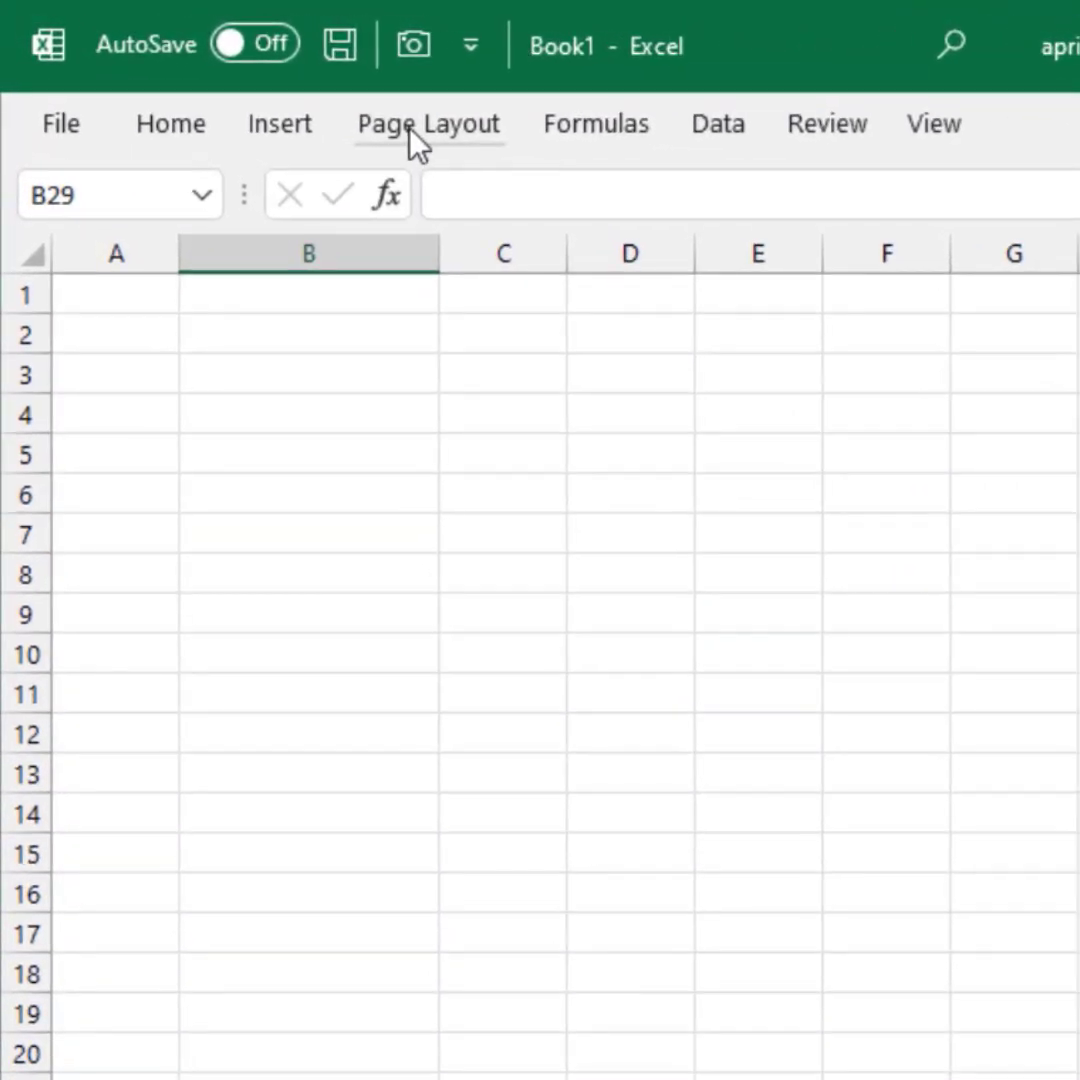
left_click(409, 130)
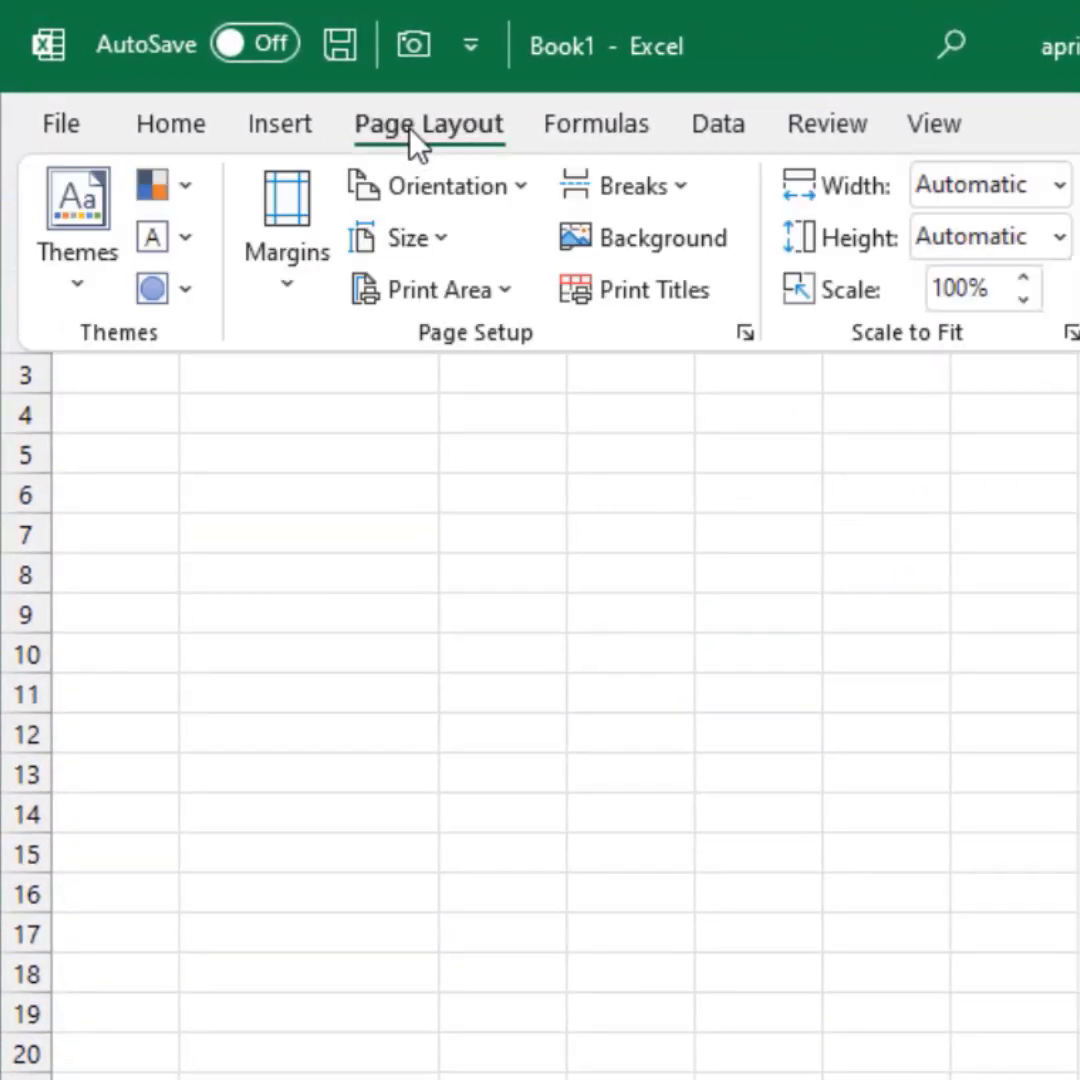
left_click(440, 236)
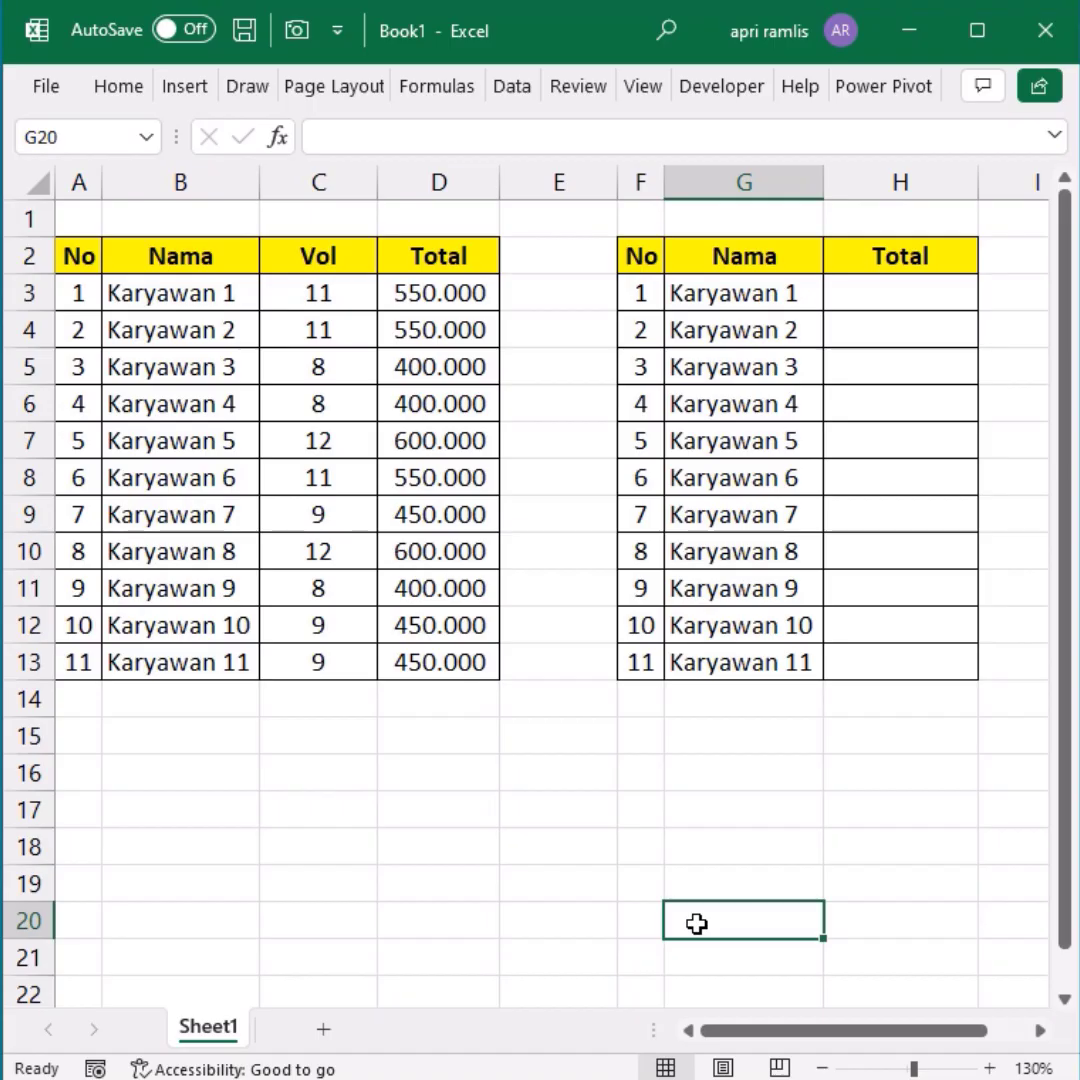
Copy the Total amounts D3:D13 into H3 and inspect the resulting broken formula.
left_click(412, 353)
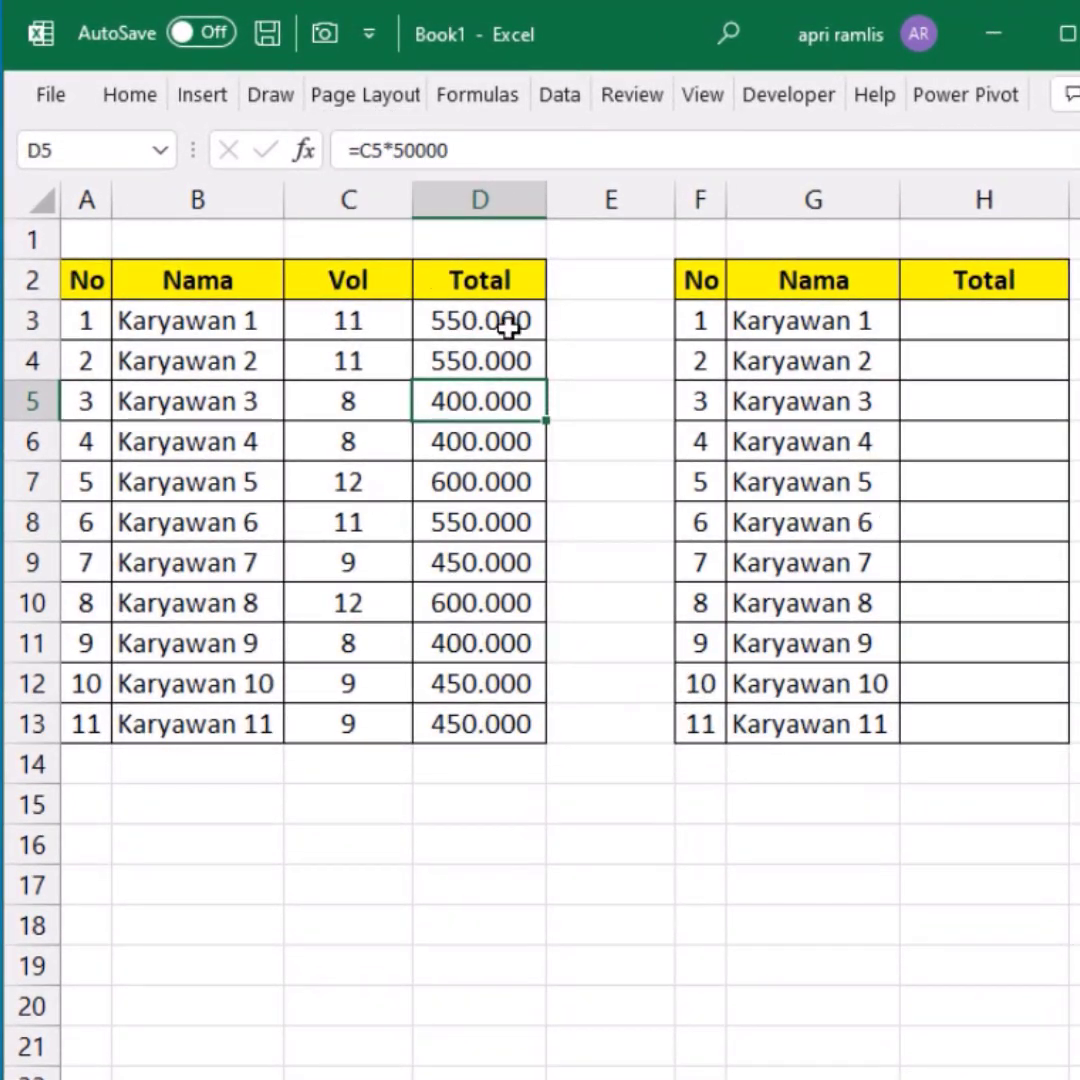
left_click_drag(508, 325, 515, 723)
key("ctrl+c")
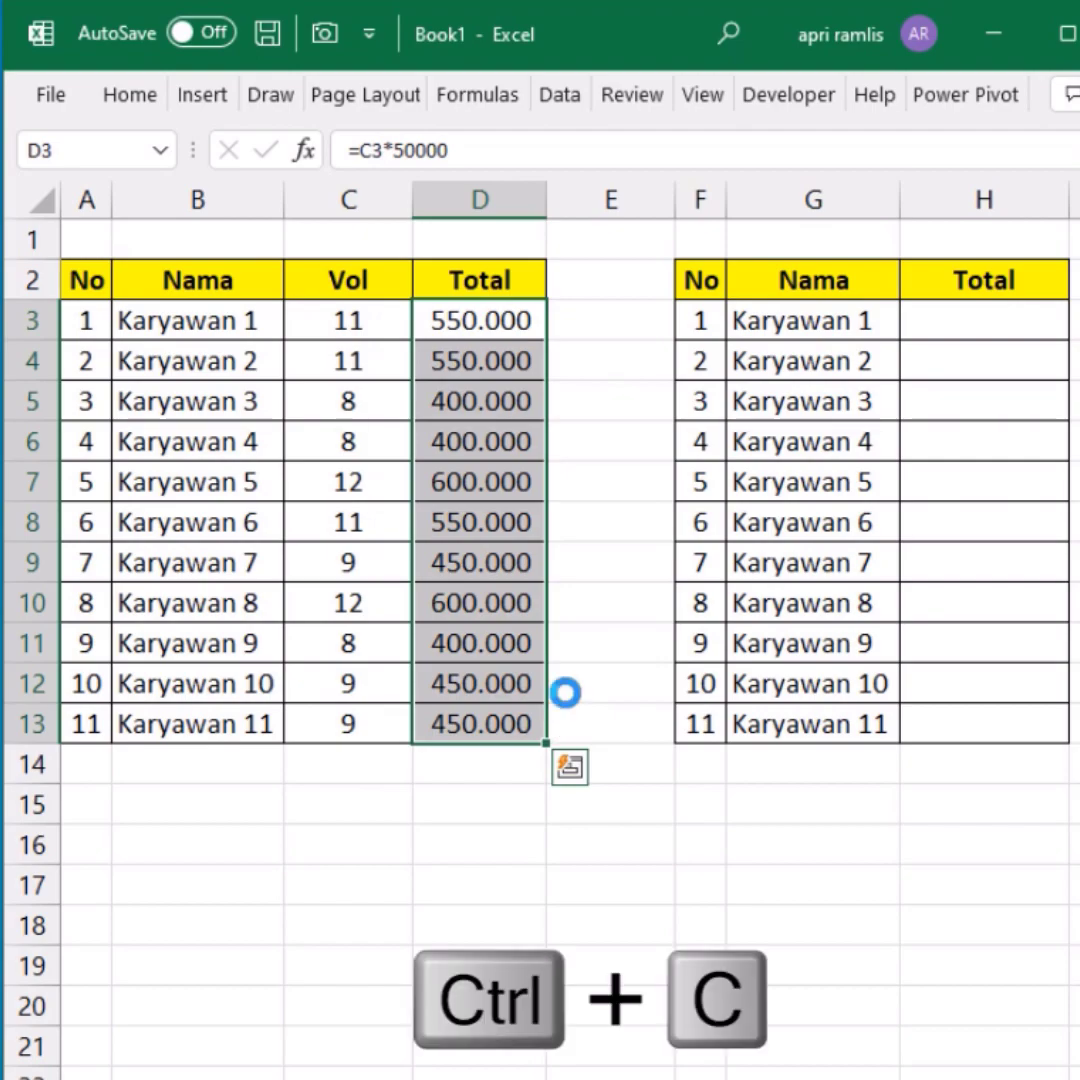
left_click(1040, 325)
key("ctrl+v")
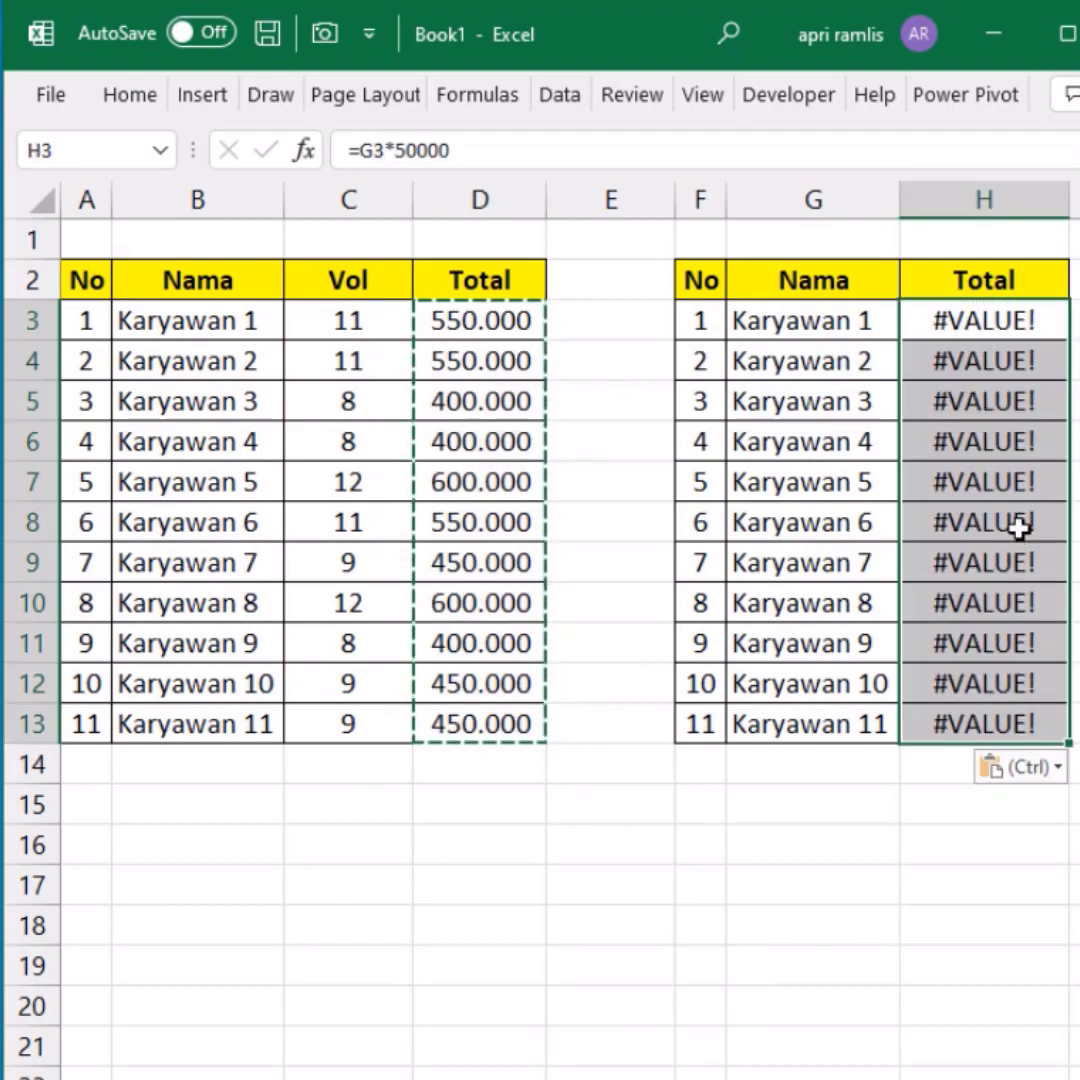
double_click(1010, 325)
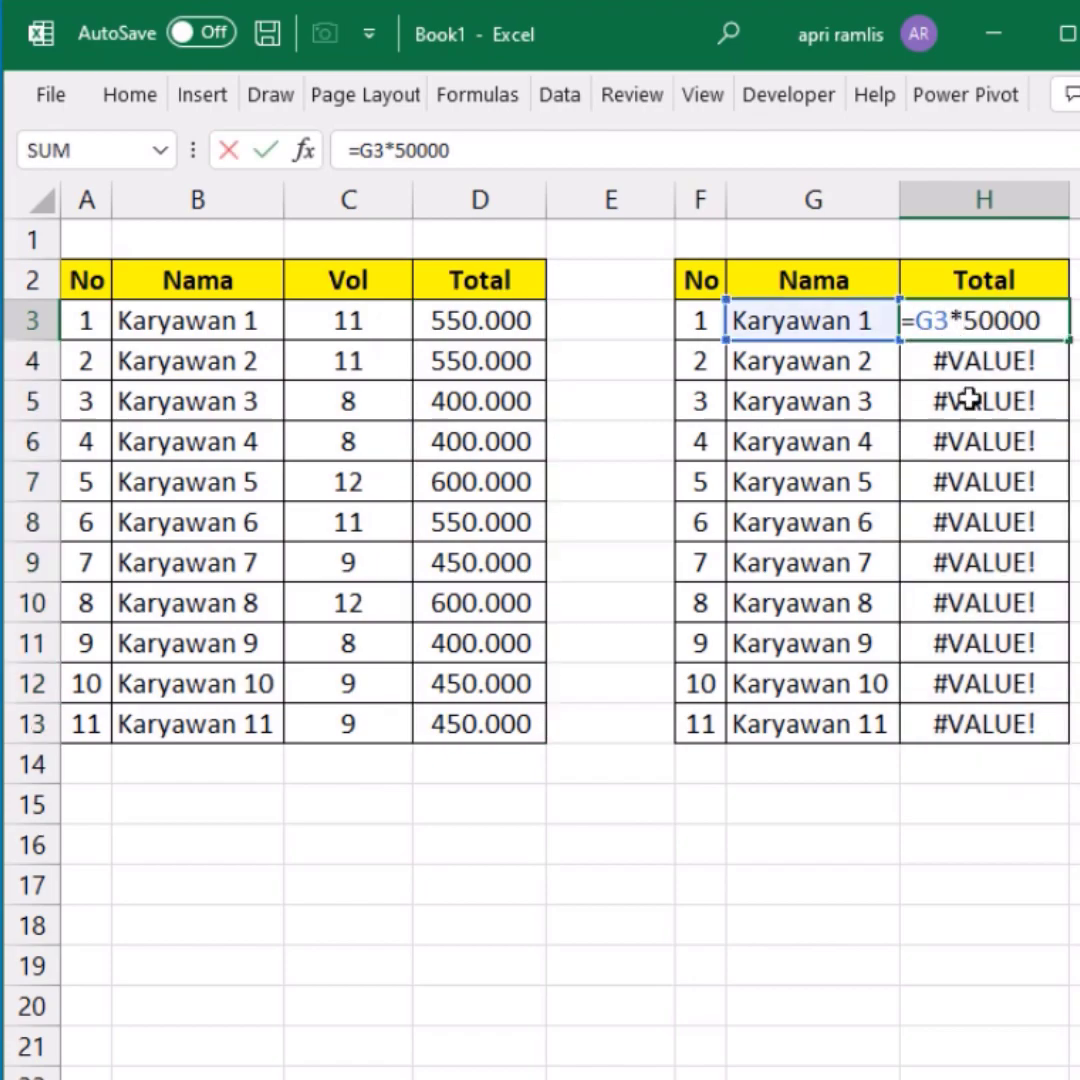
key("Escape")
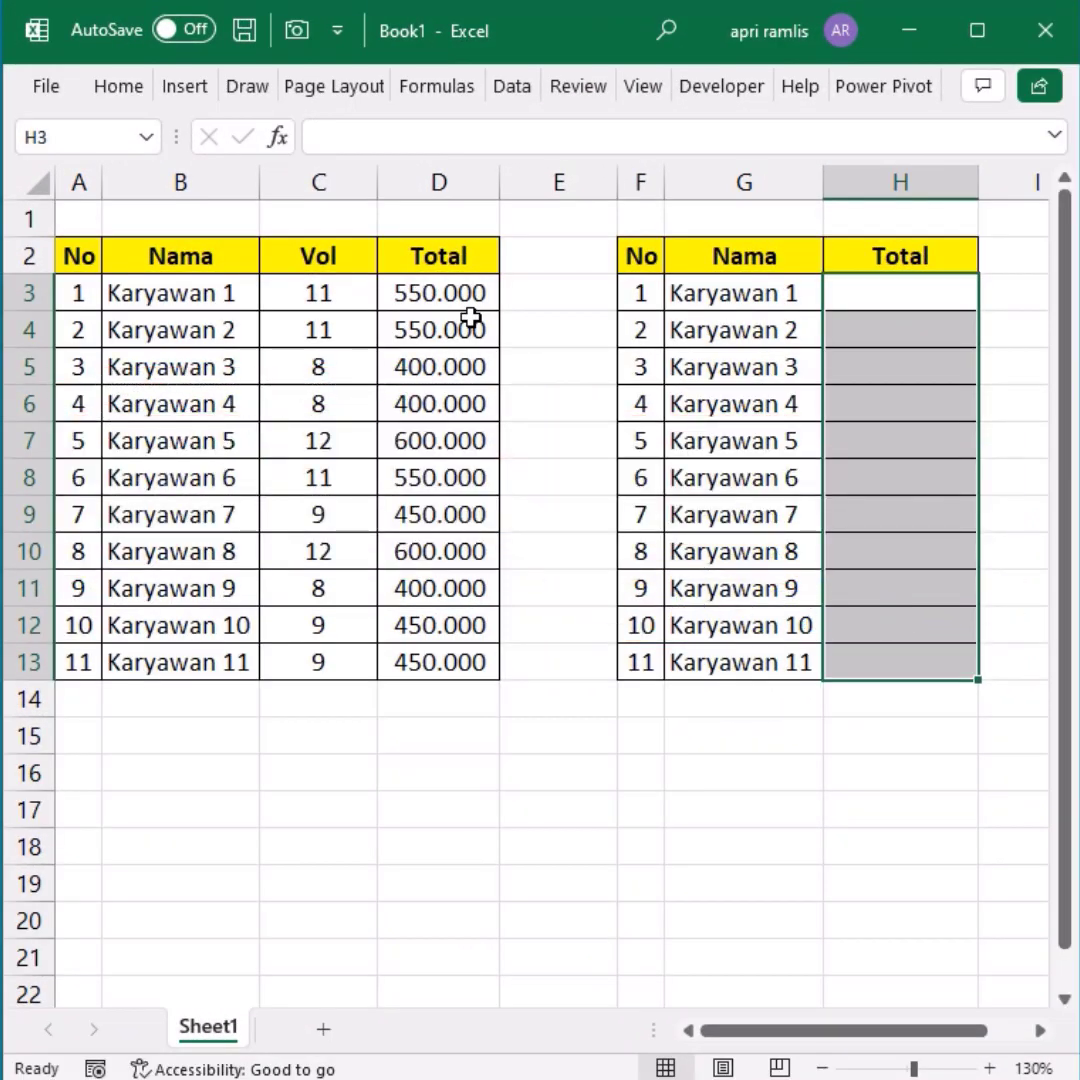
Copy D3:D13 again and paste only its values into H3:H13.
left_click_drag(470, 295, 487, 660)
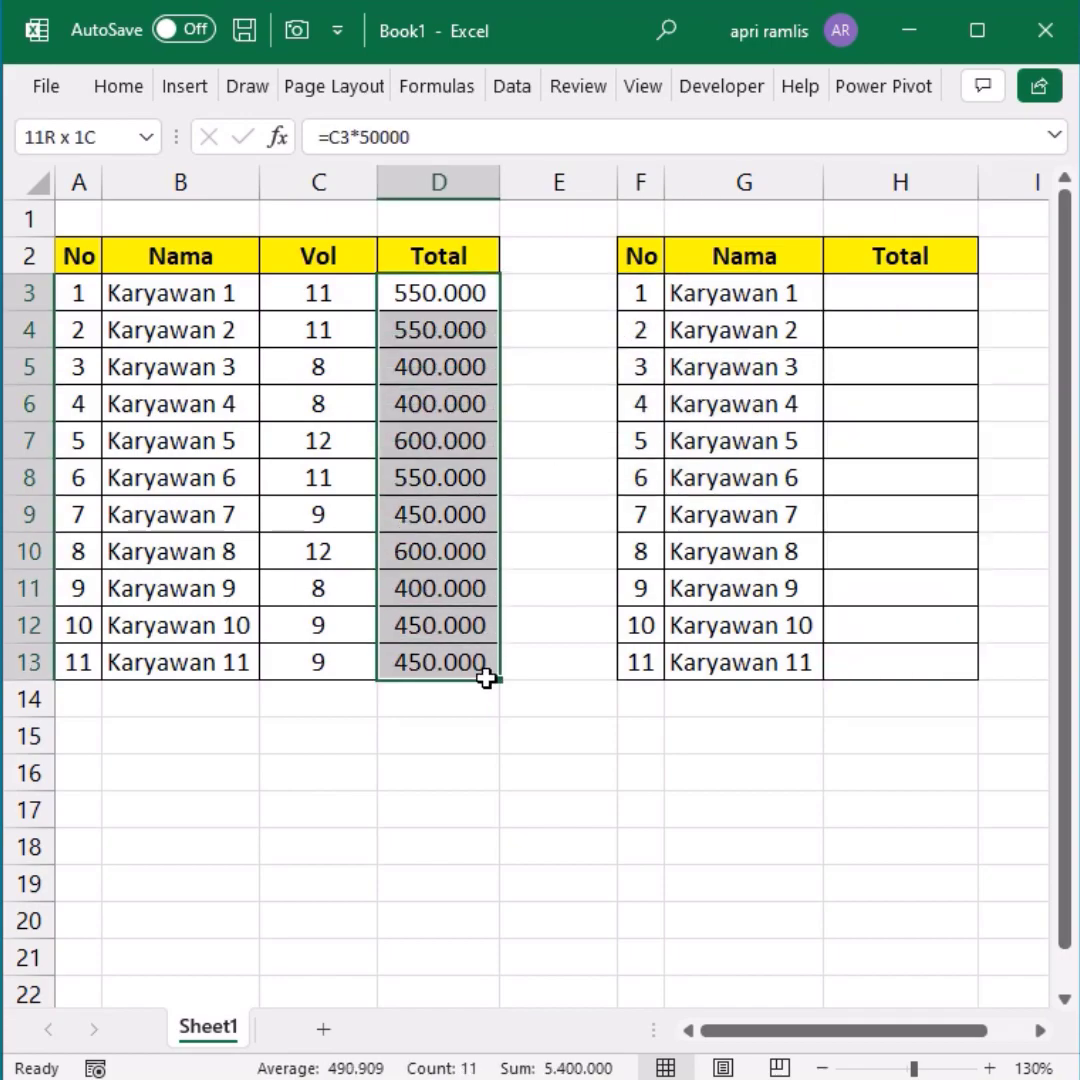
key("ctrl+c")
key("ctrl+c")
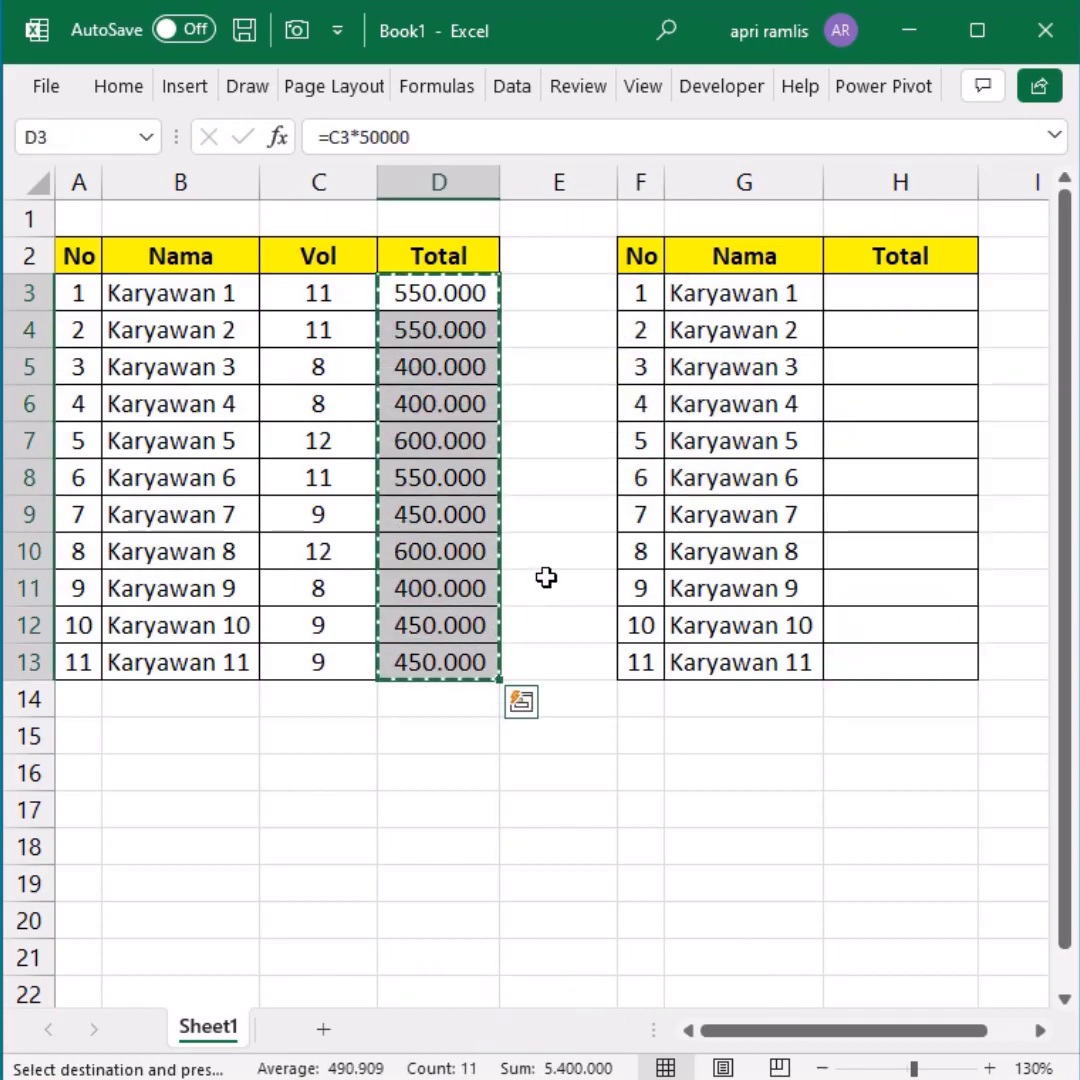
left_click(915, 292)
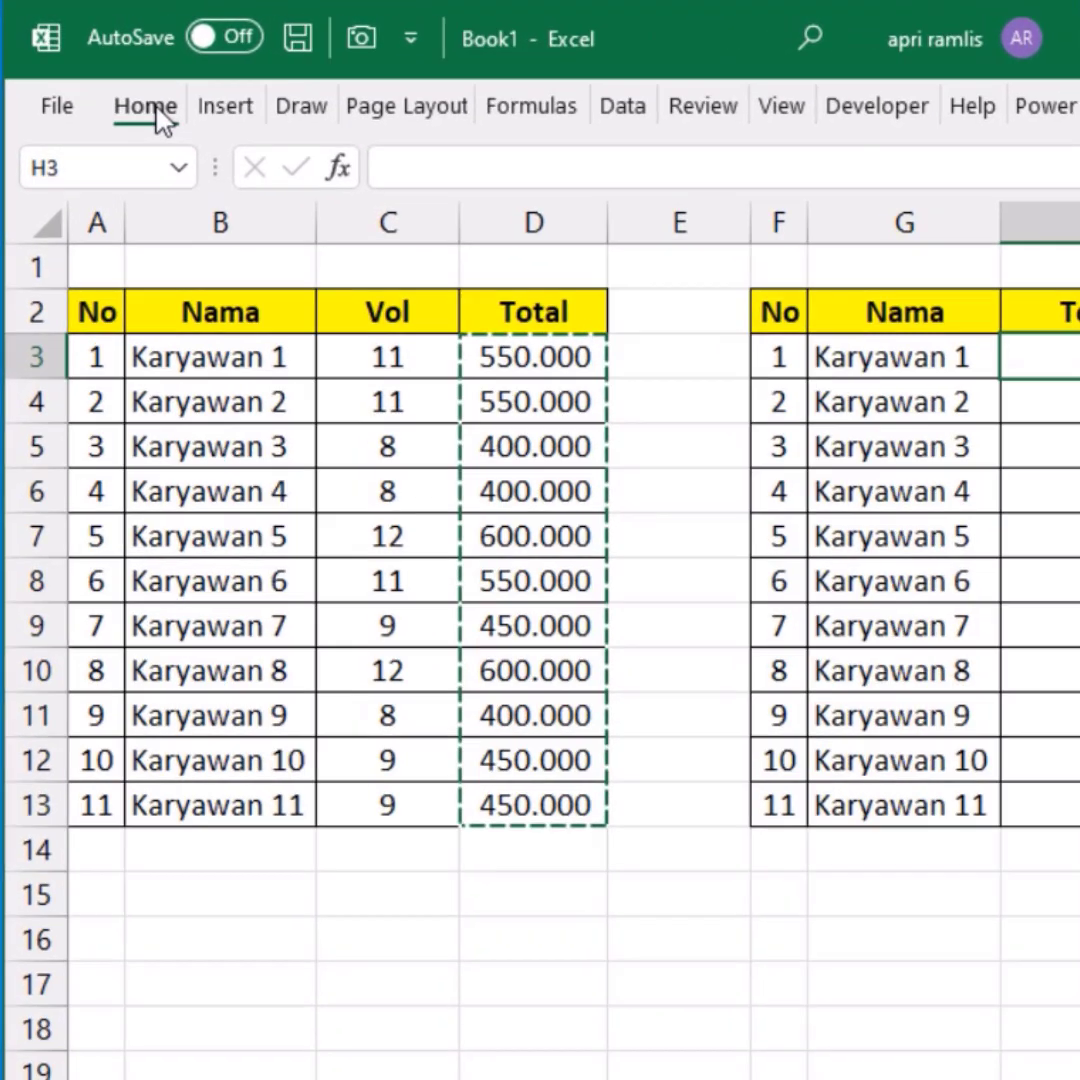
left_click(120, 87)
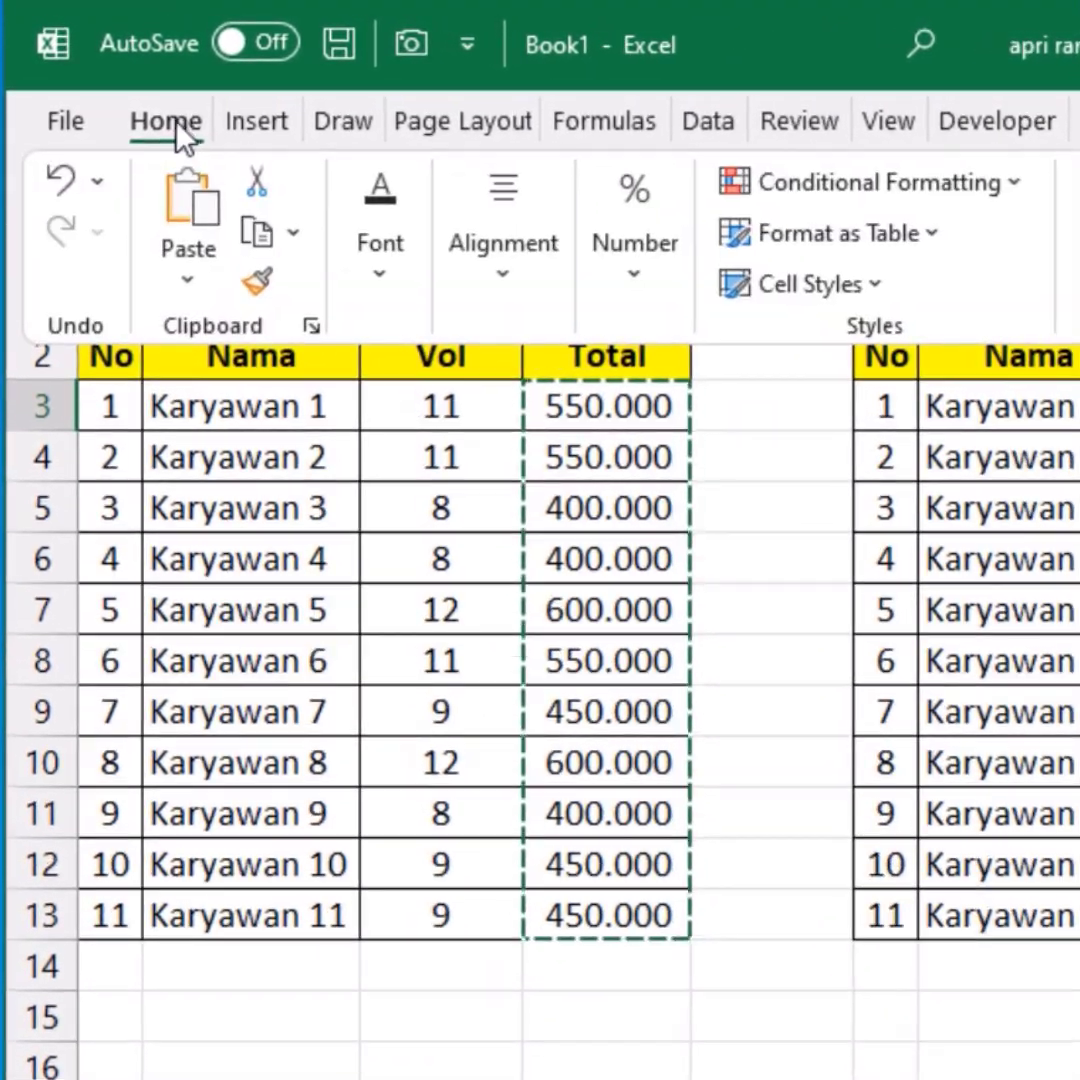
left_click(209, 281)
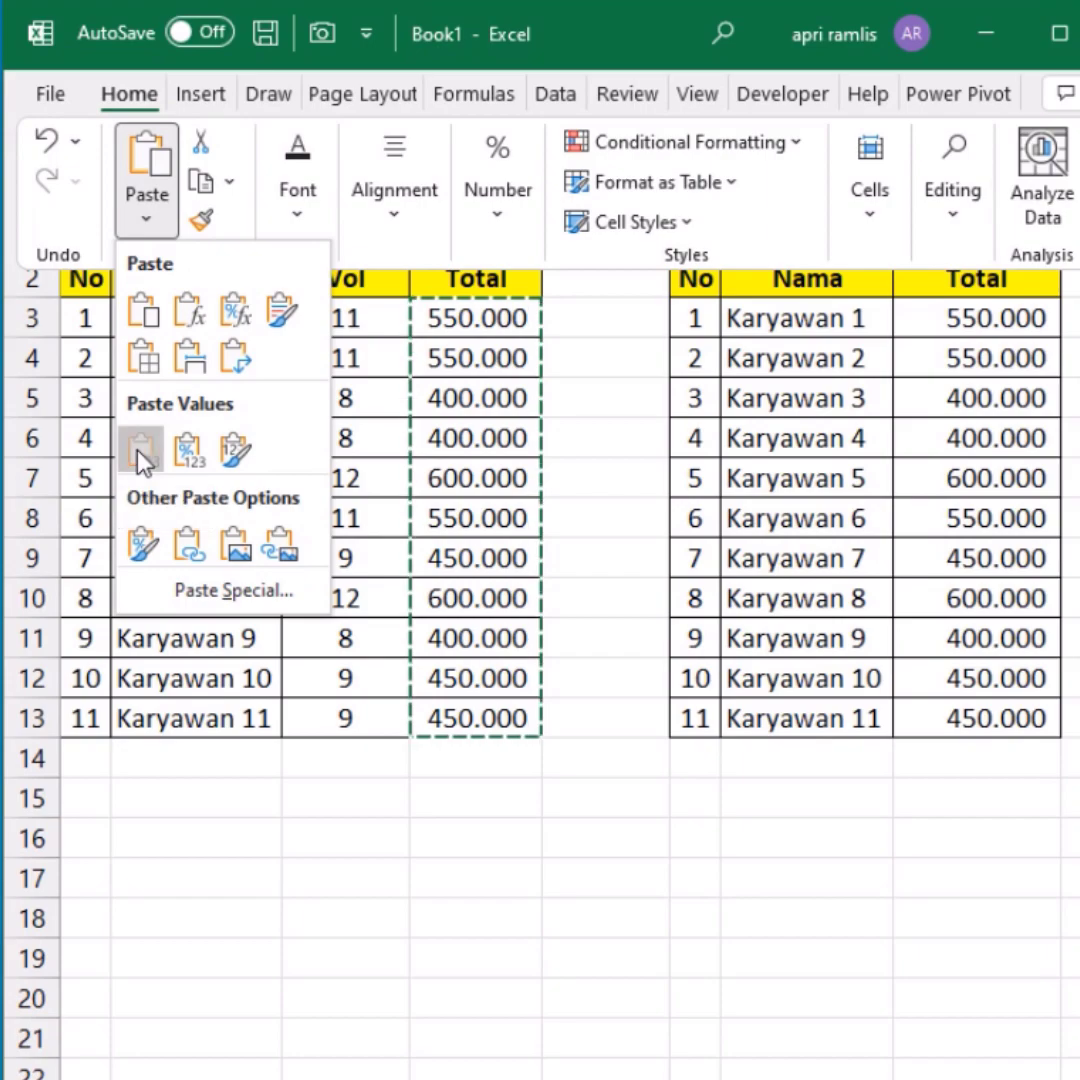
left_click(172, 578)
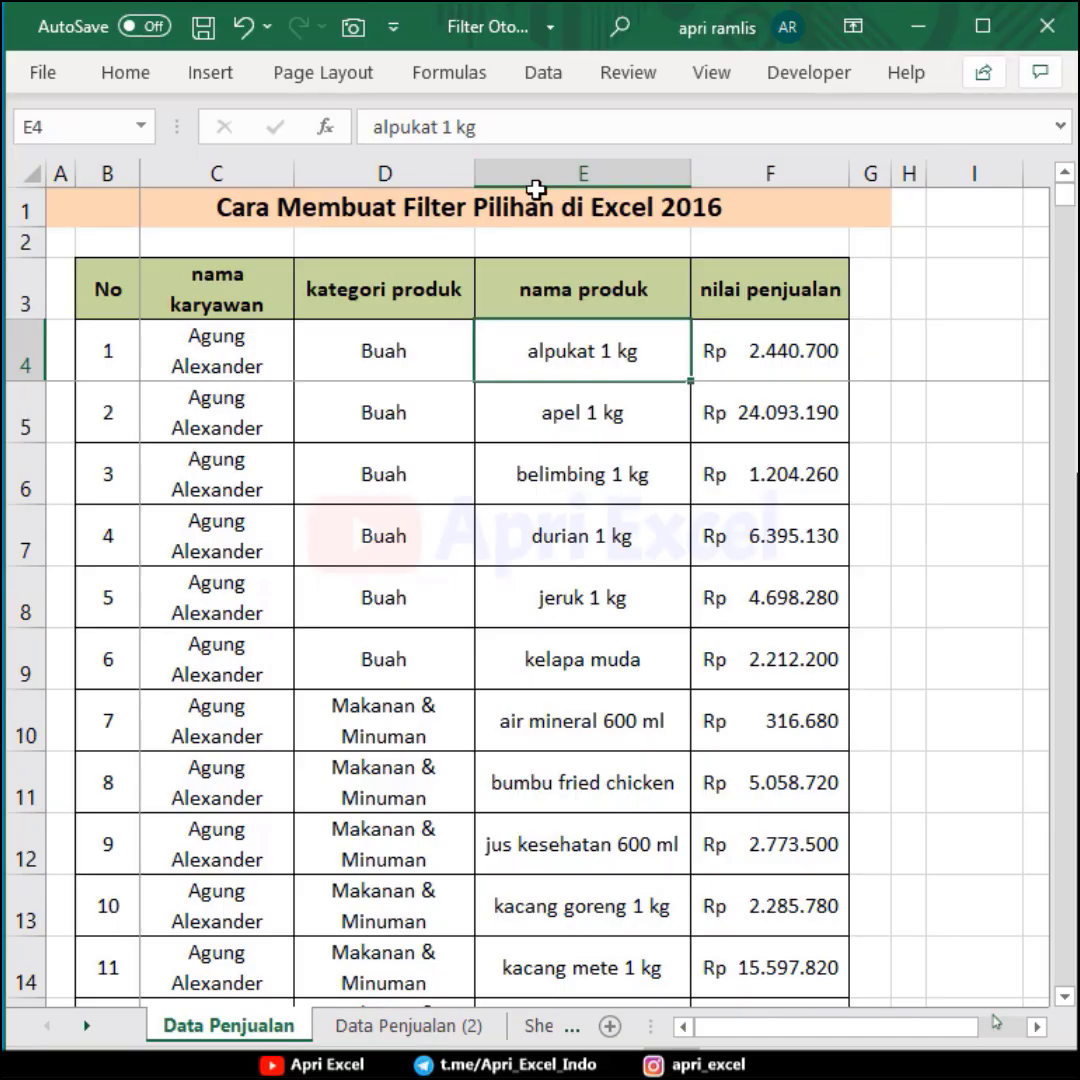
Add header filters and filter the sales table to one employee and the Makanan & Minuman category.
left_click(556, 74)
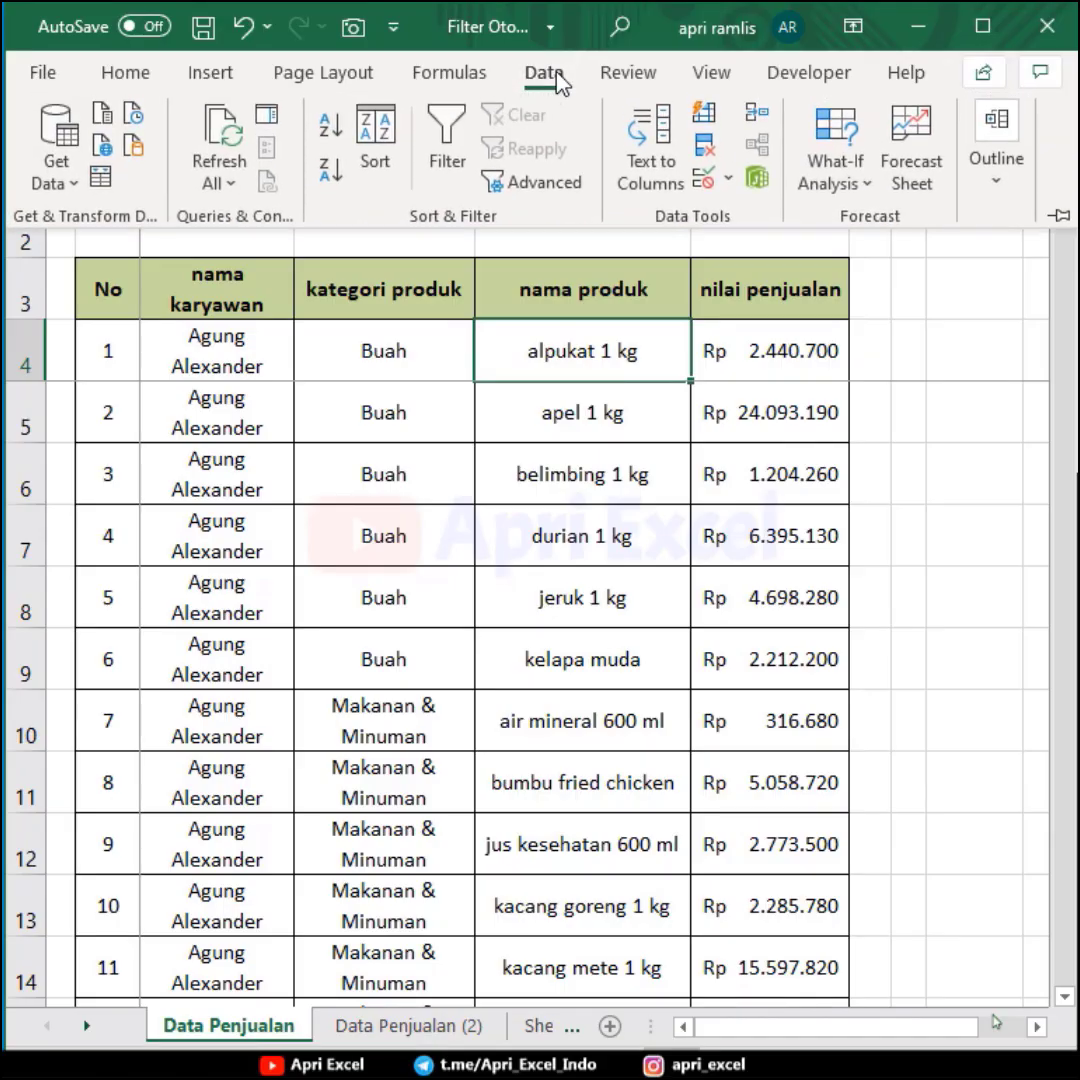
left_click(447, 163)
left_click(281, 306)
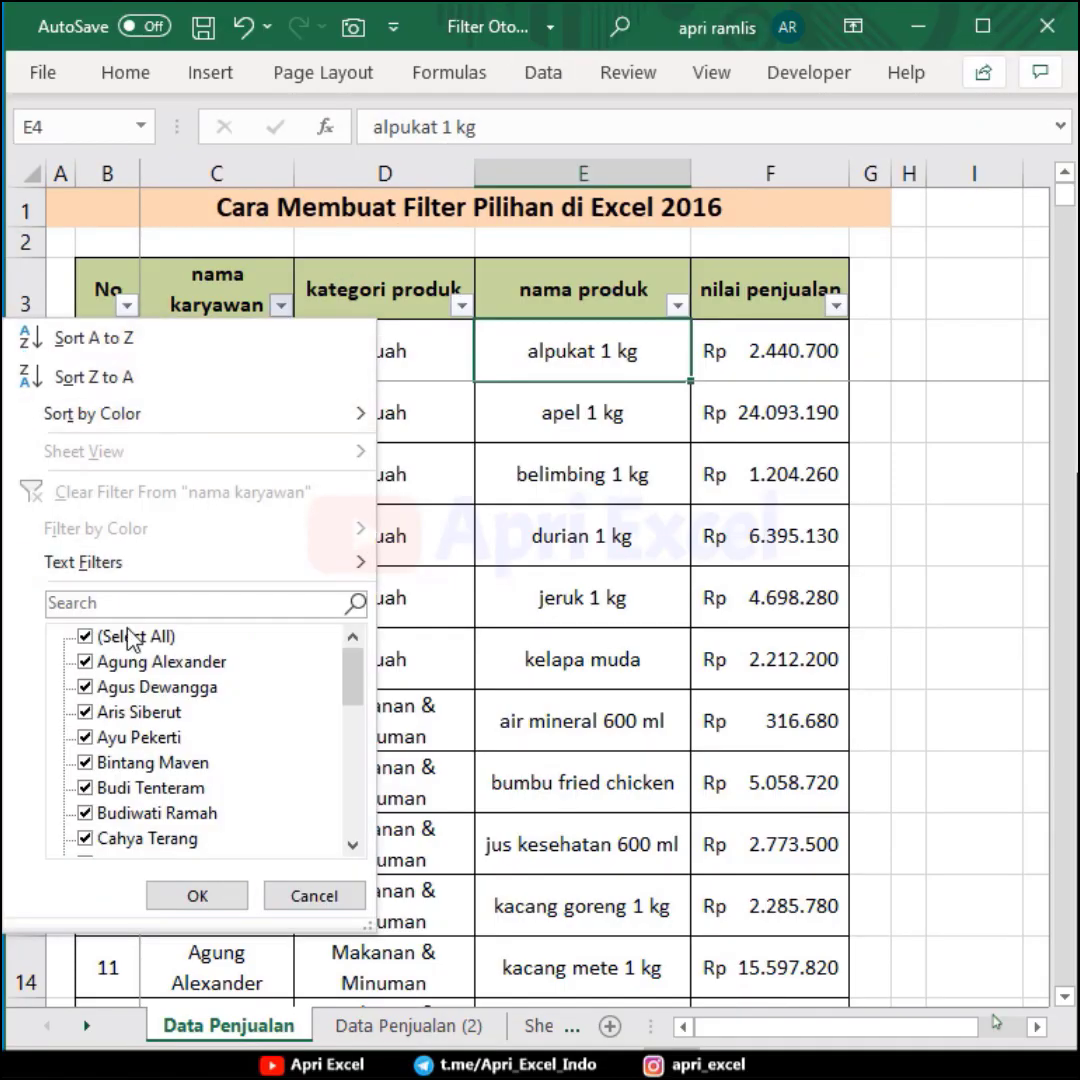
left_click(85, 712)
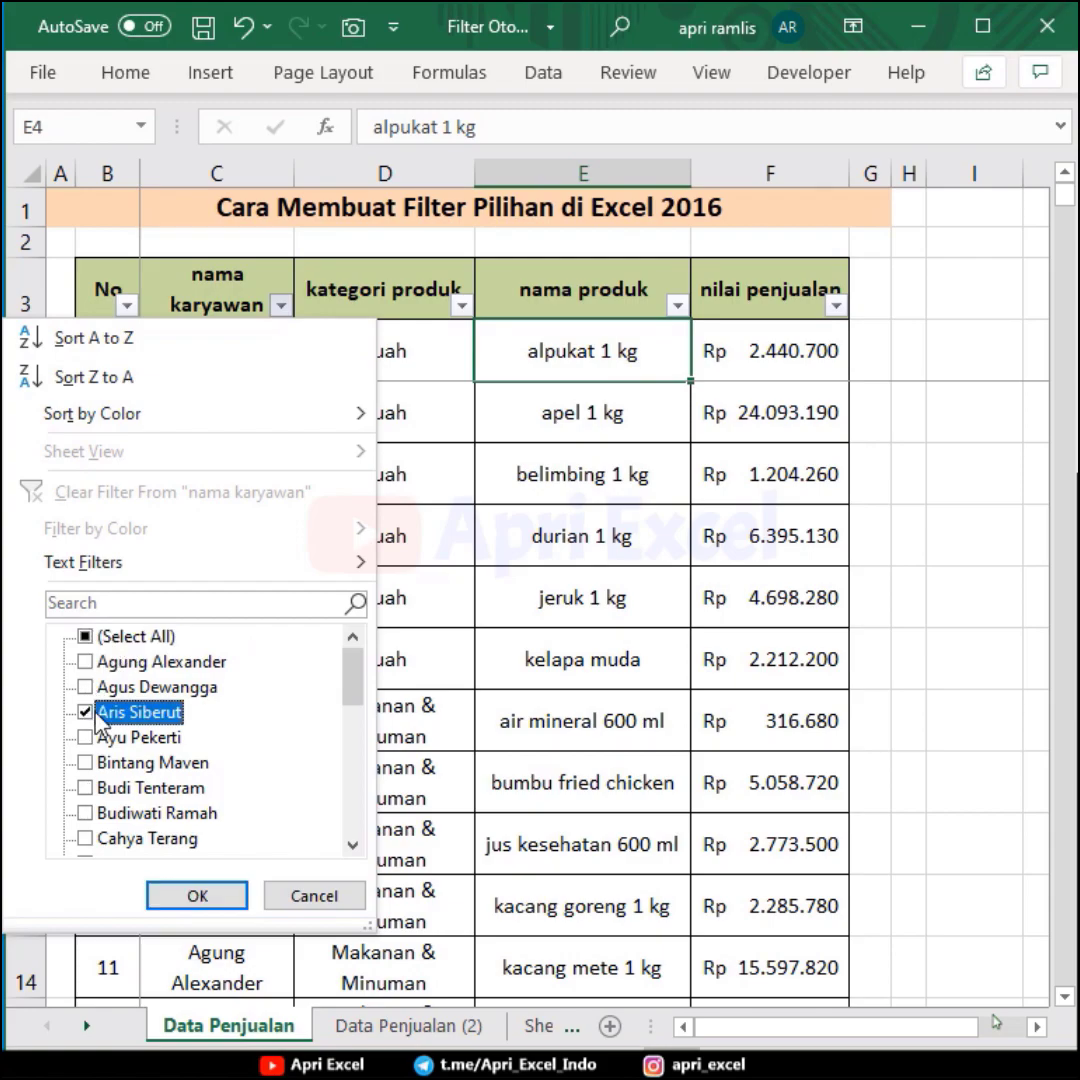
left_click(175, 897)
left_click(460, 305)
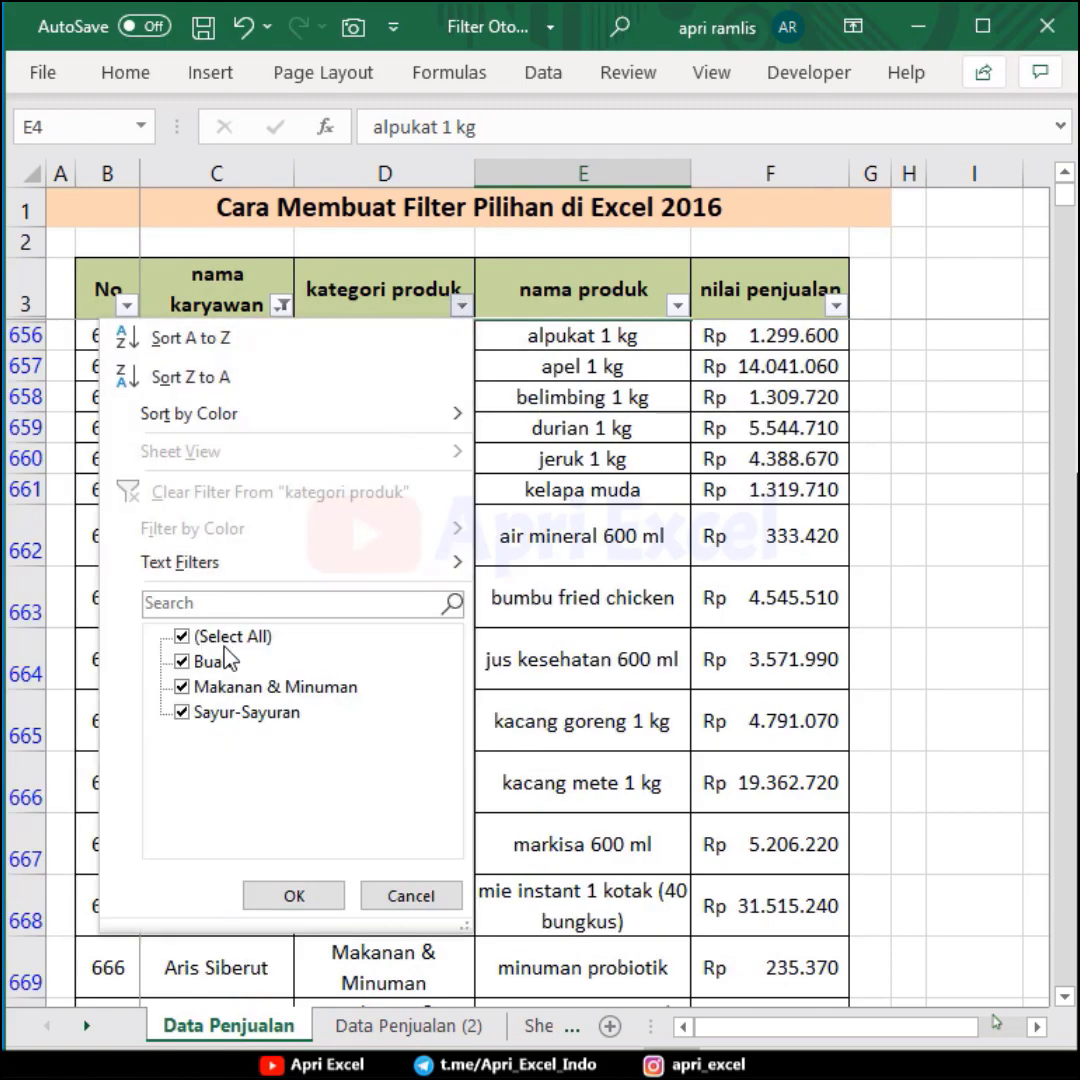
left_click(183, 636)
left_click(181, 686)
left_click(290, 896)
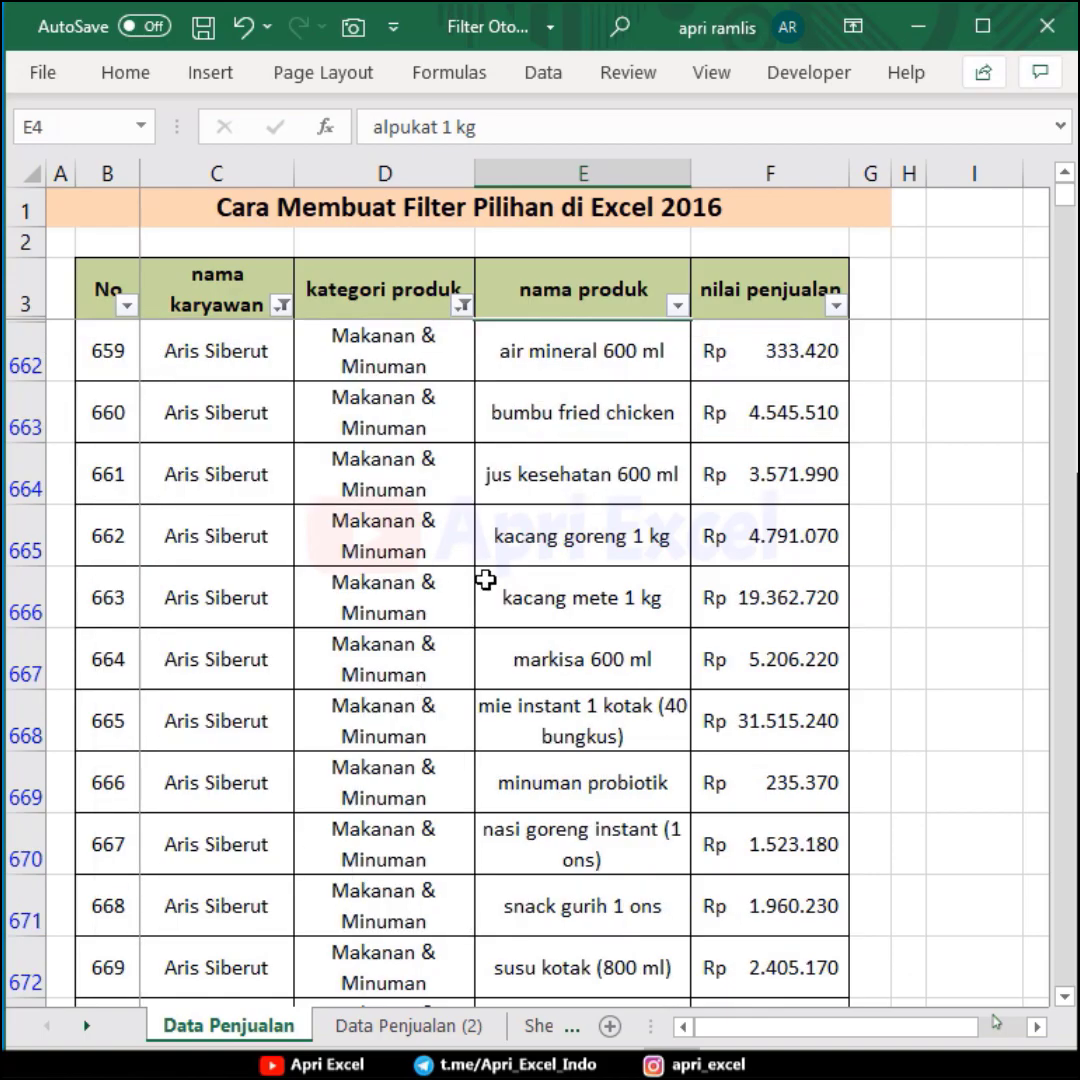
On Data Penjualan (2), filter by several employees and the Buah category using the slicers.
mouse_move(1068, 203)
left_mouse_down()
mouse_move(1056, 692)
mouse_move(1060, 360)
left_mouse_up()
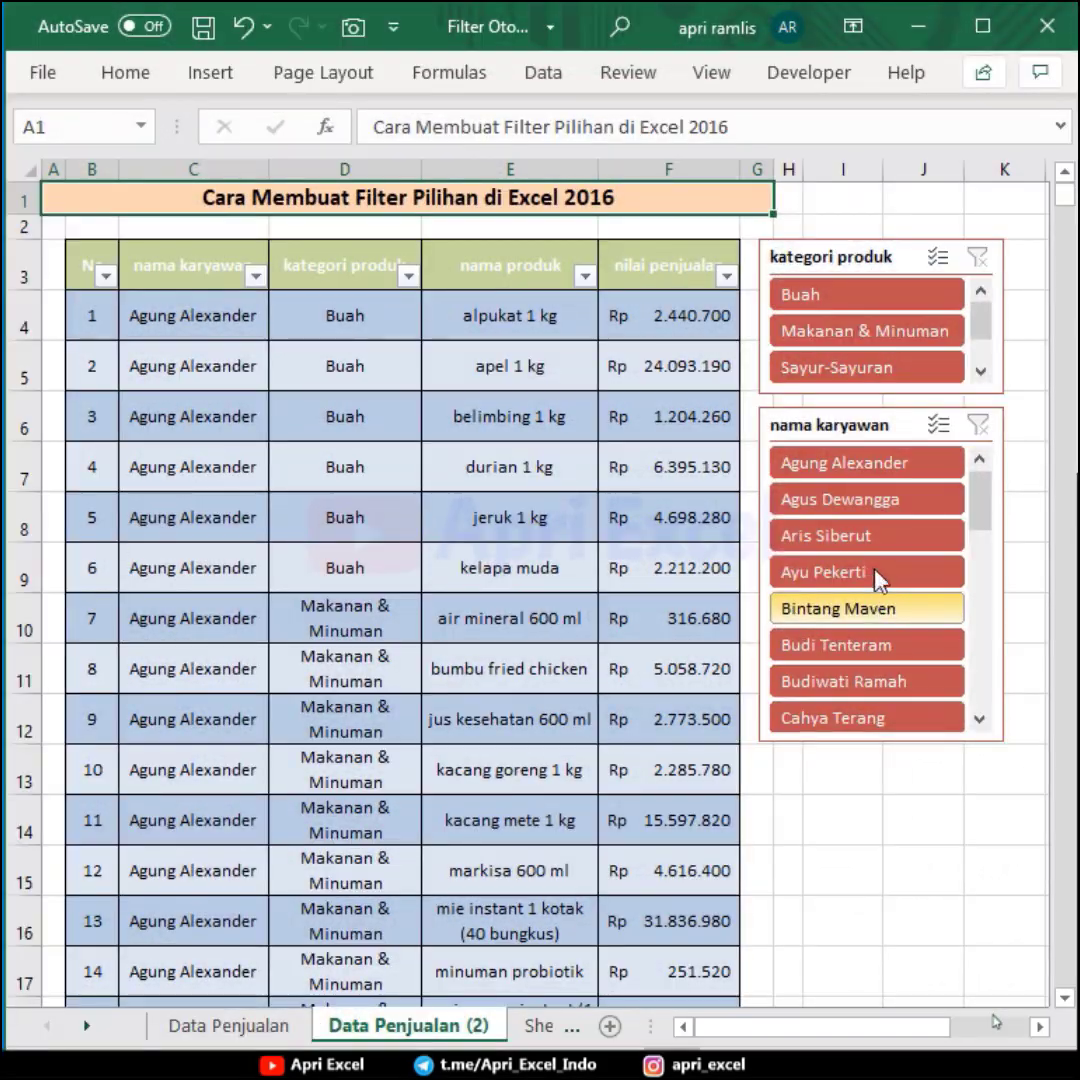
left_click(874, 540)
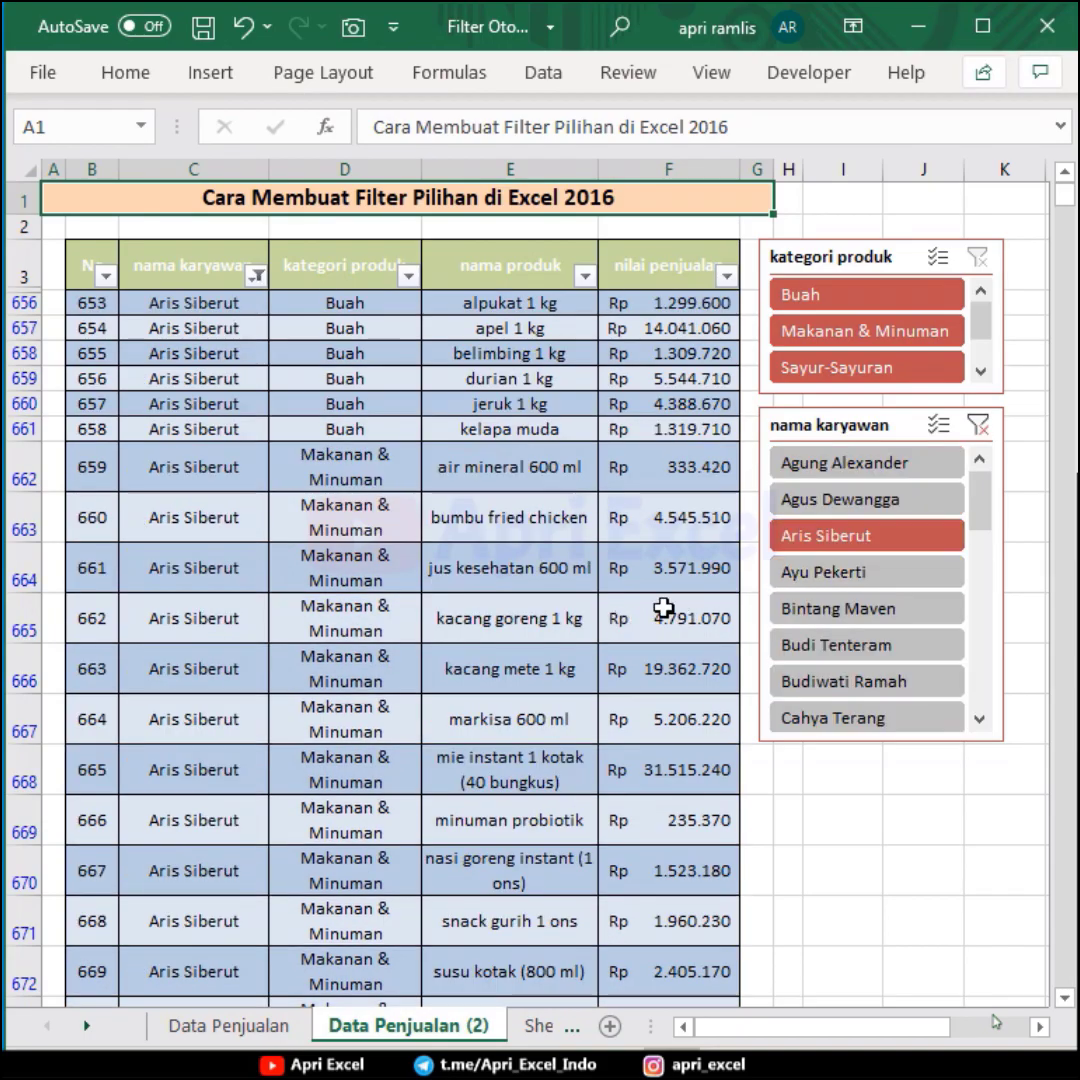
left_click(808, 297)
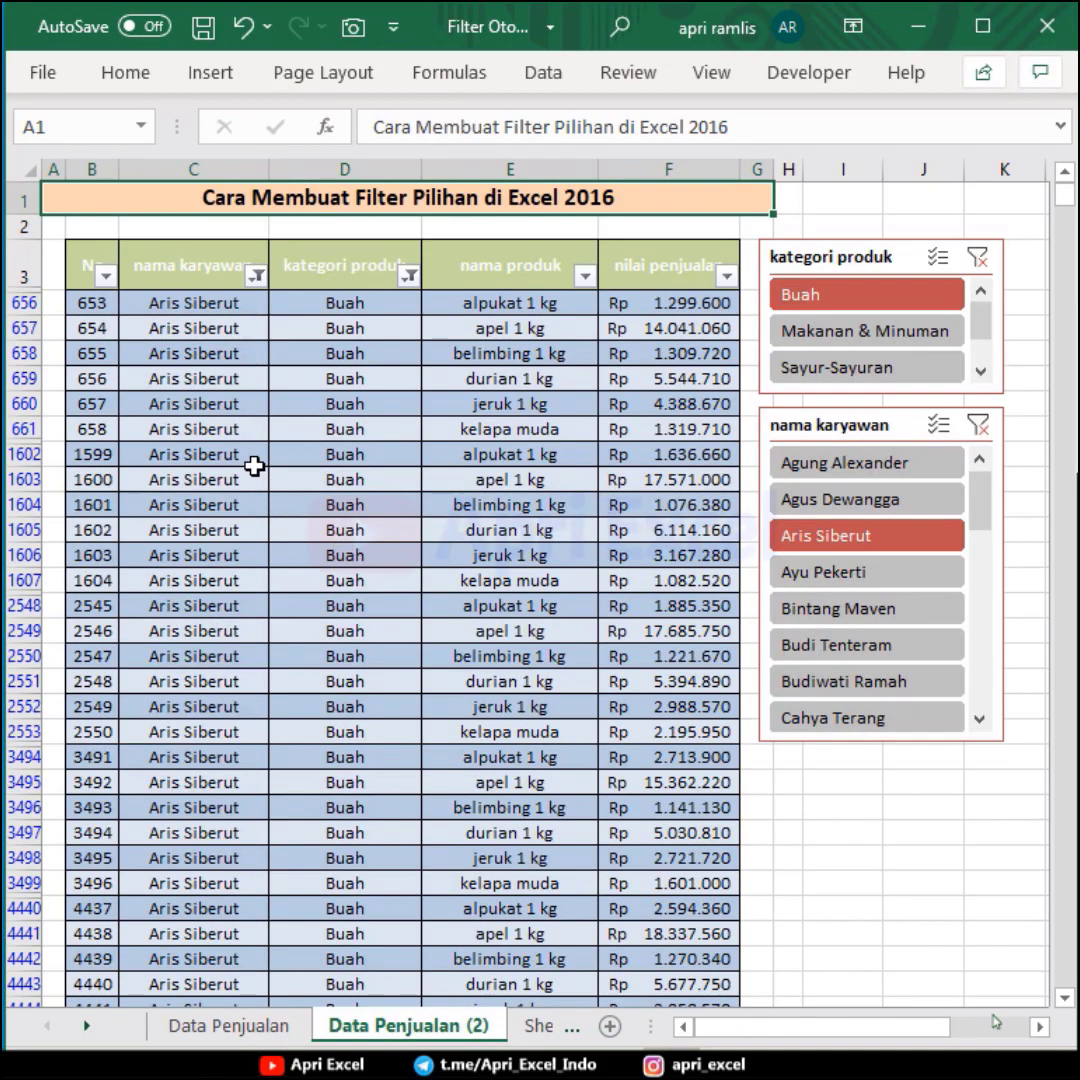
scroll(255, 465, "down", 3)
scroll(255, 465, "down", 1)
scroll(255, 465, "up", 3)
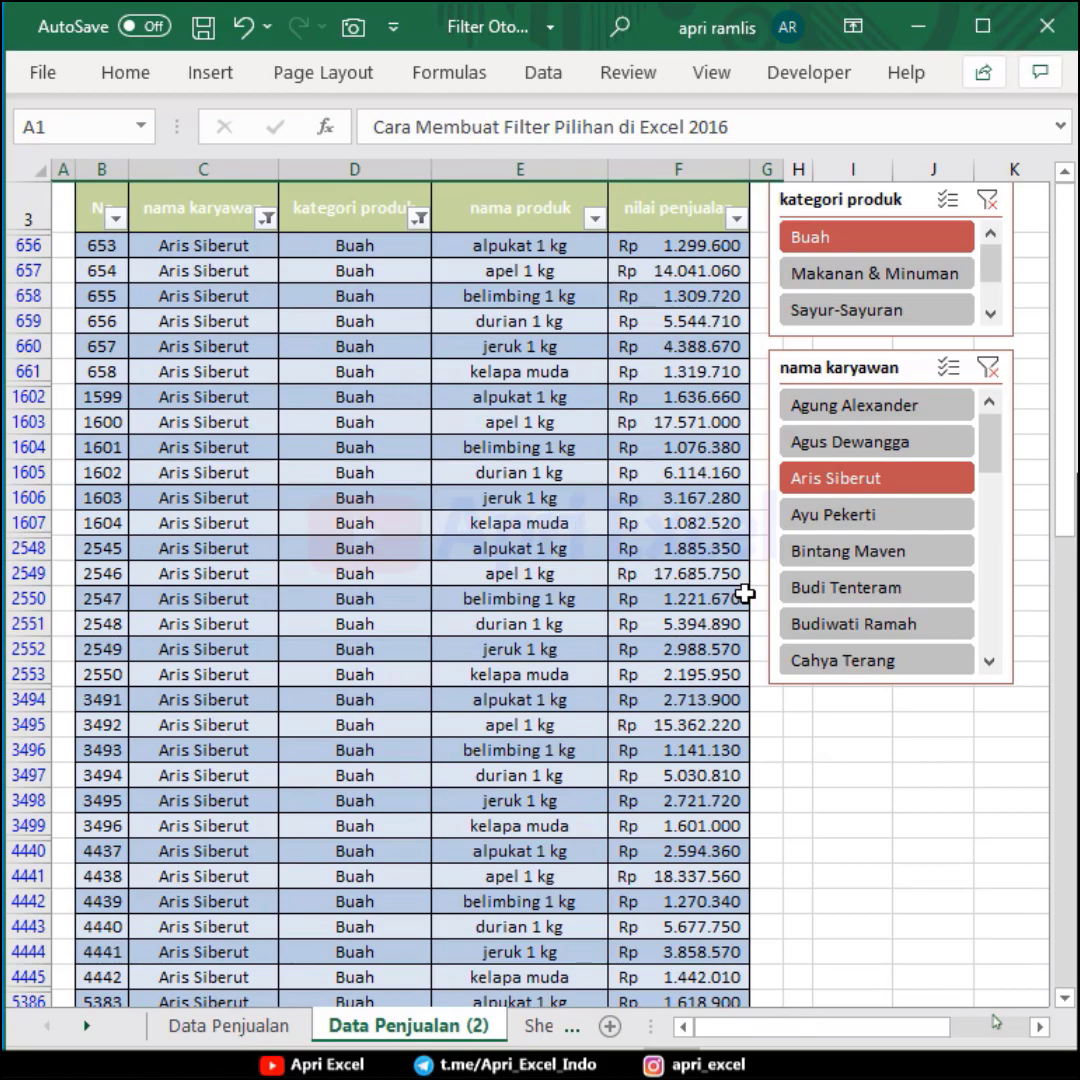
left_click(830, 590)
left_click(826, 662)
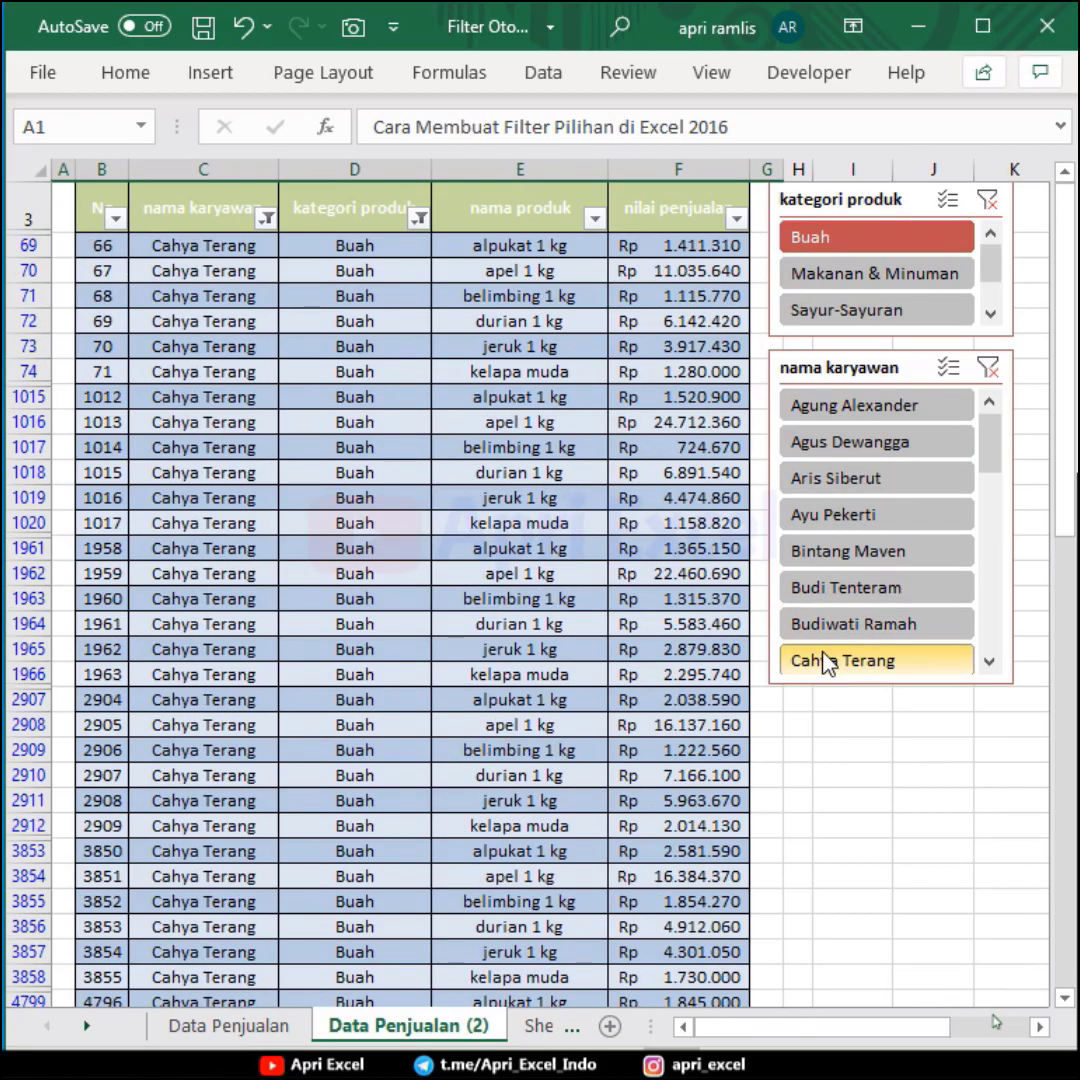
left_click(862, 440)
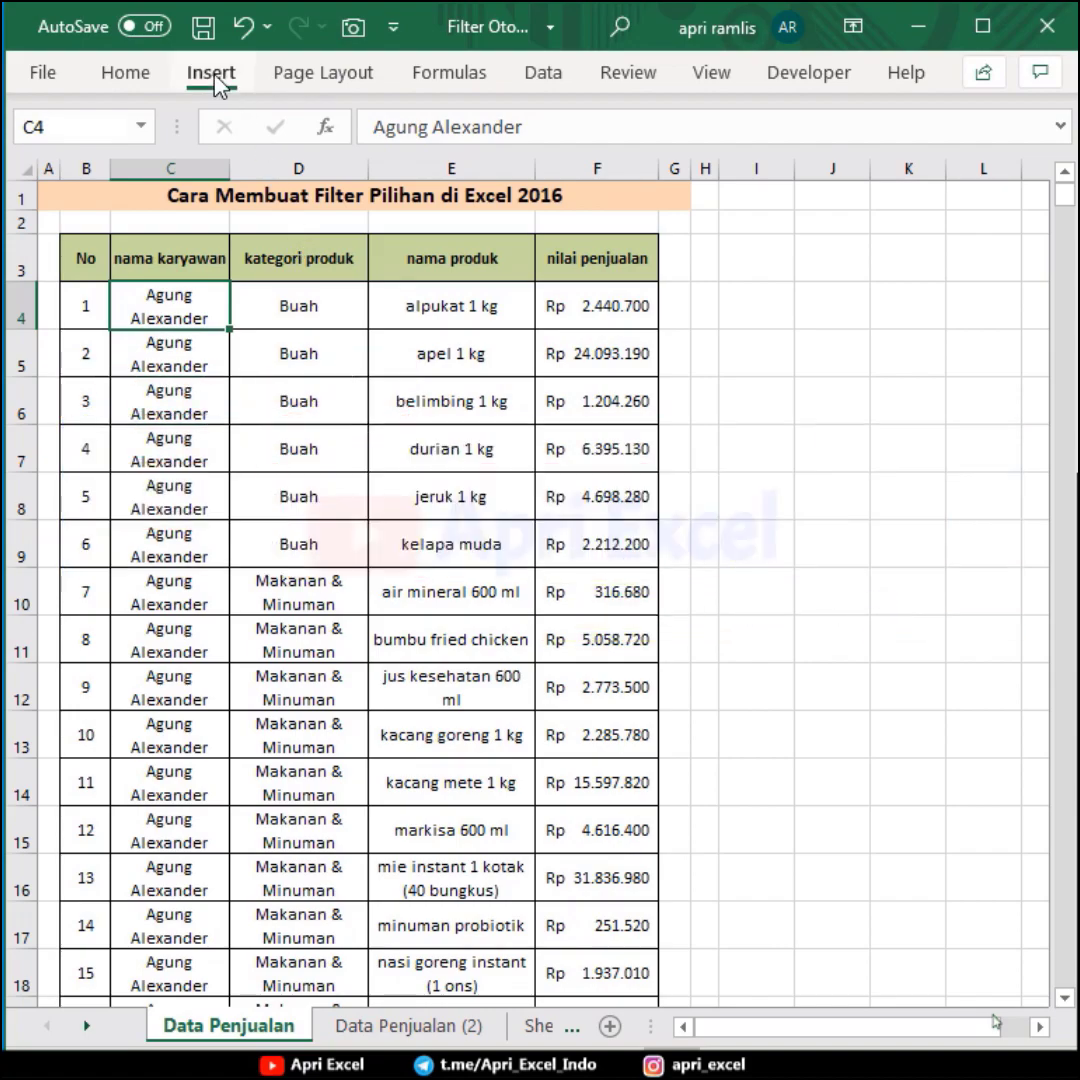
Convert the sales range B3:F11353 into a table with headers.
left_click(212, 74)
left_click(40, 150)
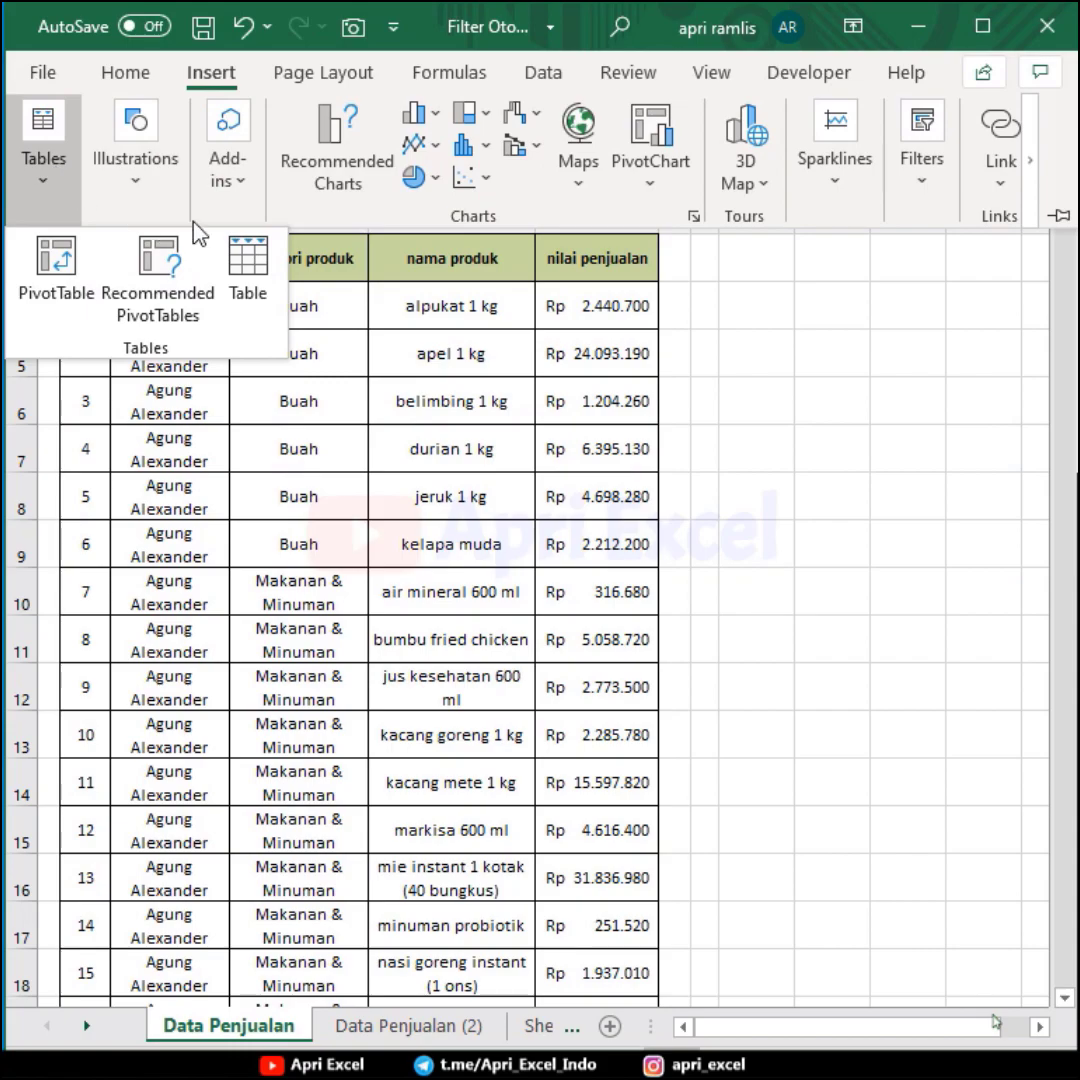
left_click(248, 262)
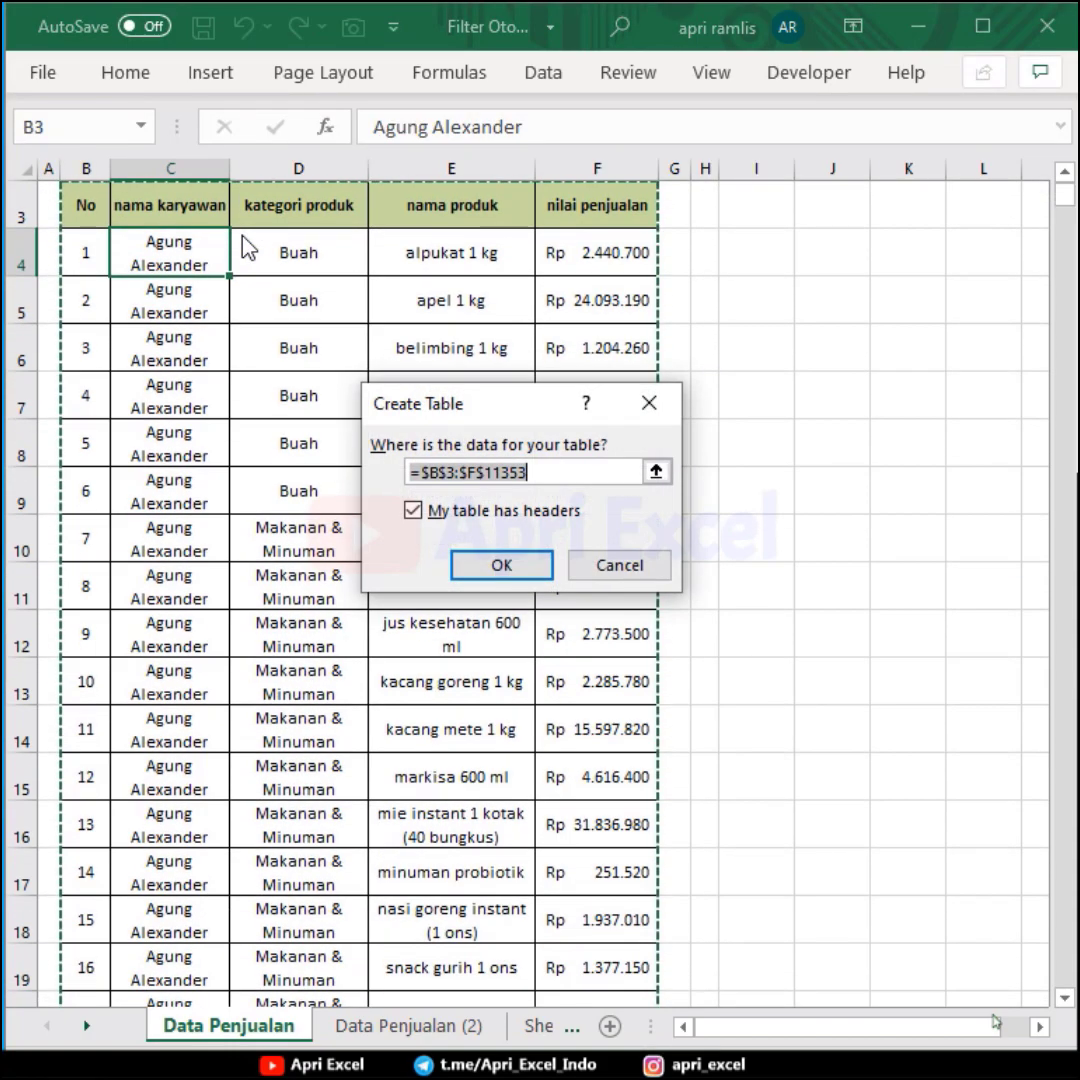
left_click(497, 567)
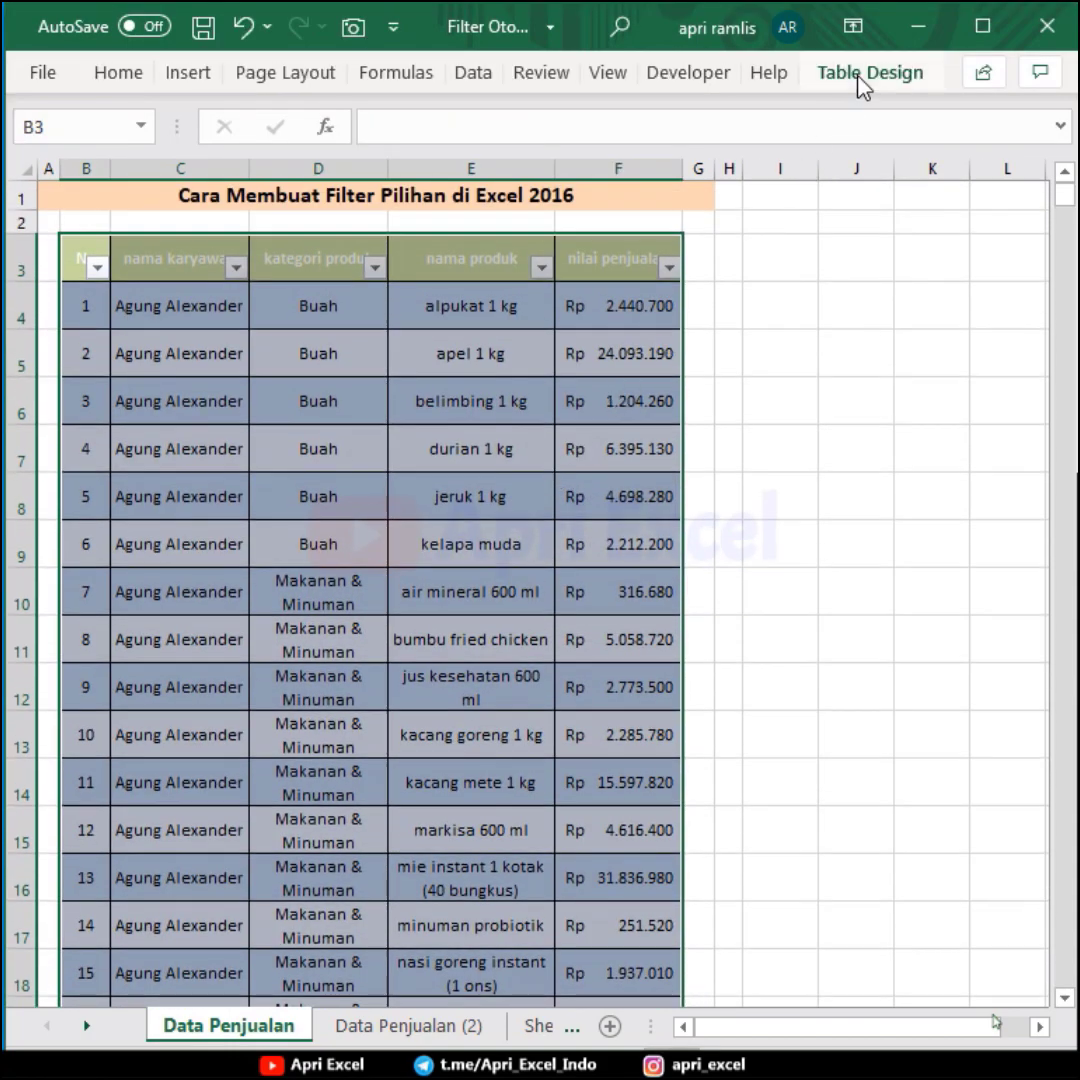
Add slicers for nama karyawan and kategori produk to the table.
left_click(862, 74)
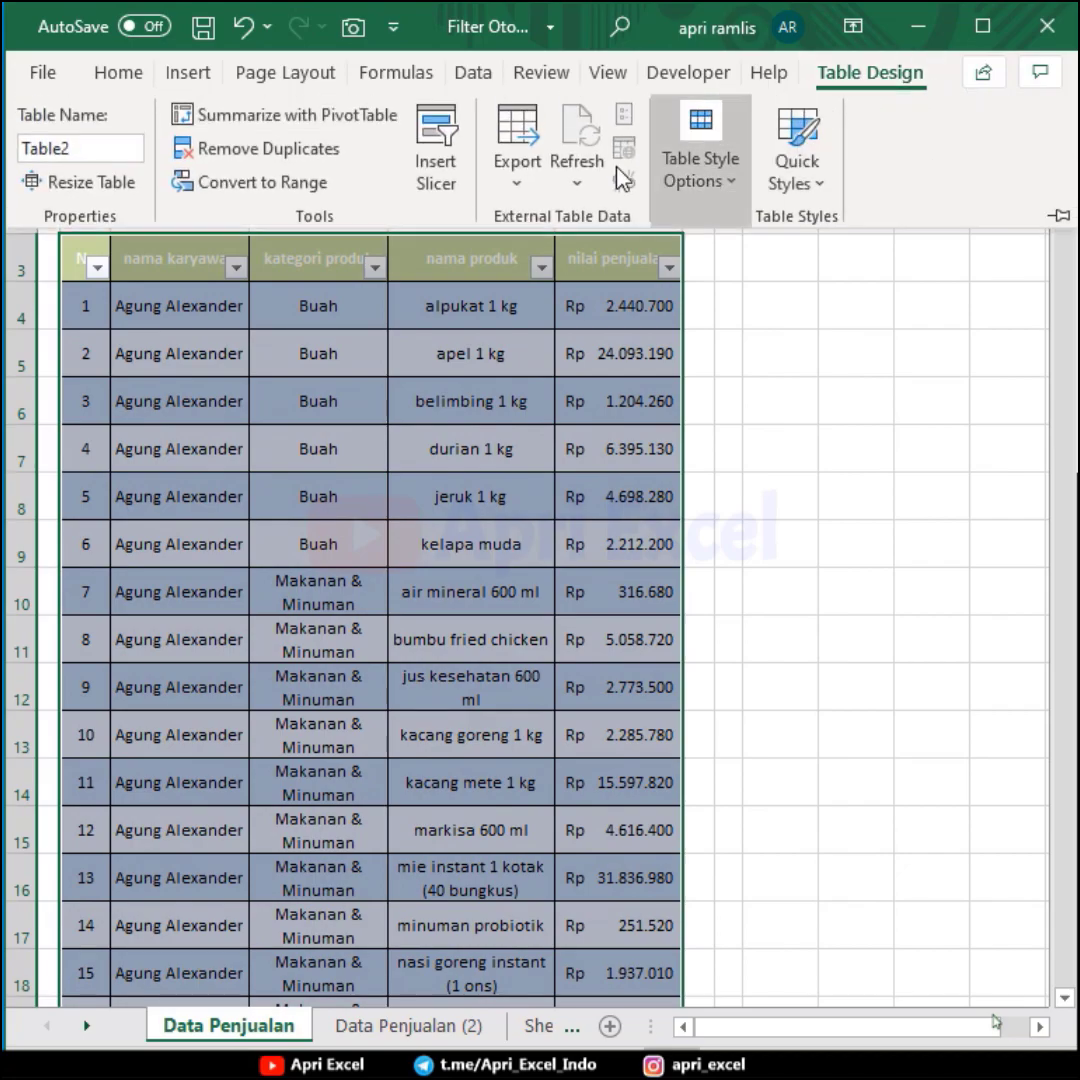
left_click(437, 165)
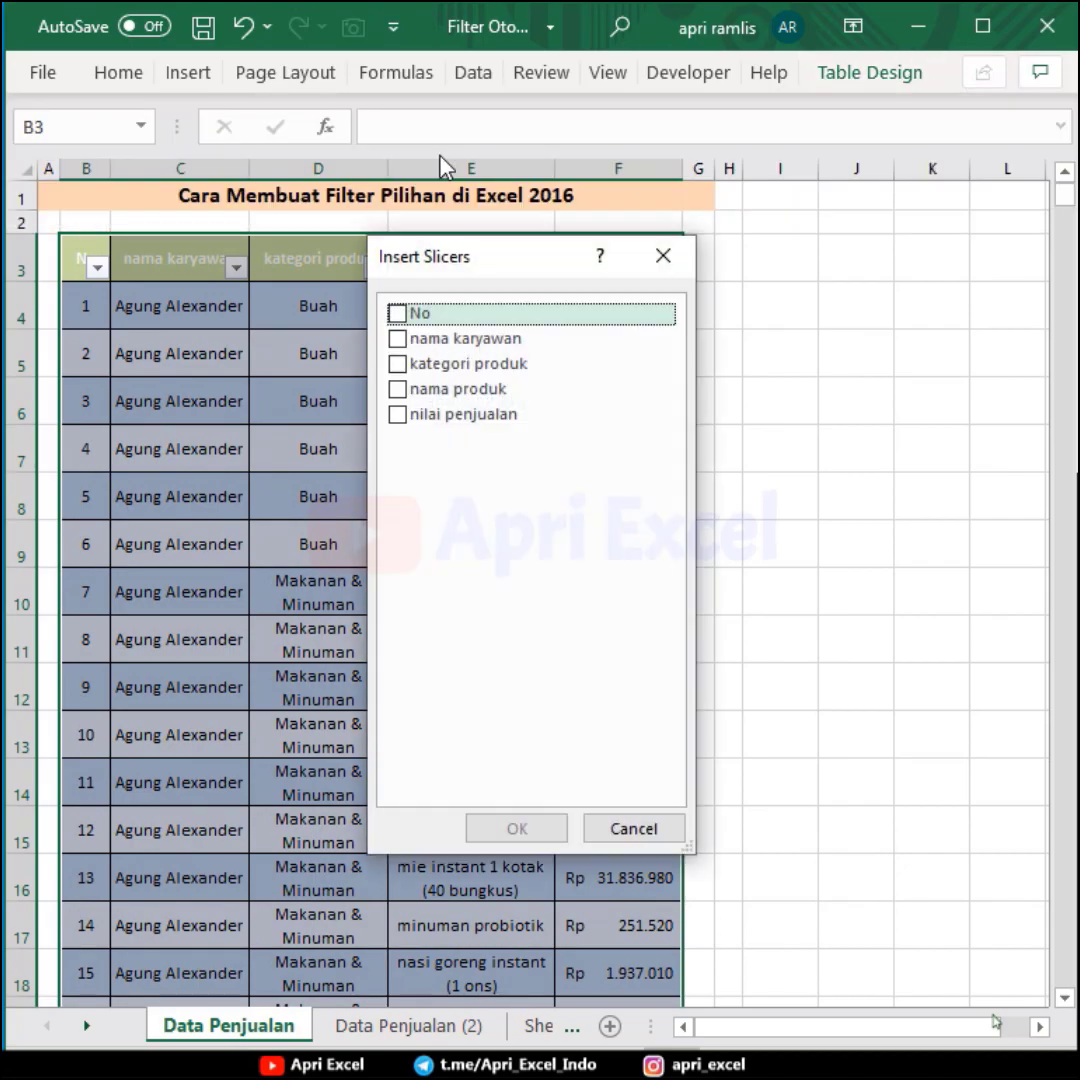
left_click_drag(489, 250, 494, 350)
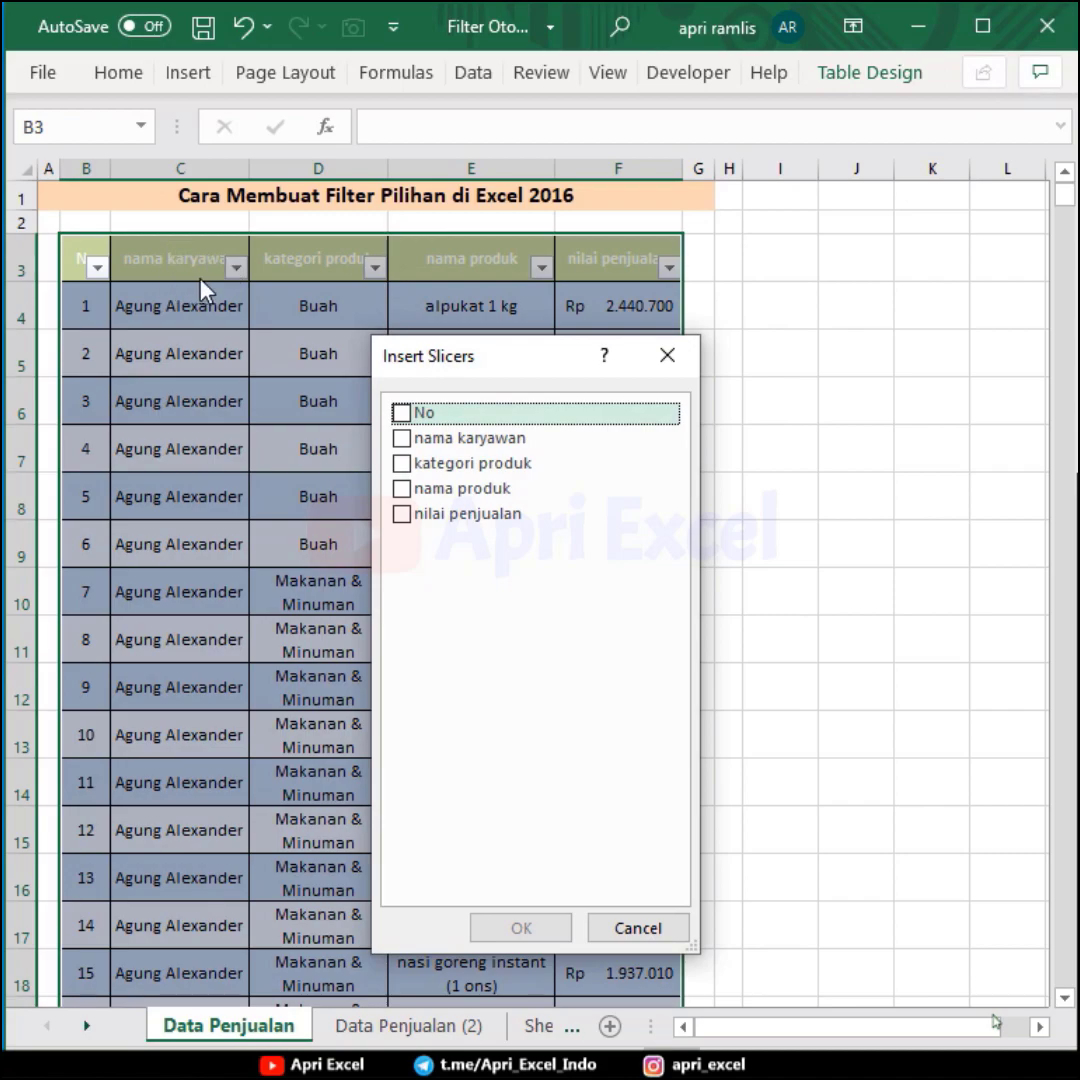
left_click(401, 438)
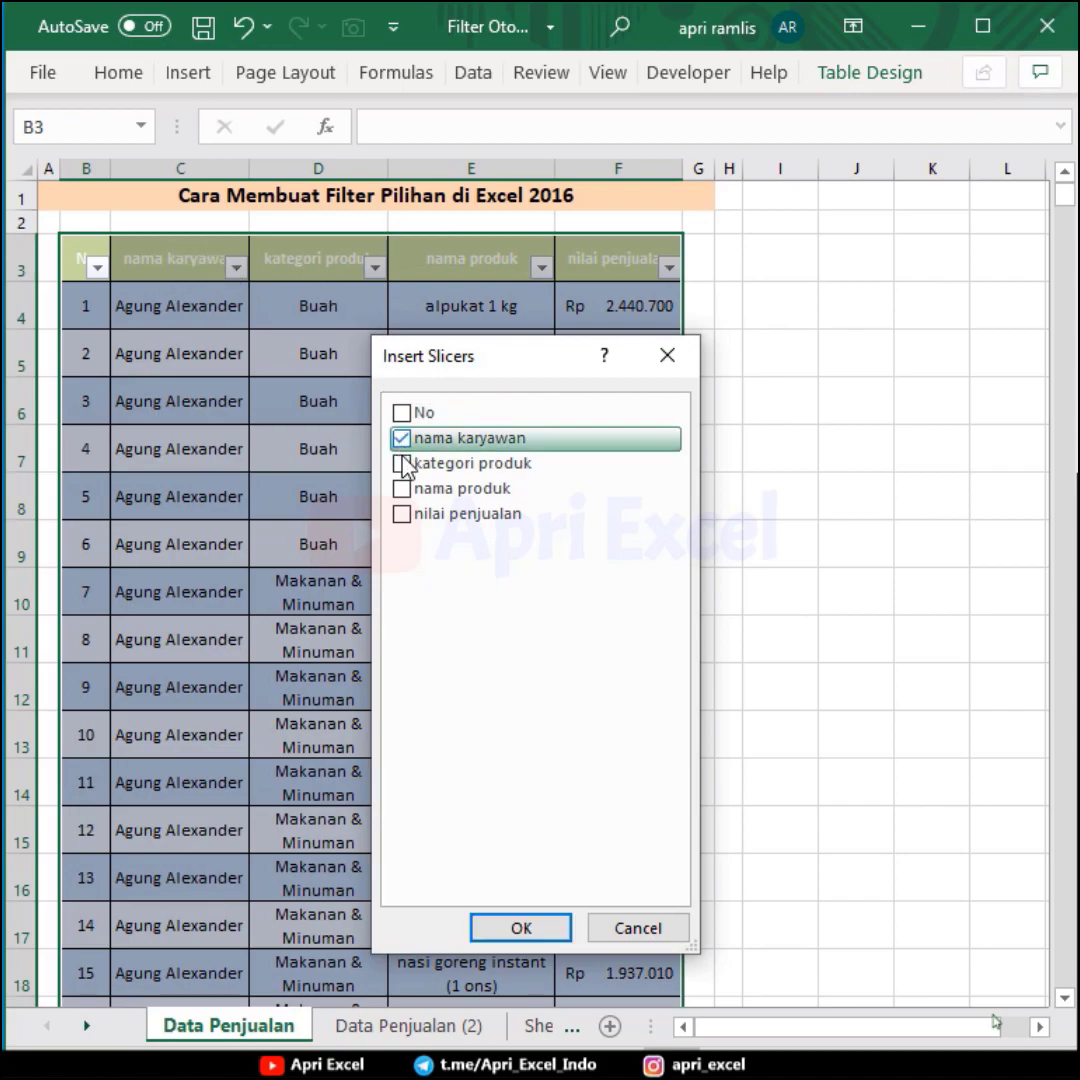
left_click(402, 463)
left_click(523, 930)
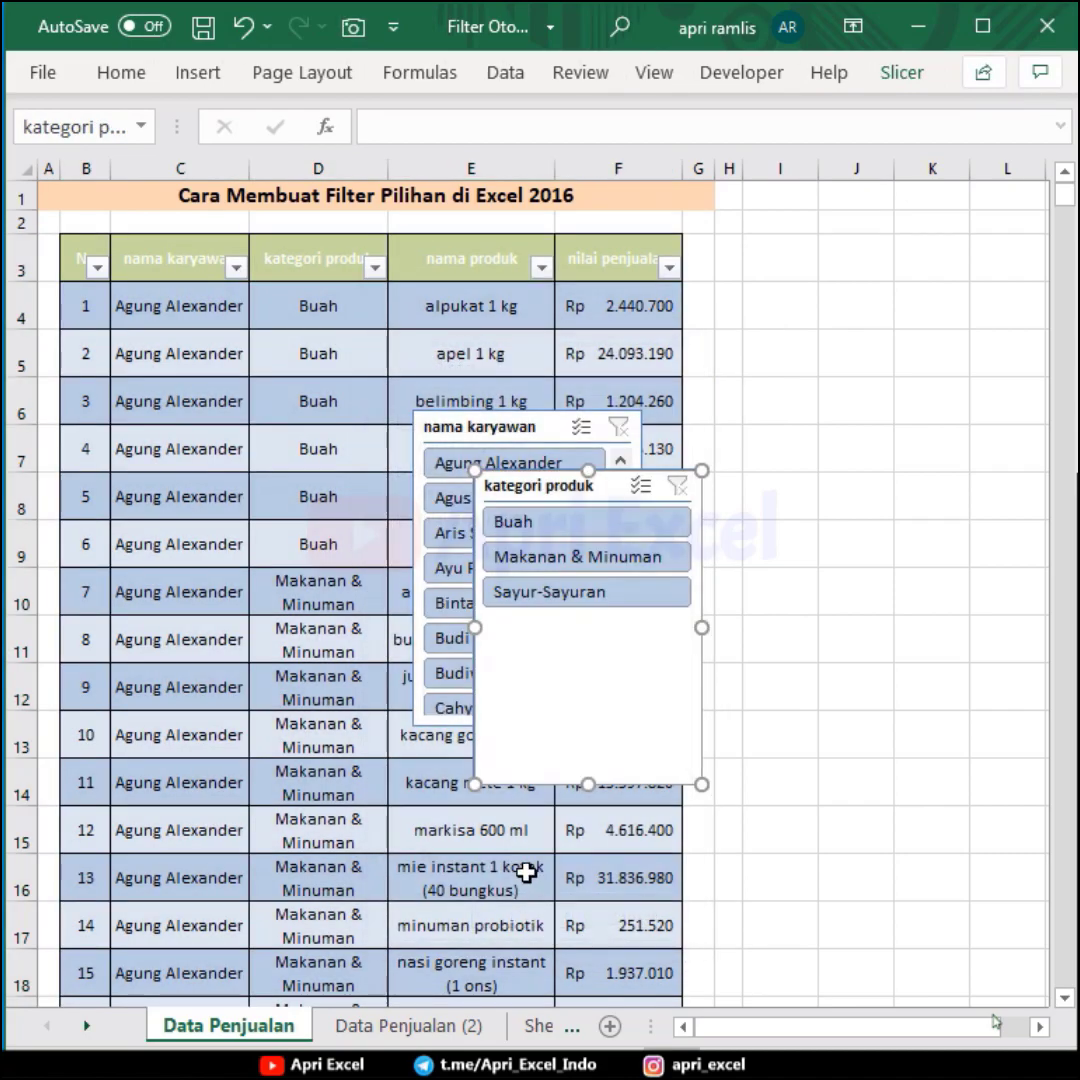
Stack both slicers right of the table, then filter by employee and Makanan & Minuman.
left_click_drag(590, 487, 812, 290)
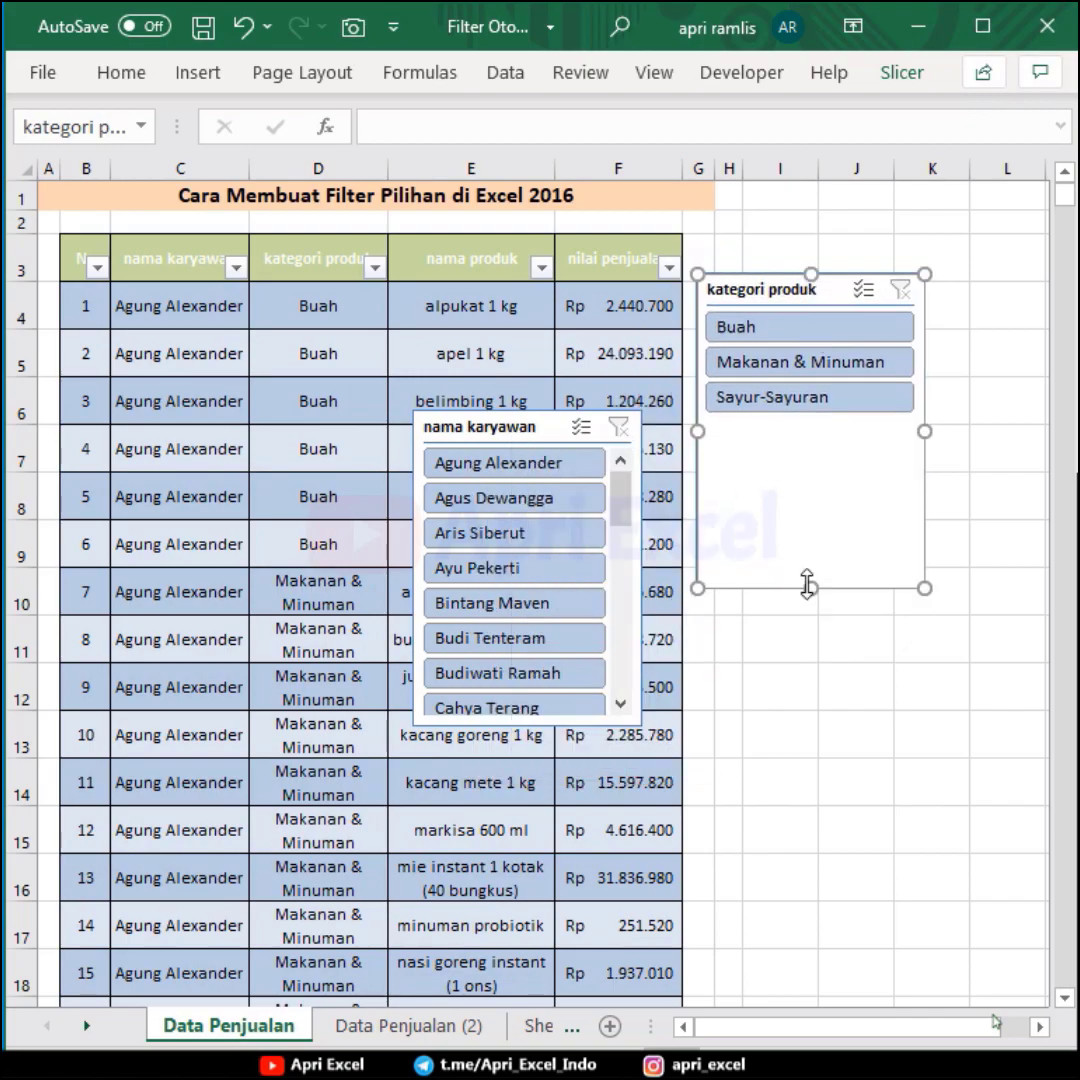
left_click_drag(808, 428, 809, 424)
left_click_drag(516, 436, 796, 455)
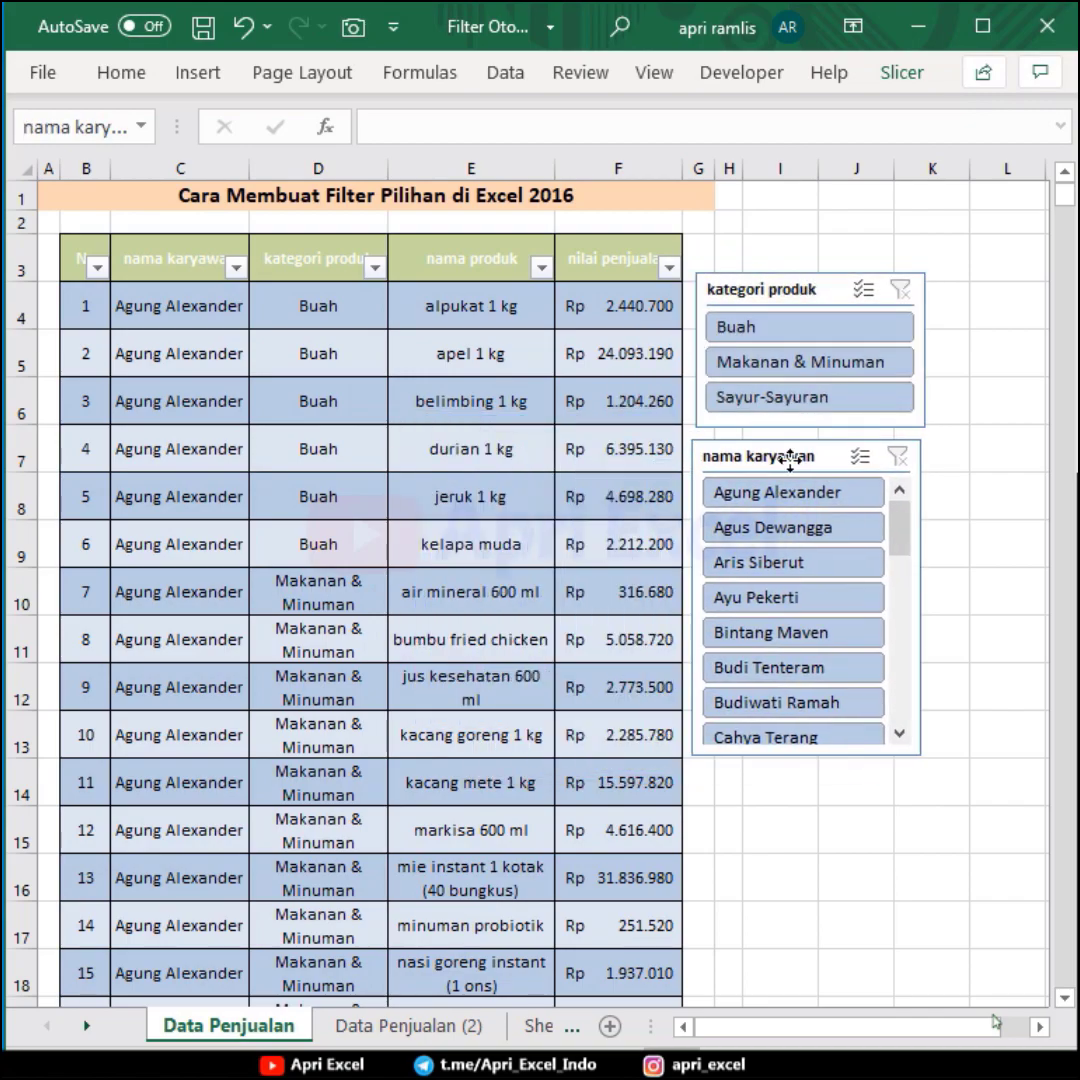
left_click(983, 430)
left_click(772, 605)
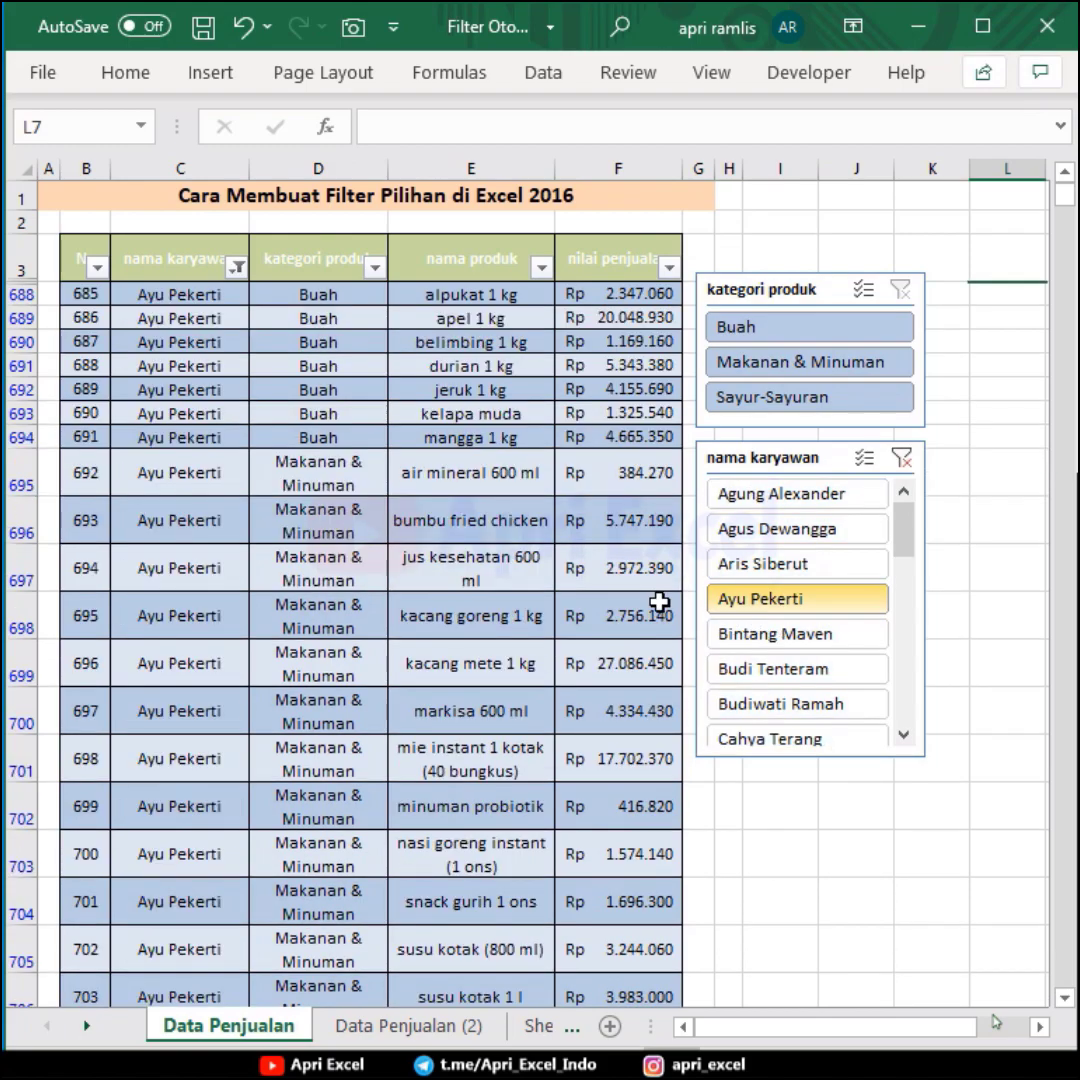
left_click(776, 365)
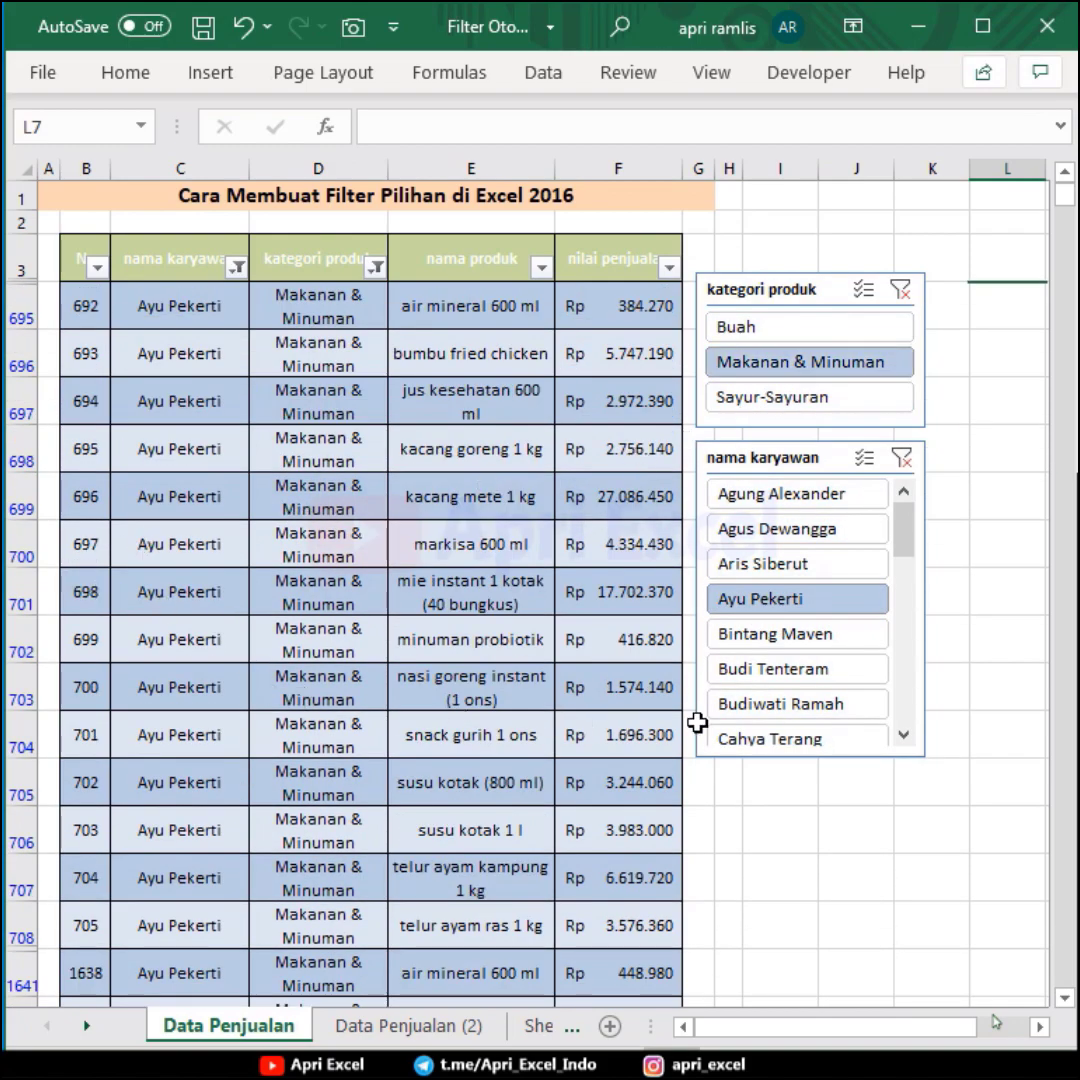
left_click(764, 706)
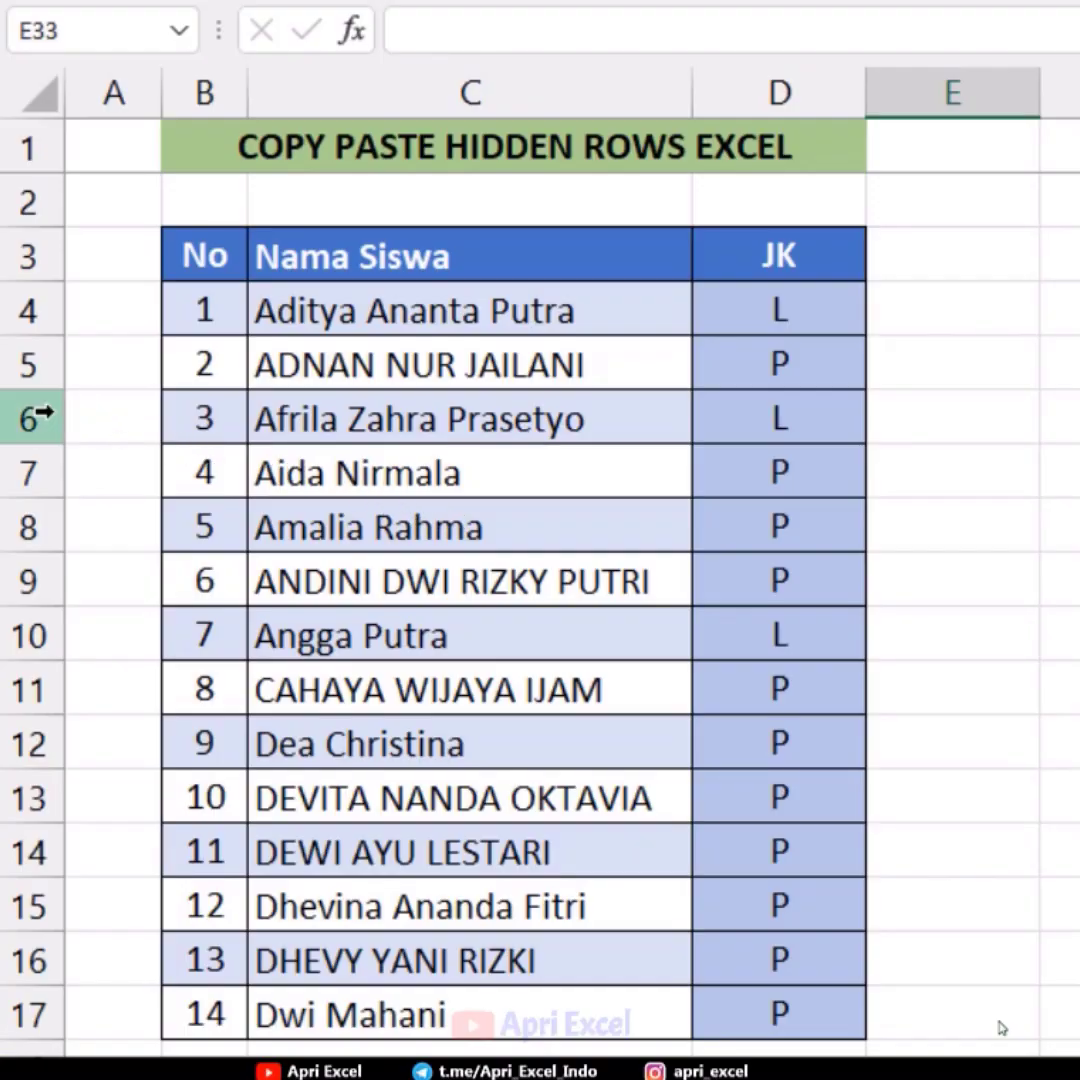
Hide rows 6 to 15 of the student list.
left_click_drag(30, 418, 25, 900)
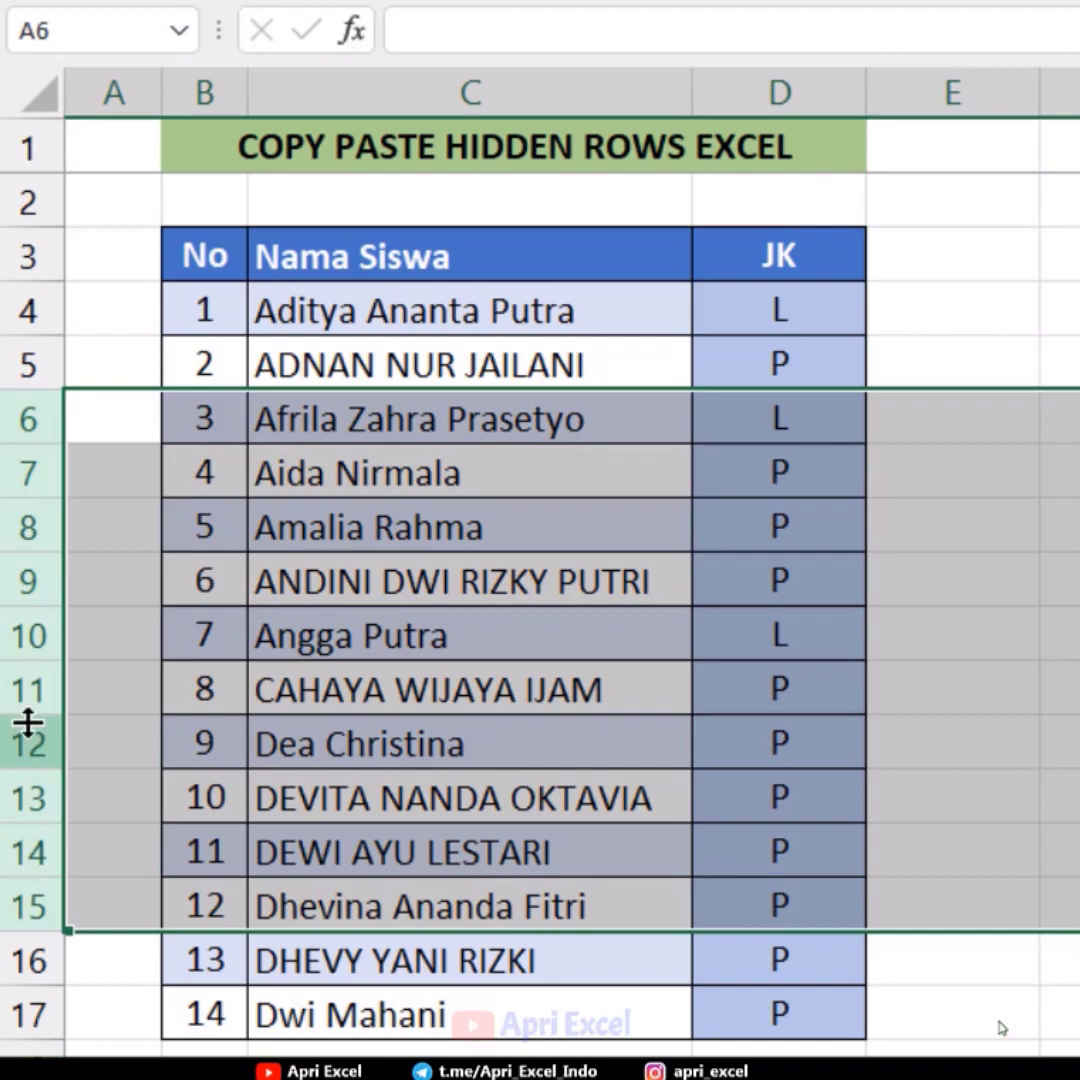
right_click(31, 711)
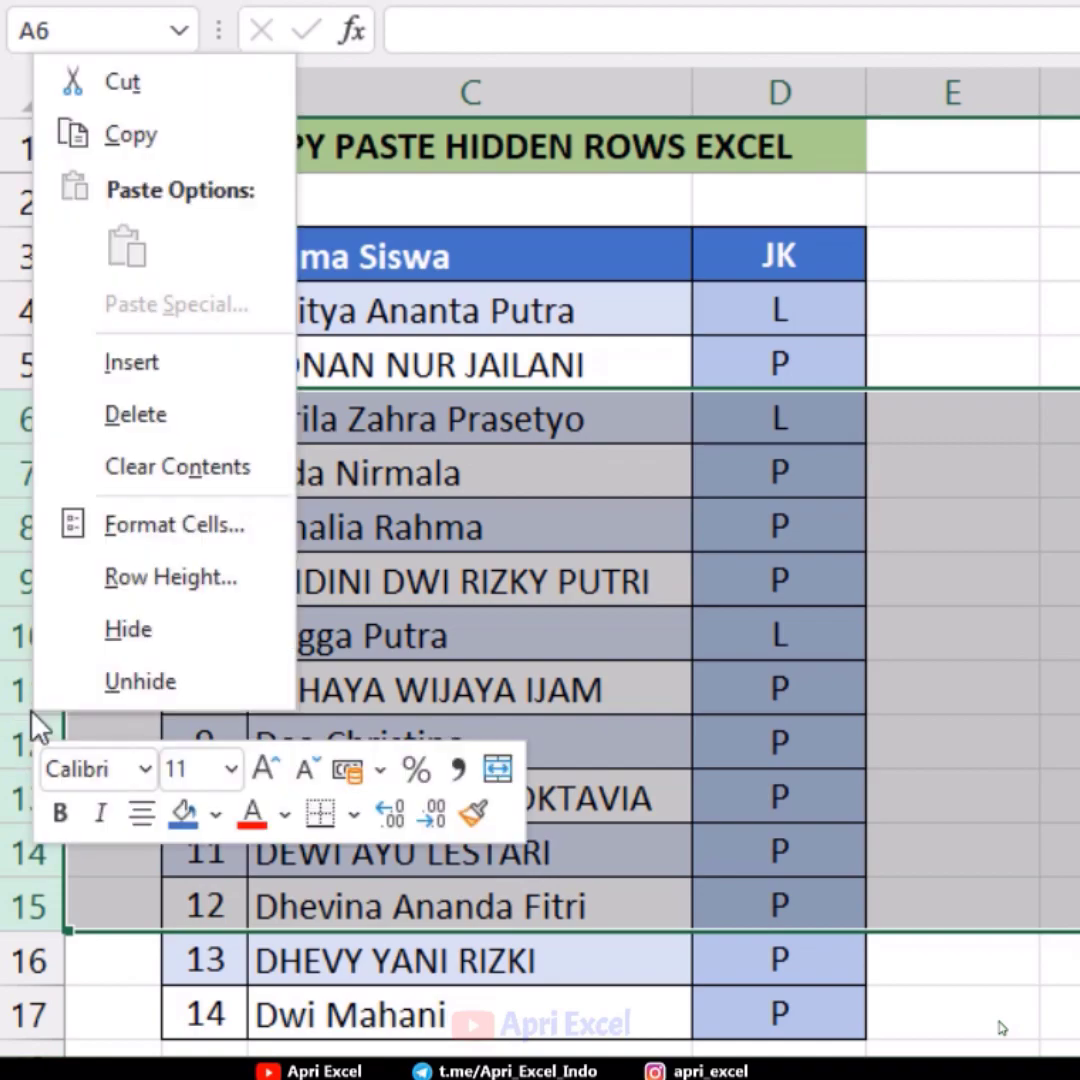
left_click(122, 622)
Copy the student table B3:D17 and paste it at B20.
left_click_drag(230, 267, 723, 470)
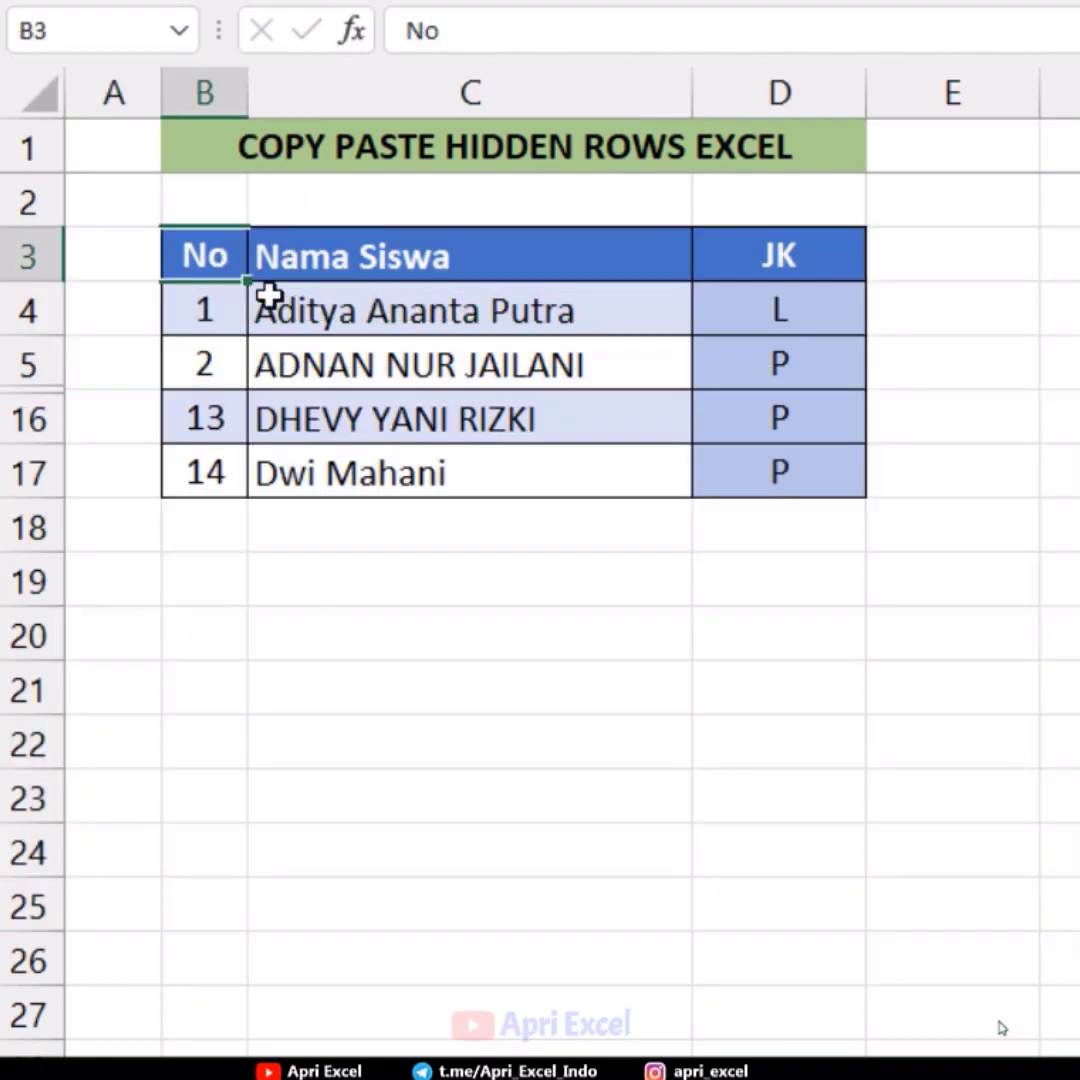
right_click(724, 380)
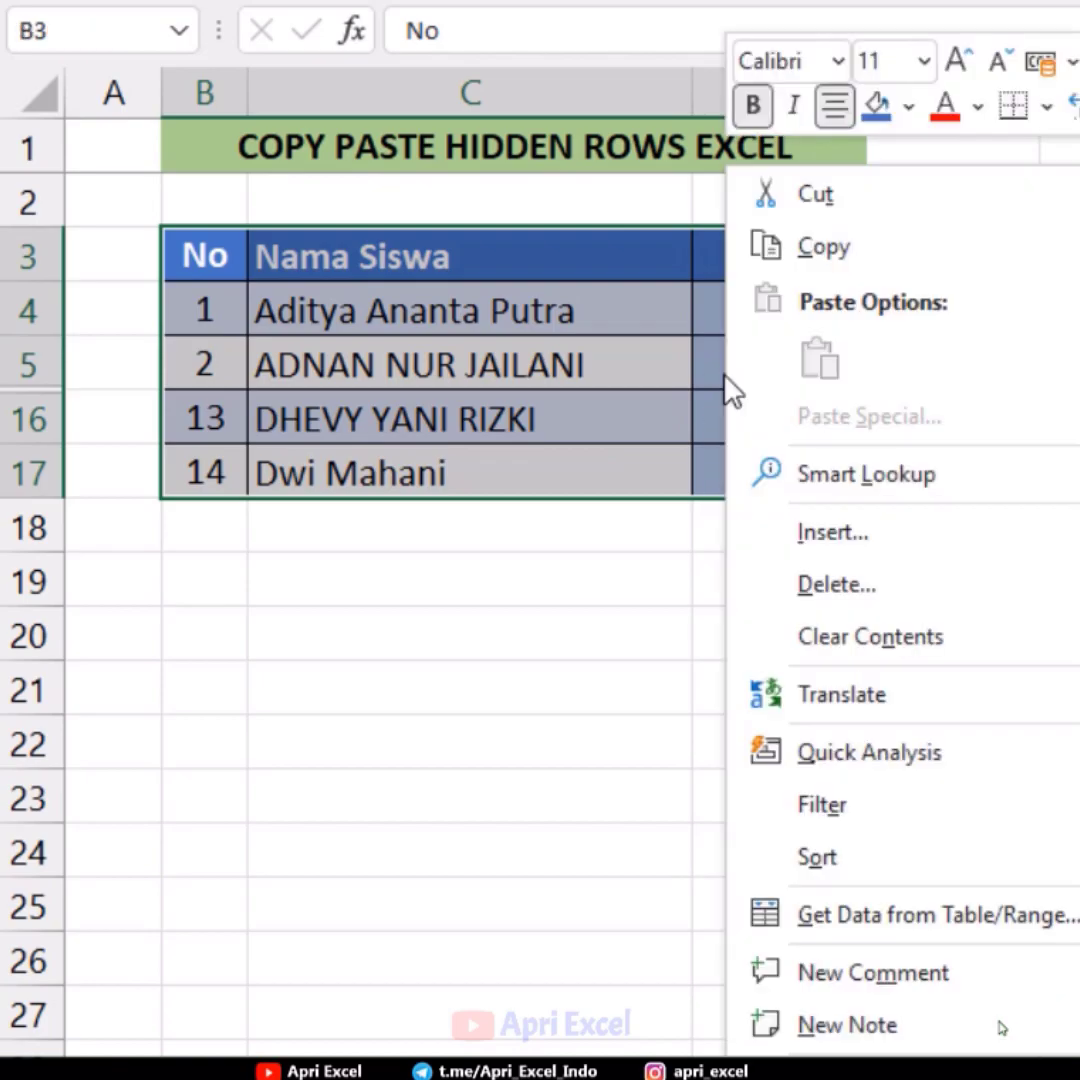
left_click(790, 256)
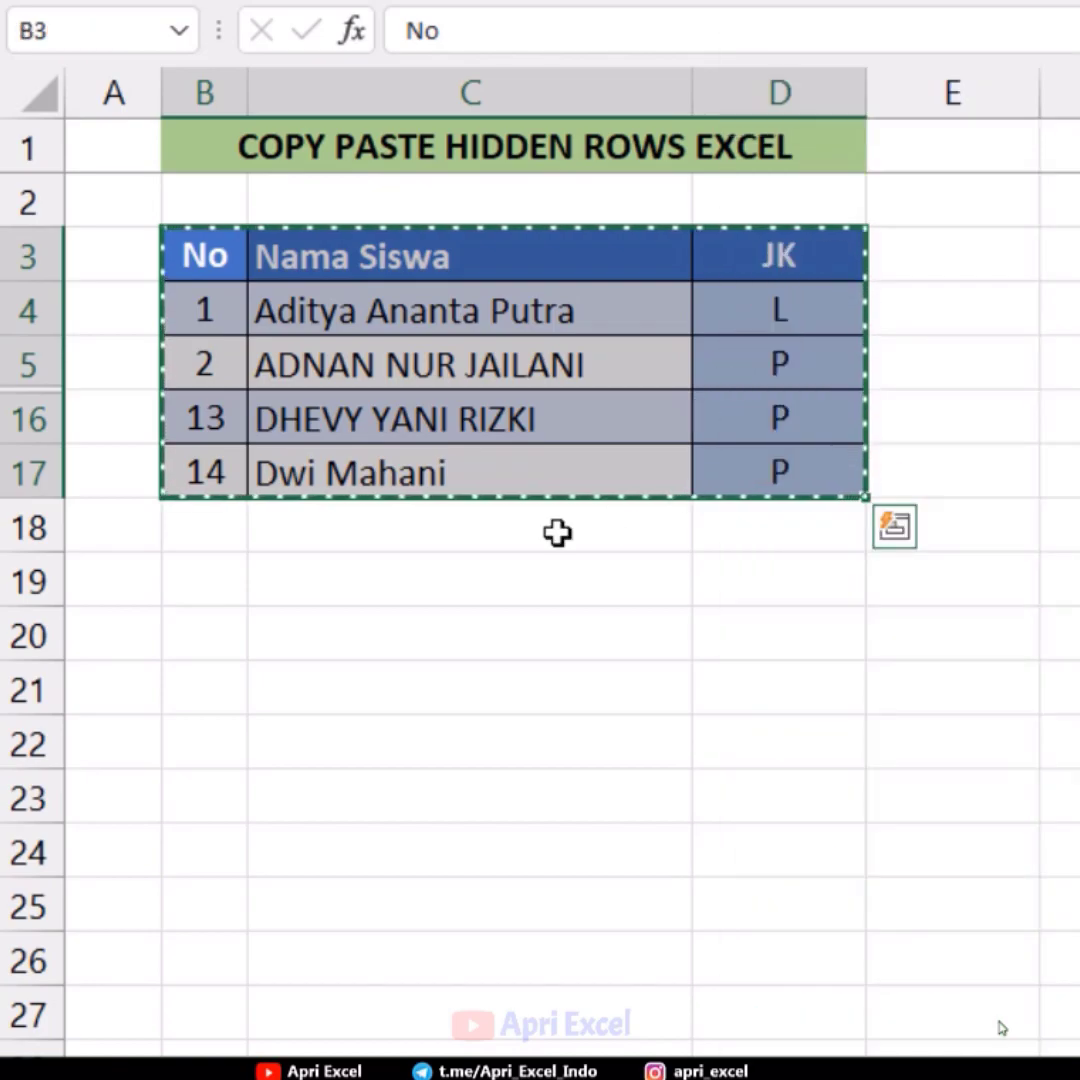
left_click(217, 647)
right_click(210, 647)
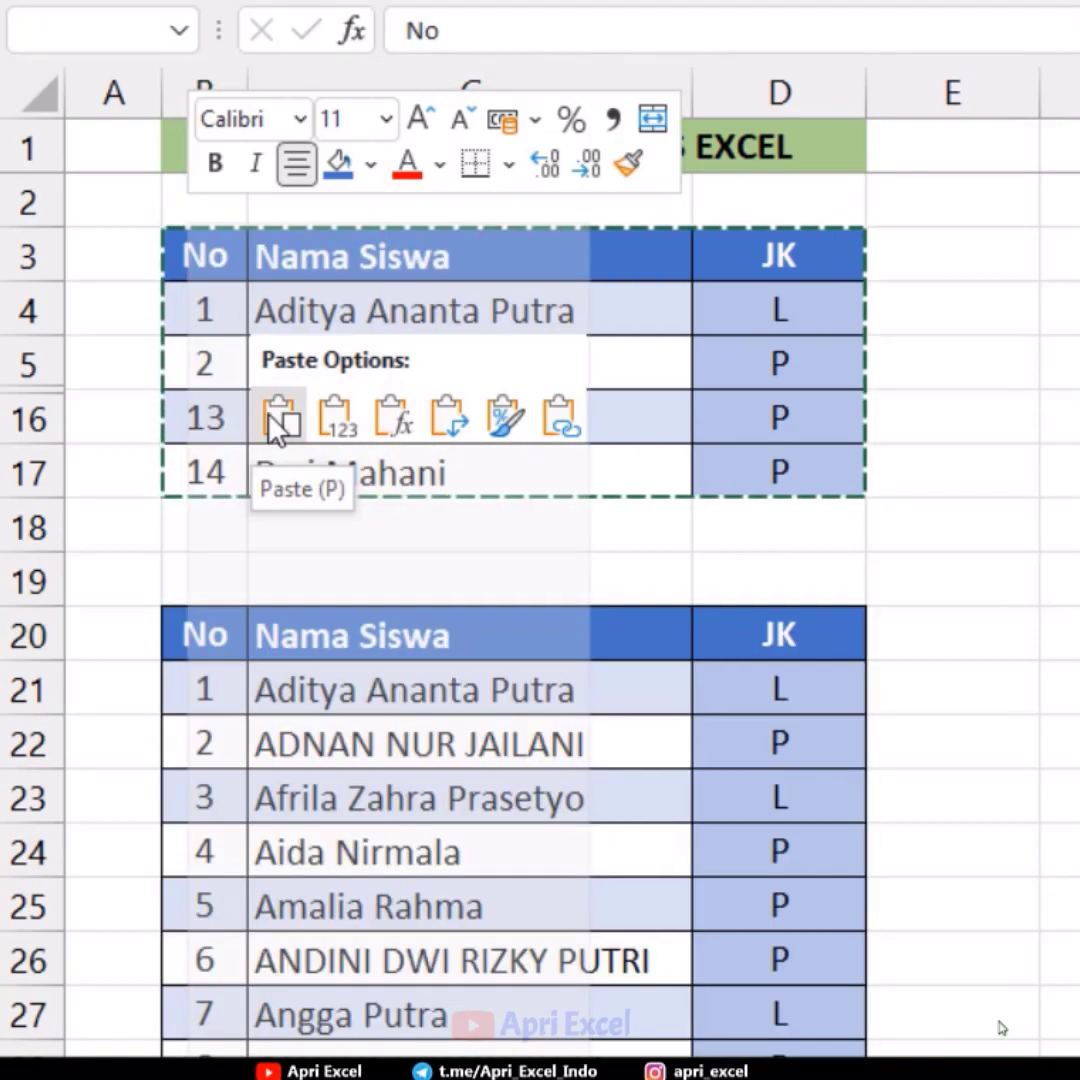
left_click(282, 420)
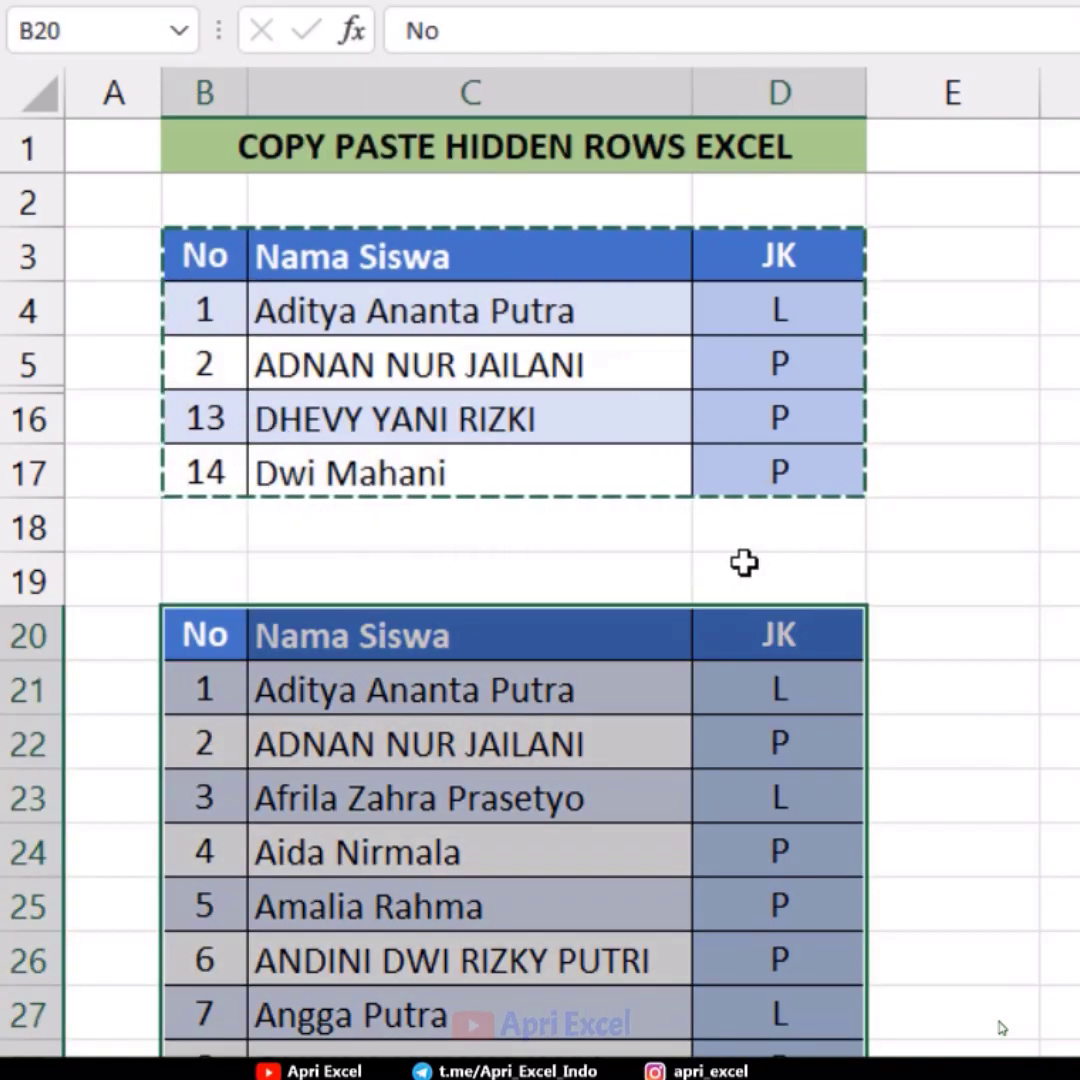
scroll(744, 563, "down", 1)
scroll(745, 600, "down", 1)
scroll(740, 638, "down", 1)
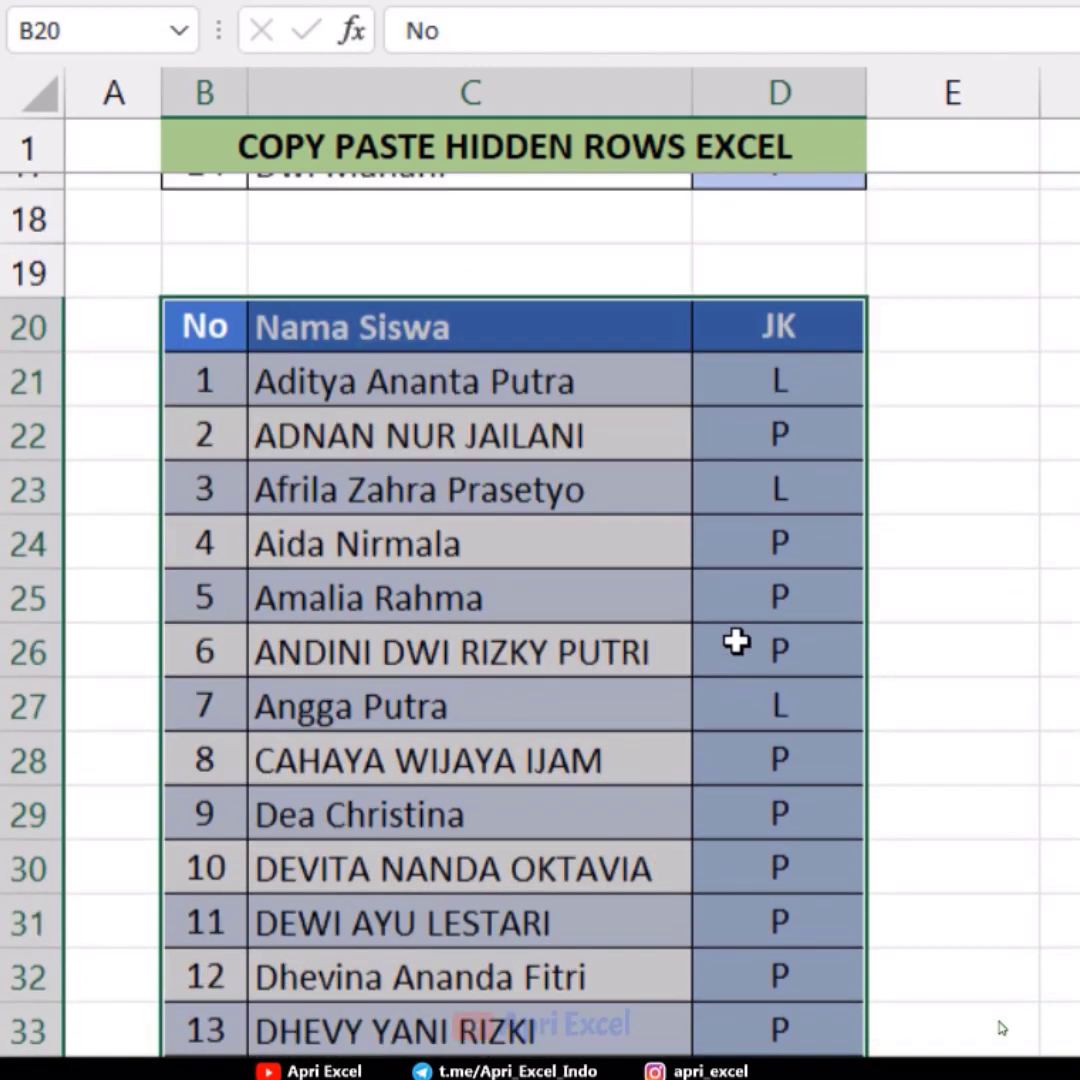
scroll(500, 670, "down", 1)
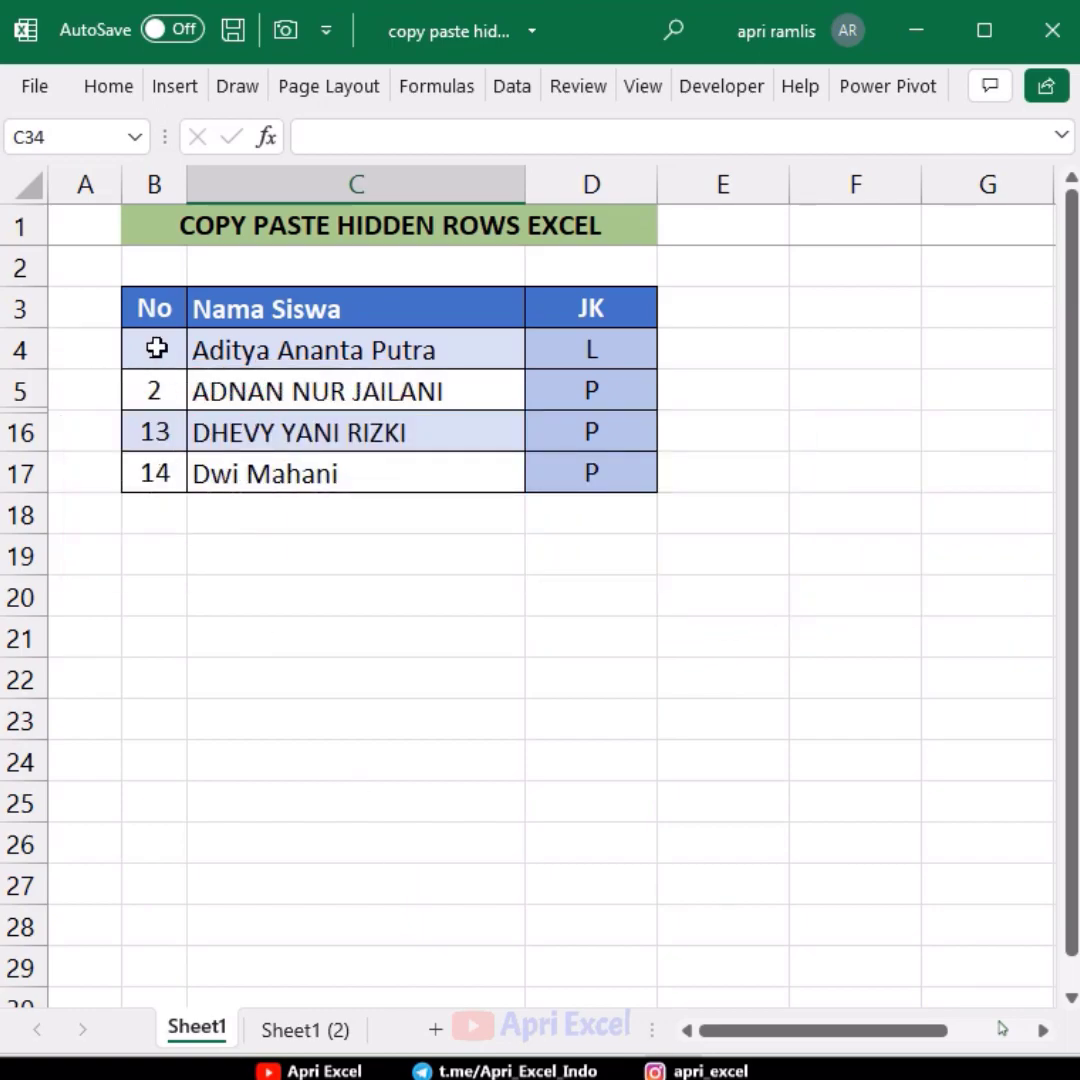
Select only the visible cells of the student table B3:D17 with Go To Special.
left_click_drag(145, 297, 597, 472)
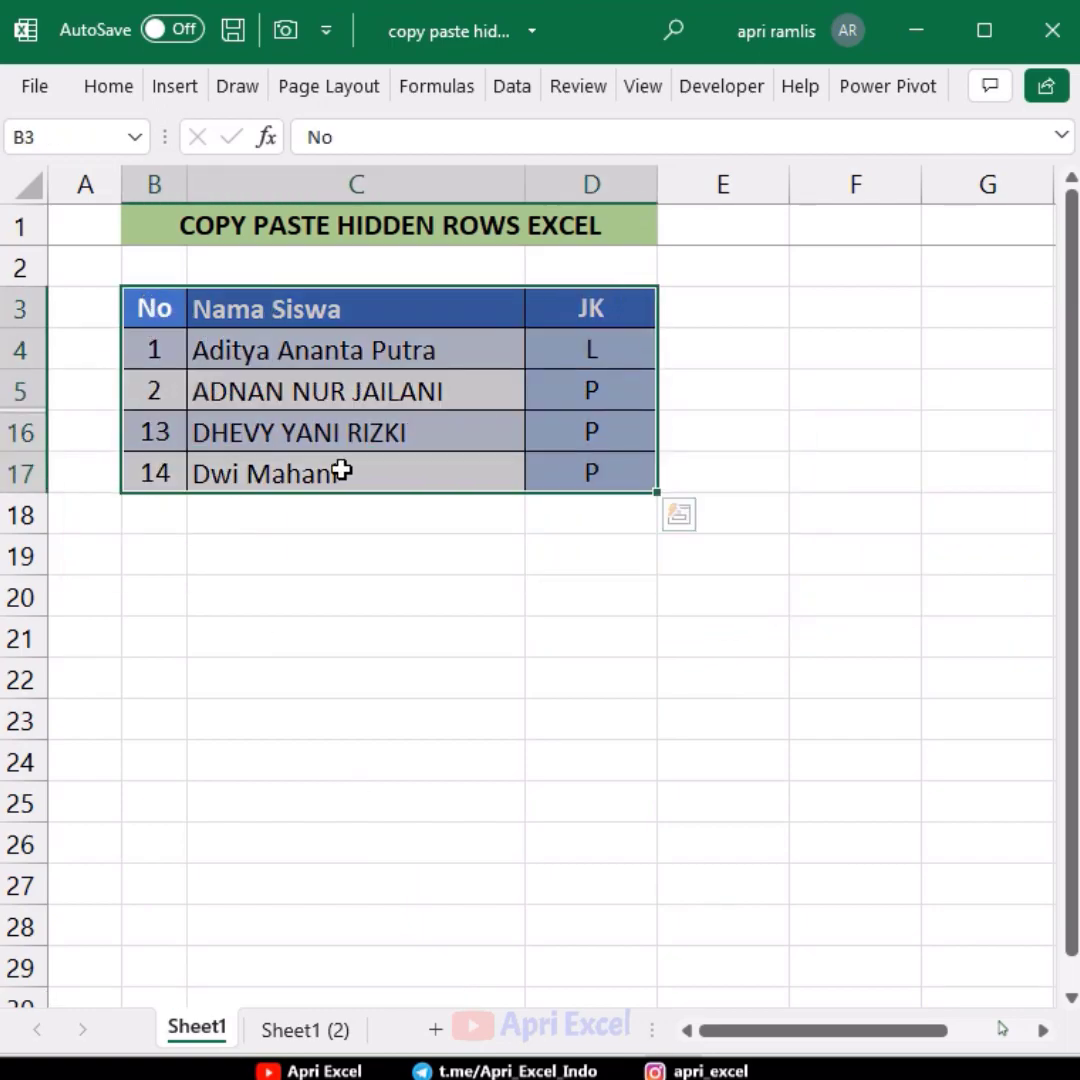
key("ctrl+g")
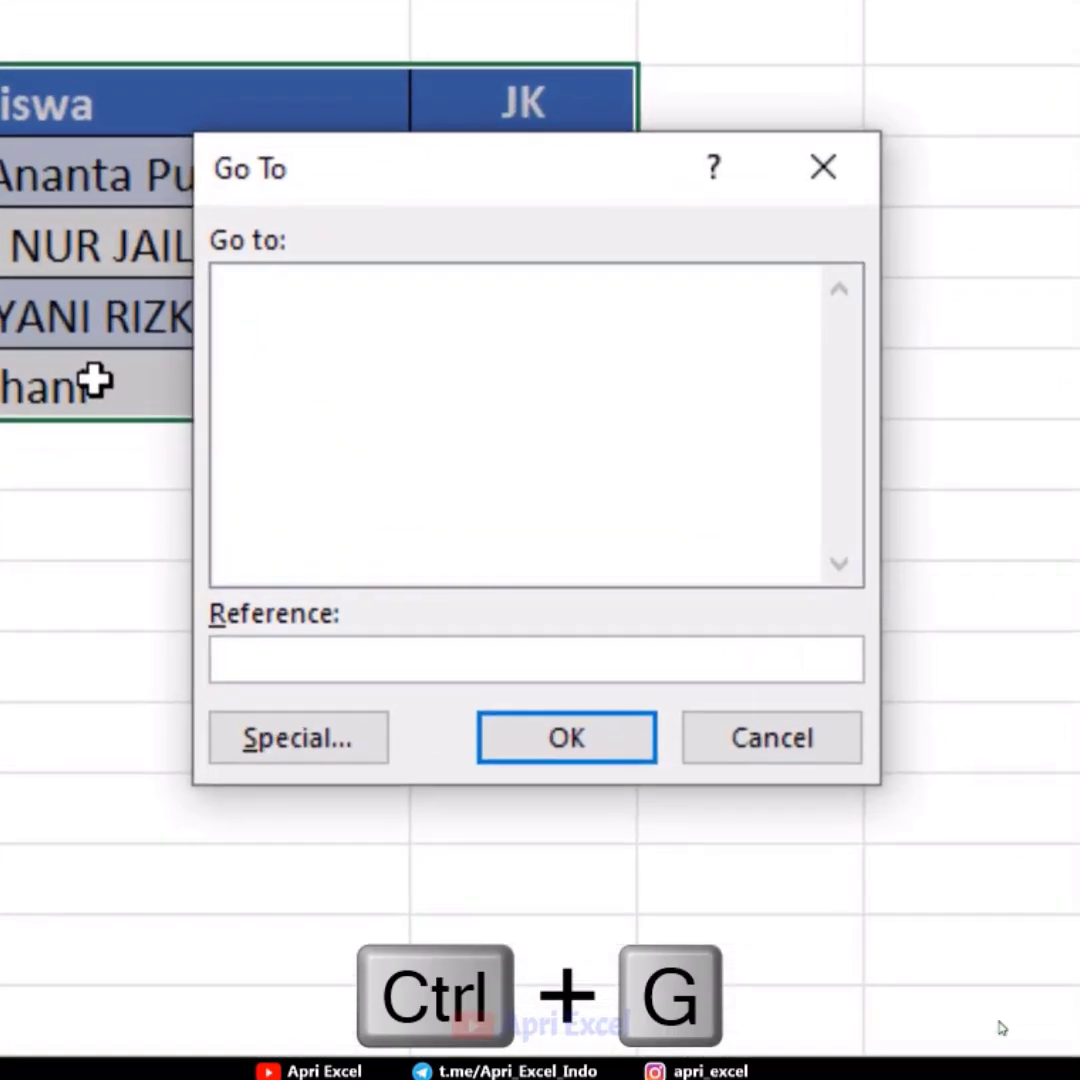
left_click(268, 750)
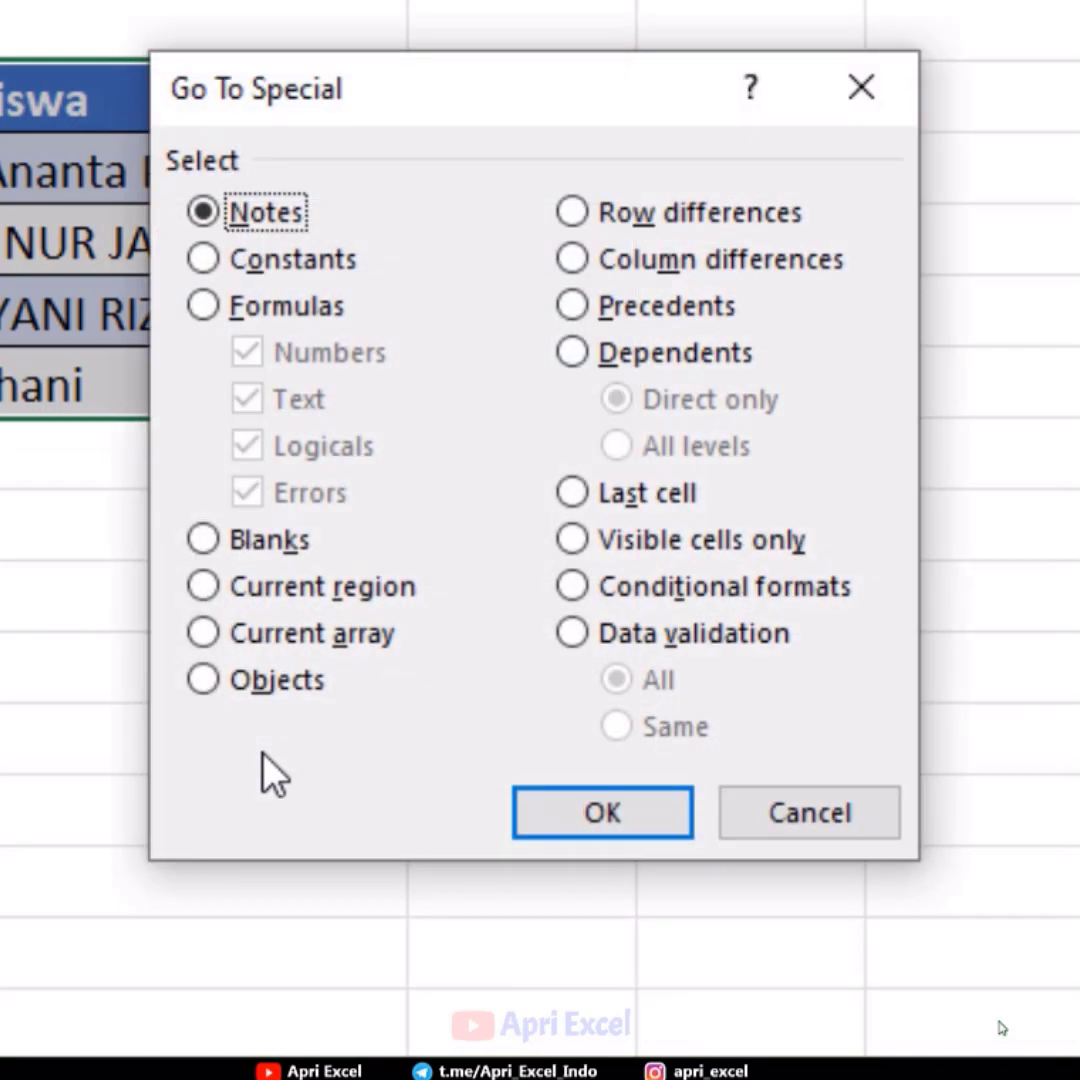
left_click(572, 541)
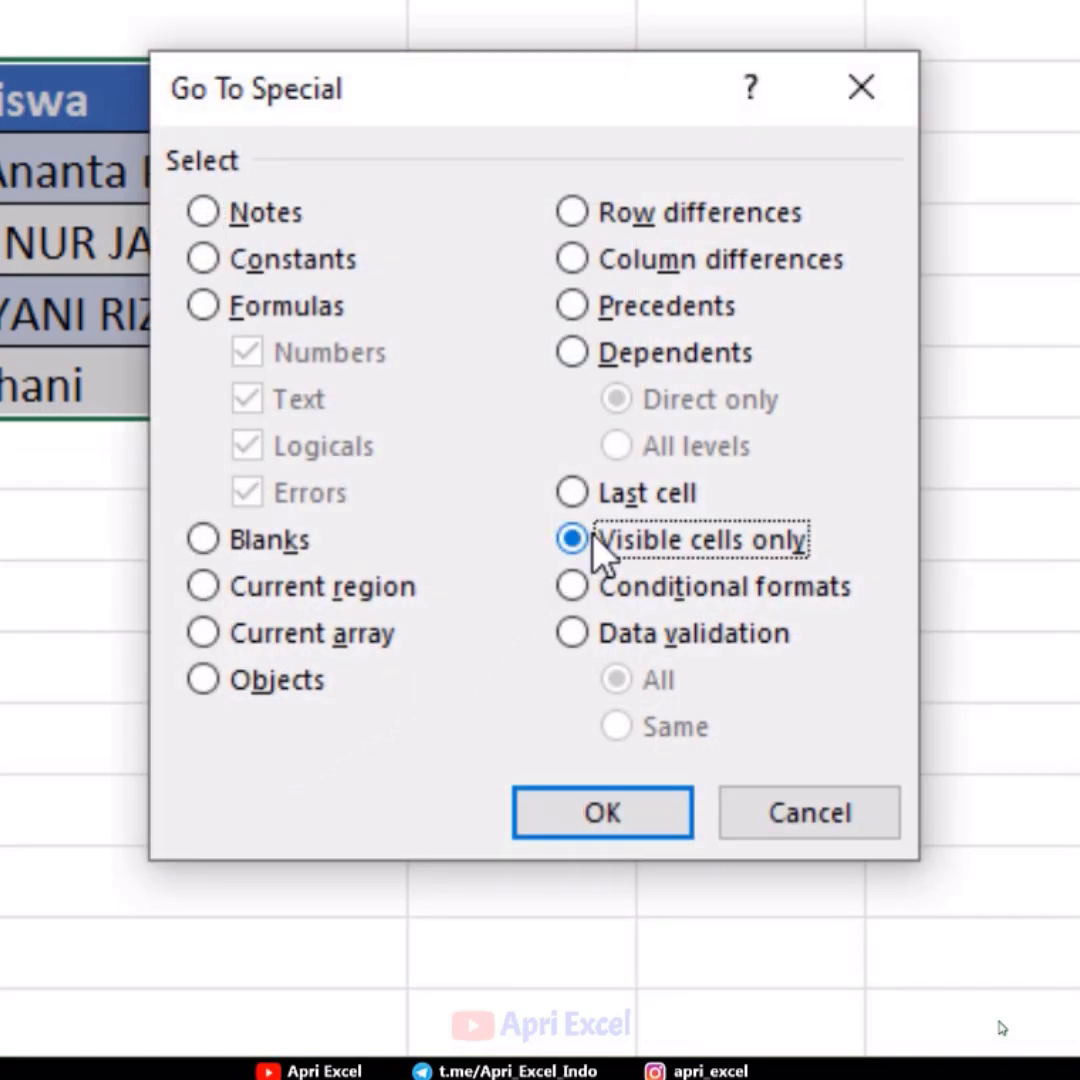
left_click(600, 805)
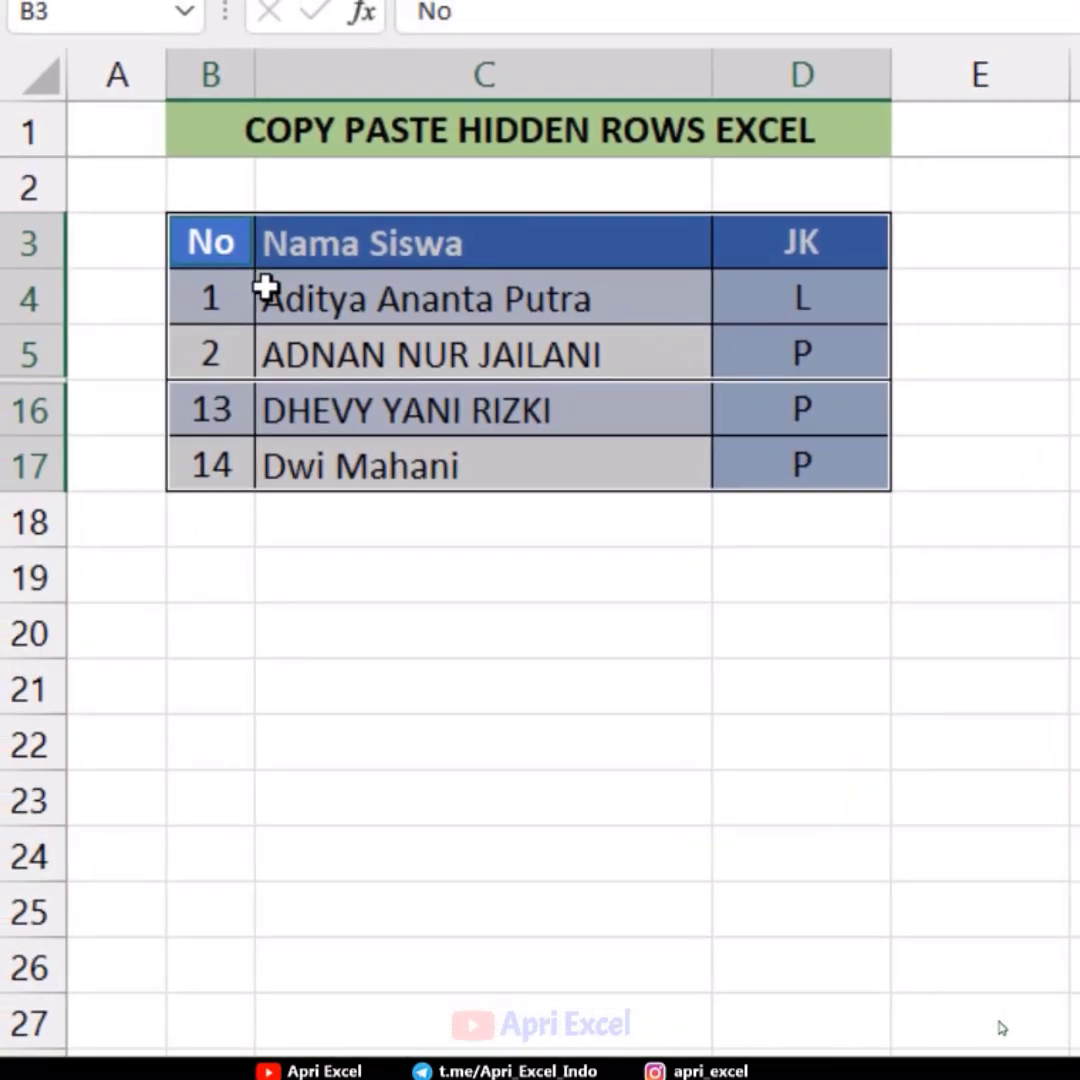
Copy the visible rows and paste them starting at B20.
right_click(378, 325)
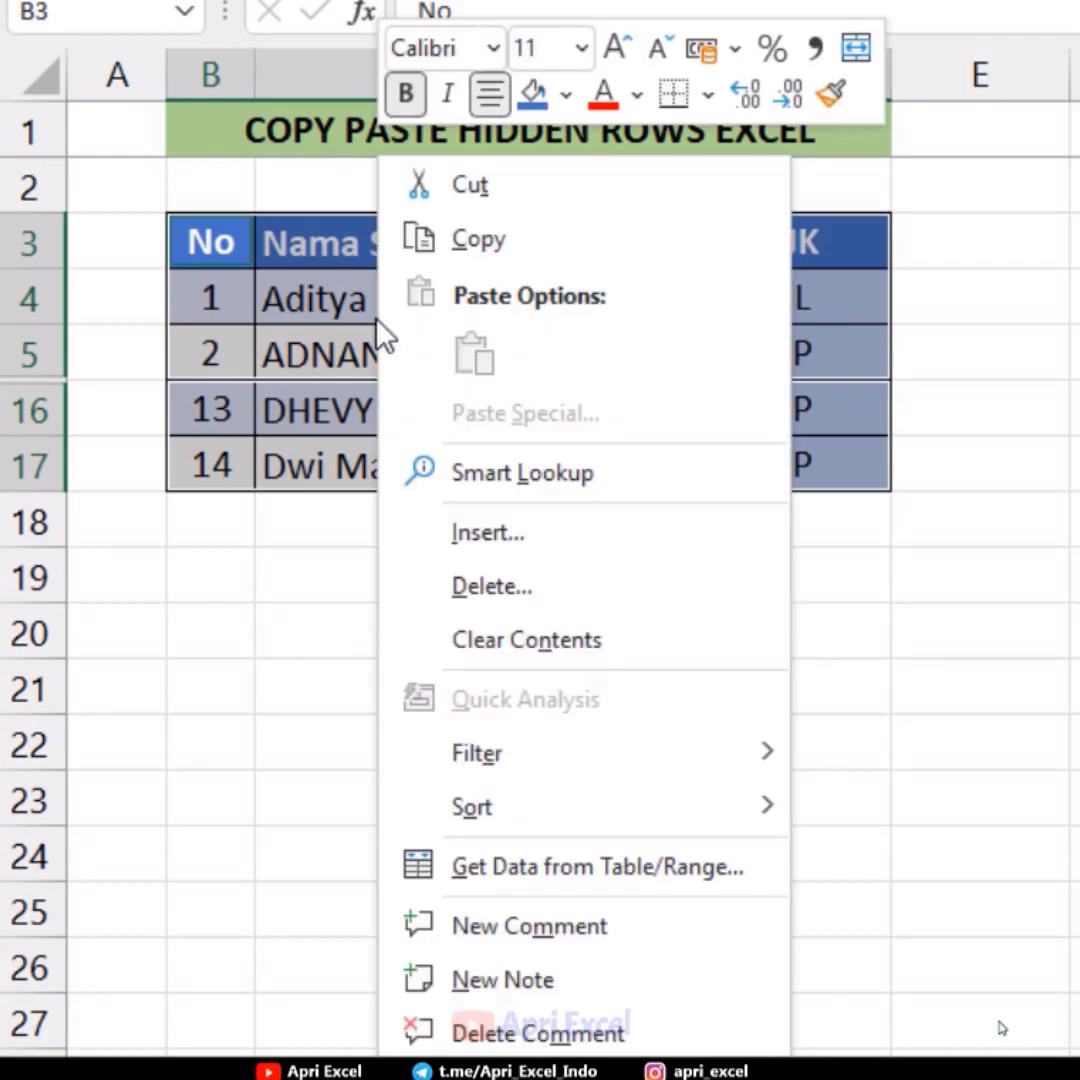
left_click(441, 252)
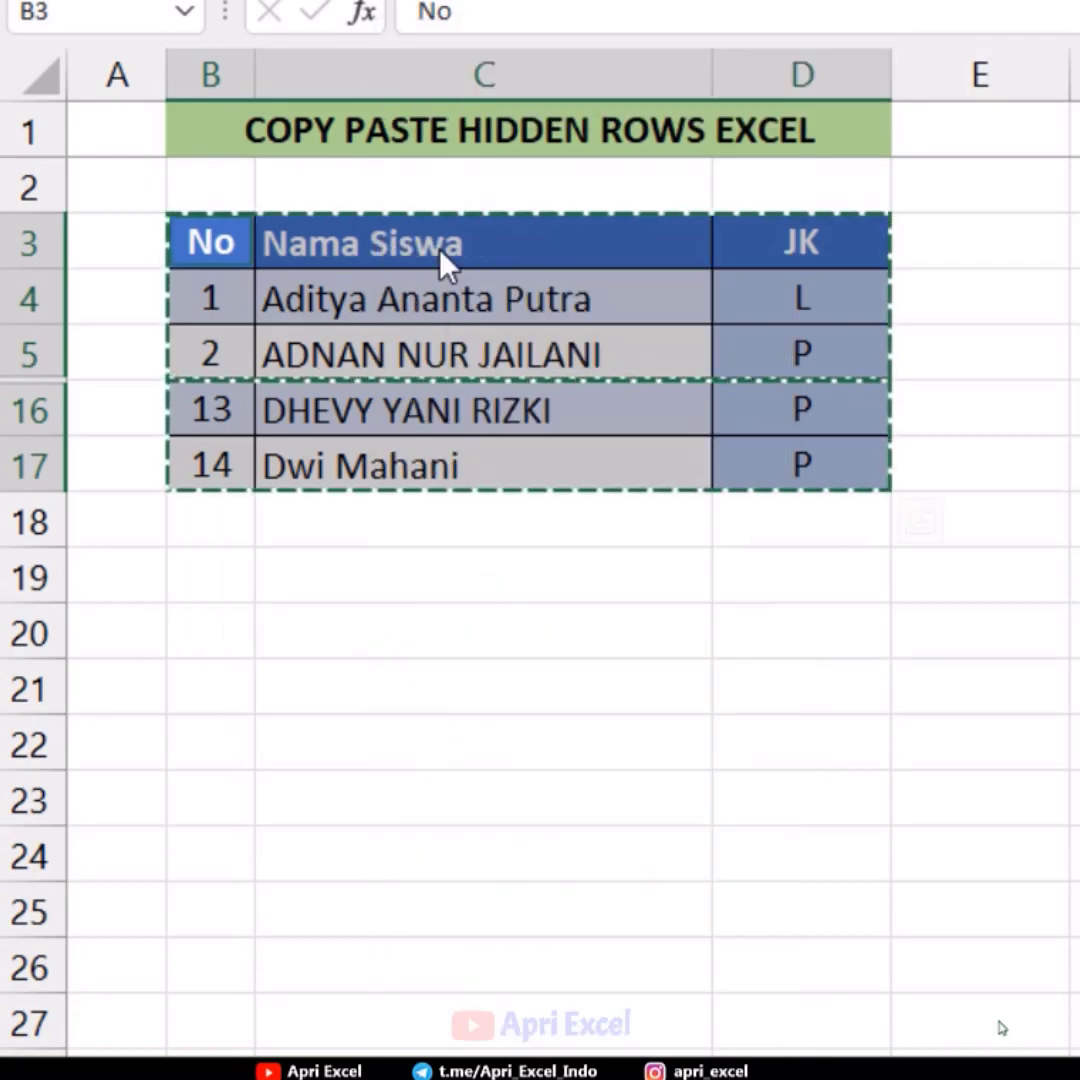
left_click(233, 626)
key("ctrl+v")
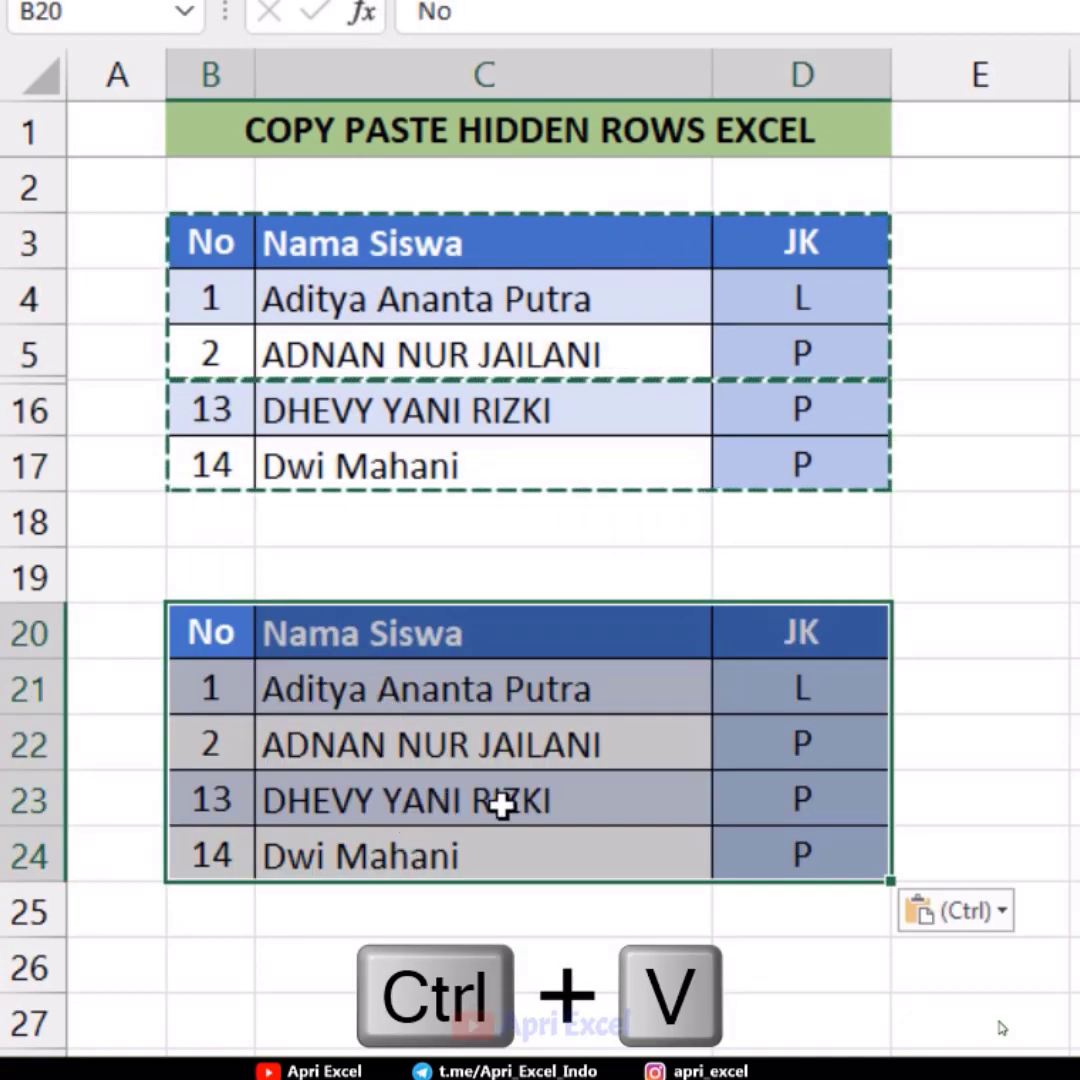
left_click(352, 785)
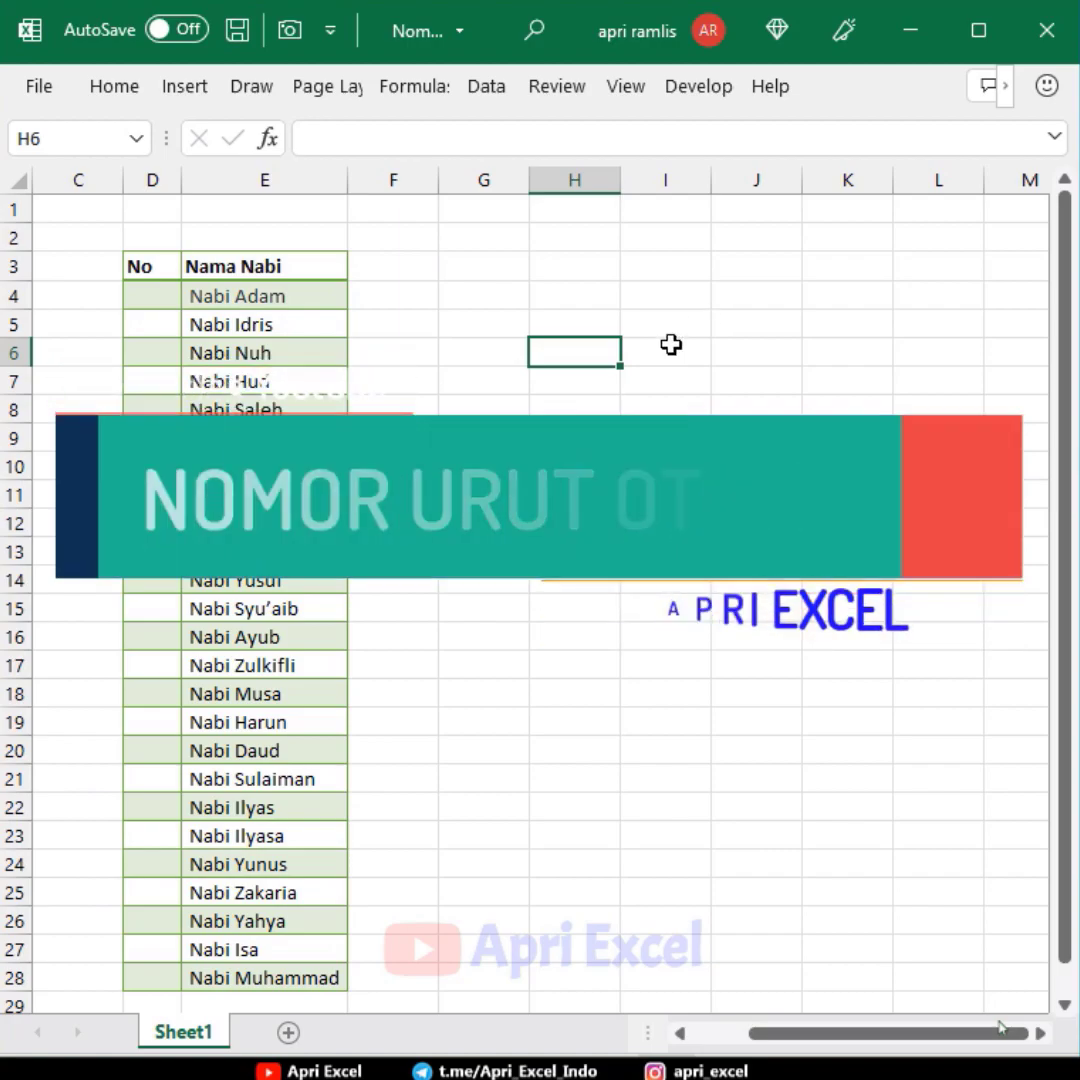
Convert the Nama Nabi list into a table with headers.
left_click(203, 303)
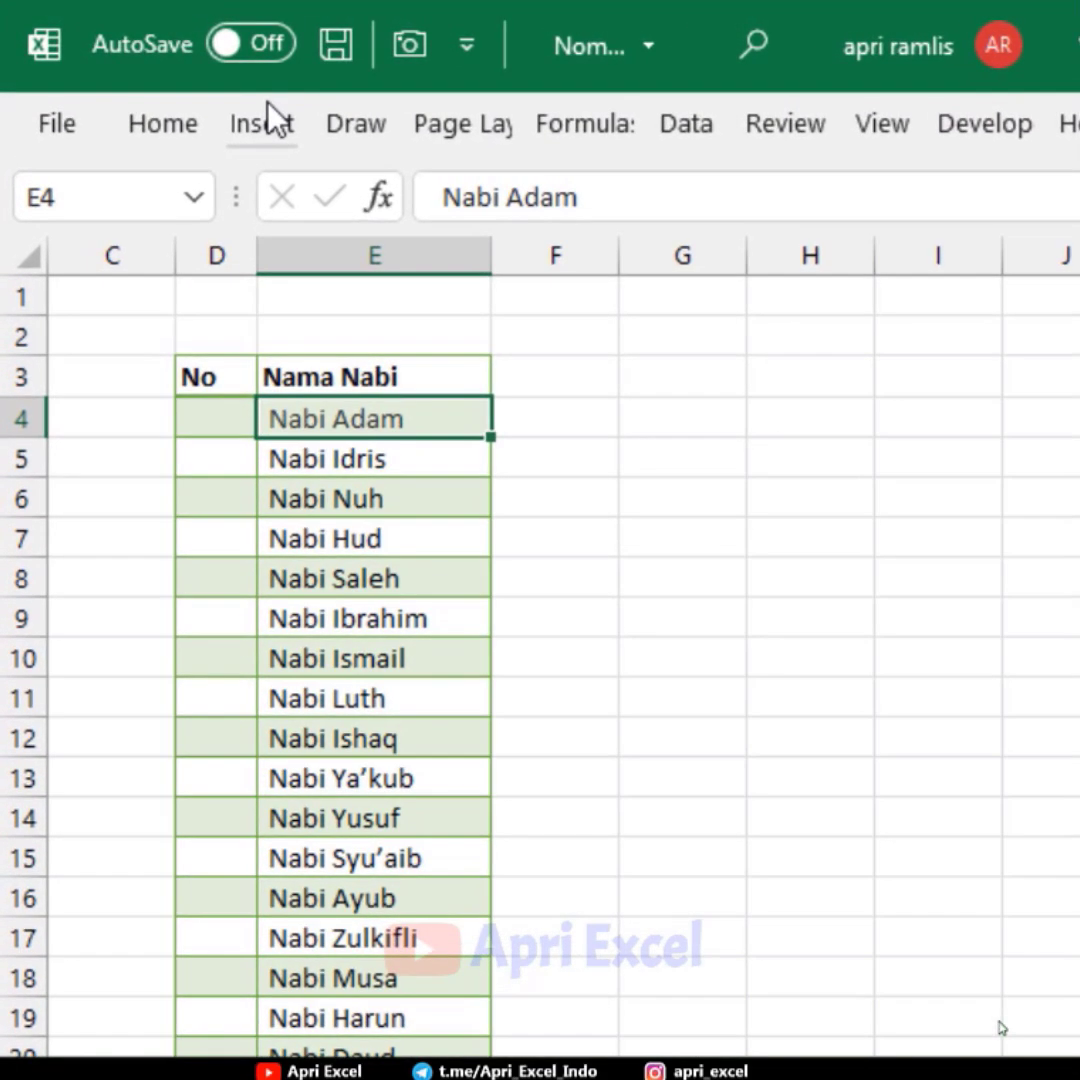
left_click(186, 84)
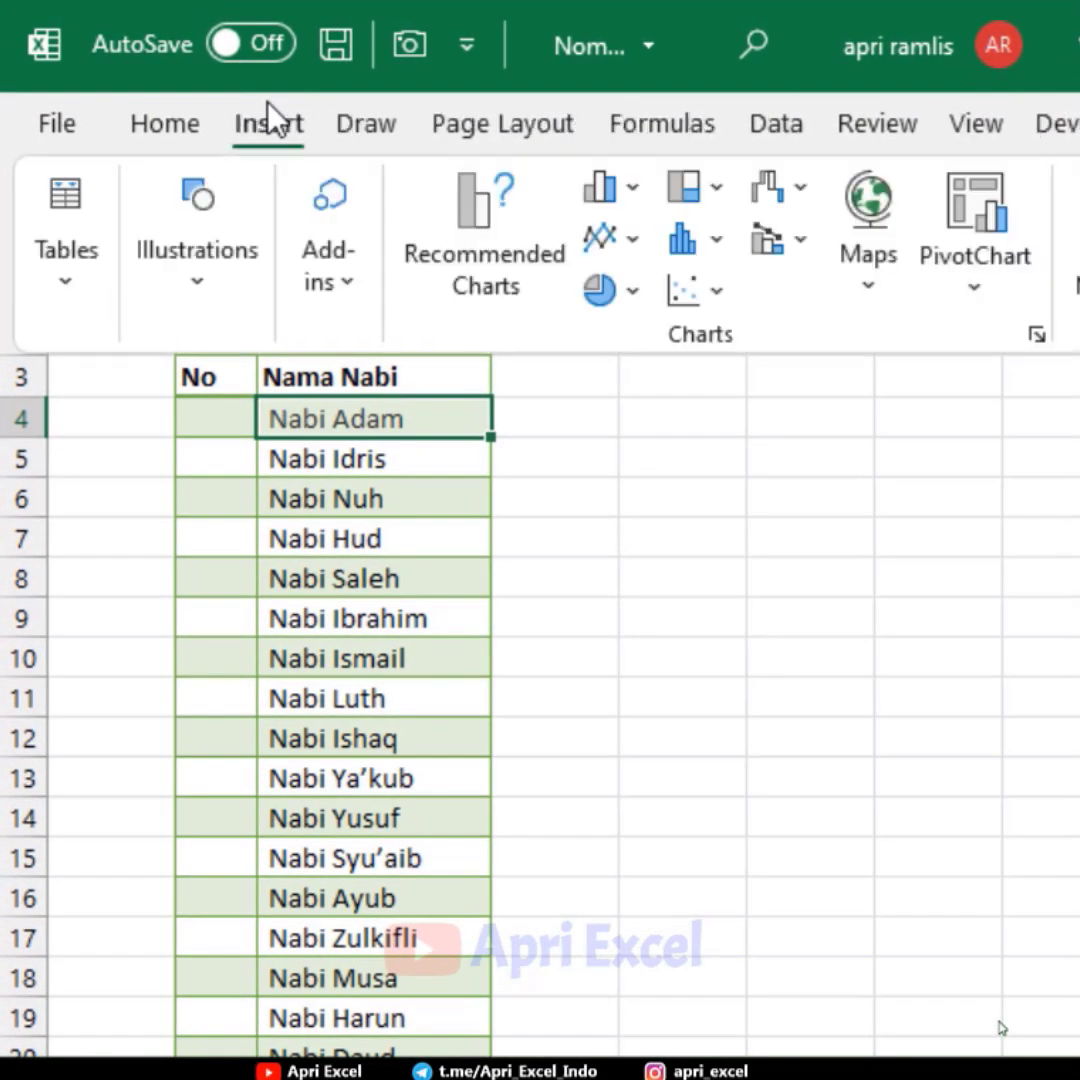
left_click(68, 222)
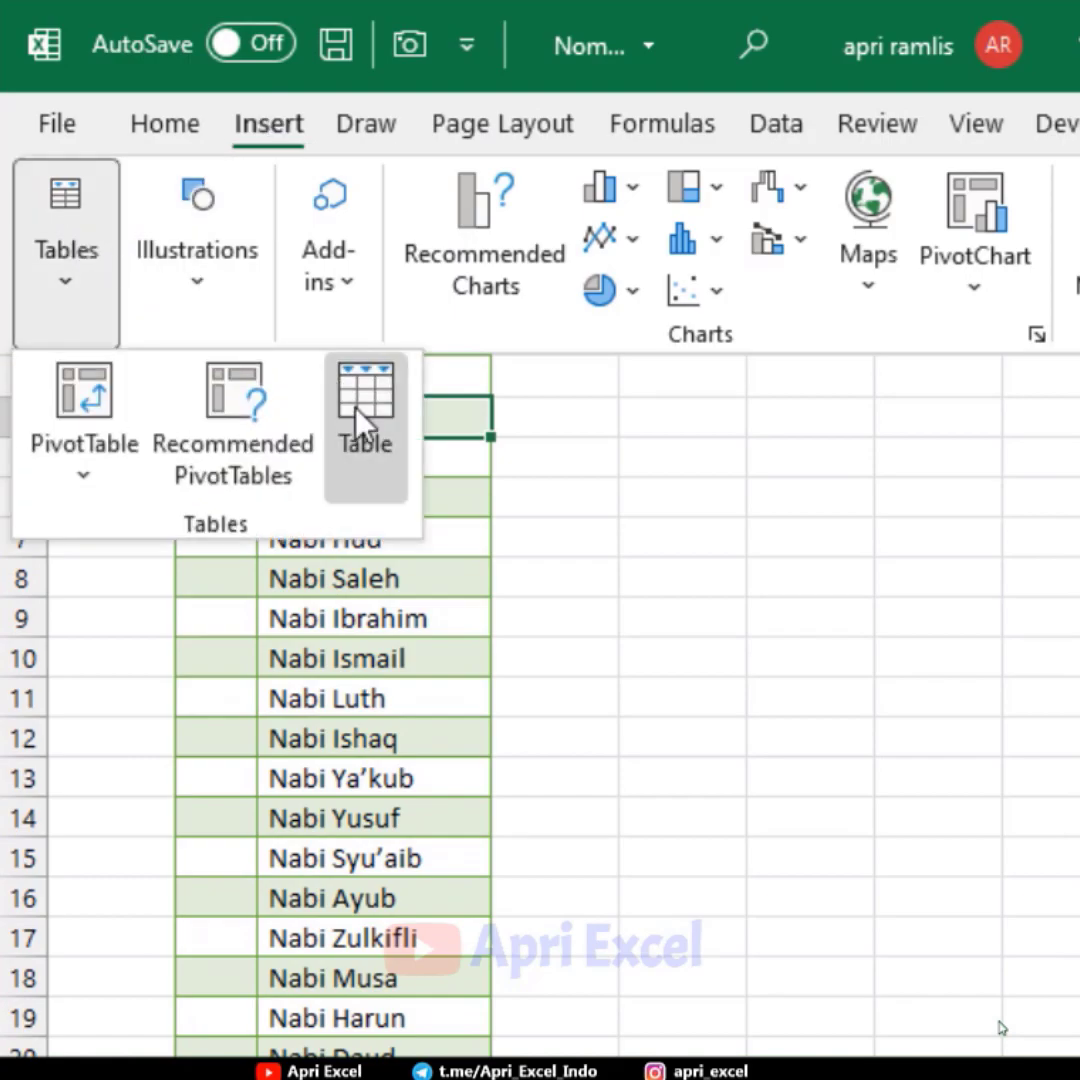
left_click(362, 420)
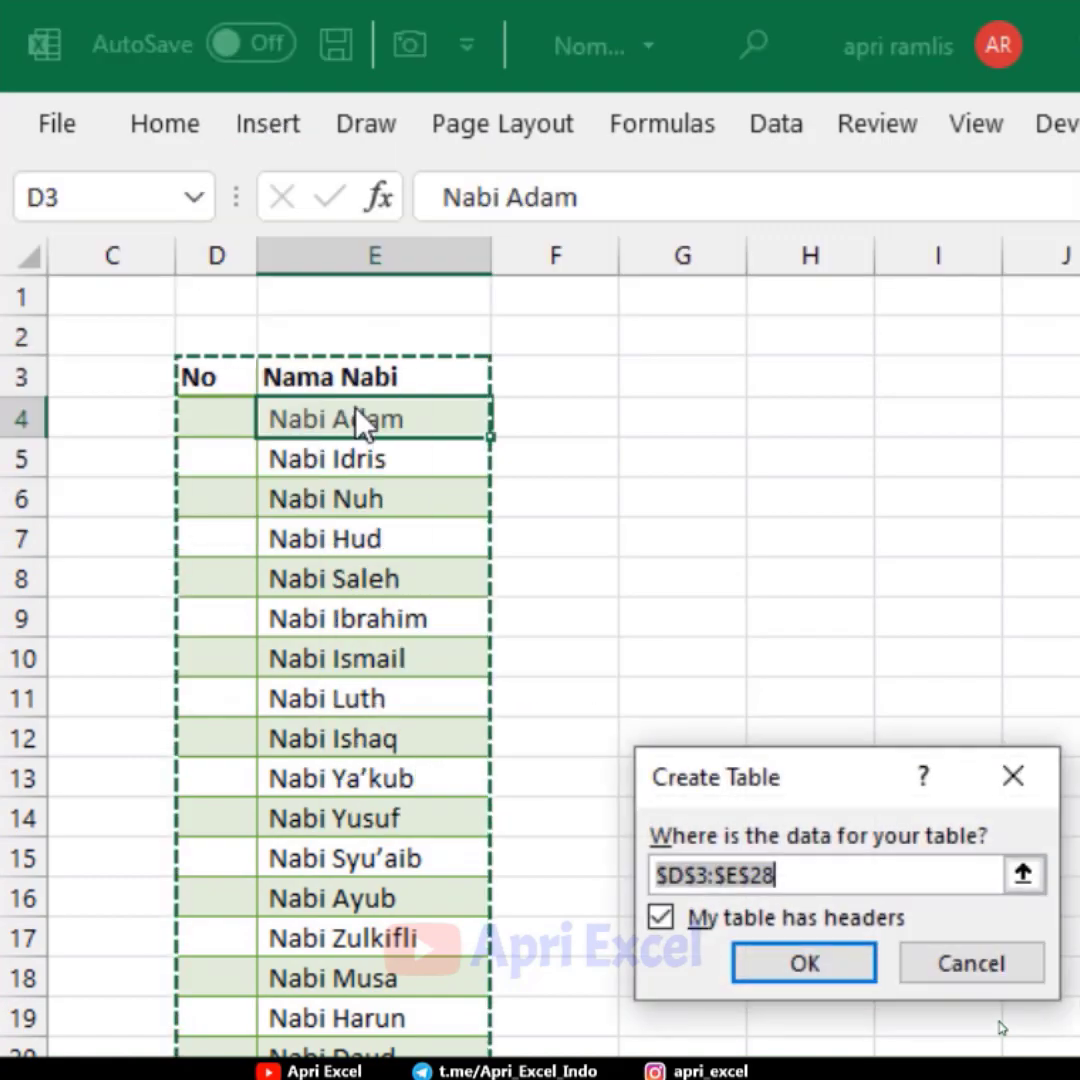
left_click(661, 917)
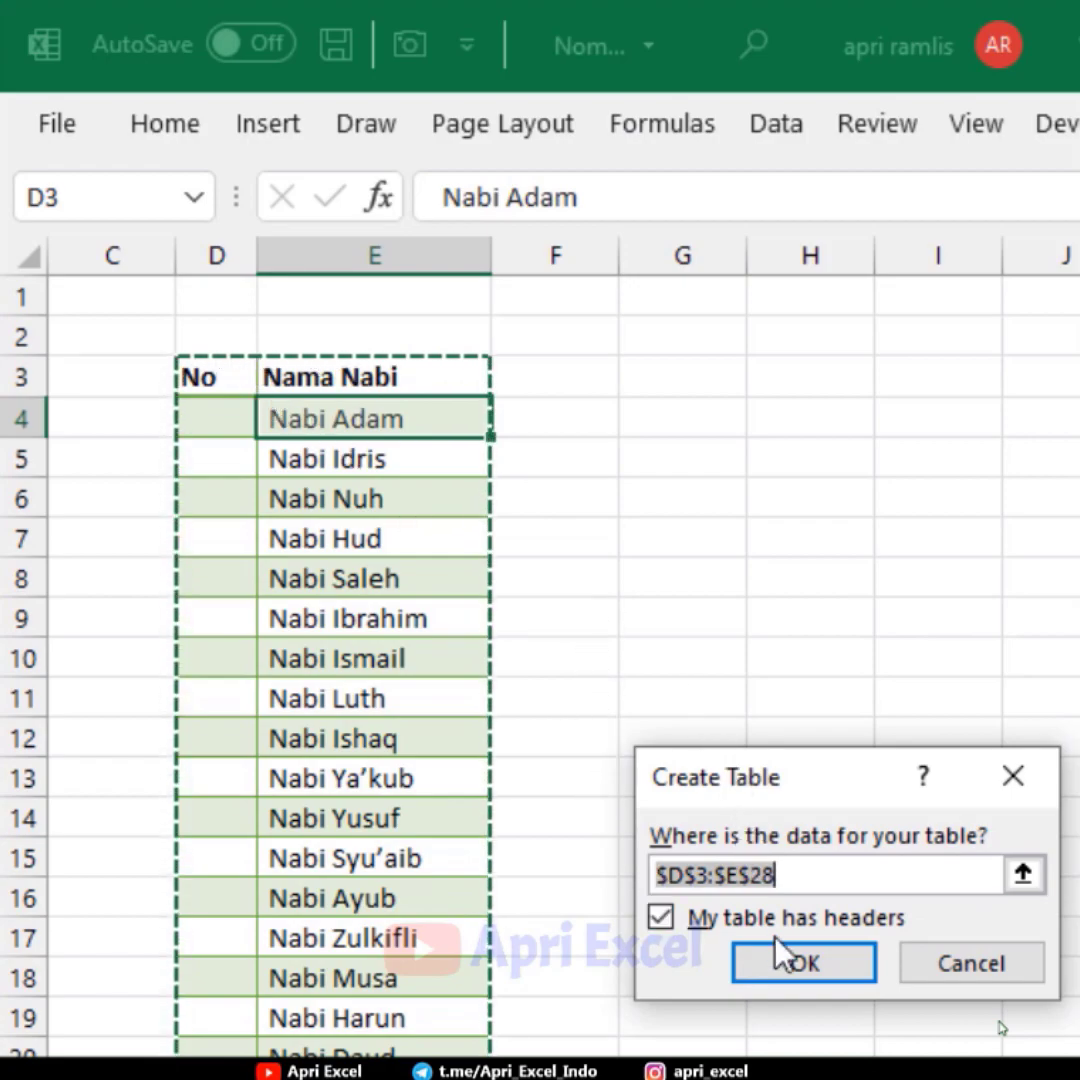
left_click(780, 955)
Enter =ROW()-ROW($C$3) in D4 to number the No column automatically.
left_click(216, 418)
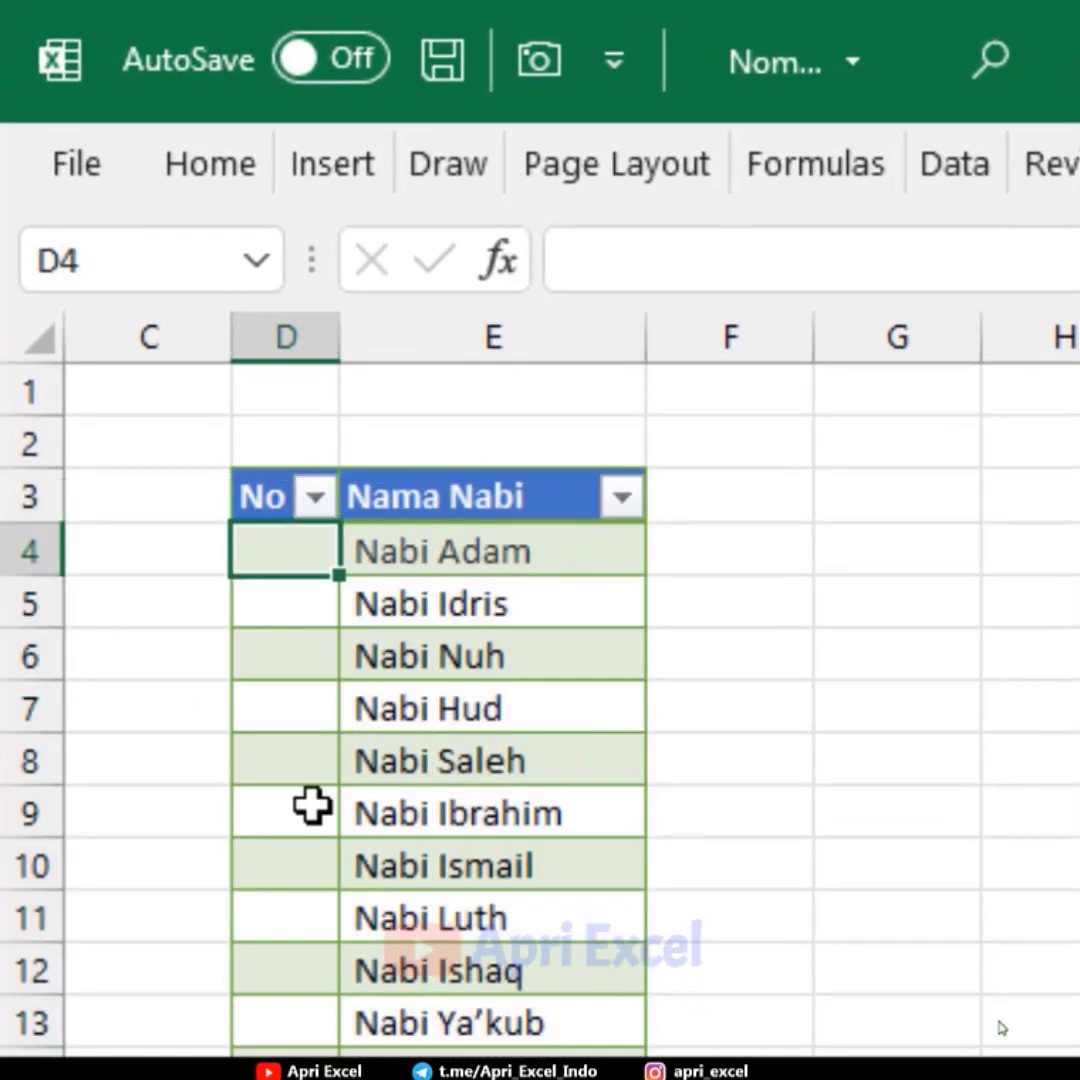
type("=")
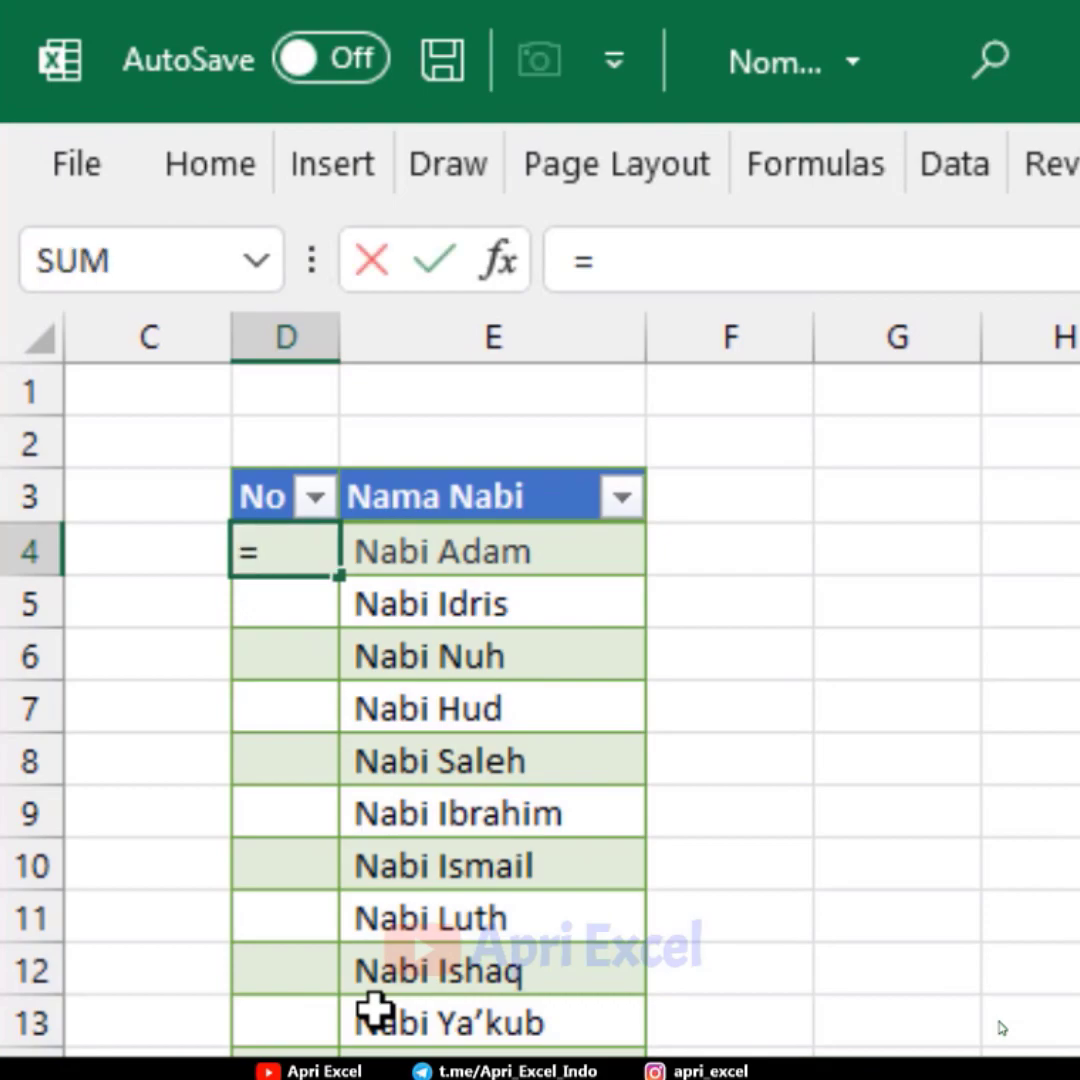
type("row()-")
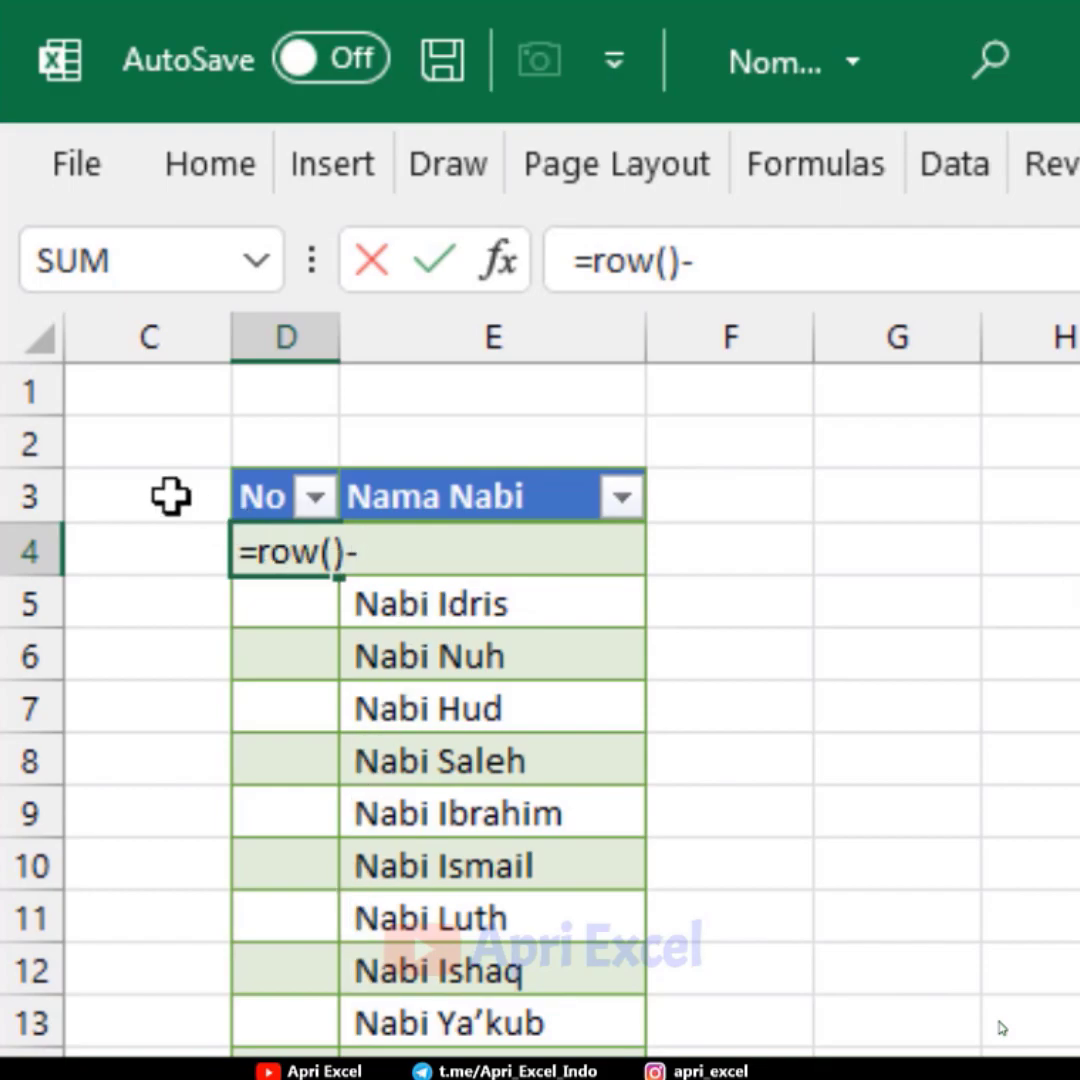
type("row(")
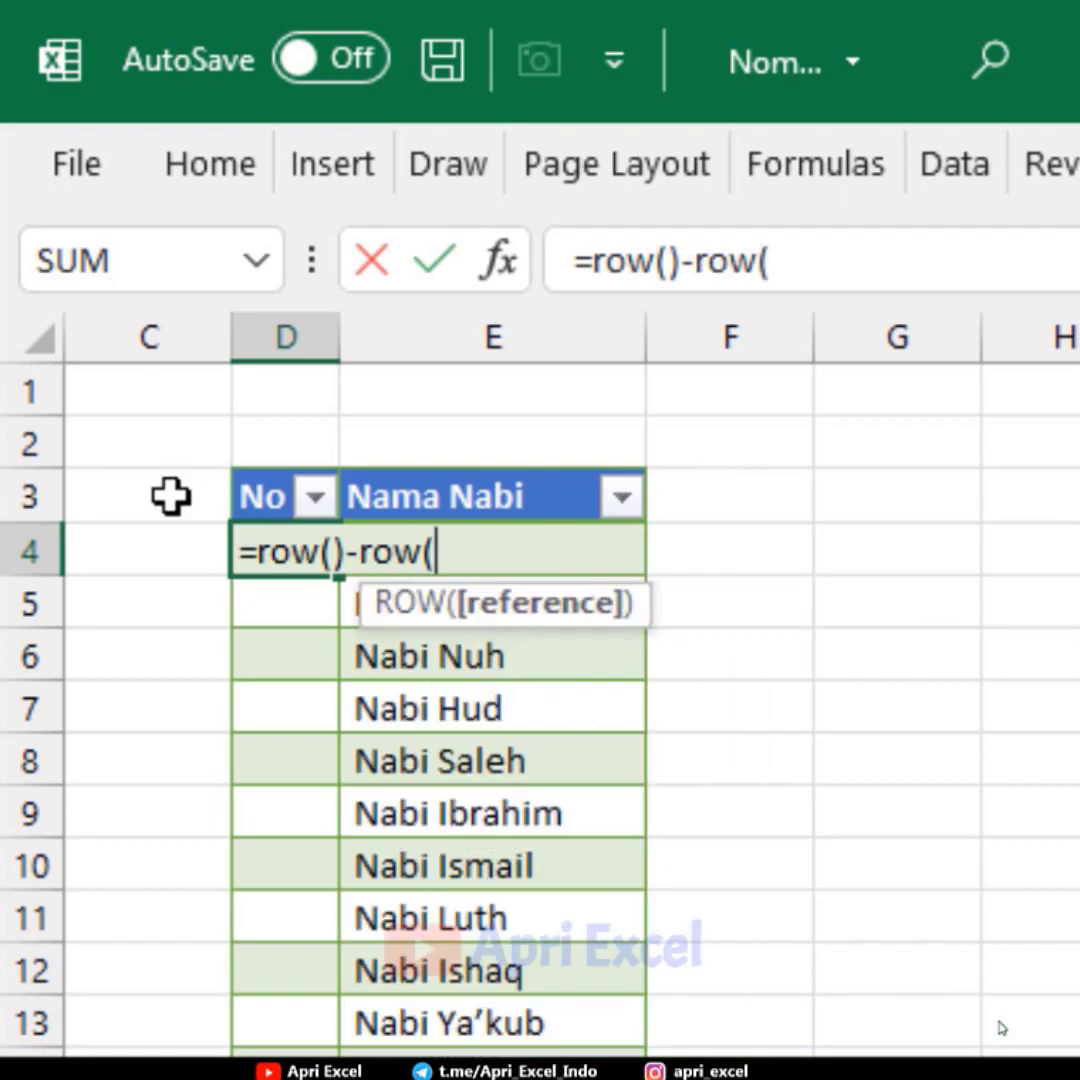
left_click(171, 496)
key("F4")
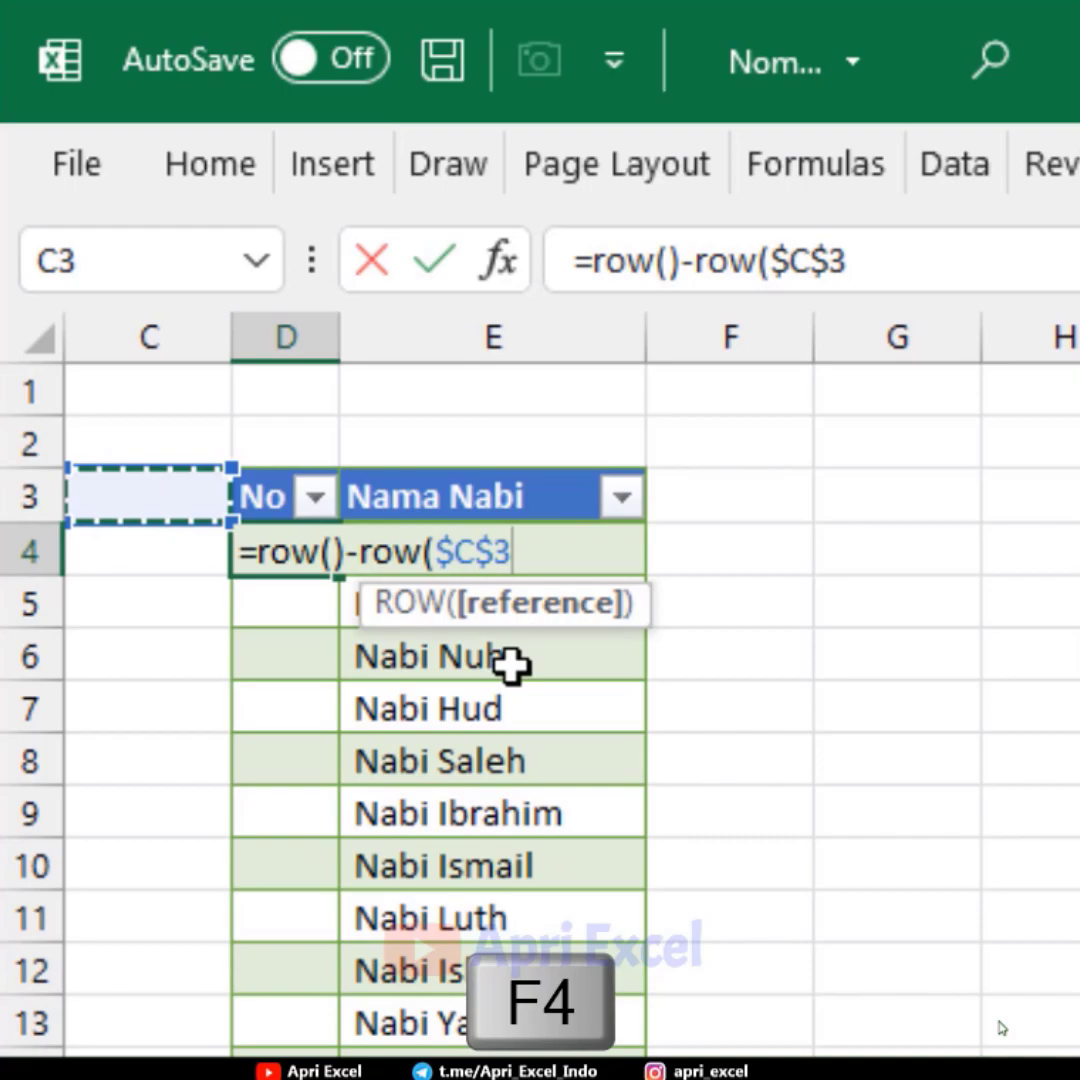
type(")")
key("Return")
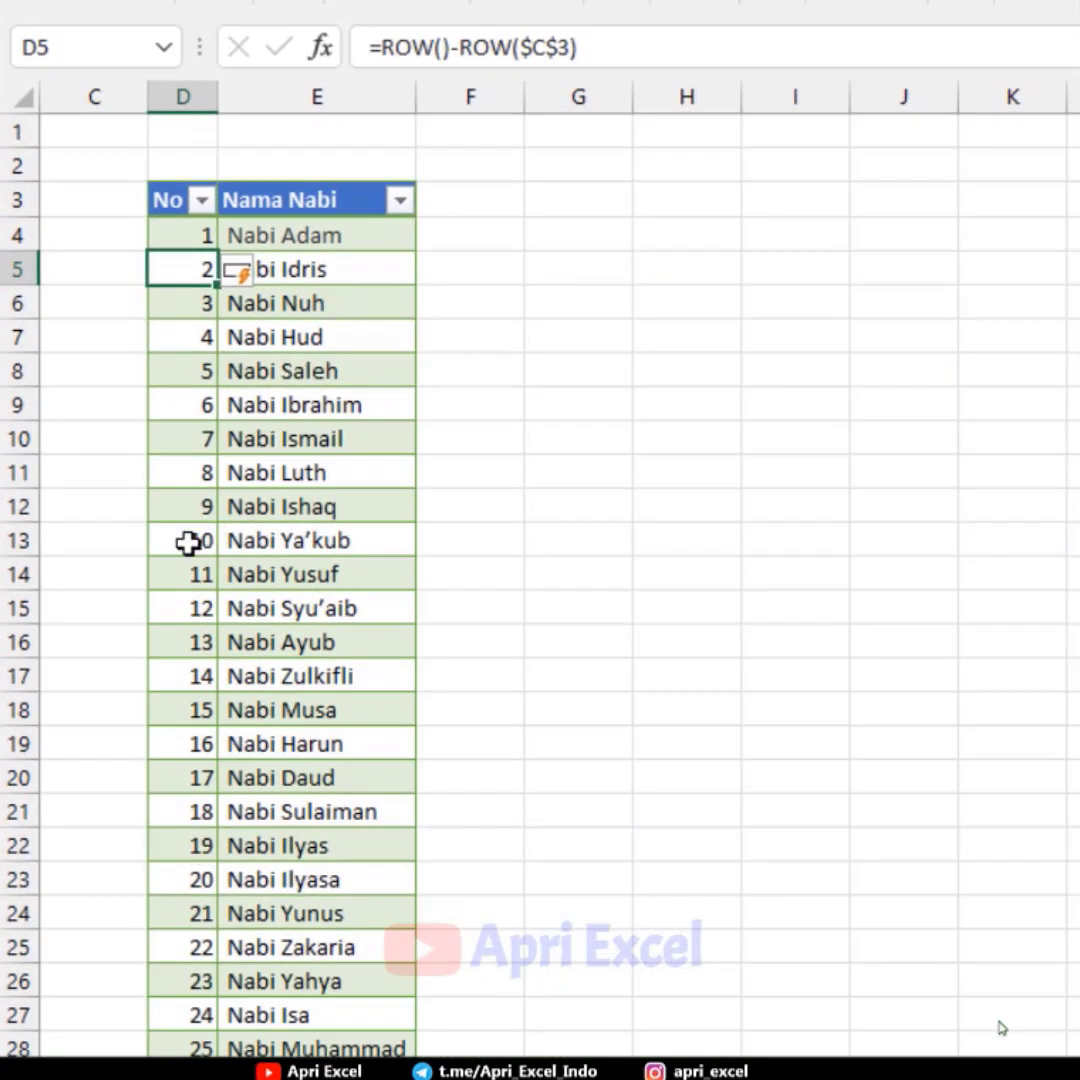
Delete rows 12 to 19 from the Nabi table.
left_click_drag(18, 506, 12, 686)
right_click(12, 686)
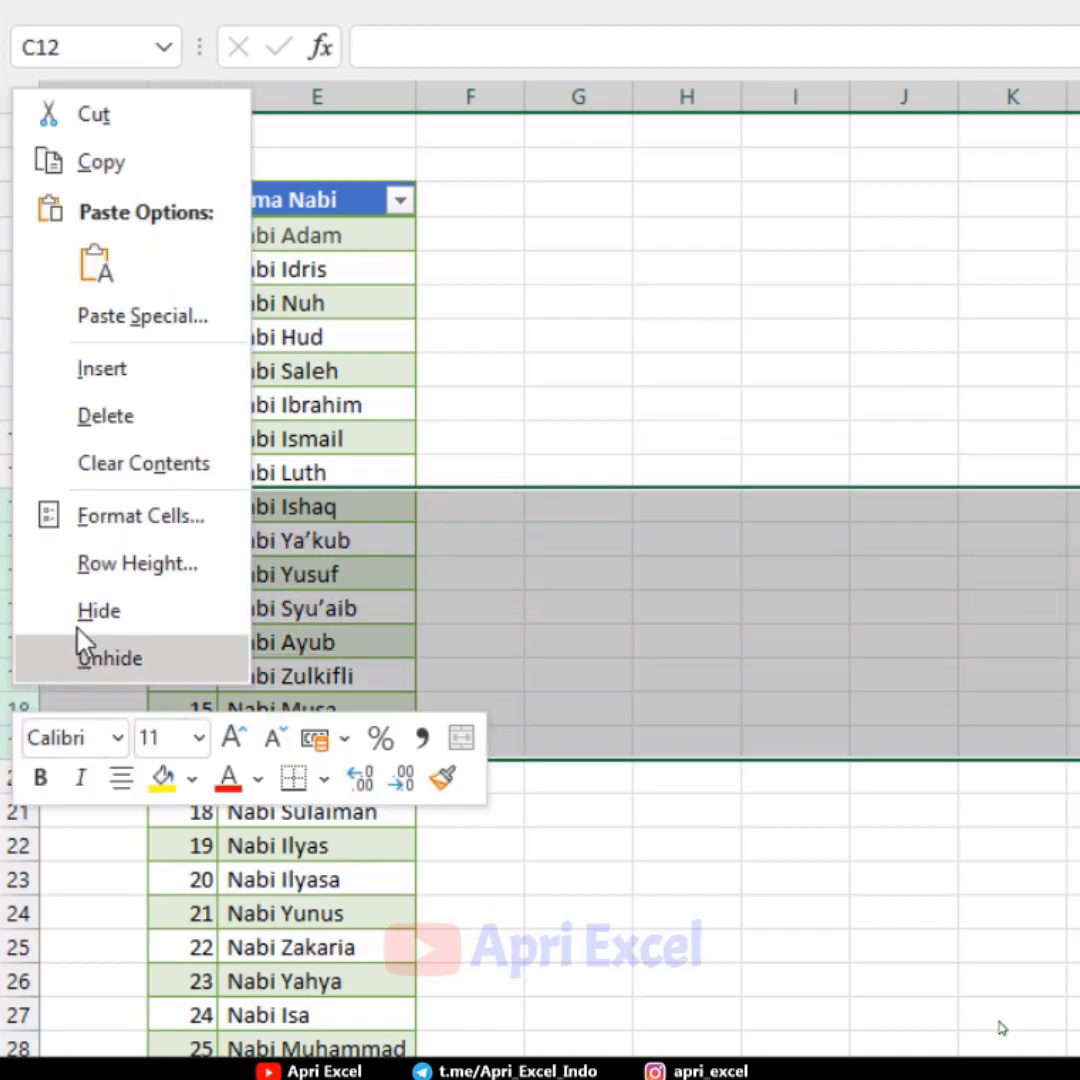
left_click(72, 410)
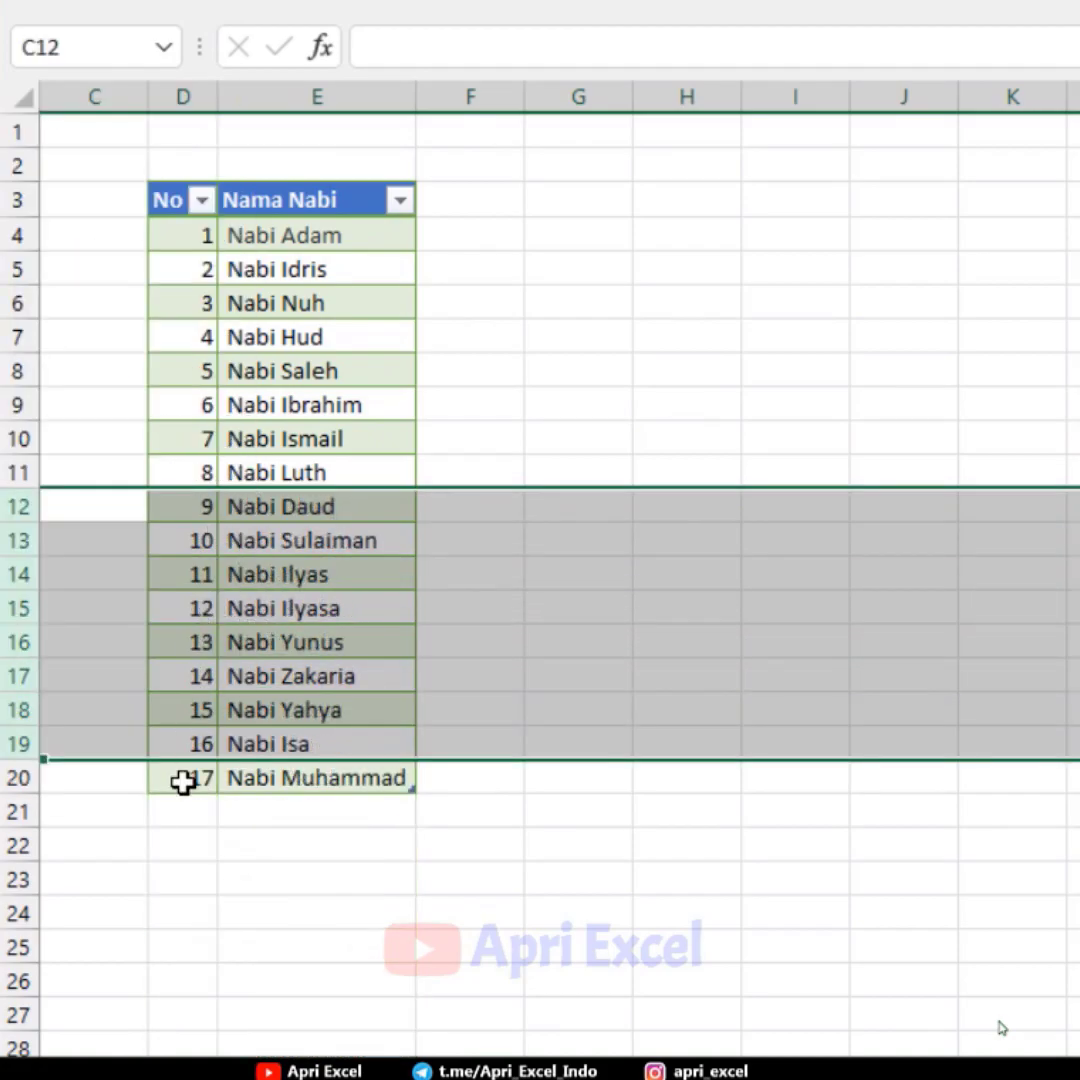
Insert four blank rows at rows 7–10 and four more at rows 17–20.
left_click_drag(18, 337, 12, 440)
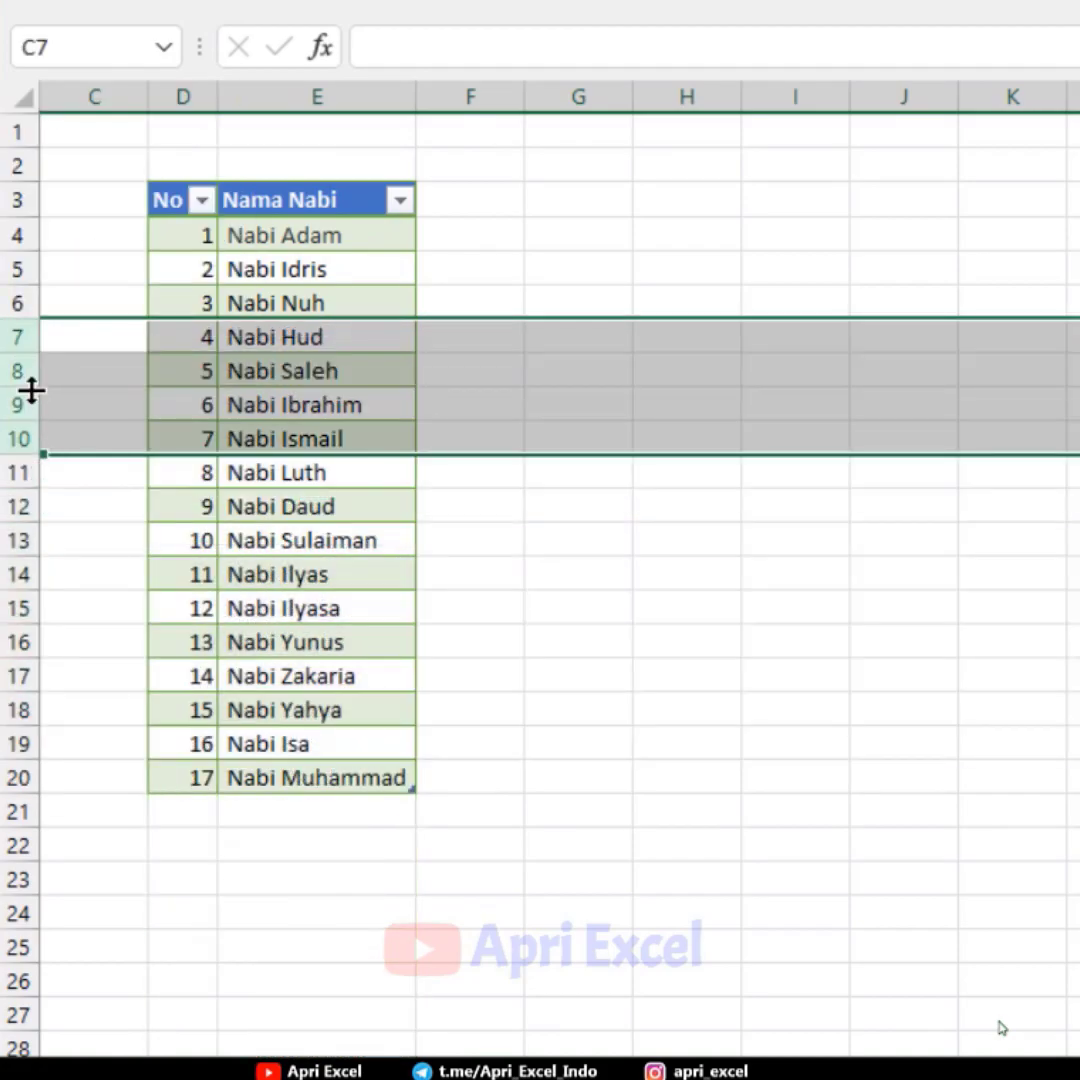
right_click(29, 390)
left_click(122, 670)
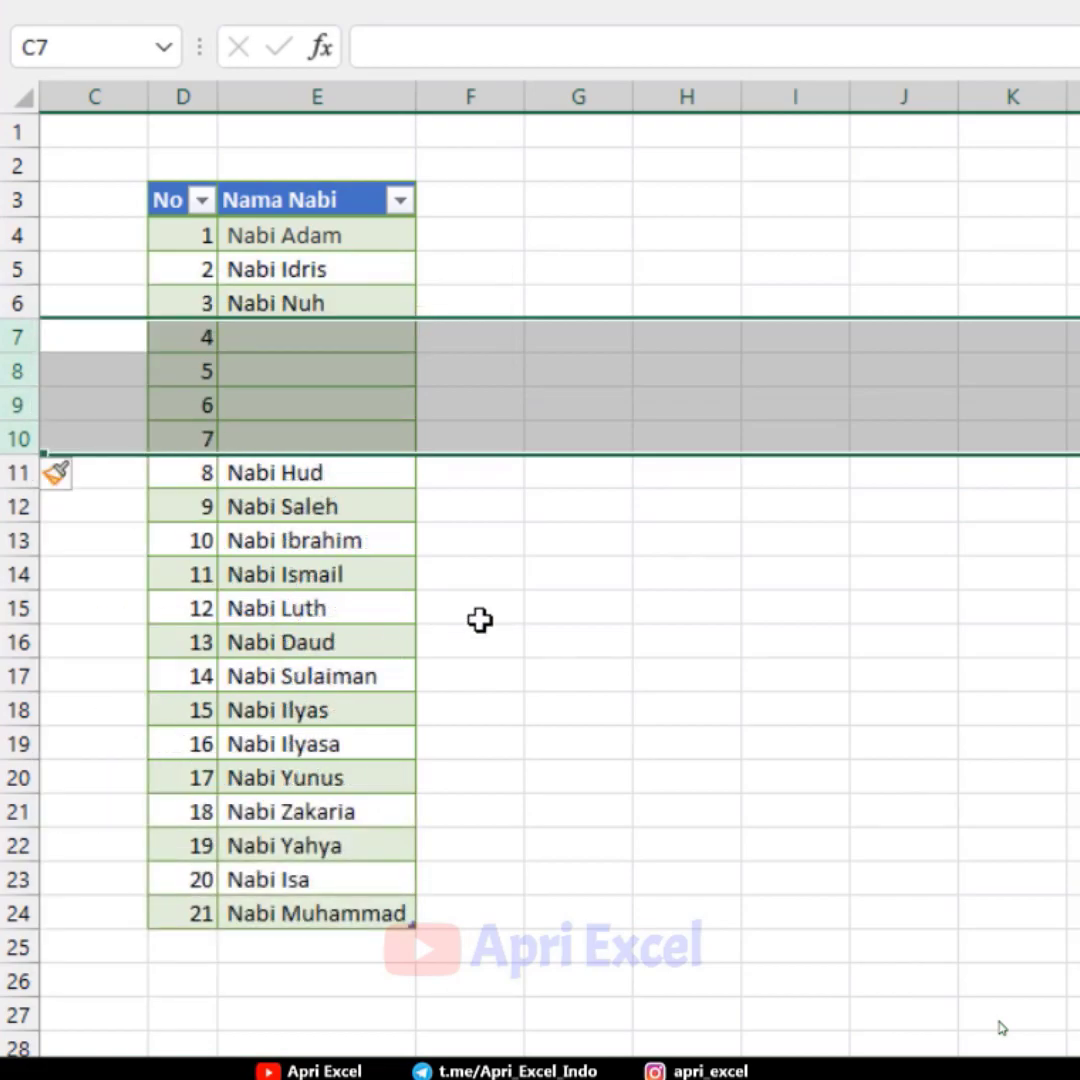
left_click_drag(12, 676, 12, 777)
right_click(15, 745)
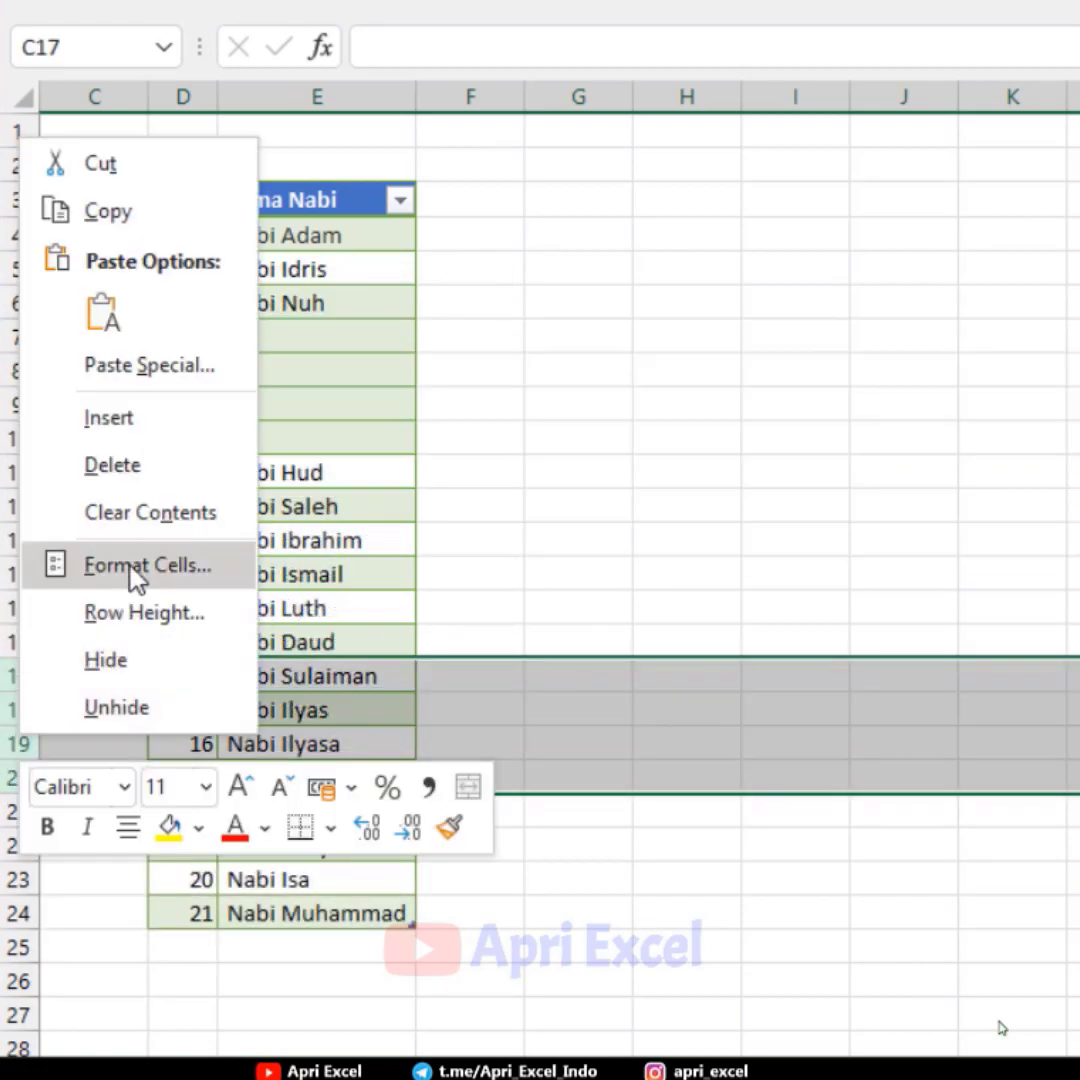
left_click(115, 418)
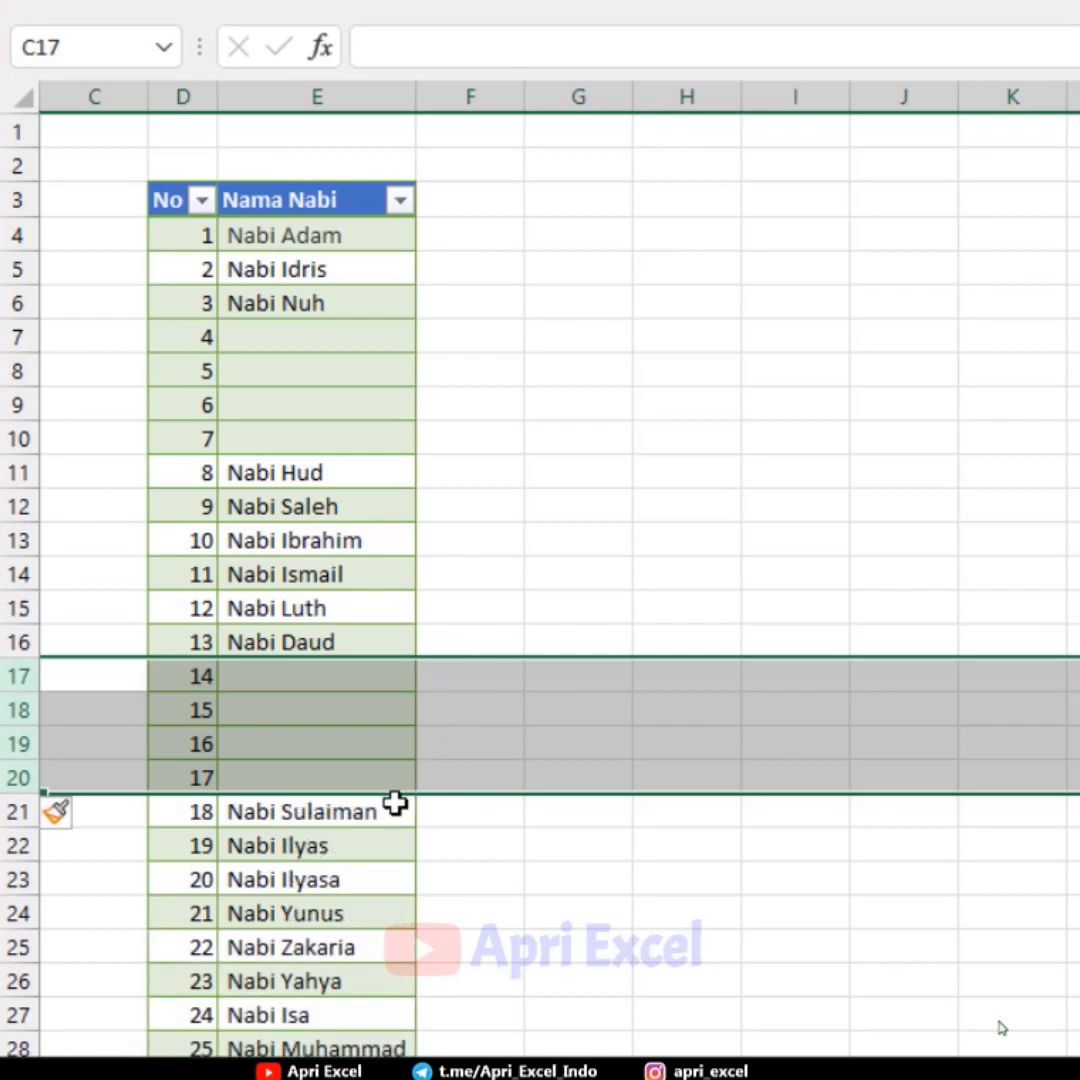
left_click(393, 803)
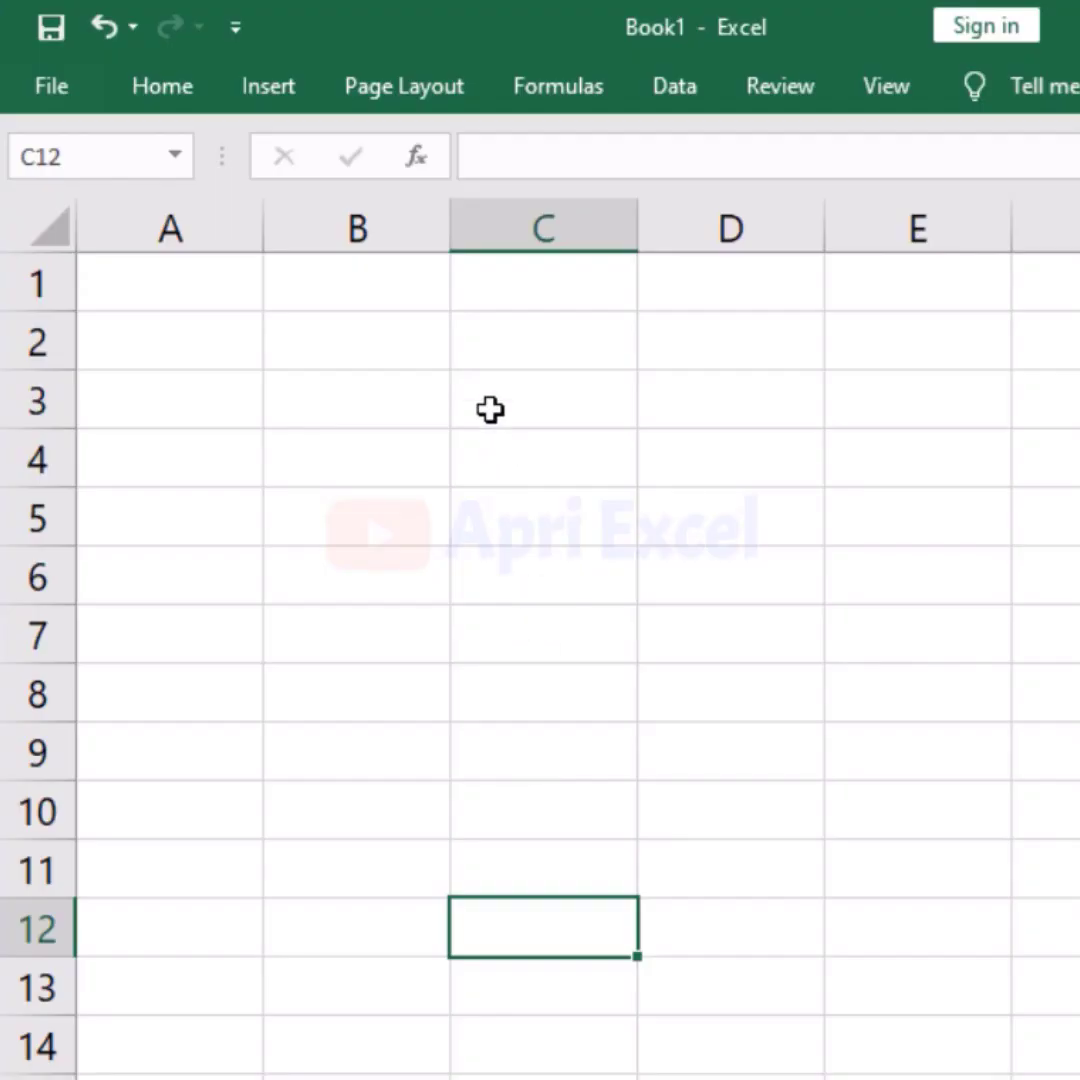
Type the misspelling 'teh' into C3 and let AutoCorrect change it to 'the'.
left_click(490, 409)
type("t")
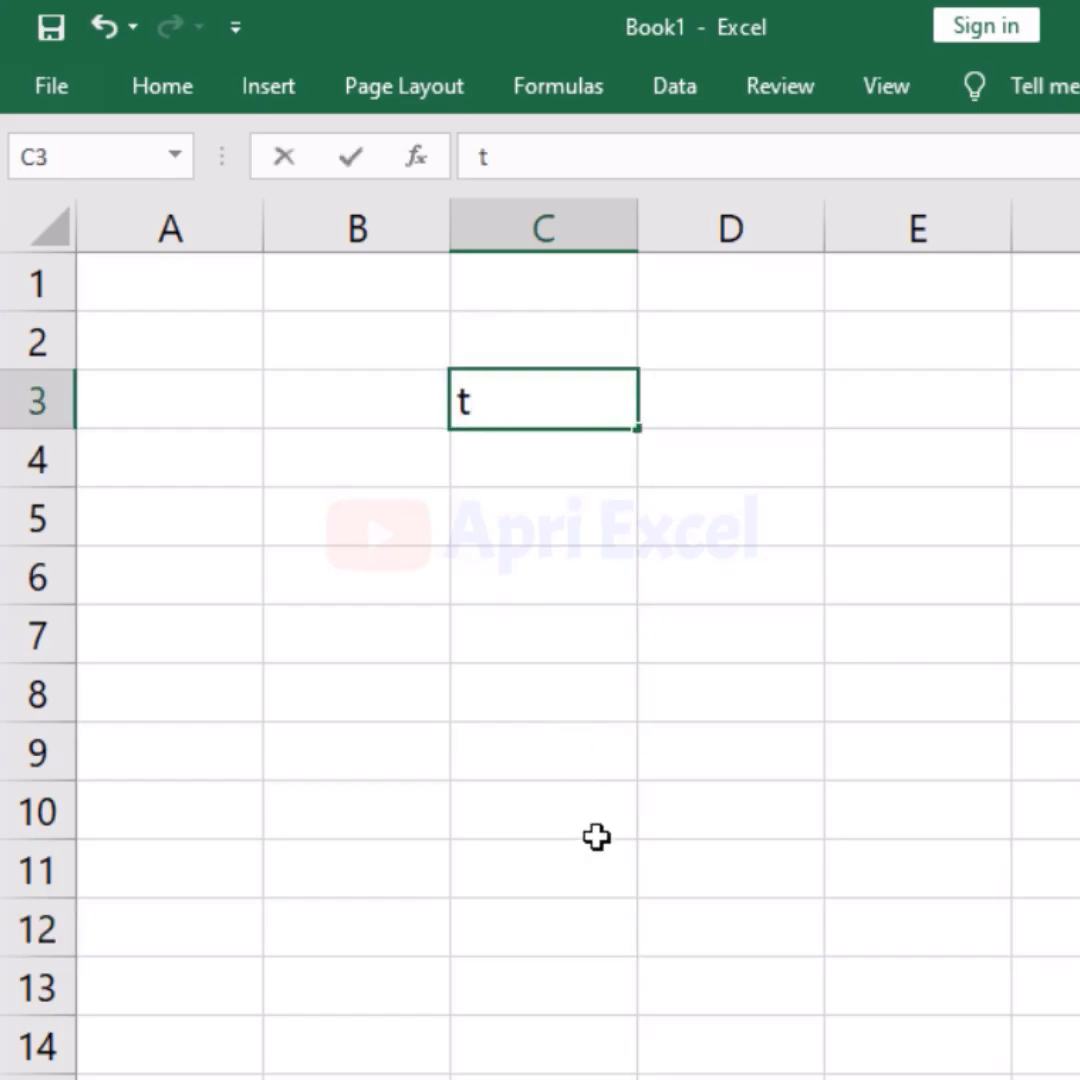
type("eh")
key("Return")
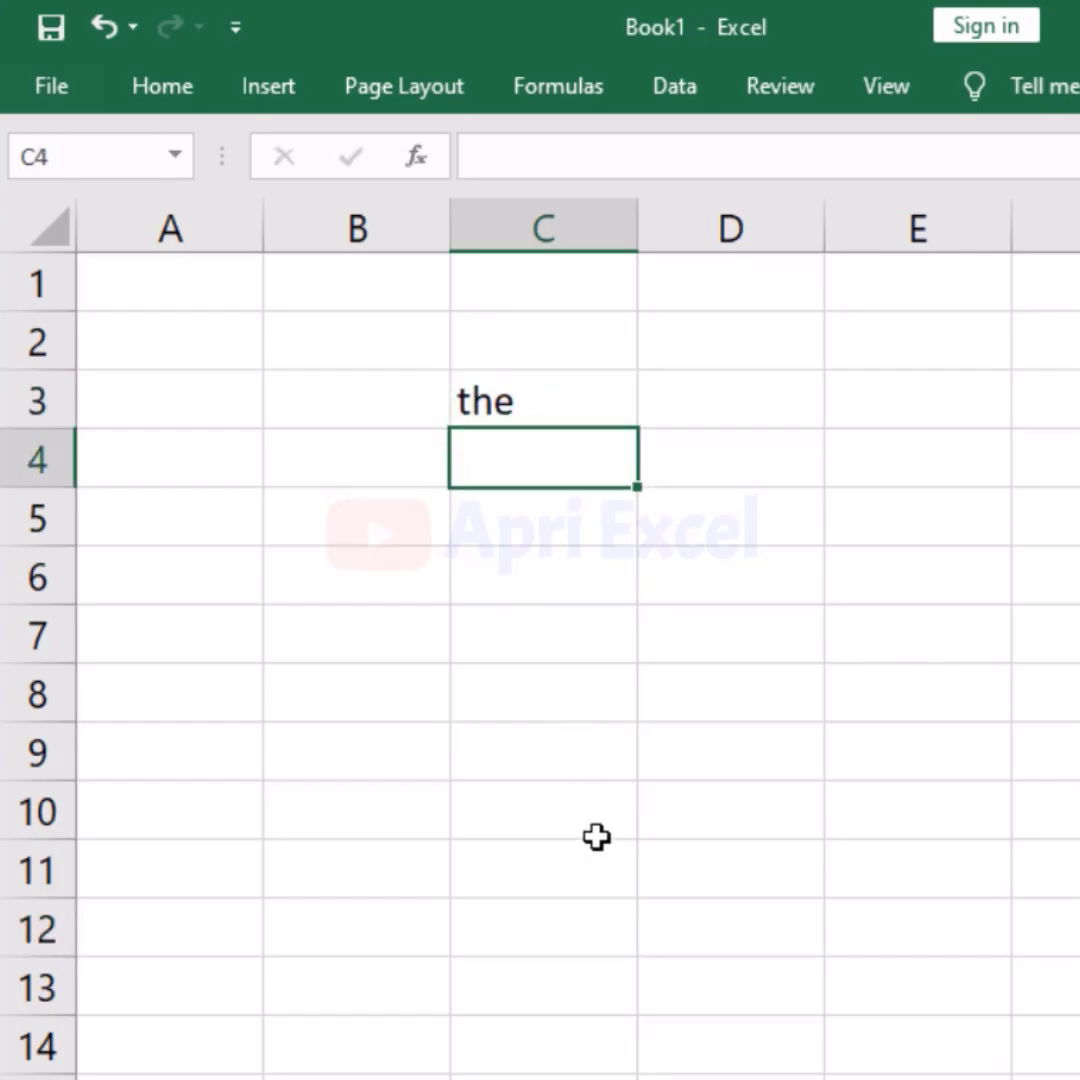
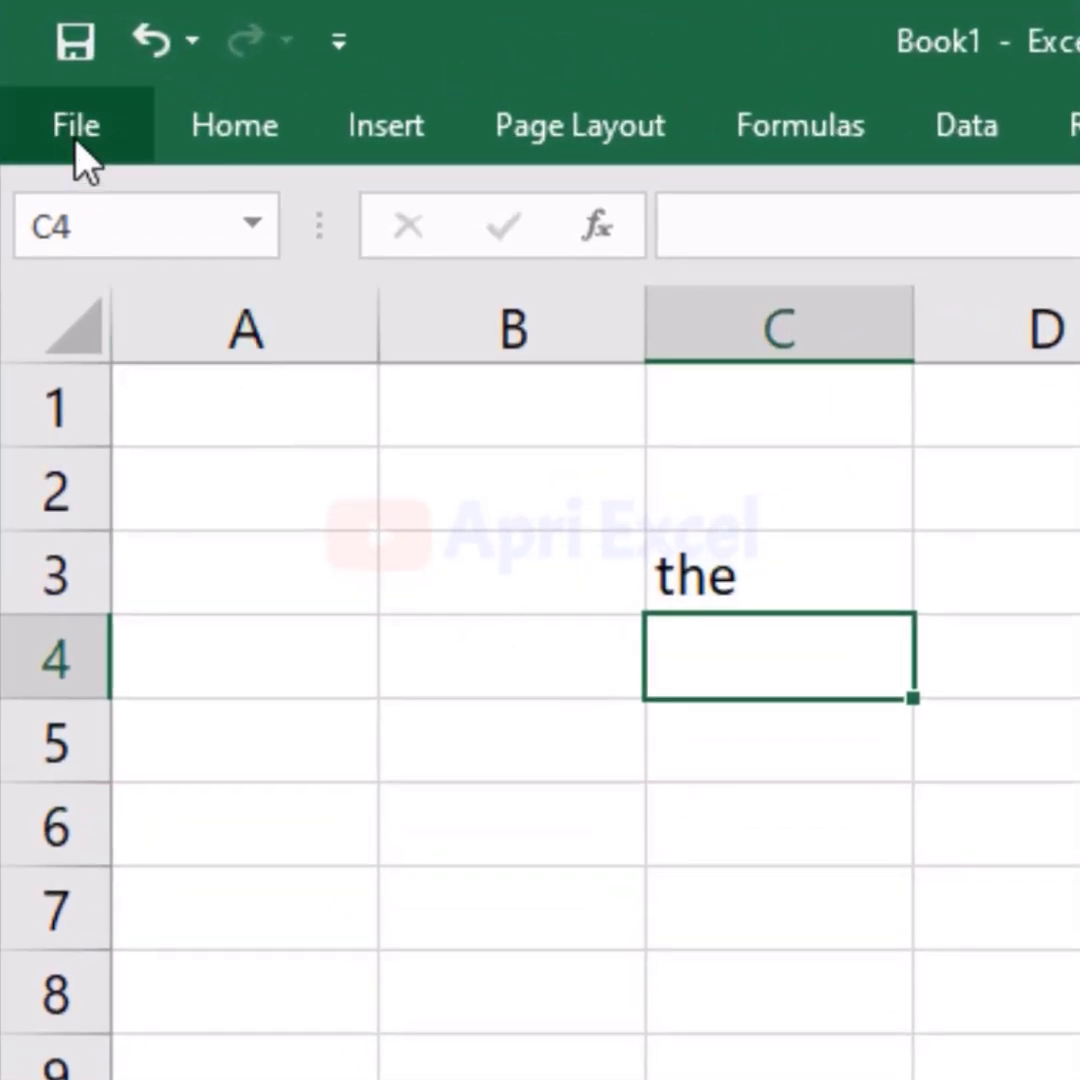
Turn off AutoCorrect's 'Replace text as you type', then enter teh in C4.
left_click(76, 130)
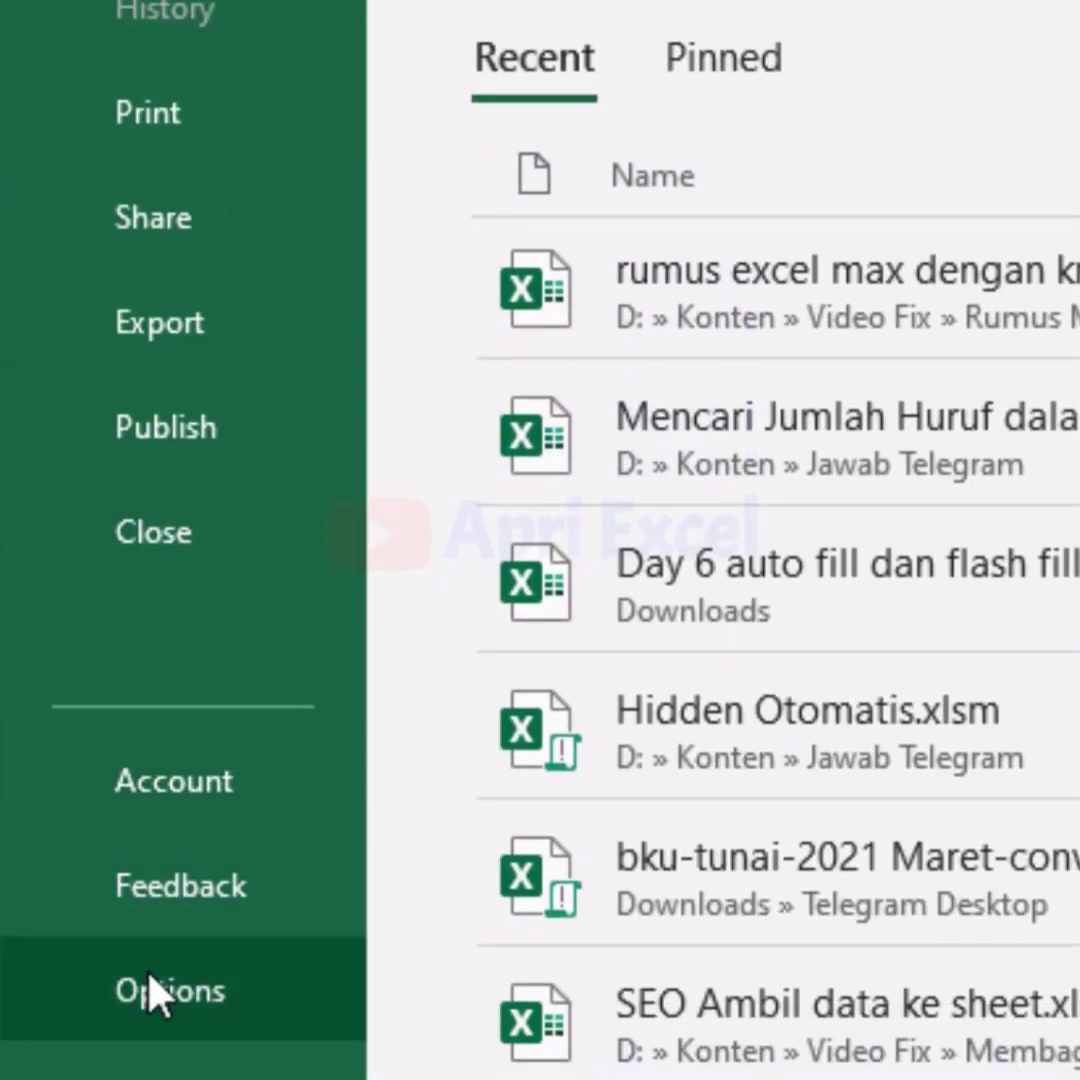
left_click(124, 818)
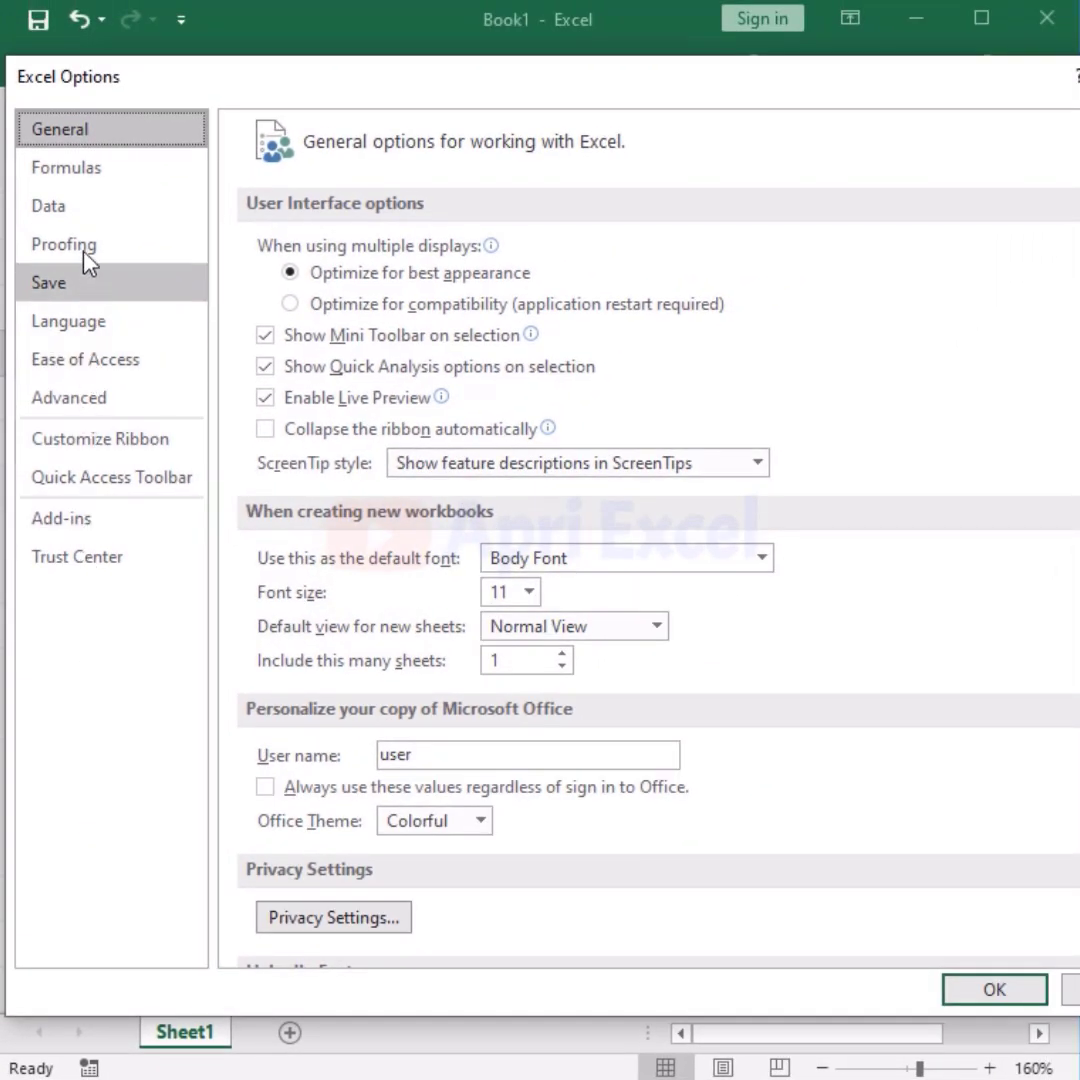
left_click(88, 260)
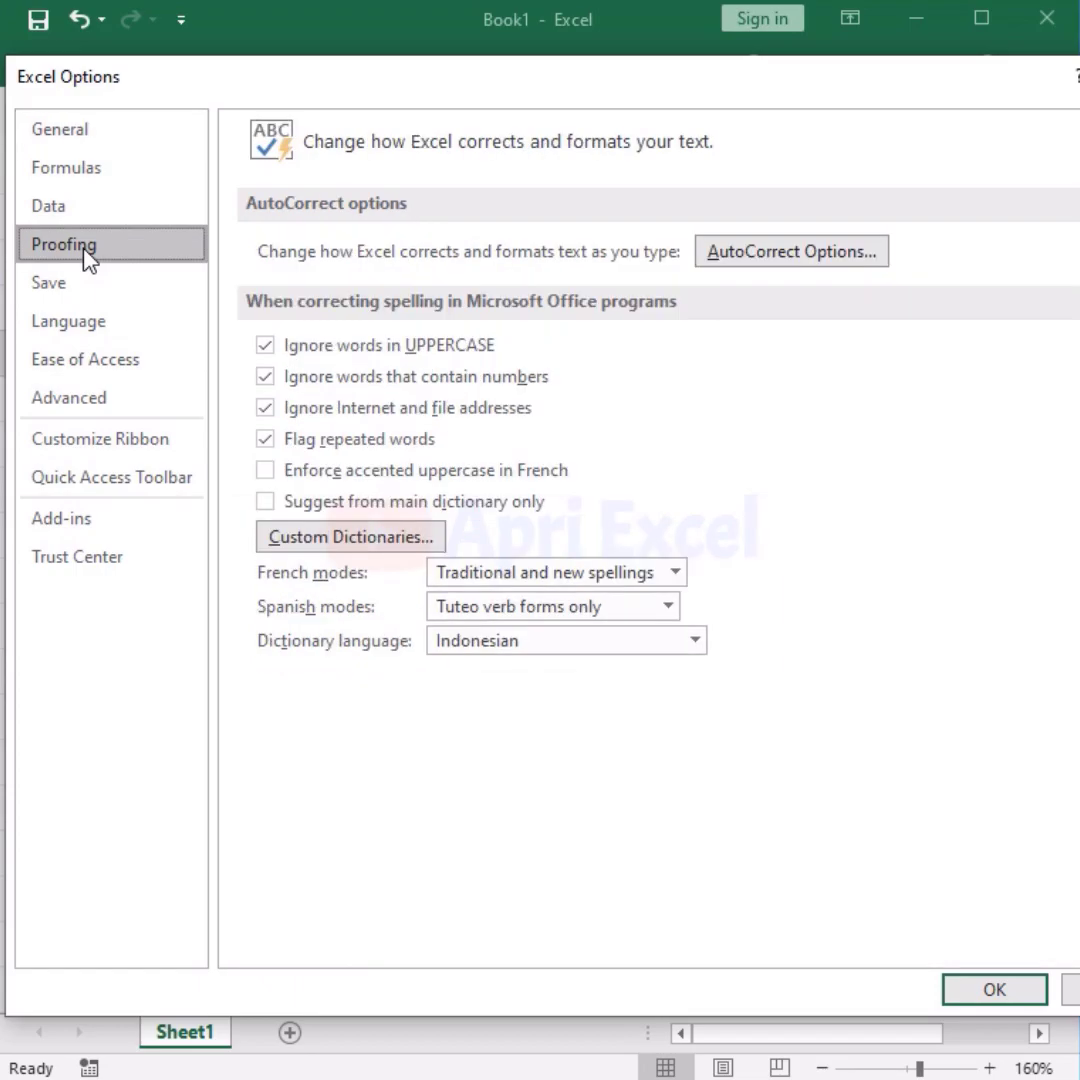
left_click(778, 262)
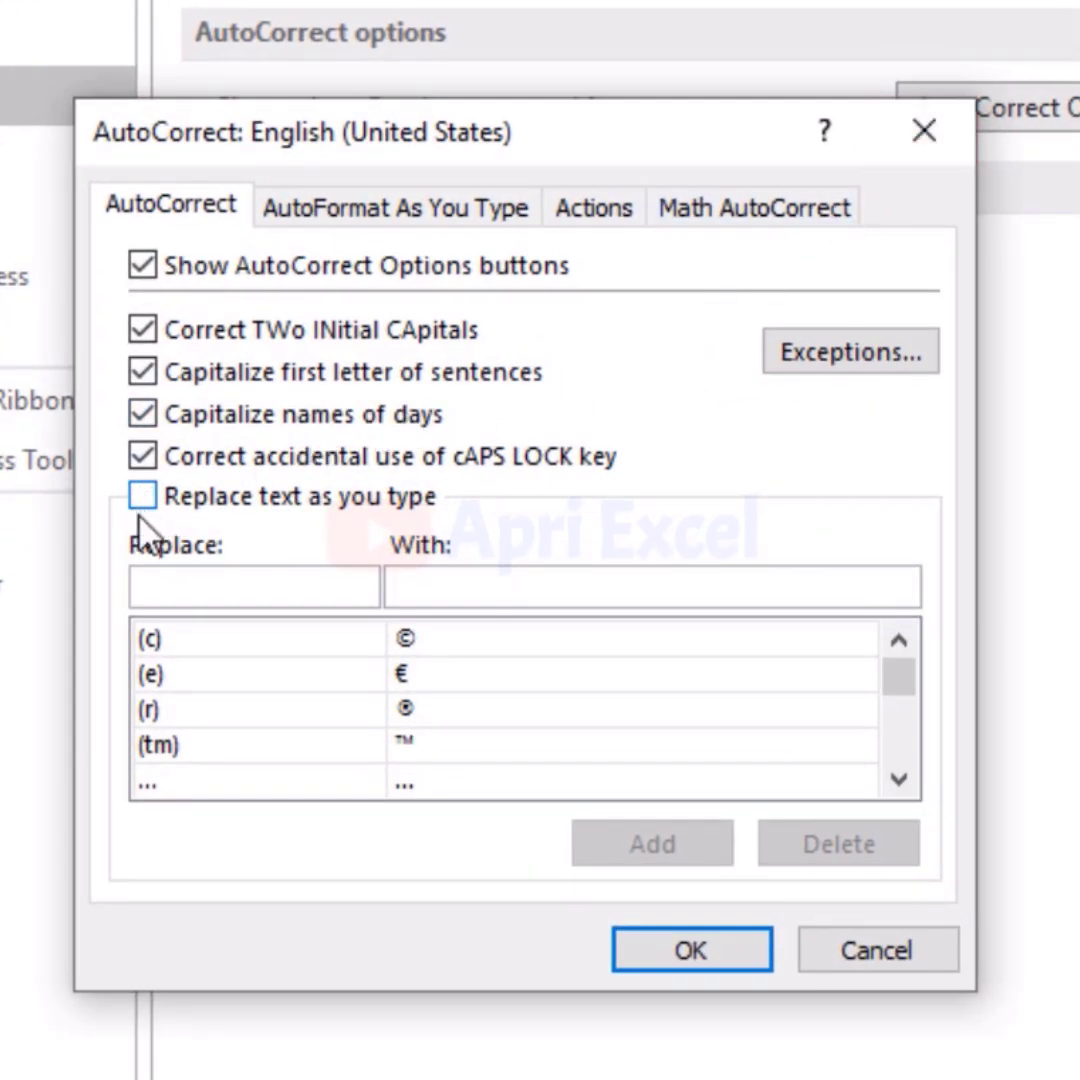
left_click(680, 950)
left_click(990, 990)
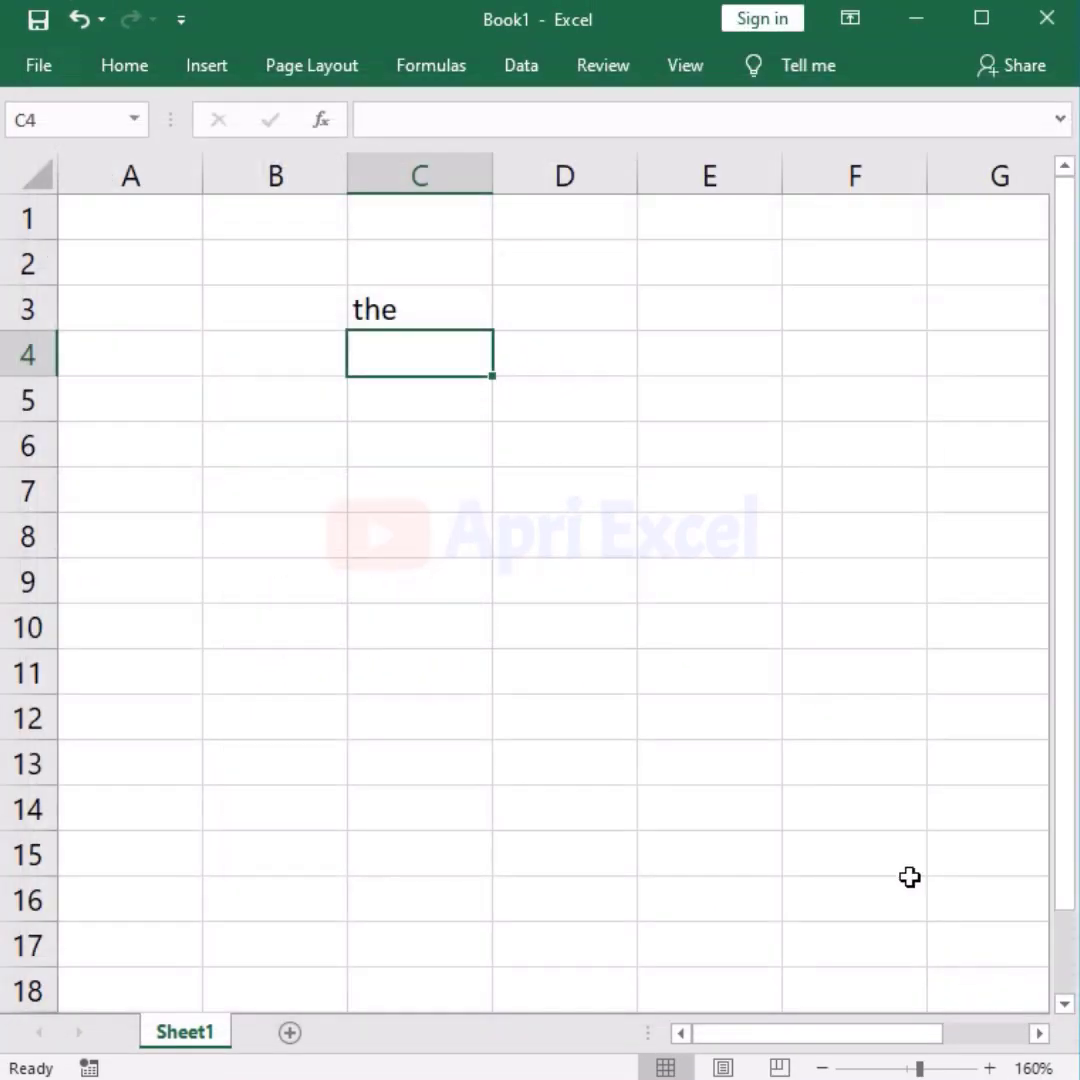
type("t")
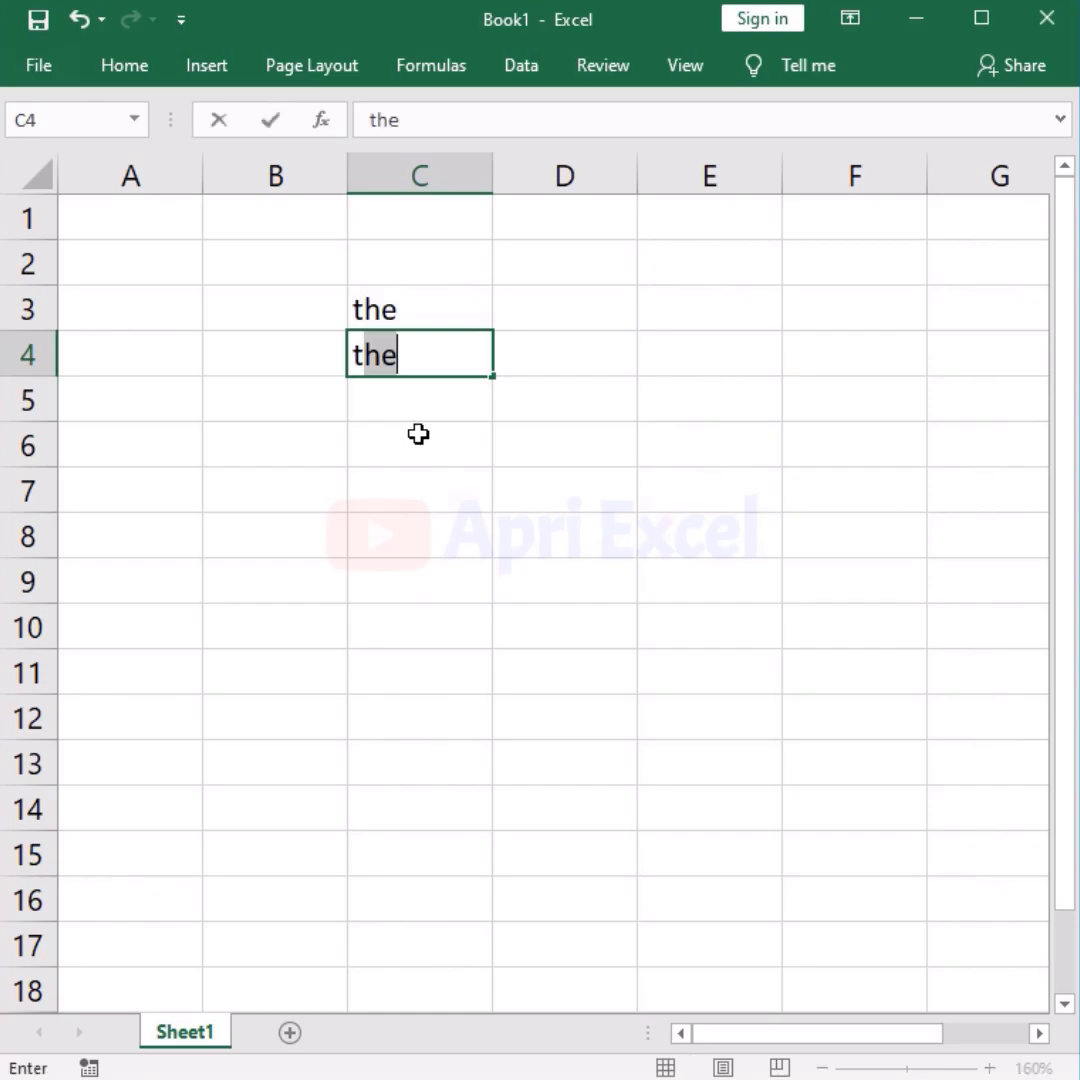
type("eh")
key("Return")
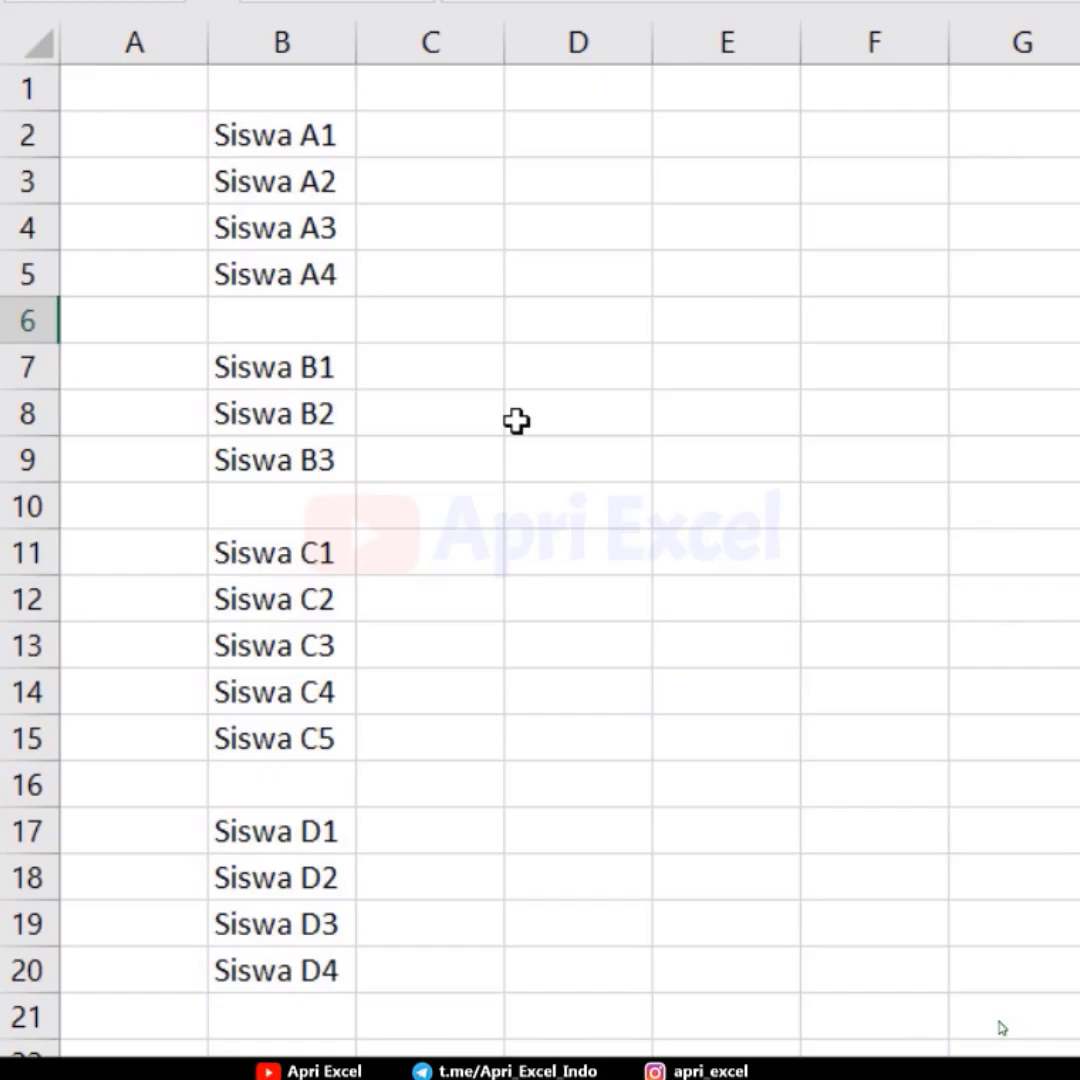
left_click(28, 320)
right_click(30, 336)
left_click(125, 680)
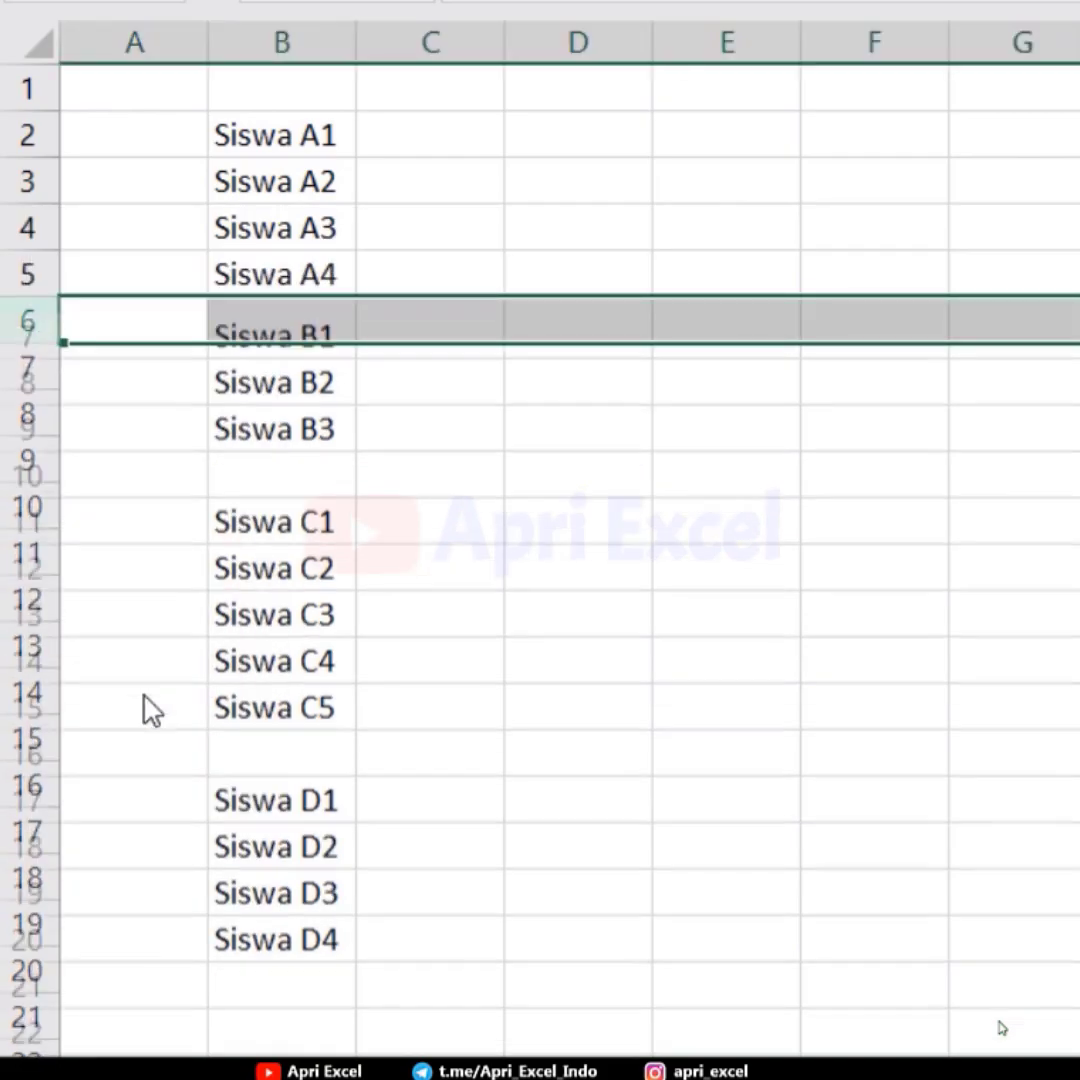
left_click(28, 460)
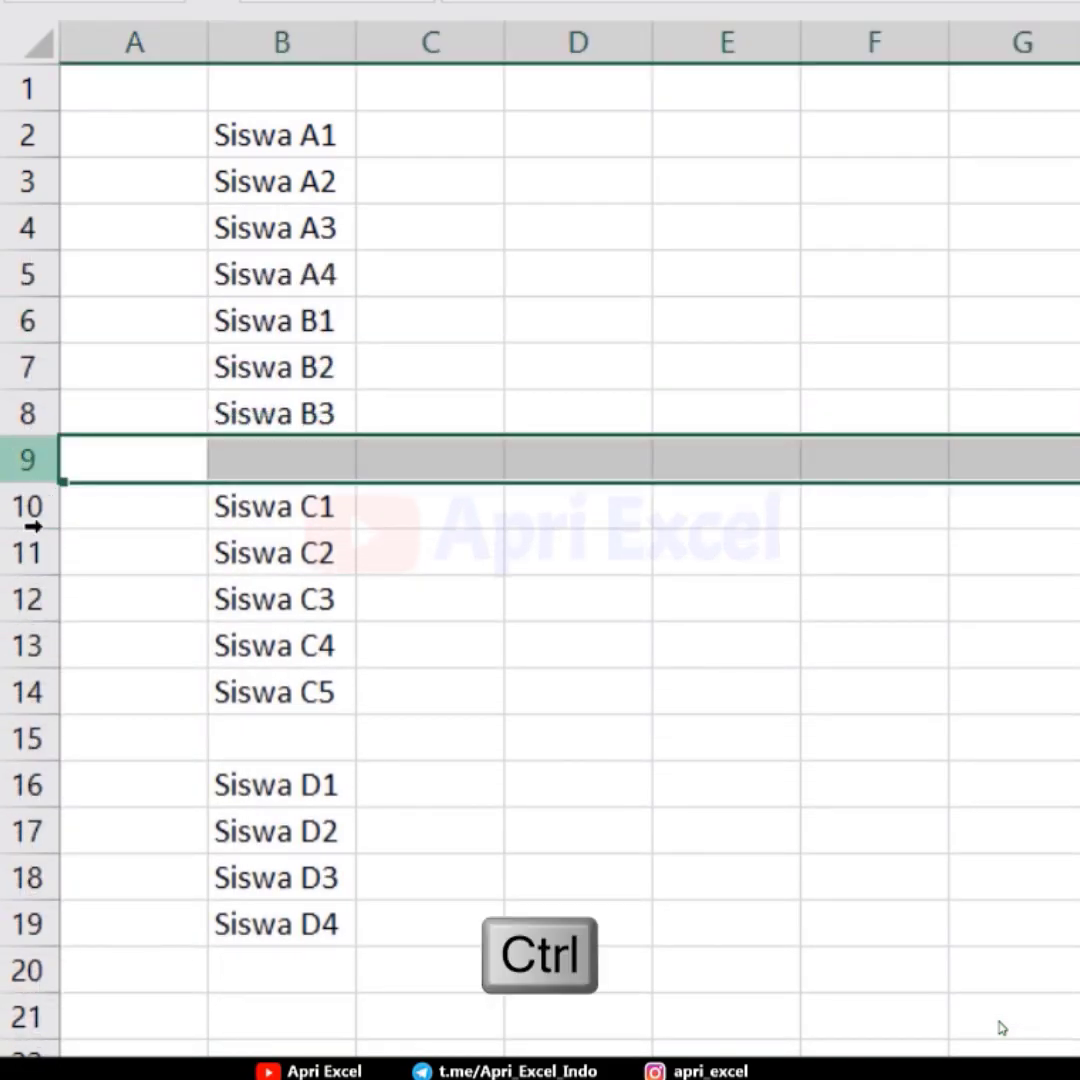
left_click(28, 738, "ctrl")
right_click(40, 738)
left_click(122, 462)
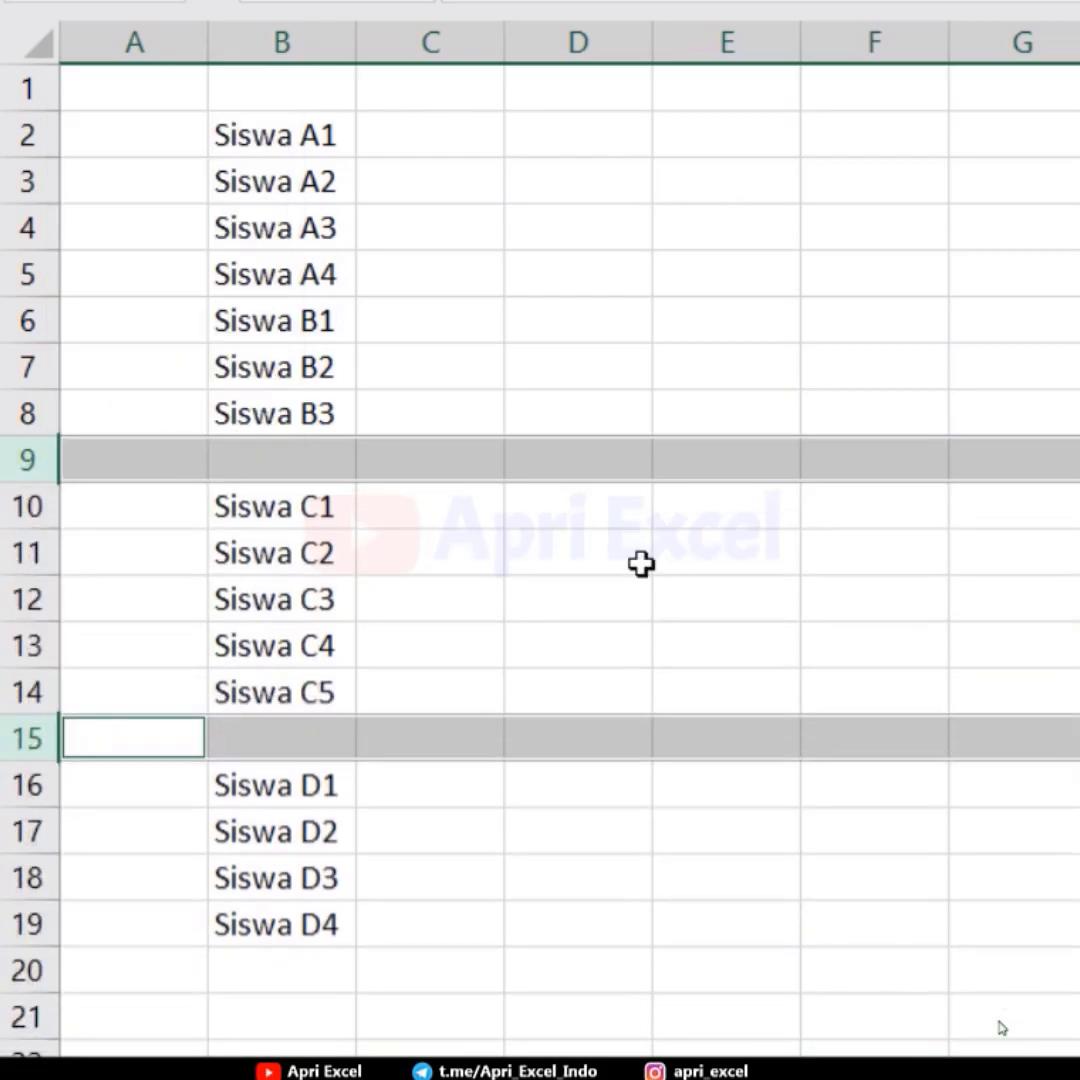
left_click(665, 564)
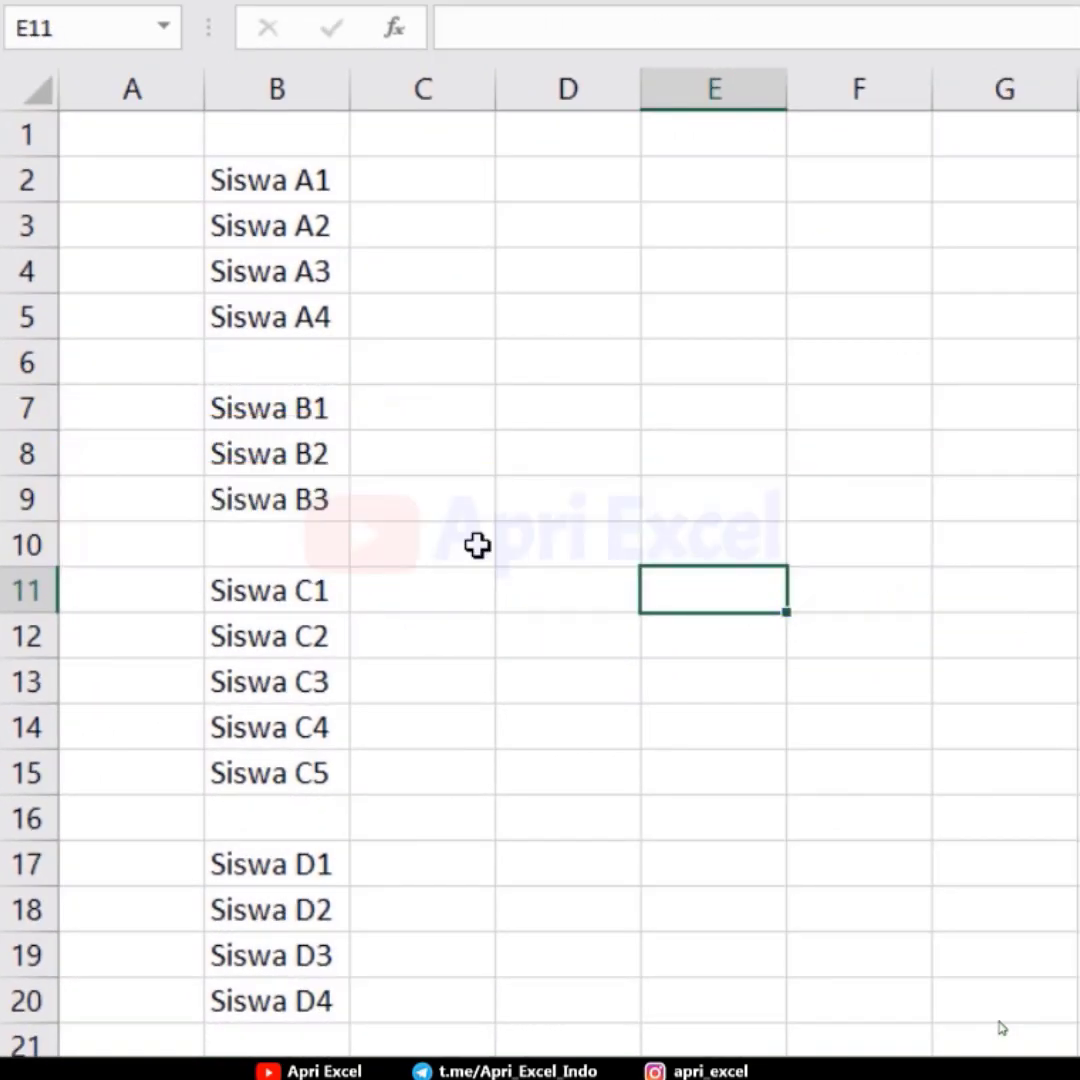
Select only the blank cells in column B with Go To Special > Blanks.
left_click(280, 89)
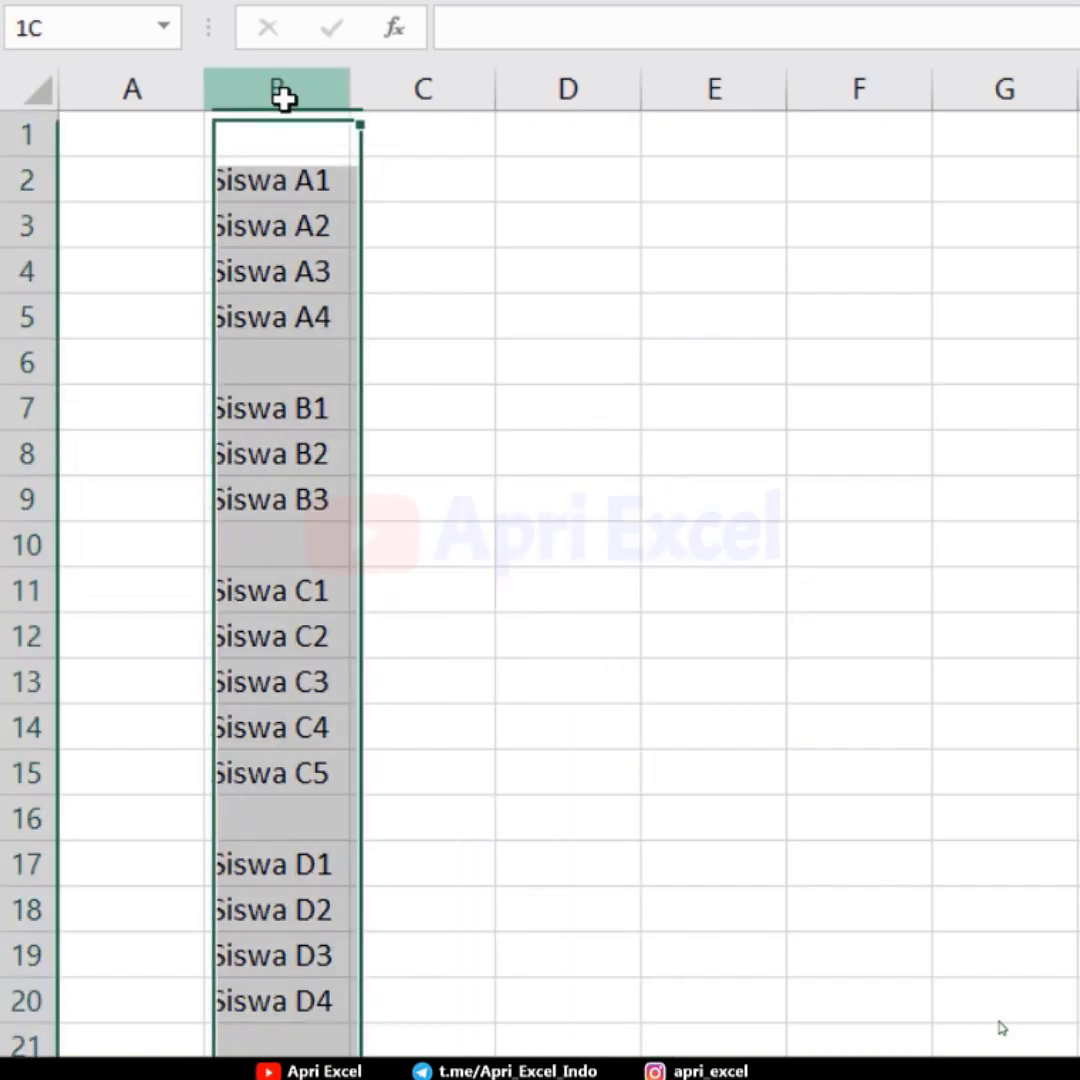
key("ctrl+g")
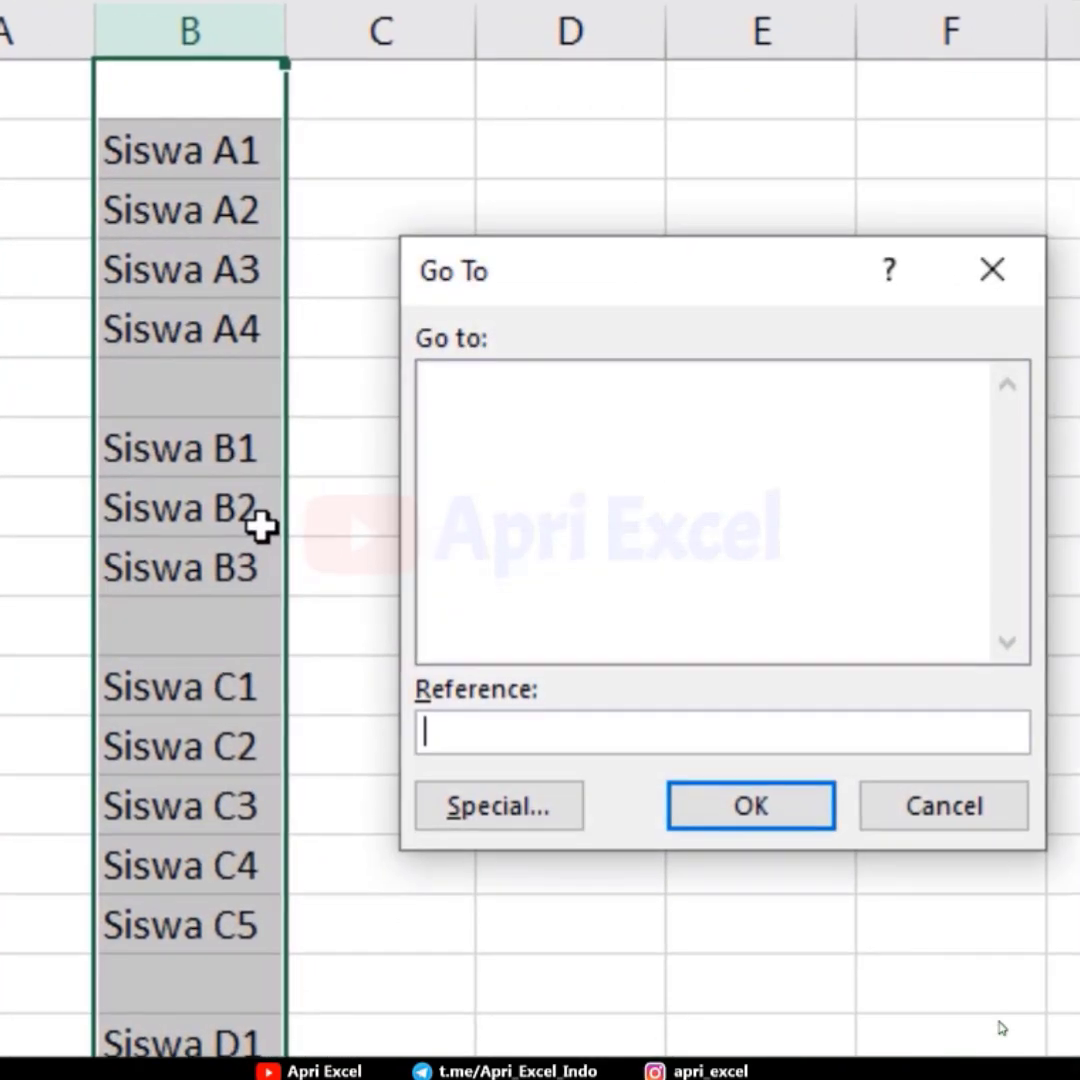
left_click(499, 806)
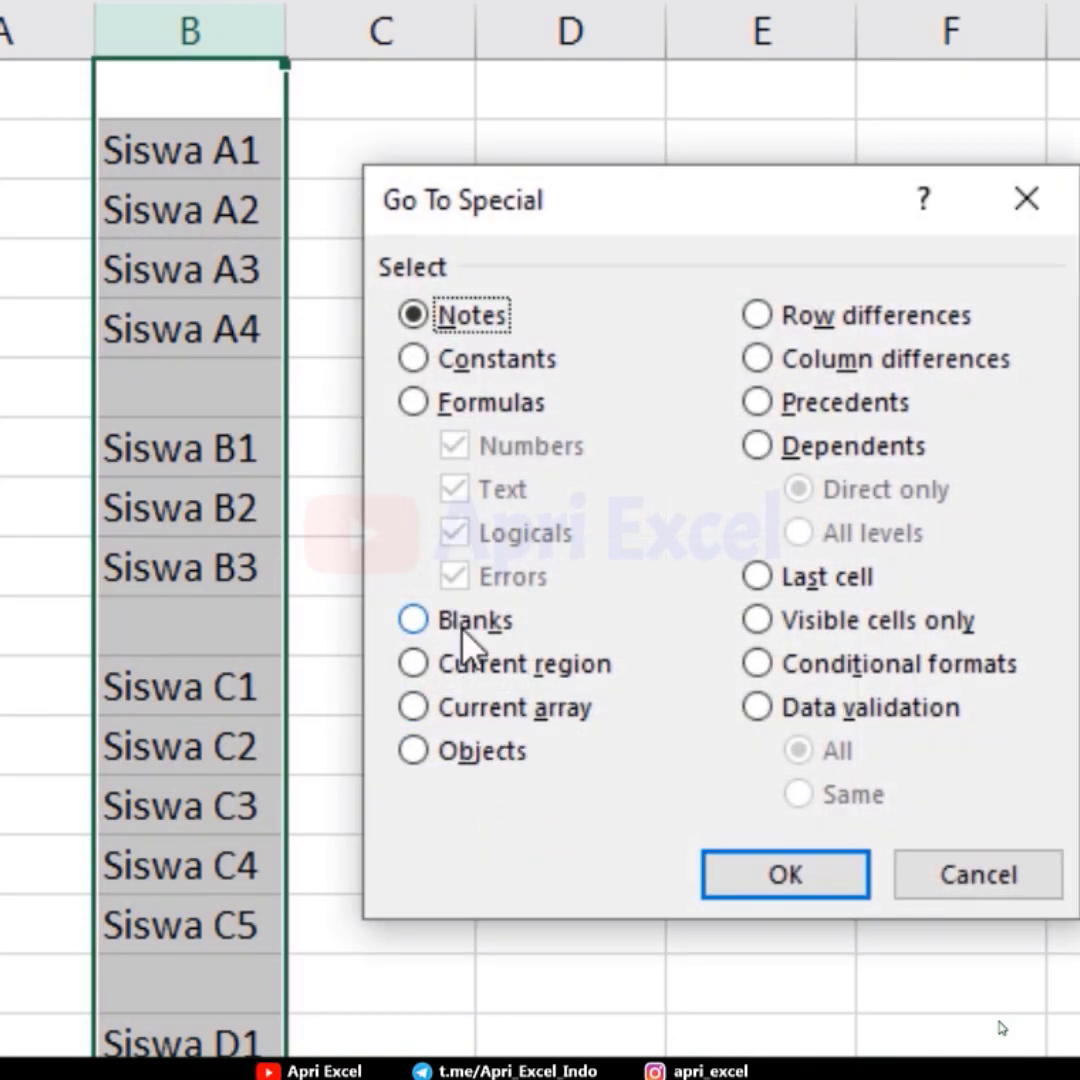
left_click(466, 625)
left_click(782, 874)
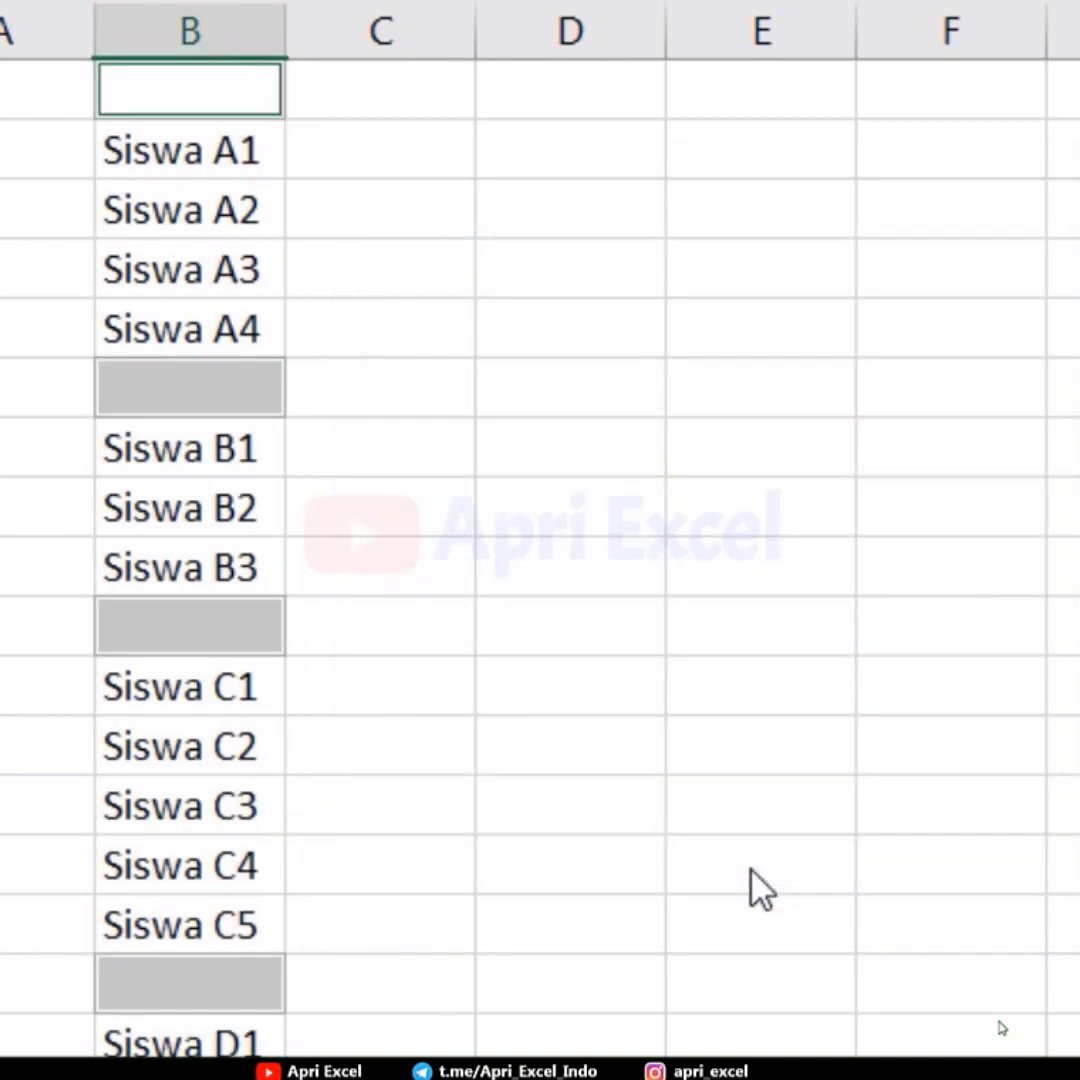
Delete the entire rows containing the selected blank cells.
right_click(216, 634)
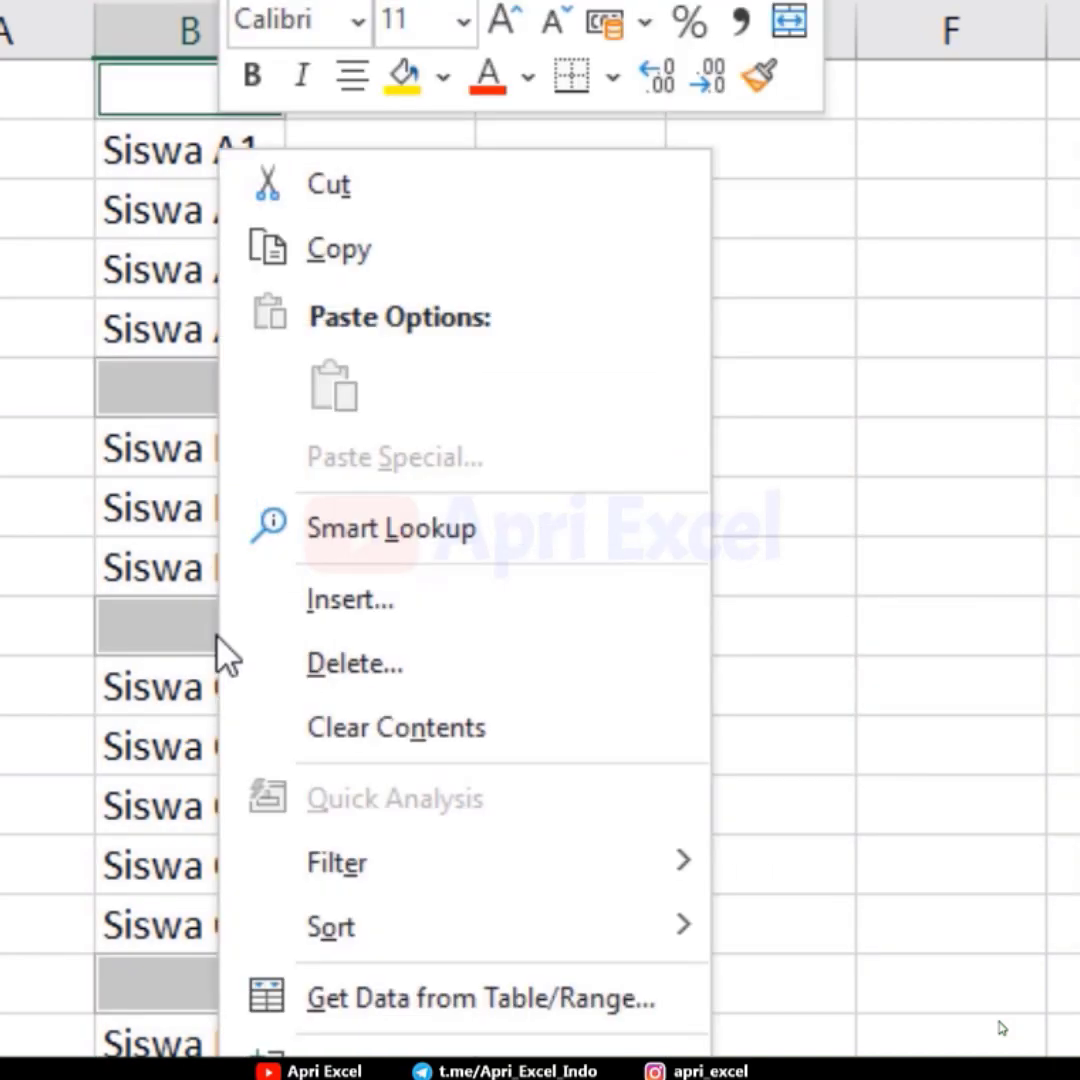
left_click(300, 660)
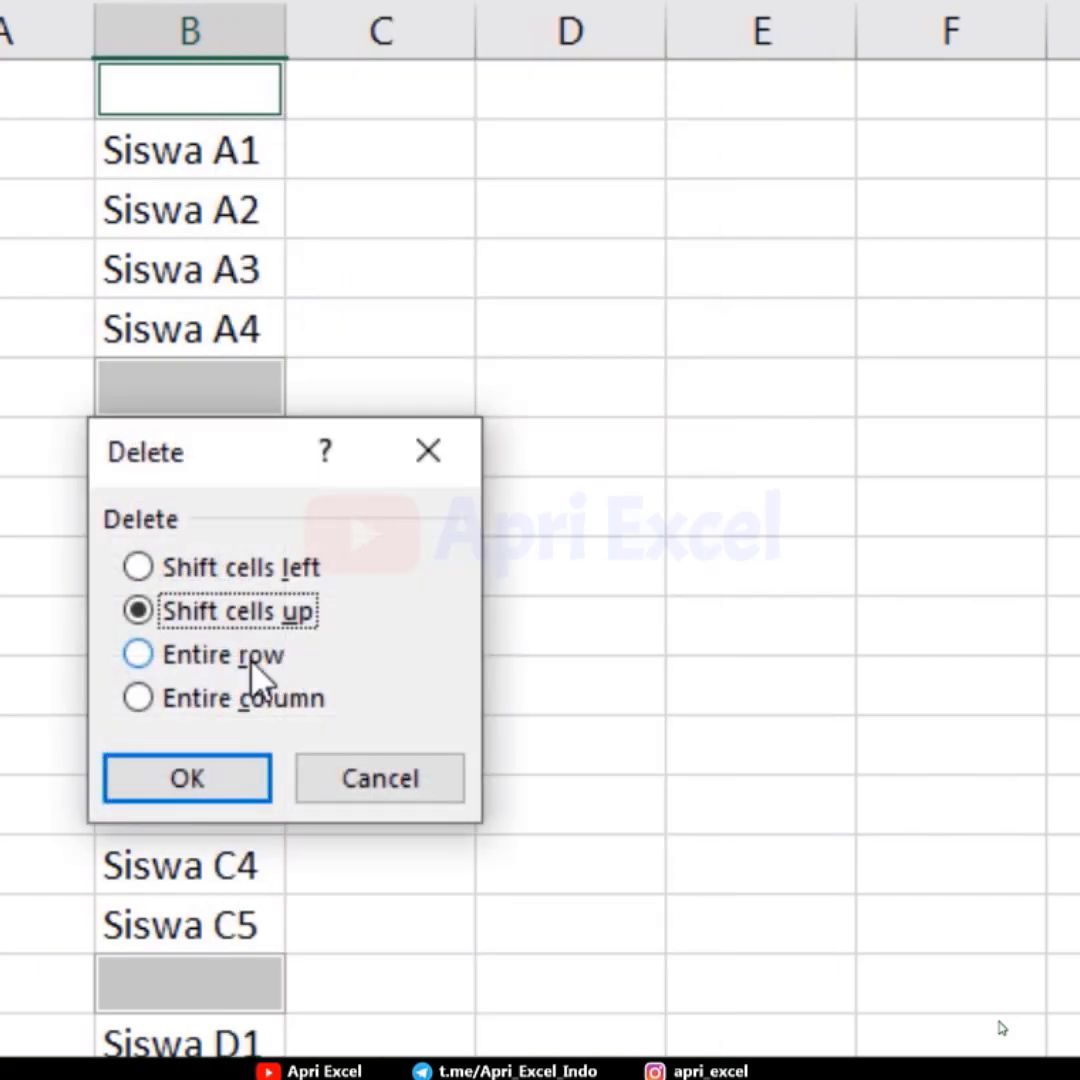
left_click(285, 656)
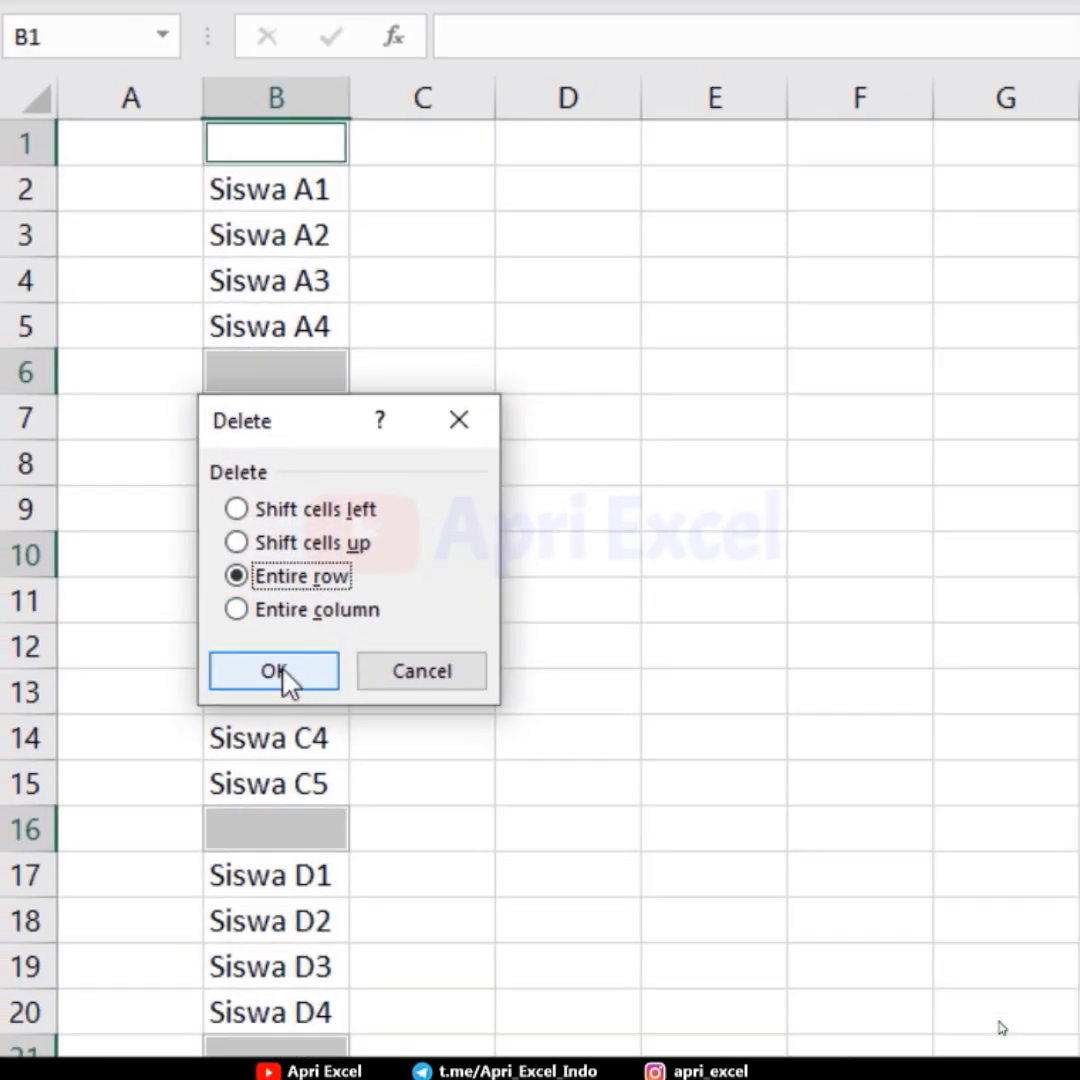
left_click(285, 676)
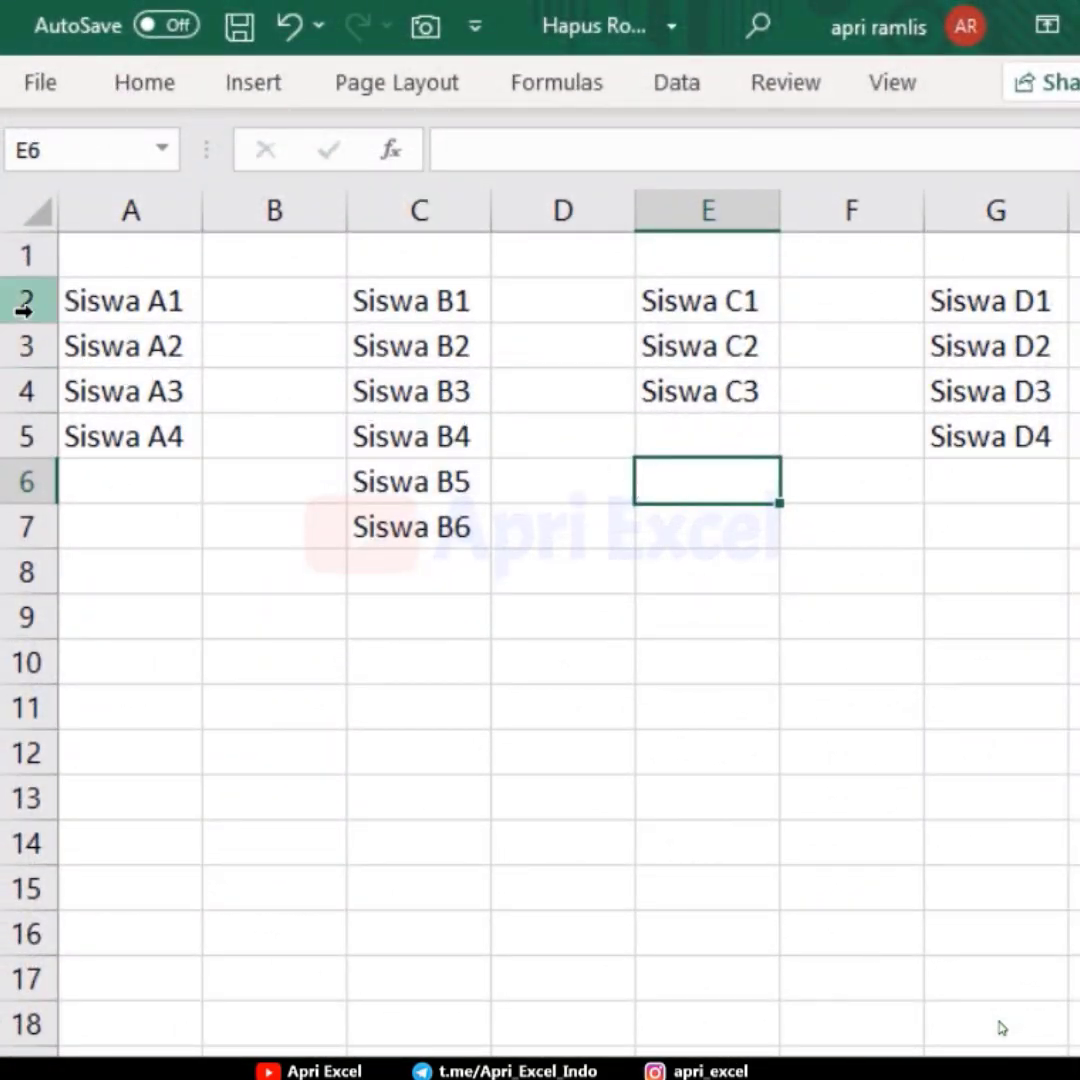
Select only the blank cells in row 2 with Go To Special > Blanks.
left_click(26, 301)
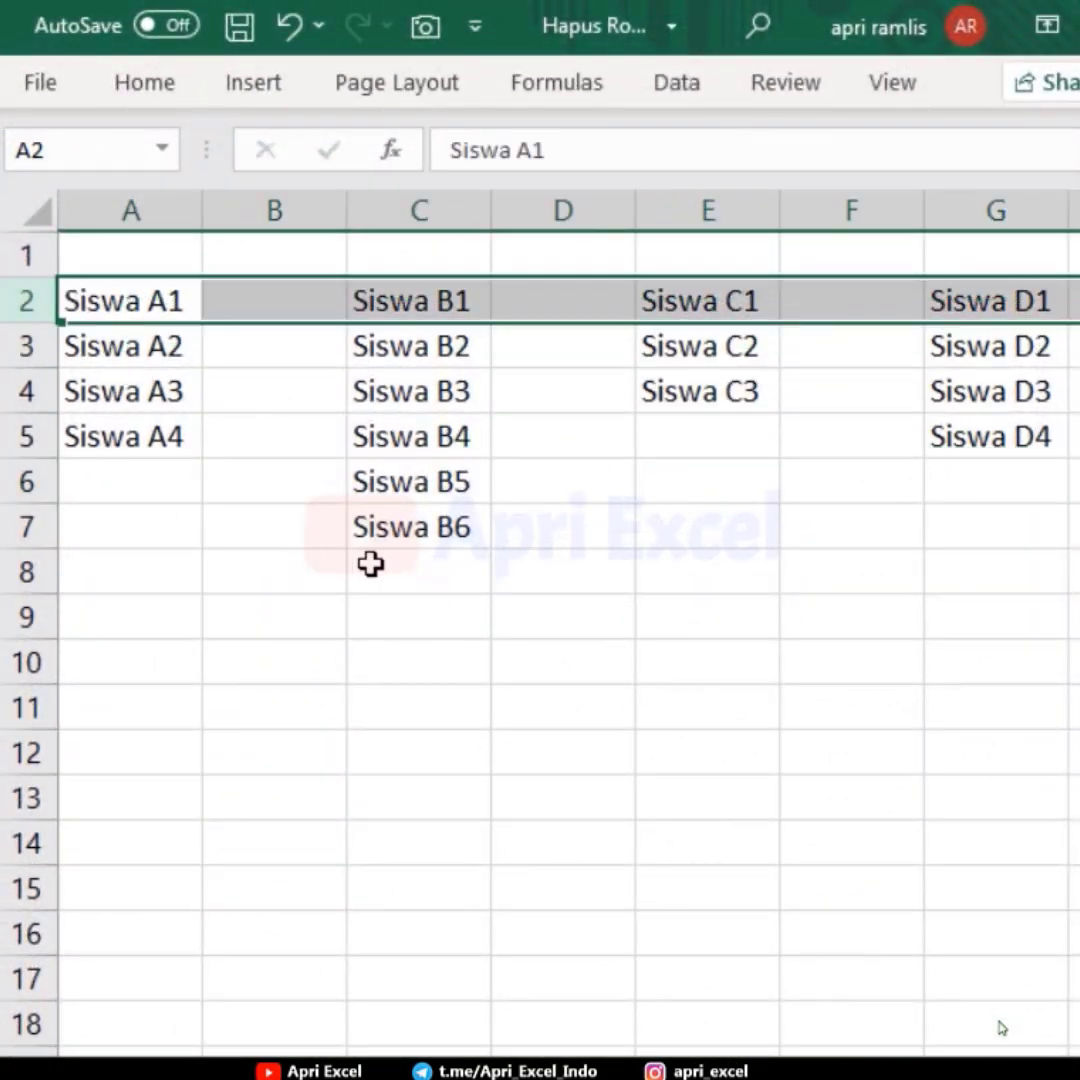
key("ctrl+g")
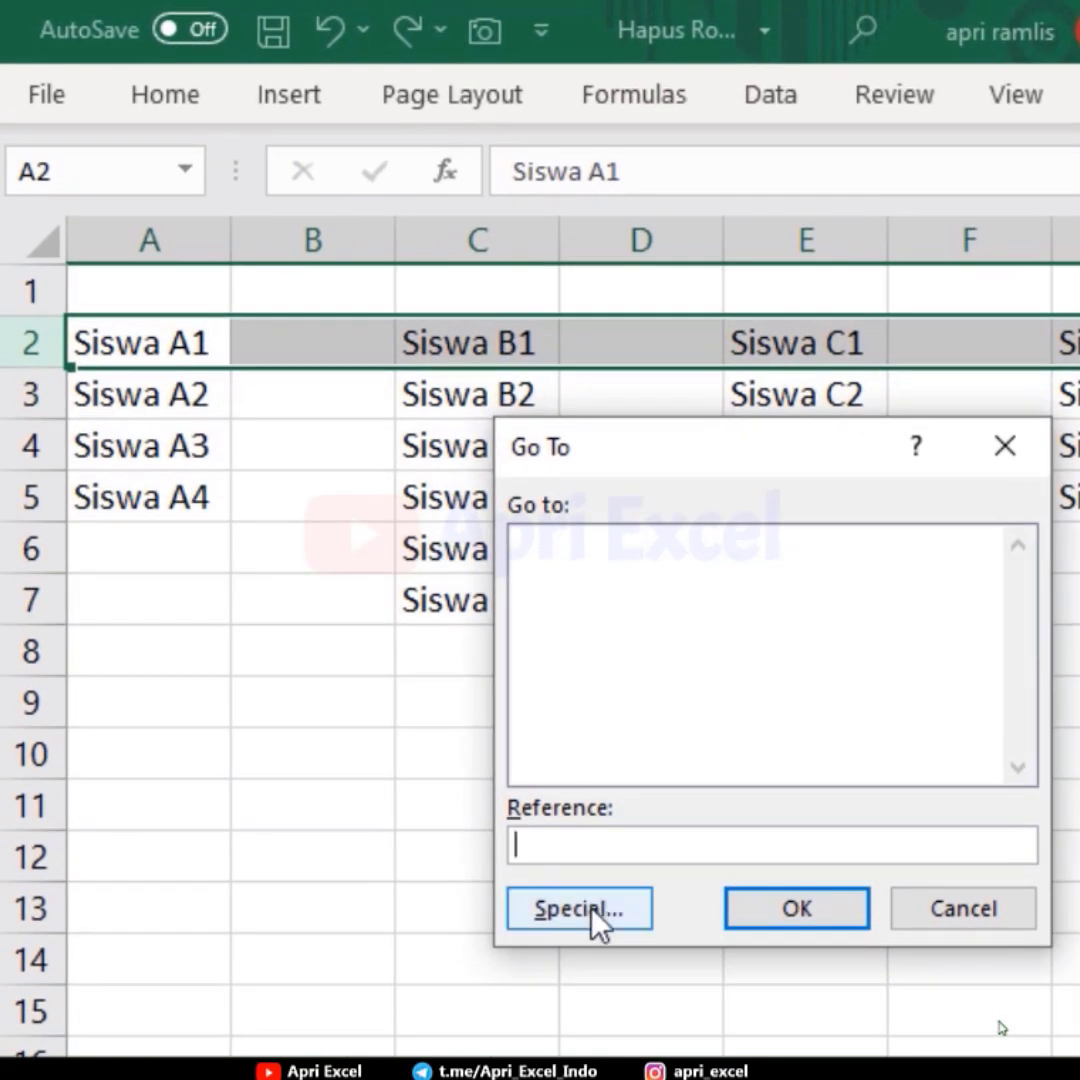
left_click(594, 914)
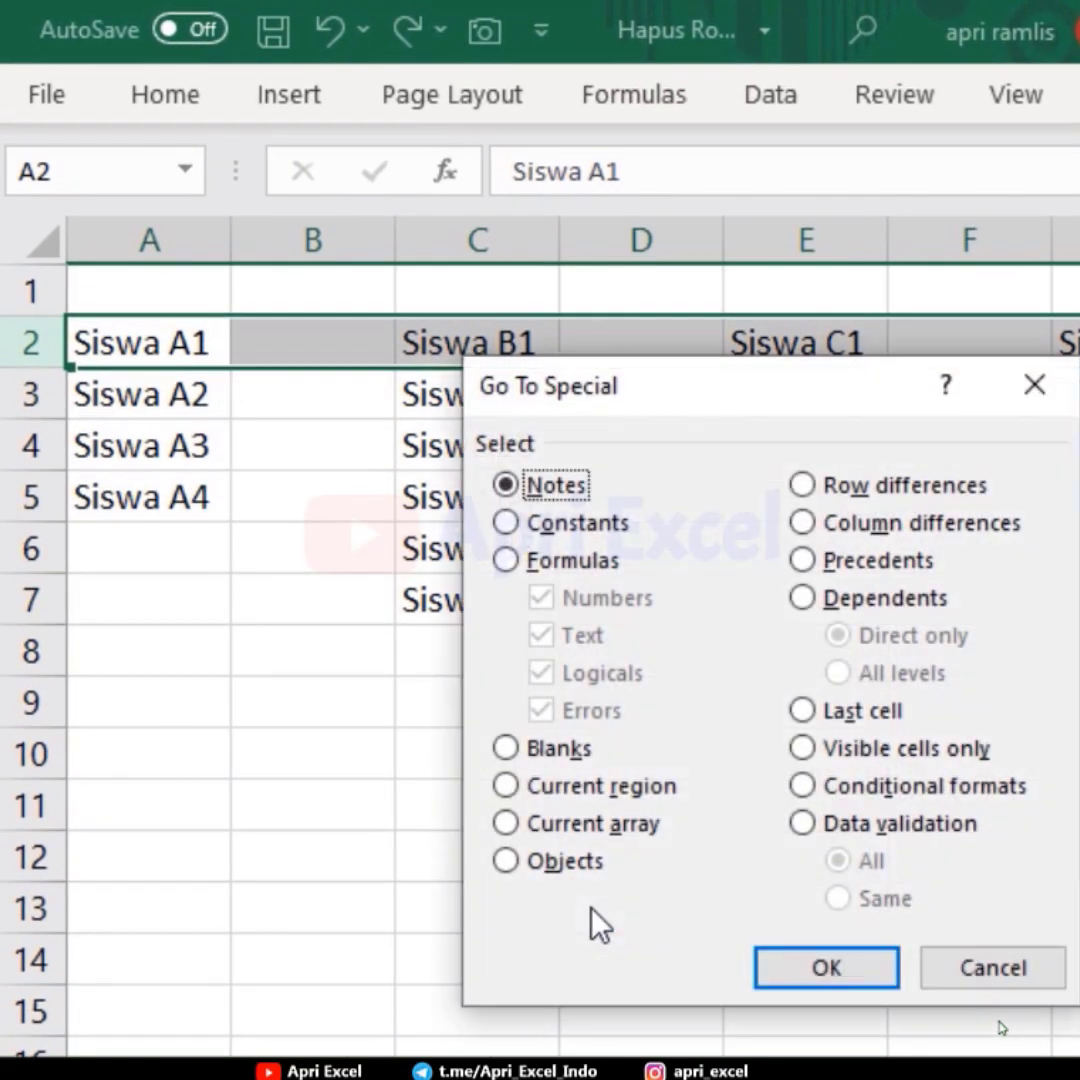
left_click(560, 750)
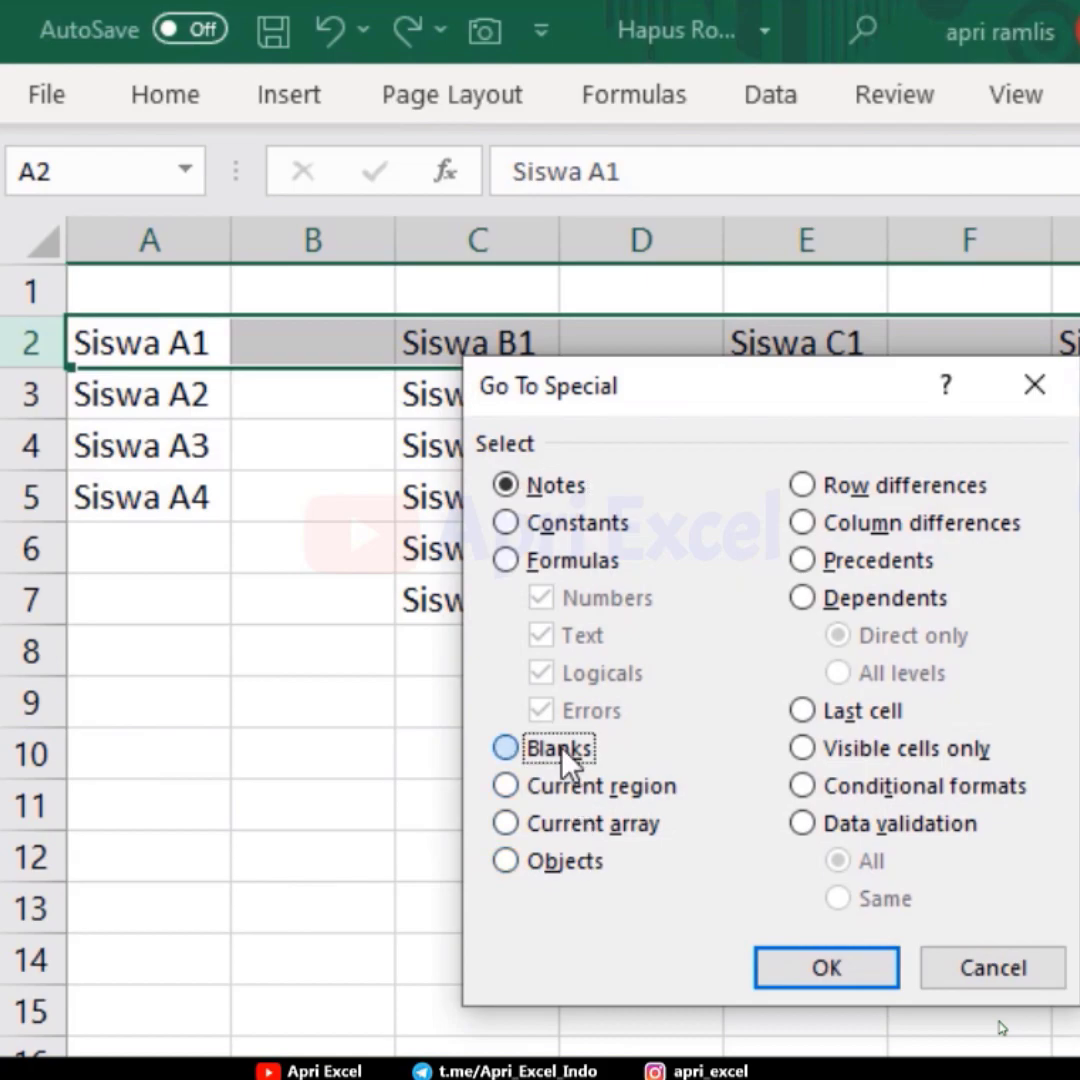
left_click(800, 968)
Delete the entire columns containing the selected blank cells.
right_click(601, 380)
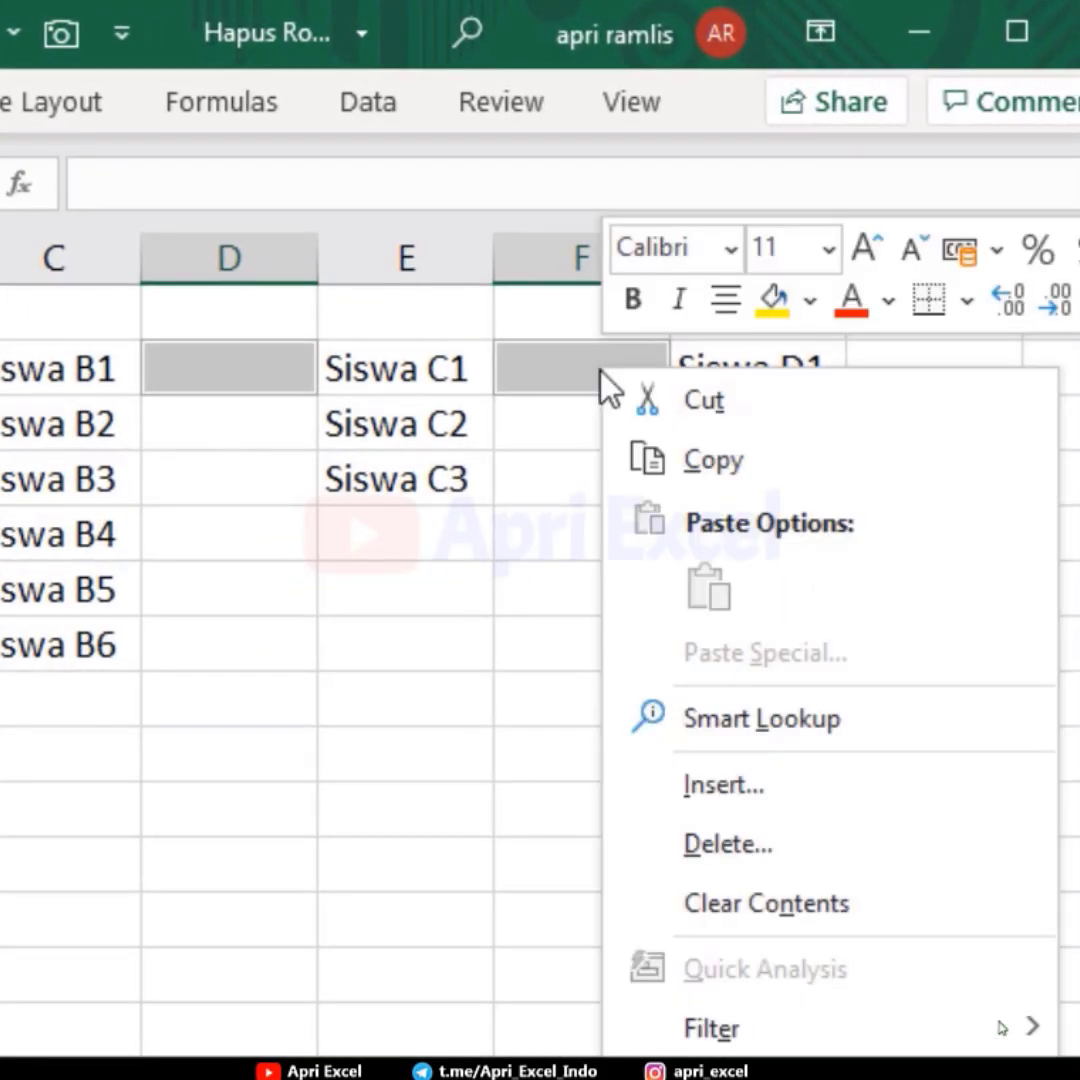
left_click(700, 848)
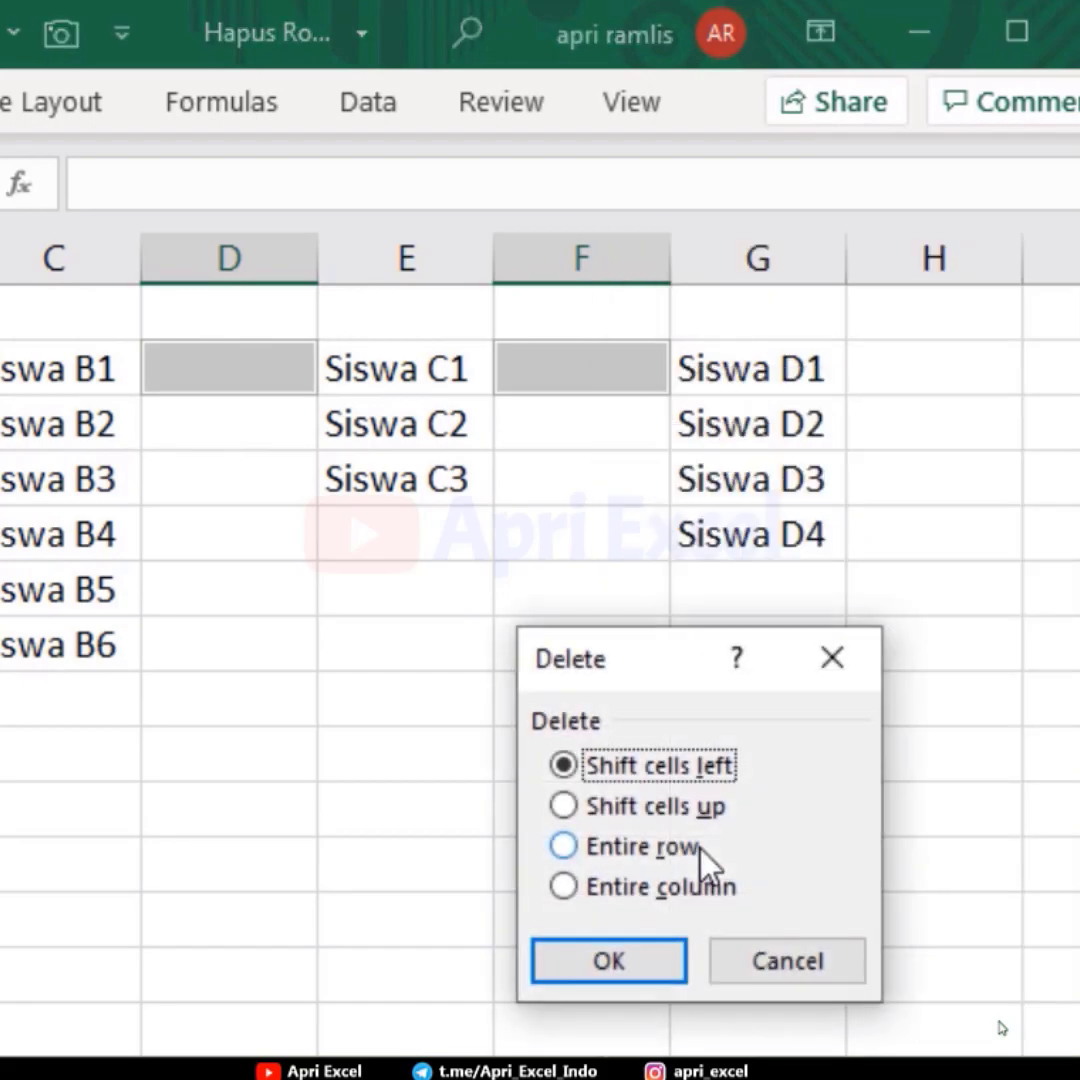
left_click(600, 887)
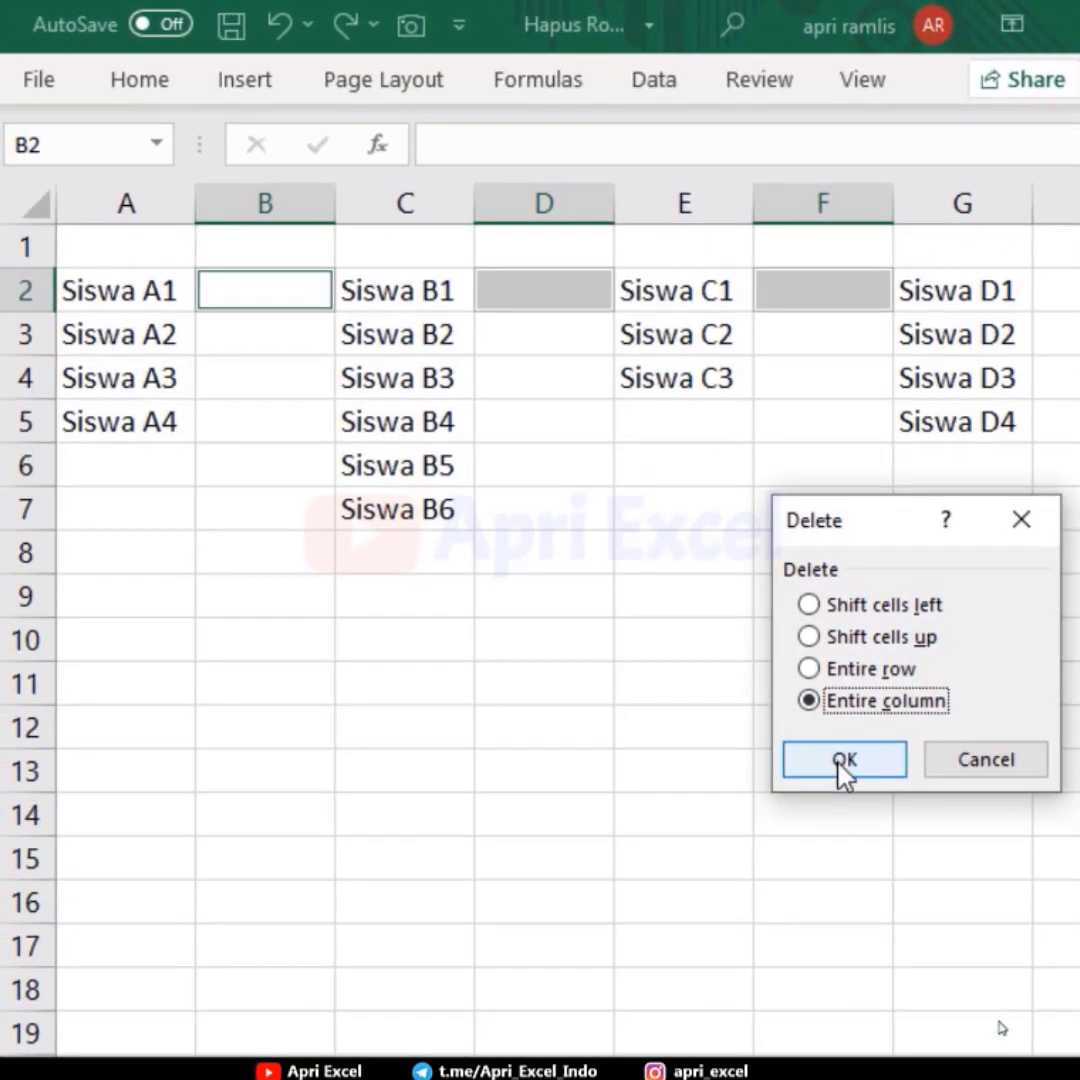
left_click(845, 770)
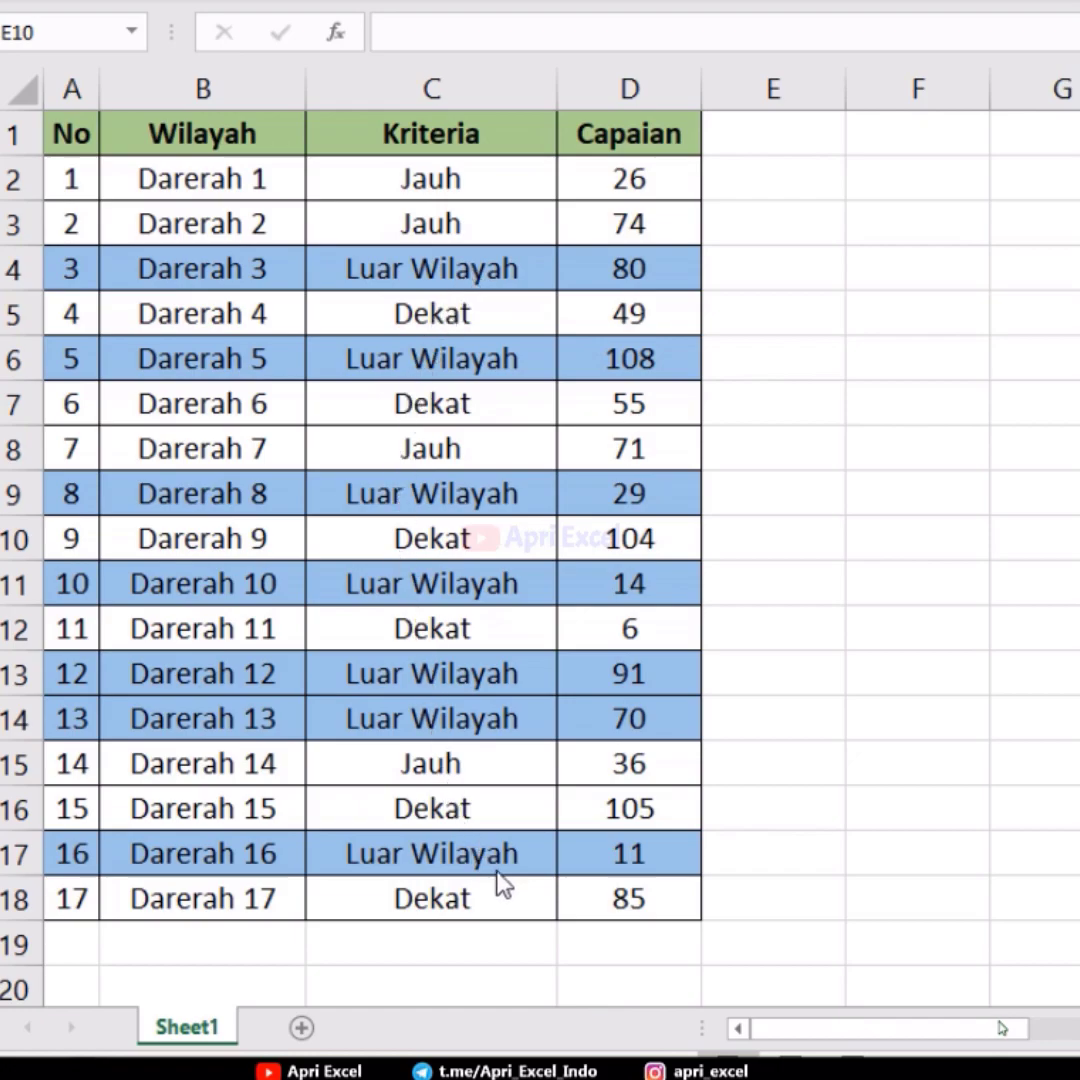
left_click(12, 268)
left_click(12, 358, "ctrl")
left_click(12, 493, "ctrl")
left_click(12, 583, "ctrl")
left_click_drag(12, 673, 12, 718)
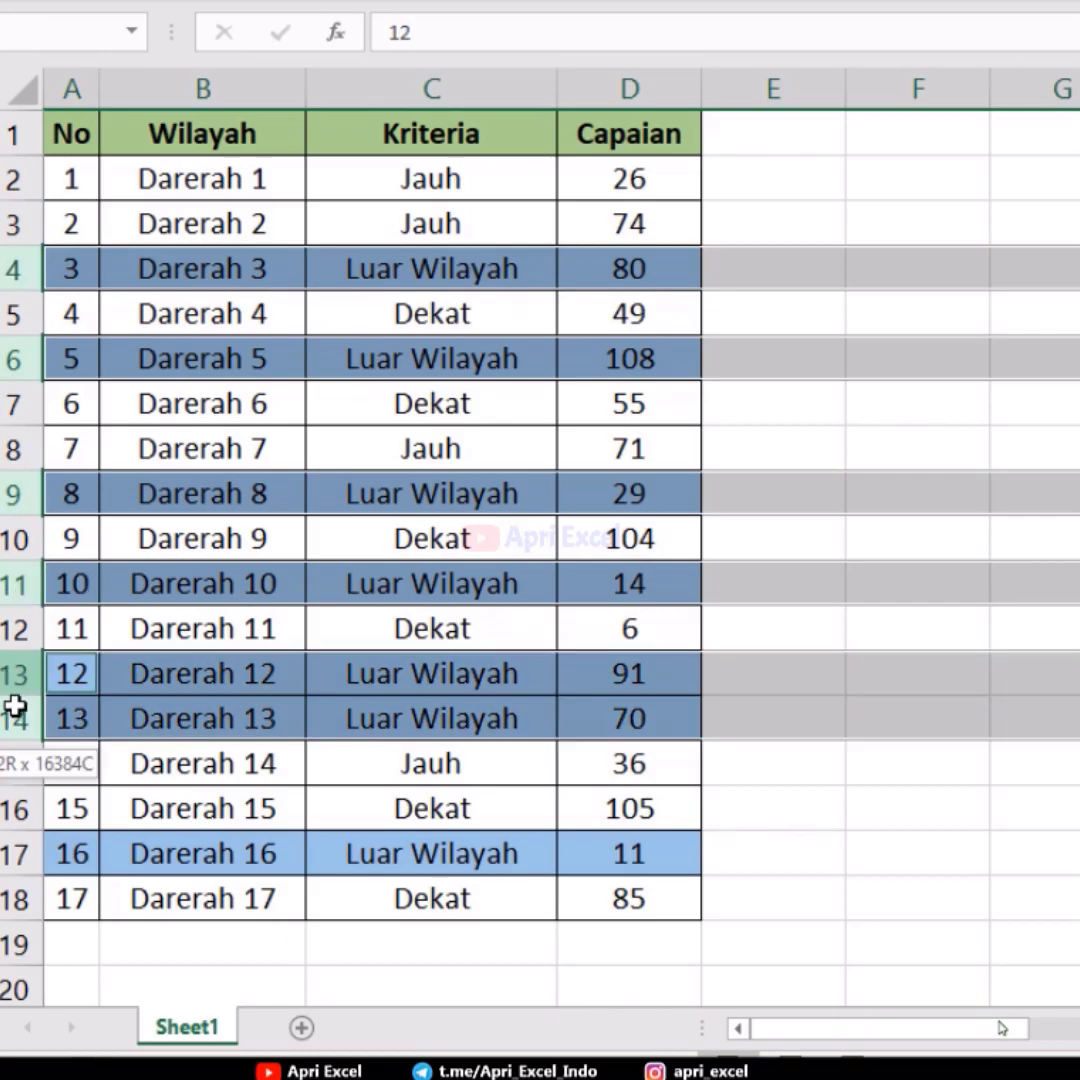
left_click(12, 853, "ctrl")
right_click(14, 853)
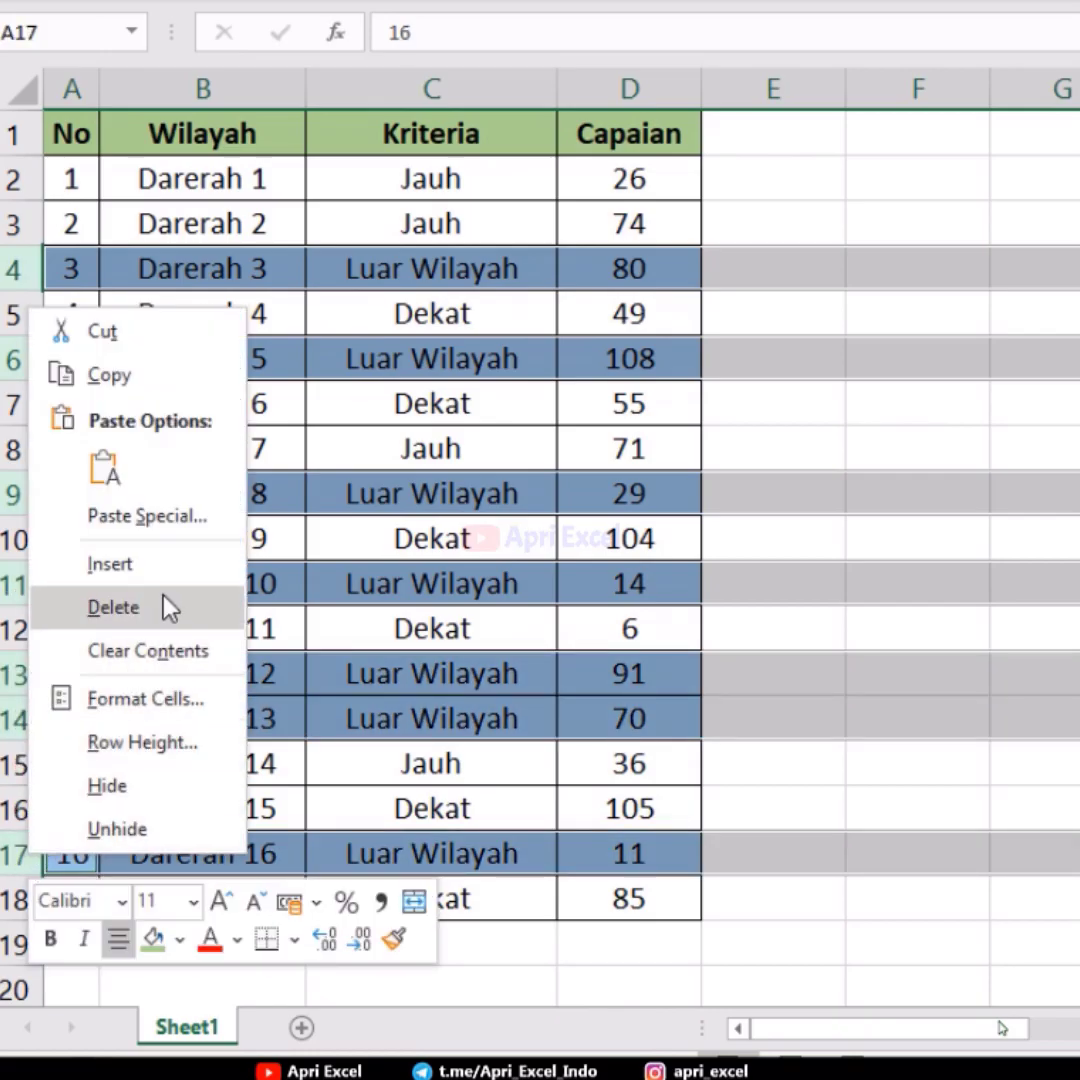
left_click(113, 607)
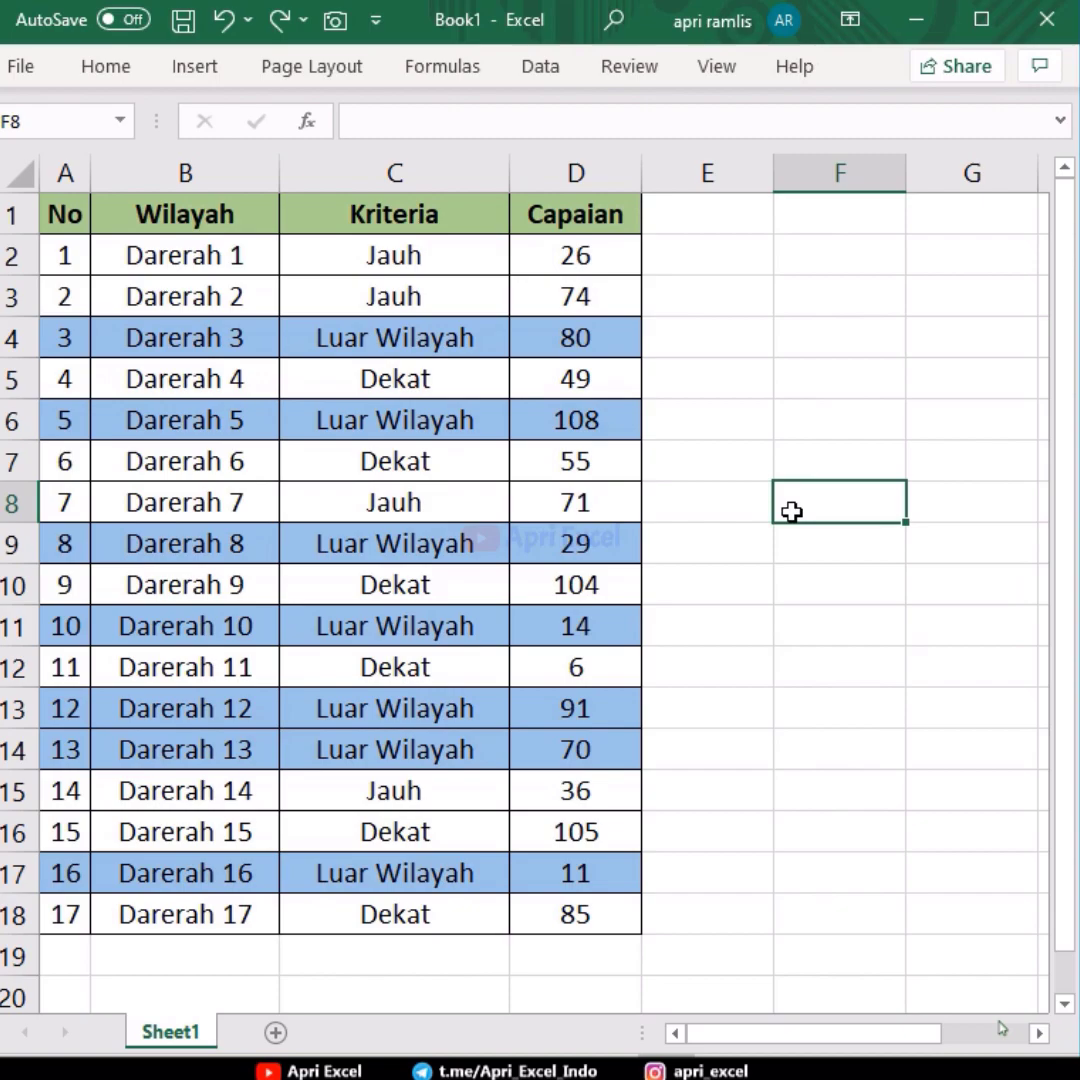
Find all cells containing 'luar wilayah' and select every match.
key("ctrl+f")
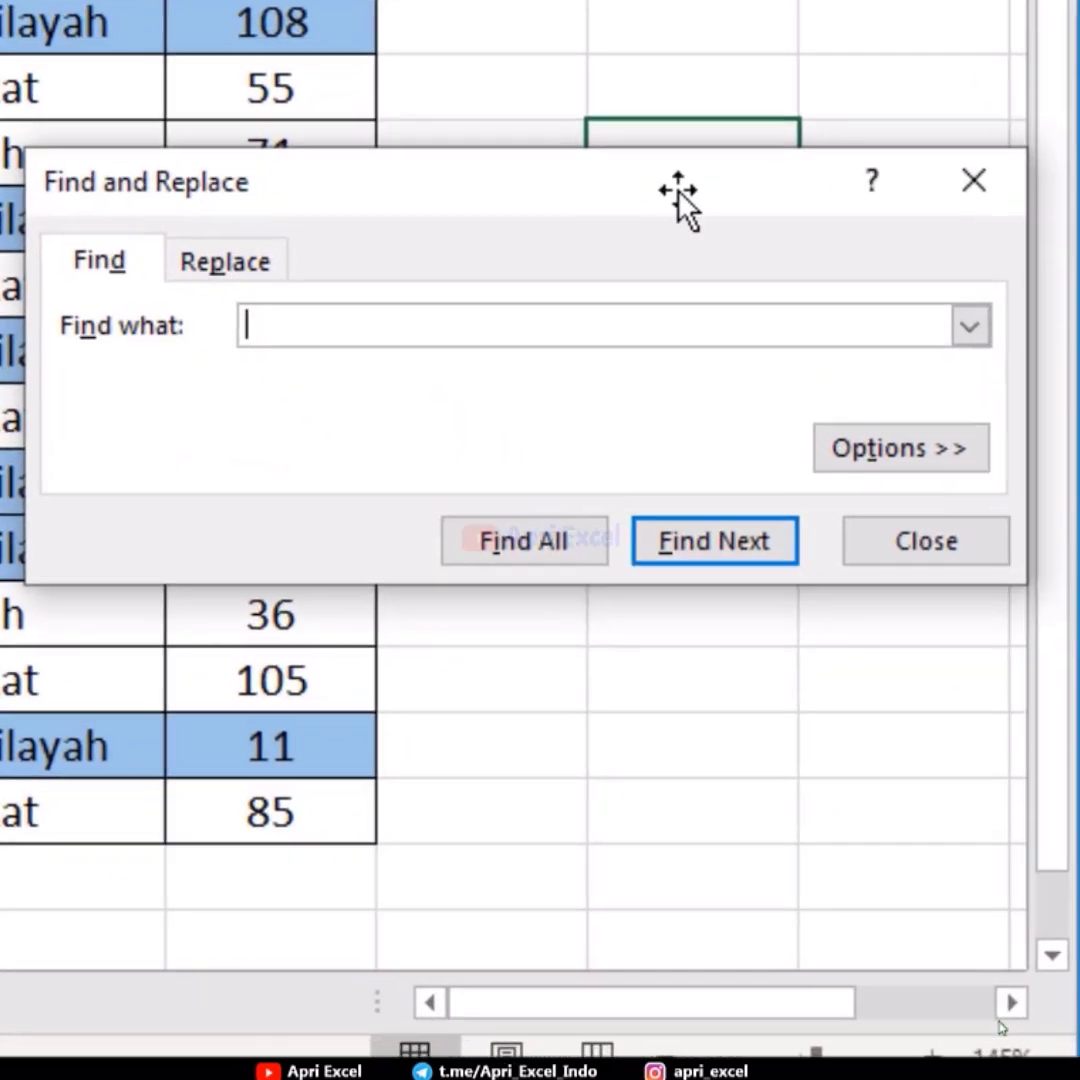
type("luar wila")
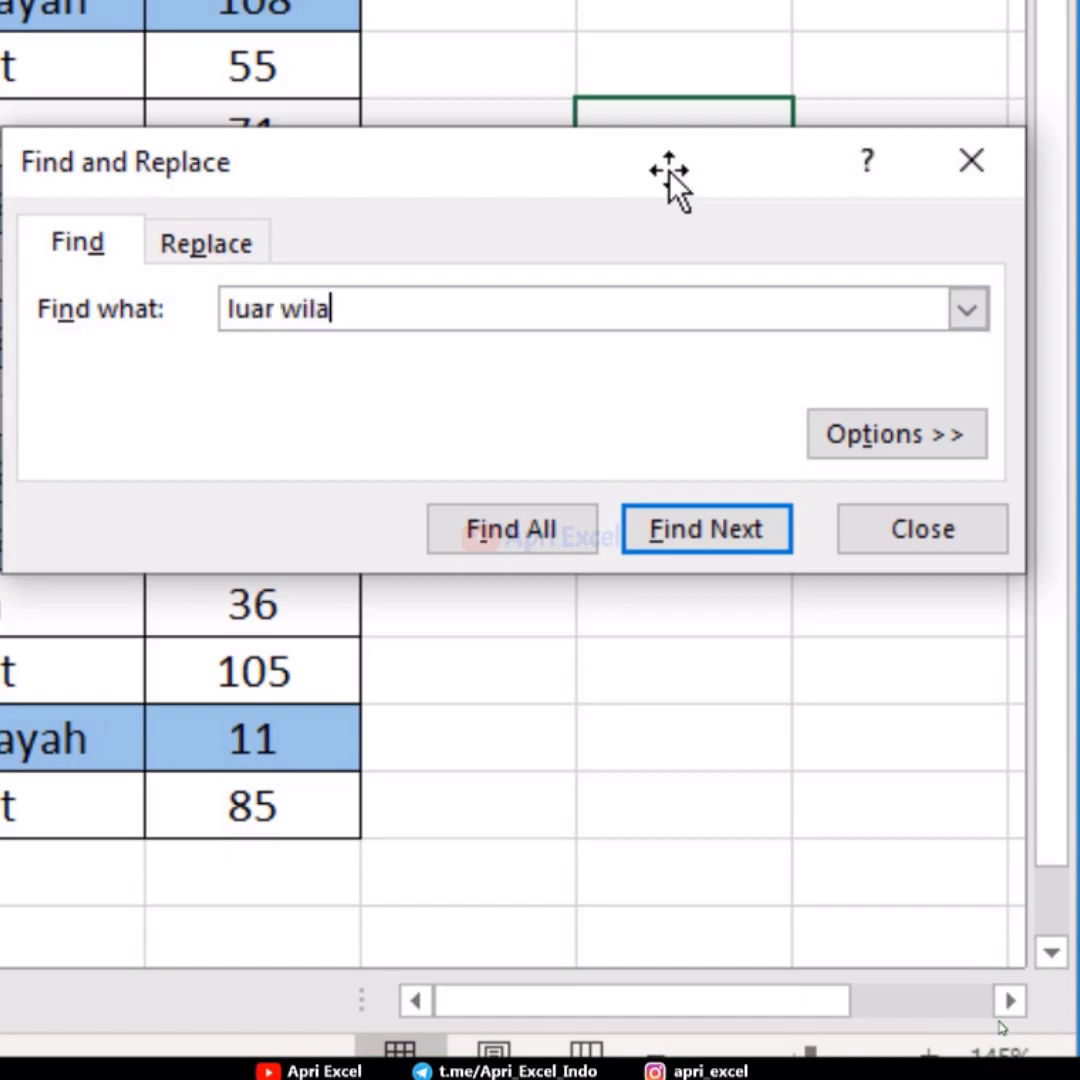
type("yah")
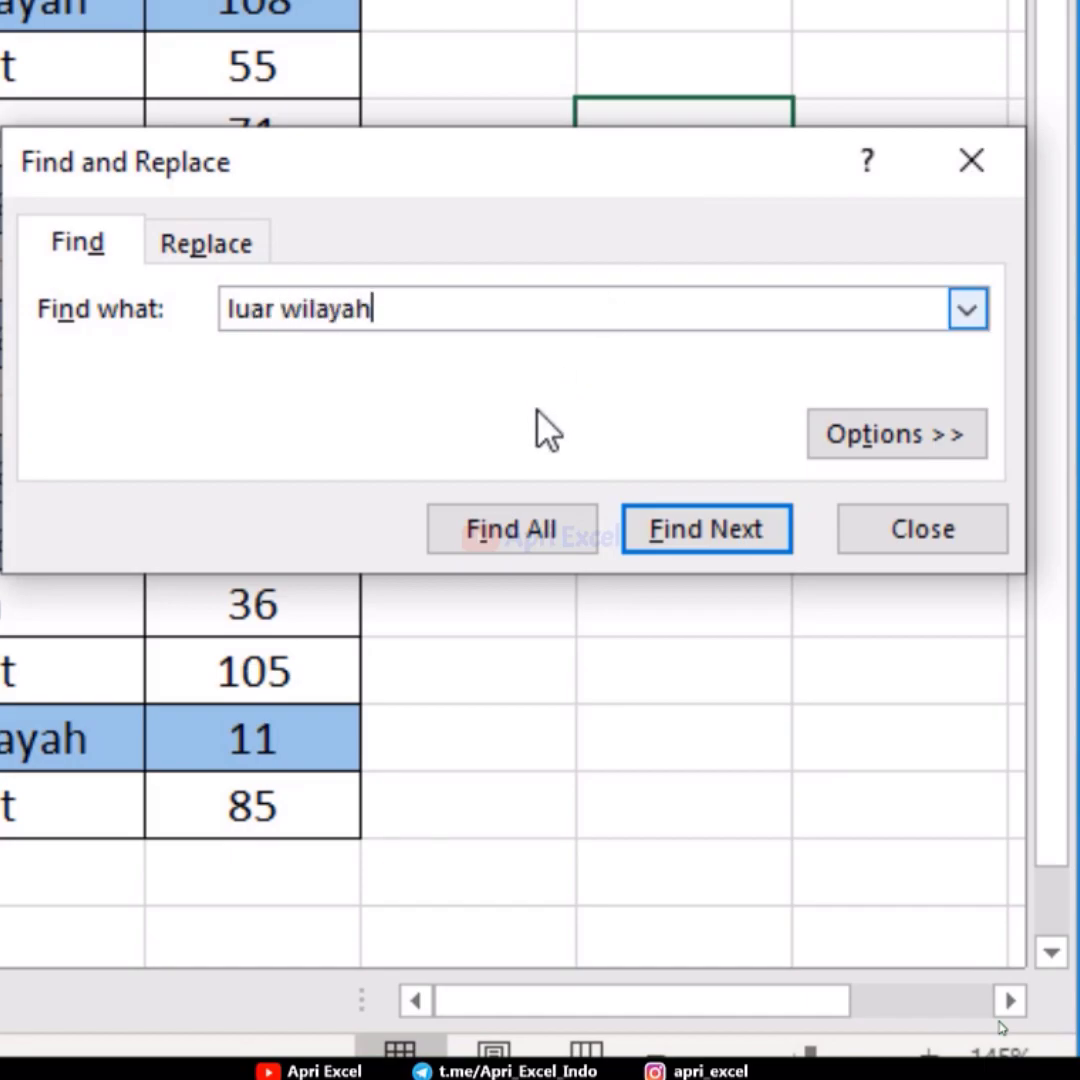
left_click(485, 530)
left_click(1003, 700)
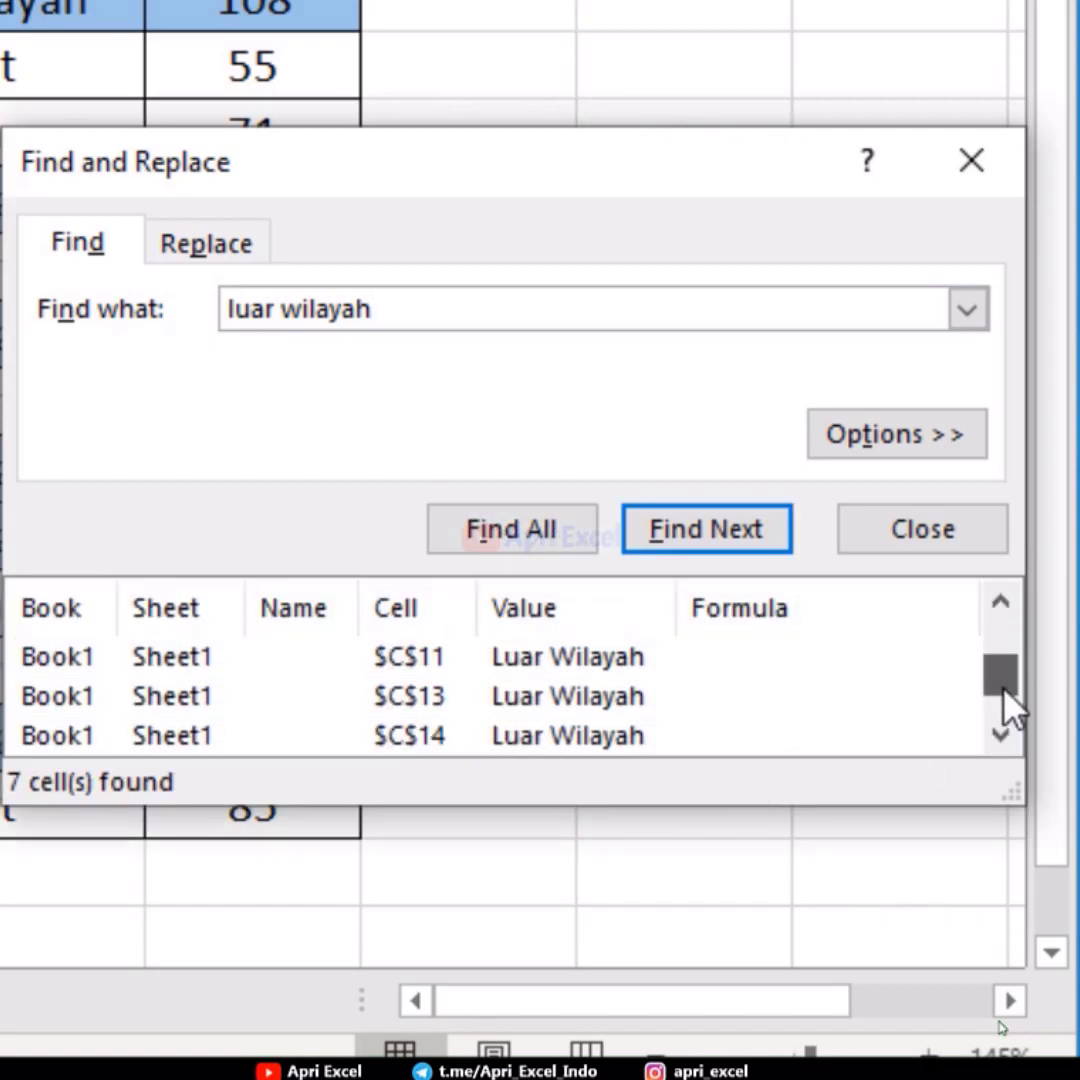
left_click_drag(1008, 705, 862, 705)
key("ctrl+a")
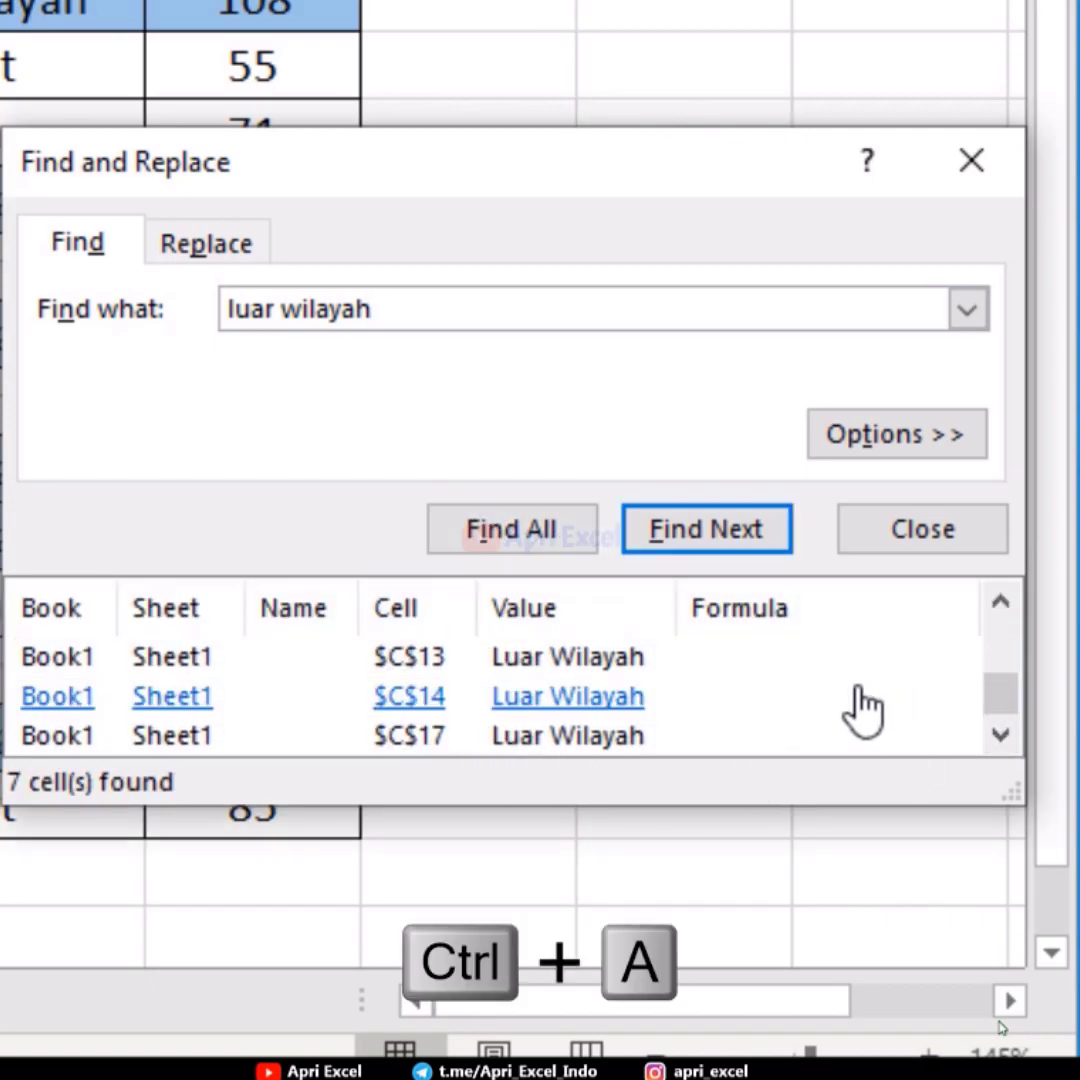
key("ctrl+a")
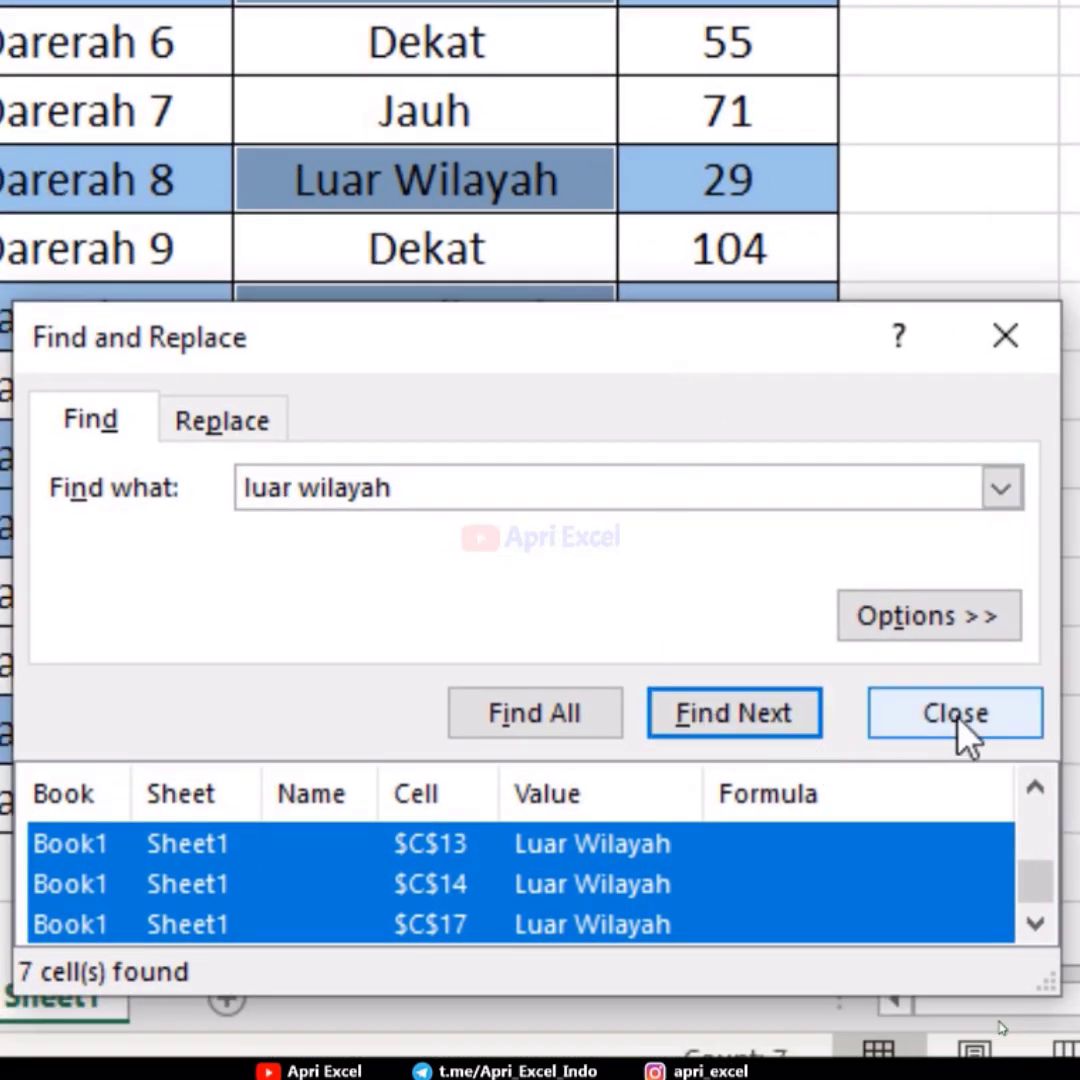
left_click(960, 716)
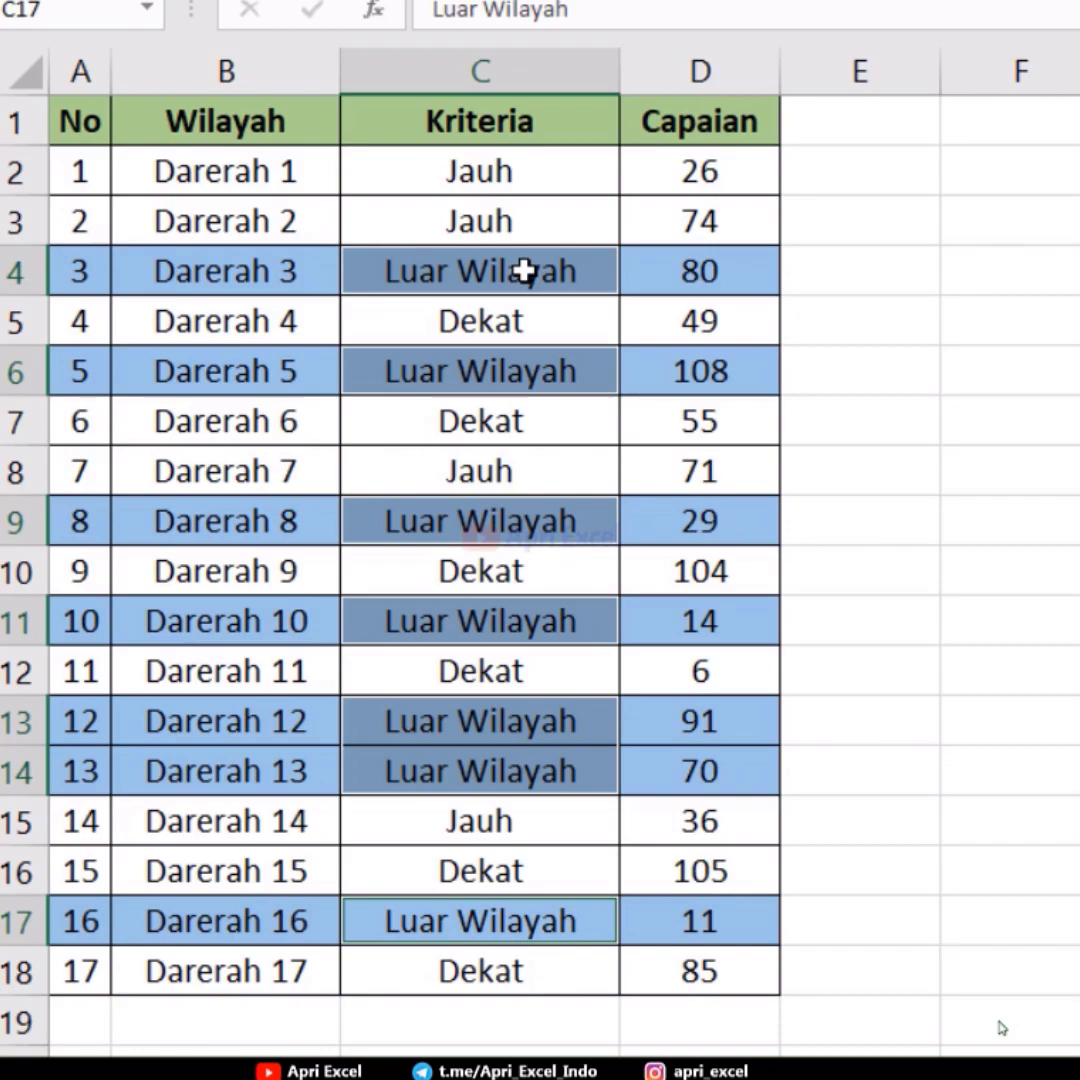
Delete the entire rows holding the selected Luar Wilayah cells.
right_click(524, 271)
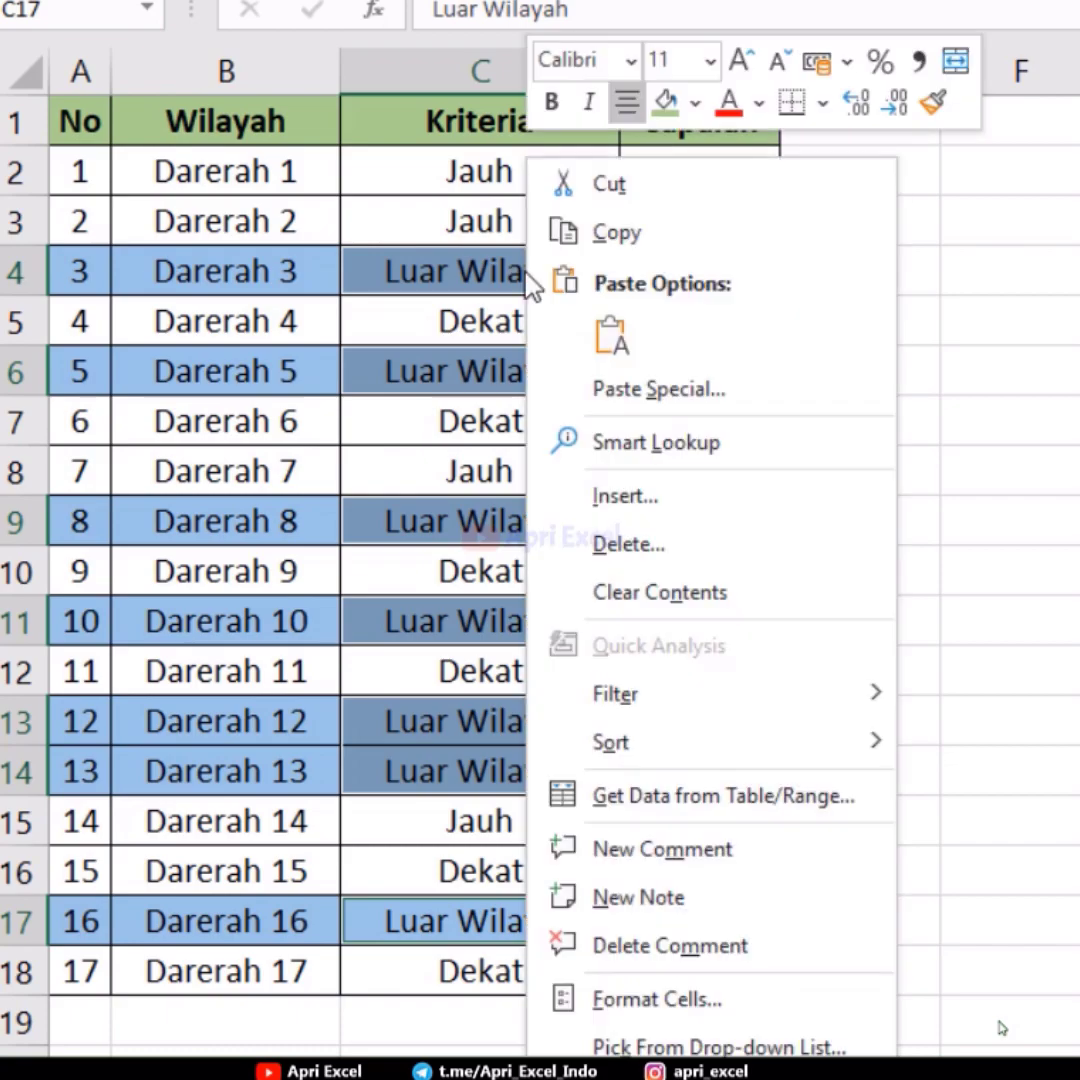
left_click(621, 563)
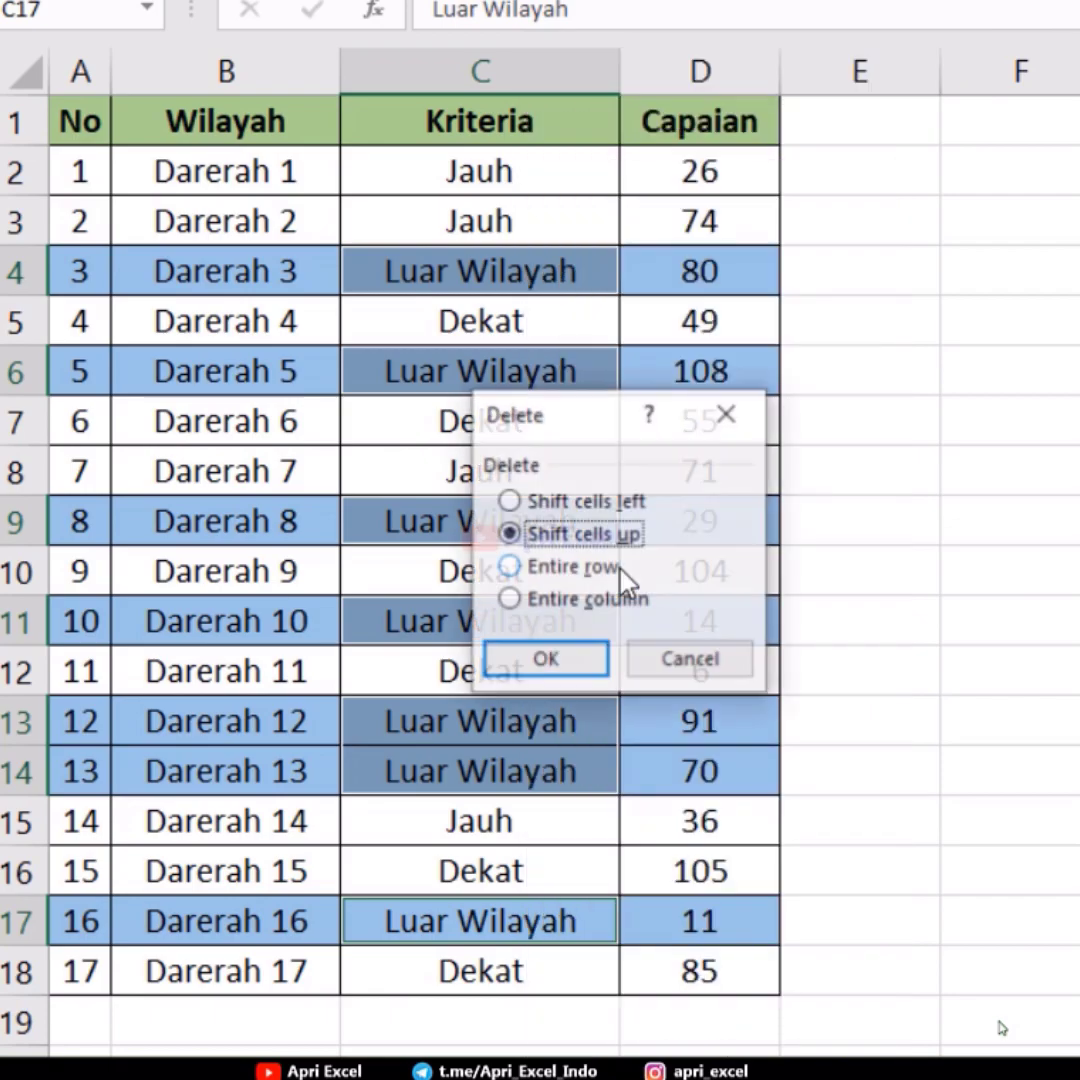
left_click(568, 574)
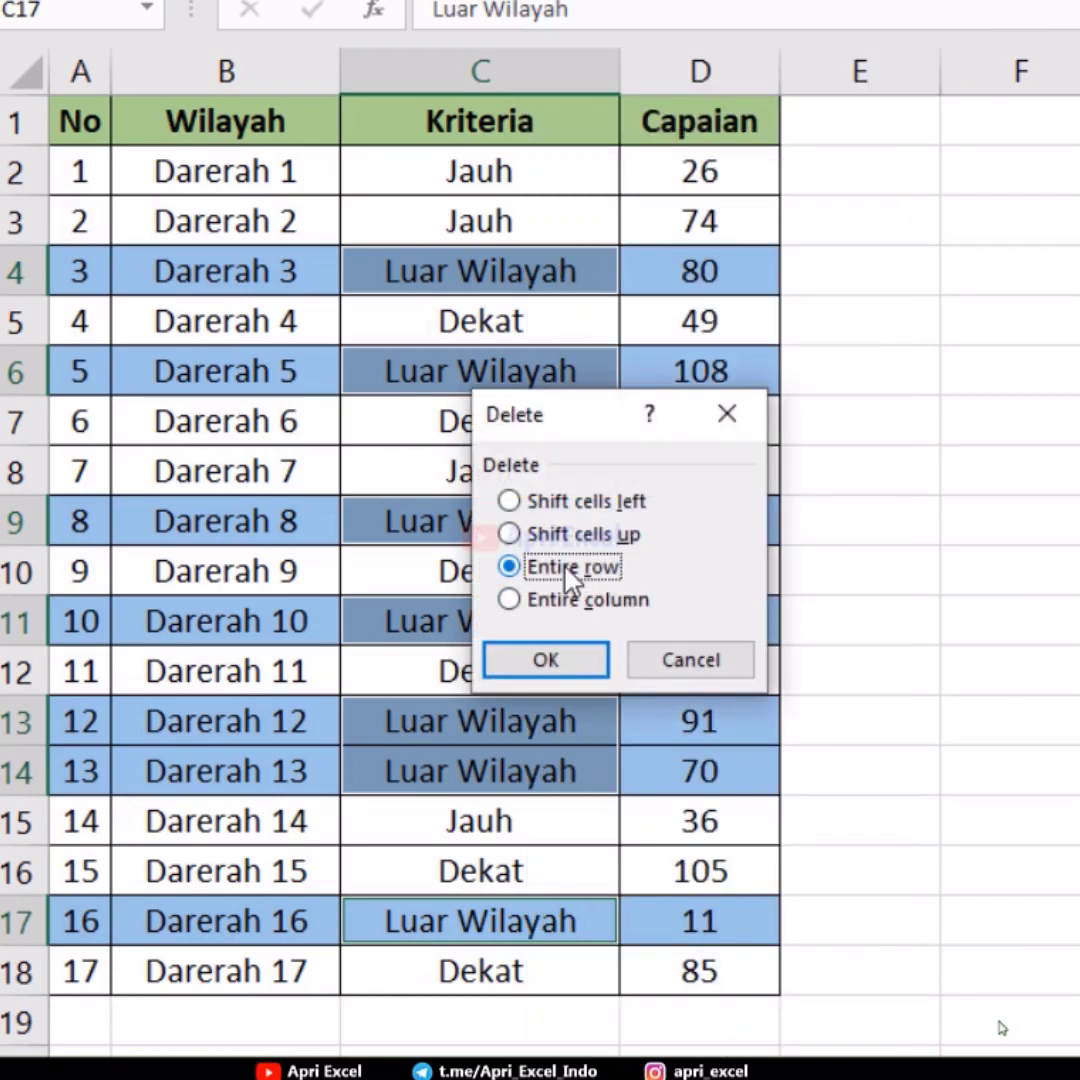
left_click(560, 660)
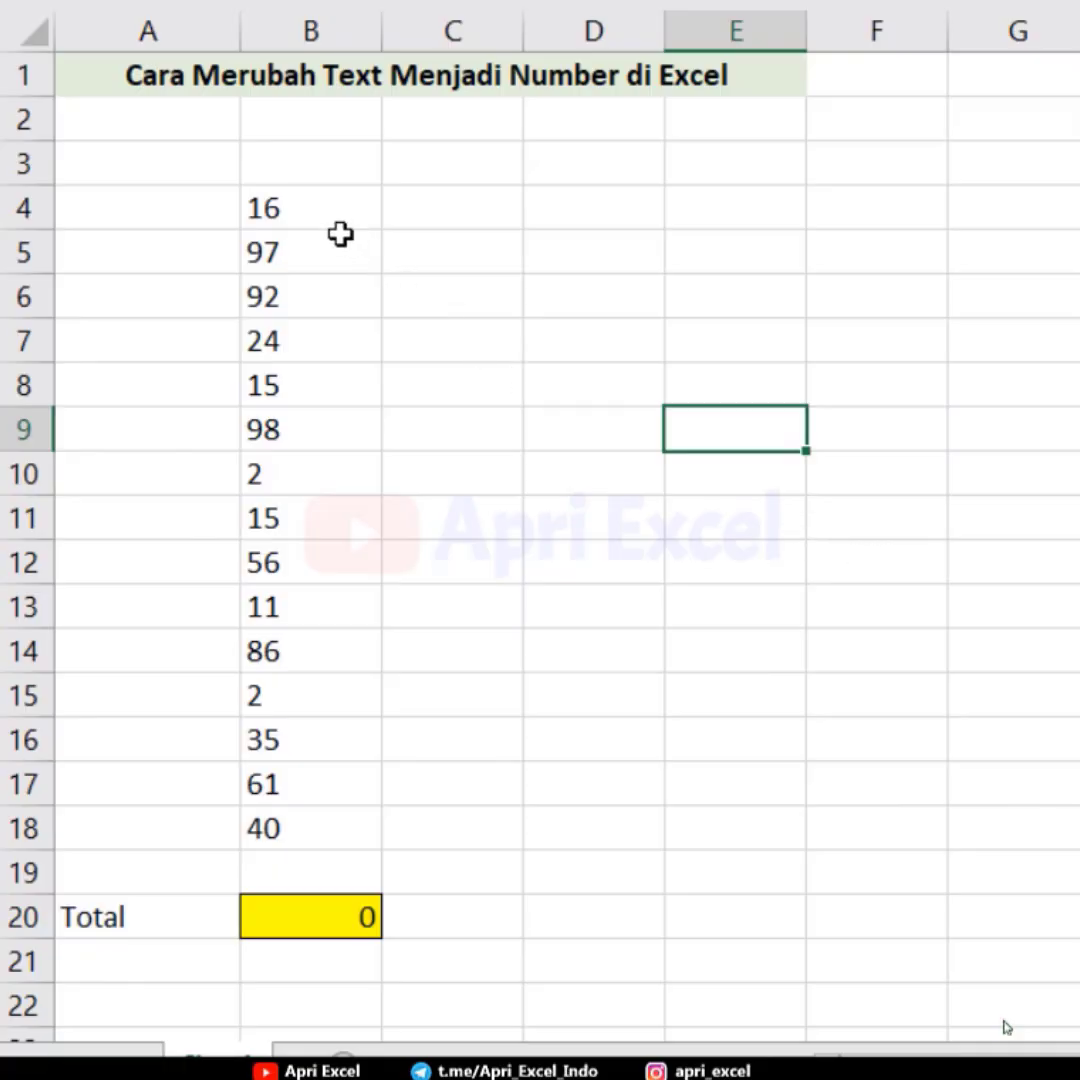
left_click_drag(326, 214, 306, 822)
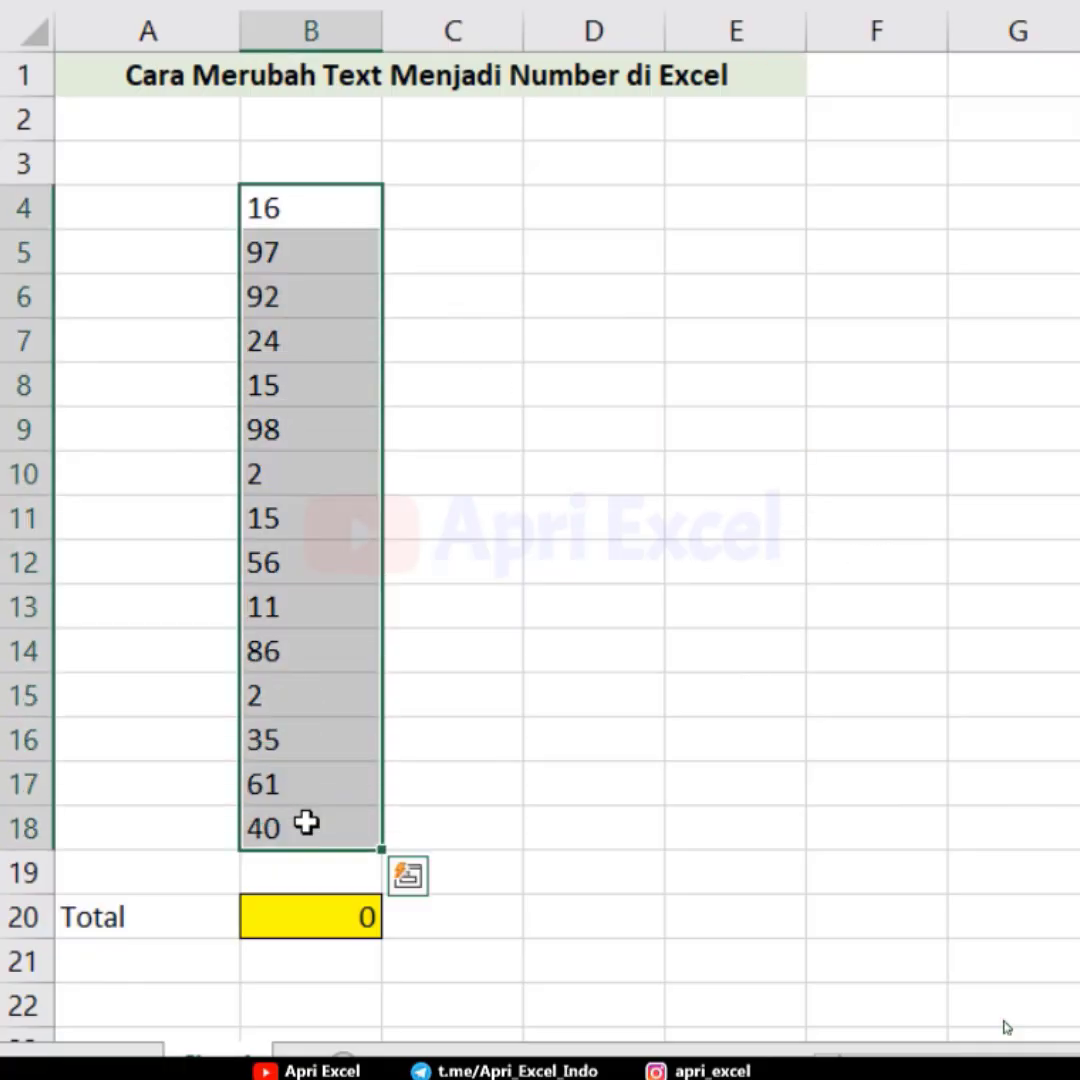
double_click(279, 213)
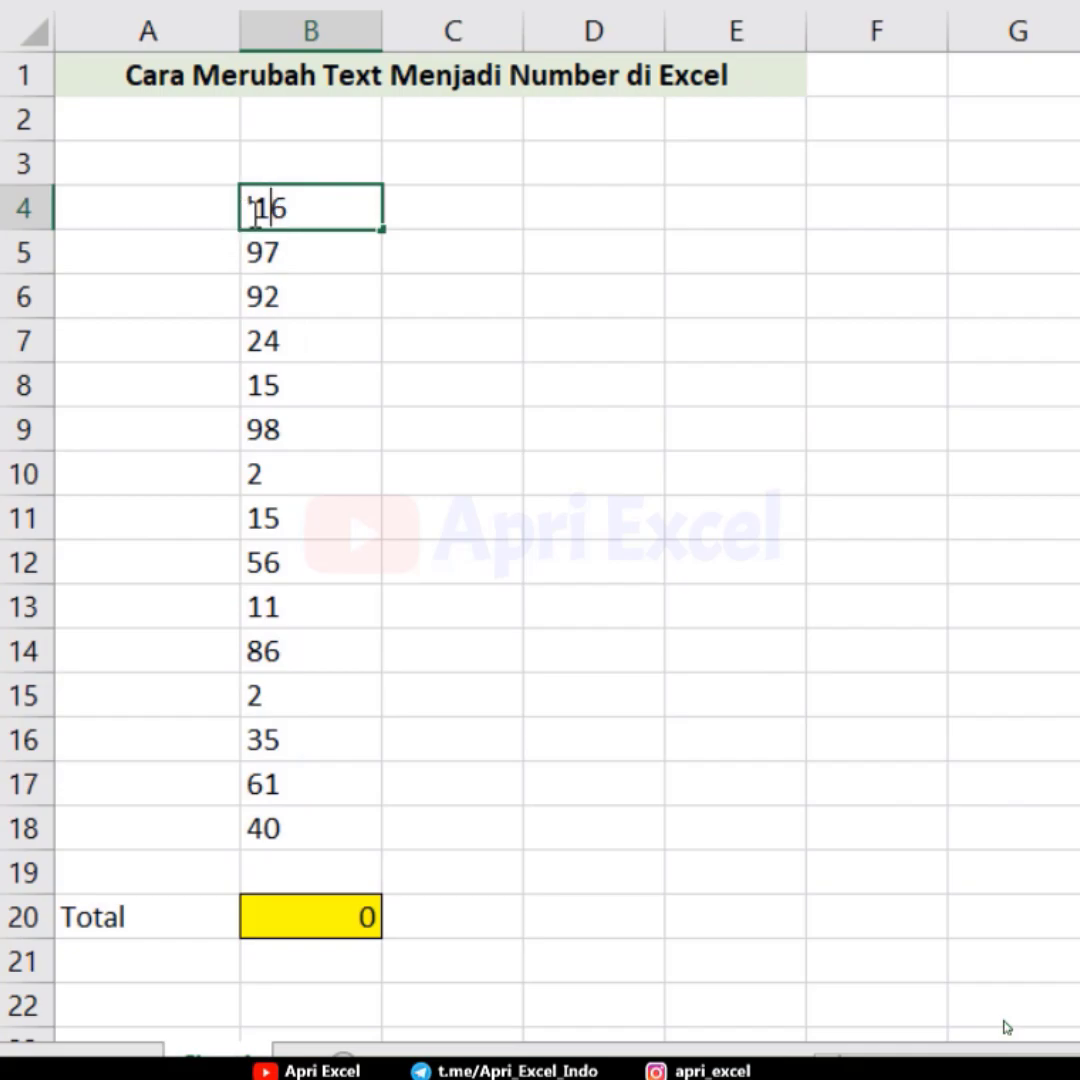
double_click(312, 917)
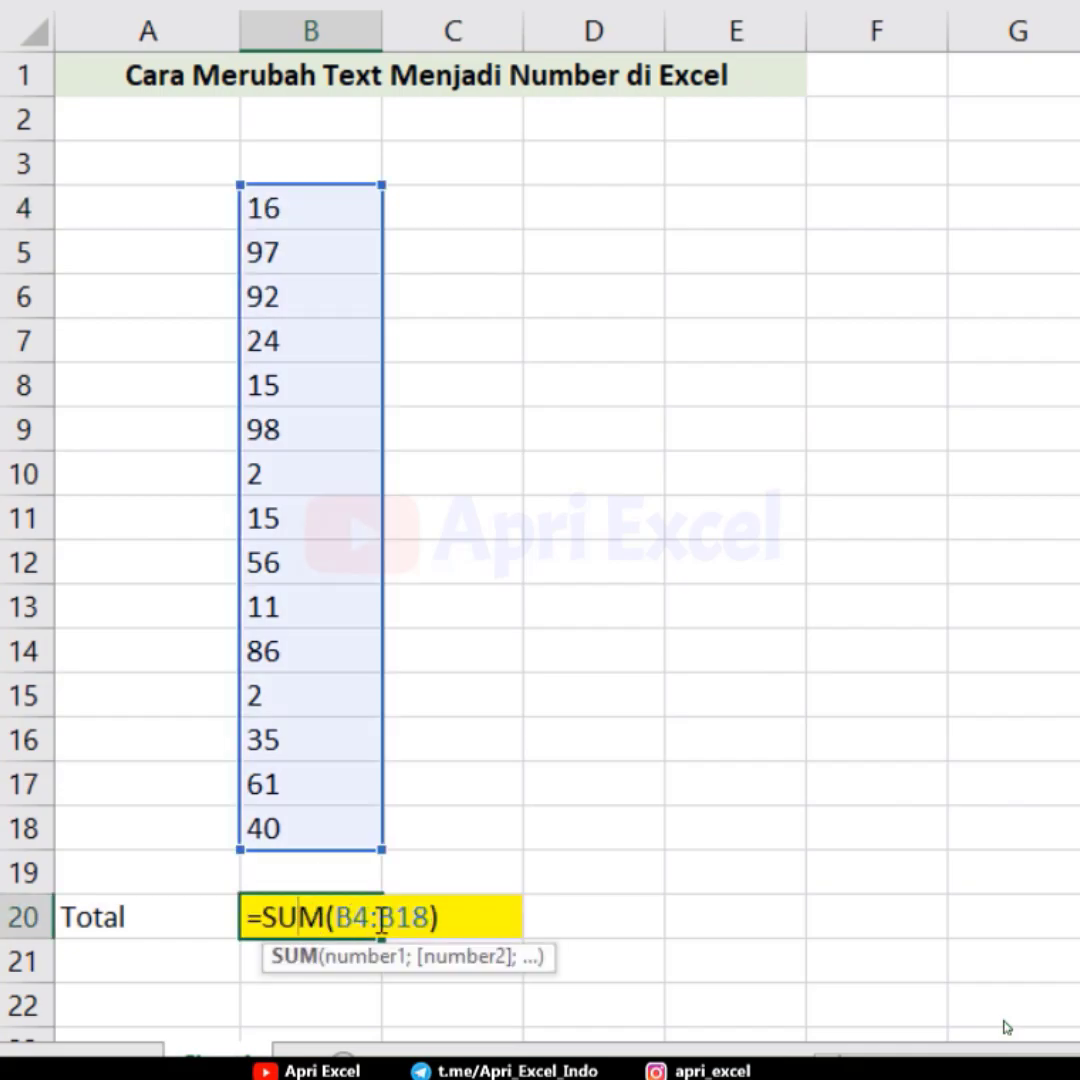
left_click(627, 766)
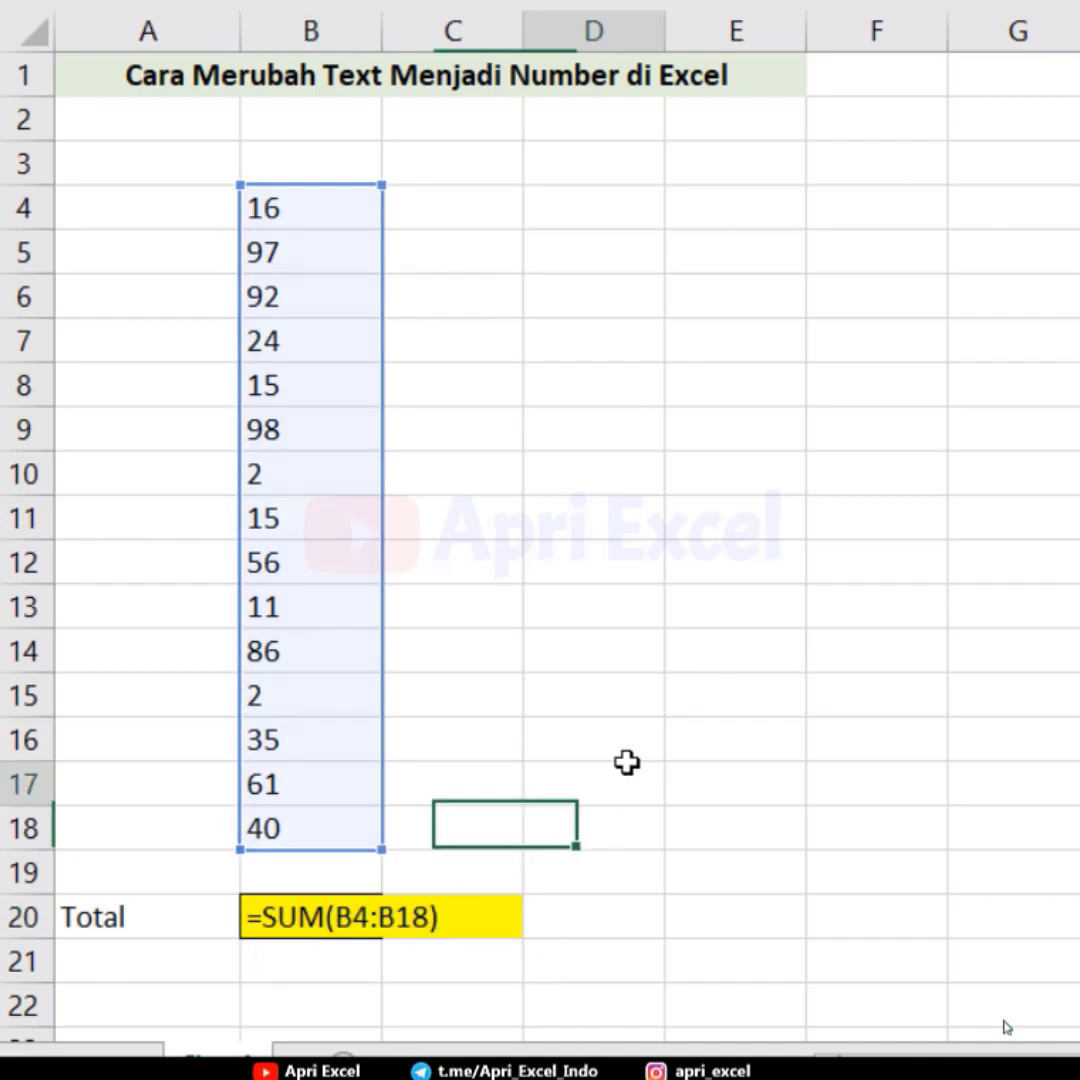
Apply the Number format to B4:B18.
left_click_drag(364, 193, 338, 829)
key("ctrl+1")
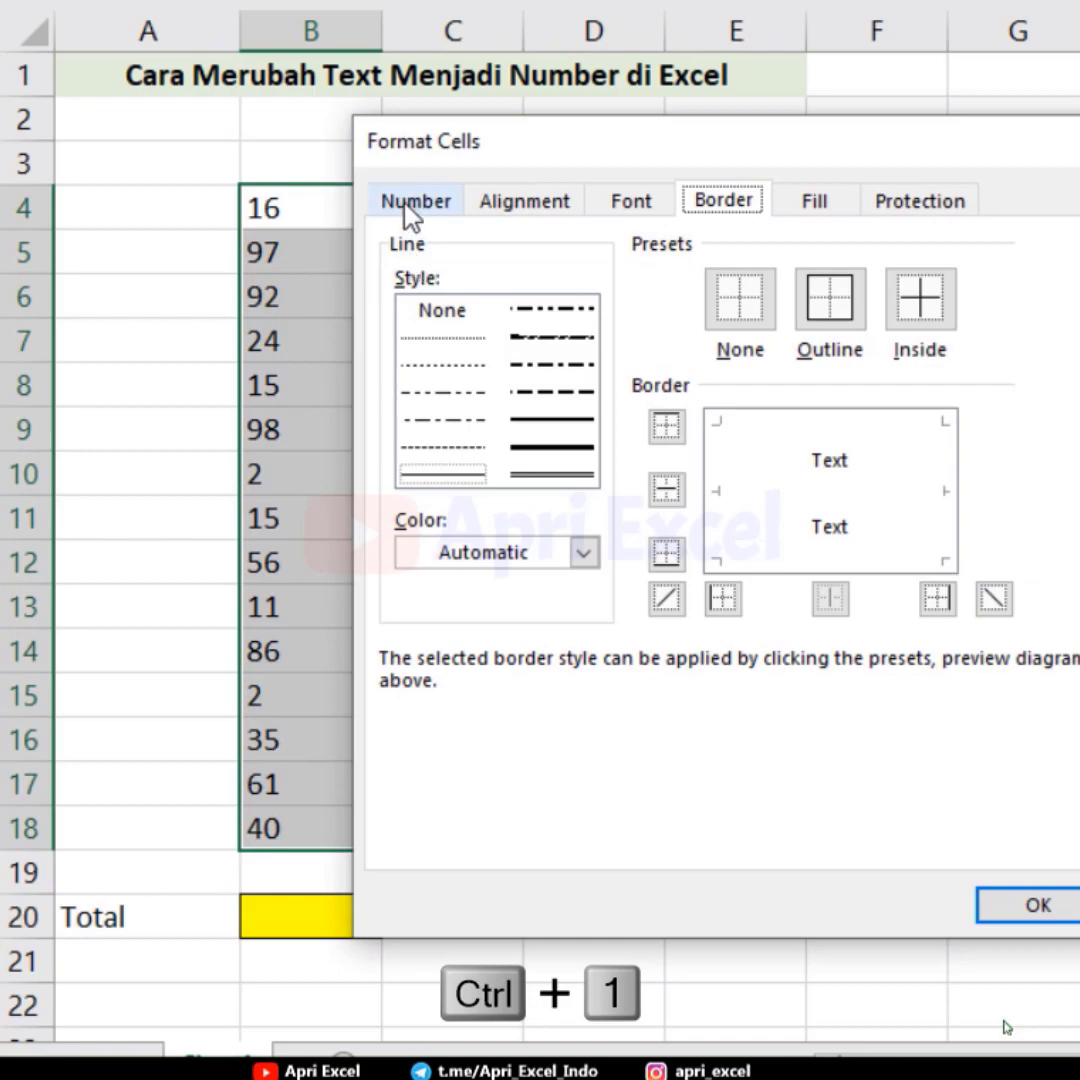
left_click(410, 203)
left_click(432, 298)
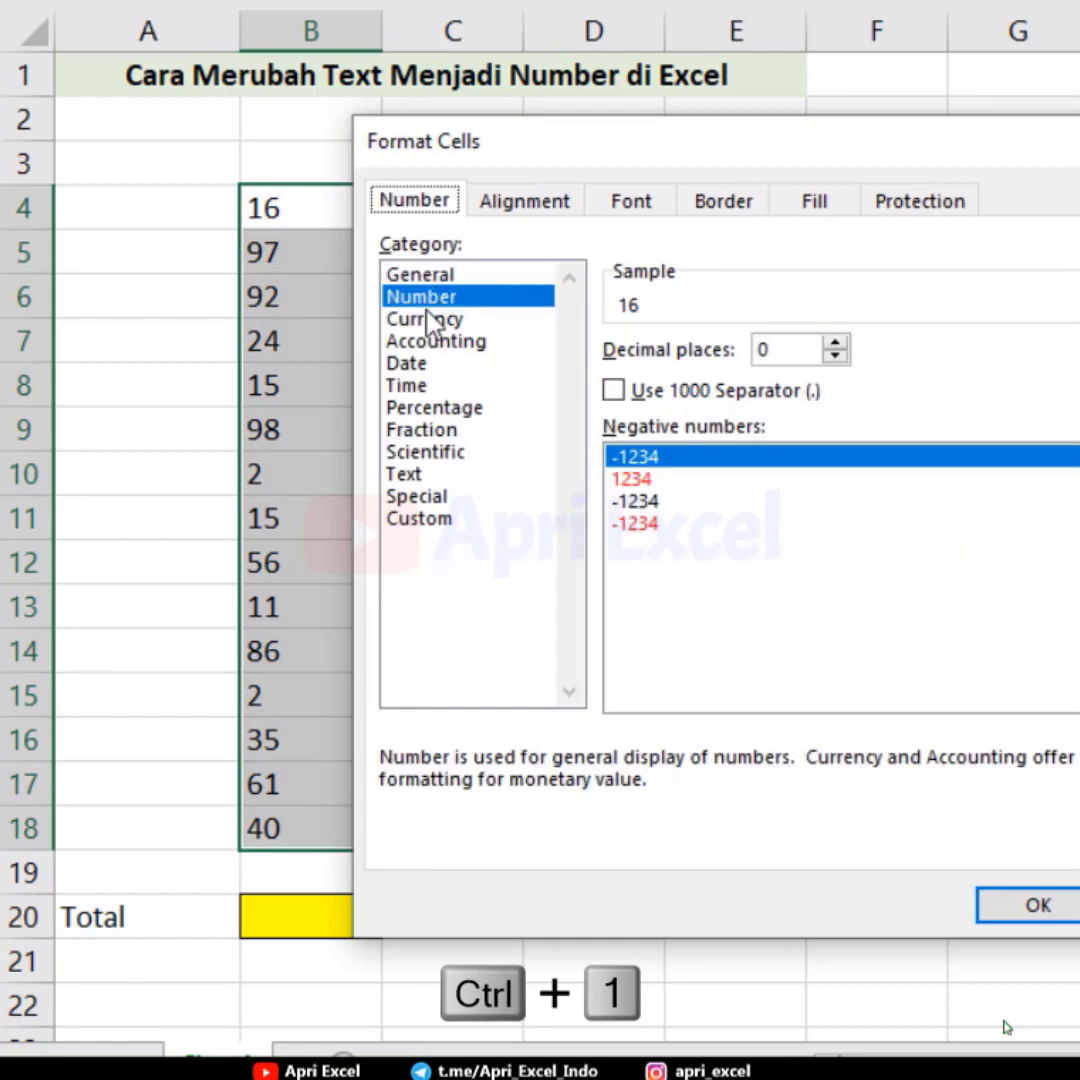
left_click(1036, 900)
left_click(497, 517)
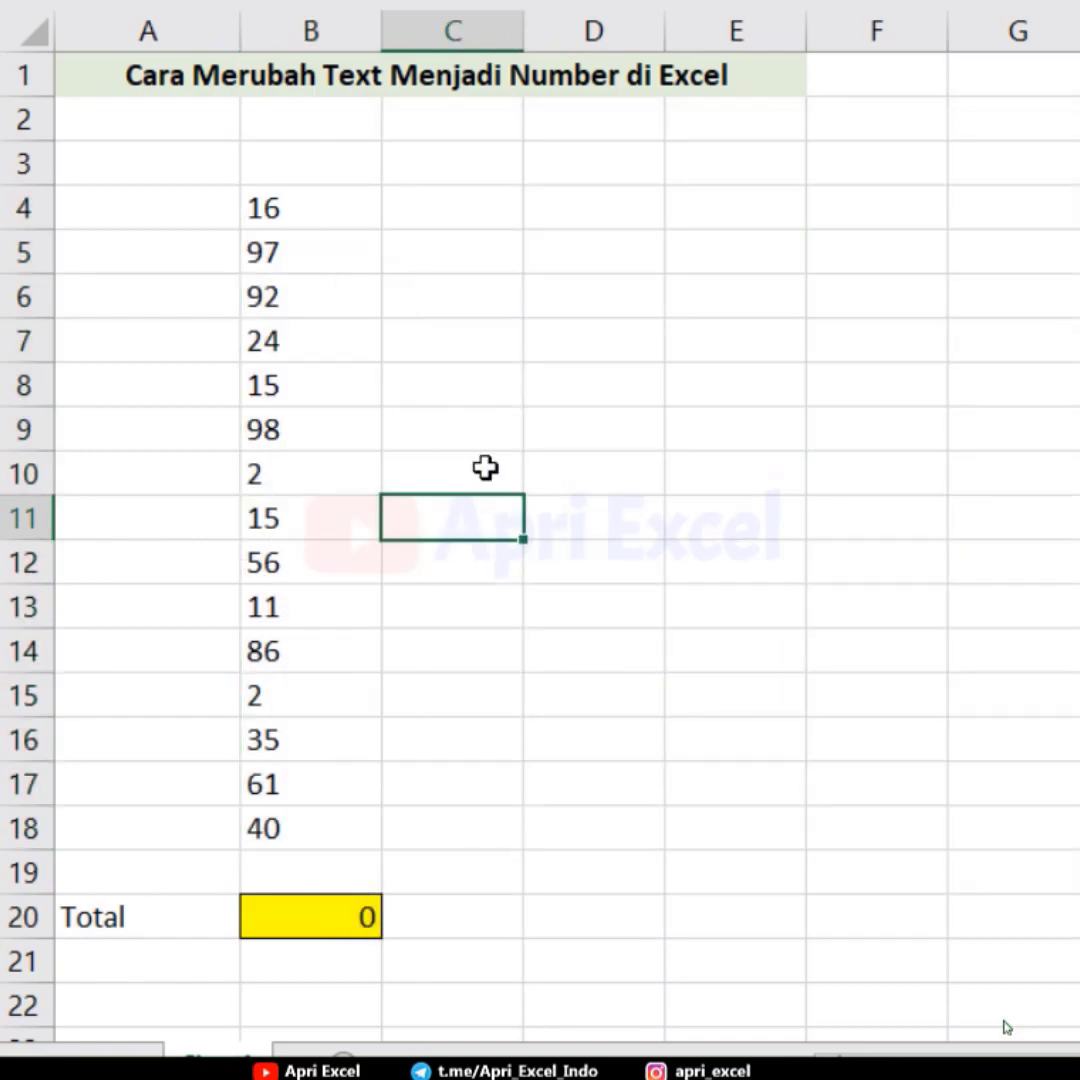
Remove the leading apostrophes from 16 in B4 and 97 in B5.
double_click(270, 208)
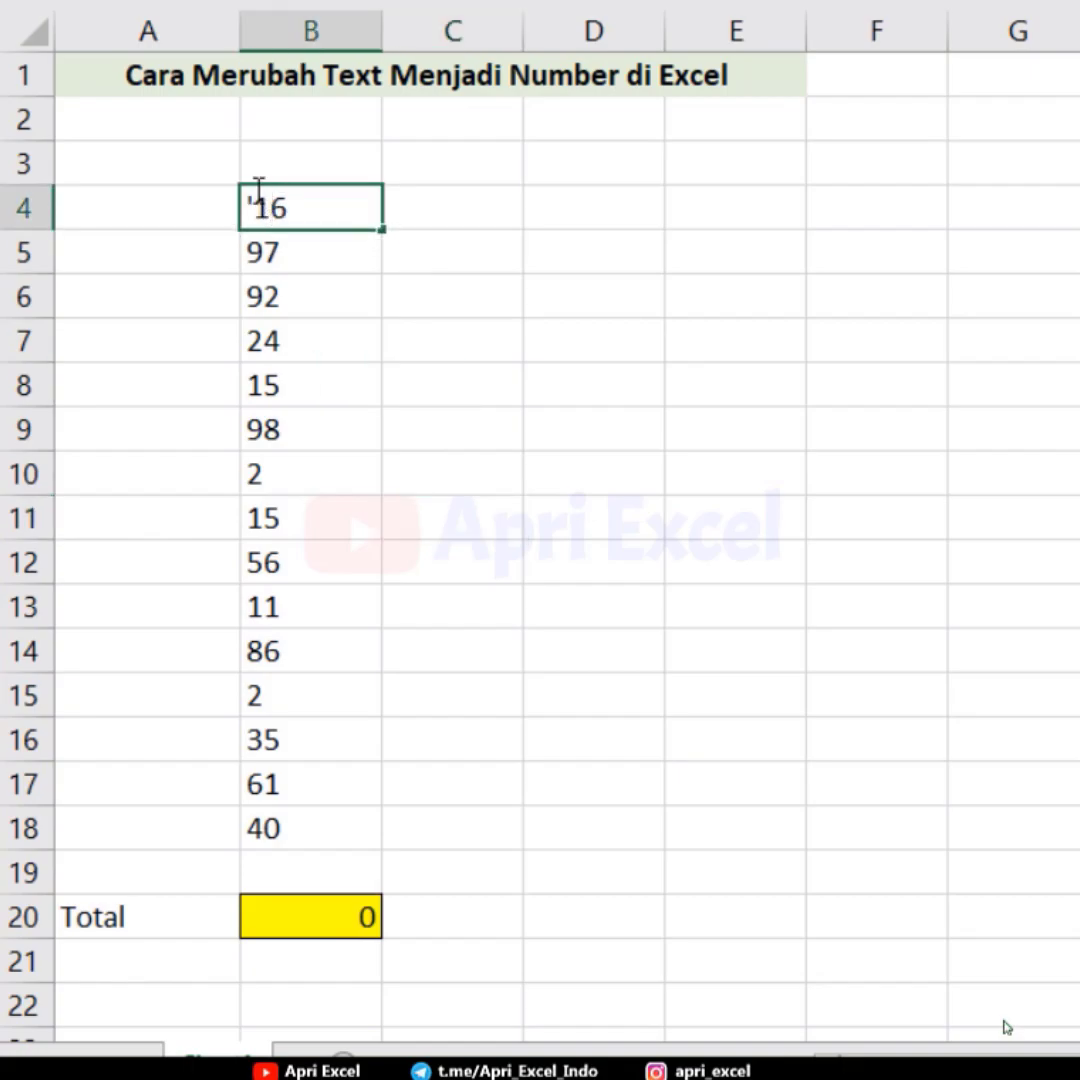
key("BackSpace")
key("Return")
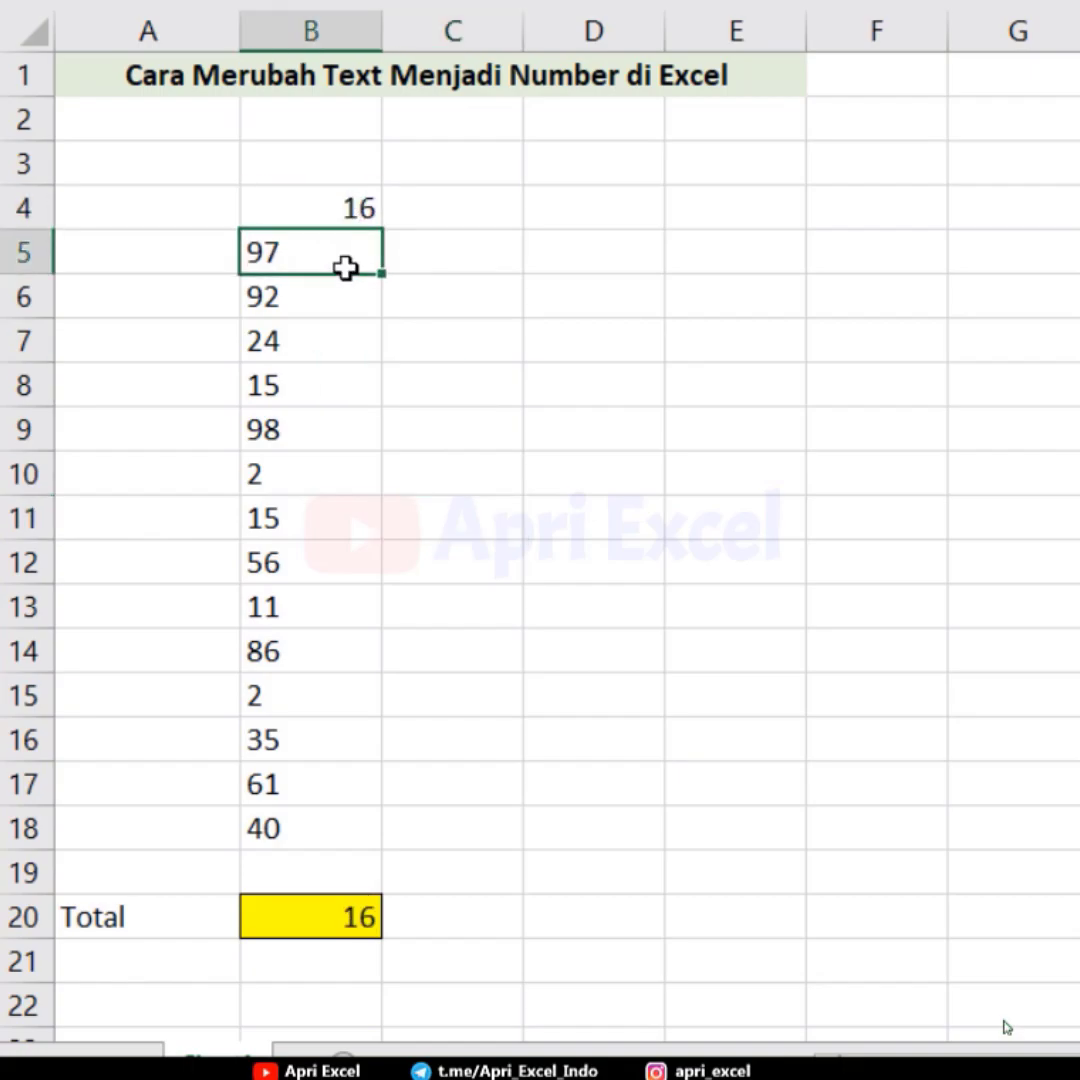
double_click(287, 251)
key("Home")
key("Delete")
key("Return")
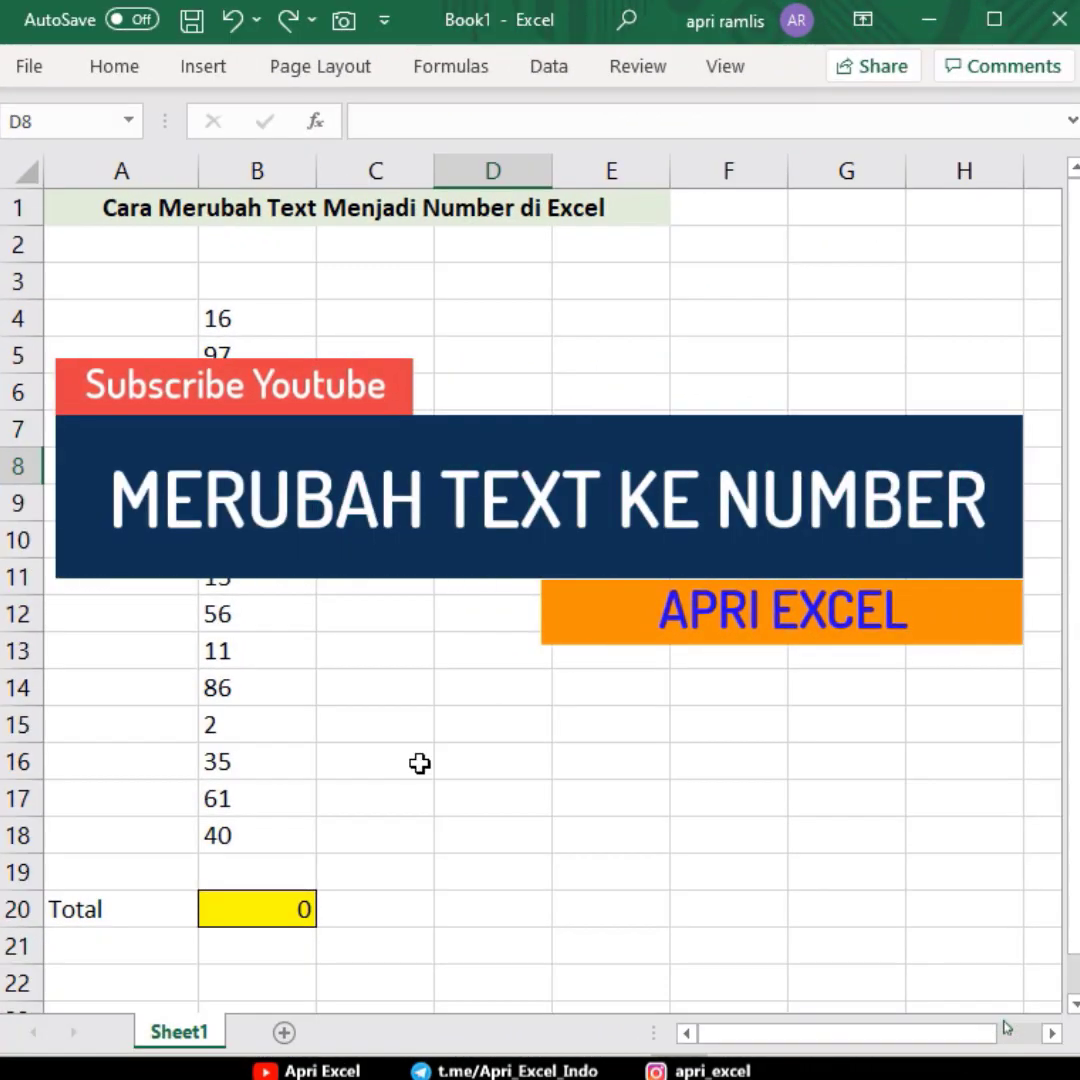
Run Data > Text to Columns on B4:B18 and click Finish straight away.
left_click(262, 318)
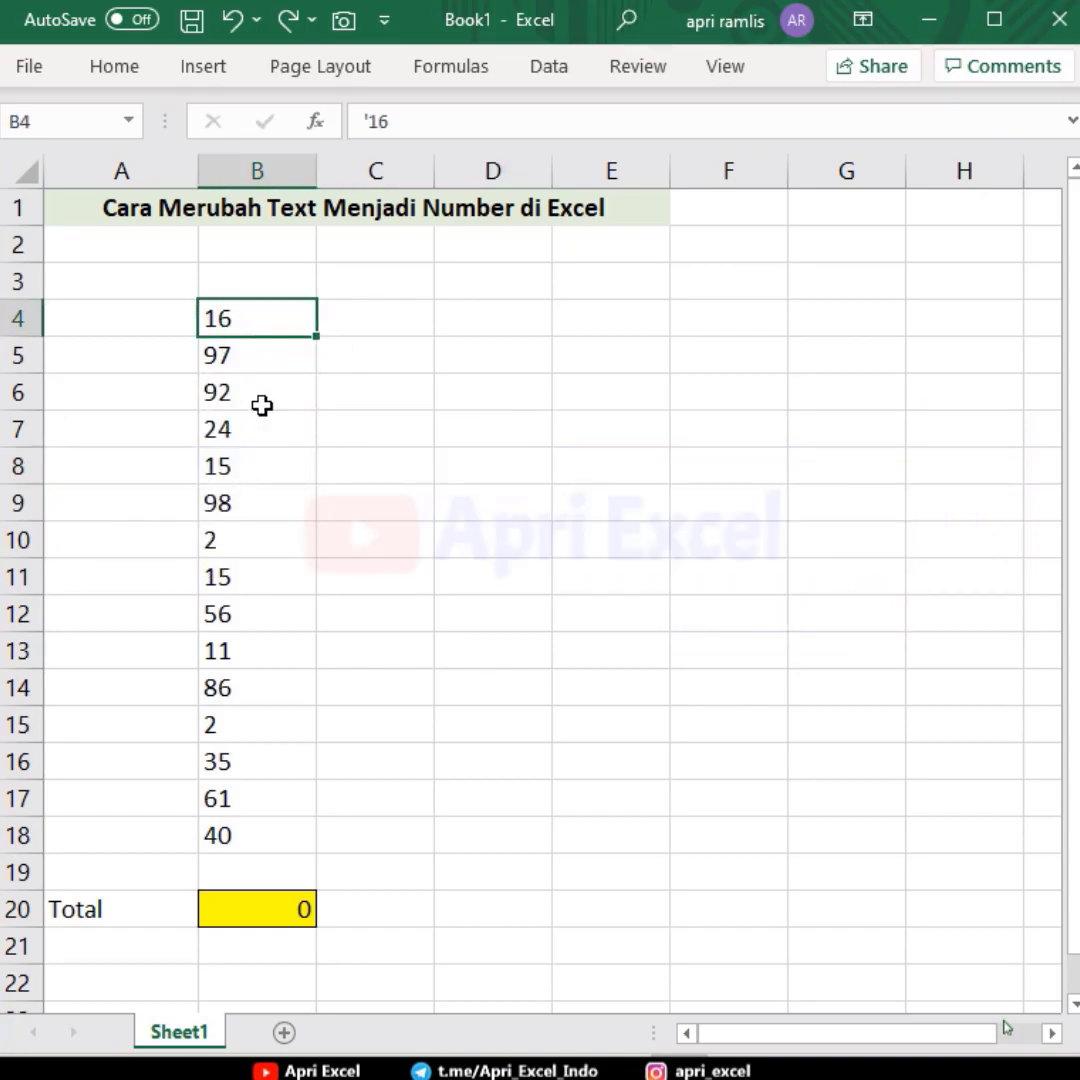
left_click_drag(262, 405, 219, 836)
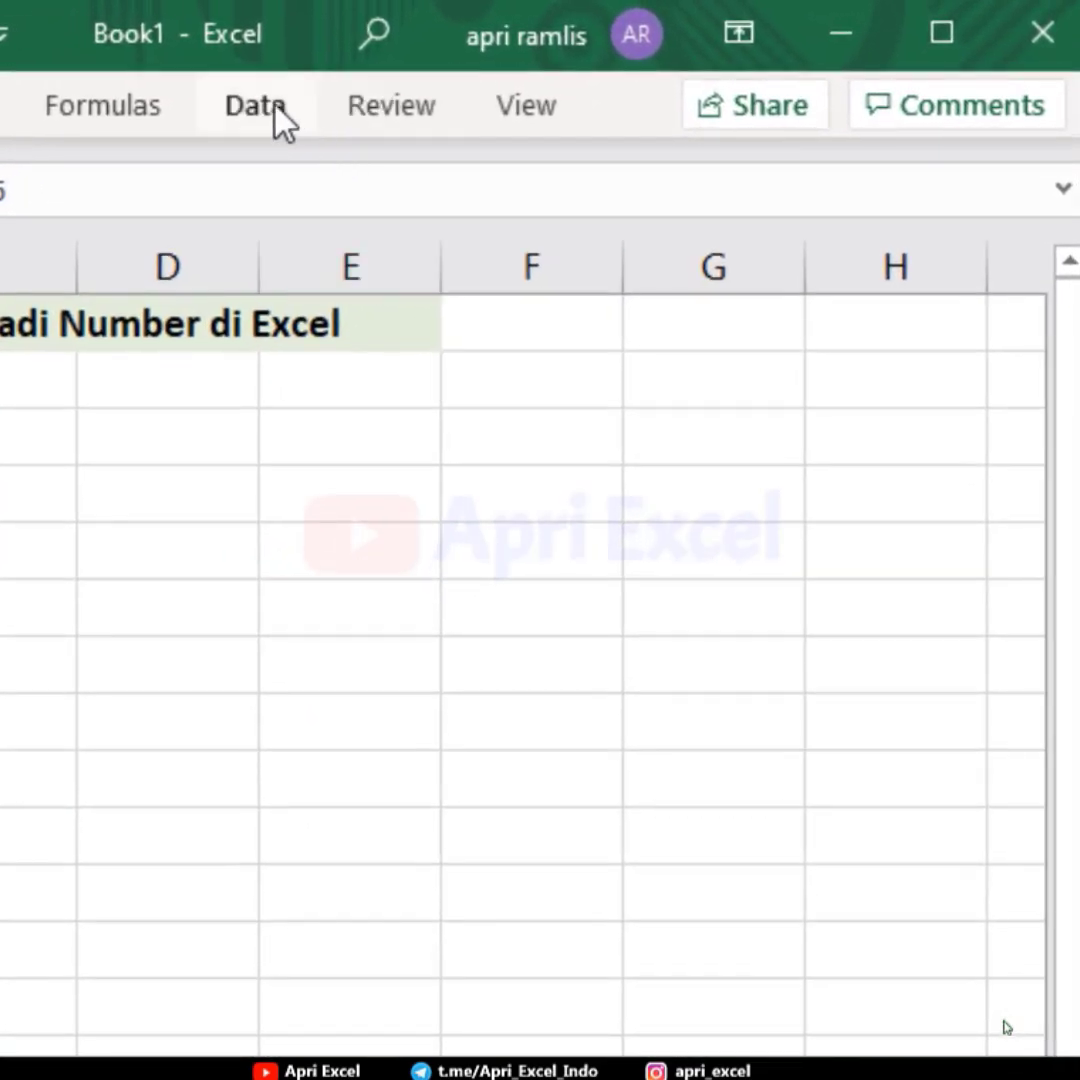
left_click(537, 74)
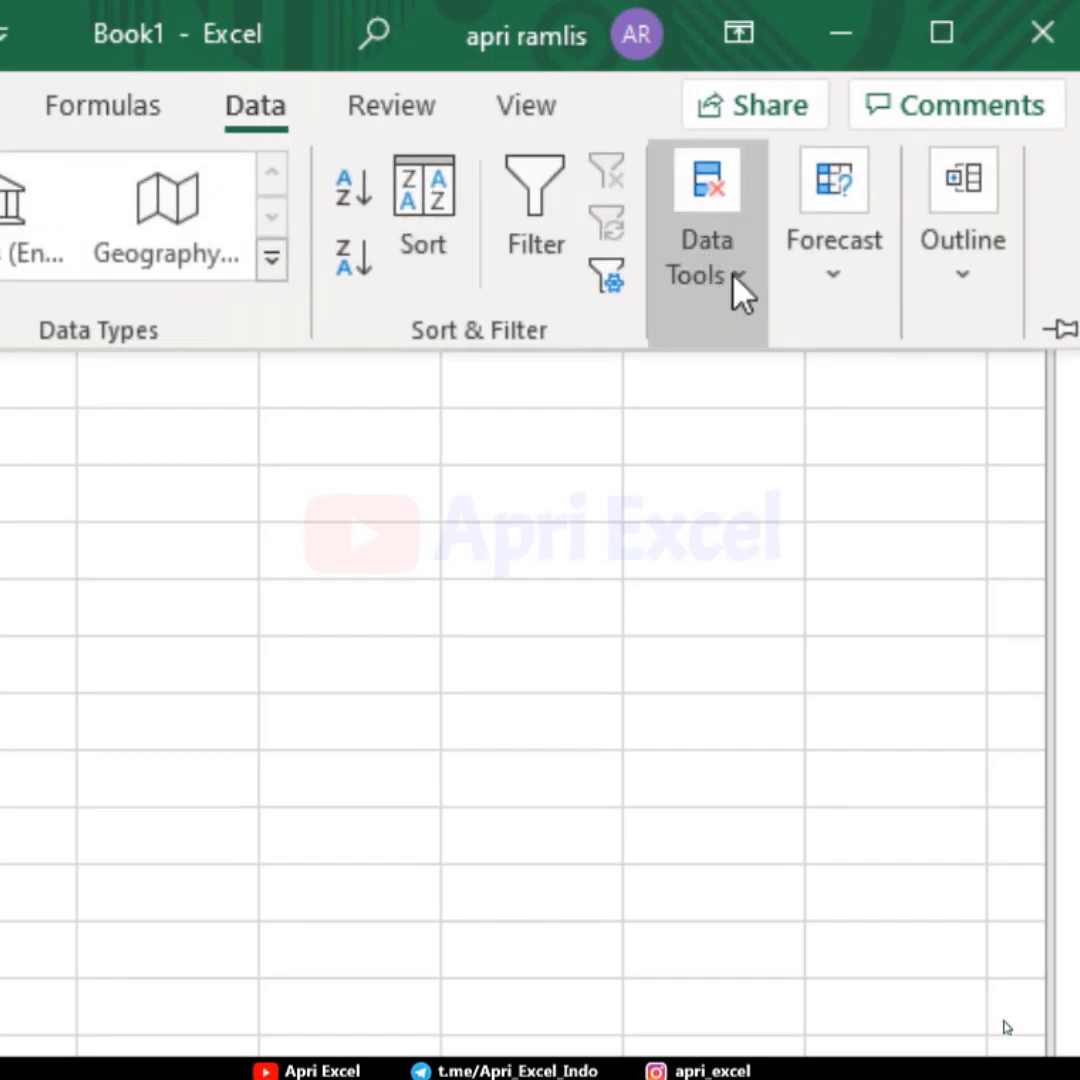
left_click(735, 280)
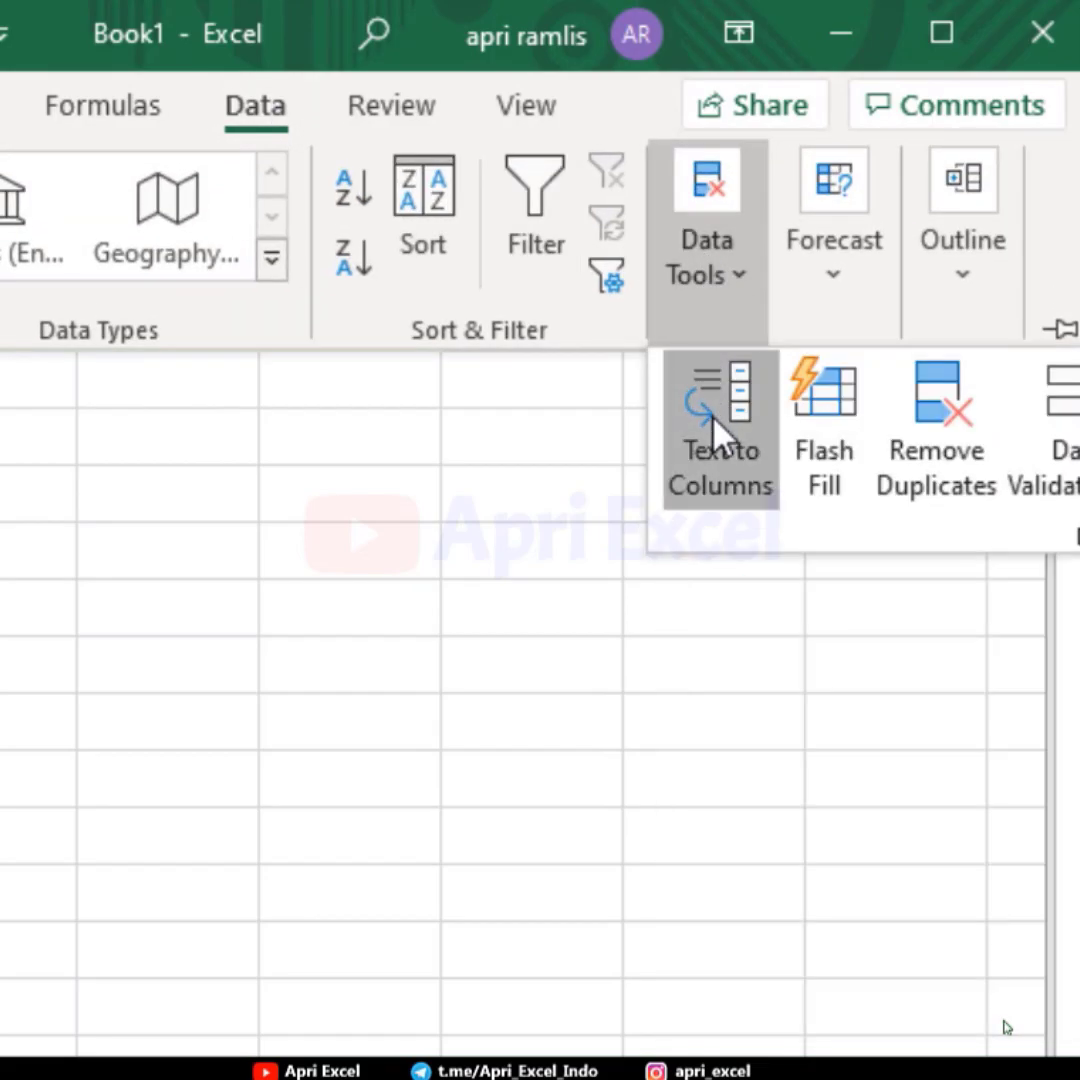
left_click(720, 430)
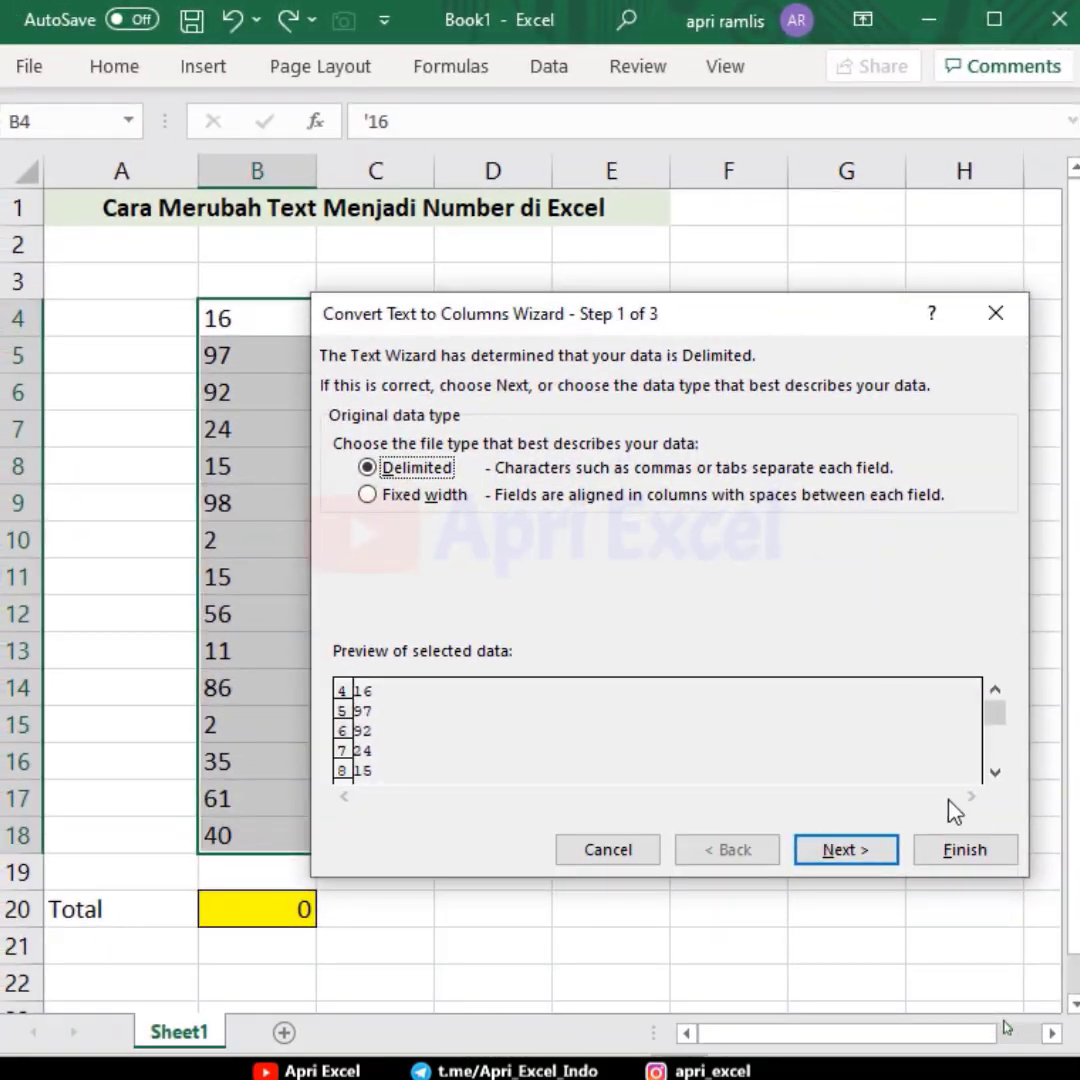
left_click(965, 852)
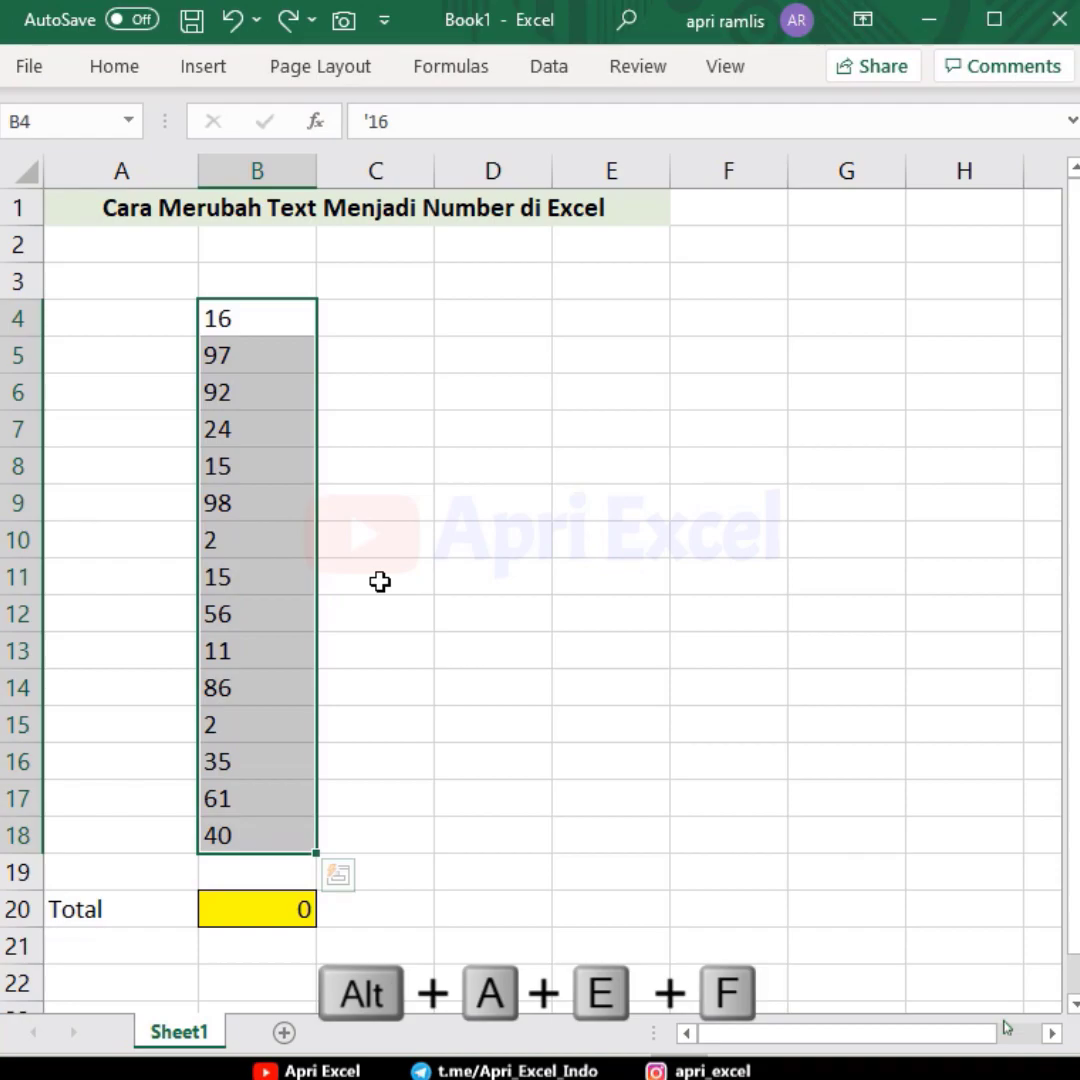
Run Text to Columns on B4:B18 with the Alt, A, E, F shortcut sequence.
key("alt")
key("a")
key("e")
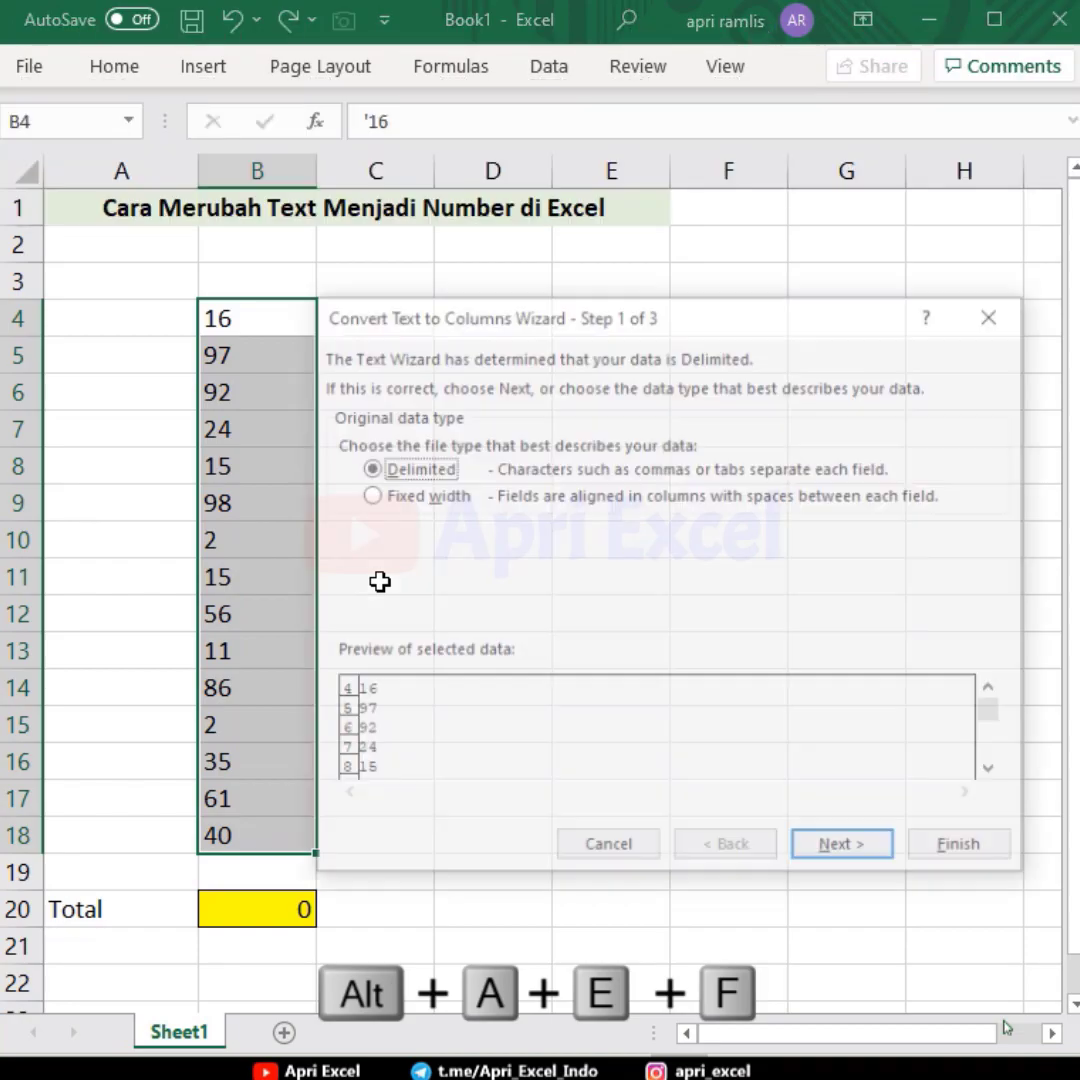
key("f")
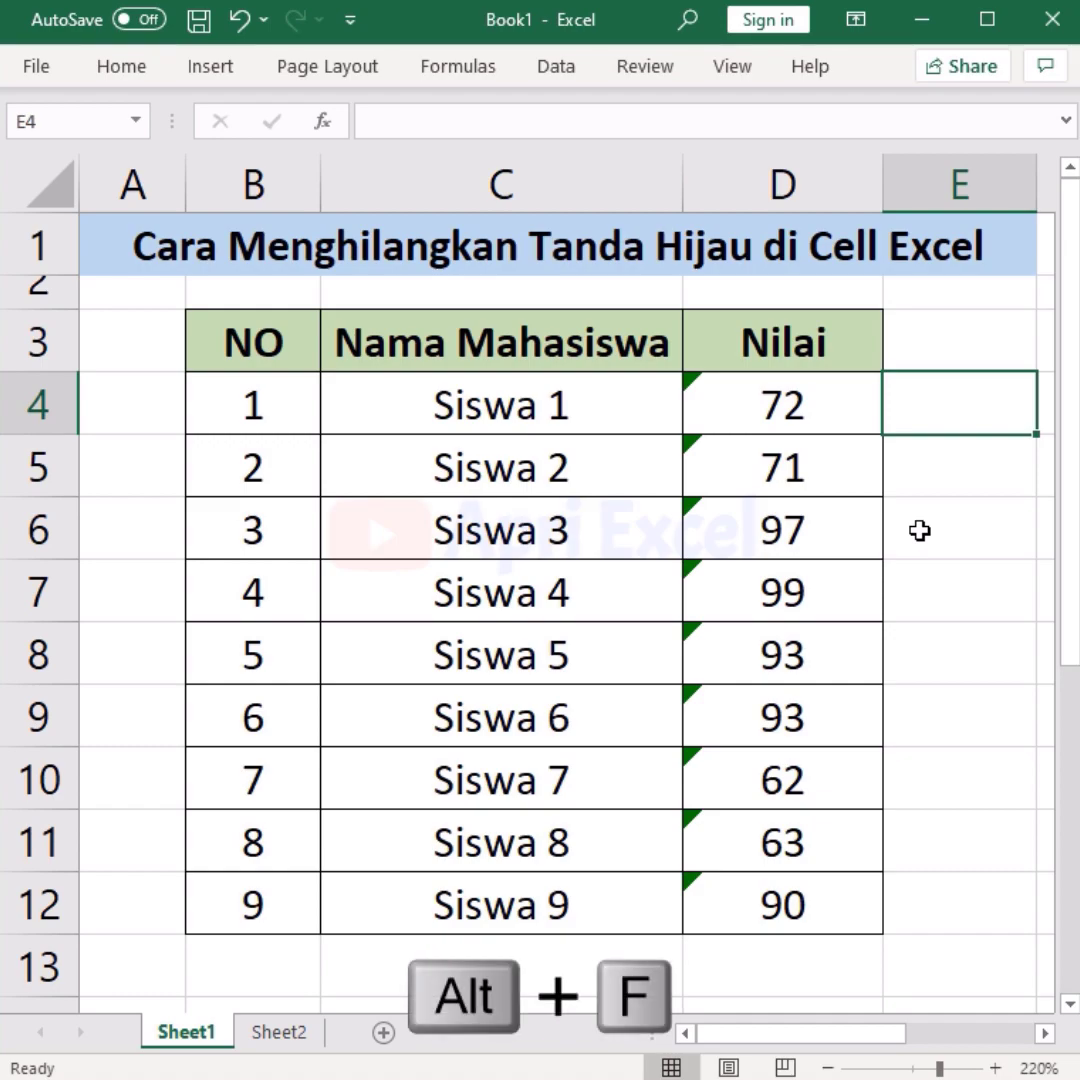
Uncheck 'Enable background error checking' in the Formulas options and confirm.
key("alt+f")
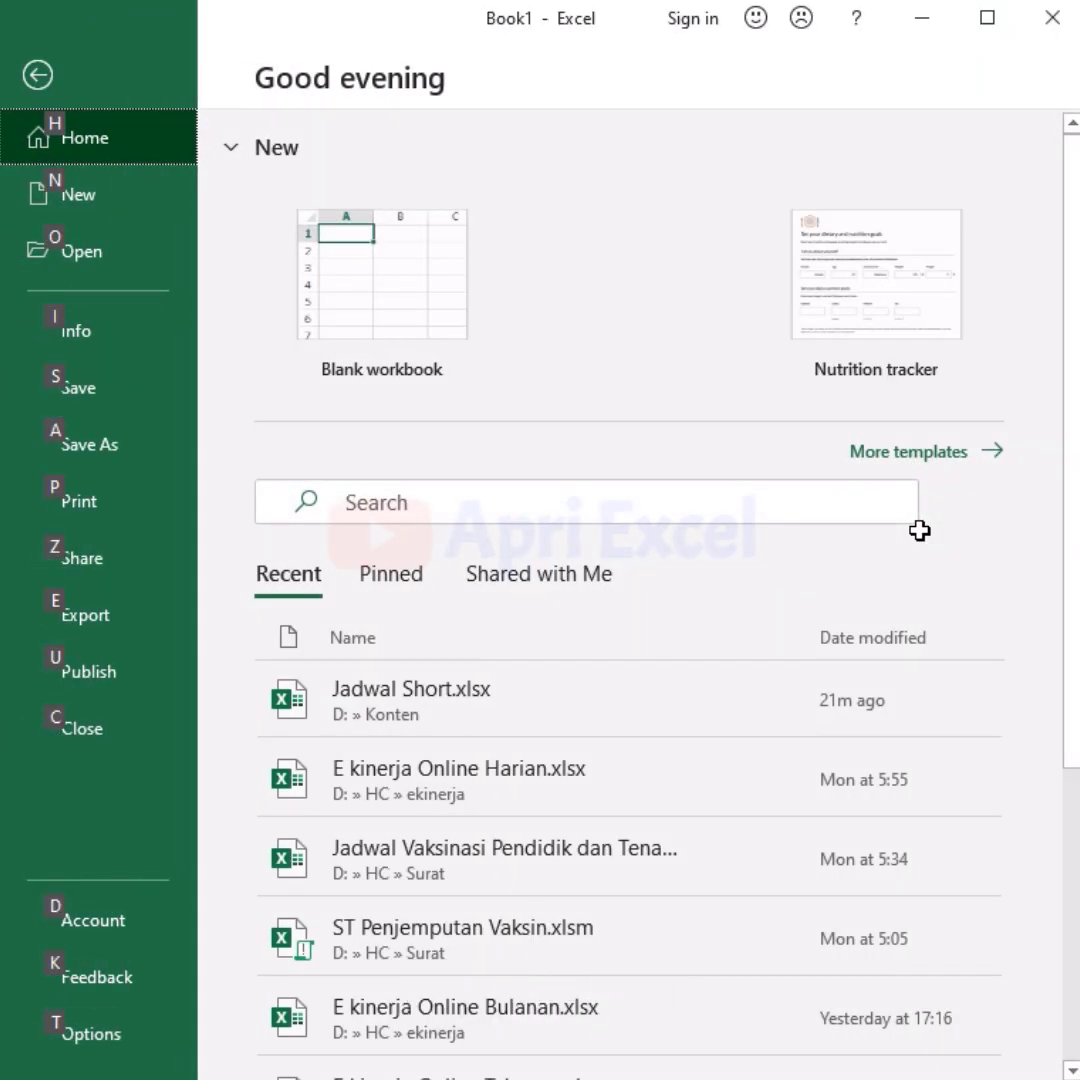
key("t")
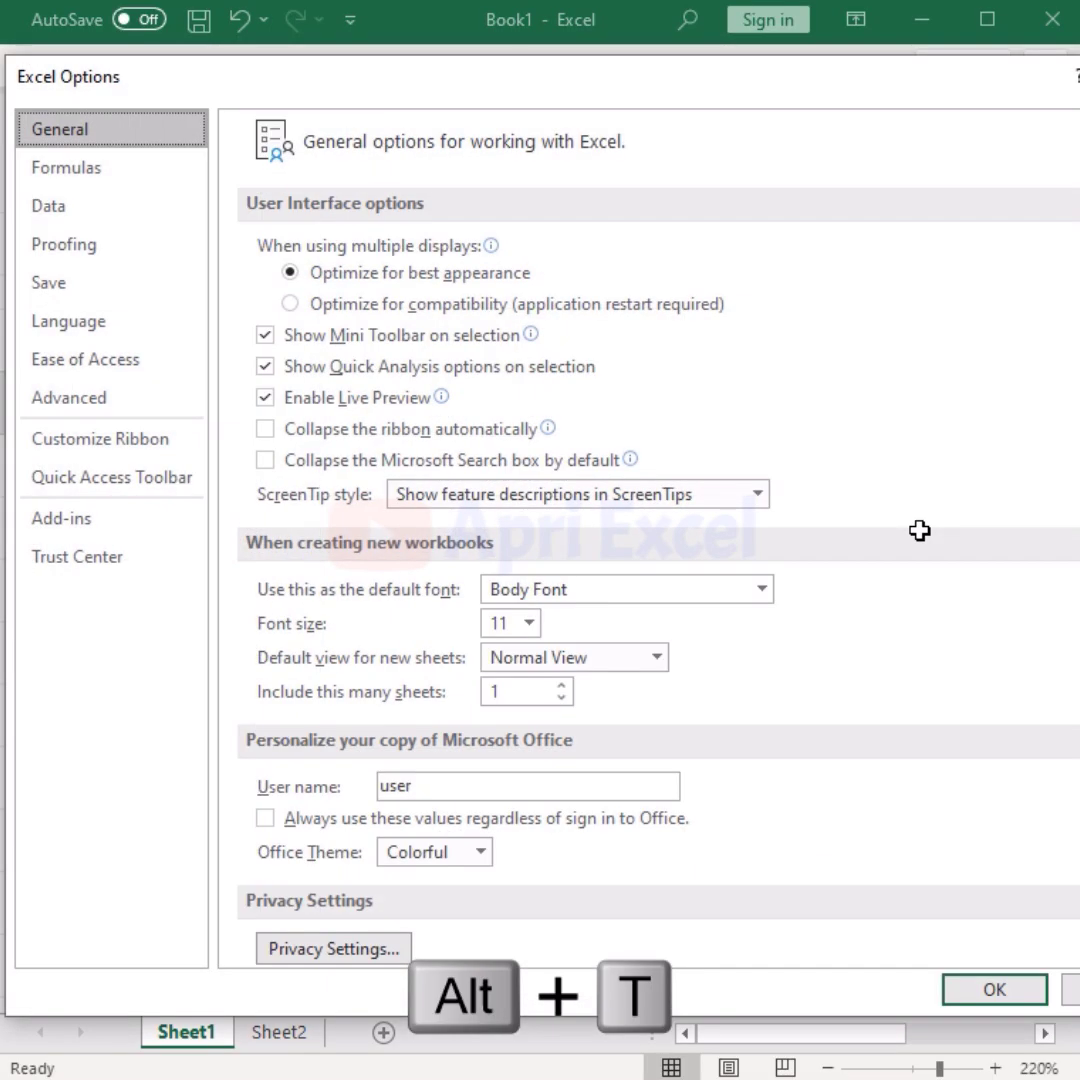
left_click(79, 175)
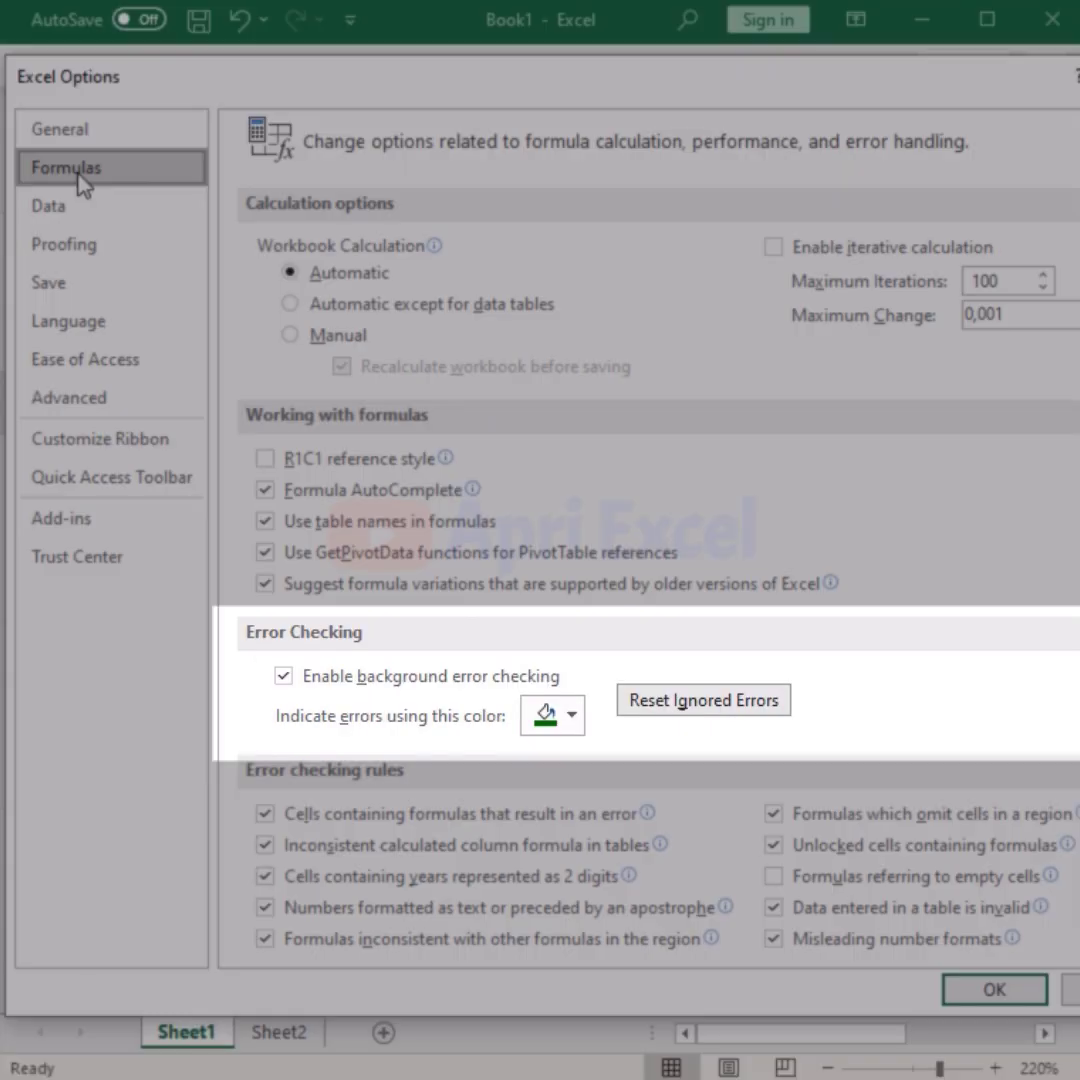
left_click(284, 677)
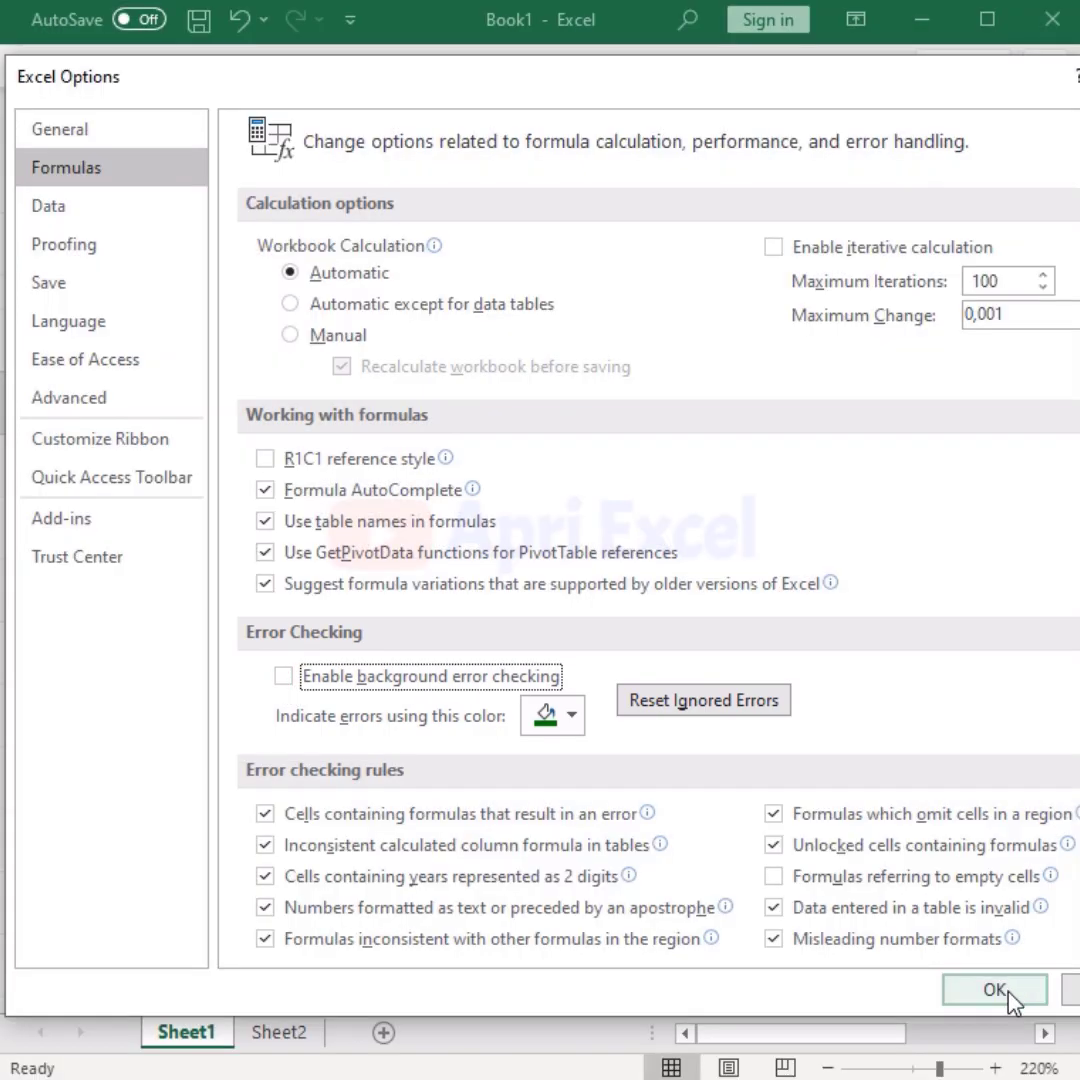
left_click(1007, 990)
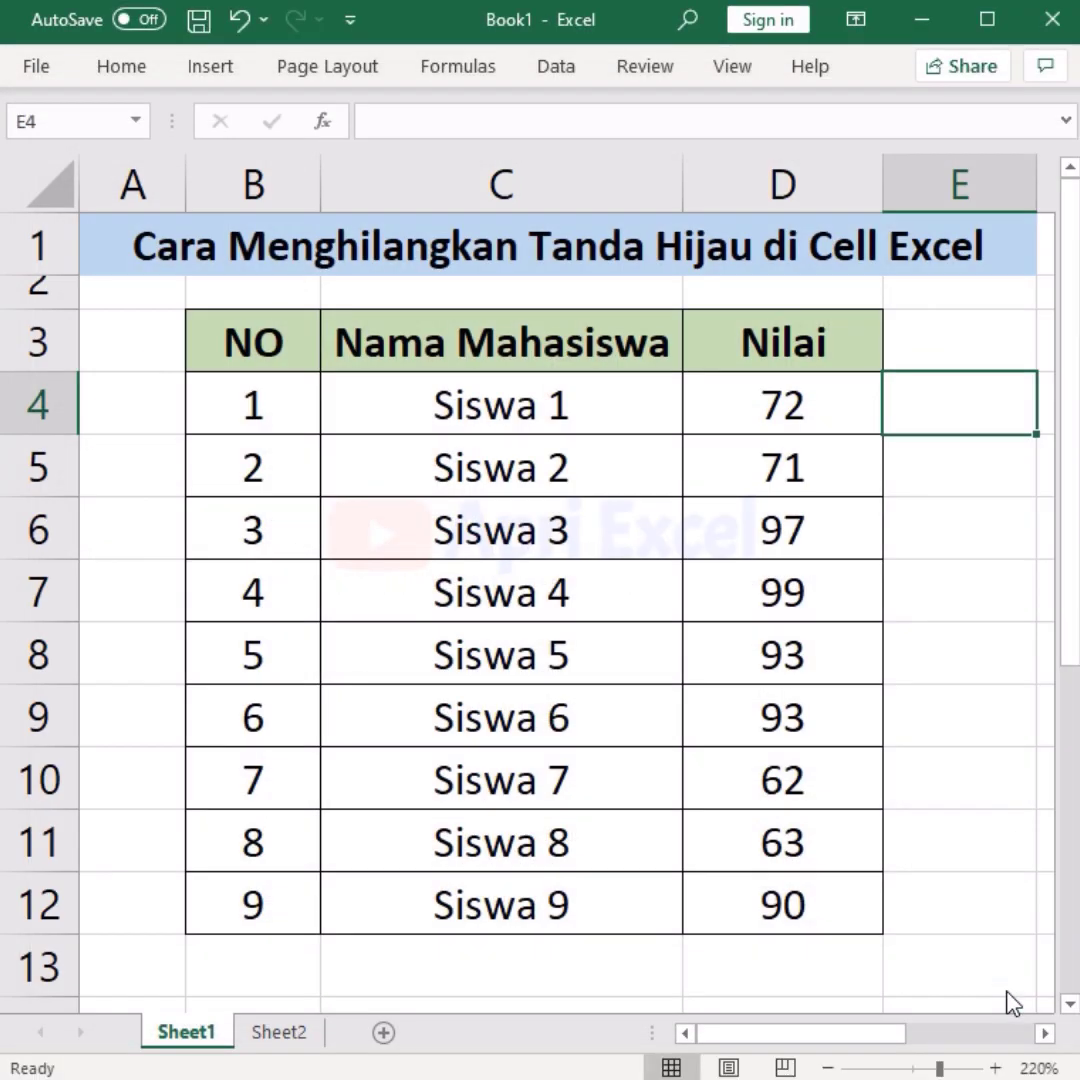
left_click(984, 796)
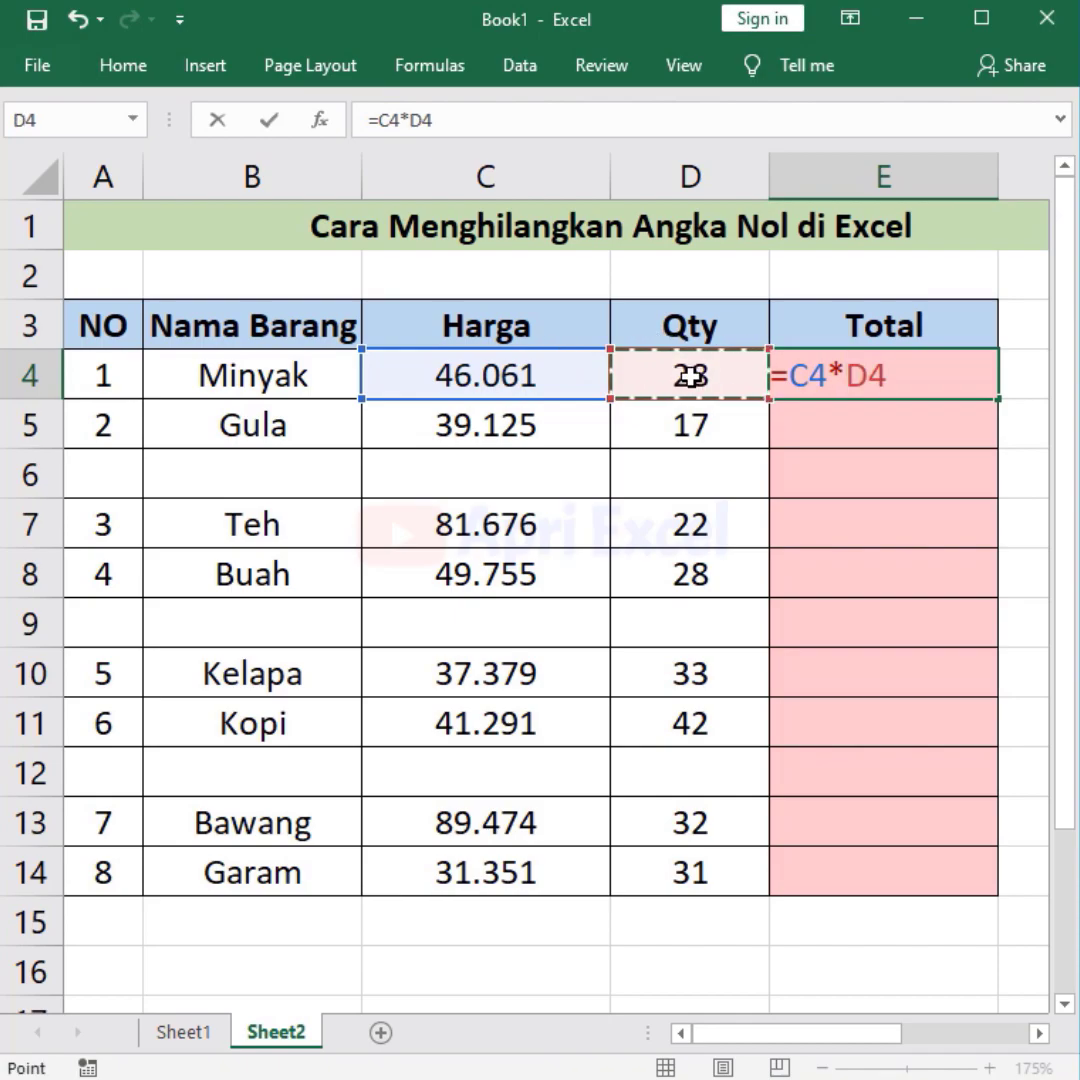
Fill the =C4*D4 formula down to E14 and check the zero Totals in rows 6 and 9.
left_click_drag(998, 398, 1000, 895)
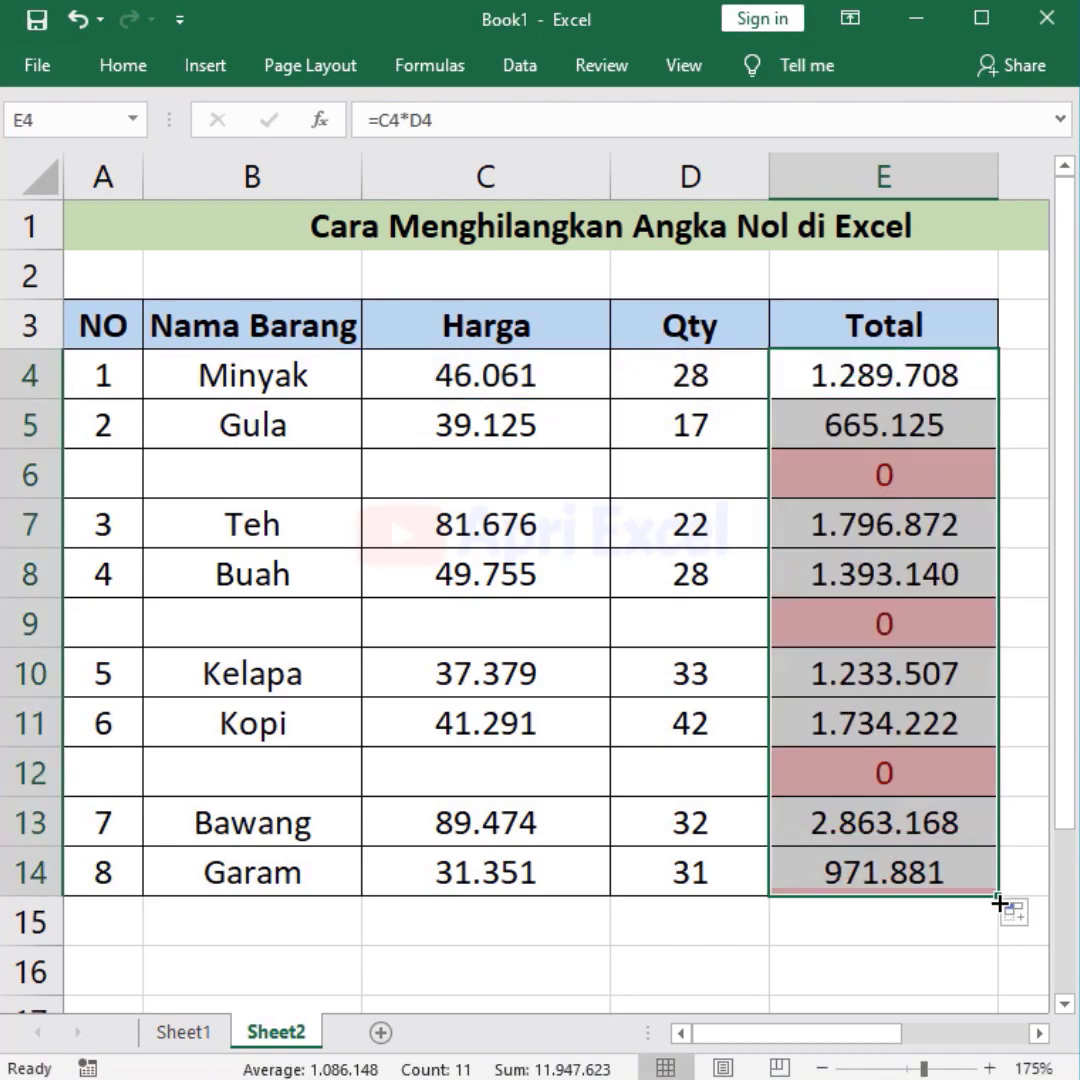
left_click_drag(985, 620, 985, 760)
left_click(952, 470)
left_click(922, 609)
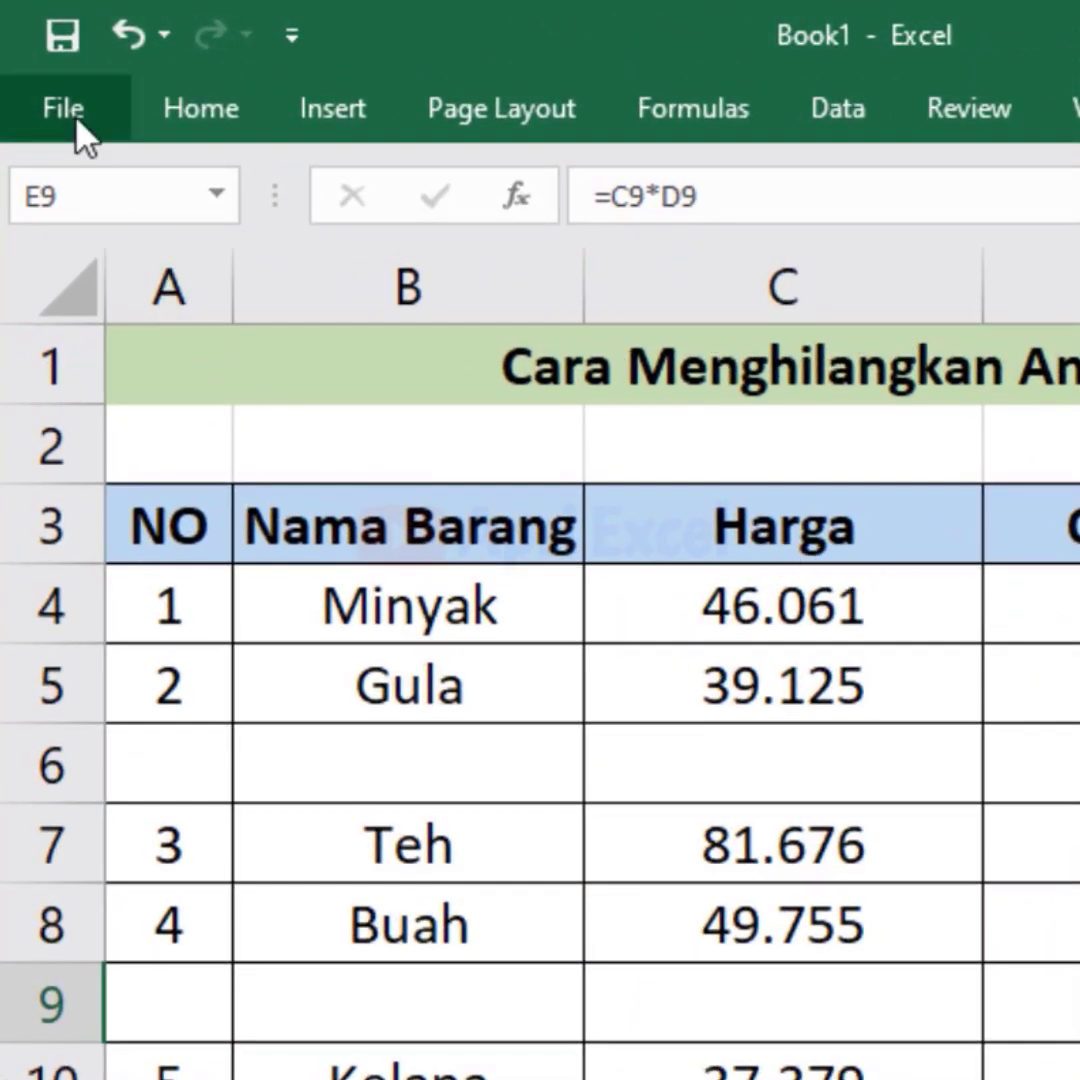
Uncheck 'Show a zero in cells that have zero value' in the Advanced options.
left_click(73, 113)
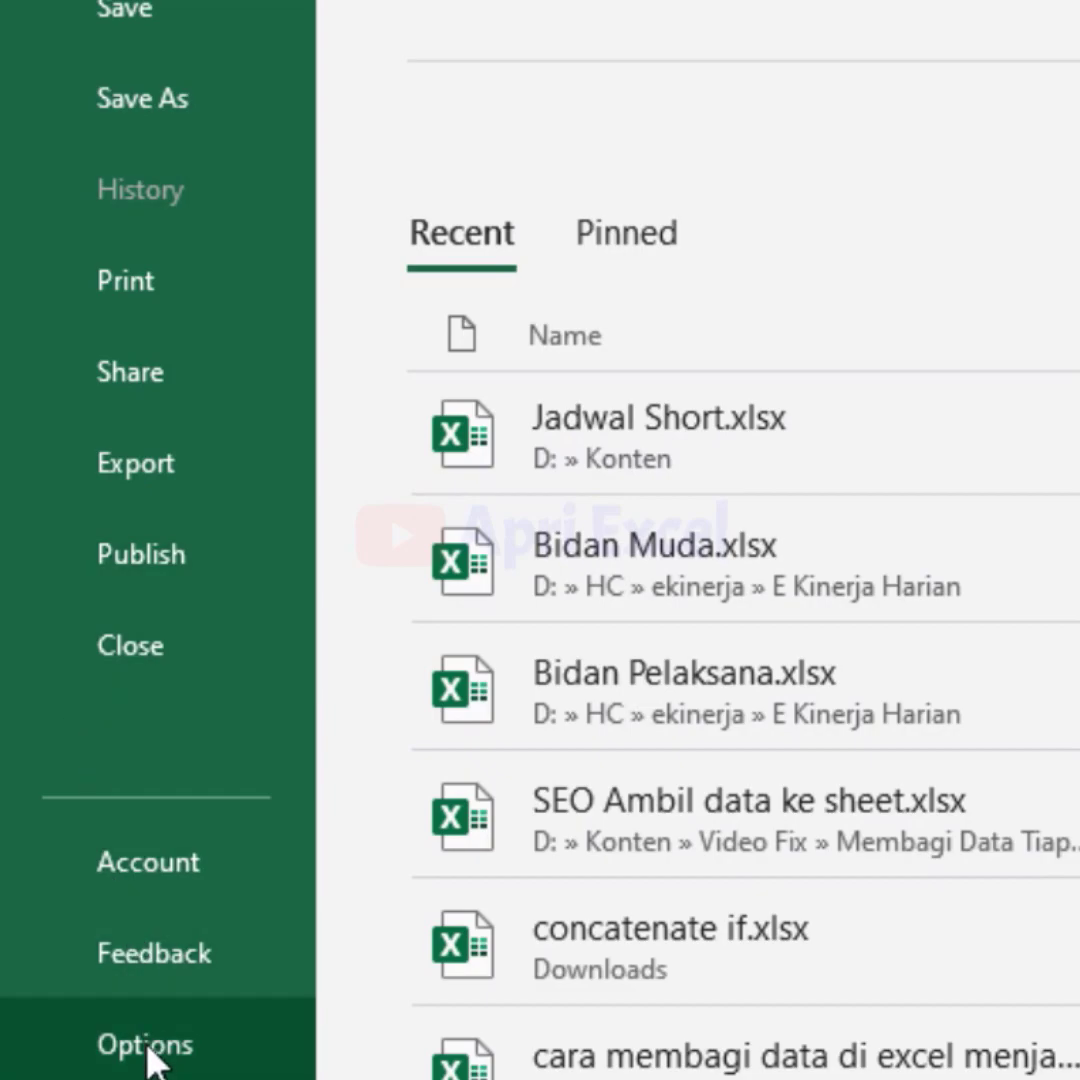
left_click(150, 1045)
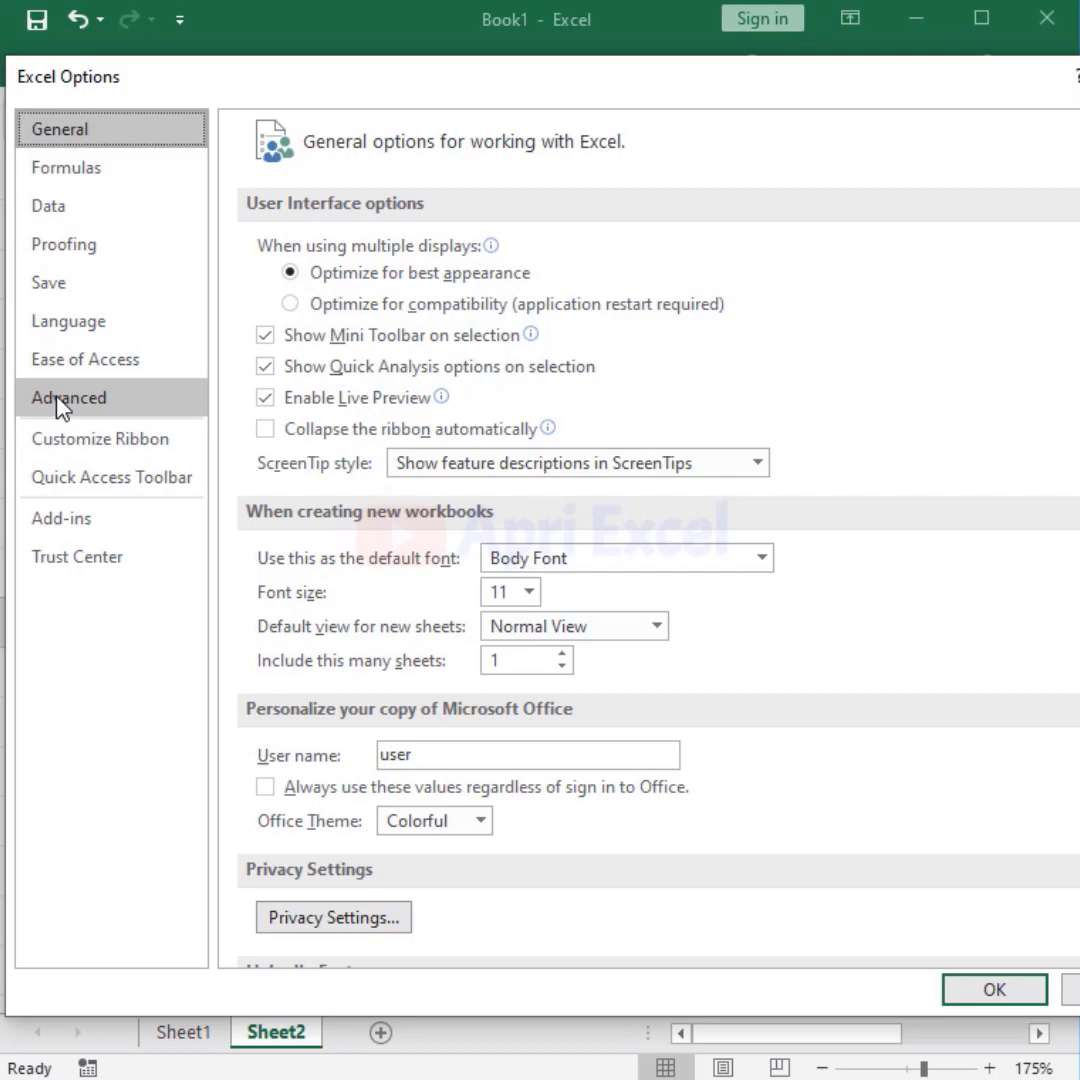
left_click(66, 400)
scroll(771, 345, "down", 2)
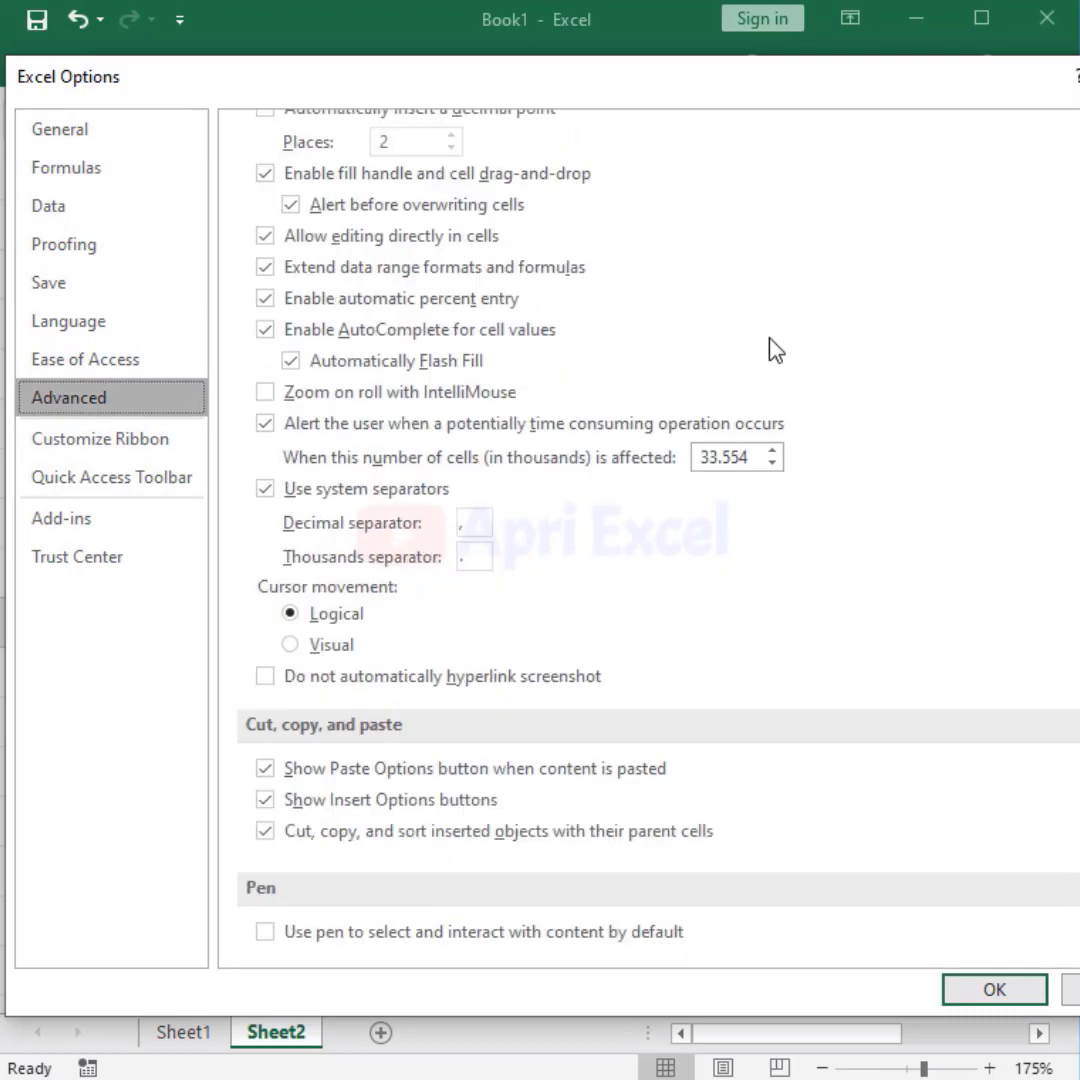
scroll(771, 345, "down", 5)
scroll(771, 345, "down", 3)
scroll(776, 349, "down", 3)
scroll(776, 349, "down", 4)
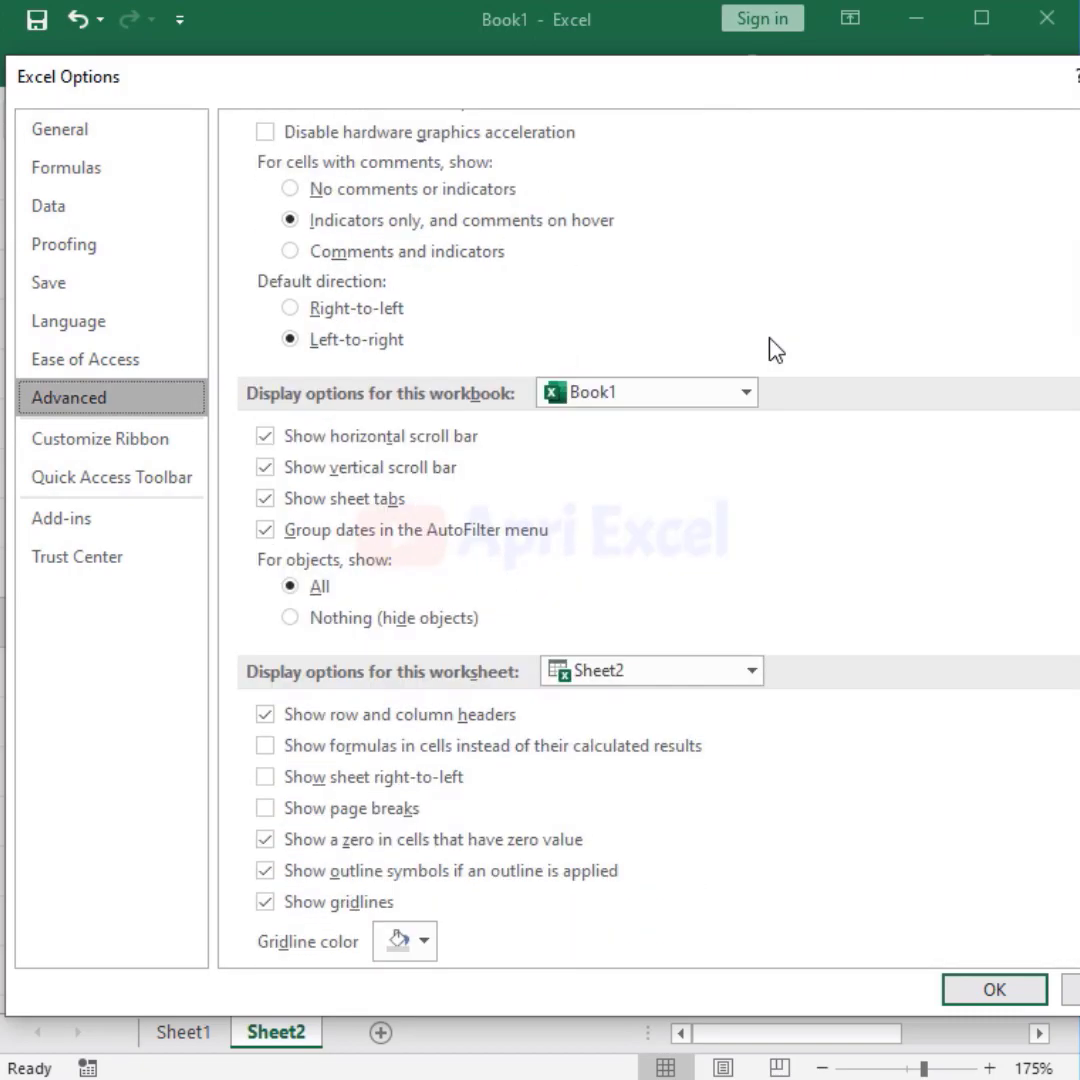
scroll(776, 349, "down", 1)
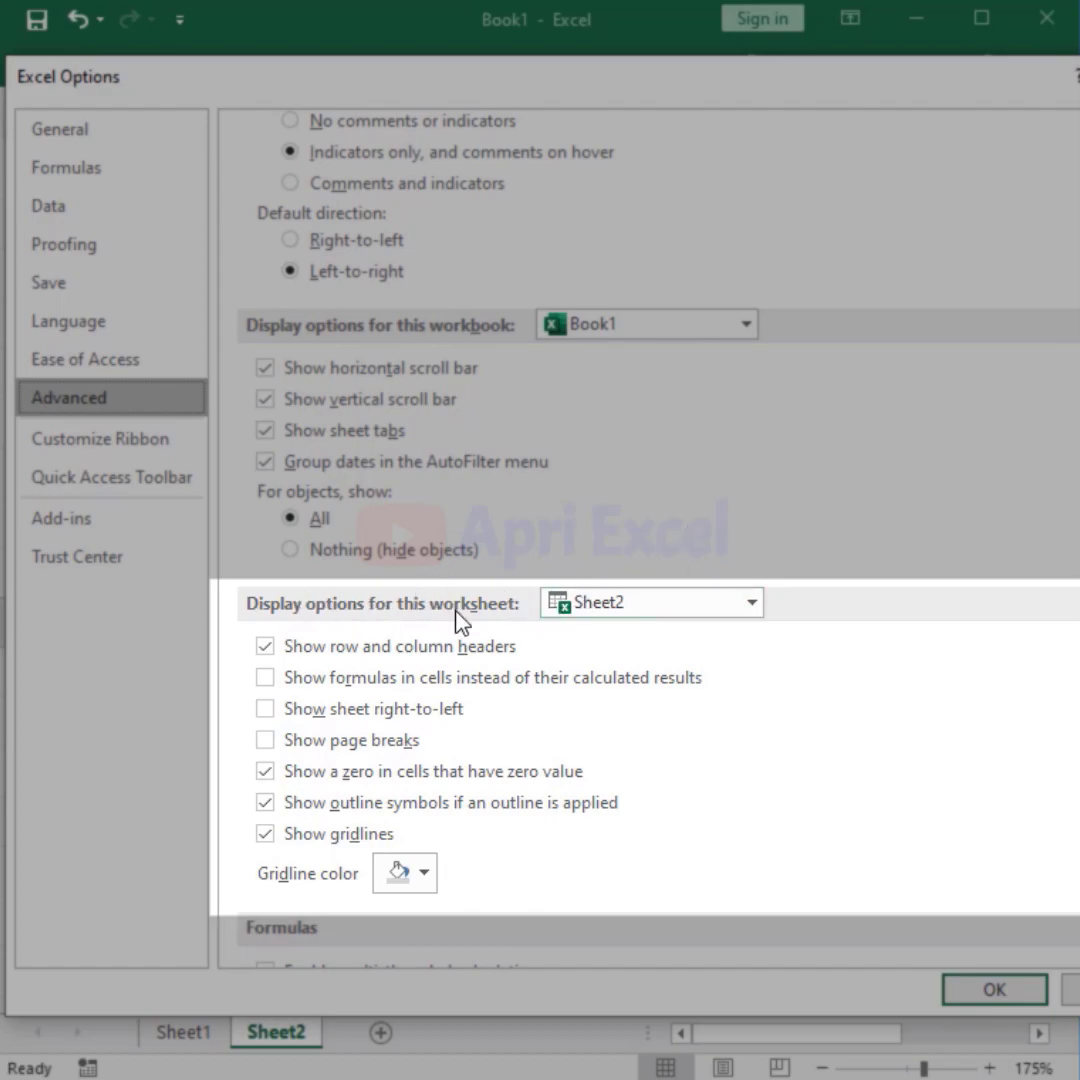
left_click(264, 772)
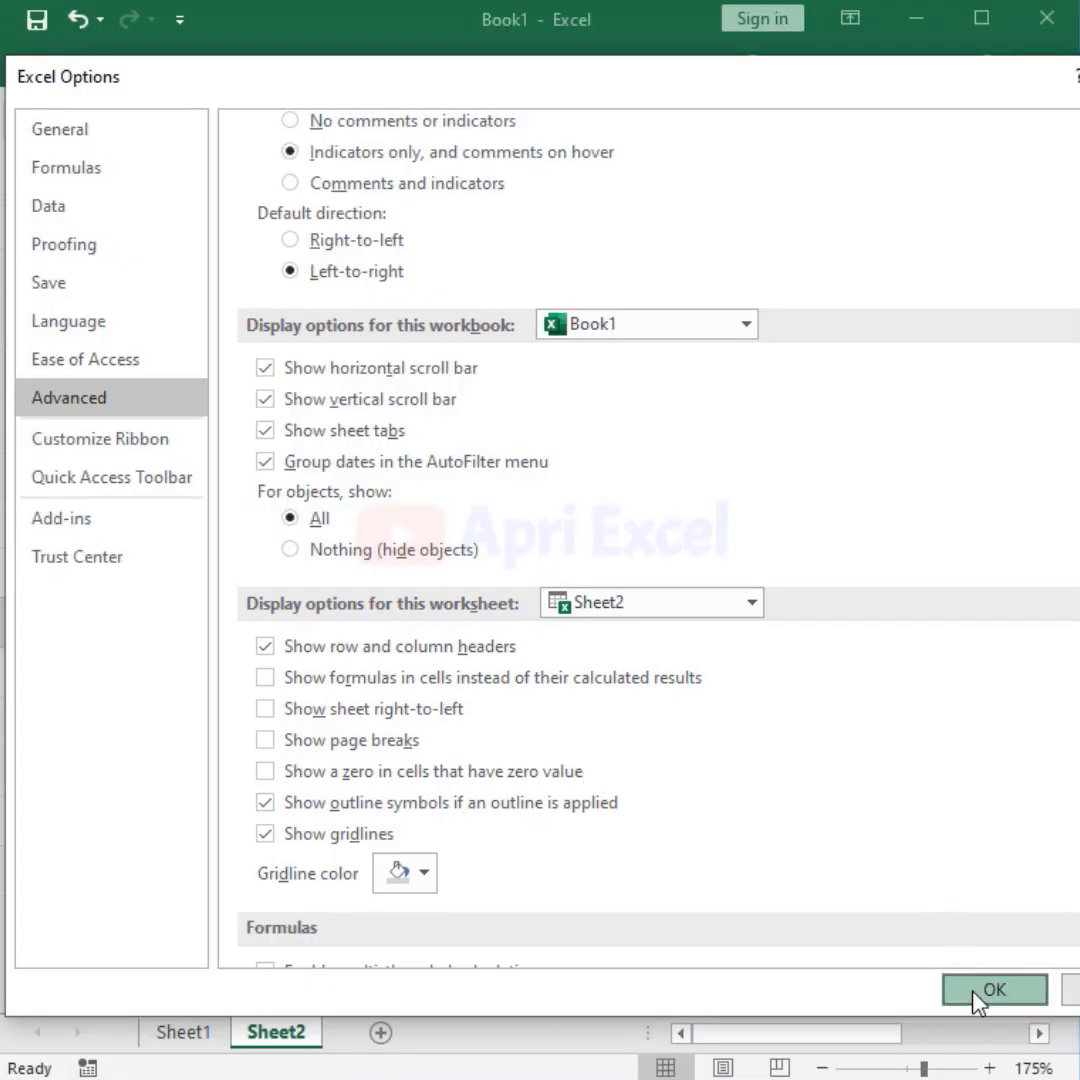
left_click(980, 995)
Confirm the Total cells E6, E9 and E12 now appear blank.
left_click(880, 470)
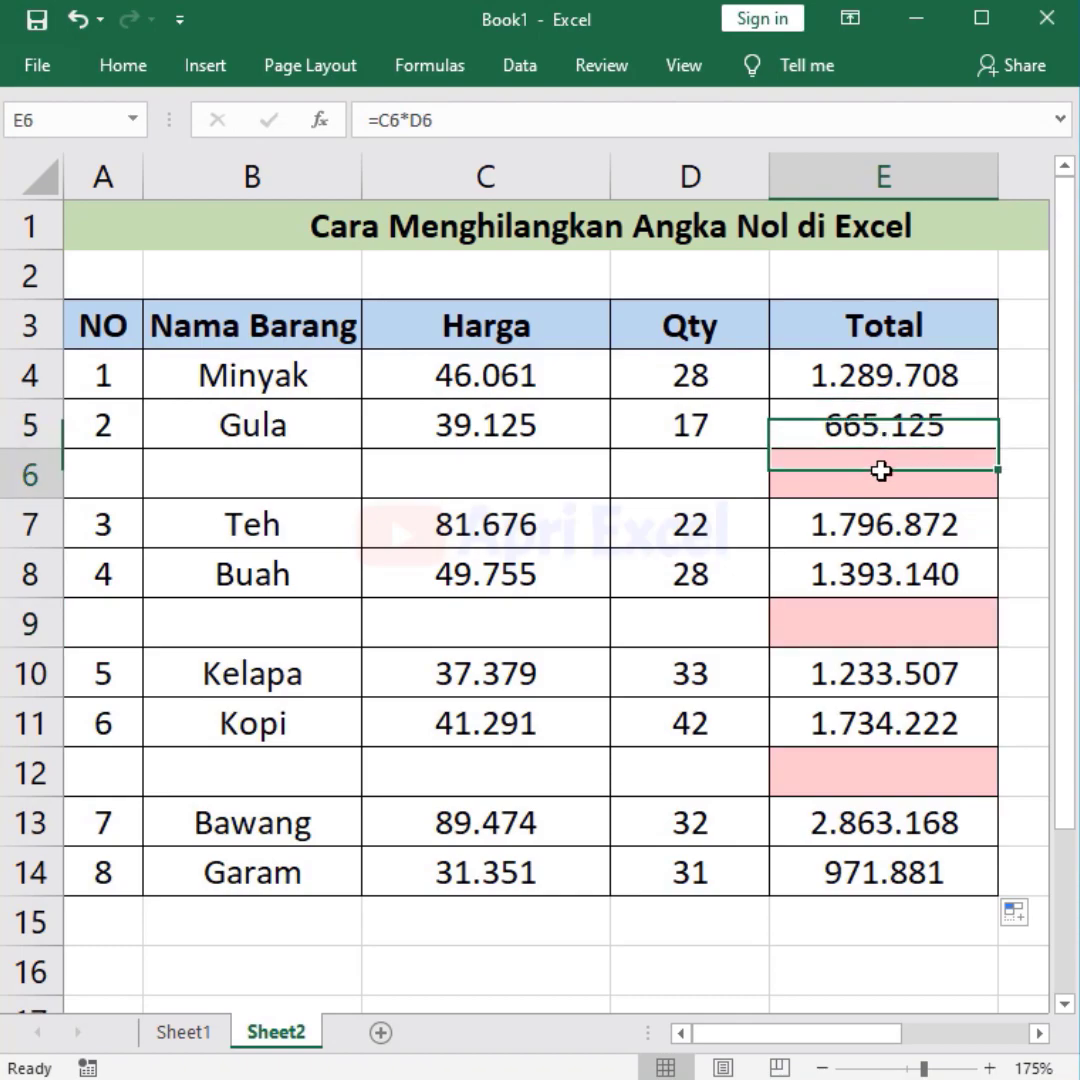
left_click(866, 625)
left_click(866, 771)
left_click(727, 758)
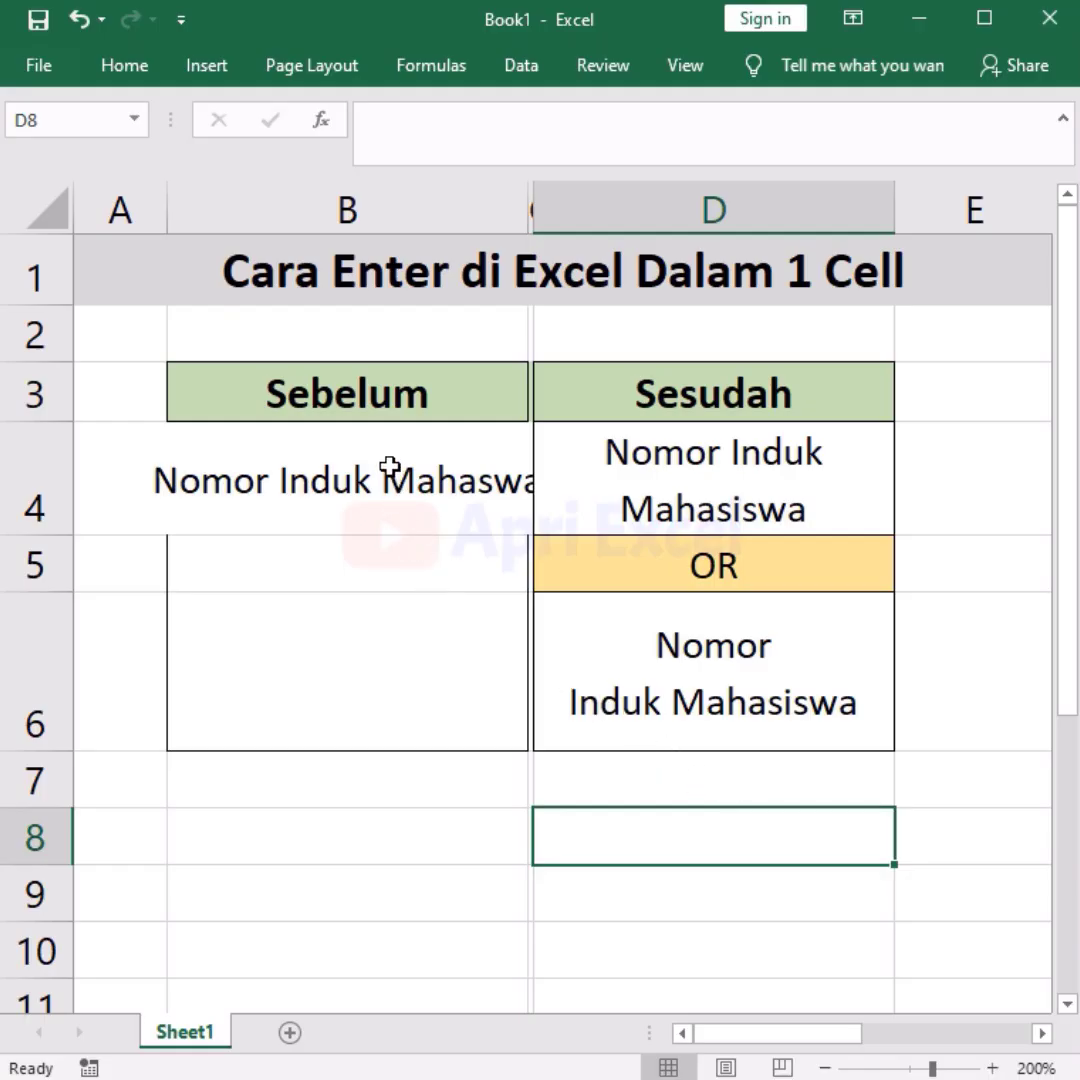
Compare the single-line text in B4 with the two-line examples in D4 and D6.
left_click(389, 466)
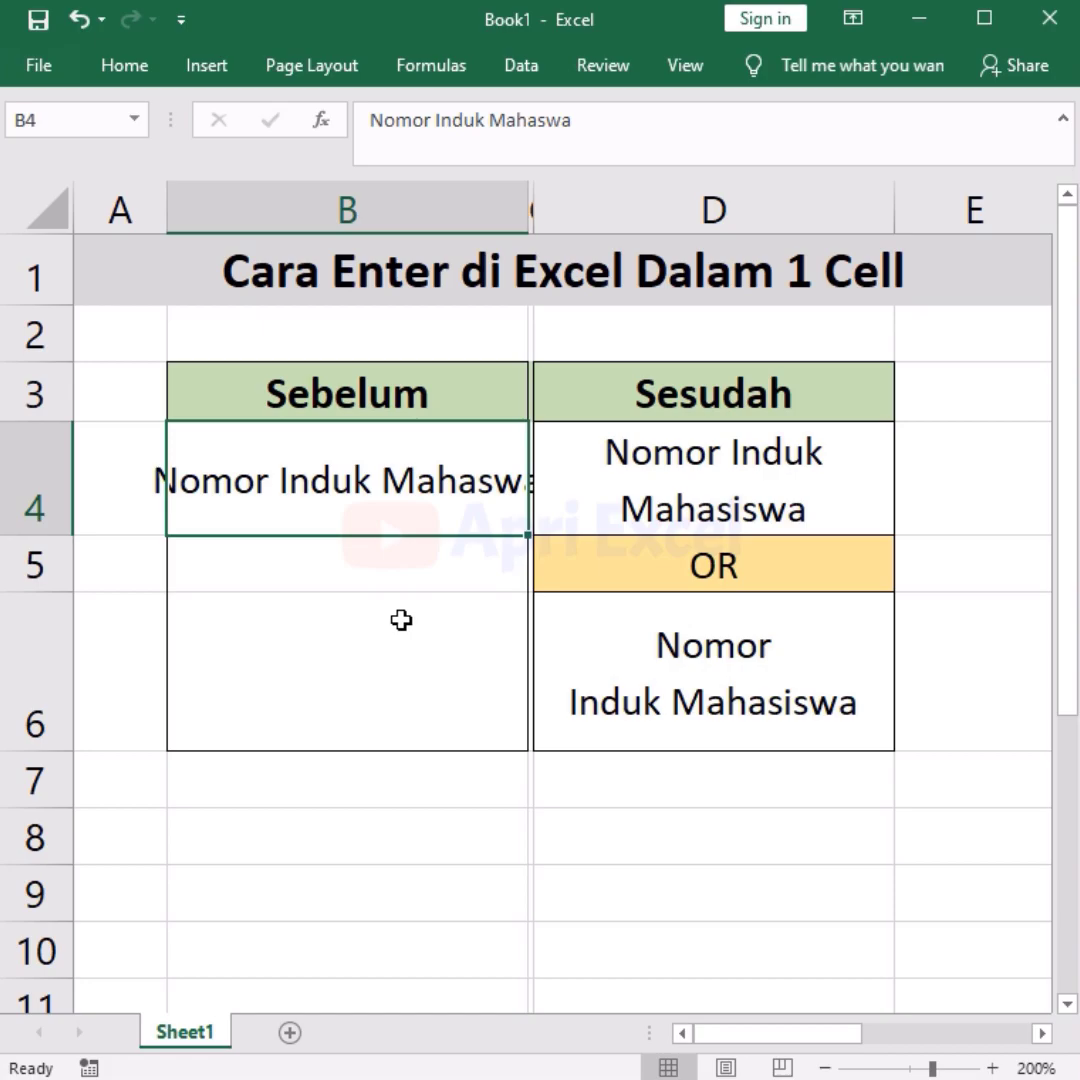
left_click(688, 487)
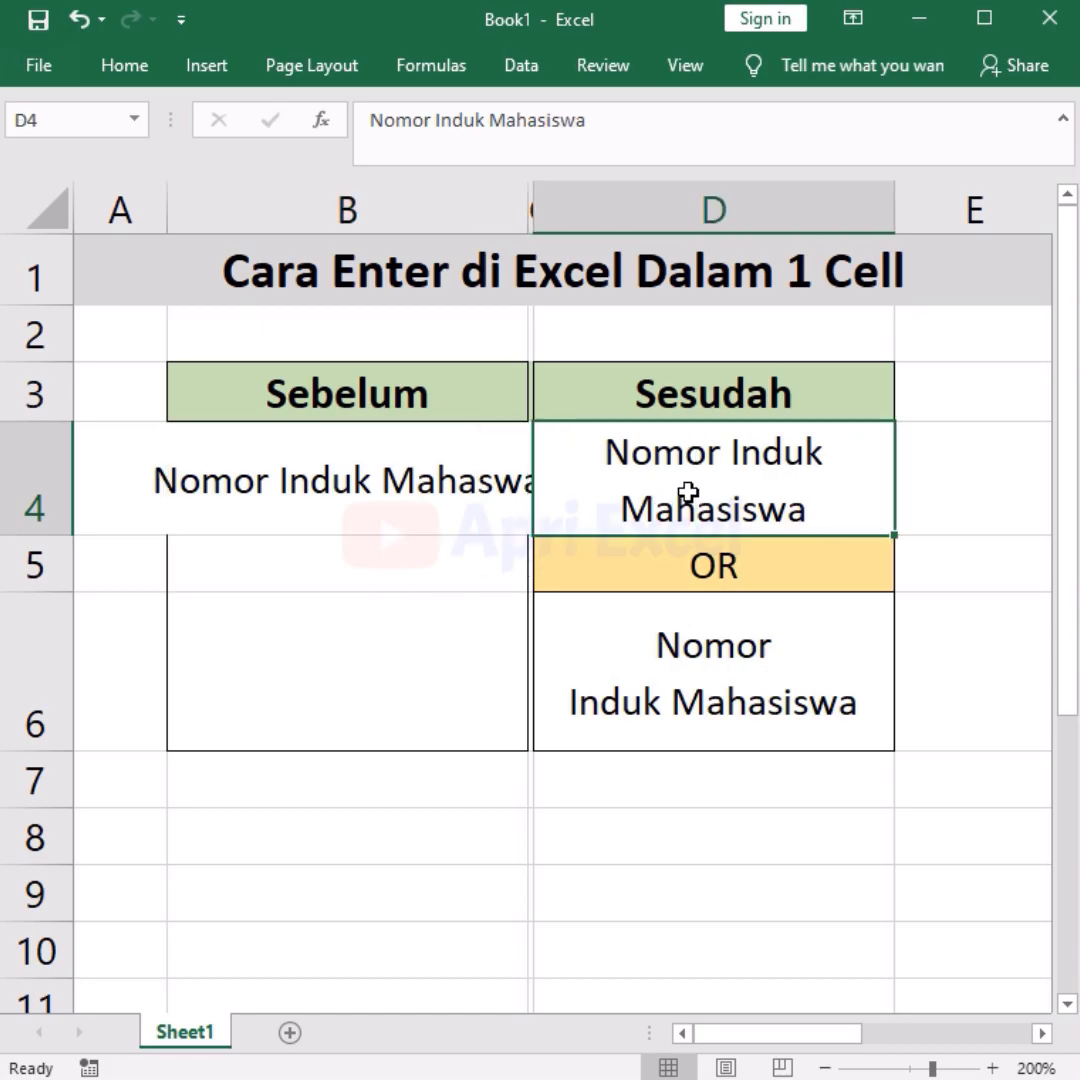
left_click(673, 660)
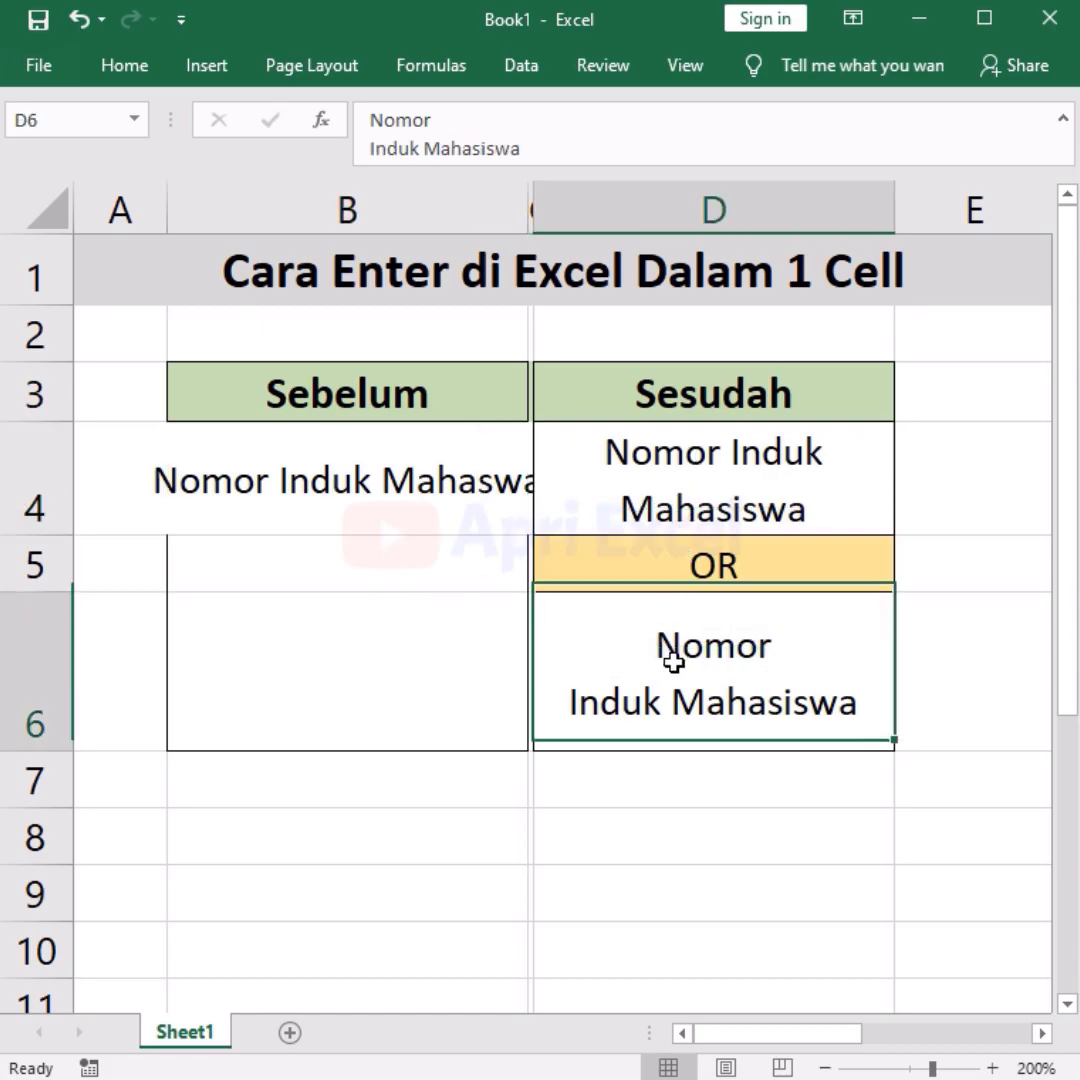
Enter 'Nomor induk mahasiswa' in B6 on one line, undo it, and reselect B4.
left_click(333, 641)
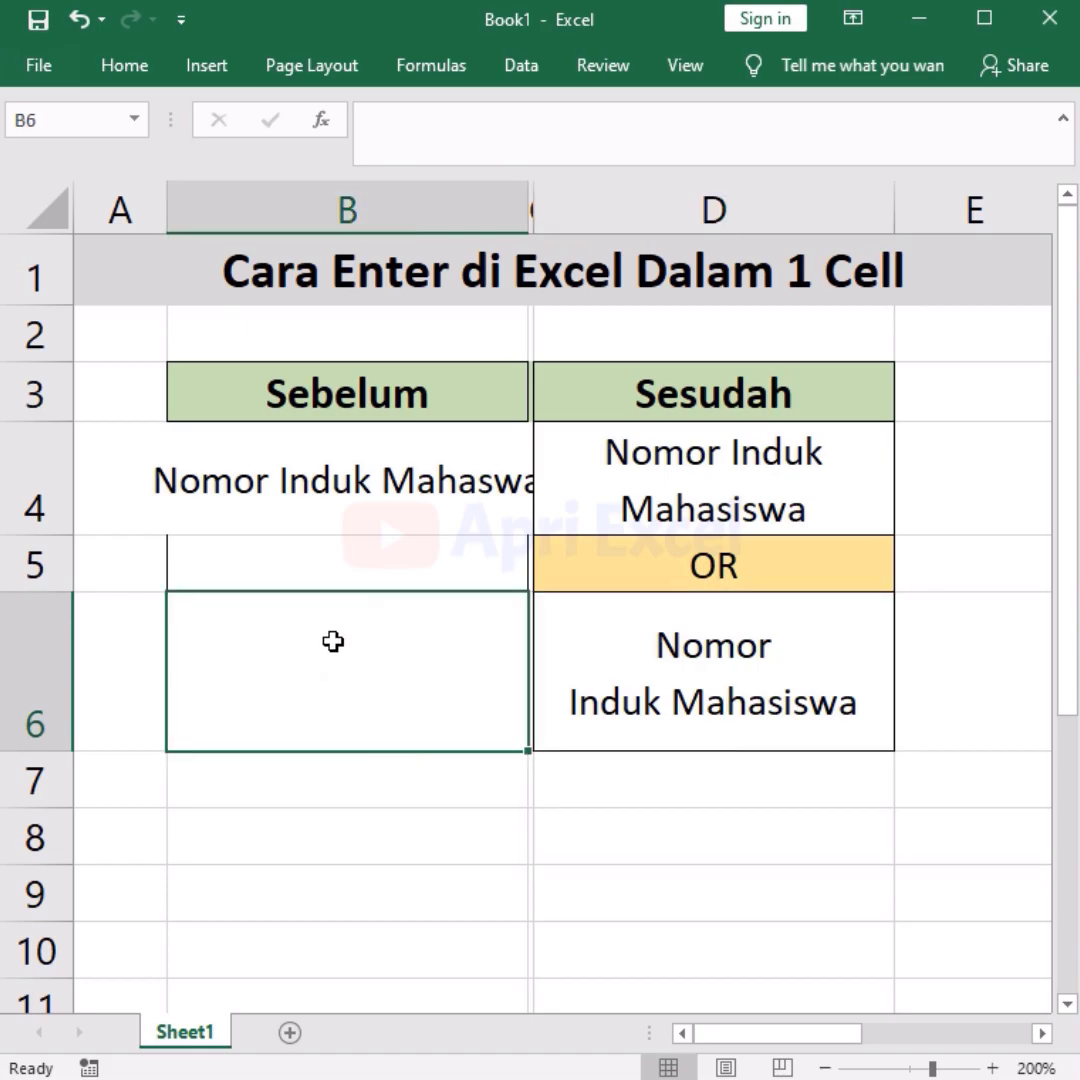
type("Nomor")
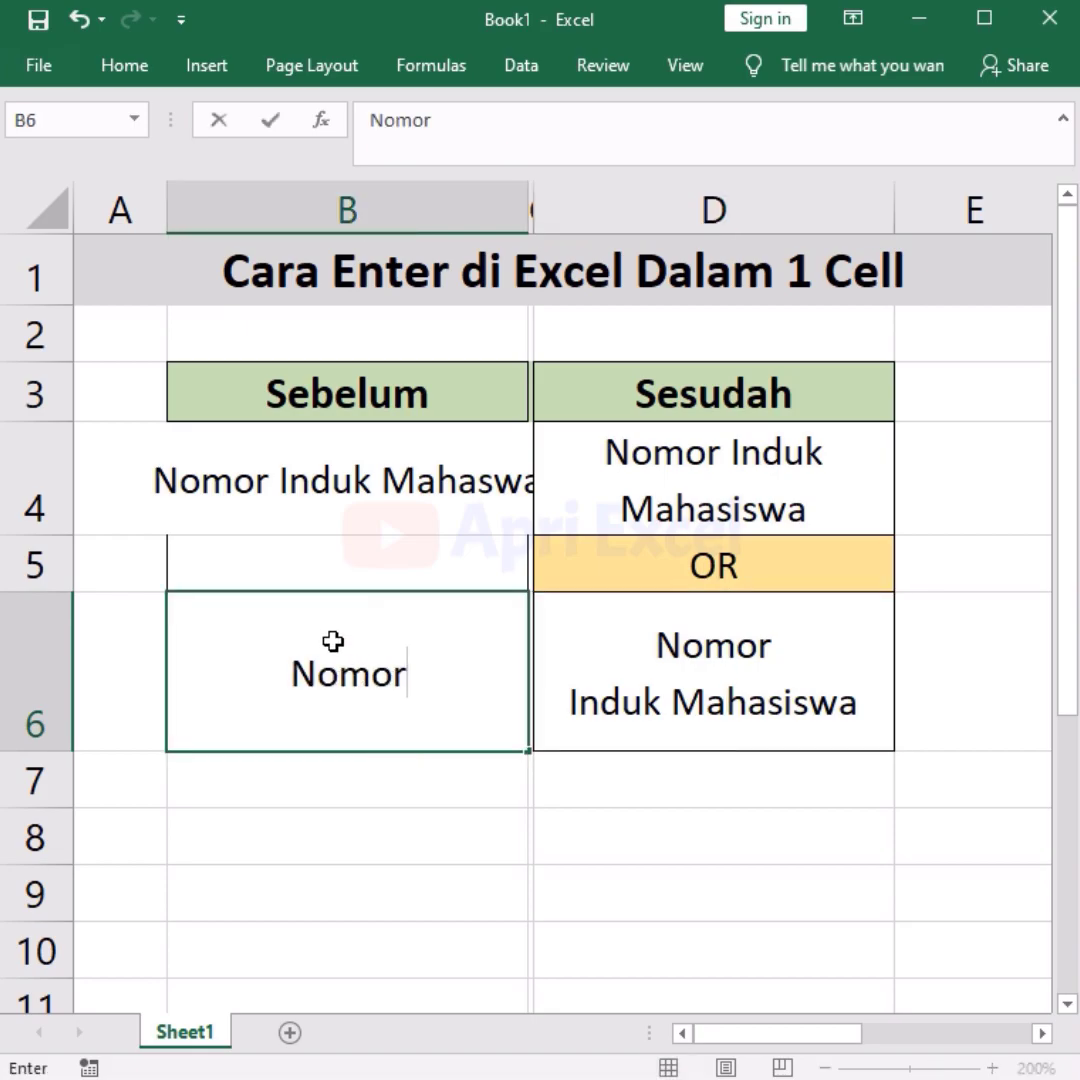
key("Return")
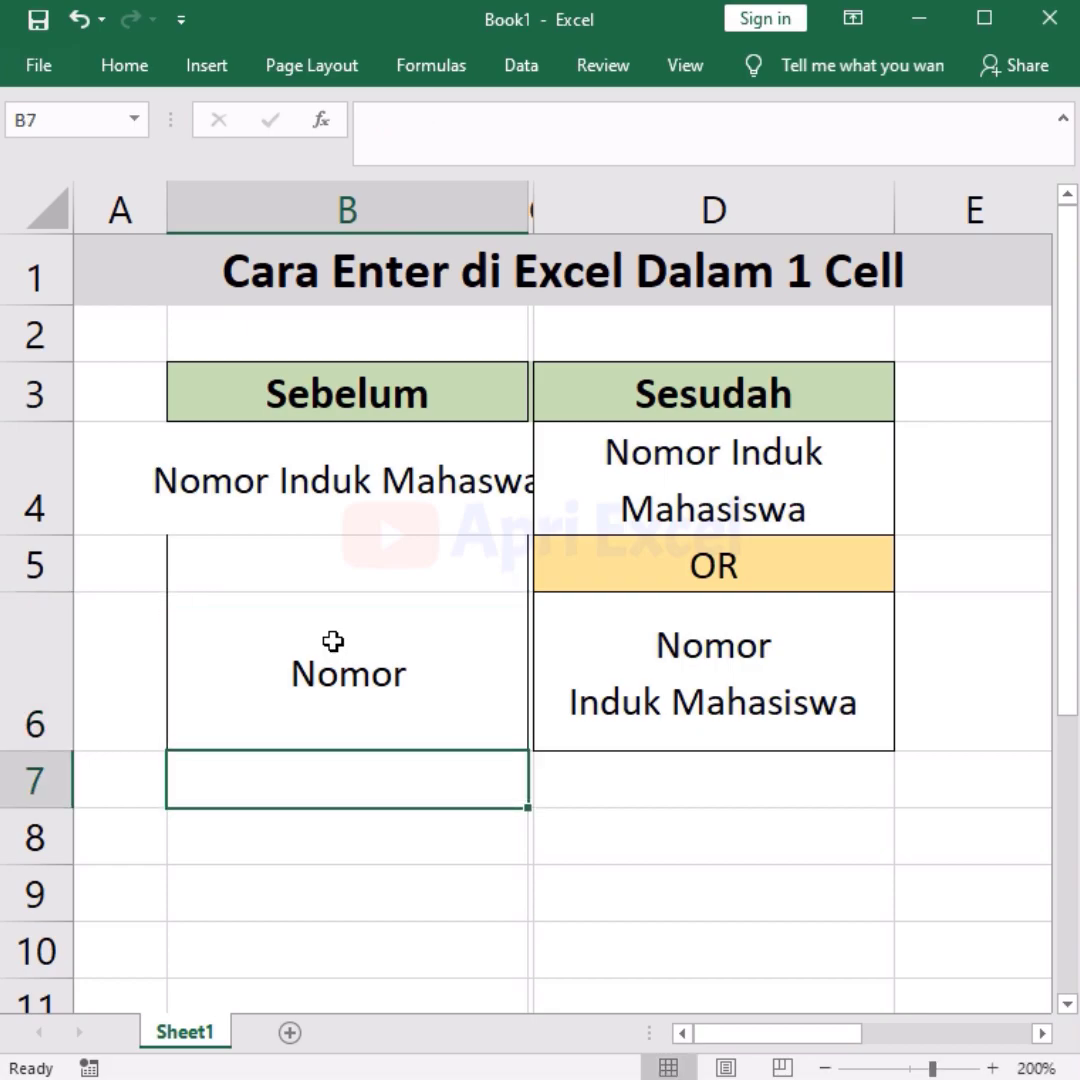
left_click(333, 641)
type("Nomor")
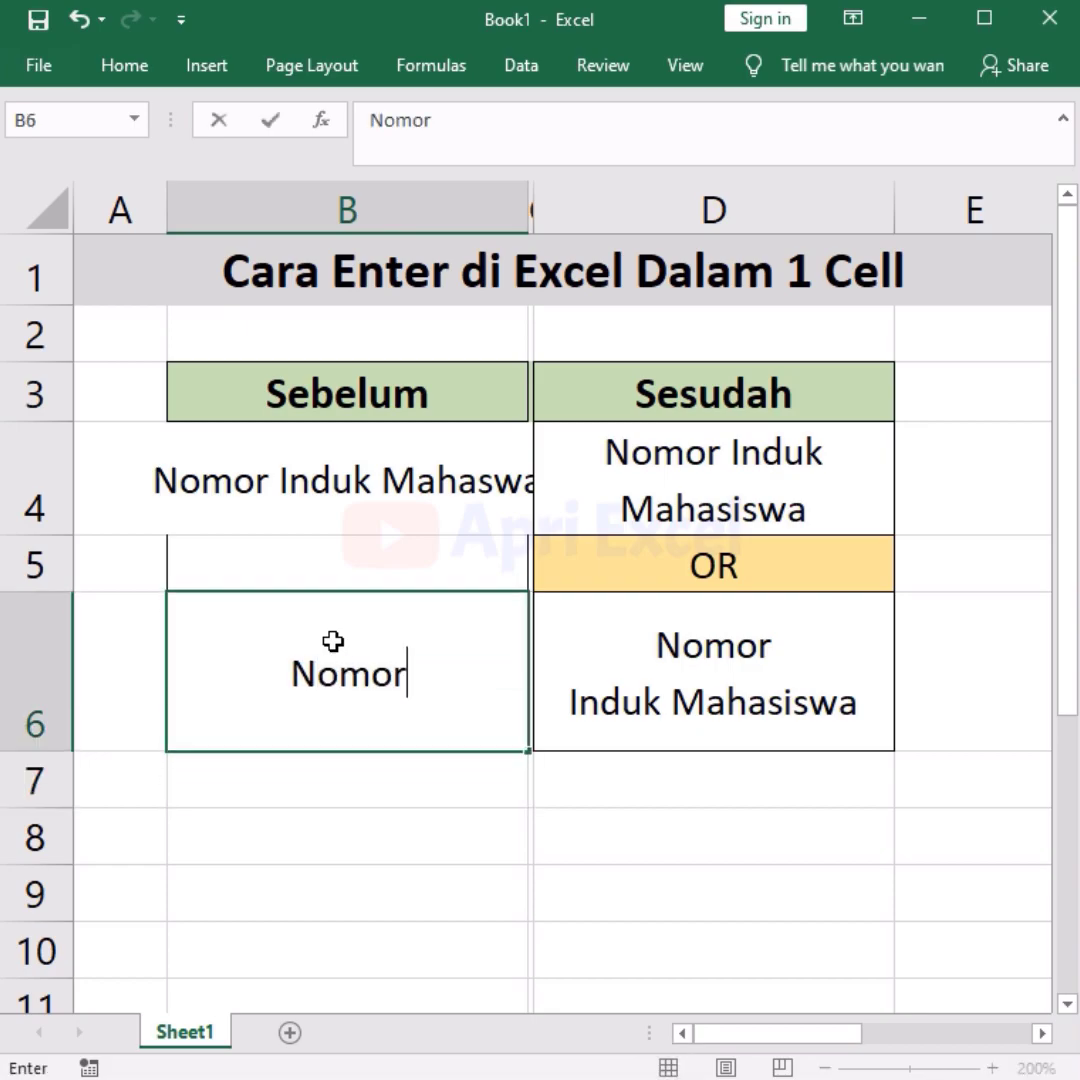
type(" induk mahas")
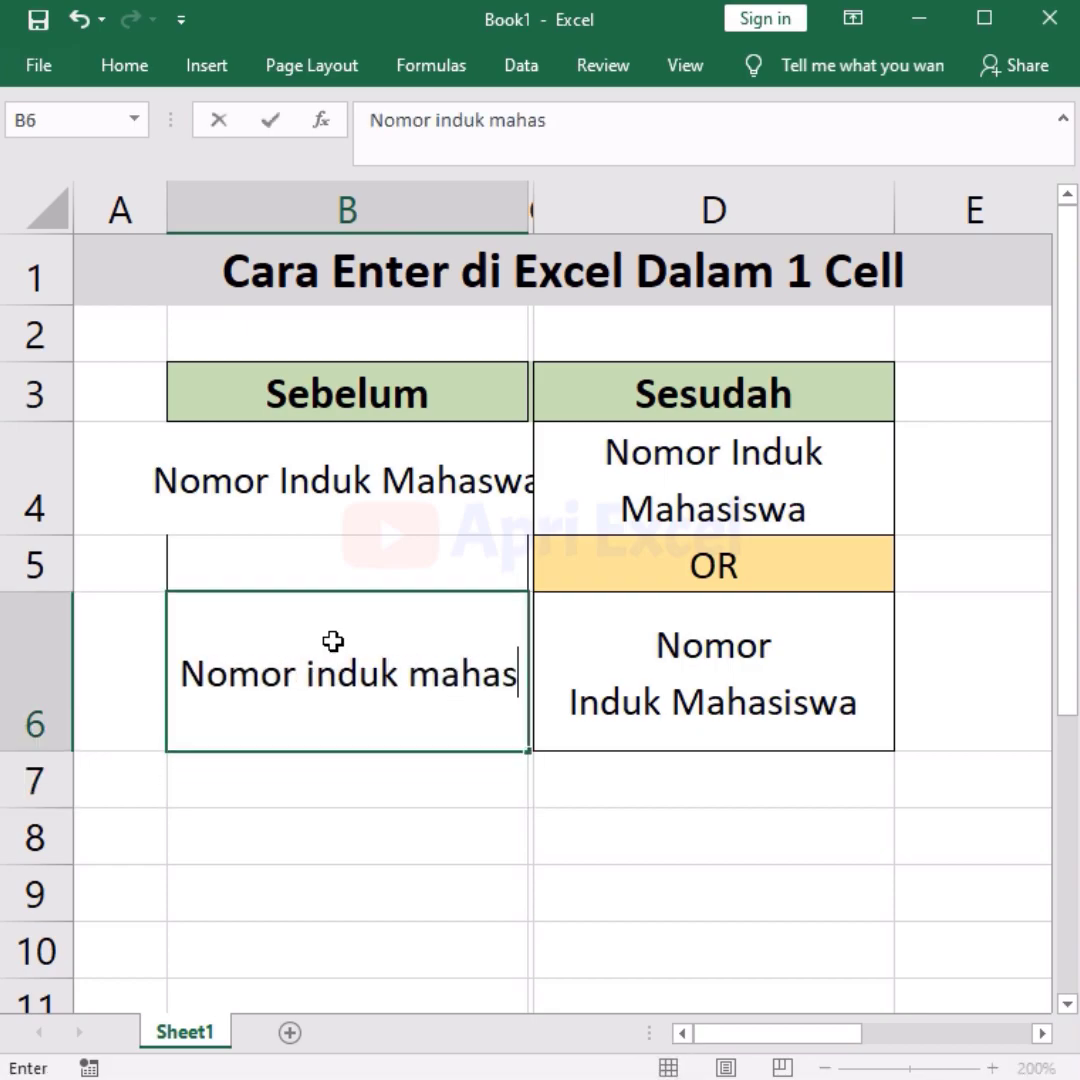
type("iswa")
key("Return")
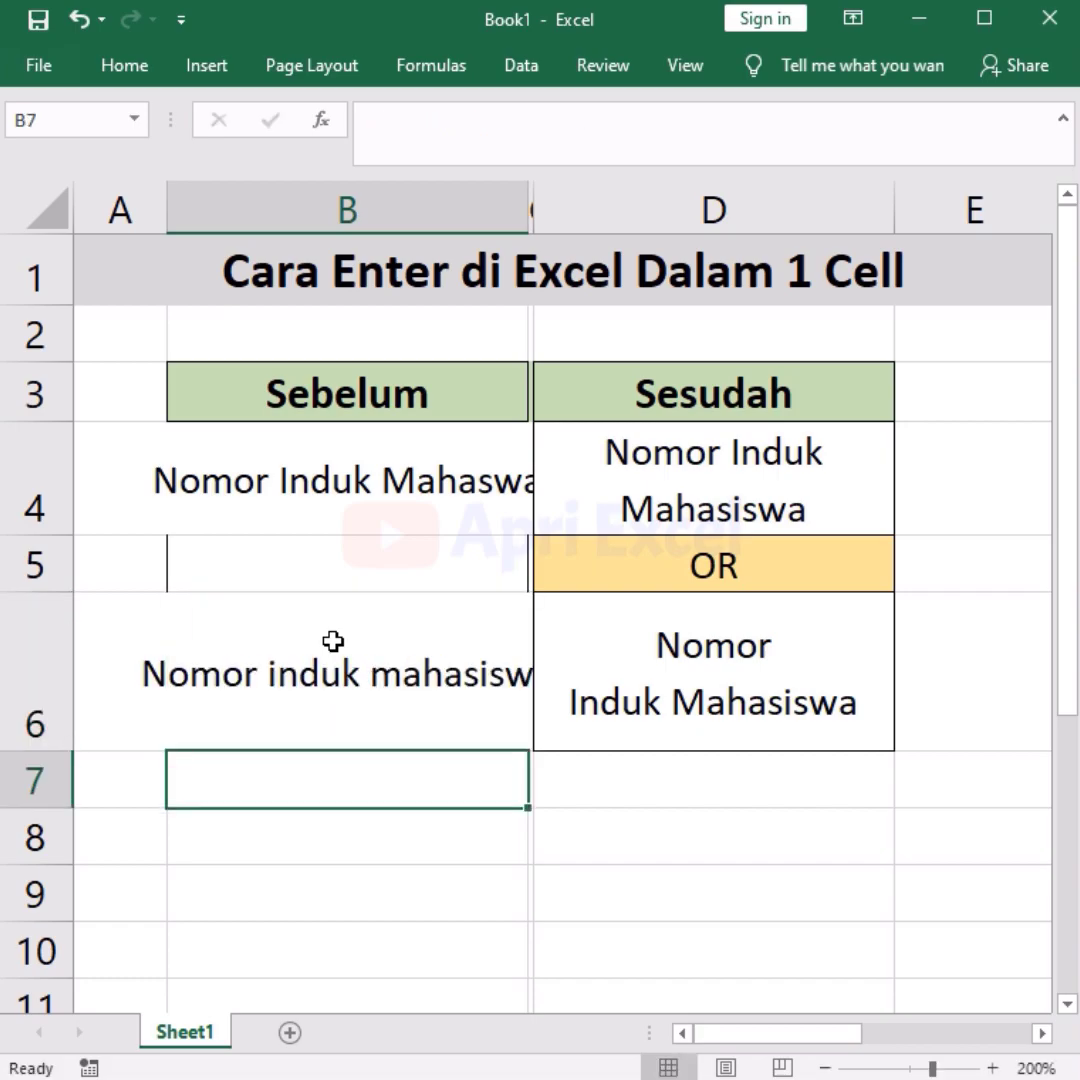
key("ctrl+z")
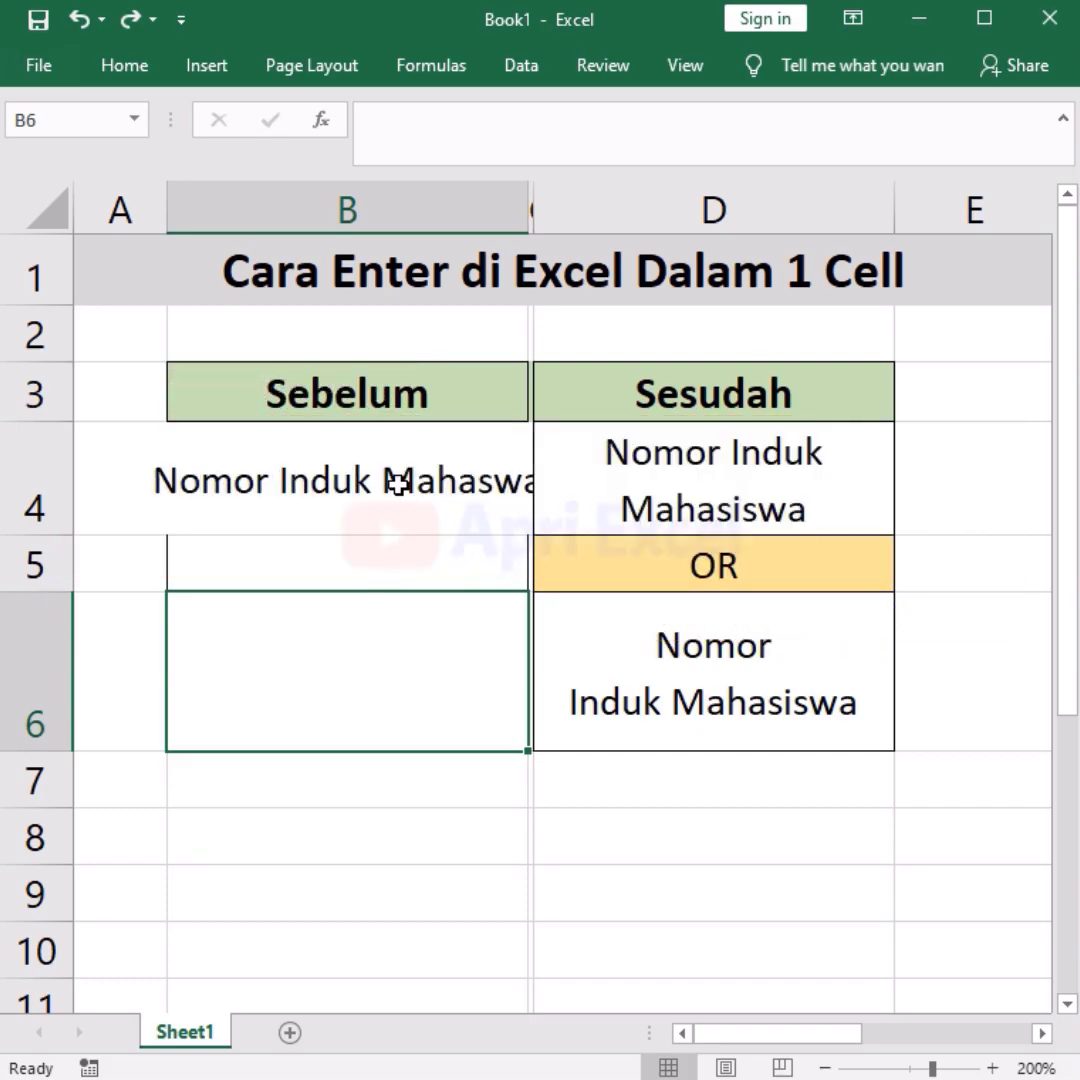
left_click(398, 484)
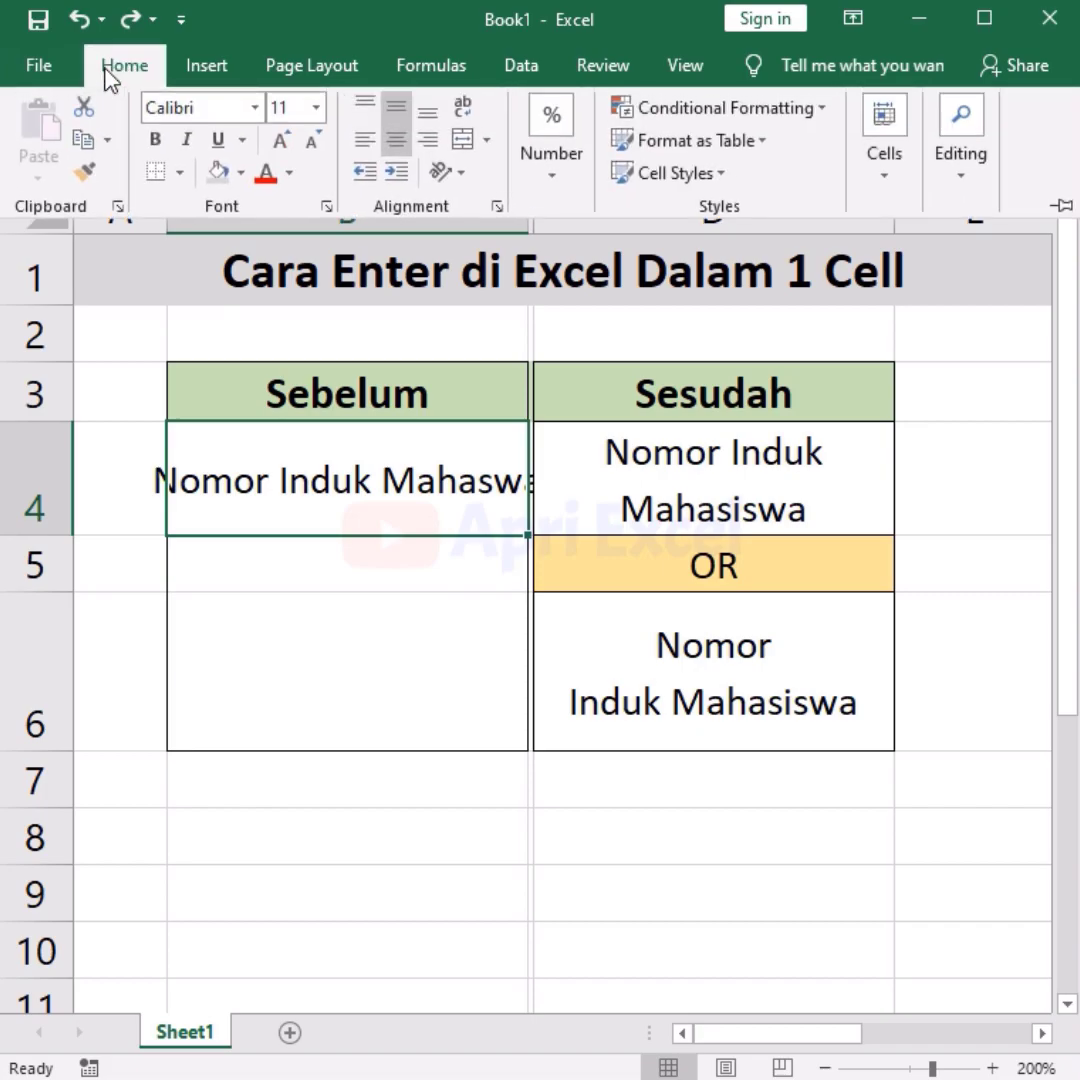
Wrap the B4 text and enter 'Nomor' and 'Induk Mahasiswa' on two lines in B6.
left_click(472, 113)
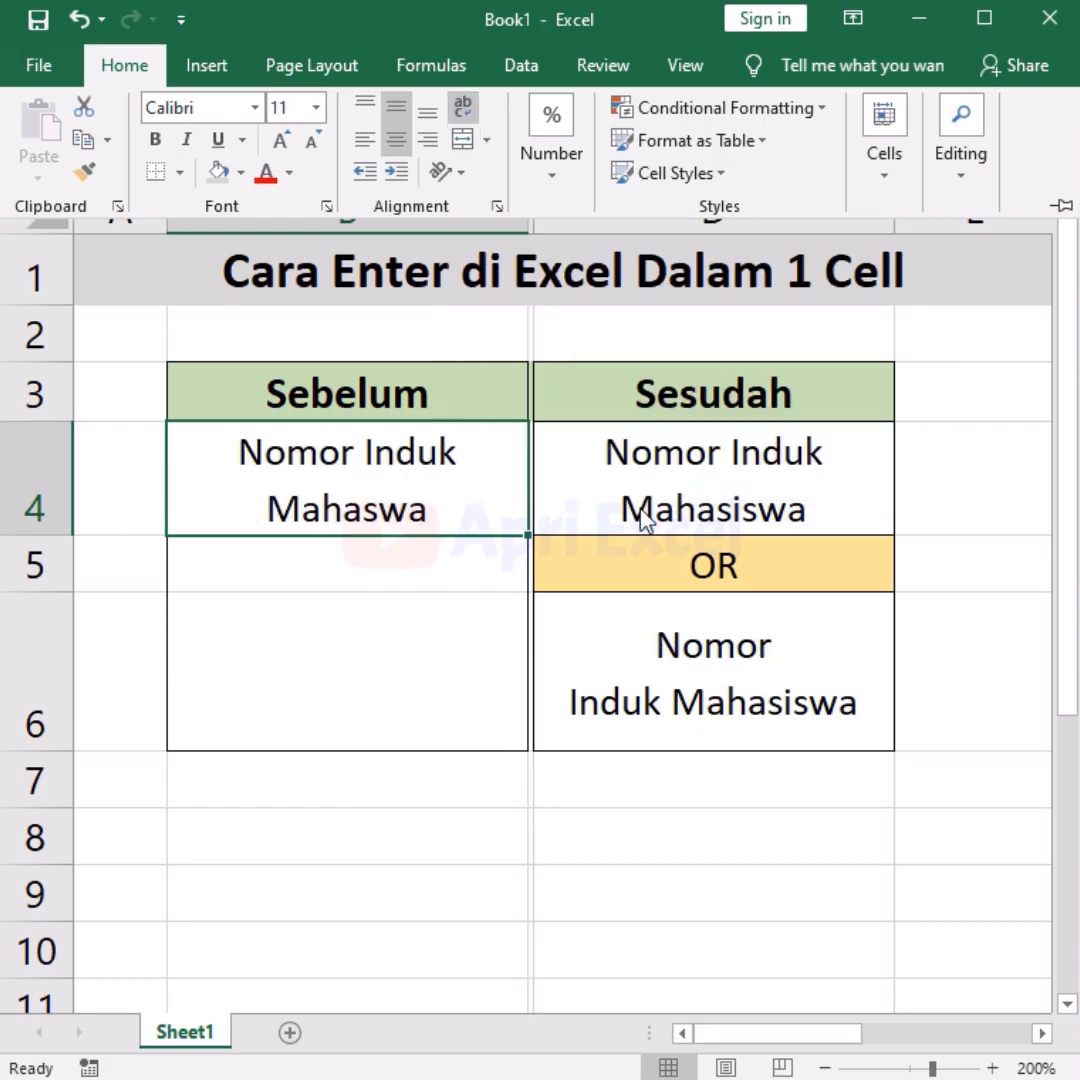
left_click(430, 625)
left_click(415, 627)
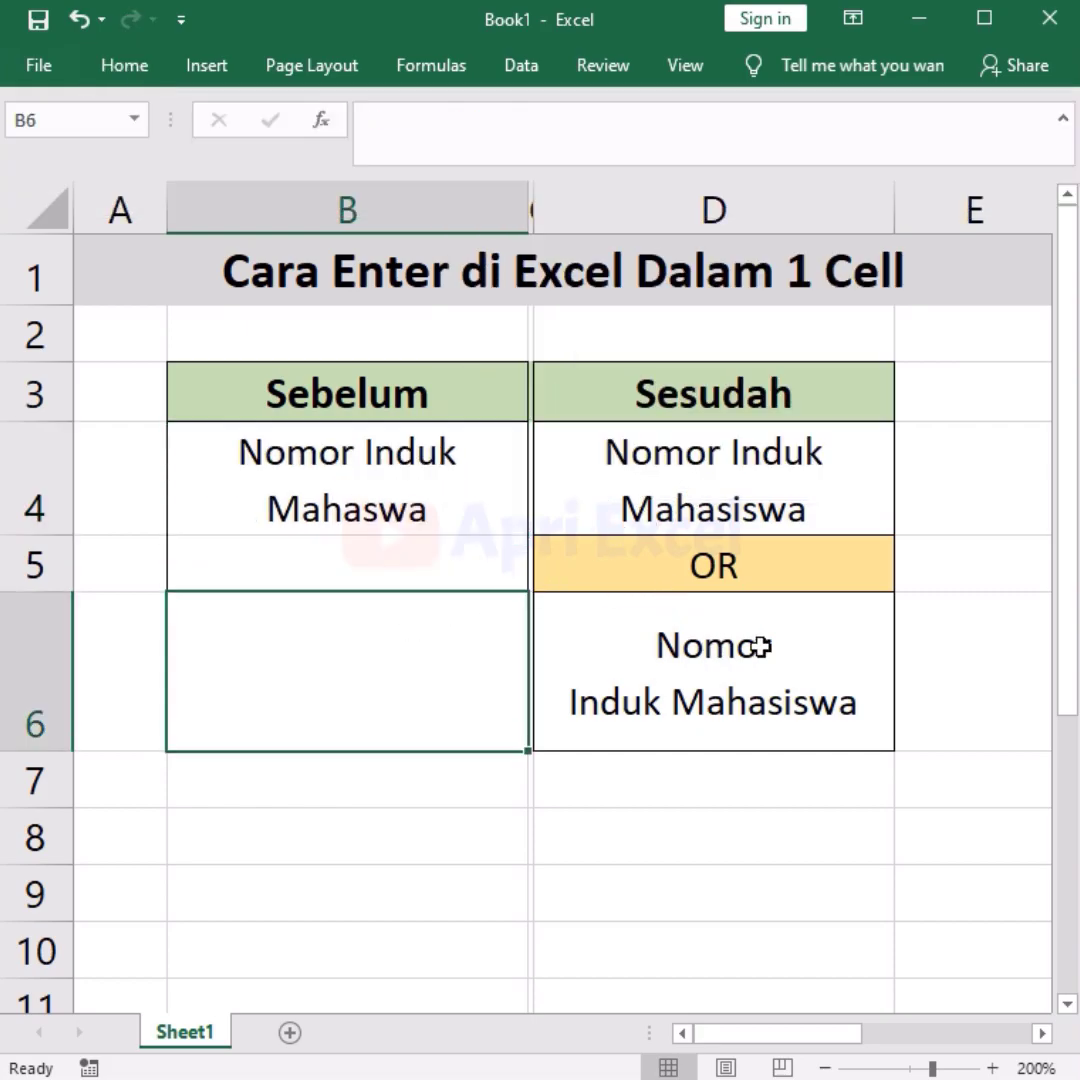
double_click(403, 672)
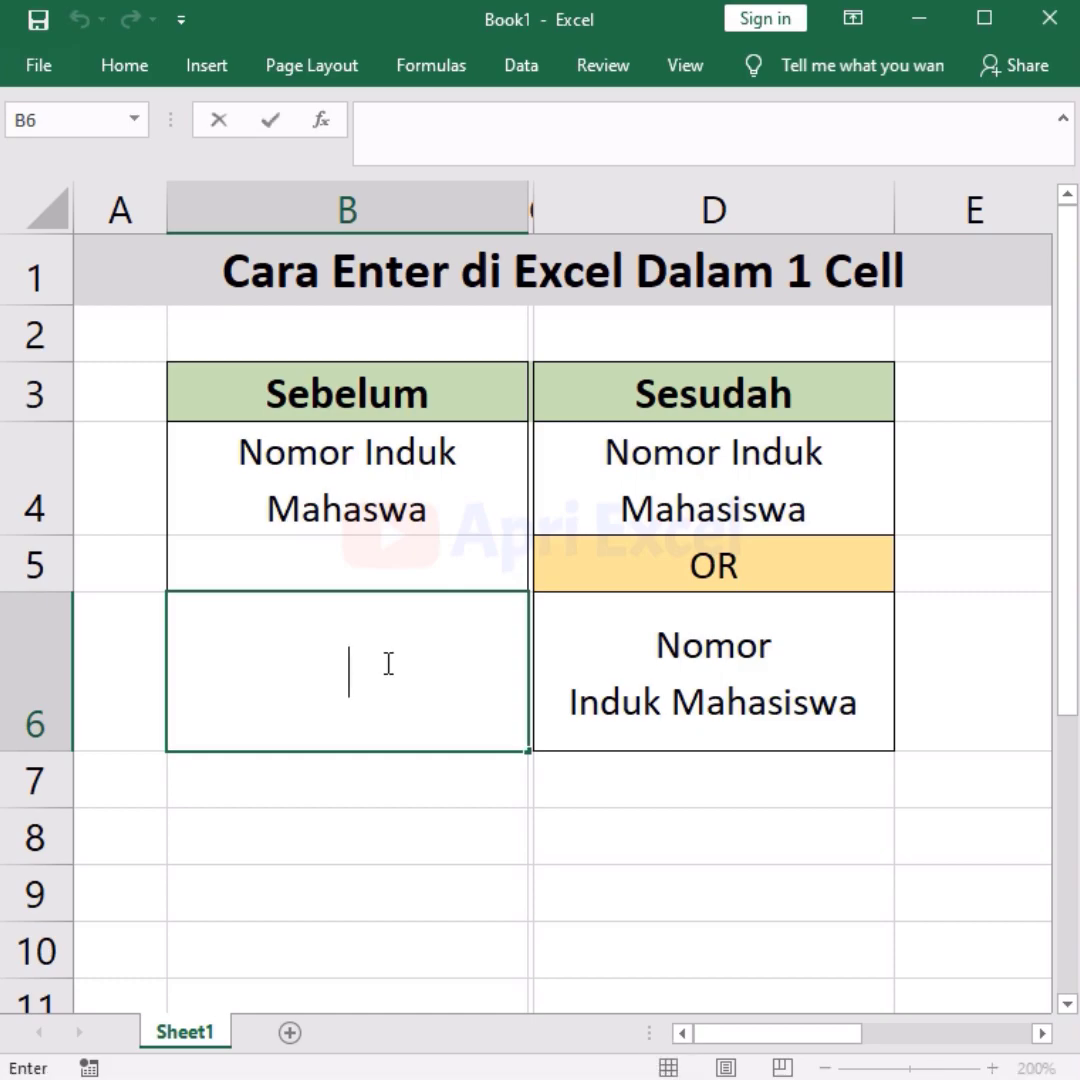
type("Nomor")
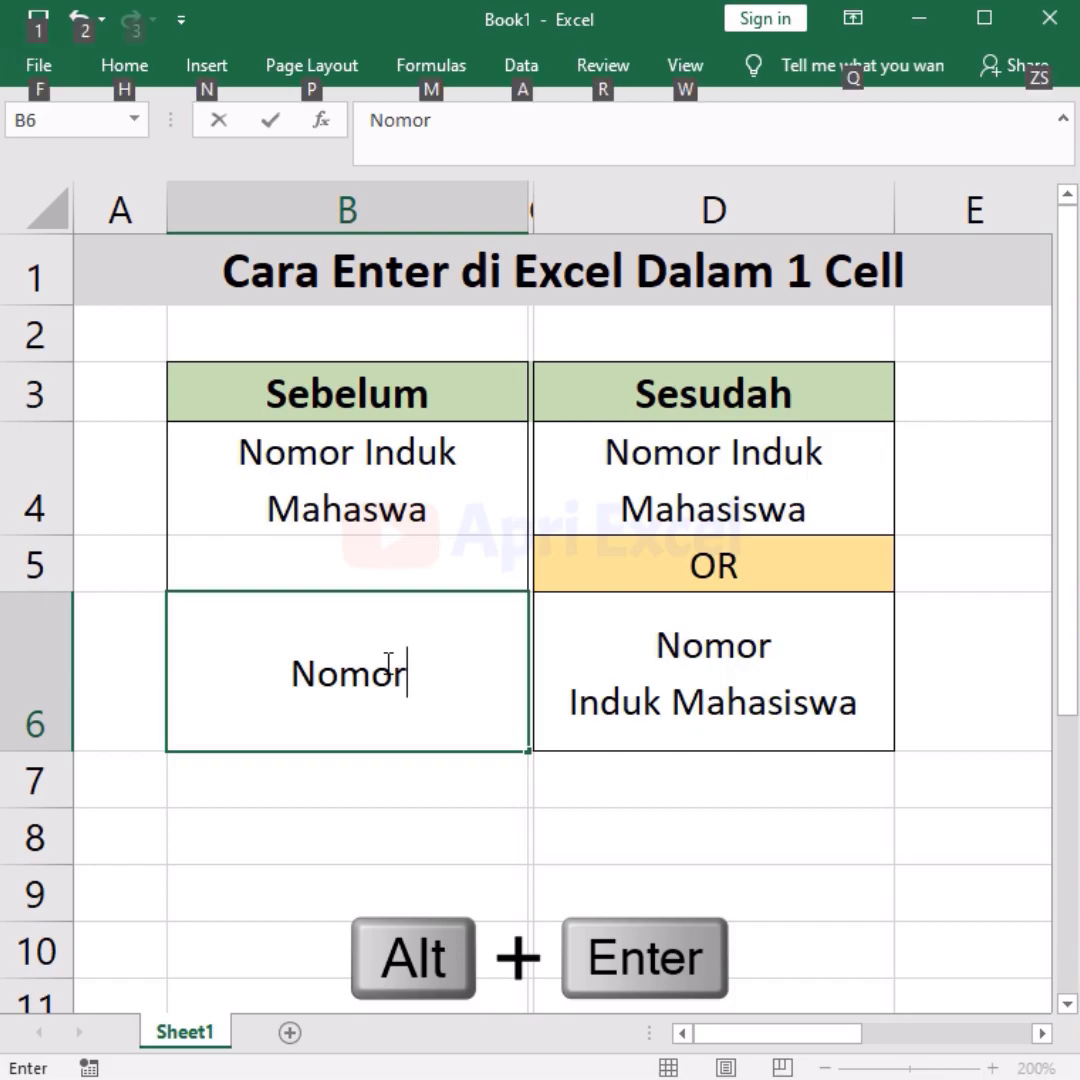
key("alt+Return")
type("Induk ")
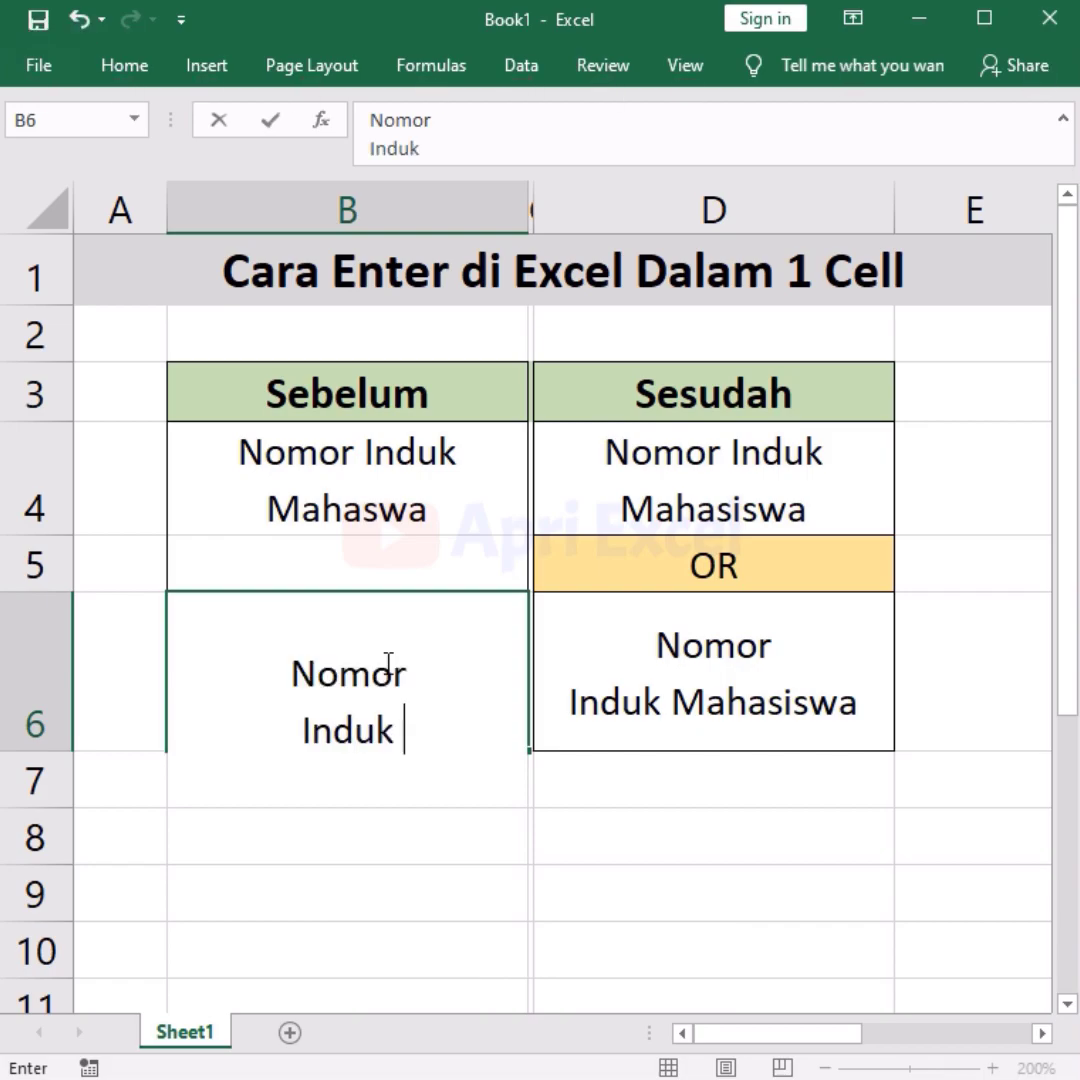
type("Mahasisw")
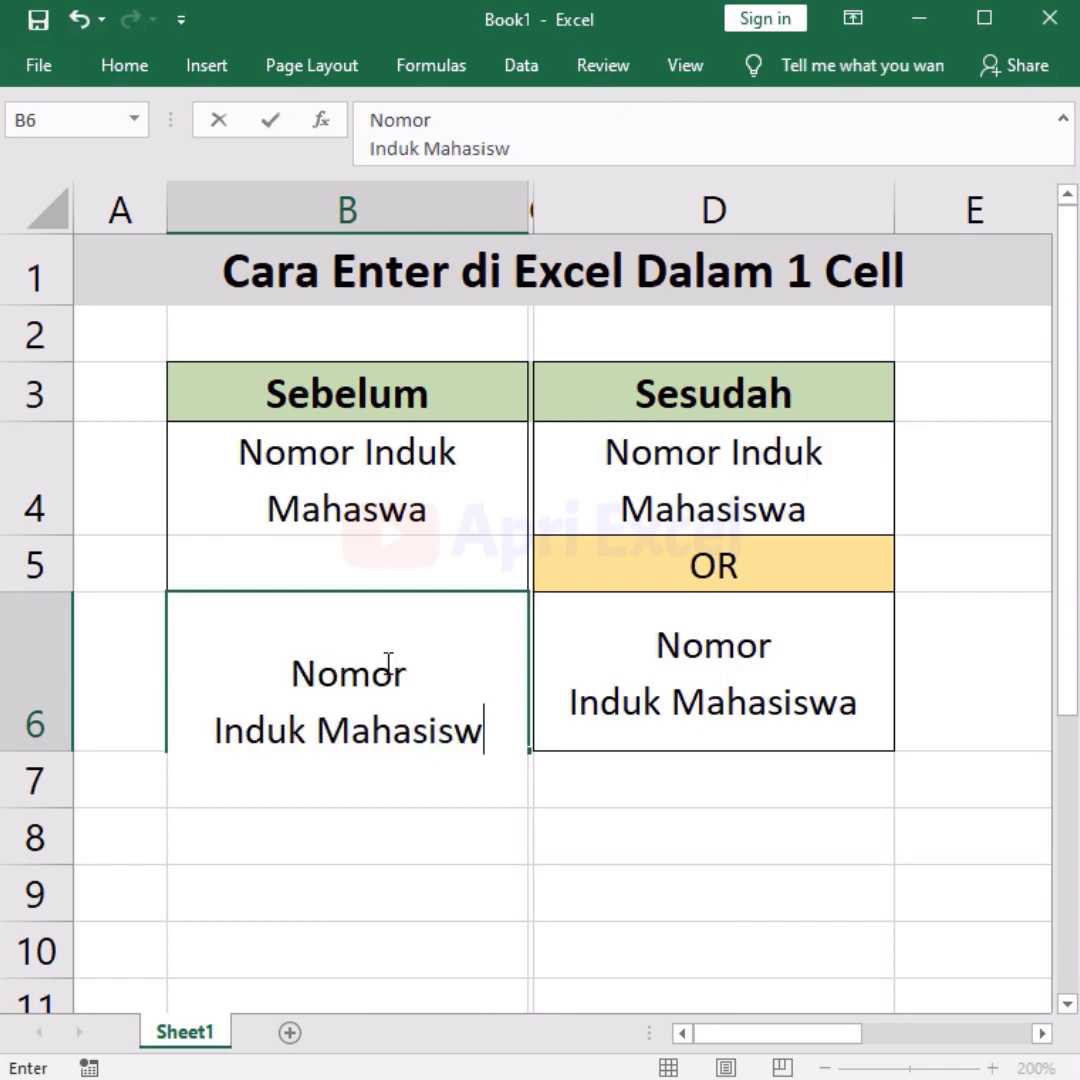
type("a")
key("Return")
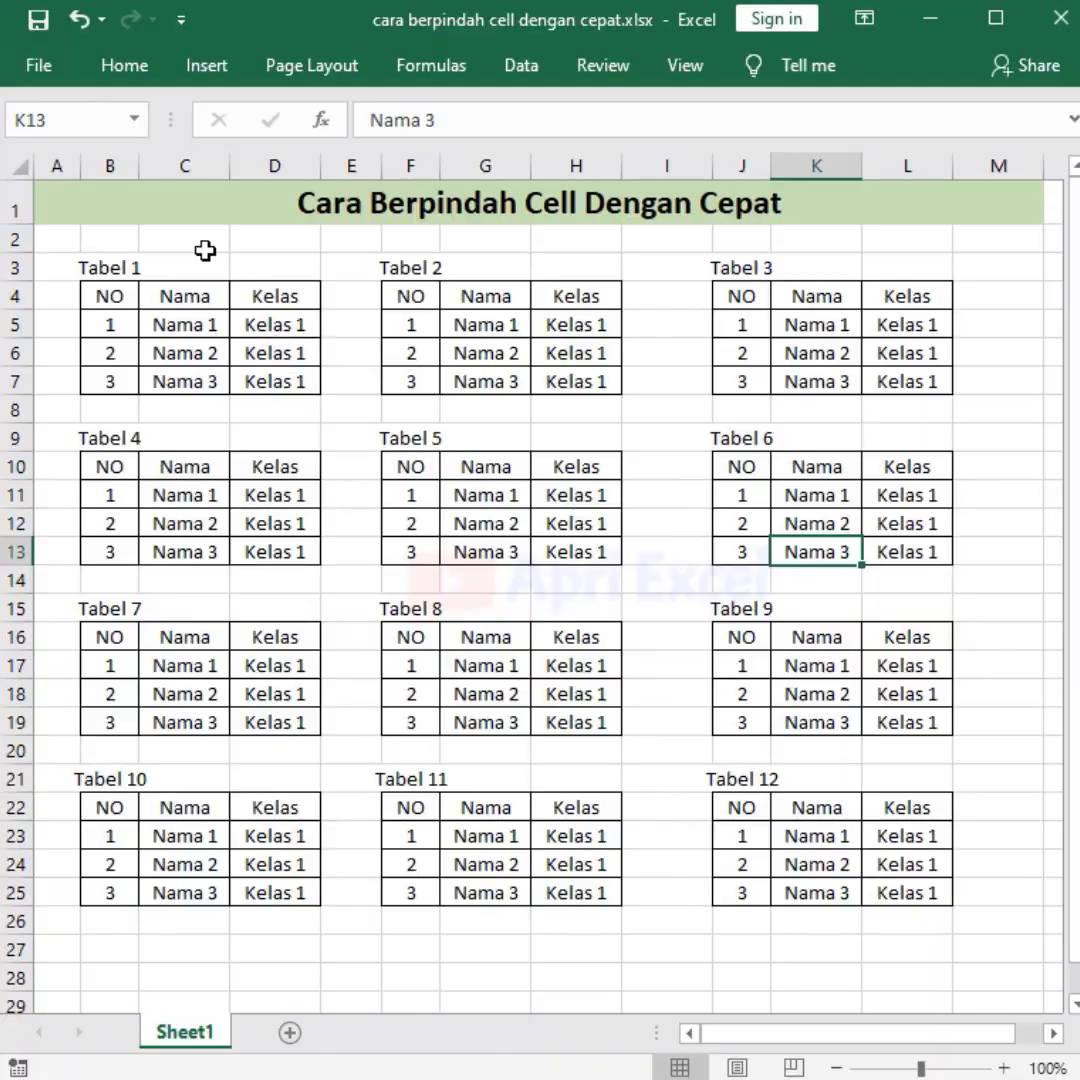
Jump to Tabel_2, Tabel_7 and Tabel_9 via the Name Box list, then select B4:D7.
left_click(137, 128)
left_click(62, 282)
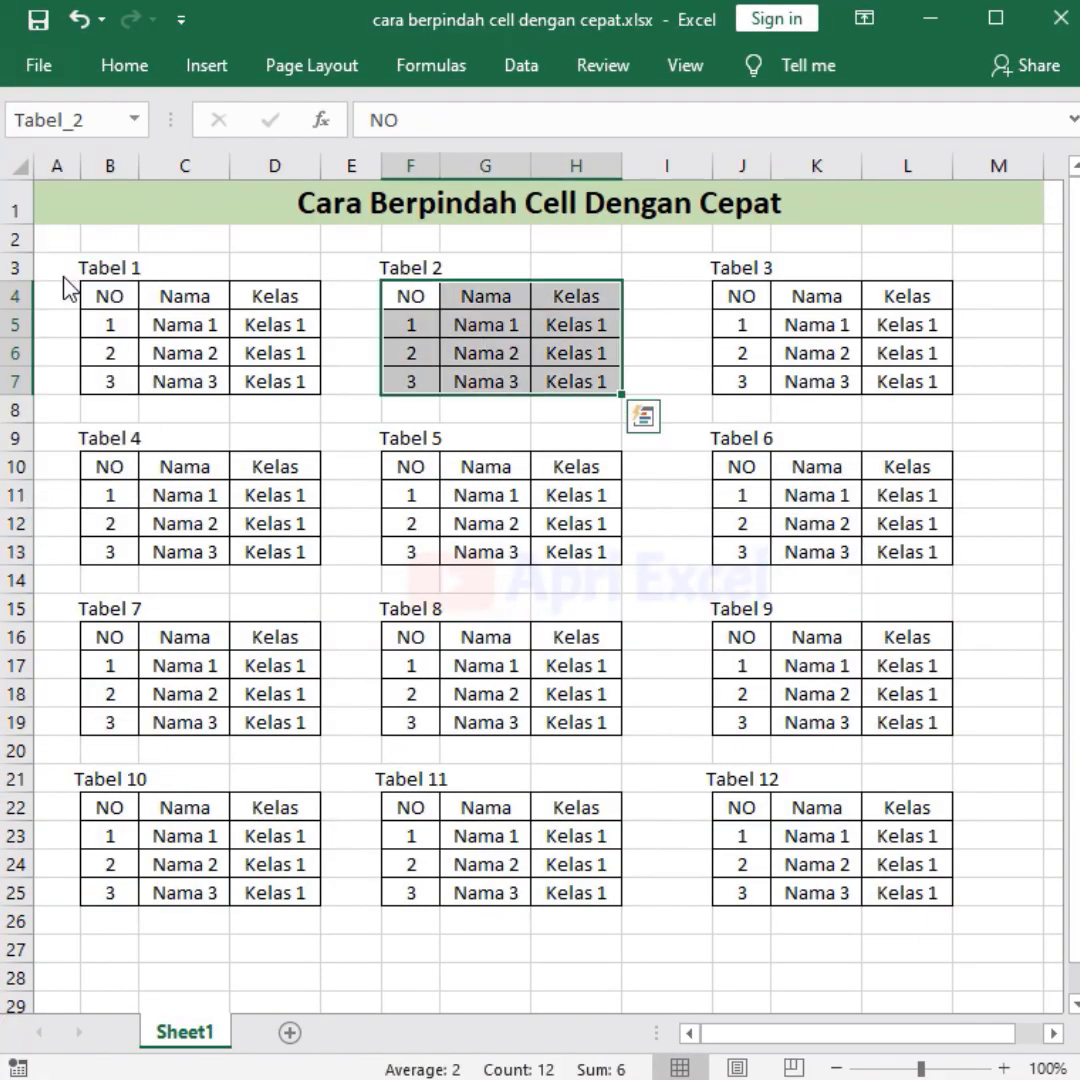
left_click(133, 128)
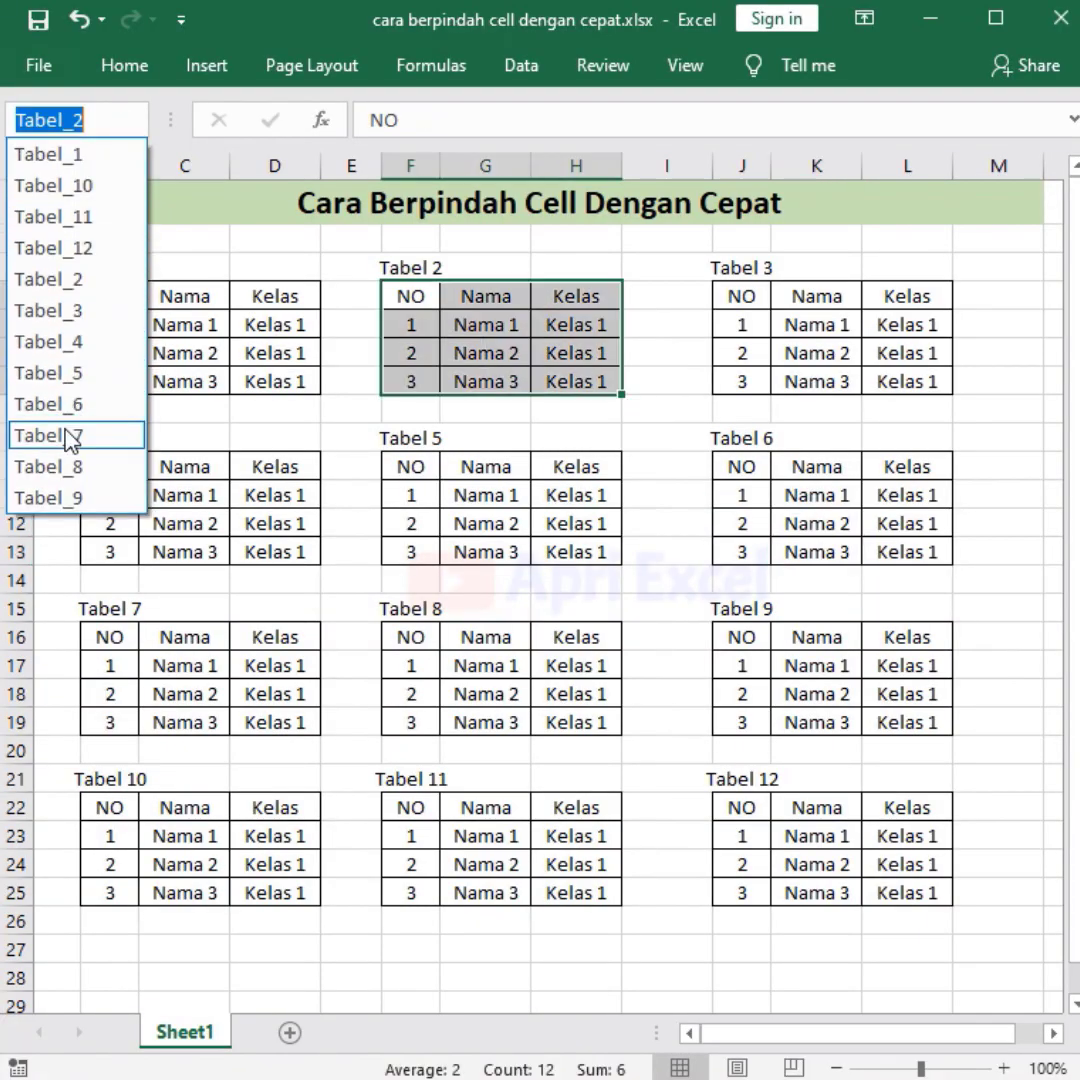
left_click(69, 436)
left_click(135, 120)
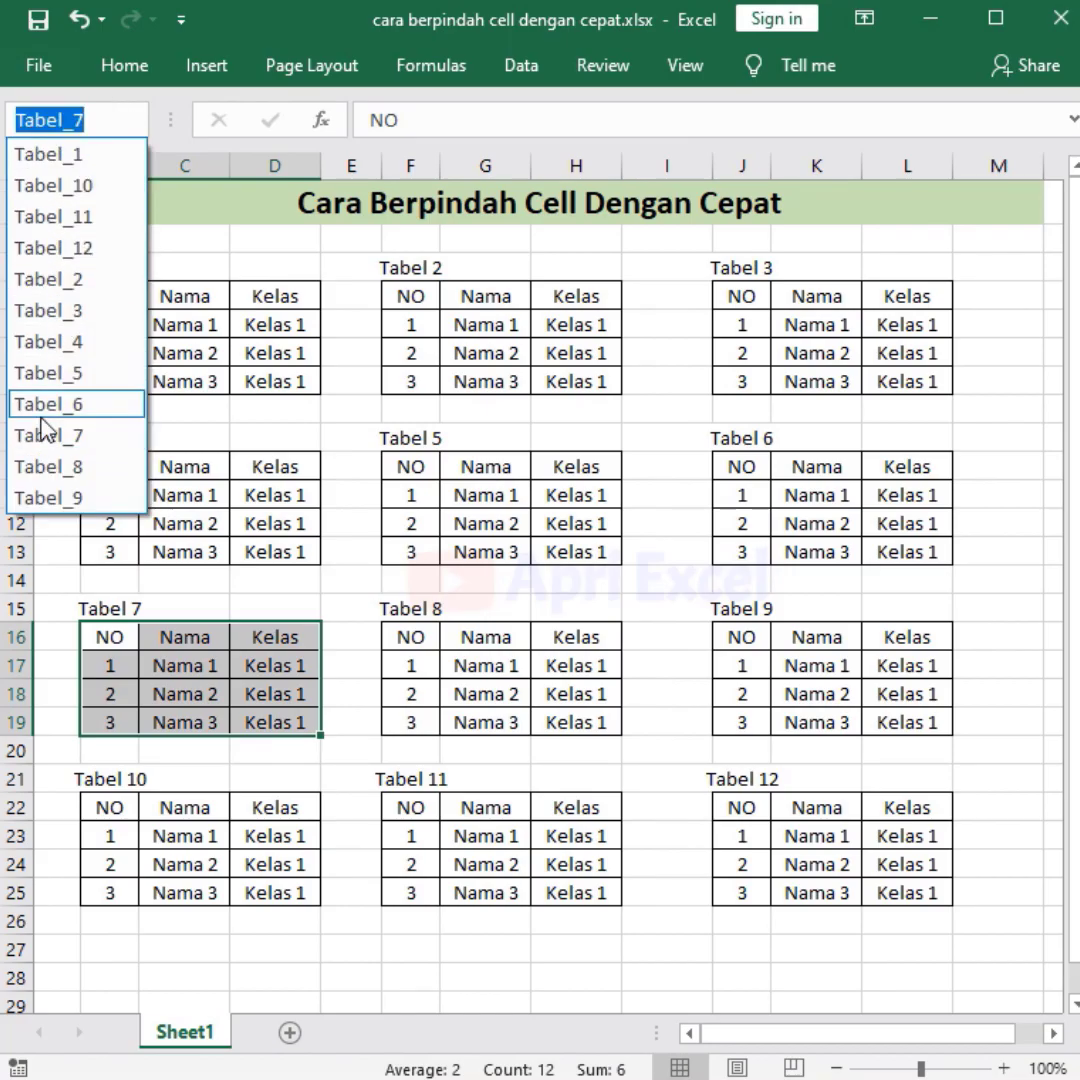
left_click(42, 499)
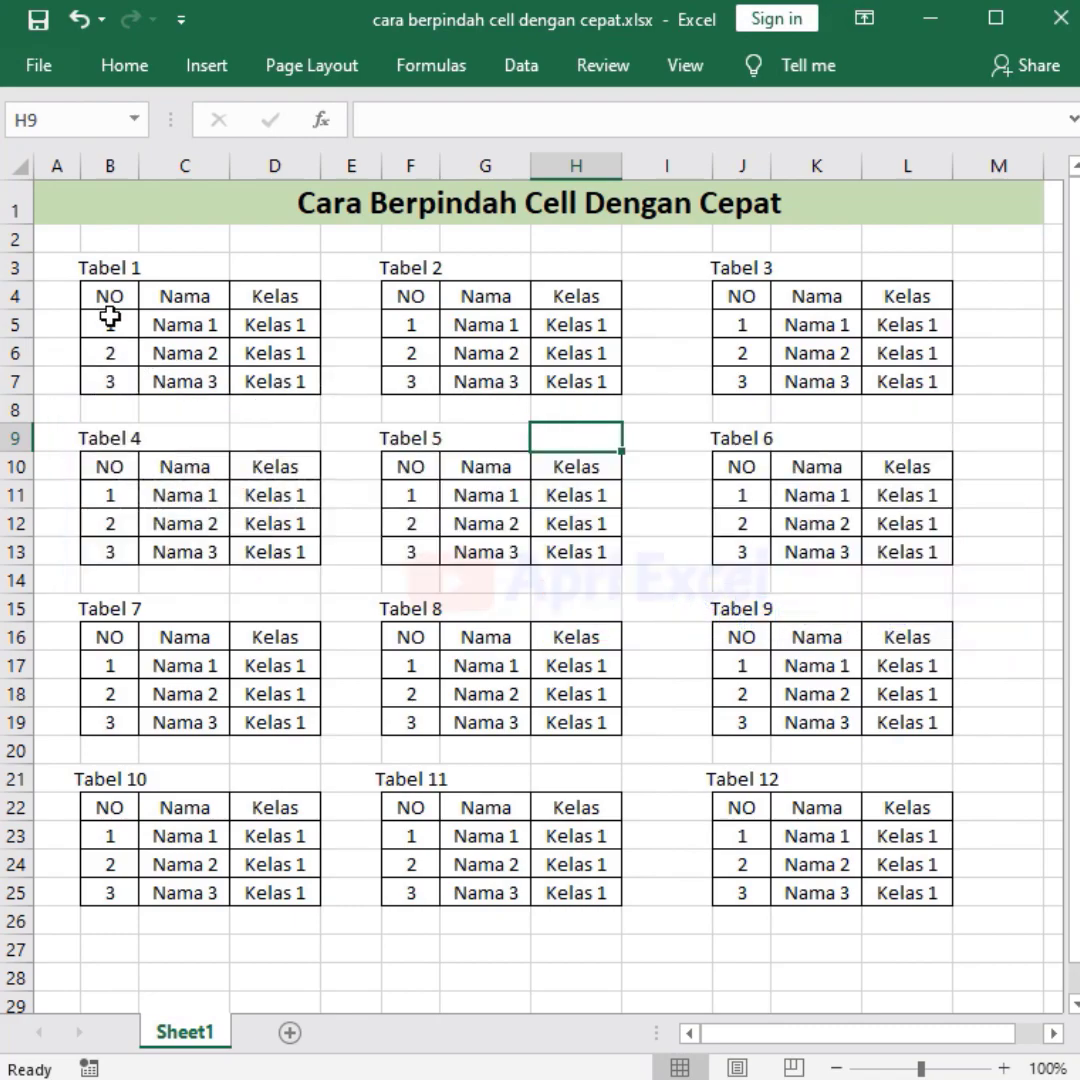
left_click_drag(100, 297, 264, 378)
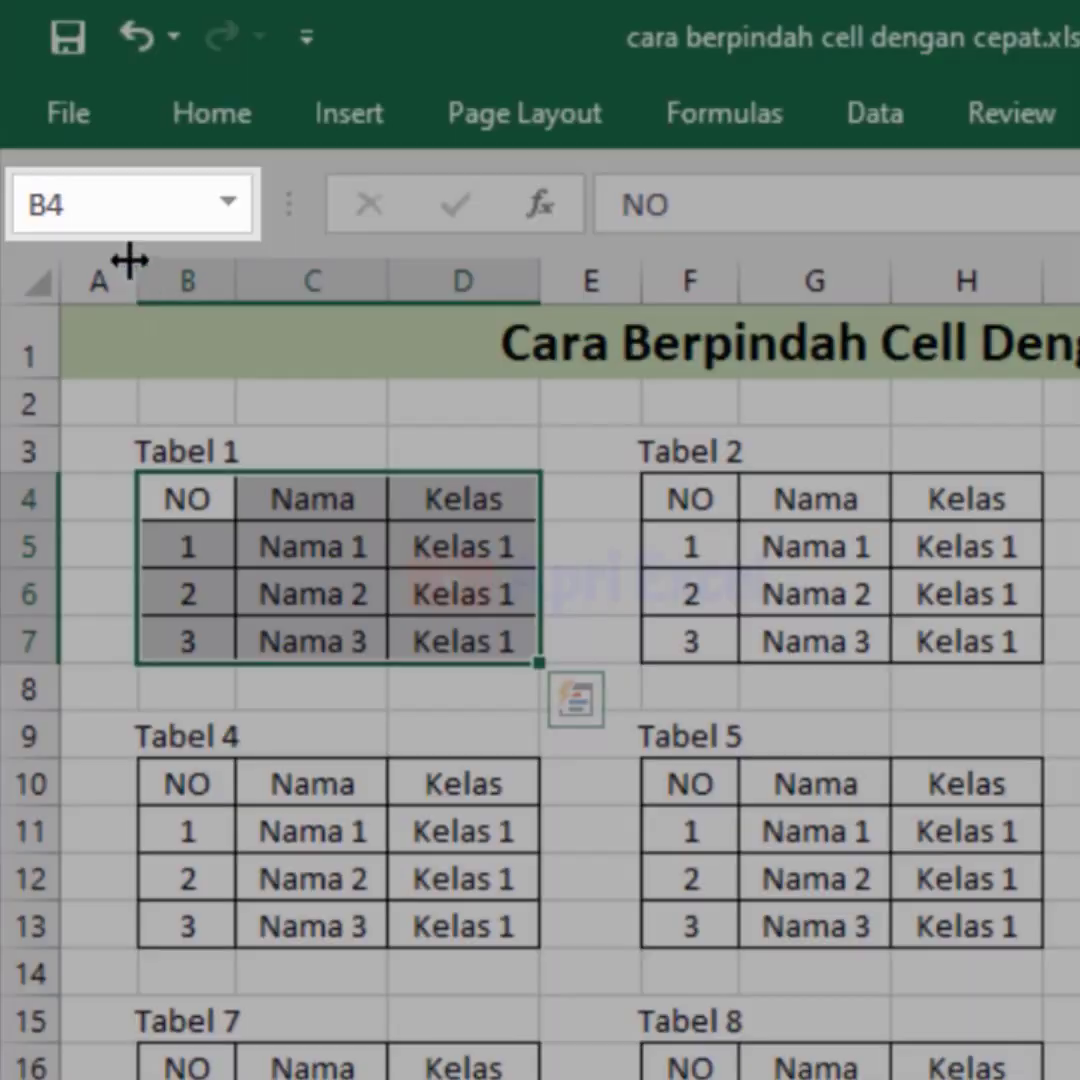
Go to the Tabel_1 range by entering its name in the Name Box.
left_click(117, 210)
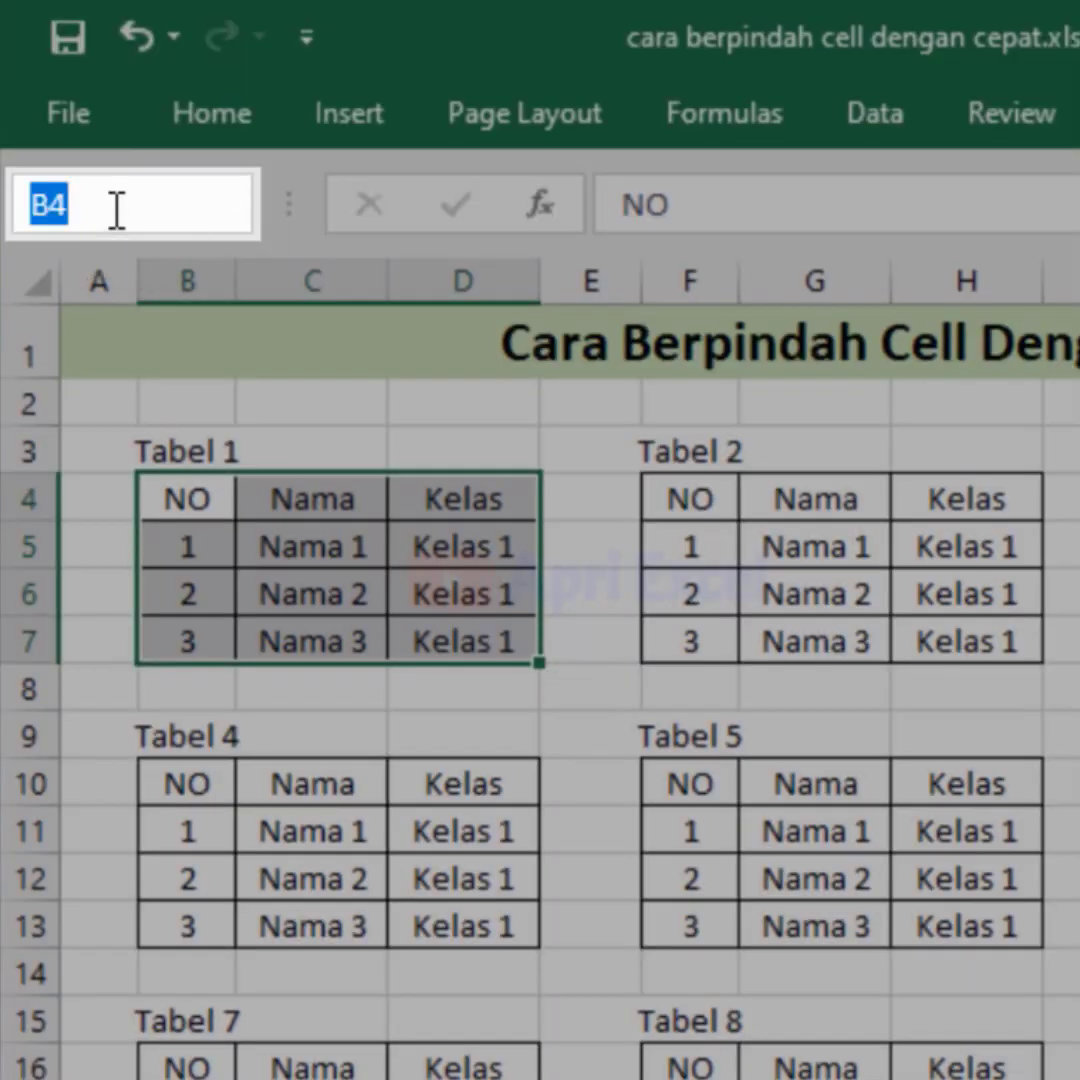
type("Tabel_")
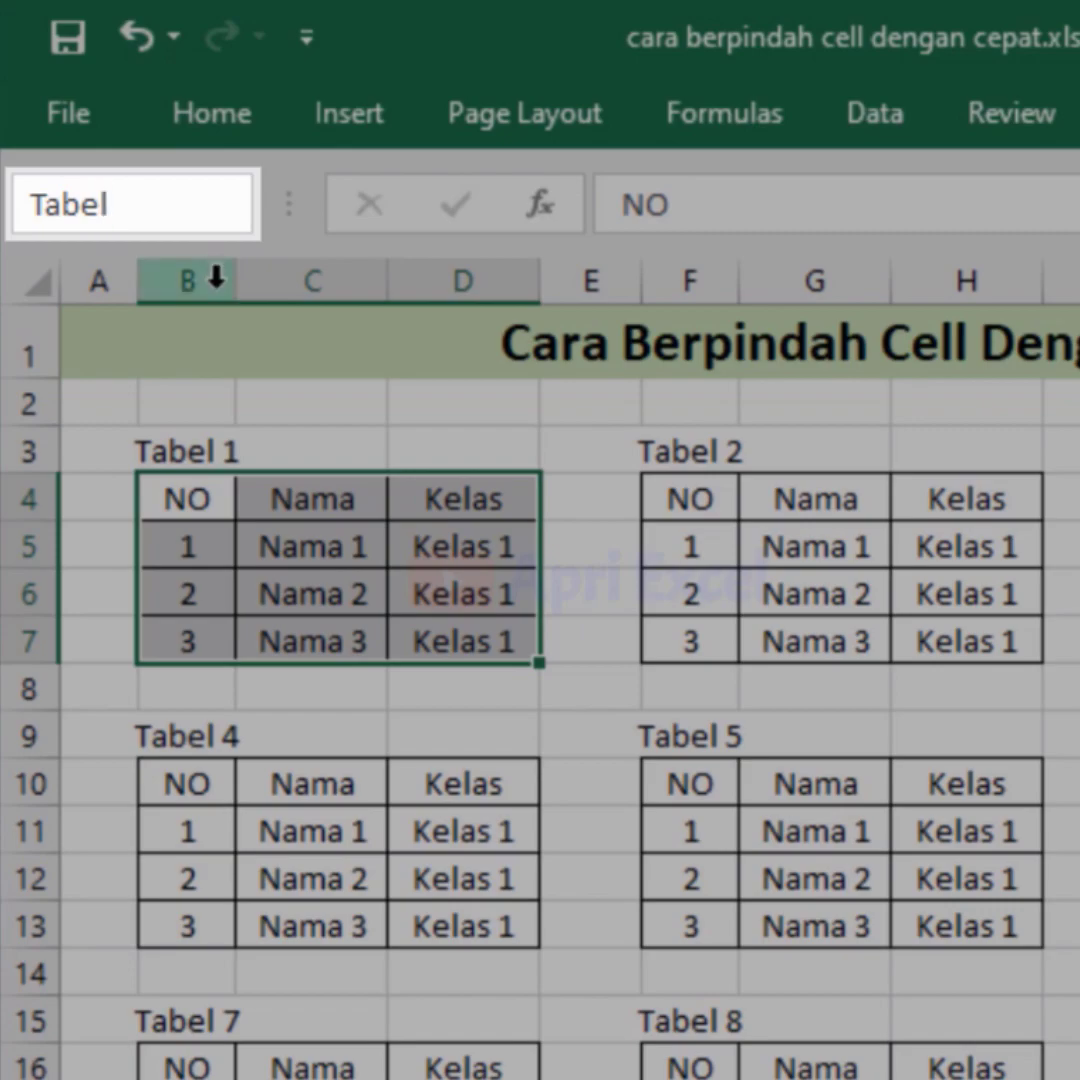
type("1")
key("Return")
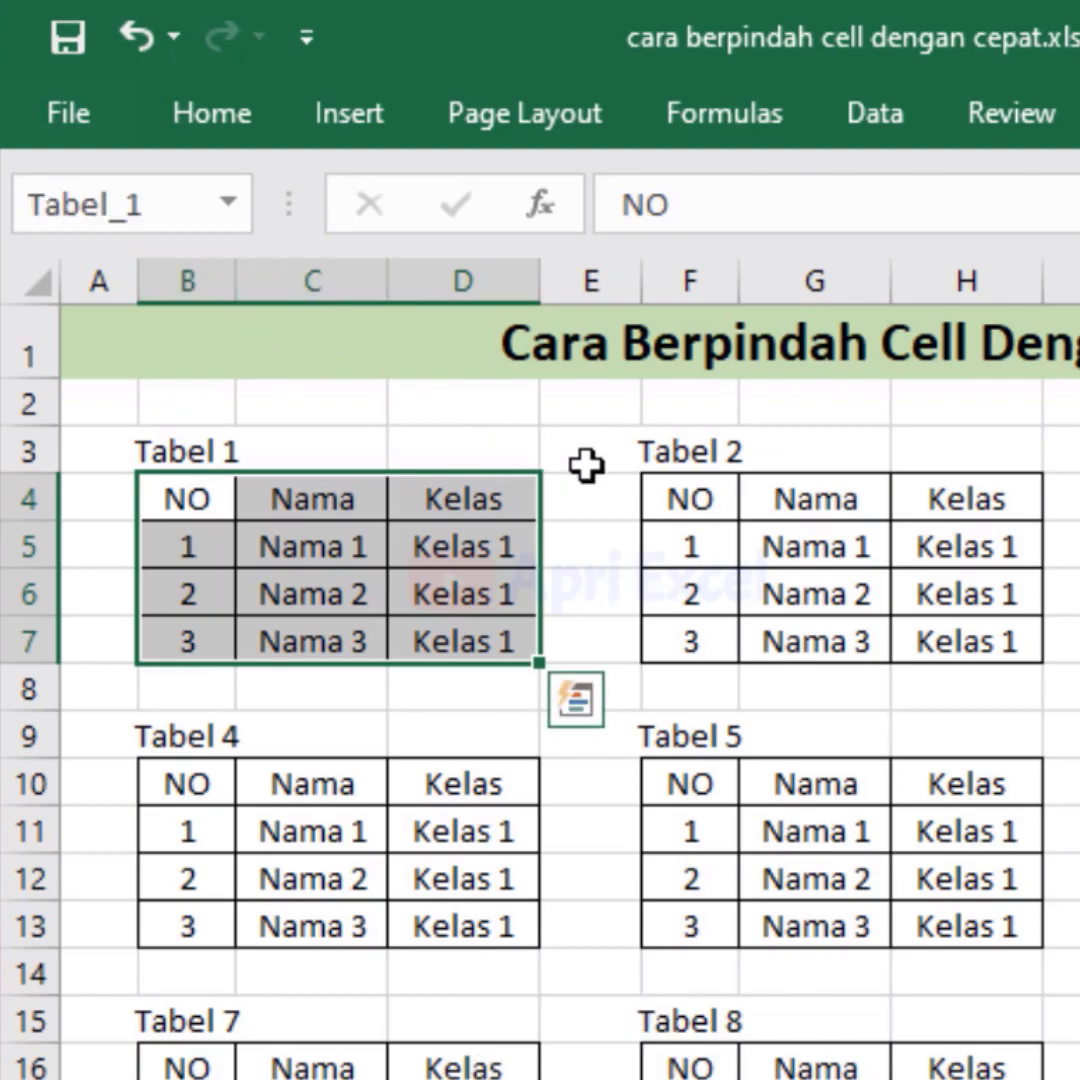
left_click(219, 208)
left_click(130, 262)
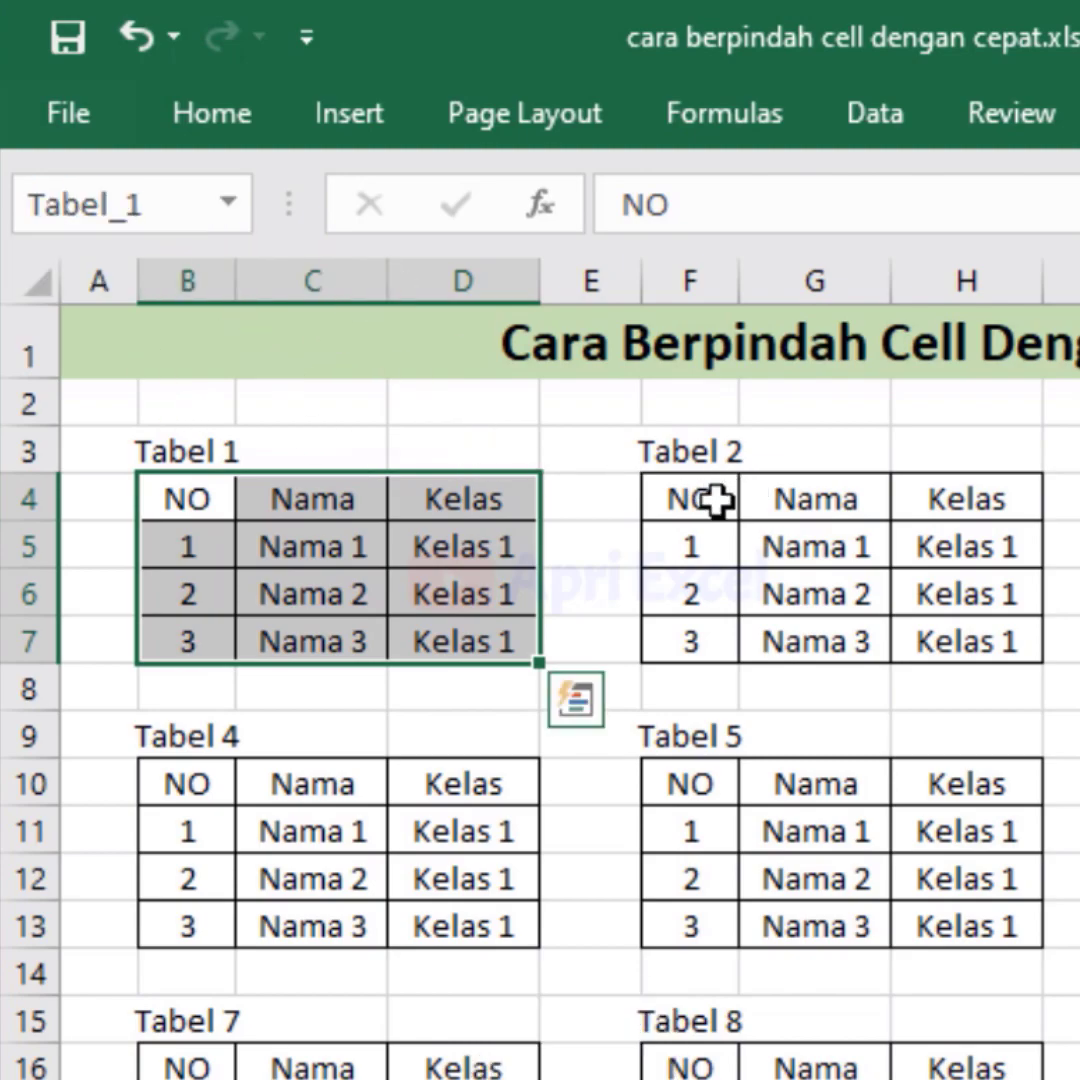
Select the Tabel 2 block F4:H7 and enter Tabel_2 in the Name Box.
left_click_drag(700, 475, 1010, 605)
left_click(130, 205)
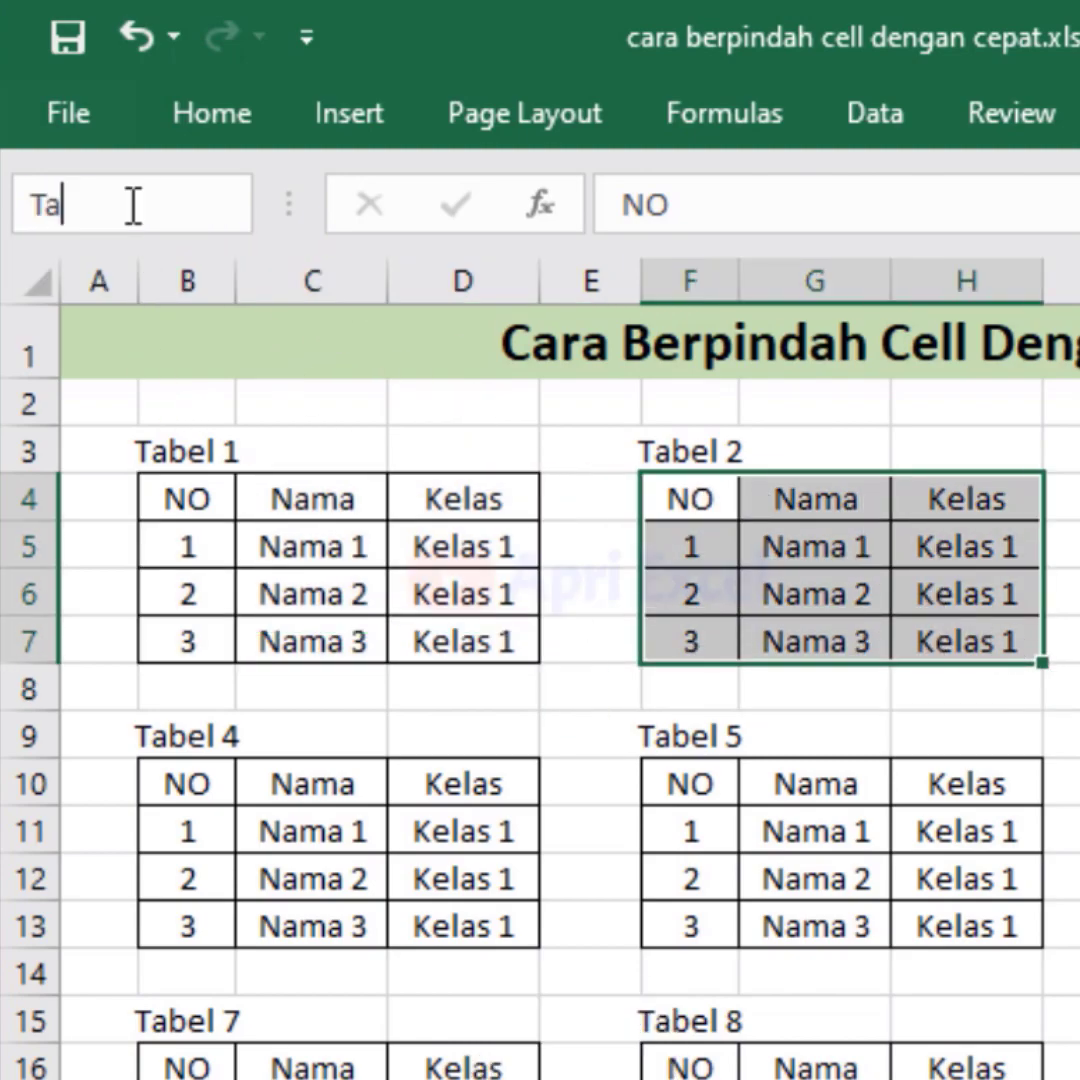
type("Tabel_2")
key("Return")
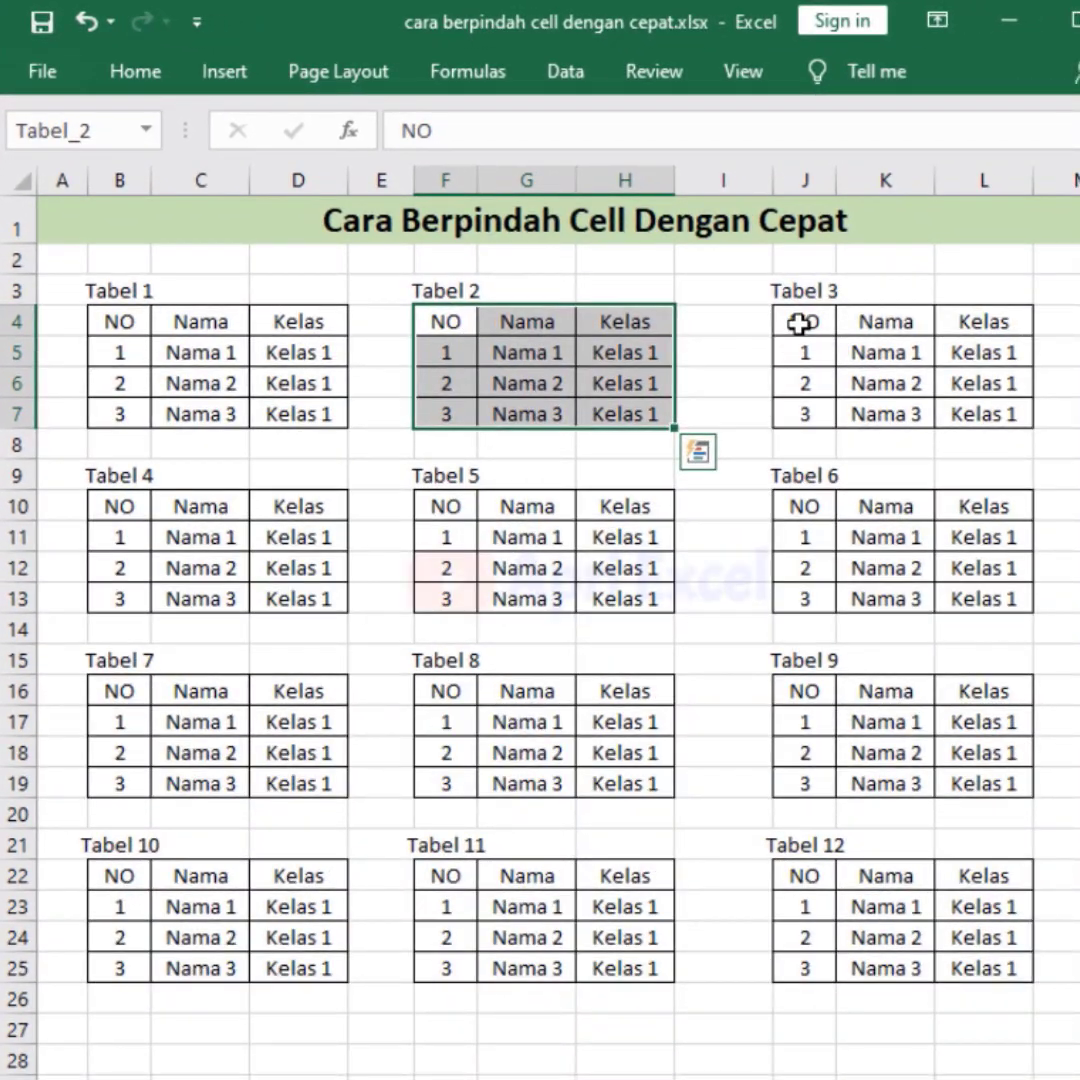
Select the Tabel 3 block J4:L7 and type 'Tabel 3' in the Name Box.
left_click_drag(829, 331, 1013, 426)
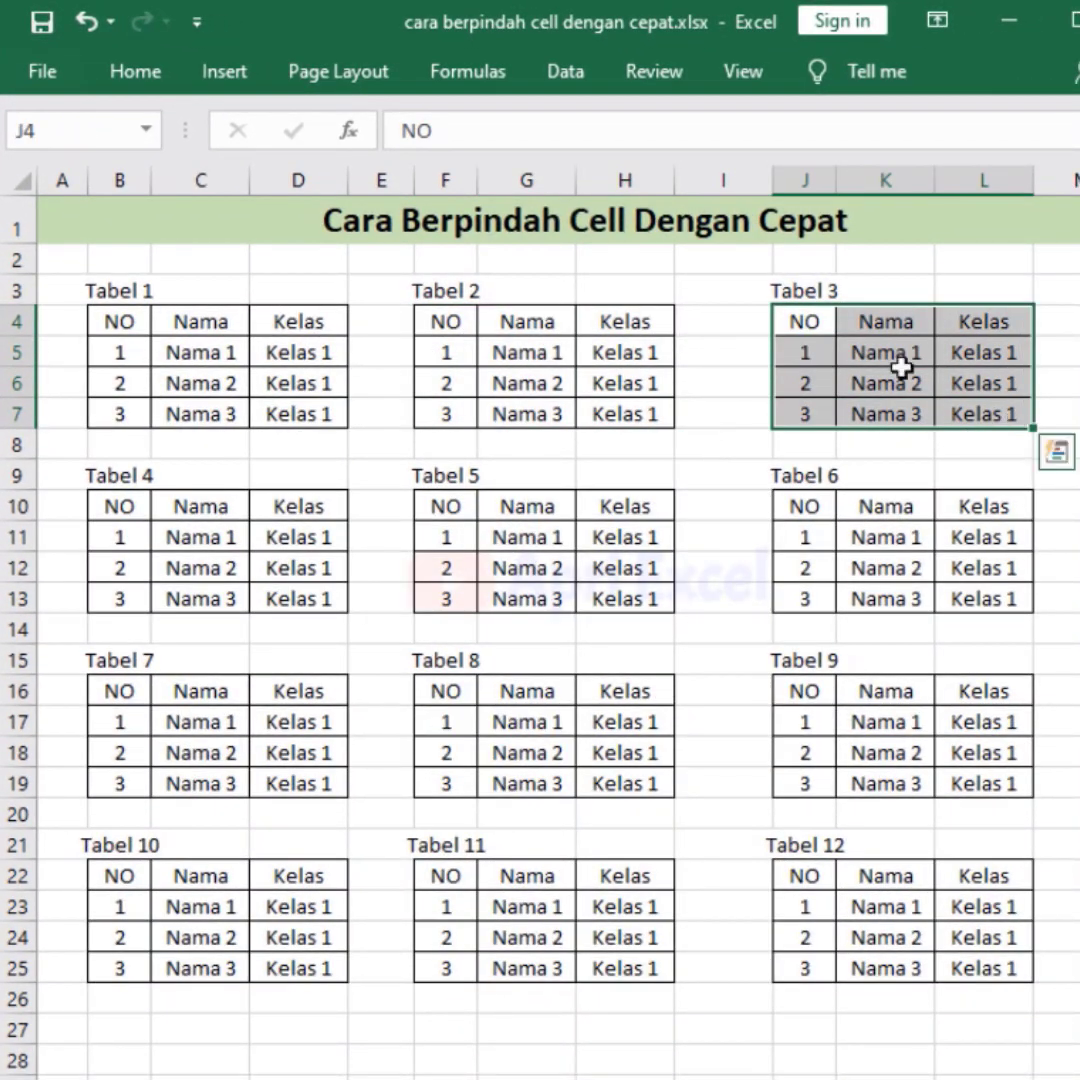
left_click(128, 137)
type("Tabel ")
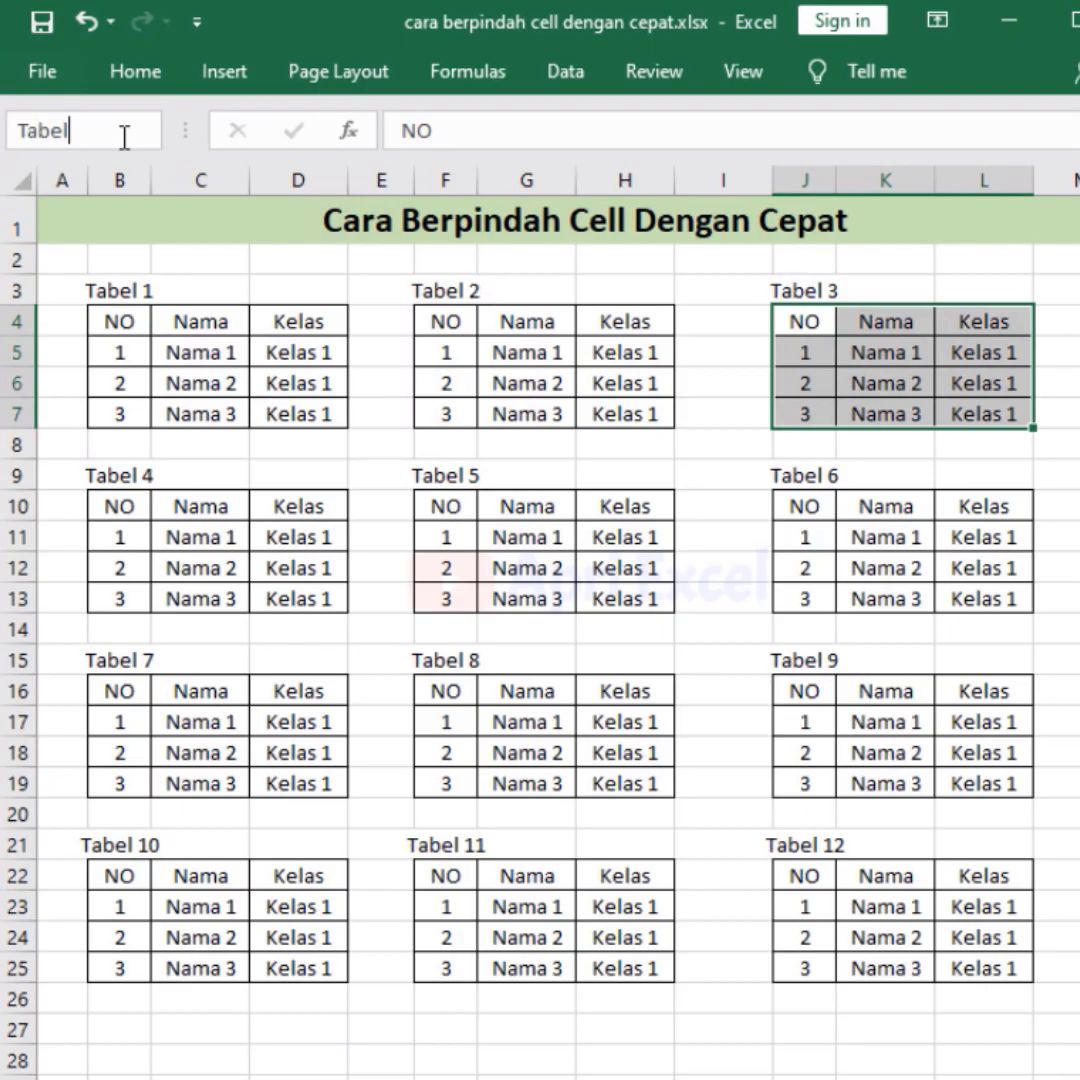
type("3")
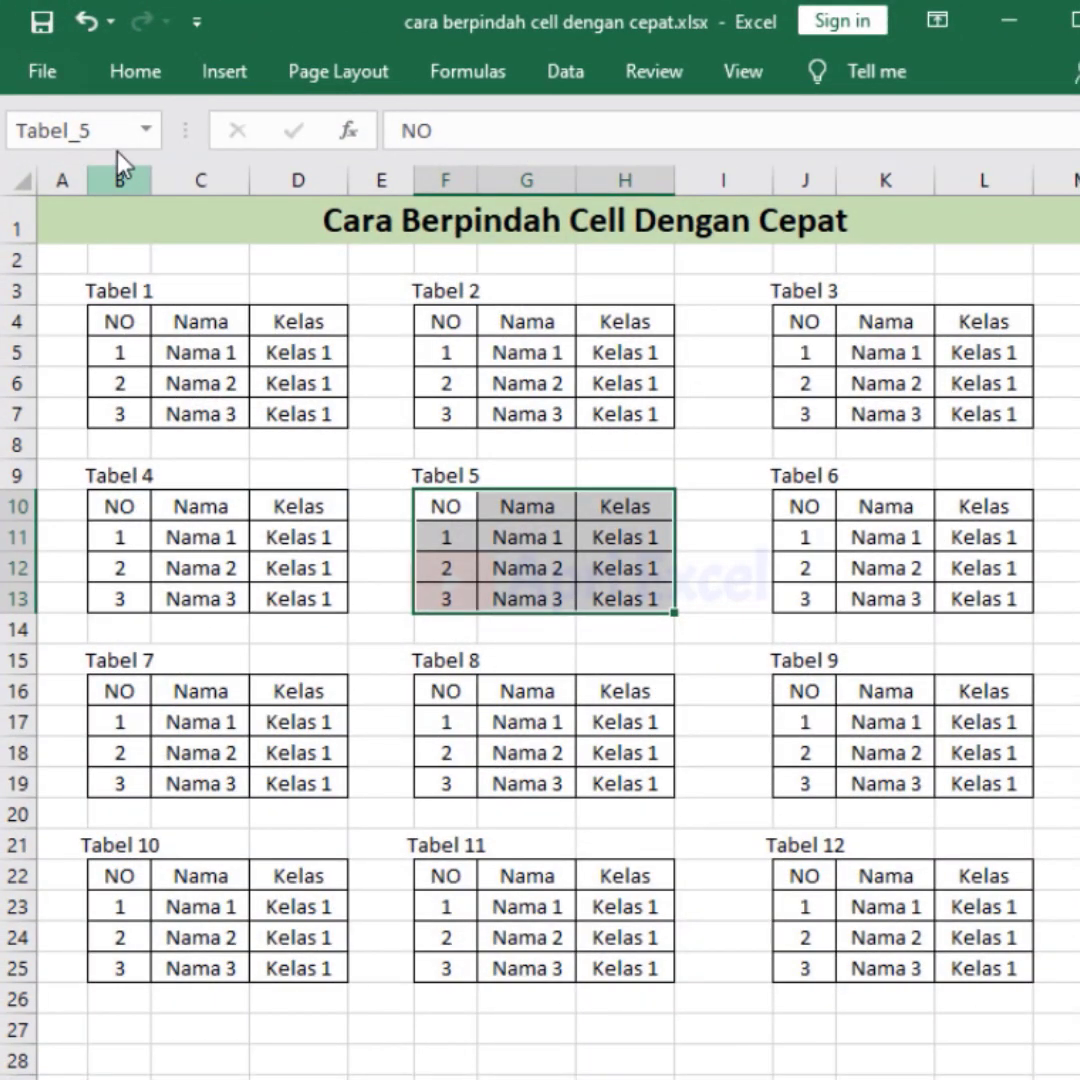
Jump to Tabel_6 and then Tabel_2 from the Name Box list.
left_click(147, 130)
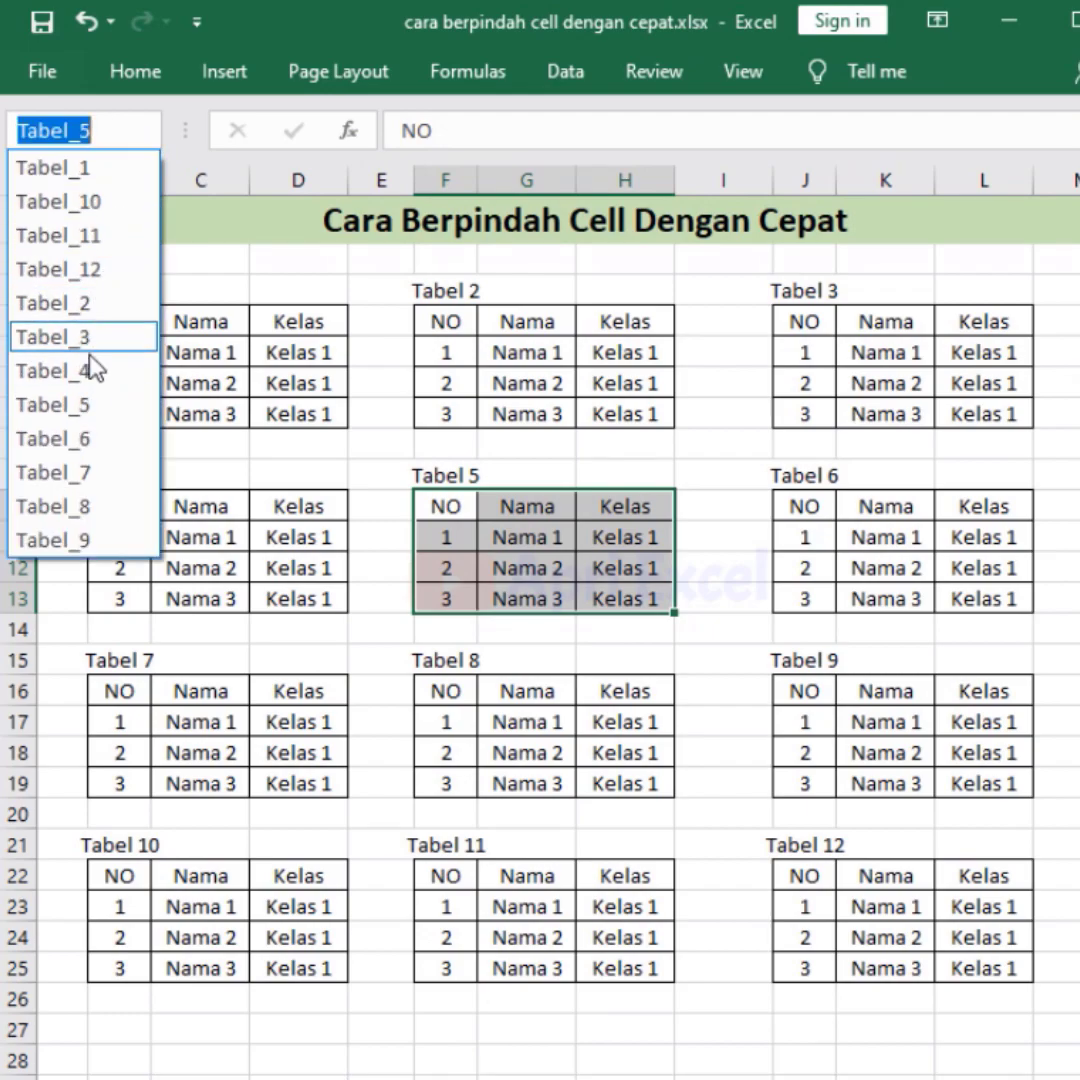
left_click(90, 440)
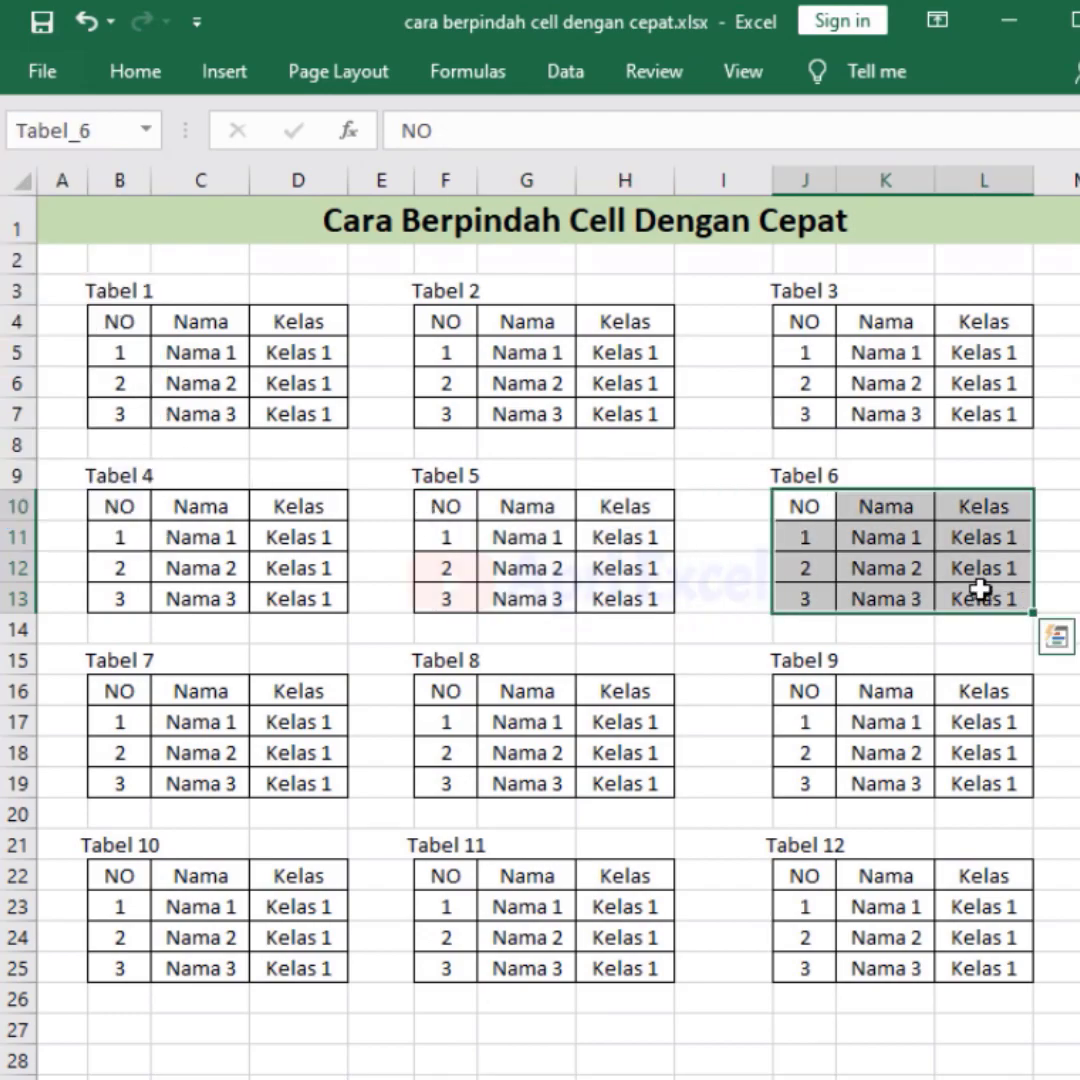
left_click(145, 135)
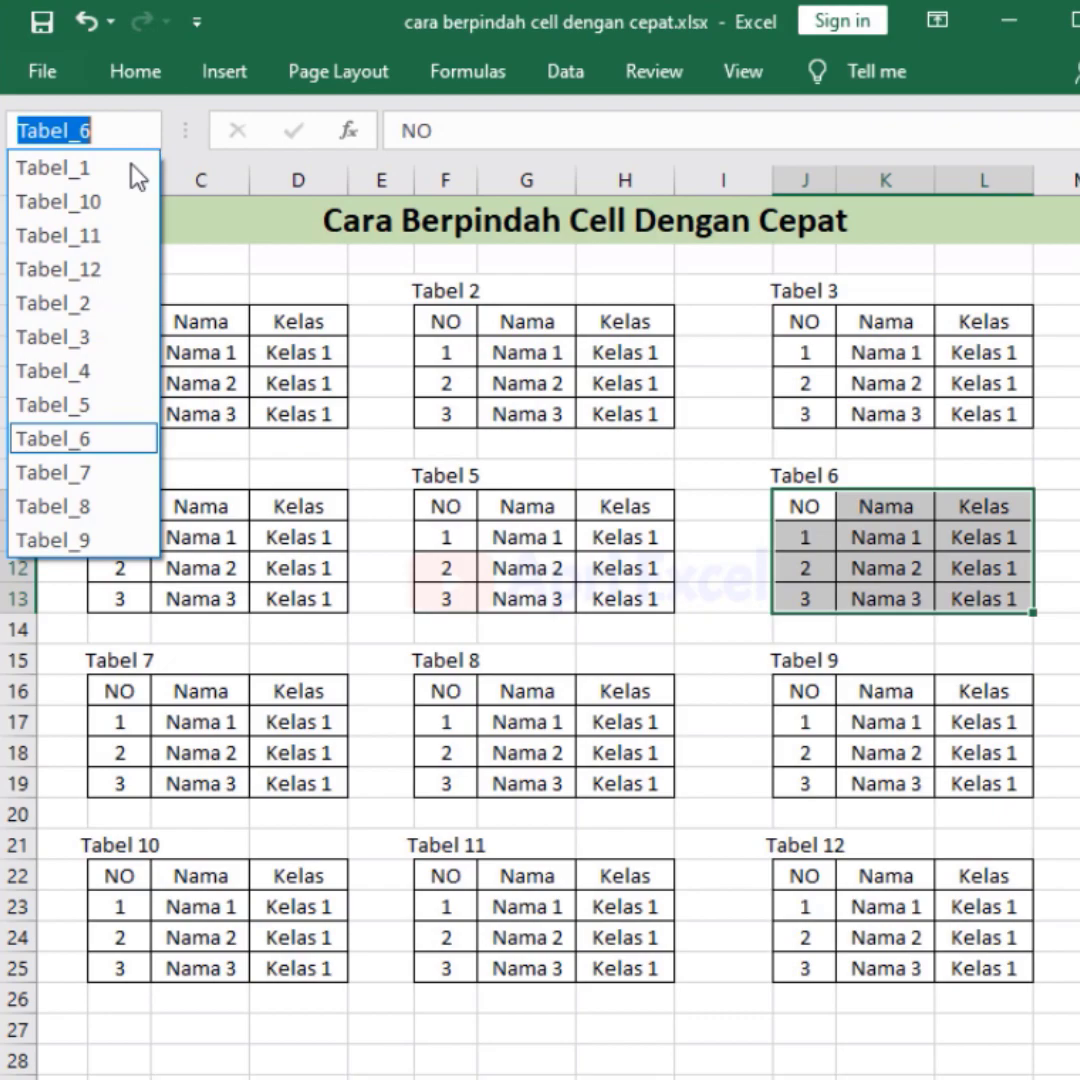
left_click(80, 305)
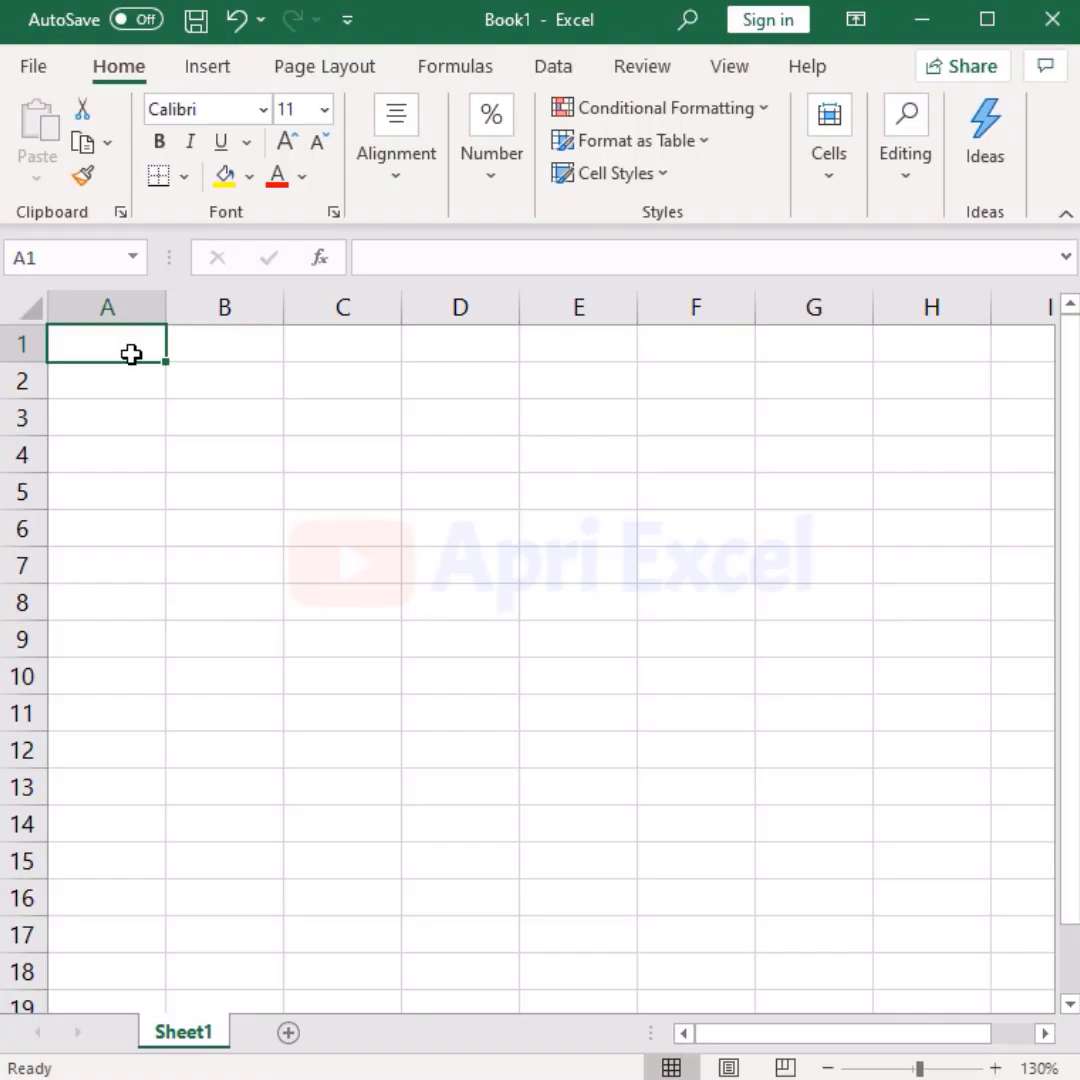
Enter 1 in A1 and 2 in A2, then select the column range below.
type("1")
key("Return")
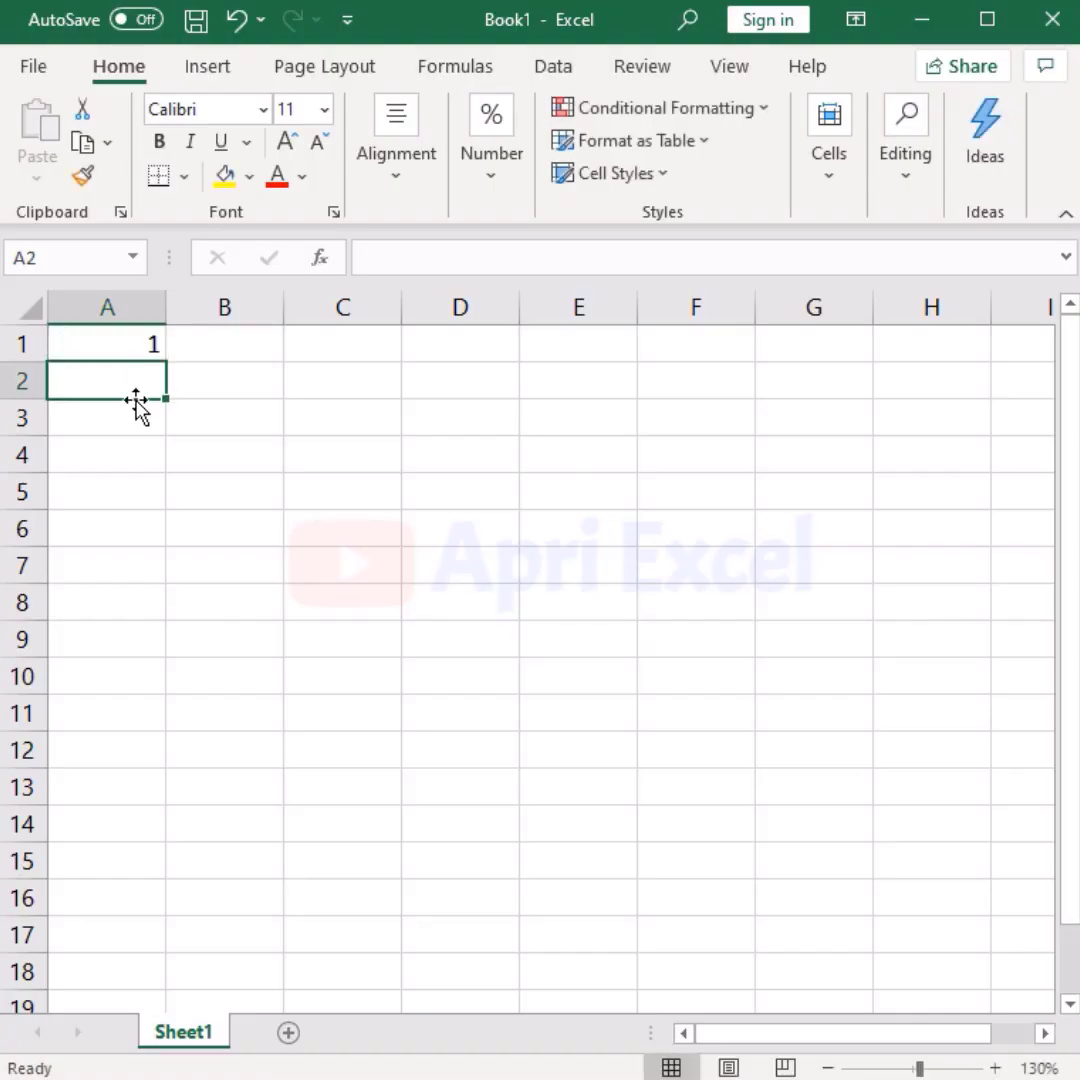
type("2")
key("Return")
left_click_drag(135, 341, 210, 1000)
With A1 selected, bring up the Home tab's Editing > Fill options.
left_click(124, 349)
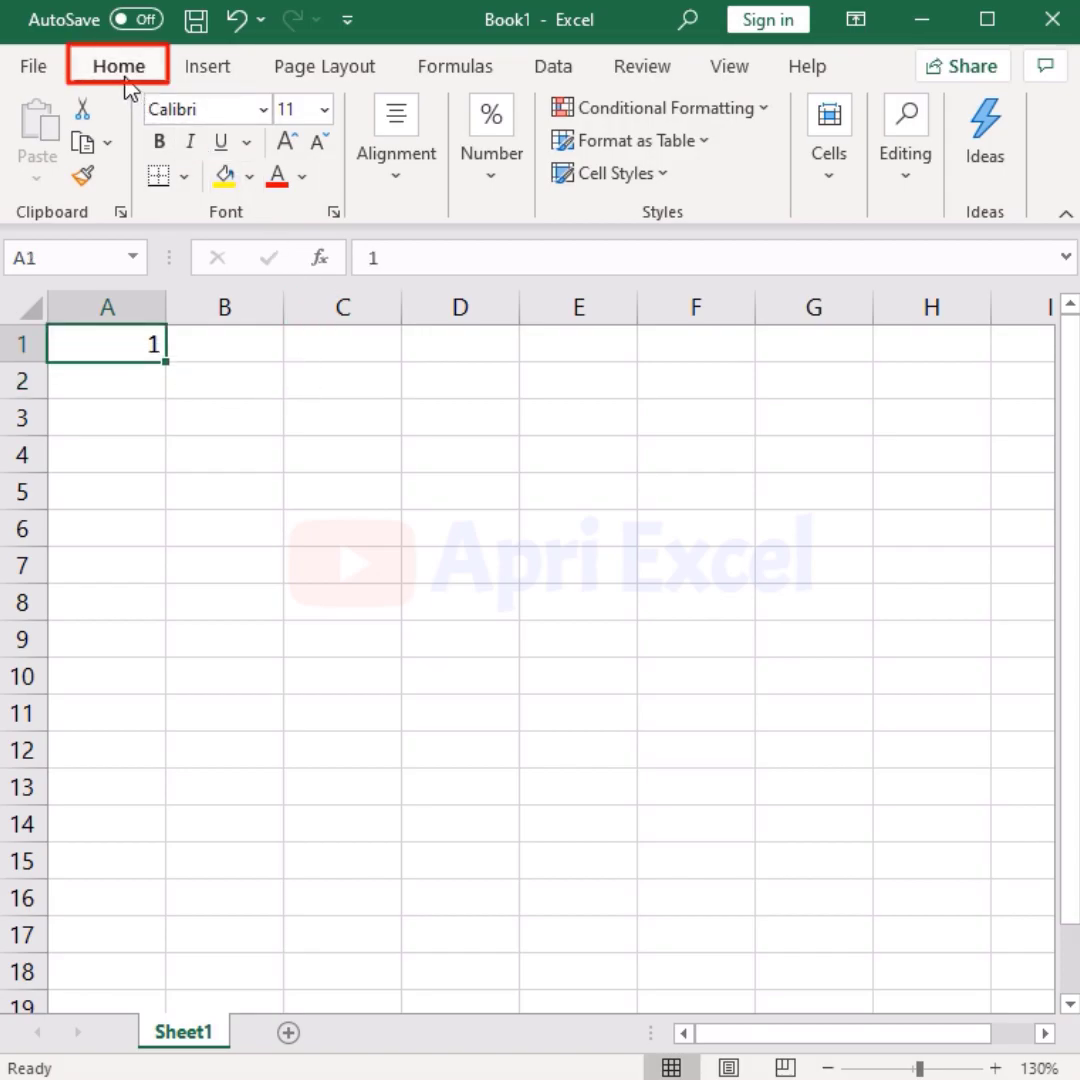
left_click(892, 197)
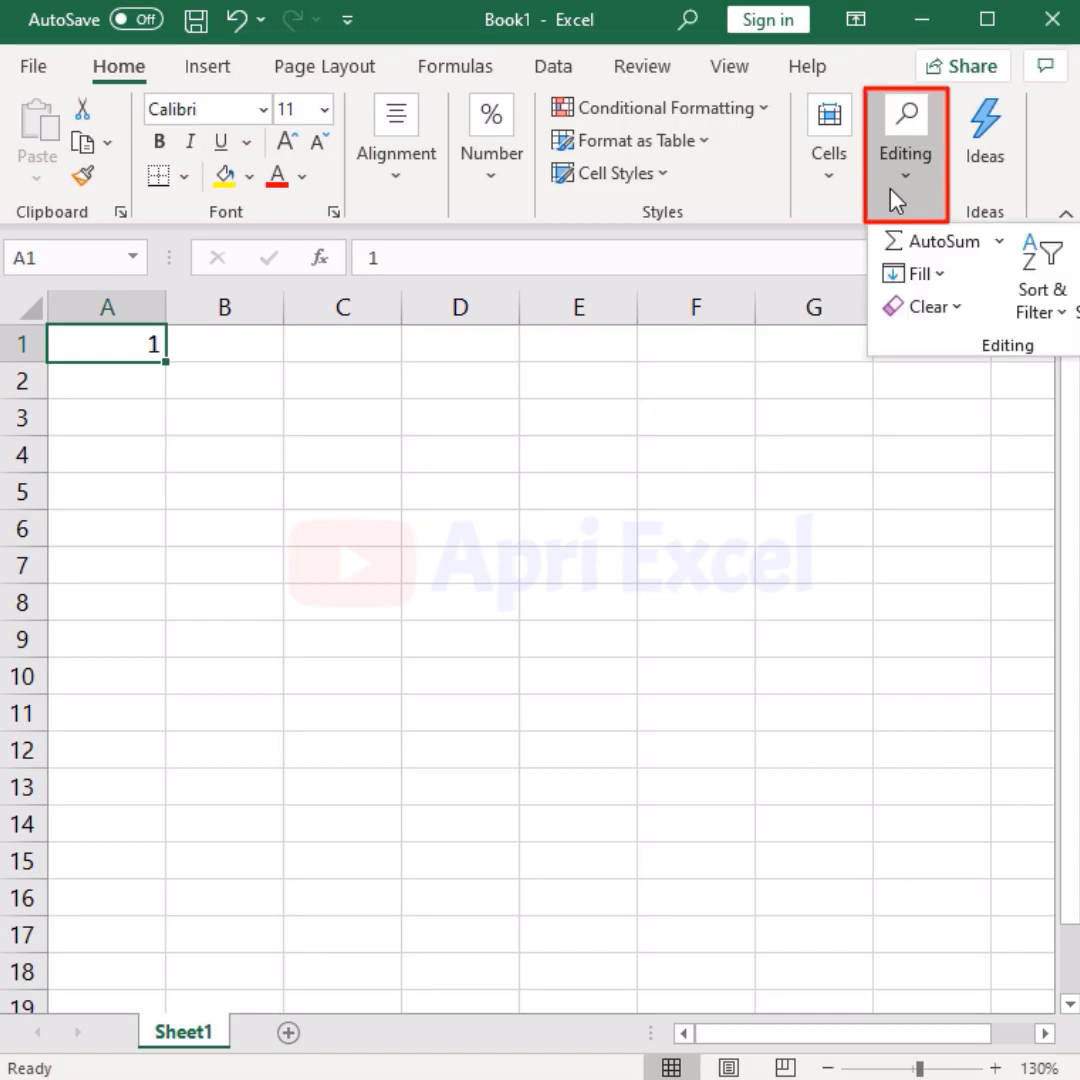
left_click(903, 273)
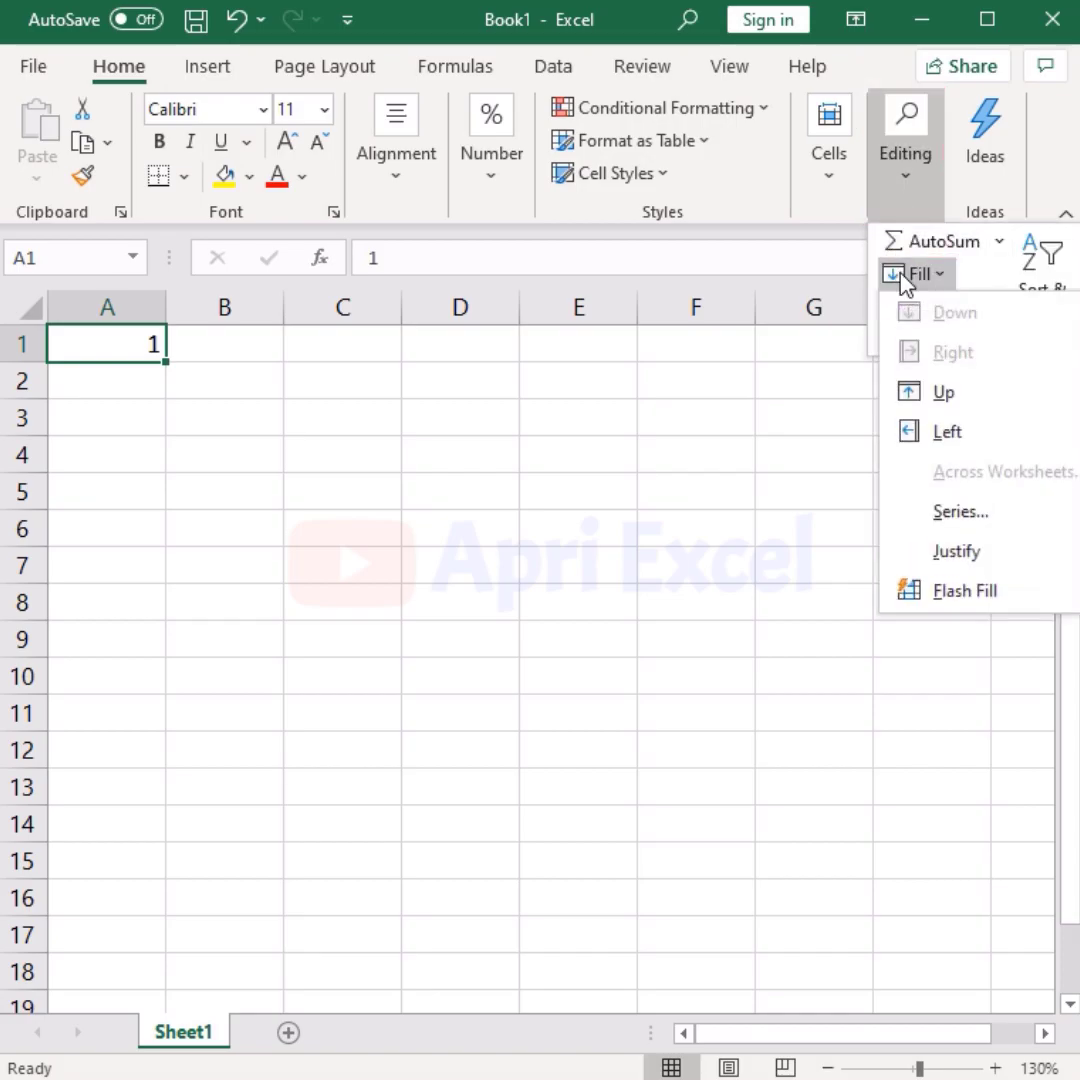
Create a Columns series with stop value 1000 and scroll down to check it.
left_click(940, 513)
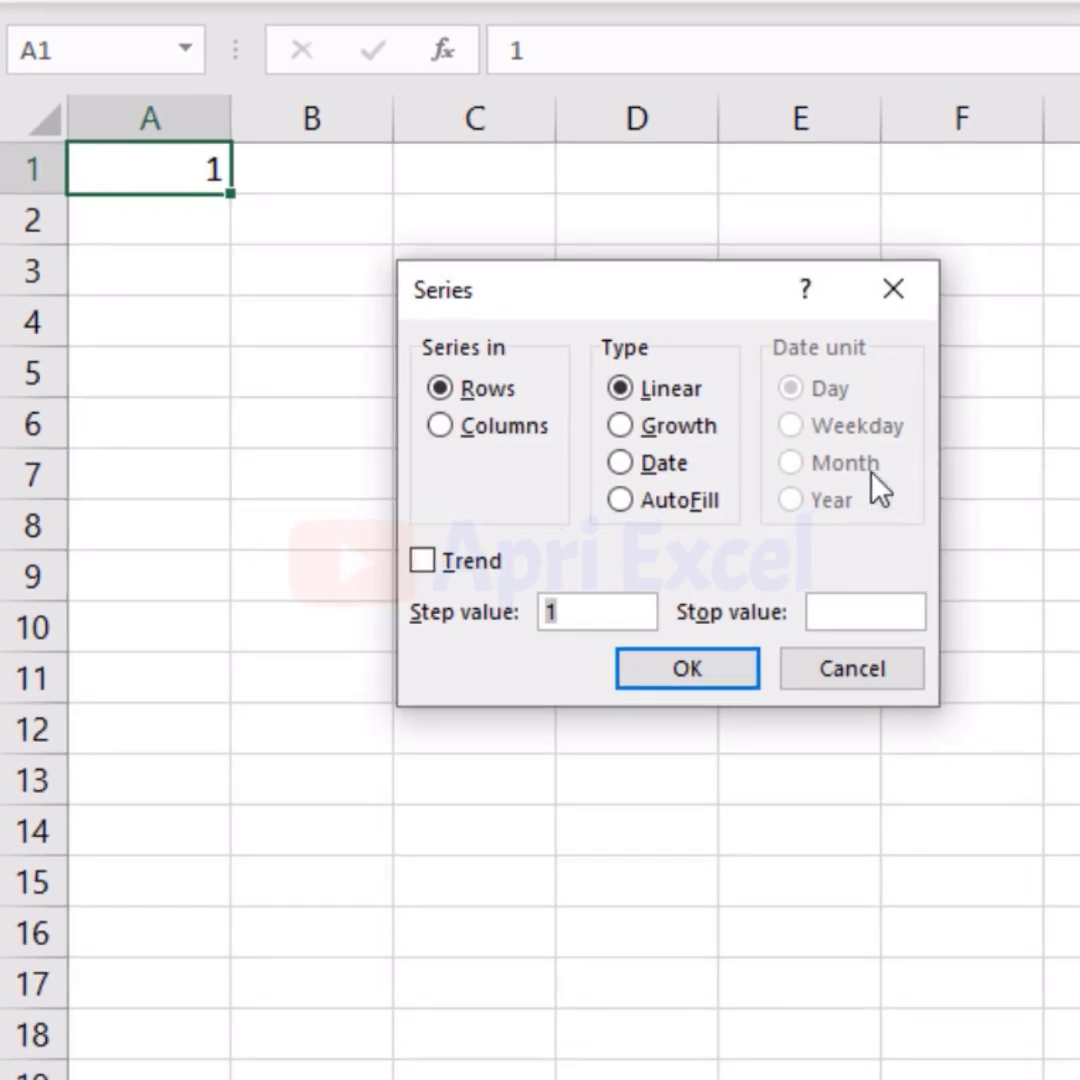
left_click(529, 422)
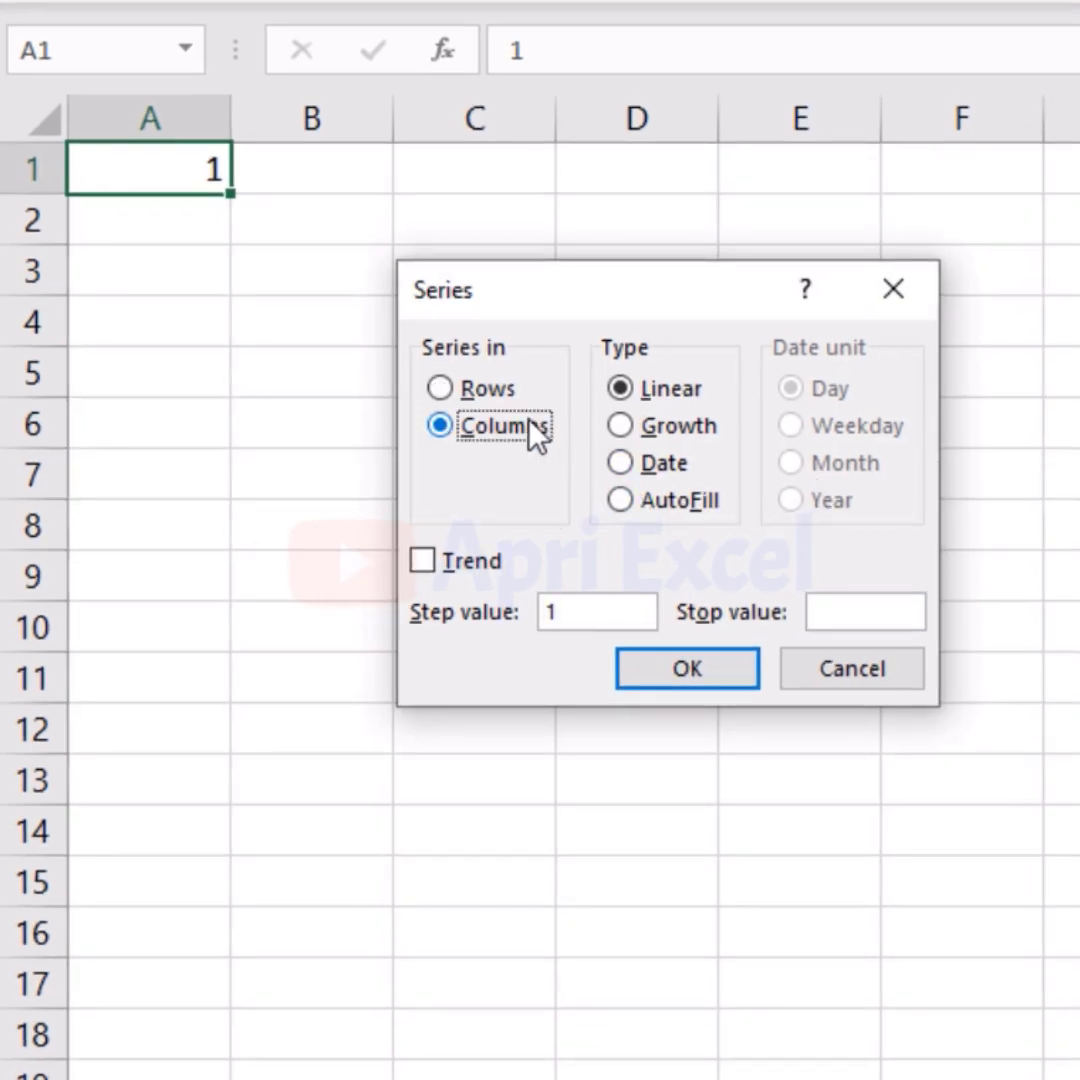
left_click(828, 614)
type("000")
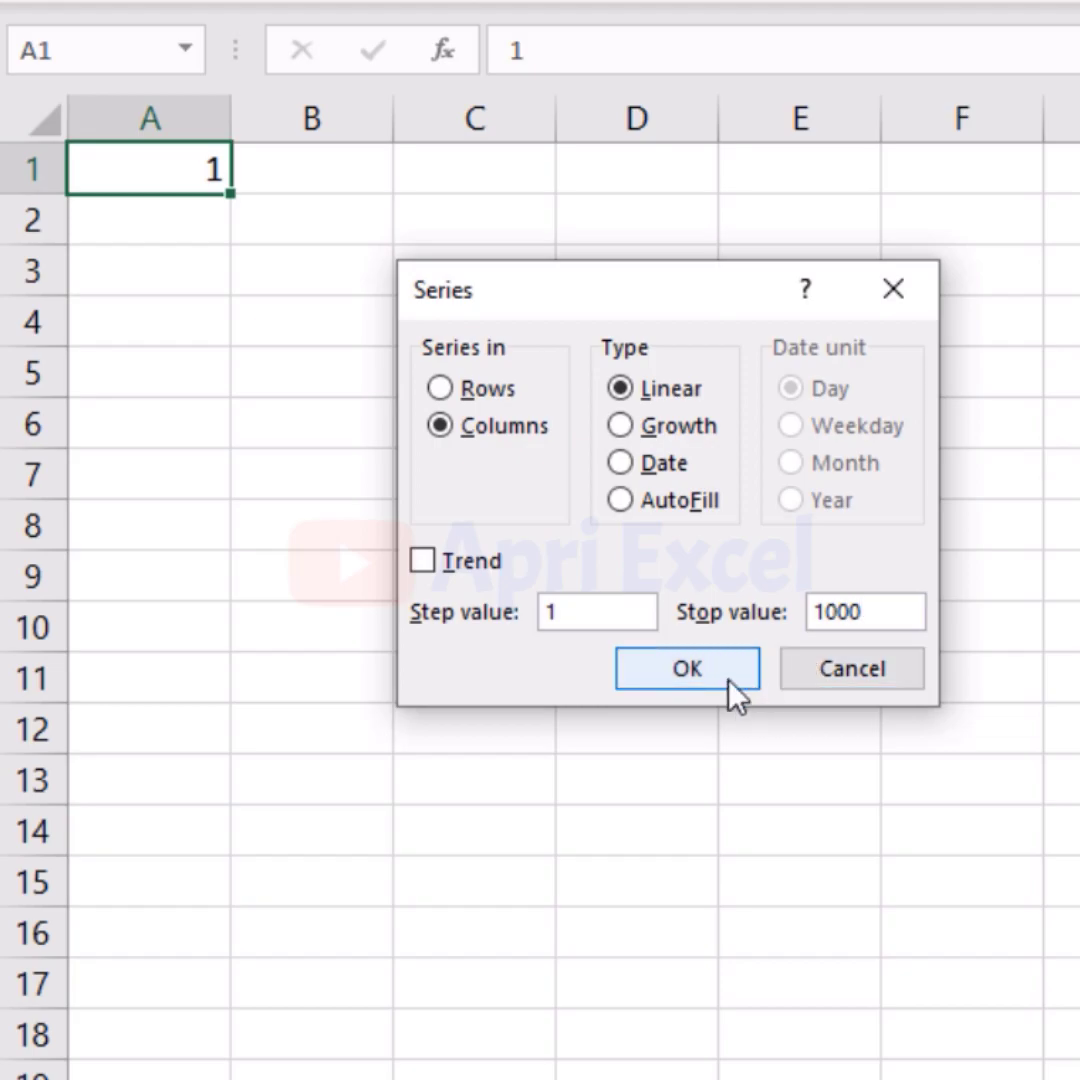
left_click(737, 690)
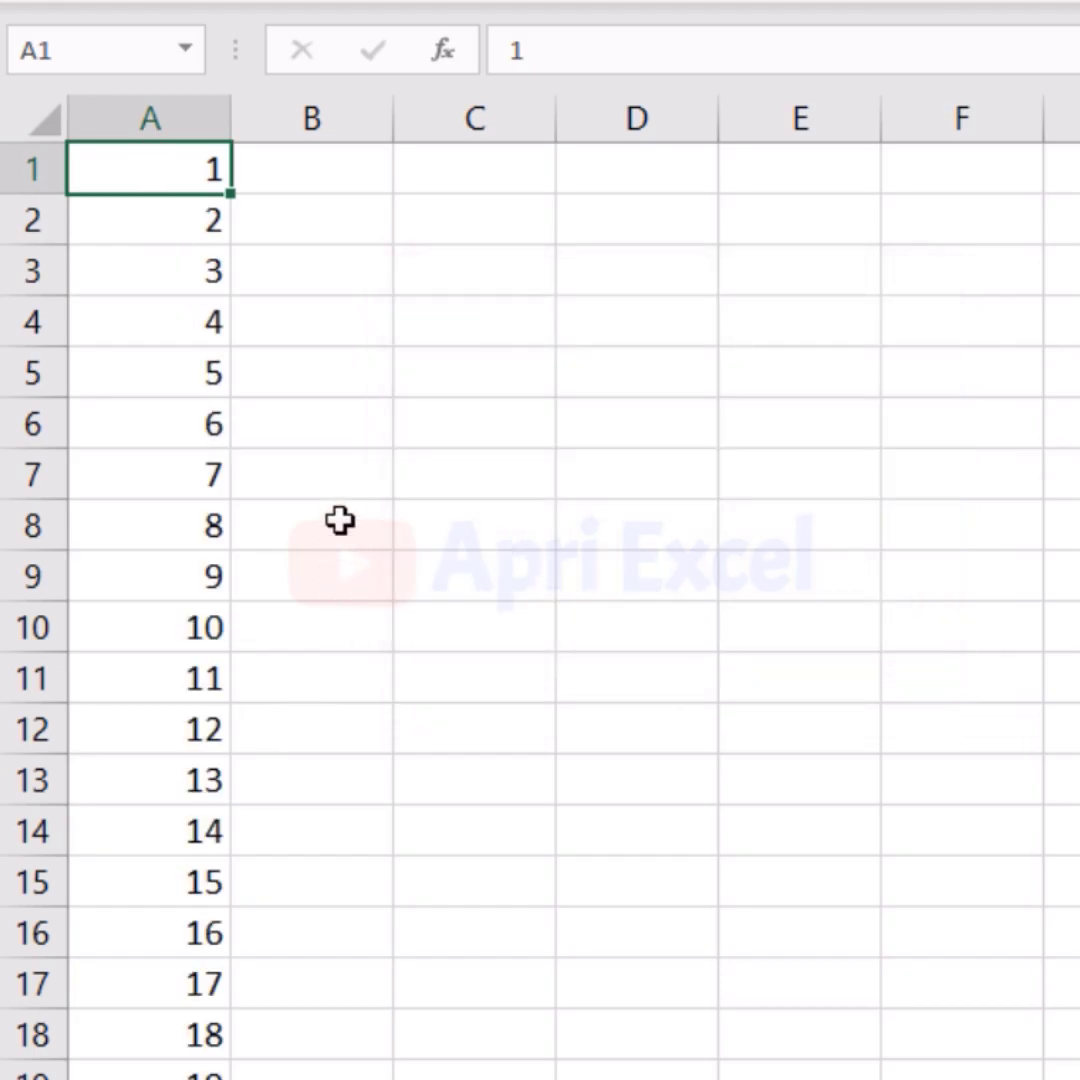
scroll(534, 494, "down", 5)
scroll(540, 600, "down", 20)
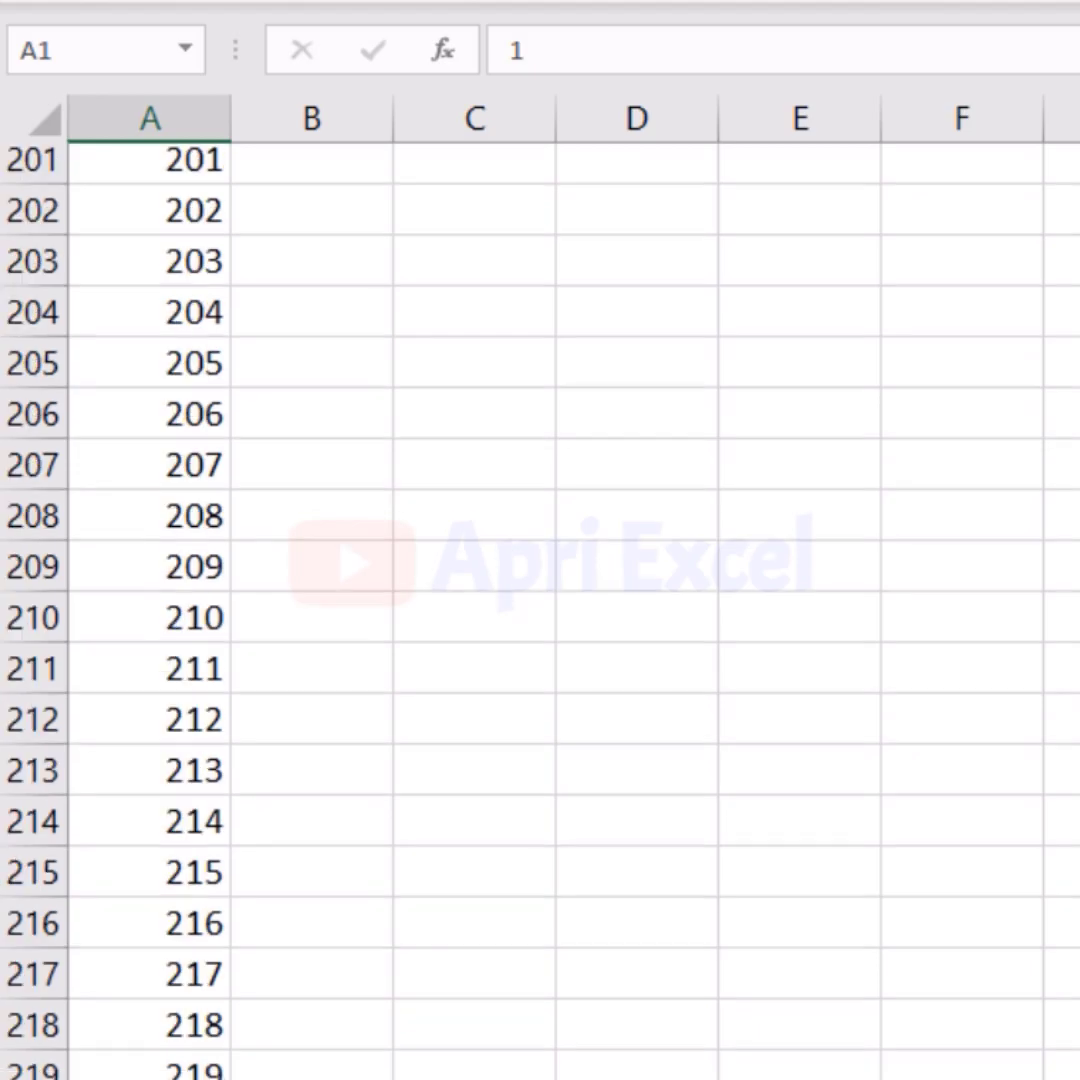
scroll(540, 600, "down", 20)
scroll(540, 600, "down", 20)
scroll(540, 600, "down", 20)
scroll(540, 600, "down", 20)
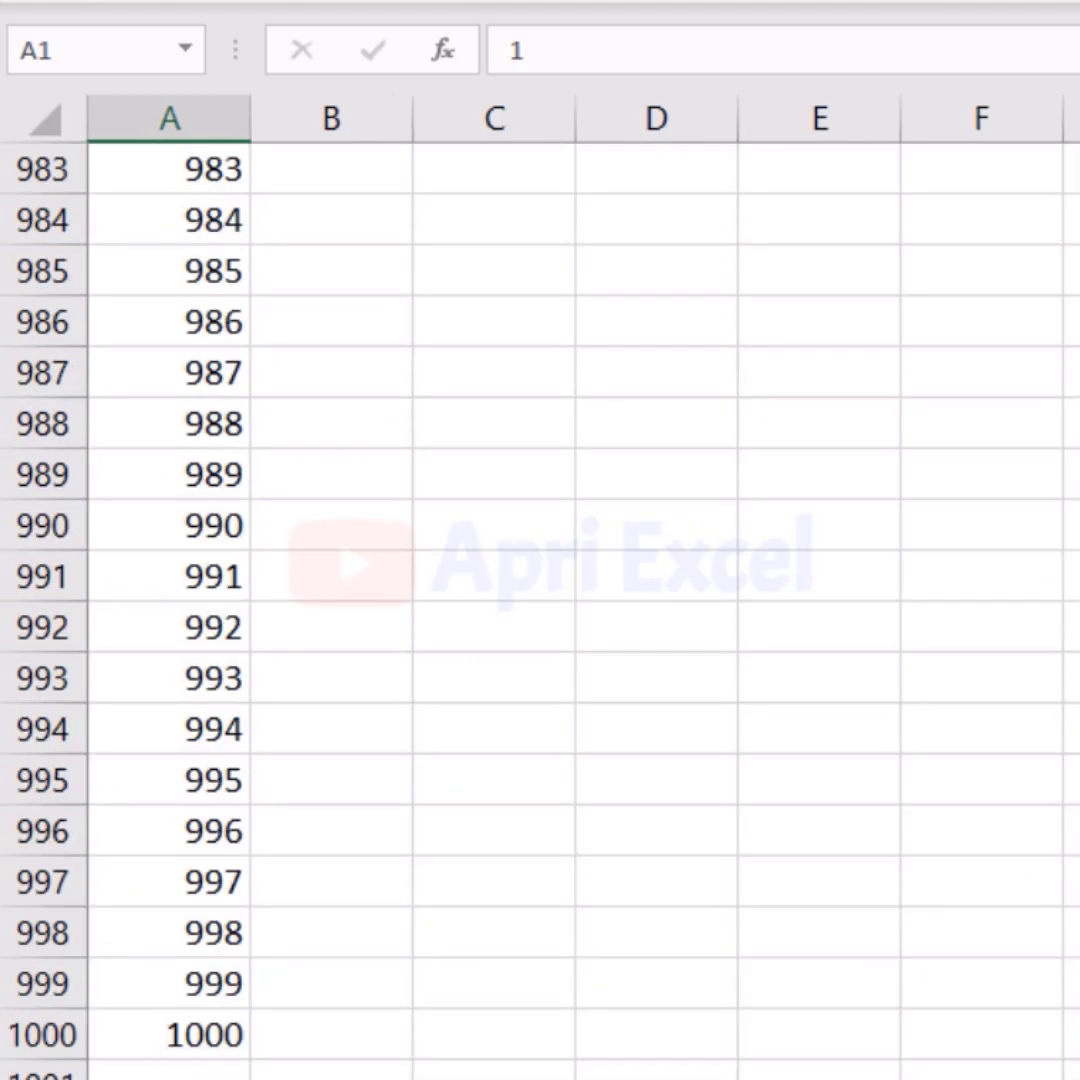